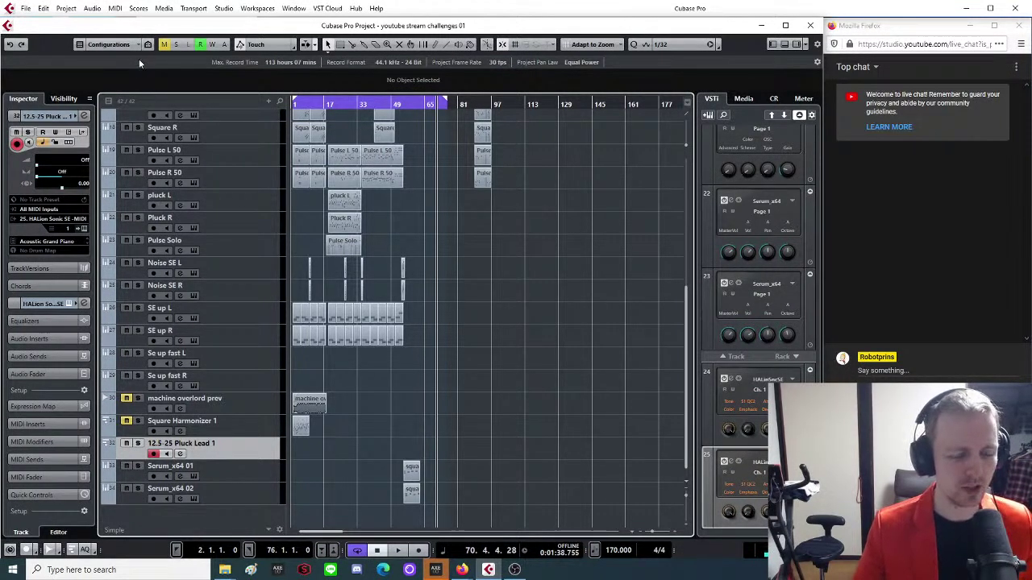
# Examine the song arrangement across the drum, bass, square, pulse and effect tracks.
pyautogui.scroll(3, 452, 200)
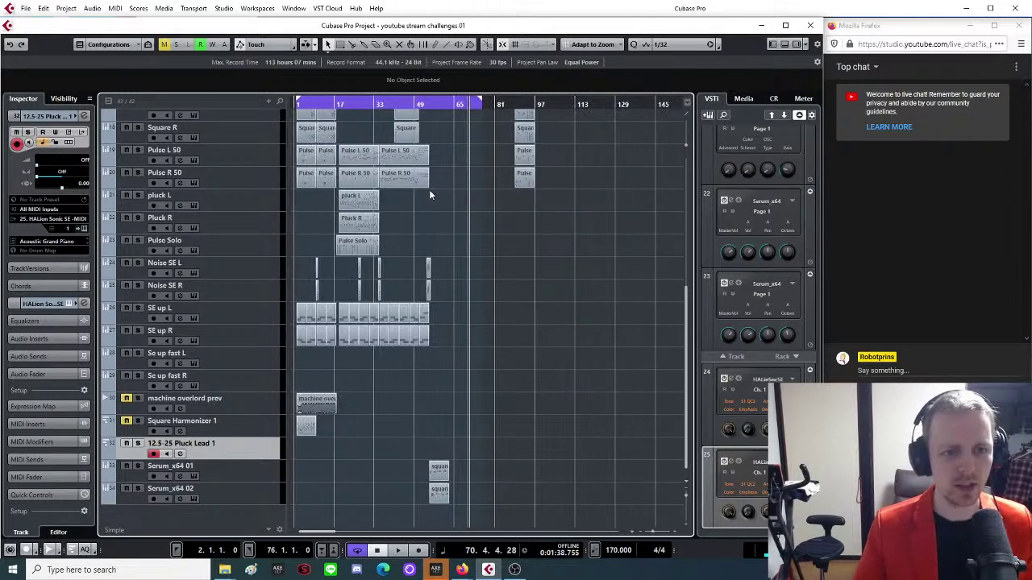
pyautogui.scroll(-3, 482, 191)
pyautogui.scroll(5, 482, 191)
pyautogui.scroll(-5, 466, 226)
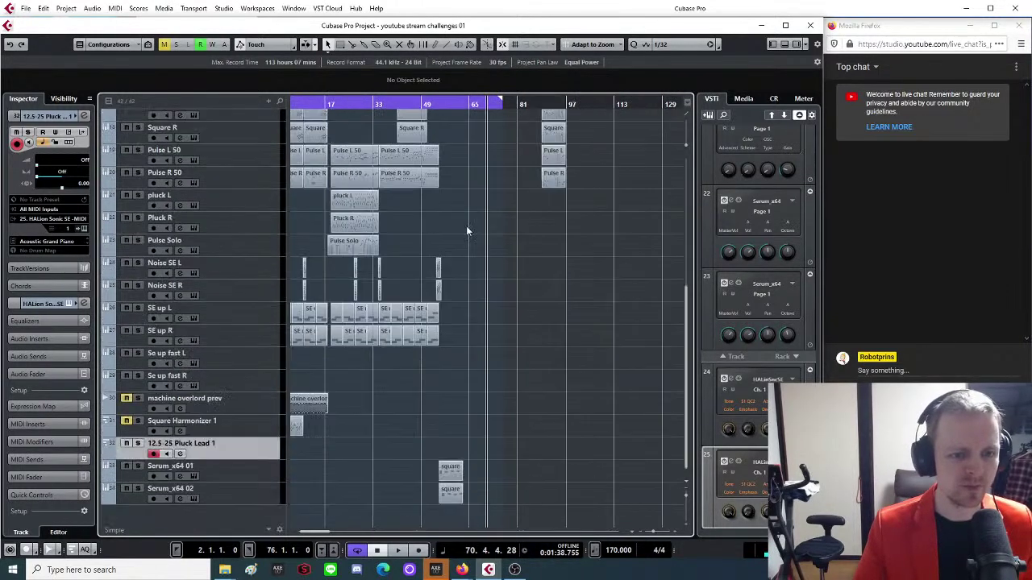
pyautogui.scroll(5, 466, 226)
pyautogui.scroll(4, 388, 122)
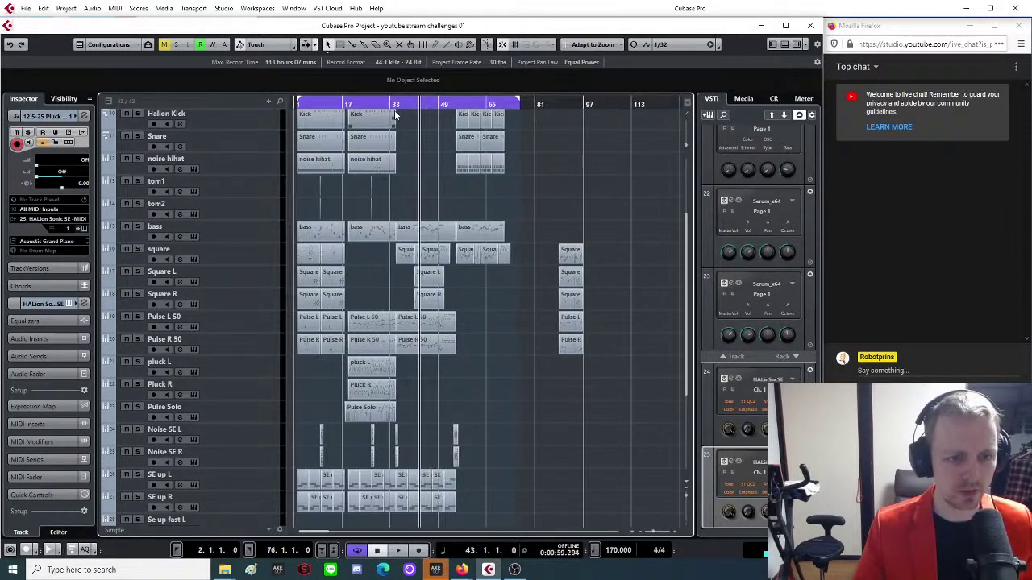
pyautogui.scroll(-2, 454, 231)
pyautogui.scroll(-3, 455, 231)
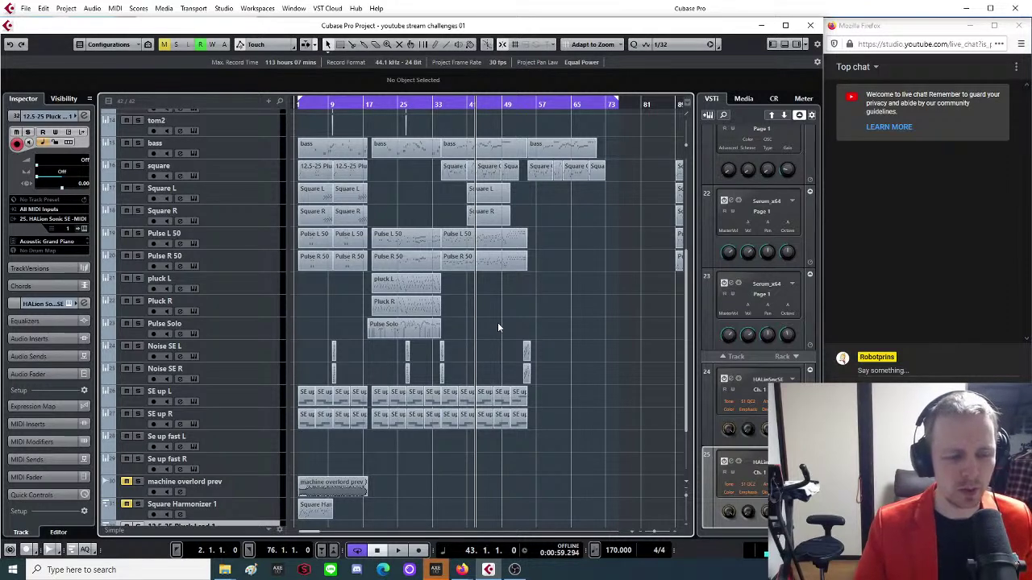
pyautogui.press('g')
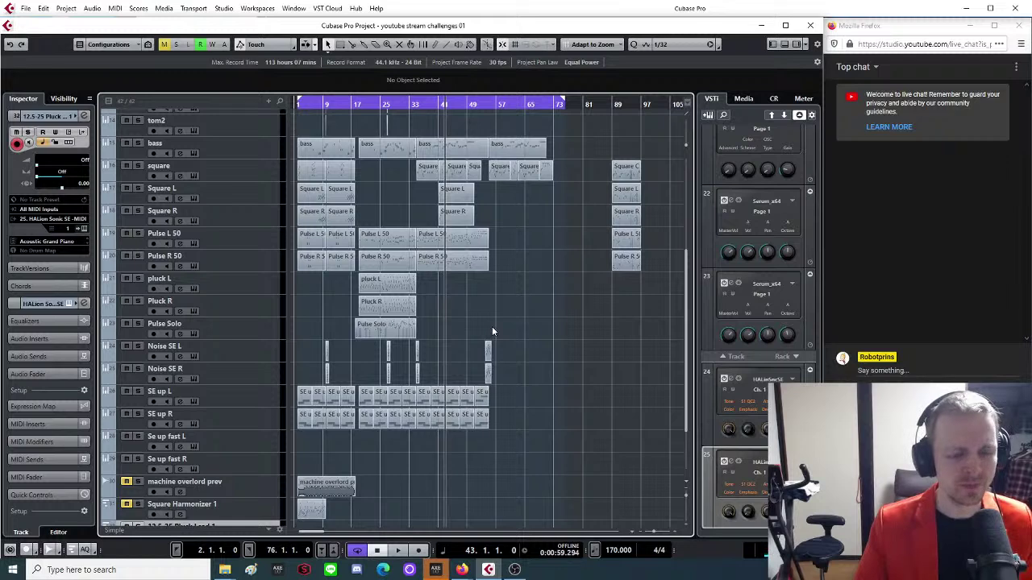
pyautogui.press('h')
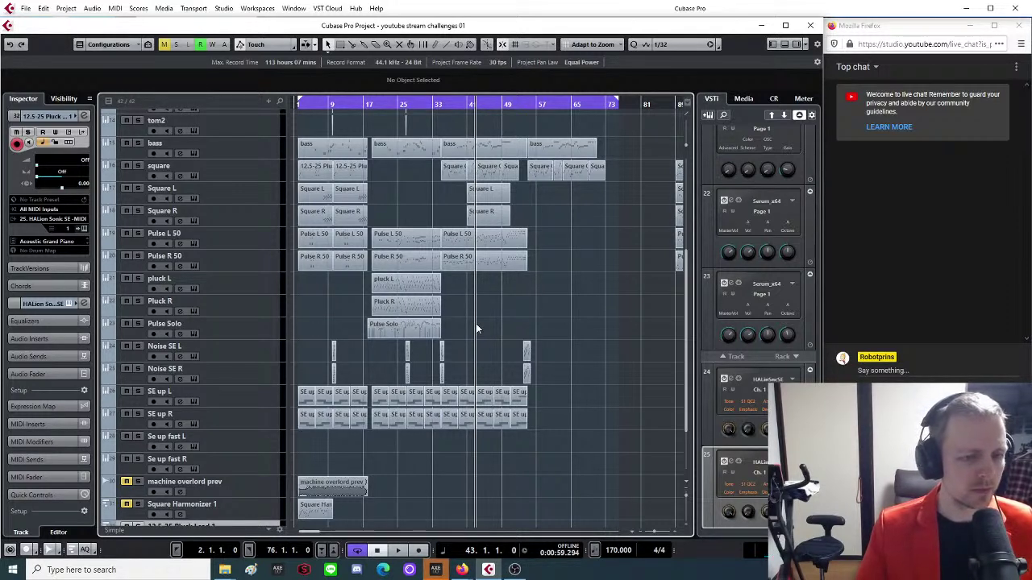
# Play the song from the beginning, with the opening sections of the arrangement in view.
pyautogui.click(376, 109)
pyautogui.press('h')
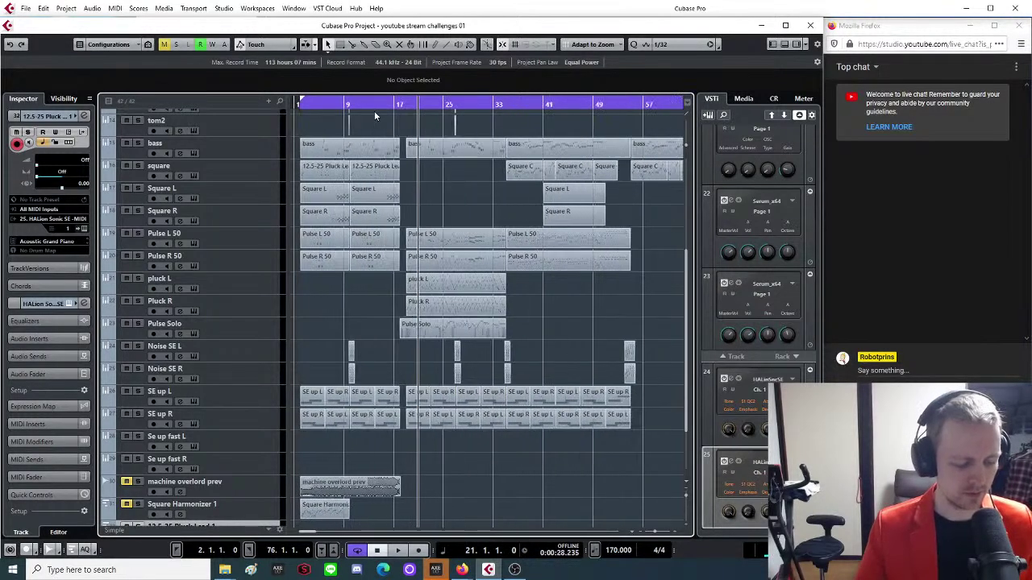
pyautogui.press('Home')
pyautogui.press('space')
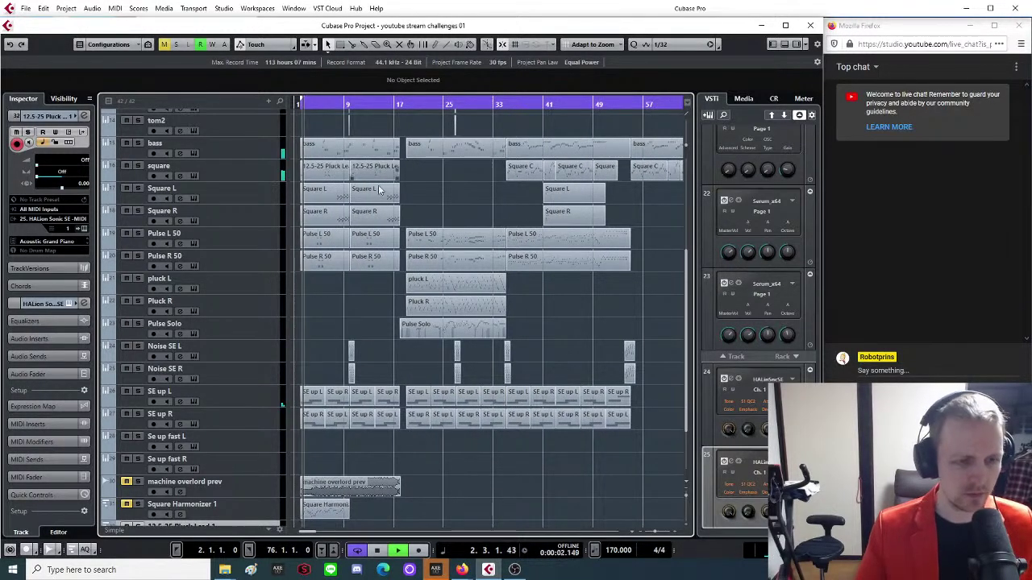
pyautogui.press('h')
pyautogui.press('h')
pyautogui.press('h')
pyautogui.press('g')
pyautogui.press('g')
pyautogui.press('g')
pyautogui.press('g')
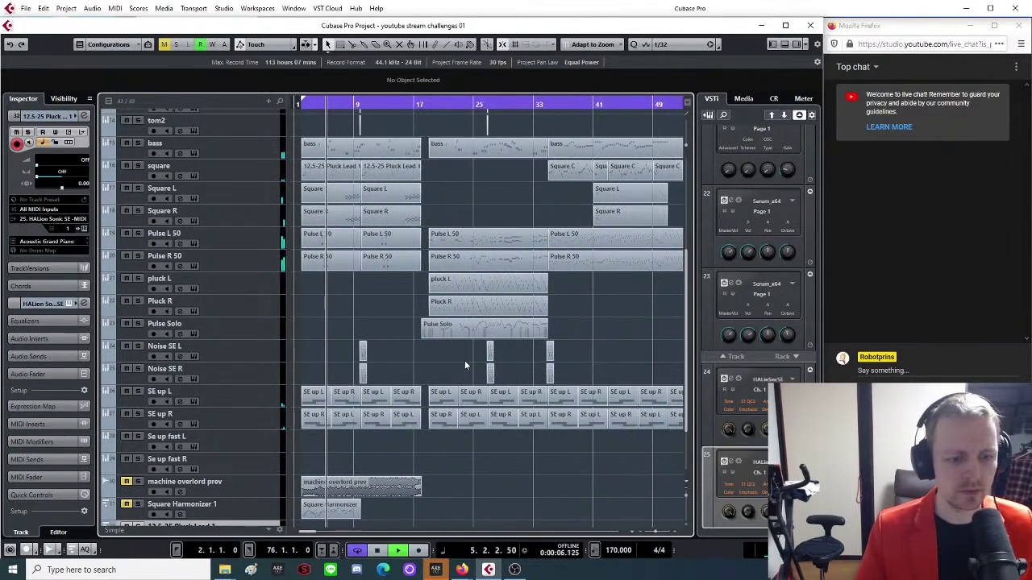
# Look through the tracks from the drums down to the Serum tracks while the opening section plays.
pyautogui.scroll(-2, 464, 361)
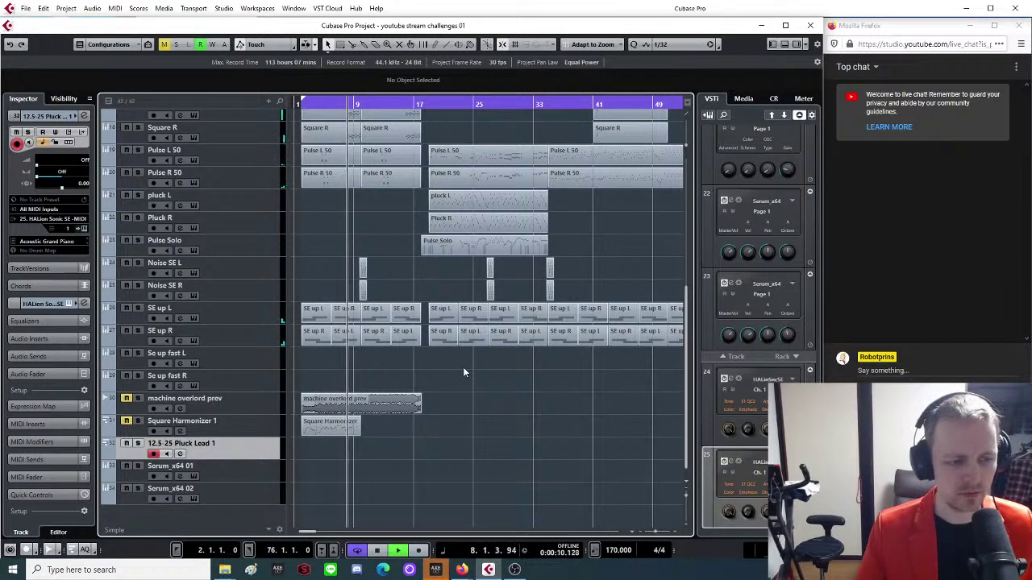
pyautogui.press('g')
pyautogui.press('g')
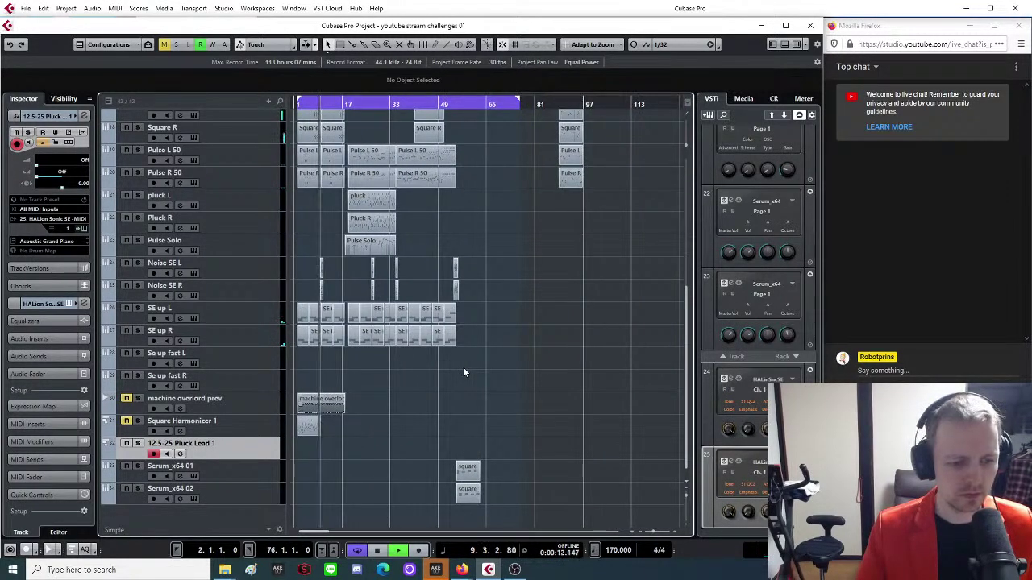
pyautogui.scroll(4, 463, 373)
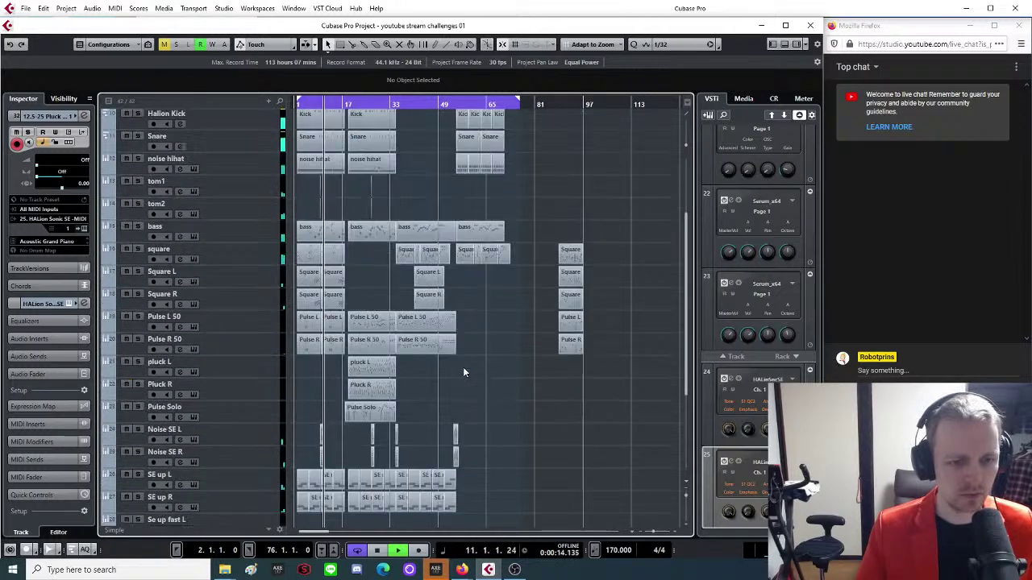
pyautogui.scroll(4, 464, 372)
pyautogui.scroll(-5, 464, 372)
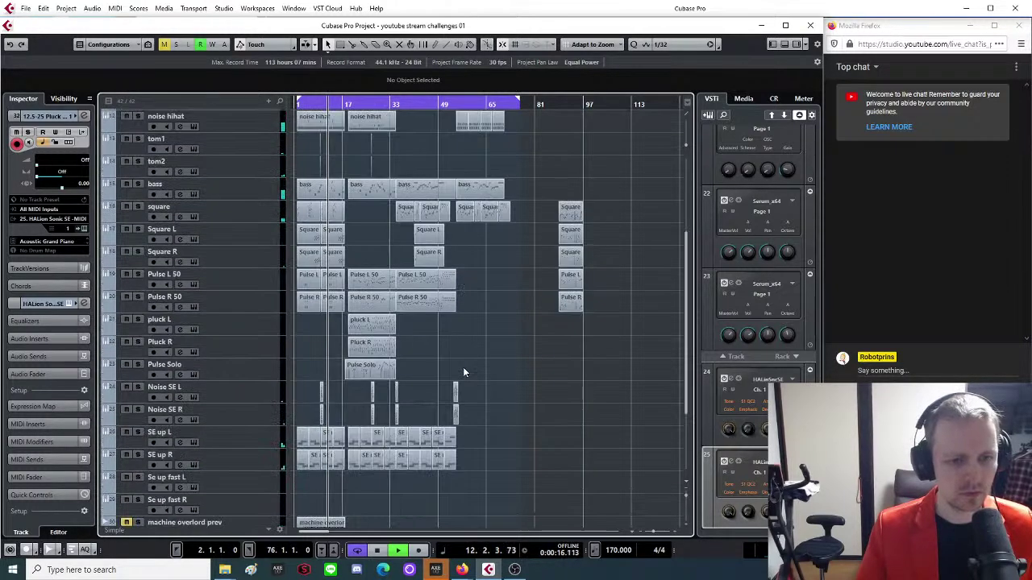
pyautogui.scroll(-3, 463, 373)
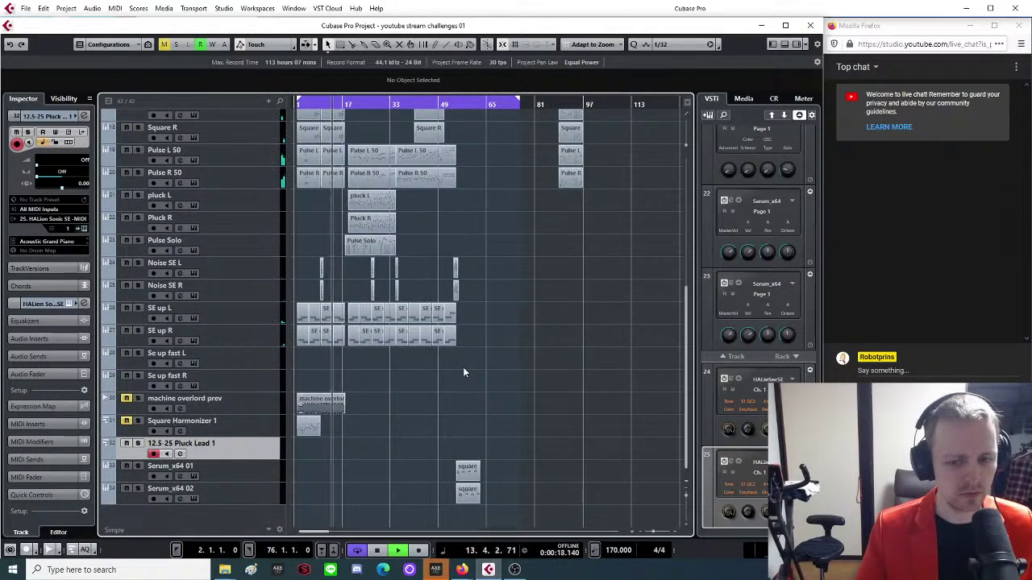
# Listen to the second section through the transition at bar 35 and stop playback.
pyautogui.press('h')
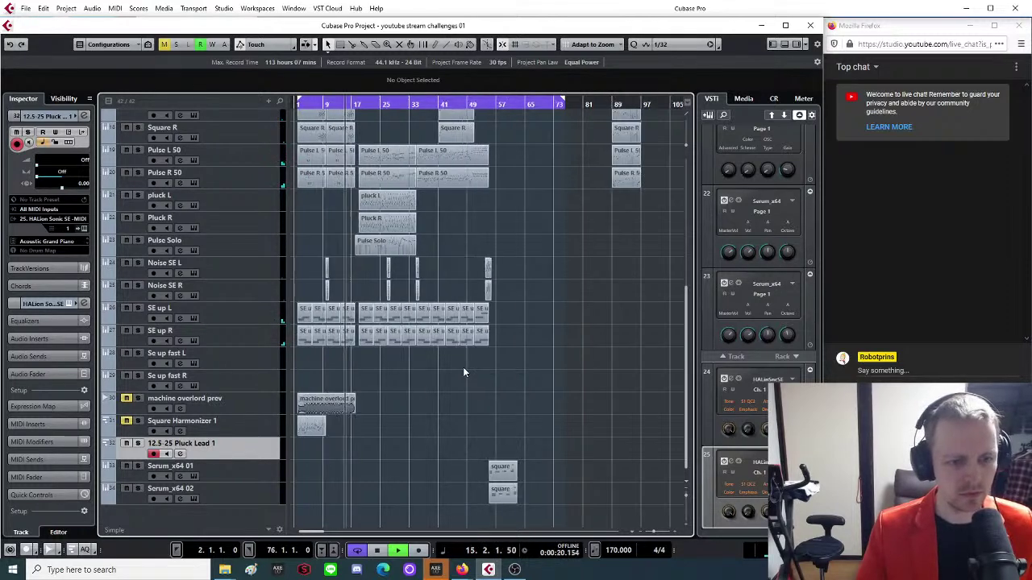
pyautogui.press('h')
pyautogui.press('h')
pyautogui.scroll(2, 571, 367)
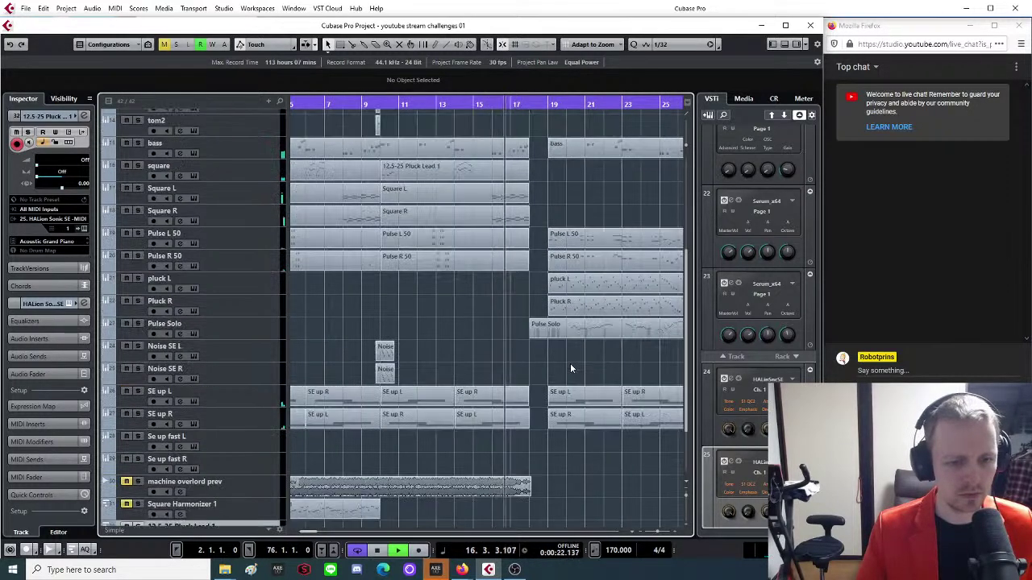
pyautogui.scroll(4, 571, 367)
pyautogui.press('g')
pyautogui.press('g')
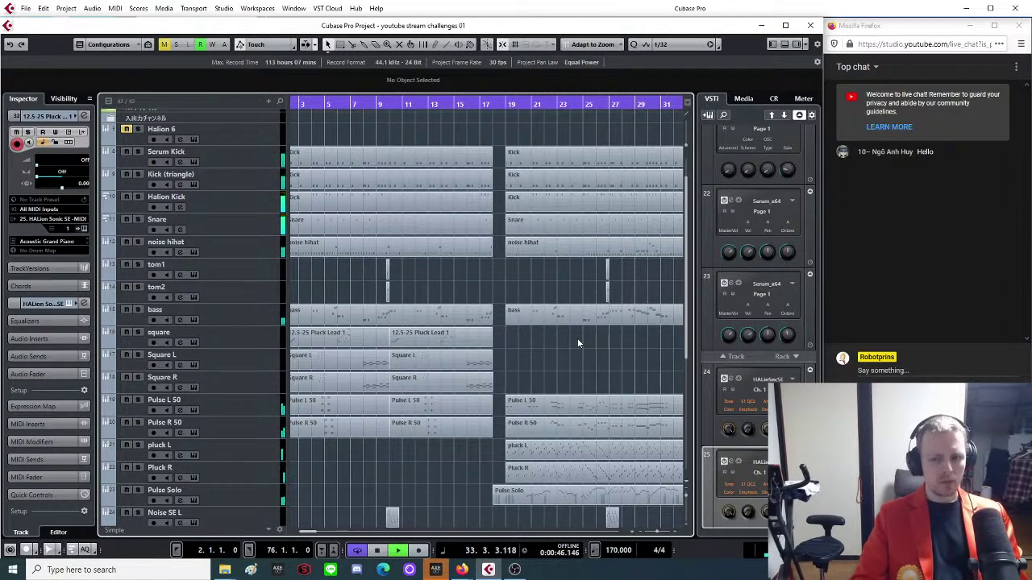
pyautogui.press('g')
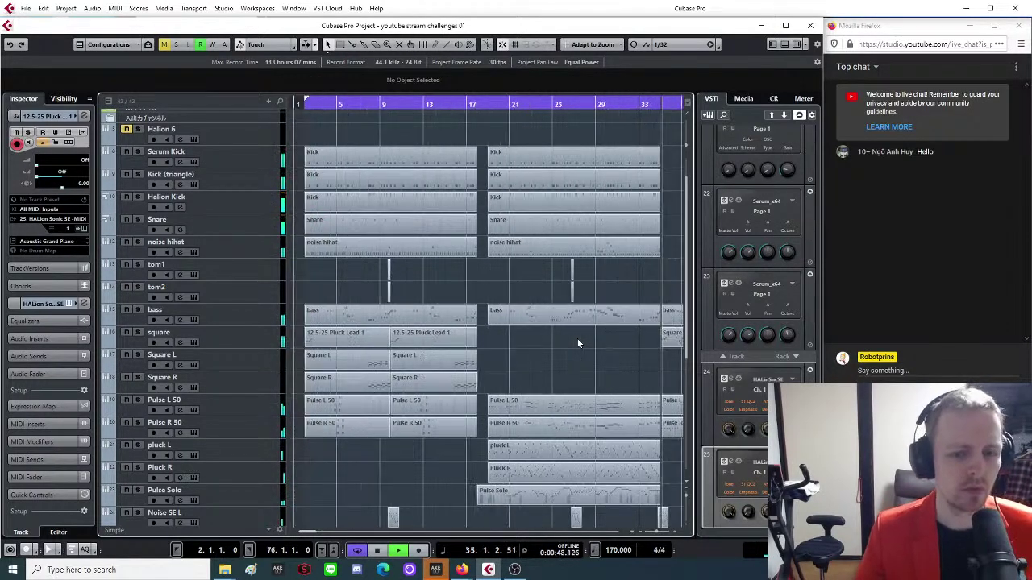
pyautogui.press('h')
pyautogui.press('h')
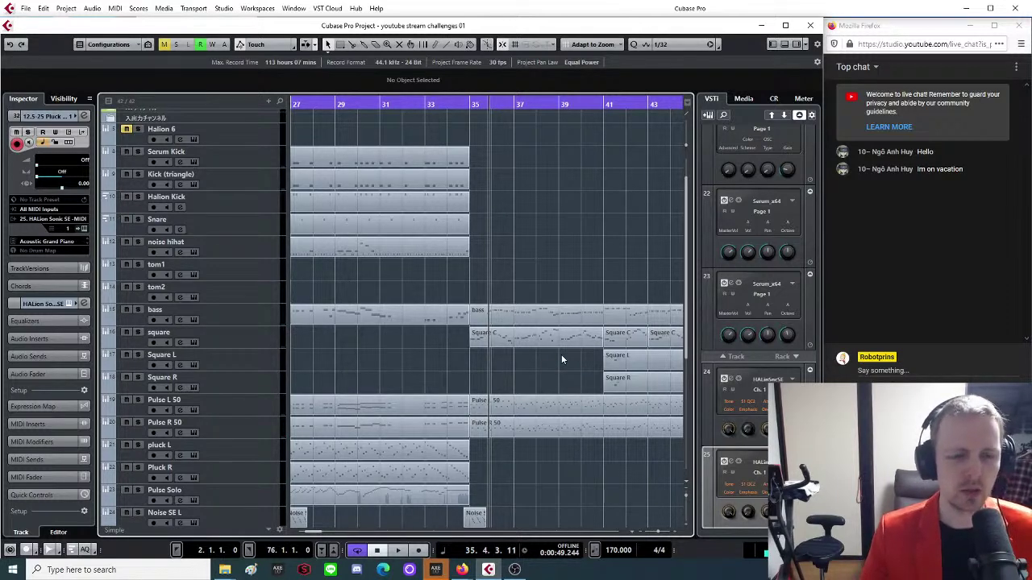
# Examine the clips around bar 35, including the ends of the drum and pluck parts and the Noise SE clips.
pyautogui.press('h')
pyautogui.press('h')
pyautogui.scroll(-5, 407, 346)
pyautogui.scroll(2, 403, 363)
pyautogui.press('g')
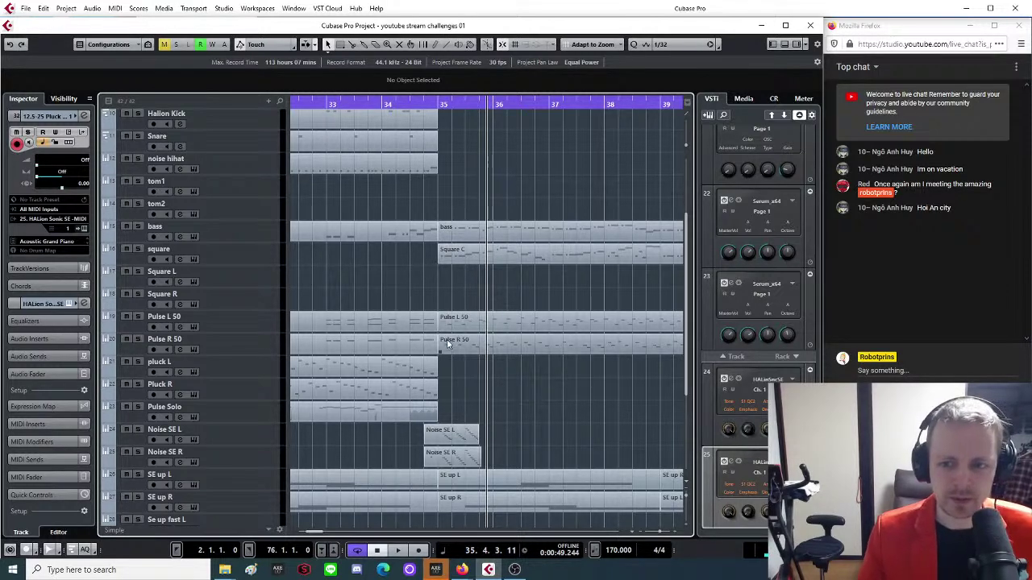
pyautogui.scroll(3, 521, 274)
pyautogui.scroll(-2, 538, 313)
pyautogui.scroll(3, 508, 331)
pyautogui.scroll(-5, 483, 353)
pyautogui.scroll(4, 482, 353)
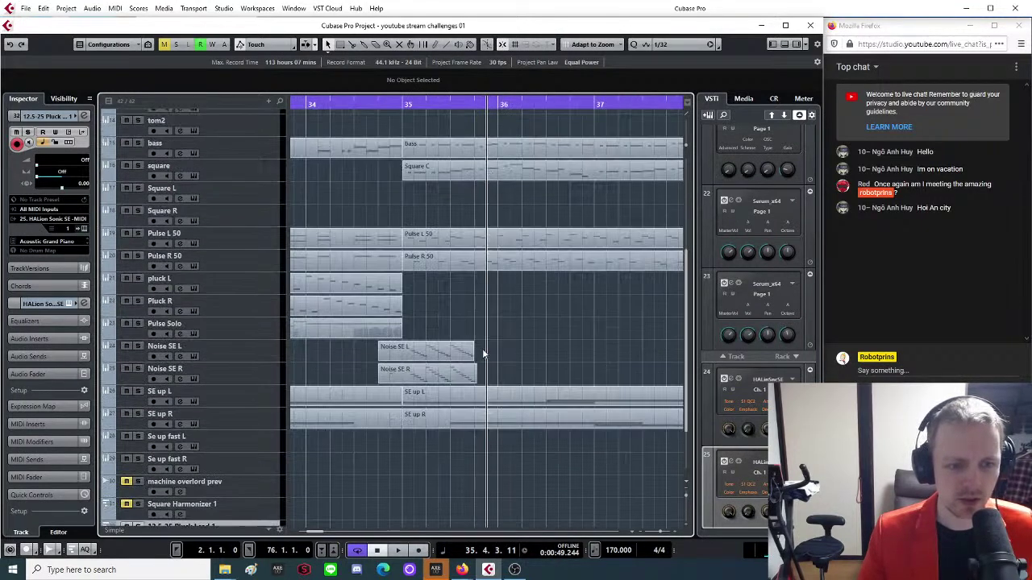
pyautogui.scroll(-3, 476, 359)
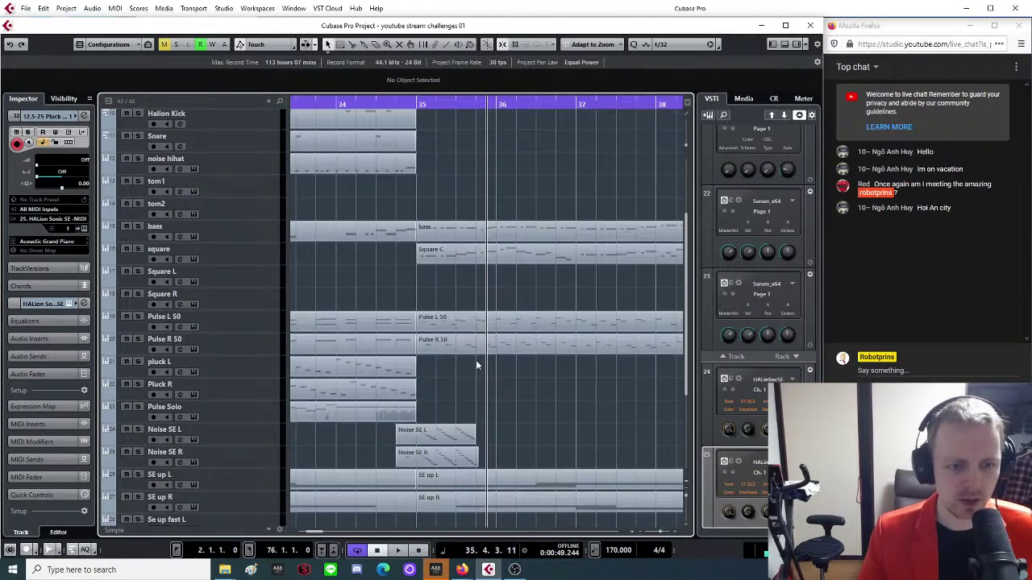
# Listen to the transition into bar 35 again, replaying it from about bar 31.
pyautogui.doubleClick(390, 105)
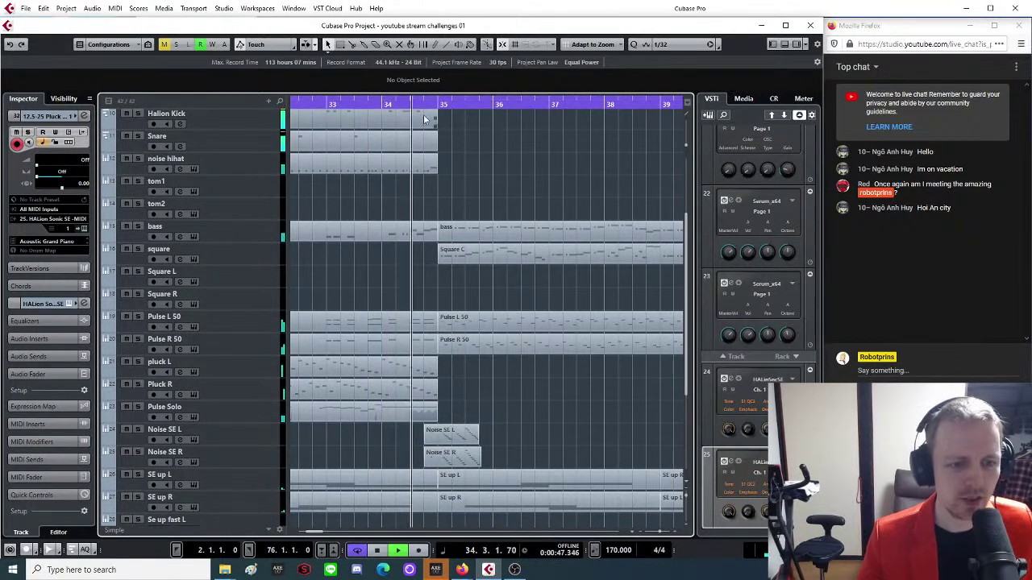
pyautogui.scroll(-1, 516, 312)
pyautogui.scroll(-3, 516, 312)
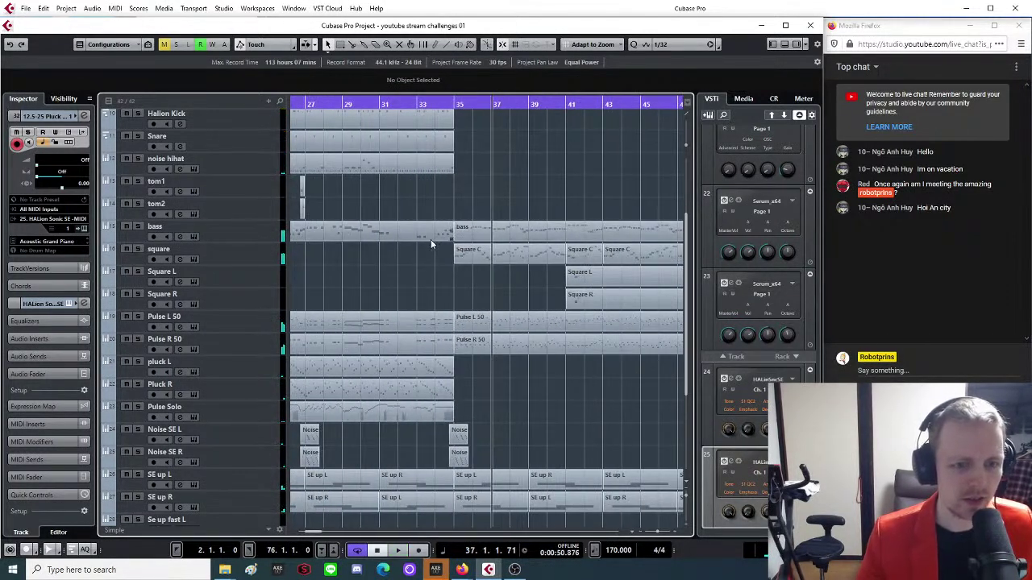
pyautogui.click(379, 104)
pyautogui.press('space')
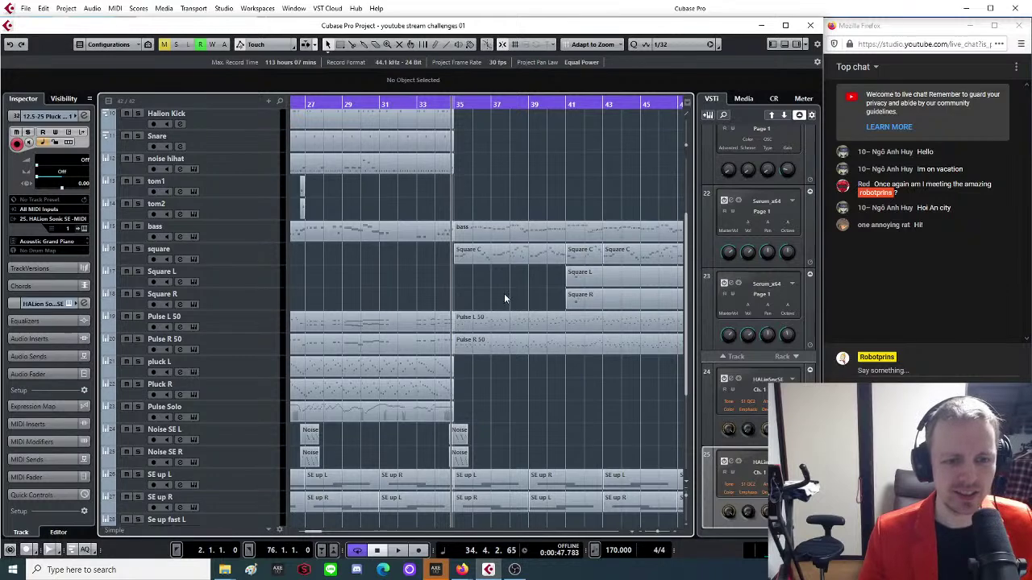
# Compare the tracks before and after bar 35, from the drums down to the sound effects.
pyautogui.scroll(5, 500, 296)
pyautogui.scroll(-6, 505, 291)
pyautogui.scroll(-3, 496, 319)
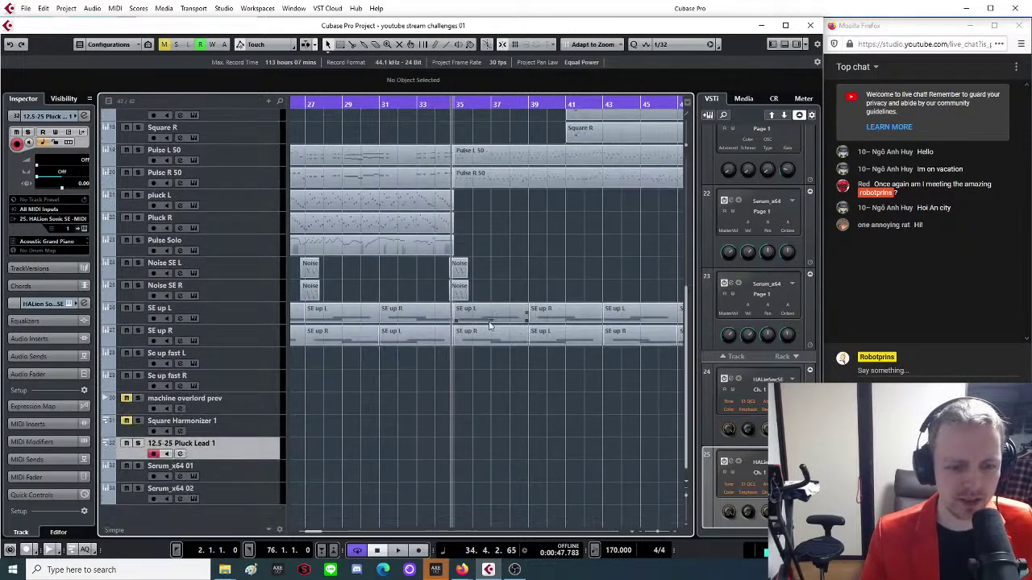
pyautogui.scroll(-4, 511, 254)
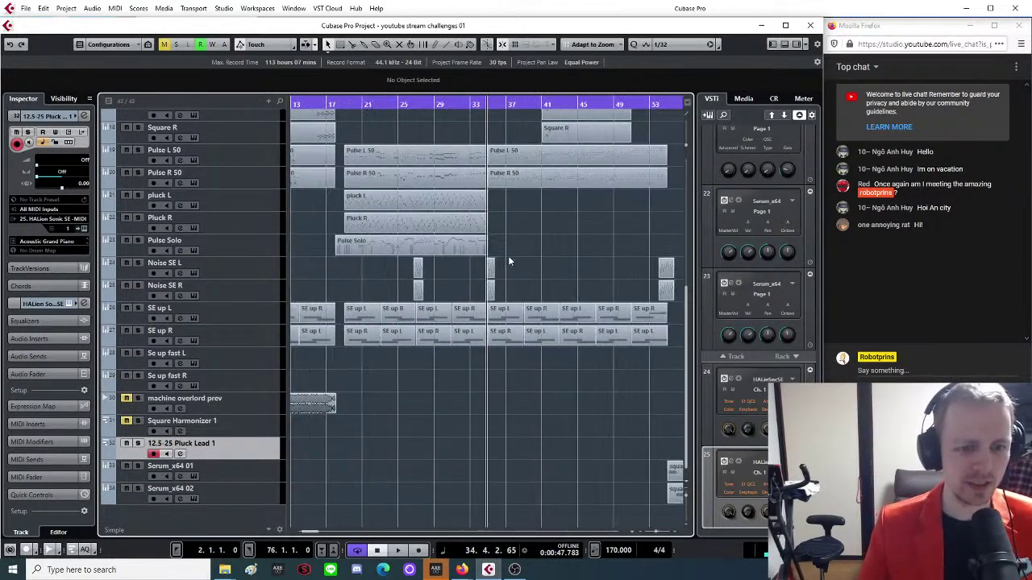
pyautogui.scroll(4, 517, 274)
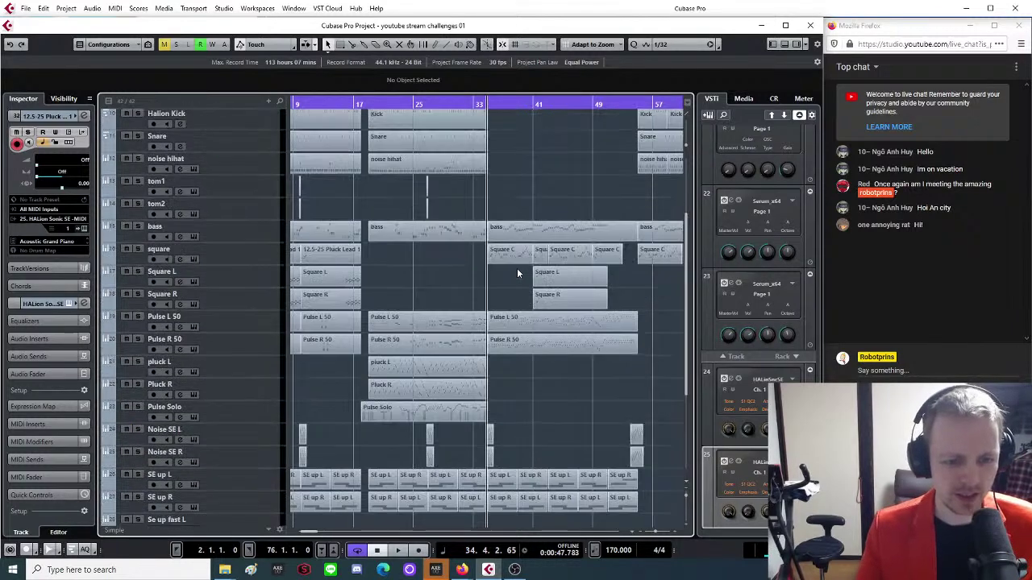
pyautogui.scroll(3, 541, 257)
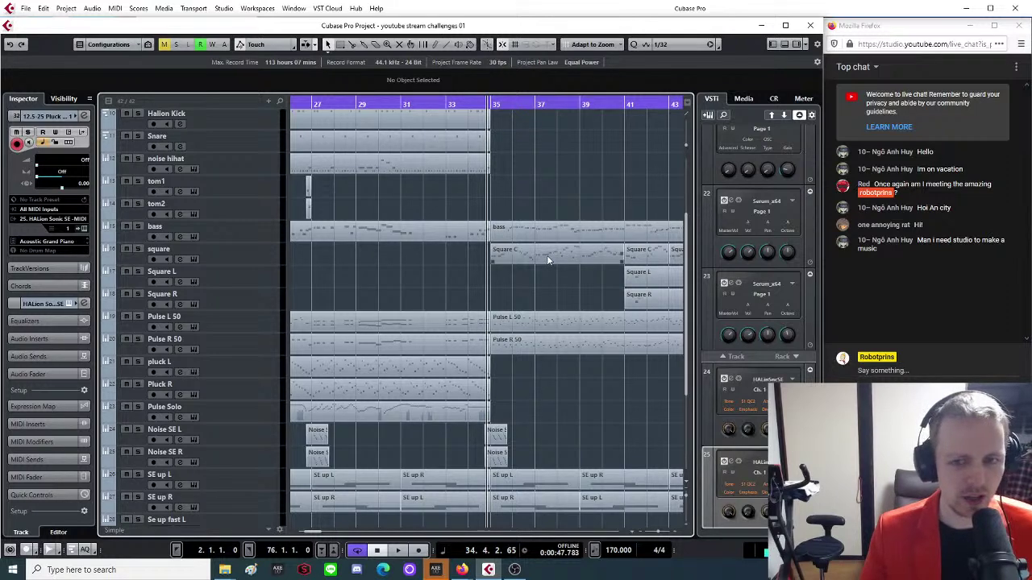
pyautogui.scroll(-2, 542, 257)
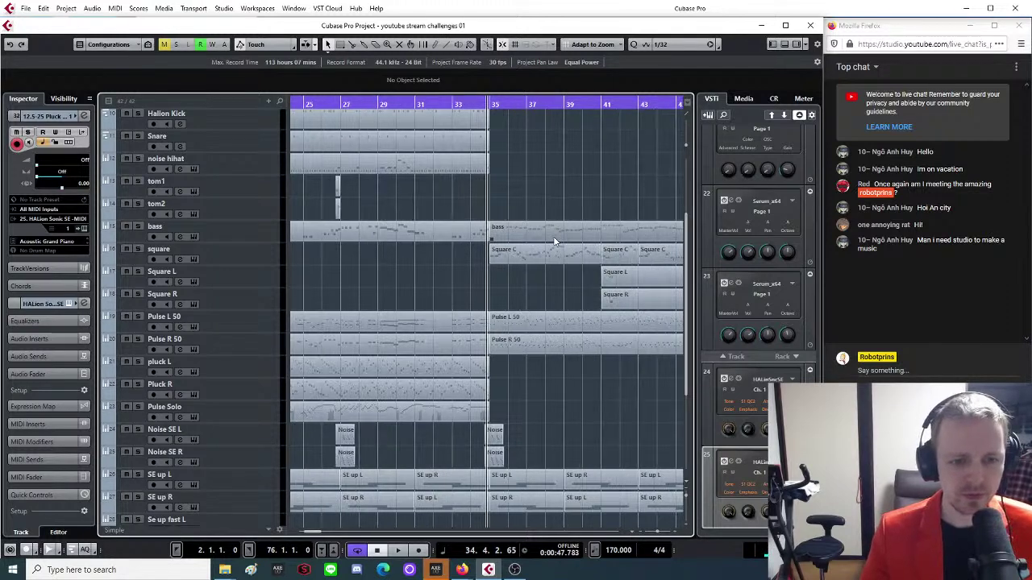
# Place the playhead at bar 35 and examine which tracks have parts in the section starting there.
pyautogui.scroll(4, 533, 258)
pyautogui.click(493, 107)
pyautogui.scroll(-1, 416, 278)
pyautogui.scroll(-3, 504, 293)
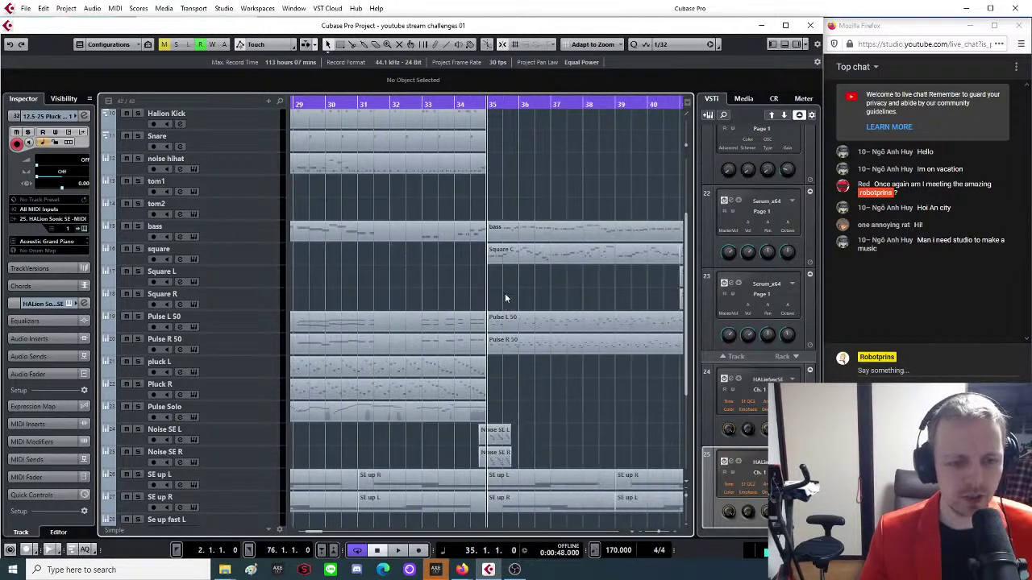
pyautogui.scroll(2, 509, 281)
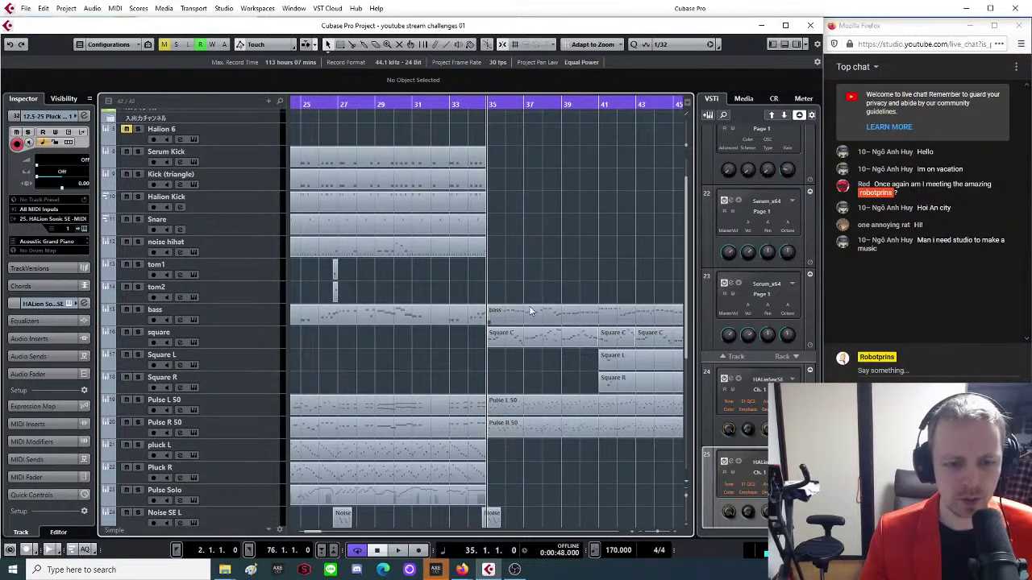
pyautogui.scroll(-2, 542, 408)
pyautogui.scroll(-1, 541, 408)
pyautogui.scroll(-1, 541, 413)
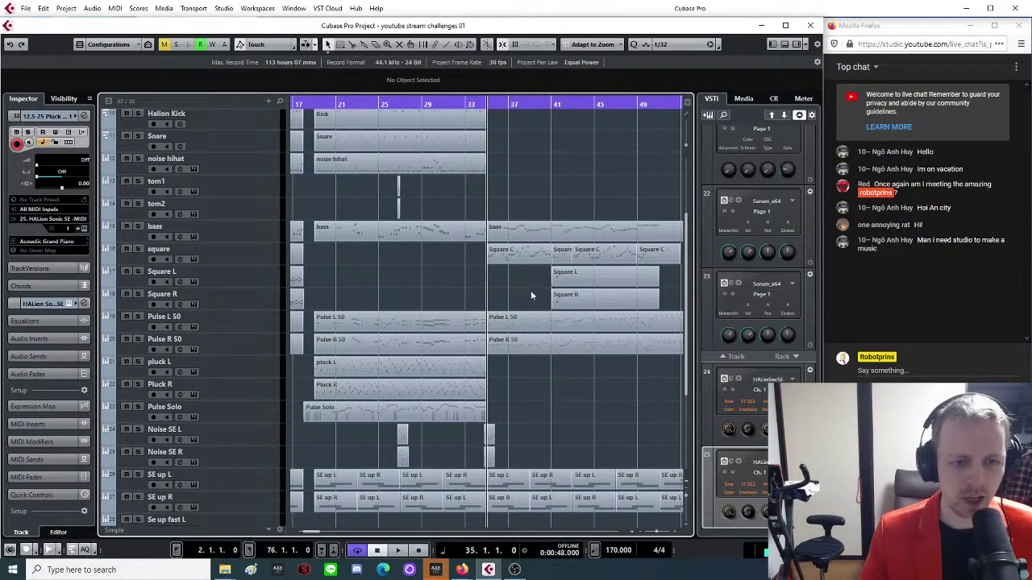
pyautogui.scroll(3, 530, 295)
pyautogui.scroll(-6, 532, 307)
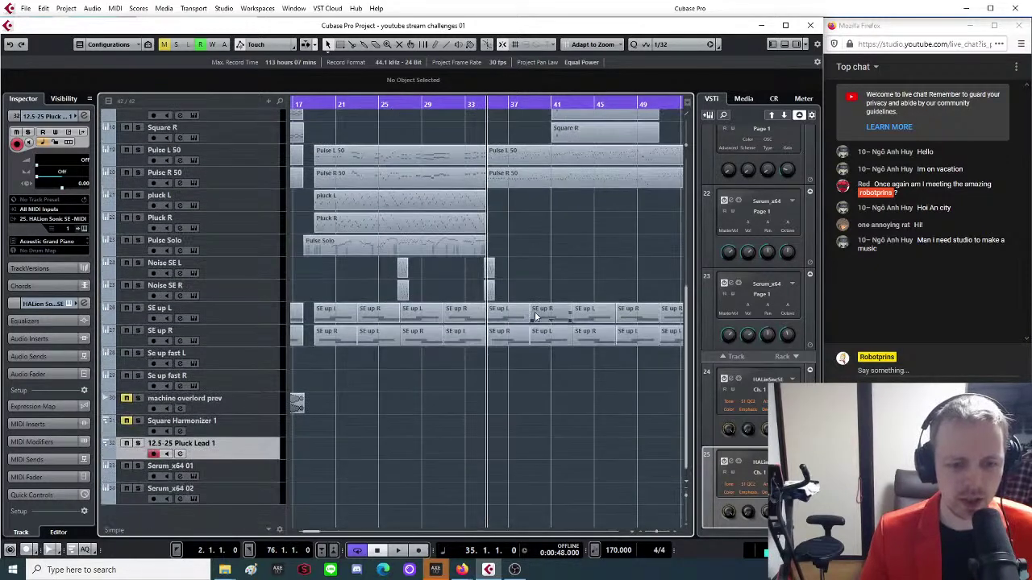
pyautogui.scroll(3, 536, 315)
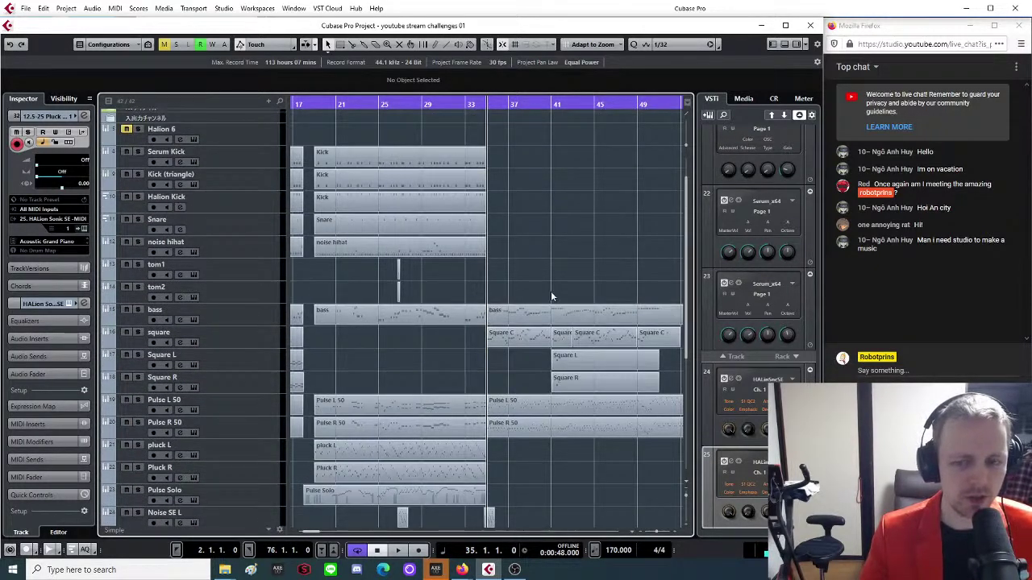
# Examine the clips on either side of bar 35, from the kick tracks down to the Serum tracks.
pyautogui.scroll(-1, 550, 291)
pyautogui.press('h')
pyautogui.press('h')
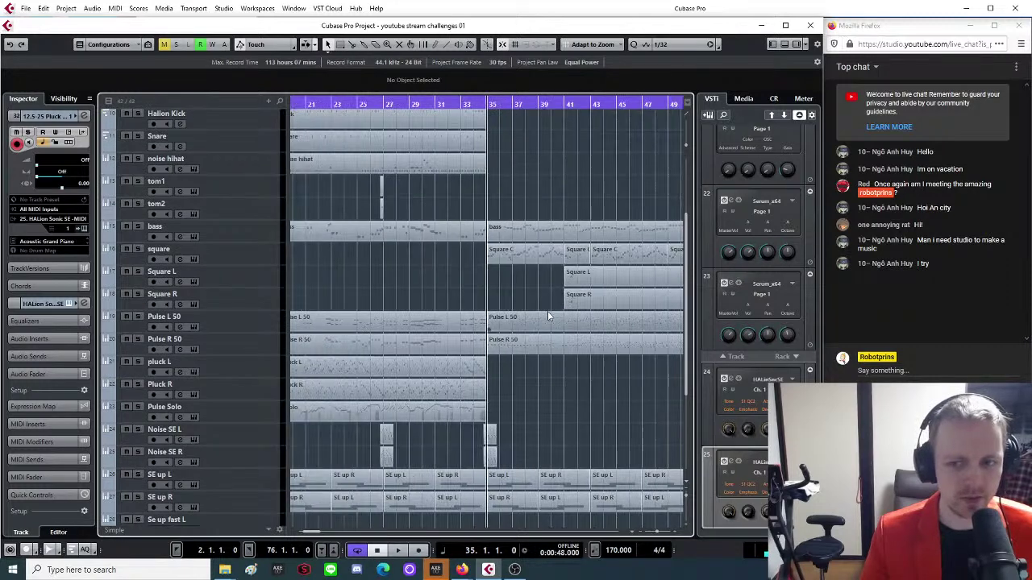
pyautogui.press('h')
pyautogui.press('h')
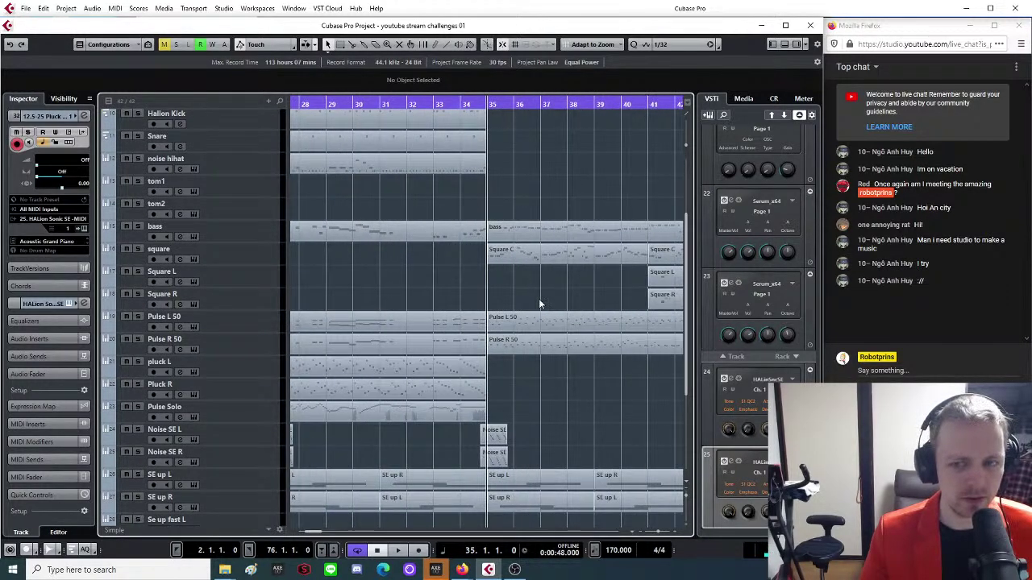
pyautogui.press('g')
pyautogui.press('g')
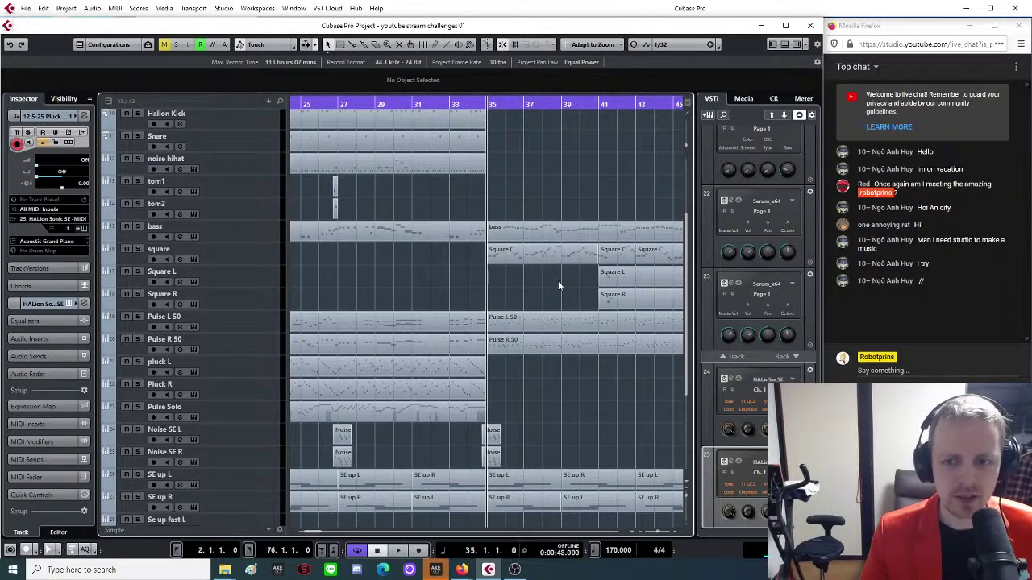
pyautogui.scroll(-4, 558, 285)
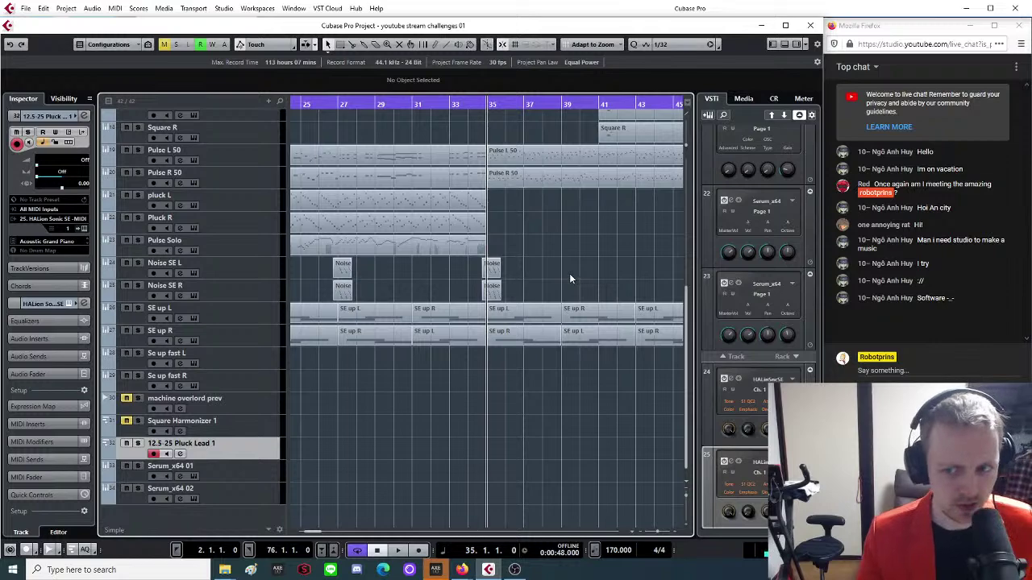
# Inspect bars 33 to 36 up close across the drum, bass, square, pulse, pluck and sound effect tracks.
pyautogui.scroll(10, 570, 273)
pyautogui.press('h')
pyautogui.press('h')
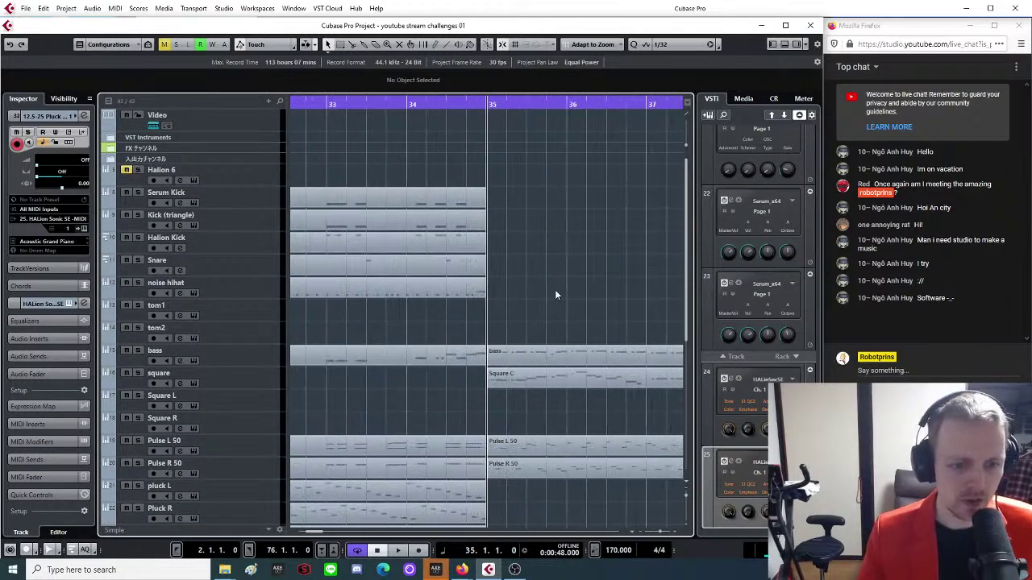
pyautogui.scroll(-3, 555, 295)
pyautogui.press('h')
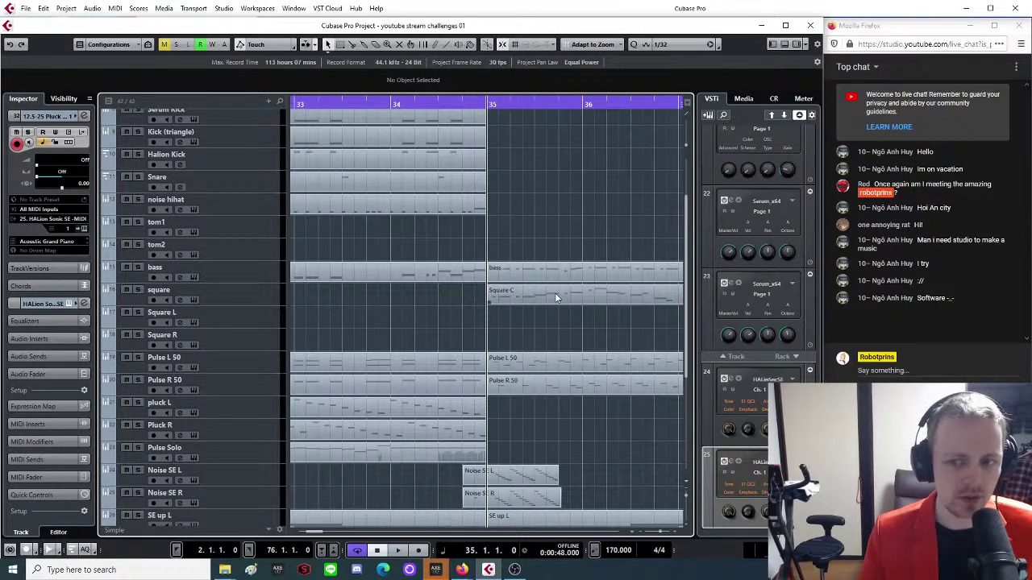
pyautogui.scroll(-5, 554, 296)
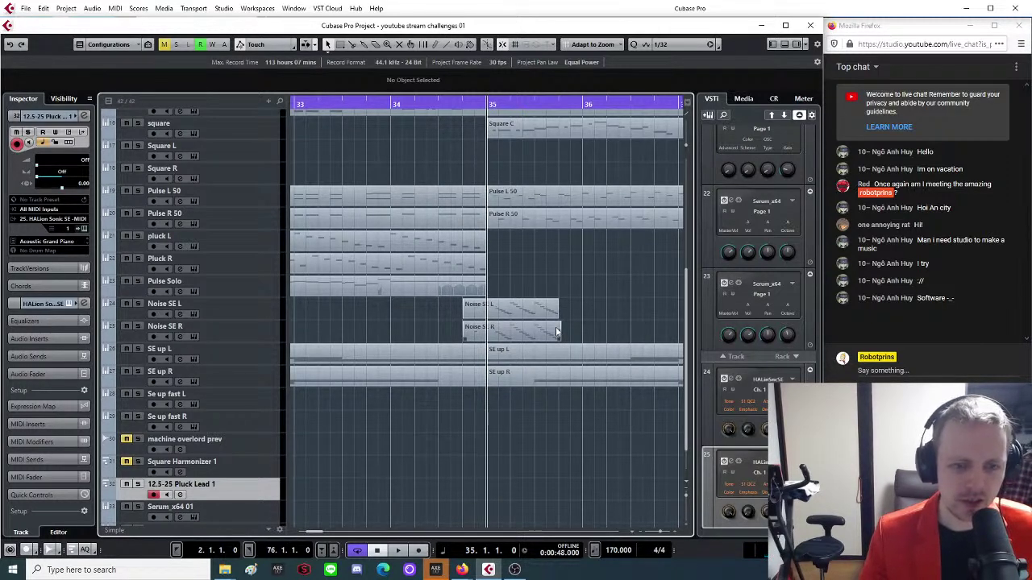
pyautogui.scroll(4, 555, 330)
pyautogui.scroll(2, 556, 332)
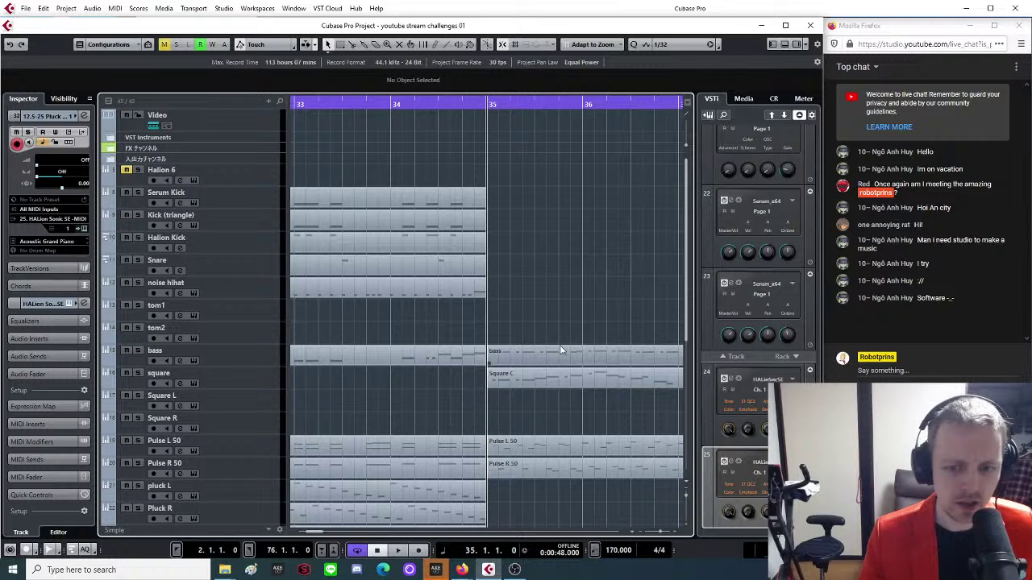
pyautogui.scroll(-2, 562, 349)
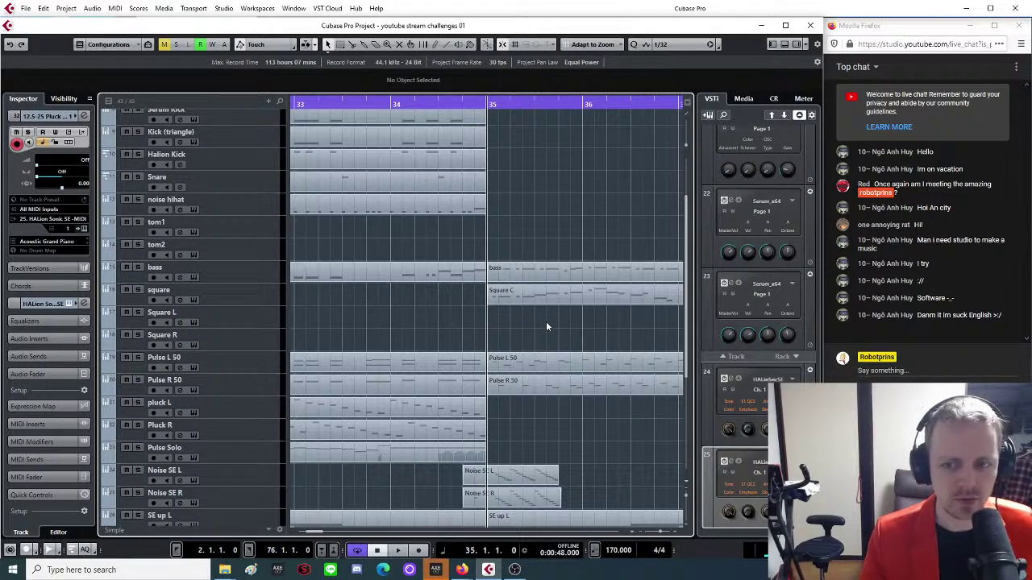
pyautogui.scroll(-5, 540, 316)
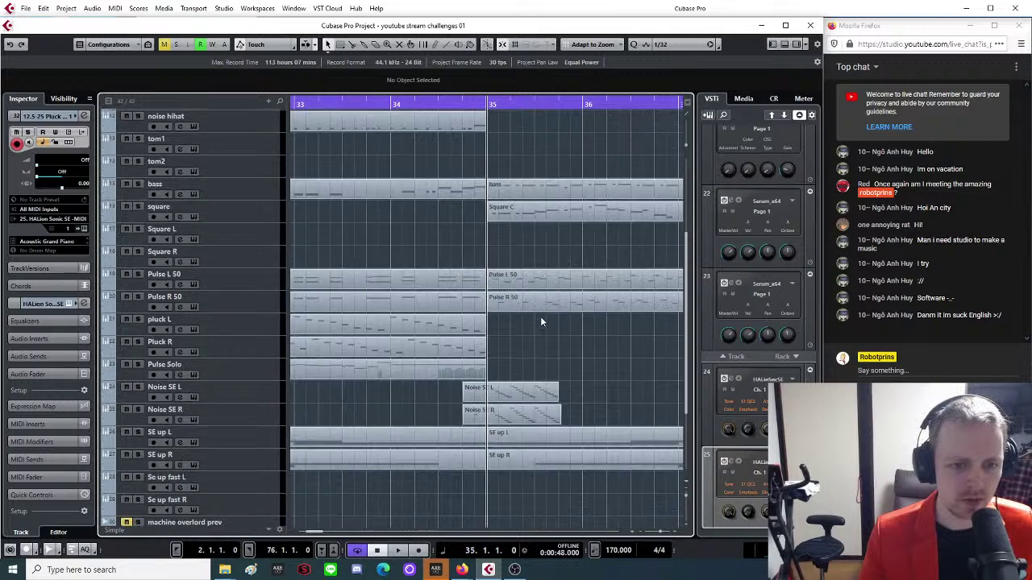
# Examine the Noise SE and SE up clips at bar 35, including how they fit into bars 13 to 53.
pyautogui.press('g')
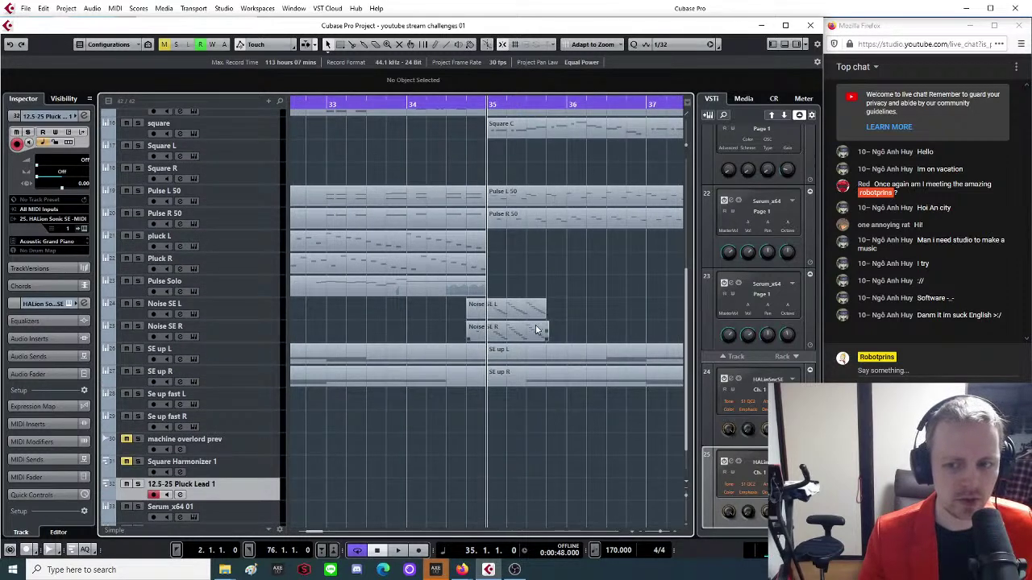
pyautogui.press('h')
pyautogui.press('h')
pyautogui.press('h')
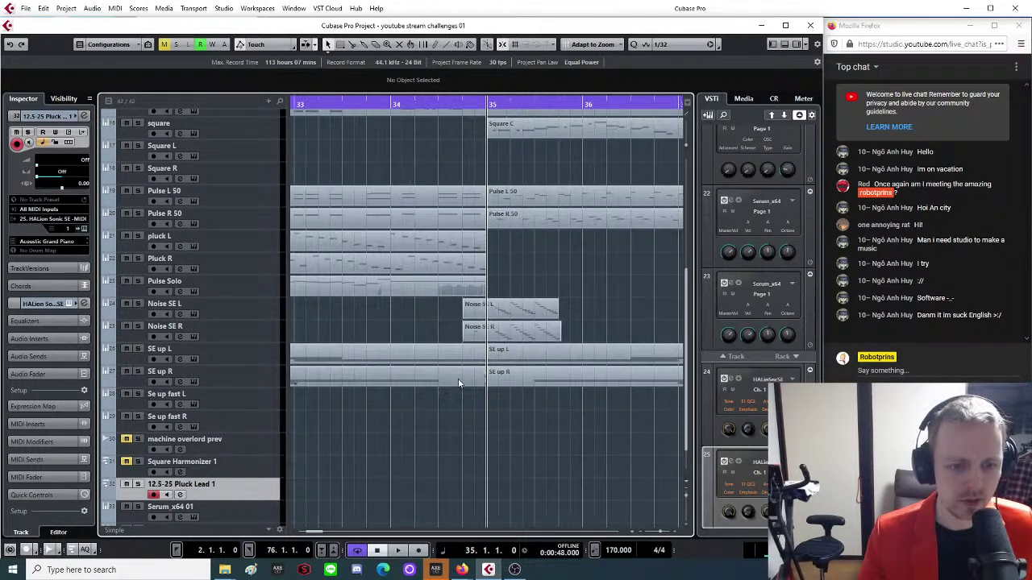
pyautogui.scroll(5, 451, 354)
pyautogui.scroll(-5, 468, 387)
pyautogui.press('g')
pyautogui.press('g')
pyautogui.press('g')
pyautogui.press('g')
pyautogui.press('g')
pyautogui.press('g')
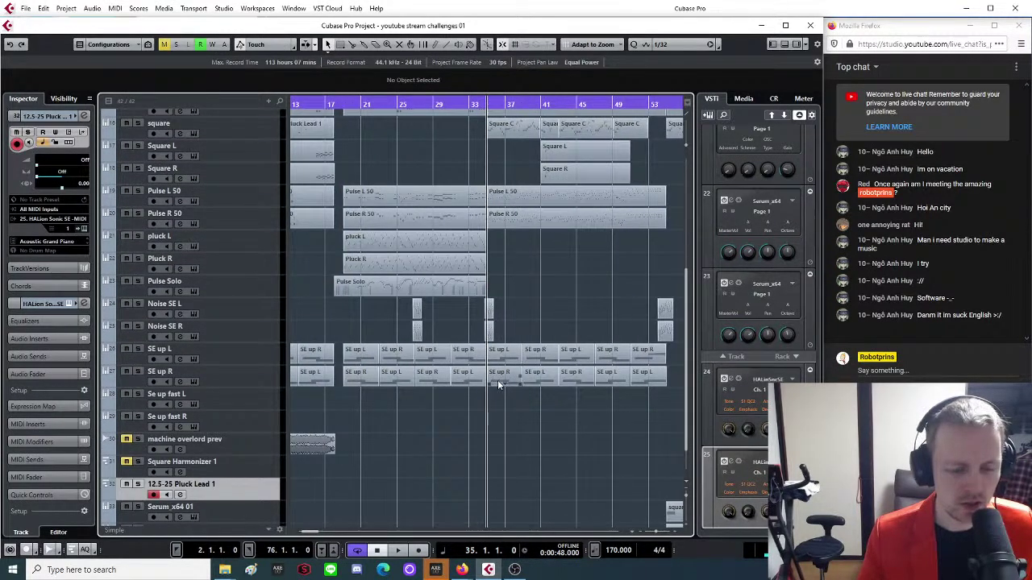
# Listen to the transition into bar 35, starting playback from about bar 32.
pyautogui.scroll(6, 497, 380)
pyautogui.click(466, 108)
pyautogui.press('h')
pyautogui.press('space')
pyautogui.press('h')
pyautogui.press('h')
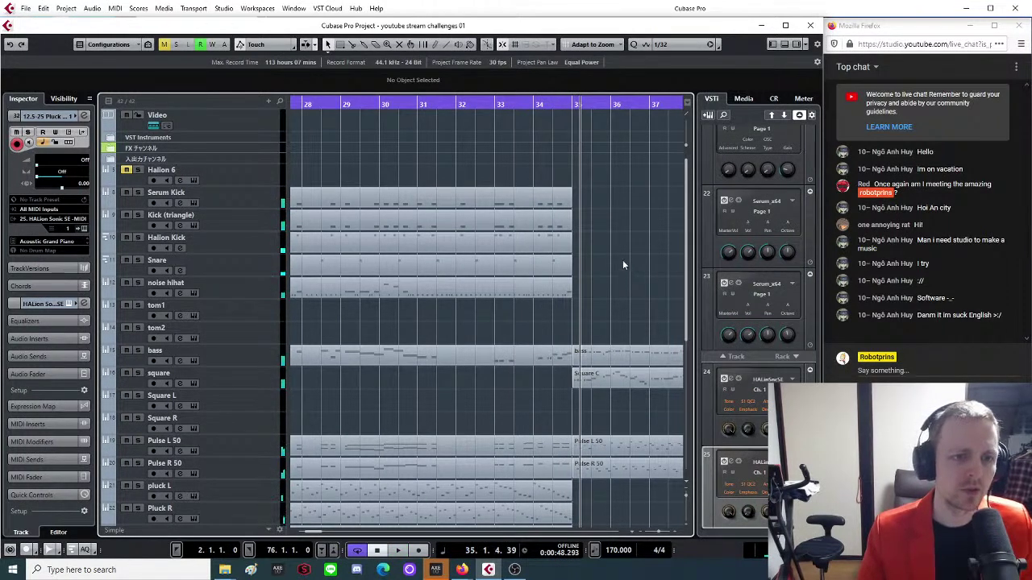
# Compare the parts in the sections before and after bar 35, down to the SE up tracks.
pyautogui.press('g')
pyautogui.press('g')
pyautogui.scroll(-3, 551, 254)
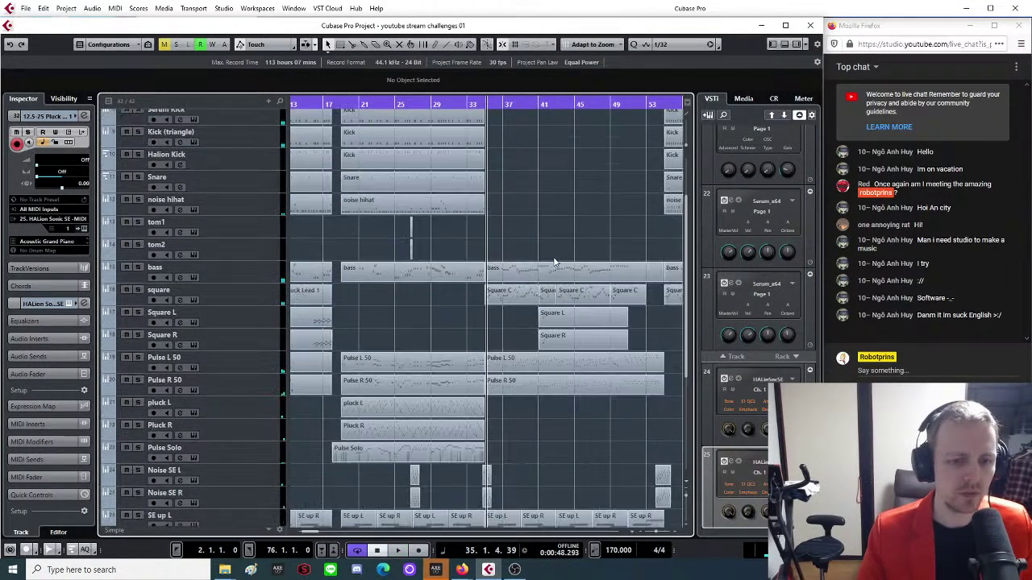
pyautogui.scroll(-4, 561, 270)
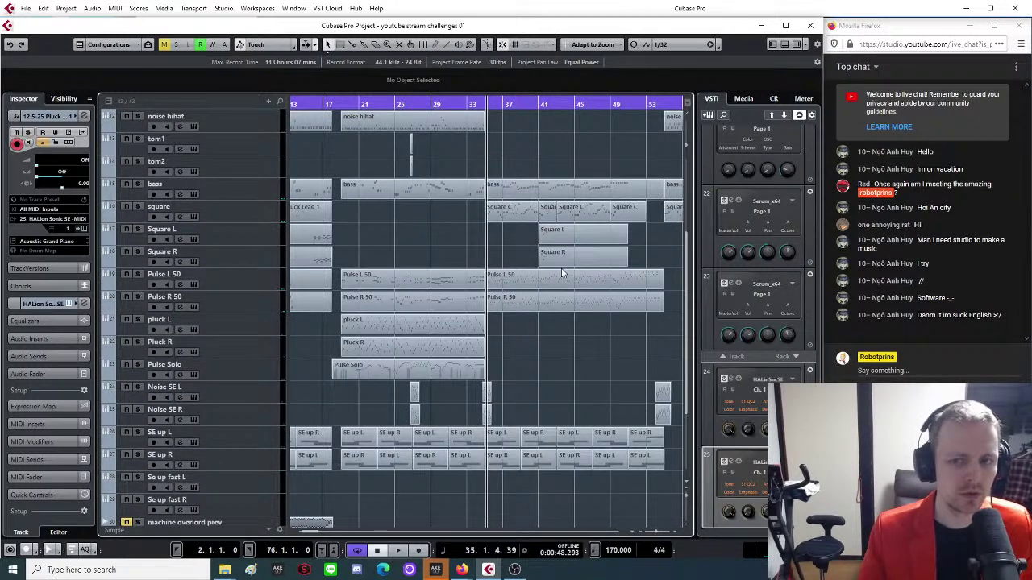
pyautogui.press('g')
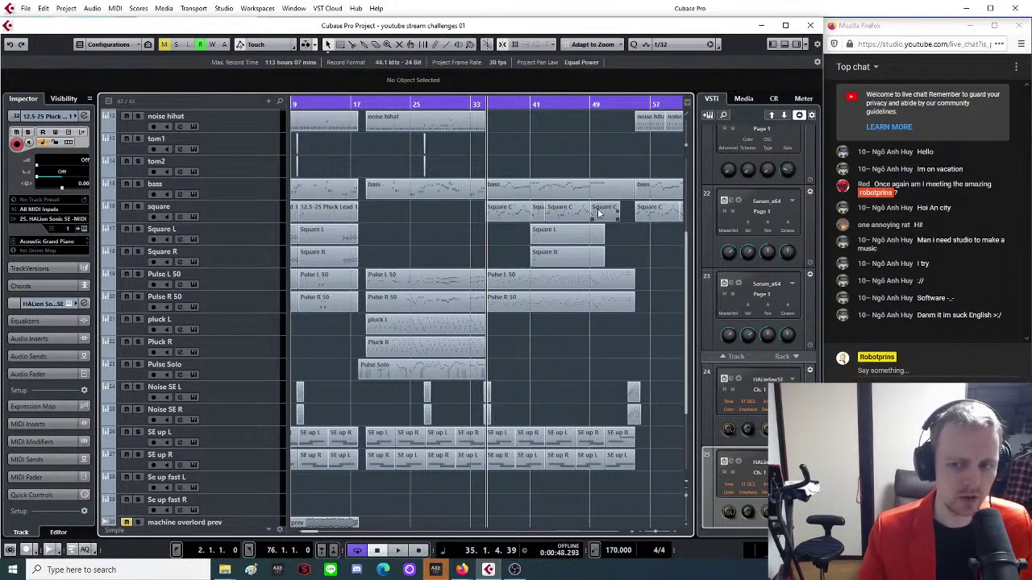
pyautogui.press('h')
pyautogui.press('h')
pyautogui.press('h')
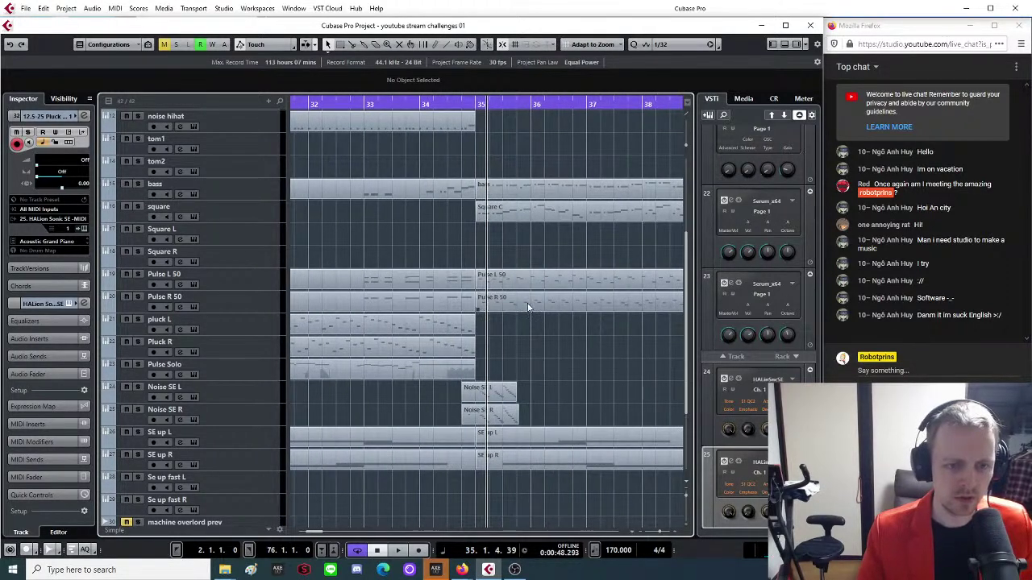
# Replay the end of the section before bar 35, stopping in the middle of bar 34.
pyautogui.press('space')
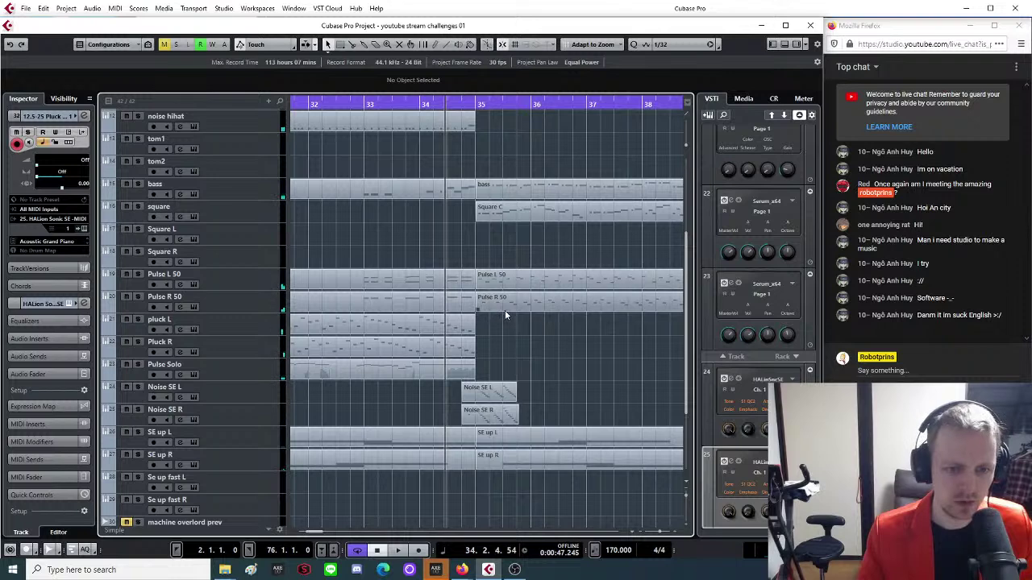
pyautogui.press('h')
pyautogui.press('h')
# Place the playhead at 34.3.1 and extend the start of the Noise SE L and R clips back to it.
pyautogui.scroll(5, 509, 194)
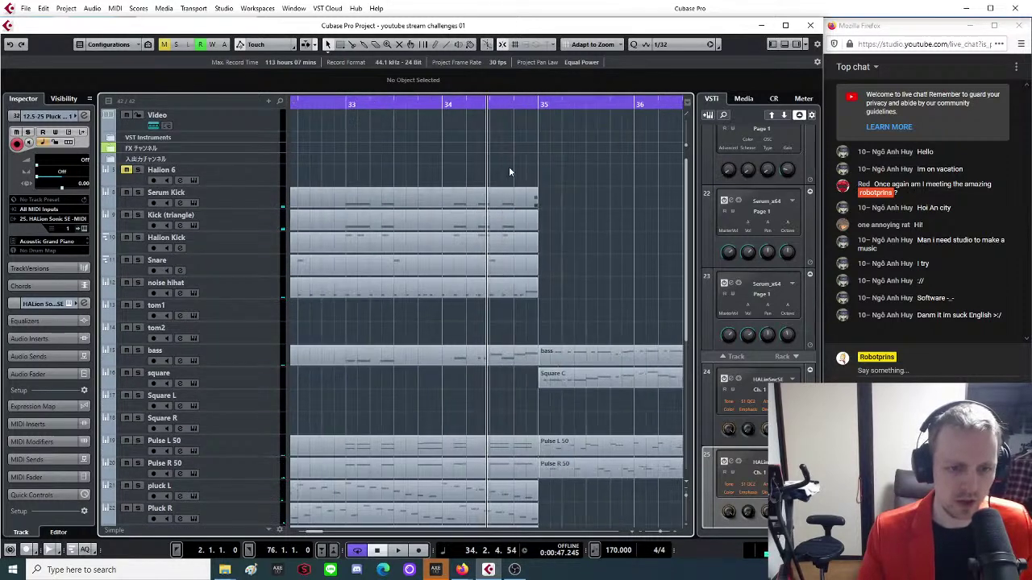
pyautogui.press('h')
pyautogui.press('h')
pyautogui.click(490, 105)
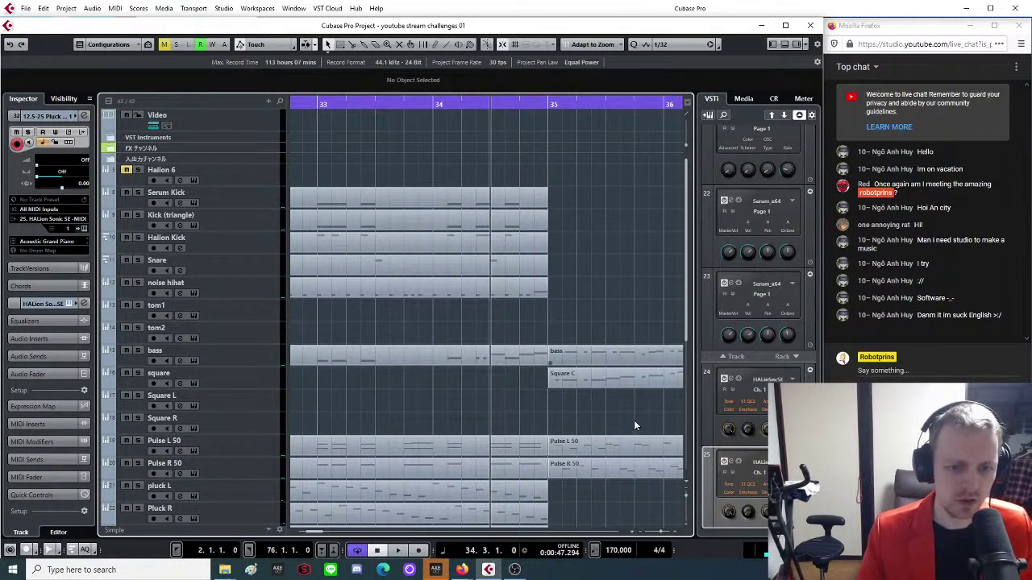
pyautogui.scroll(-6, 531, 376)
pyautogui.press('h')
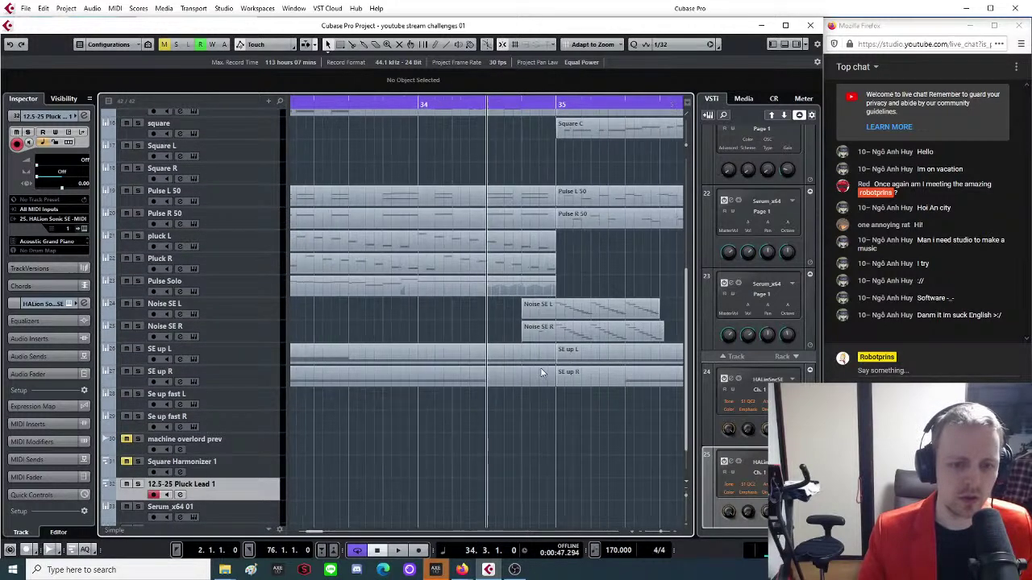
pyautogui.moveTo(513, 302); pyautogui.dragTo(489, 333)
pyautogui.click(559, 437)
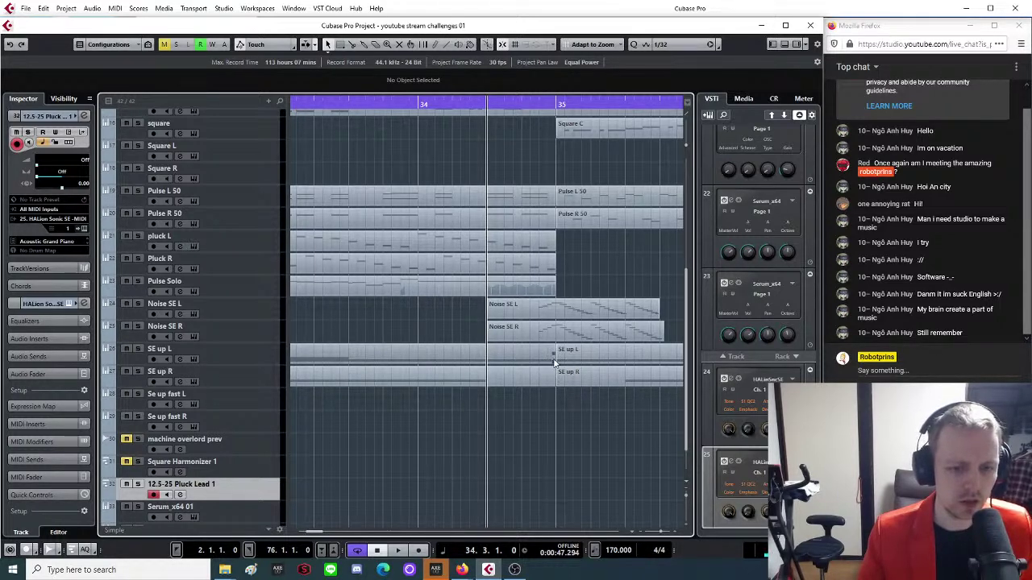
# Glue the Pulse L 50 and Pulse R 50 clips to their following clips at bar 35.
pyautogui.scroll(5, 495, 436)
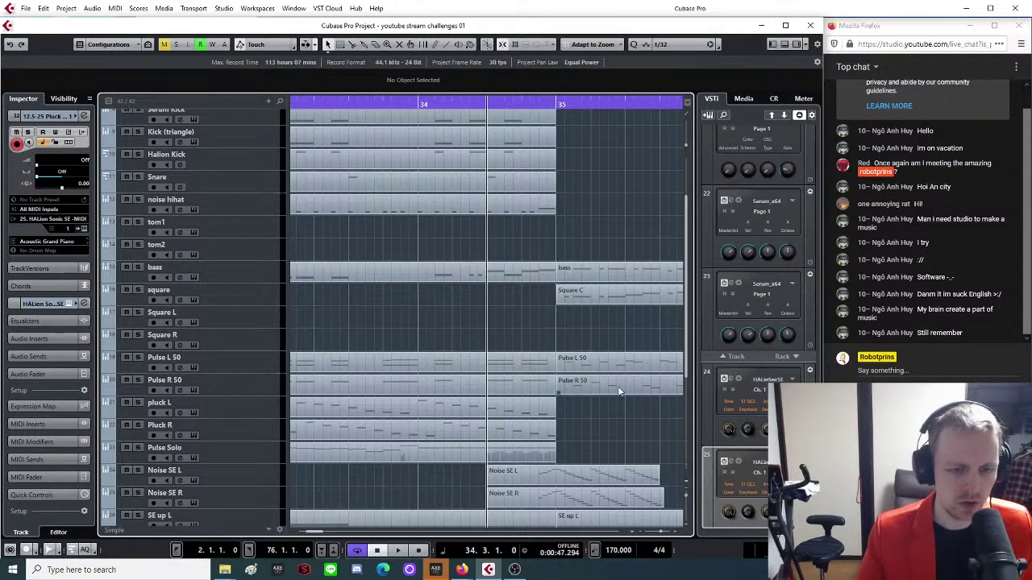
pyautogui.click(365, 46)
pyautogui.click(539, 368)
pyautogui.click(536, 386)
pyautogui.click(329, 45)
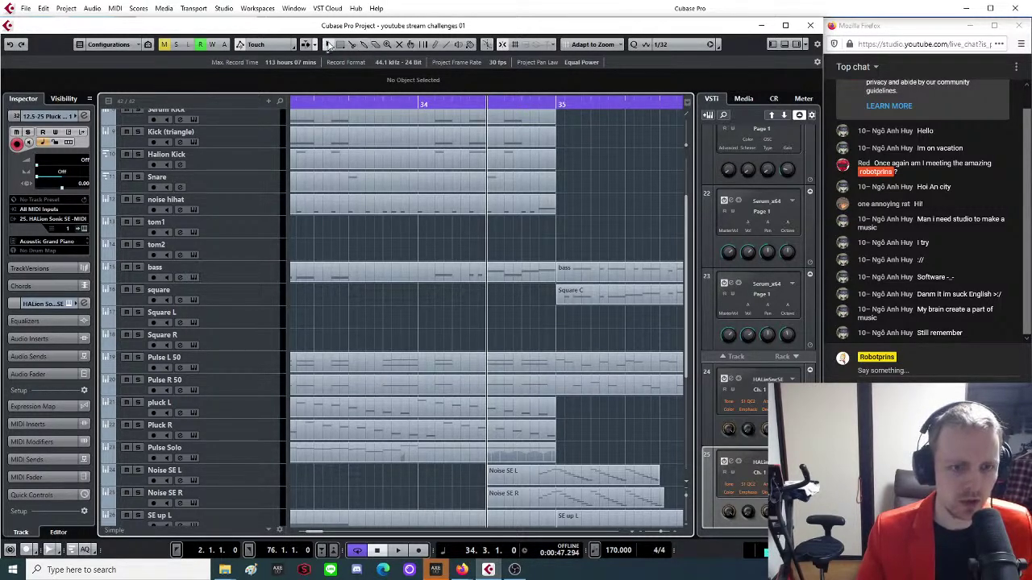
# Glue the bass clip ending at bar 35 to the bass clip that follows it.
pyautogui.scroll(3, 471, 261)
pyautogui.scroll(-5, 587, 383)
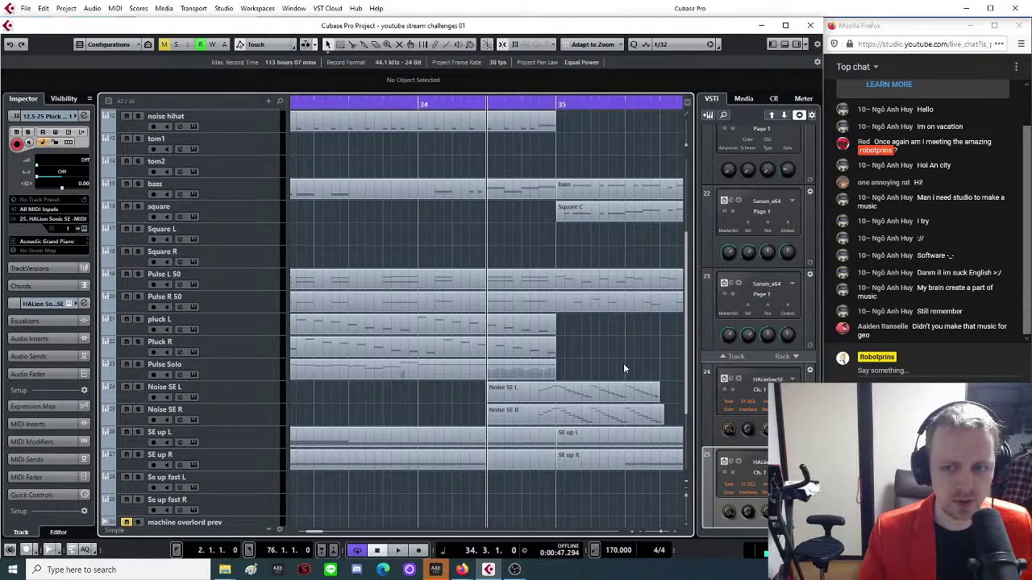
pyautogui.scroll(3, 604, 387)
pyautogui.press('g')
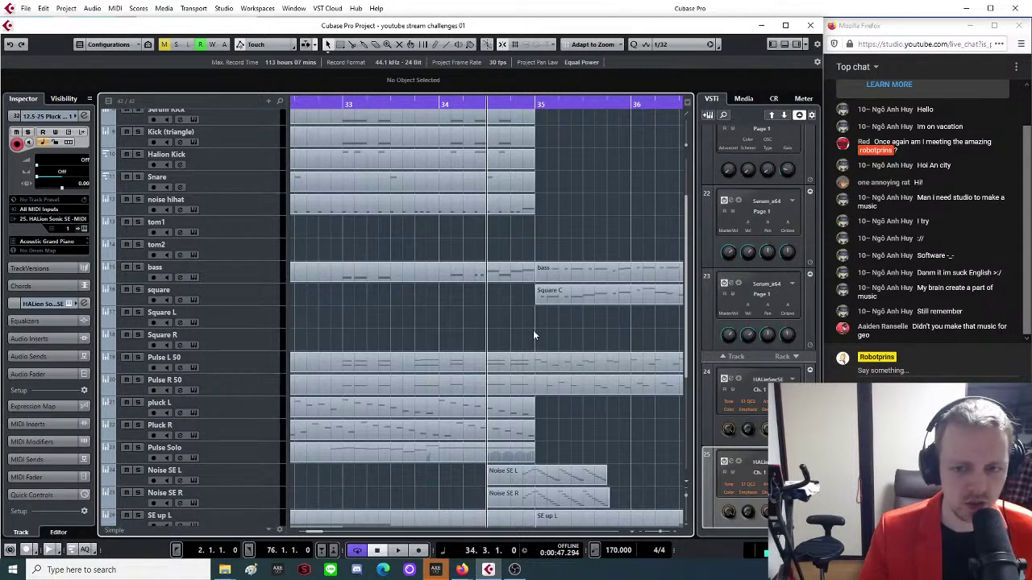
pyautogui.scroll(3, 533, 330)
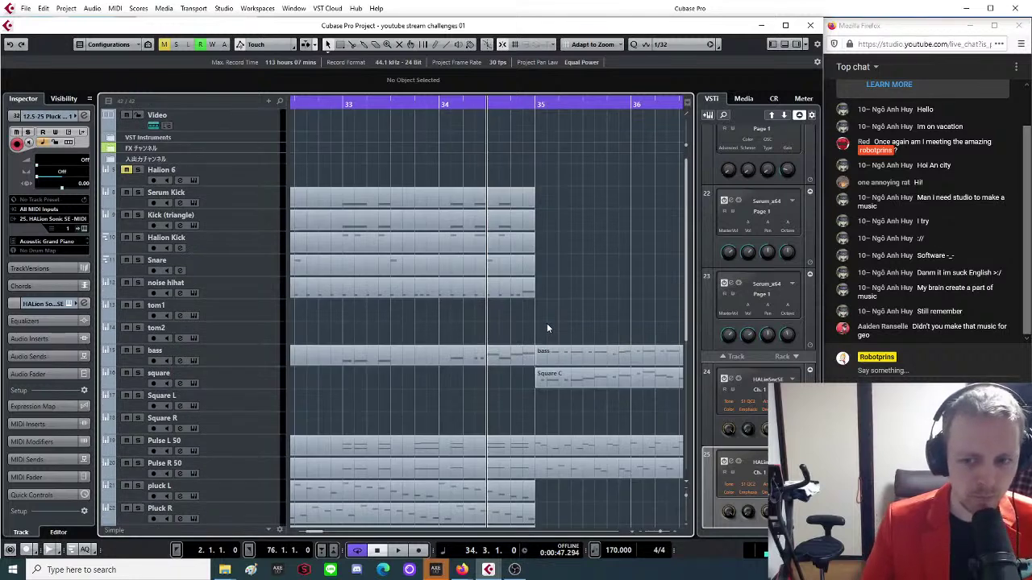
pyautogui.scroll(-8, 554, 317)
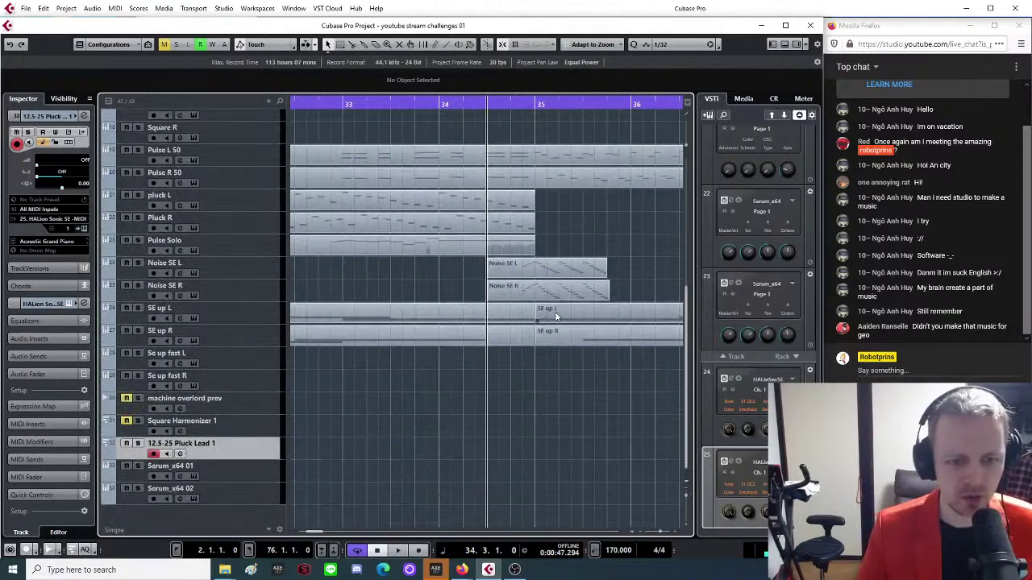
pyautogui.scroll(3, 554, 317)
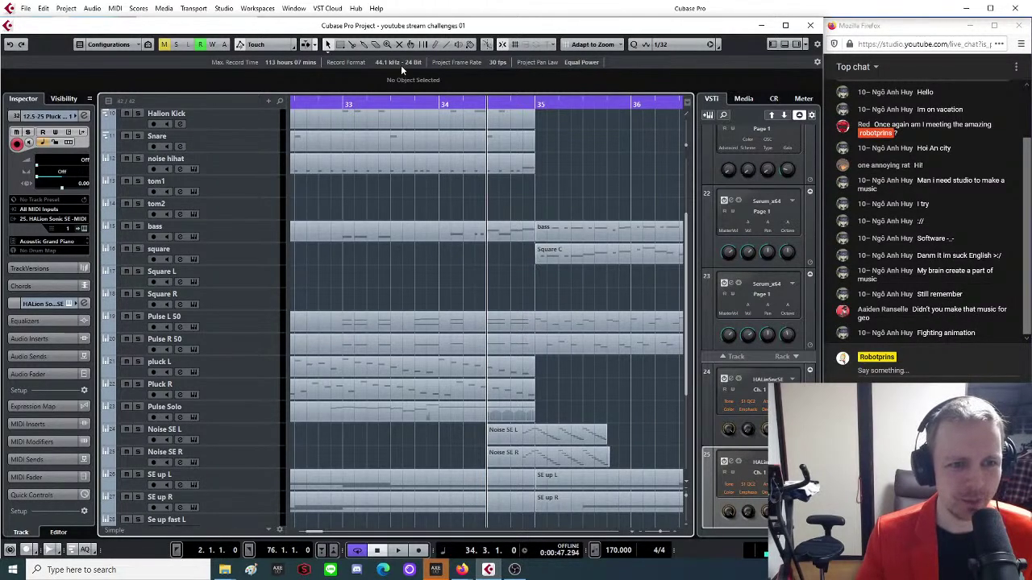
pyautogui.click(361, 46)
pyautogui.click(517, 235)
pyautogui.click(327, 43)
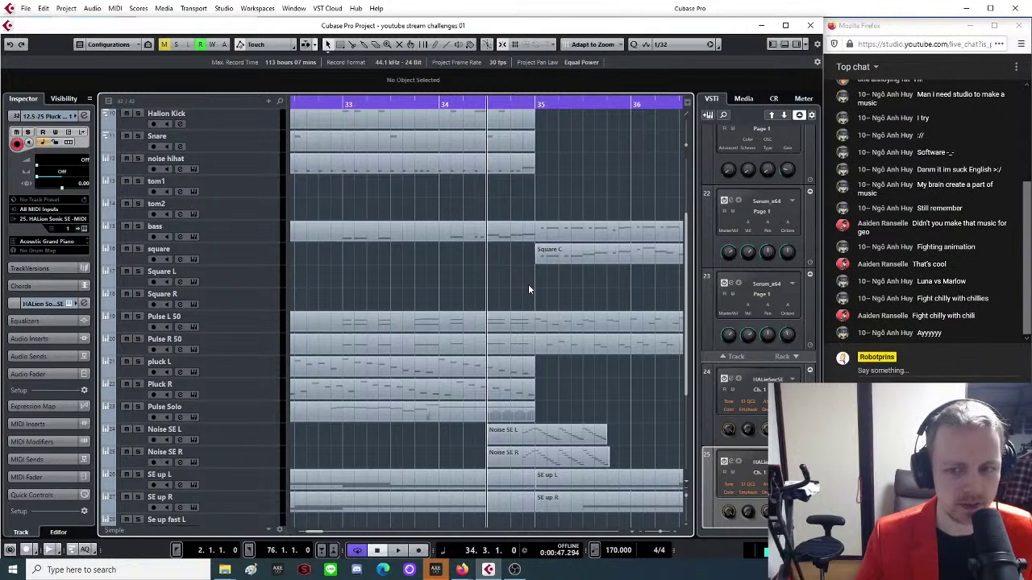
# Extend the ends of the Serum Kick, Kick (triangle), Halion Kick, Snare and noise hihat clips to 35.2.1.
pyautogui.scroll(5, 528, 289)
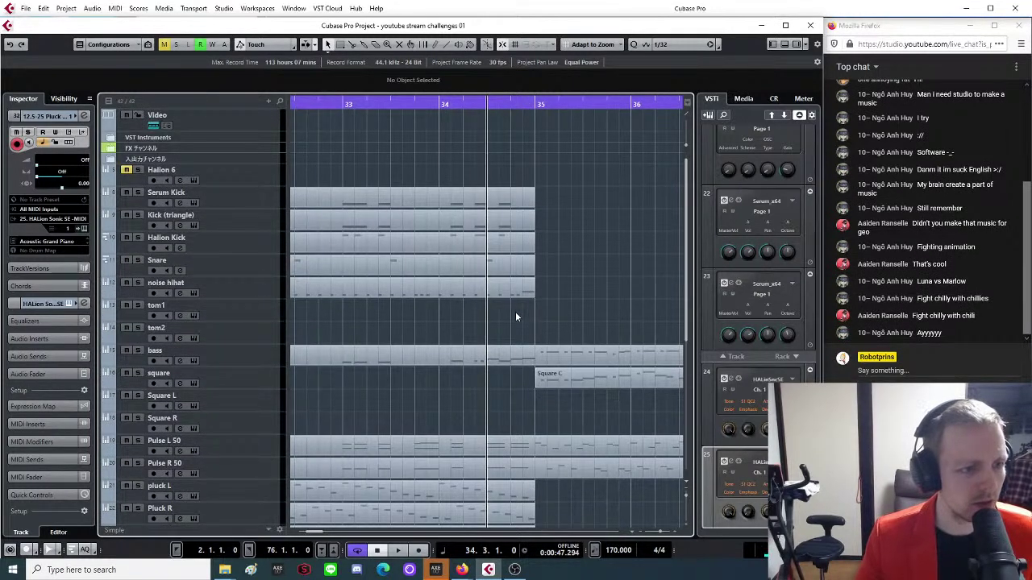
pyautogui.moveTo(550, 203); pyautogui.dragTo(502, 307)
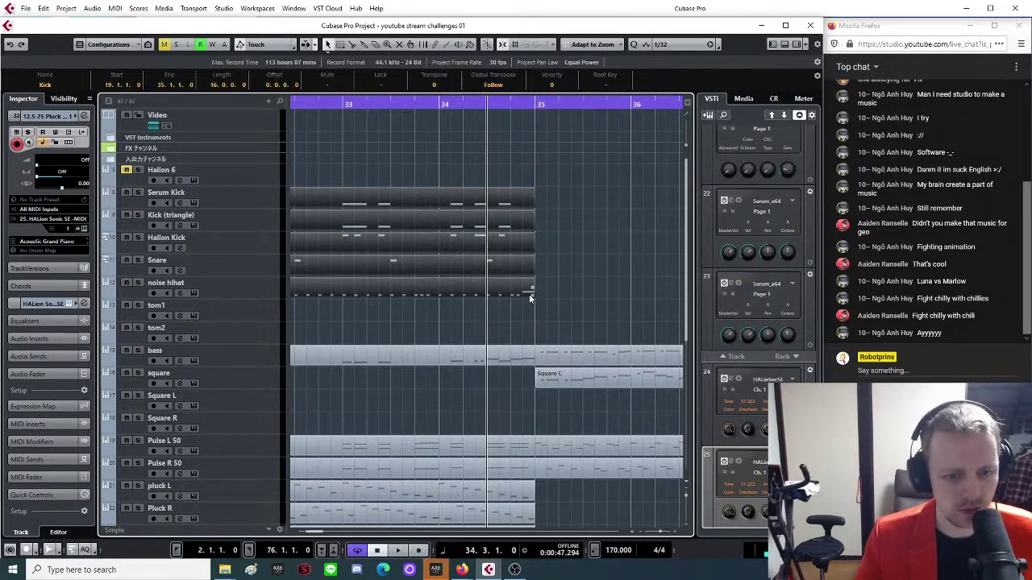
pyautogui.click(529, 294)
pyautogui.moveTo(549, 176); pyautogui.dragTo(555, 293)
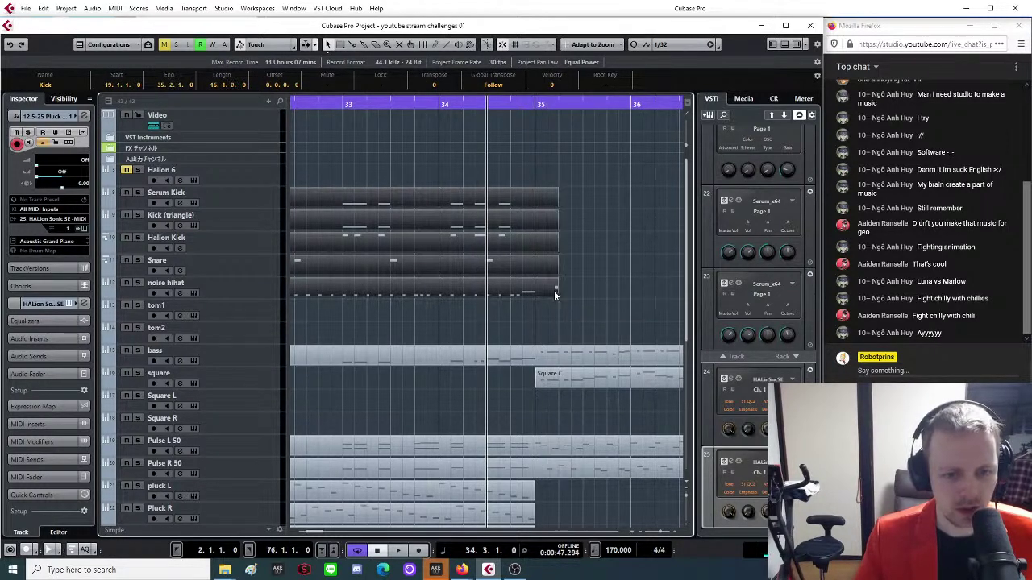
pyautogui.press('g')
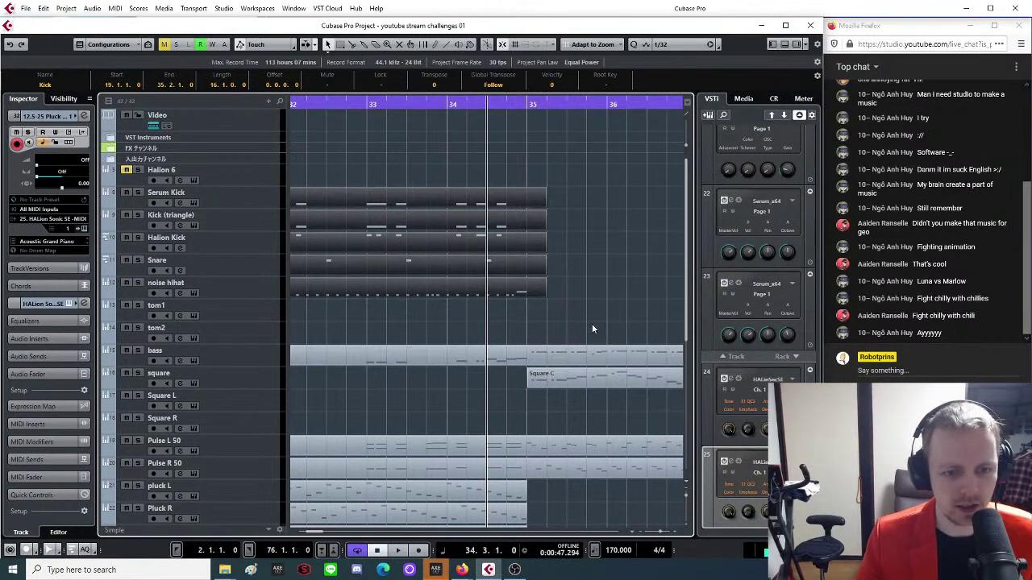
# Play back the transition into bar 35, starting from bar 34.
pyautogui.scroll(-4, 592, 323)
pyautogui.scroll(4, 599, 363)
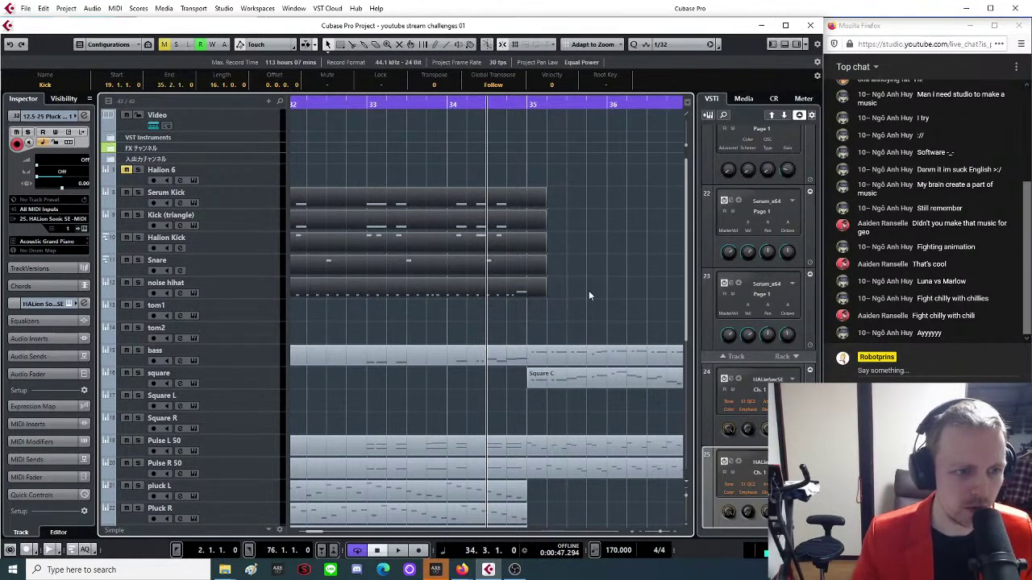
pyautogui.scroll(-3, 596, 297)
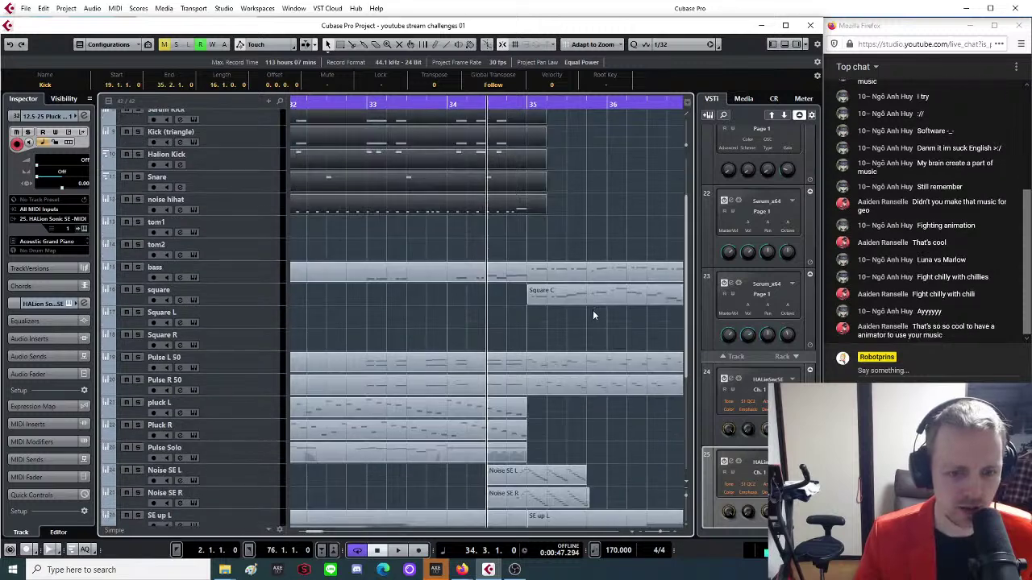
pyautogui.click(447, 106)
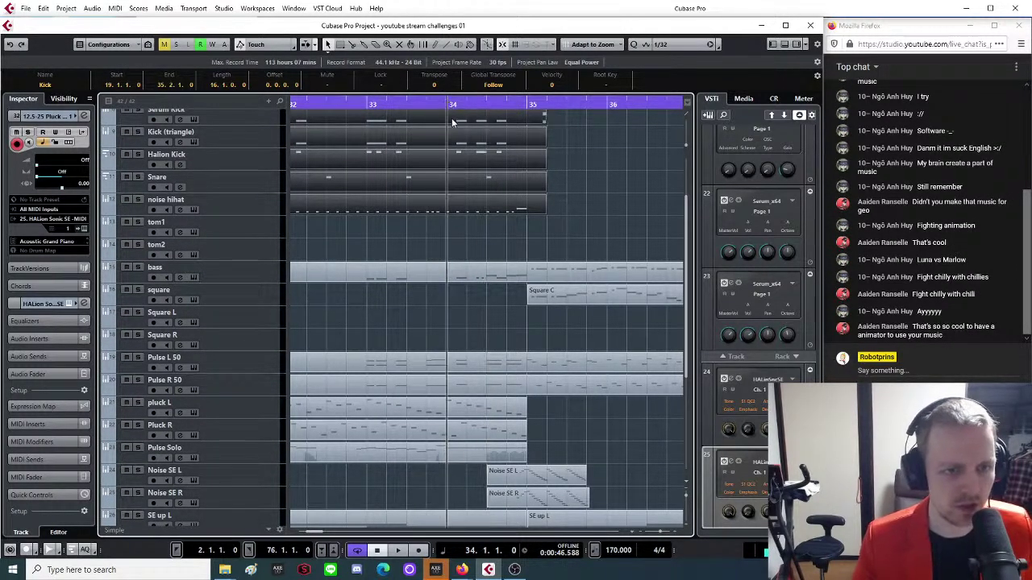
pyautogui.press('space')
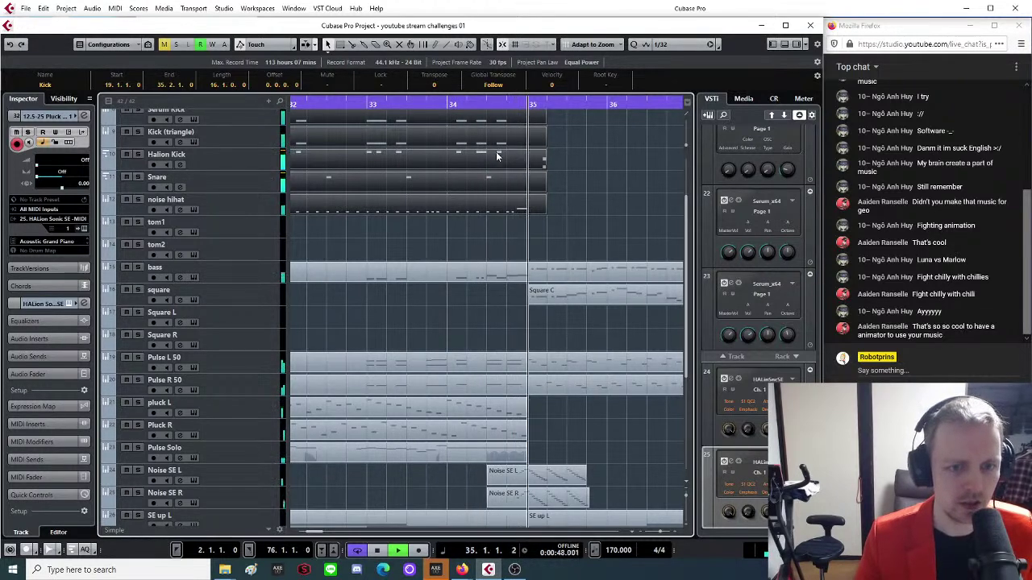
pyautogui.scroll(-3, 447, 183)
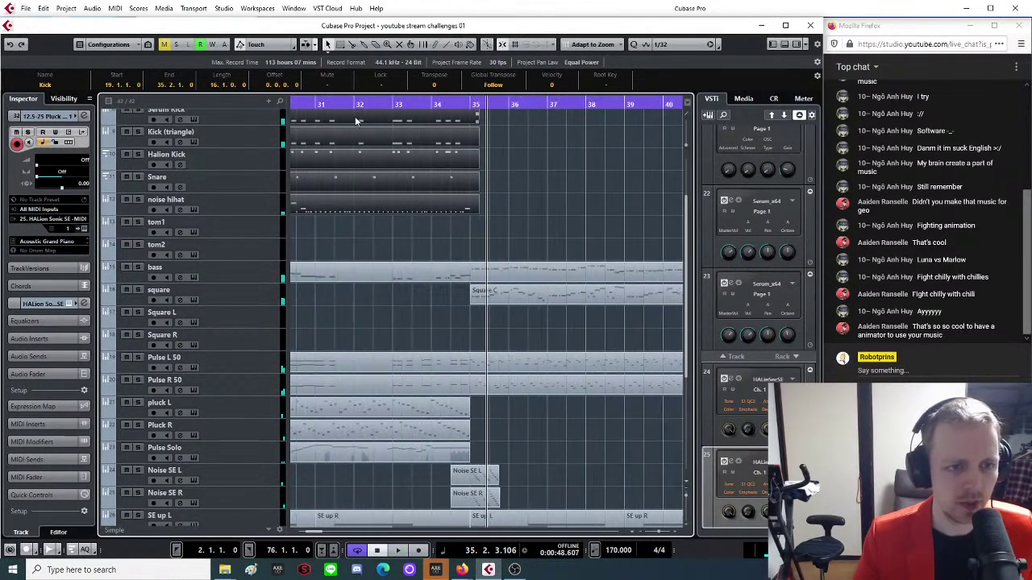
pyautogui.press('space')
# Listen to the section again from bar 31 and place the playhead at bar 35.
pyautogui.click(345, 104)
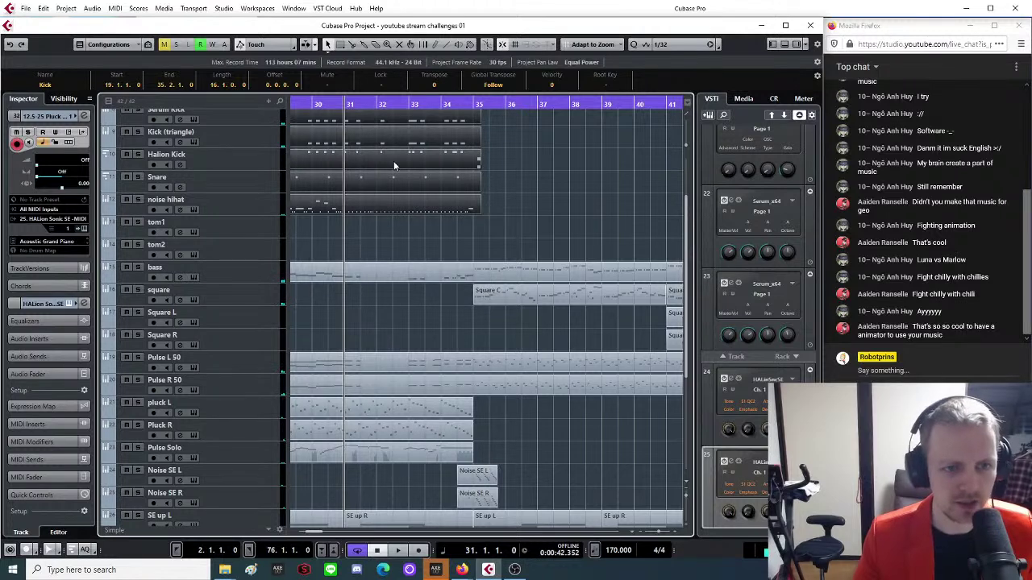
pyautogui.press('space')
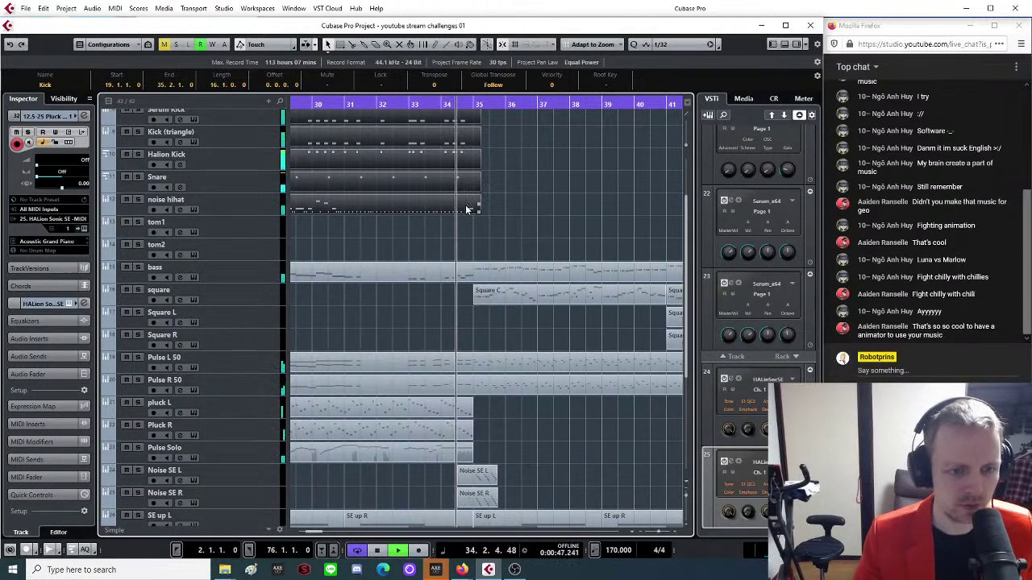
pyautogui.click(466, 104)
pyautogui.moveTo(466, 104); pyautogui.dragTo(507, 259)
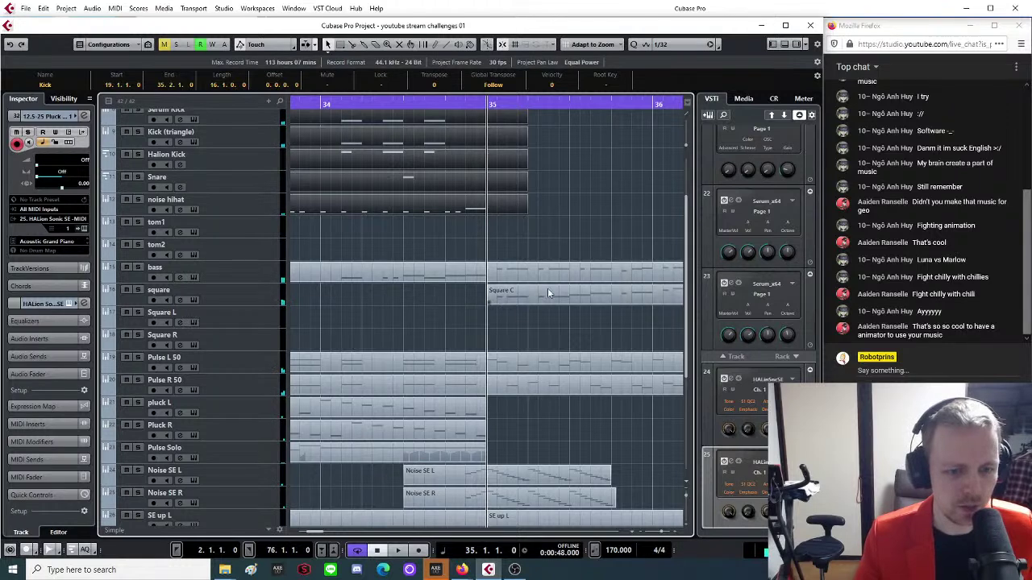
pyautogui.scroll(-2, 522, 313)
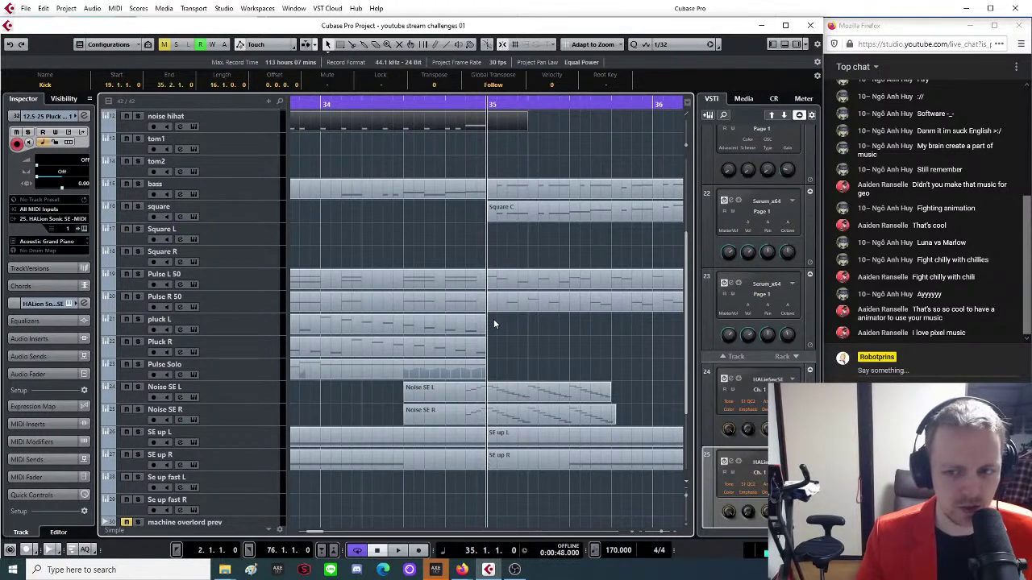
# Open the Pulse L 50 and Pulse R 50 clips together for note editing and delete the last two chords before bar 35.
pyautogui.click(457, 260)
pyautogui.moveTo(458, 260); pyautogui.dragTo(478, 313)
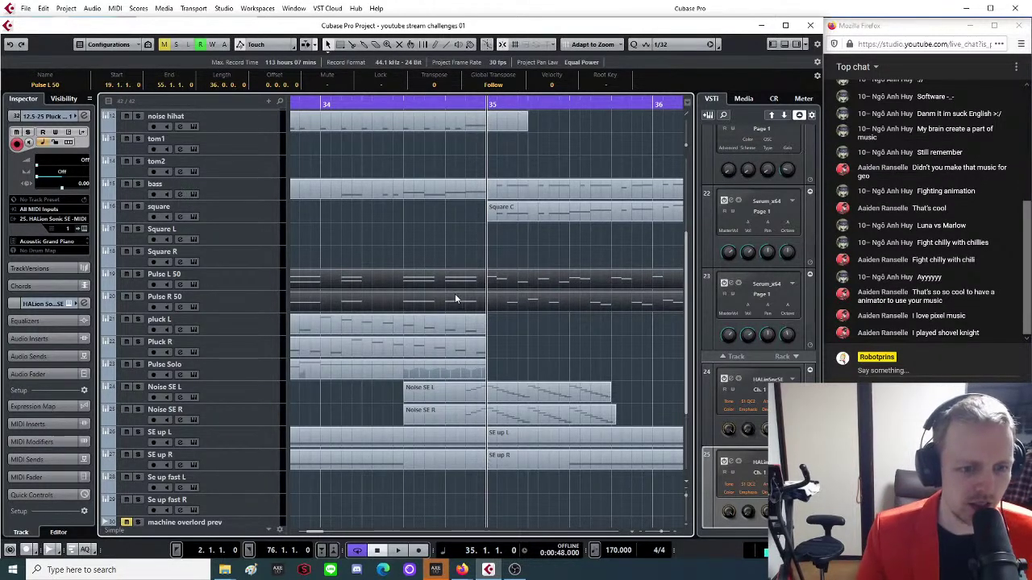
pyautogui.doubleClick(451, 287)
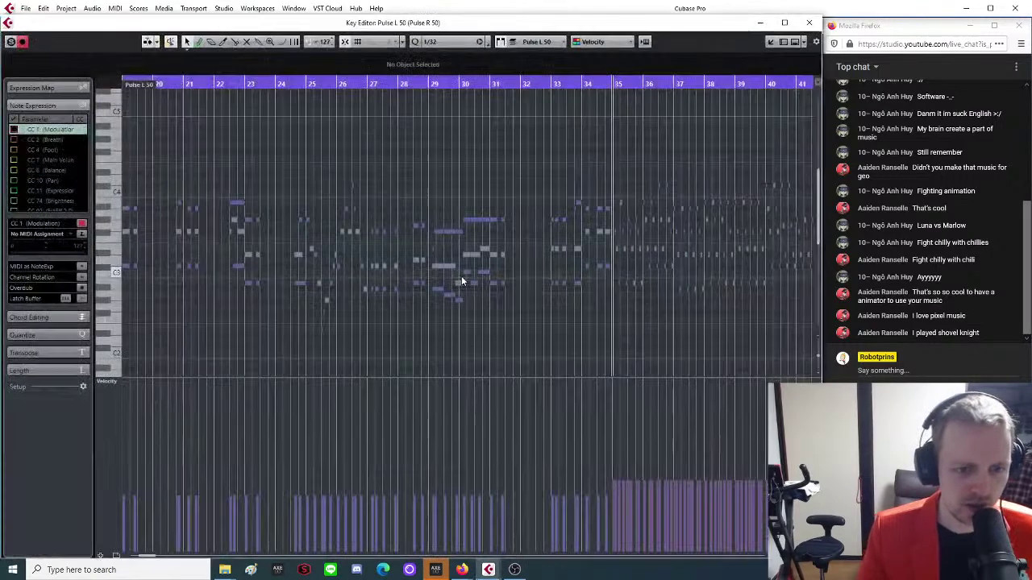
pyautogui.scroll(8, 617, 241)
pyautogui.scroll(-4, 495, 272)
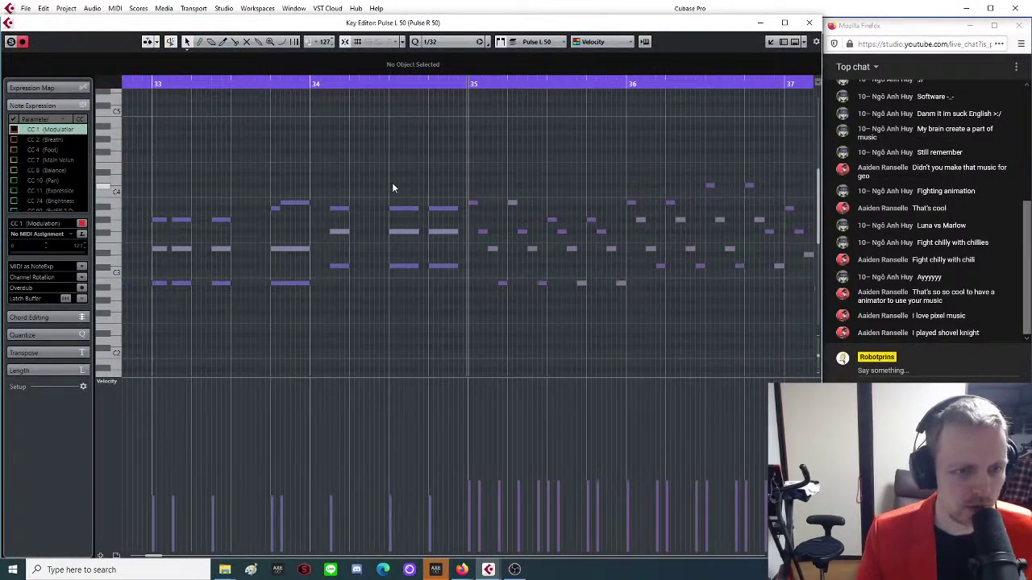
pyautogui.moveTo(403, 175); pyautogui.dragTo(451, 314)
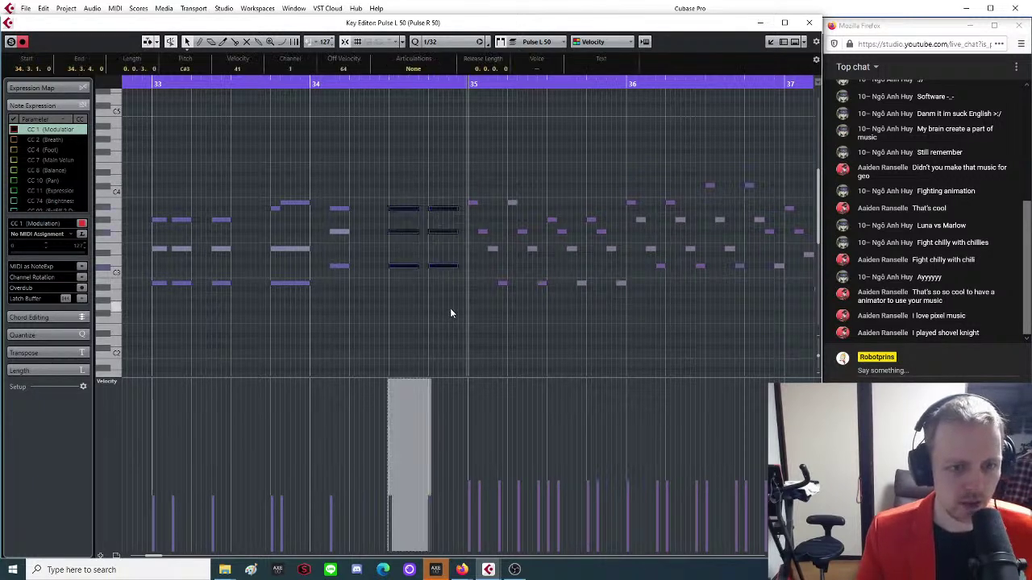
pyautogui.press('Delete')
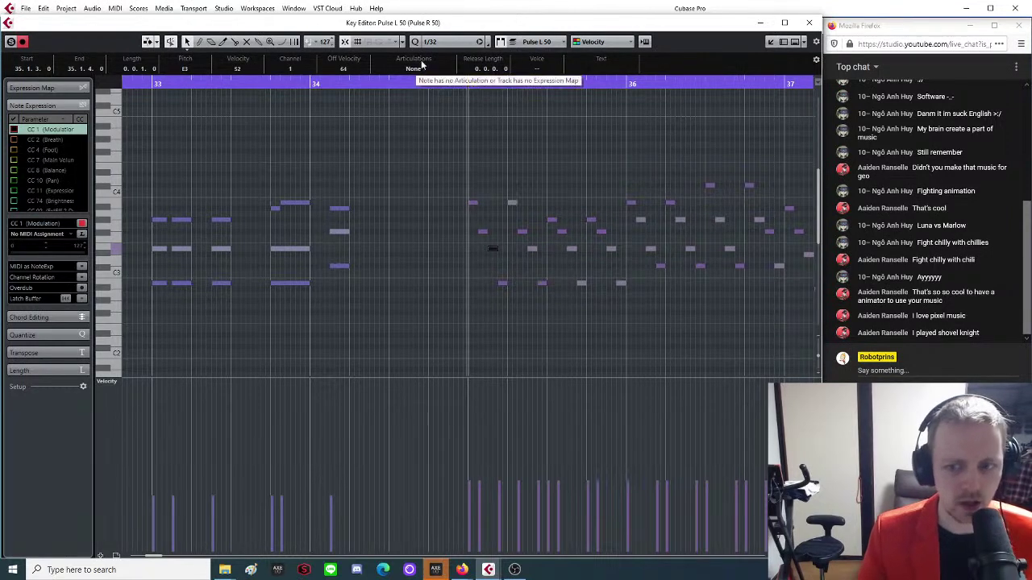
# Copy short notes from bar 35 to 34.3 as a rising four-note run, alternating between Pulse L 50 and Pulse R 50.
pyautogui.scroll(1, 464, 125)
pyautogui.scroll(2, 501, 126)
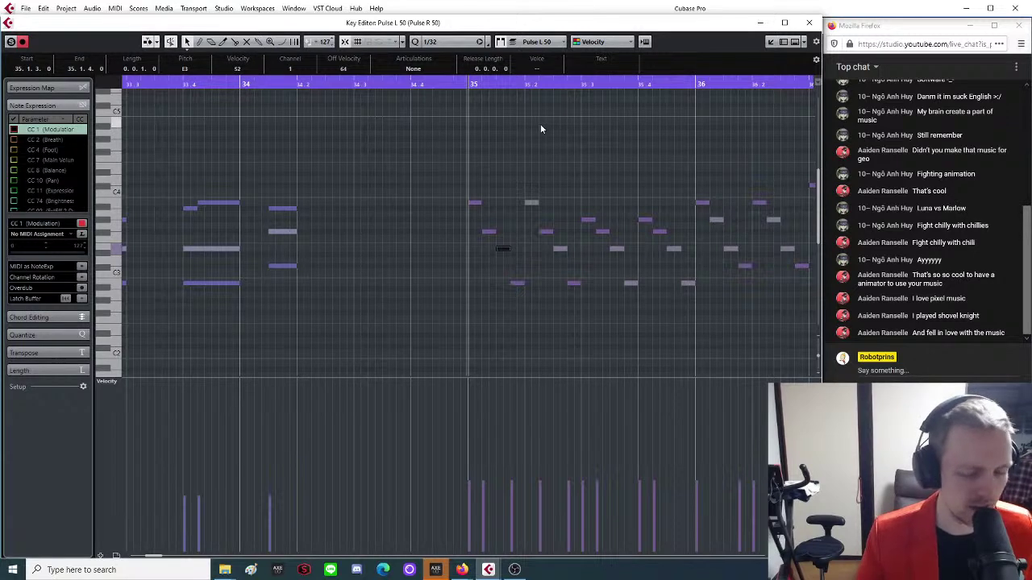
pyautogui.click(479, 208)
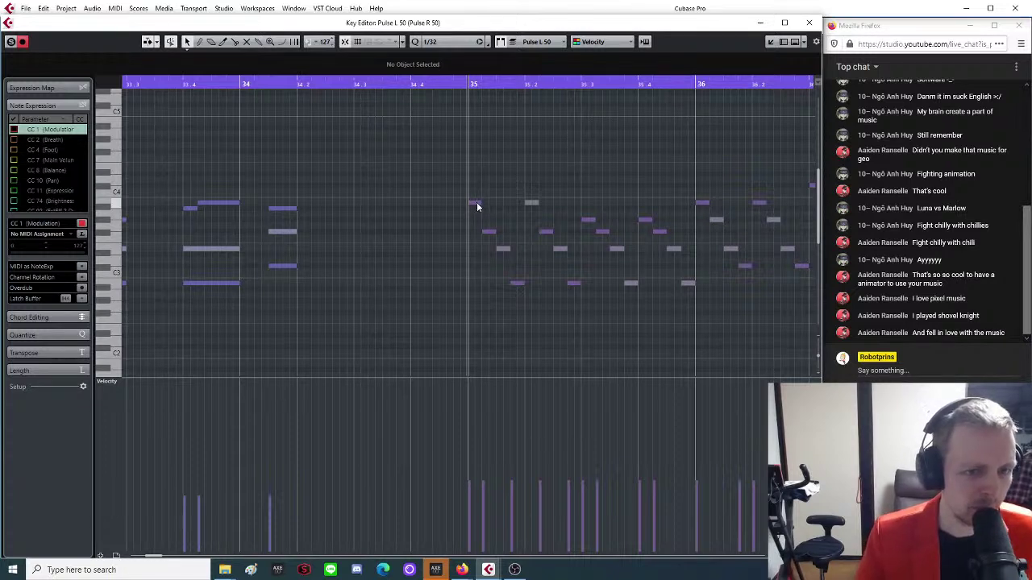
pyautogui.click(473, 202)
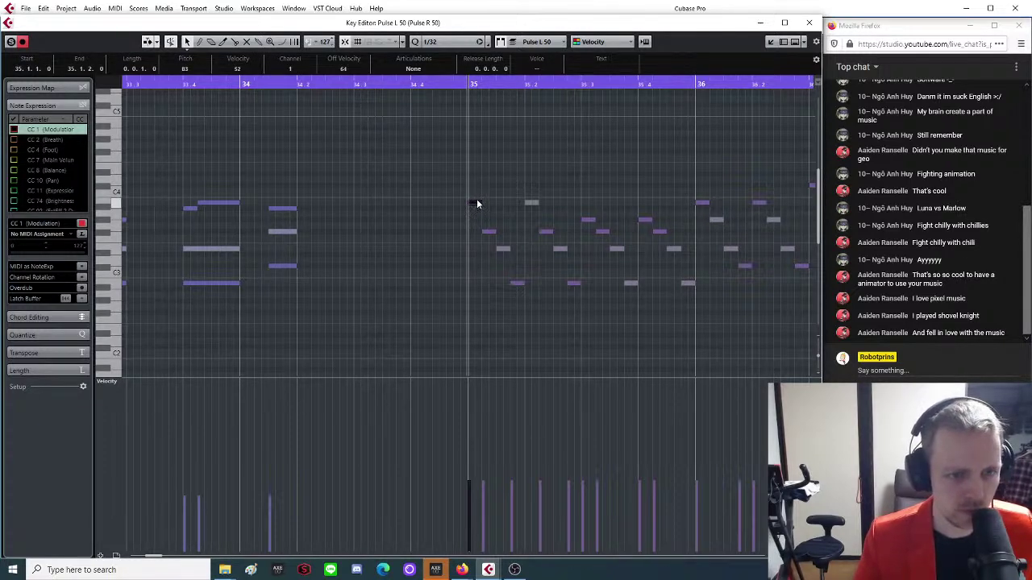
pyautogui.moveTo(473, 201); pyautogui.dragTo(368, 311)
pyautogui.click(408, 308)
pyautogui.moveTo(502, 248); pyautogui.dragTo(403, 234)
pyautogui.click(397, 270)
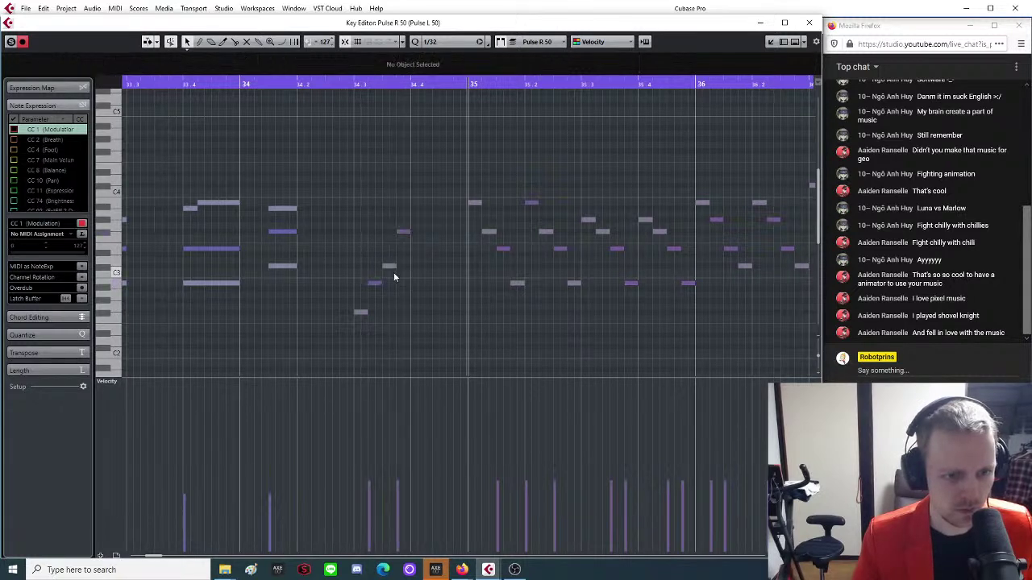
# Select the four new run notes, clear the selection and play back the passage into bar 35.
pyautogui.moveTo(382, 275); pyautogui.dragTo(391, 319)
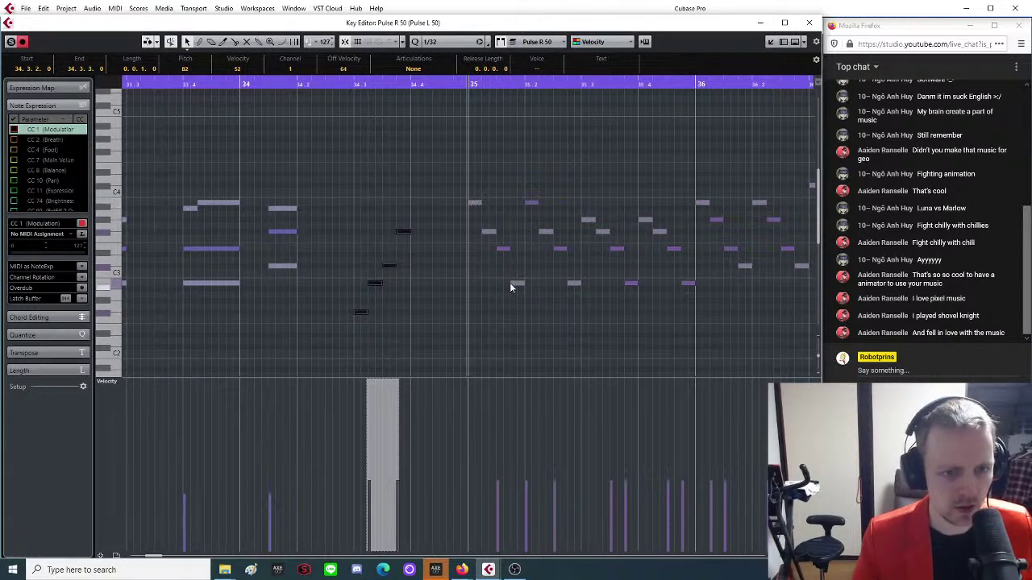
pyautogui.click(434, 248)
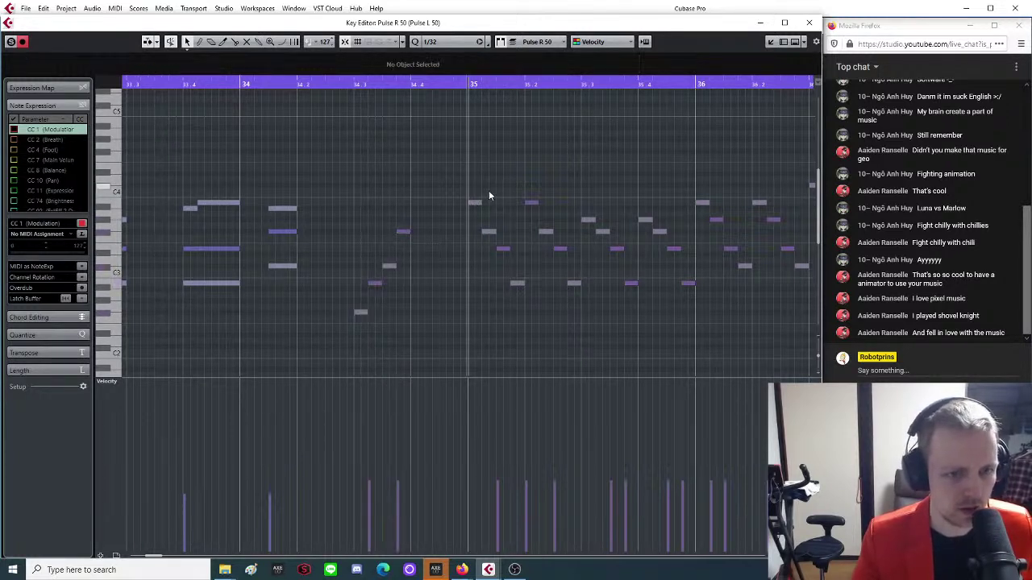
pyautogui.press('space')
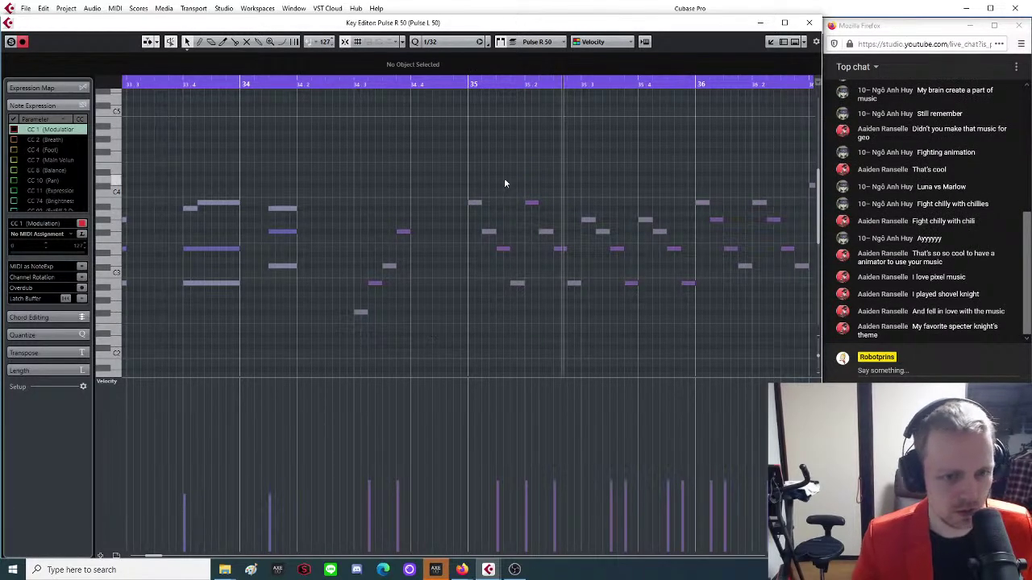
# Continue the alternating left and right run with four more short notes from 34.4.1, ending on G#3 at 34.4.4.
pyautogui.click(375, 283)
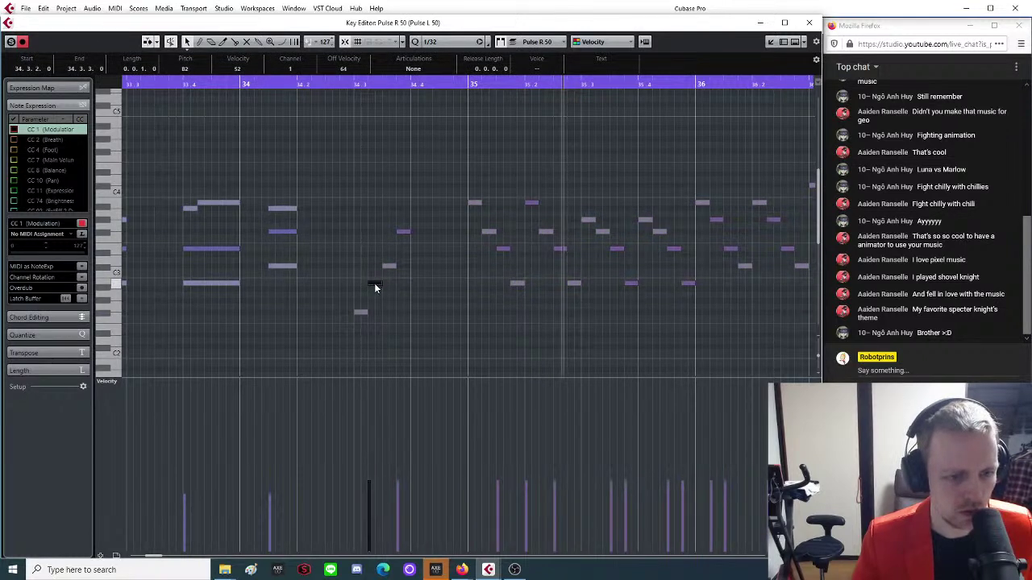
pyautogui.click(403, 231)
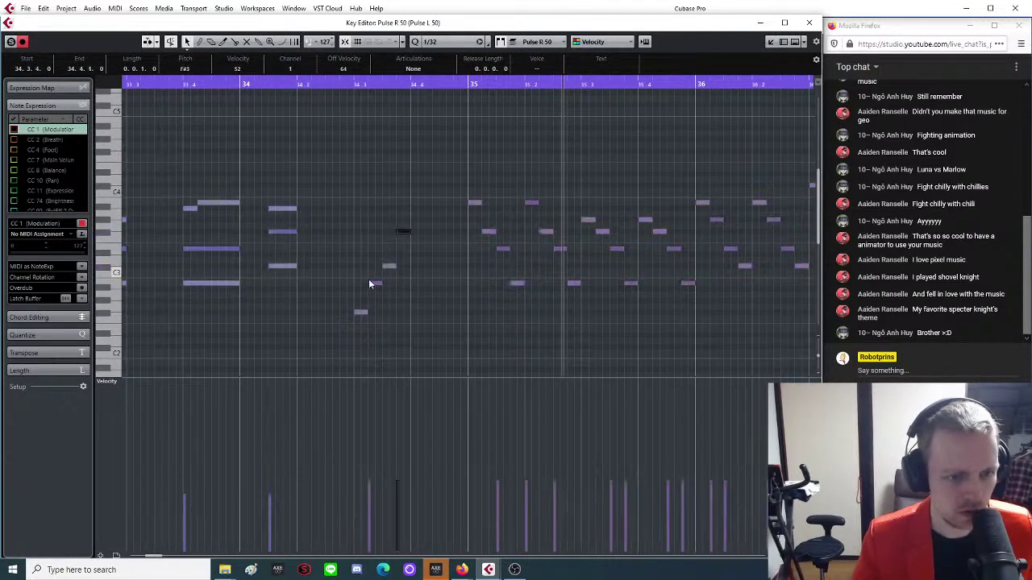
pyautogui.click(375, 283)
pyautogui.click(389, 267)
pyautogui.moveTo(389, 270); pyautogui.dragTo(418, 284)
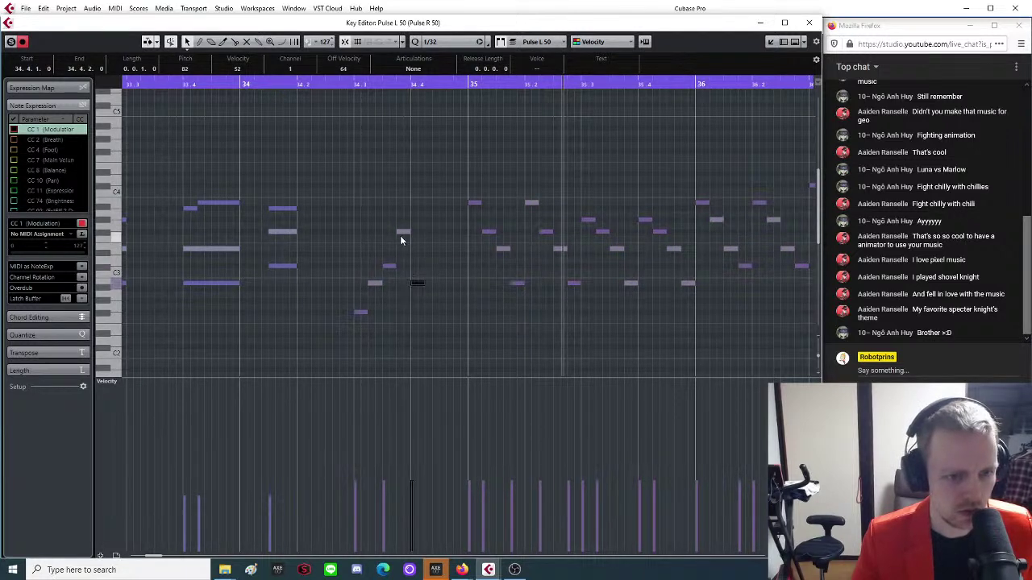
pyautogui.moveTo(403, 231); pyautogui.dragTo(461, 227)
# Play back the completed pulse run from 34.3 through bar 35.
pyautogui.click(358, 84)
pyautogui.press('space')
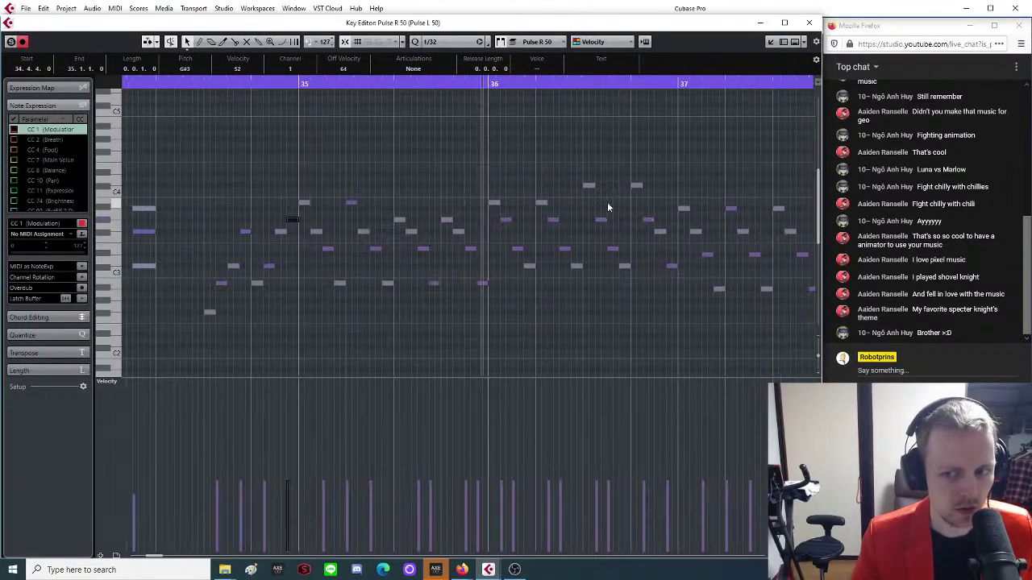
pyautogui.press('g')
pyautogui.press('g')
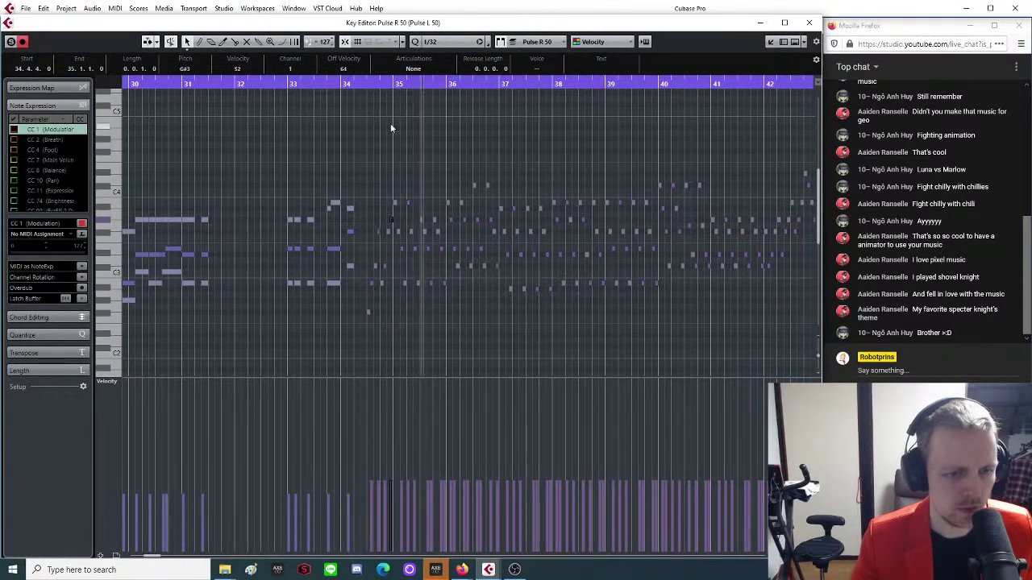
pyautogui.press('space')
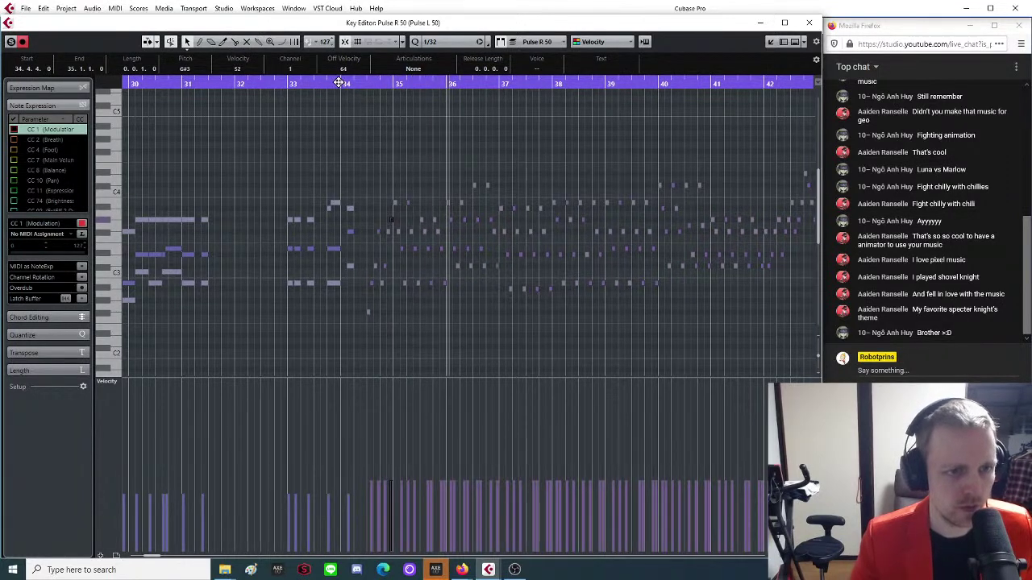
# Close the pulse note editor, solo the bass track and open its glued clip in the Key Editor.
pyautogui.click(808, 23)
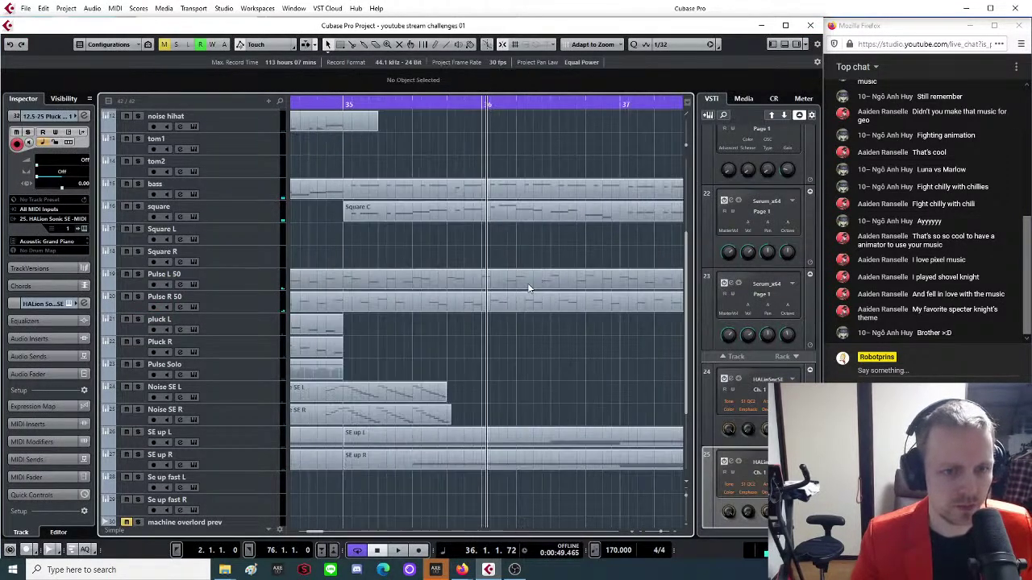
pyautogui.scroll(3, 535, 273)
pyautogui.press('g')
pyautogui.scroll(-3, 428, 301)
pyautogui.press('h')
pyautogui.press('h')
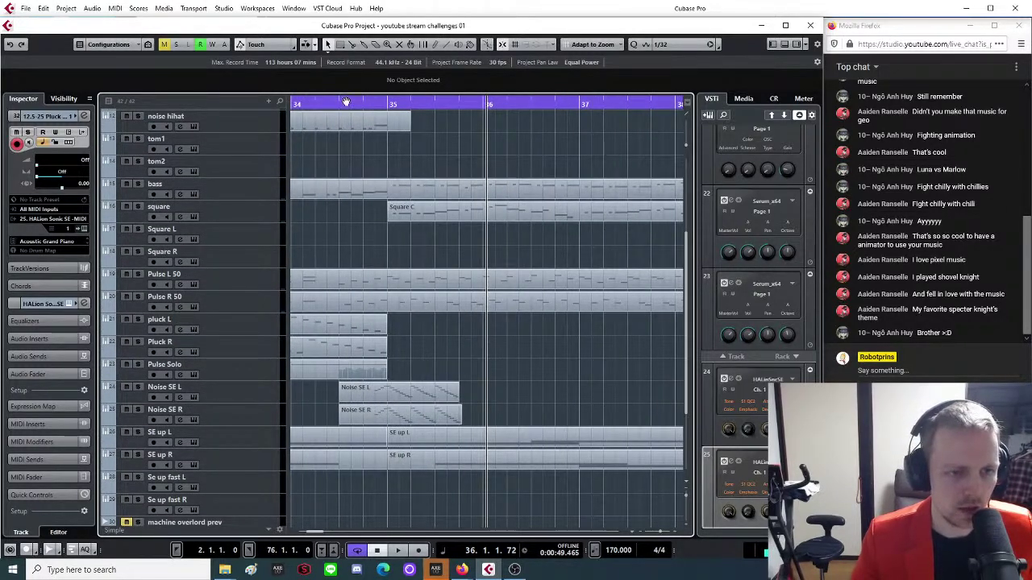
pyautogui.click(138, 184)
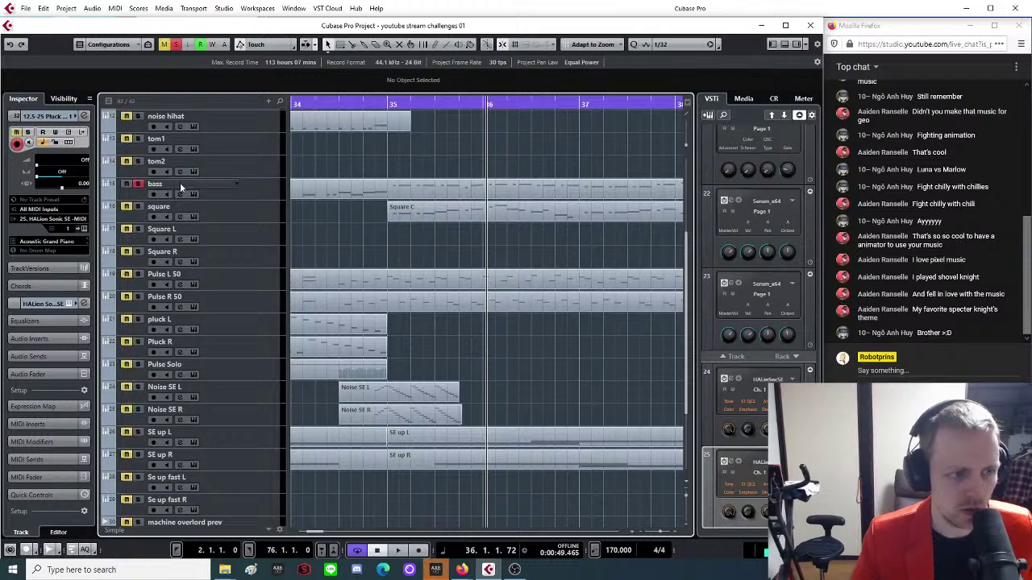
pyautogui.doubleClick(384, 190)
# Examine the bass line's notes and register on both sides of bar 35, close up and across the whole clip.
pyautogui.press('h')
pyautogui.press('h')
pyautogui.press('h')
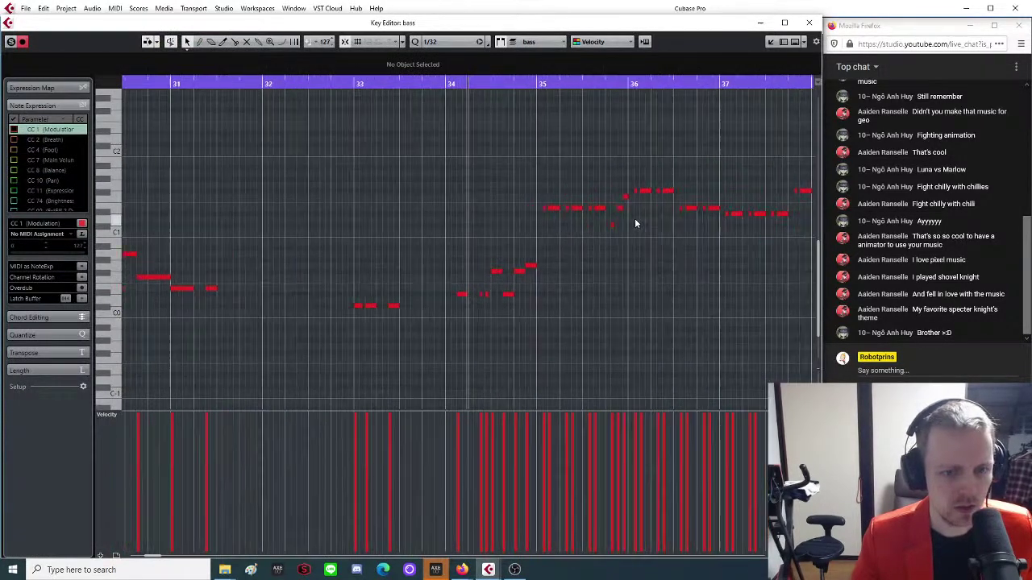
pyautogui.press('g')
pyautogui.press('g')
pyautogui.press('g')
pyautogui.press('g')
pyautogui.press('g')
pyautogui.press('g')
pyautogui.press('g')
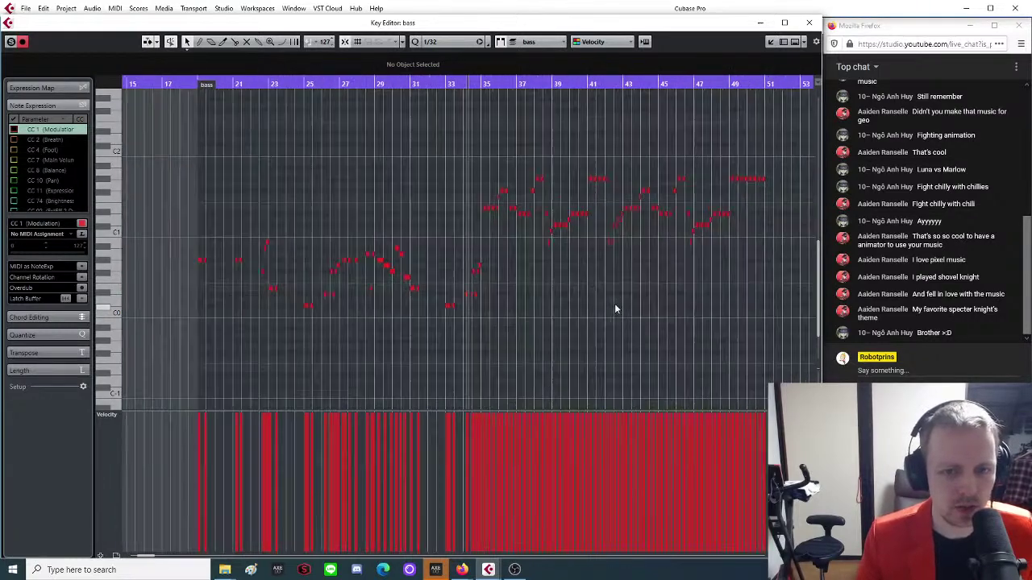
pyautogui.press('h')
pyautogui.press('h')
pyautogui.press('h')
pyautogui.press('h')
pyautogui.press('h')
pyautogui.press('h')
pyautogui.press('h')
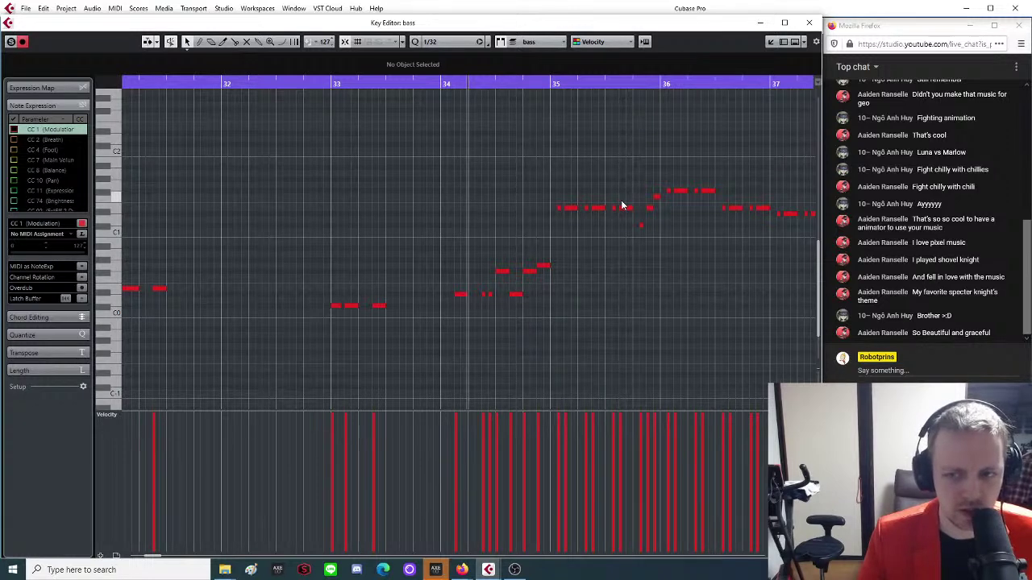
pyautogui.press('g')
pyautogui.press('g')
pyautogui.press('g')
pyautogui.press('g')
pyautogui.press('g')
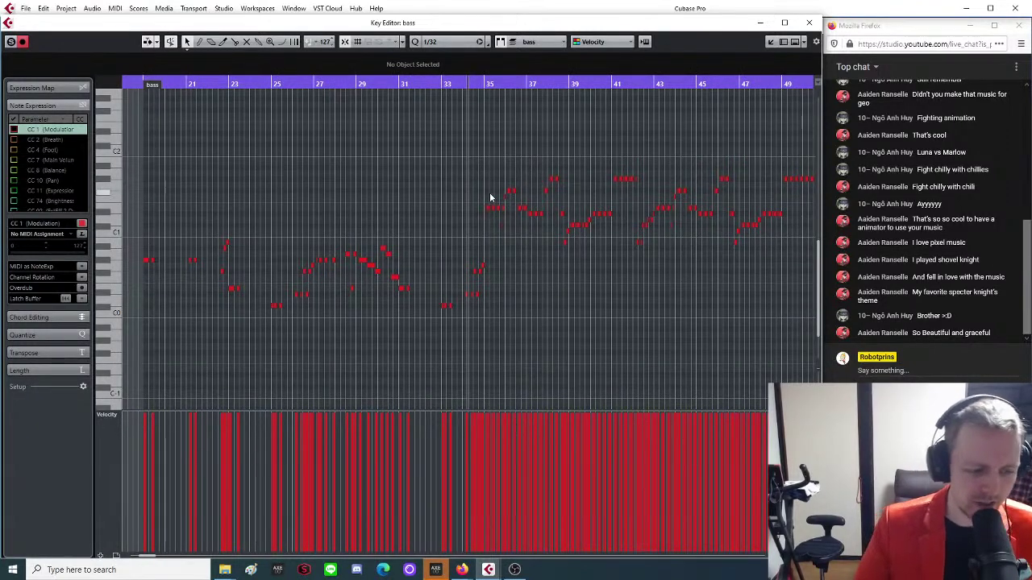
pyautogui.press('g')
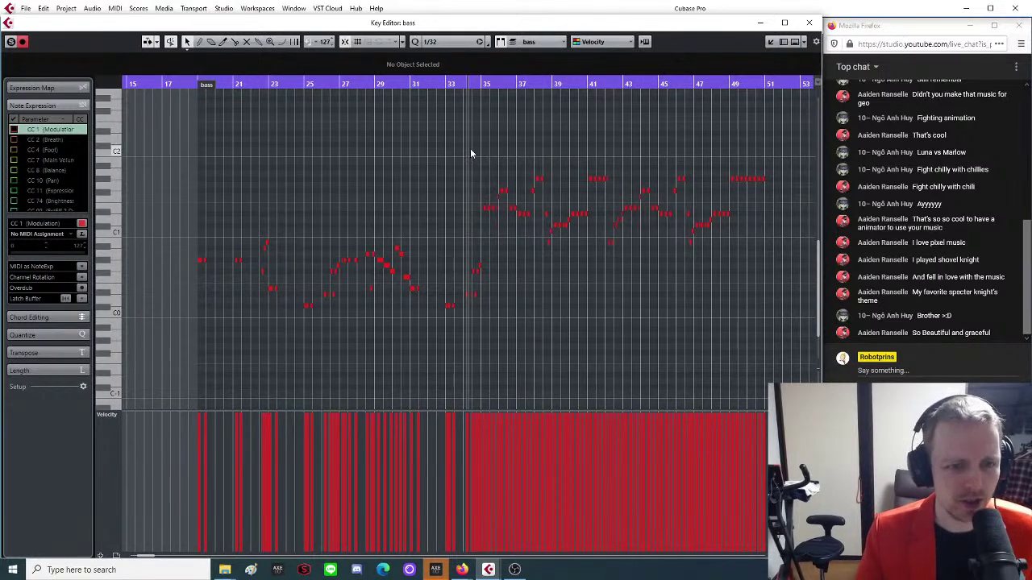
# Examine the bass notes' pitch and rhythm on both sides of the jump at bar 35, checking the note at 35.1.3.
pyautogui.press('h')
pyautogui.press('h')
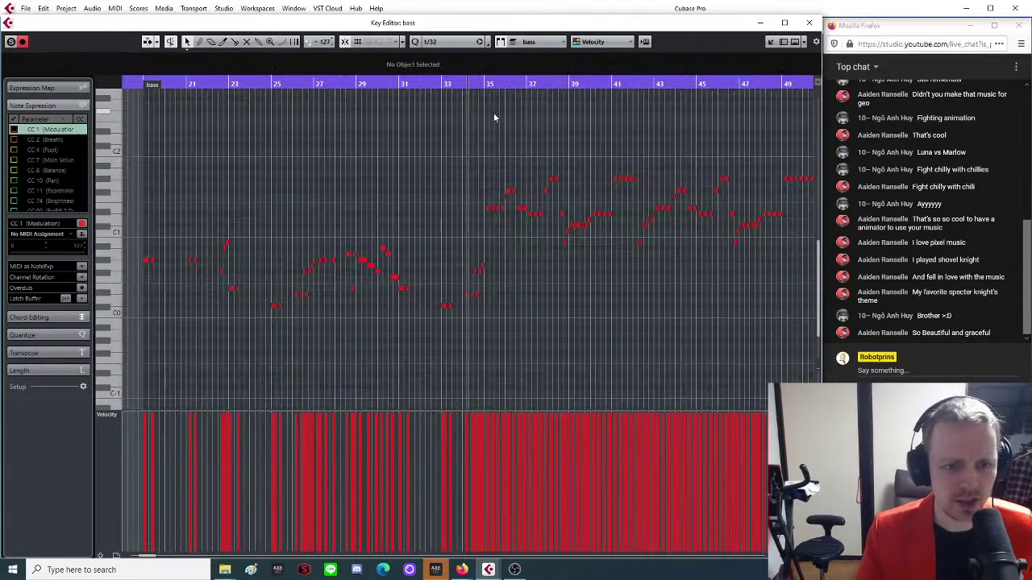
pyautogui.press('h')
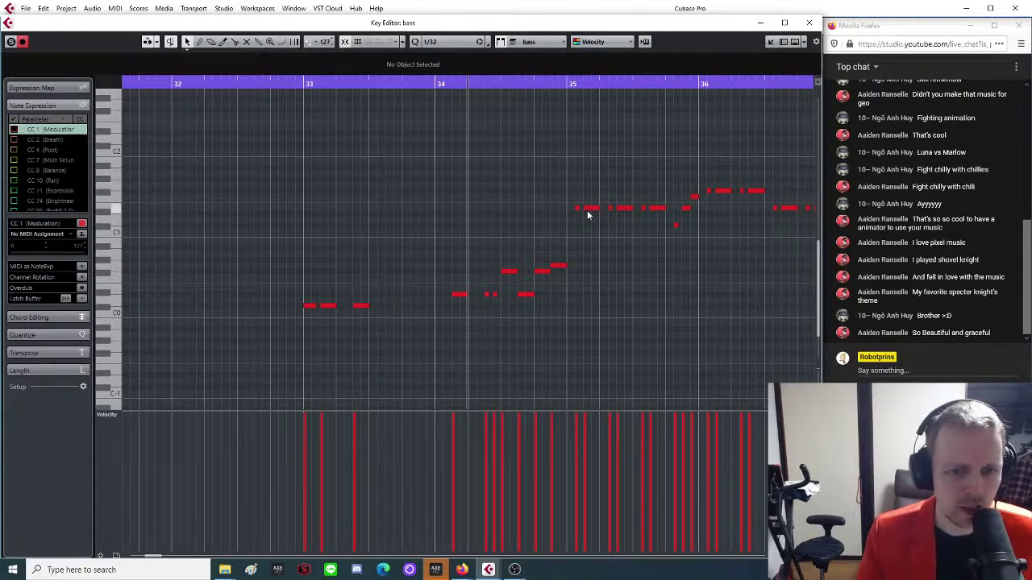
pyautogui.click(588, 209)
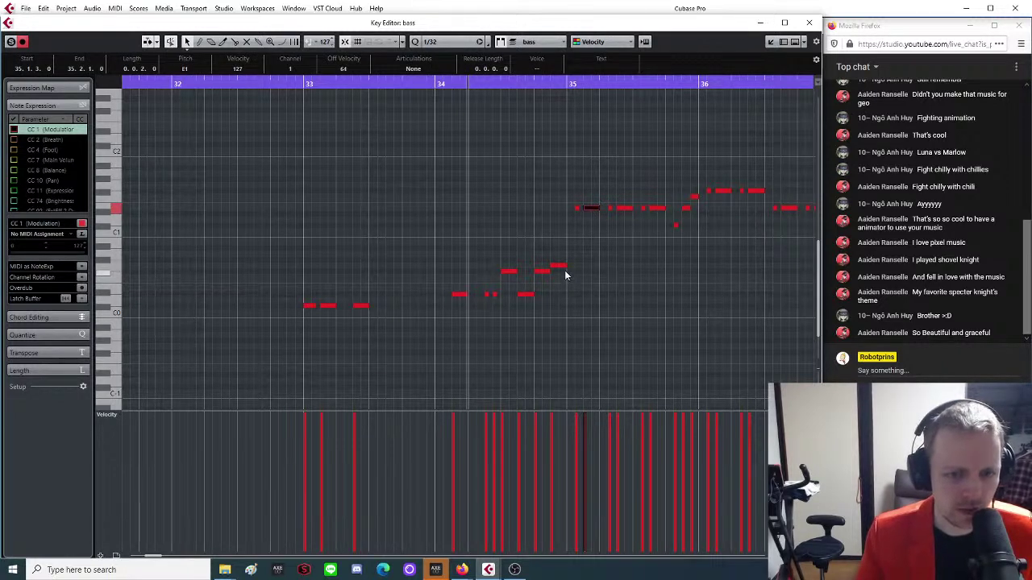
pyautogui.click(602, 250)
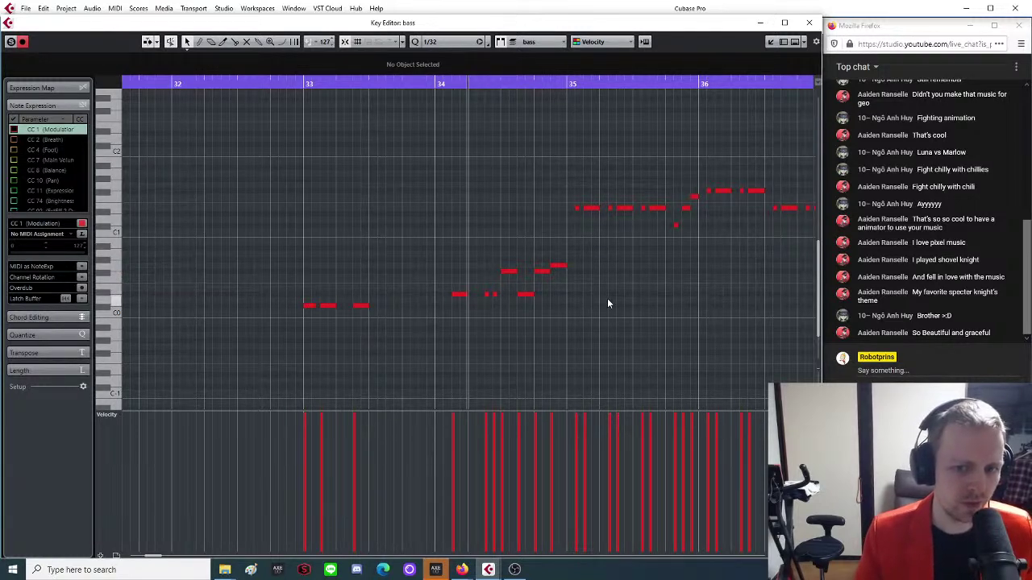
pyautogui.press('g')
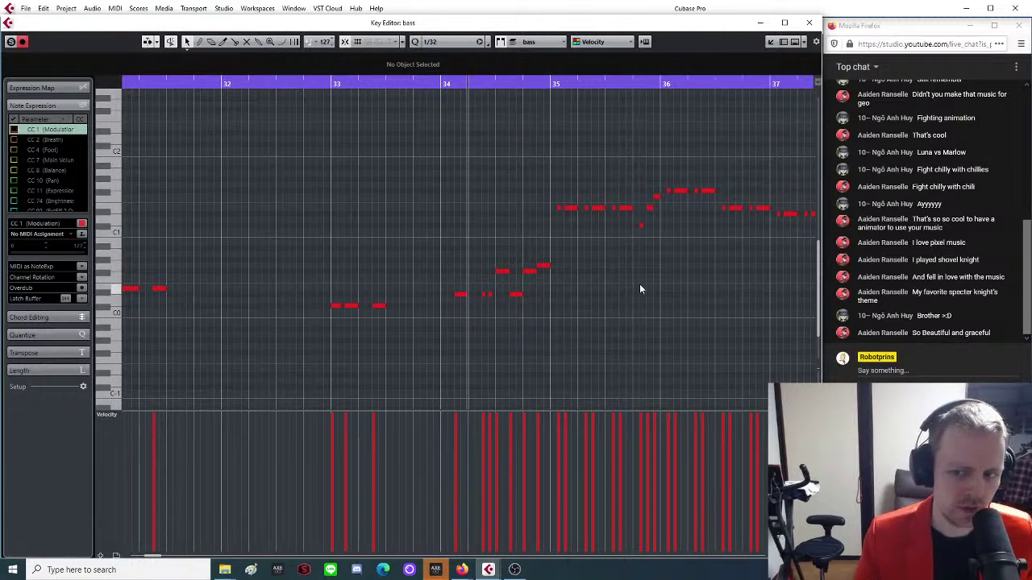
pyautogui.press('g')
pyautogui.moveTo(575, 81); pyautogui.dragTo(508, 222)
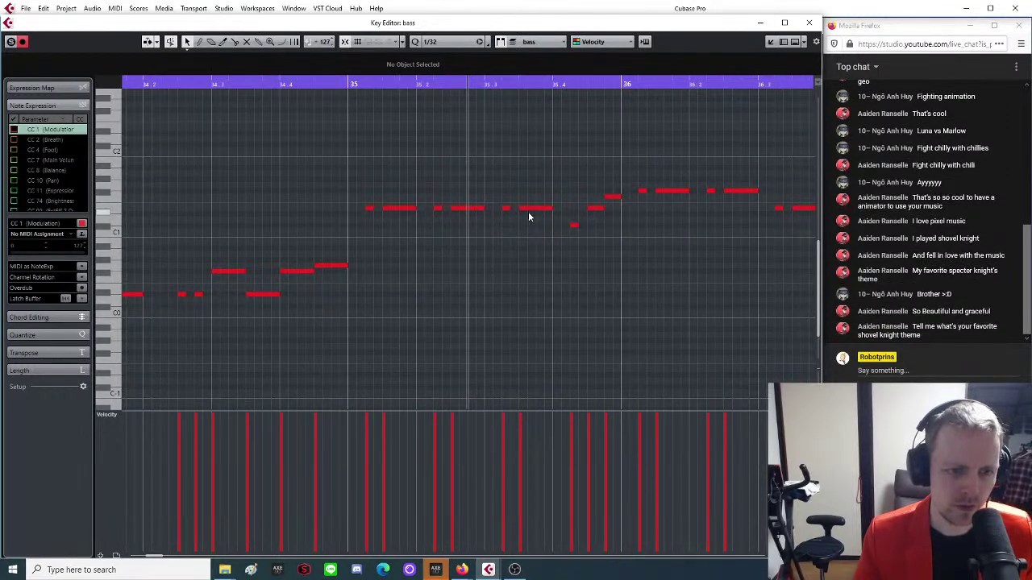
pyautogui.press('g')
pyautogui.press('g')
pyautogui.press('g')
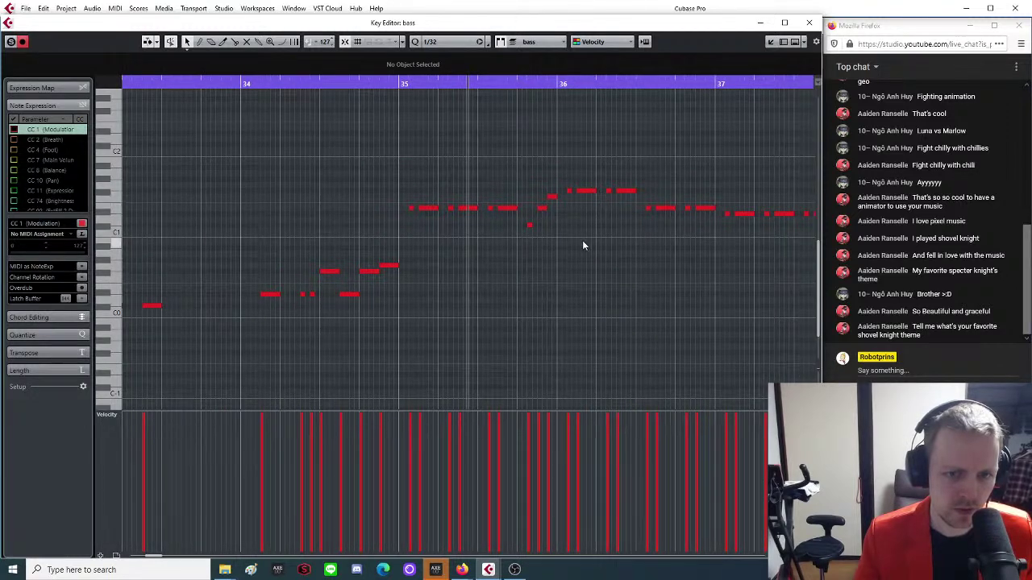
pyautogui.press('h')
pyautogui.press('h')
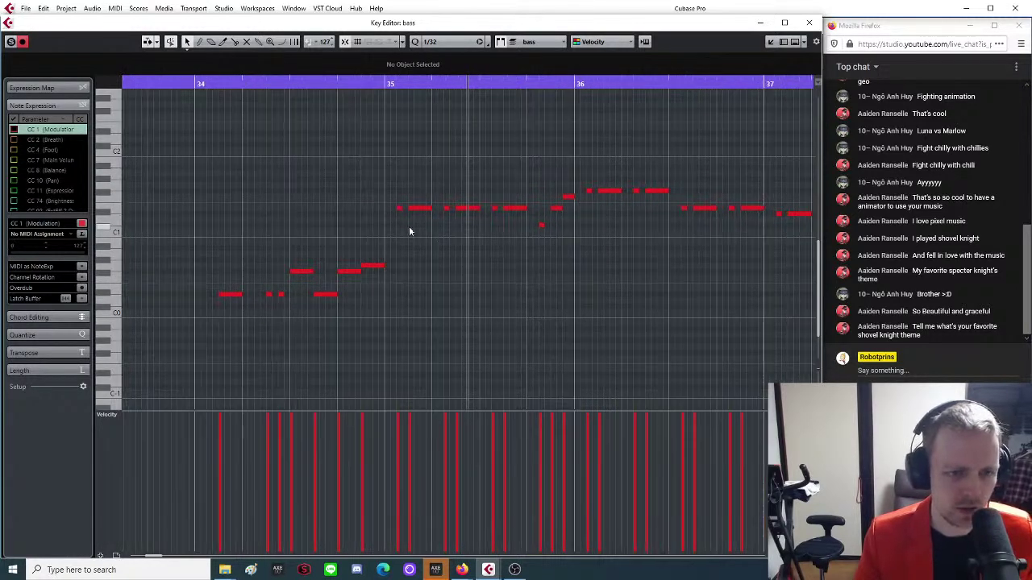
# Remove the short offbeat E1 notes in bar 35 and fill its first three beats with back-to-back half-beat E1 notes.
pyautogui.click(346, 209)
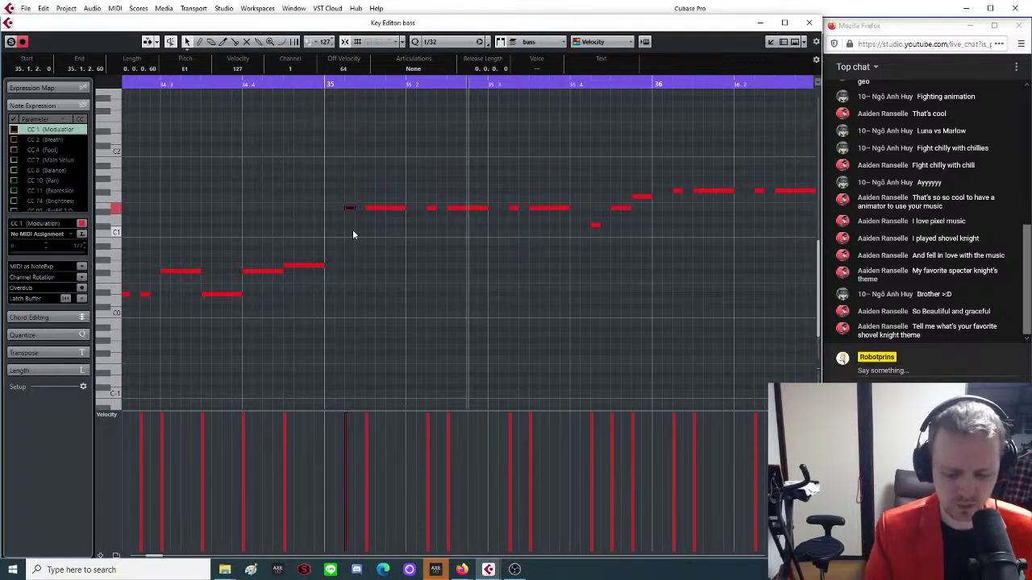
pyautogui.press('Delete')
pyautogui.moveTo(383, 210); pyautogui.dragTo(339, 208)
pyautogui.click(430, 208)
pyautogui.moveTo(428, 209); pyautogui.dragTo(521, 212)
pyautogui.press('g')
pyautogui.click(530, 231)
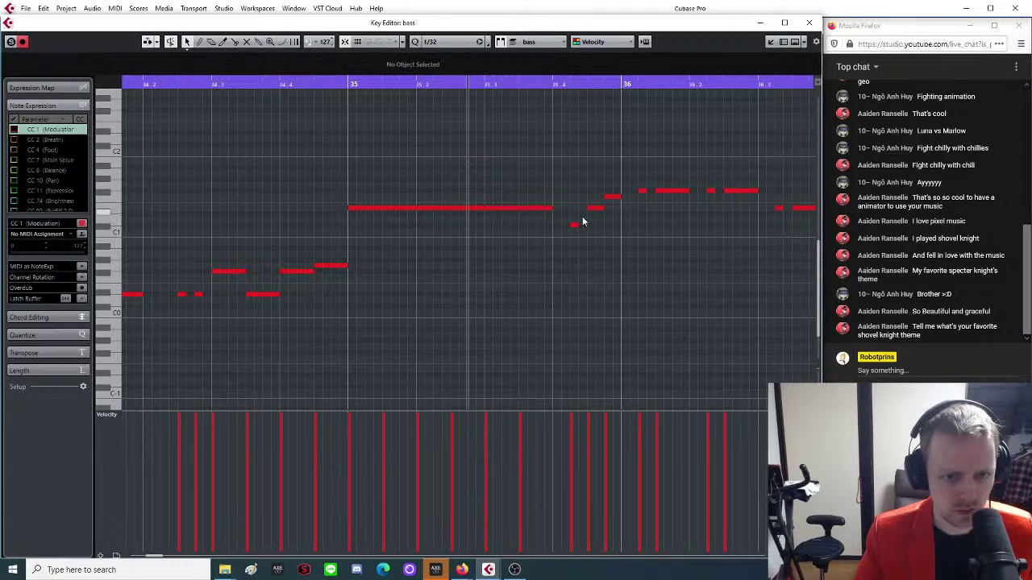
# Delete the three short notes in the last beat of bar 35.
pyautogui.moveTo(576, 187); pyautogui.dragTo(610, 255)
pyautogui.press('Delete')
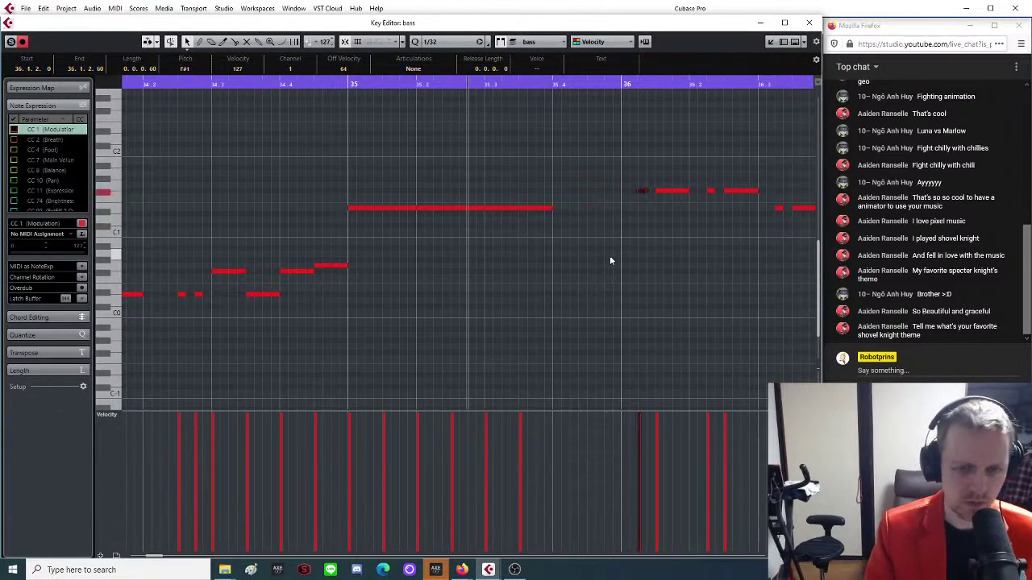
pyautogui.moveTo(553, 187); pyautogui.dragTo(575, 233)
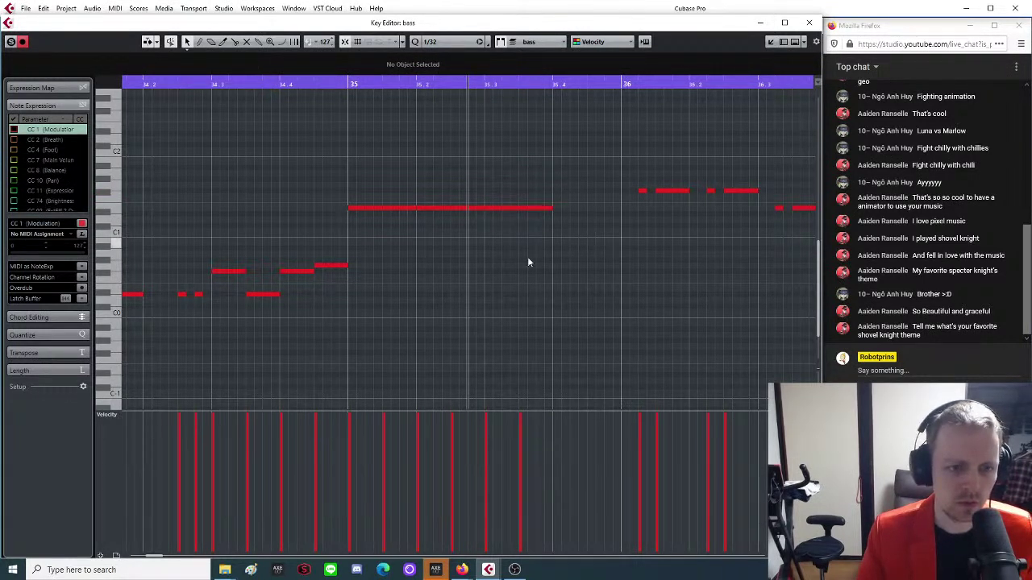
# Thin out the half-beat notes and fill bar 35 with four connected one-beat E1 notes.
pyautogui.click(398, 208)
pyautogui.press('Delete')
pyautogui.click(462, 208)
pyautogui.press('Delete')
pyautogui.click(493, 208)
pyautogui.moveTo(525, 195)
pyautogui.mouseDown()
pyautogui.moveTo(543, 230)
pyautogui.moveTo(583, 212)
pyautogui.moveTo(407, 247)
pyautogui.moveTo(380, 212)
pyautogui.moveTo(432, 213)
pyautogui.mouseUp()
pyautogui.press('Delete')
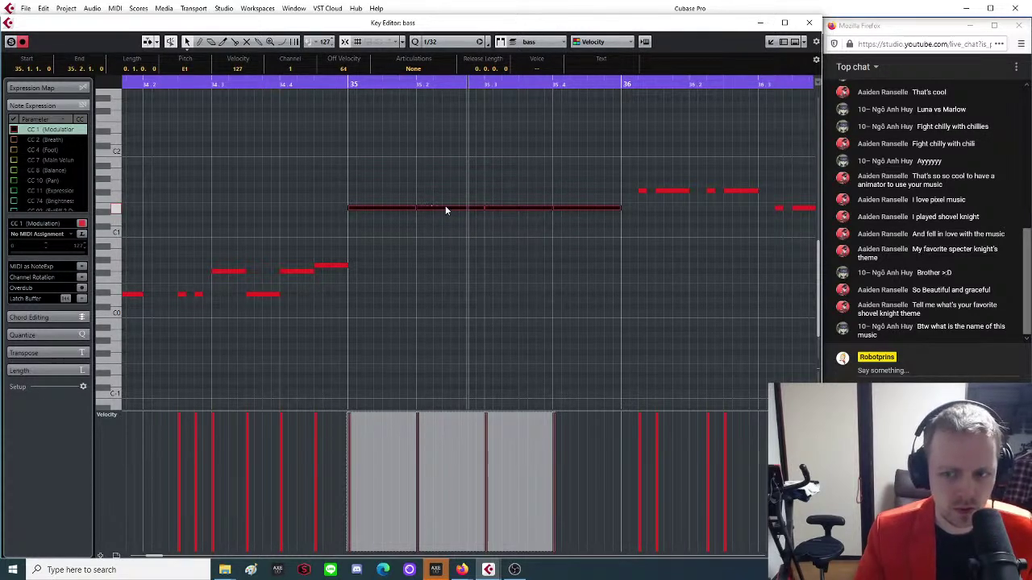
# Ramp the velocities of bar 35's four E1 notes steadily down from 127 to a low value on beat 4.
pyautogui.moveTo(371, 166); pyautogui.dragTo(603, 276)
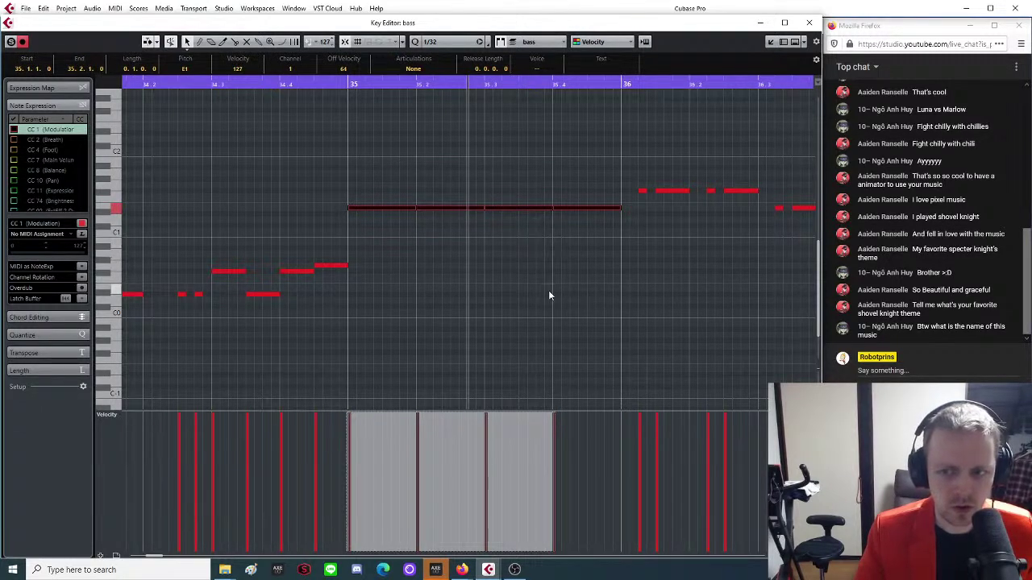
pyautogui.moveTo(553, 418); pyautogui.dragTo(555, 525)
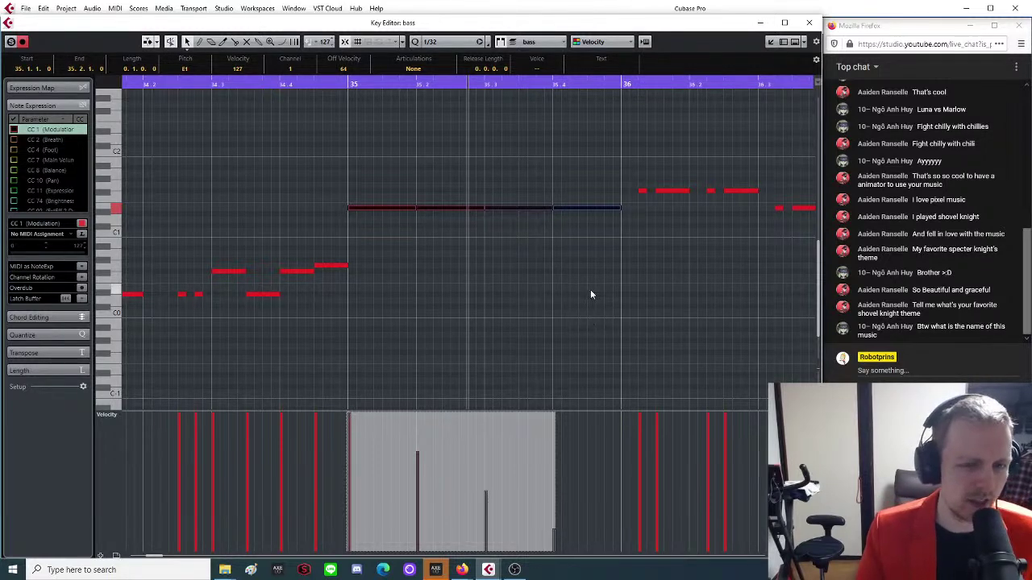
pyautogui.click(614, 255)
pyautogui.press('g')
pyautogui.press('g')
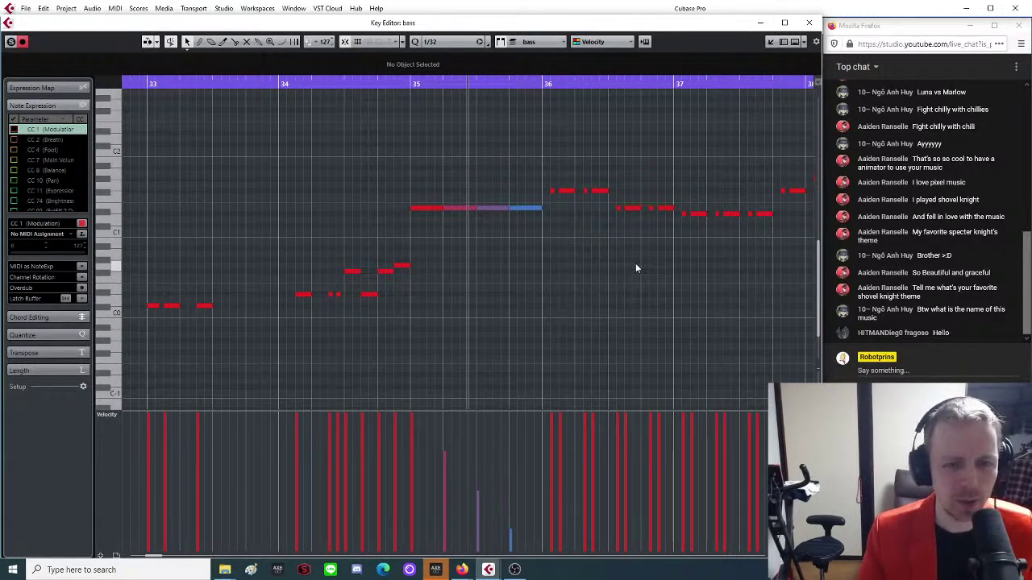
# Examine the bass notes in bars 36 to 38 and the lead-in notes of bar 34 before the sustained E1.
pyautogui.click(640, 84)
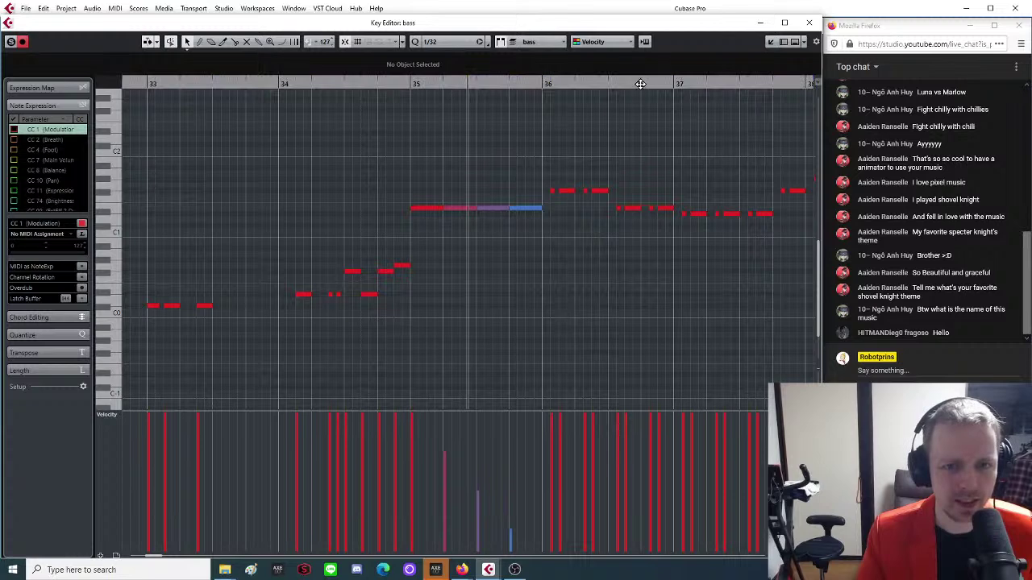
pyautogui.moveTo(640, 84); pyautogui.dragTo(513, 309)
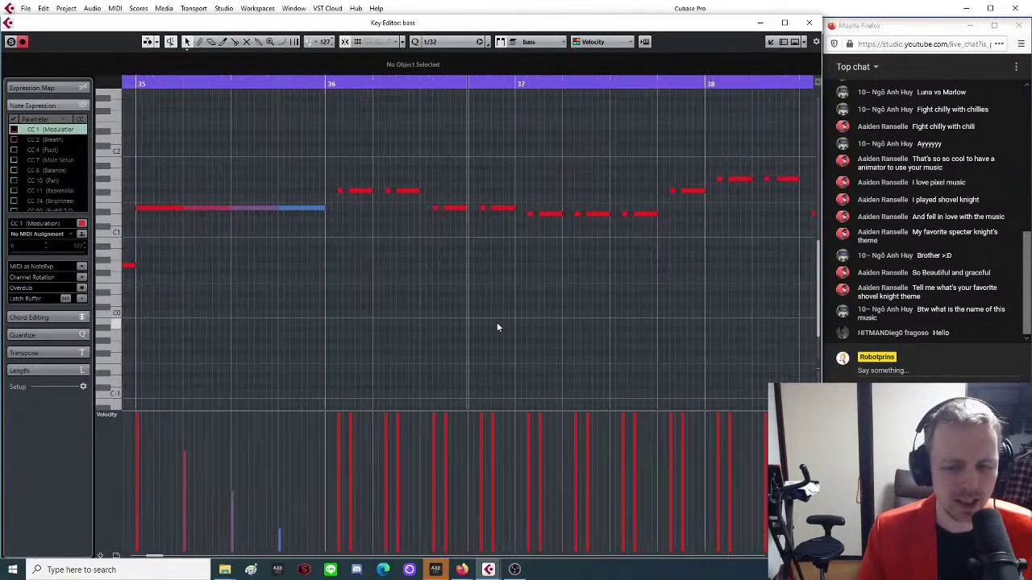
pyautogui.press('g')
pyautogui.press('g')
pyautogui.press('g')
pyautogui.moveTo(266, 83); pyautogui.dragTo(417, 281)
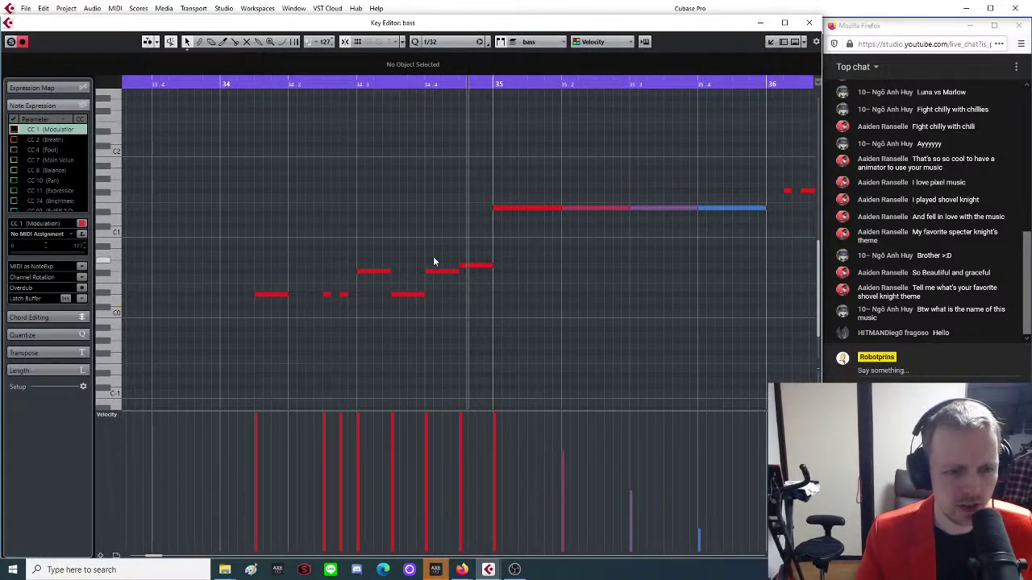
pyautogui.press('g')
pyautogui.press('g')
pyautogui.press('g')
pyautogui.press('h')
pyautogui.press('h')
pyautogui.press('h')
pyautogui.press('h')
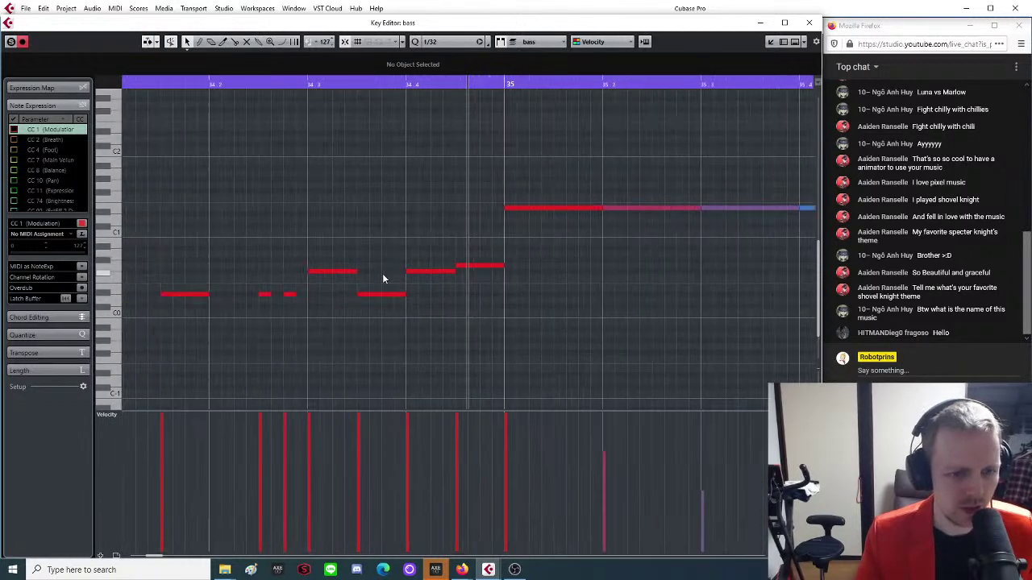
# Raise the last three lead-in notes of bar 34 to B0, C#1 and D#1 and audition the climb from F#0.
pyautogui.click(331, 272)
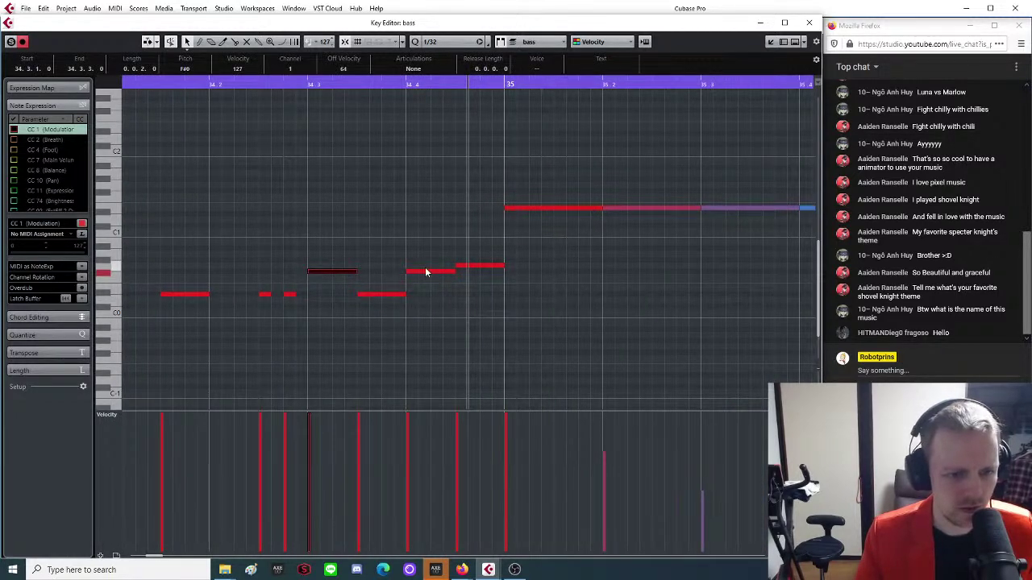
pyautogui.moveTo(491, 270); pyautogui.dragTo(500, 219)
pyautogui.moveTo(433, 271); pyautogui.dragTo(434, 249)
pyautogui.moveTo(430, 232); pyautogui.dragTo(428, 234)
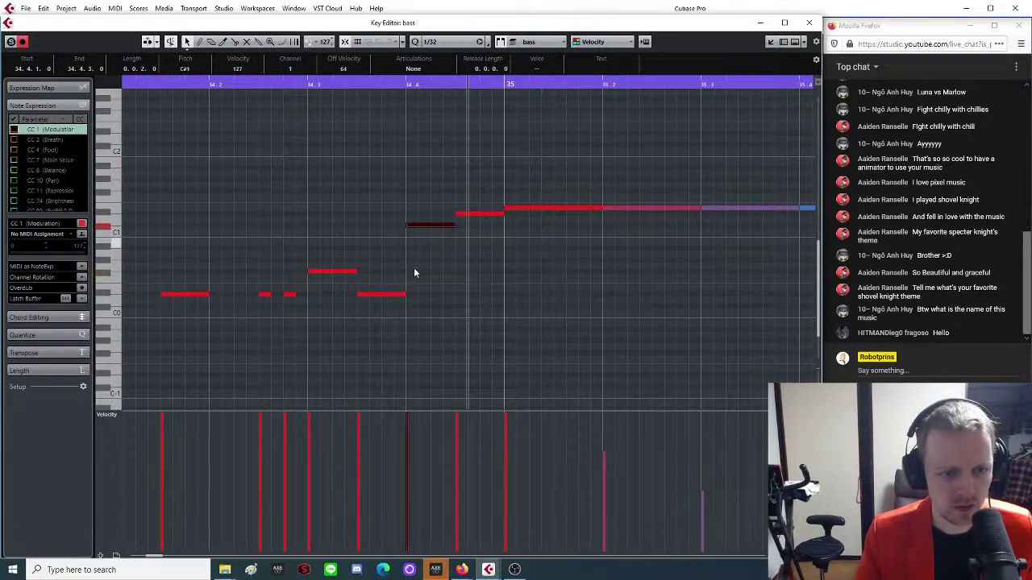
pyautogui.moveTo(373, 295); pyautogui.dragTo(372, 245)
pyautogui.click(341, 272)
pyautogui.click(375, 243)
pyautogui.click(445, 224)
pyautogui.click(472, 214)
# Play back the reworked bass climb from 34.3 through bar 35.
pyautogui.press('g')
pyautogui.press('g')
pyautogui.press('g')
pyautogui.click(399, 86)
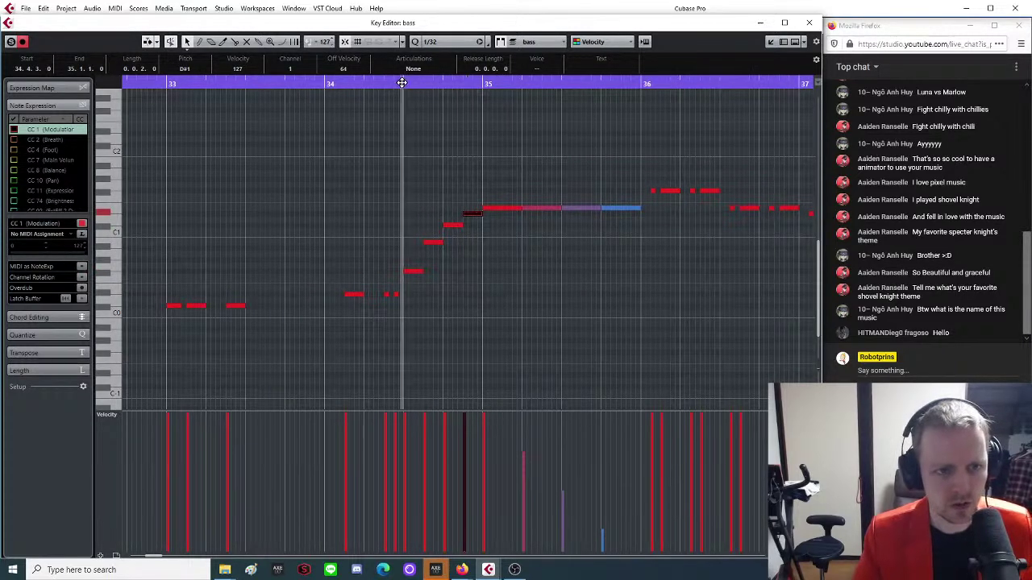
pyautogui.press('g')
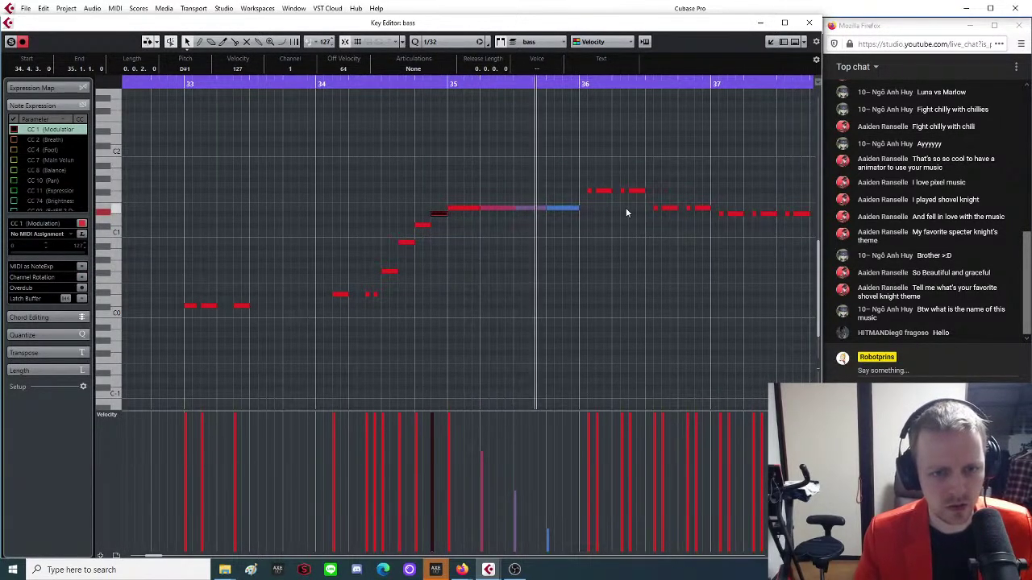
# Replace bar 36's bass notes with fading pairs of one-beat notes, F#1 on beats 1 and 2 and E1 on beats 3 and 4.
pyautogui.press('h')
pyautogui.press('h')
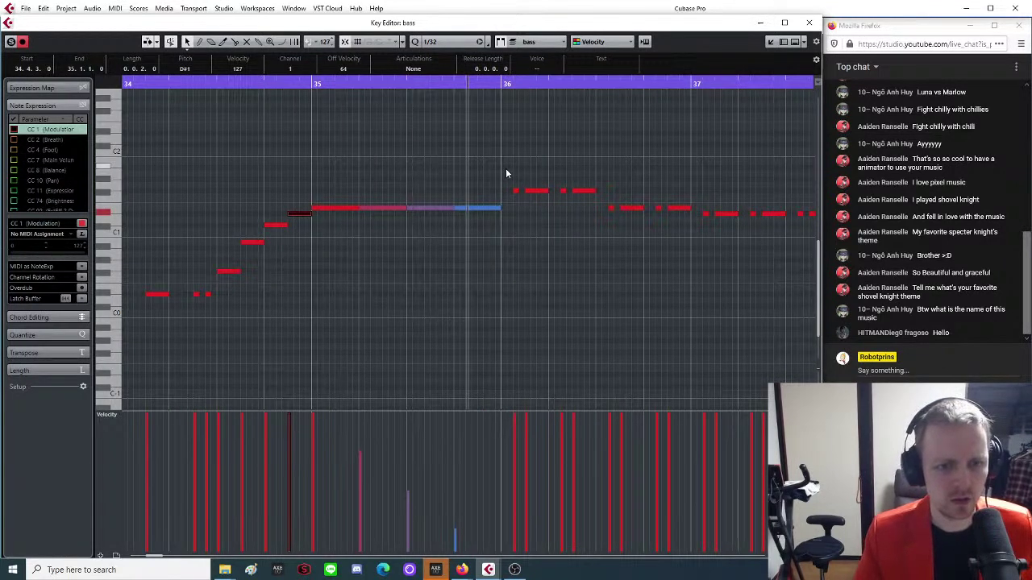
pyautogui.click(506, 170)
pyautogui.moveTo(514, 172); pyautogui.dragTo(680, 222)
pyautogui.press('Delete')
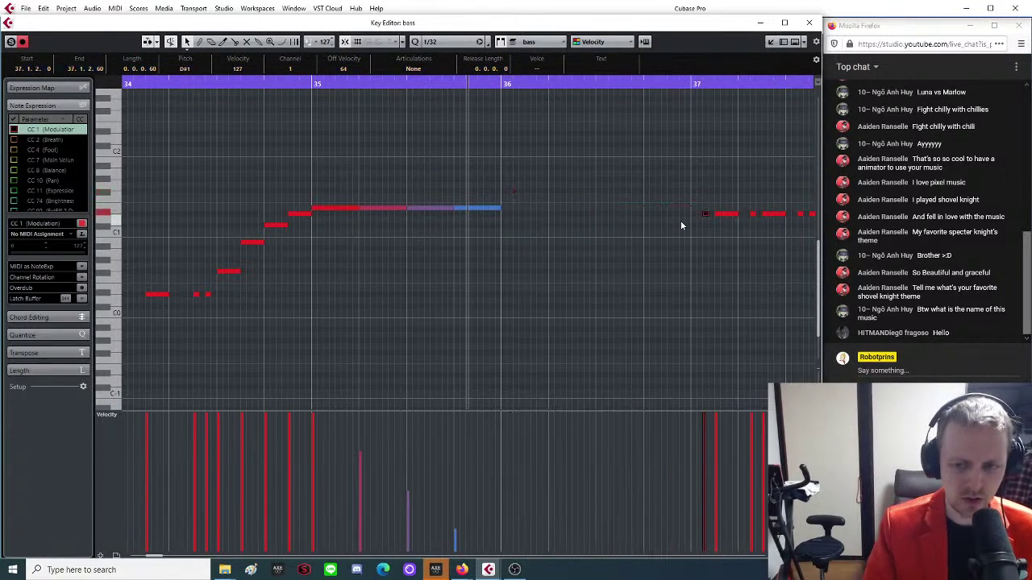
pyautogui.moveTo(384, 177); pyautogui.dragTo(607, 208)
pyautogui.press('g')
pyautogui.press('g')
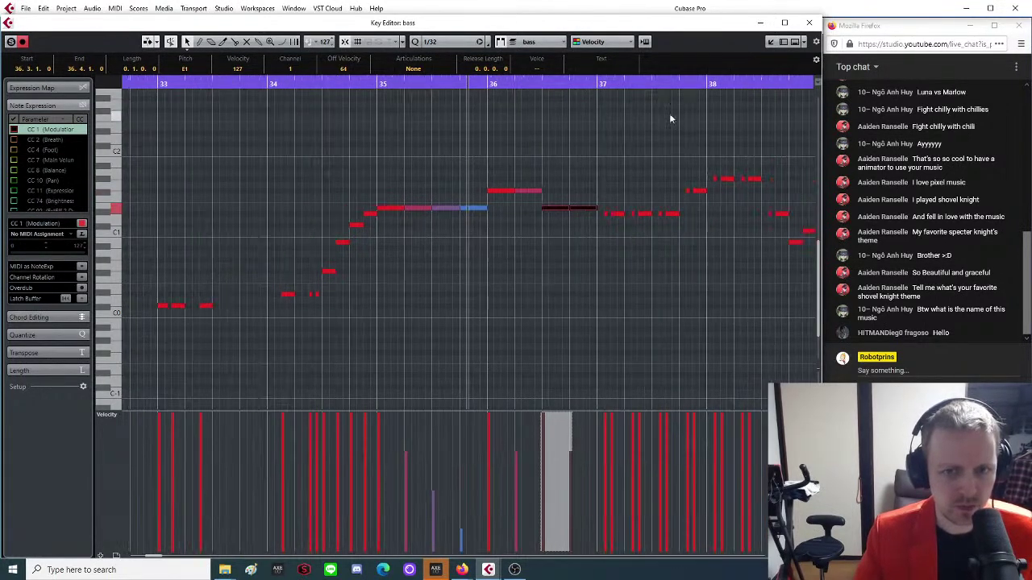
# Replace the short D#1 notes in bar 37 with copies of bar 35's first three fading notes, lowered to D#1.
pyautogui.moveTo(640, 86); pyautogui.dragTo(516, 233)
pyautogui.keyDown('ctrl'); pyautogui.scroll(-1, 473, 270); pyautogui.keyUp('ctrl')
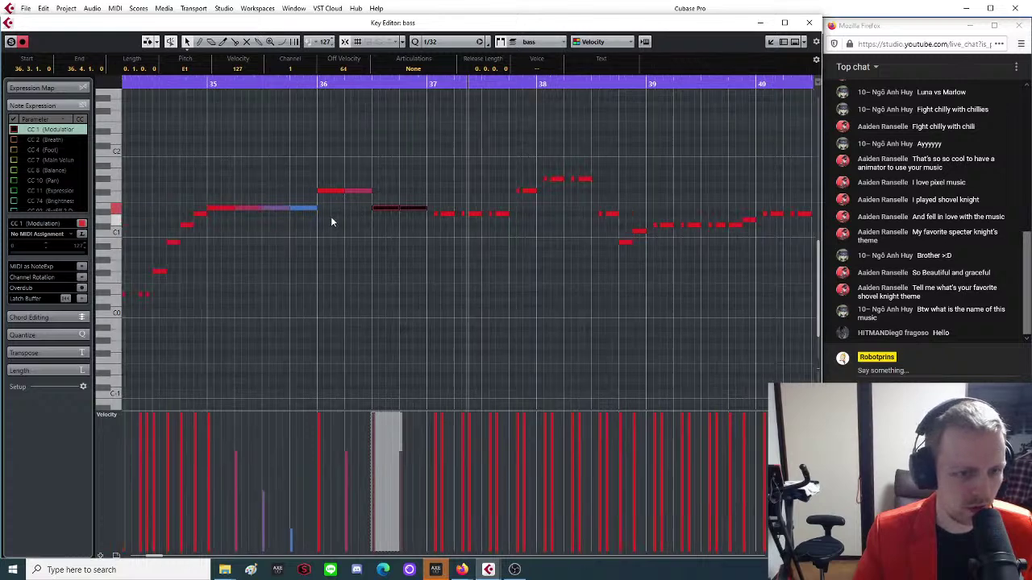
pyautogui.moveTo(210, 191); pyautogui.dragTo(272, 234)
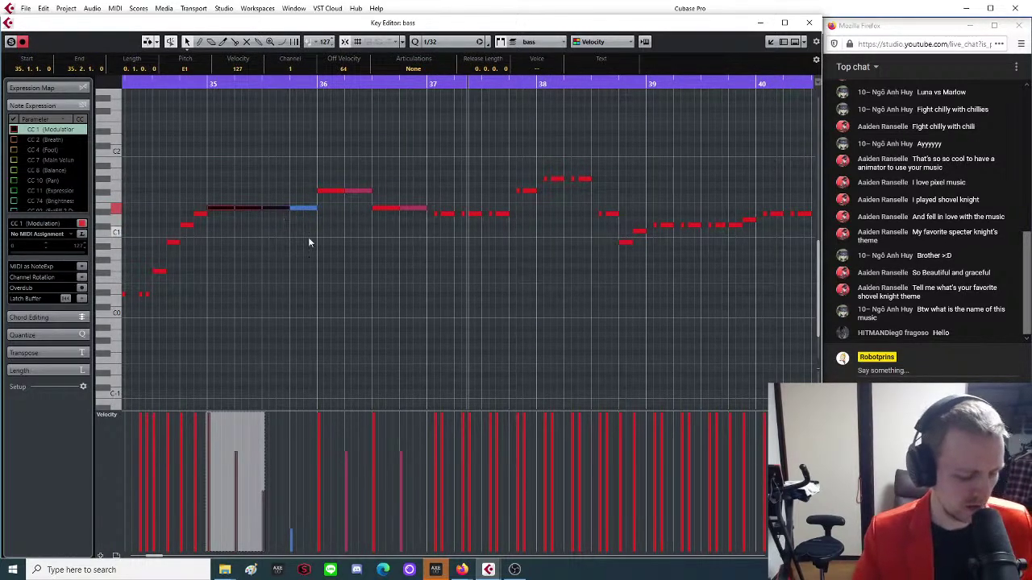
pyautogui.press('h')
pyautogui.press('h')
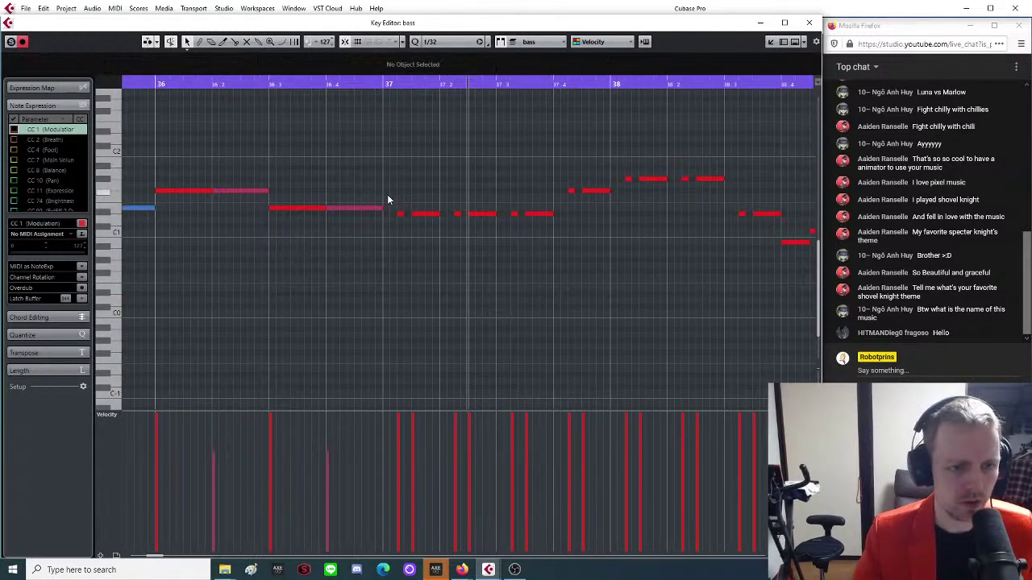
pyautogui.moveTo(392, 203); pyautogui.dragTo(547, 263)
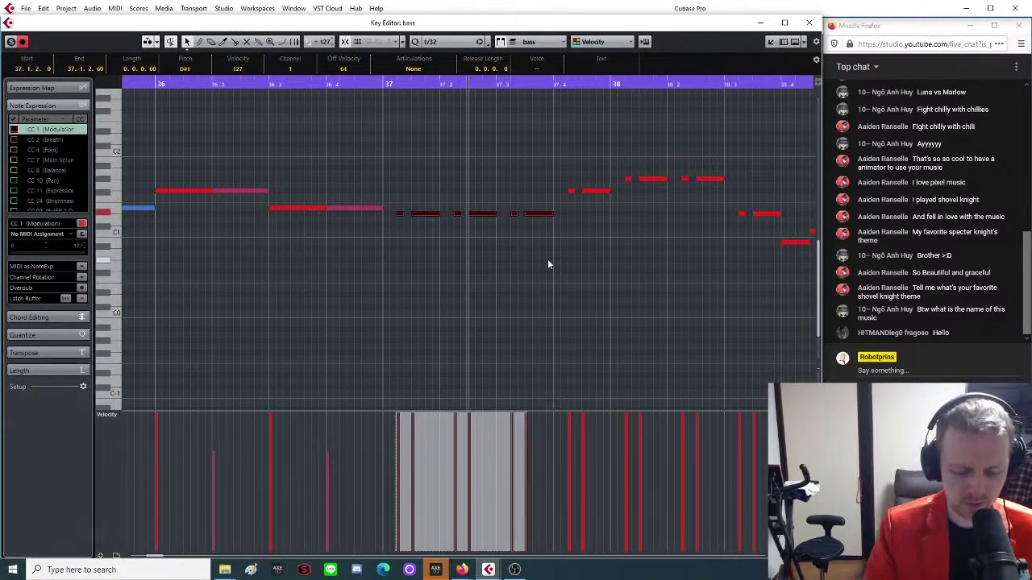
pyautogui.press('Delete')
pyautogui.click(384, 84)
pyautogui.hotkey('ctrl', 'z')
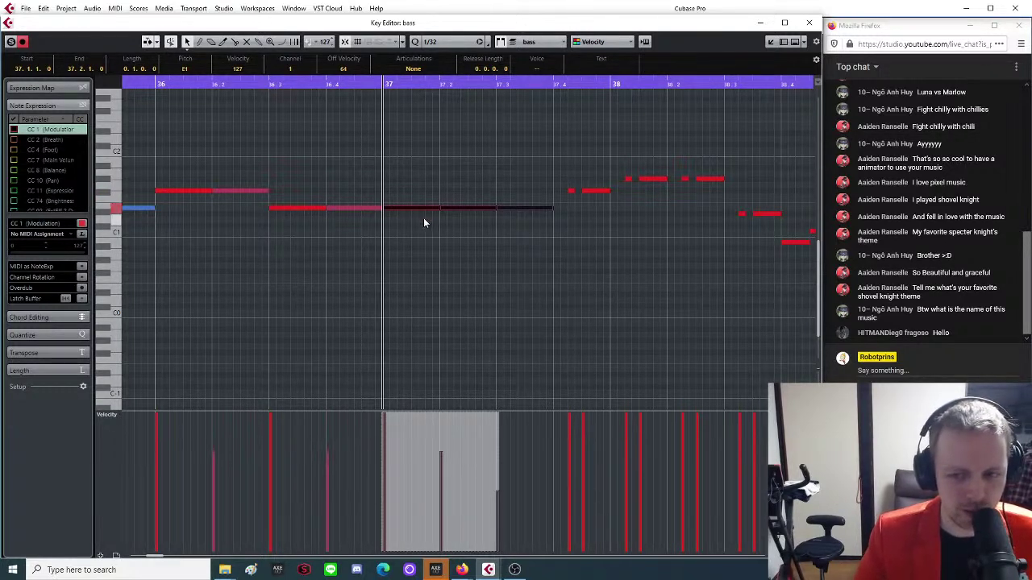
pyautogui.moveTo(421, 209); pyautogui.dragTo(424, 216)
pyautogui.press('g')
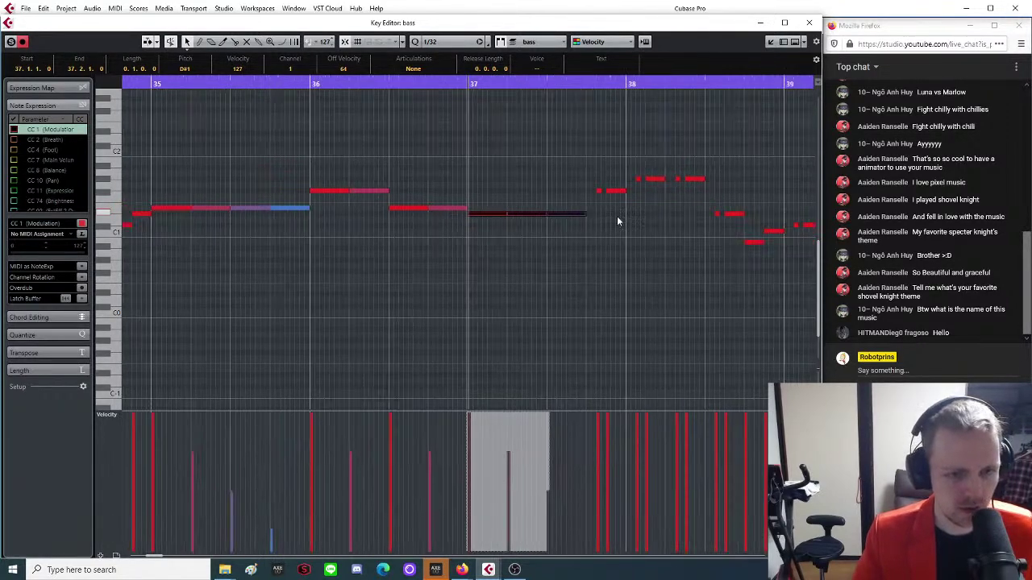
# Delete the two F#1 notes in the last beat of bar 37.
pyautogui.click(644, 219)
pyautogui.press('h')
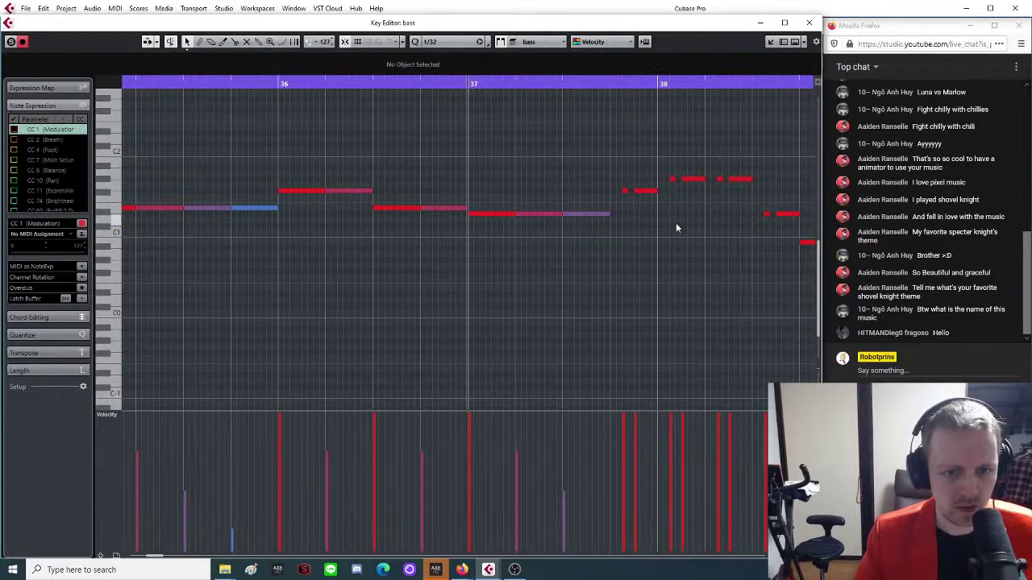
pyautogui.moveTo(657, 192); pyautogui.dragTo(616, 198)
pyautogui.press('Delete')
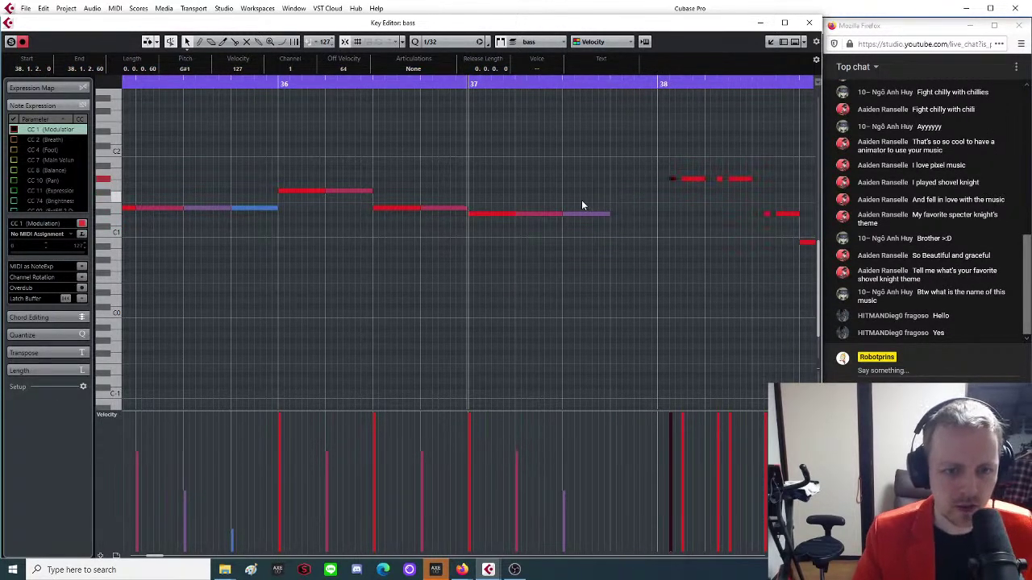
# Fill the last beat of bar 37 with a copy of the bar's second note, raised to F#1.
pyautogui.click(542, 214)
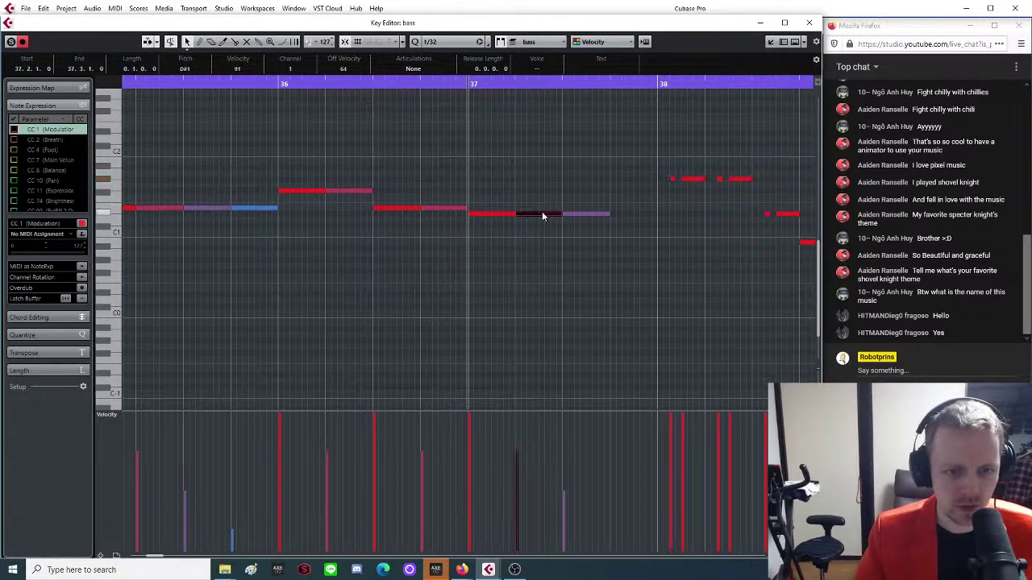
pyautogui.moveTo(536, 215); pyautogui.dragTo(645, 202)
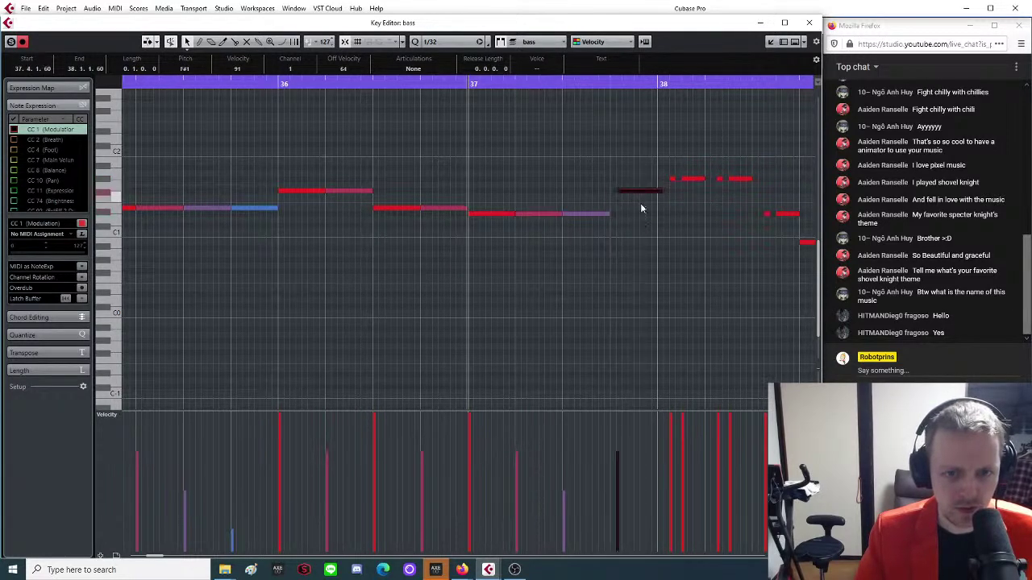
pyautogui.press('g')
pyautogui.moveTo(583, 191); pyautogui.dragTo(574, 192)
# Replace the short bass notes in bar 38 with a fading pair of one-beat G#1 notes on beats 1 and 2.
pyautogui.press('g')
pyautogui.moveTo(645, 164); pyautogui.dragTo(579, 194)
pyautogui.press('Delete')
pyautogui.moveTo(482, 198); pyautogui.dragTo(686, 296)
pyautogui.click(480, 214)
pyautogui.click(653, 214)
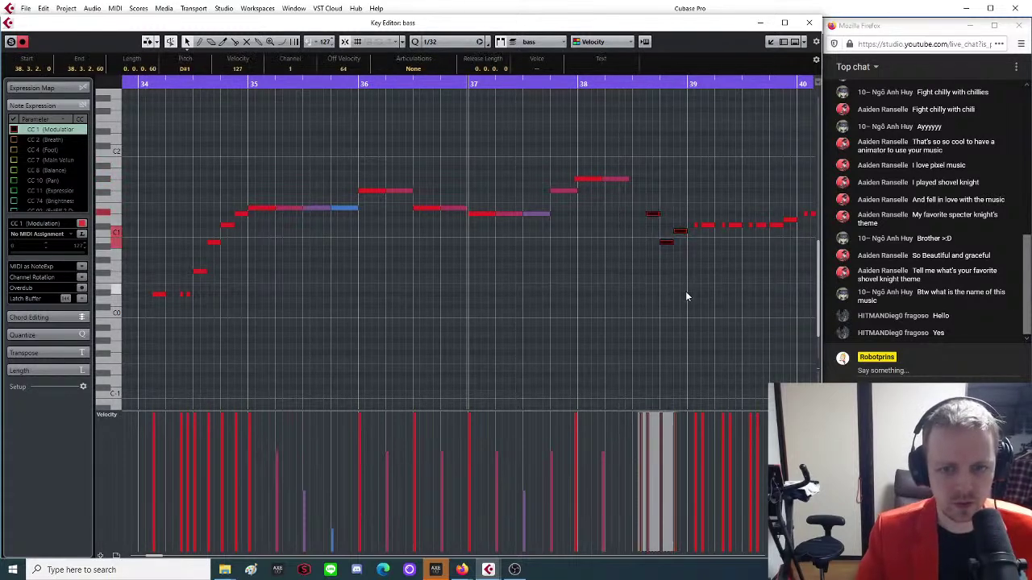
pyautogui.press('Delete')
# Copy bar 35's last two fading notes to beats 3 and 4 of bar 38, raised to G#1.
pyautogui.press('h')
pyautogui.moveTo(653, 165); pyautogui.dragTo(619, 184)
pyautogui.click(632, 214)
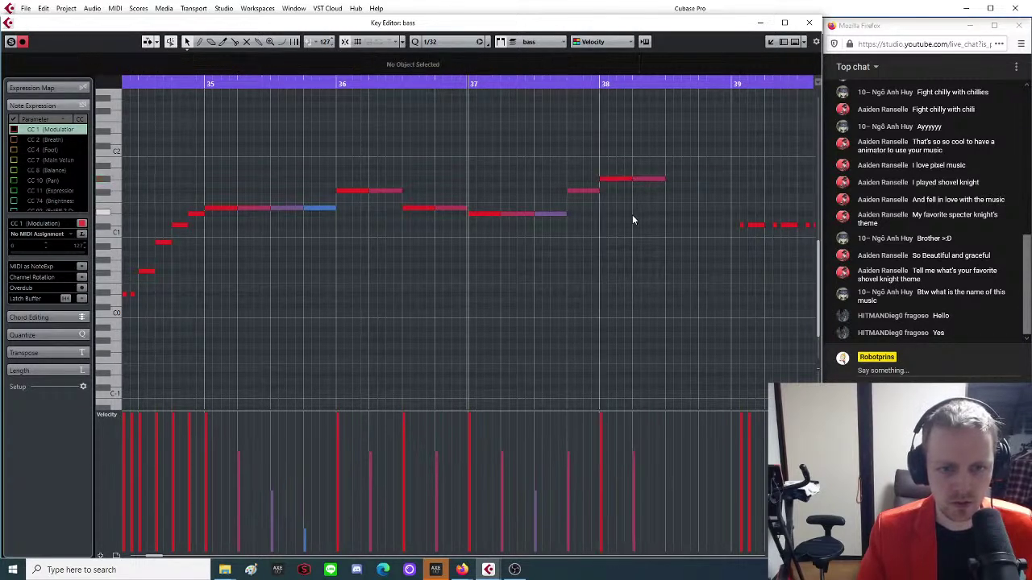
pyautogui.click(283, 207)
pyautogui.moveTo(283, 207); pyautogui.dragTo(679, 184)
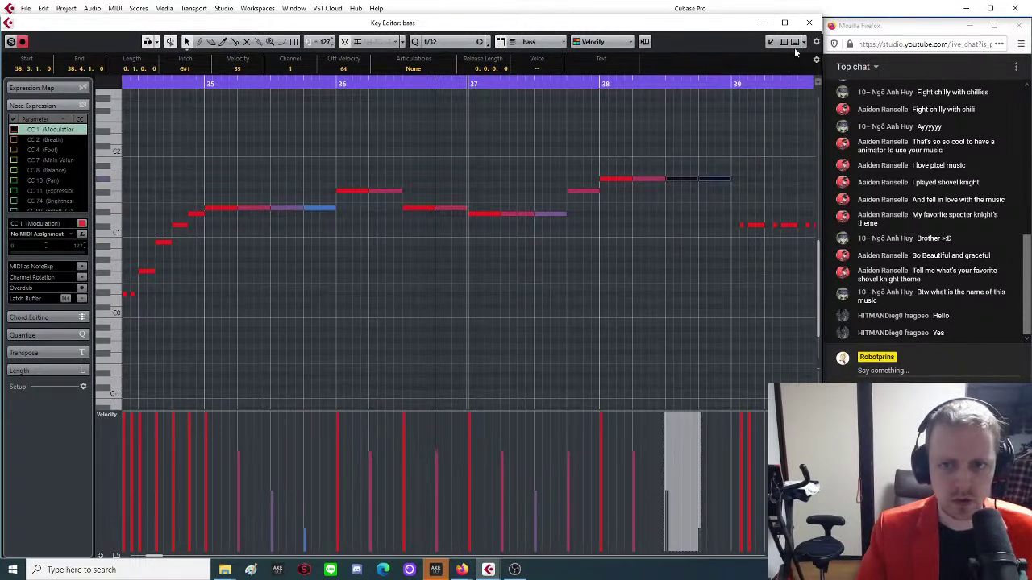
# Close the bass editor, solo Noise SE L and Noise SE R alongside the bass, and play back the transition into bar 35.
pyautogui.click(809, 21)
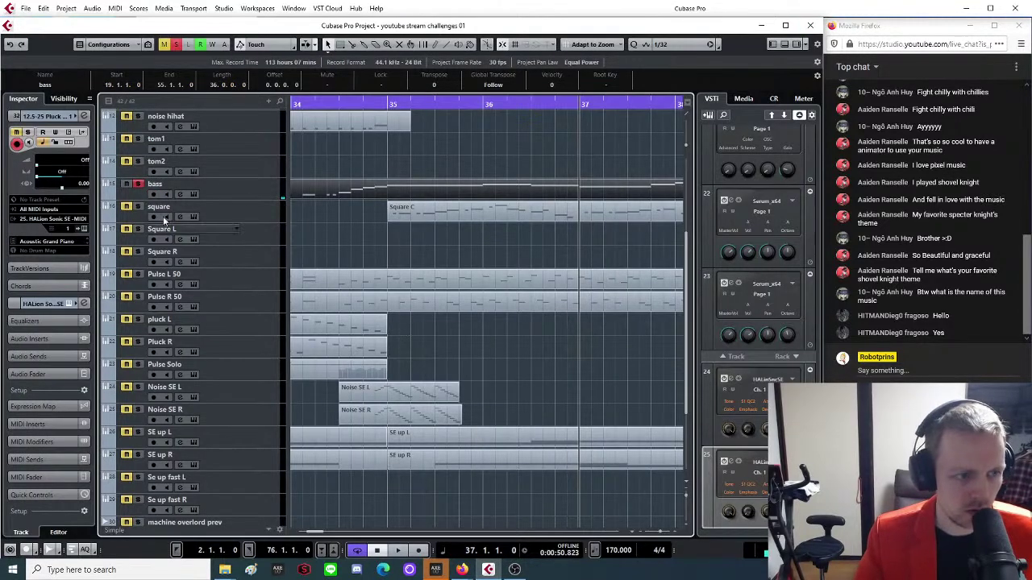
pyautogui.click(138, 410)
pyautogui.click(298, 106)
pyautogui.press('space')
pyautogui.press('g')
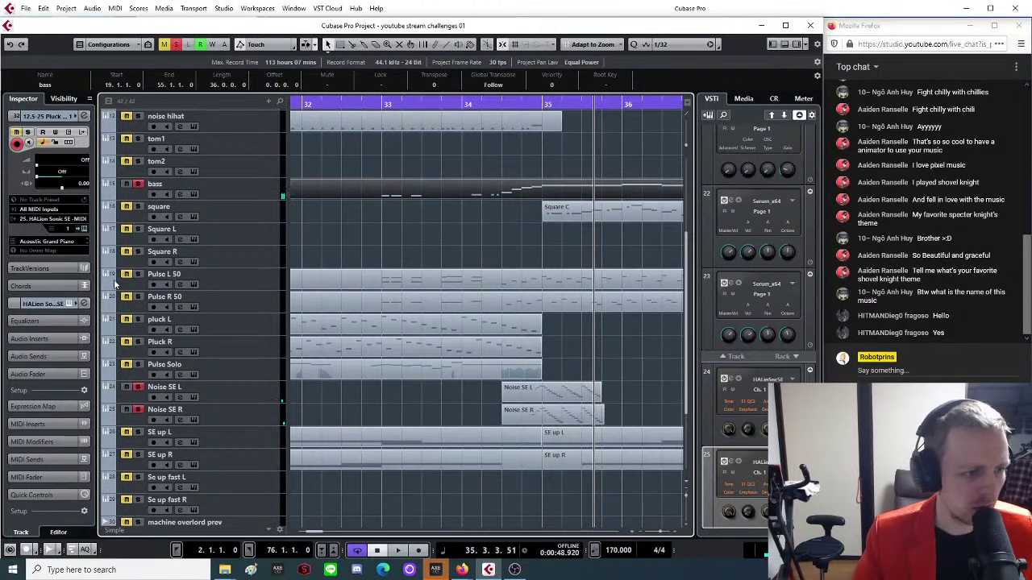
# Add Pulse L 50 and Pulse R 50 to the soloed tracks and play back the transition through bar 38.
pyautogui.click(138, 274)
pyautogui.click(138, 297)
pyautogui.click(305, 102)
pyautogui.press('space')
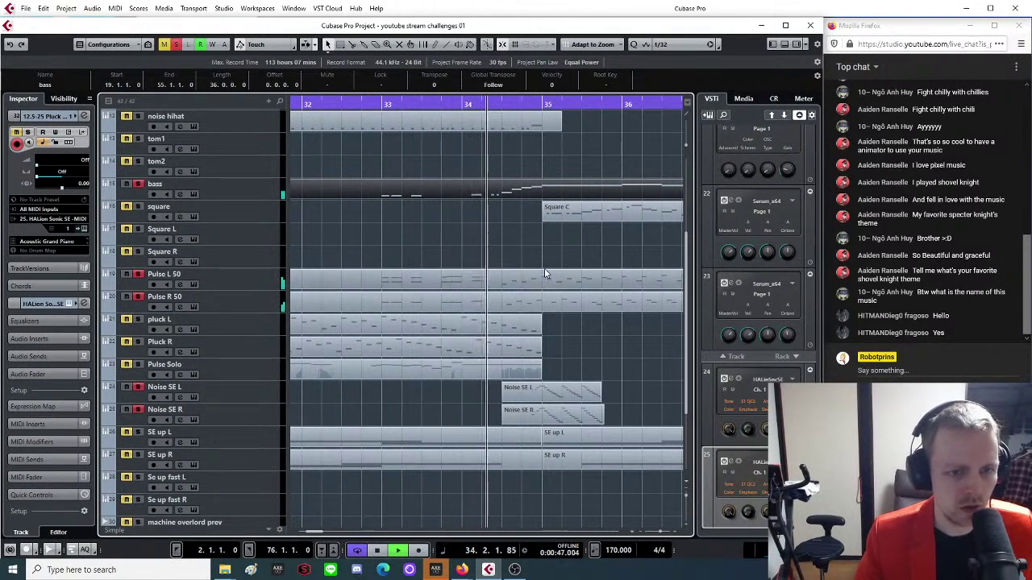
pyautogui.press('g')
pyautogui.press('g')
pyautogui.press('g')
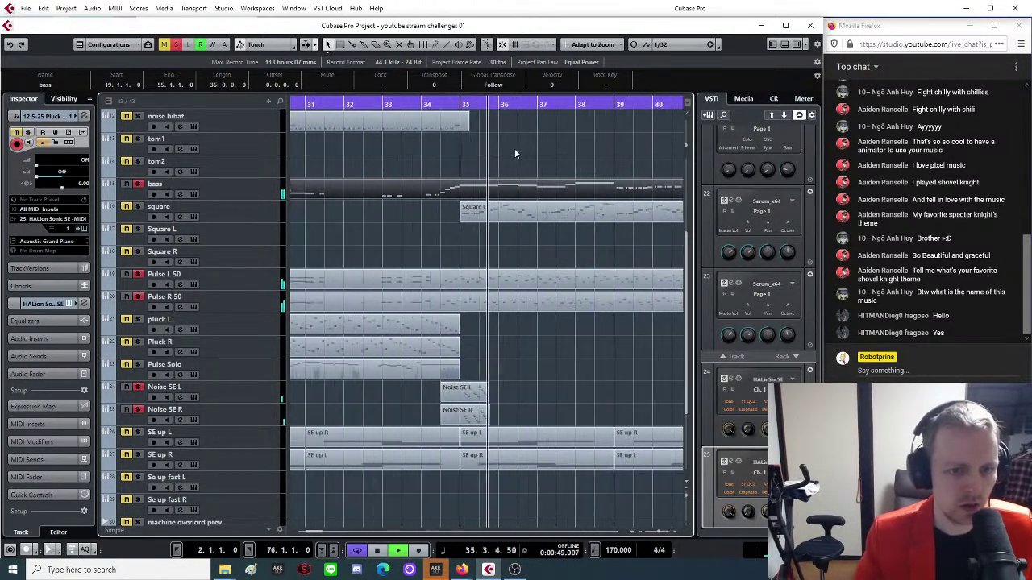
pyautogui.press('h')
pyautogui.press('h')
pyautogui.press('h')
pyautogui.press('h')
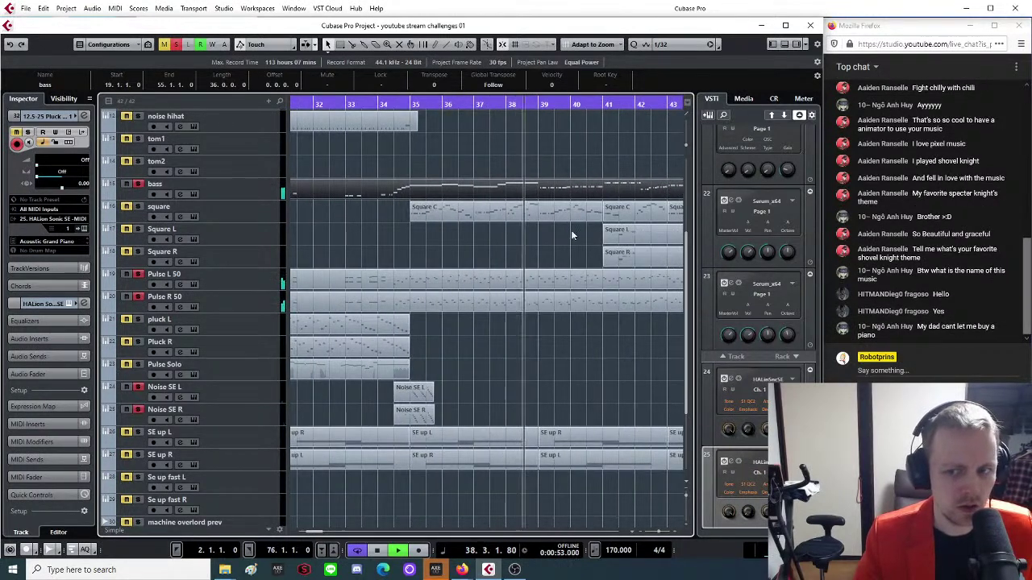
# Play back the soloed bass, pulse and noise parts from about bar 33 through bar 39.
pyautogui.click(380, 105)
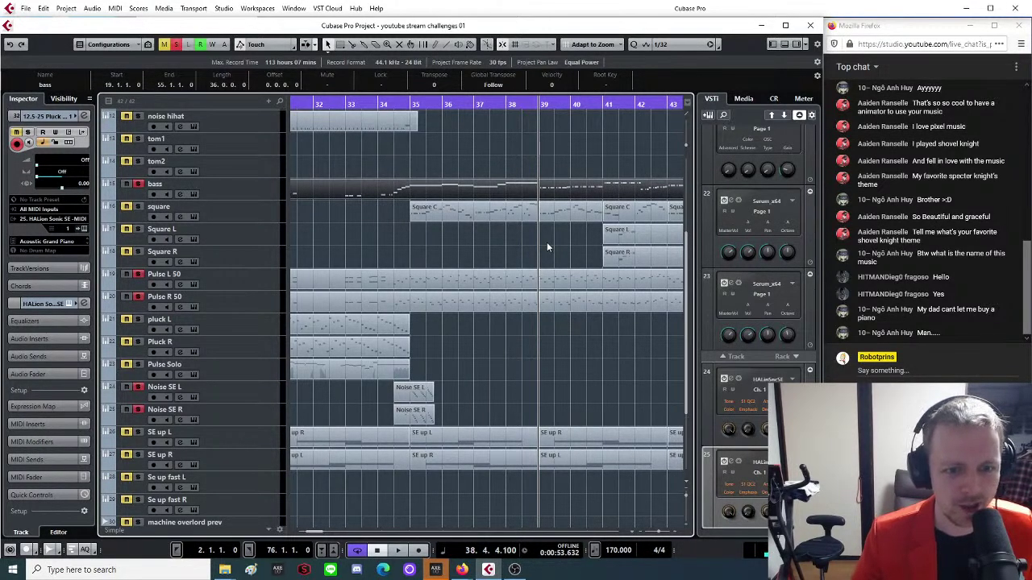
pyautogui.press('g')
pyautogui.press('g')
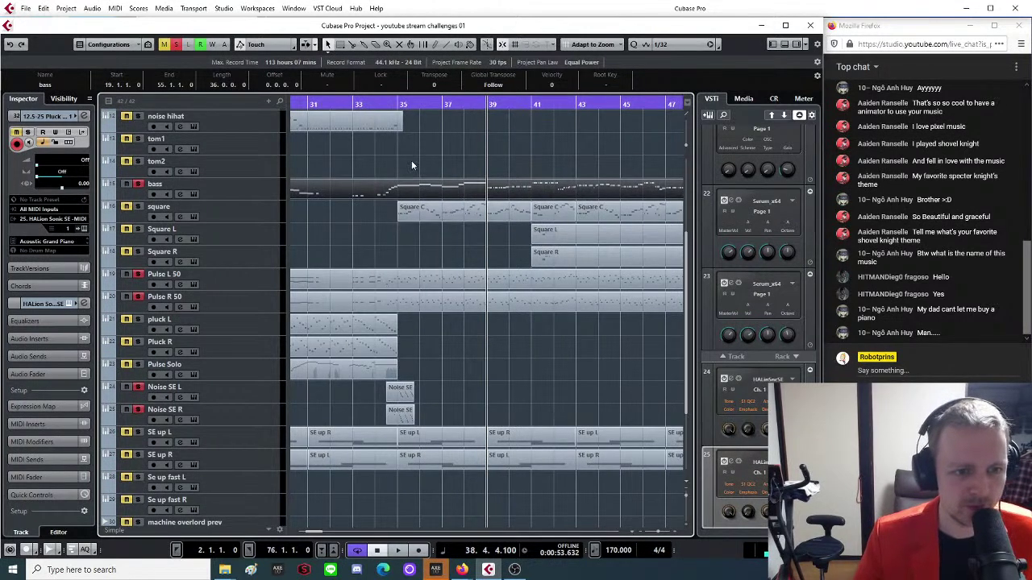
pyautogui.moveTo(407, 103); pyautogui.dragTo(482, 204)
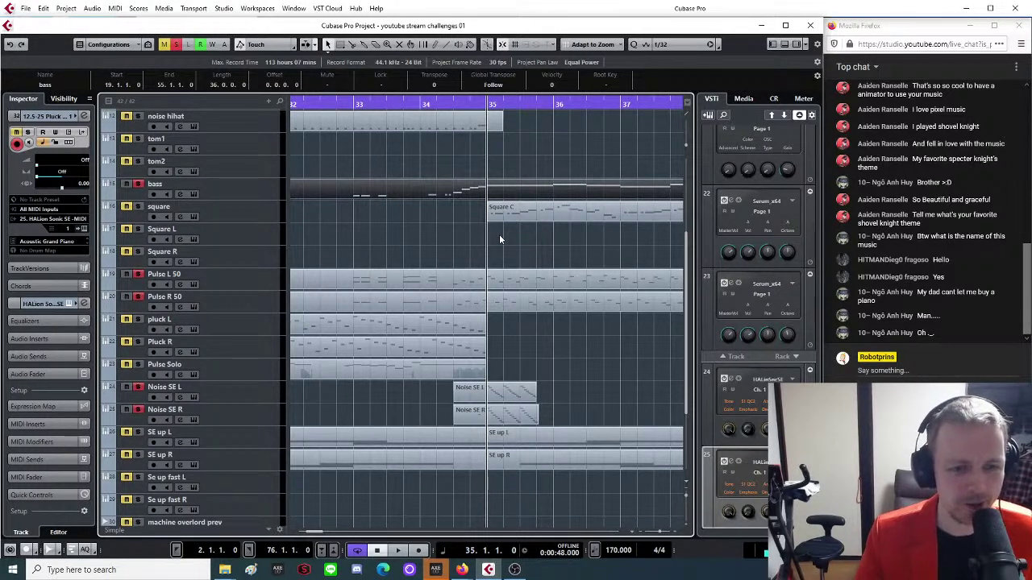
pyautogui.press('g')
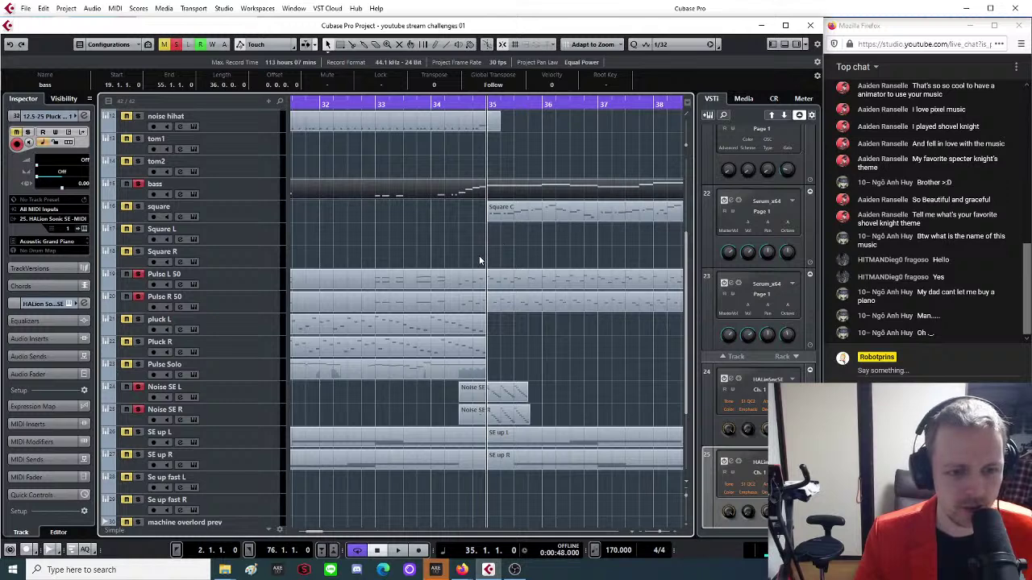
pyautogui.scroll(-4, 472, 253)
pyautogui.scroll(4, 474, 254)
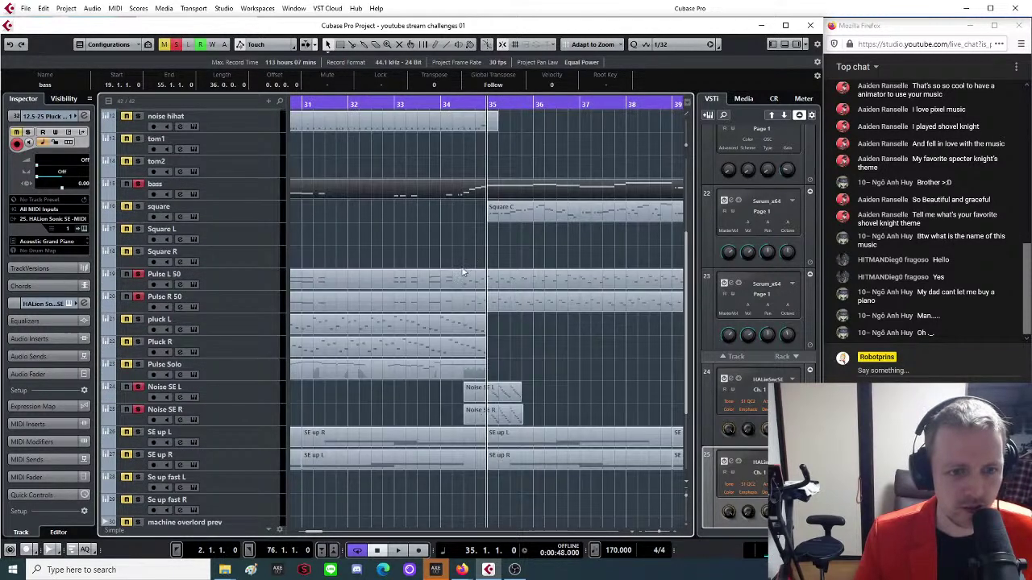
pyautogui.click(395, 104)
pyautogui.press('space')
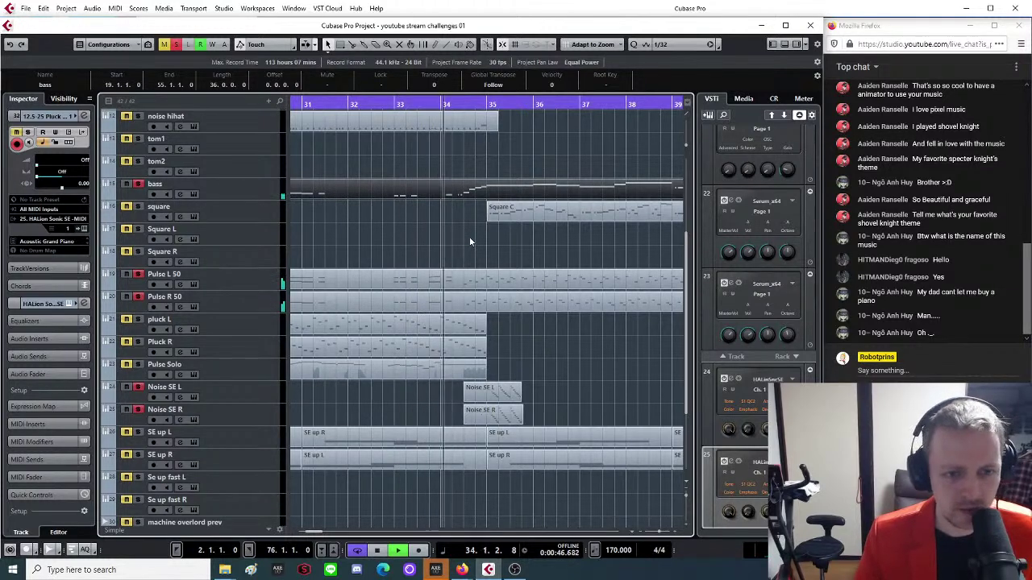
pyautogui.scroll(-2, 471, 242)
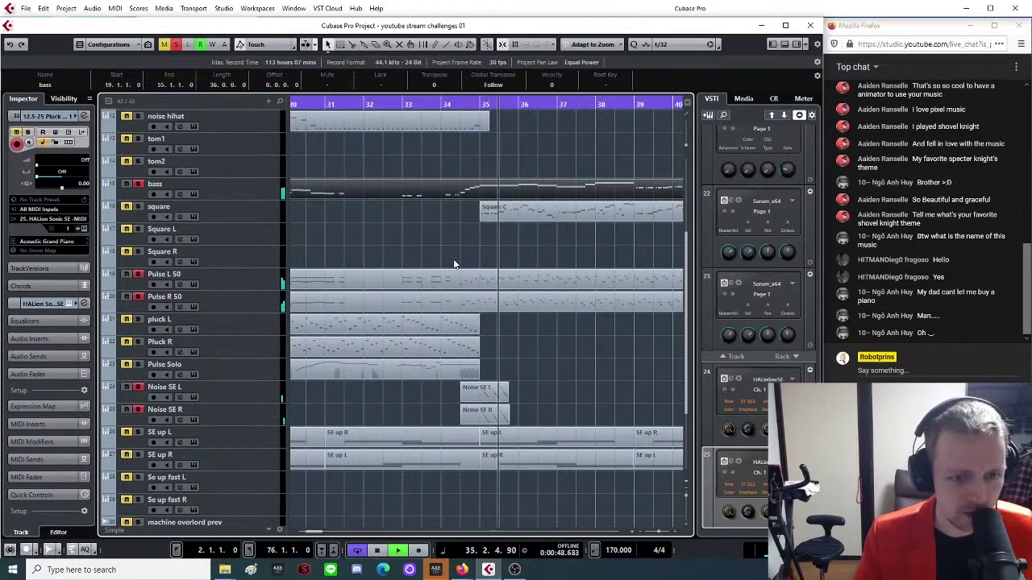
pyautogui.scroll(-1, 508, 254)
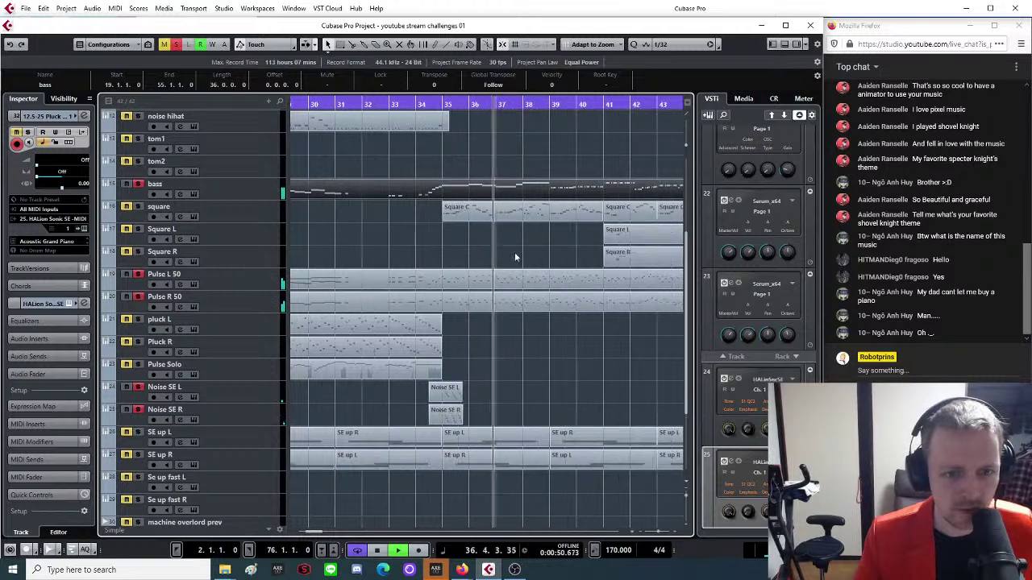
pyautogui.scroll(-1, 527, 246)
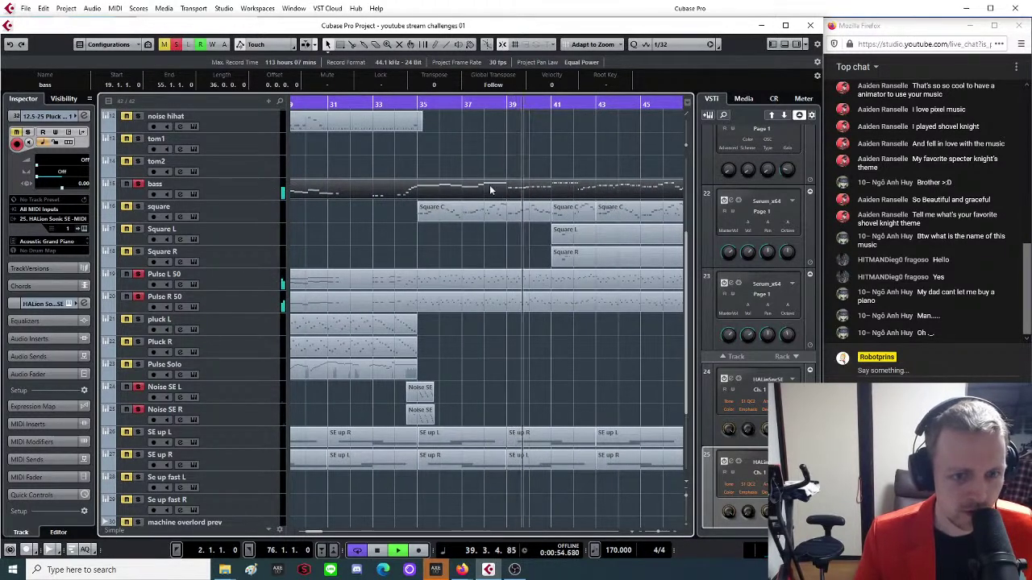
# Open the bass part and replace bar 39's short notes with four fading one-beat notes at C#1.
pyautogui.click(551, 232)
pyautogui.doubleClick(528, 191)
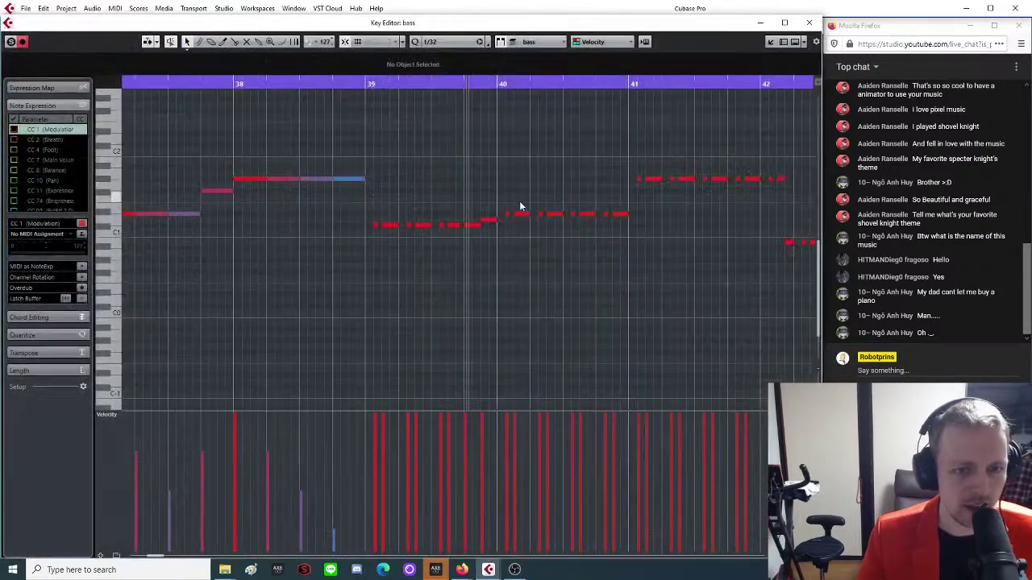
pyautogui.scroll(3, 457, 238)
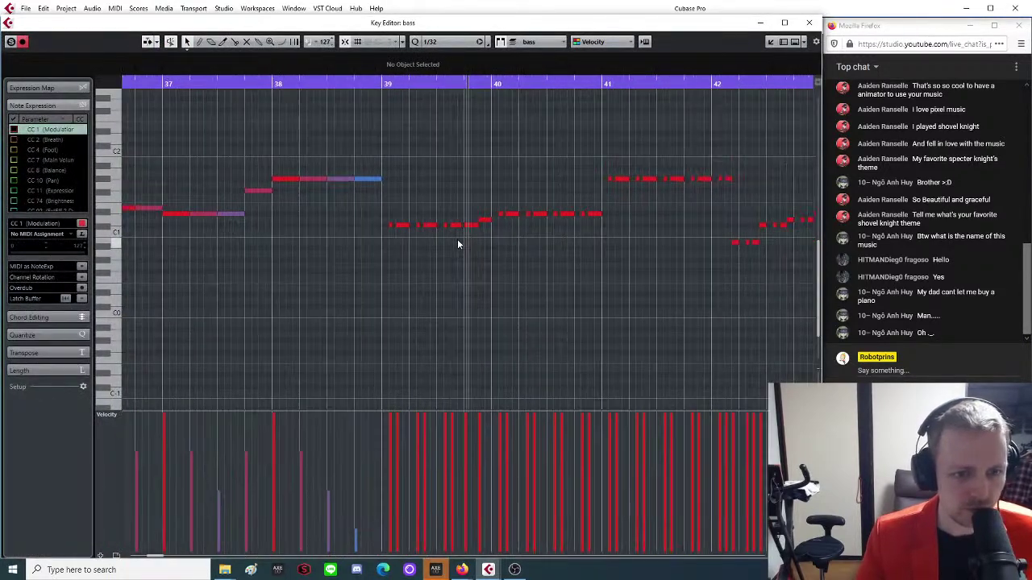
pyautogui.moveTo(371, 208); pyautogui.dragTo(488, 245)
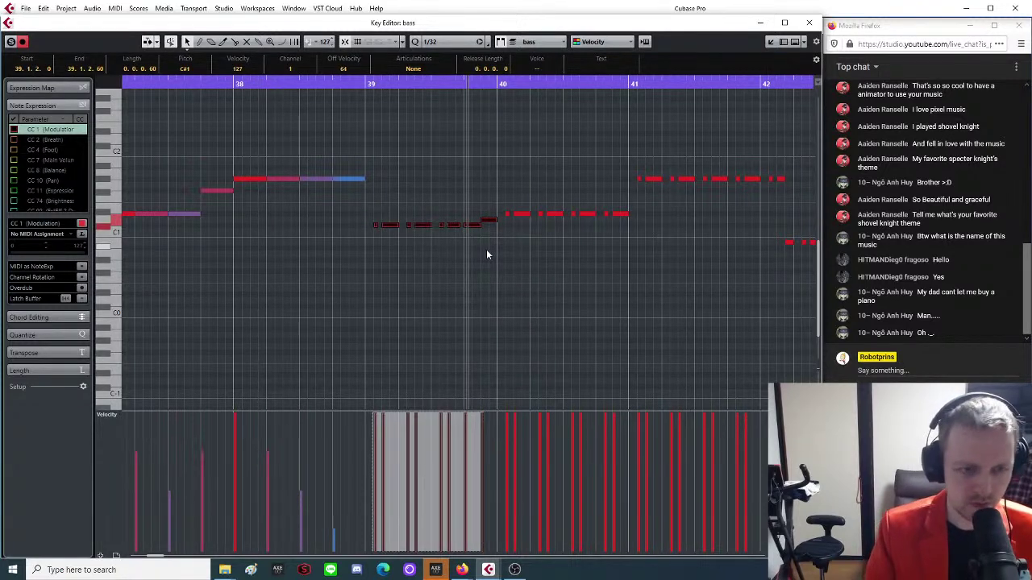
pyautogui.press('Delete')
pyautogui.moveTo(375, 139); pyautogui.dragTo(380, 218)
pyautogui.press('g')
pyautogui.press('g')
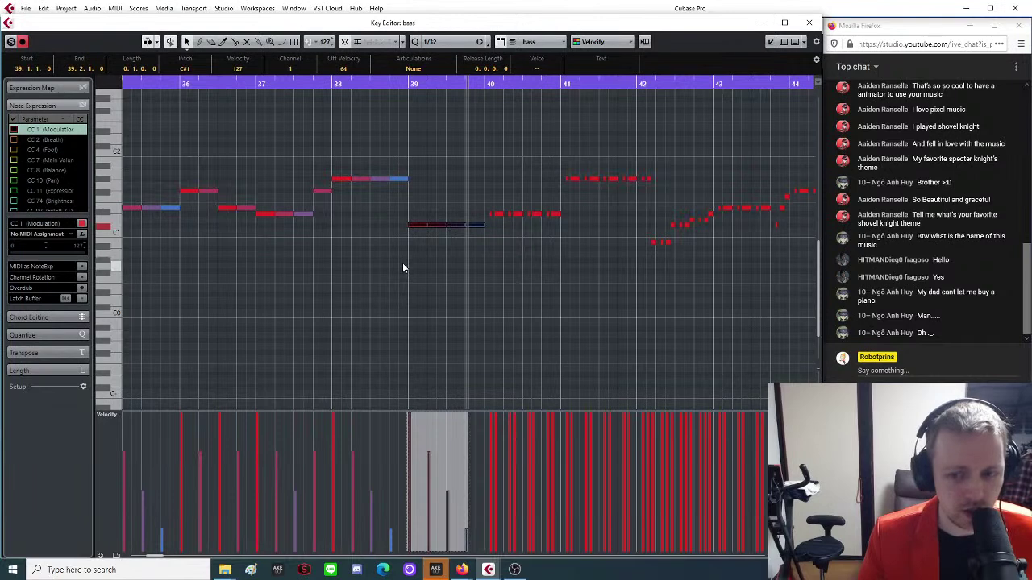
# Undo and restore the fading notes in bar 39, and select the bar's first C#1 note.
pyautogui.press('g')
pyautogui.hotkey('ctrl', 'z')
pyautogui.hotkey('ctrl', 'shift', 'z')
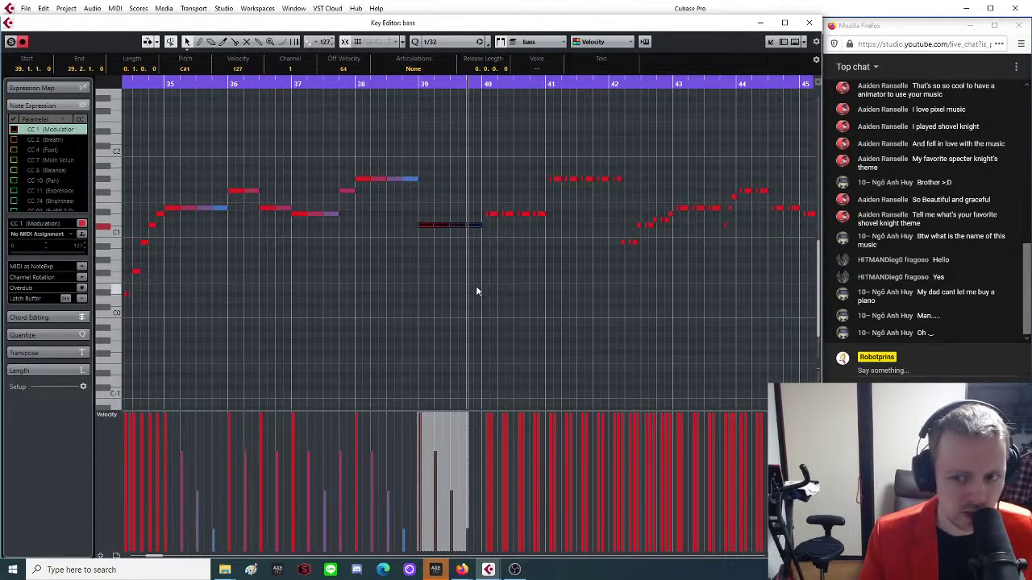
pyautogui.press('h')
pyautogui.press('h')
pyautogui.press('h')
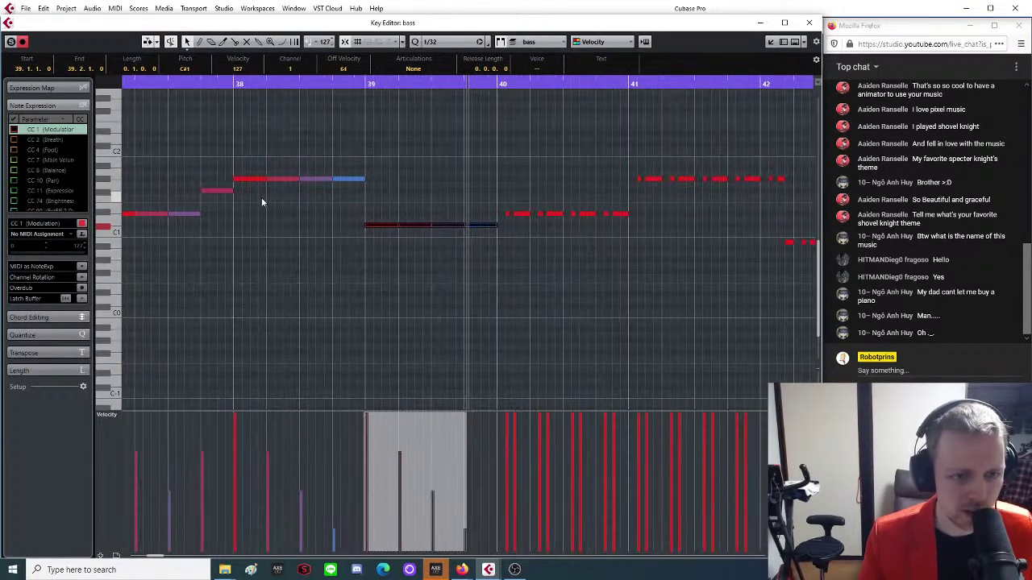
pyautogui.click(378, 225)
pyautogui.moveTo(378, 225)
pyautogui.mouseDown()
pyautogui.moveTo(410, 116)
pyautogui.moveTo(412, 147)
pyautogui.moveTo(376, 227)
pyautogui.mouseUp()
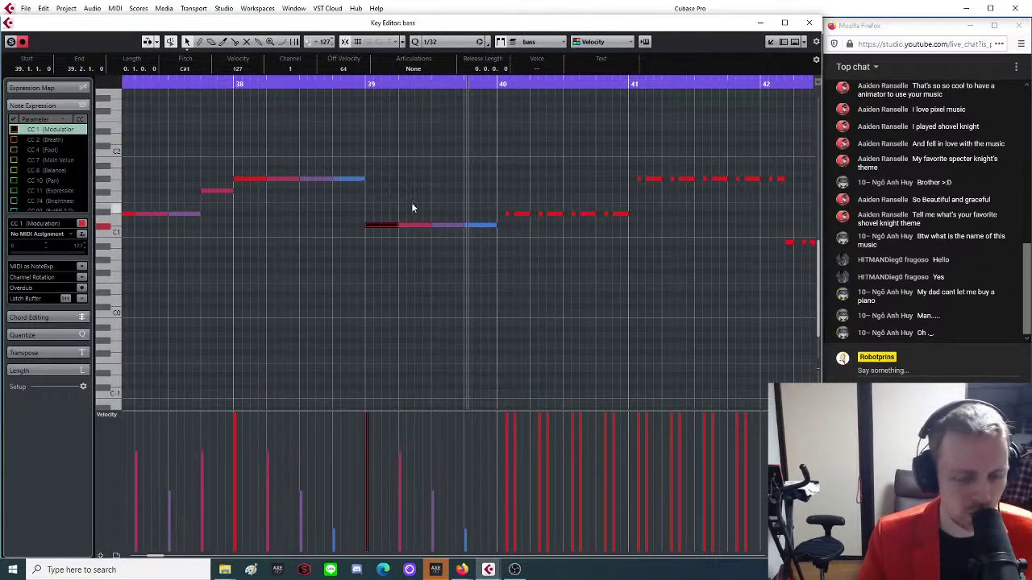
# Examine the reworked bass line against the remaining short-note rhythm from bar 40 onward.
pyautogui.moveTo(383, 95); pyautogui.dragTo(385, 98)
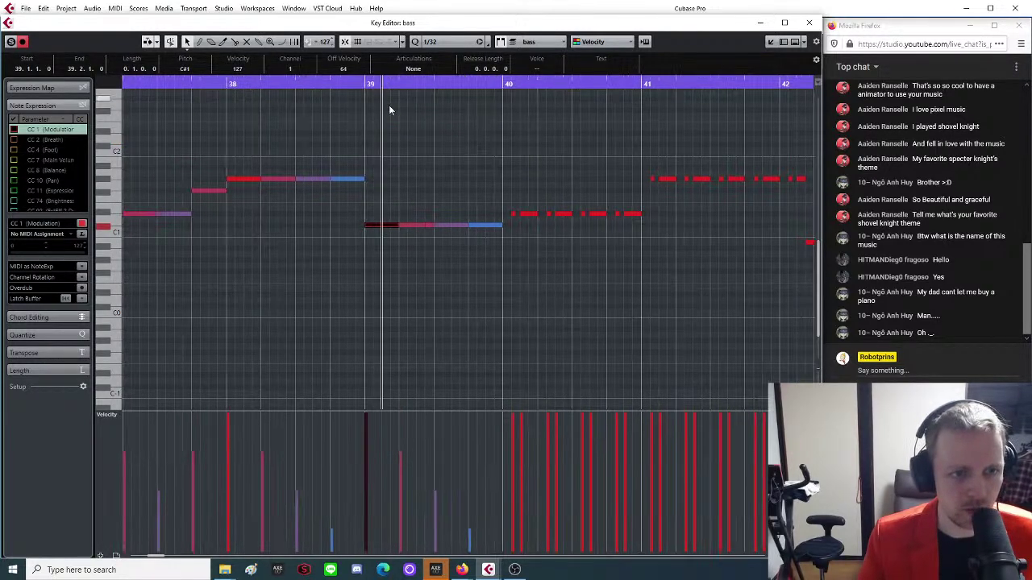
pyautogui.press('g')
pyautogui.press('g')
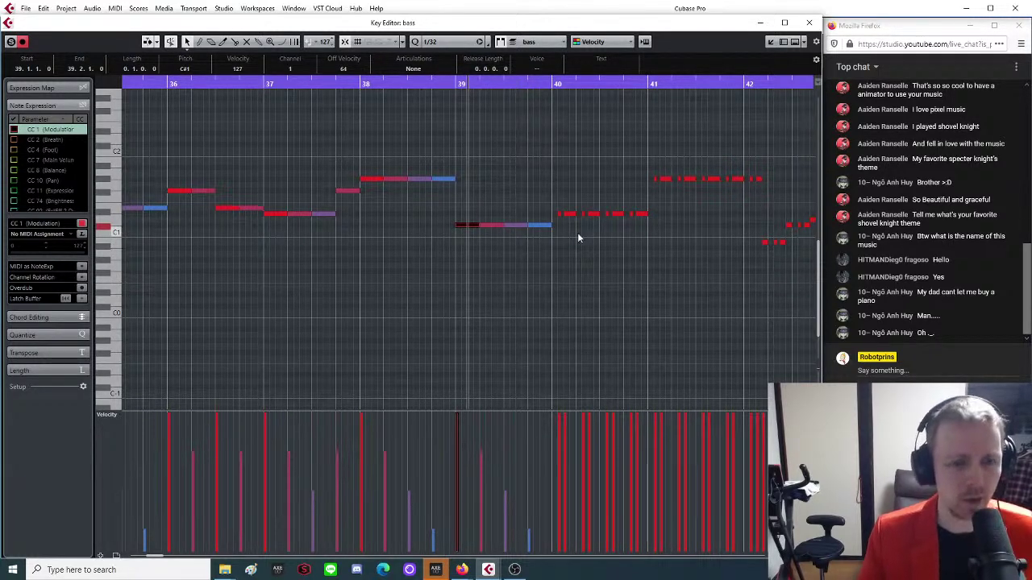
pyautogui.press('g')
pyautogui.press('g')
pyautogui.press('g')
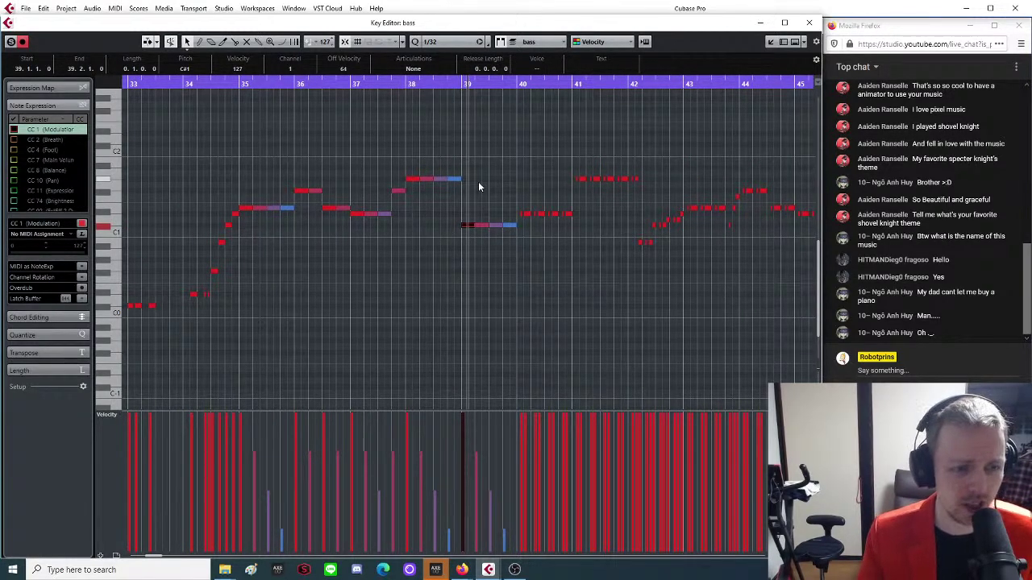
pyautogui.press('g')
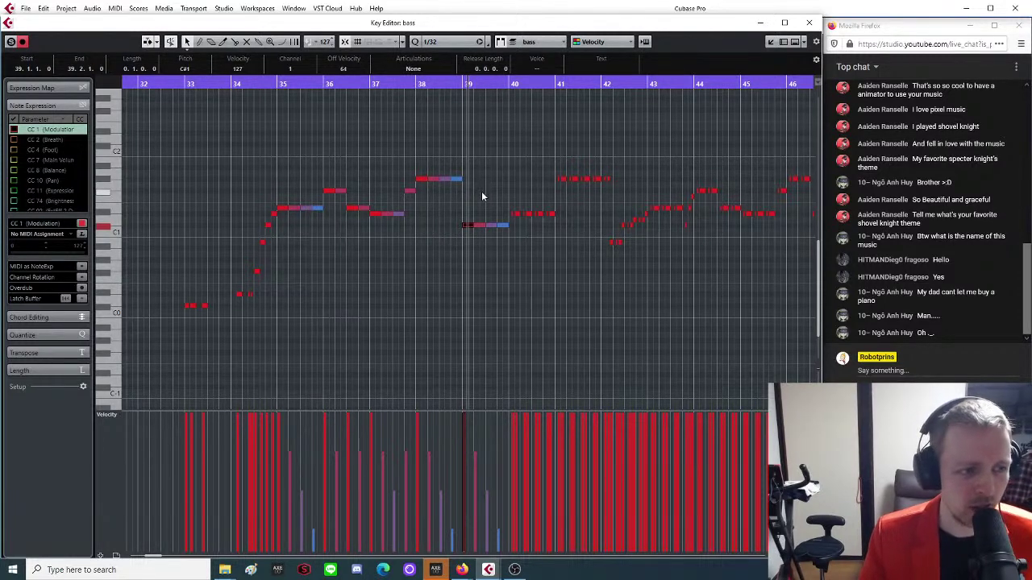
pyautogui.click(484, 191)
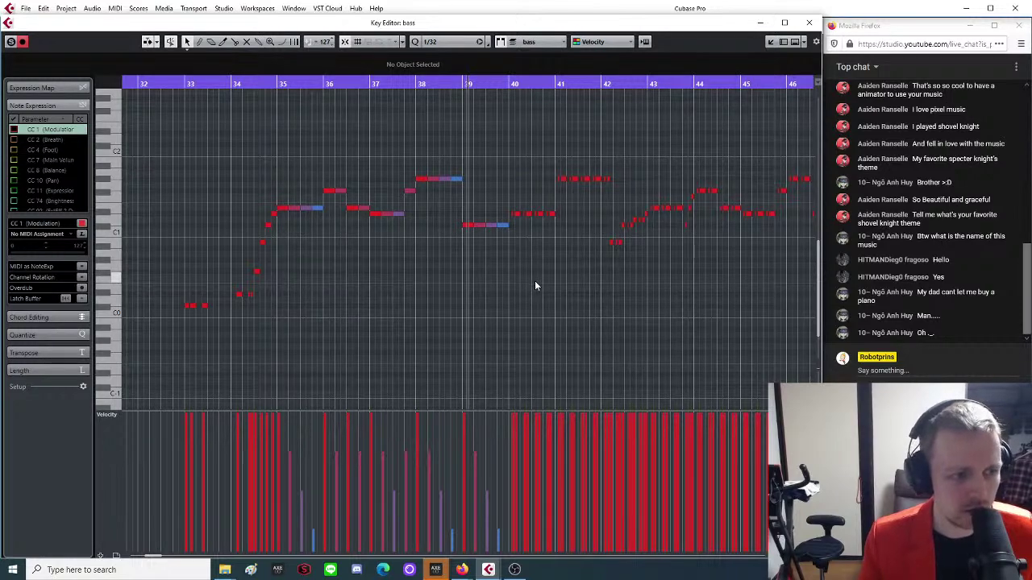
pyautogui.press('h')
pyautogui.press('h')
pyautogui.press('h')
pyautogui.press('g')
pyautogui.press('g')
pyautogui.press('g')
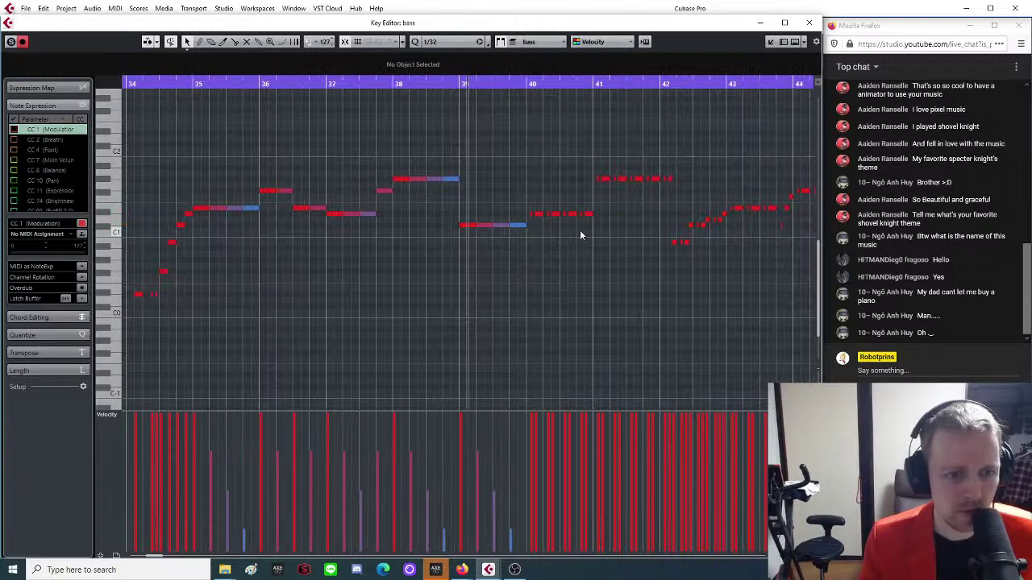
# Replace bar 40's short bass notes with four fading one-beat notes at D#1.
pyautogui.press('h')
pyautogui.click(553, 83)
pyautogui.press('h')
pyautogui.press('h')
pyautogui.press('h')
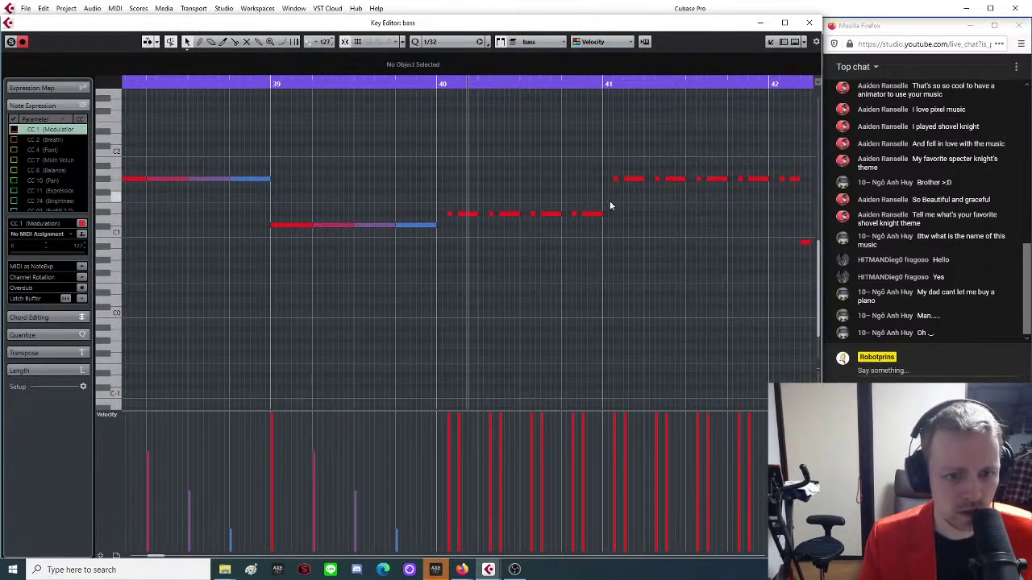
pyautogui.moveTo(612, 202); pyautogui.dragTo(441, 225)
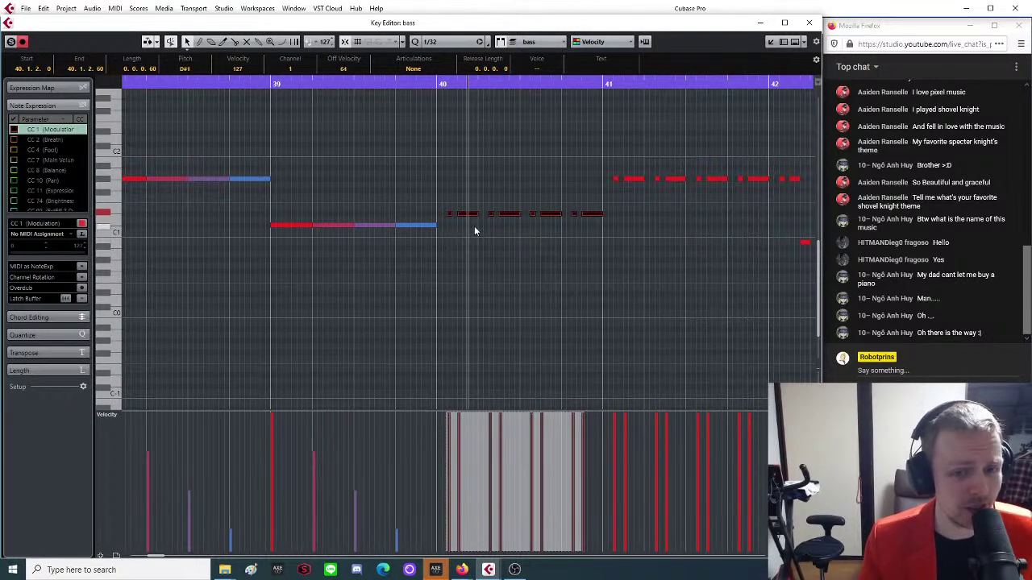
pyautogui.scroll(-1, 474, 229)
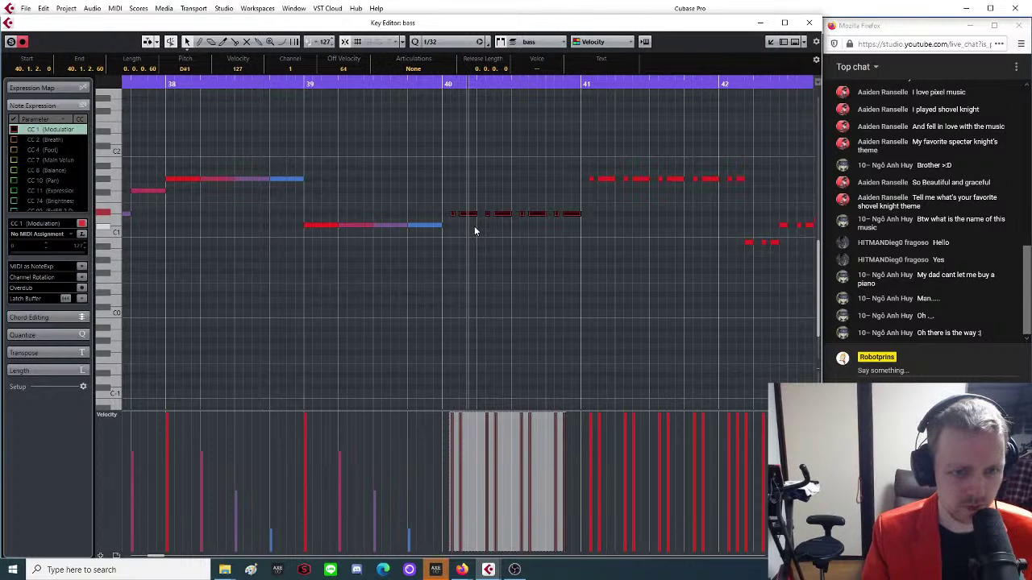
pyautogui.press('Delete')
pyautogui.moveTo(441, 181); pyautogui.dragTo(456, 216)
pyautogui.press('g')
pyautogui.press('g')
pyautogui.press('g')
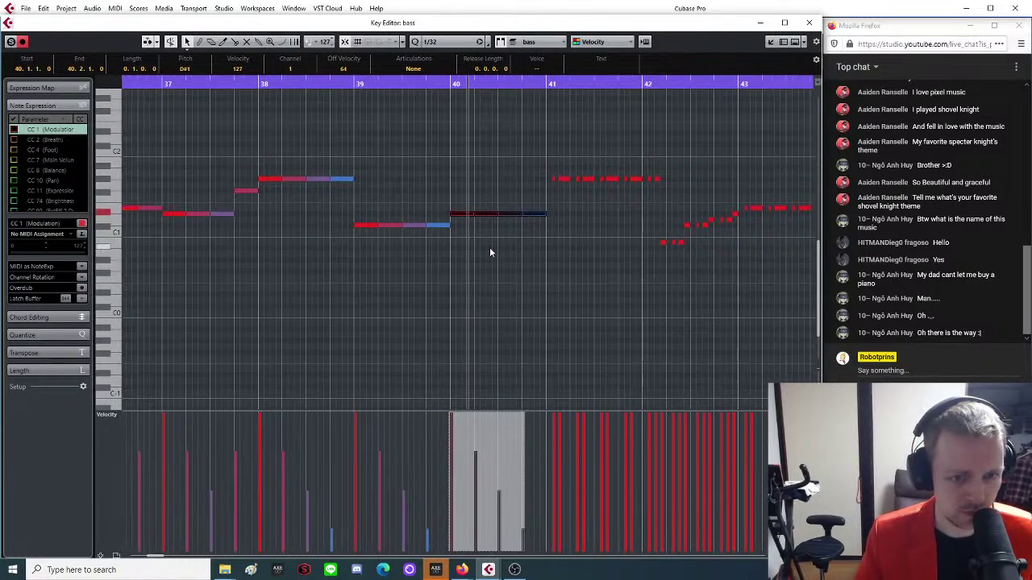
# Replace bar 41's short bass notes with four fading one-beat notes at G#1.
pyautogui.press('h')
pyautogui.press('h')
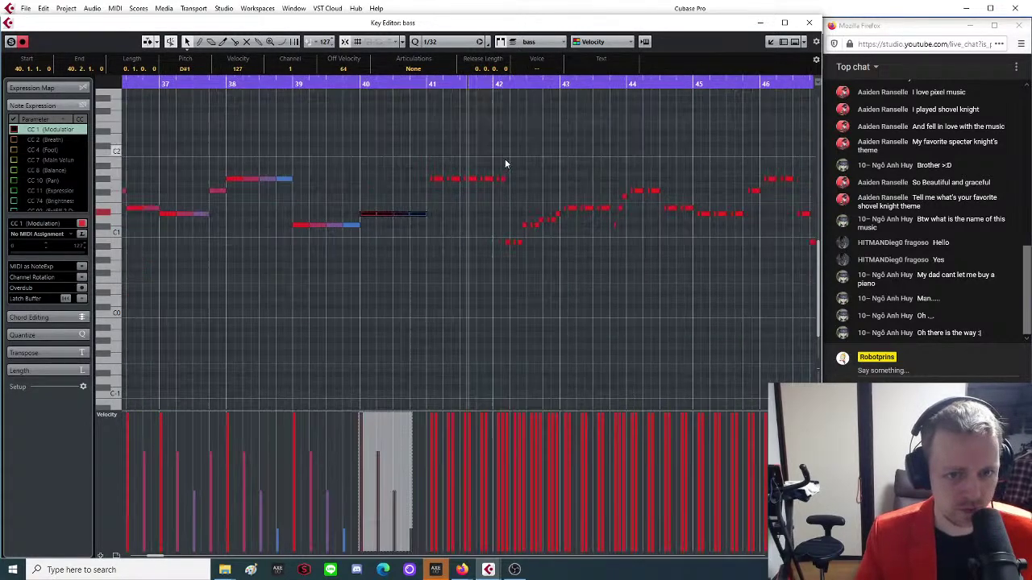
pyautogui.moveTo(343, 164); pyautogui.dragTo(538, 194)
pyautogui.press('g')
pyautogui.press('Delete')
pyautogui.moveTo(446, 185); pyautogui.dragTo(392, 177)
pyautogui.press('g')
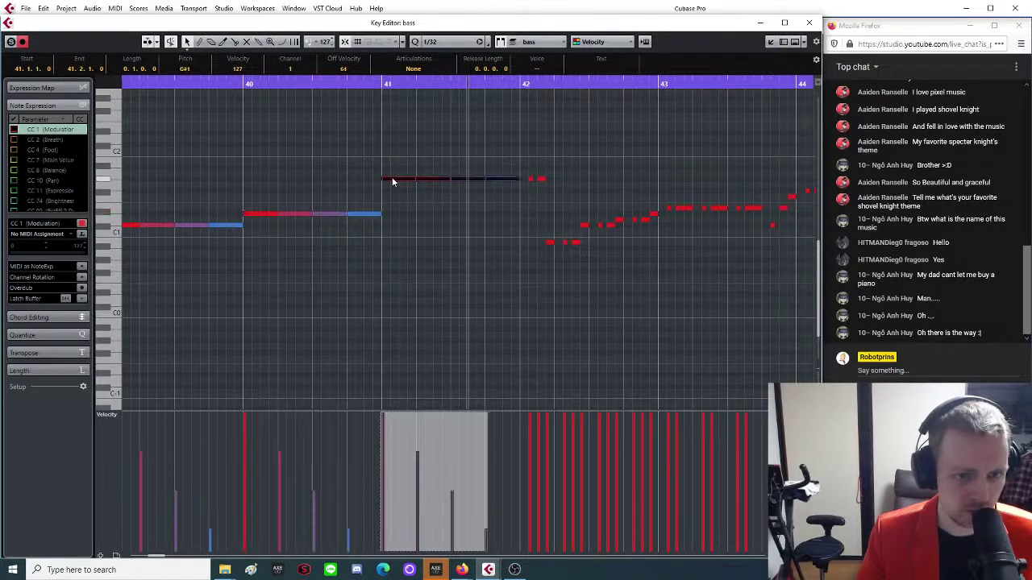
pyautogui.press('g')
pyautogui.press('g')
pyautogui.click(355, 287)
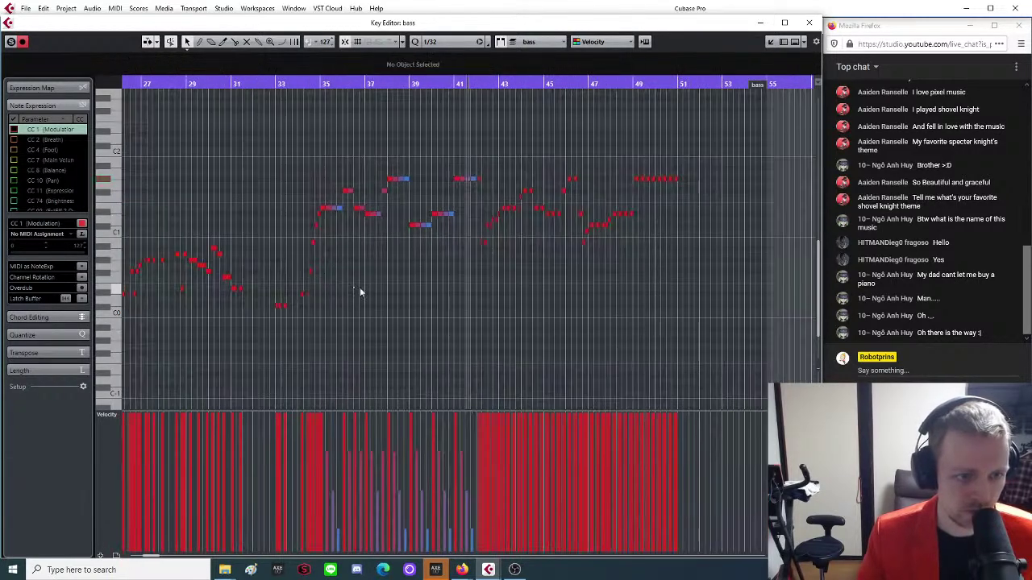
# Close the bass editor and play back the soloed parts from about the middle of bar 34 into bar 37.
pyautogui.click(308, 86)
pyautogui.click(810, 22)
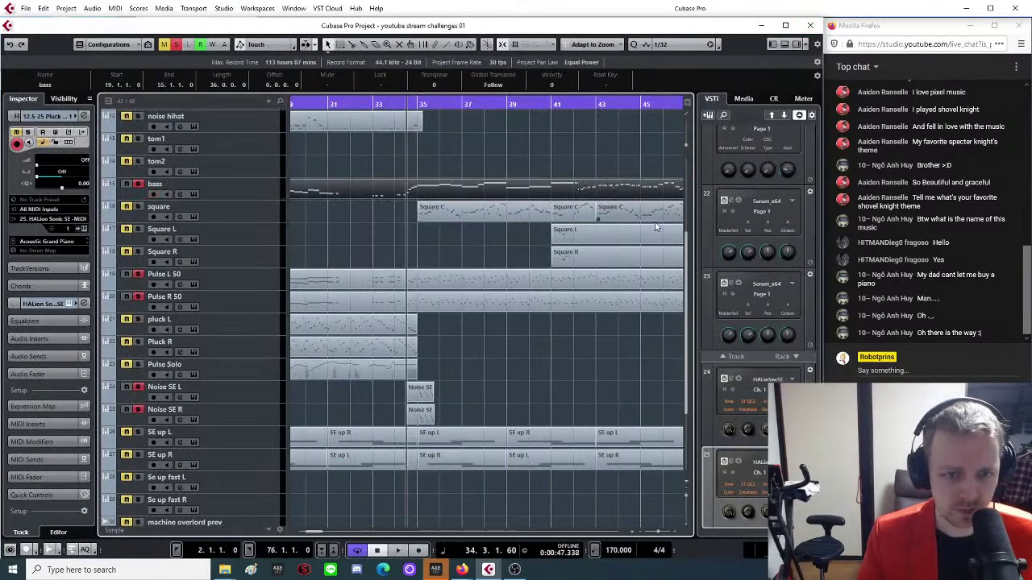
pyautogui.scroll(4, 459, 278)
pyautogui.scroll(-4, 478, 302)
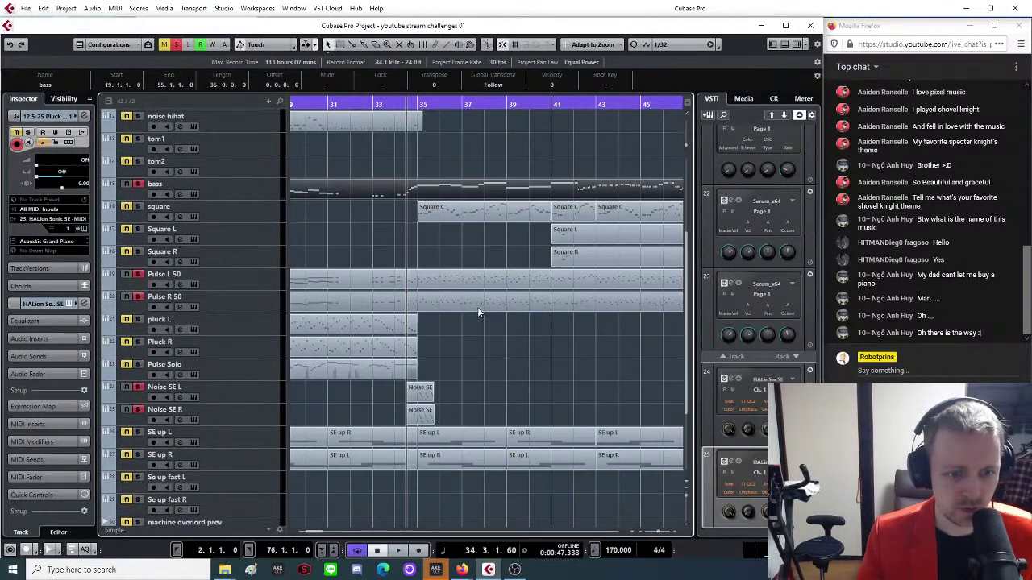
pyautogui.click(461, 321)
pyautogui.press('space')
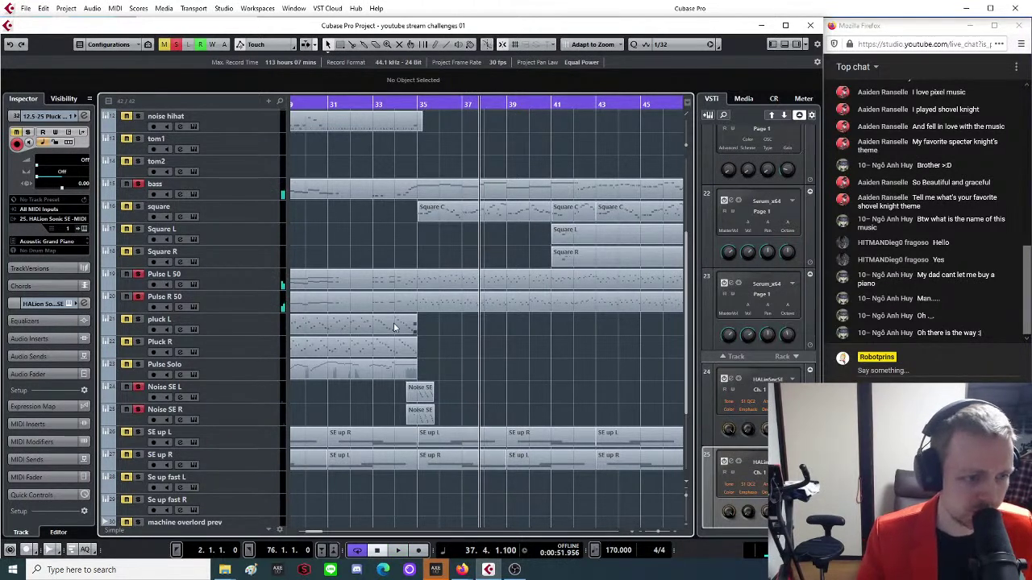
# Solo the pluck L and Pluck R tracks as well, and replay the transition from bar 33 into bar 35.
pyautogui.click(137, 342)
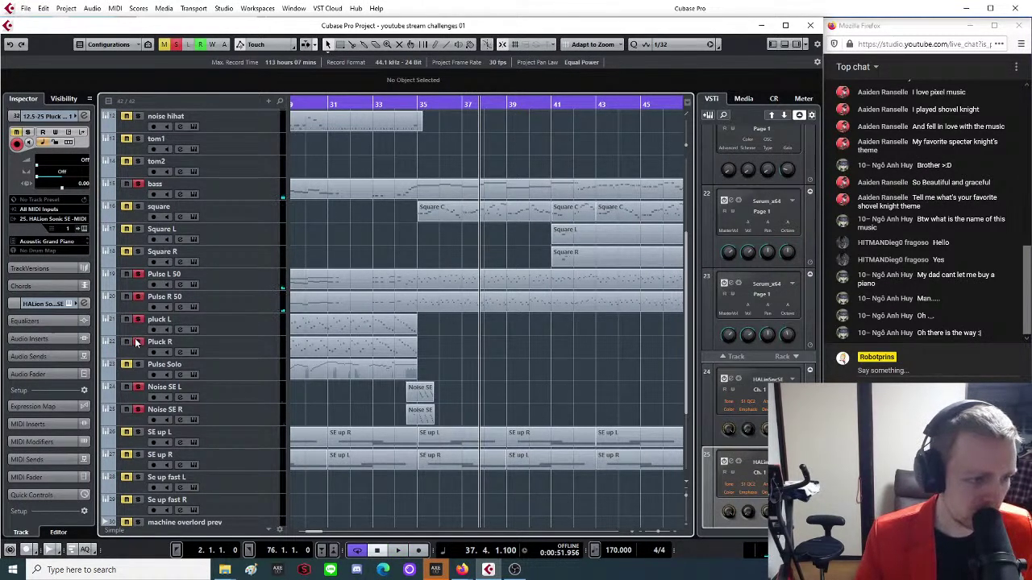
pyautogui.doubleClick(379, 103)
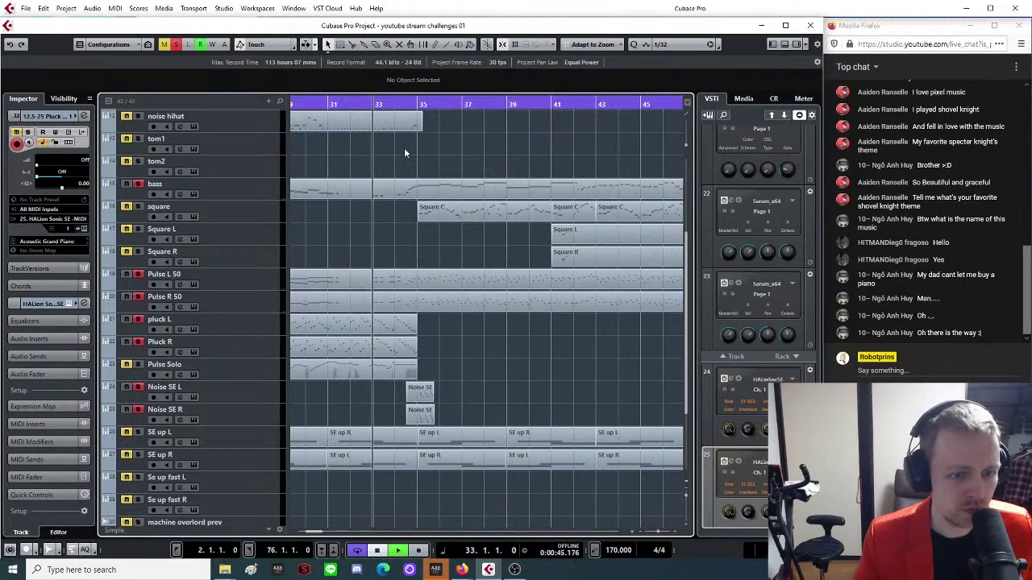
pyautogui.press('h')
pyautogui.press('h')
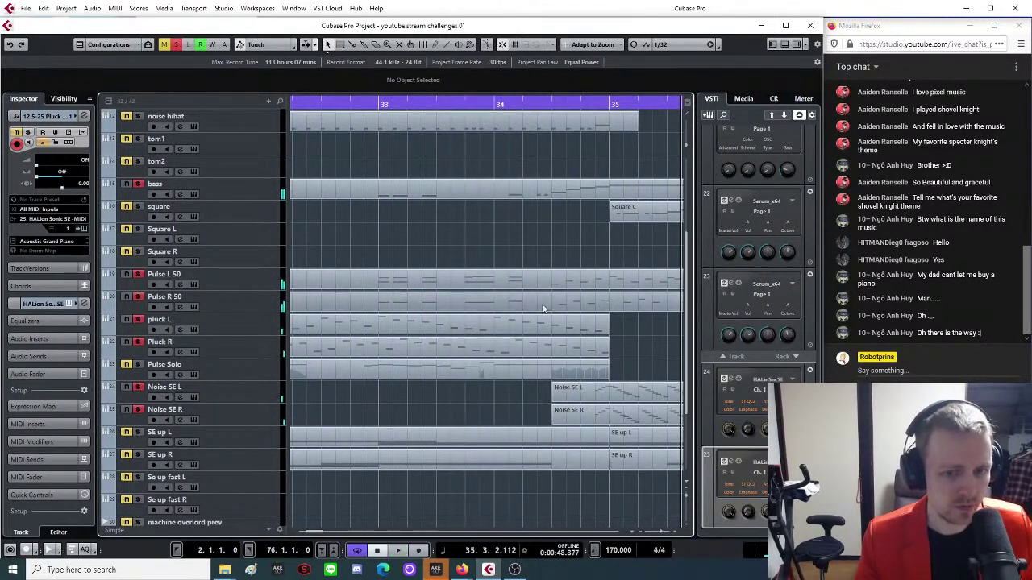
pyautogui.press('g')
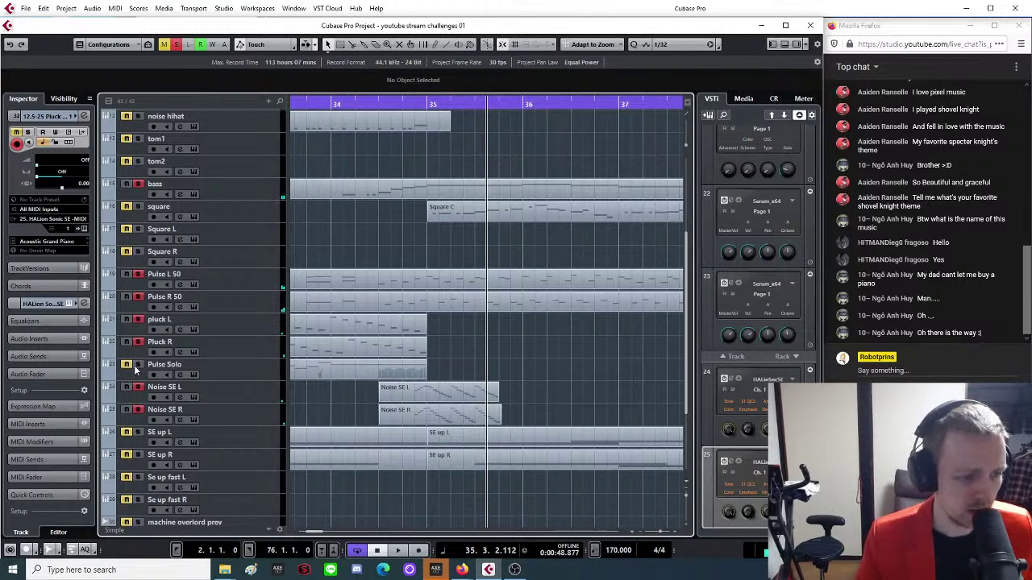
pyautogui.press('g')
pyautogui.press('g')
pyautogui.click(342, 103)
pyautogui.press('space')
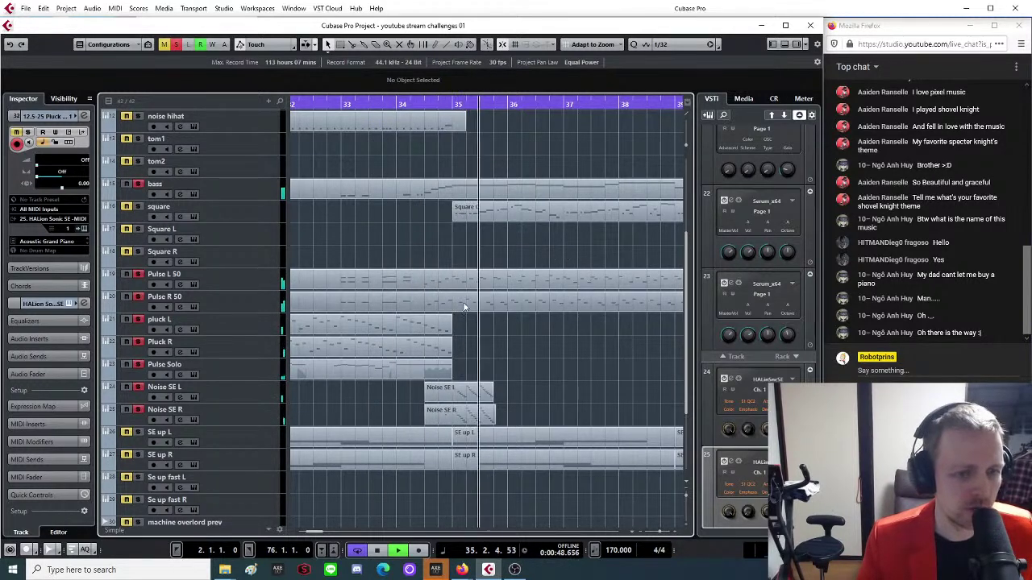
# Clear all solos and extend the kick, snare and noise hihat parts together to bar 35, beat 4.
pyautogui.scroll(4, 476, 380)
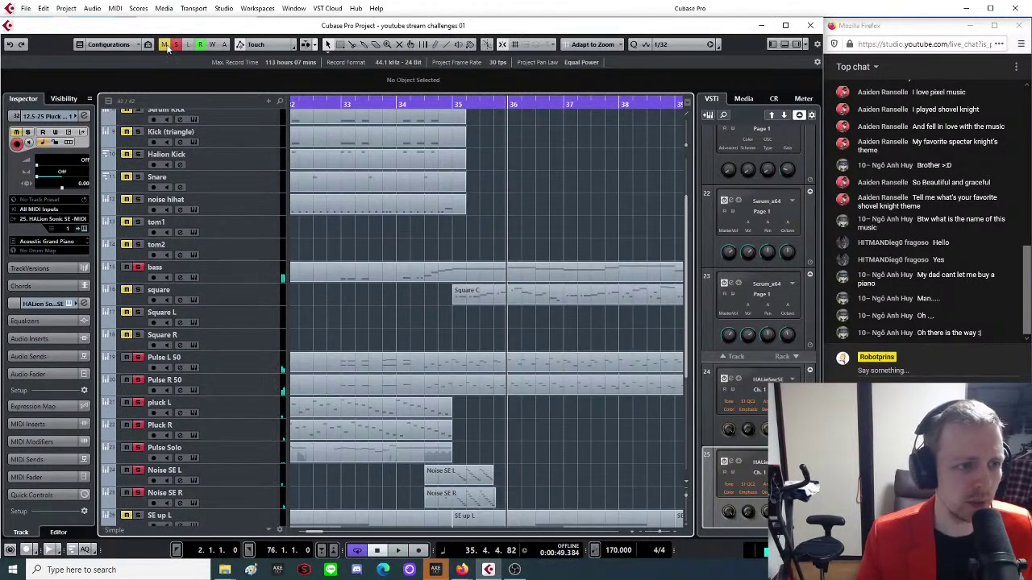
pyautogui.scroll(4, 487, 250)
pyautogui.moveTo(406, 149); pyautogui.dragTo(467, 303)
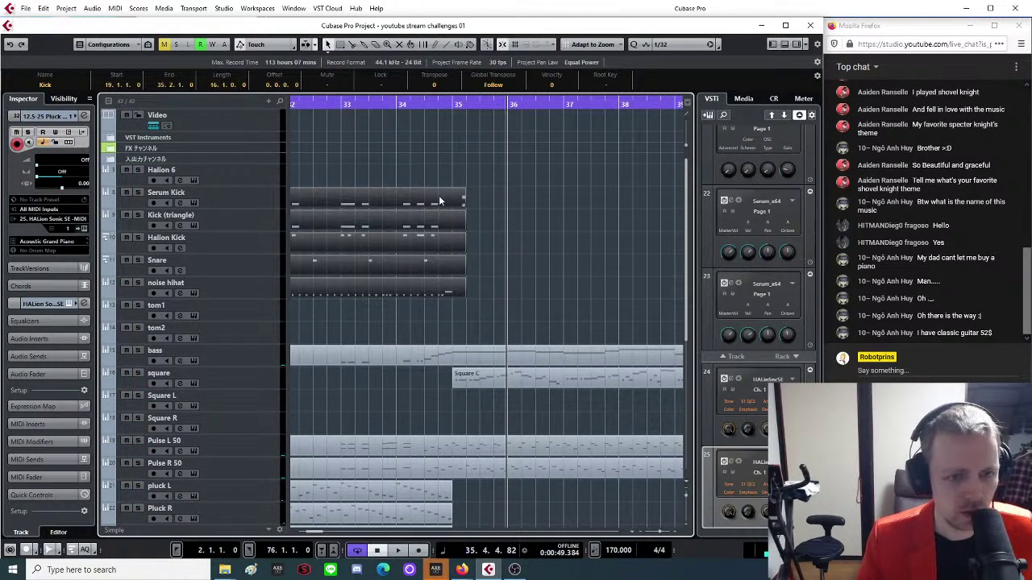
pyautogui.moveTo(465, 203); pyautogui.dragTo(493, 206)
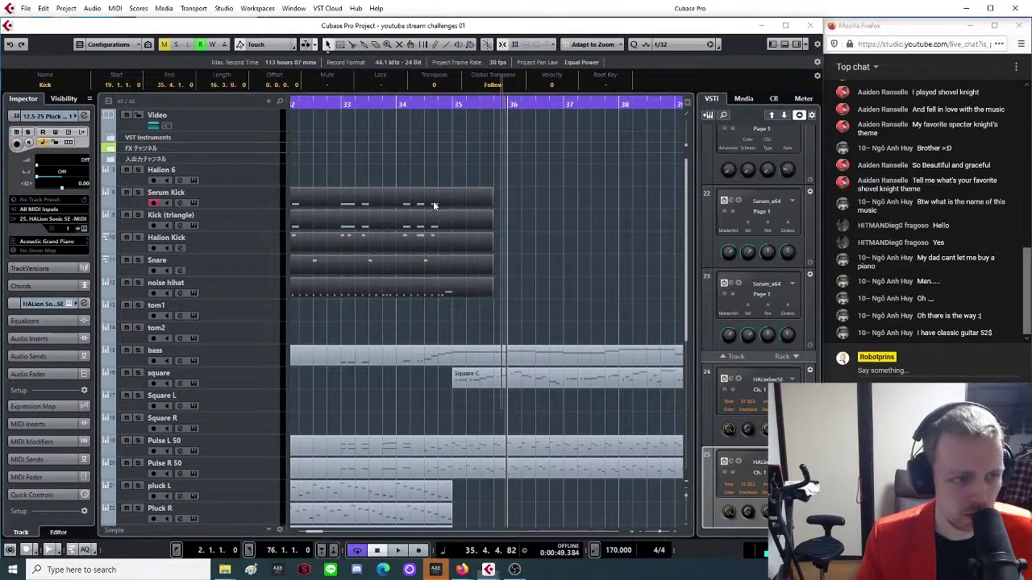
# Open the drum parts together and copy bar 34's last stacked kick hit to the downbeat of bar 35.
pyautogui.doubleClick(434, 206)
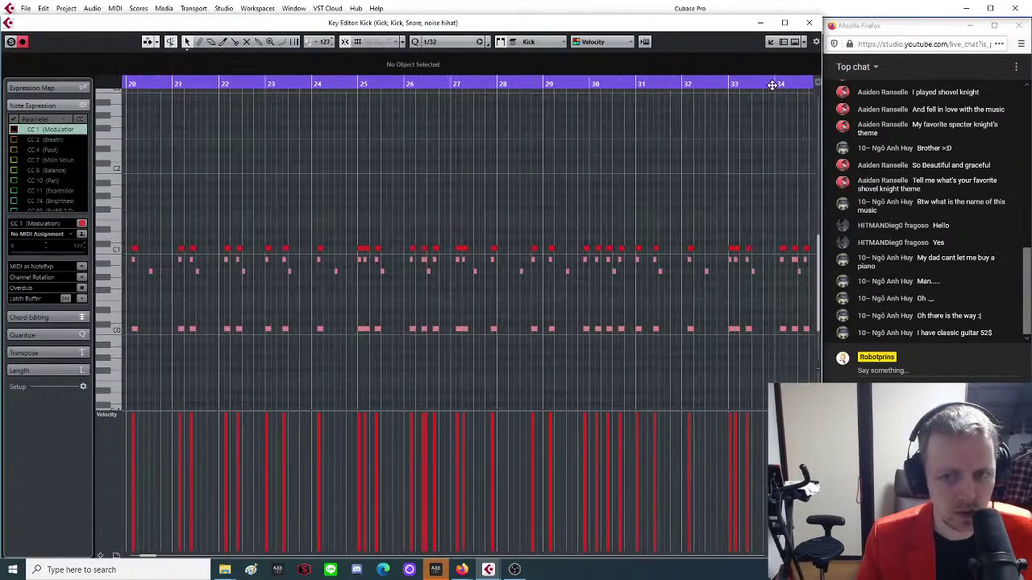
pyautogui.click(736, 85)
pyautogui.press('h')
pyautogui.press('h')
pyautogui.press('h')
pyautogui.press('h')
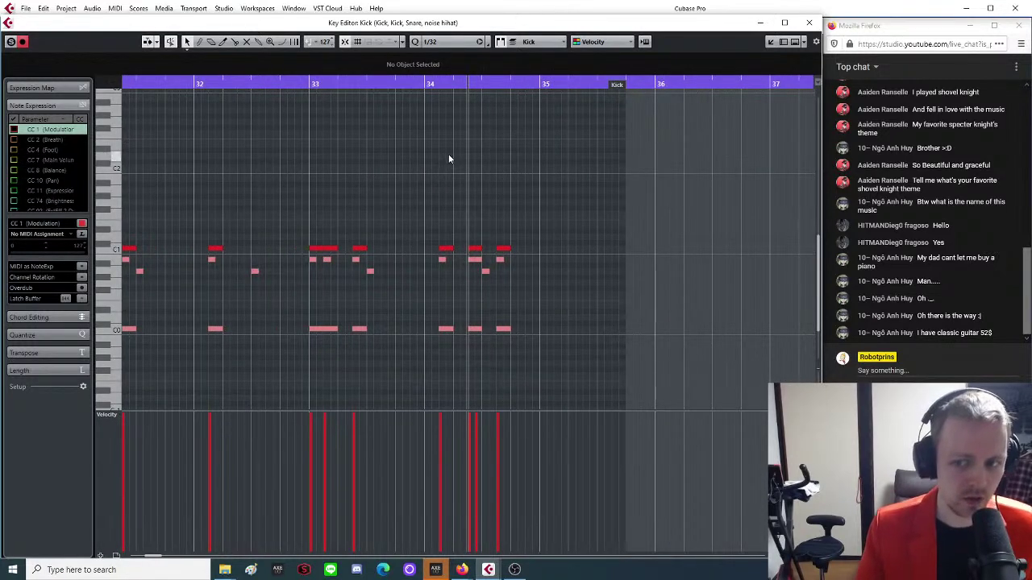
pyautogui.press('g')
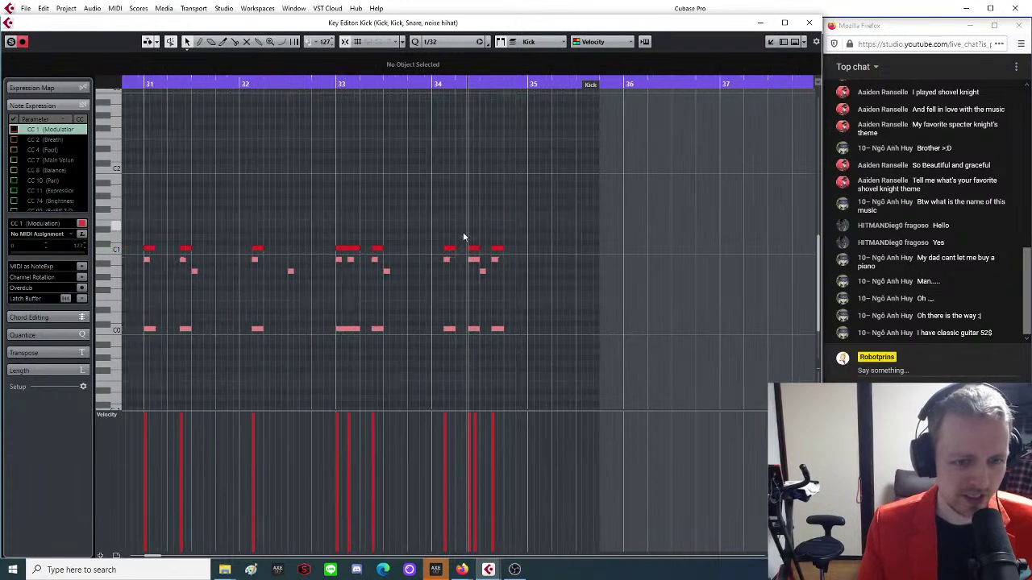
pyautogui.press('h')
pyautogui.press('h')
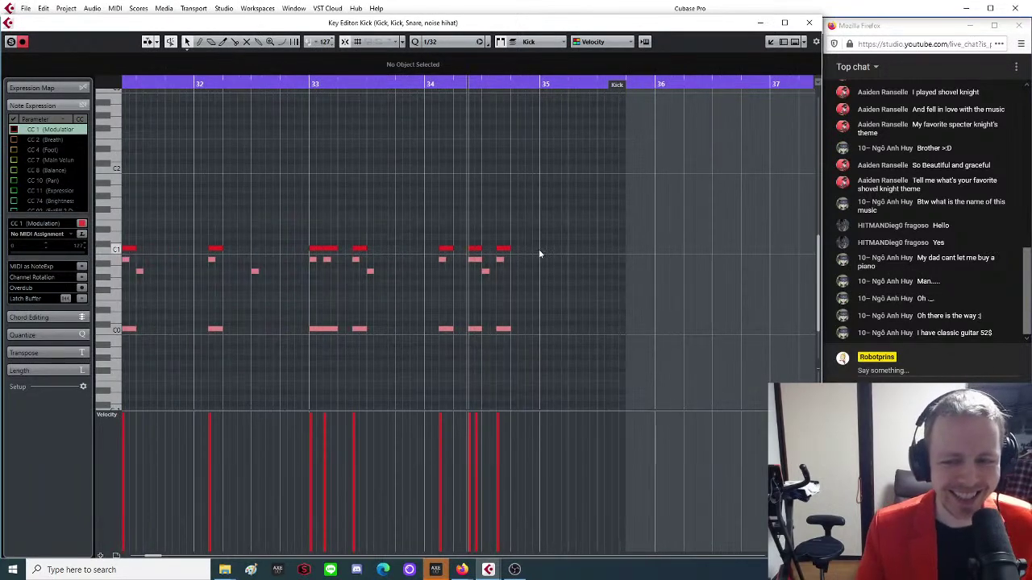
pyautogui.press('h')
pyautogui.press('h')
pyautogui.press('h')
pyautogui.press('g')
pyautogui.press('g')
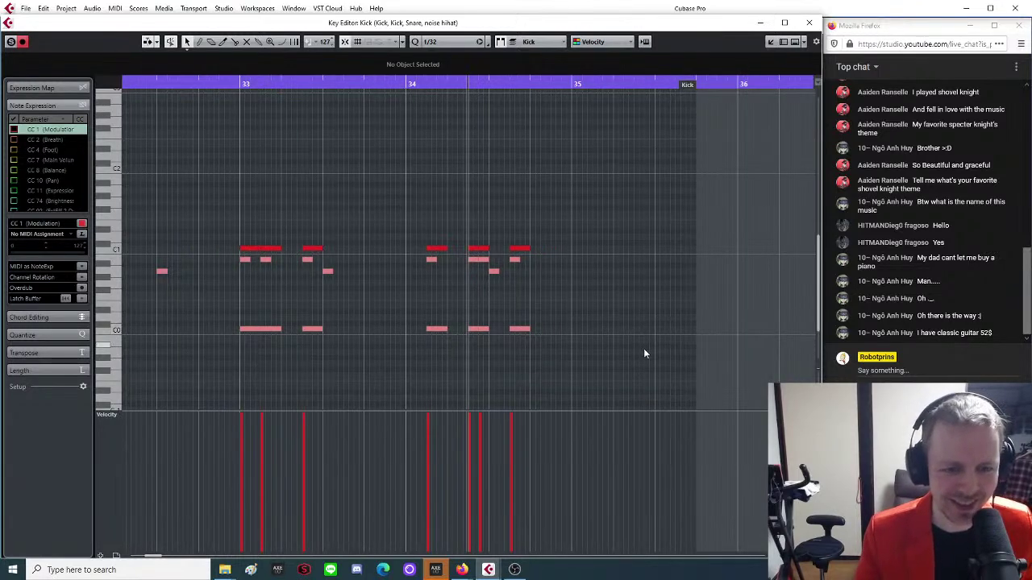
pyautogui.moveTo(514, 212); pyautogui.dragTo(582, 331)
pyautogui.click(520, 330)
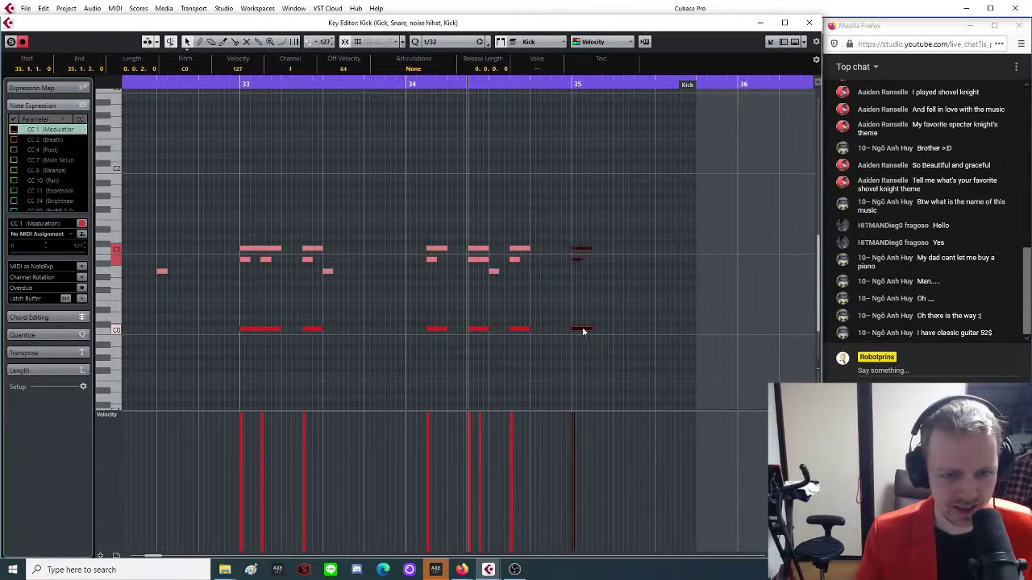
pyautogui.click(554, 304)
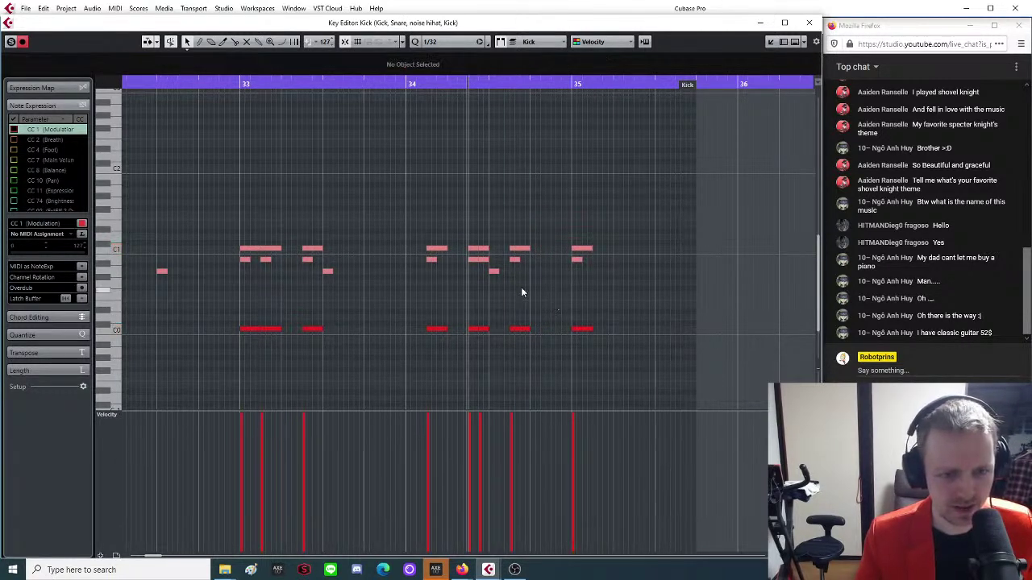
# Play back the arrangement from bar 33 and examine the drum pattern leading into bar 35.
pyautogui.click(240, 84)
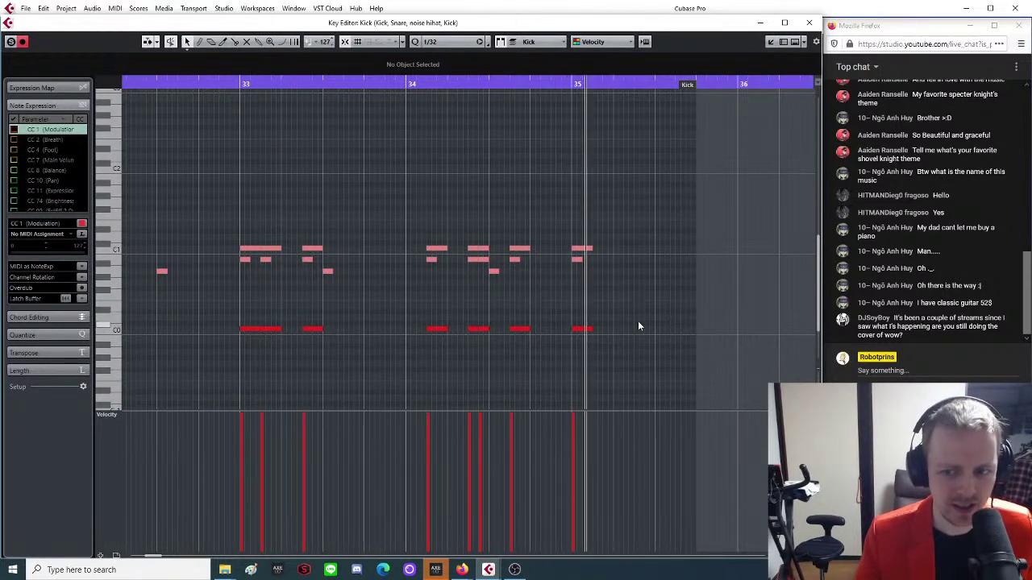
pyautogui.press('space')
pyautogui.press('h')
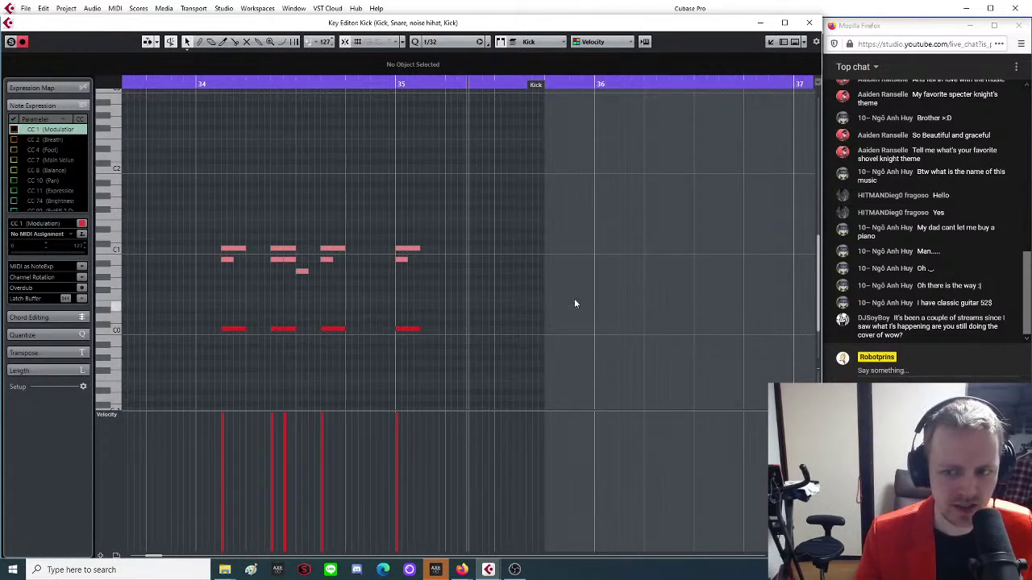
pyautogui.press('h')
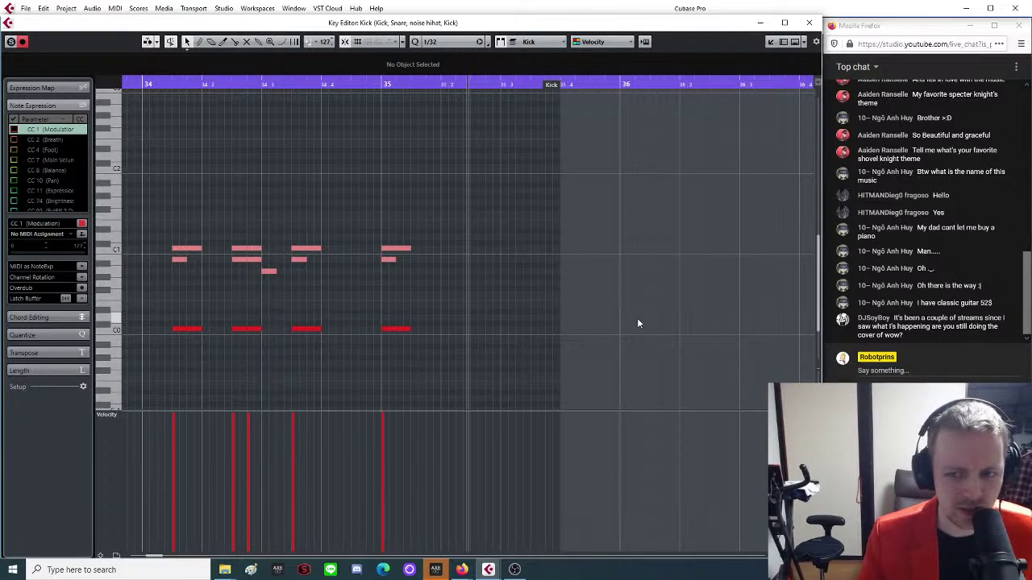
pyautogui.press('g')
pyautogui.press('g')
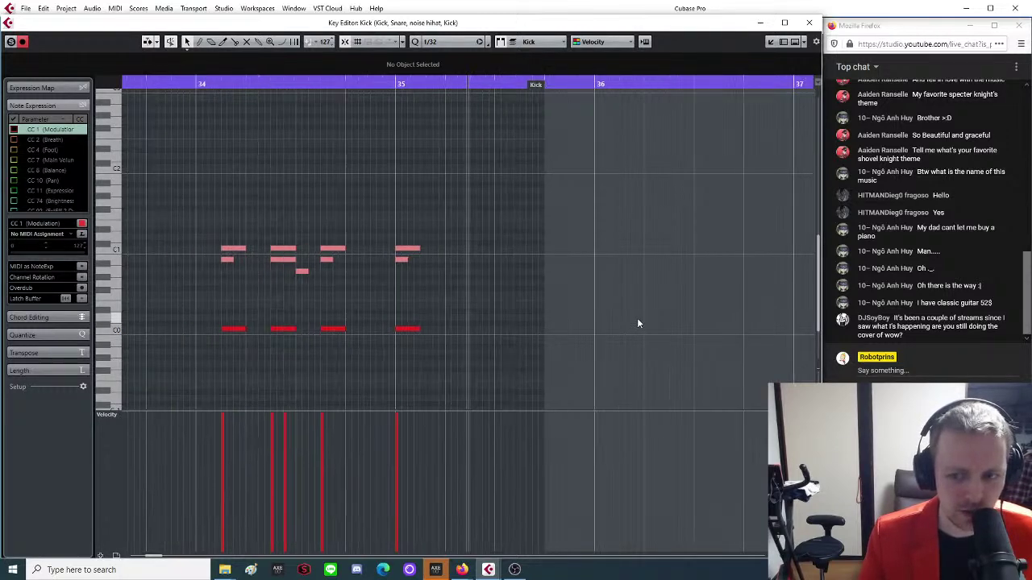
pyautogui.press('g')
pyautogui.press('g')
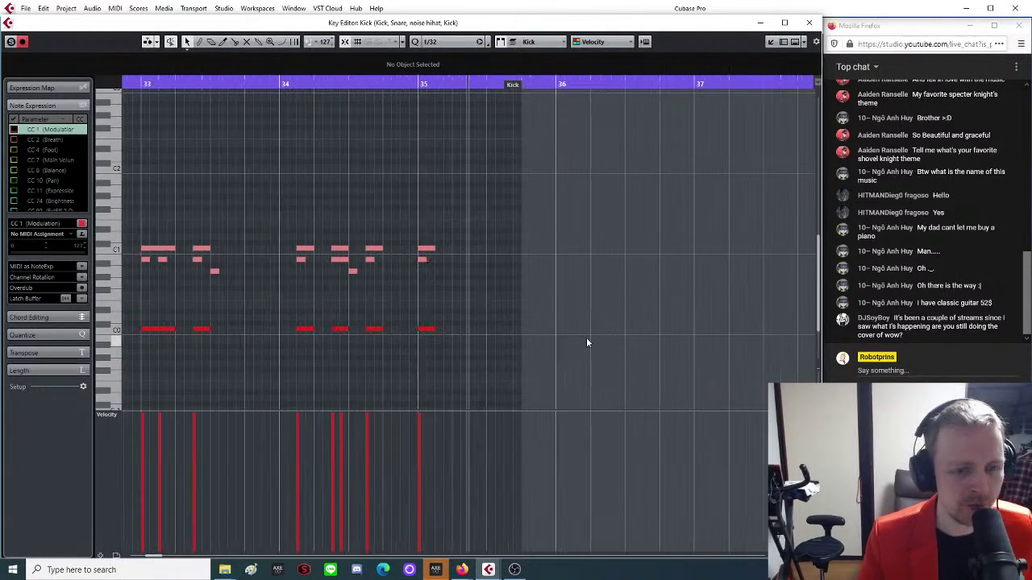
# Replay the drum transition around bar 35's downbeat, restarting from bar 34.
pyautogui.click(427, 84)
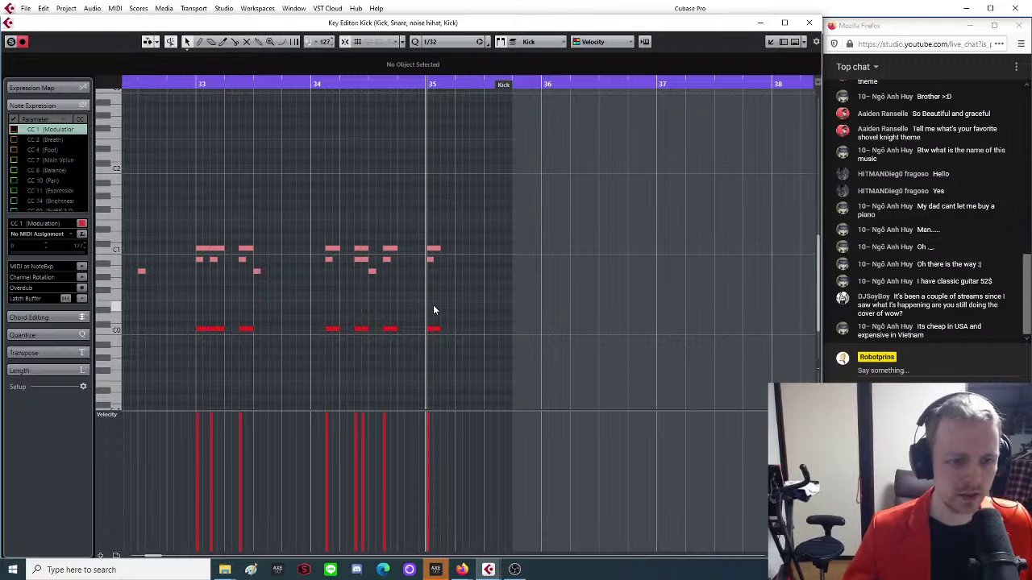
pyautogui.press('space')
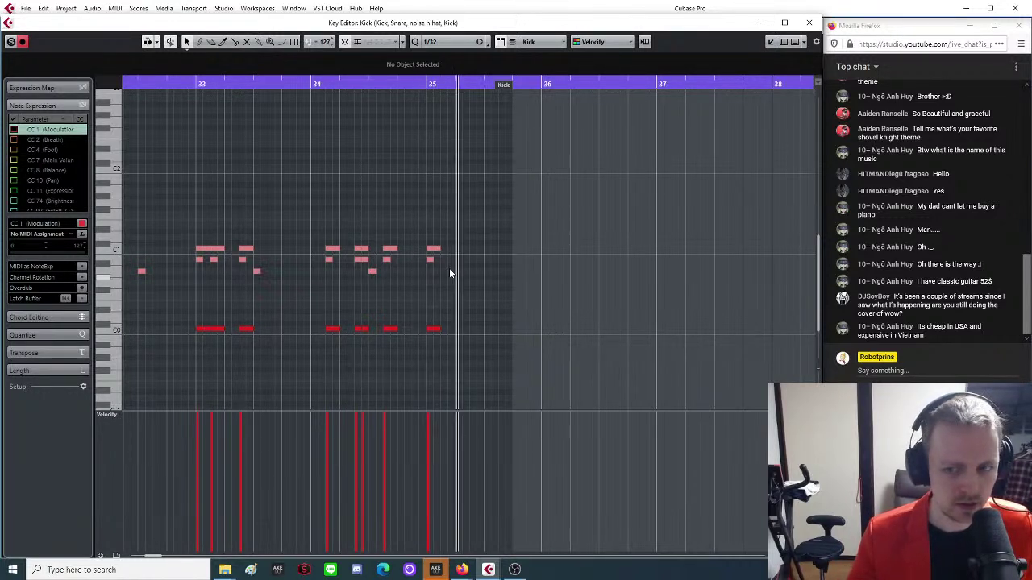
pyautogui.click(313, 86)
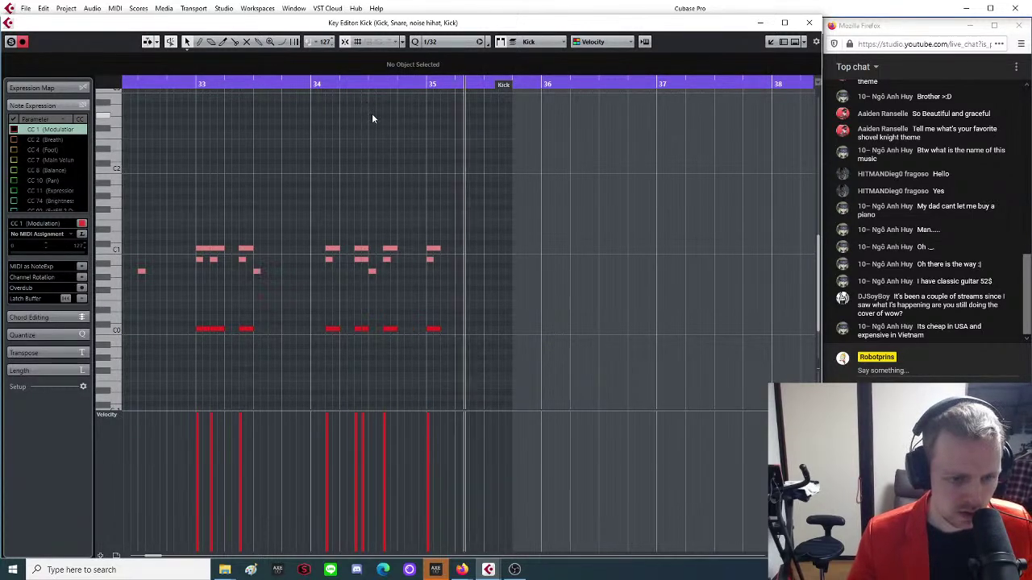
# Close the drum editor and look over the pluck, noise and effect tracks around bar 35.
pyautogui.click(810, 21)
pyautogui.scroll(-5, 484, 315)
pyautogui.scroll(3, 457, 297)
pyautogui.scroll(-3, 448, 387)
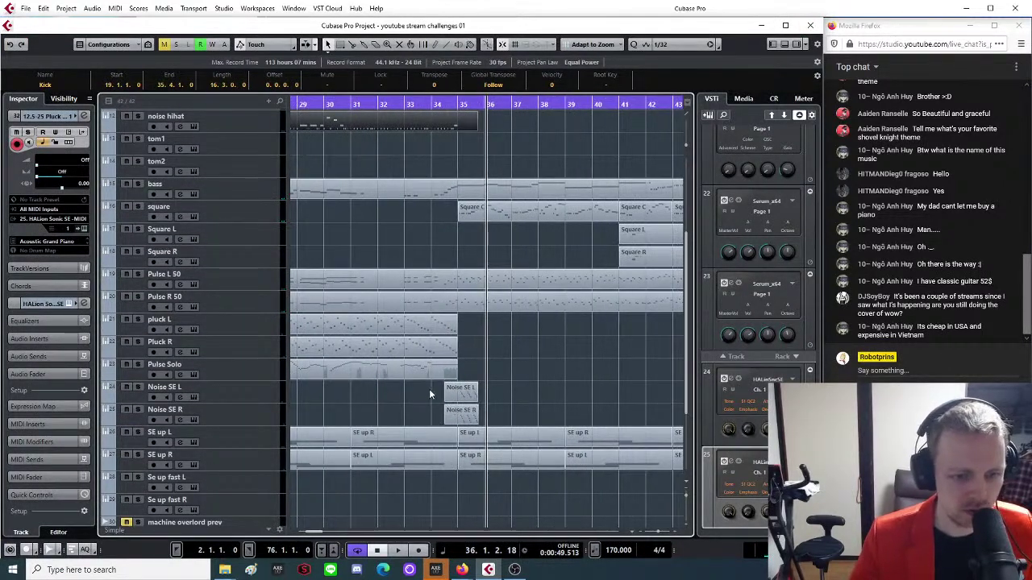
pyautogui.scroll(-3, 428, 391)
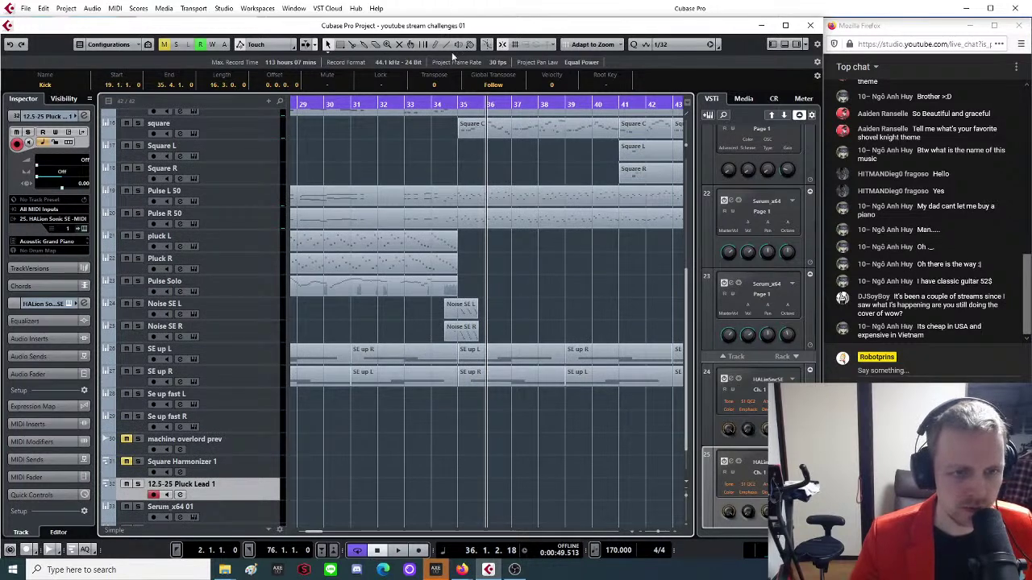
# Play back the arrangement from bar 31 and examine the bar 35 transition and the section up to bar 48.
pyautogui.click(436, 105)
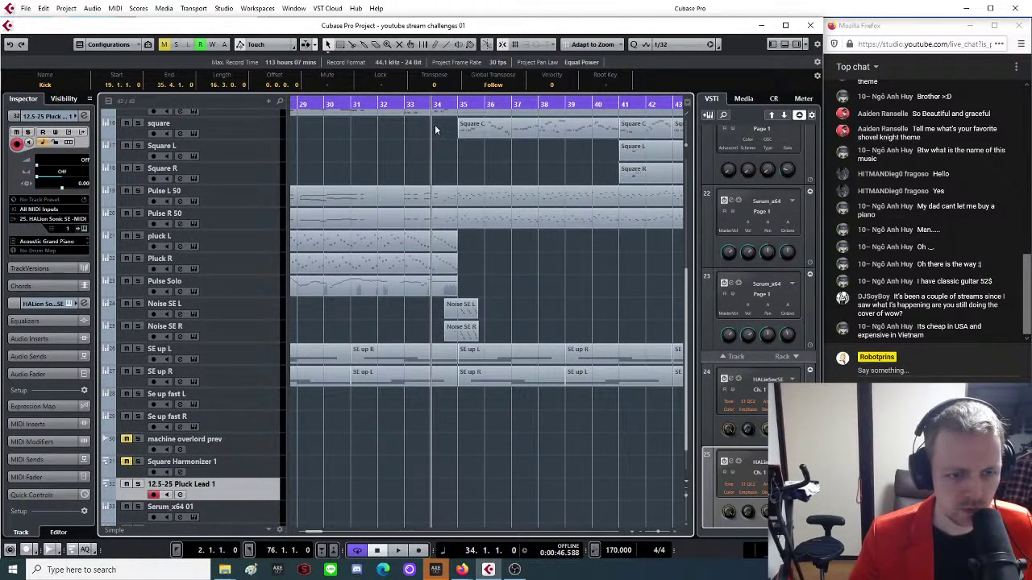
pyautogui.click(355, 104)
pyautogui.press('space')
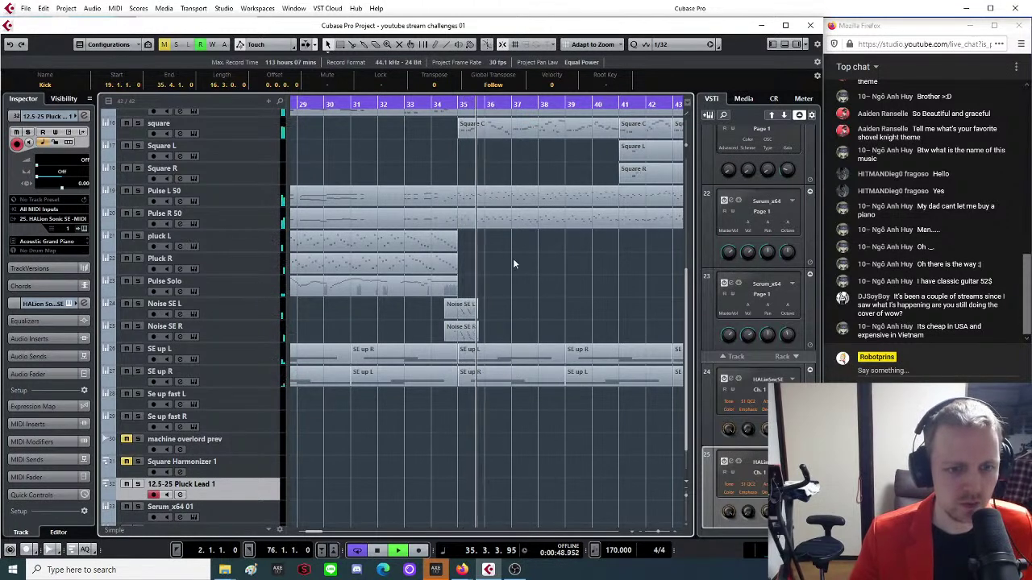
pyautogui.scroll(5, 574, 291)
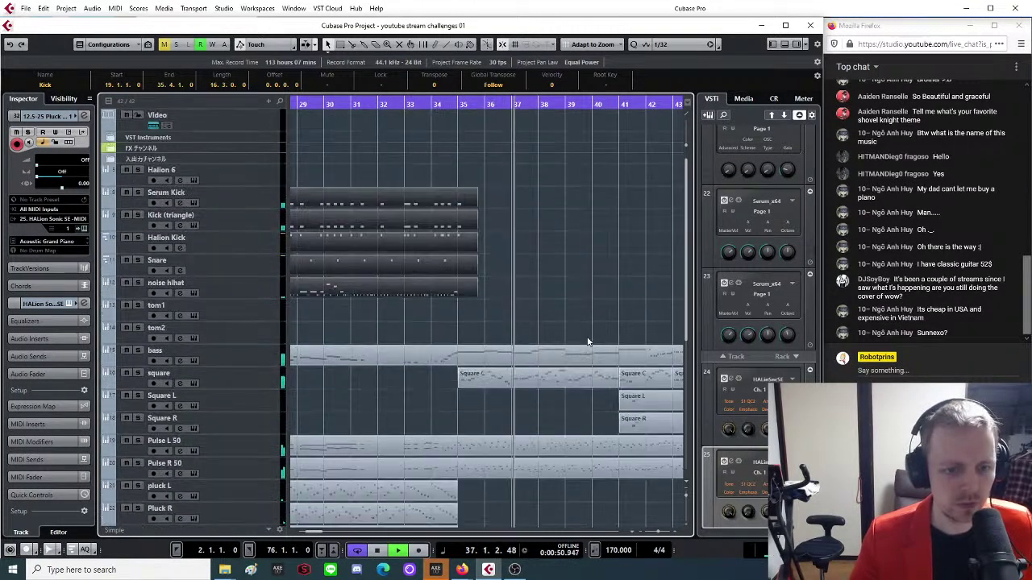
pyautogui.scroll(-2, 581, 339)
pyautogui.scroll(-1, 548, 337)
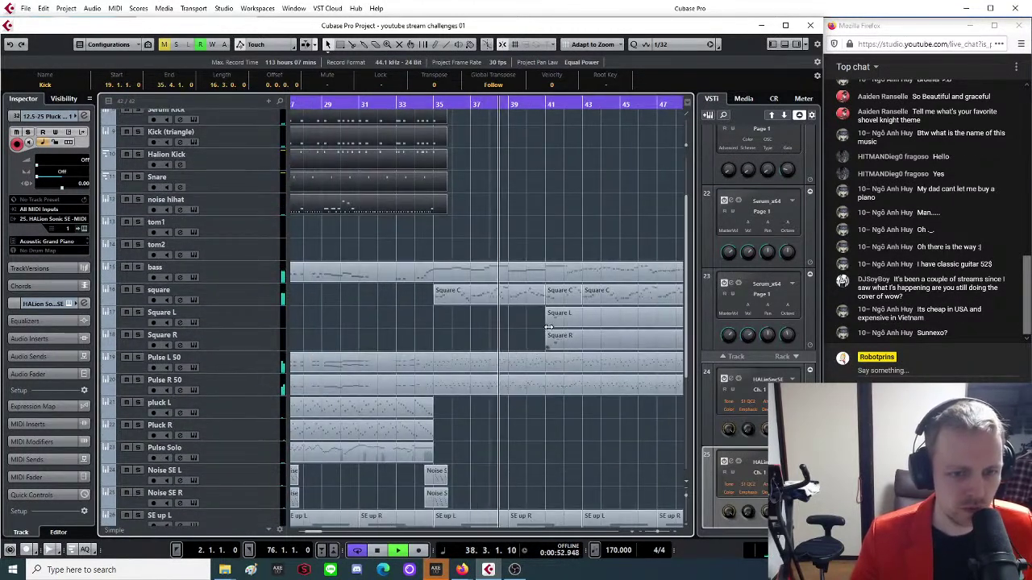
pyautogui.scroll(2, 555, 323)
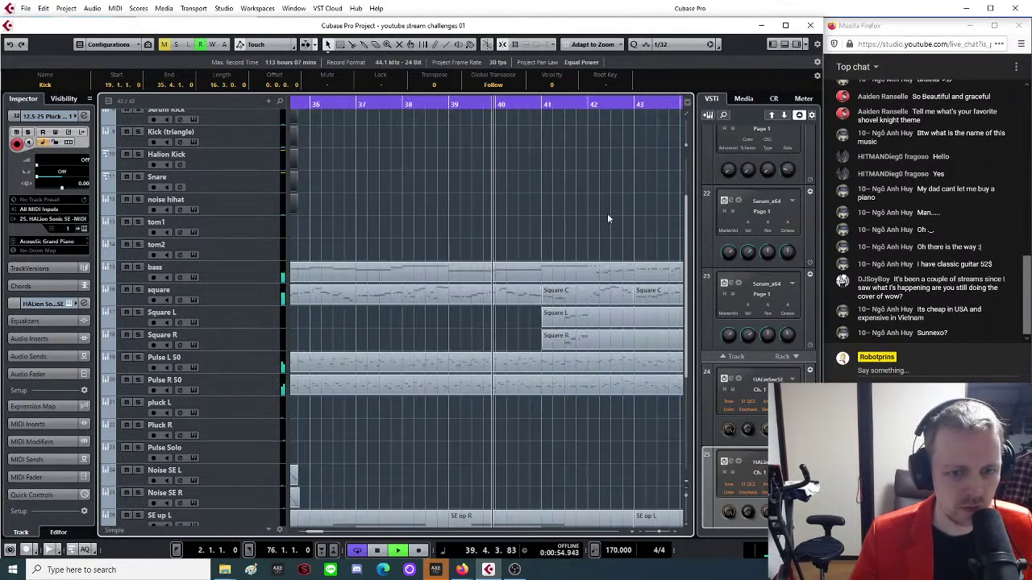
pyautogui.scroll(-1, 628, 234)
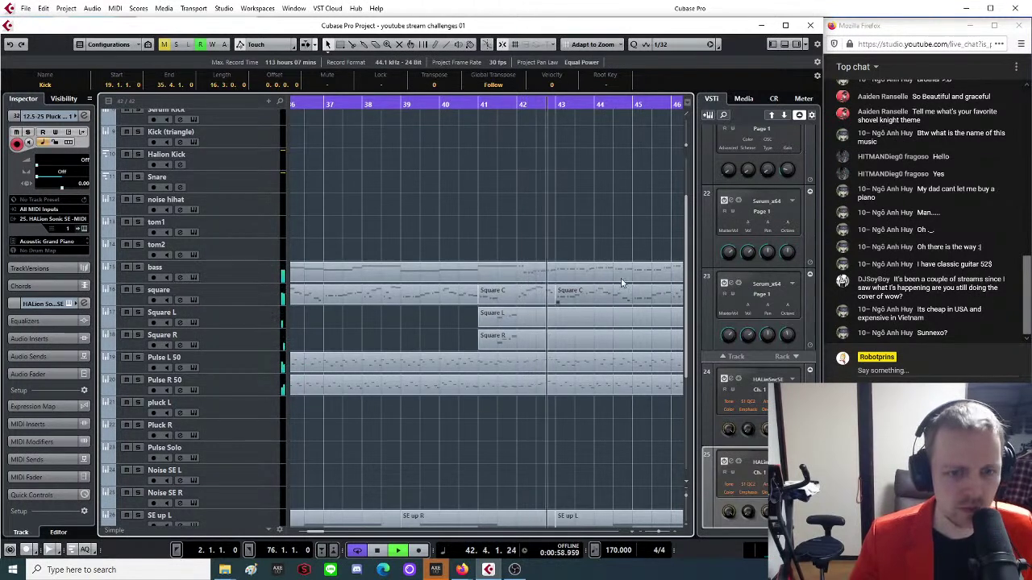
pyautogui.scroll(-3, 622, 304)
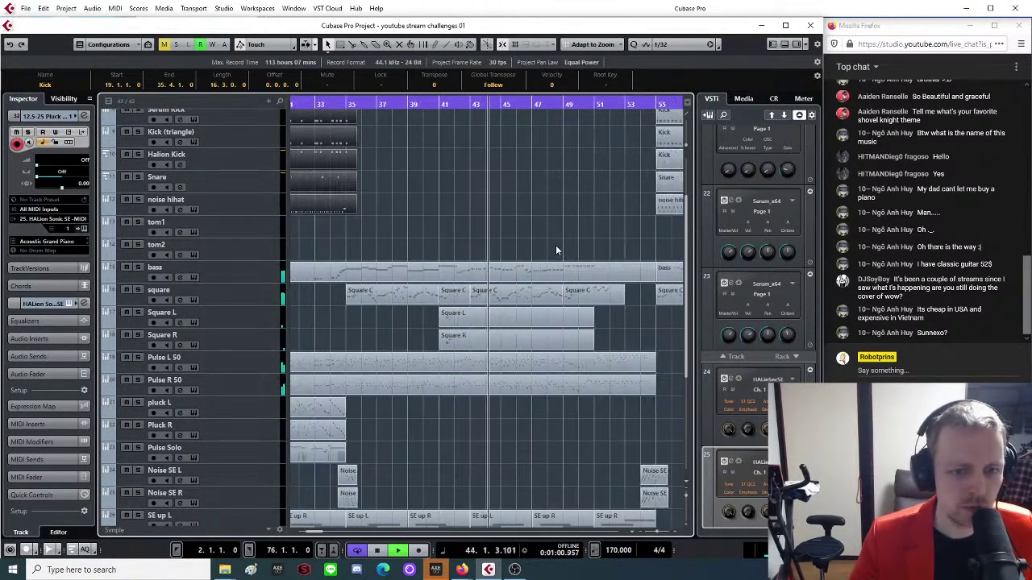
pyautogui.click(541, 223)
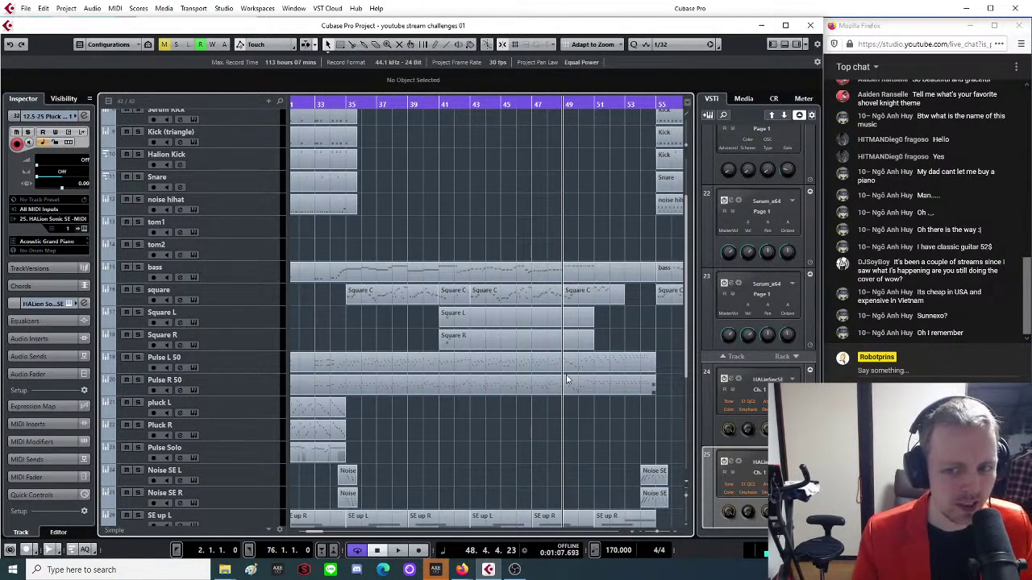
# Solo the machine overlord prev track and return the playhead to the start of the range at bar 2.
pyautogui.scroll(-1, 536, 395)
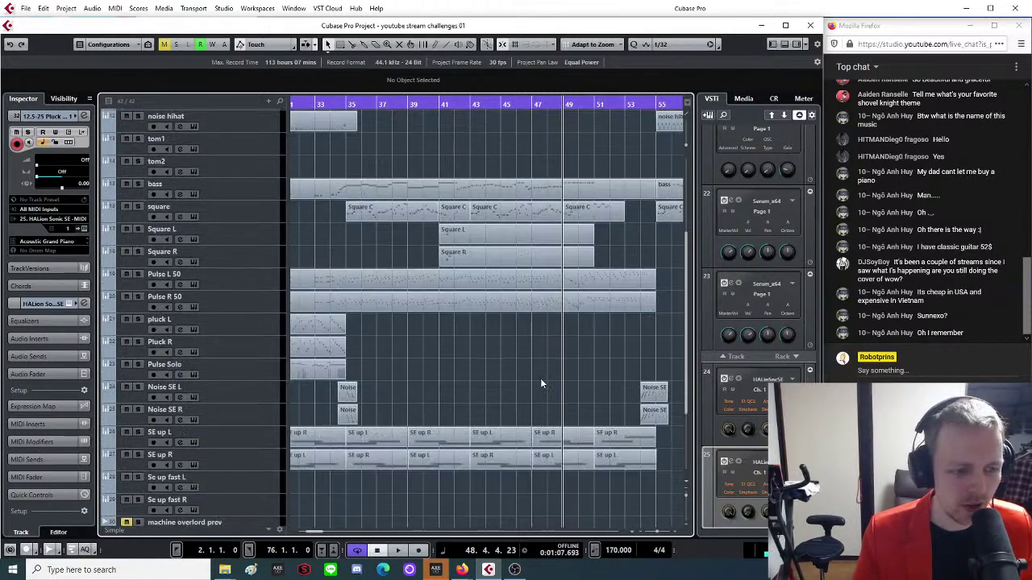
pyautogui.scroll(-4, 541, 385)
pyautogui.scroll(4, 540, 385)
pyautogui.scroll(-4, 541, 385)
pyautogui.scroll(-3, 540, 385)
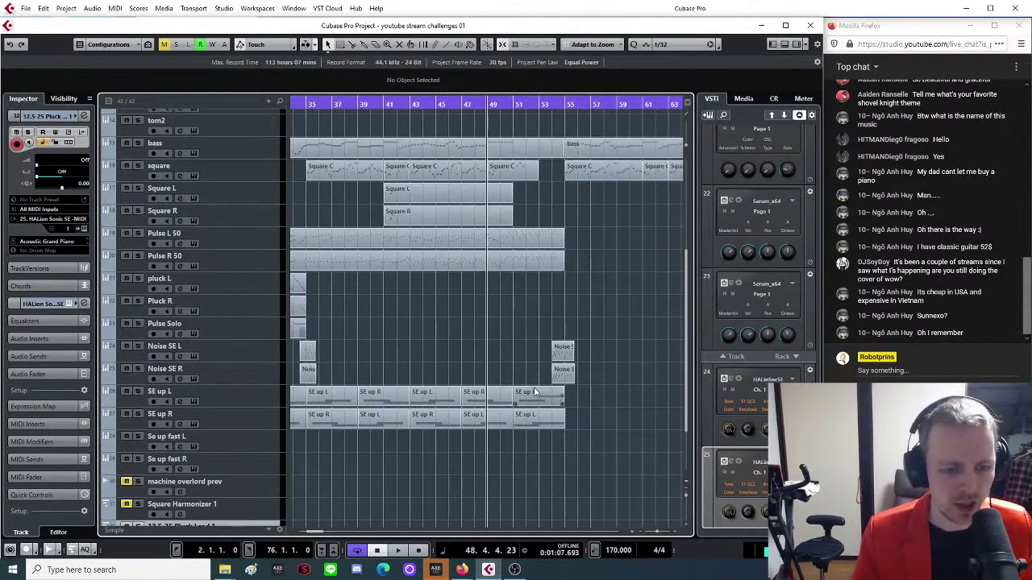
pyautogui.scroll(-2, 345, 471)
pyautogui.scroll(-3, 345, 470)
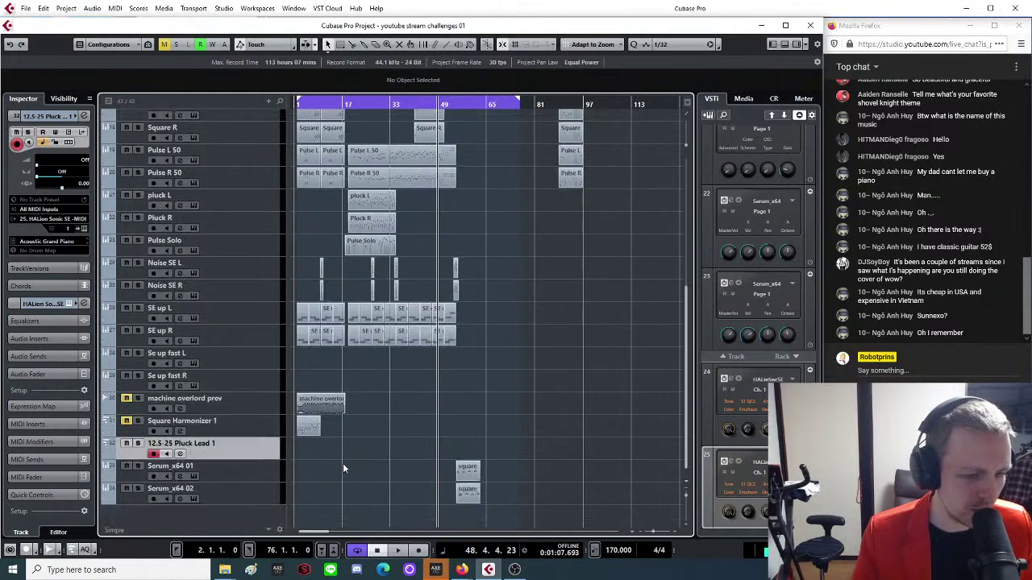
pyautogui.click(138, 398)
pyautogui.moveTo(318, 103); pyautogui.dragTo(316, 235)
pyautogui.press('KP_1')
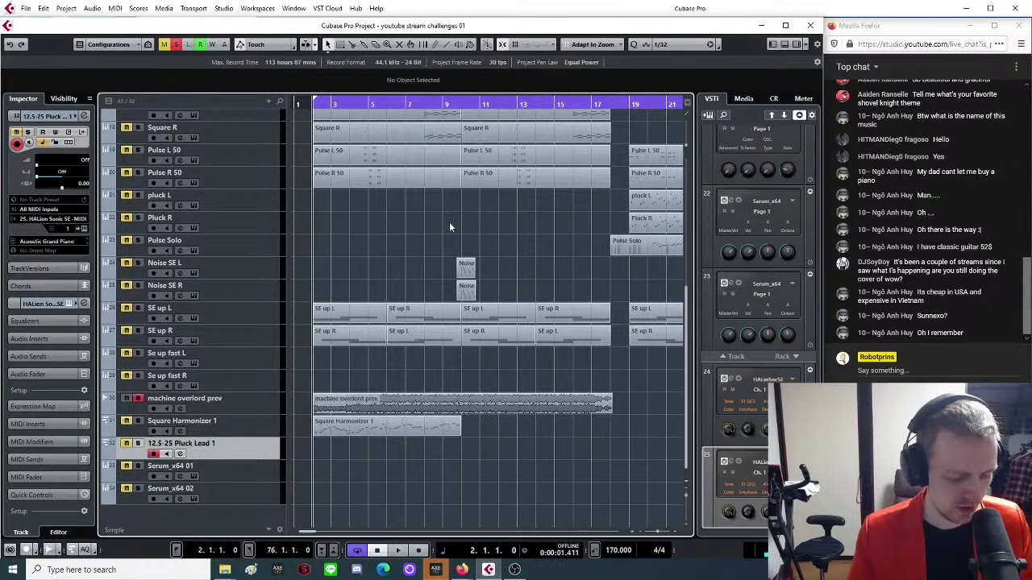
# Listen to the soloed machine overlord prev audio through its end, and unsolo the track.
pyautogui.press('space')
pyautogui.press('g')
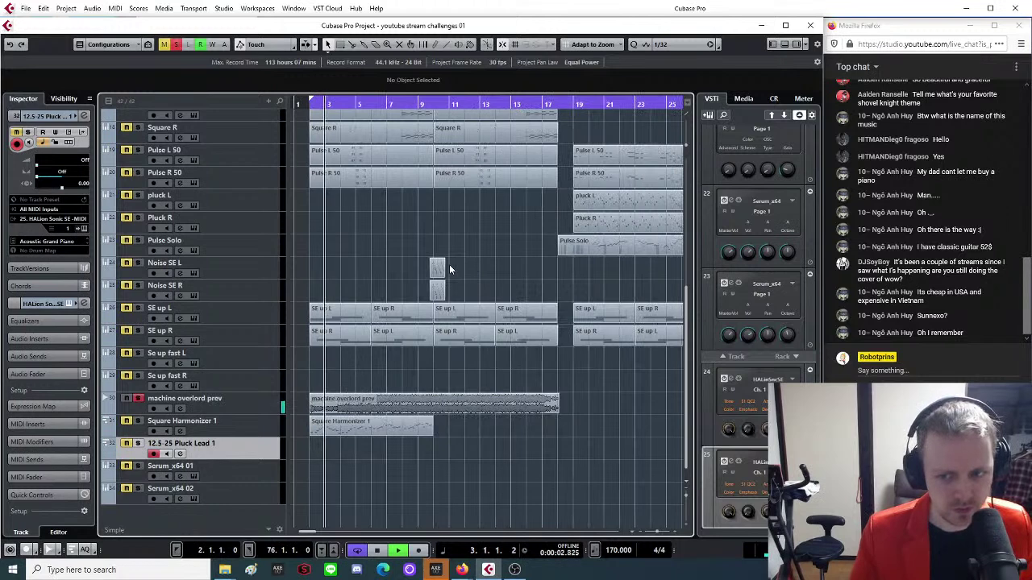
pyautogui.press('g')
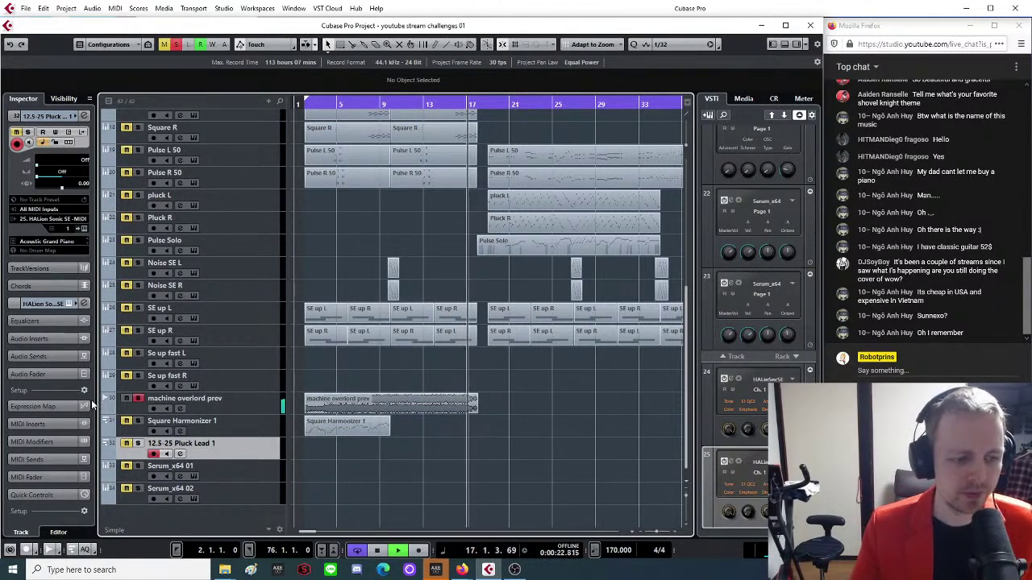
pyautogui.click(138, 399)
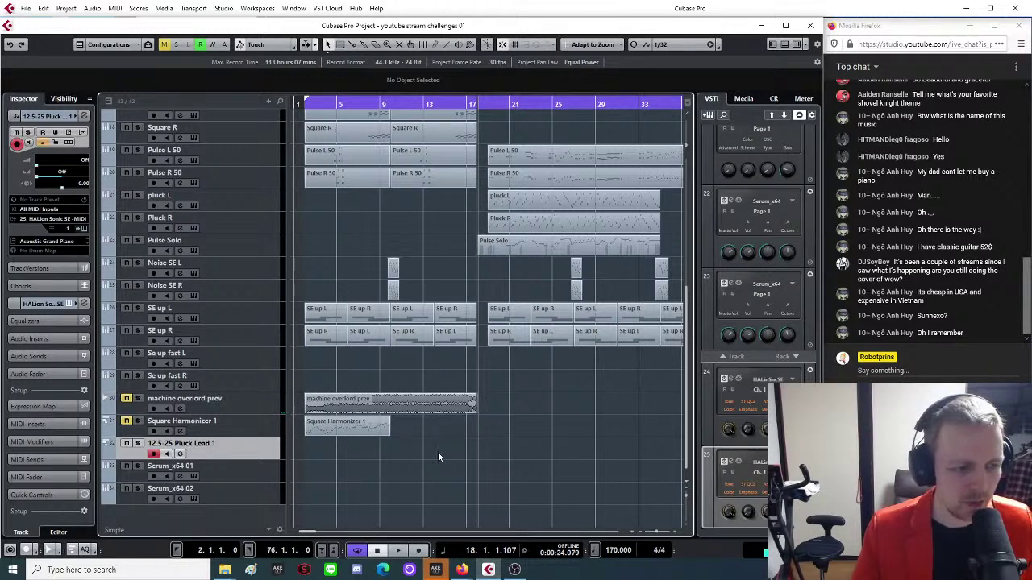
# Play the full arrangement from bar 2 and examine how the drums, bass and square parts lead through bar 35.
pyautogui.scroll(-2, 413, 417)
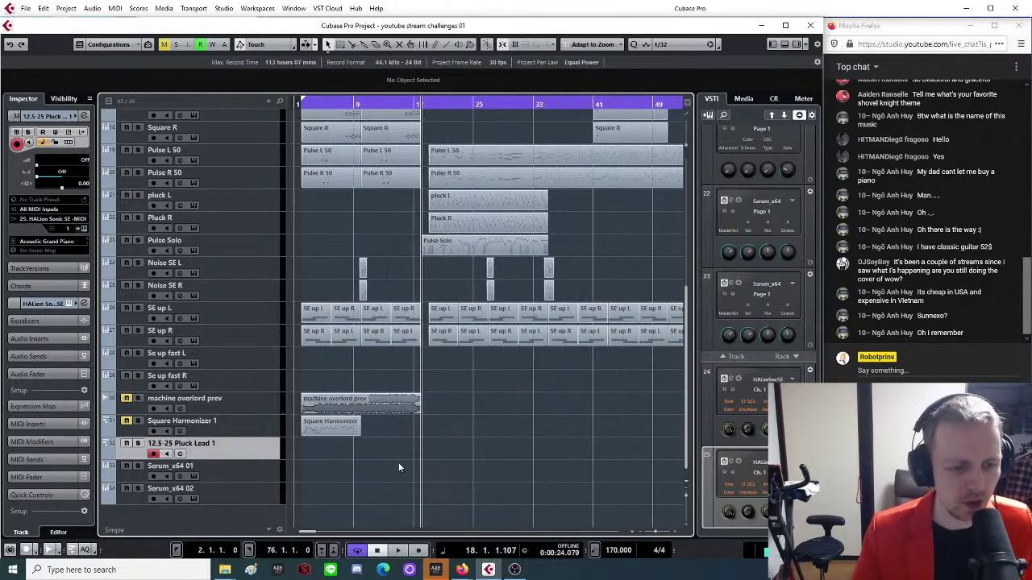
pyautogui.scroll(3, 440, 486)
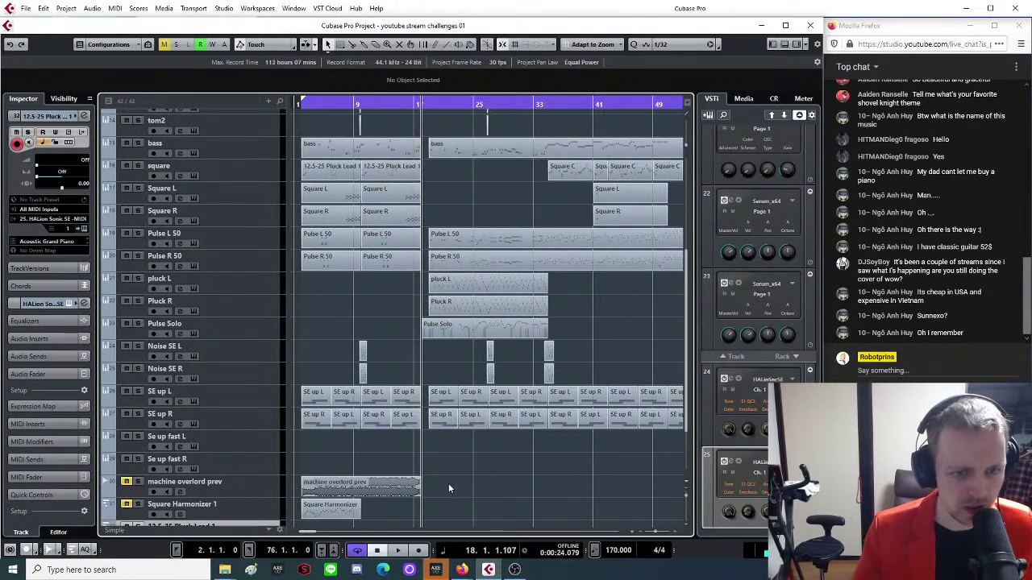
pyautogui.scroll(-5, 472, 425)
pyautogui.scroll(4, 495, 426)
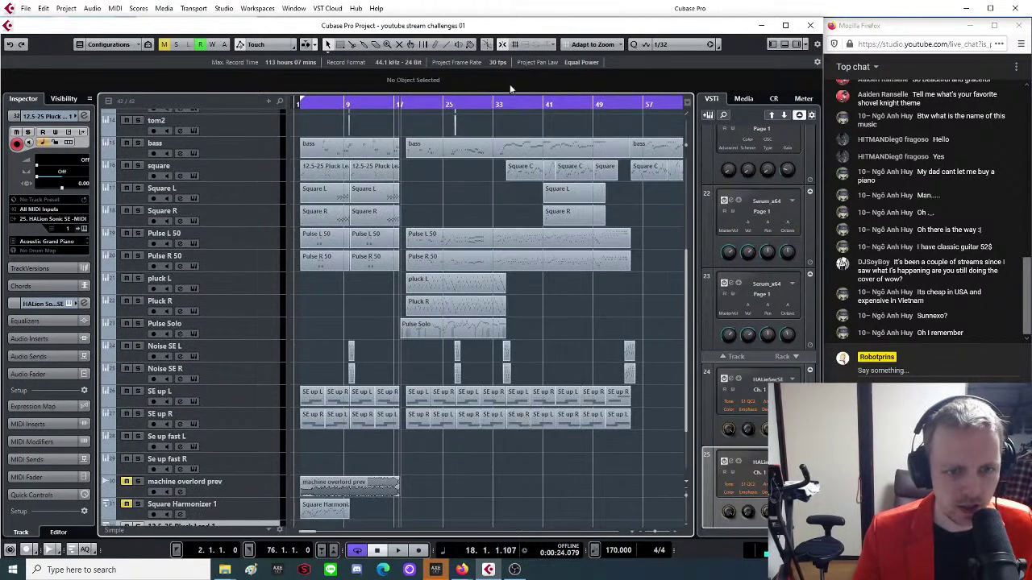
pyautogui.scroll(3, 479, 214)
pyautogui.scroll(-4, 477, 223)
pyautogui.scroll(4, 475, 228)
pyautogui.press('space')
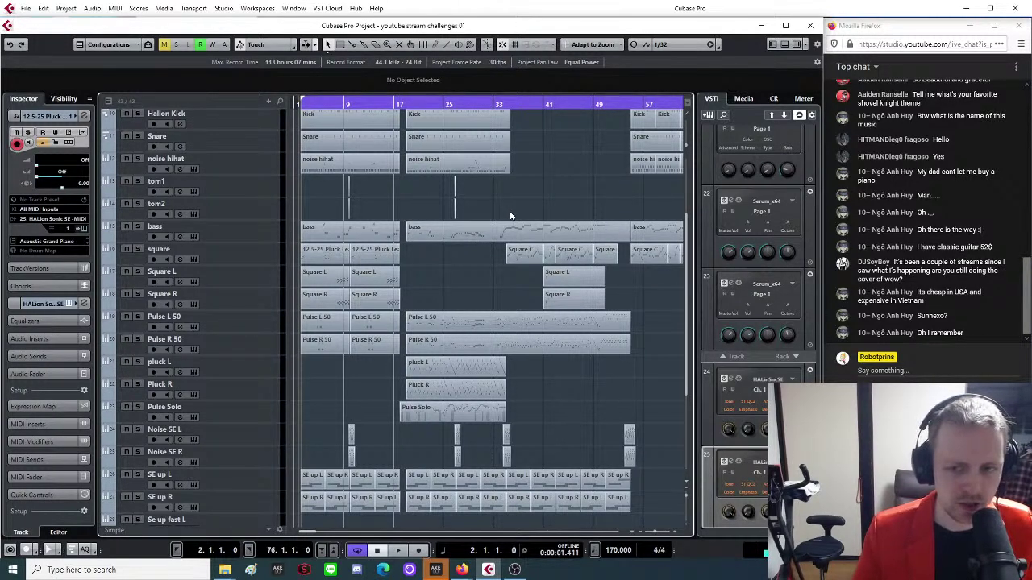
pyautogui.press('space')
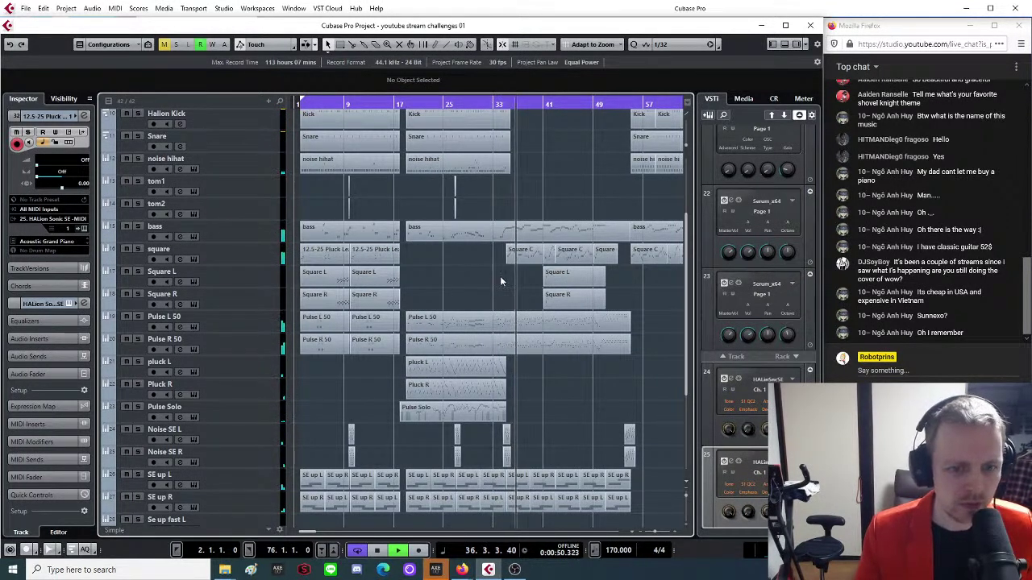
pyautogui.scroll(3, 487, 274)
pyautogui.scroll(4, 522, 270)
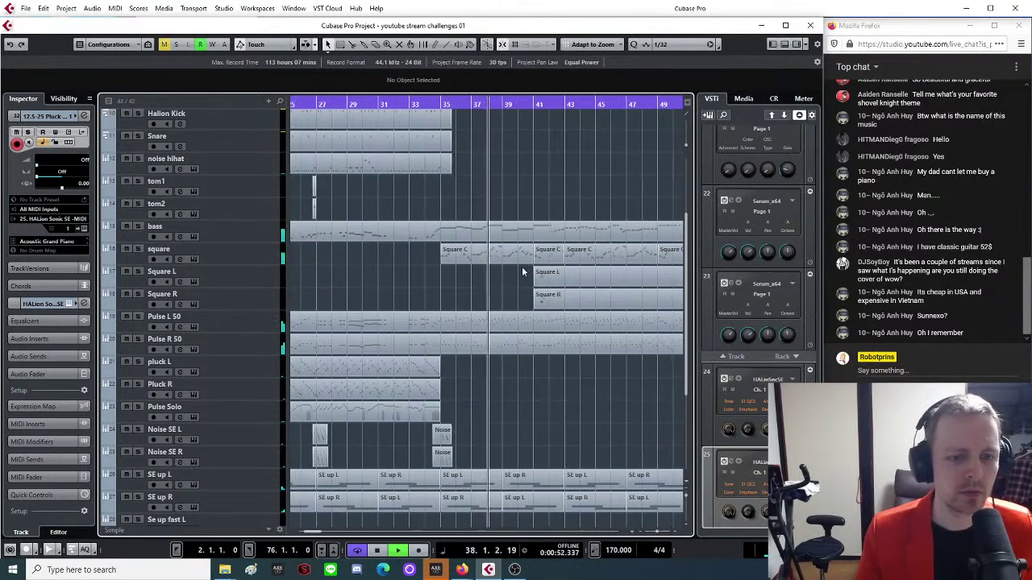
# Continue listening through bars 42 to 56, examining the square and pulse parts and the drum re-entry at bar 55.
pyautogui.scroll(-3, 526, 264)
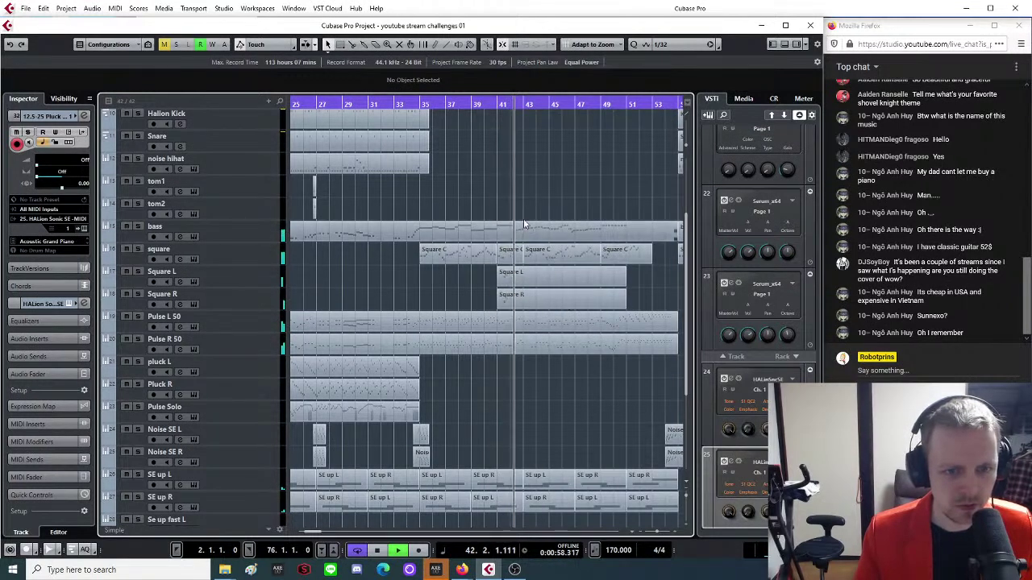
pyautogui.hscroll(2, 530, 262)
pyautogui.scroll(-1, 531, 262)
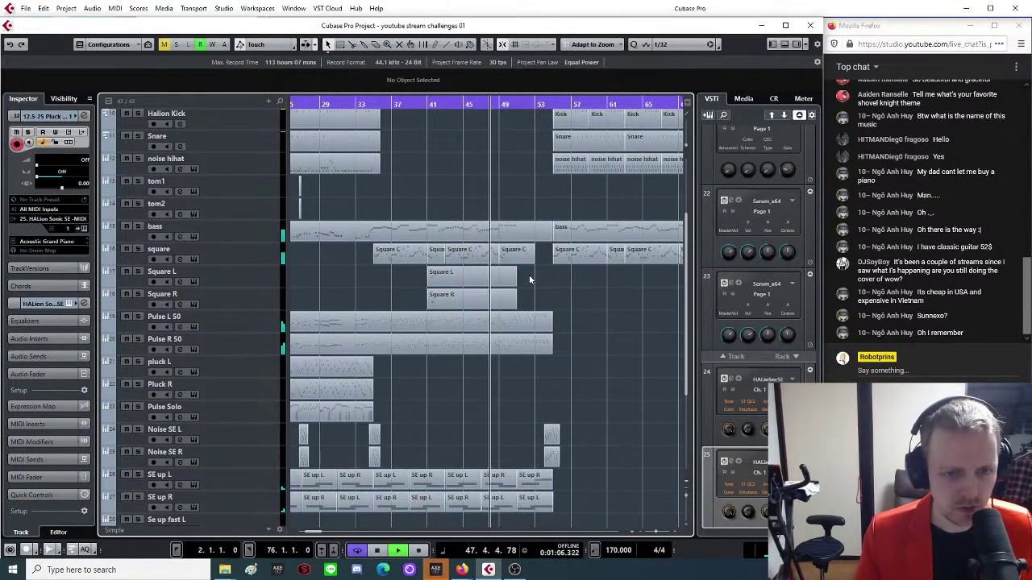
pyautogui.scroll(2, 530, 280)
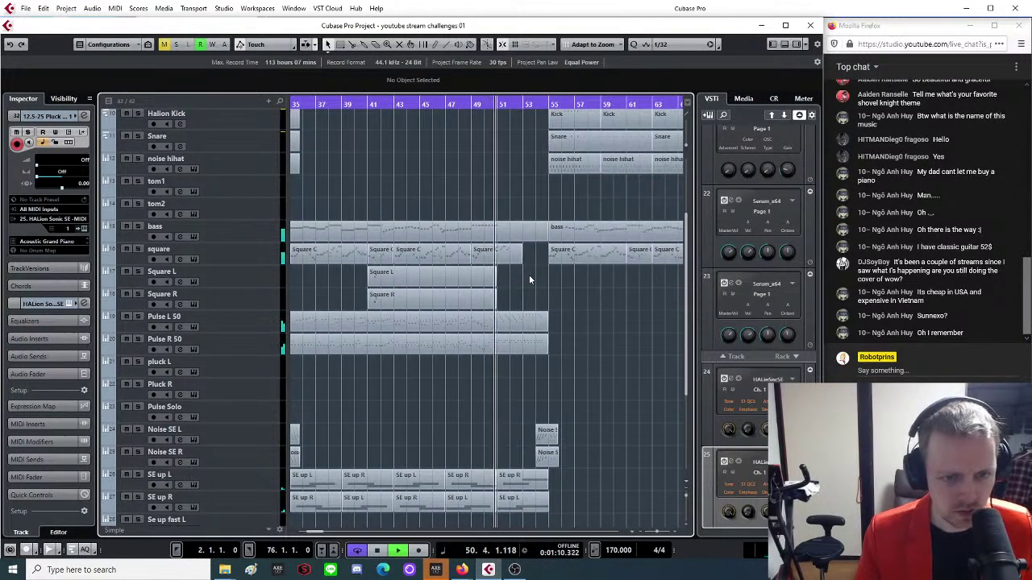
pyautogui.scroll(3, 529, 275)
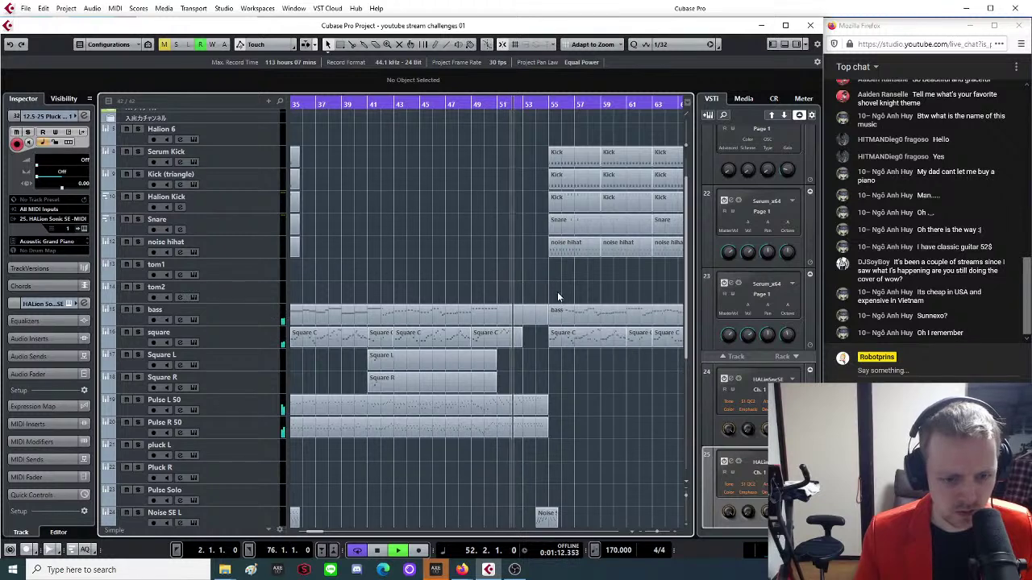
pyautogui.scroll(-3, 611, 403)
pyautogui.press('h')
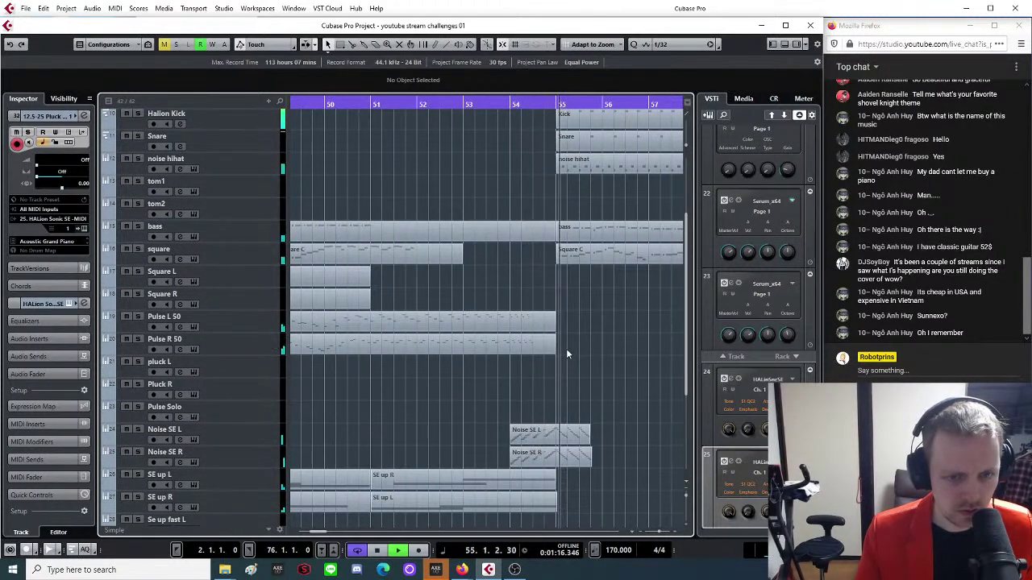
pyautogui.press('g')
pyautogui.press('g')
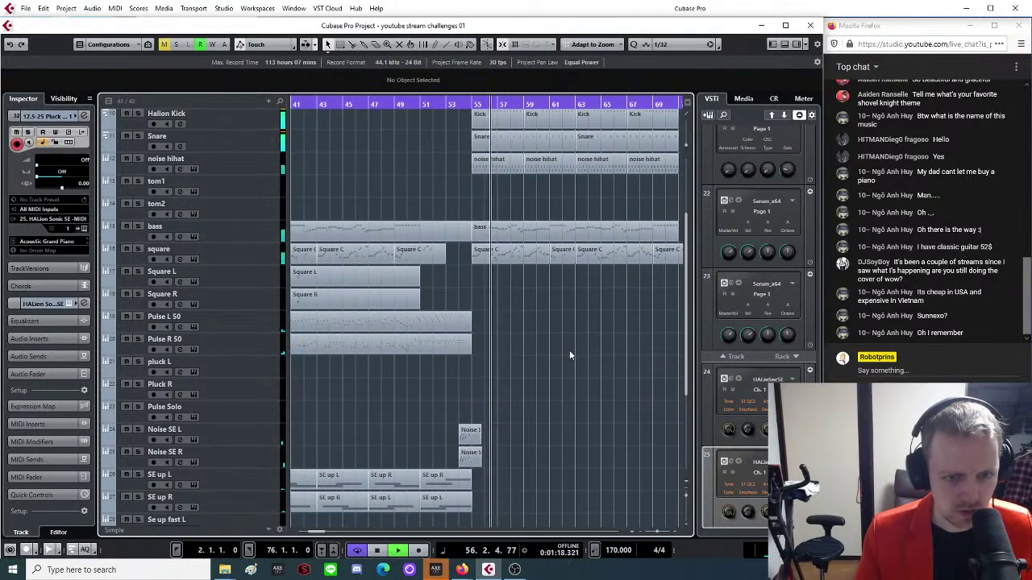
# Listen to the drum, bass and square section from bar 57 to its end at bar 72, and stop playback.
pyautogui.scroll(2, 568, 353)
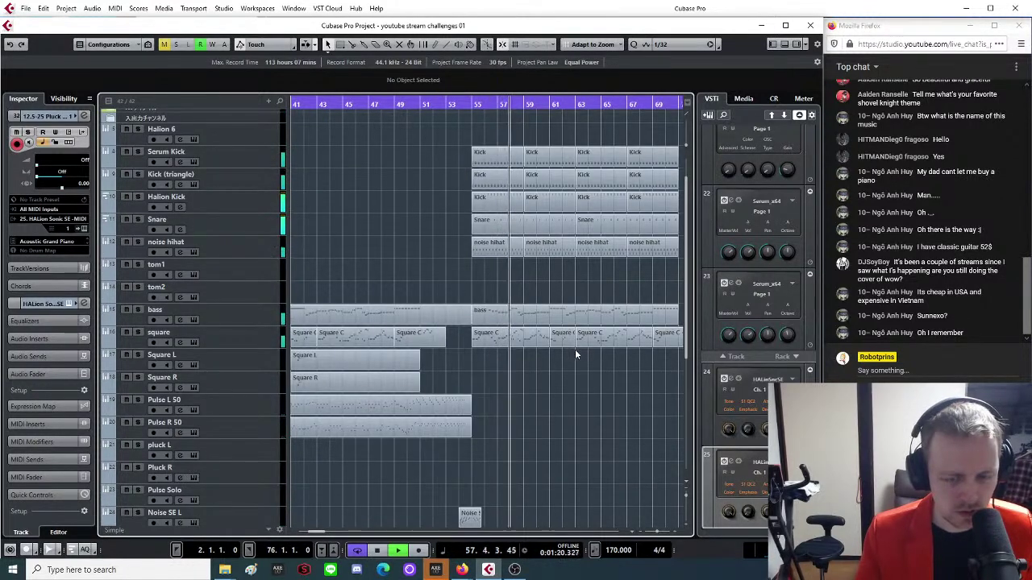
pyautogui.press('g')
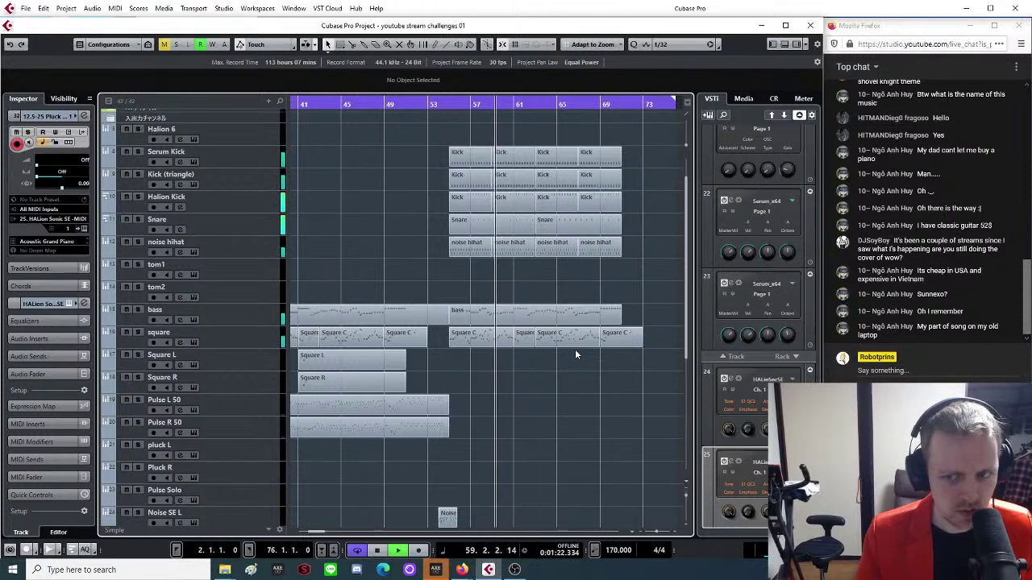
pyautogui.press('g')
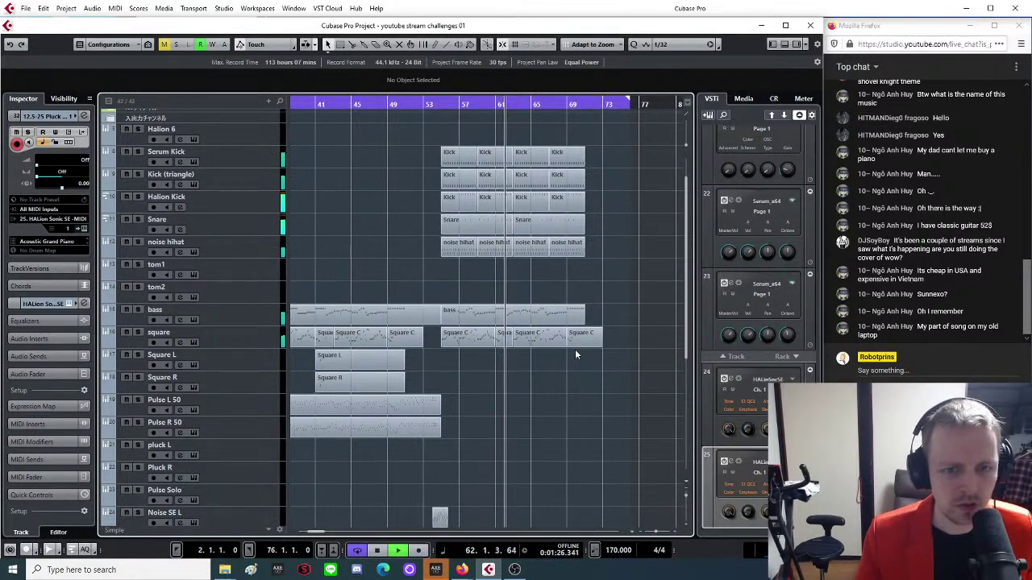
pyautogui.press('h')
pyautogui.press('h')
pyautogui.press('h')
pyautogui.press('h')
pyautogui.press('g')
pyautogui.press('g')
pyautogui.press('g')
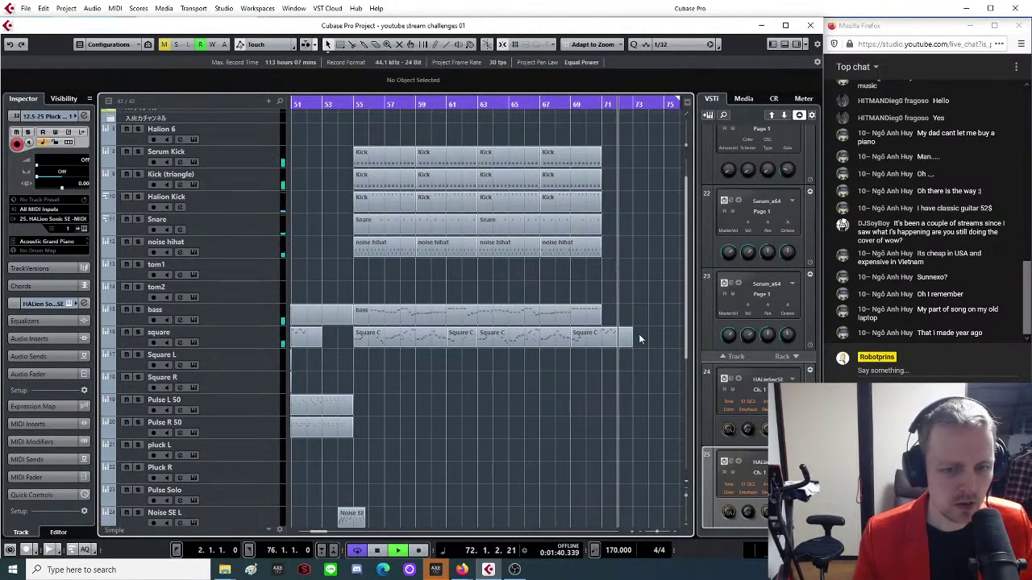
pyautogui.press('g')
pyautogui.press('g')
pyautogui.press('g')
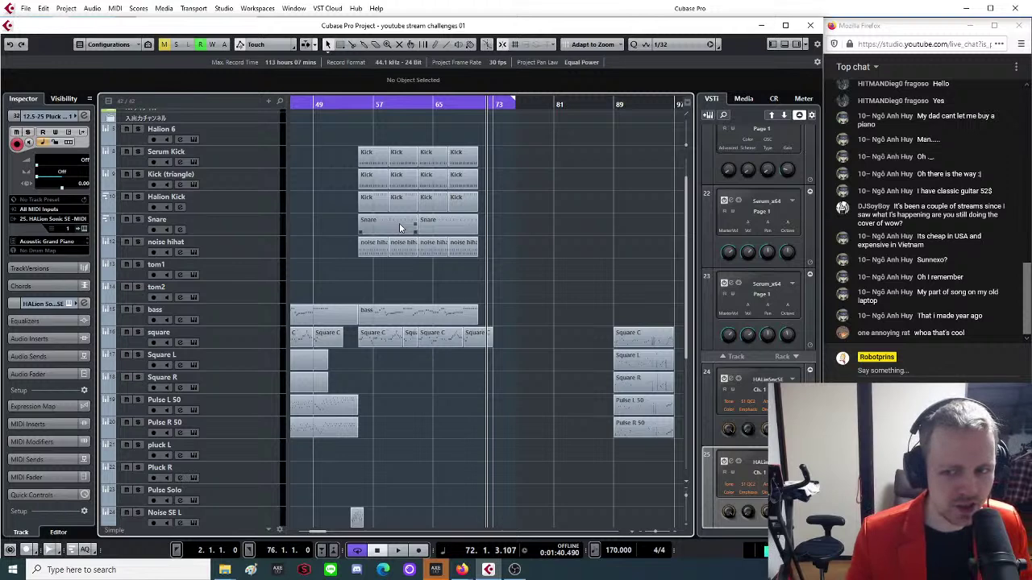
# Return the playhead to bar 35 and look over the tracks on both sides of the transition.
pyautogui.press('g')
pyautogui.press('g')
pyautogui.press('g')
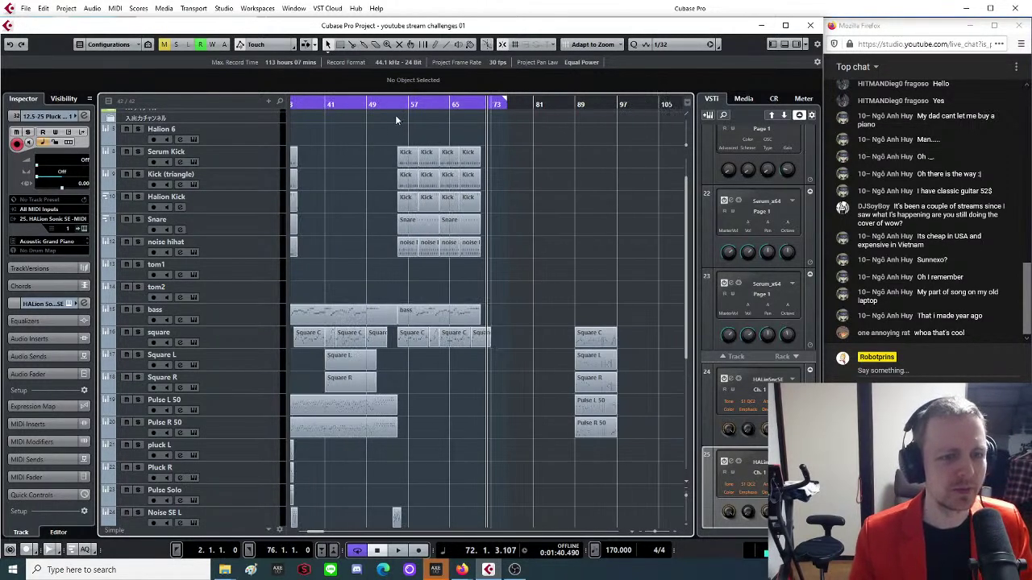
pyautogui.moveTo(375, 108); pyautogui.dragTo(540, 265)
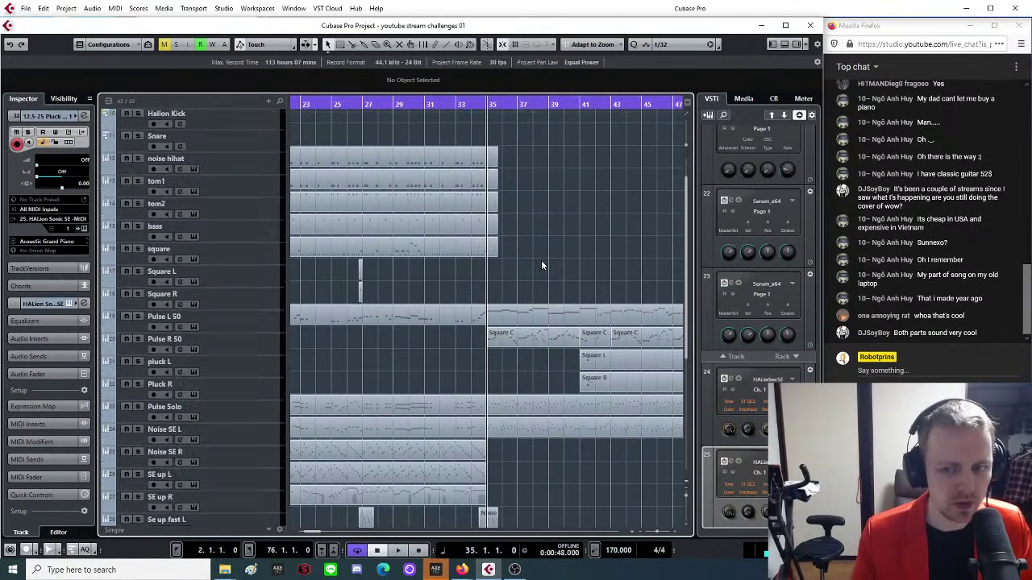
pyautogui.scroll(-3, 541, 265)
pyautogui.scroll(3, 541, 264)
pyautogui.scroll(-1, 541, 264)
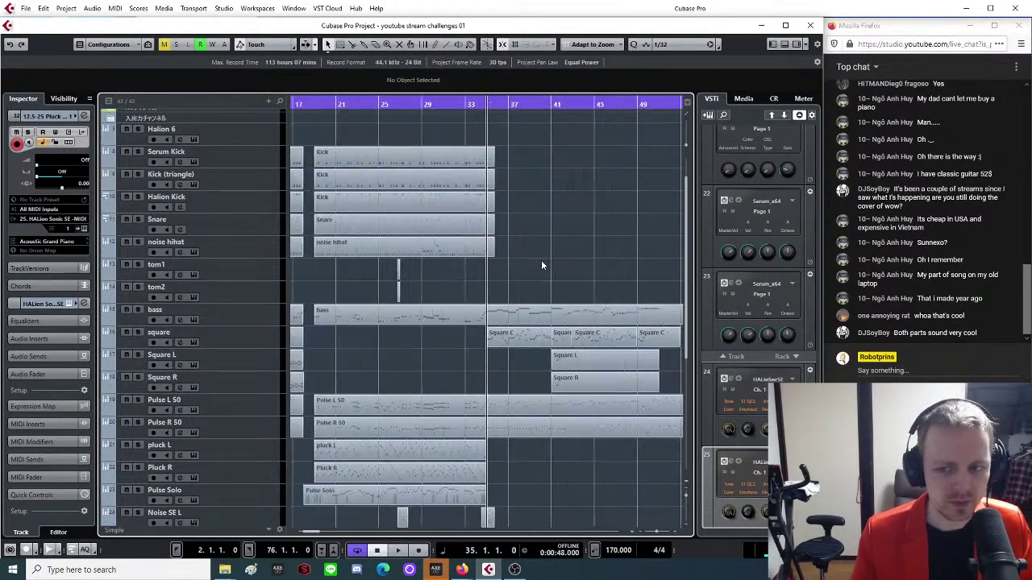
# Look over the arrangement on both sides of bar 35, comparing the drum, bass, square, pulse, pluck and noise tracks.
pyautogui.scroll(-3, 541, 264)
pyautogui.scroll(-3, 541, 264)
pyautogui.scroll(-4, 541, 265)
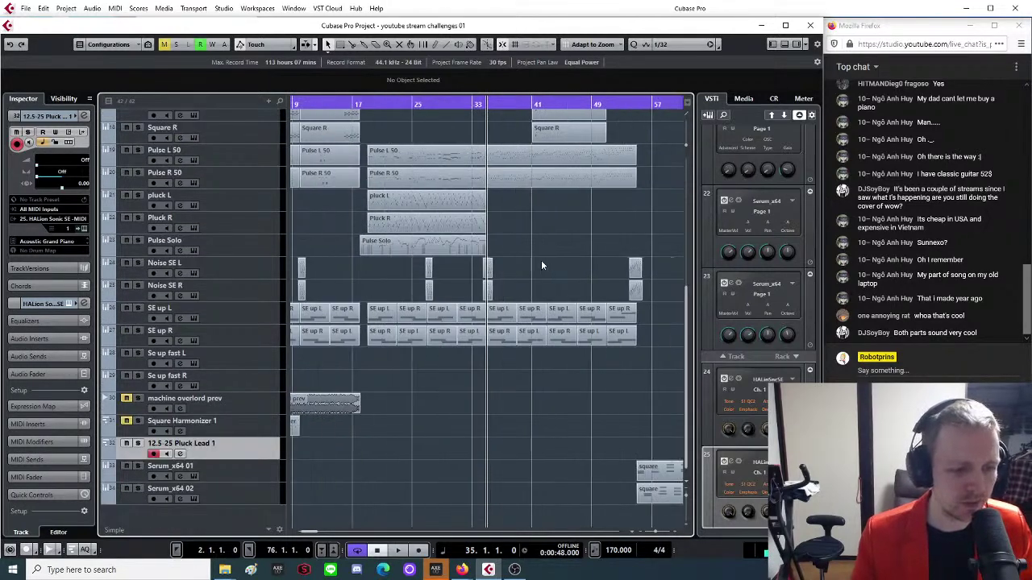
pyautogui.scroll(7, 548, 275)
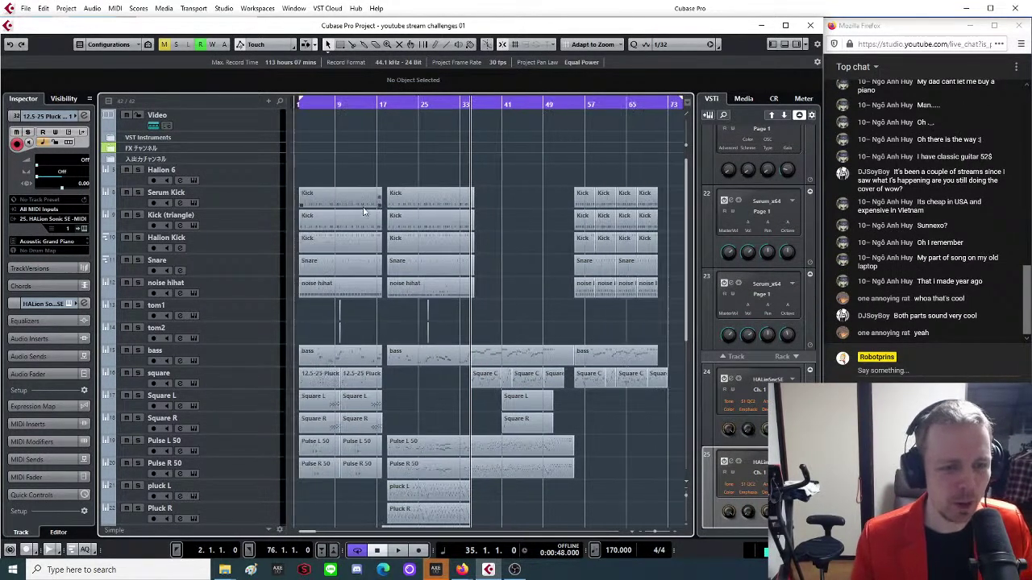
pyautogui.scroll(-2, 442, 361)
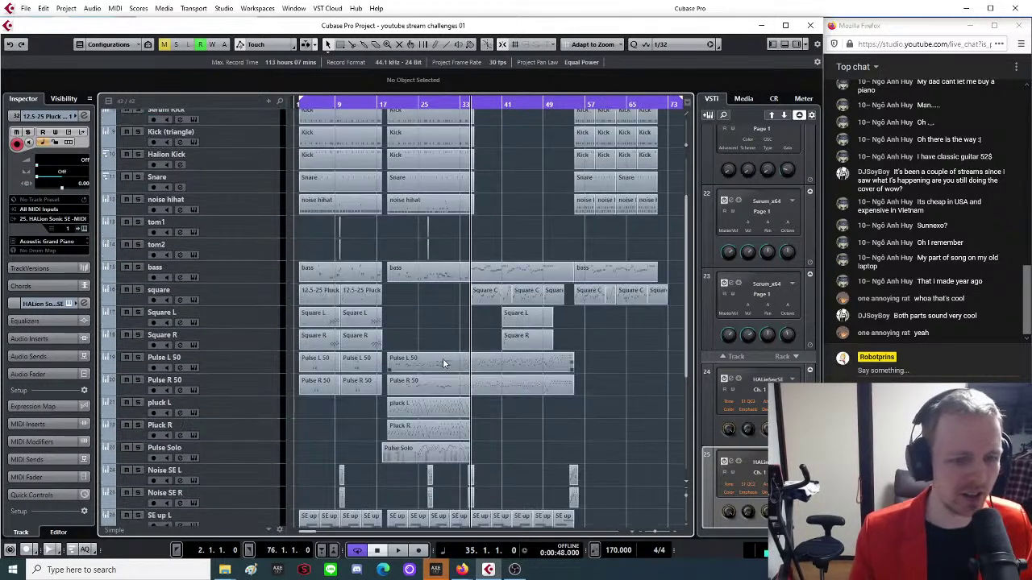
pyautogui.scroll(4, 474, 373)
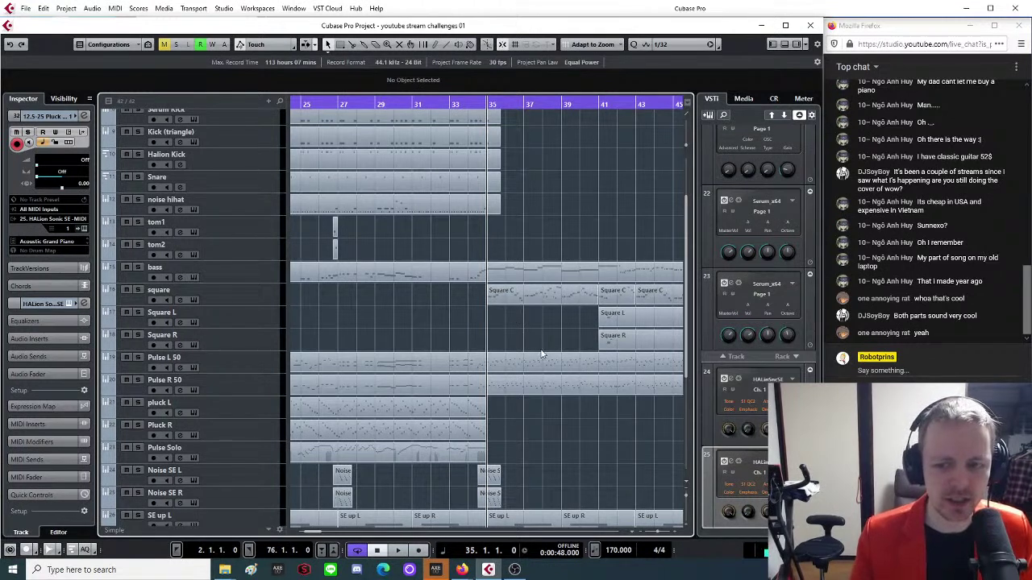
pyautogui.scroll(-2, 510, 293)
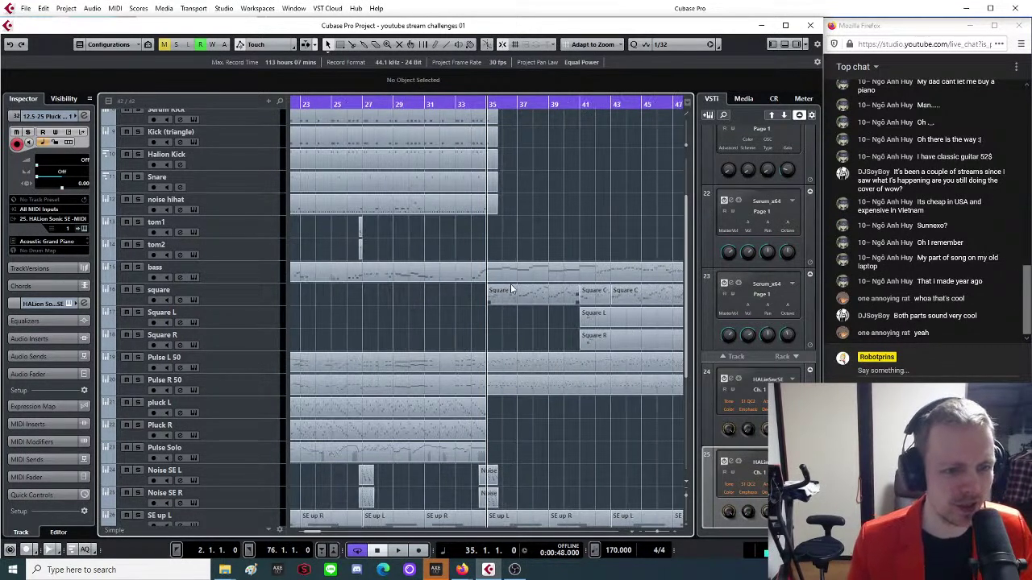
pyautogui.scroll(3, 503, 322)
pyautogui.scroll(-3, 500, 348)
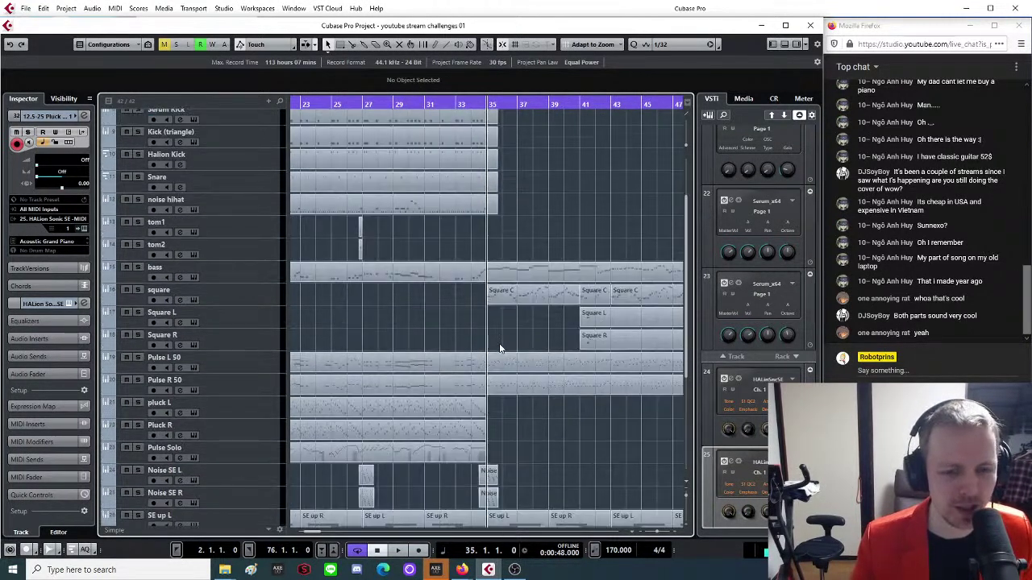
pyautogui.scroll(-4, 503, 341)
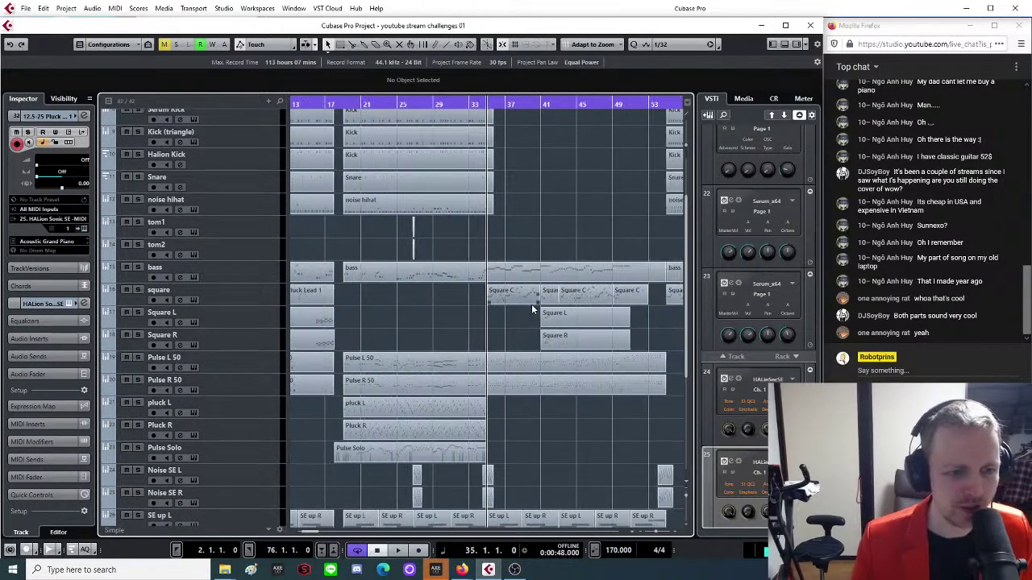
pyautogui.scroll(-4, 521, 328)
pyautogui.scroll(4, 513, 325)
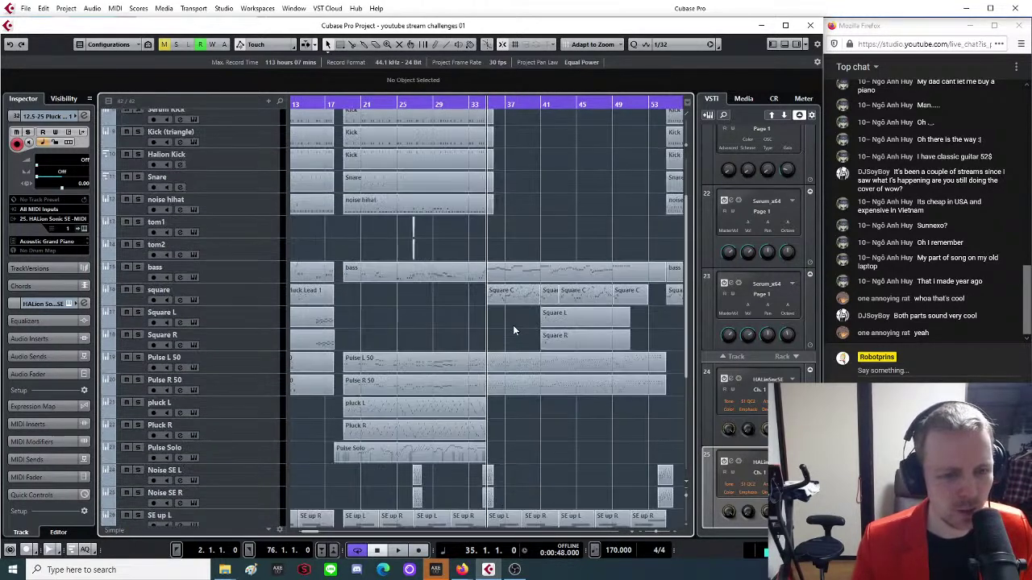
# Examine the parts around bar 35 closely, from the kick tracks down to the SE up tracks, and compare them with neighbouring sections.
pyautogui.scroll(6, 532, 311)
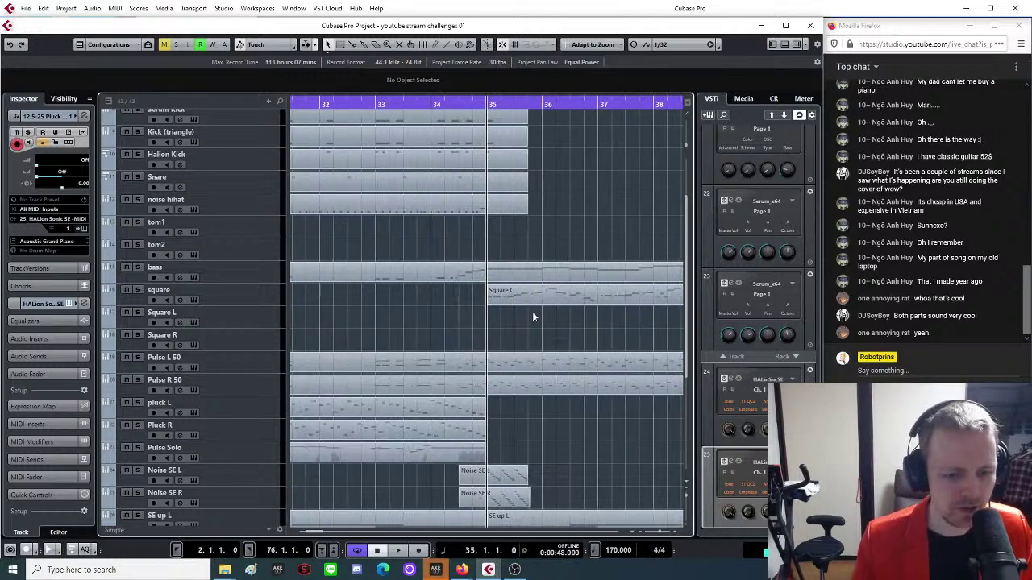
pyautogui.scroll(4, 521, 342)
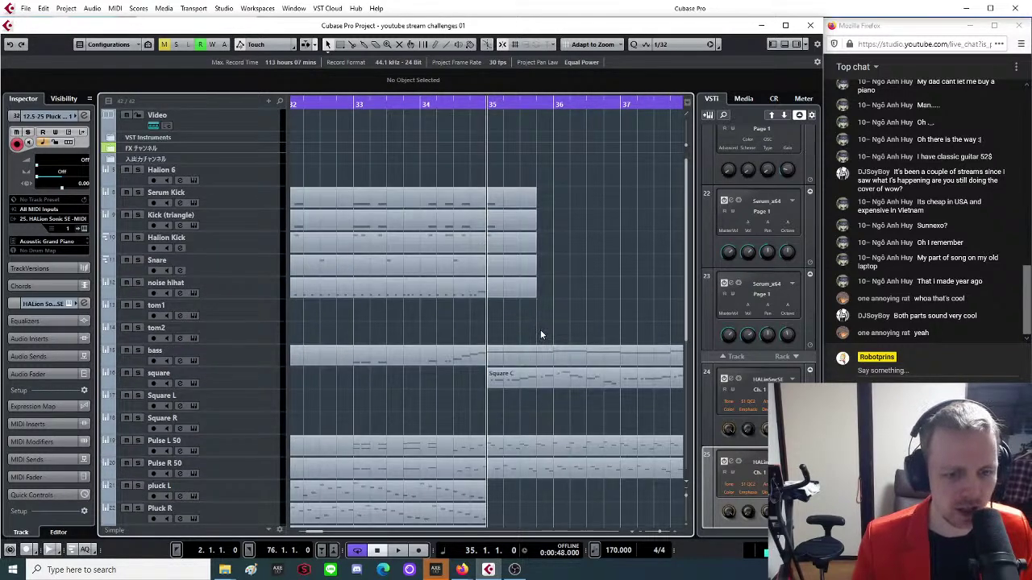
pyautogui.scroll(-1, 541, 329)
pyautogui.scroll(-4, 541, 334)
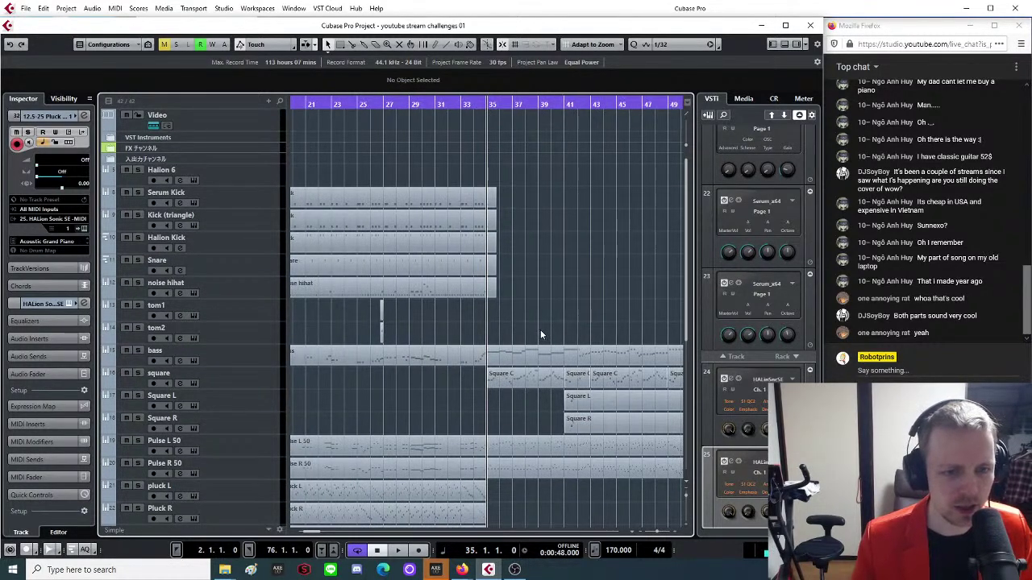
pyautogui.scroll(-3, 541, 334)
pyautogui.scroll(-6, 541, 329)
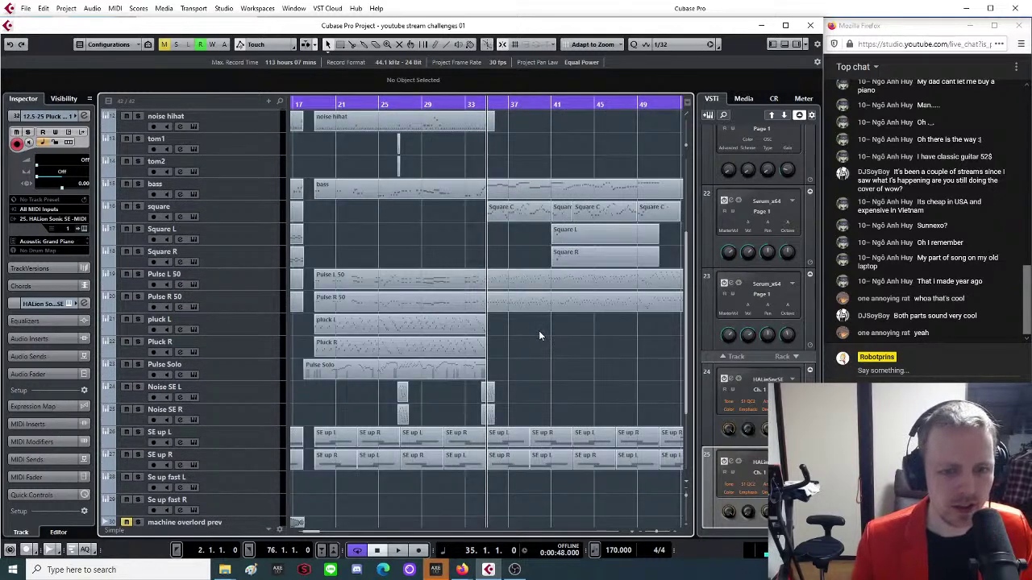
pyautogui.scroll(-1, 538, 330)
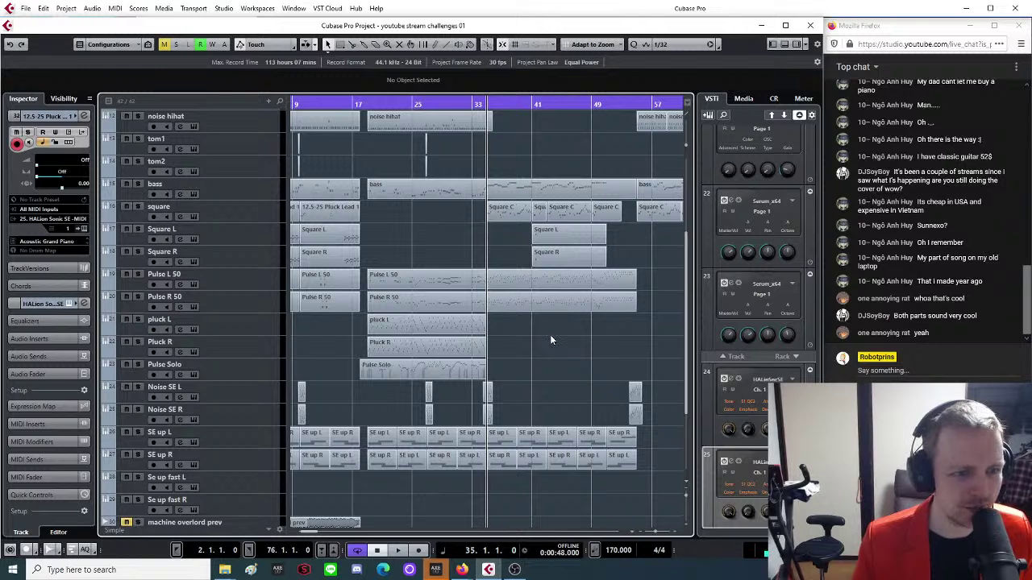
pyautogui.scroll(5, 555, 325)
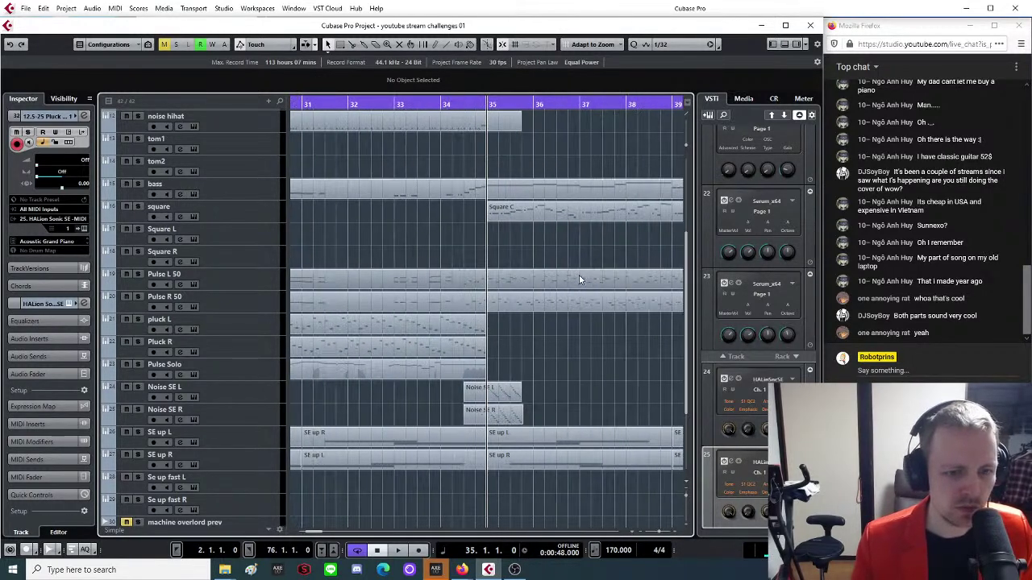
# Play the full mix from bar 34 into bar 35, stop playback, and examine which tracks end or enter at the transition.
pyautogui.click(446, 104)
pyautogui.press('space')
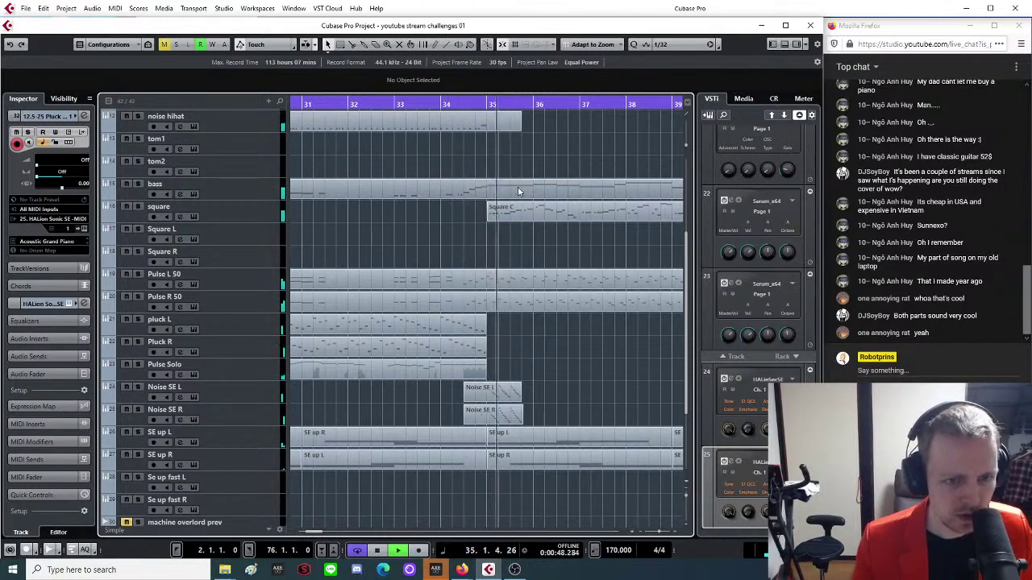
pyautogui.scroll(5, 508, 340)
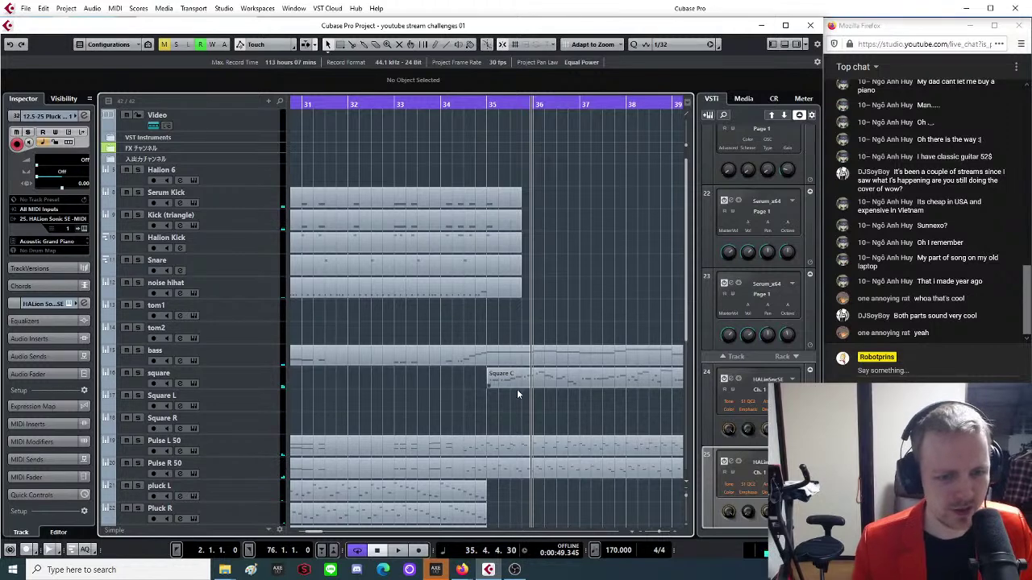
pyautogui.scroll(-5, 442, 389)
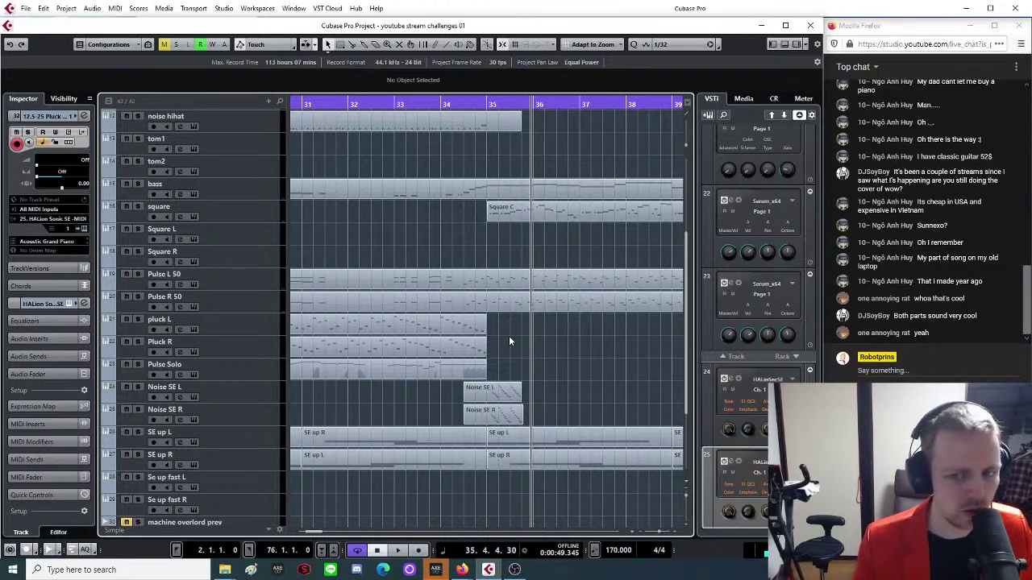
pyautogui.scroll(-2, 501, 327)
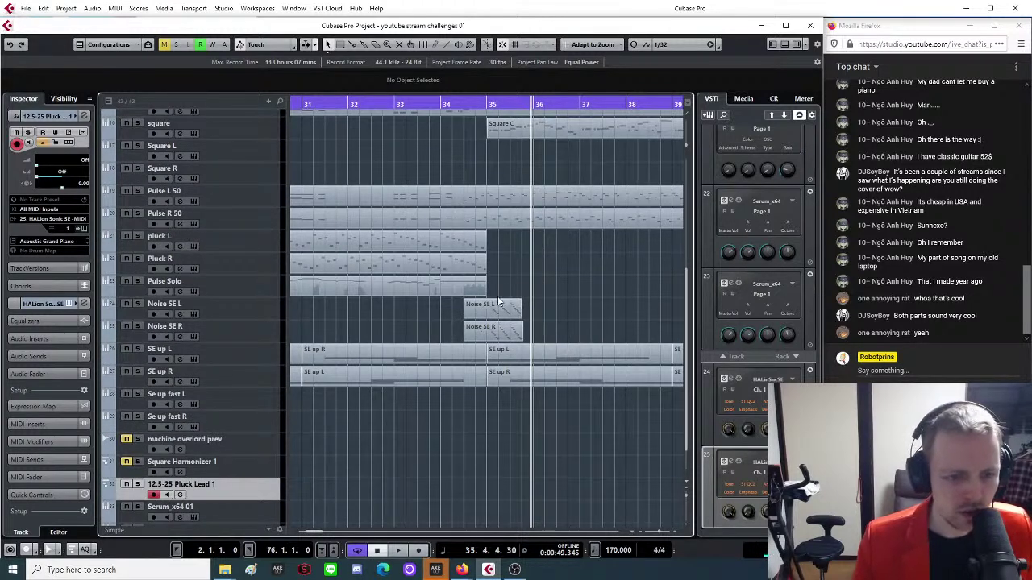
pyautogui.scroll(2, 505, 264)
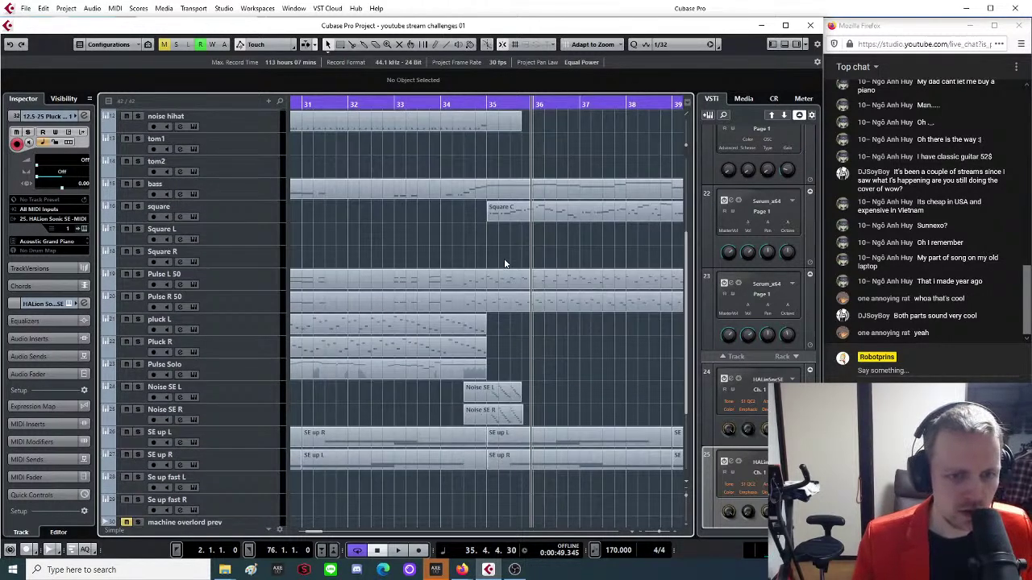
pyautogui.scroll(4, 504, 264)
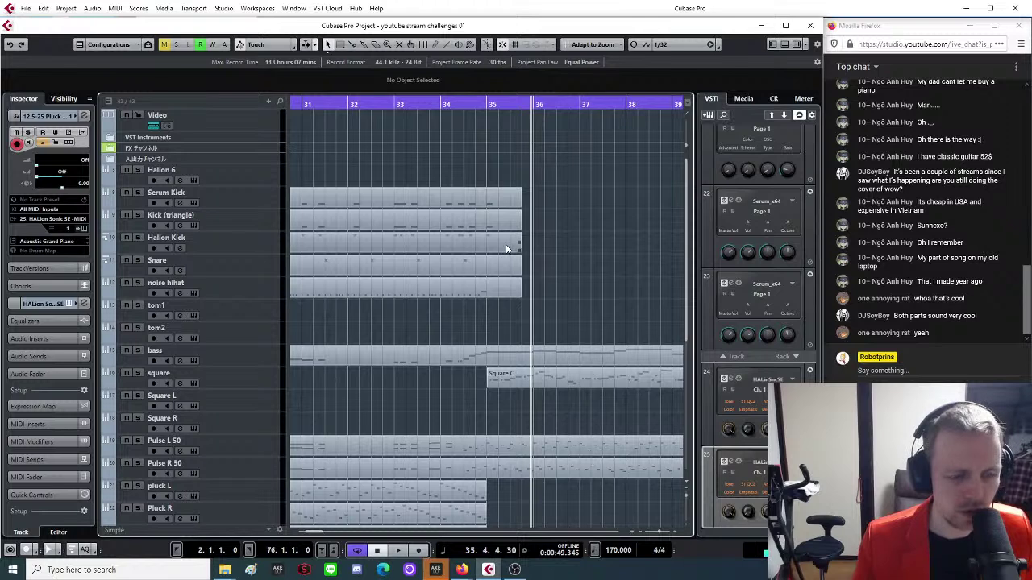
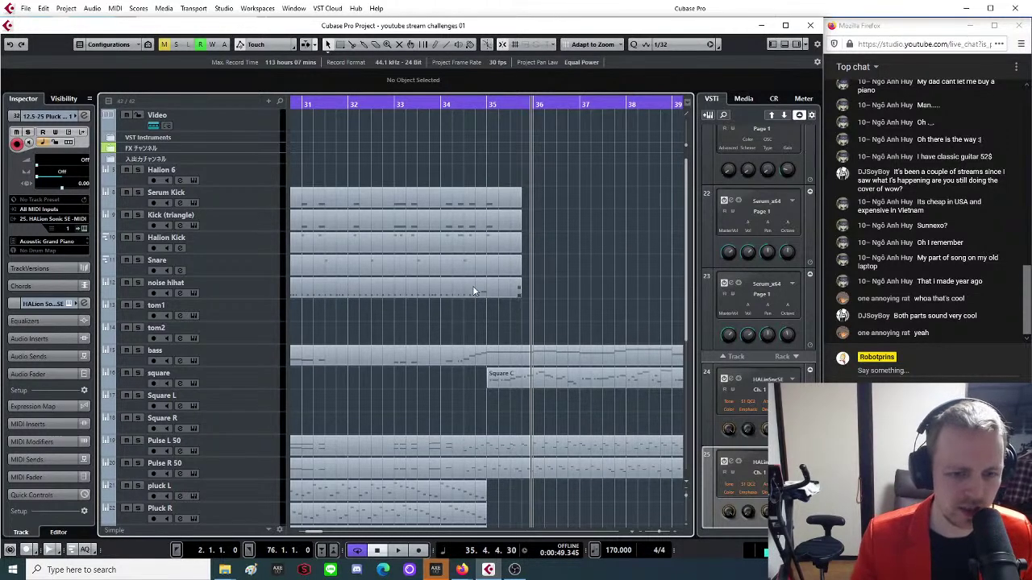
# Solo Pulse L 50 and Pulse R 50 and listen to them from bar 35 and from beat 3 of bar 34.
pyautogui.scroll(-2, 473, 286)
pyautogui.scroll(1, 415, 326)
pyautogui.press('space')
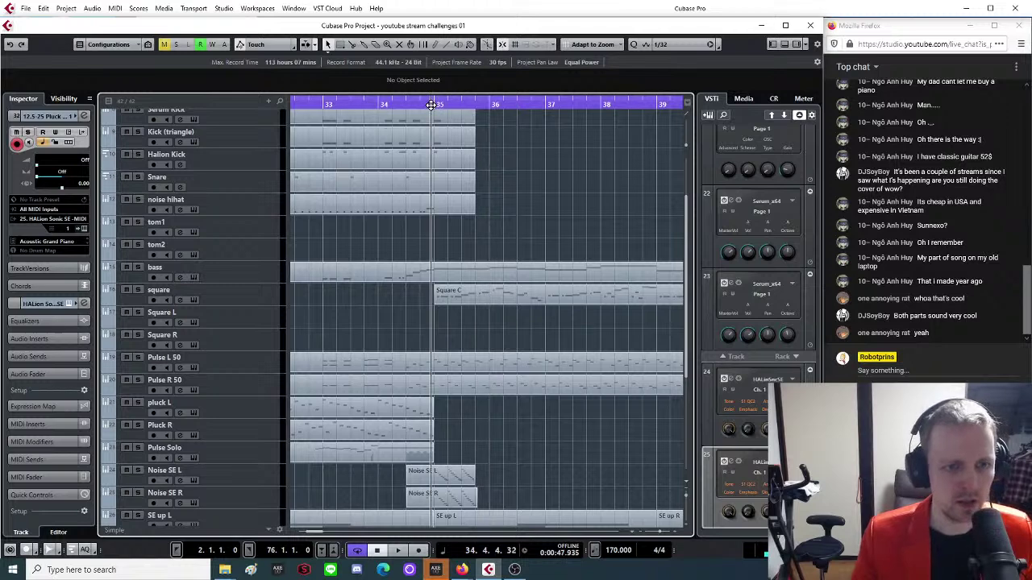
pyautogui.press('h')
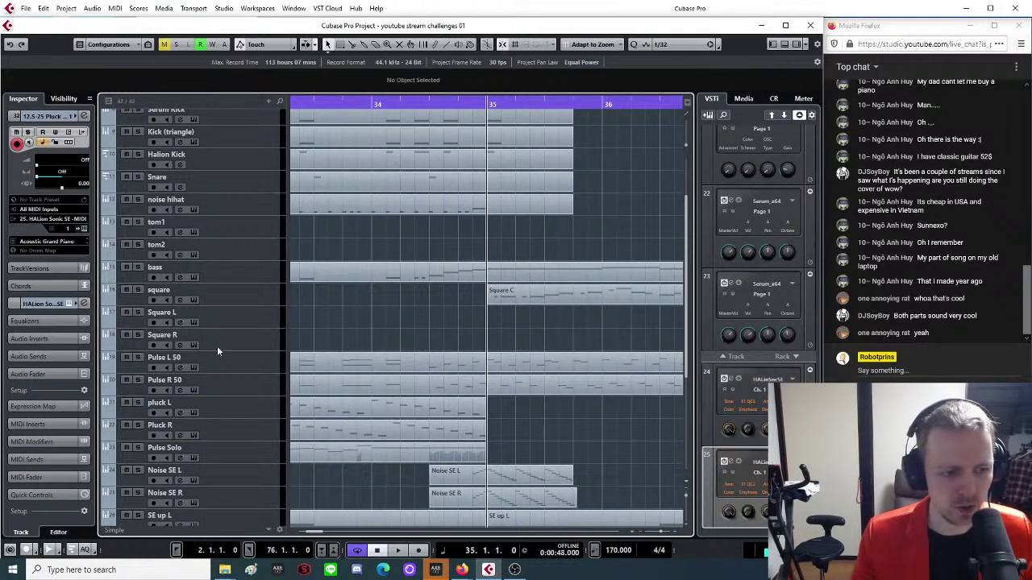
pyautogui.click(137, 358)
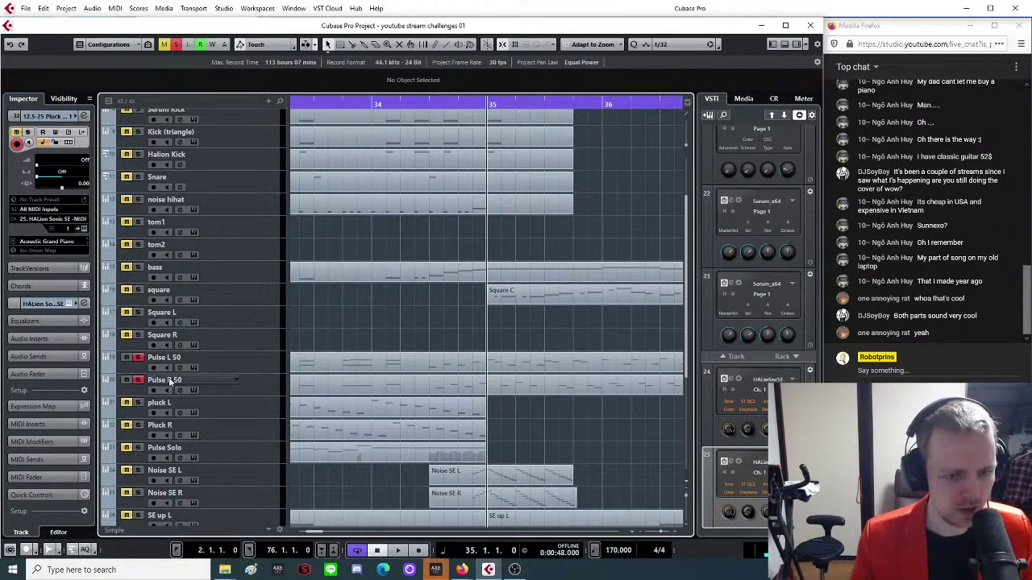
pyautogui.press('space')
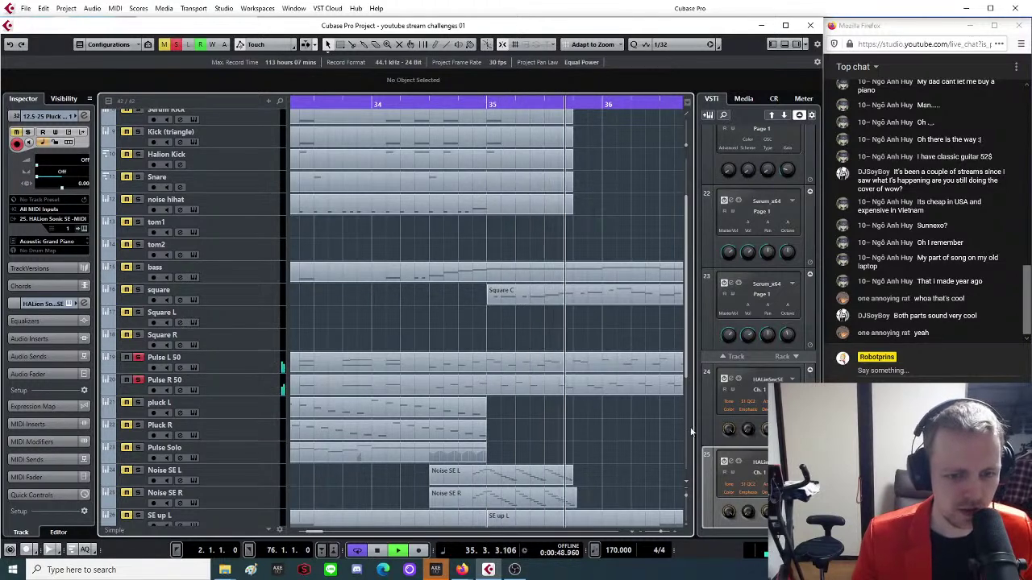
pyautogui.click(489, 103)
pyautogui.click(431, 105)
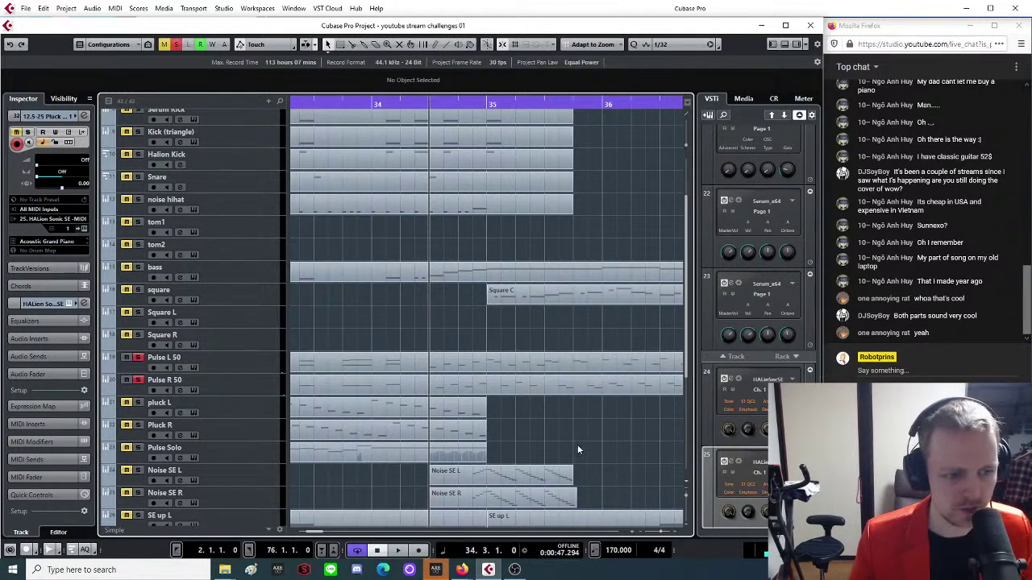
pyautogui.press('space')
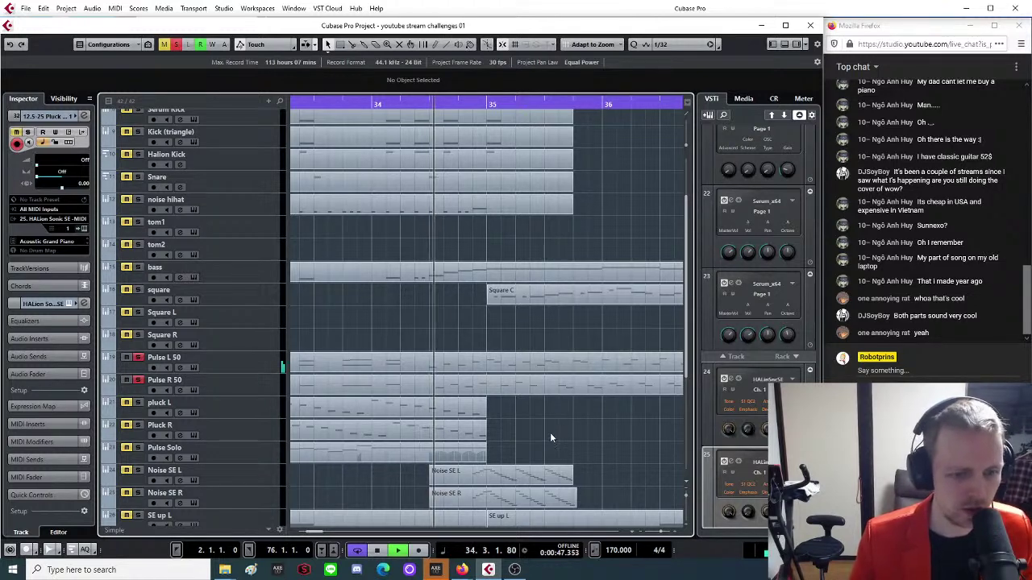
# Solo the bass to check its line from beat 3 of bar 34, and clear the solo with the playhead at bar 35.
pyautogui.press('space')
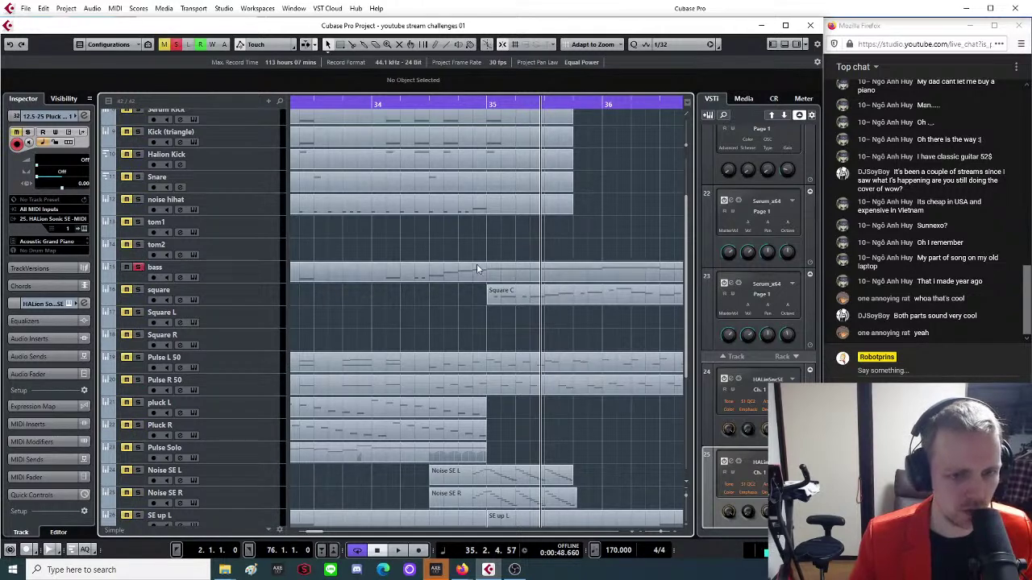
pyautogui.click(429, 103)
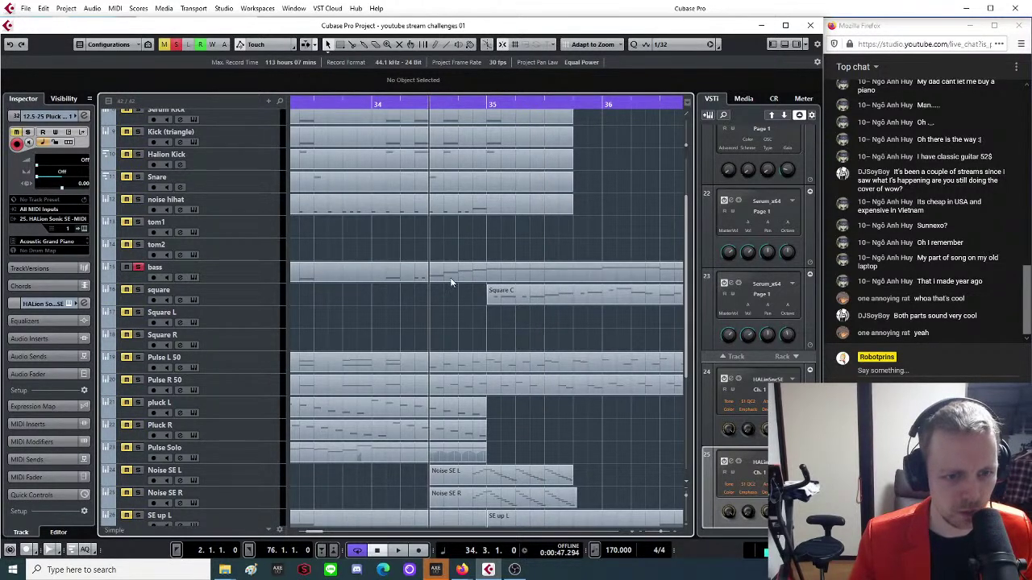
pyautogui.click(487, 103)
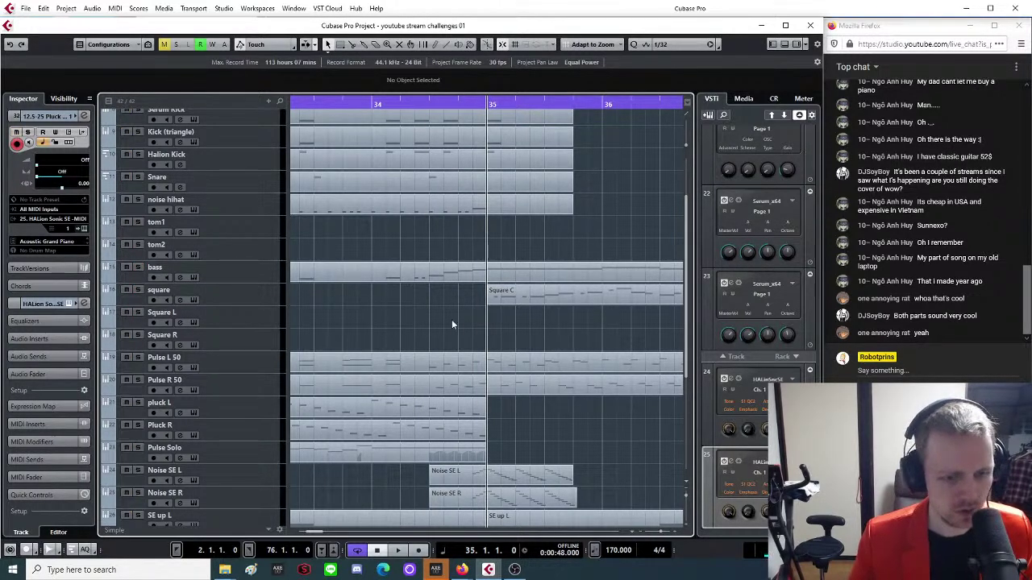
# Solo Noise SE L and Noise SE R and play them from beat 3 of bar 34.
pyautogui.scroll(-5, 451, 323)
pyautogui.scroll(2, 462, 329)
pyautogui.click(138, 346)
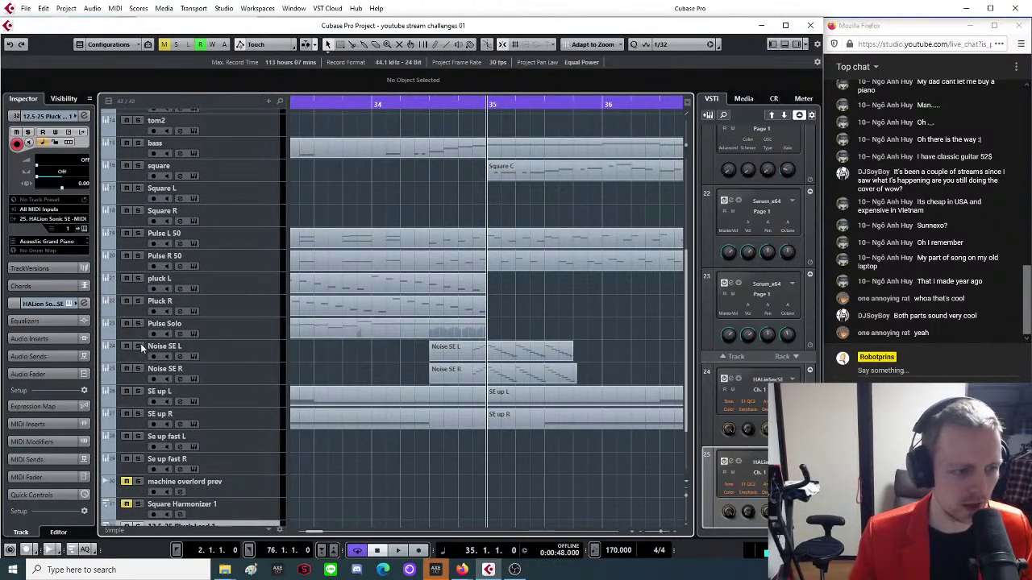
pyautogui.click(139, 369)
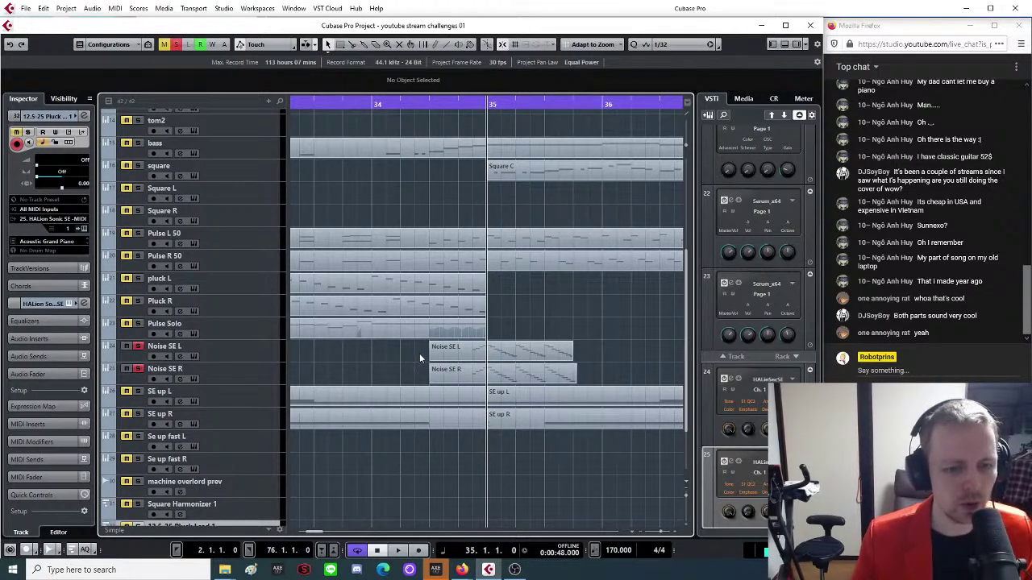
pyautogui.click(439, 360)
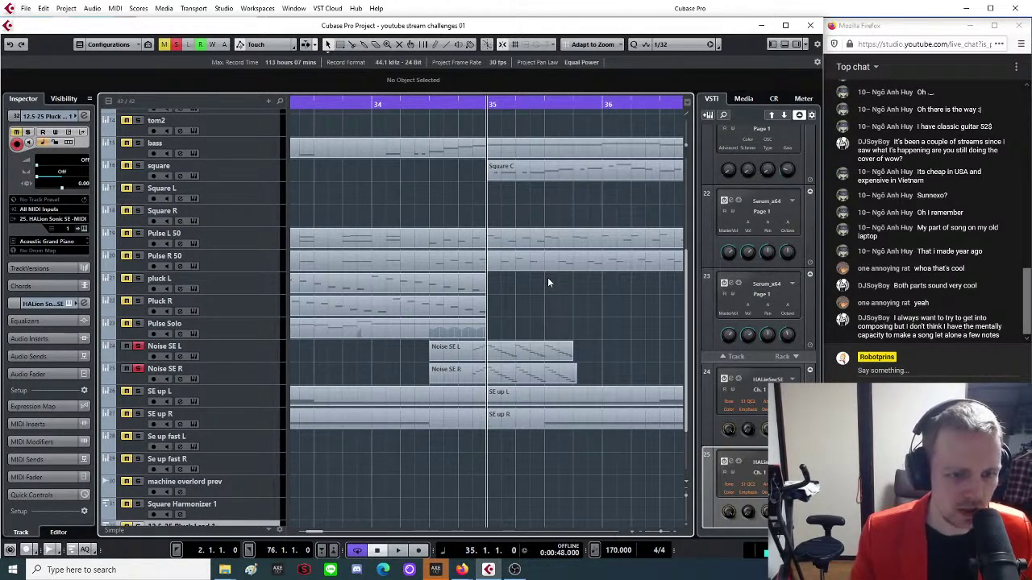
pyautogui.click(432, 102)
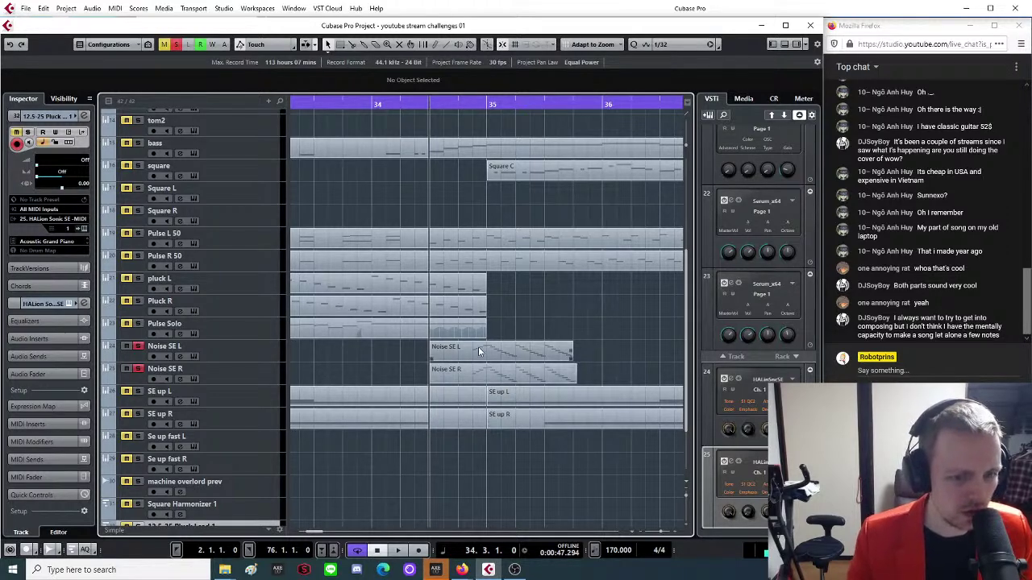
pyautogui.press('space')
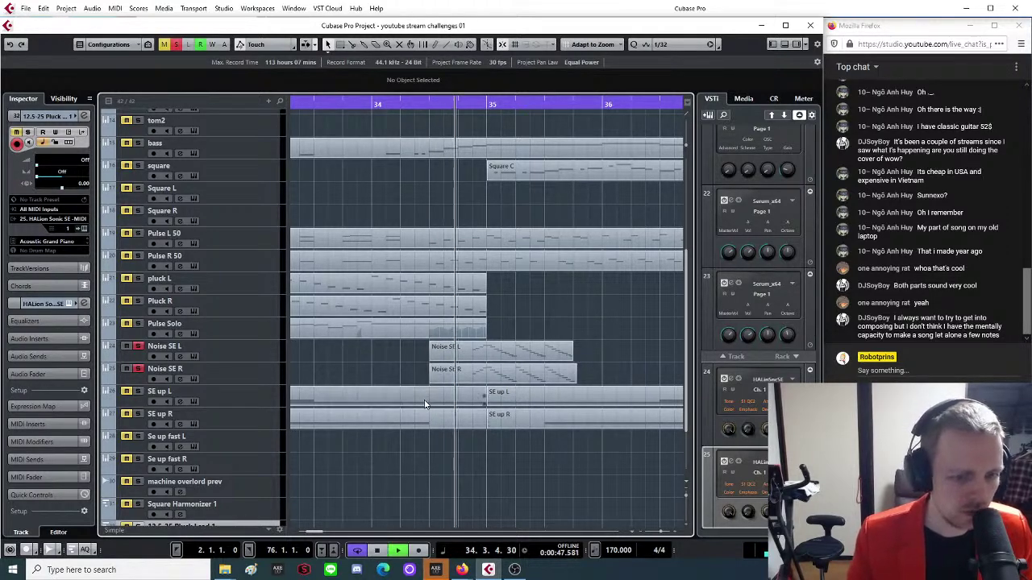
# Stop playback and open the Noise SE L and Noise SE R parts at bar 35 together in the Key Editor.
pyautogui.press('space')
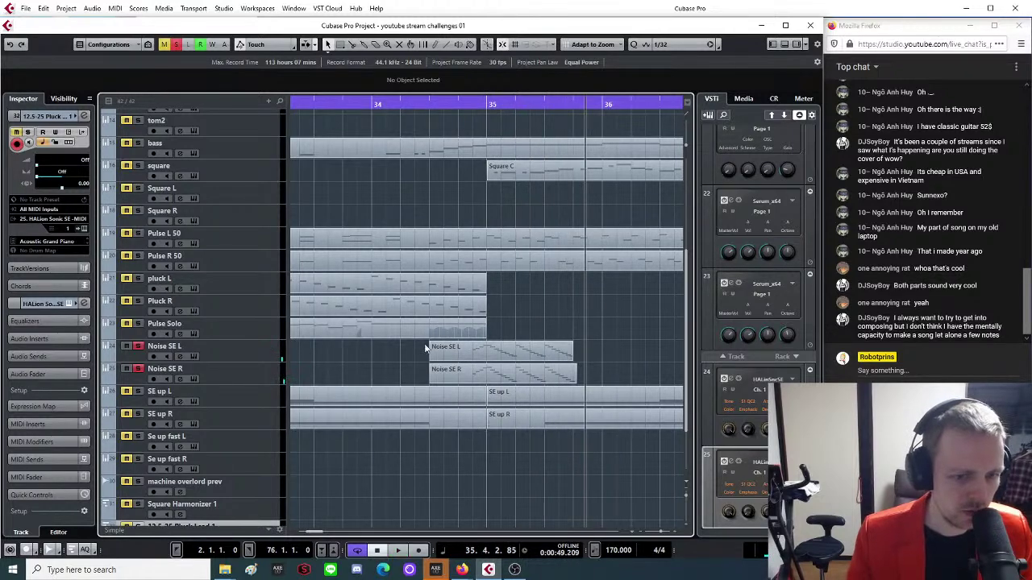
pyautogui.moveTo(410, 341); pyautogui.dragTo(465, 372)
pyautogui.doubleClick(465, 373)
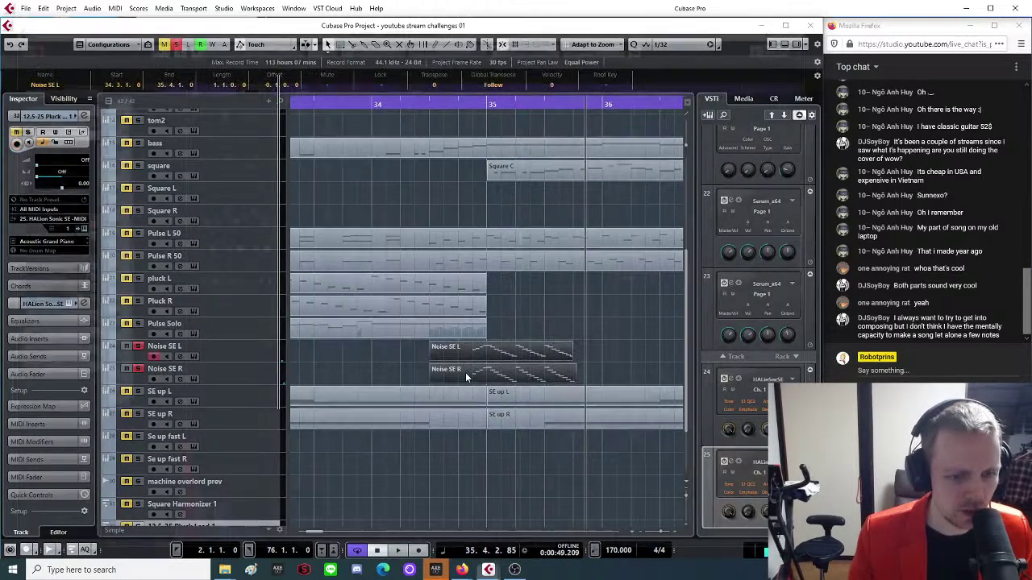
pyautogui.scroll(4, 189, 269)
pyautogui.scroll(4, 415, 265)
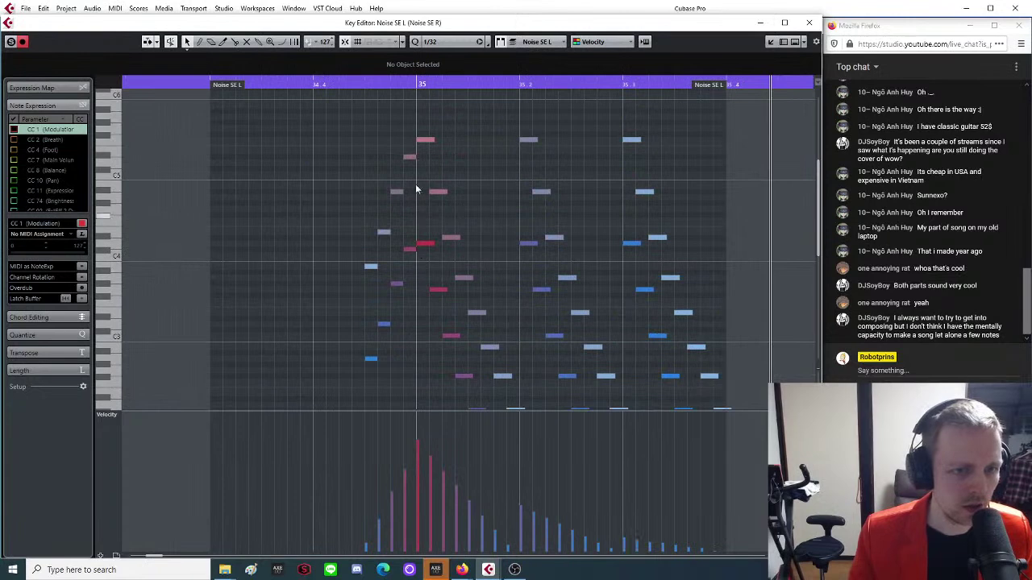
pyautogui.scroll(3, 436, 133)
pyautogui.scroll(-2, 479, 156)
pyautogui.scroll(-1, 477, 157)
pyautogui.scroll(2, 476, 166)
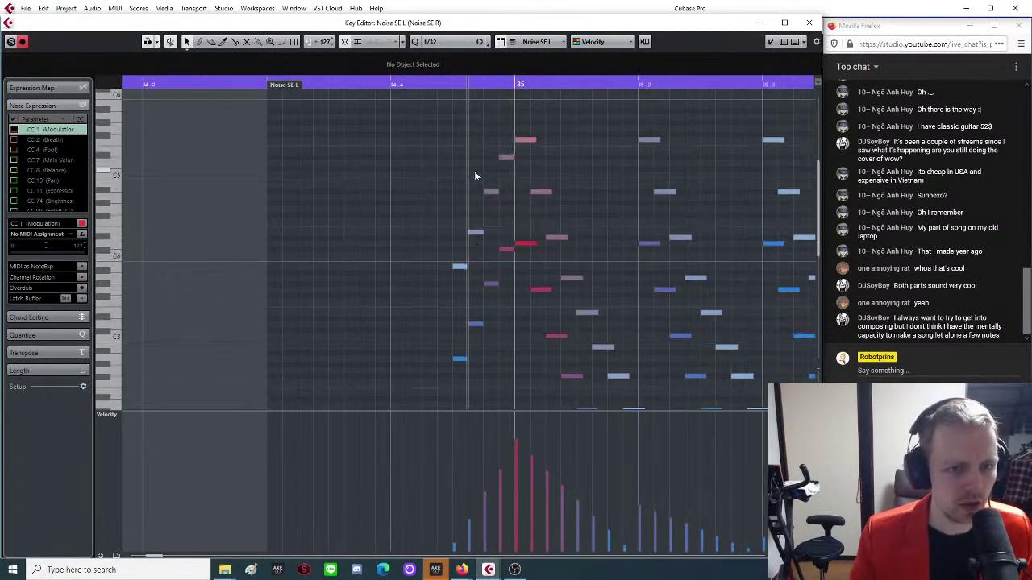
# Copy the rising notes before bar 35 in both noise parts to beat 4 of bar 34 at lower pitches, extending the upward run.
pyautogui.click(459, 267)
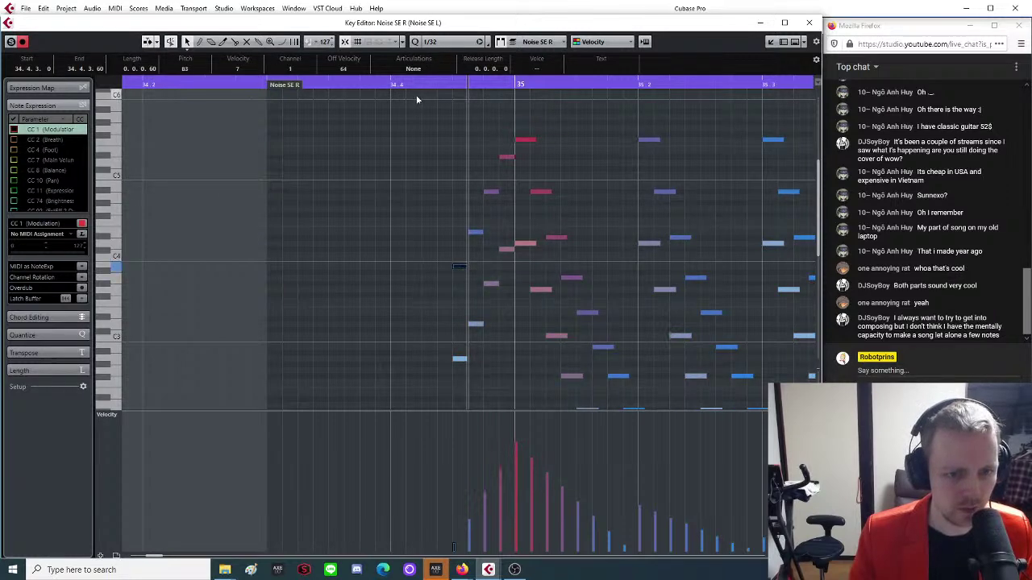
pyautogui.moveTo(390, 146); pyautogui.dragTo(505, 380)
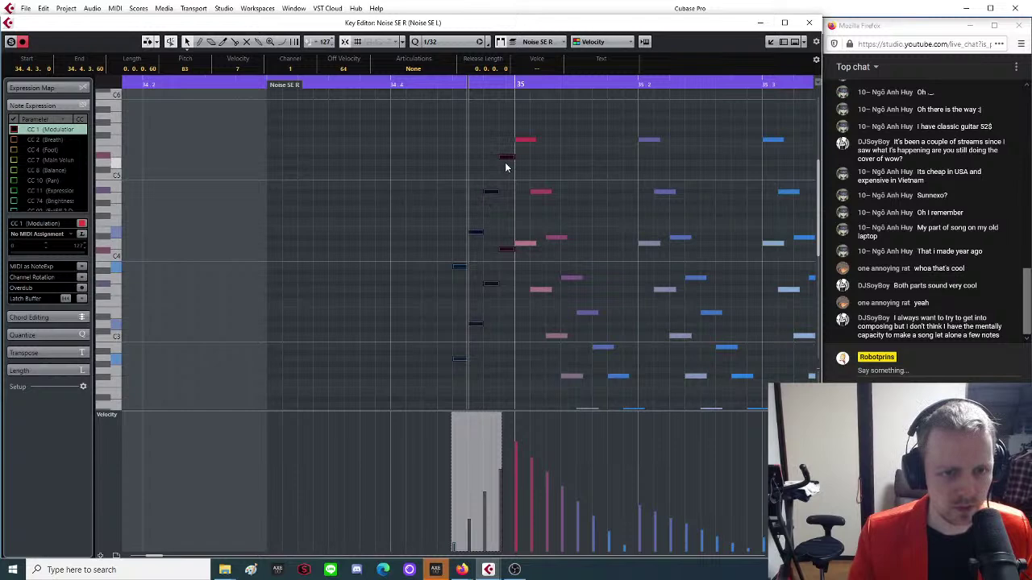
pyautogui.moveTo(506, 157); pyautogui.dragTo(446, 281)
pyautogui.scroll(-2, 451, 275)
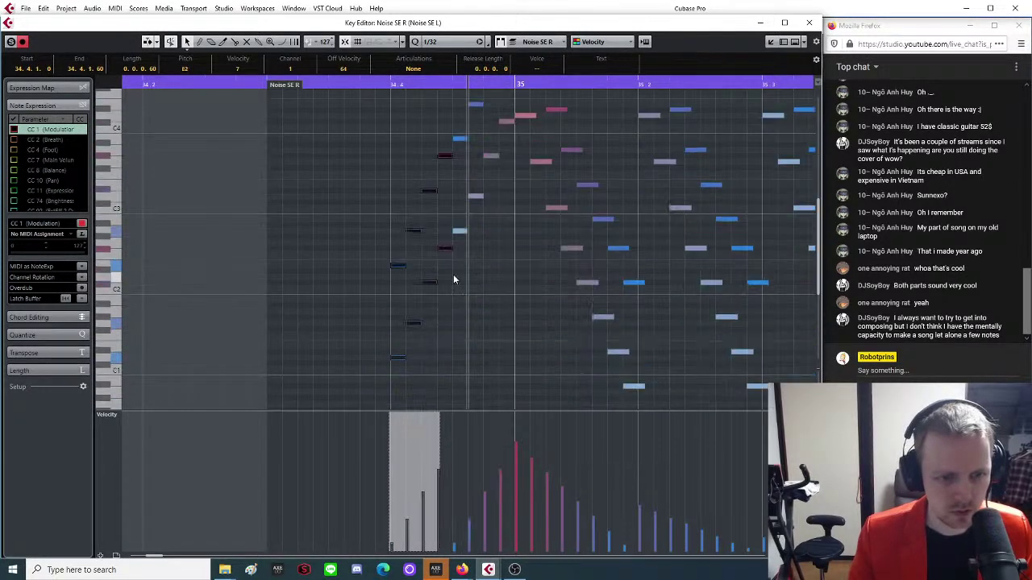
pyautogui.scroll(-2, 447, 282)
# Level the velocities of the Noise SE R rising run at 86, and tilt them into an upward ramp starting at 5.
pyautogui.moveTo(378, 378); pyautogui.dragTo(503, 130)
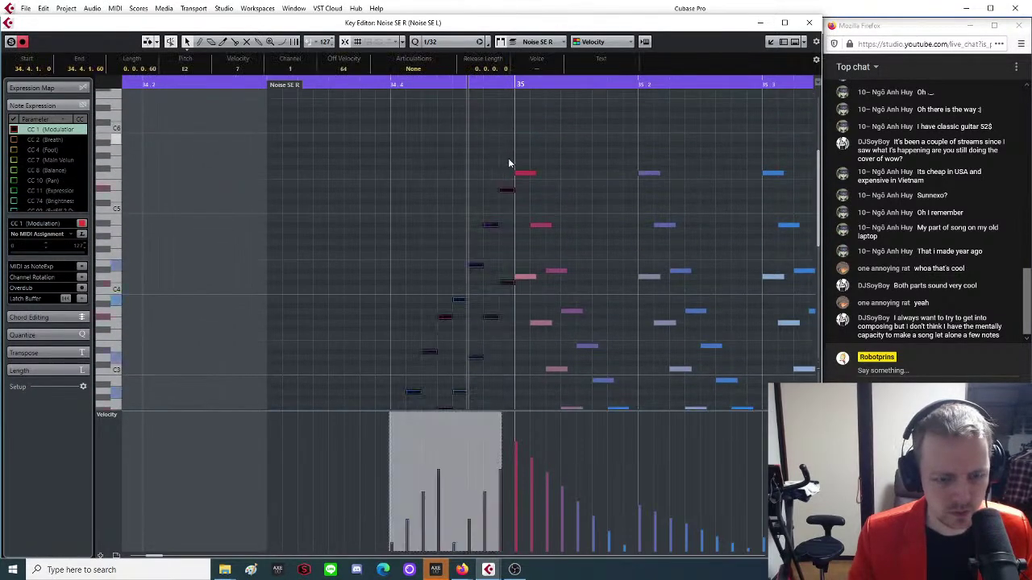
pyautogui.moveTo(439, 416); pyautogui.dragTo(435, 441)
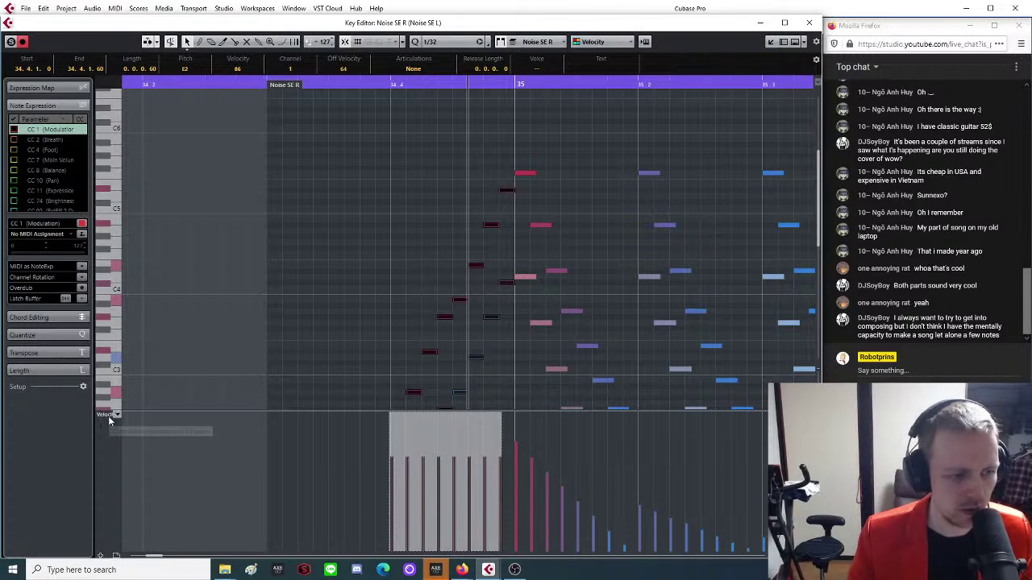
pyautogui.moveTo(392, 417); pyautogui.dragTo(384, 458)
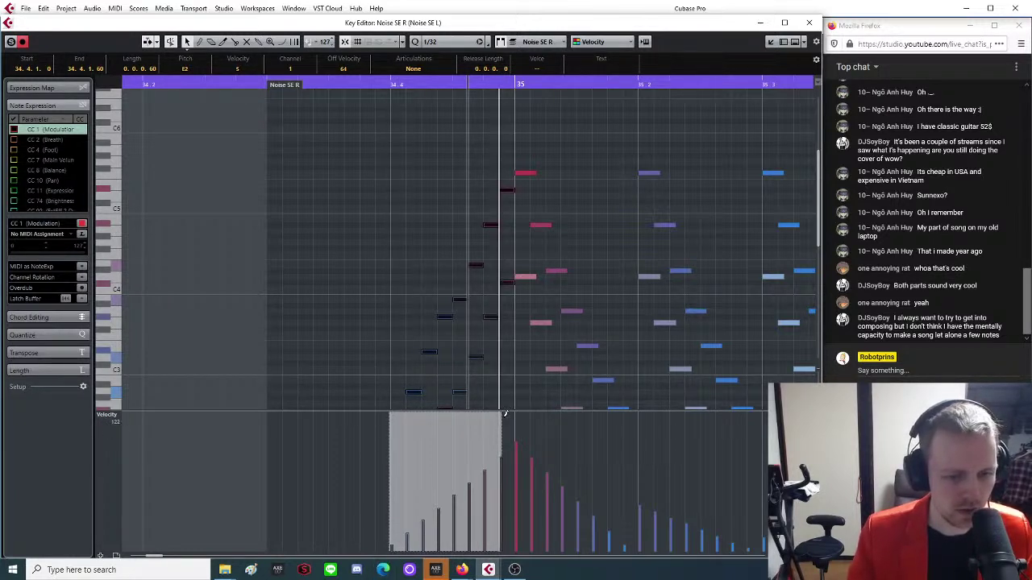
pyautogui.moveTo(501, 542)
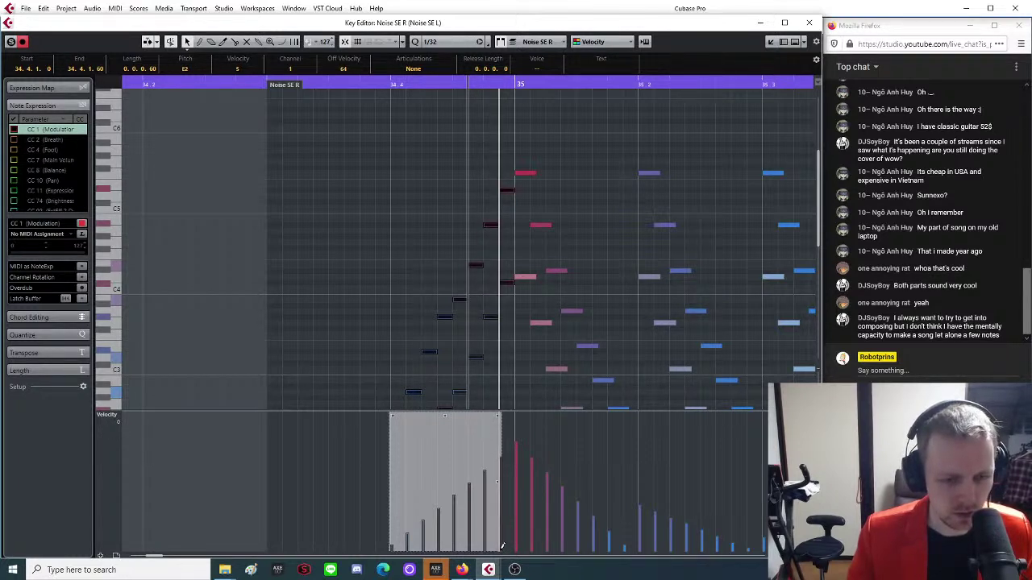
pyautogui.click(396, 306)
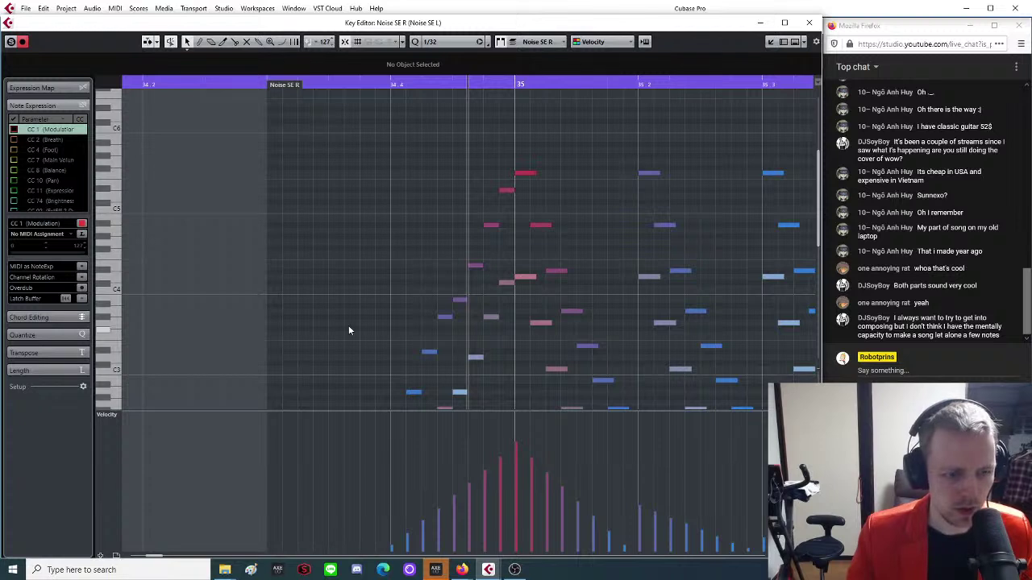
pyautogui.click(337, 284)
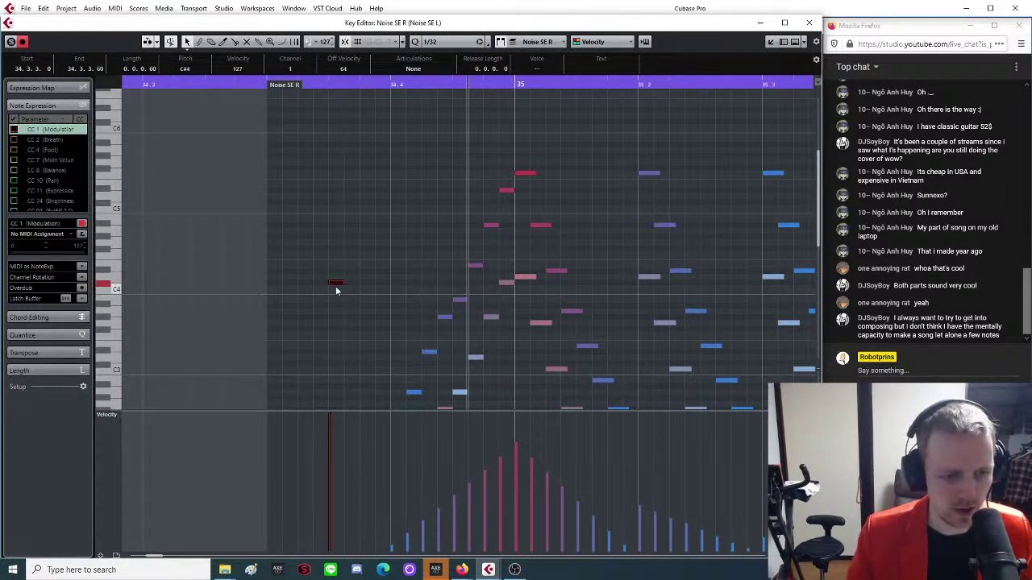
pyautogui.moveTo(332, 467); pyautogui.dragTo(333, 502)
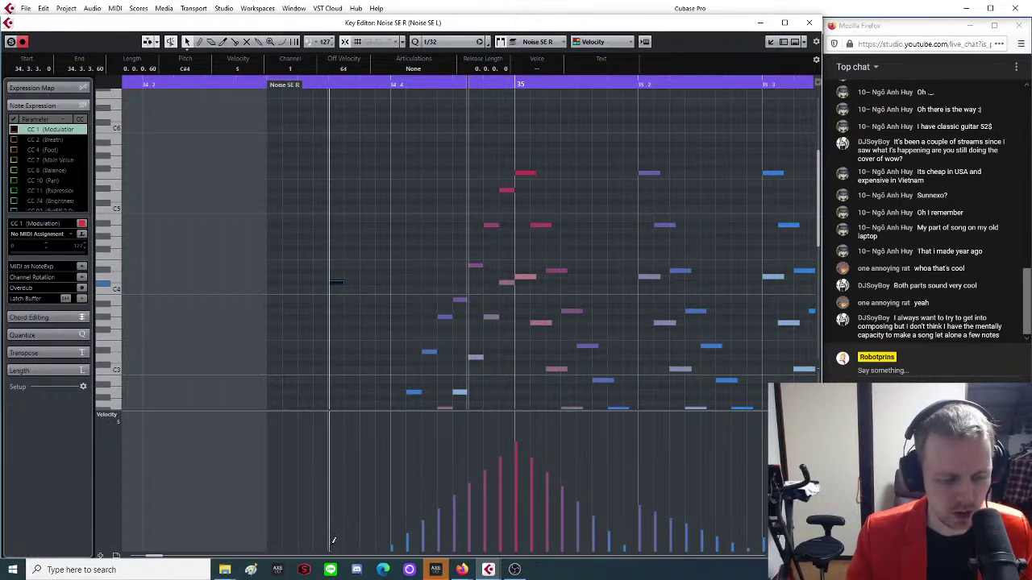
pyautogui.moveTo(334, 532); pyautogui.dragTo(330, 439)
pyautogui.moveTo(327, 247); pyautogui.dragTo(366, 313)
pyautogui.press('Delete')
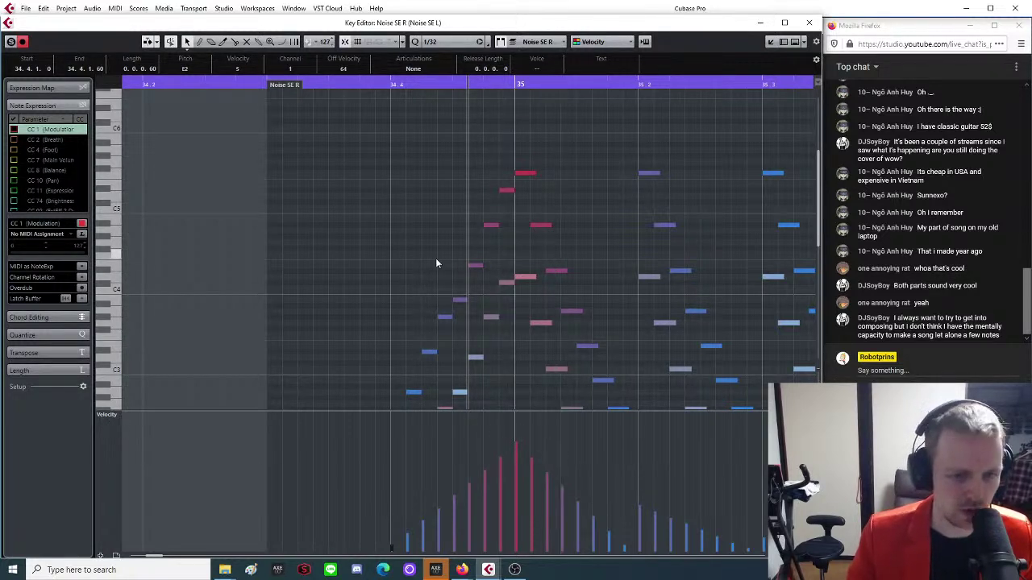
# Level the Noise SE L rising run's velocities at 84, and shape them into an upward ramp starting at 5.
pyautogui.scroll(-3, 362, 239)
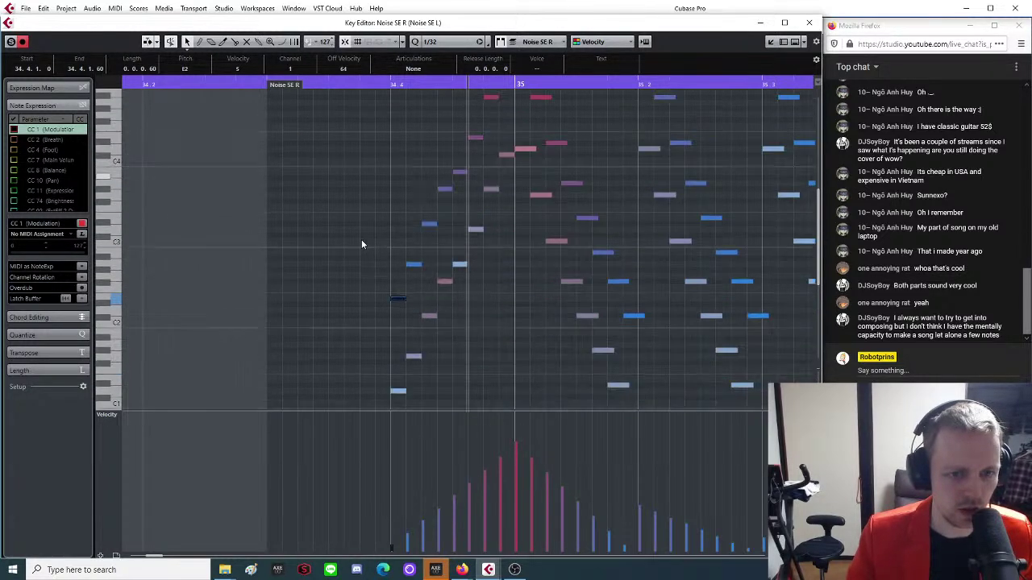
pyautogui.click(509, 153)
pyautogui.moveTo(484, 194); pyautogui.dragTo(365, 403)
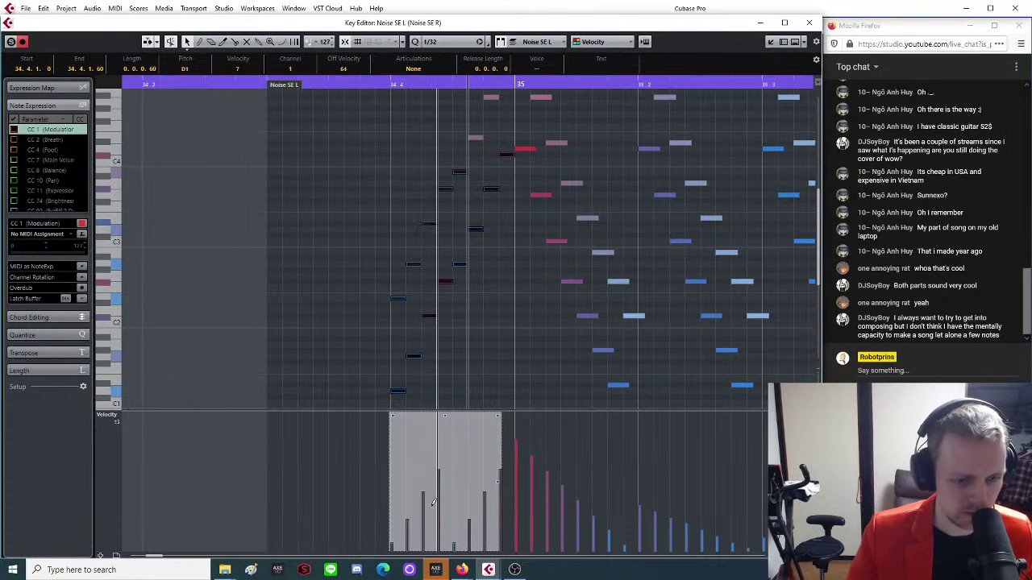
pyautogui.moveTo(445, 416); pyautogui.dragTo(456, 295)
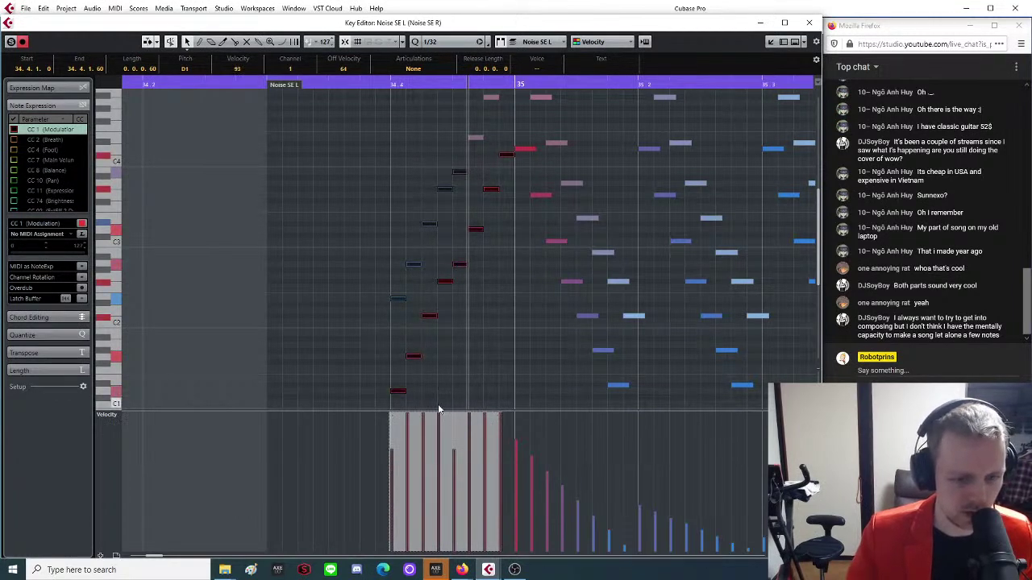
pyautogui.moveTo(429, 405); pyautogui.dragTo(450, 437)
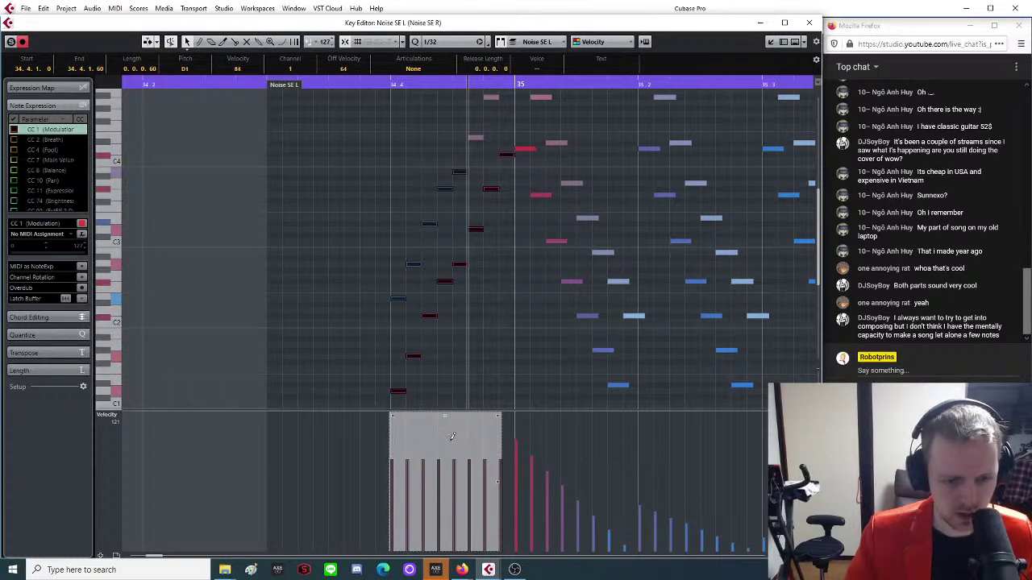
pyautogui.moveTo(390, 416); pyautogui.dragTo(388, 462)
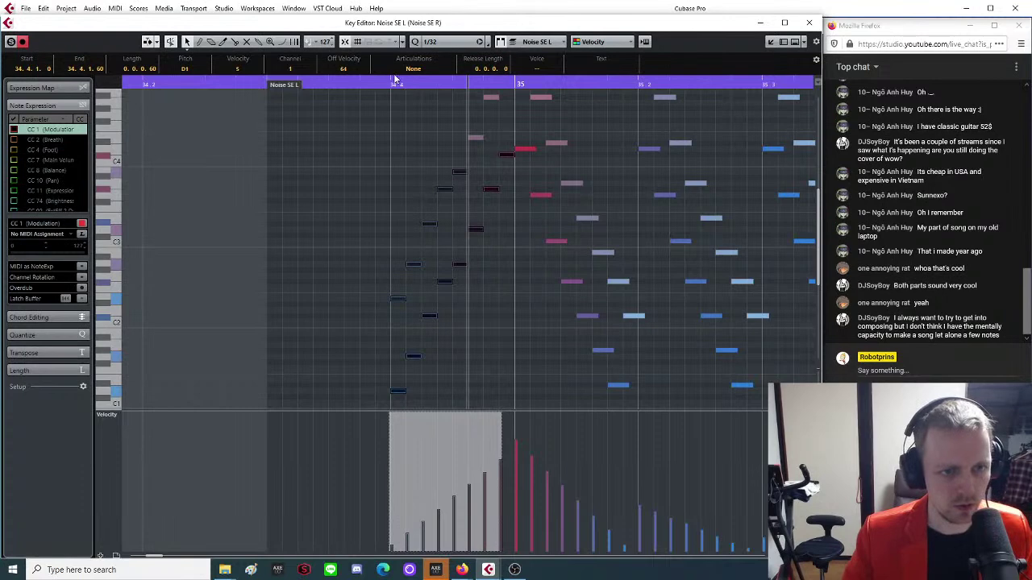
# Play the reworked noise run into bar 35, examine its notes and velocity curve, and close the Key Editor.
pyautogui.press('space')
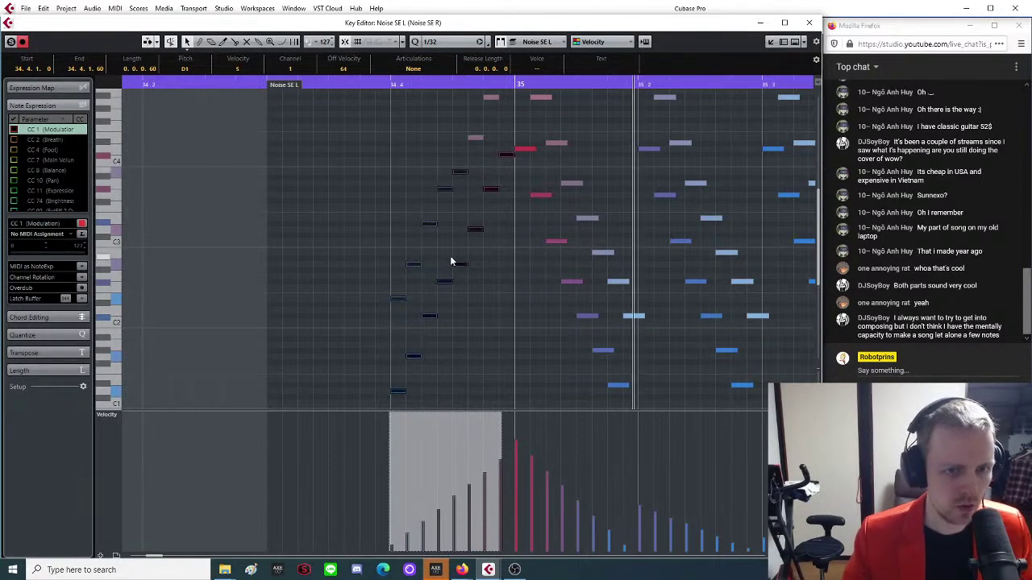
pyautogui.press('g')
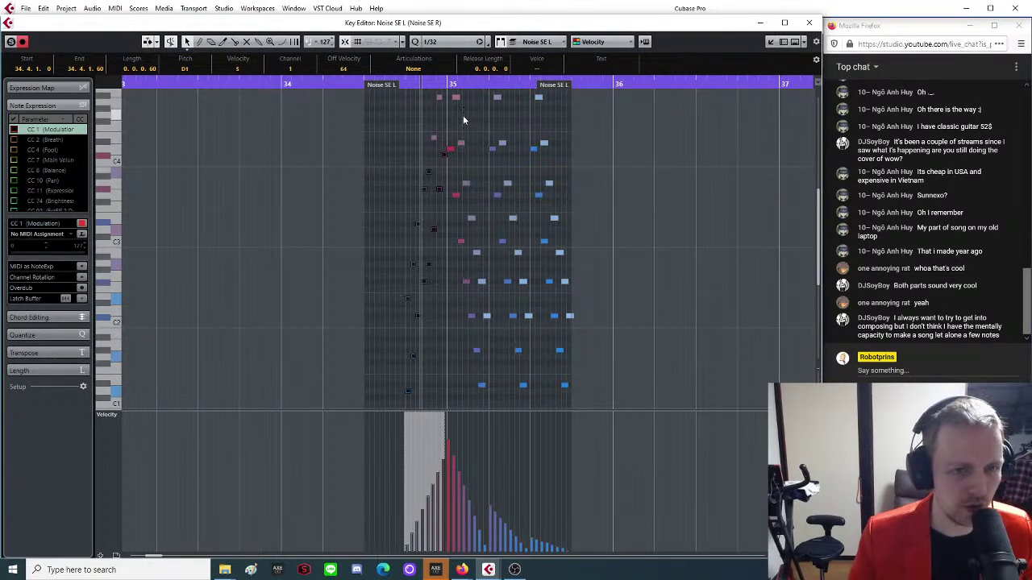
pyautogui.scroll(3, 452, 133)
pyautogui.click(435, 171)
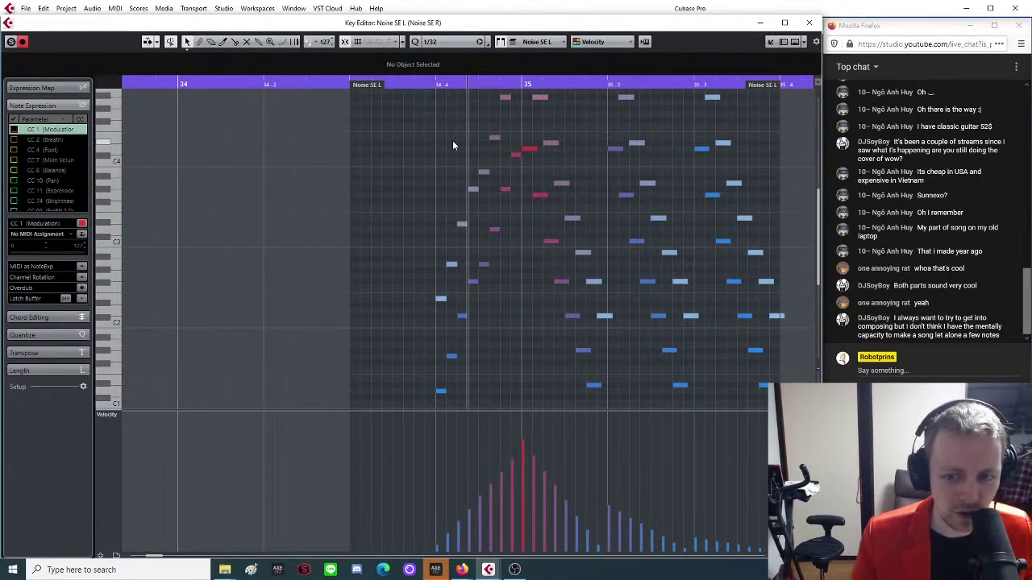
pyautogui.scroll(2, 457, 187)
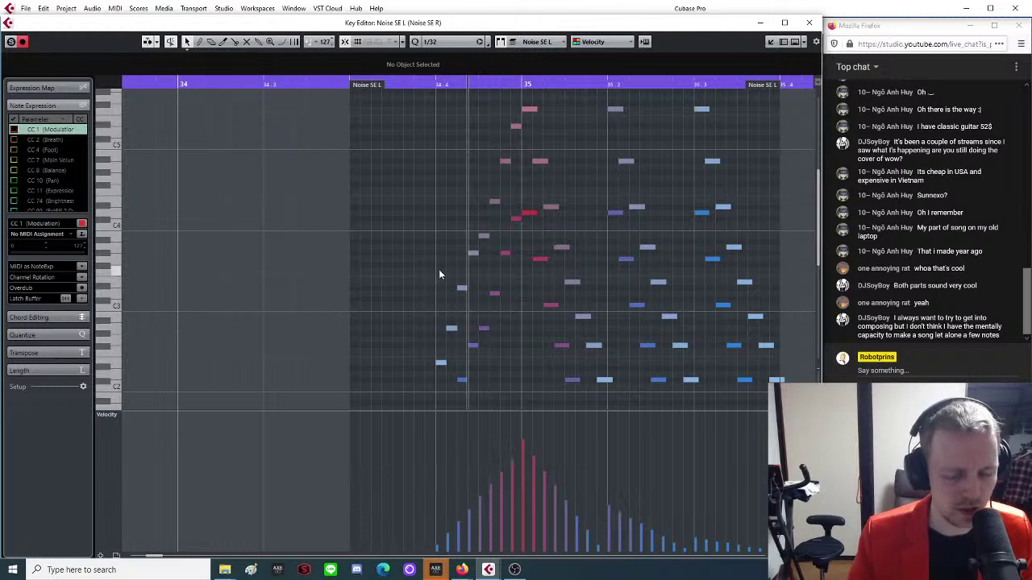
pyautogui.scroll(-2, 463, 214)
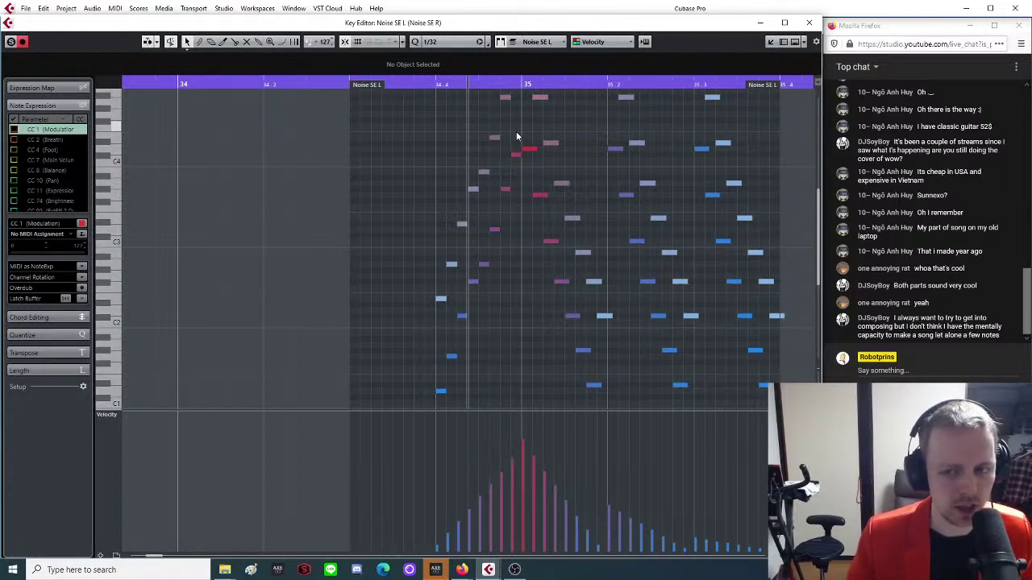
pyautogui.click(809, 23)
# Extend the ends of the Noise SE L and Noise SE R parts to bar 36 in the arrangement.
pyautogui.click(525, 325)
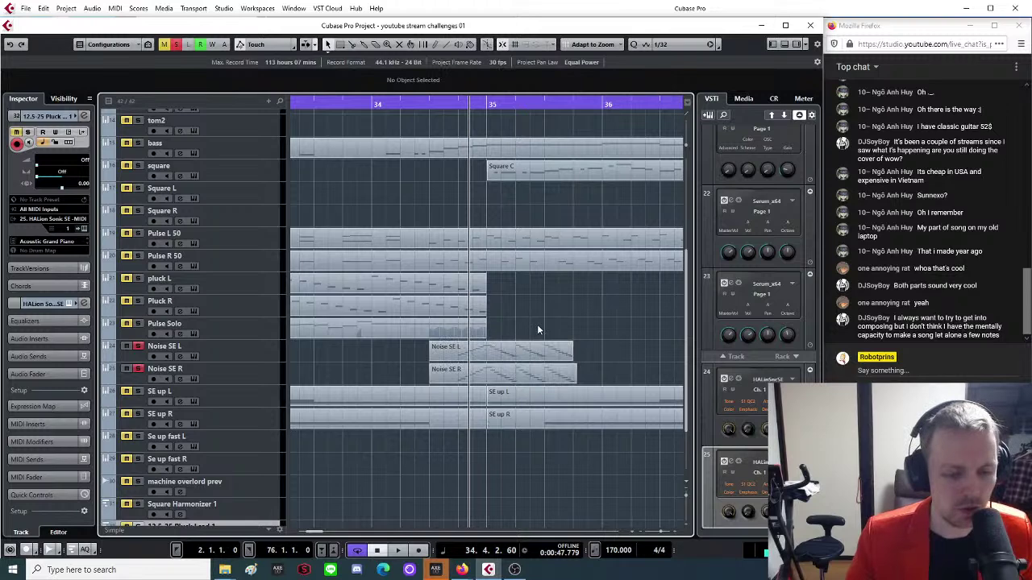
pyautogui.keyDown('ctrl'); pyautogui.scroll(-2, 541, 319); pyautogui.keyUp('ctrl')
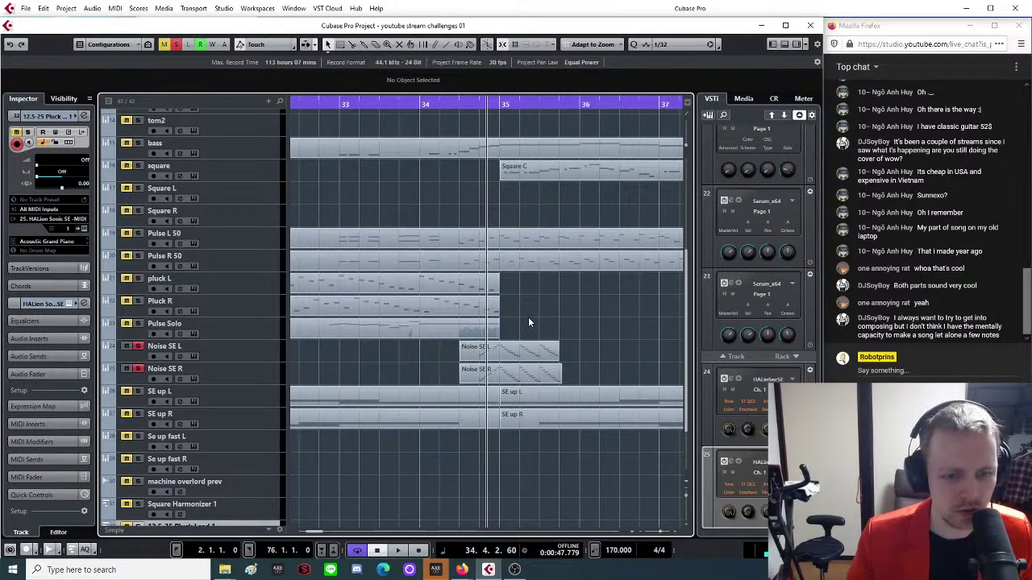
pyautogui.scroll(-2, 528, 323)
pyautogui.moveTo(577, 258)
pyautogui.mouseDown()
pyautogui.moveTo(554, 300)
pyautogui.moveTo(579, 299)
pyautogui.moveTo(564, 272)
pyautogui.moveTo(579, 272)
pyautogui.mouseUp()
pyautogui.click(572, 286)
pyautogui.click(555, 239)
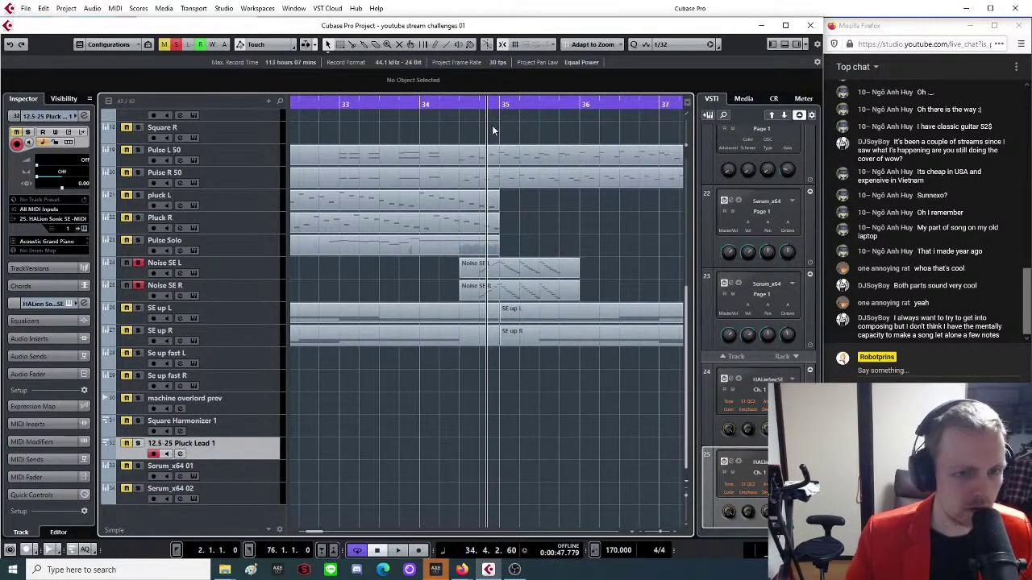
# Play the soloed noise effects from around beat 3 of bar 34, and clear all solos.
pyautogui.click(468, 103)
pyautogui.press('space')
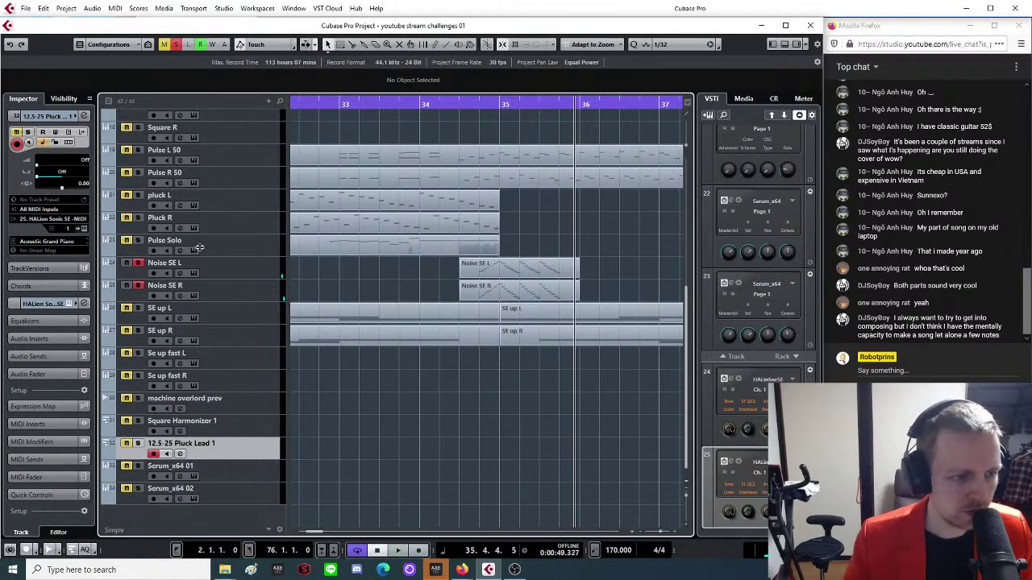
pyautogui.click(176, 46)
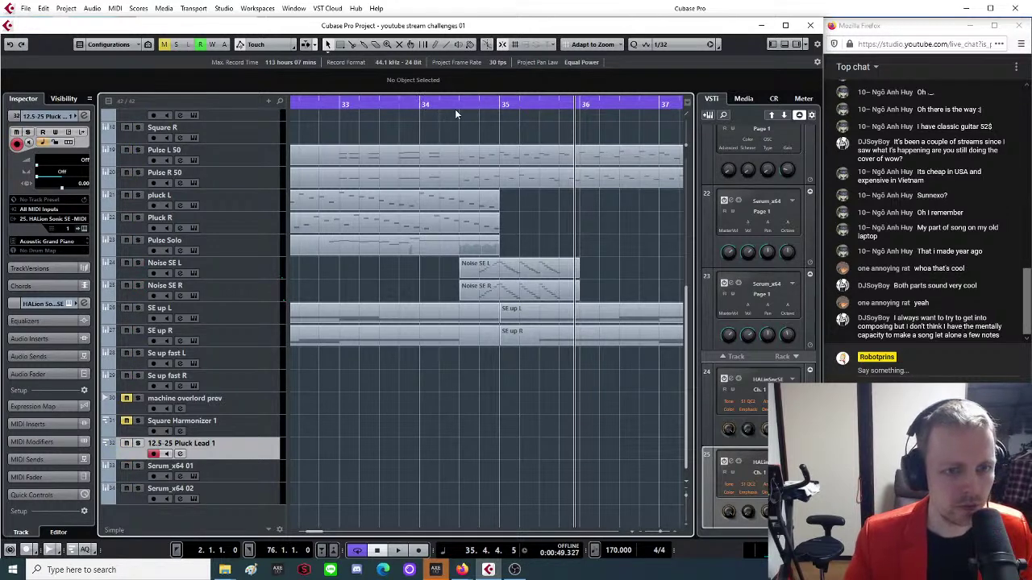
# Play the full mix from the middle of bar 34 through the transition, and look over the whole arrangement.
pyautogui.click(455, 104)
pyautogui.press('space')
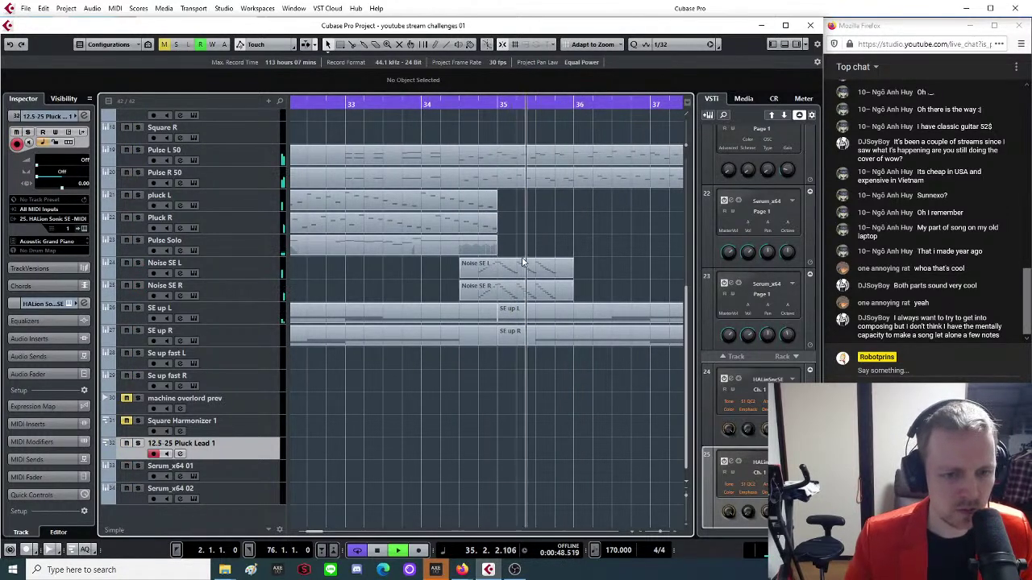
pyautogui.press('g')
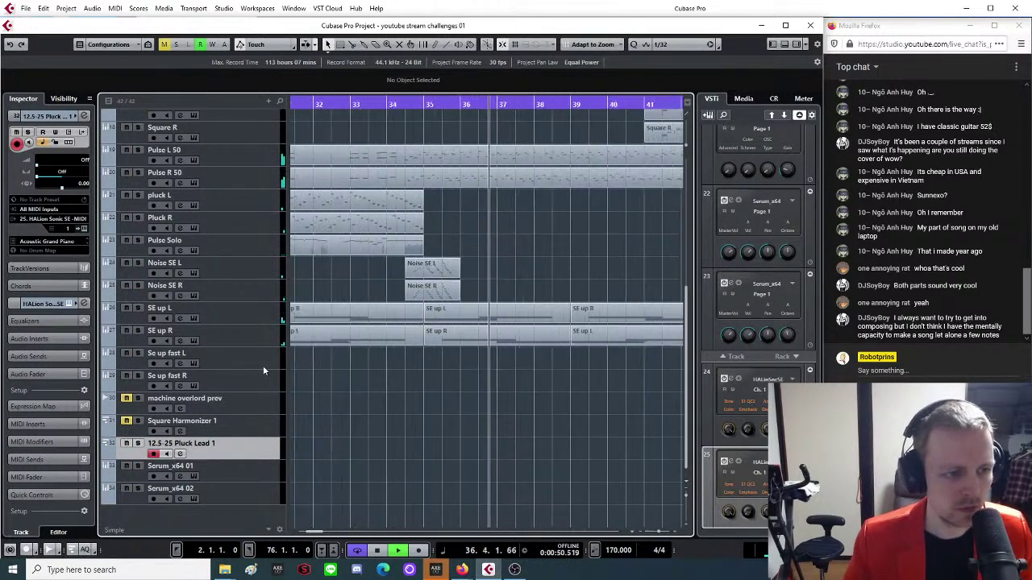
pyautogui.press('g')
pyautogui.press('g')
pyautogui.press('g')
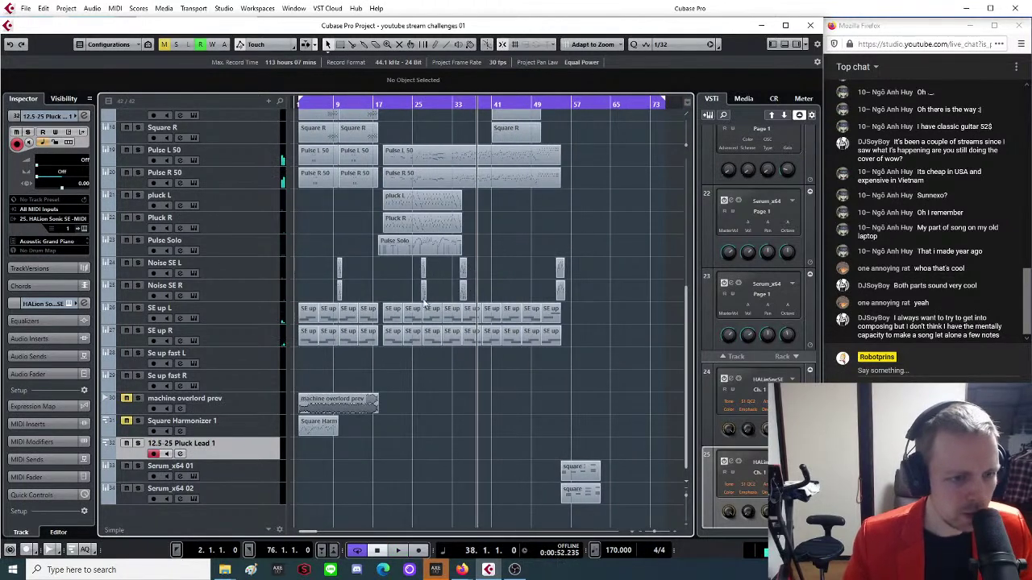
# Set the volume of the Noise SE L and Noise SE R tracks to -6.00.
pyautogui.rightClick(229, 267)
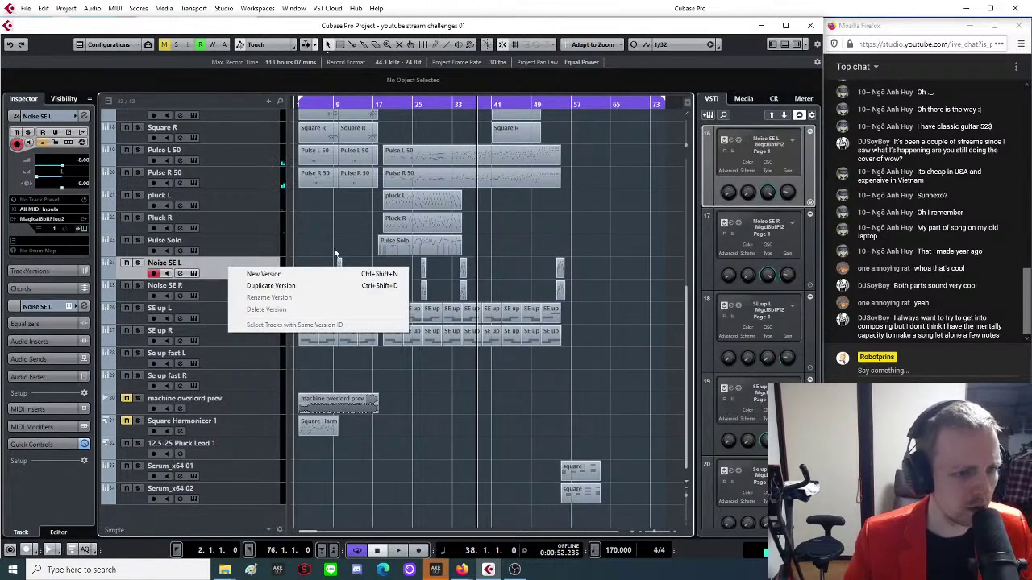
pyautogui.click(338, 240)
pyautogui.click(83, 161)
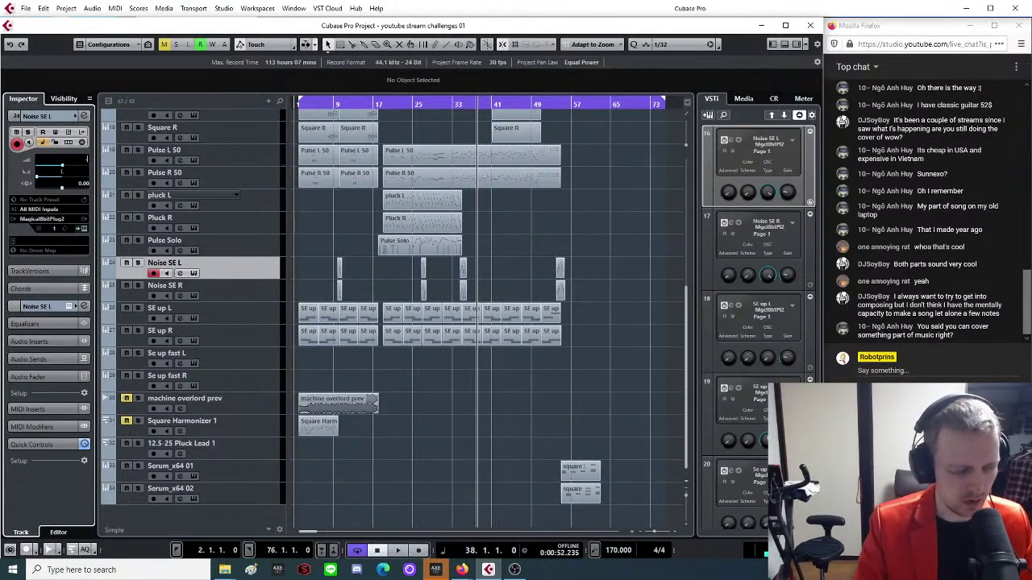
pyautogui.press('Return')
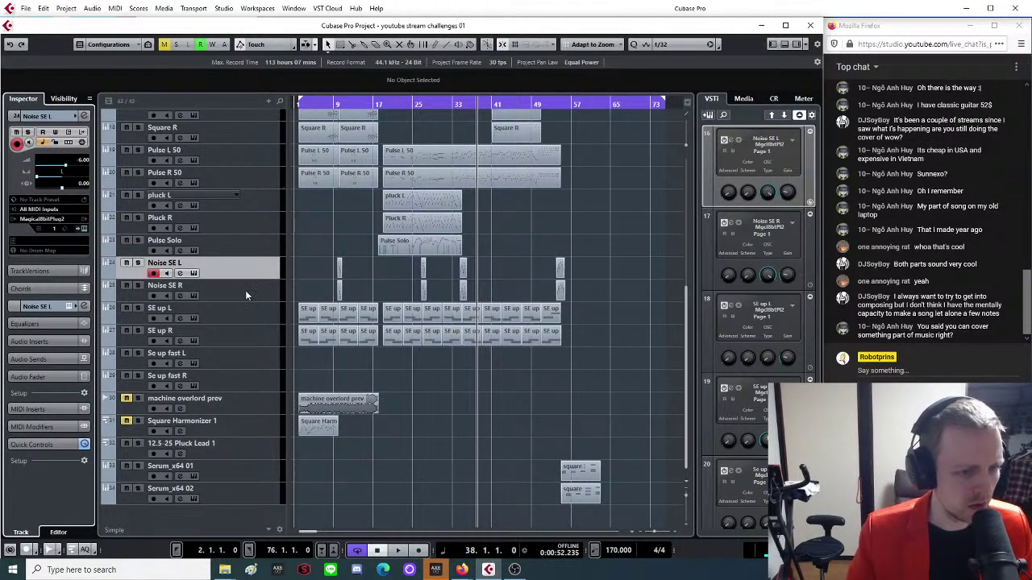
pyautogui.click(242, 289)
pyautogui.doubleClick(82, 159)
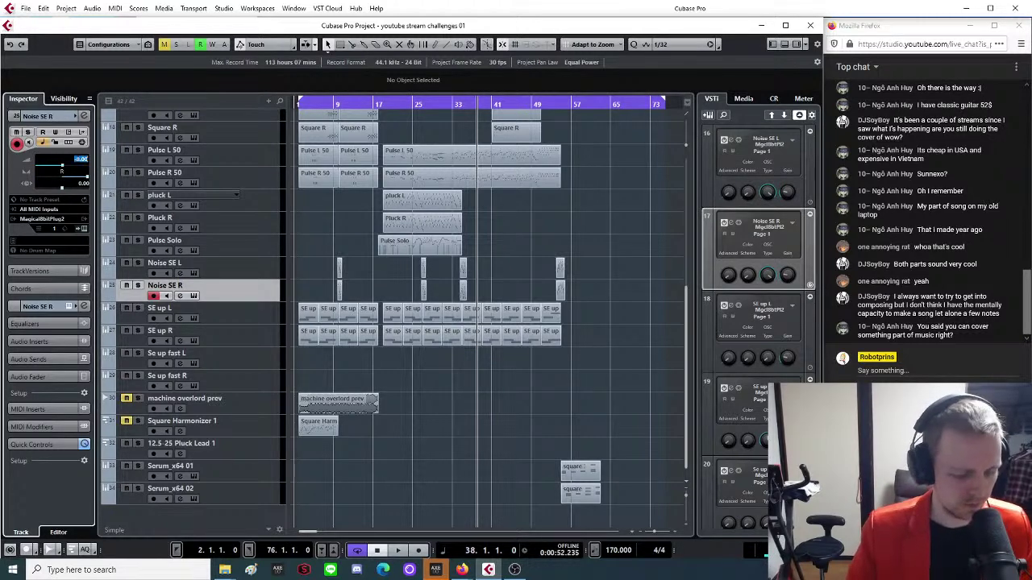
pyautogui.press('Return')
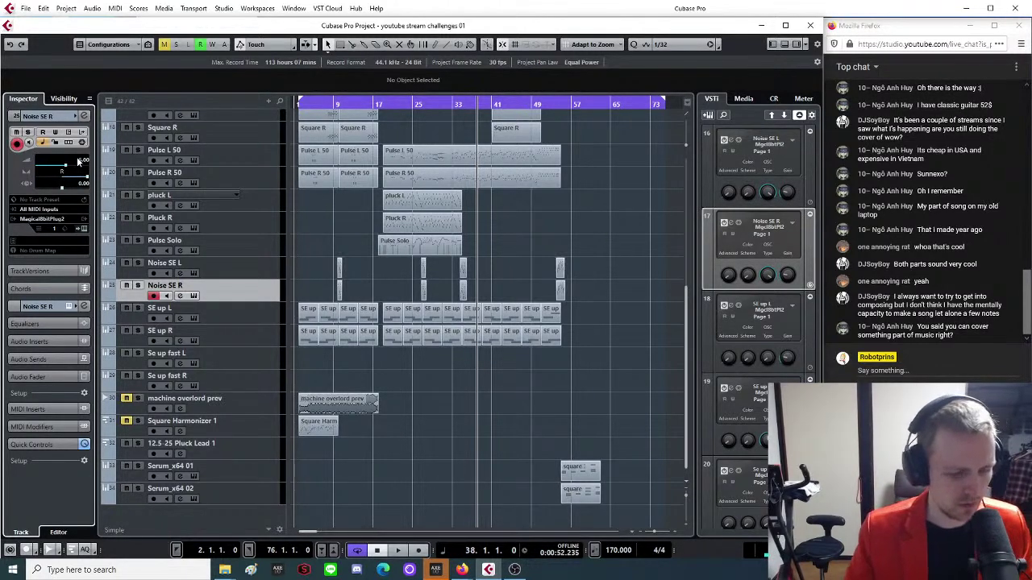
# Play the full mix from bar 33 to around bar 36 with the adjusted noise level, and look over the whole arrangement.
pyautogui.doubleClick(453, 104)
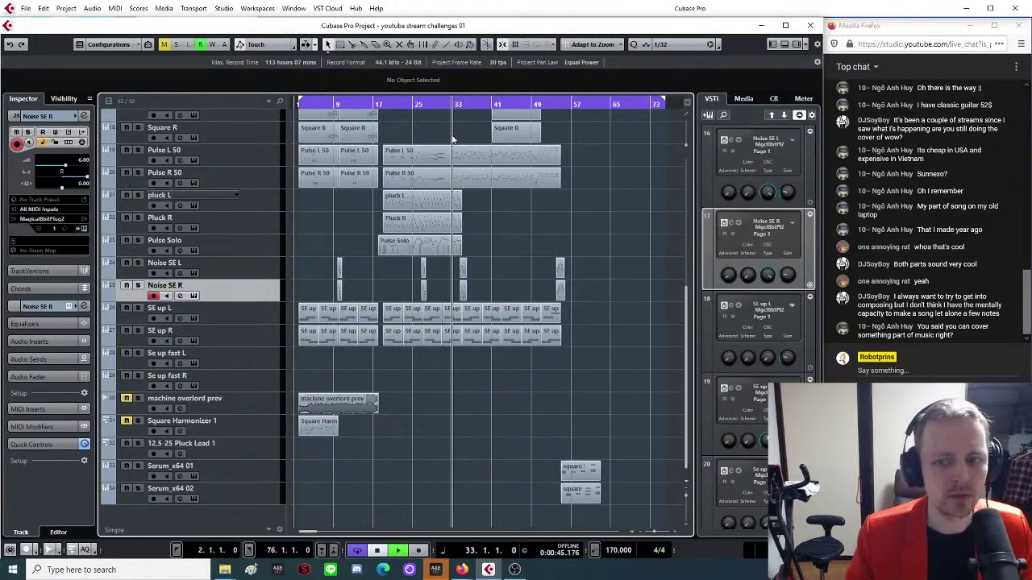
pyautogui.press('h')
pyautogui.press('h')
pyautogui.press('h')
pyautogui.press('h')
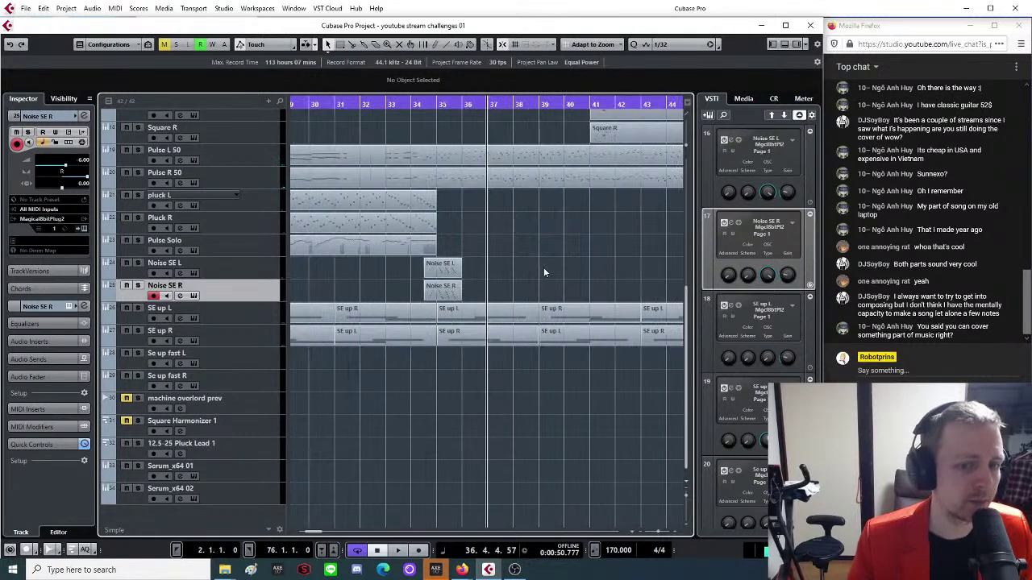
pyautogui.press('g')
pyautogui.press('g')
pyautogui.press('g')
pyautogui.press('g')
pyautogui.press('g')
pyautogui.press('g')
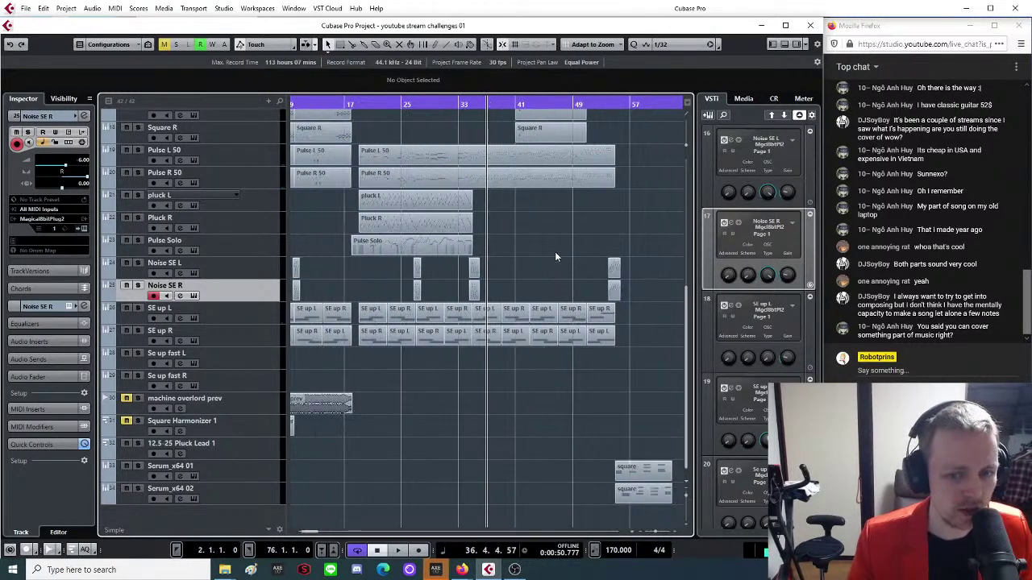
pyautogui.press('g')
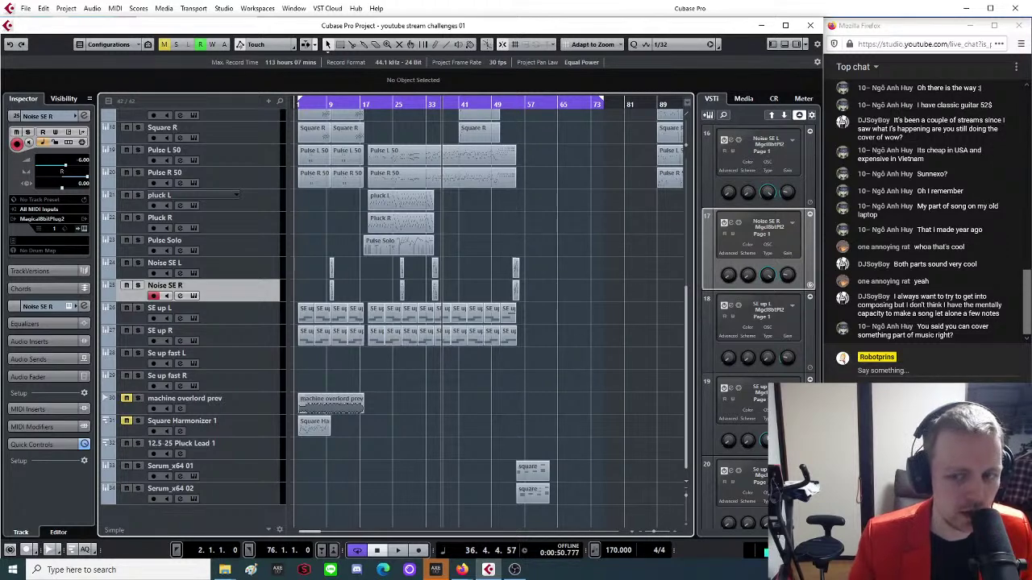
pyautogui.click(919, 370)
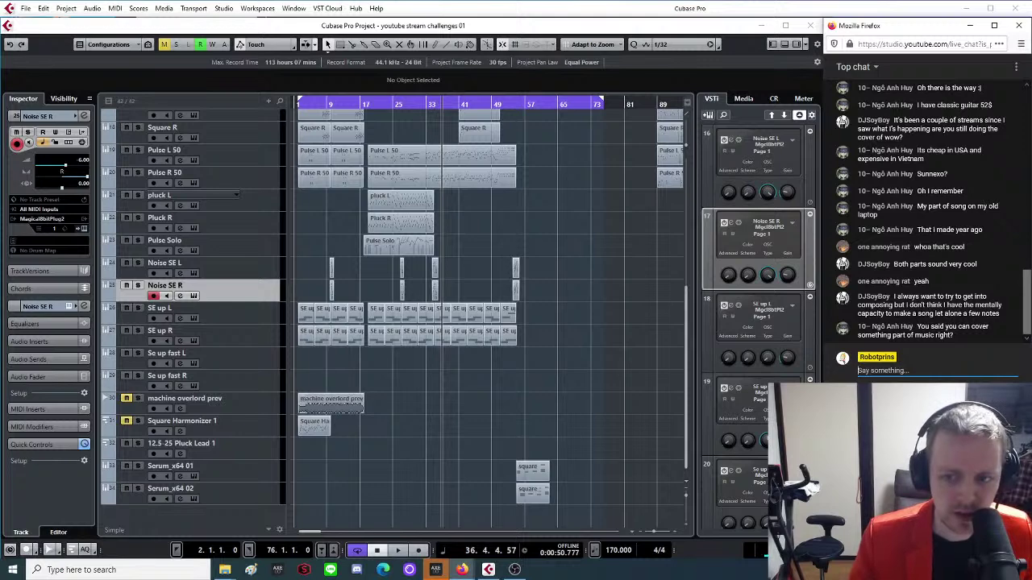
pyautogui.write('robo')
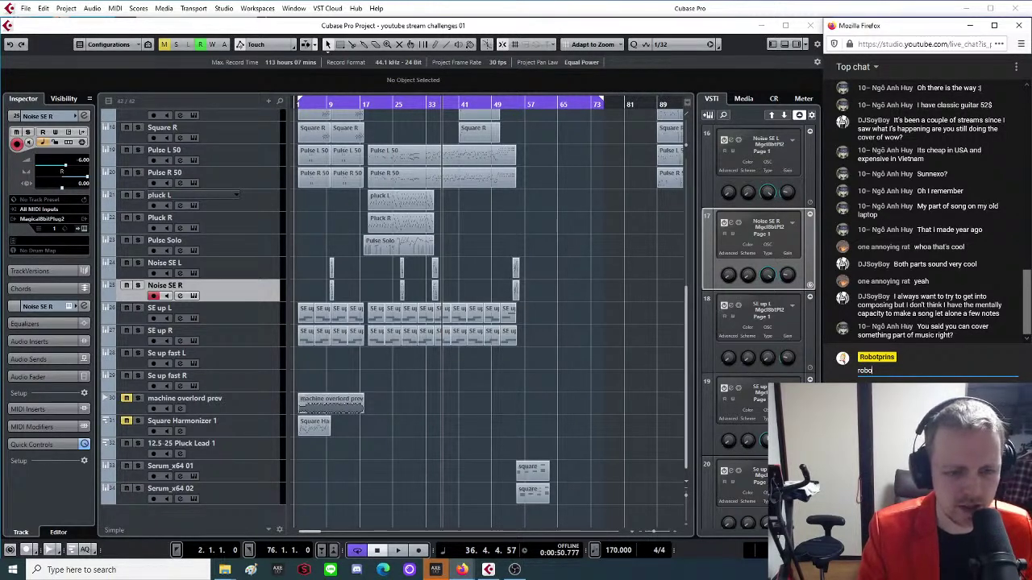
pyautogui.press('BackSpace')
pyautogui.press('BackSpace')
pyautogui.press('BackSpace')
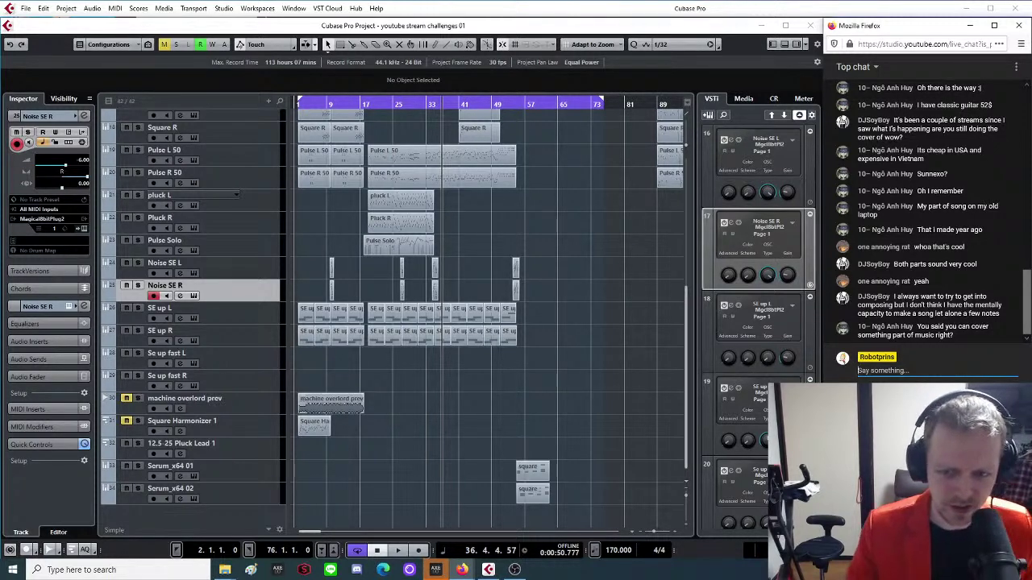
pyautogui.click(625, 321)
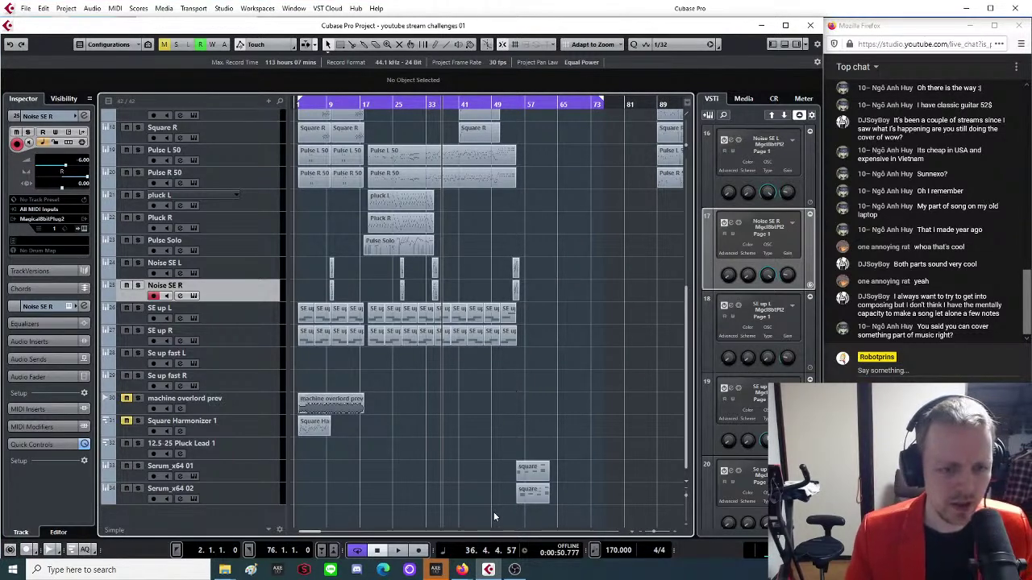
# Examine the arrangement's tracks from the drums down to the Serum parts, focusing on the section around bars 31 to 43.
pyautogui.press('h')
pyautogui.press('h')
pyautogui.press('h')
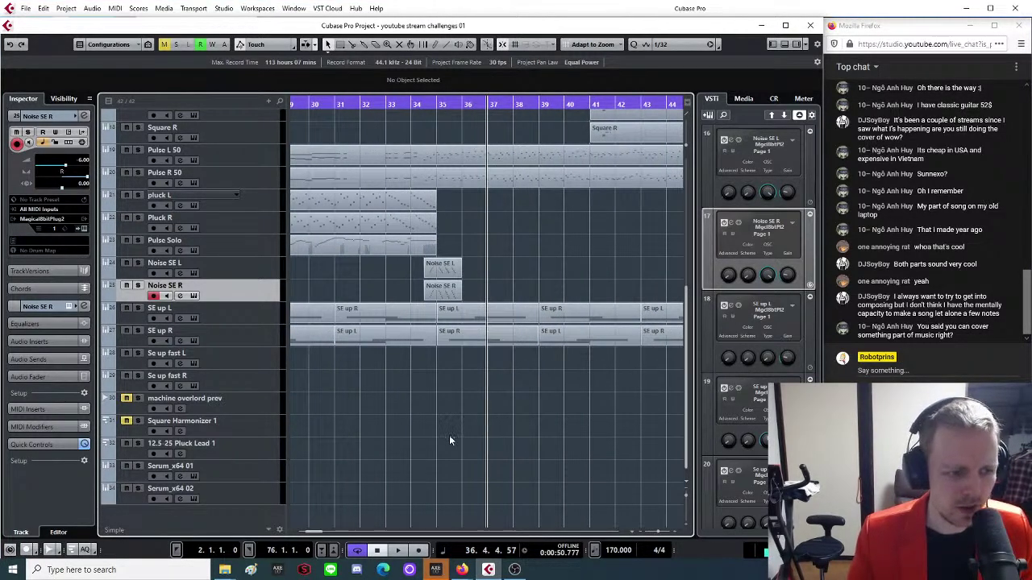
pyautogui.press('g')
pyautogui.press('g')
pyautogui.press('g')
pyautogui.press('g')
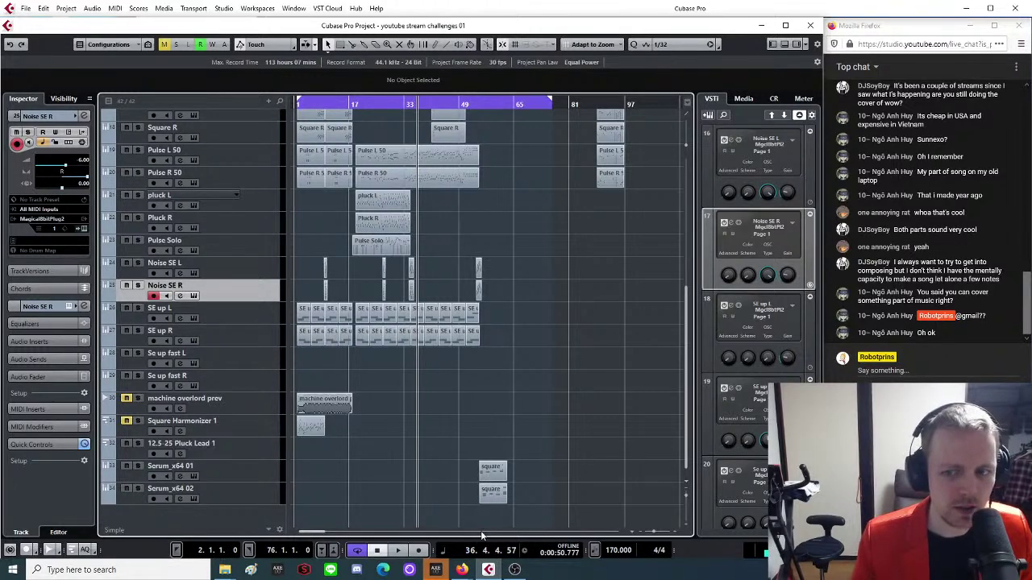
pyautogui.scroll(3, 477, 430)
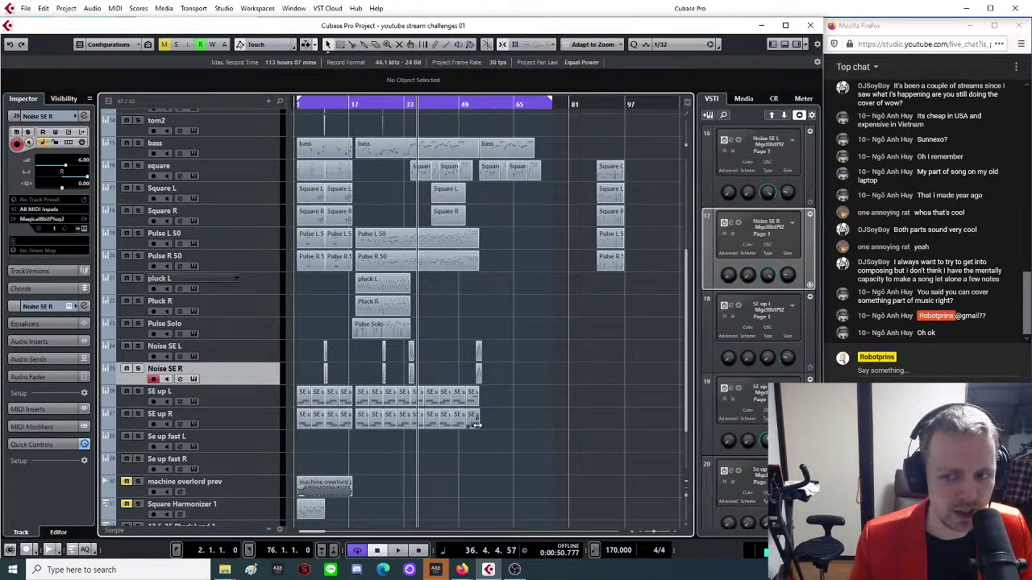
pyautogui.scroll(3, 477, 425)
pyautogui.scroll(-3, 404, 424)
pyautogui.scroll(-2, 404, 418)
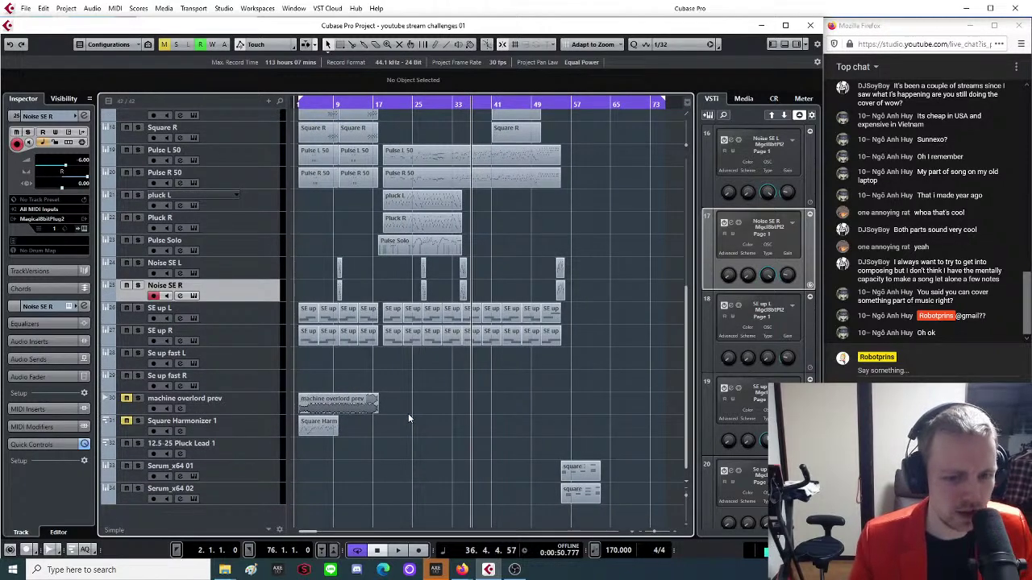
pyautogui.scroll(9, 430, 421)
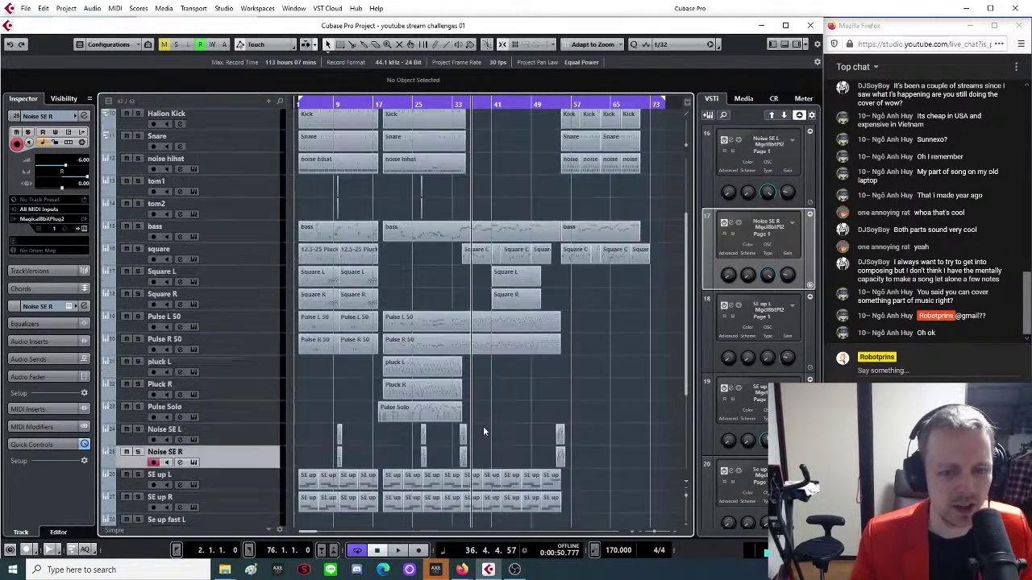
pyautogui.scroll(-9, 483, 422)
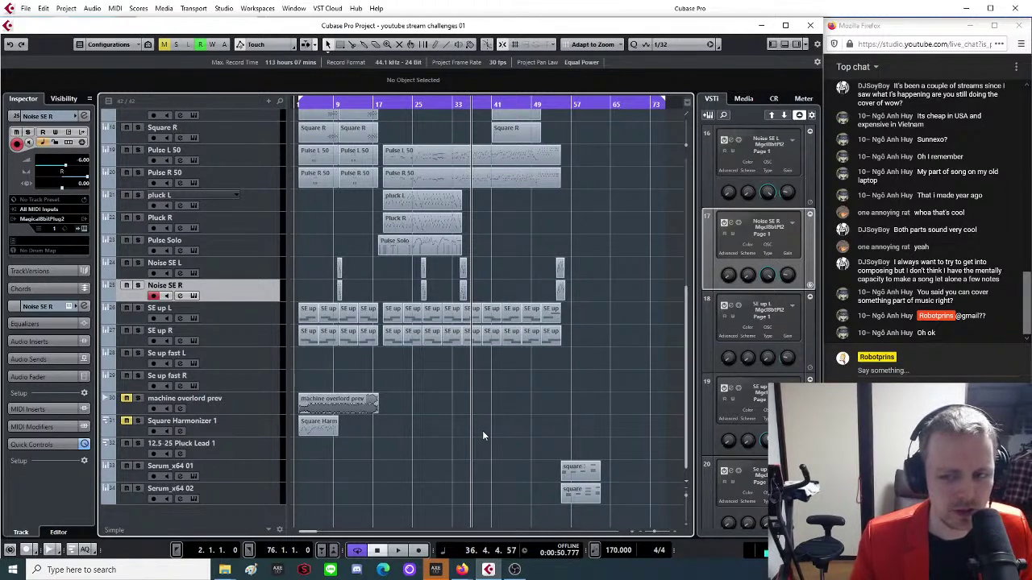
pyautogui.scroll(9, 511, 423)
pyautogui.scroll(5, 510, 428)
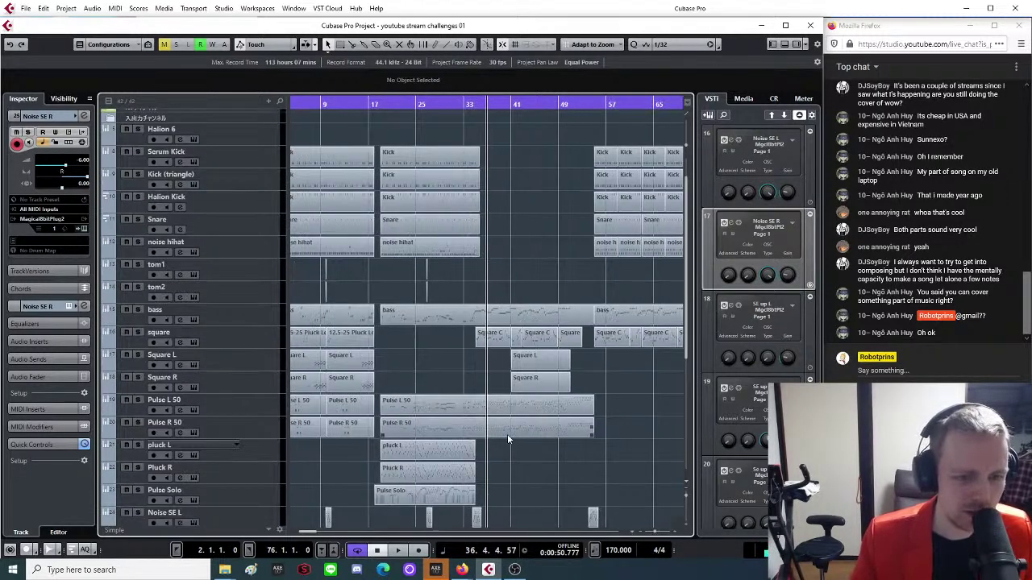
pyautogui.scroll(5, 564, 427)
pyautogui.scroll(-6, 549, 439)
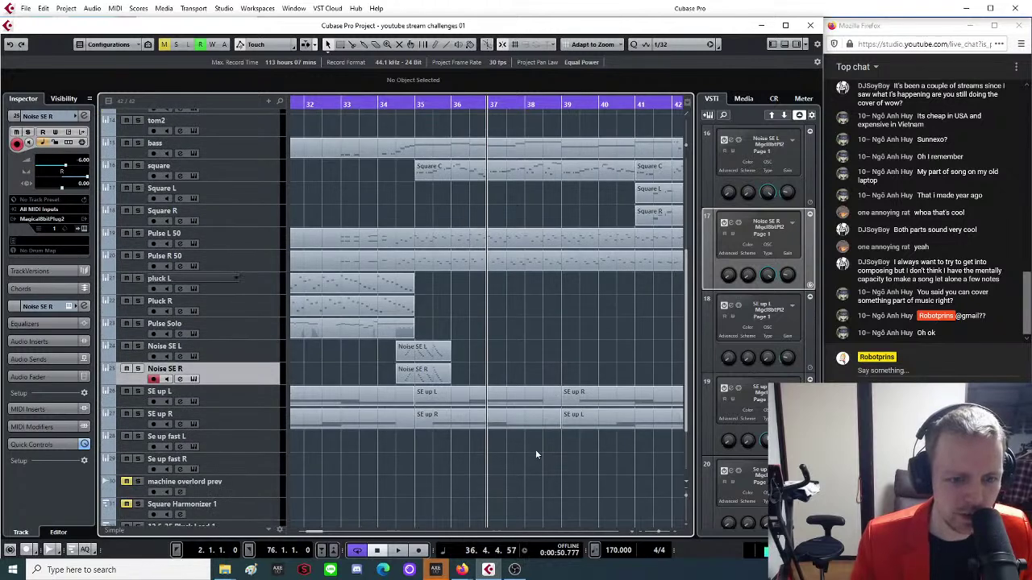
pyautogui.scroll(3, 469, 354)
pyautogui.scroll(-1, 469, 354)
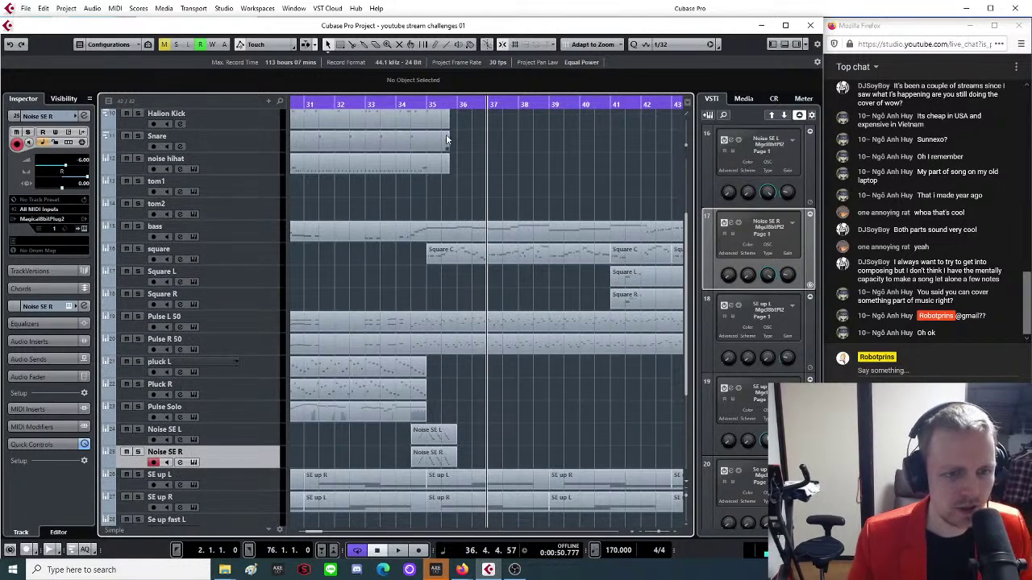
# Play the arrangement from bar 34 to about bar 45, following the drum, bass, square and SE tracks.
pyautogui.click(395, 103)
pyautogui.press('space')
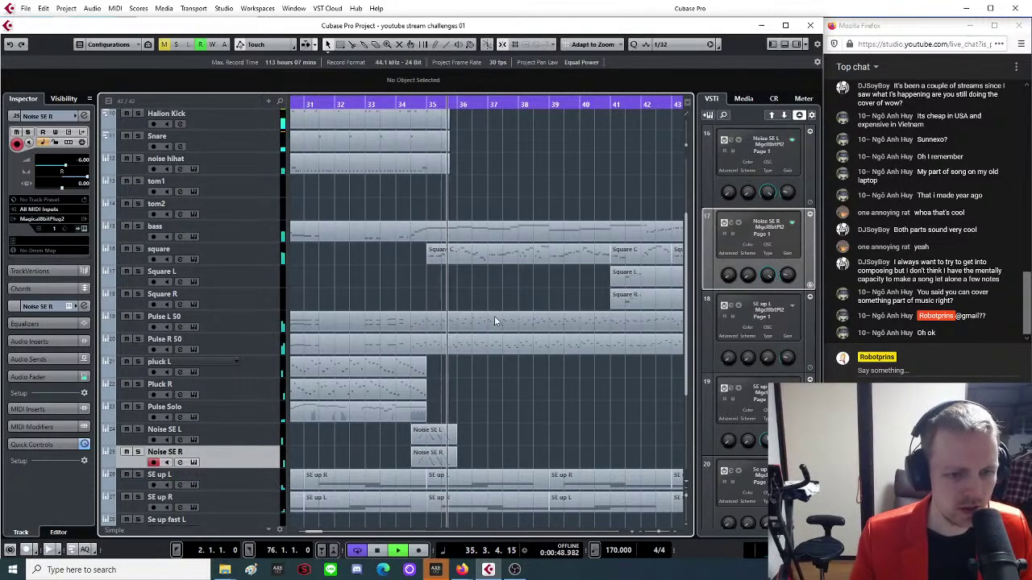
pyautogui.press('g')
pyautogui.press('g')
pyautogui.scroll(3, 547, 281)
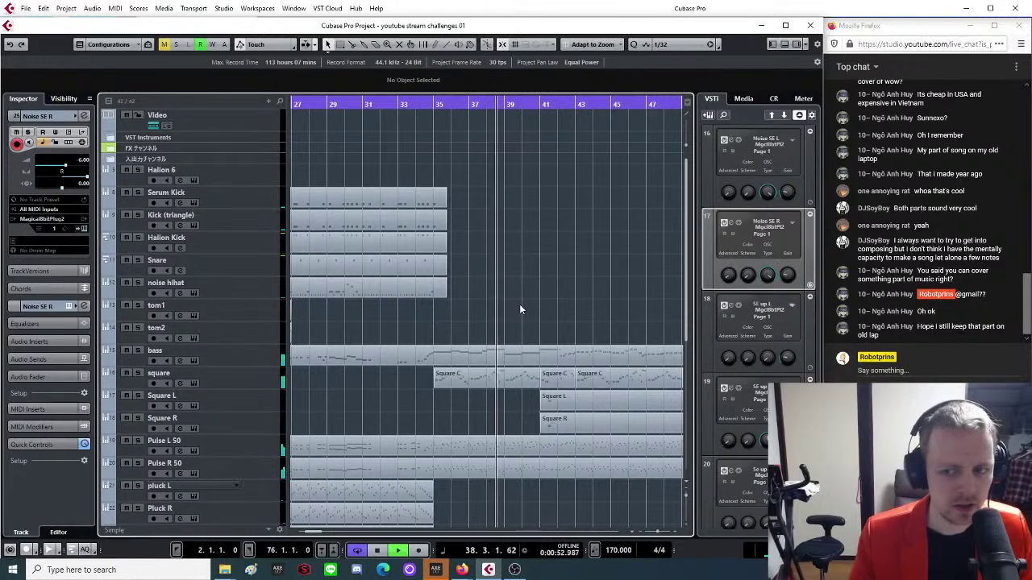
pyautogui.scroll(-3, 519, 307)
pyautogui.press('h')
pyautogui.press('h')
pyautogui.press('h')
pyautogui.press('h')
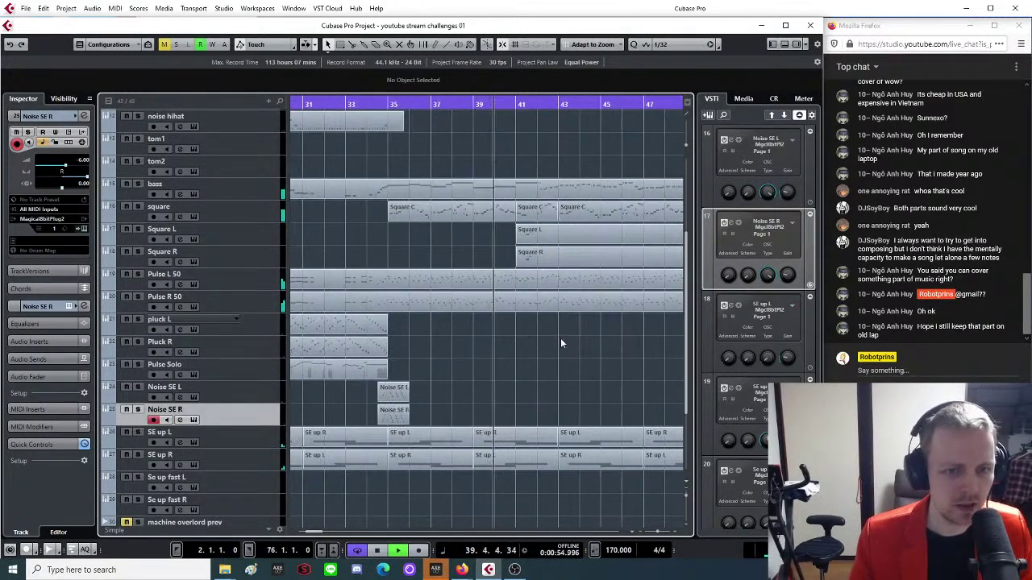
pyautogui.press('g')
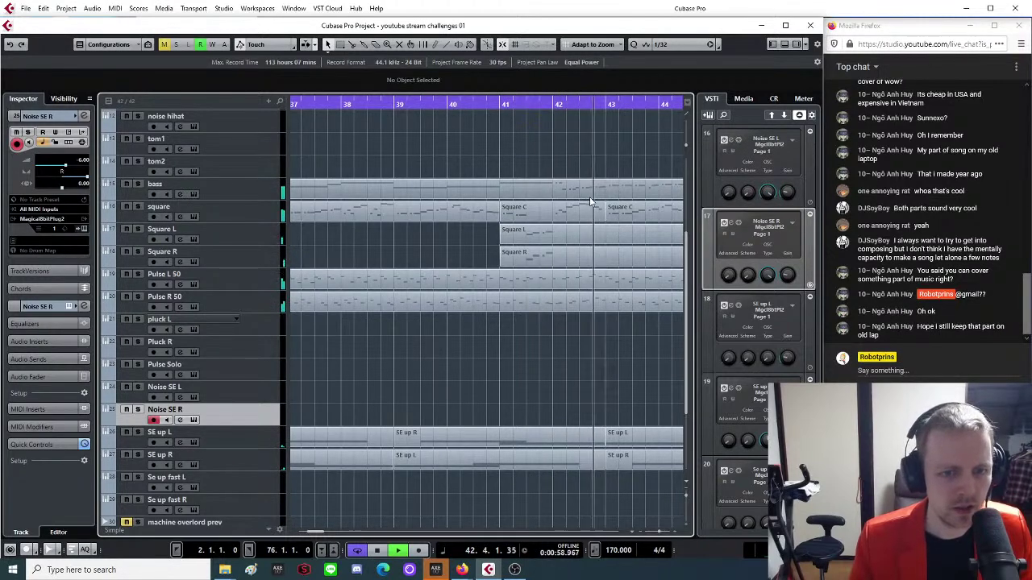
pyautogui.press('g')
pyautogui.press('g')
pyautogui.scroll(3, 509, 287)
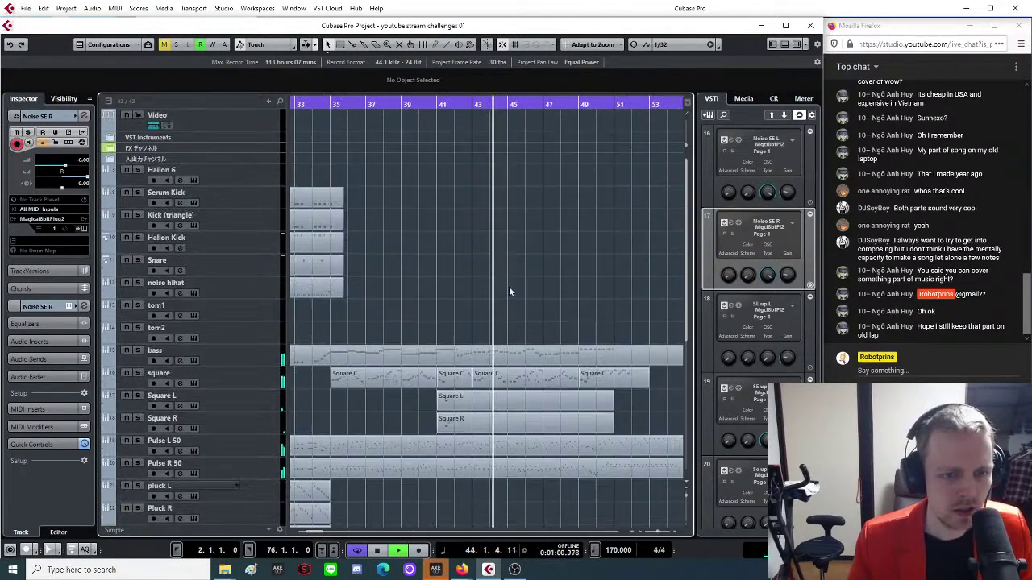
pyautogui.press('g')
pyautogui.press('g')
pyautogui.scroll(-3, 534, 332)
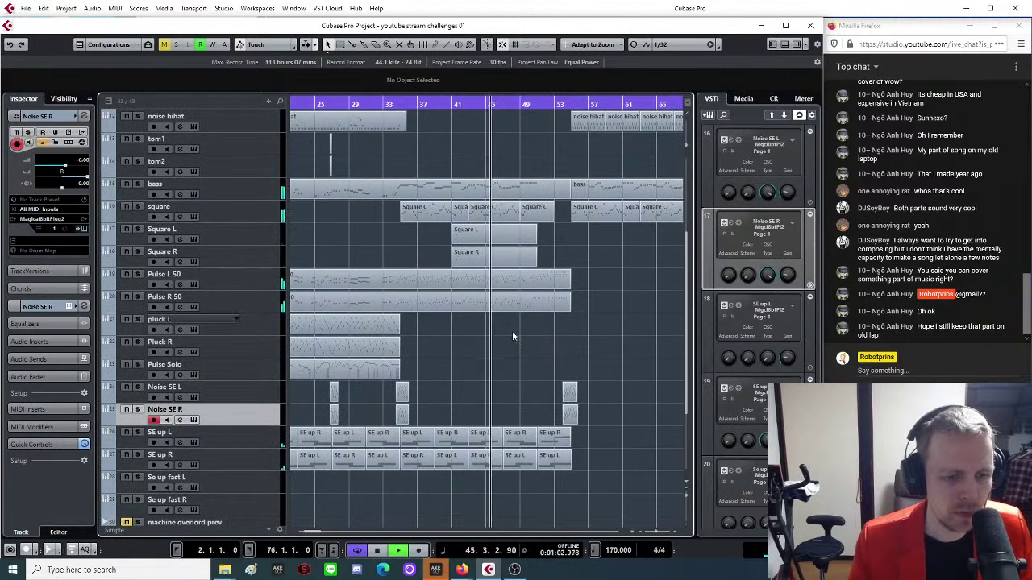
pyautogui.press('space')
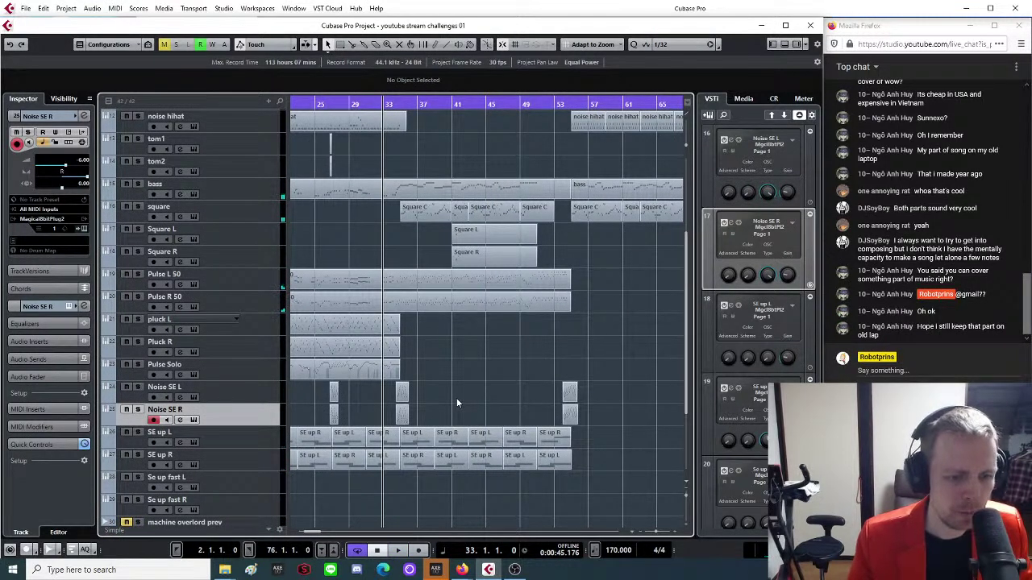
# Extend the Noise SE L and Noise SE R parts that begin just before bar 35 so they end at bar 54.
pyautogui.press('h')
pyautogui.press('h')
pyautogui.press('h')
pyautogui.press('h')
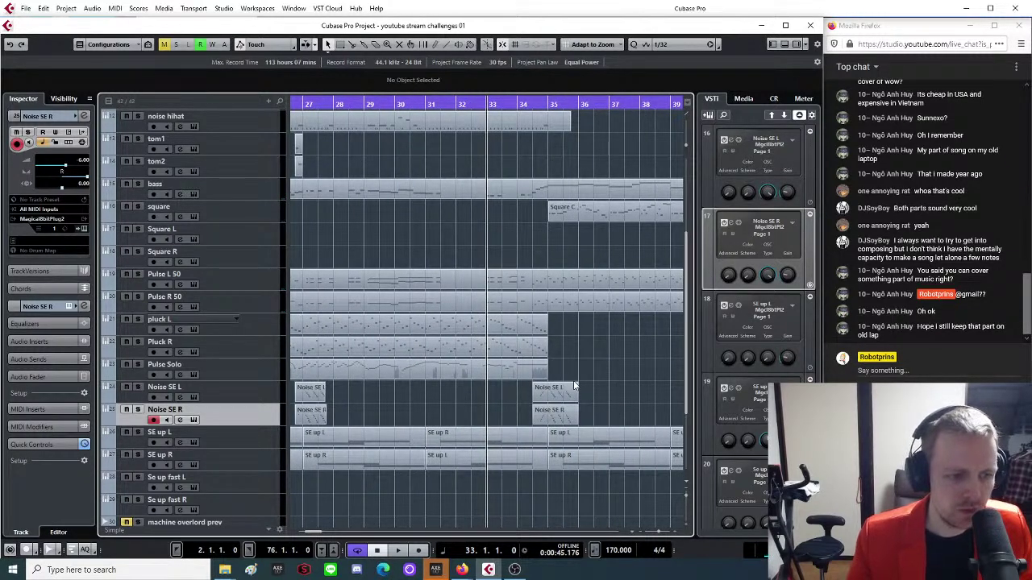
pyautogui.click(570, 417)
pyautogui.press('g')
pyautogui.press('g')
pyautogui.press('g')
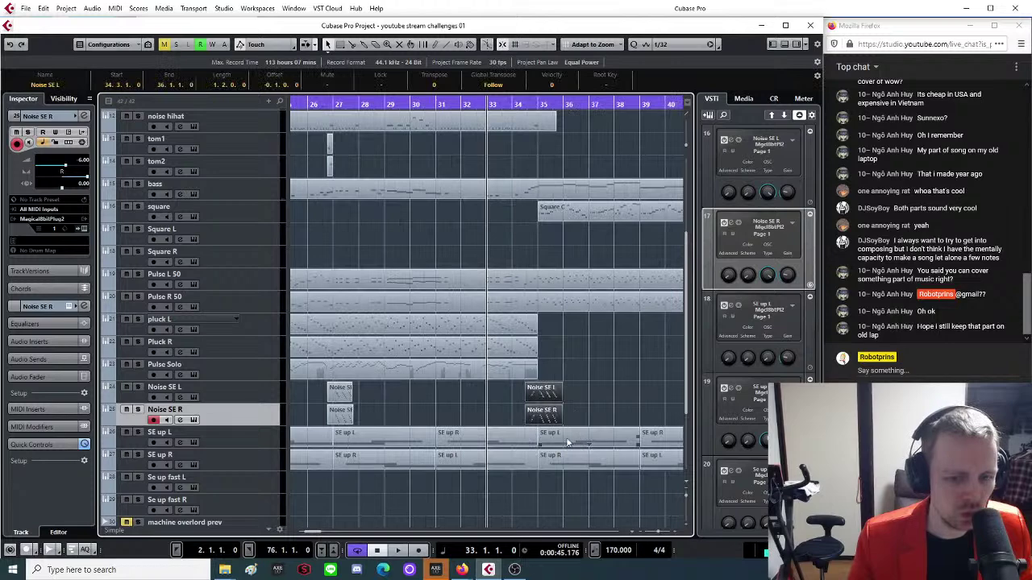
pyautogui.moveTo(510, 421); pyautogui.dragTo(663, 418)
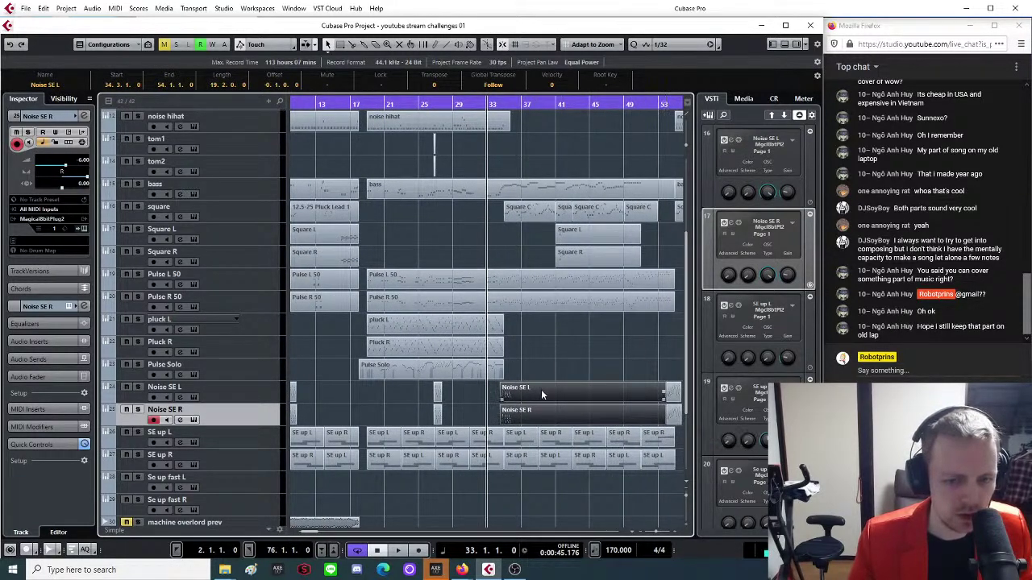
# Open the extended Noise SE L and Noise SE R parts in the Key Editor and examine the range of their notes.
pyautogui.doubleClick(547, 394)
pyautogui.press('g')
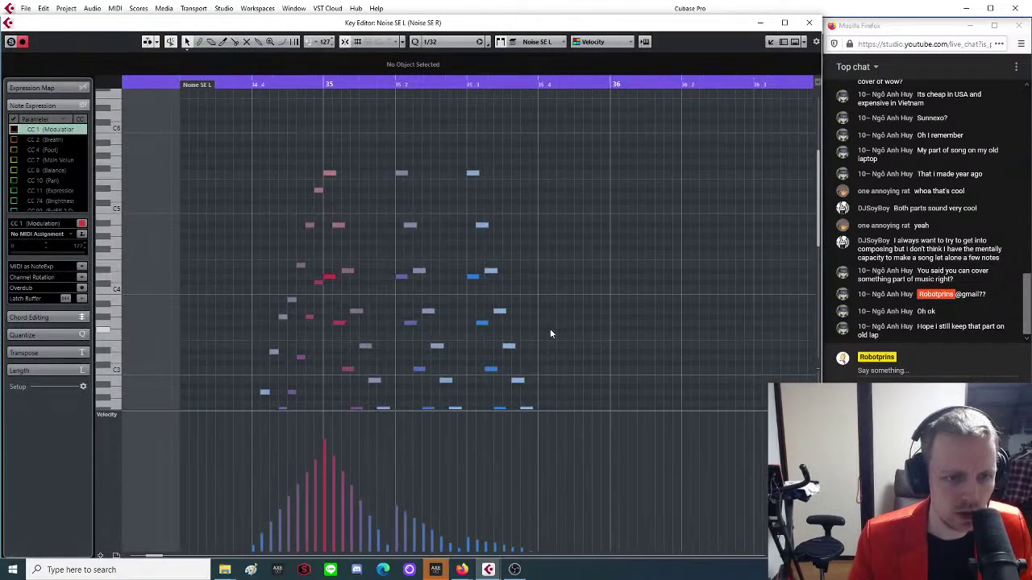
pyautogui.press('g')
pyautogui.scroll(3, 550, 328)
pyautogui.press('g')
pyautogui.scroll(3, 549, 347)
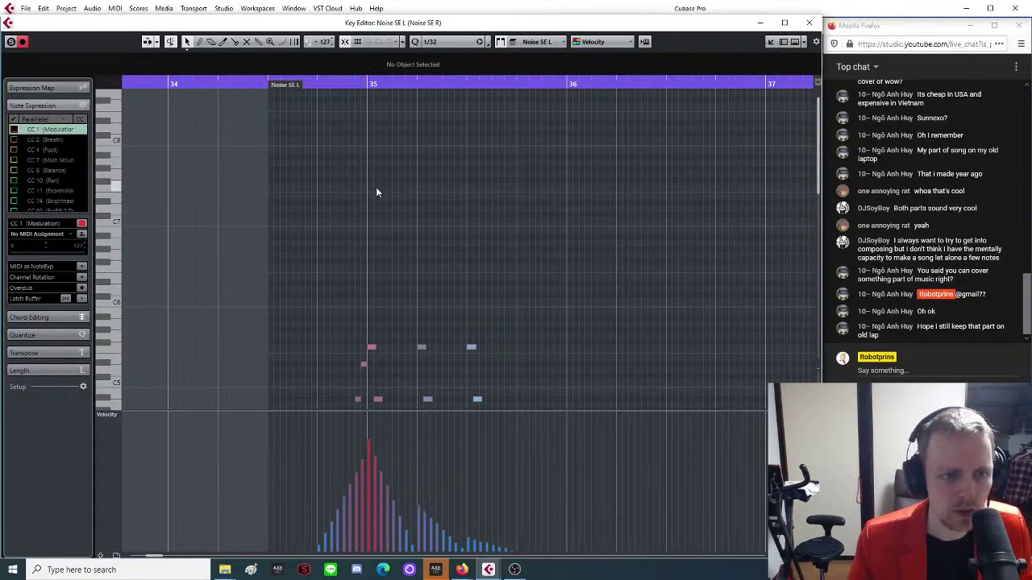
pyautogui.scroll(-10, 452, 262)
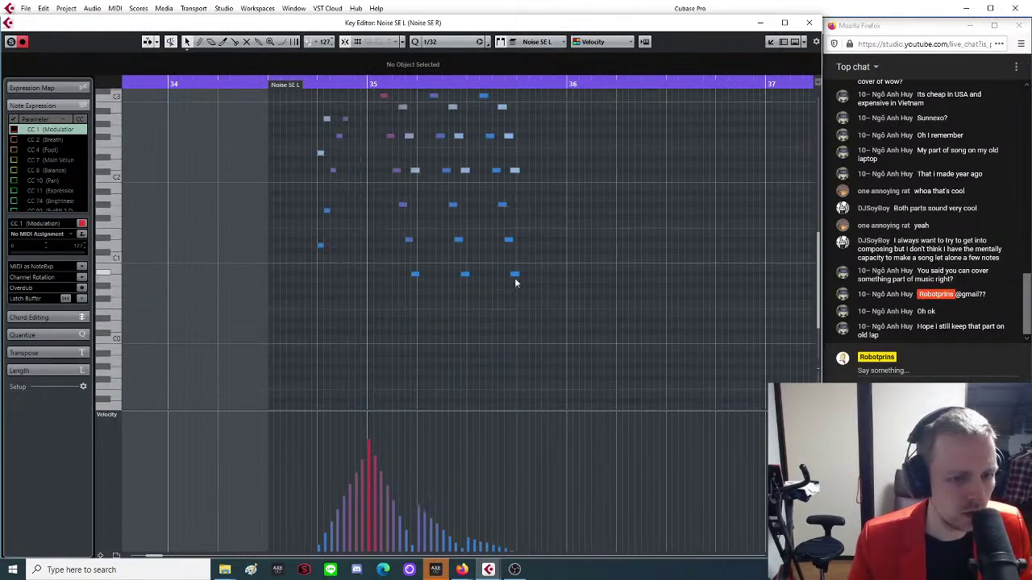
pyautogui.press('g')
pyautogui.press('g')
pyautogui.press('g')
pyautogui.press('g')
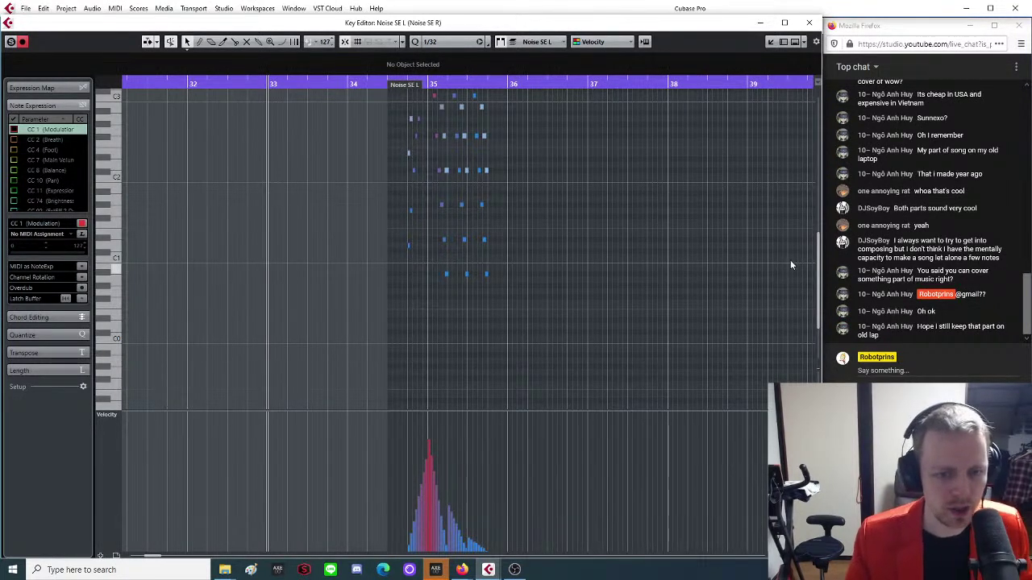
pyautogui.scroll(8, 655, 364)
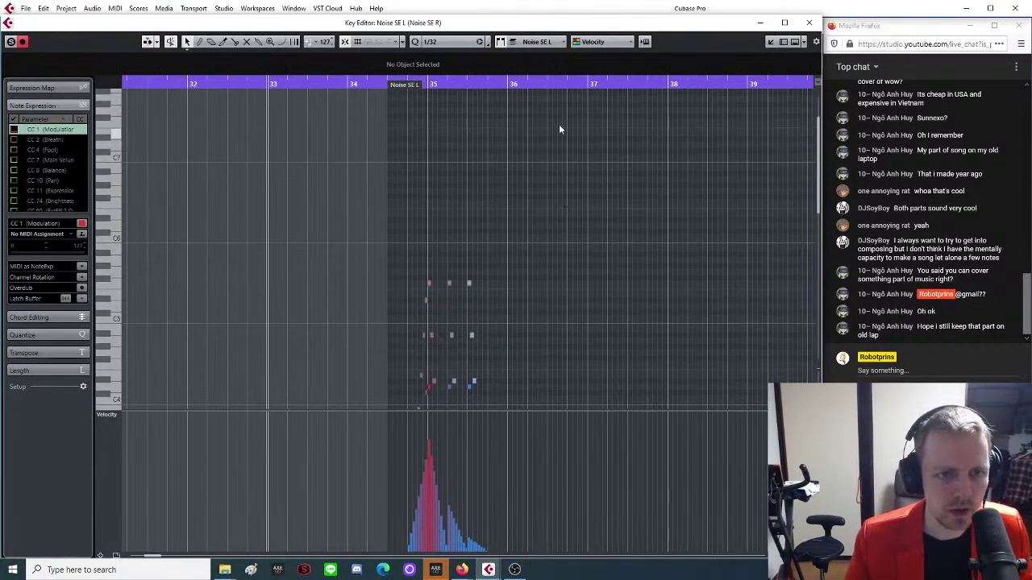
# Draw a B6 note at bar 35 in the Noise SE L part and move it to C#5 at 35.3.4.60.
pyautogui.press('h')
pyautogui.press('h')
pyautogui.press('h')
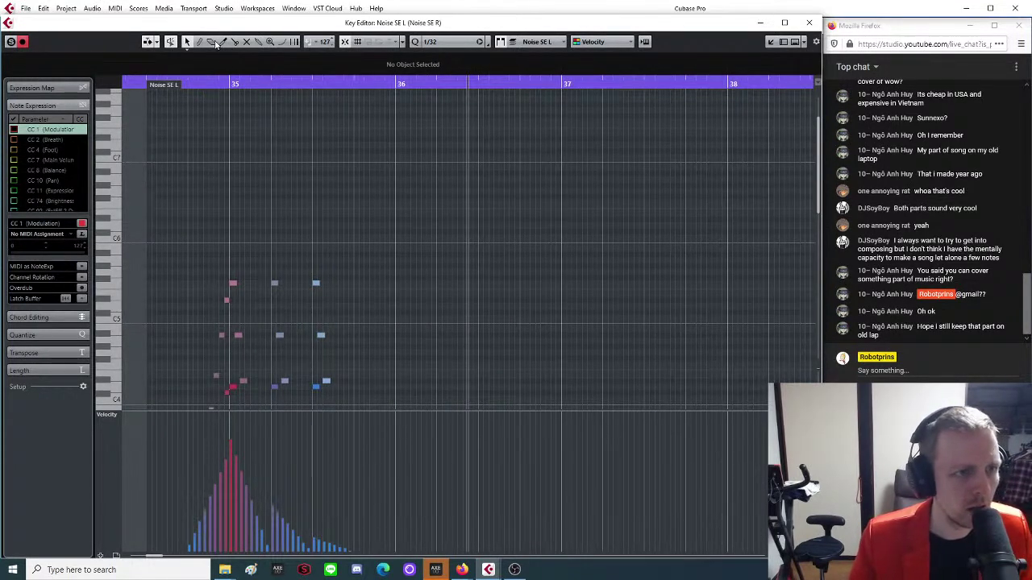
pyautogui.press('h')
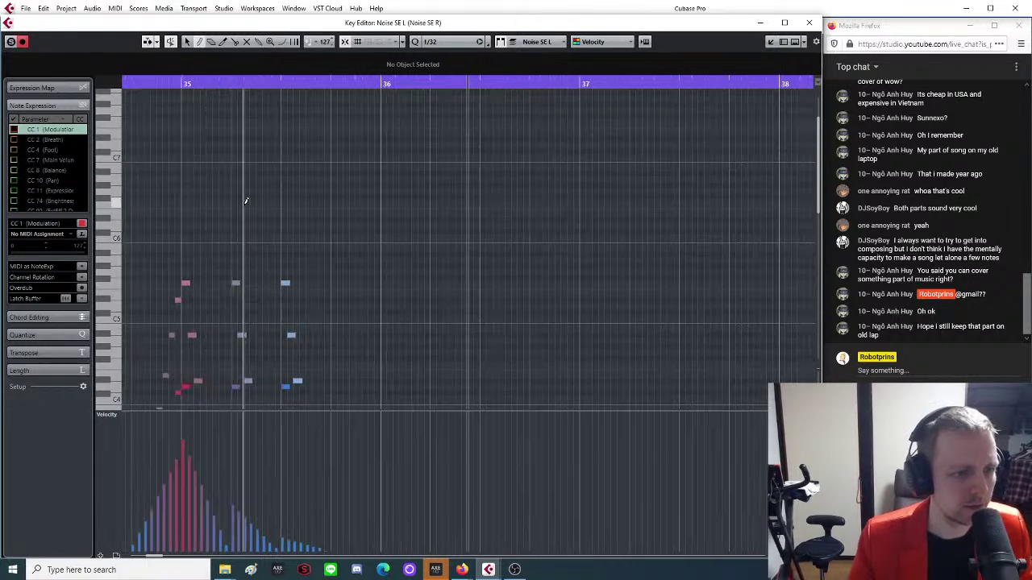
pyautogui.moveTo(227, 86); pyautogui.dragTo(471, 314)
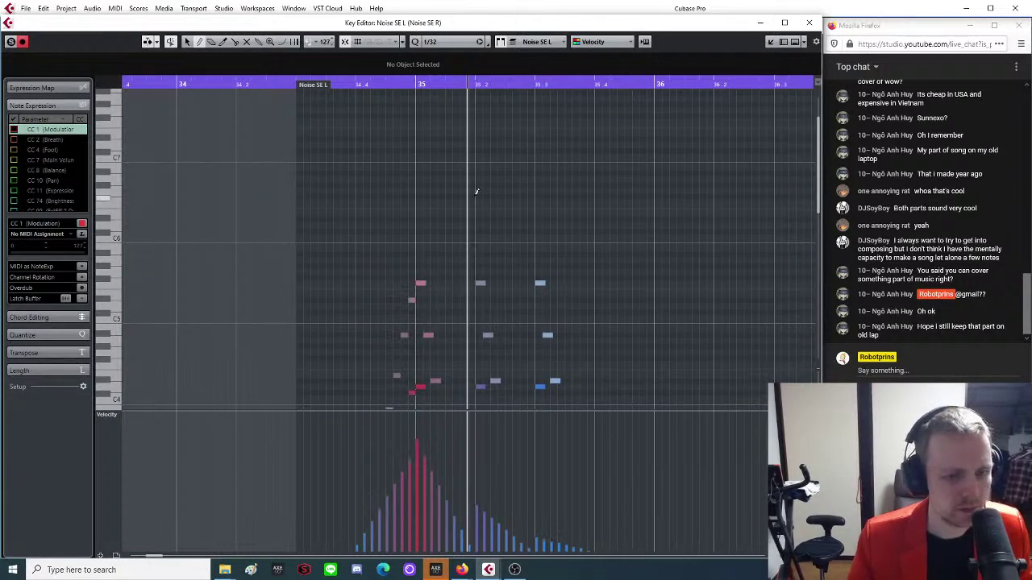
pyautogui.click(419, 167)
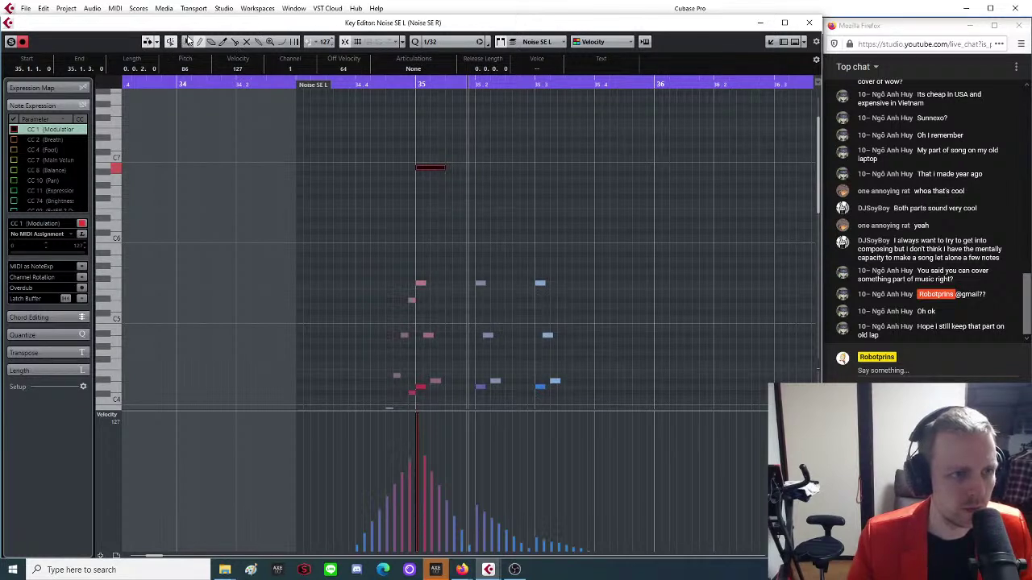
pyautogui.click(511, 217)
pyautogui.moveTo(428, 173); pyautogui.dragTo(603, 313)
pyautogui.scroll(-4, 607, 323)
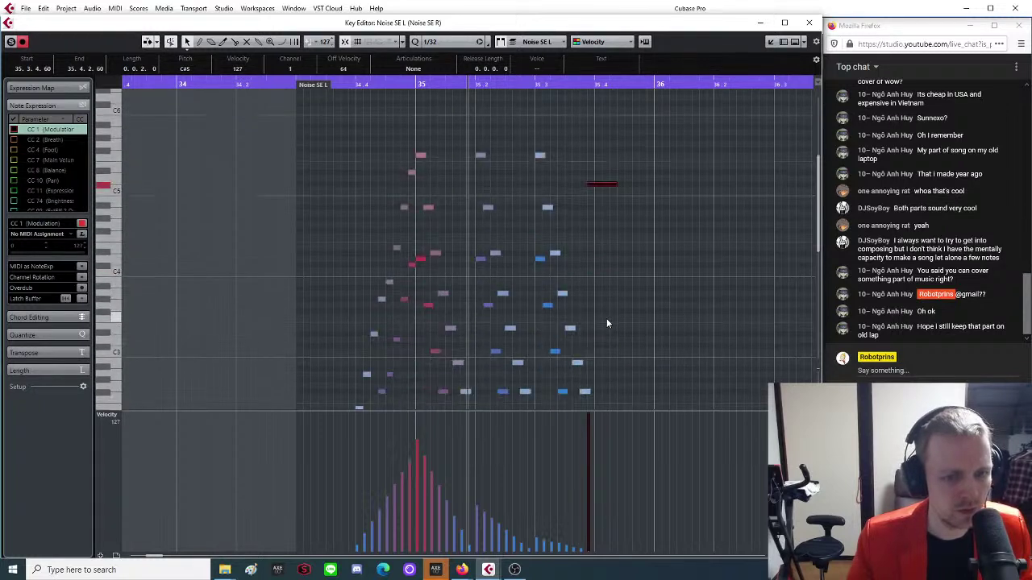
# Delete the added C#5 note from the Noise SE L part.
pyautogui.click(419, 154)
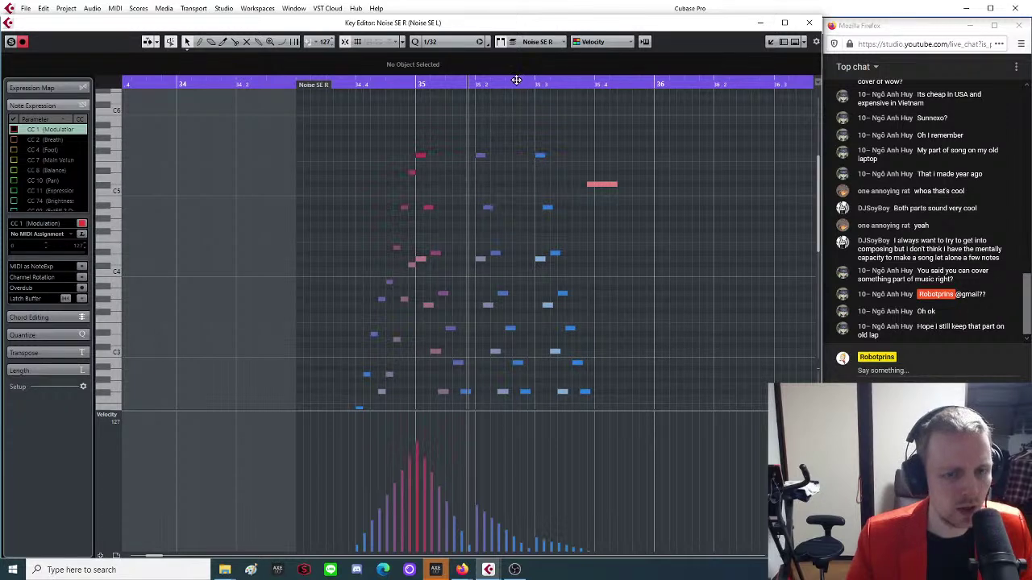
pyautogui.click(604, 186)
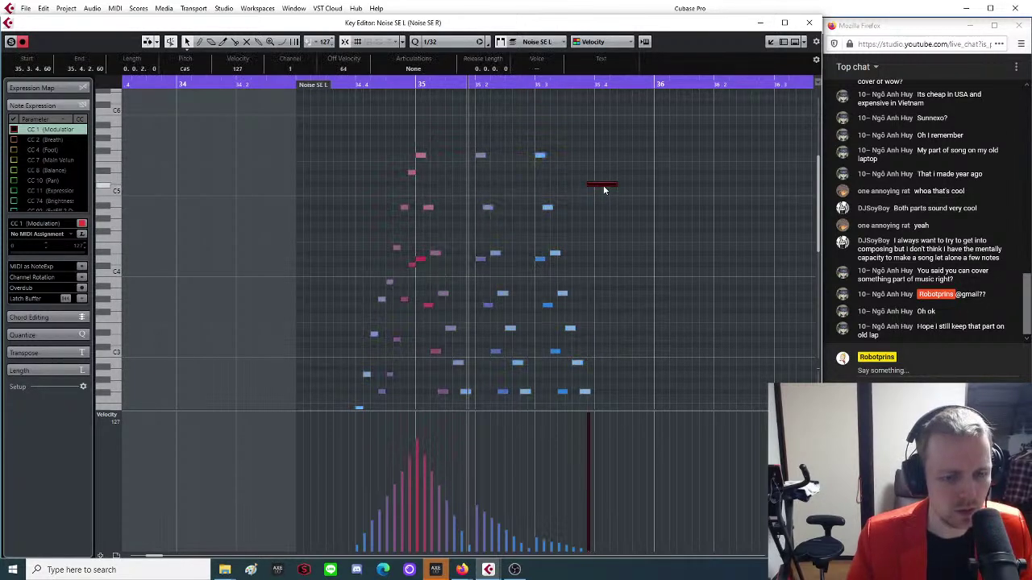
pyautogui.press('Delete')
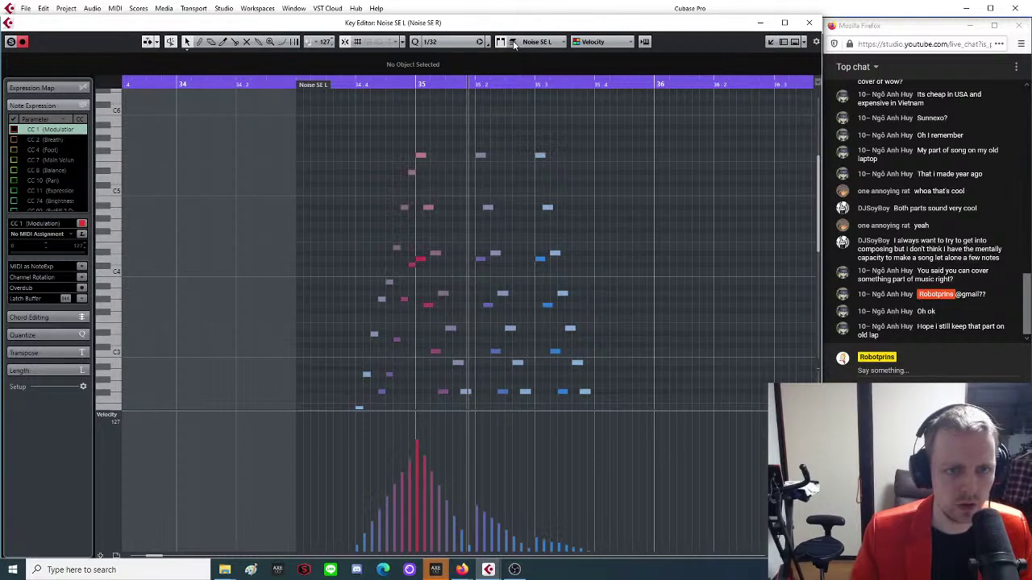
# Delete all Noise SE L notes from bar 35 onward, keeping the rising run before it.
pyautogui.click(419, 260)
pyautogui.moveTo(416, 257); pyautogui.dragTo(682, 364)
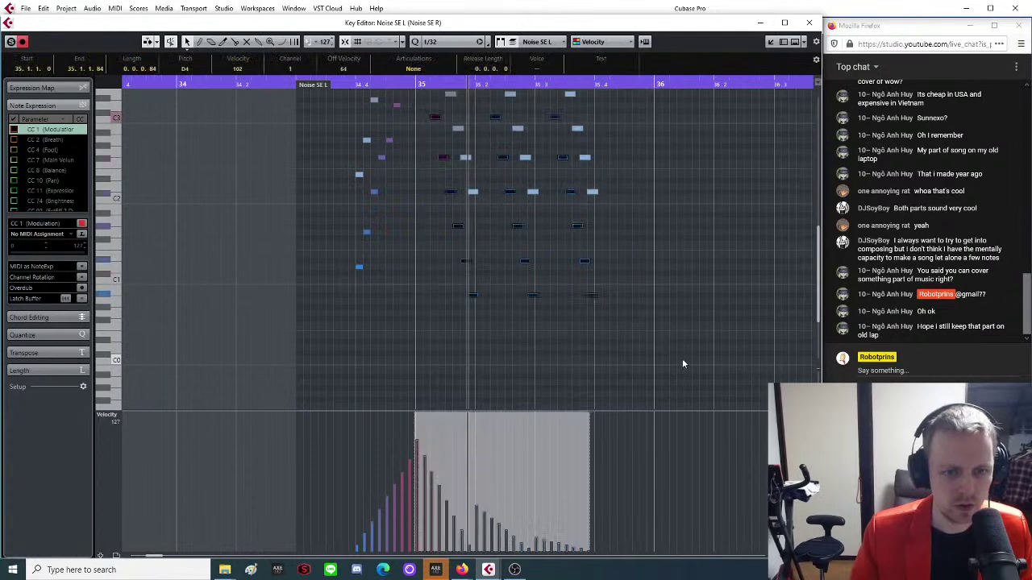
pyautogui.press('Delete')
pyautogui.scroll(5, 608, 343)
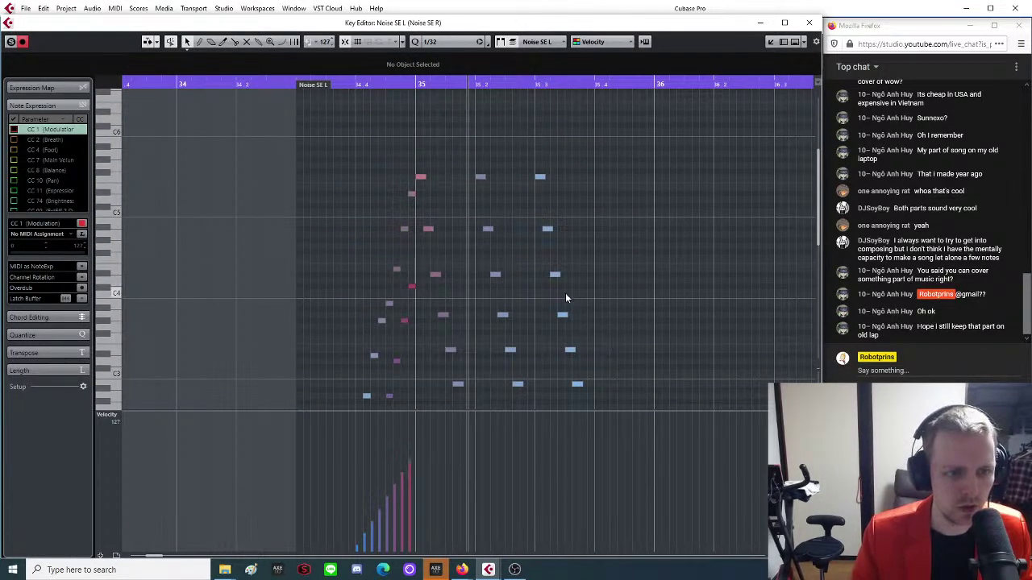
pyautogui.scroll(-4, 452, 311)
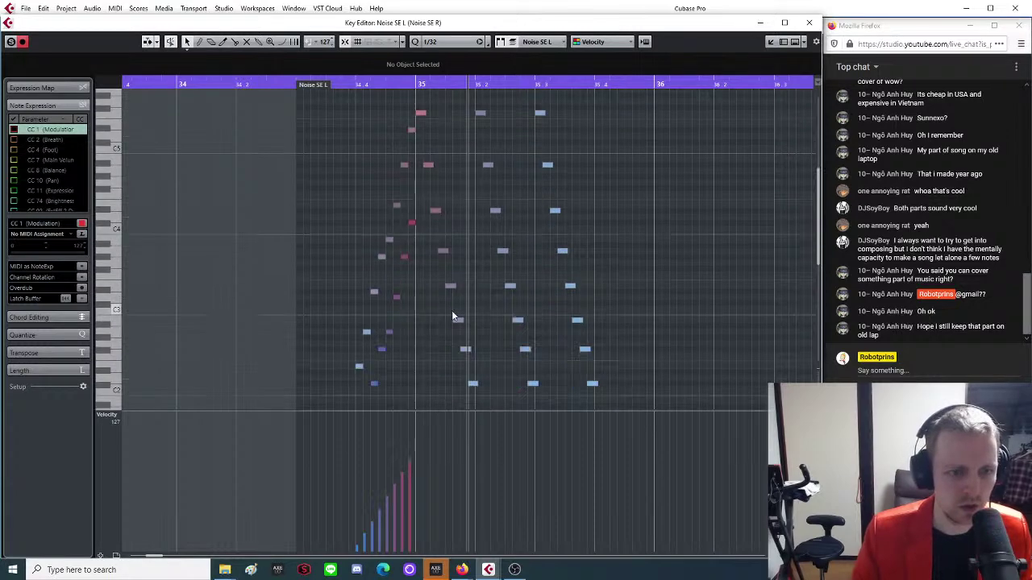
# Delete the remaining rising run of notes from the Noise SE L part.
pyautogui.click(412, 223)
pyautogui.moveTo(417, 200); pyautogui.dragTo(343, 397)
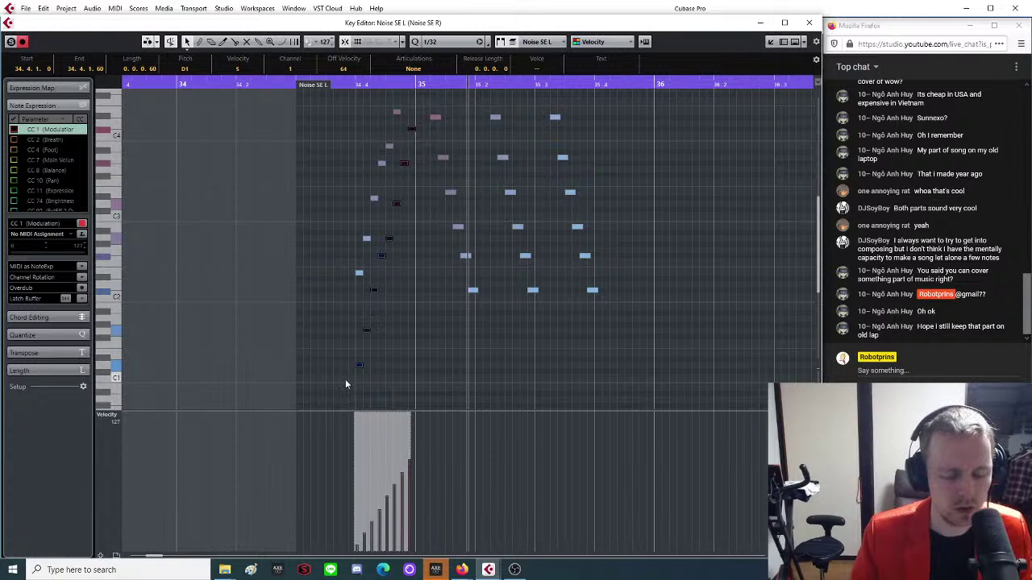
pyautogui.press('Delete')
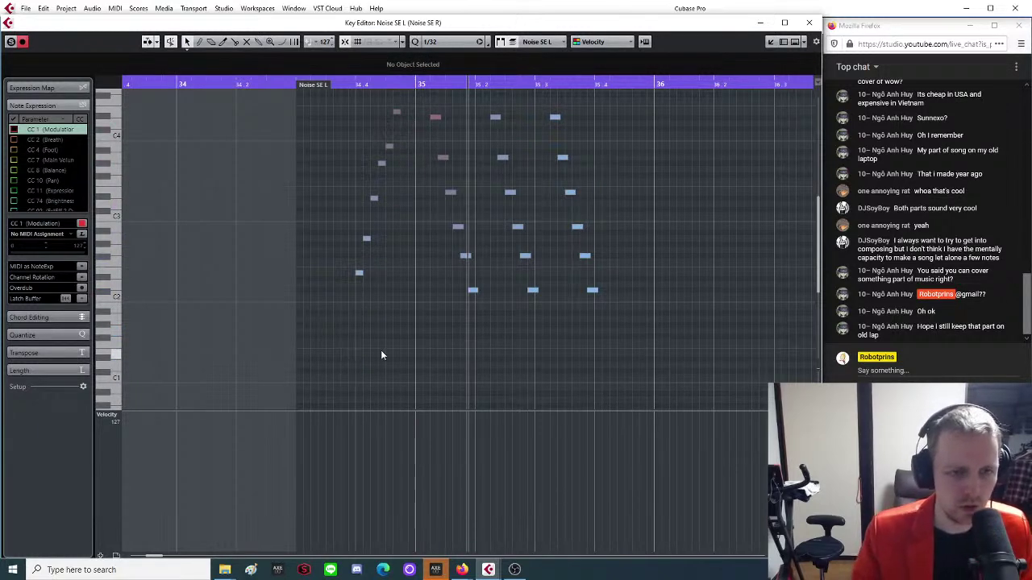
# Delete all Noise SE R notes after the high F5 at bar 35, keeping the rising run before it.
pyautogui.scroll(5, 387, 339)
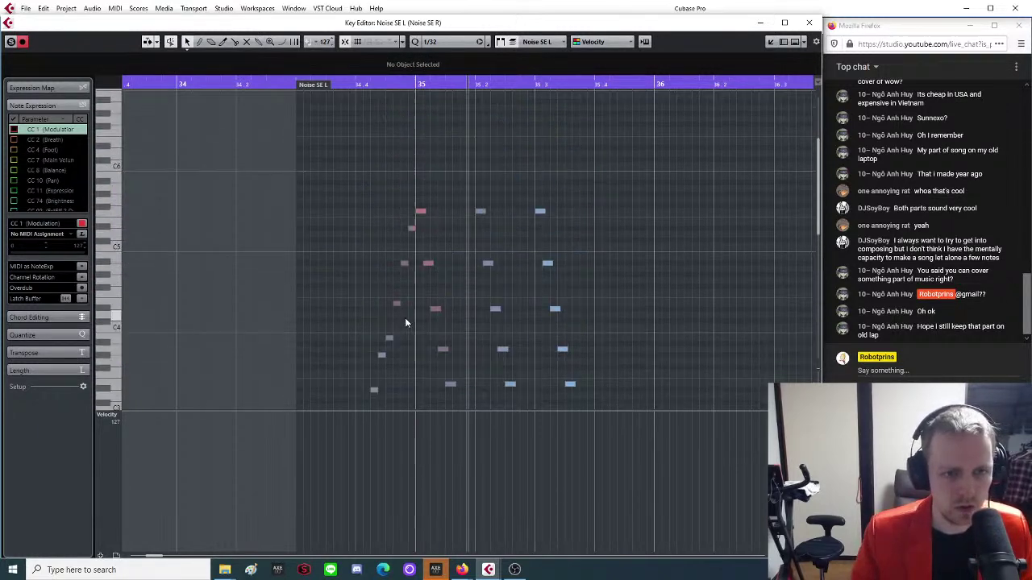
pyautogui.click(480, 212)
pyautogui.moveTo(478, 220); pyautogui.dragTo(640, 357)
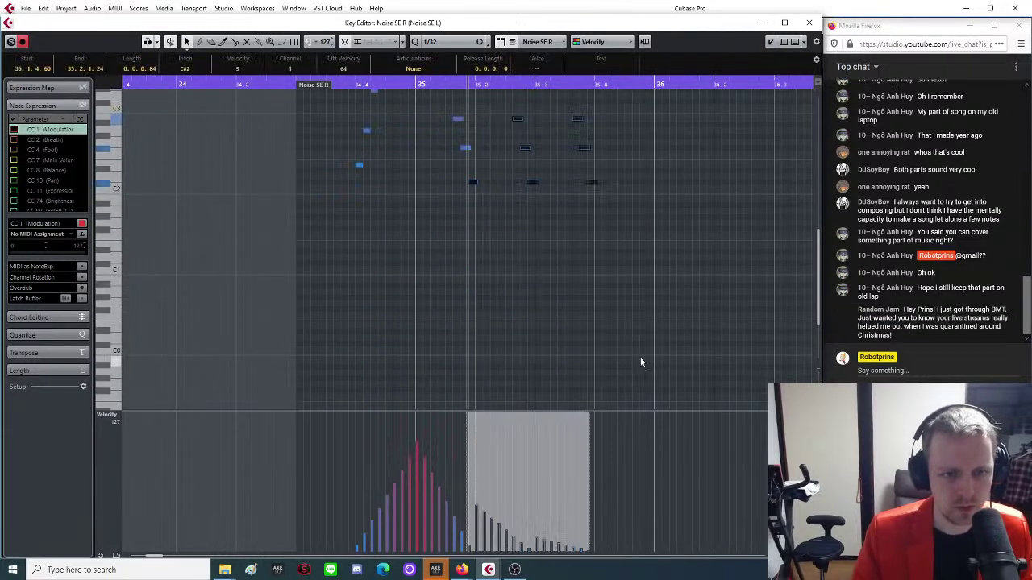
pyautogui.press('Delete')
pyautogui.scroll(7, 452, 270)
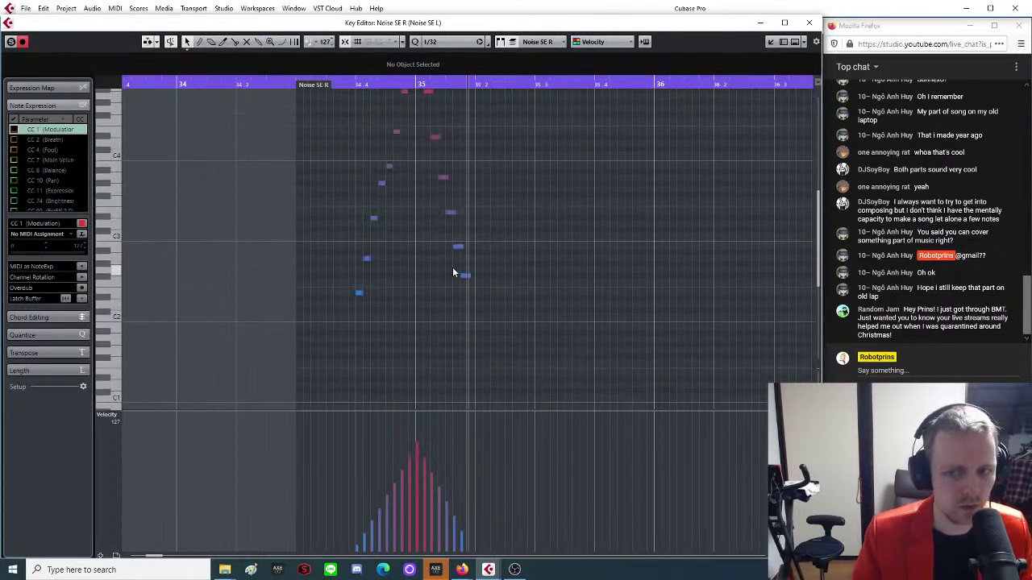
pyautogui.moveTo(431, 210); pyautogui.dragTo(522, 380)
pyautogui.press('Delete')
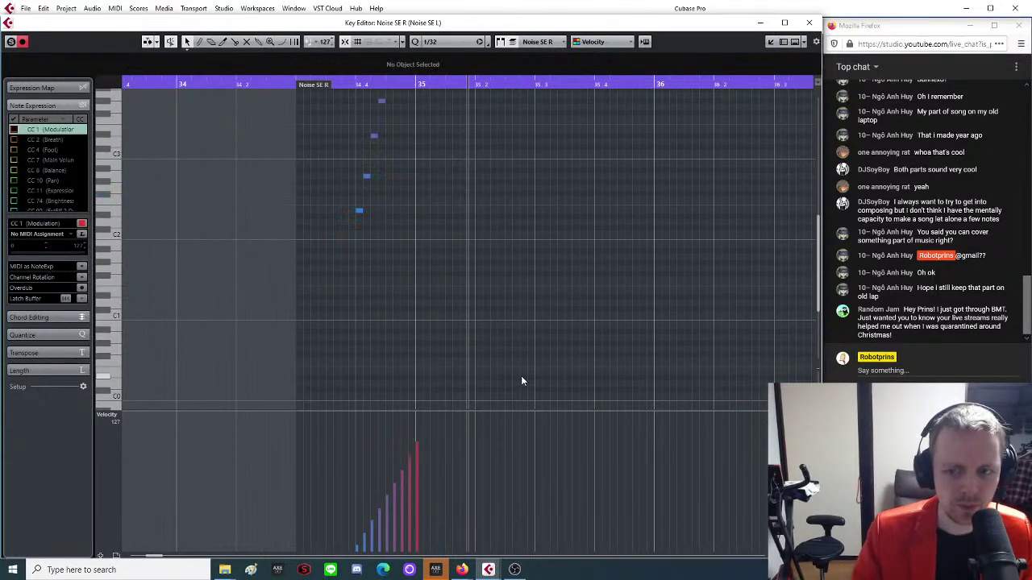
# Lengthen the Noise SE R F5 note at bar 35 to 0.0.1.0 and copy it to D#5 right after it.
pyautogui.scroll(4, 455, 314)
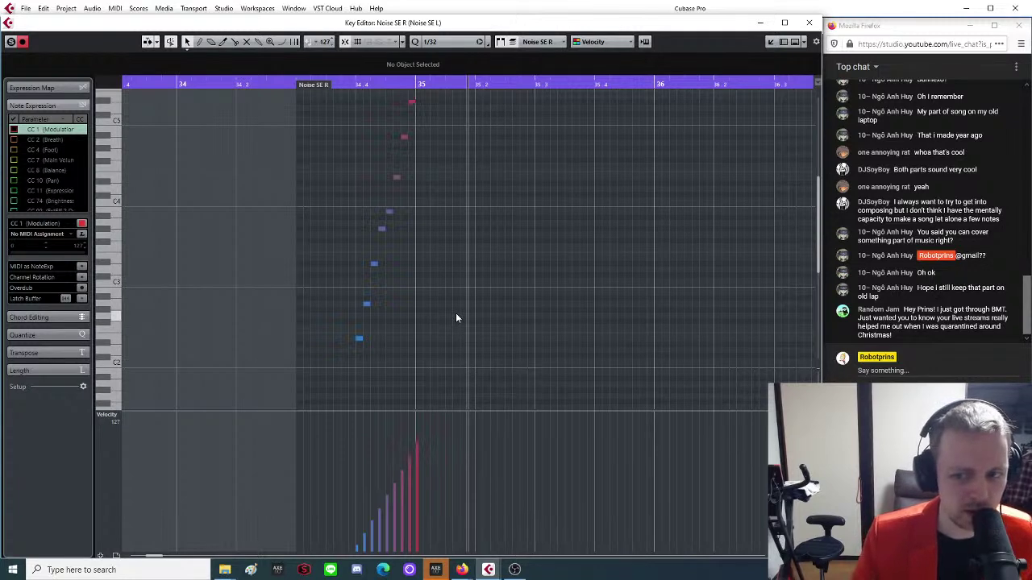
pyautogui.scroll(4, 456, 316)
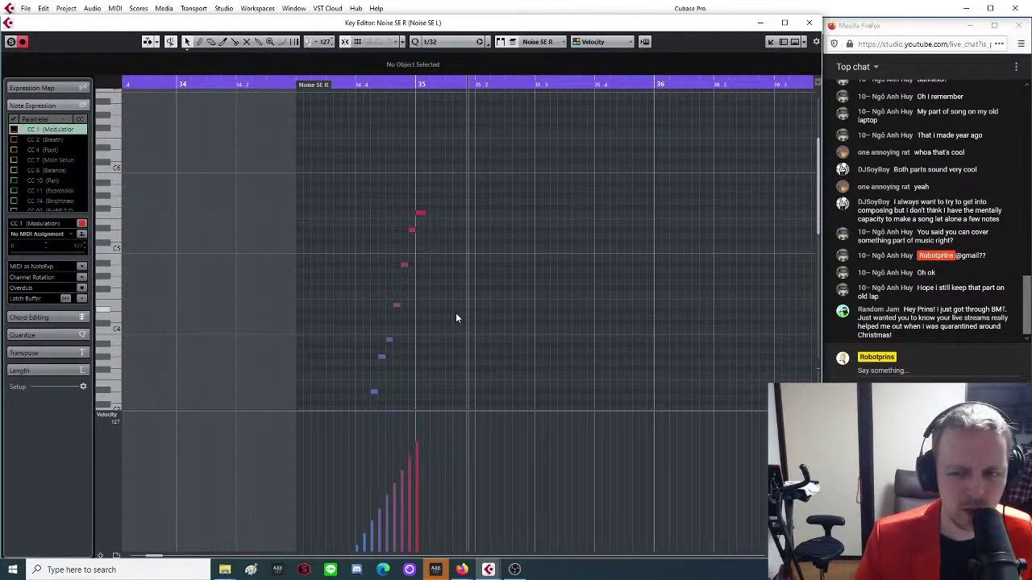
pyautogui.press('h')
pyautogui.press('h')
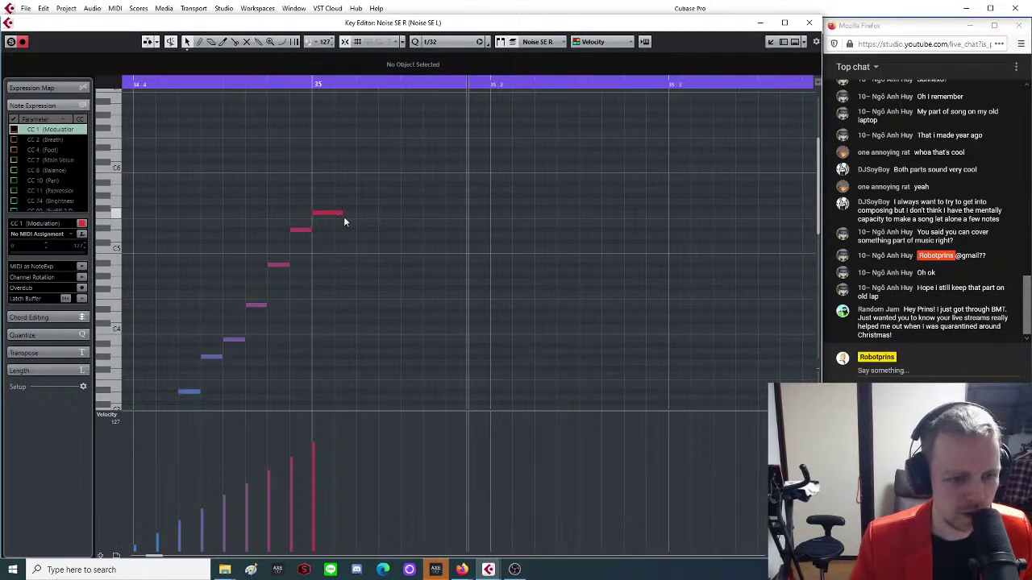
pyautogui.moveTo(338, 212); pyautogui.dragTo(358, 212)
pyautogui.press('g')
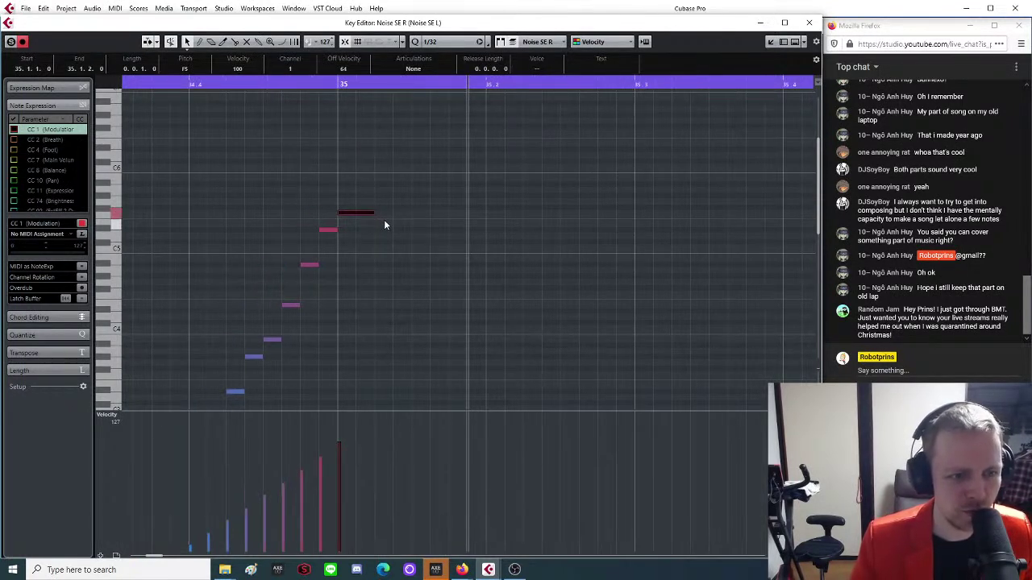
pyautogui.moveTo(395, 213); pyautogui.dragTo(416, 240)
pyautogui.click(411, 306)
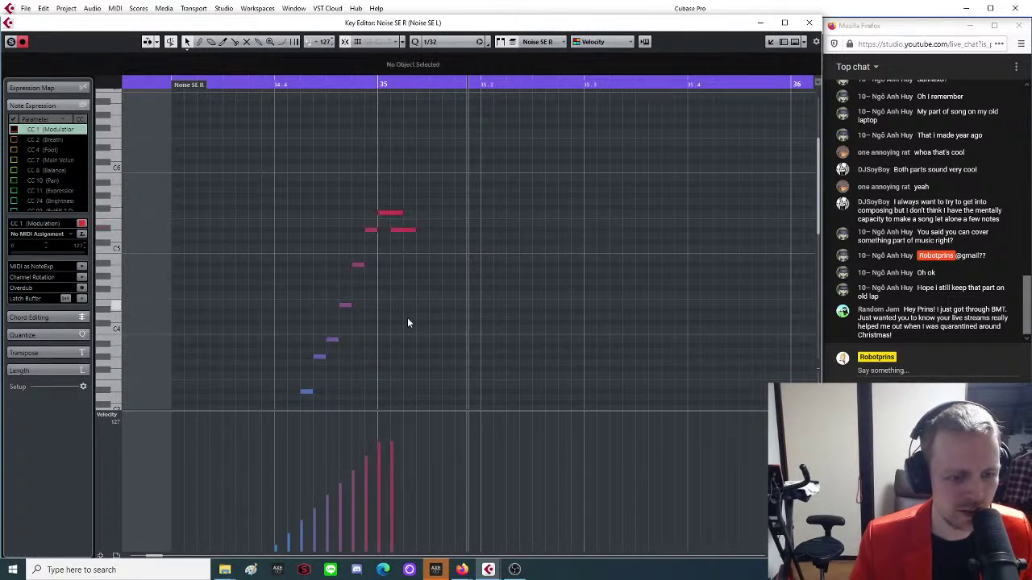
# Raise the F5 note's velocity to 120 and scale the rising run's velocities up slightly.
pyautogui.moveTo(387, 428); pyautogui.dragTo(383, 423)
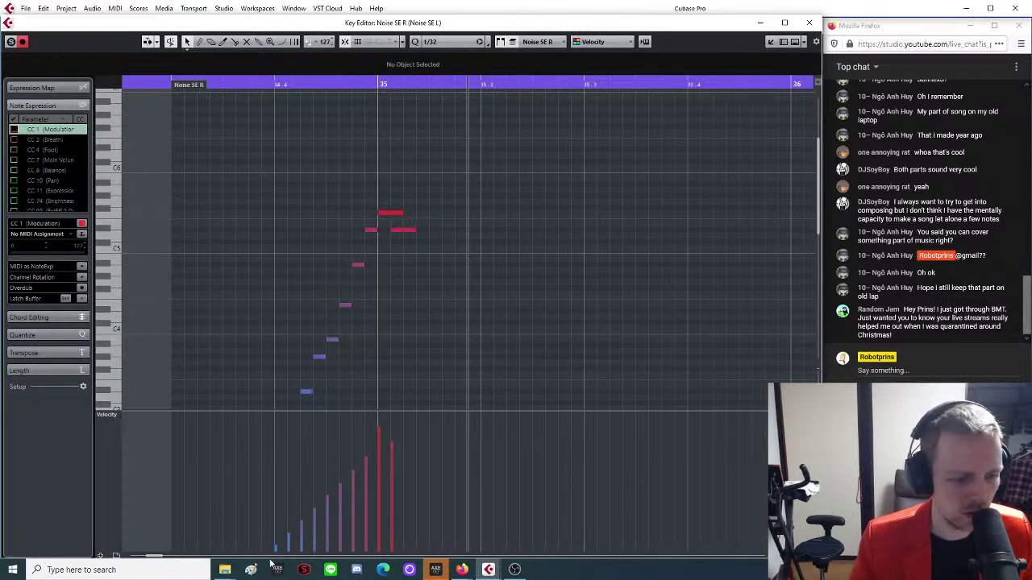
pyautogui.moveTo(372, 216); pyautogui.dragTo(256, 388)
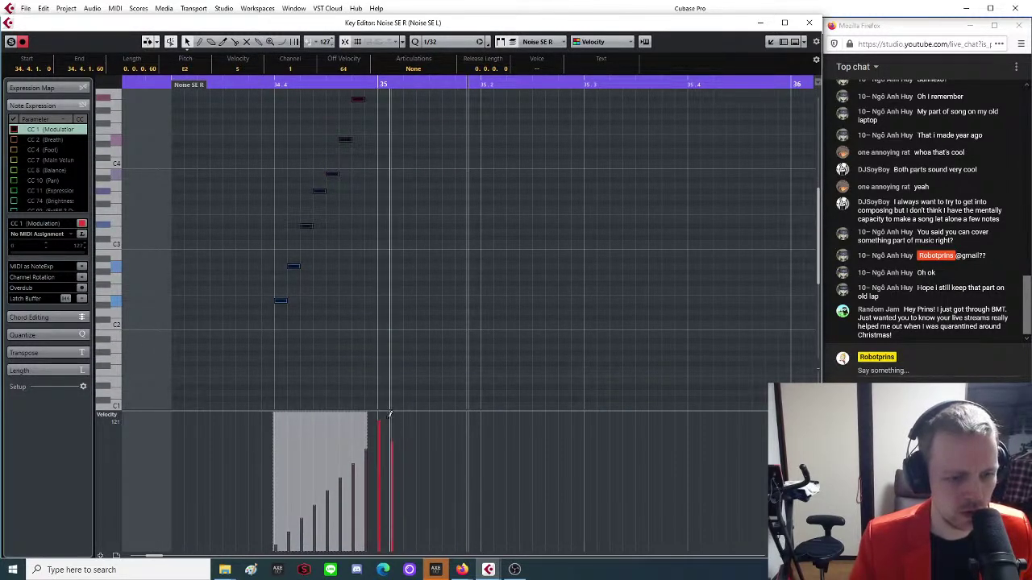
pyautogui.scroll(5, 399, 352)
pyautogui.click(423, 260)
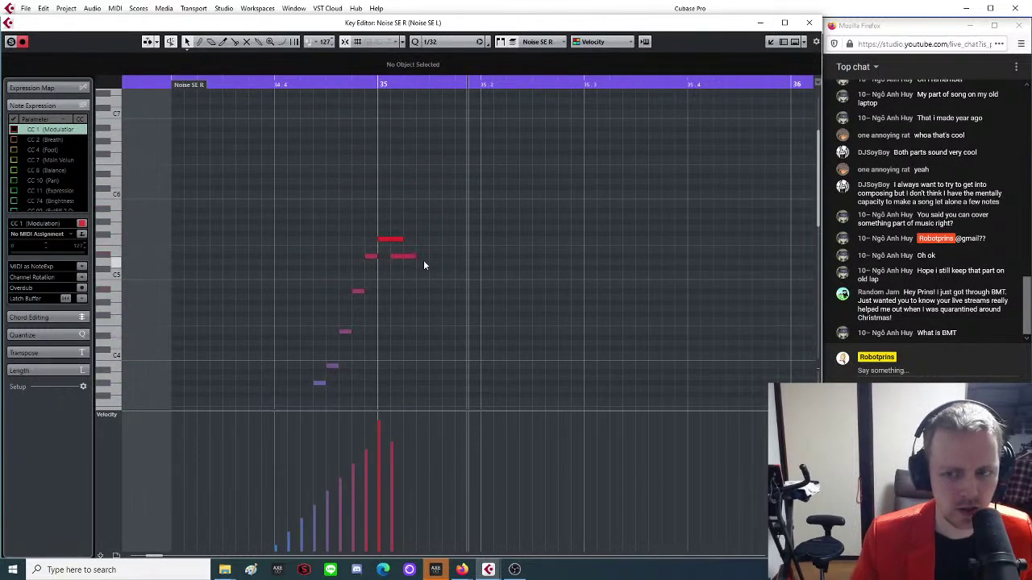
# Set the quantize grid to 1/16 Triplet, move the copied D#5 to 35.1.1.80 and copy it to B4 at 35.1.2.40.
pyautogui.moveTo(403, 256)
pyautogui.mouseDown()
pyautogui.moveTo(424, 259)
pyautogui.moveTo(414, 256)
pyautogui.mouseUp()
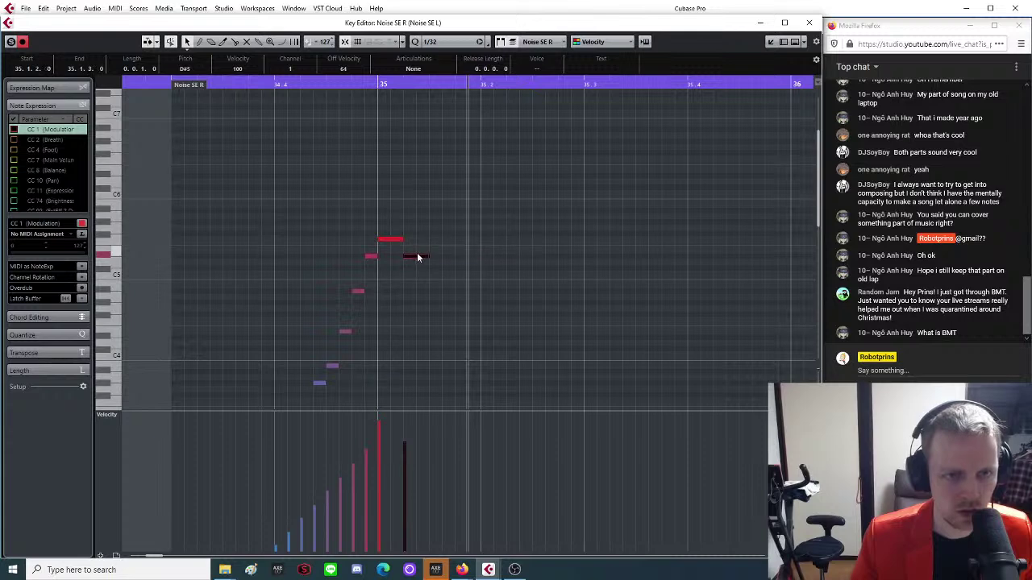
pyautogui.click(448, 41)
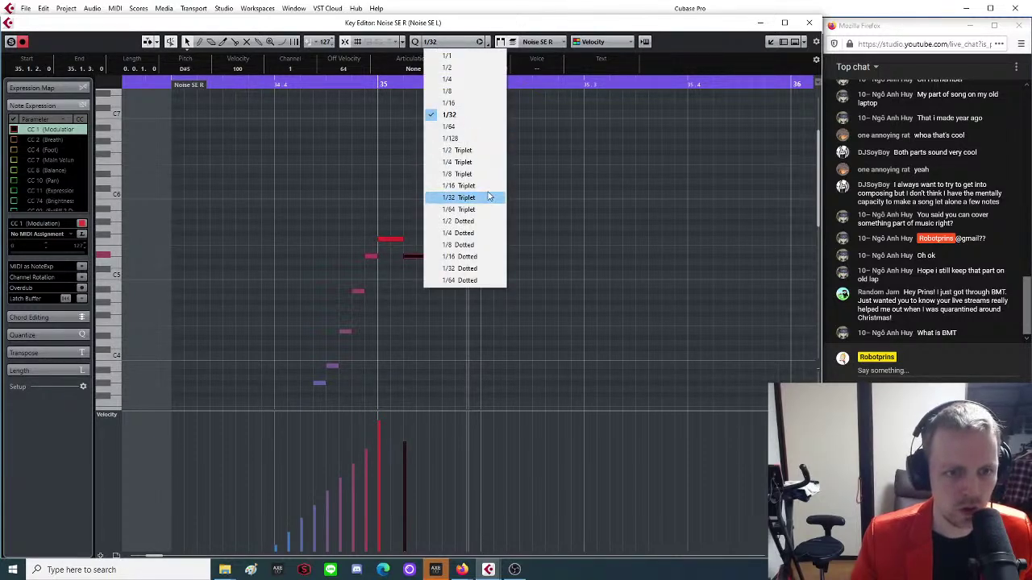
pyautogui.click(463, 186)
pyautogui.moveTo(413, 258); pyautogui.dragTo(404, 256)
pyautogui.scroll(-2, 424, 274)
pyautogui.moveTo(407, 194); pyautogui.dragTo(425, 224)
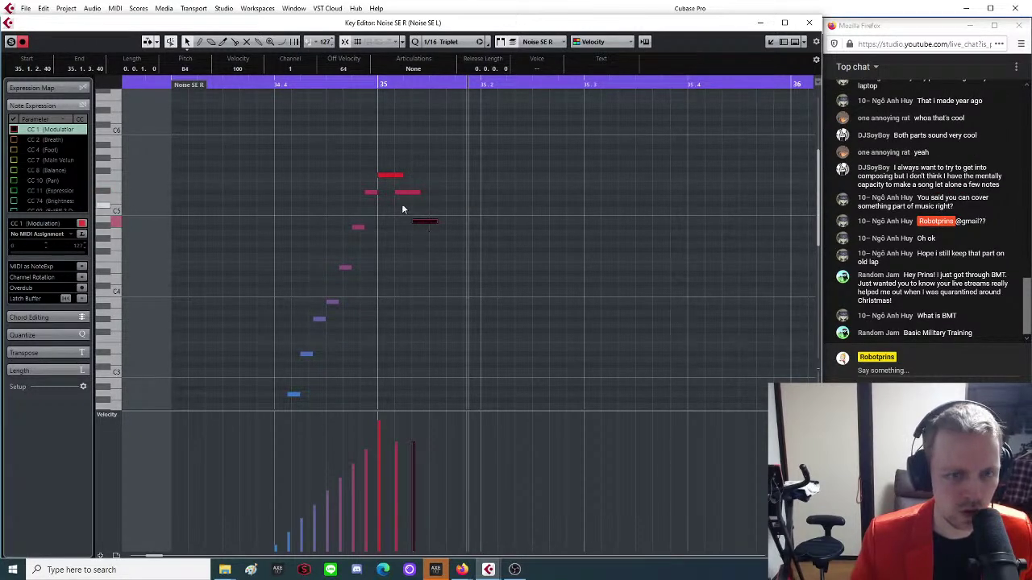
# Raise the D#5 and B4 notes' velocities to 120 and move the B4 note up to C5.
pyautogui.moveTo(393, 188); pyautogui.dragTo(466, 250)
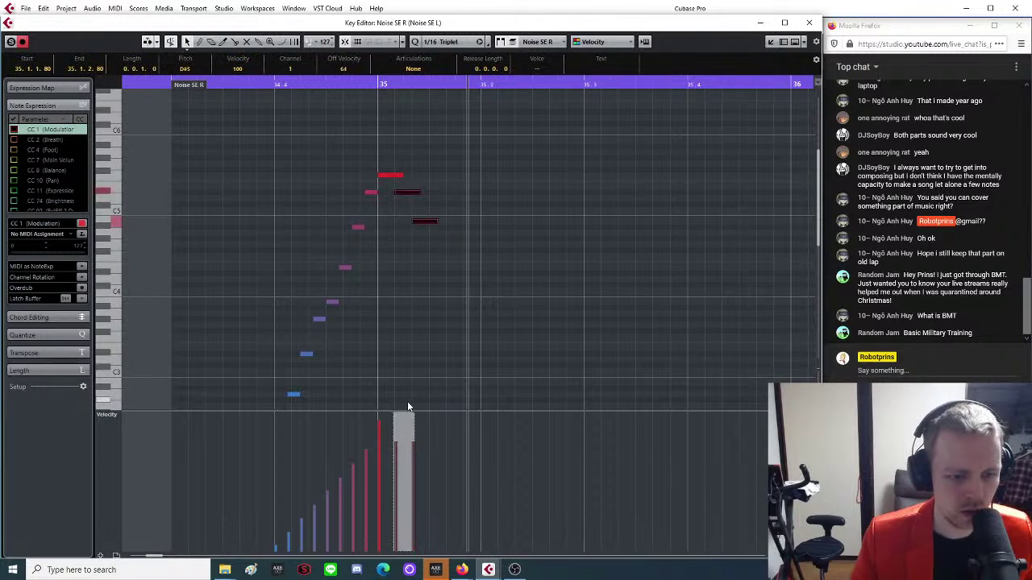
pyautogui.moveTo(407, 416); pyautogui.dragTo(408, 407)
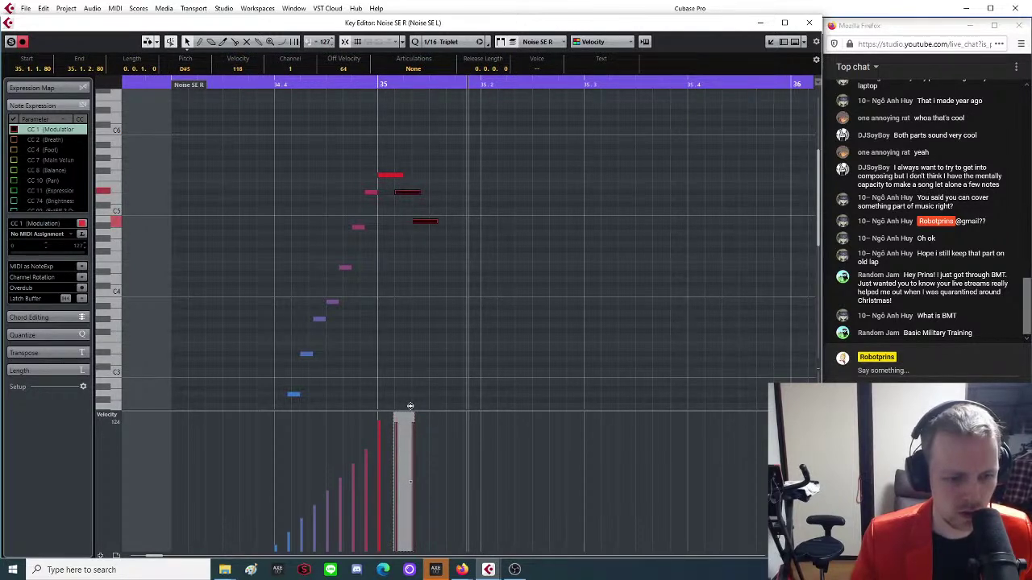
pyautogui.click(414, 247)
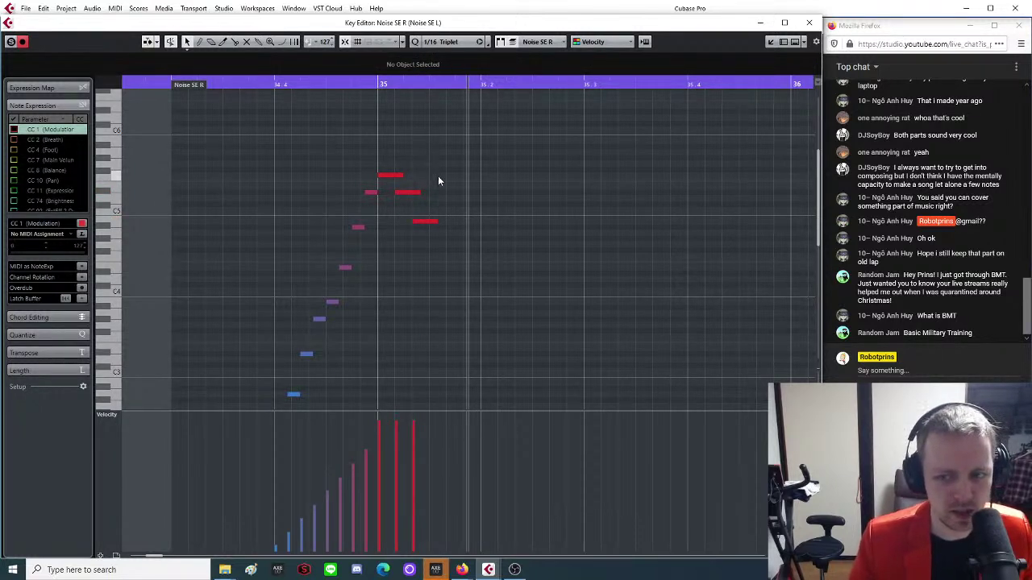
pyautogui.click(426, 220)
pyautogui.moveTo(426, 219); pyautogui.dragTo(426, 210)
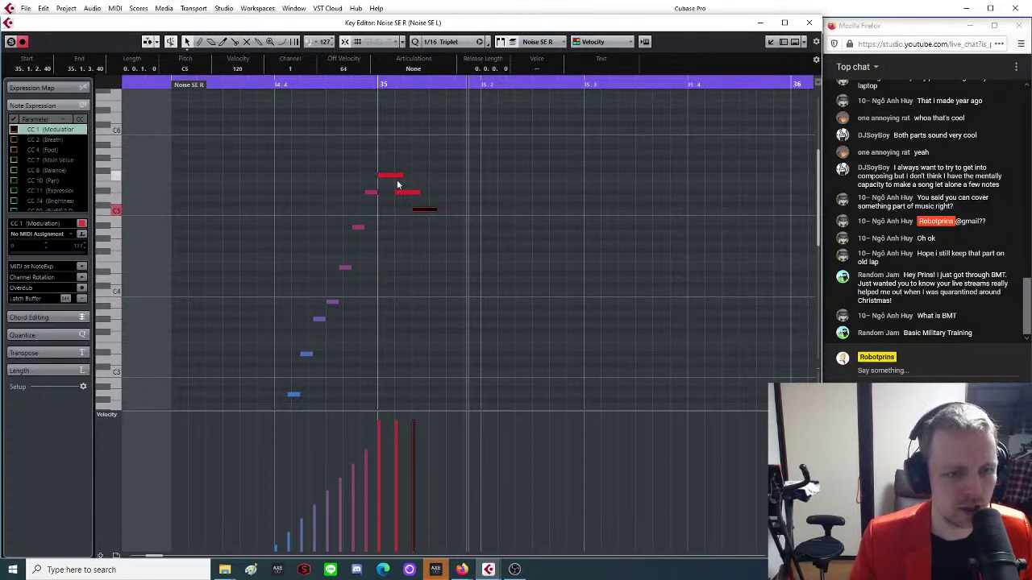
# Extend the descent through bar 35 by copying the growing group lower each time, to 35.1.3, 35.2.1 on D#4 and 35.3.1 on C#3.
pyautogui.moveTo(399, 150); pyautogui.dragTo(461, 255)
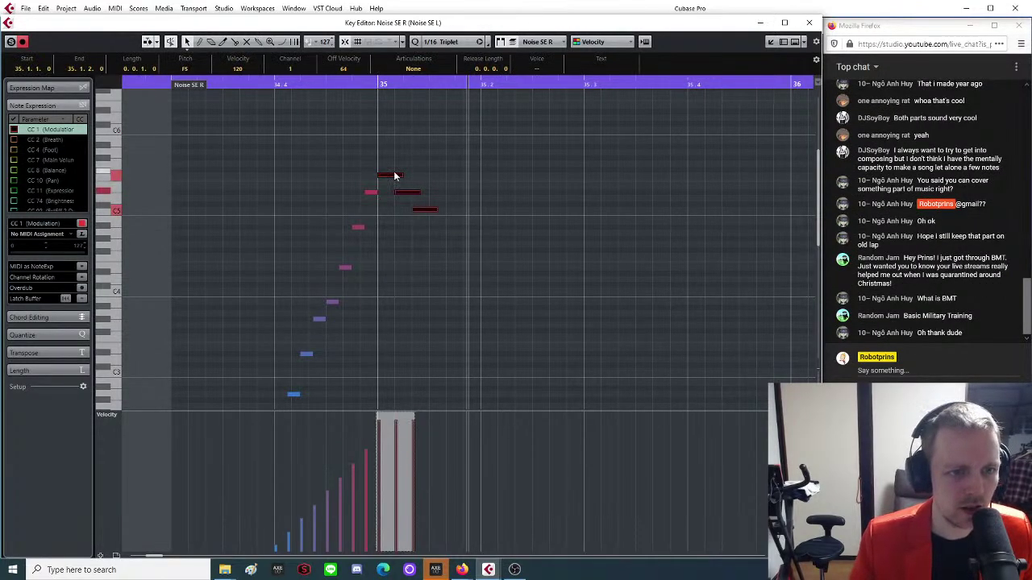
pyautogui.moveTo(395, 178); pyautogui.dragTo(448, 225)
pyautogui.moveTo(389, 149); pyautogui.dragTo(511, 302)
pyautogui.moveTo(392, 174); pyautogui.dragTo(502, 271)
pyautogui.scroll(-3, 520, 291)
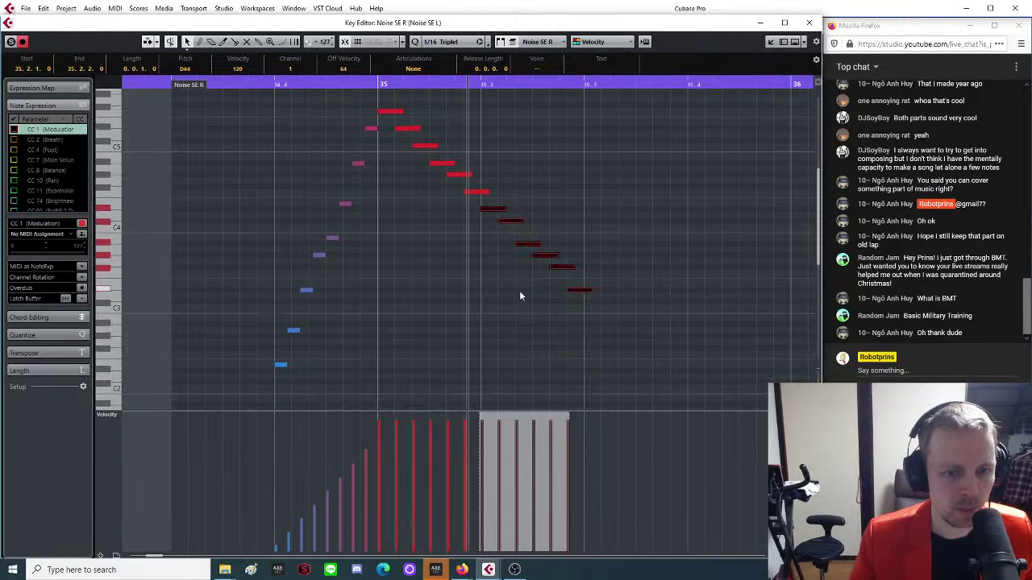
pyautogui.moveTo(379, 99); pyautogui.dragTo(589, 290)
pyautogui.moveTo(389, 114); pyautogui.dragTo(597, 305)
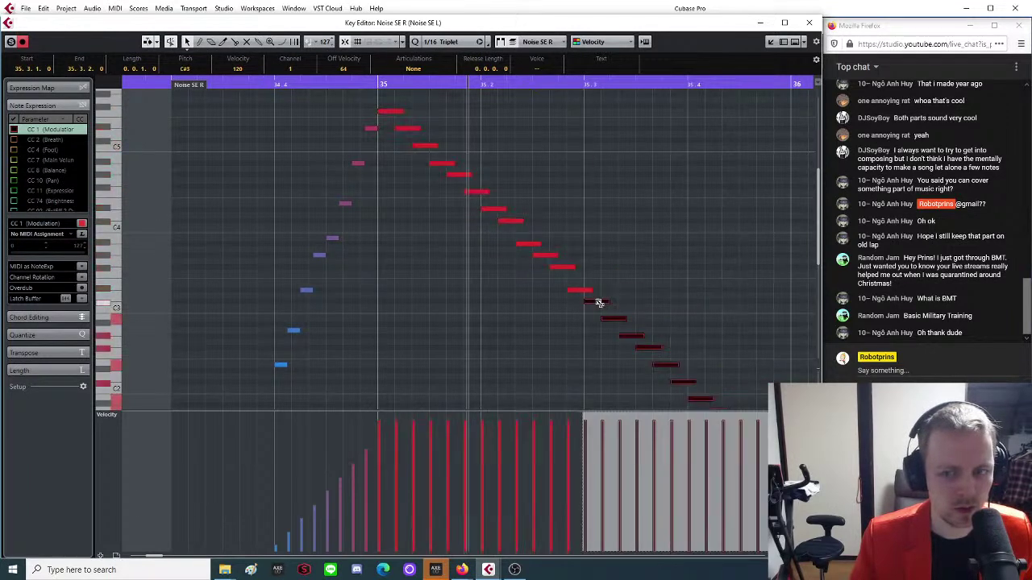
# Play back the new descending run from bar 35 and examine its full pitch range.
pyautogui.press('g')
pyautogui.press('g')
pyautogui.scroll(-3, 582, 304)
pyautogui.scroll(6, 584, 299)
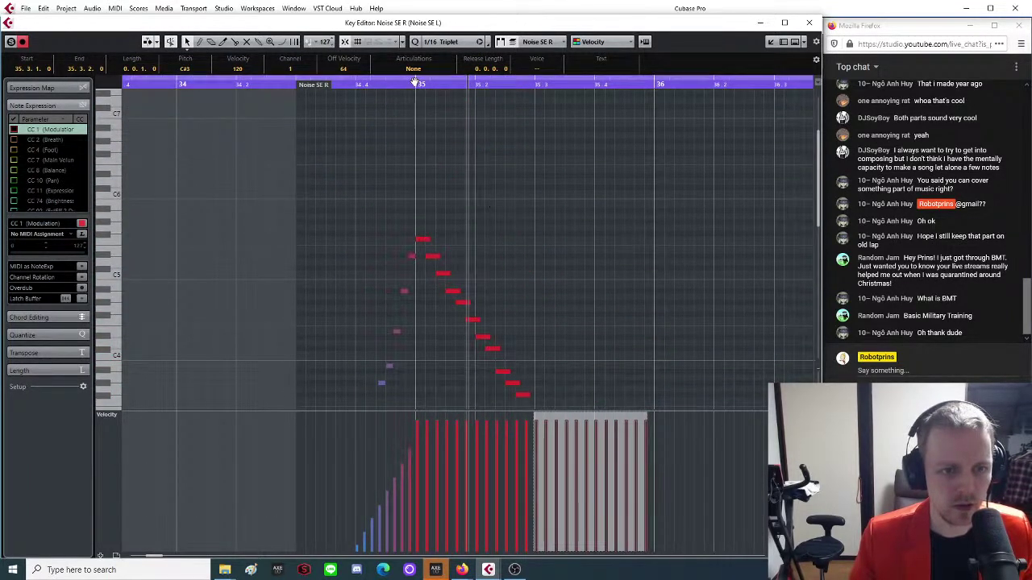
pyautogui.press('space')
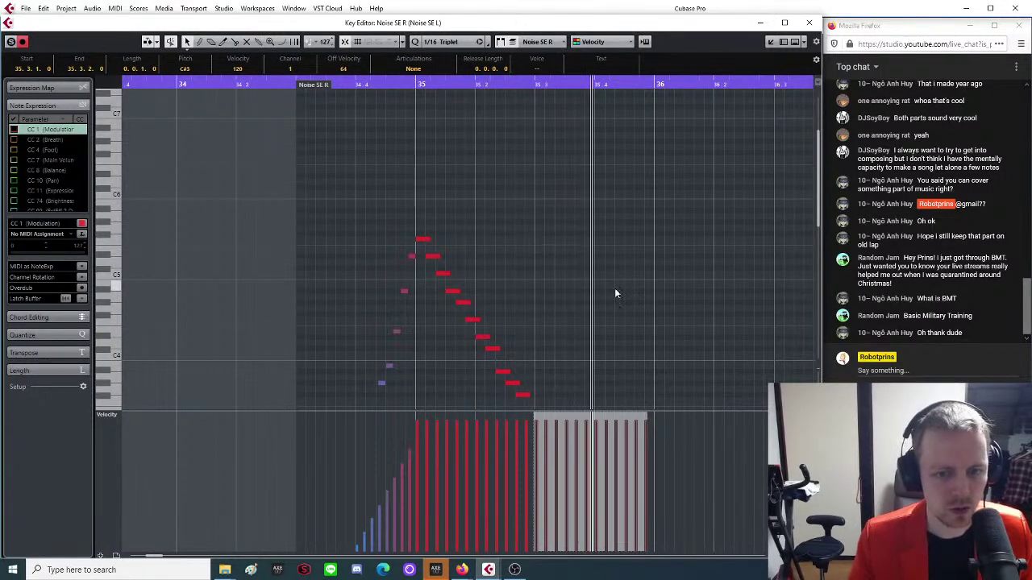
pyautogui.press('g')
pyautogui.scroll(-10, 617, 354)
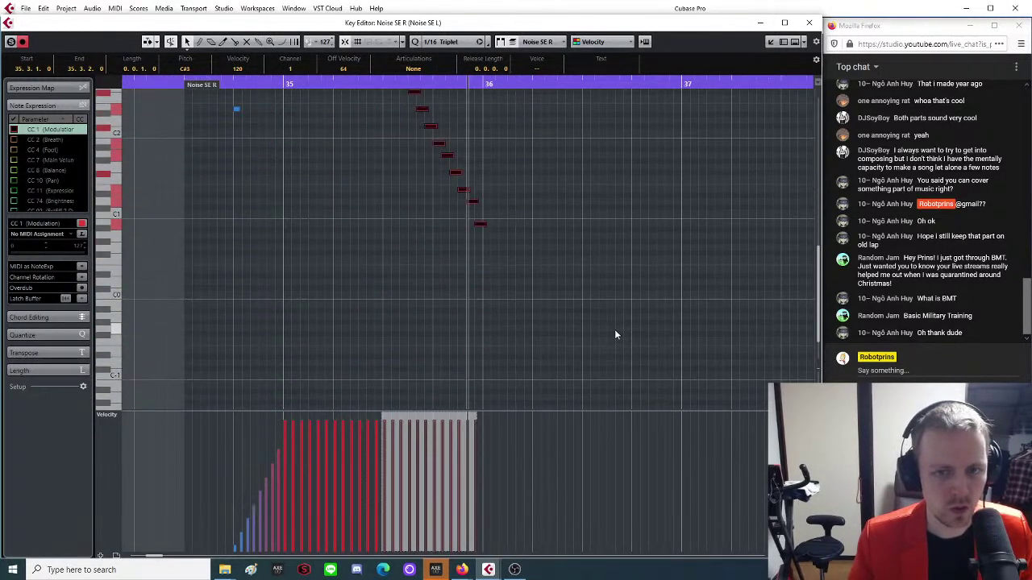
pyautogui.scroll(6, 549, 244)
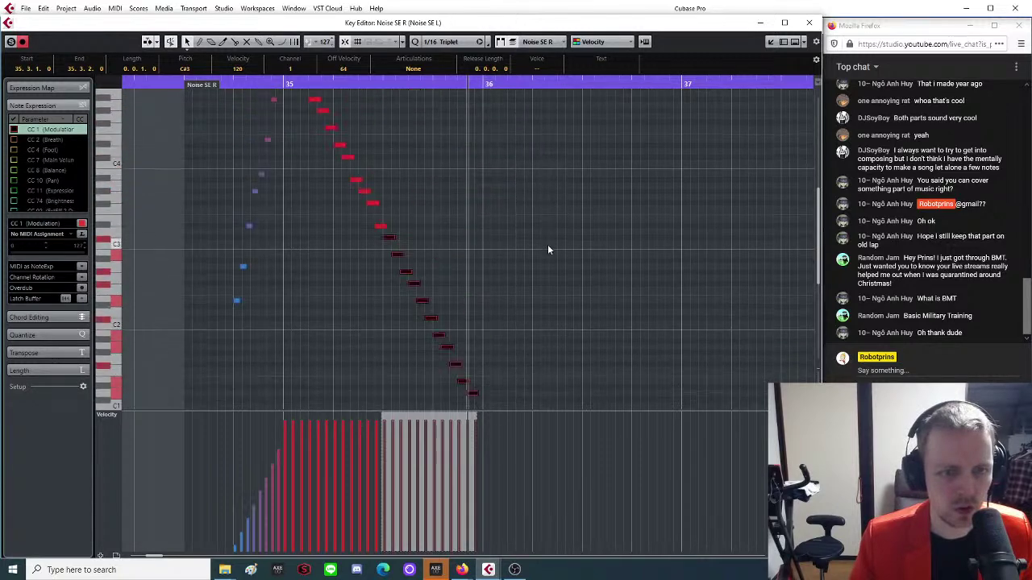
pyautogui.scroll(3, 517, 250)
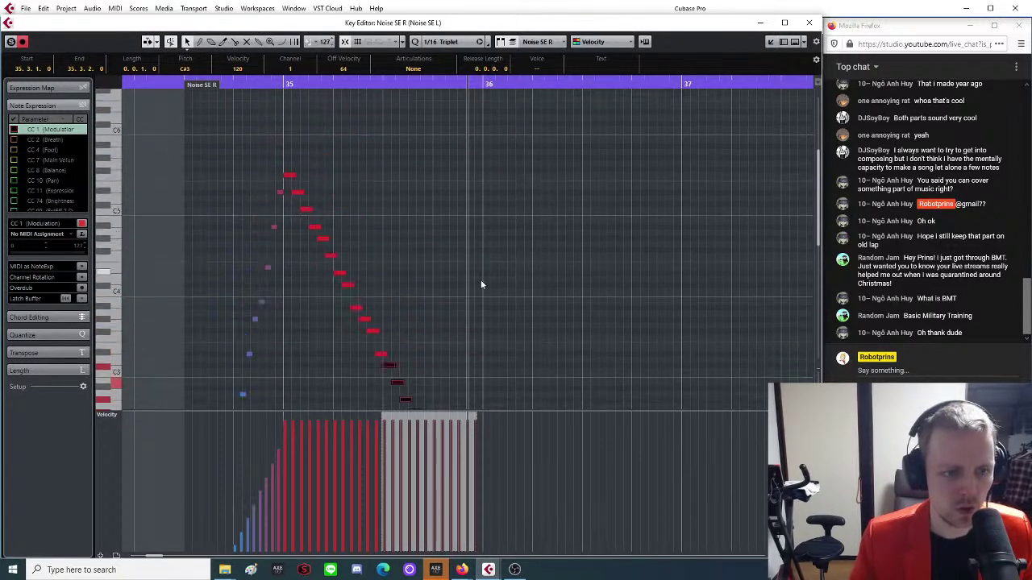
pyautogui.moveTo(341, 266); pyautogui.dragTo(552, 381)
pyautogui.scroll(2, 552, 382)
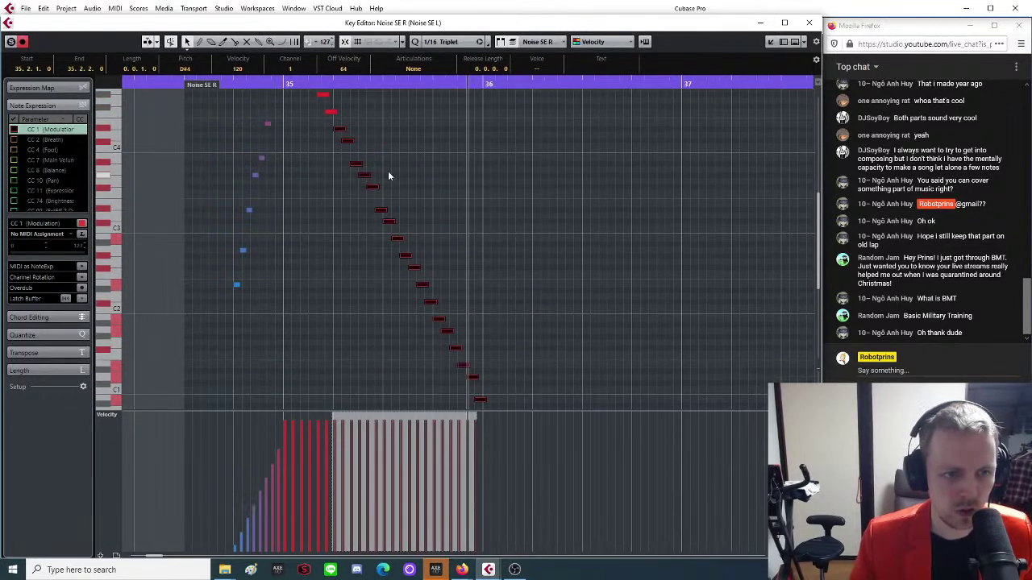
pyautogui.moveTo(338, 134); pyautogui.dragTo(489, 224)
pyautogui.scroll(-6, 653, 316)
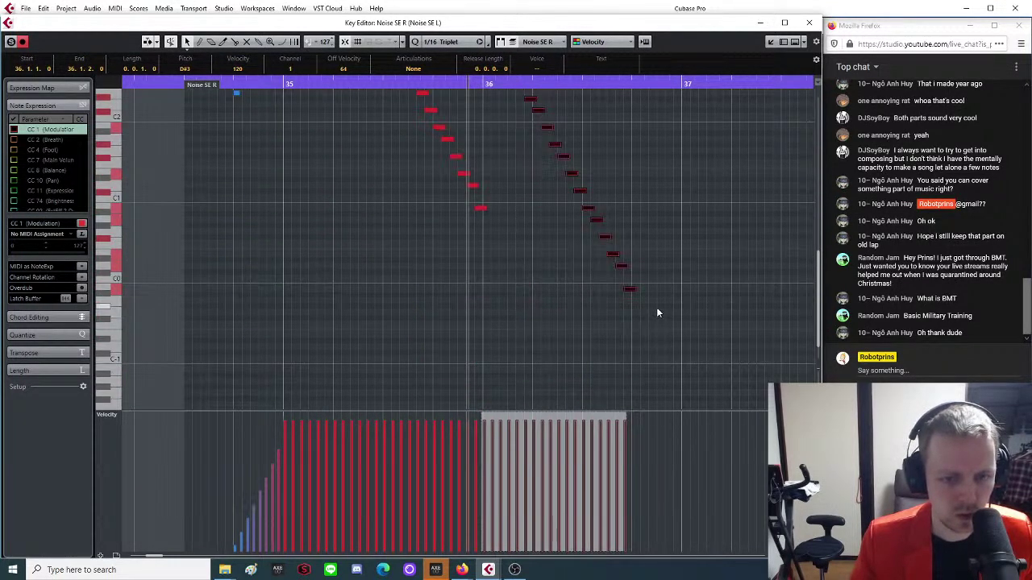
pyautogui.click(655, 308)
pyautogui.scroll(6, 578, 201)
pyautogui.moveTo(491, 191); pyautogui.dragTo(652, 403)
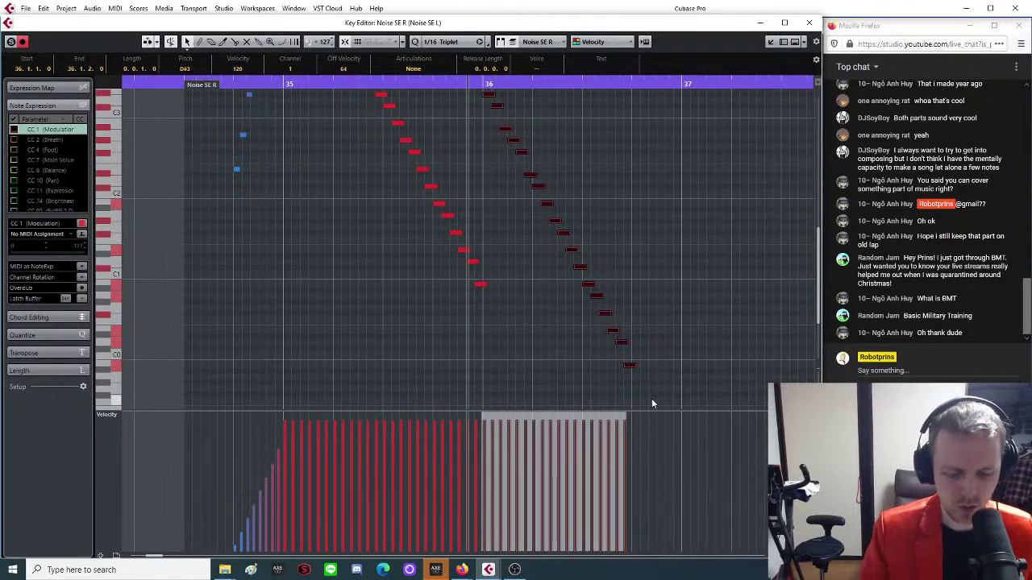
pyautogui.press('Delete')
# Copy the whole descending run of bar 35 to bar 36, transposed down to start on C#3 at 36.1.1.0.
pyautogui.scroll(6, 480, 295)
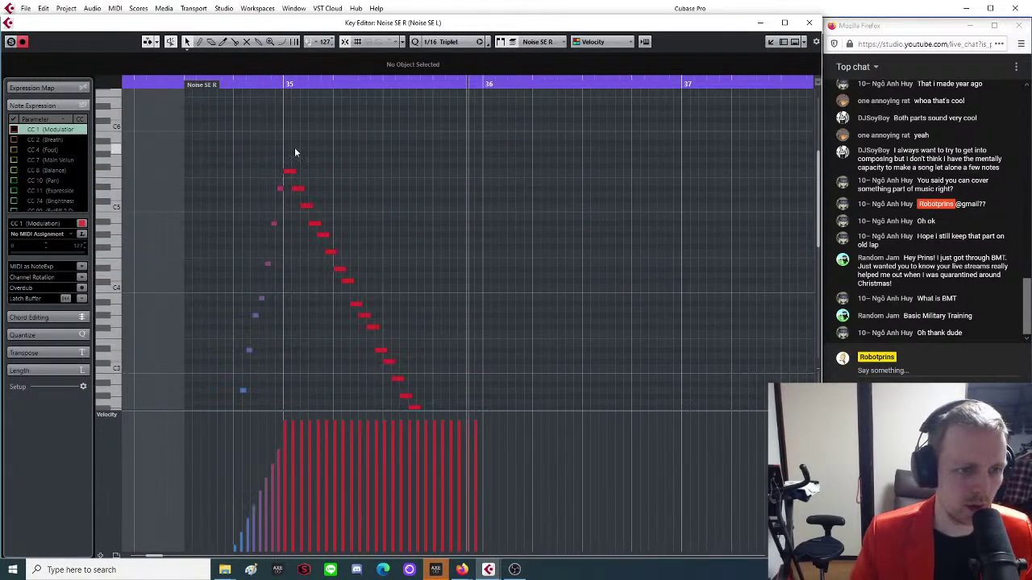
pyautogui.moveTo(292, 159); pyautogui.dragTo(513, 385)
pyautogui.scroll(4, 515, 387)
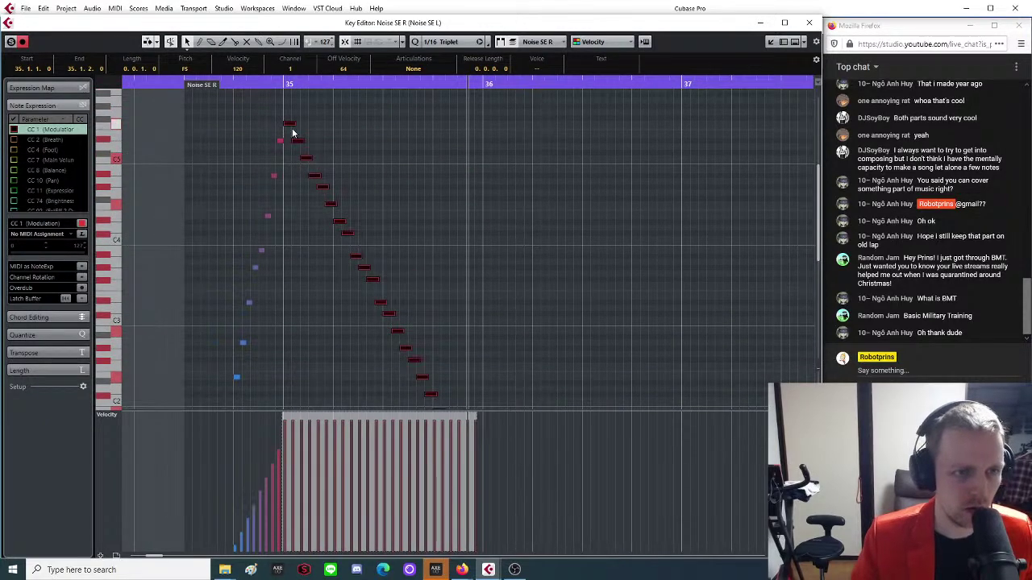
pyautogui.moveTo(289, 126); pyautogui.dragTo(494, 224)
pyautogui.moveTo(495, 233); pyautogui.dragTo(488, 313)
pyautogui.scroll(-5, 535, 331)
pyautogui.scroll(8, 574, 342)
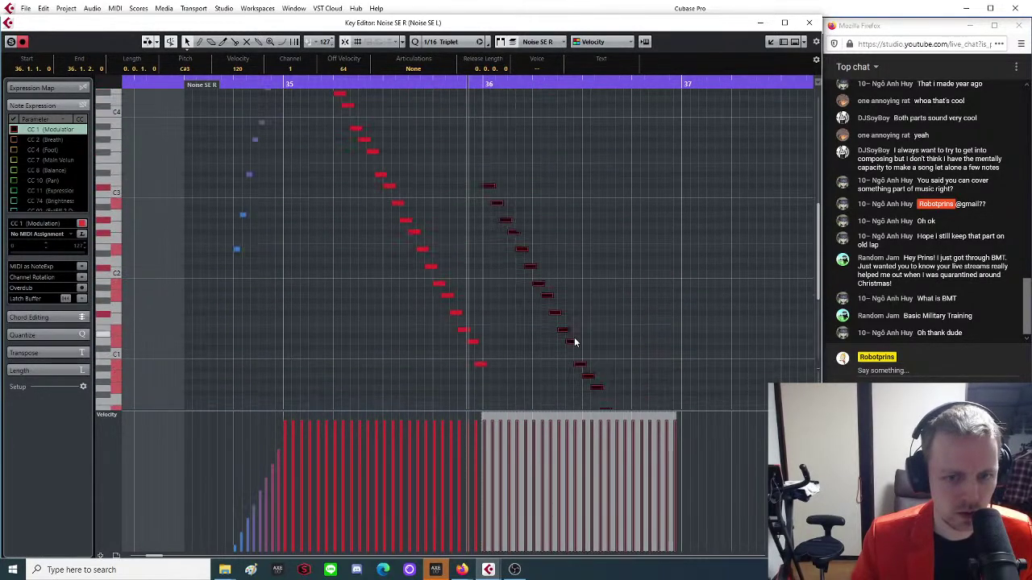
# Play back the Noise SE R descending runs from bar 35 and examine the copied run in bar 36.
pyautogui.scroll(3, 576, 350)
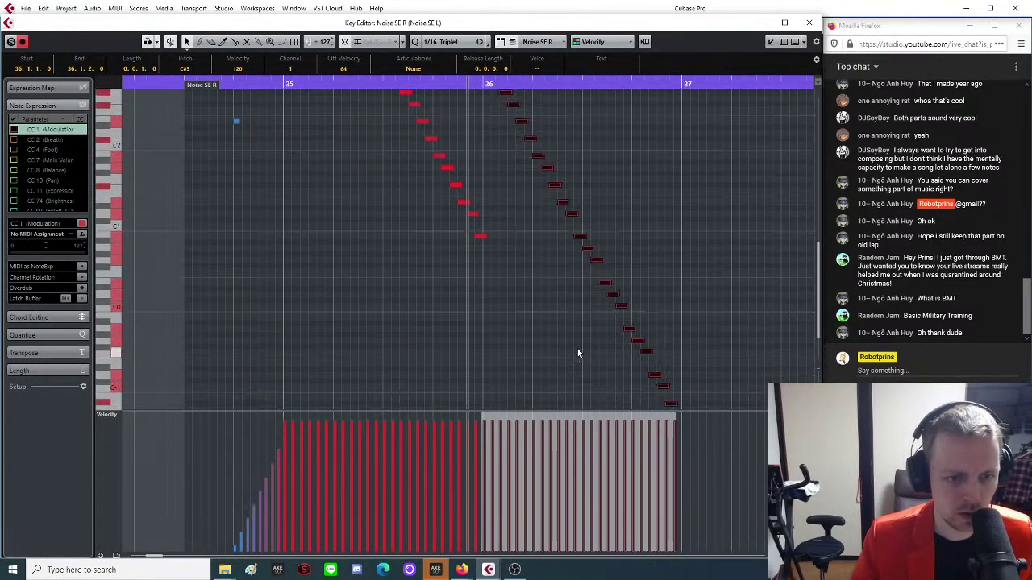
pyautogui.click(282, 87)
pyautogui.press('space')
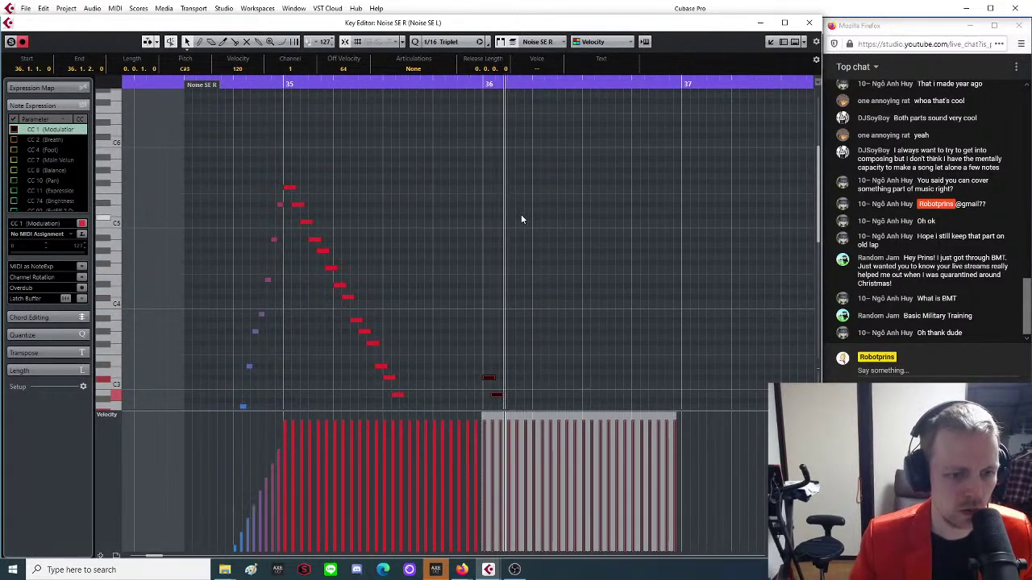
pyautogui.scroll(-6, 522, 218)
pyautogui.press('g')
pyautogui.scroll(-4, 629, 367)
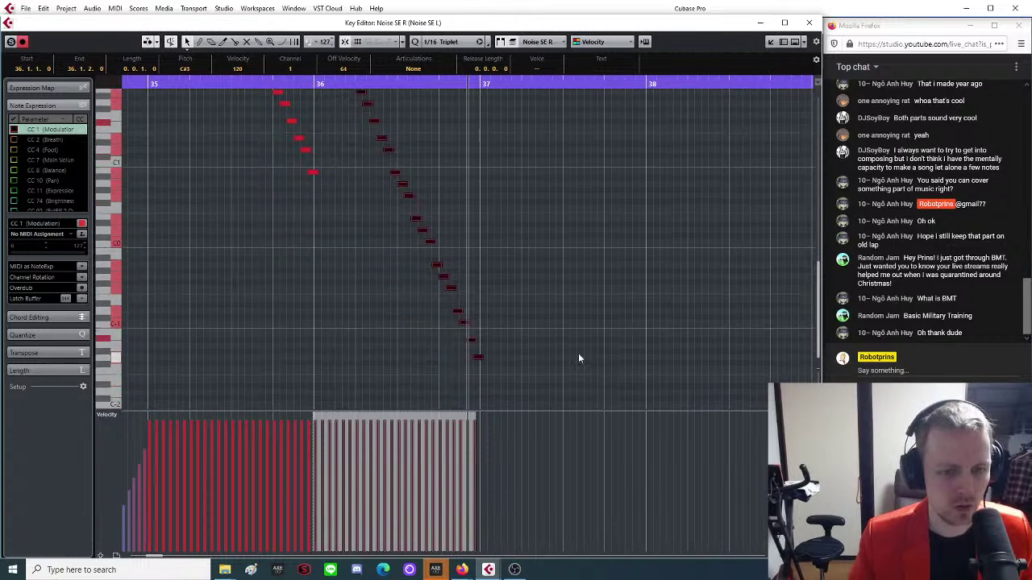
# Start a rising line at bar 37 with short notes on E-2 at 37.1.1.0 and G-2 at 37.1.1.80.
pyautogui.click(530, 354)
pyautogui.press('h')
pyautogui.press('h')
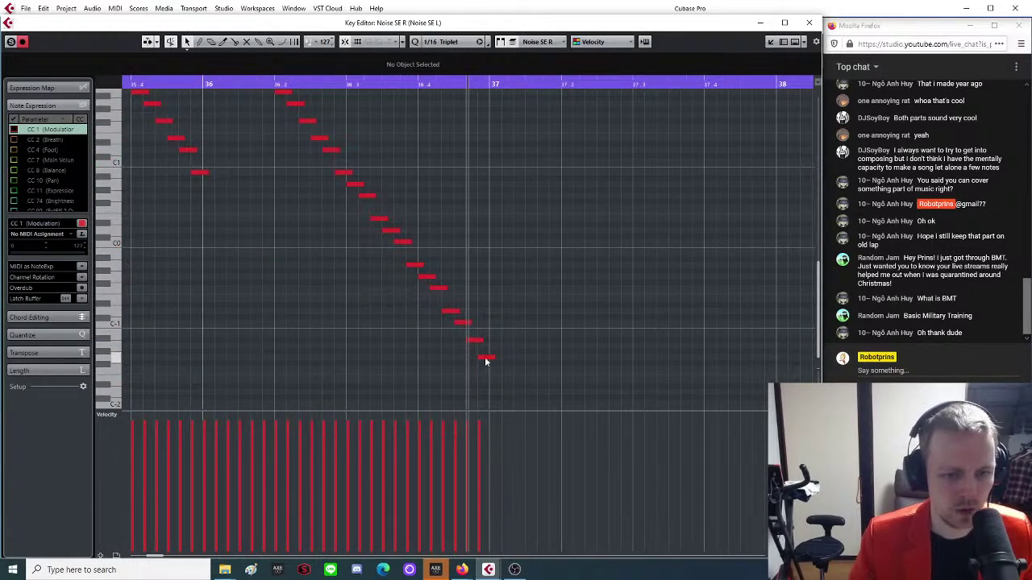
pyautogui.click(498, 369)
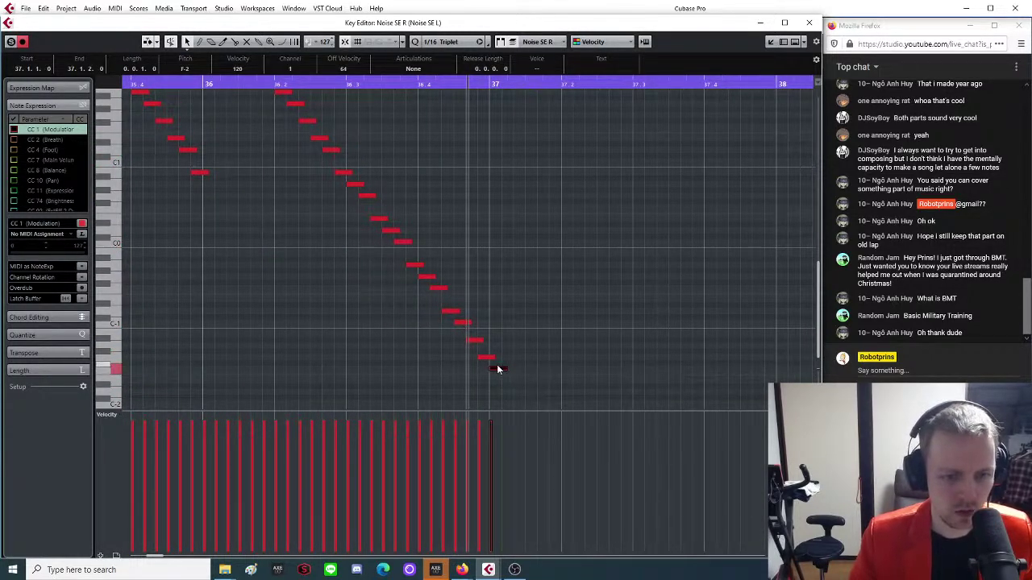
pyautogui.moveTo(499, 373); pyautogui.dragTo(513, 364)
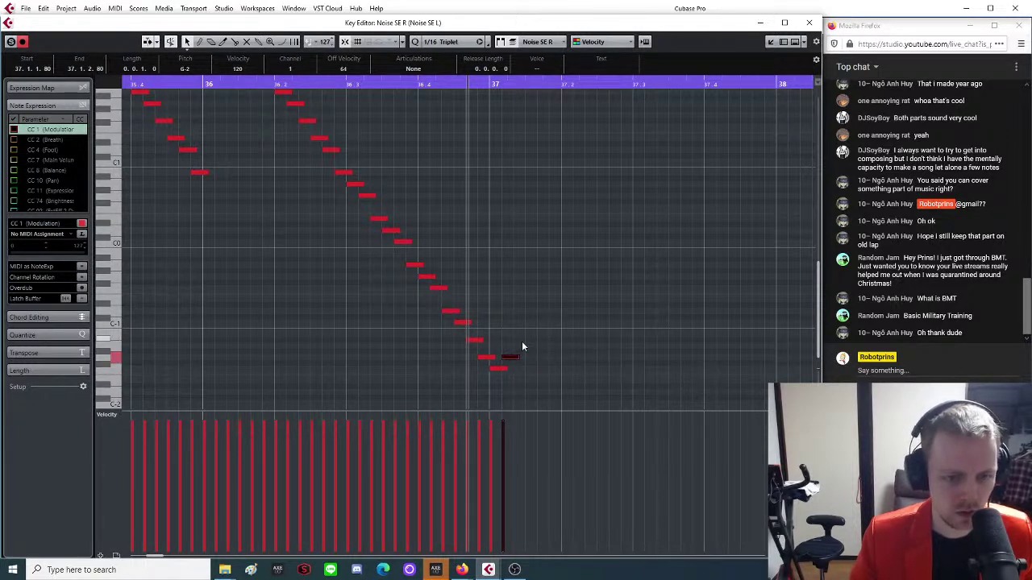
pyautogui.moveTo(512, 359); pyautogui.dragTo(501, 380)
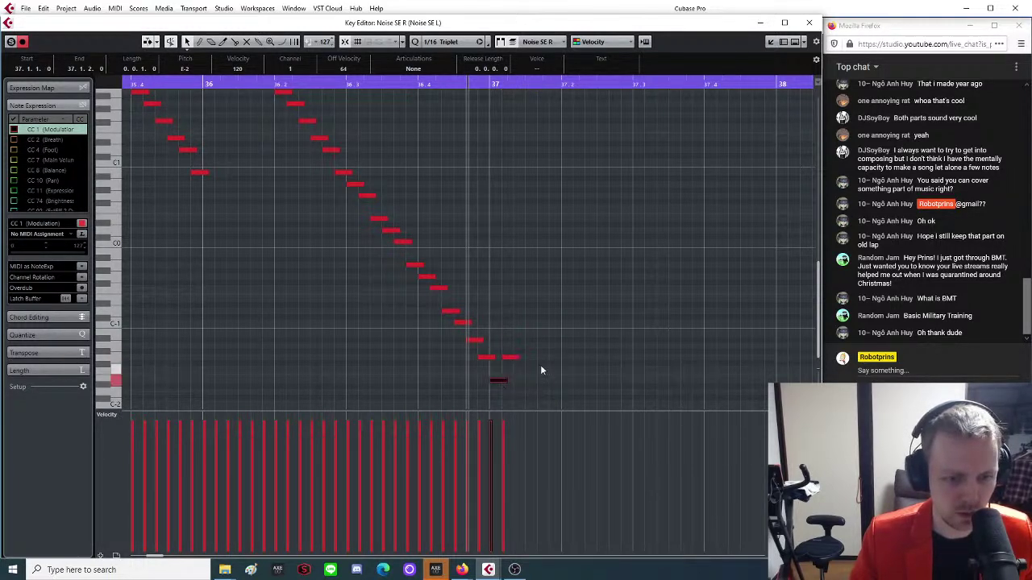
# Extend the ascent by copying note groups higher, to A#-2 at 37.1.2.40, E-1 at 37.1.3.80, E0 at 37.2.2.40 and A#0 at 37.2.3.80.
pyautogui.moveTo(497, 344); pyautogui.dragTo(524, 347)
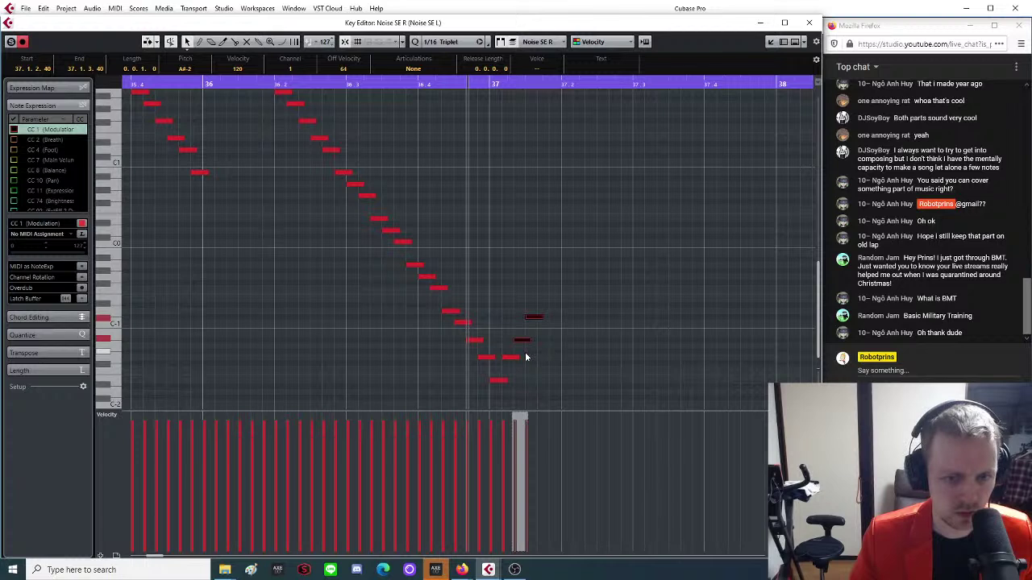
pyautogui.moveTo(558, 282); pyautogui.dragTo(567, 306)
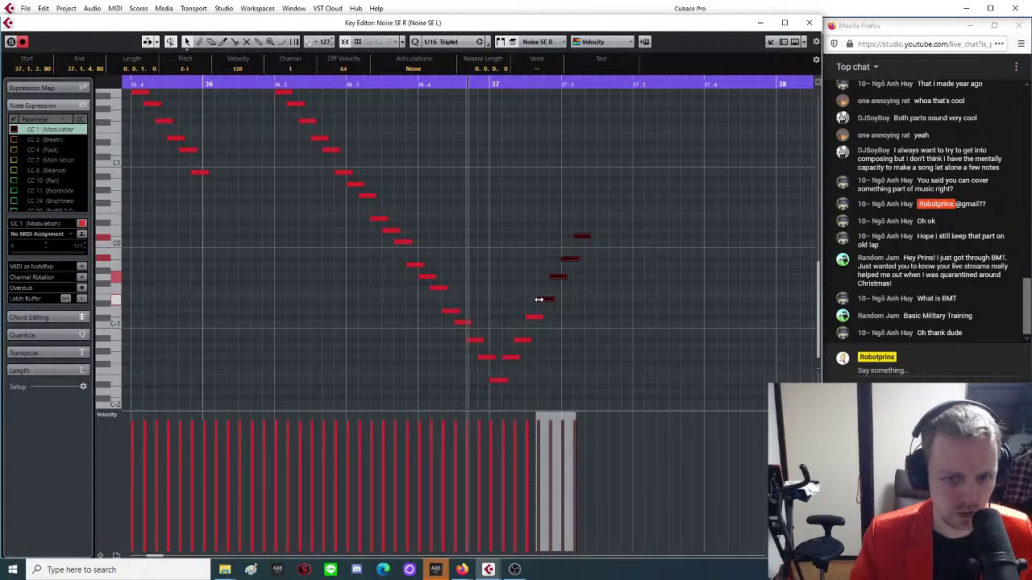
pyautogui.click(596, 210)
pyautogui.moveTo(594, 214)
pyautogui.mouseDown()
pyautogui.moveTo(562, 271)
pyautogui.moveTo(604, 212)
pyautogui.mouseUp()
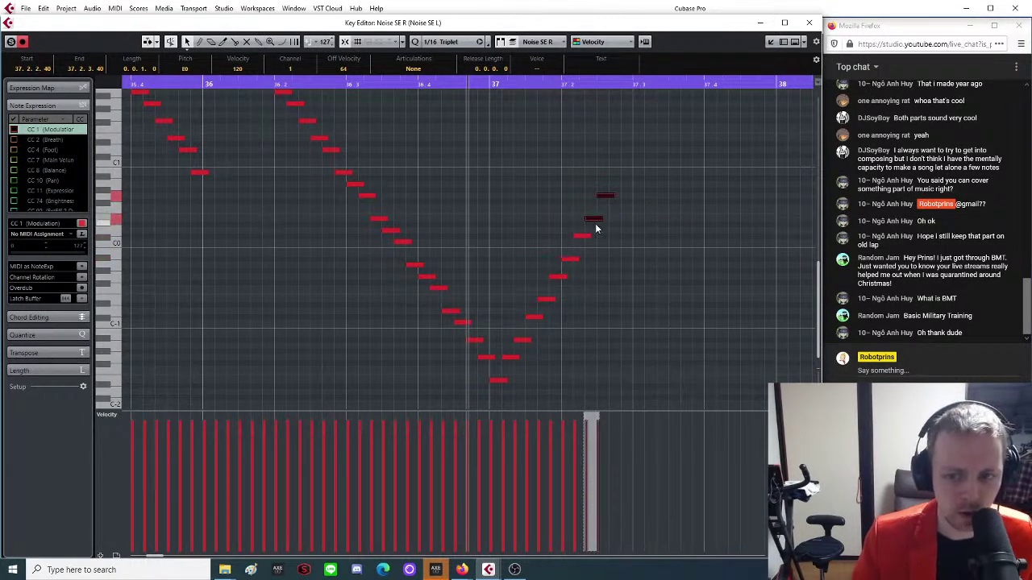
pyautogui.click(621, 195)
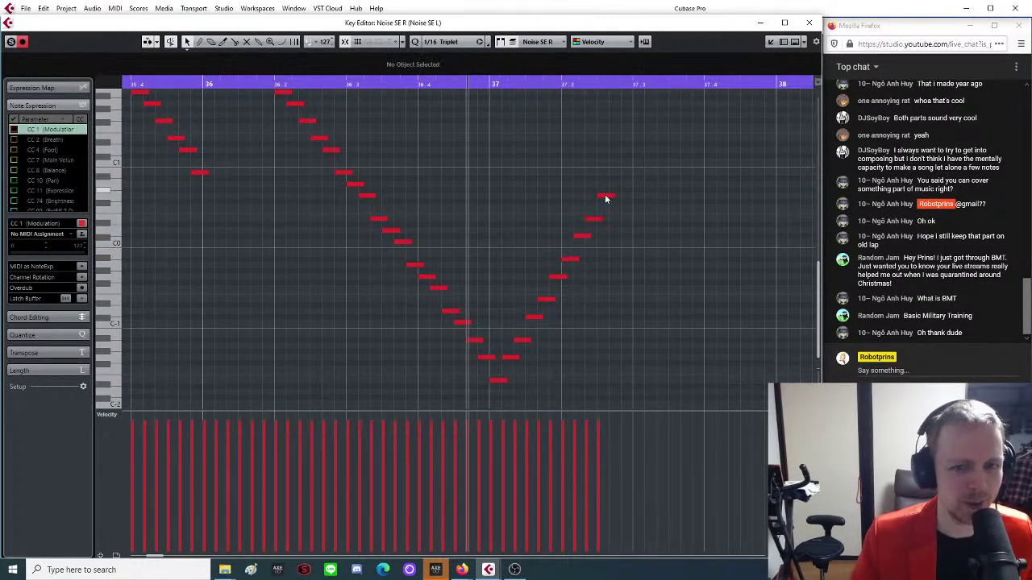
pyautogui.moveTo(616, 166)
pyautogui.mouseDown()
pyautogui.moveTo(588, 222)
pyautogui.moveTo(638, 169)
pyautogui.moveTo(623, 181)
pyautogui.mouseUp()
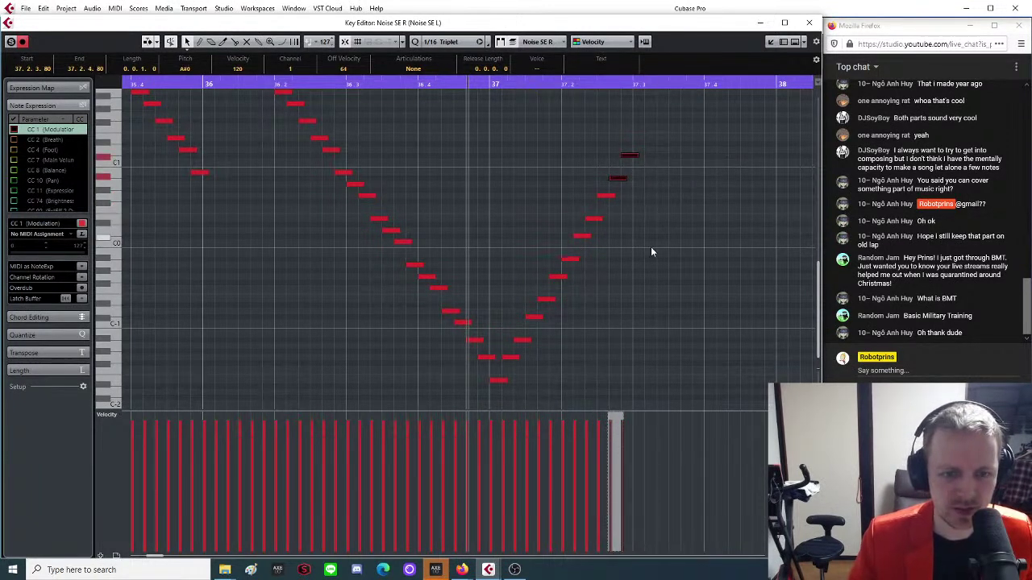
# Copy the whole rising group of bar 37 to 37.3.1.0, transposed up to start on E1.
pyautogui.moveTo(499, 387); pyautogui.dragTo(661, 121)
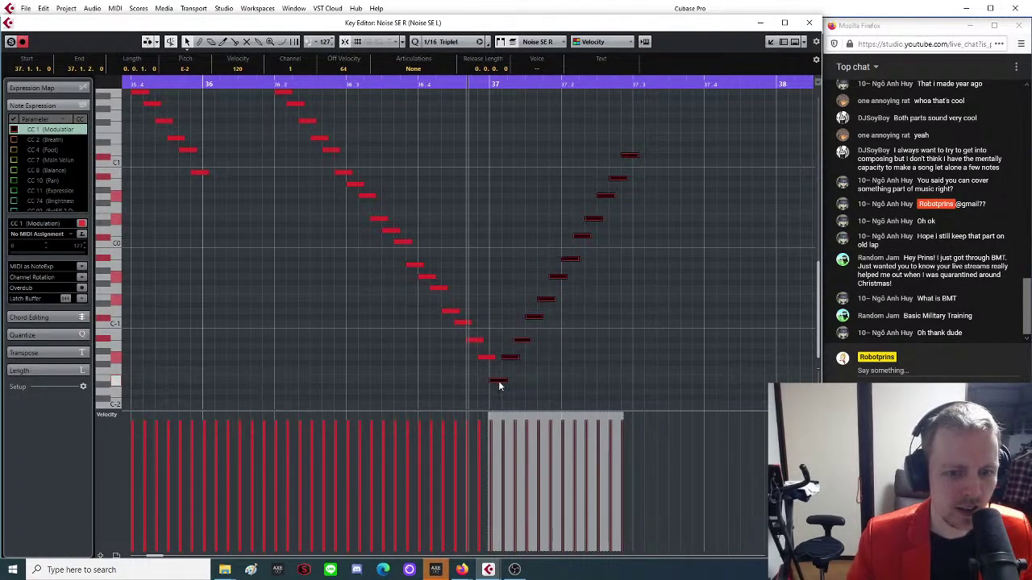
pyautogui.moveTo(499, 381); pyautogui.dragTo(645, 140)
pyautogui.scroll(3, 650, 169)
pyautogui.scroll(-2, 637, 195)
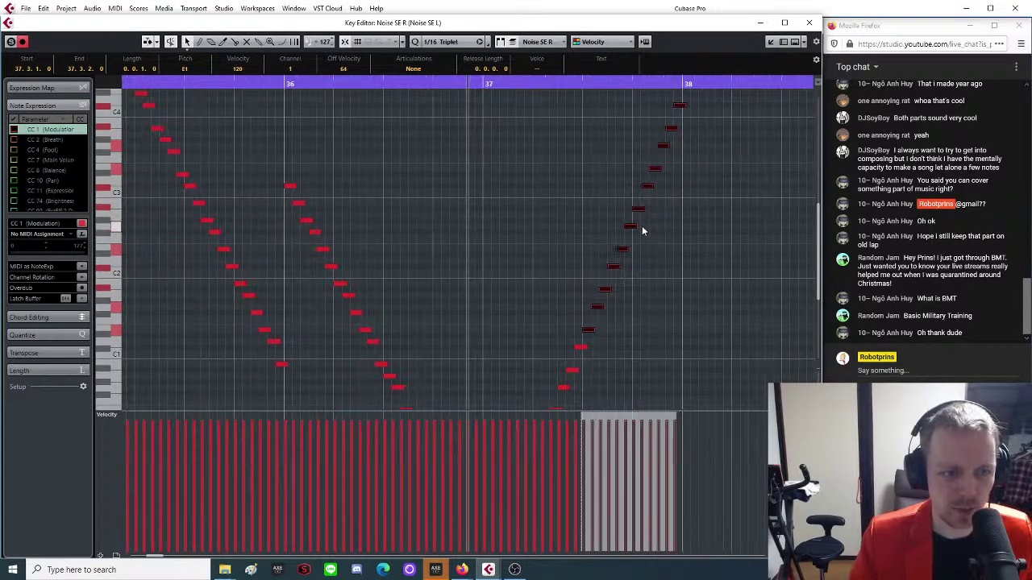
pyautogui.scroll(2, 642, 218)
pyautogui.scroll(-6, 642, 207)
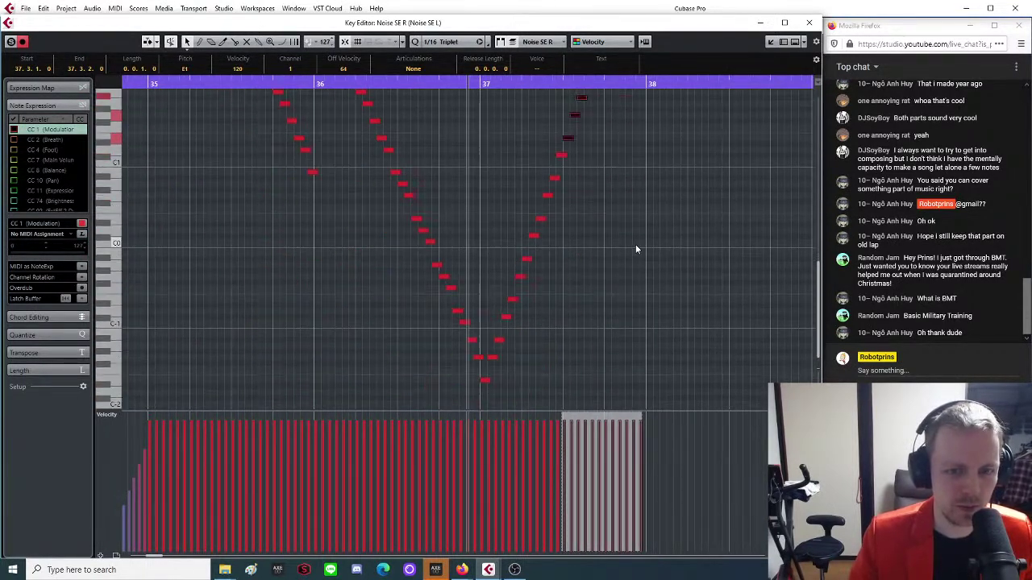
# Copy the complete ascending run of bar 37 to bar 38, transposed up to start on F#-1 at 38.1.1.0.
pyautogui.moveTo(486, 384); pyautogui.dragTo(684, 149)
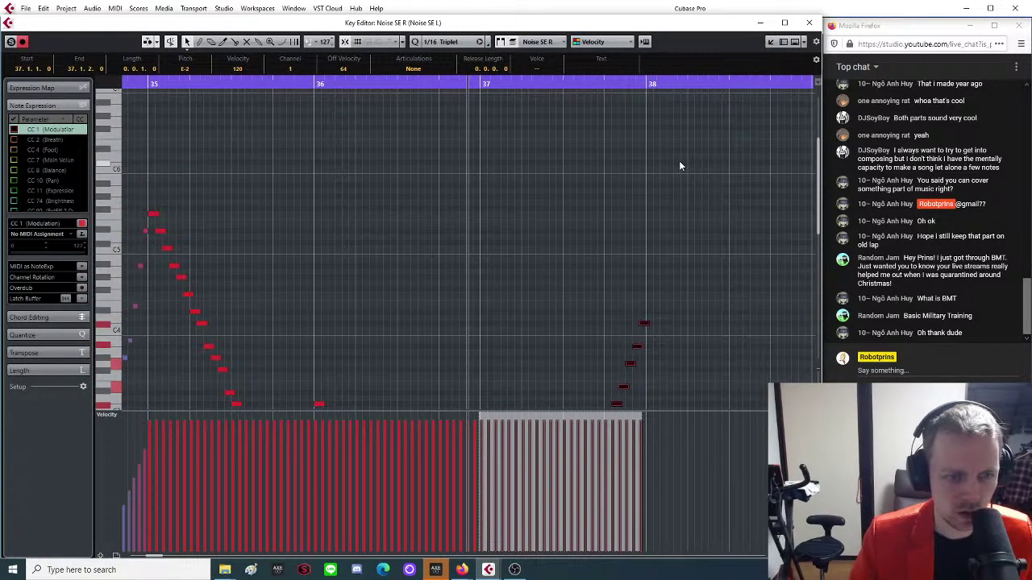
pyautogui.press('g')
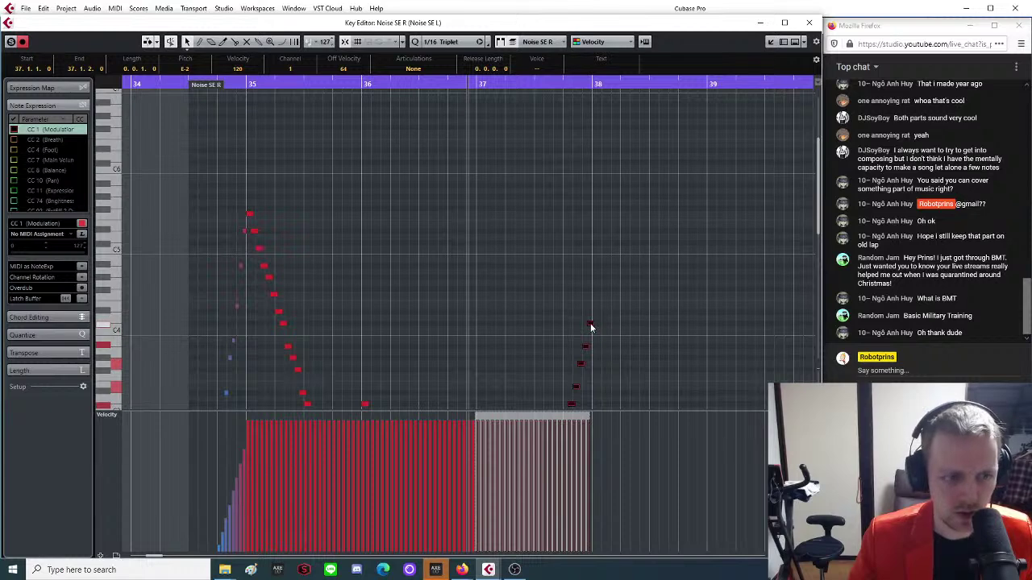
pyautogui.moveTo(590, 323); pyautogui.dragTo(707, 235)
pyautogui.press('h')
pyautogui.press('h')
pyautogui.press('h')
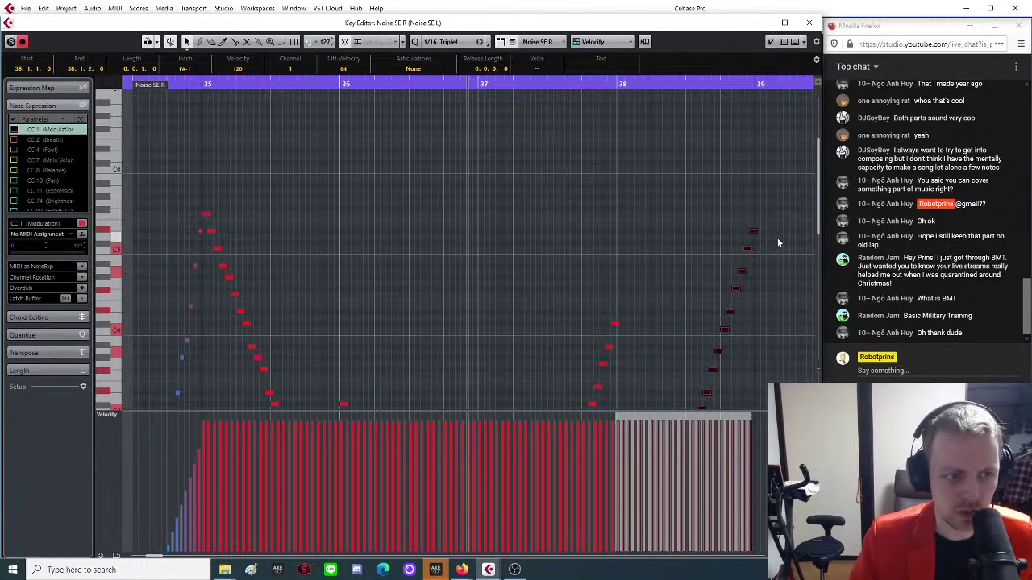
pyautogui.press('g')
pyautogui.scroll(-6, 749, 268)
pyautogui.scroll(8, 746, 293)
pyautogui.press('g')
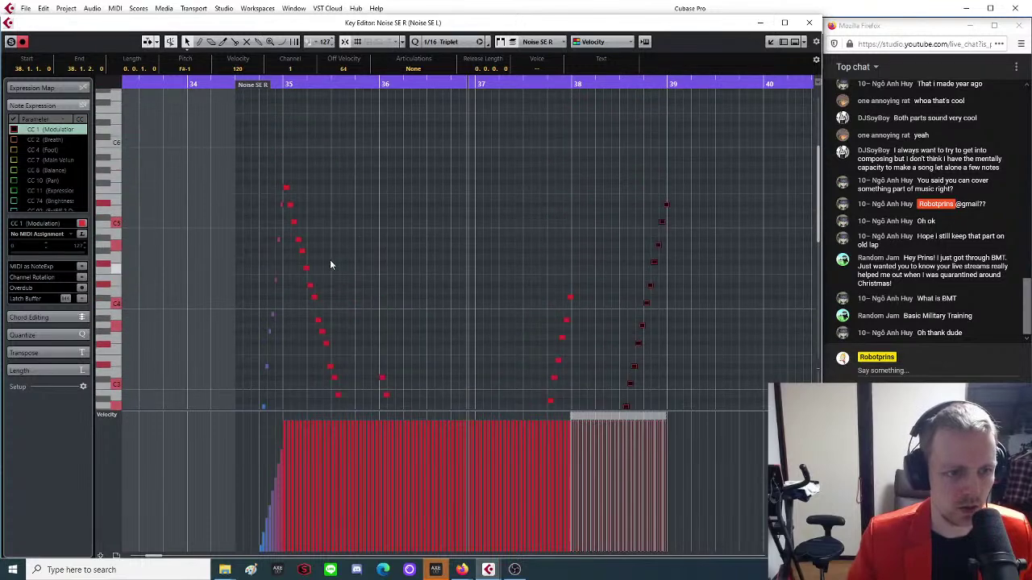
pyautogui.moveTo(285, 172); pyautogui.dragTo(473, 398)
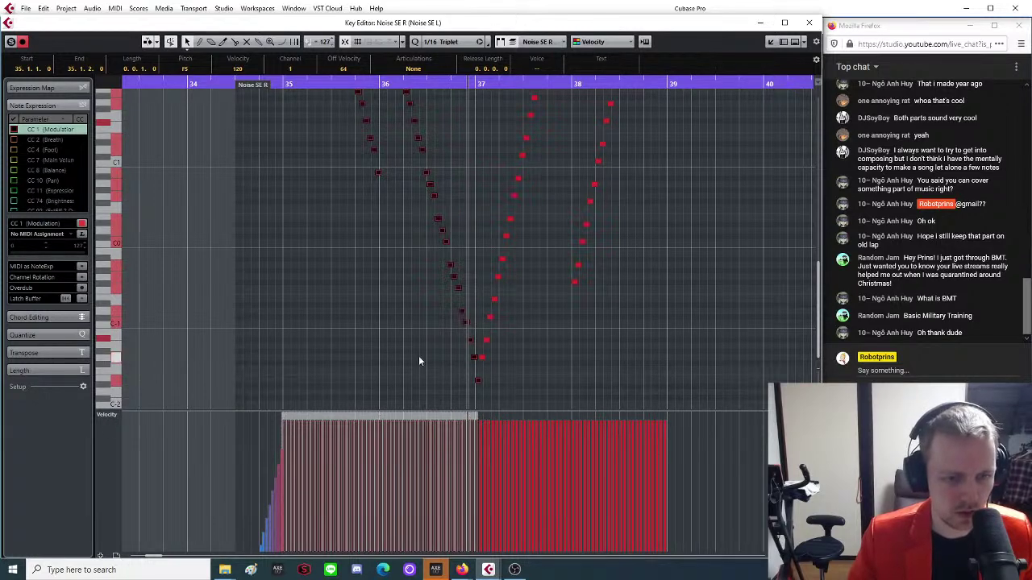
pyautogui.scroll(6, 420, 355)
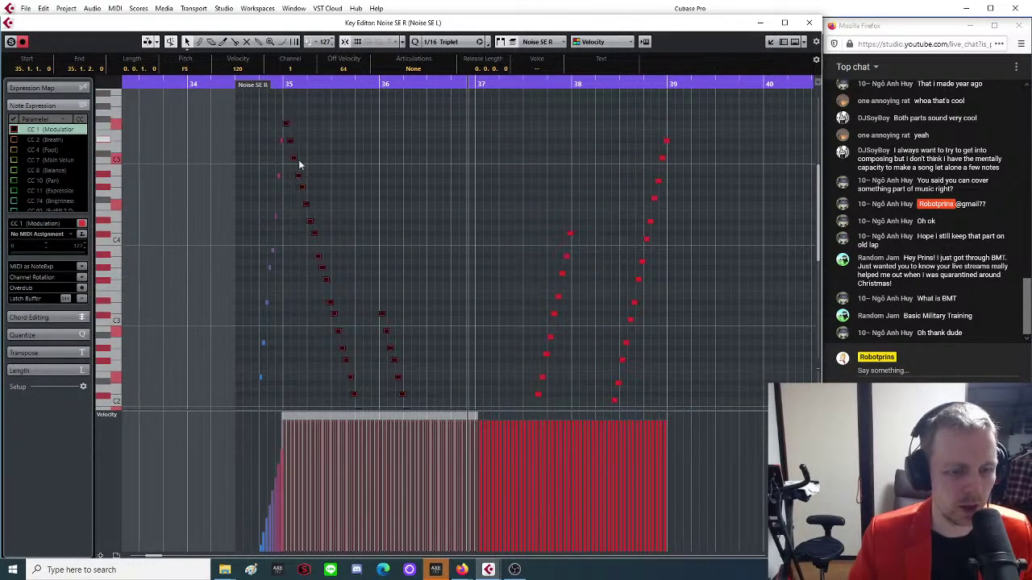
pyautogui.scroll(-4, 332, 313)
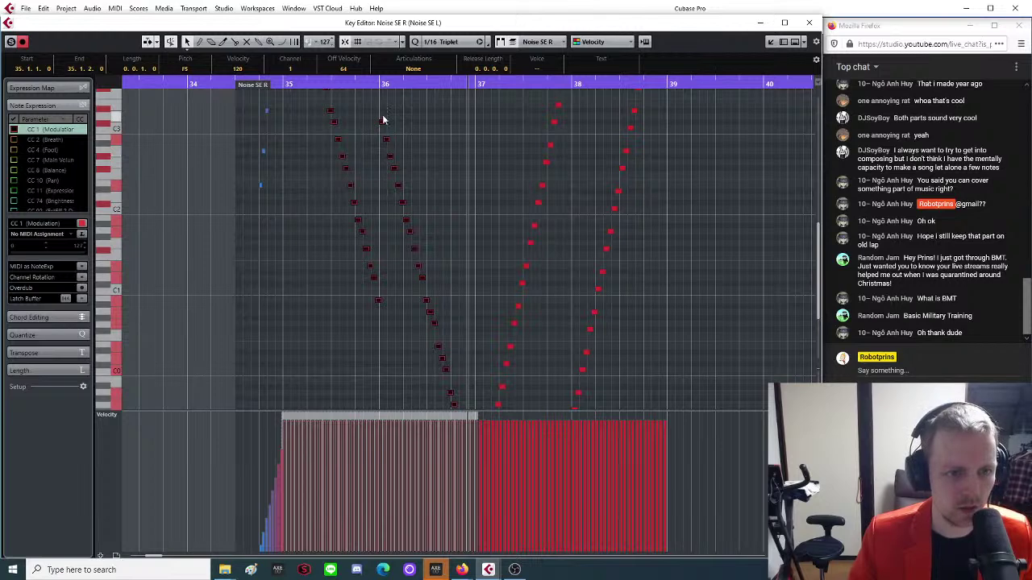
pyautogui.scroll(-3, 399, 154)
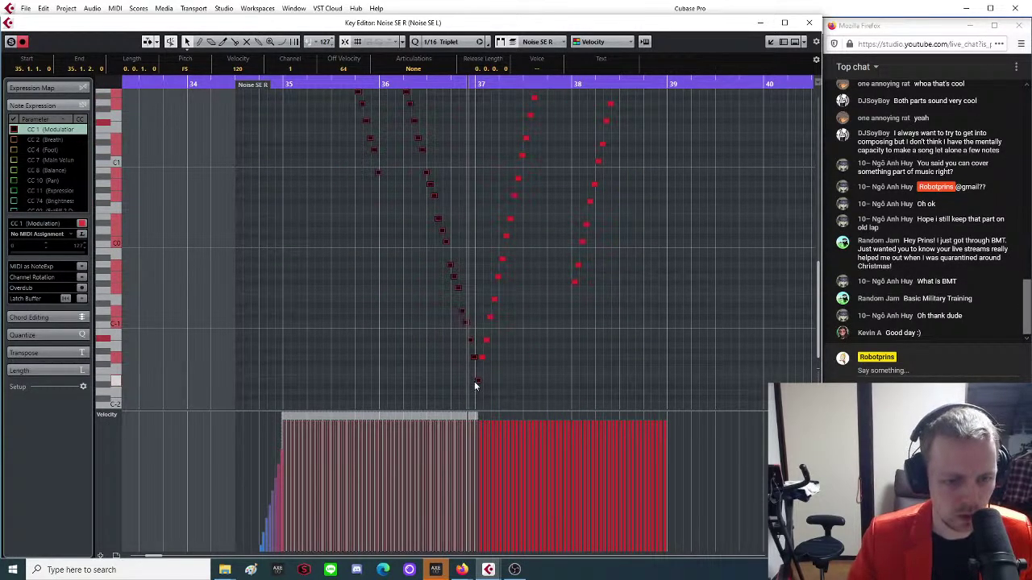
pyautogui.moveTo(472, 380); pyautogui.dragTo(284, 150)
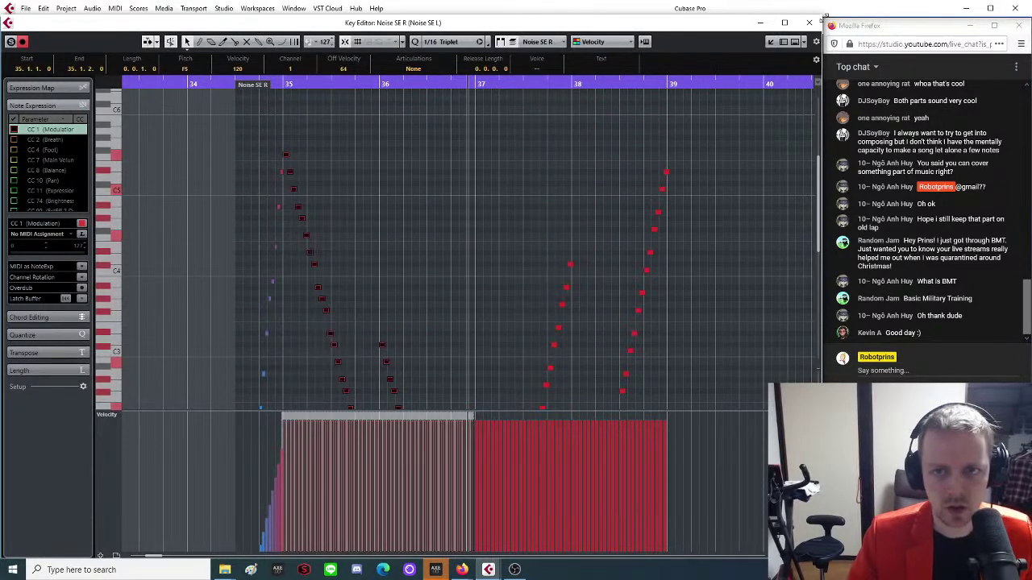
# Solo the Noise SE R track and reopen the Noise SE parts for editing, with Noise SE R active.
pyautogui.click(810, 22)
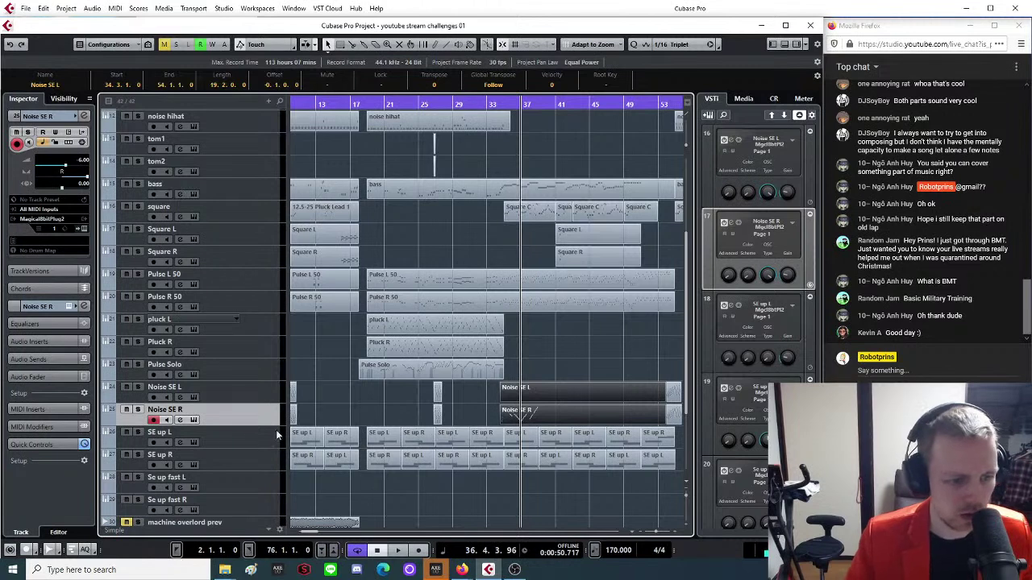
pyautogui.click(138, 411)
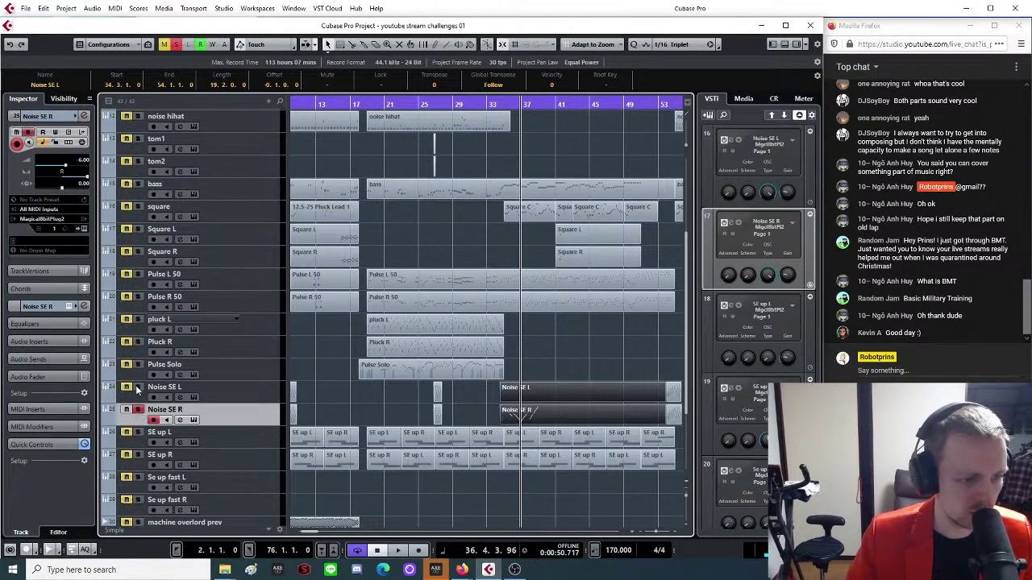
pyautogui.doubleClick(511, 416)
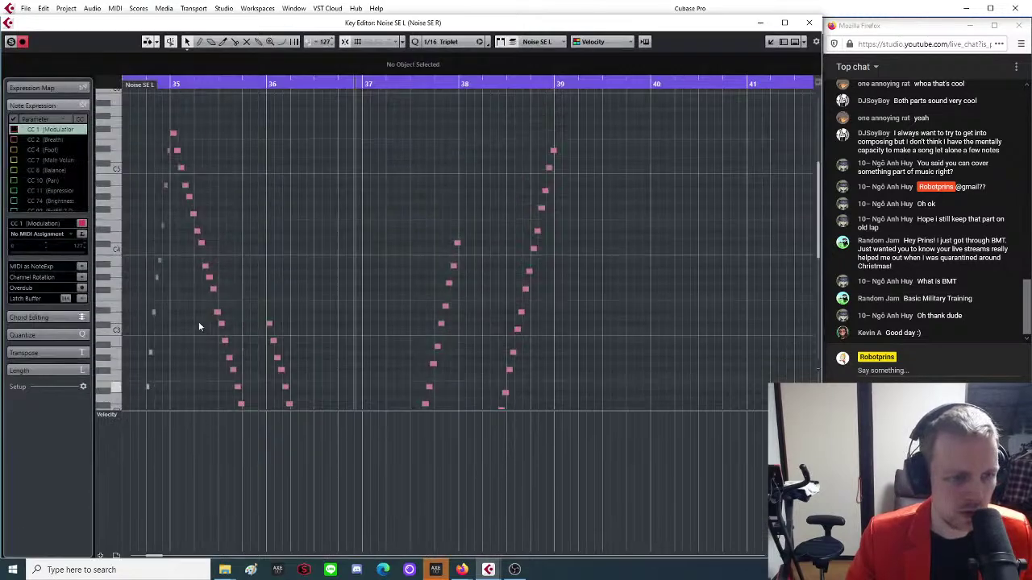
pyautogui.click(209, 84)
pyautogui.moveTo(209, 84); pyautogui.dragTo(389, 211)
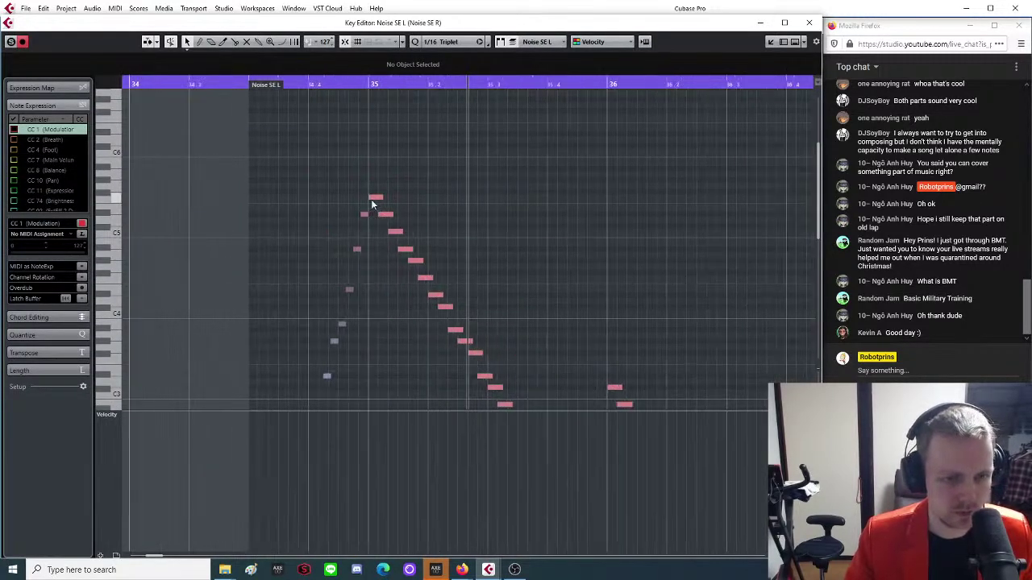
pyautogui.click(376, 199)
# Play back the Noise SE R runs from bar 35 and examine the descents and ascents through bar 38.
pyautogui.click(371, 85)
pyautogui.press('space')
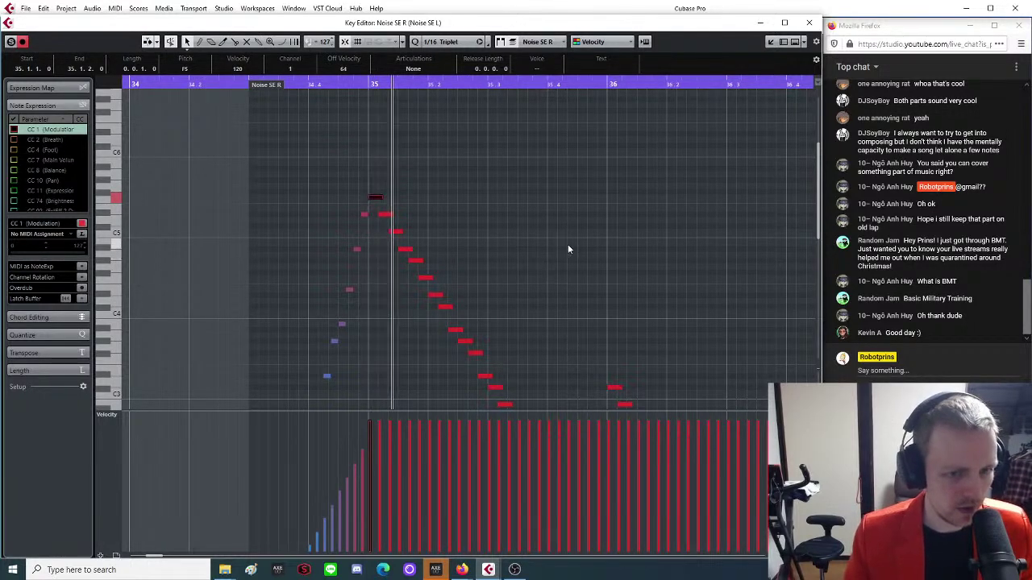
pyautogui.scroll(-6, 576, 266)
pyautogui.scroll(-10, 600, 289)
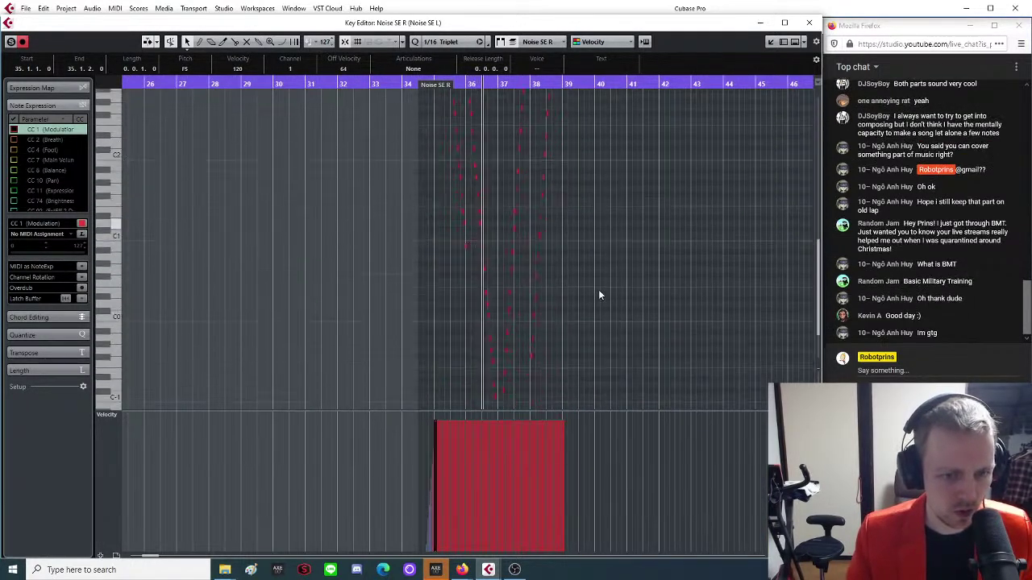
pyautogui.press('h')
pyautogui.scroll(5, 419, 234)
pyautogui.press('h')
pyautogui.press('h')
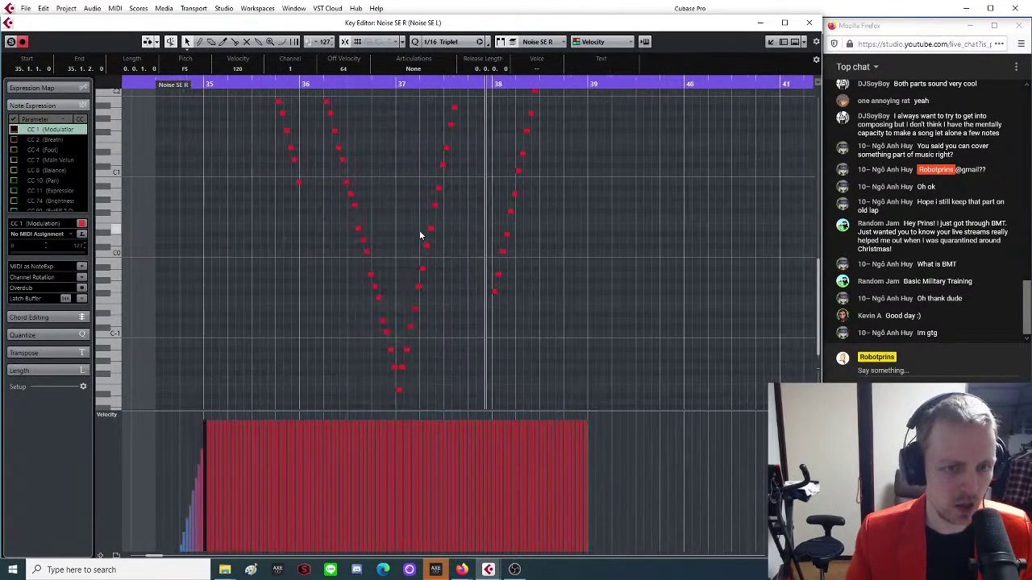
pyautogui.press('g')
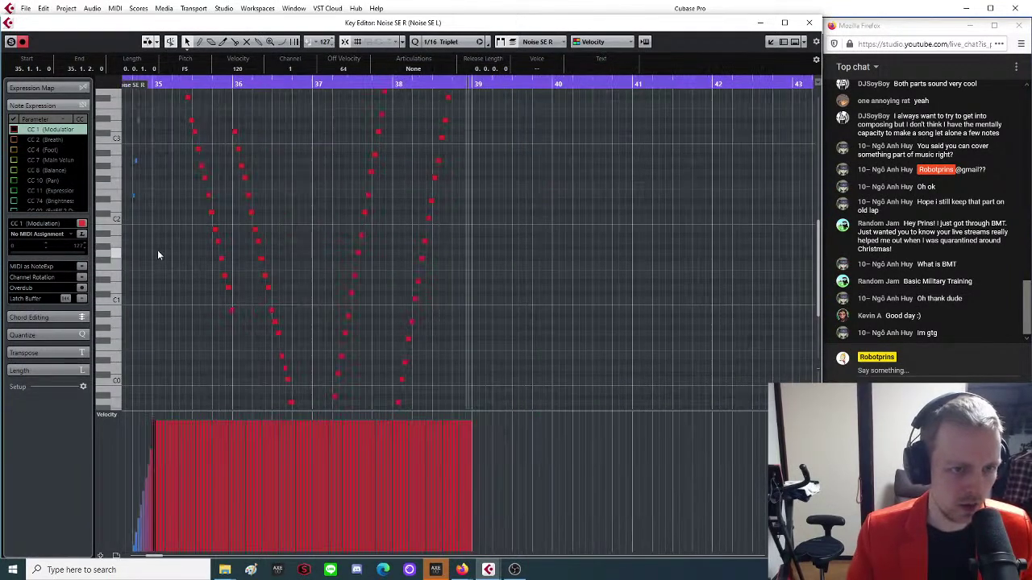
pyautogui.press('h')
pyautogui.scroll(8, 413, 261)
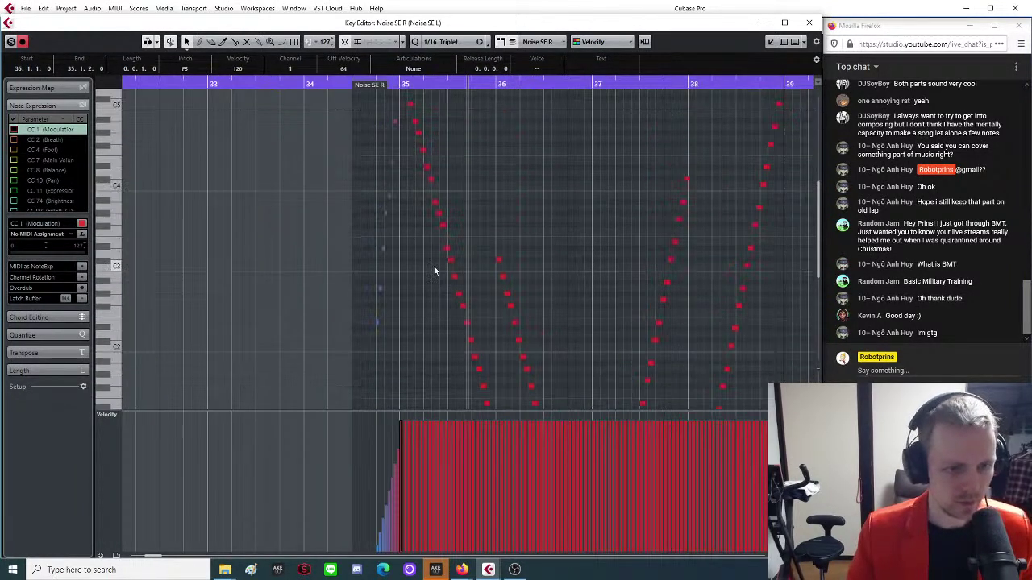
# Select the descending notes of bars 35 and 36 and ramp their velocities steadily down toward the lowest note.
pyautogui.press('h')
pyautogui.press('h')
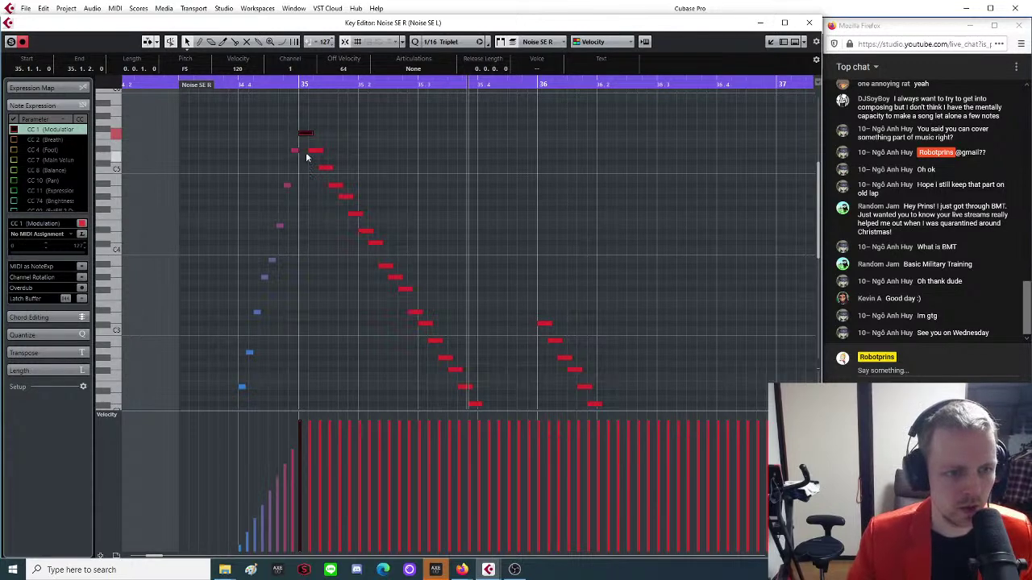
pyautogui.click(311, 127)
pyautogui.moveTo(347, 204); pyautogui.dragTo(764, 480)
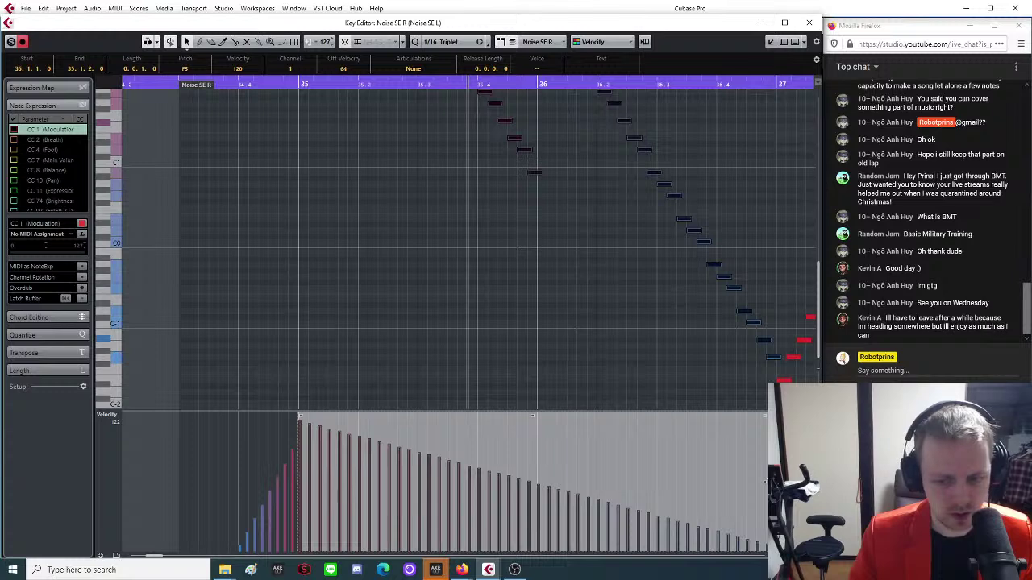
# Play back the Noise SE R runs from bar 35 and check the descending velocity ramp through bar 37.
pyautogui.press('g')
pyautogui.press('g')
pyautogui.scroll(10, 544, 306)
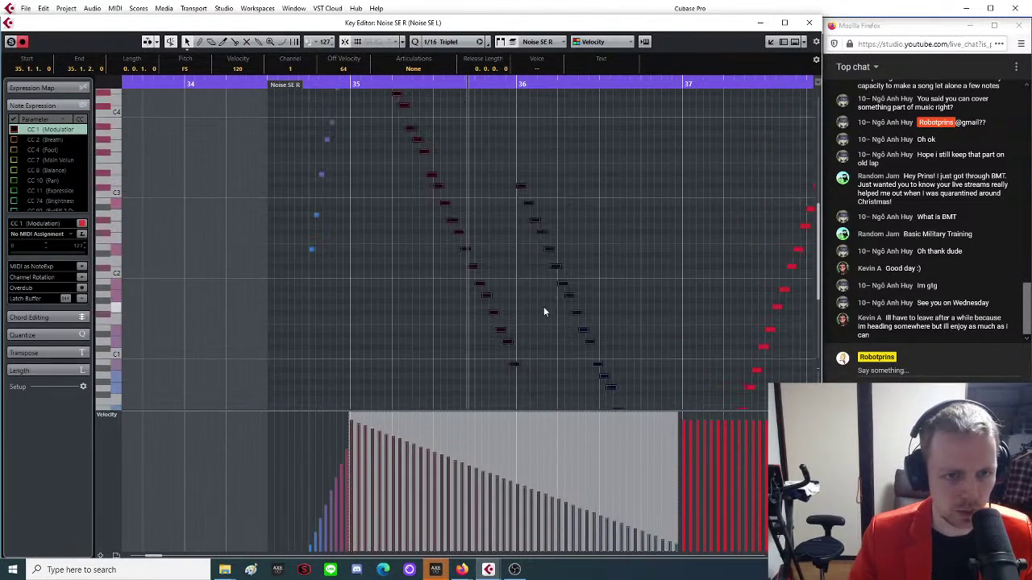
pyautogui.click(350, 84)
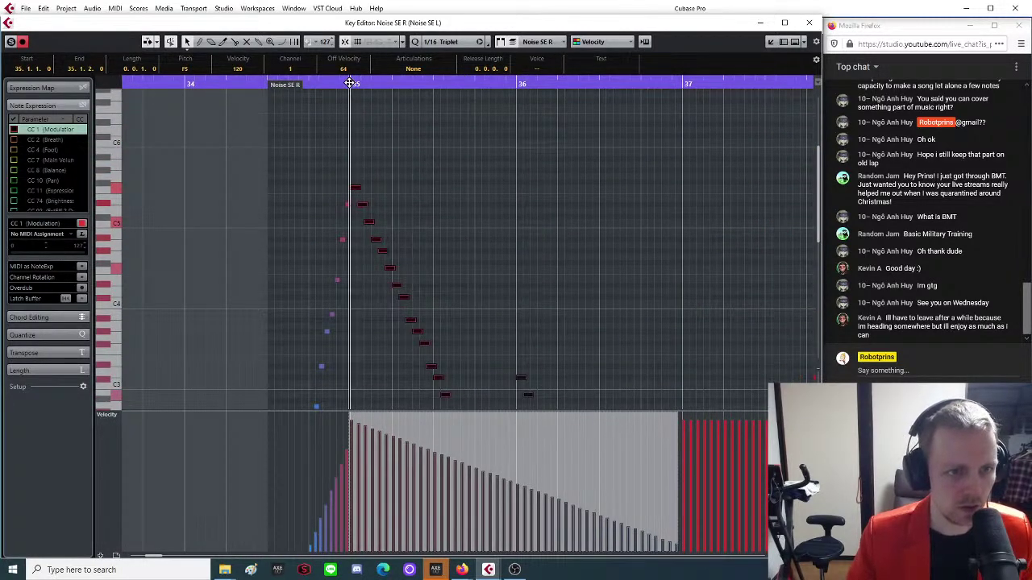
pyautogui.press('space')
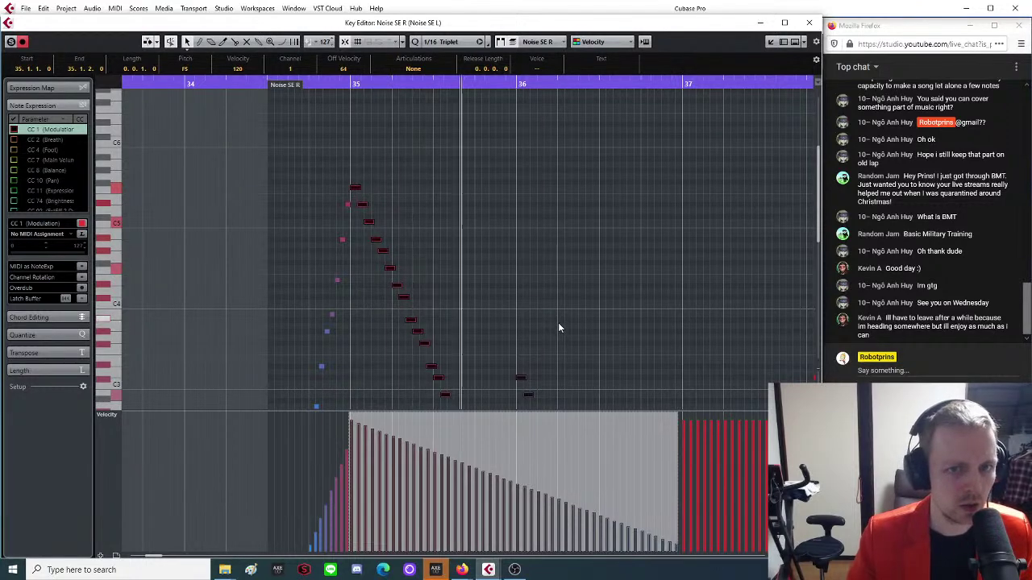
pyautogui.scroll(-10, 601, 334)
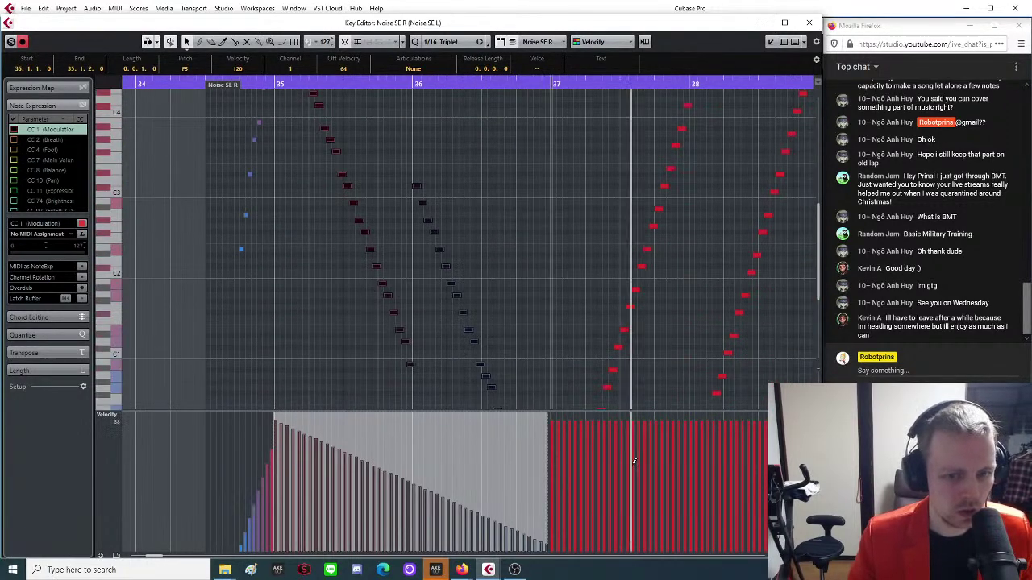
# Select the ascending notes of bars 37 and 38 and ramp their velocities steadily up, starting from 6 at the lowest note.
pyautogui.click(472, 395)
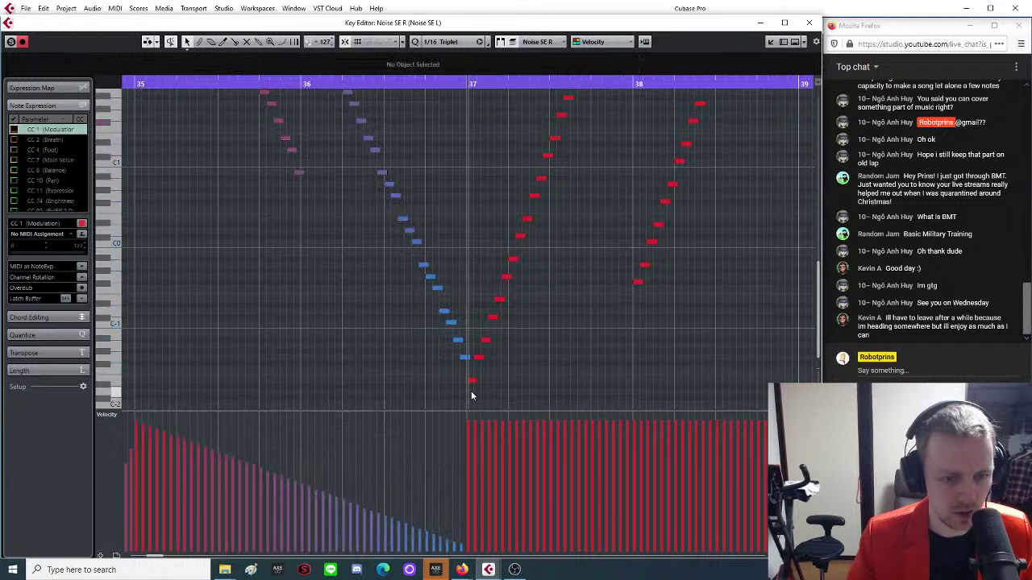
pyautogui.moveTo(476, 387); pyautogui.dragTo(800, 125)
pyautogui.scroll(-8, 686, 329)
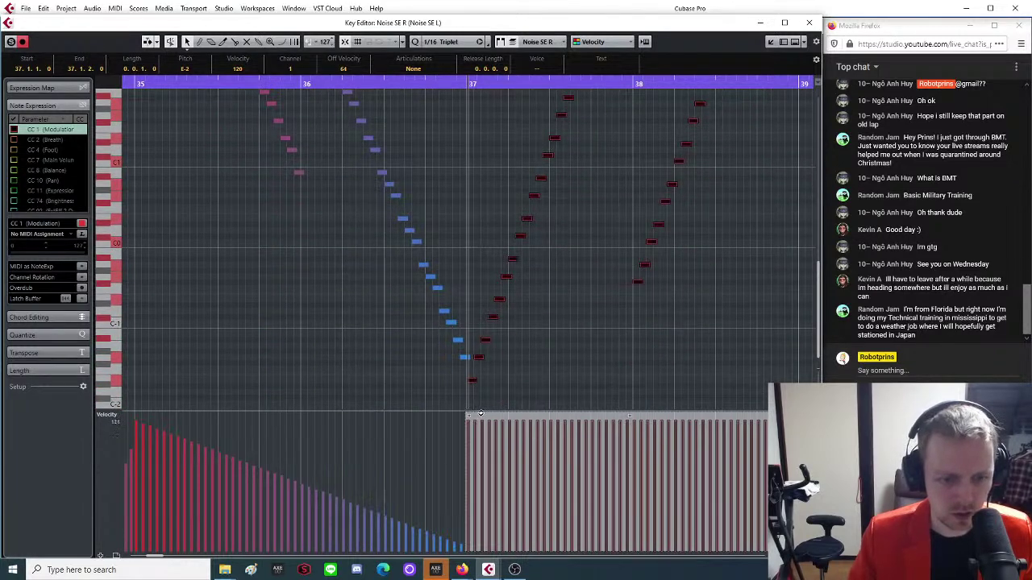
pyautogui.moveTo(468, 415); pyautogui.dragTo(464, 476)
# Play back the Noise SE R runs from bar 35 and examine both velocity ramps through the end of bar 38.
pyautogui.press('g')
pyautogui.press('g')
pyautogui.click(275, 85)
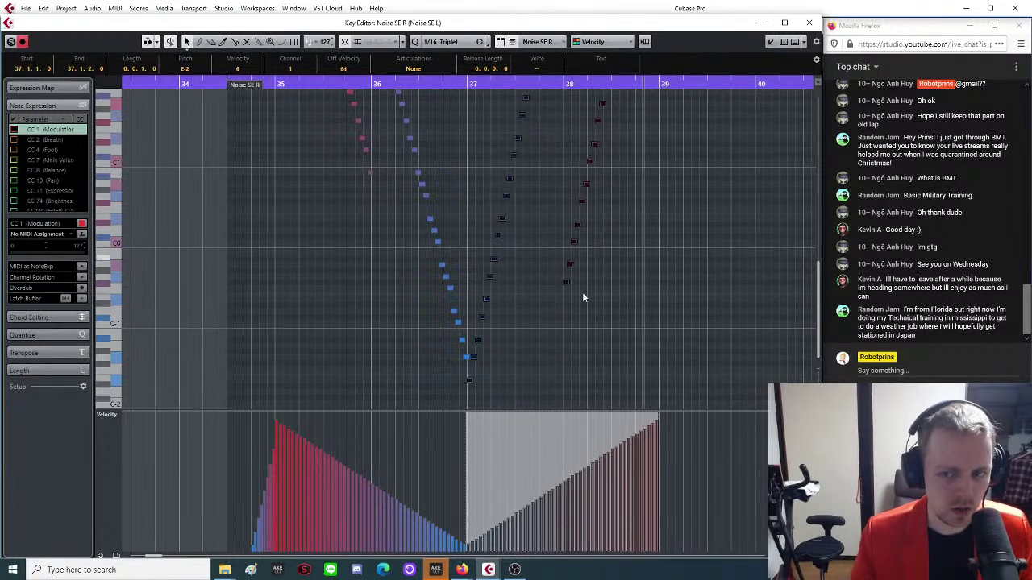
pyautogui.scroll(10, 603, 223)
pyautogui.press('g')
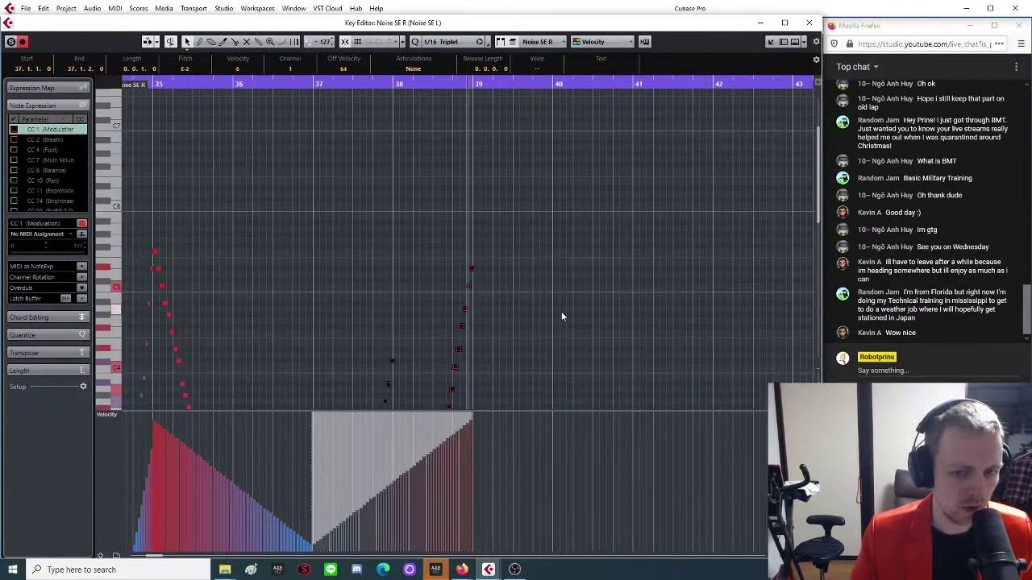
pyautogui.scroll(-2, 564, 312)
pyautogui.press('g')
pyautogui.click(208, 172)
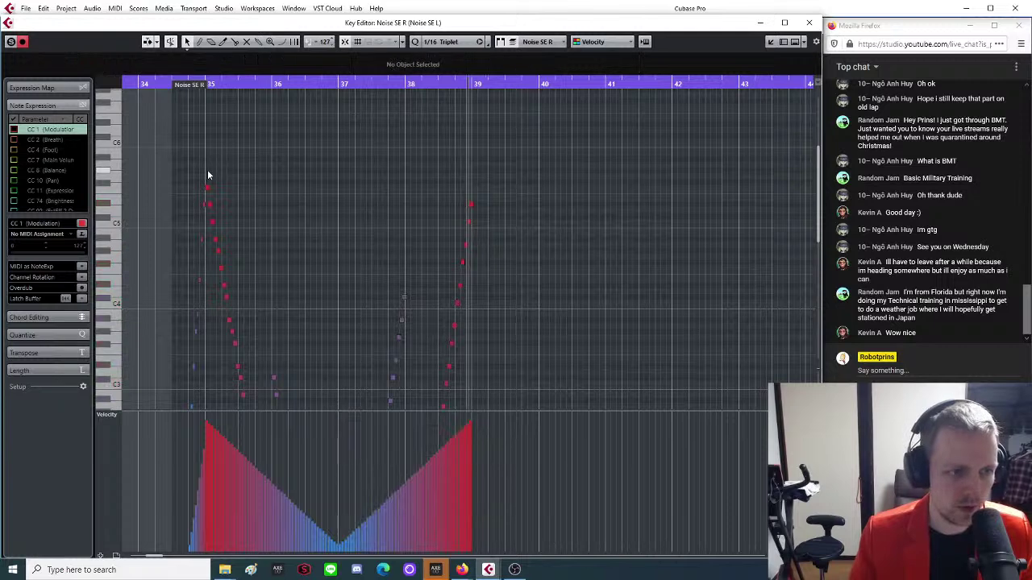
pyautogui.click(219, 83)
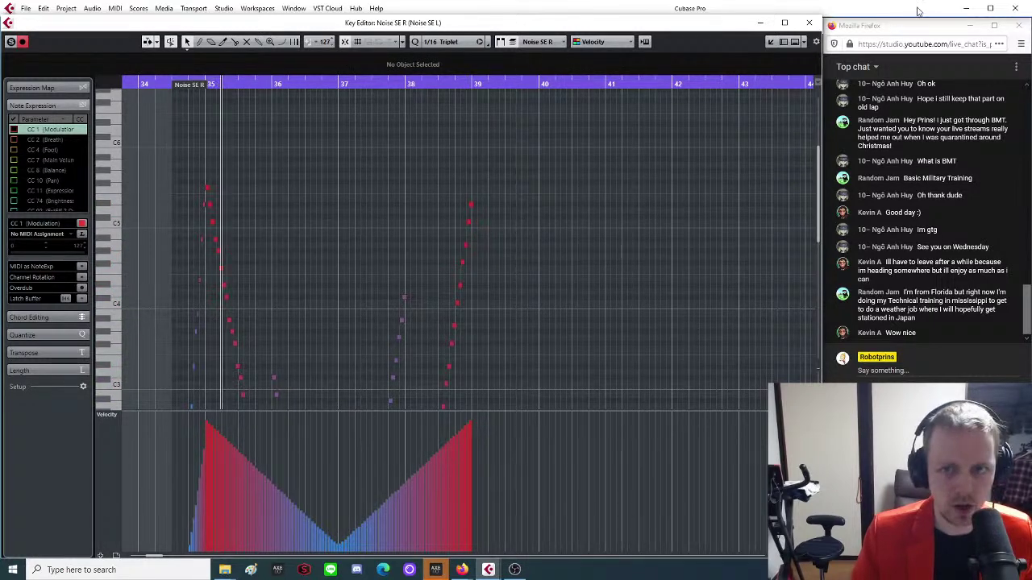
# Close the note editor and reopen the Noise SE parts with Noise SE L active.
pyautogui.click(809, 22)
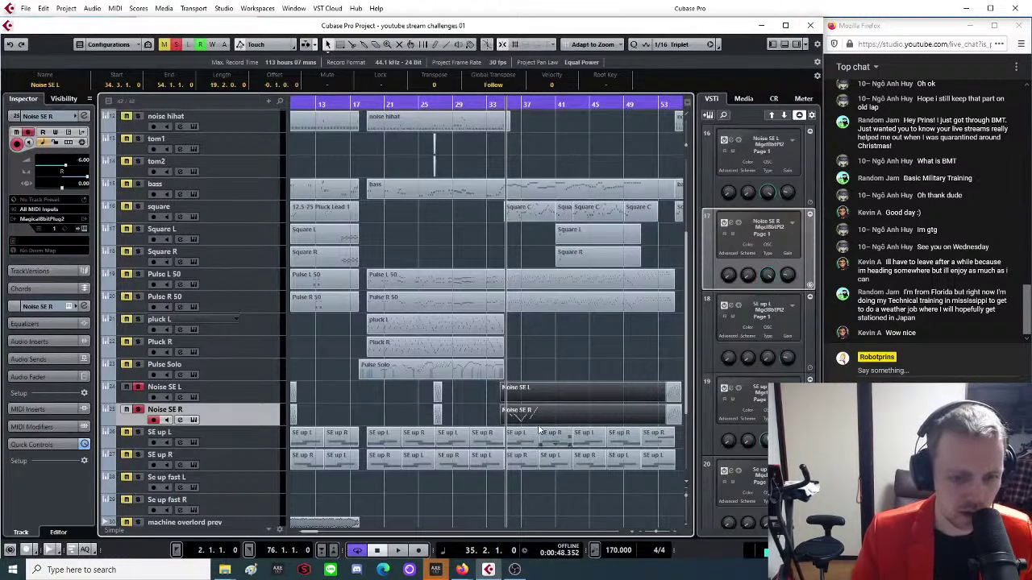
pyautogui.doubleClick(512, 395)
pyautogui.hscroll(-3, 339, 291)
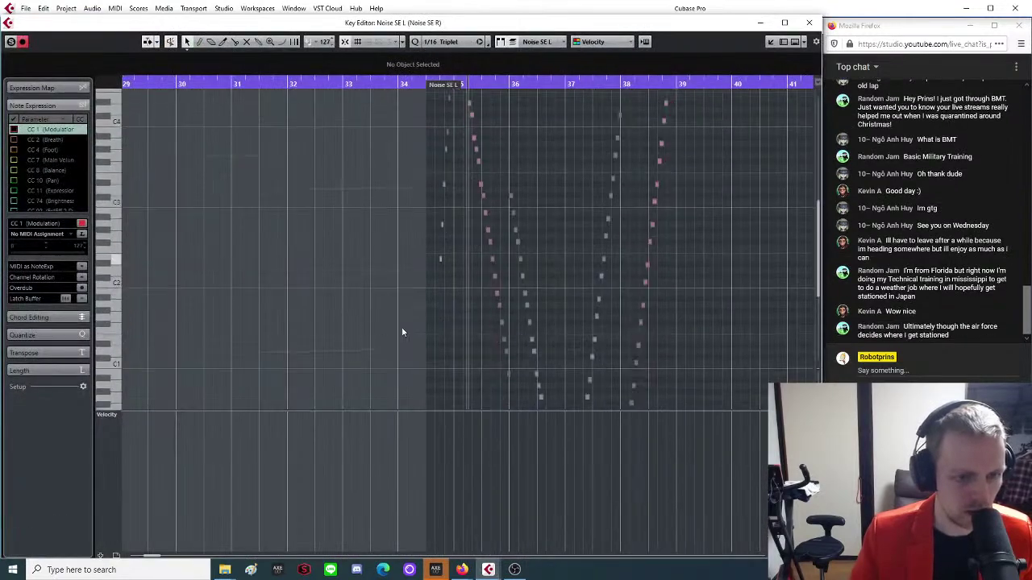
pyautogui.scroll(-3, 500, 330)
pyautogui.scroll(15, 463, 402)
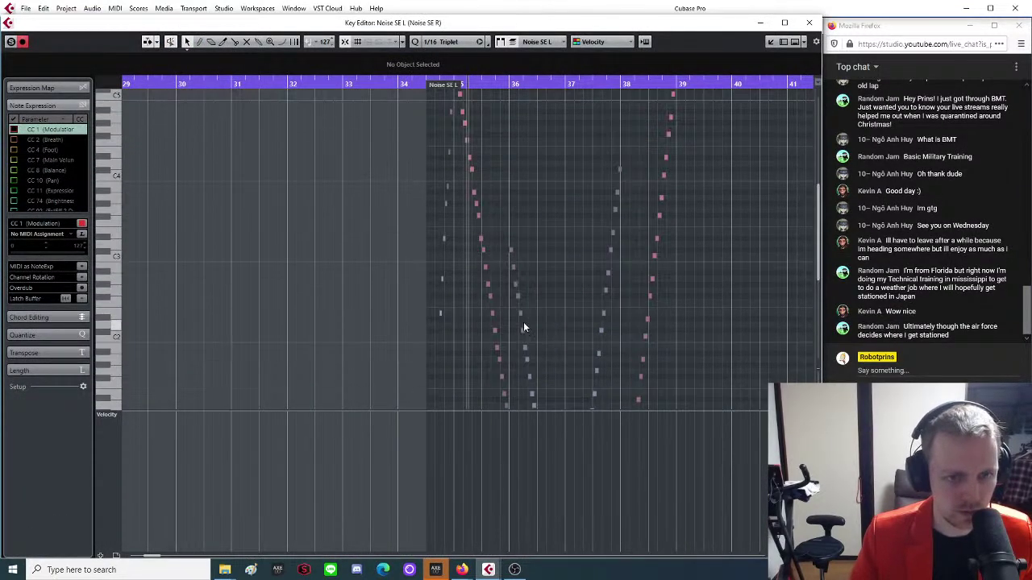
# Copy the complete Noise SE R descending and ascending runs of bars 35 through 38 and paste them at 39.1.1.0.
pyautogui.click(455, 302)
pyautogui.scroll(-4, 460, 387)
pyautogui.moveTo(454, 90); pyautogui.dragTo(684, 403)
pyautogui.scroll(-6, 613, 322)
pyautogui.scroll(3, 577, 298)
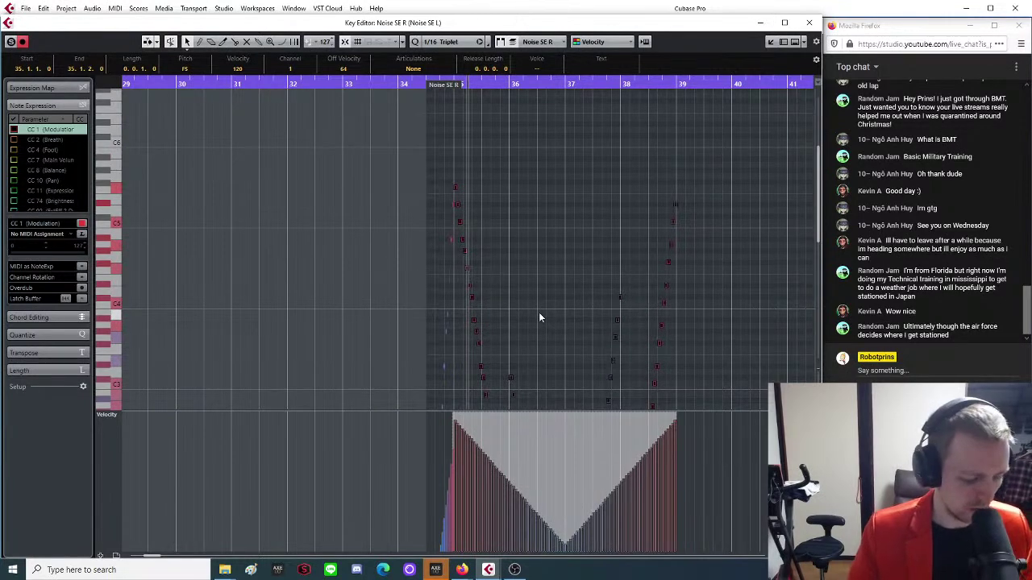
pyautogui.moveTo(672, 84); pyautogui.dragTo(486, 85)
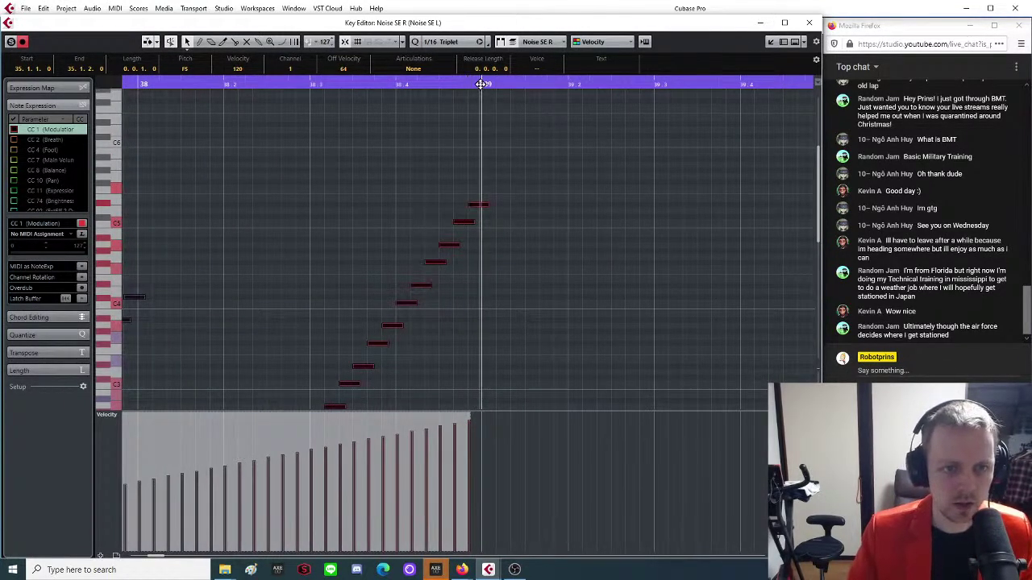
pyautogui.click(479, 88)
pyautogui.press('h')
pyautogui.hotkey('ctrl', 'v')
# Examine the Noise SE R runs and their velocities from bar 35 through the repeated section ending at bar 43.
pyautogui.press('g')
pyautogui.press('g')
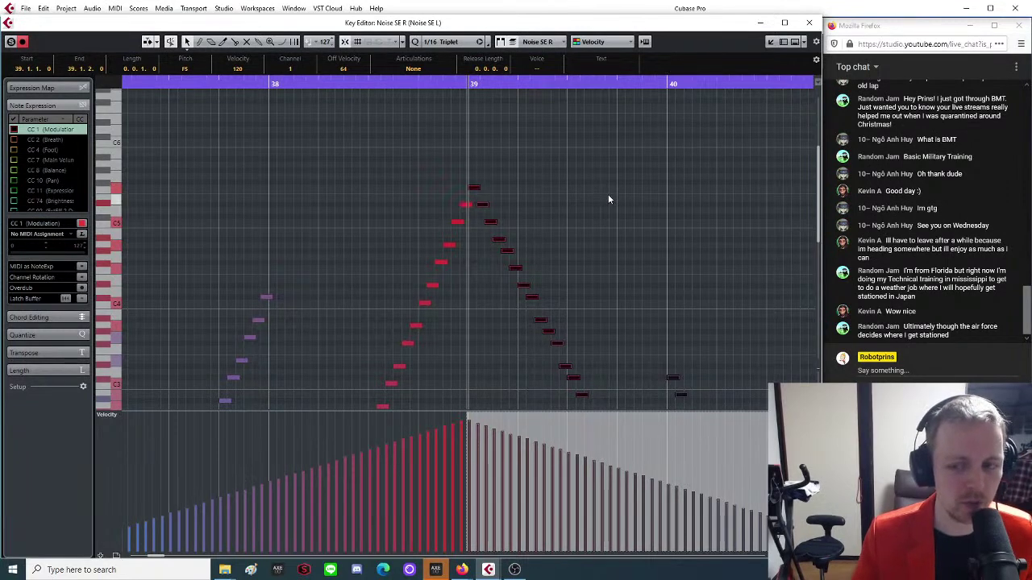
pyautogui.press('g')
pyautogui.press('g')
pyautogui.press('g')
pyautogui.press('g')
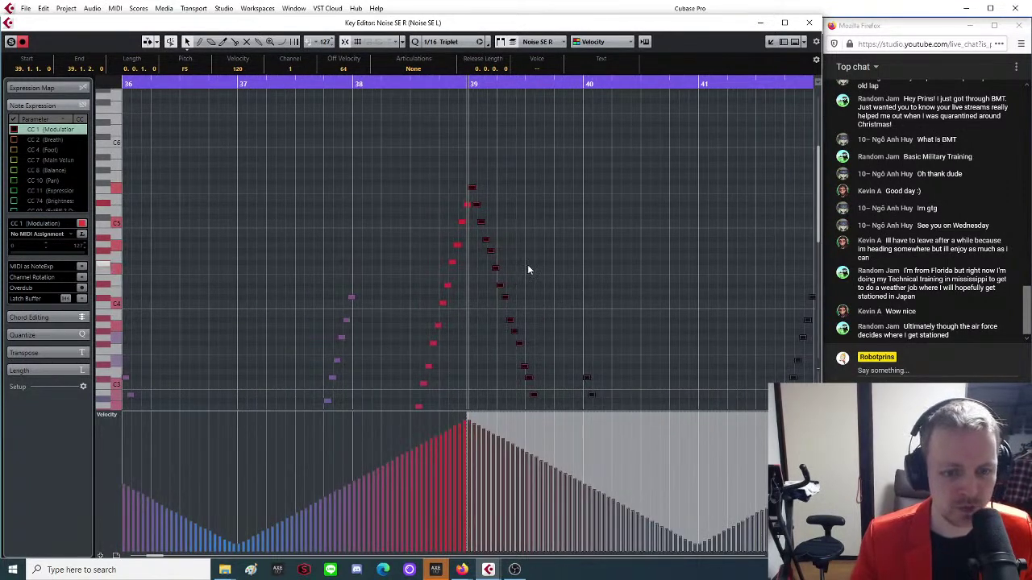
pyautogui.press('h')
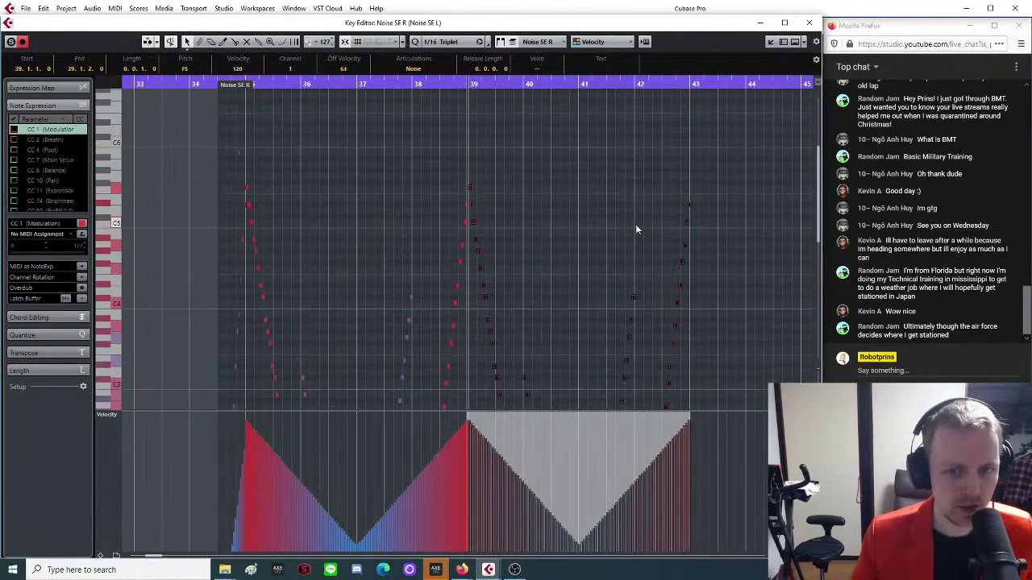
pyautogui.press('g')
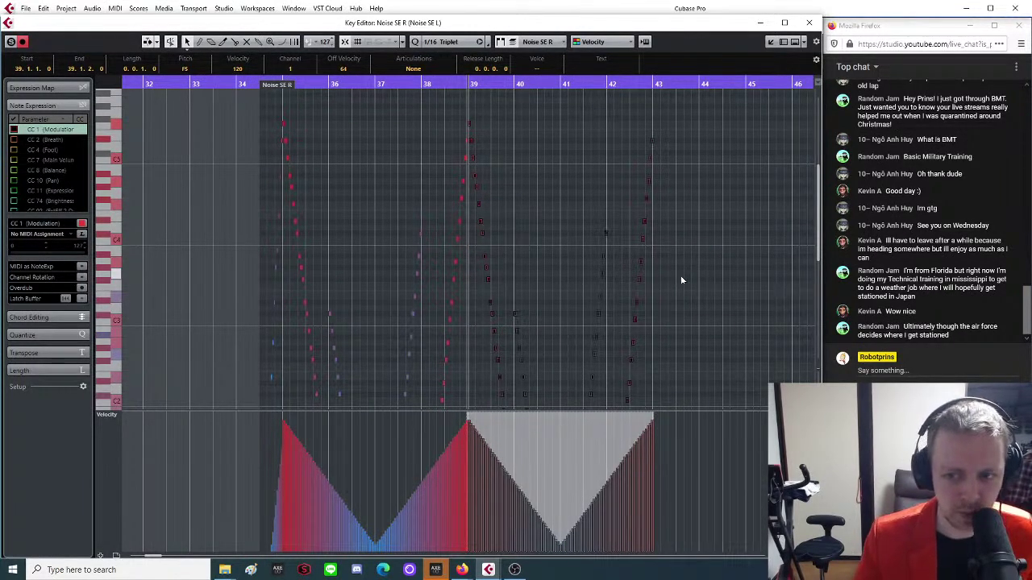
pyautogui.press('g')
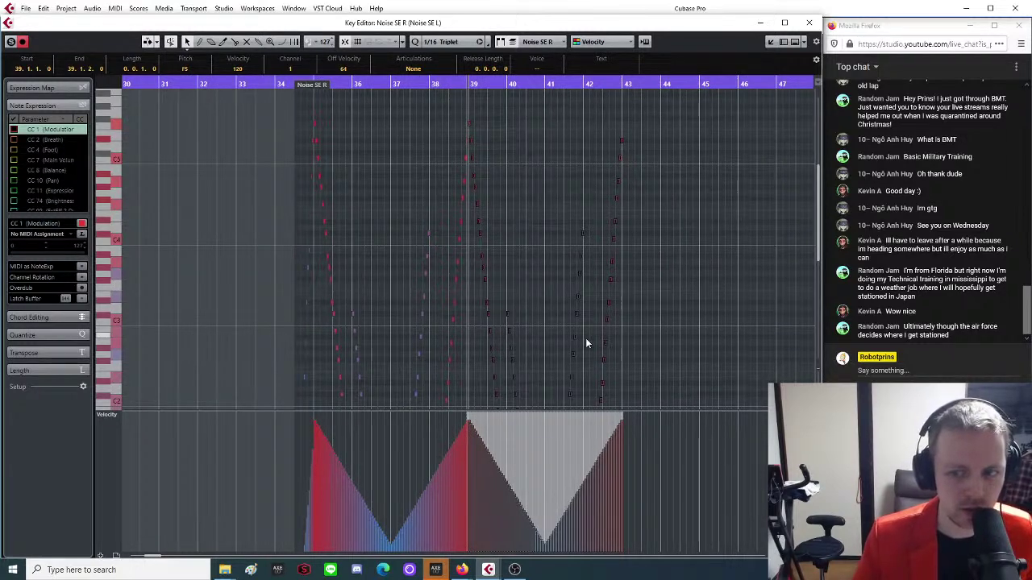
pyautogui.click(351, 86)
pyautogui.press('h')
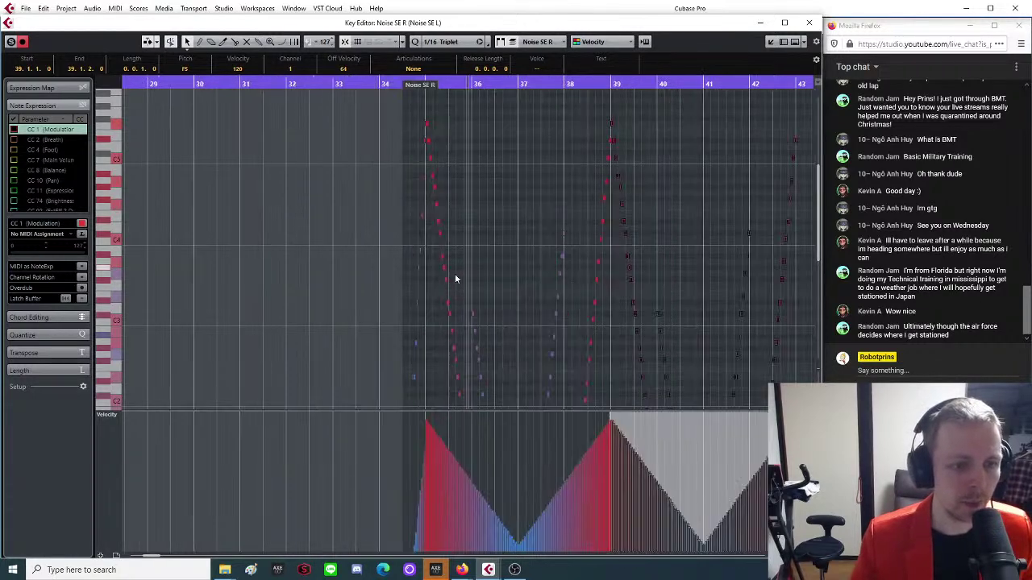
pyautogui.press('h')
pyautogui.press('h')
pyautogui.press('h')
pyautogui.press('h')
pyautogui.press('h')
pyautogui.press('h')
pyautogui.press('h')
pyautogui.press('h')
pyautogui.press('g')
pyautogui.press('g')
pyautogui.press('g')
pyautogui.press('g')
pyautogui.press('g')
pyautogui.press('g')
pyautogui.press('g')
pyautogui.press('g')
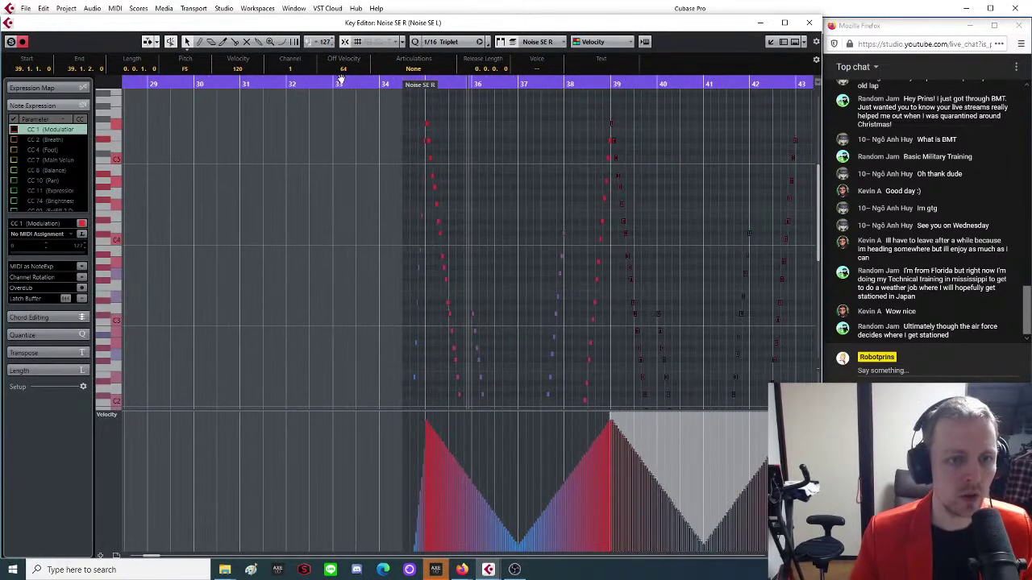
# Copy all Noise SE R notes from 34.4.1.0 through bar 42 into the Noise SE L part, pasting them at 35.1.1.0.
pyautogui.moveTo(371, 105); pyautogui.dragTo(794, 408)
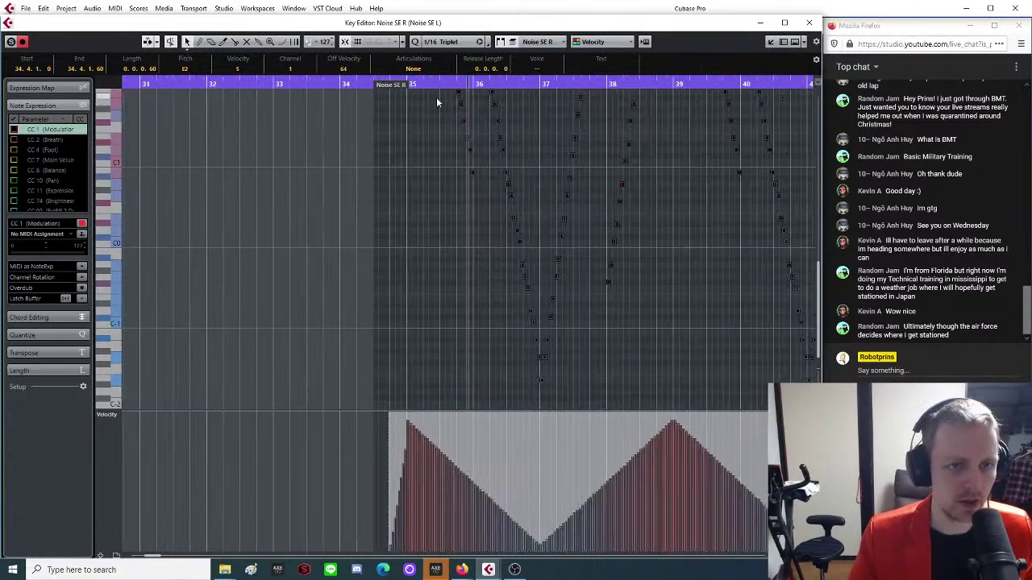
pyautogui.moveTo(433, 94); pyautogui.dragTo(416, 180)
pyautogui.scroll(5, 416, 180)
pyautogui.scroll(4, 407, 186)
pyautogui.press('g')
pyautogui.click(288, 84)
pyautogui.click(566, 45)
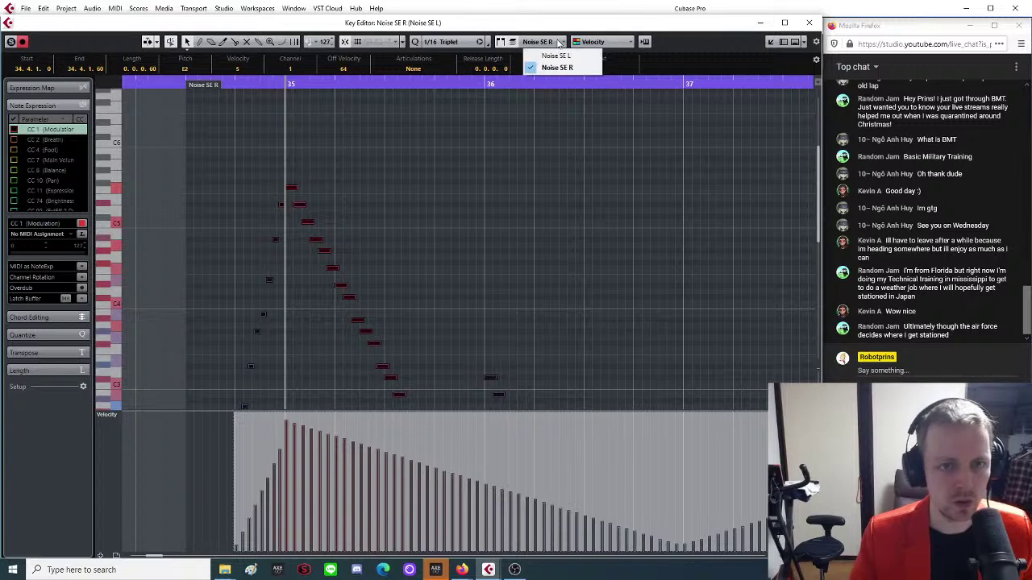
pyautogui.click(545, 52)
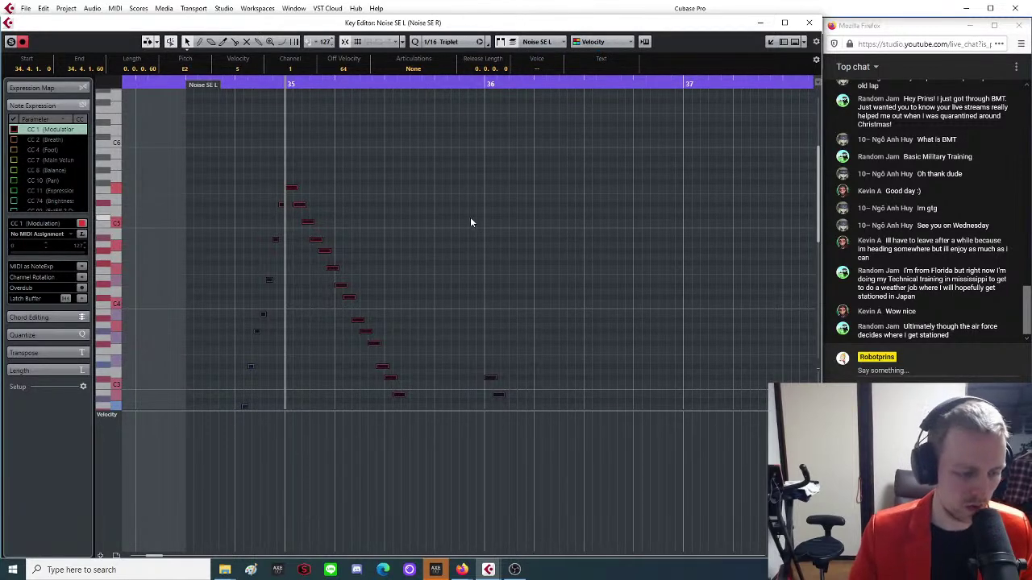
pyautogui.press('h')
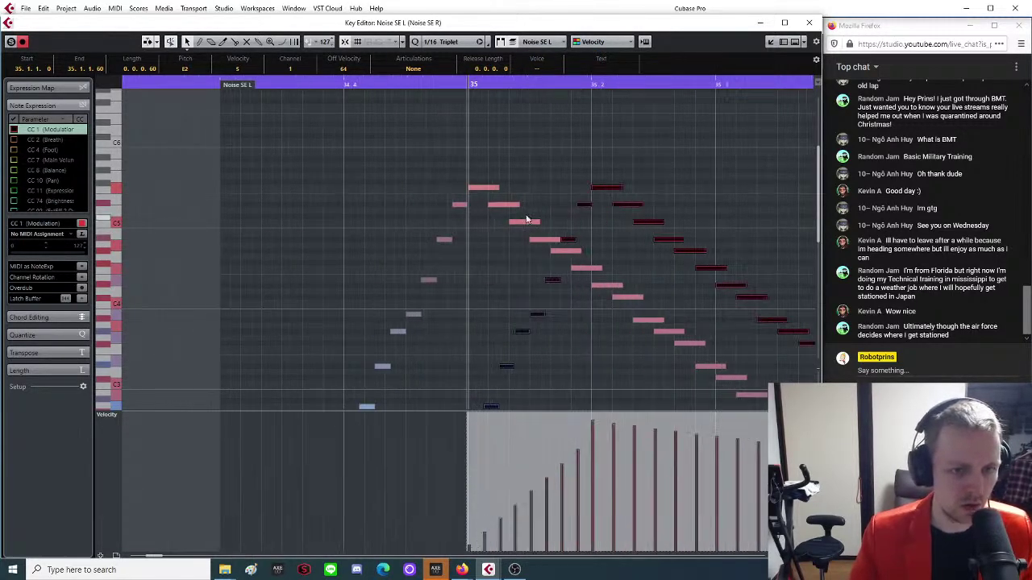
# Move the pasted Noise SE L notes earlier and higher so that they start on A2 at 34.4.3.0.
pyautogui.moveTo(605, 187); pyautogui.dragTo(543, 156)
pyautogui.press('g')
pyautogui.press('g')
pyautogui.press('g')
pyautogui.press('g')
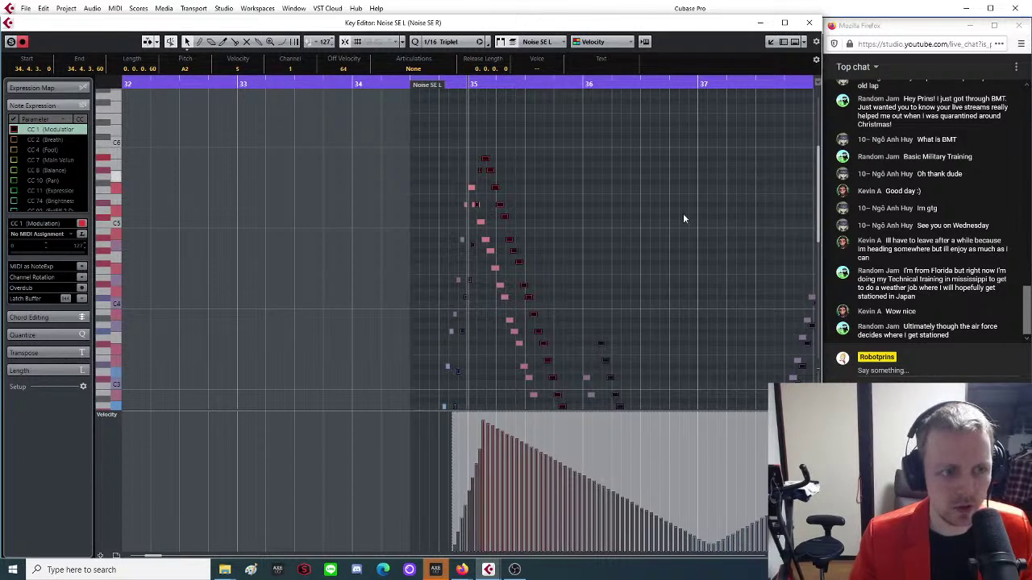
# Play back the layered Noise SE L and R runs from before bar 34 and examine them through the last ascent at bar 43.
pyautogui.click(391, 90)
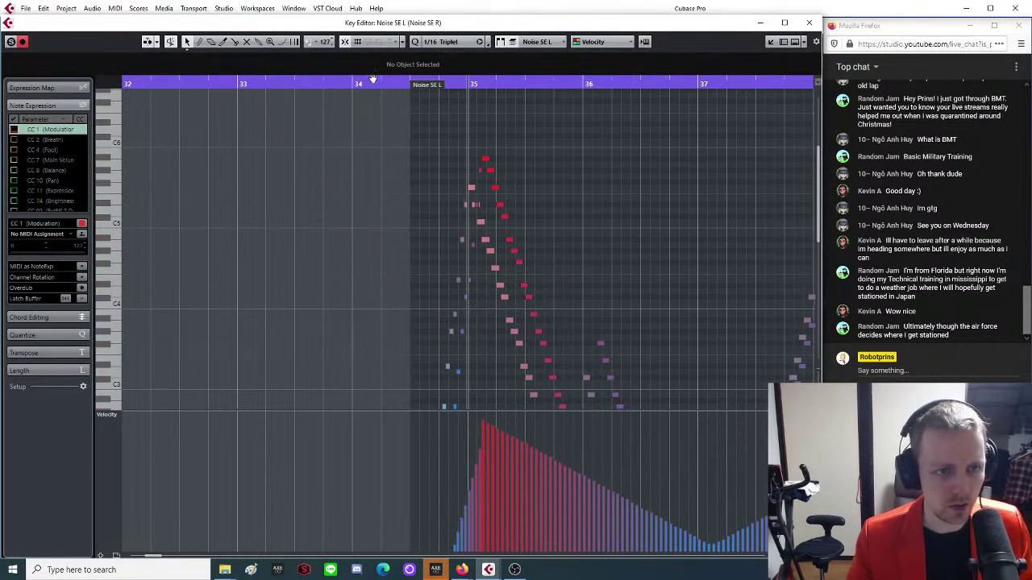
pyautogui.click(347, 83)
pyautogui.press('space')
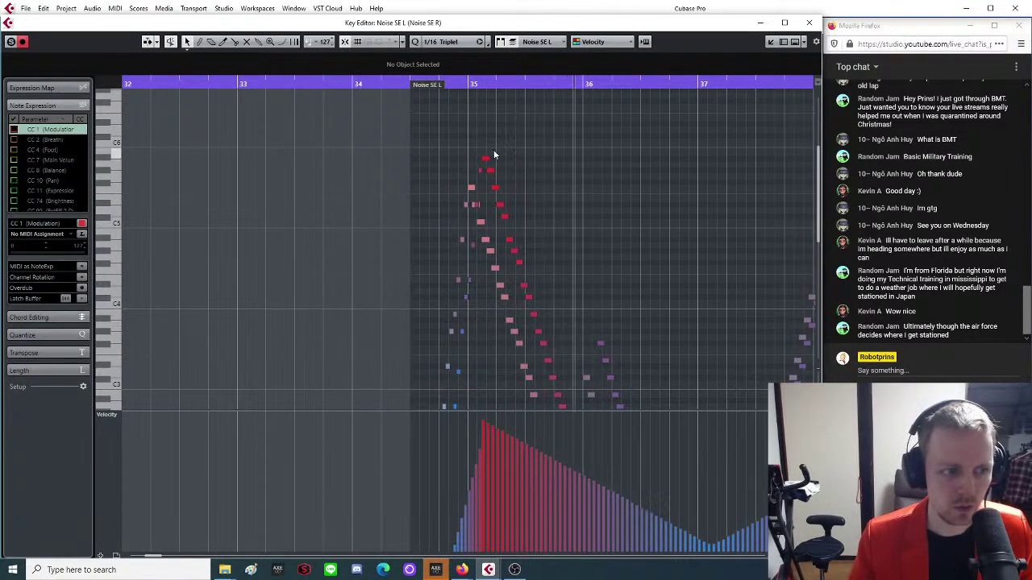
pyautogui.press('g')
pyautogui.press('g')
pyautogui.press('g')
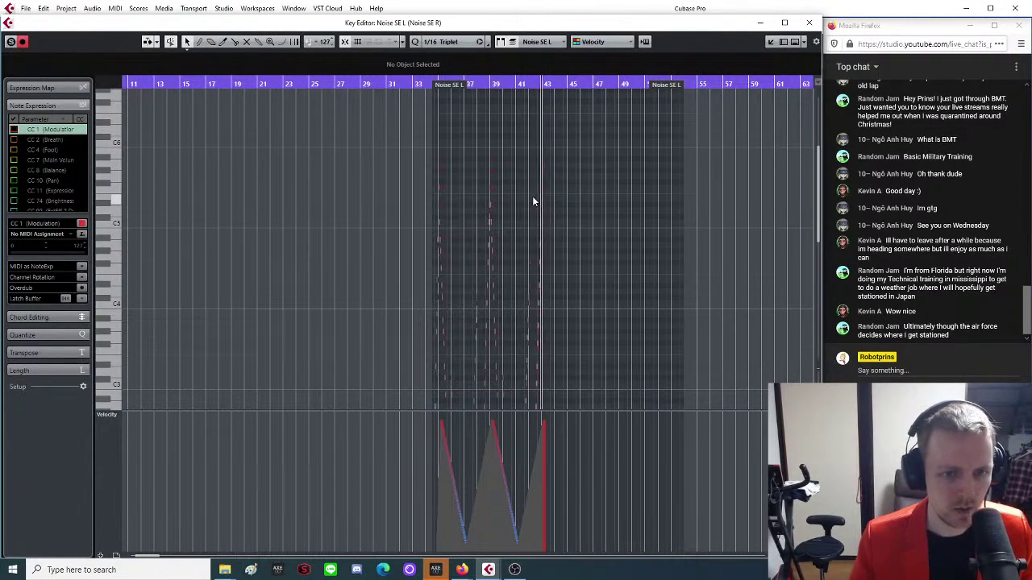
pyautogui.press('h')
pyautogui.press('h')
pyautogui.scroll(-5, 460, 242)
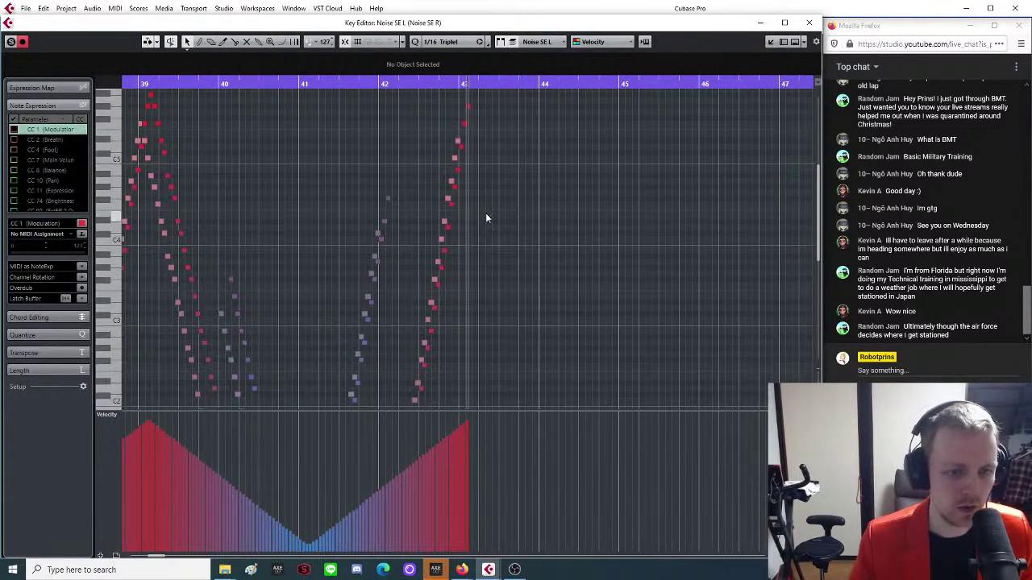
pyautogui.press('h')
pyautogui.press('h')
pyautogui.scroll(7, 472, 208)
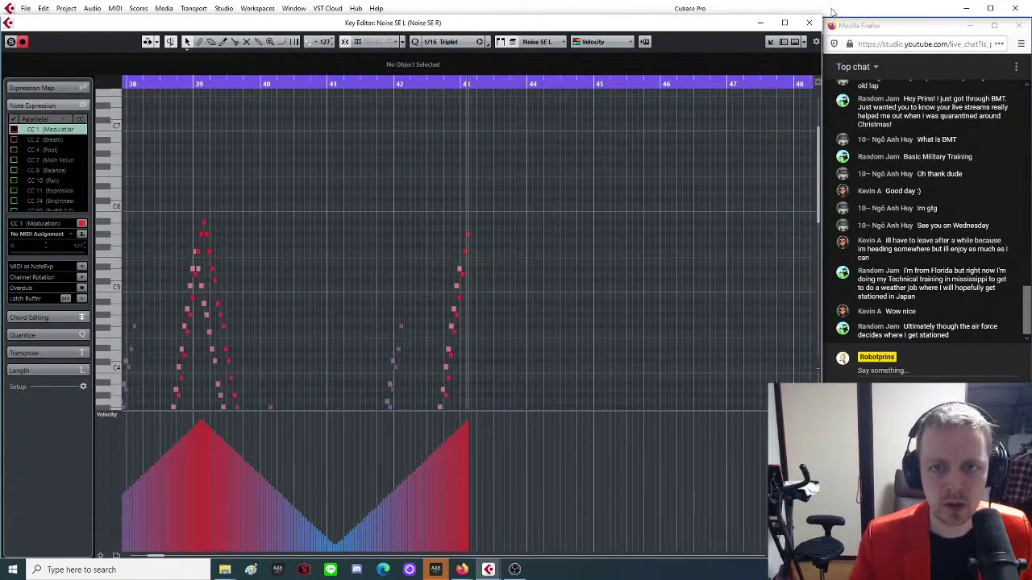
# Return to the project arrangement, turn off all track solos, and set the playback position to 32.4.4.51.
pyautogui.click(810, 22)
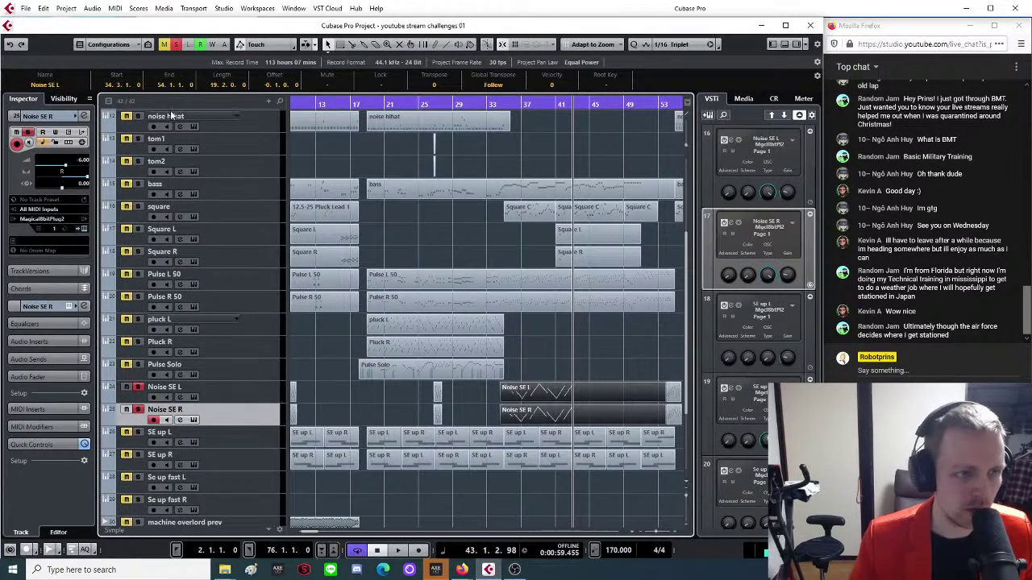
pyautogui.click(176, 45)
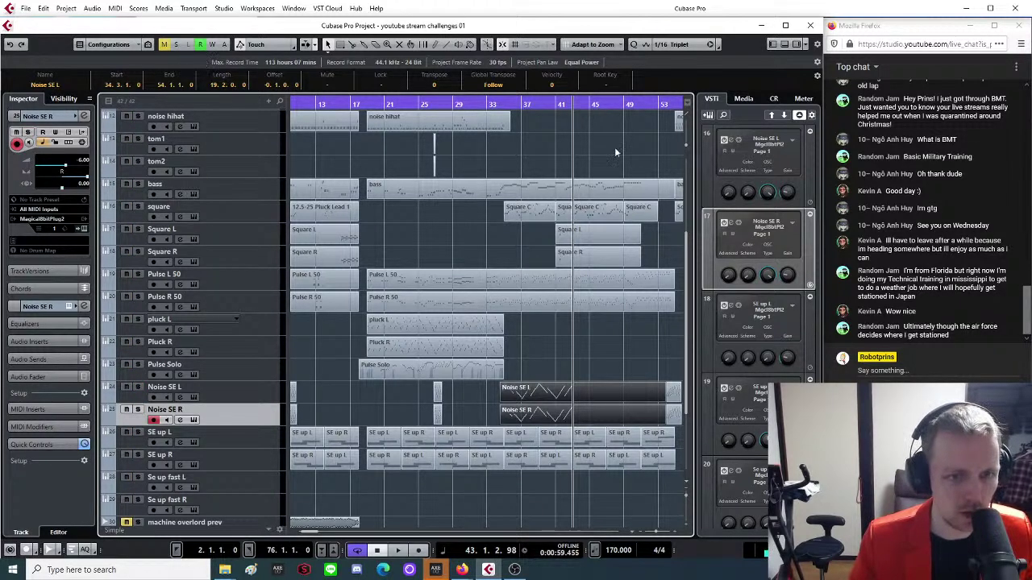
pyautogui.press('h')
pyautogui.press('h')
pyautogui.click(338, 103)
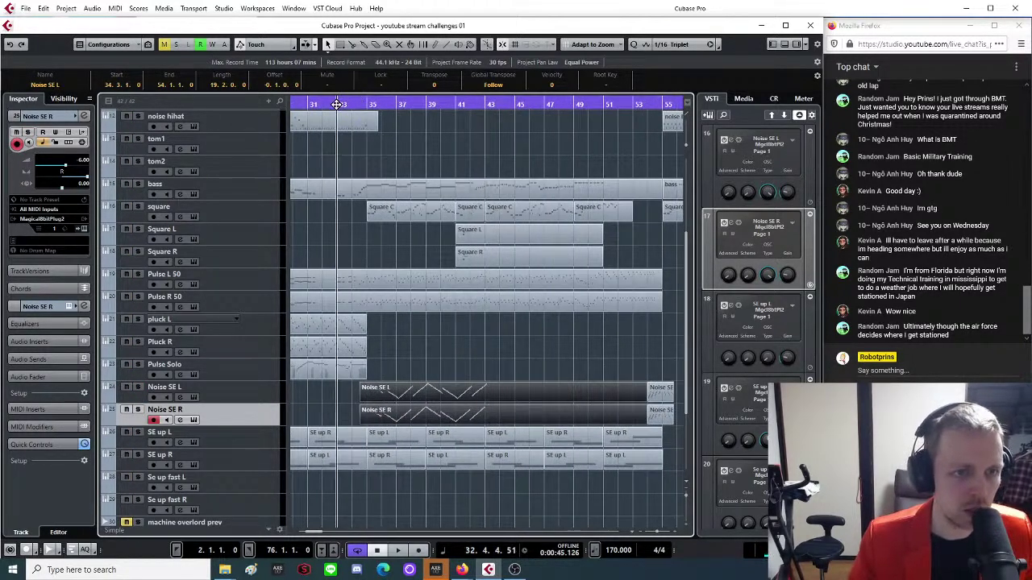
# Play the full arrangement from 32.4.4.51 to bar 43, and open the Noise SE L and Noise SE R parts together for note editing.
pyautogui.press('space')
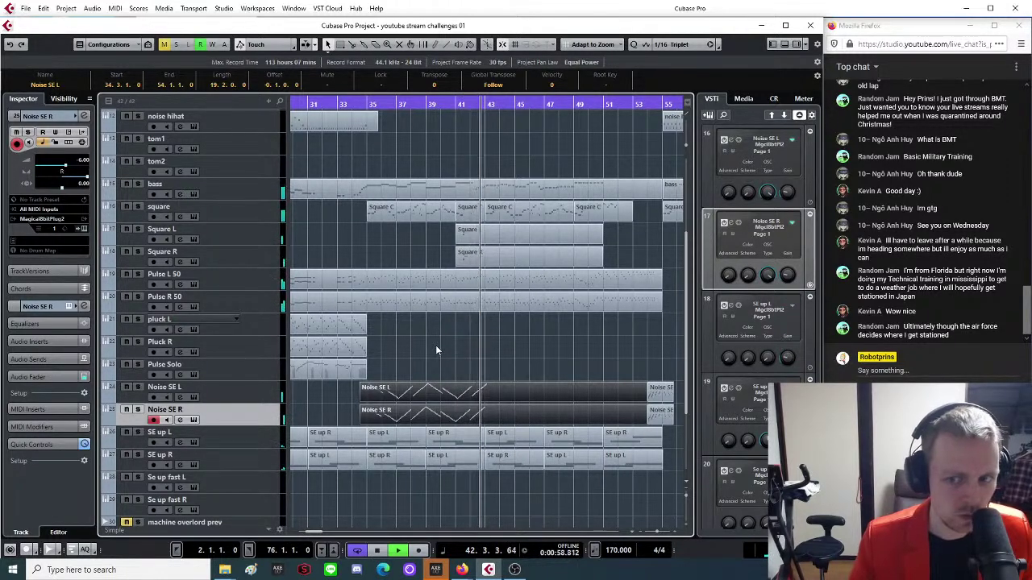
pyautogui.press('h')
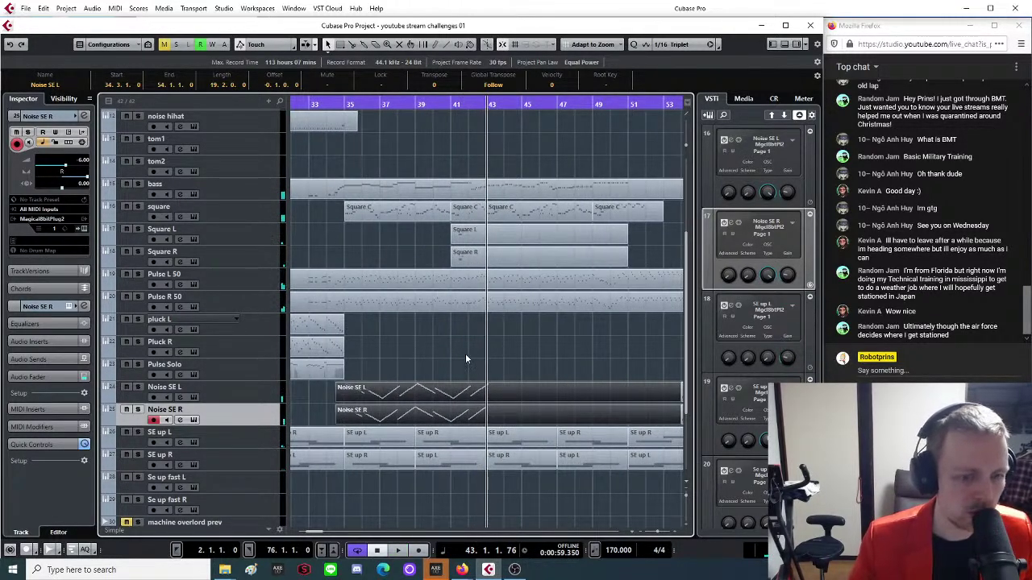
pyautogui.click(465, 353)
pyautogui.moveTo(412, 423); pyautogui.dragTo(409, 421)
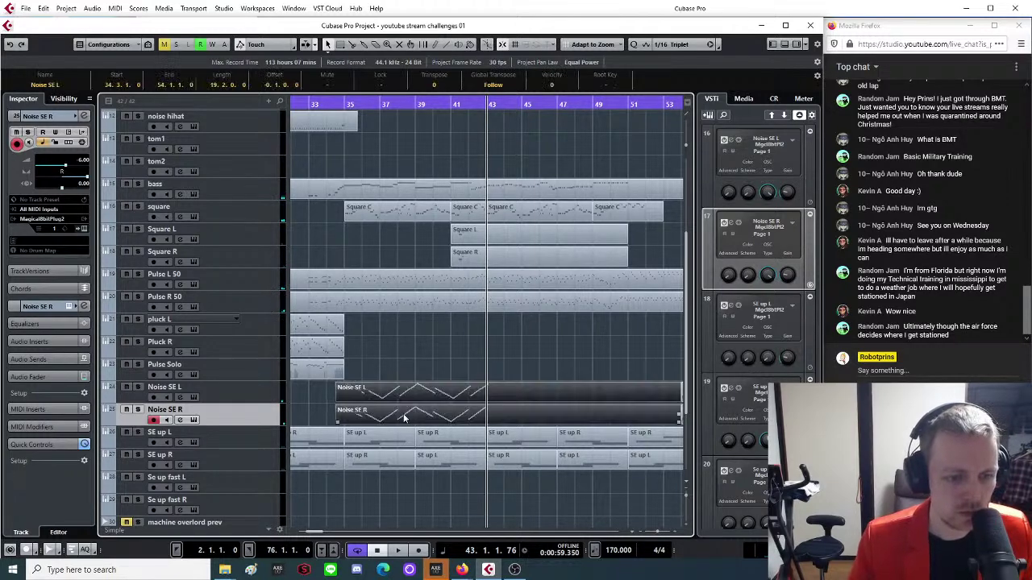
pyautogui.doubleClick(392, 398)
pyautogui.press('g')
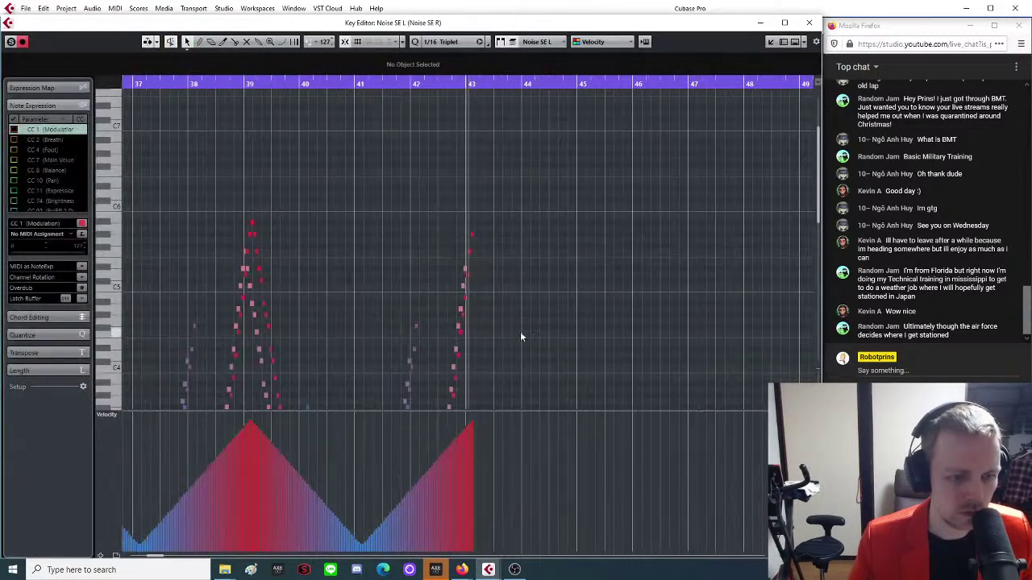
# Examine the layered Noise SE L and R runs and their velocity curves from bar 35 to bar 43.
pyautogui.scroll(-5, 535, 323)
pyautogui.press('g')
pyautogui.scroll(6, 253, 225)
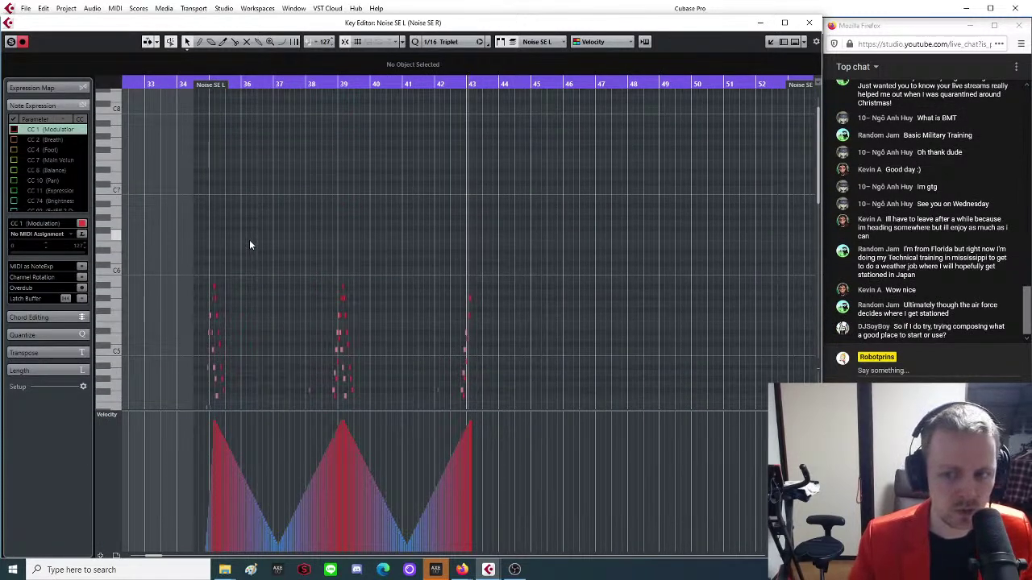
pyautogui.press('g')
pyautogui.scroll(-3, 309, 259)
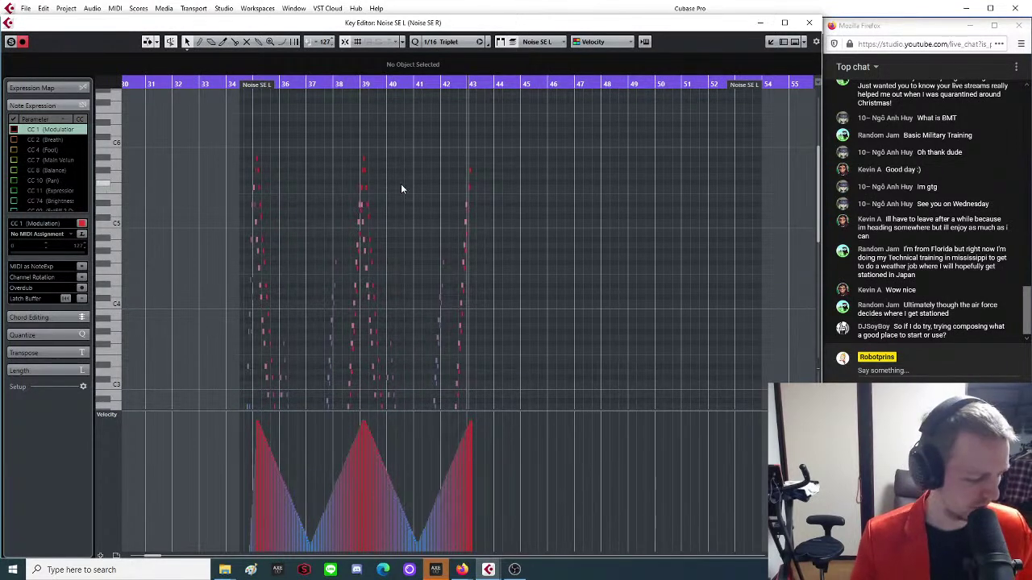
pyautogui.scroll(-3, 377, 199)
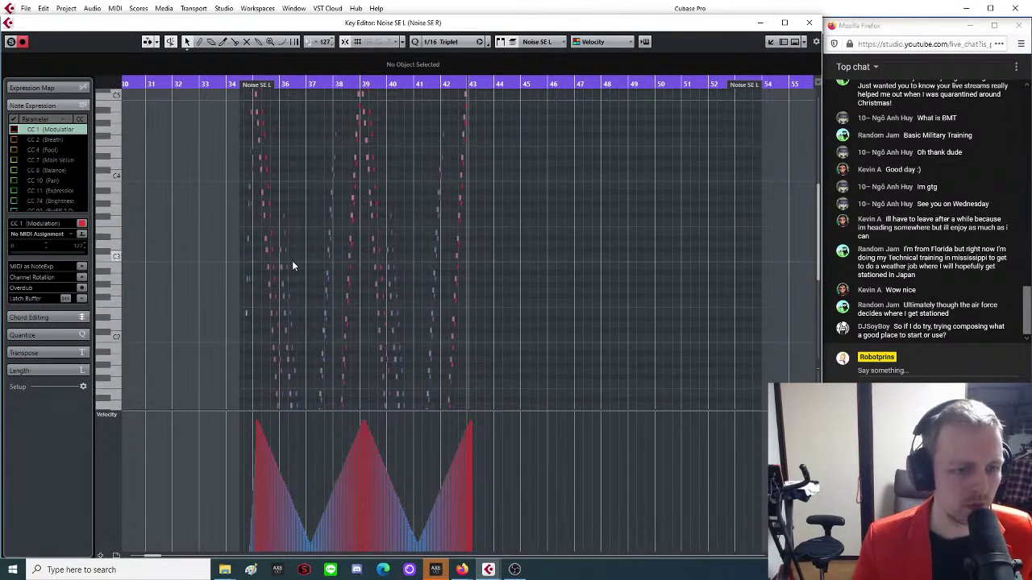
pyautogui.moveTo(283, 81); pyautogui.dragTo(509, 231)
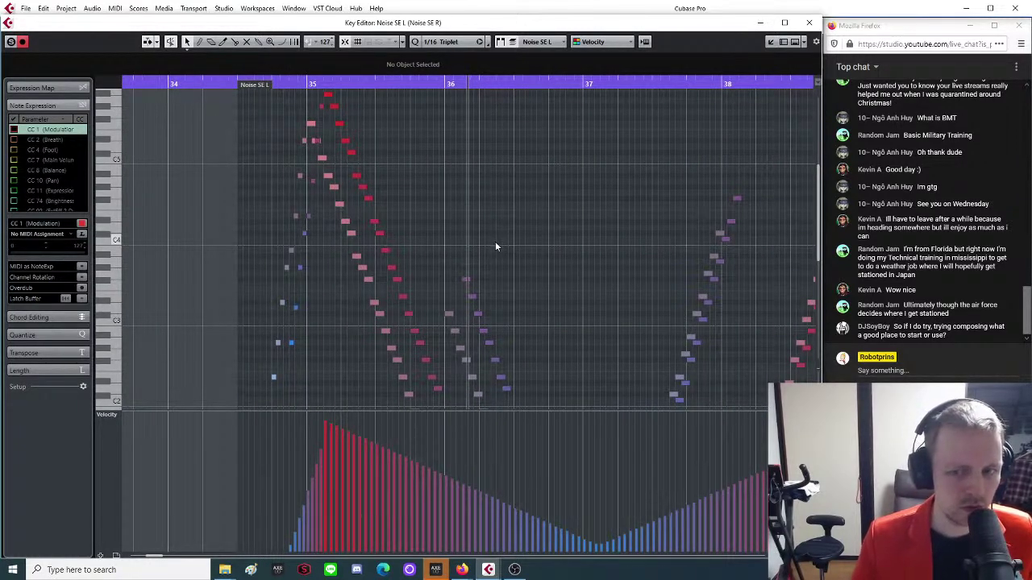
pyautogui.press('g')
pyautogui.press('g')
pyautogui.press('g')
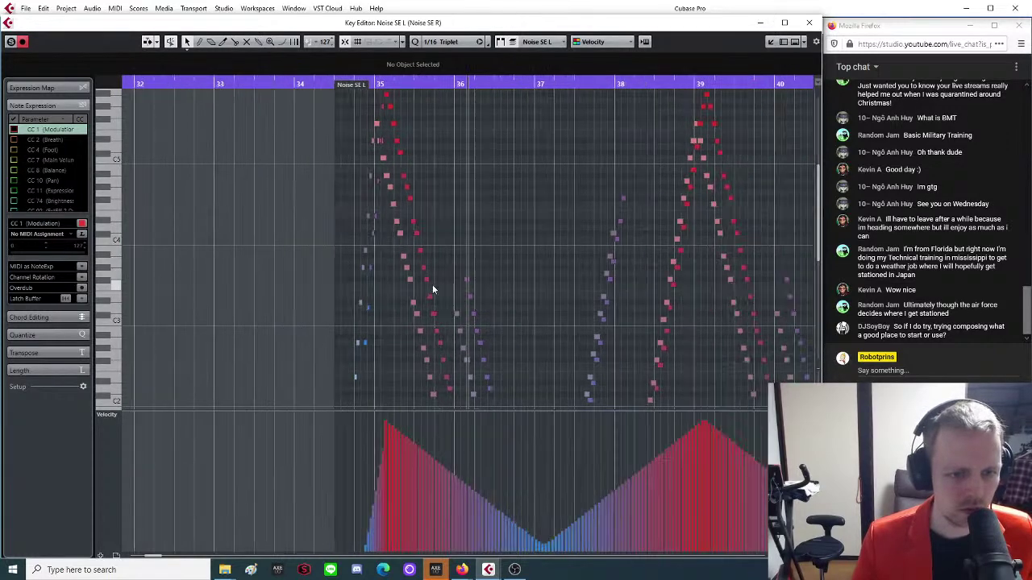
pyautogui.press('g')
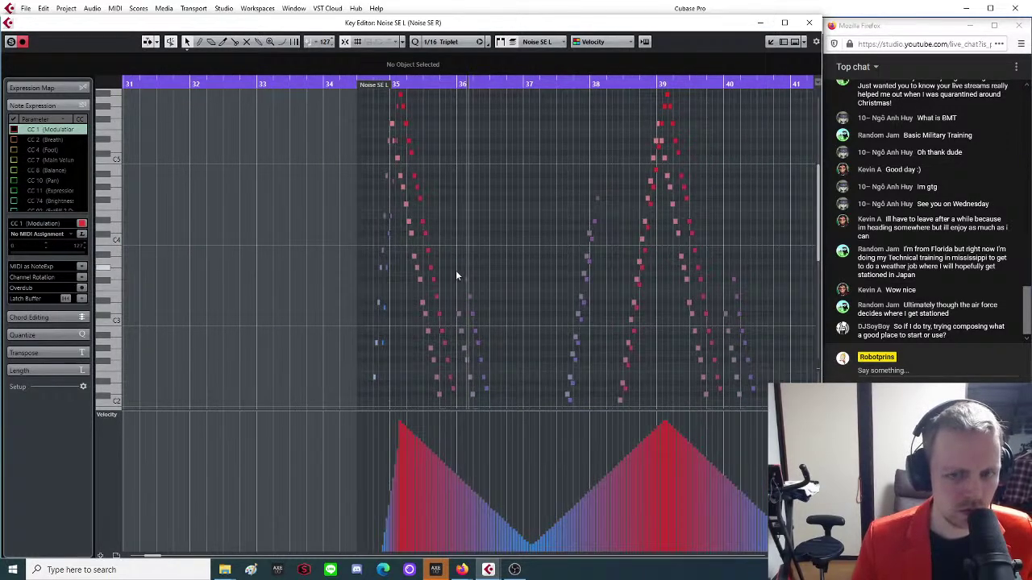
pyautogui.scroll(3, 456, 271)
pyautogui.press('h')
pyautogui.press('h')
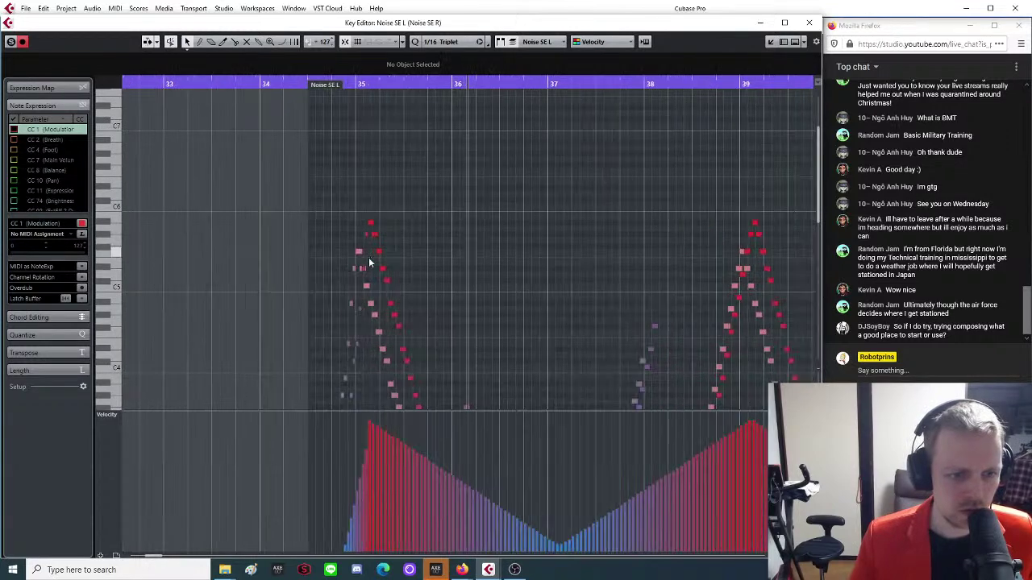
# Make Noise SE R the active part by selecting its F5 note at 35.1.1.0, and examine its runs through bar 43.
pyautogui.click(358, 253)
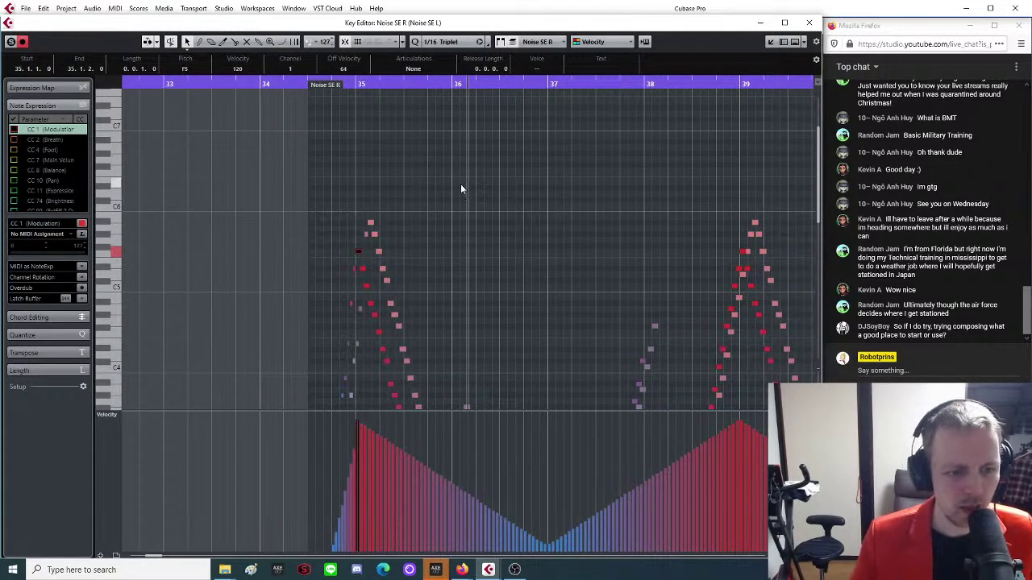
pyautogui.press('g')
pyautogui.press('g')
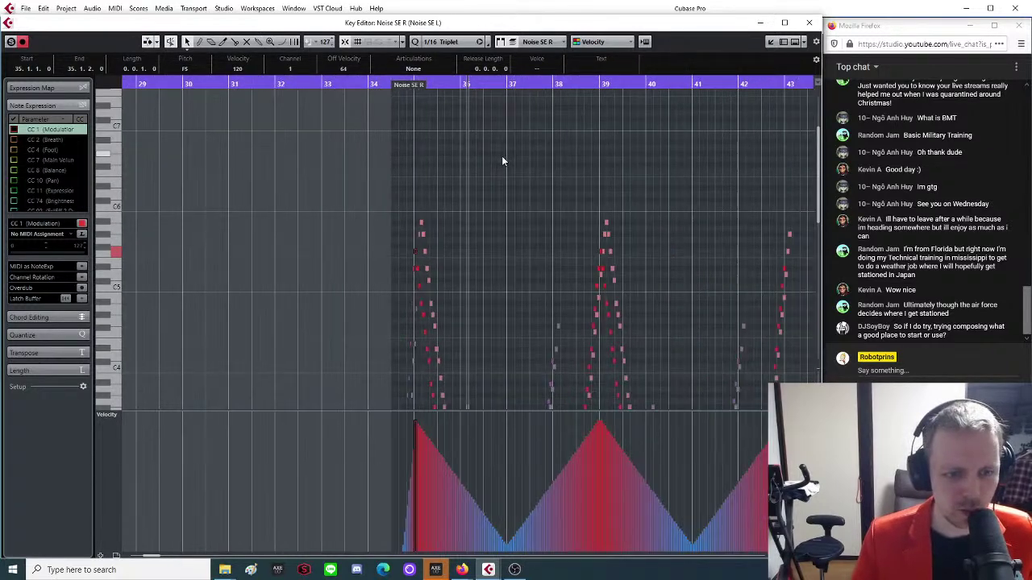
pyautogui.scroll(-4, 500, 158)
pyautogui.scroll(4, 495, 160)
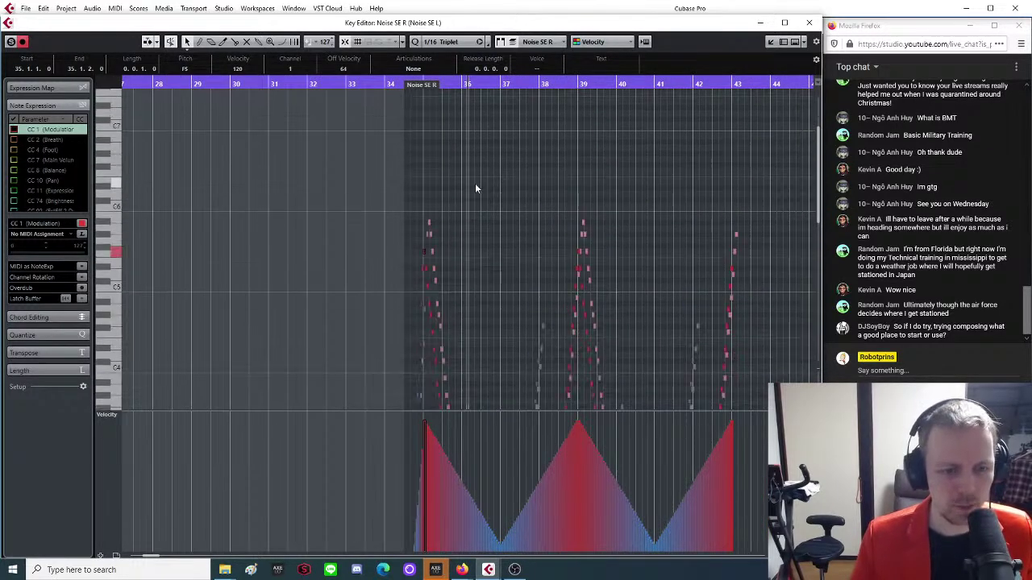
pyautogui.press('h')
pyautogui.press('h')
pyautogui.press('h')
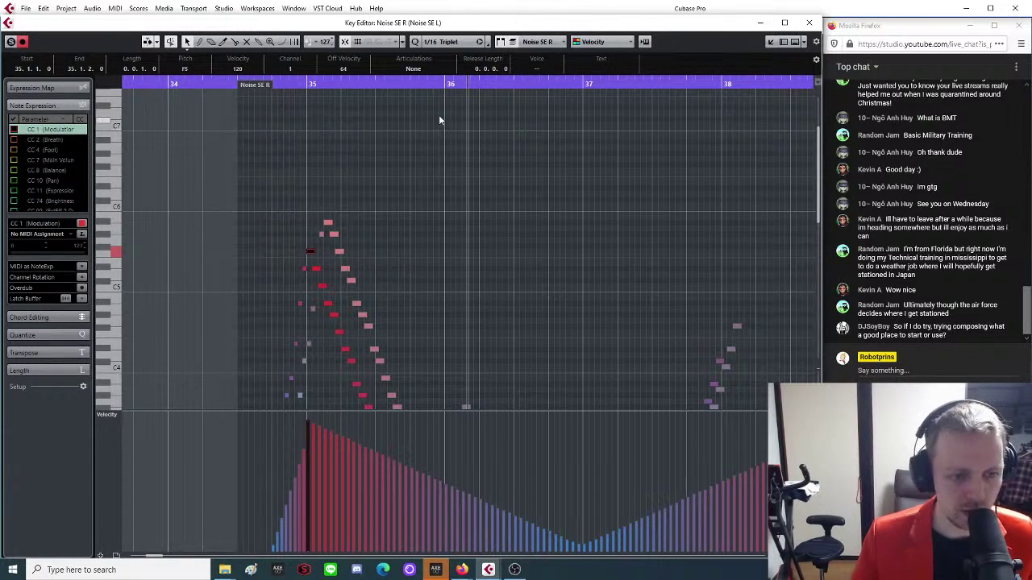
pyautogui.press('g')
pyautogui.press('g')
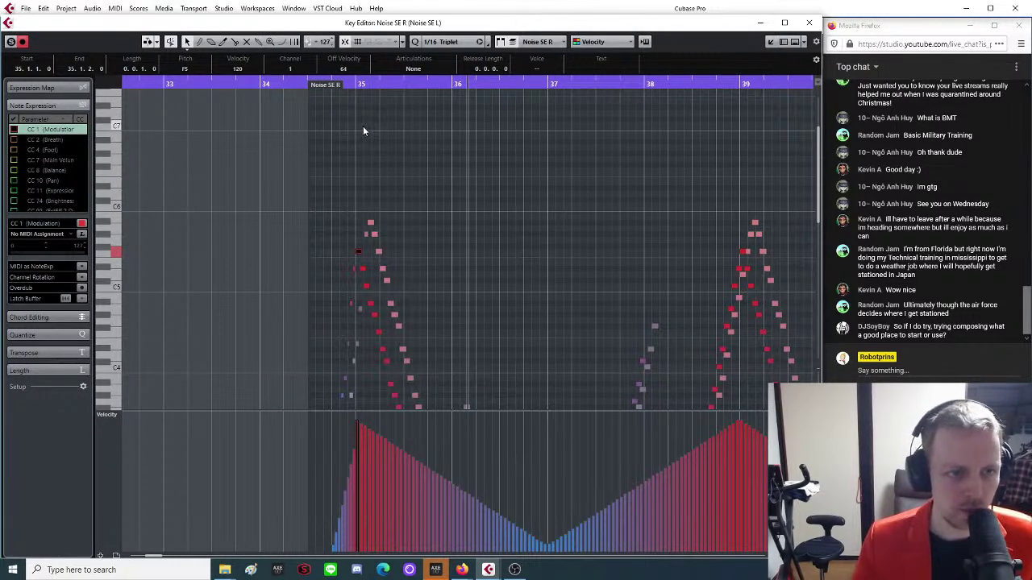
pyautogui.press('g')
pyautogui.press('g')
pyautogui.press('g')
pyautogui.press('g')
pyautogui.scroll(-3, 553, 238)
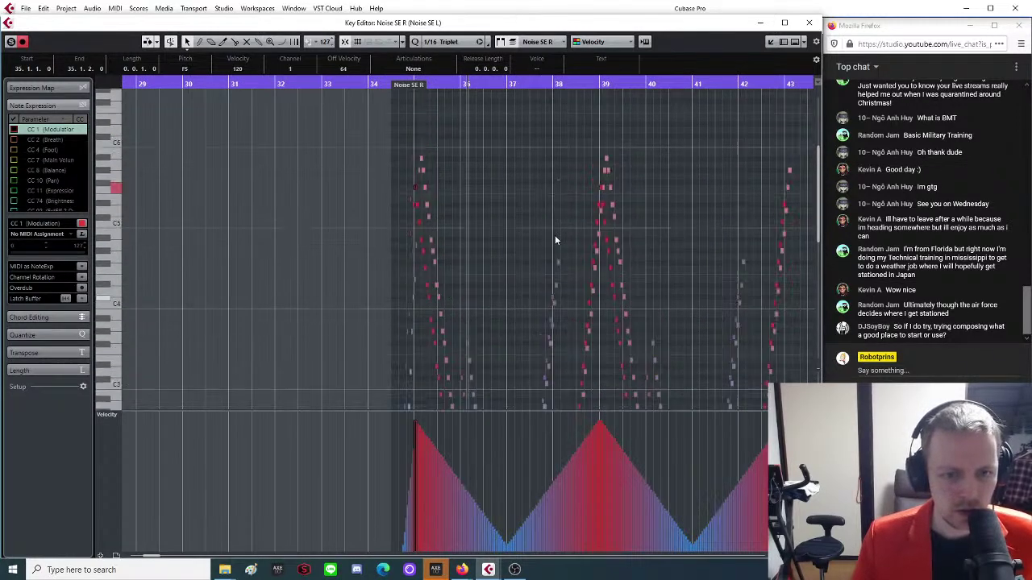
pyautogui.scroll(2, 555, 239)
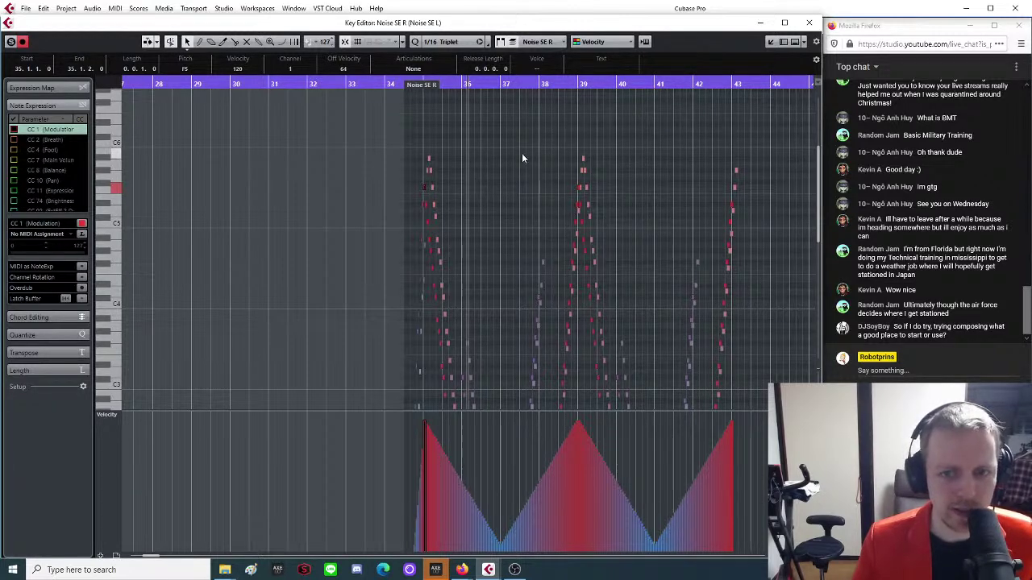
# Copy all Noise SE R notes from bar 35 up to bar 43 and paste them at 43.1.1.0.
pyautogui.moveTo(759, 110); pyautogui.dragTo(423, 415)
pyautogui.scroll(8, 408, 291)
pyautogui.press('h')
pyautogui.press('h')
pyautogui.press('h')
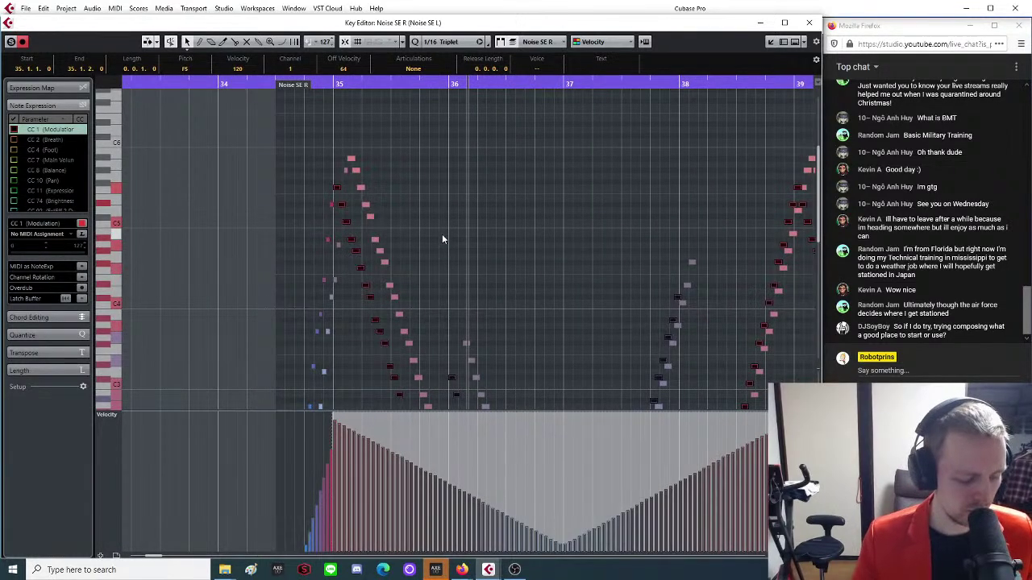
pyautogui.press('g')
pyautogui.press('g')
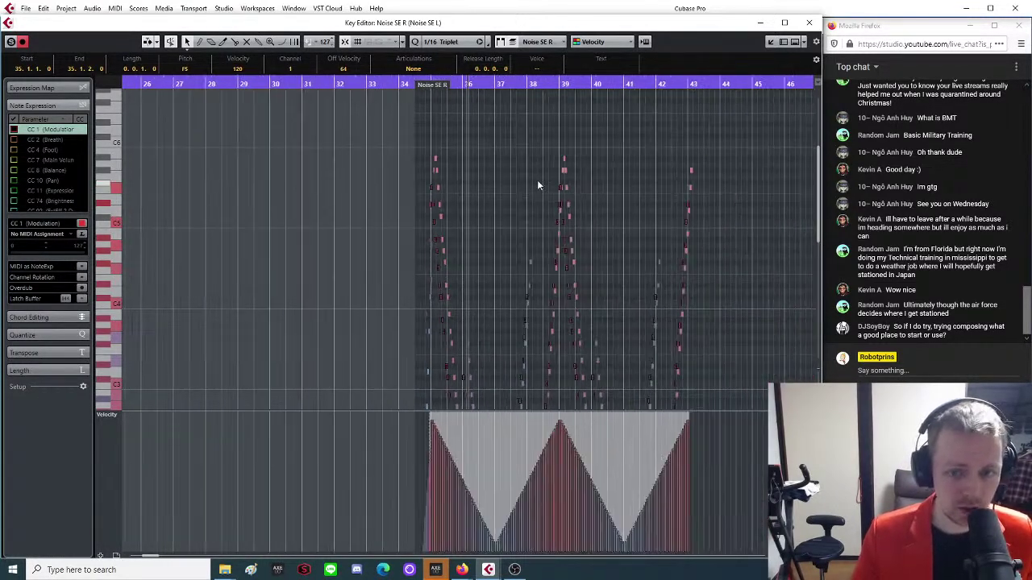
pyautogui.moveTo(690, 90); pyautogui.dragTo(419, 86)
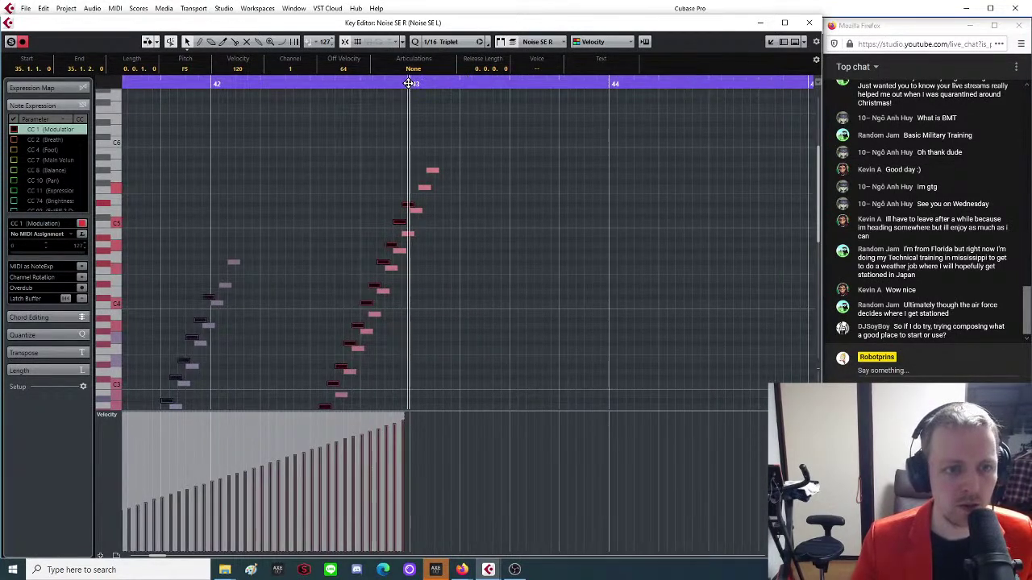
pyautogui.press('g')
pyautogui.press('g')
pyautogui.press('g')
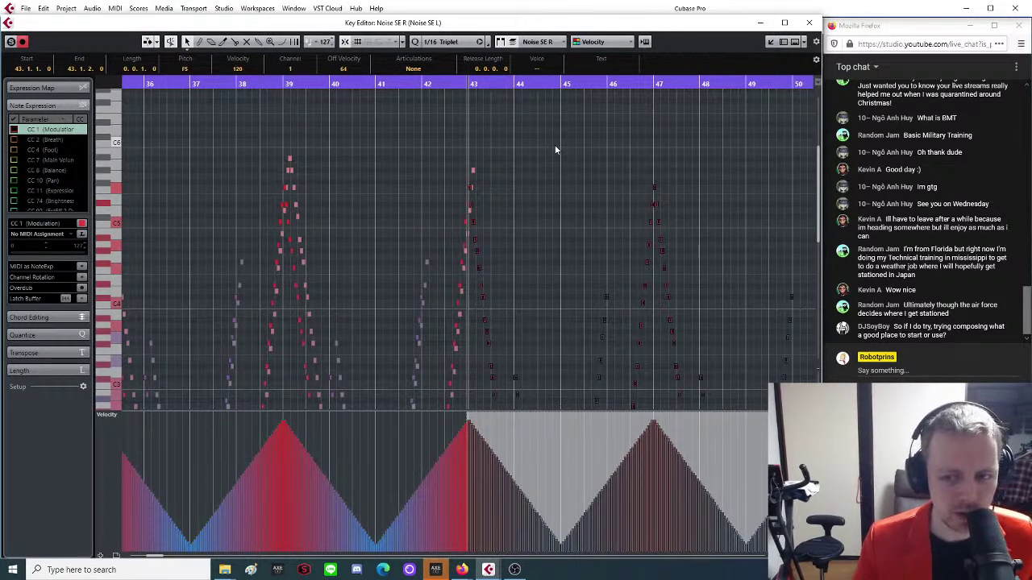
# Examine the pasted Noise SE R runs and how they connect to the earlier ones at bar 43.
pyautogui.keyDown('ctrl'); pyautogui.scroll(-2, 555, 149); pyautogui.keyUp('ctrl')
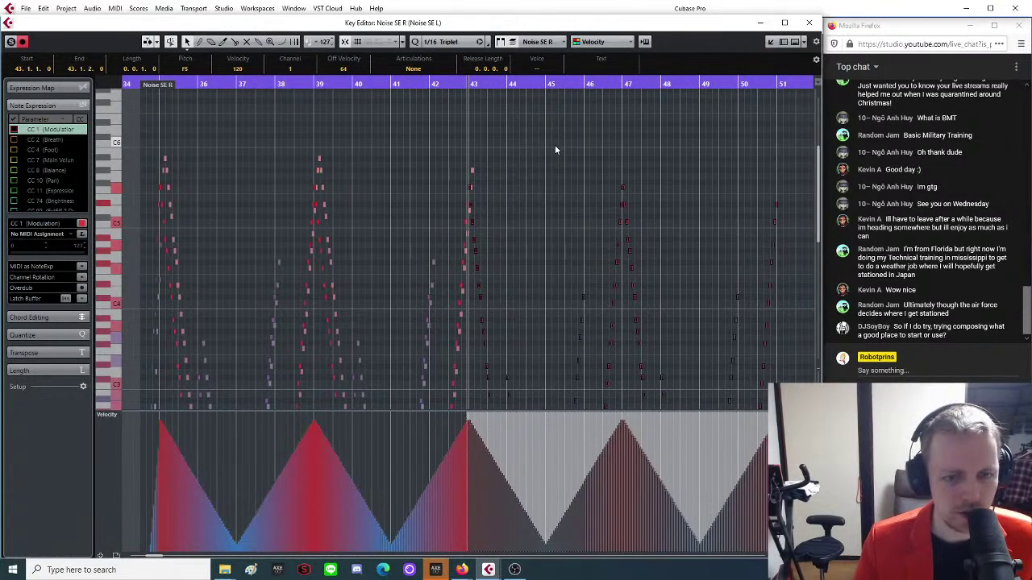
pyautogui.scroll(-3, 554, 151)
pyautogui.keyDown('ctrl'); pyautogui.scroll(-1, 551, 148); pyautogui.keyUp('ctrl')
pyautogui.scroll(4, 551, 148)
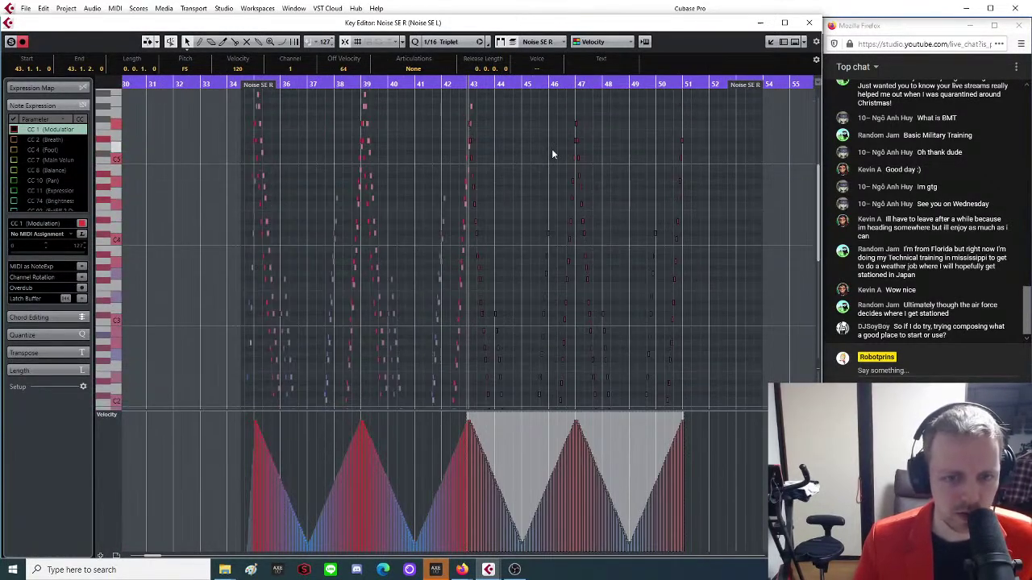
pyautogui.keyDown('ctrl'); pyautogui.scroll(2, 551, 148); pyautogui.keyUp('ctrl')
pyautogui.keyDown('ctrl'); pyautogui.scroll(2, 552, 149); pyautogui.keyUp('ctrl')
pyautogui.keyDown('ctrl'); pyautogui.scroll(-1, 552, 151); pyautogui.keyUp('ctrl')
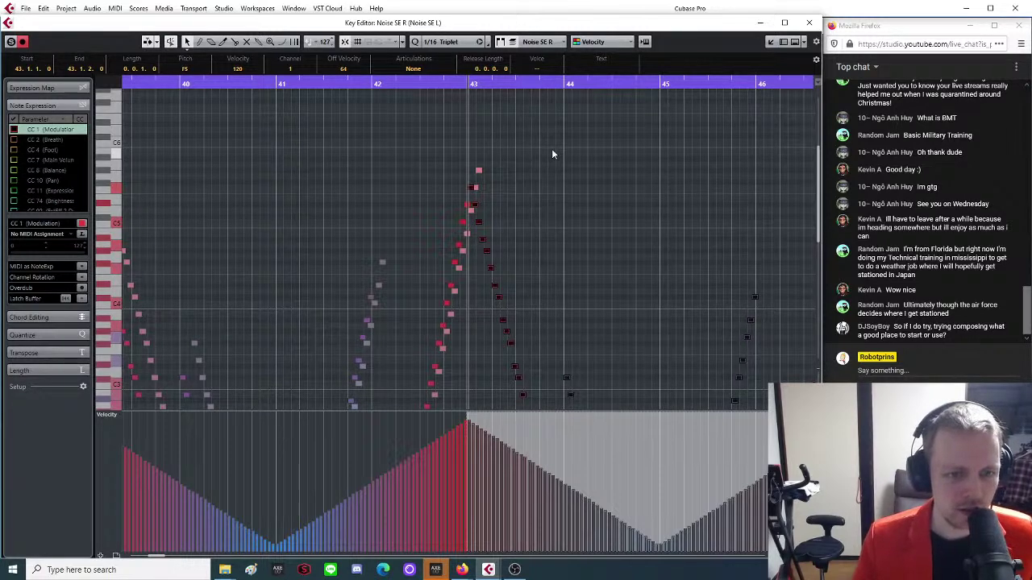
pyautogui.keyDown('ctrl'); pyautogui.scroll(-1, 552, 149); pyautogui.keyUp('ctrl')
pyautogui.keyDown('ctrl'); pyautogui.scroll(-3, 552, 148); pyautogui.keyUp('ctrl')
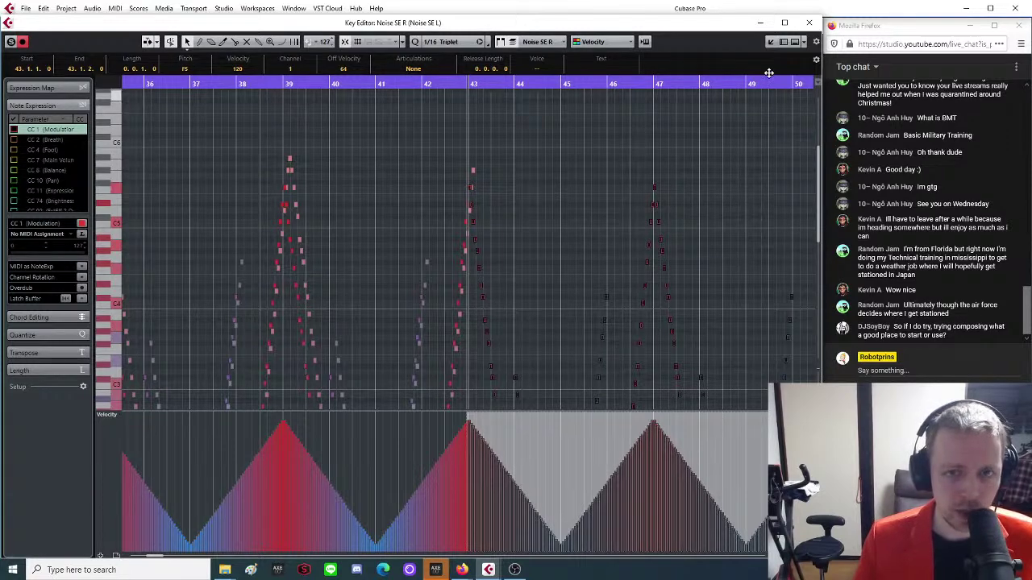
# Return to the arrangement and draw empty two-bar parts from bar 39 to bar 41 on the Serum Kick, Snare and noise hihat tracks.
pyautogui.click(809, 22)
pyautogui.scroll(4, 472, 289)
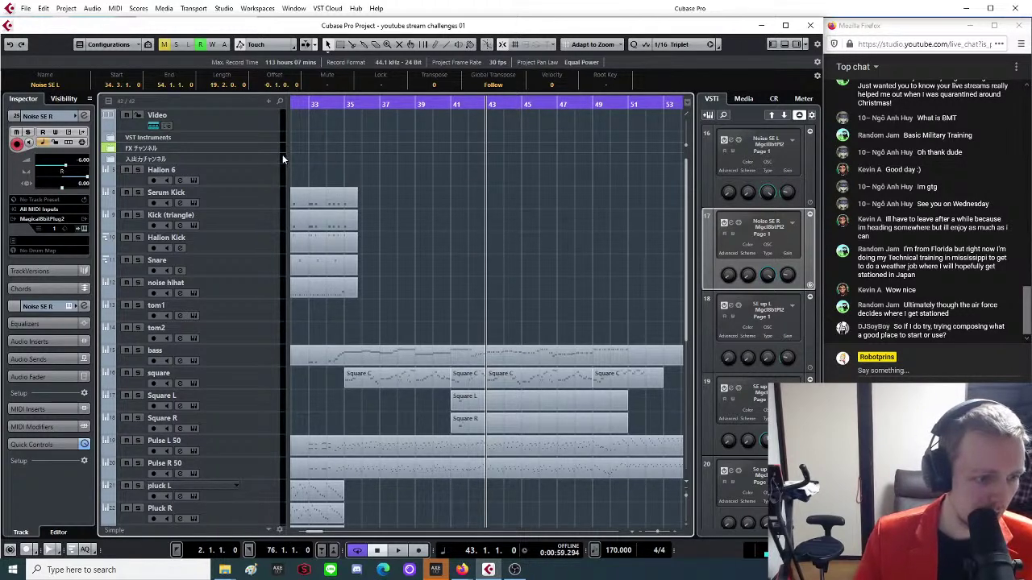
pyautogui.scroll(-4, 436, 154)
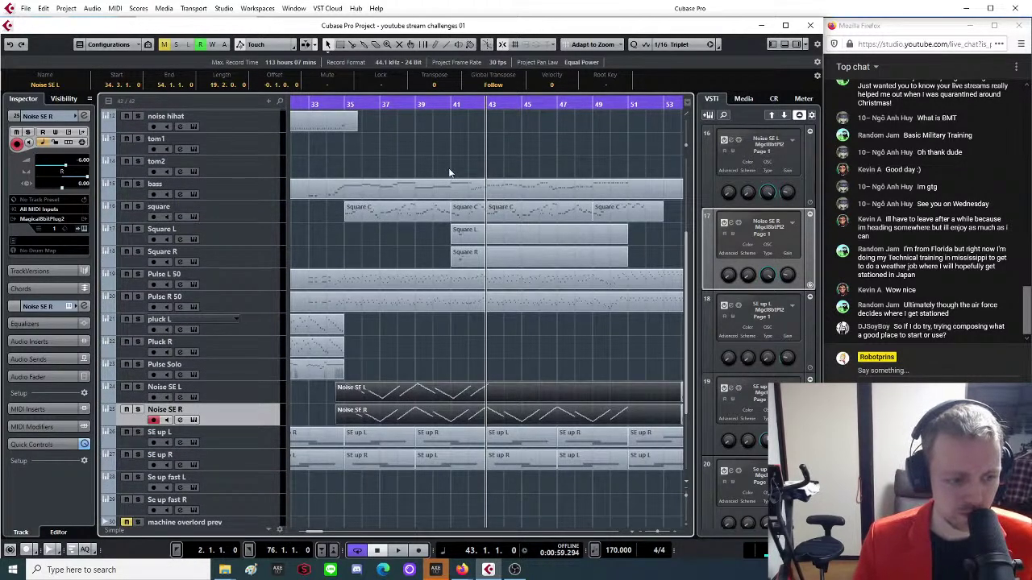
pyautogui.scroll(2, 448, 166)
pyautogui.scroll(2, 449, 170)
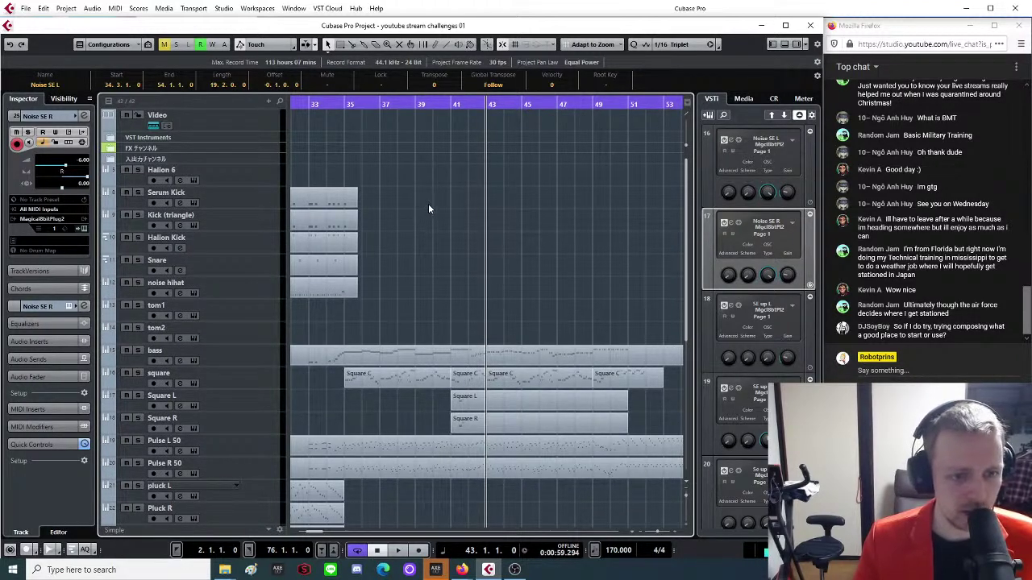
pyautogui.press('alt')
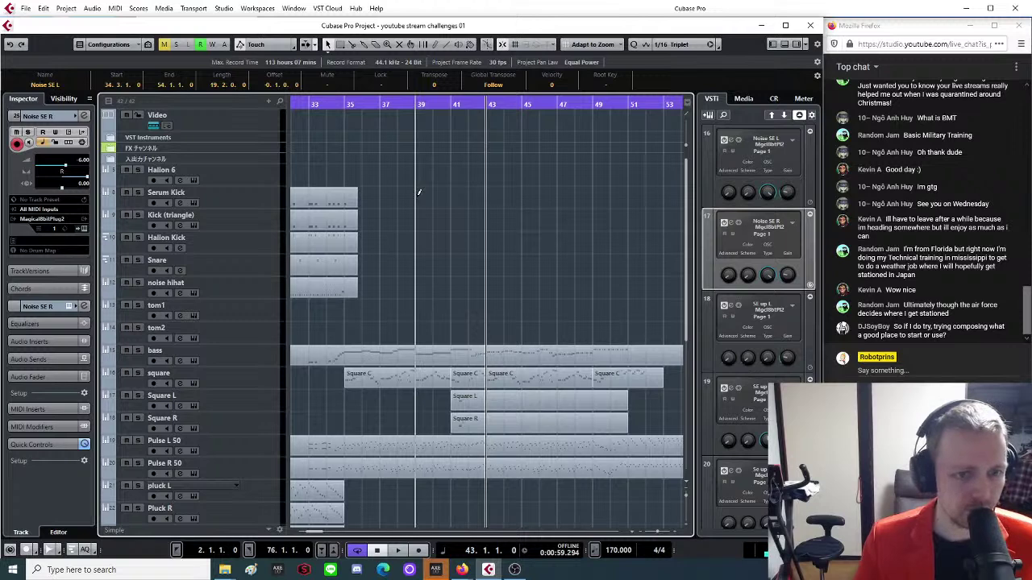
pyautogui.moveTo(418, 192)
pyautogui.mouseDown()
pyautogui.moveTo(461, 196)
pyautogui.moveTo(450, 197)
pyautogui.mouseUp()
pyautogui.moveTo(418, 262)
pyautogui.mouseDown()
pyautogui.moveTo(451, 264)
pyautogui.moveTo(436, 291)
pyautogui.moveTo(468, 292)
pyautogui.moveTo(450, 295)
pyautogui.mouseUp()
# Solo the Serum Kick, Snare and noise hihat tracks and set the playback position to 41.1.1.0.
pyautogui.click(138, 193)
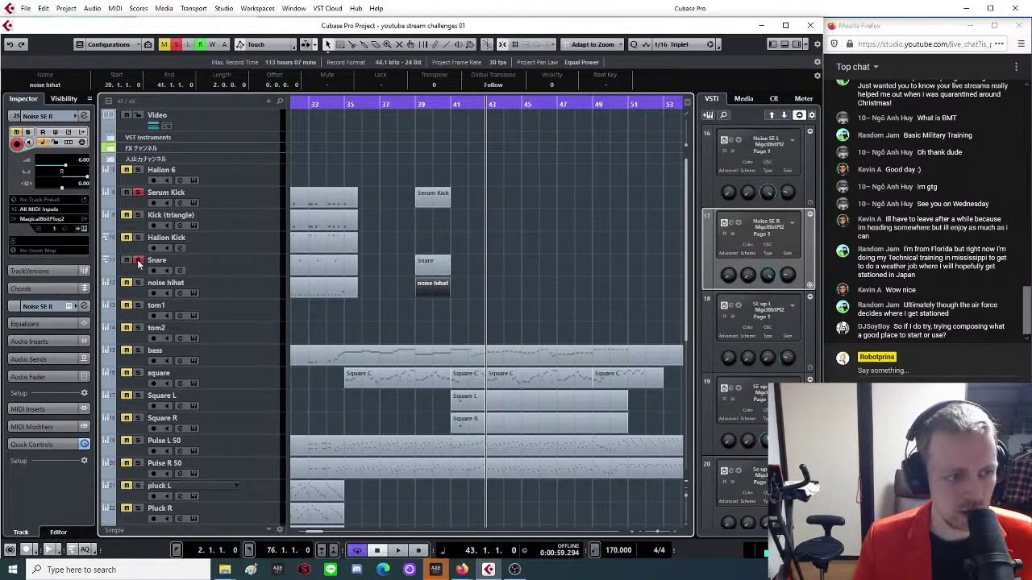
pyautogui.click(138, 283)
pyautogui.click(450, 104)
# Lengthen the Serum Kick, Snare and noise hihat parts to four bars, ending at 43.1.1.0.
pyautogui.moveTo(424, 168); pyautogui.dragTo(482, 304)
pyautogui.press('h')
pyautogui.press('h')
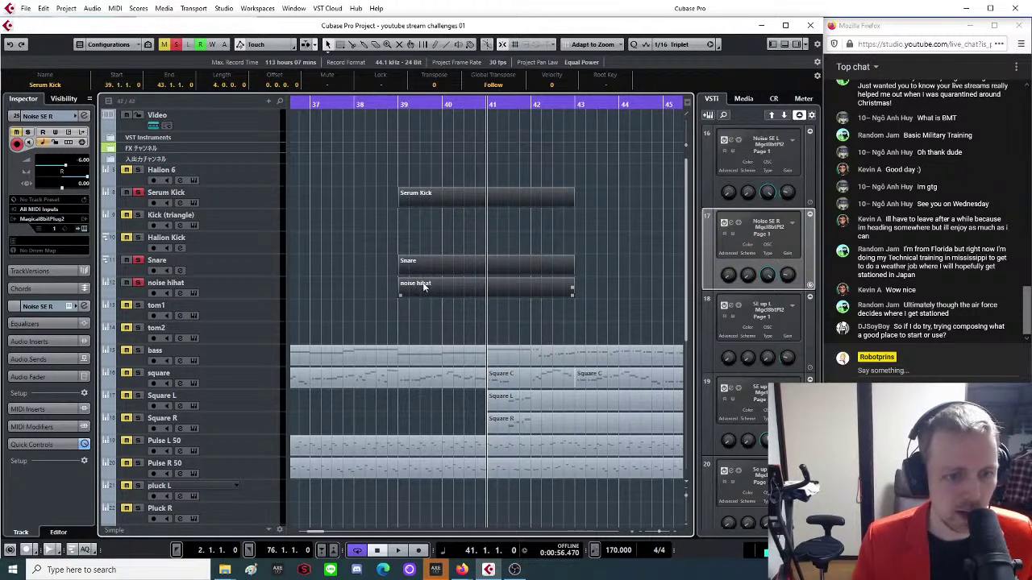
# Open the three empty drum parts together for note editing at bar 39, with Serum Kick as the active part.
pyautogui.doubleClick(431, 197)
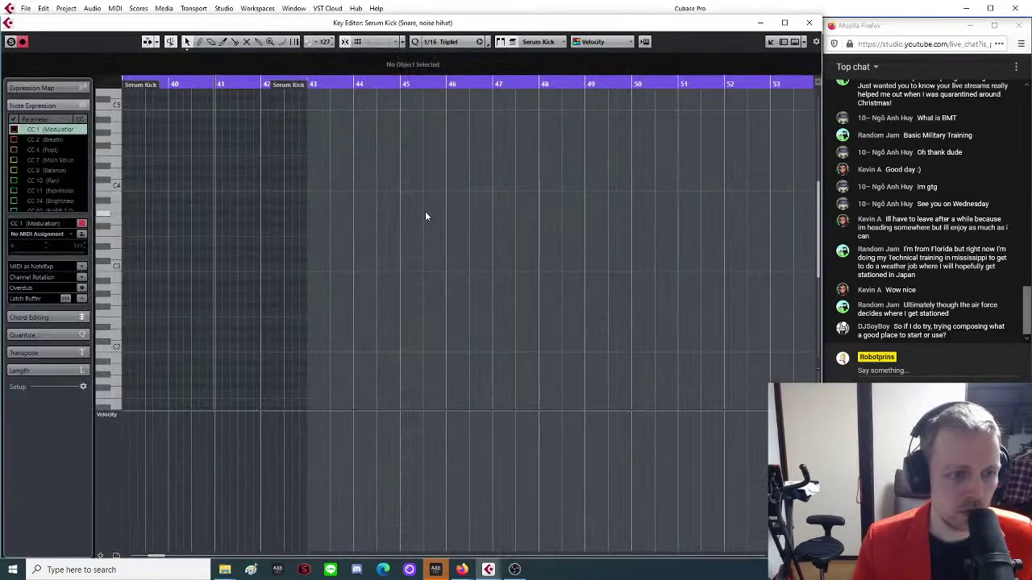
pyautogui.moveTo(330, 89); pyautogui.dragTo(438, 323)
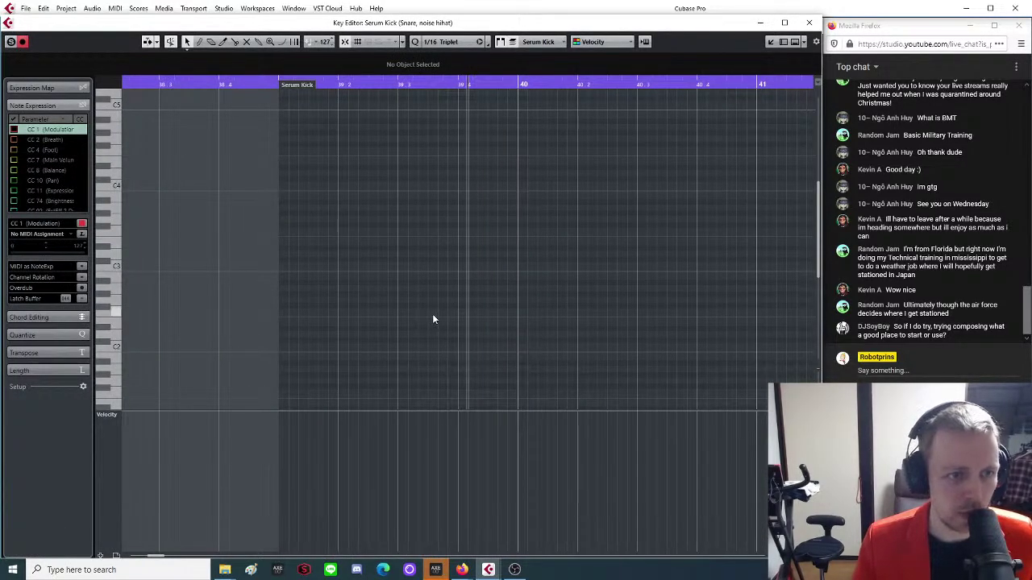
pyautogui.click(536, 42)
pyautogui.click(548, 55)
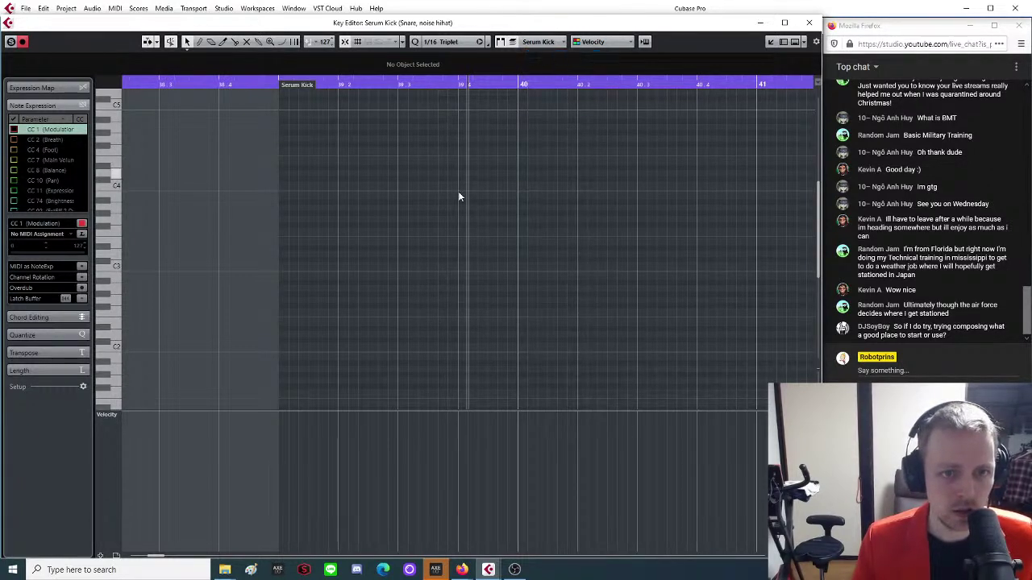
# Add a D2 note at 39.1.1.0 in the Serum Kick part and lengthen it to 0.0.1.40.
pyautogui.click(284, 337)
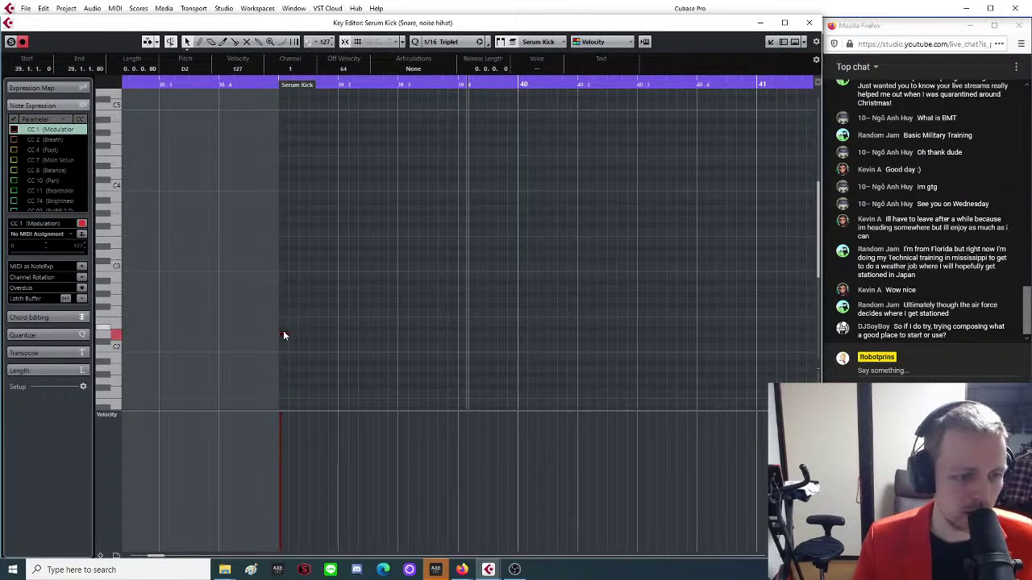
pyautogui.moveTo(287, 336); pyautogui.dragTo(296, 337)
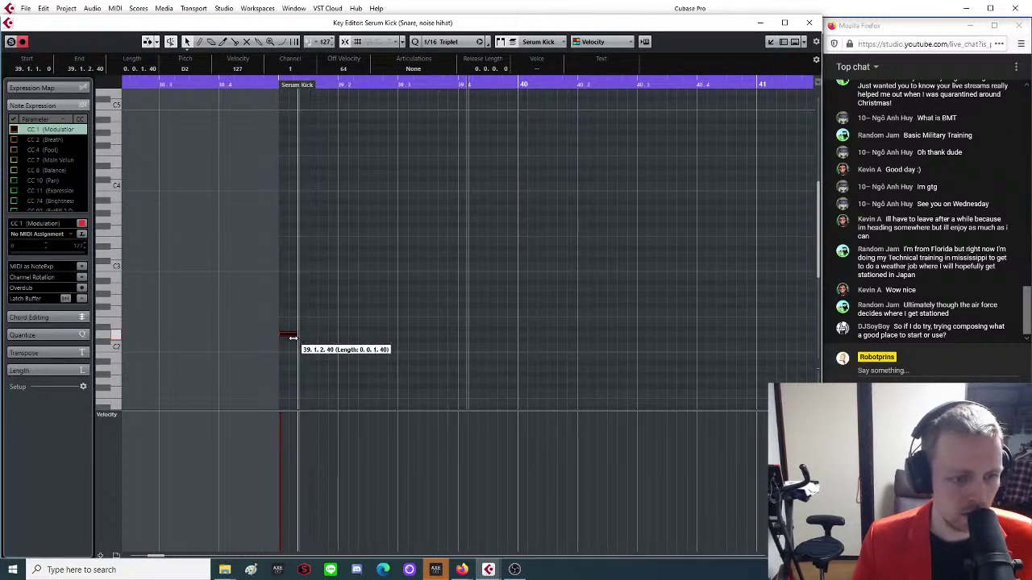
pyautogui.press('g')
pyautogui.press('g')
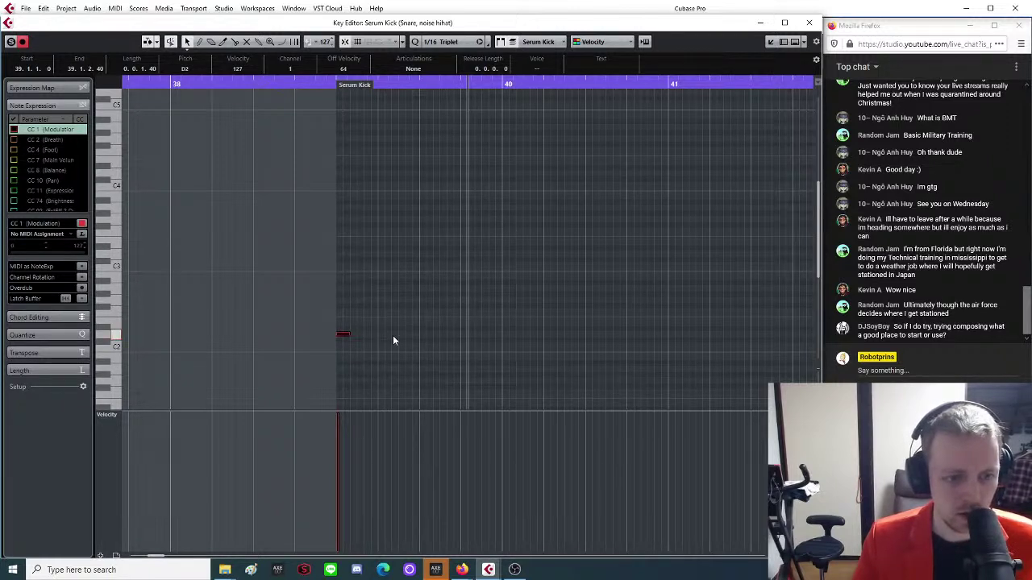
# Make Snare the active part, add a 0.0.1.40 note at 39.3.1.0 on A1, and audition it against the kick.
pyautogui.click(539, 42)
pyautogui.click(556, 71)
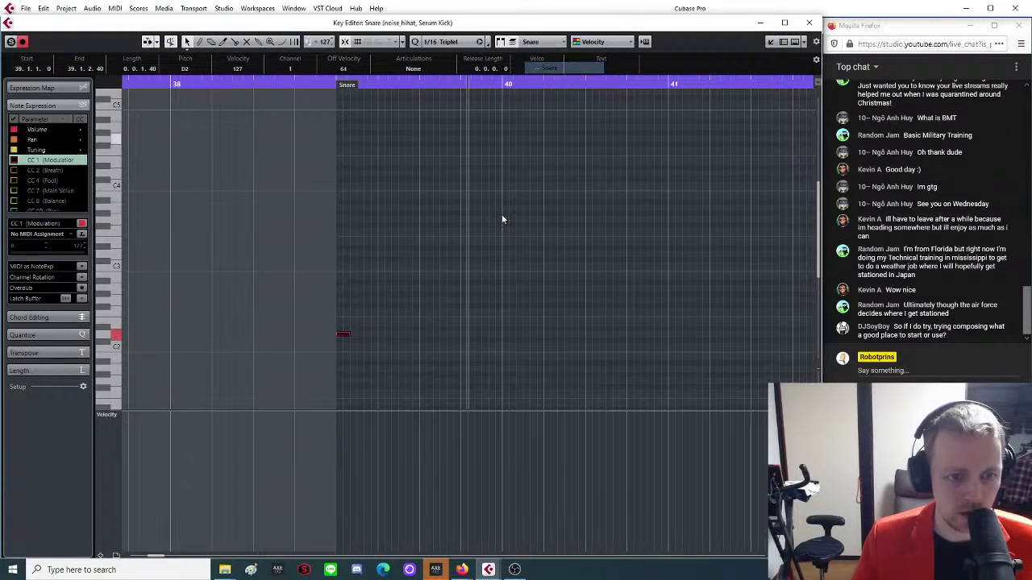
pyautogui.keyDown('alt'); pyautogui.click(425, 334); pyautogui.keyUp('alt')
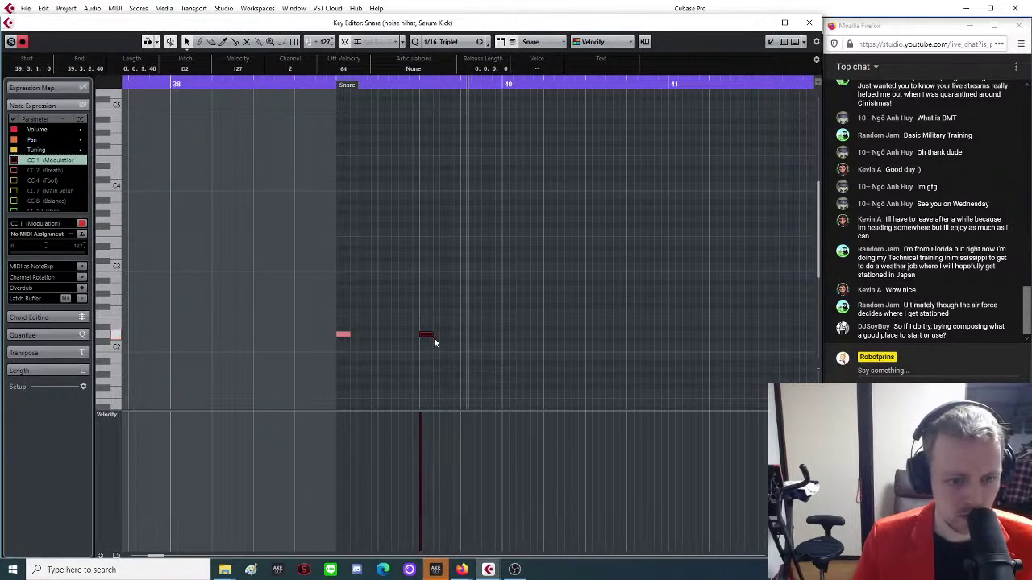
pyautogui.scroll(-2, 433, 334)
pyautogui.moveTo(427, 272); pyautogui.dragTo(425, 308)
pyautogui.click(443, 299)
pyautogui.click(427, 308)
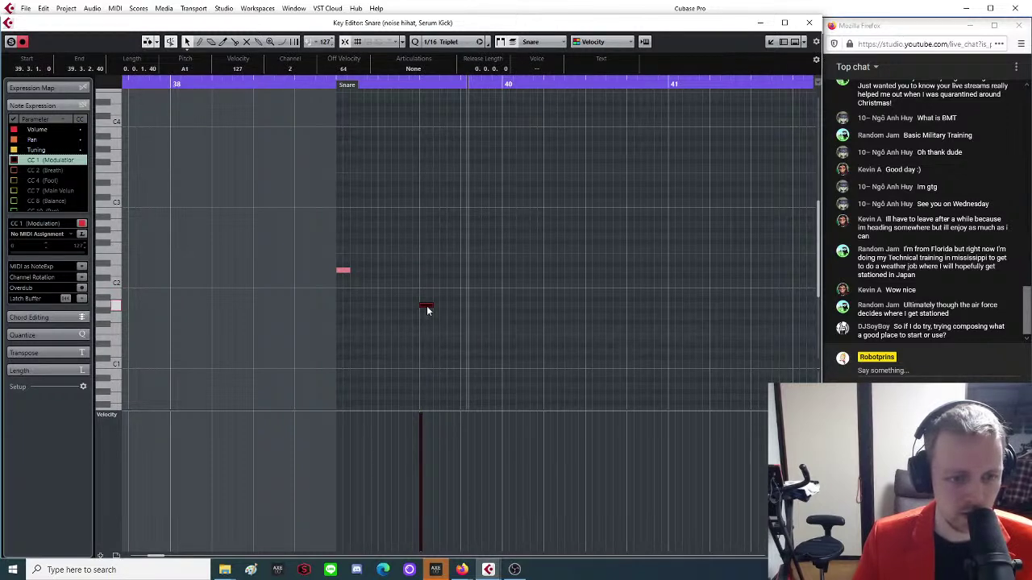
pyautogui.click(344, 271)
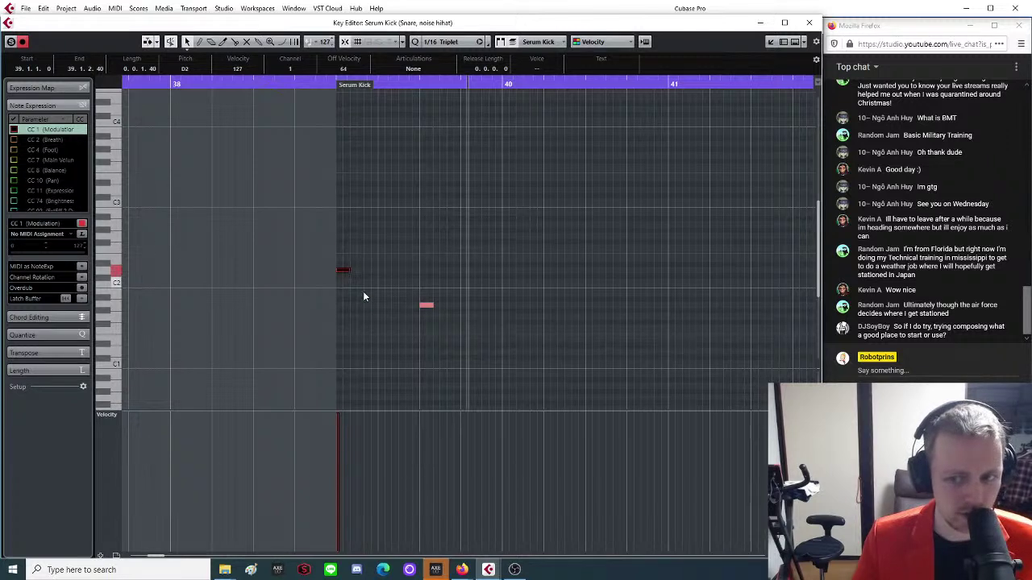
pyautogui.click(412, 300)
pyautogui.click(427, 307)
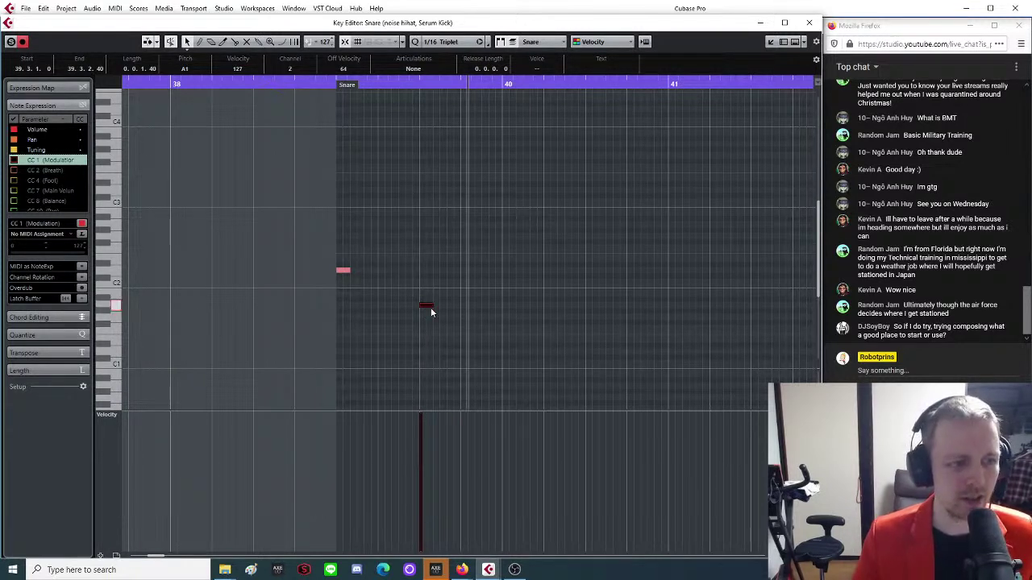
pyautogui.click(424, 303)
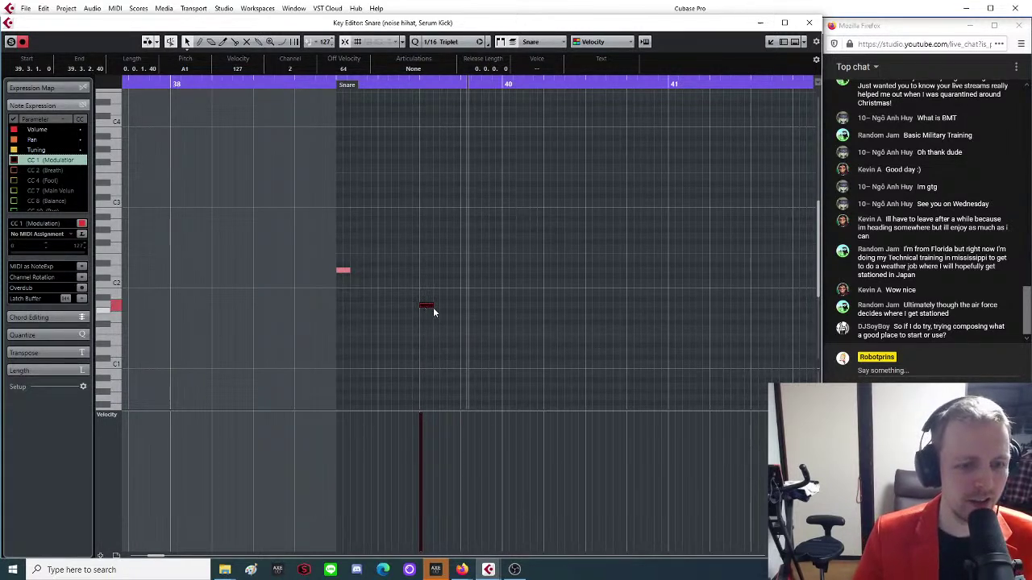
# Make noise hihat the active part, add a short note at 39.1.1.0, and raise it to C#4.
pyautogui.click(559, 45)
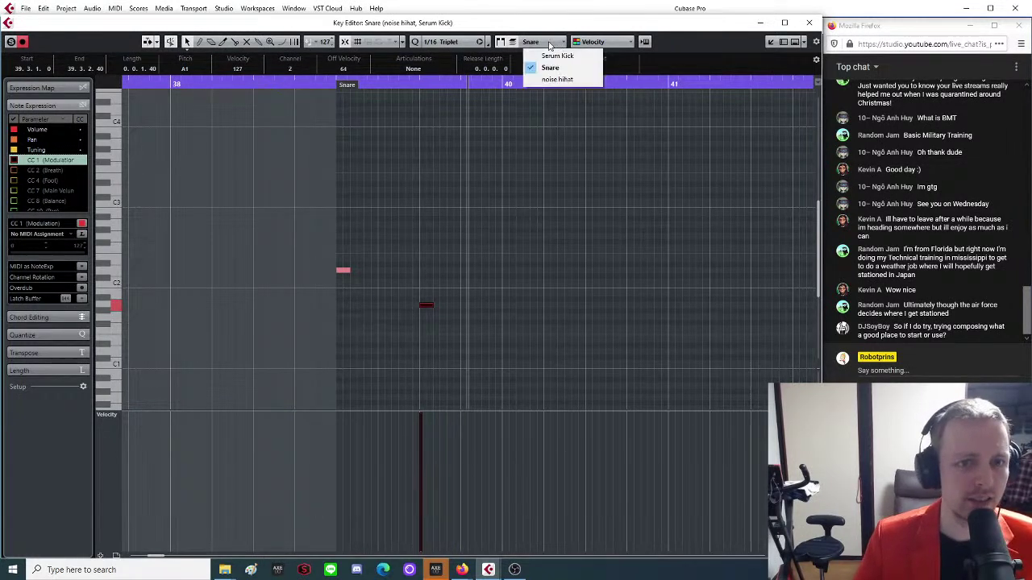
pyautogui.click(341, 196)
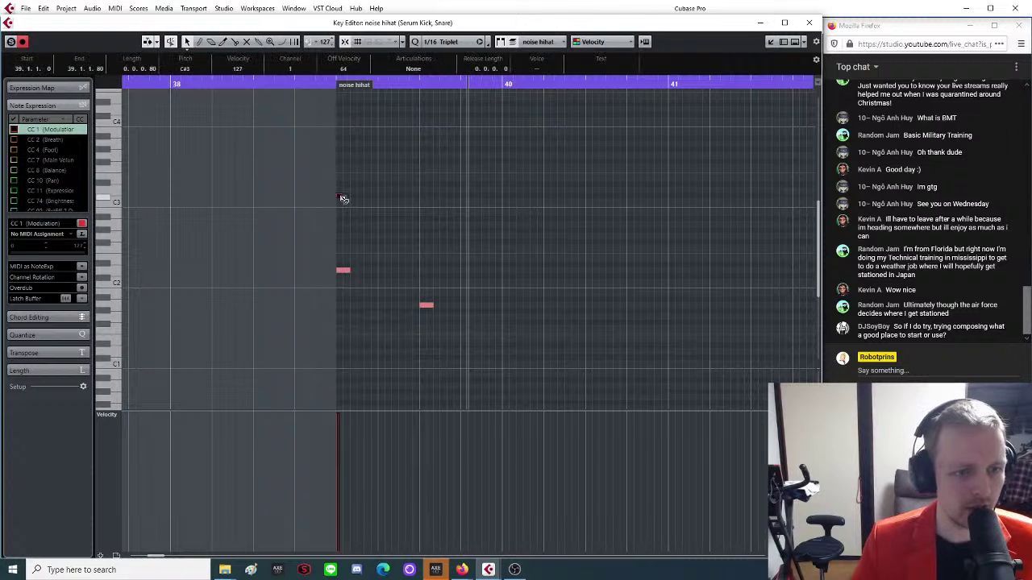
pyautogui.moveTo(341, 196); pyautogui.dragTo(340, 121)
pyautogui.scroll(2, 358, 163)
pyautogui.scroll(-2, 355, 174)
pyautogui.scroll(2, 354, 173)
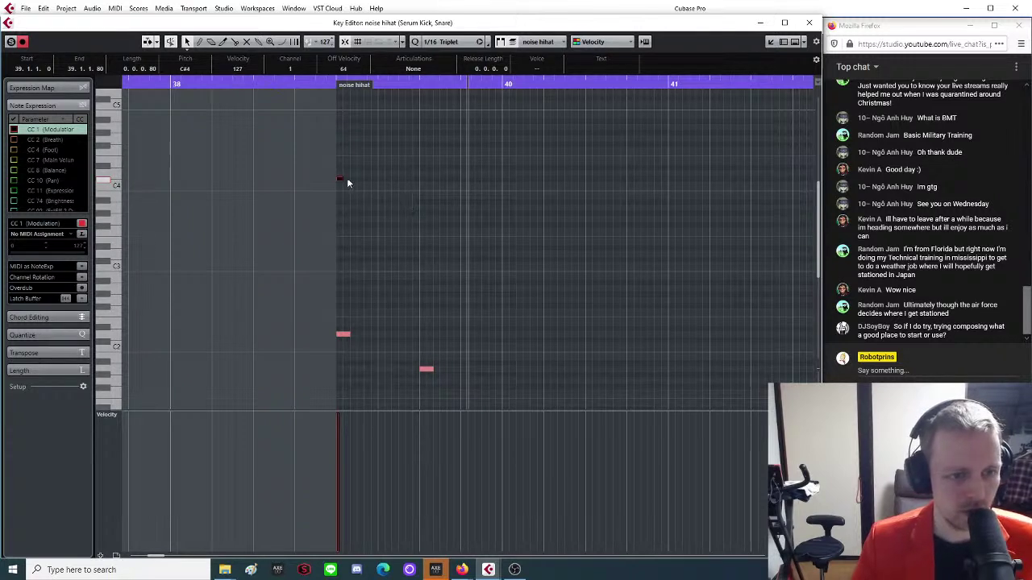
# Repeat the C#4 hihat note on beats 2, 3 and 4 of bar 39, and audition the hihat, kick and snare notes.
pyautogui.moveTo(340, 182); pyautogui.dragTo(382, 180)
pyautogui.click(423, 179)
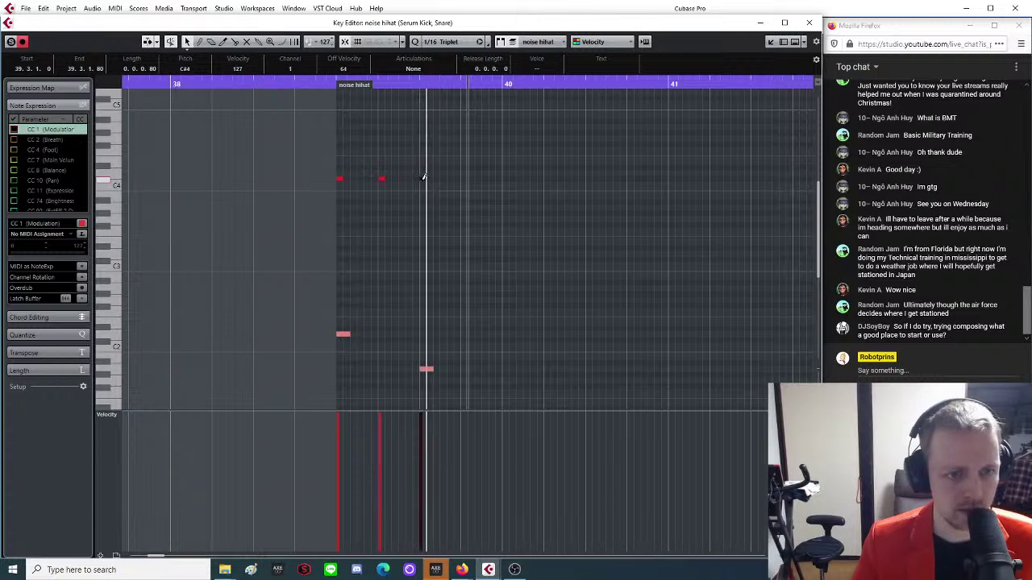
pyautogui.click(464, 178)
pyautogui.click(341, 180)
pyautogui.click(381, 179)
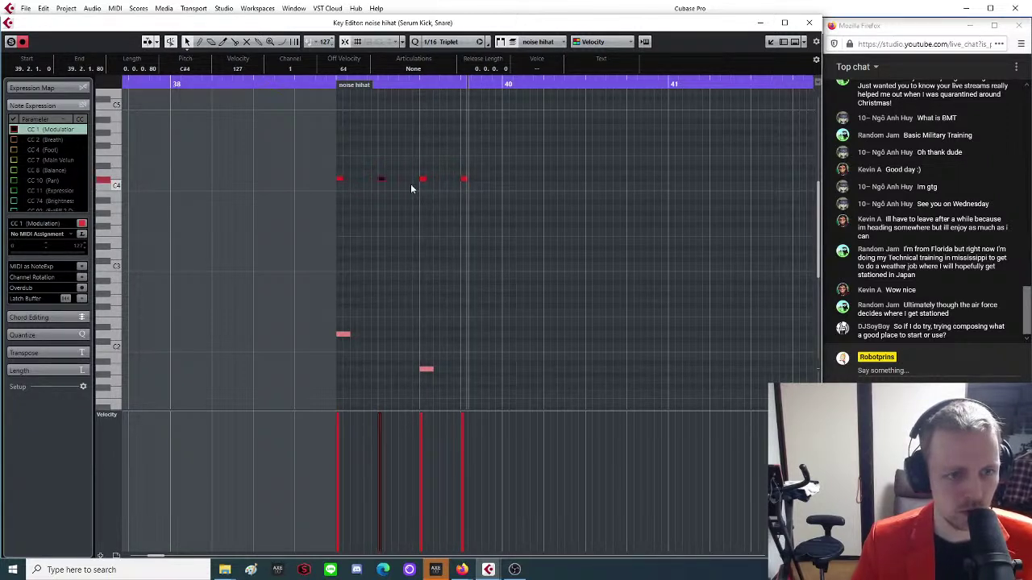
pyautogui.click(343, 334)
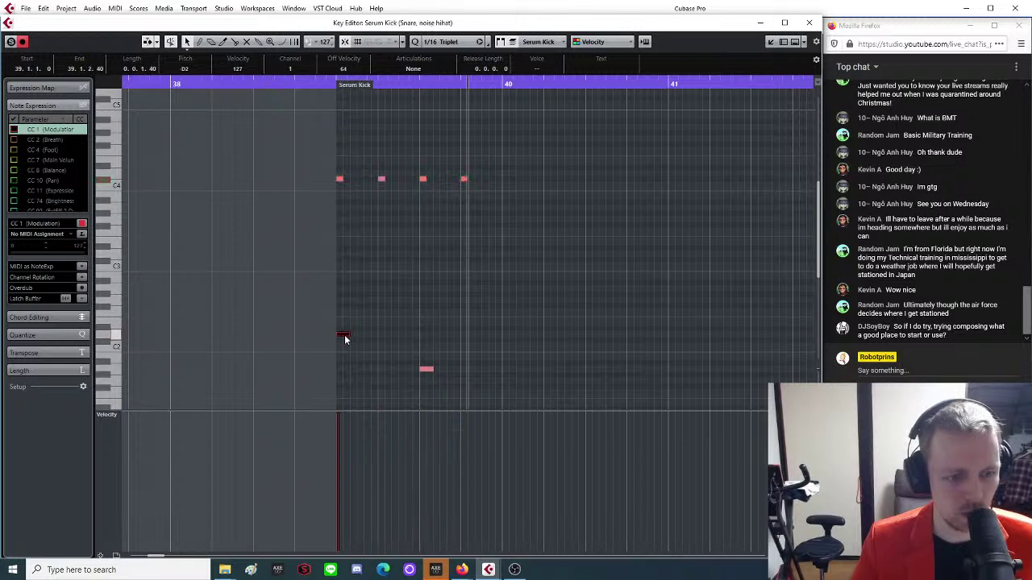
pyautogui.click(427, 370)
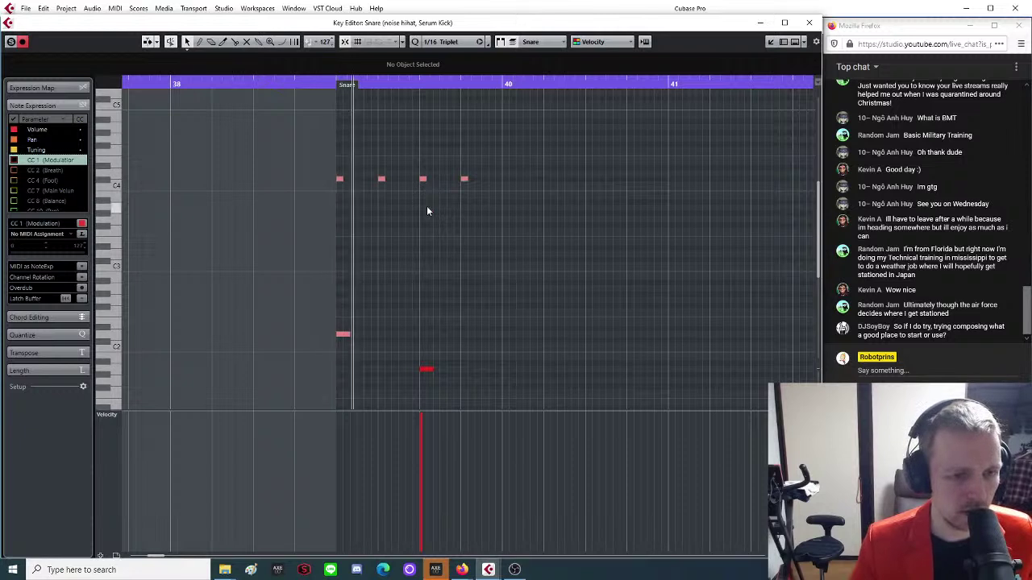
# Copy all kick, snare and hihat notes of bar 39 to bar 40 and play the pattern from bar 39.
pyautogui.moveTo(506, 139); pyautogui.dragTo(334, 350)
pyautogui.moveTo(499, 134); pyautogui.dragTo(515, 336)
pyautogui.click(332, 84)
pyautogui.press('space')
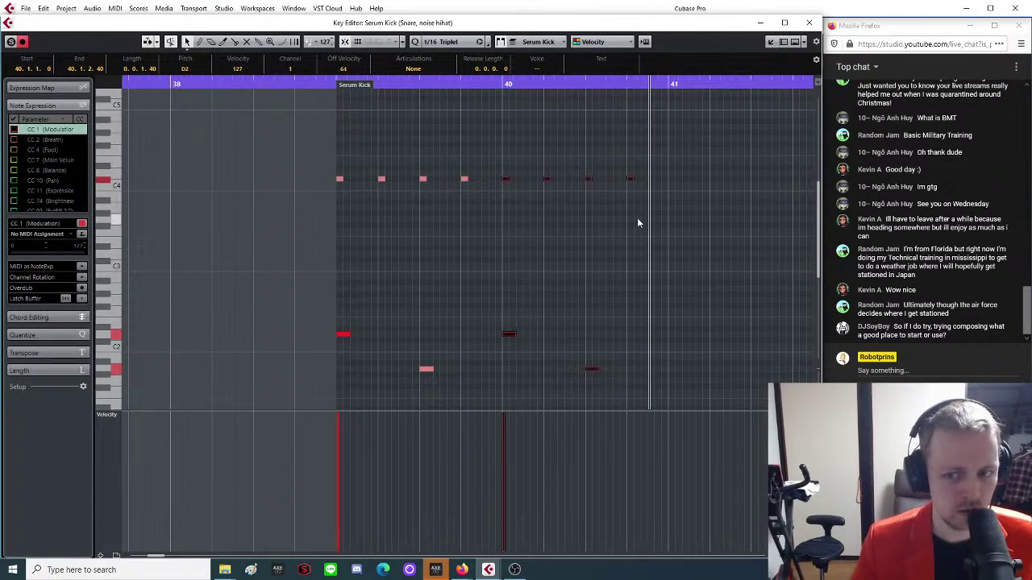
# Replace the beat 3 snare in bar 39 with A1 snare notes on beats 2 and 4.
pyautogui.press('g')
pyautogui.press('g')
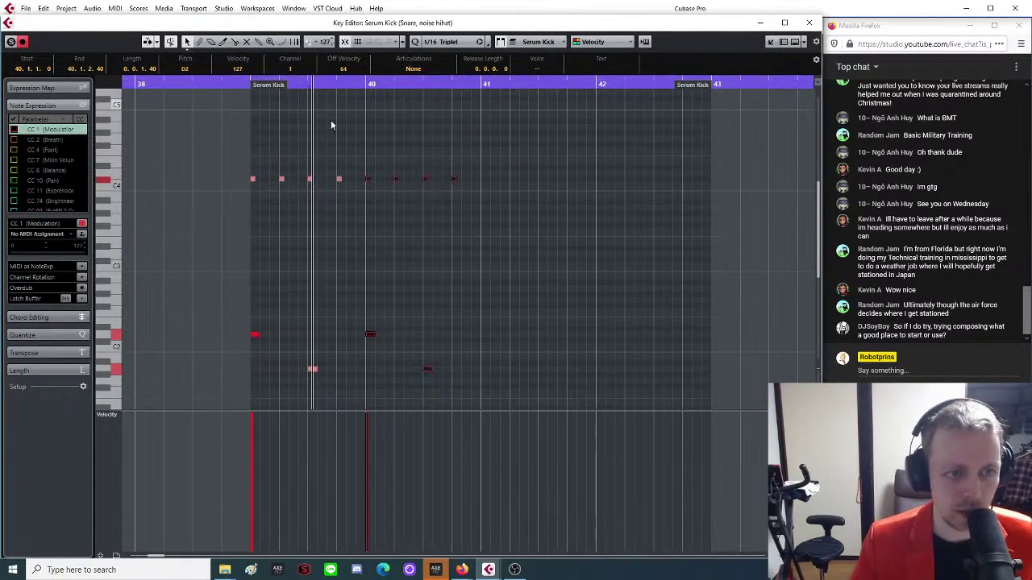
pyautogui.press('h')
pyautogui.press('h')
pyautogui.press('h')
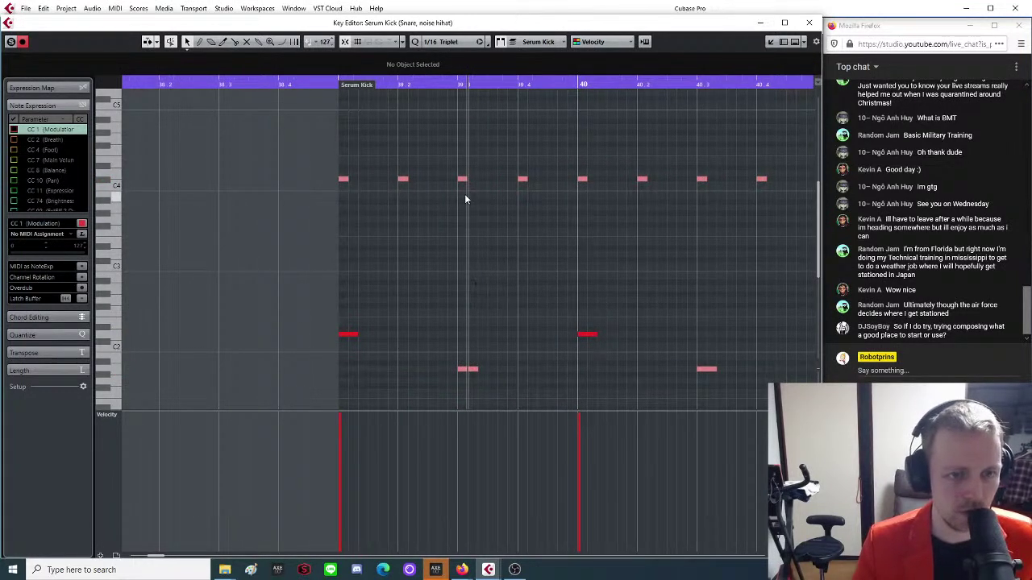
pyautogui.press('g')
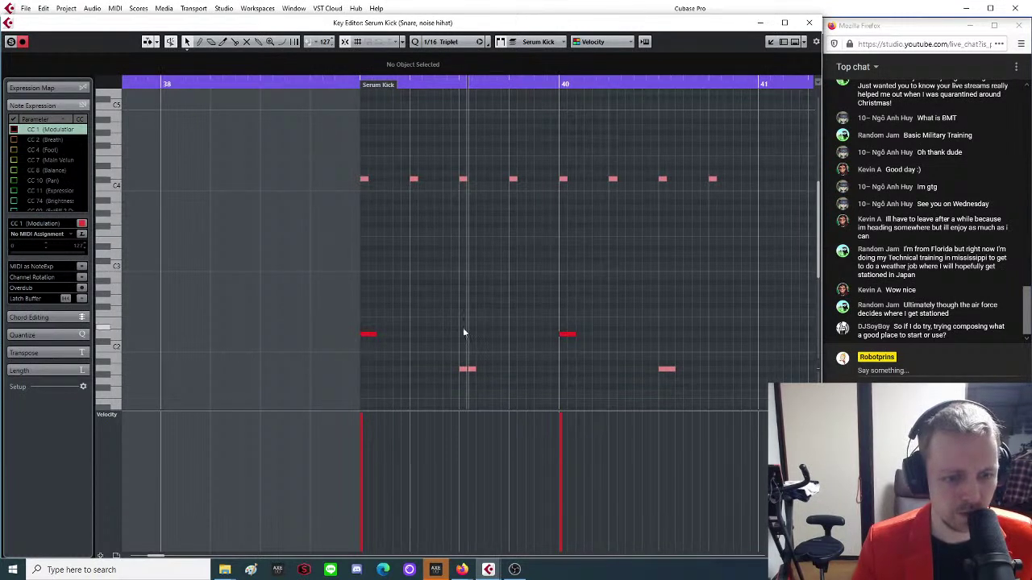
pyautogui.scroll(-2, 462, 328)
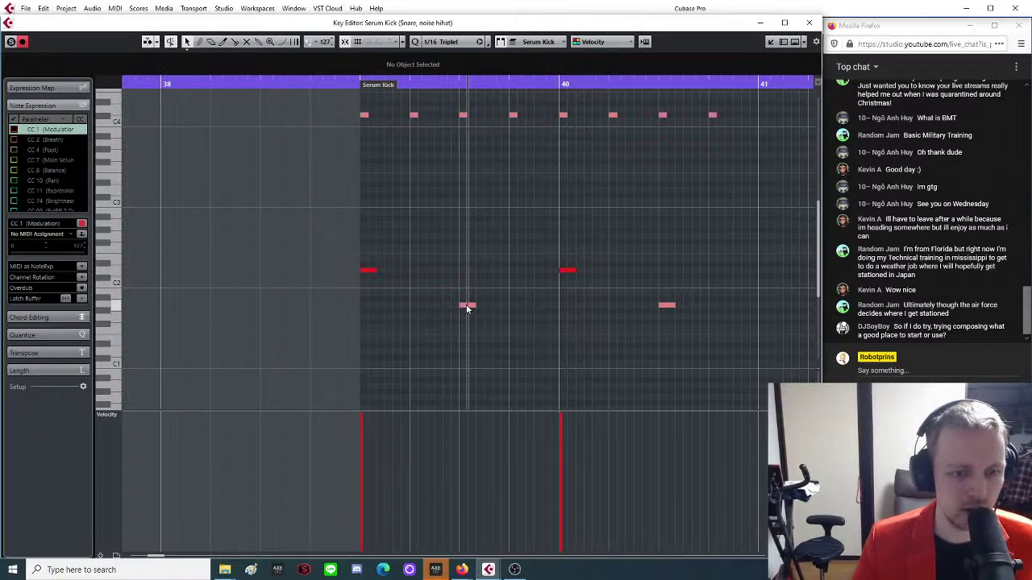
pyautogui.moveTo(467, 309); pyautogui.dragTo(517, 306)
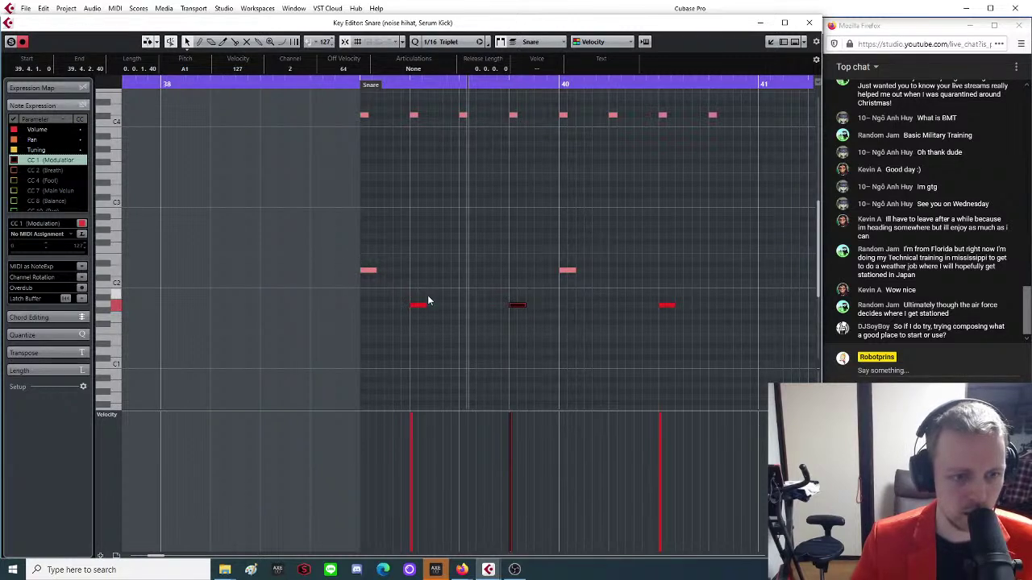
# Copy the first kick note to beat 3 of bar 39 and play the pattern from bar 39.
pyautogui.moveTo(369, 270); pyautogui.dragTo(468, 272)
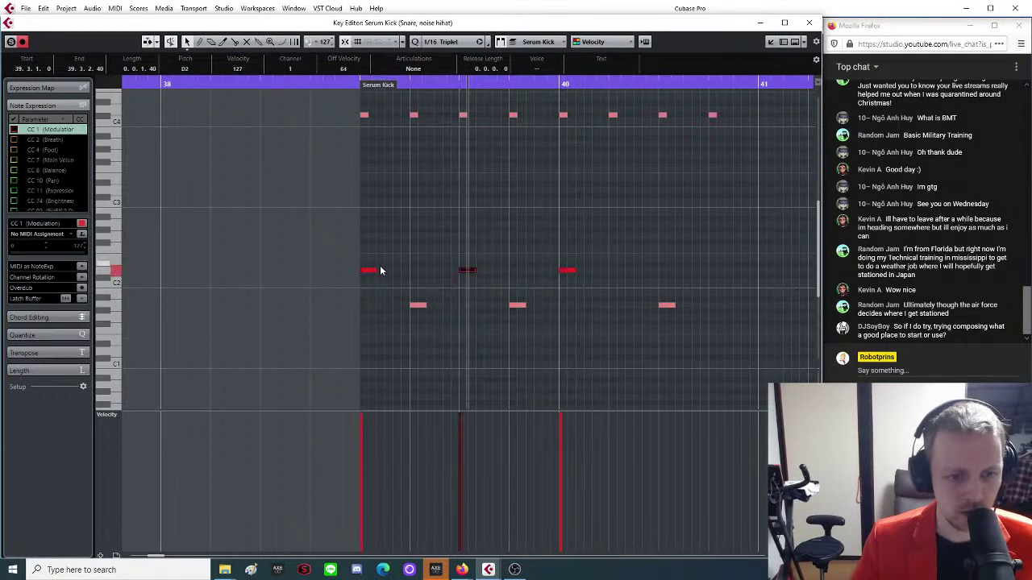
pyautogui.click(414, 311)
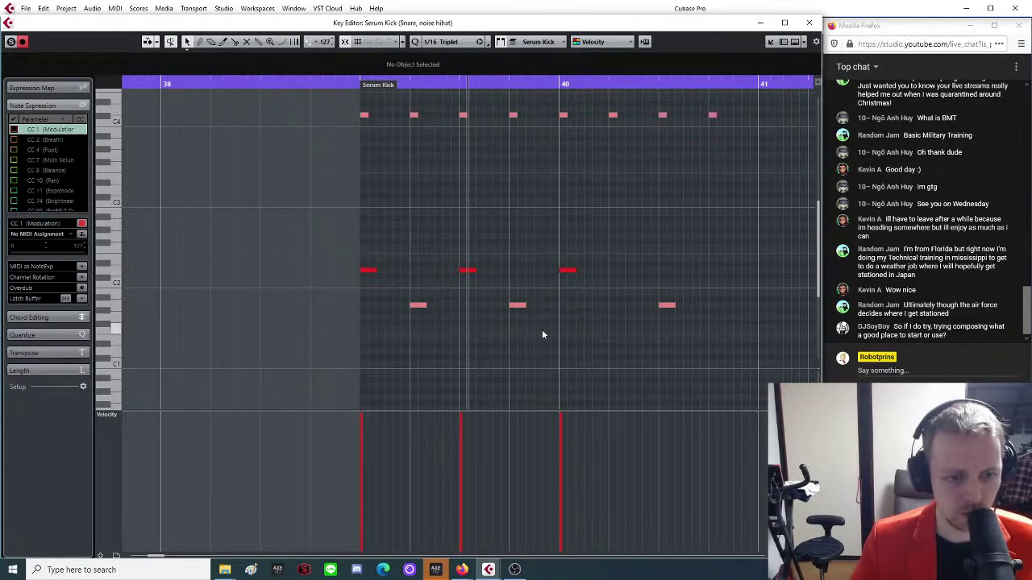
pyautogui.scroll(2, 365, 171)
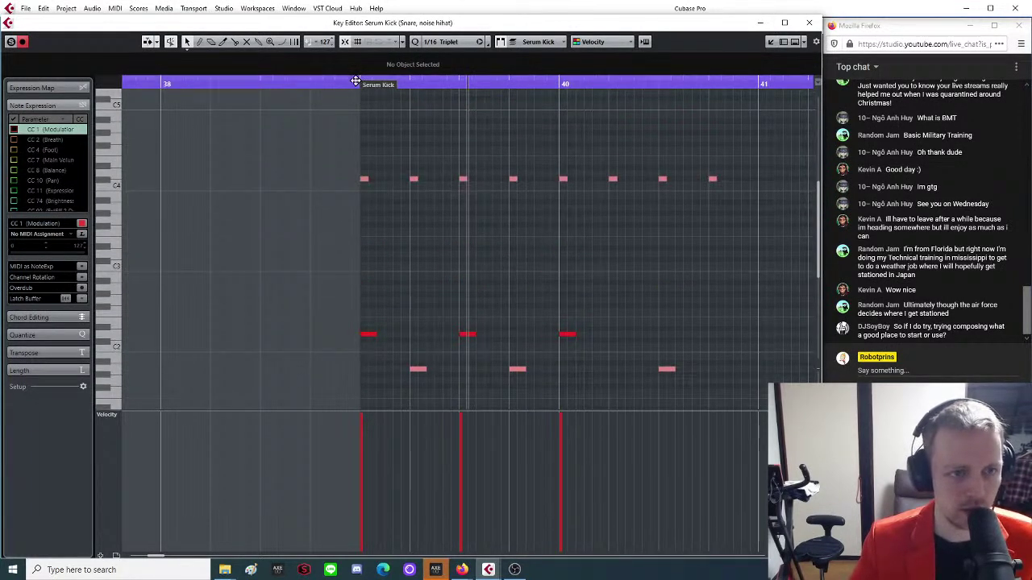
pyautogui.press('space')
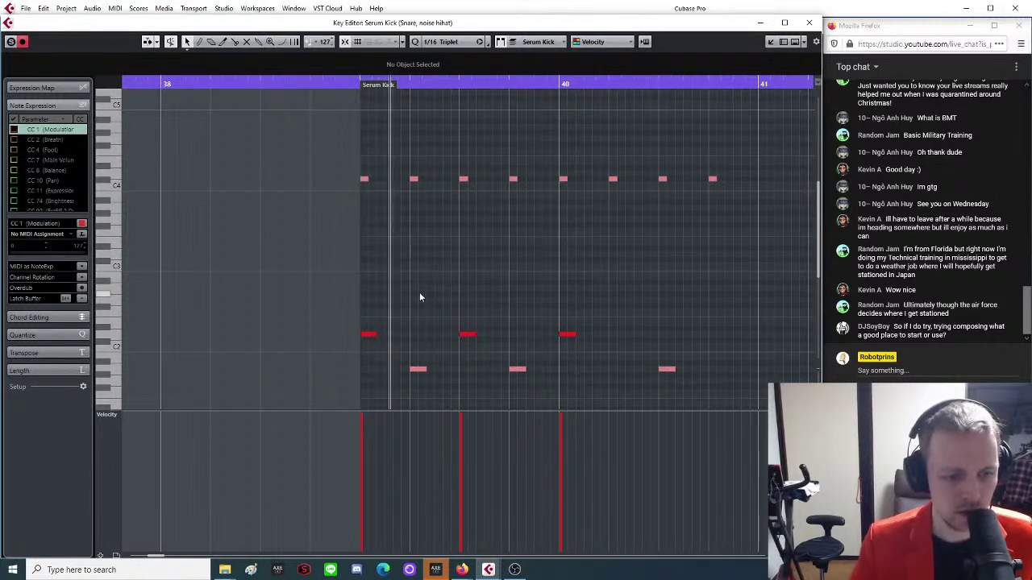
pyautogui.press('space')
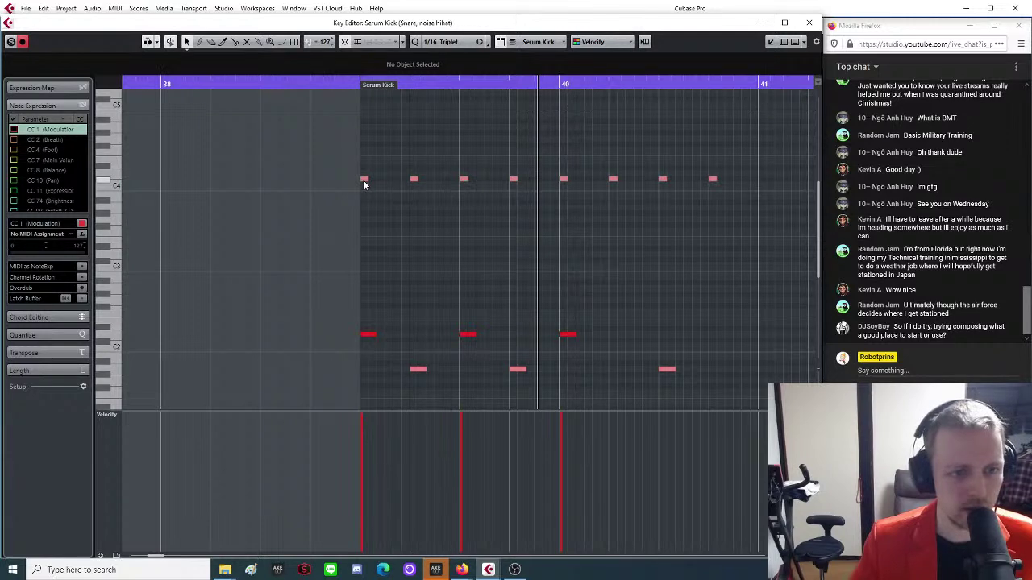
# Try copying the four bar 39 hihat notes to the offbeats, starting at 39.1.3.0, and delete the copies.
pyautogui.moveTo(358, 166); pyautogui.dragTo(526, 200)
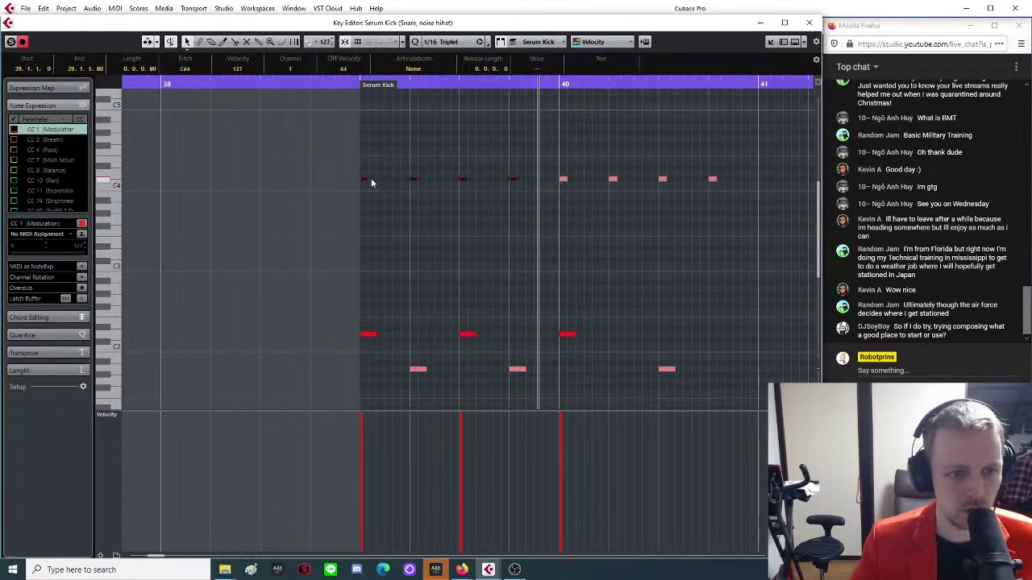
pyautogui.click(365, 180)
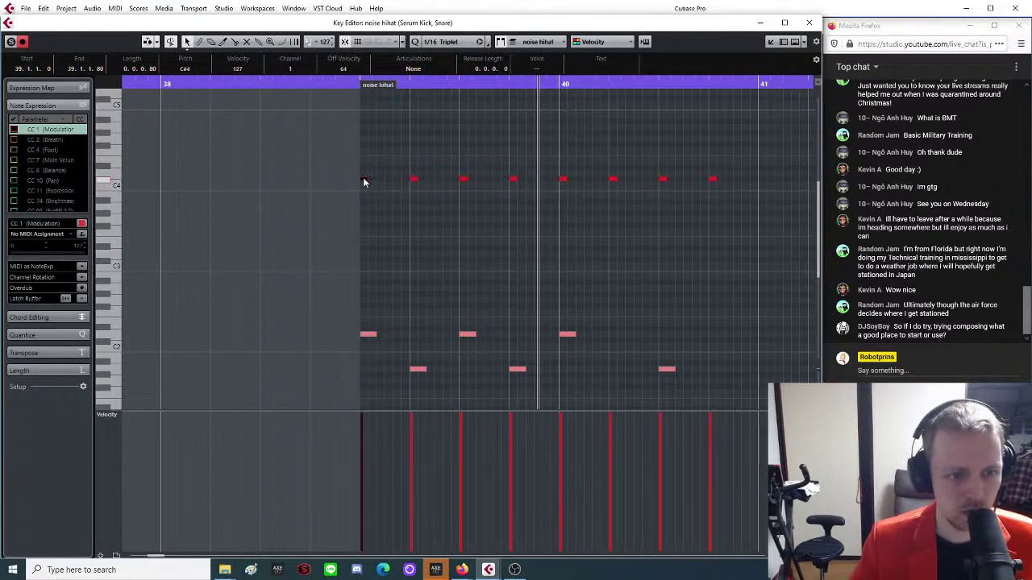
pyautogui.moveTo(329, 166); pyautogui.dragTo(504, 237)
pyautogui.moveTo(367, 184); pyautogui.dragTo(388, 181)
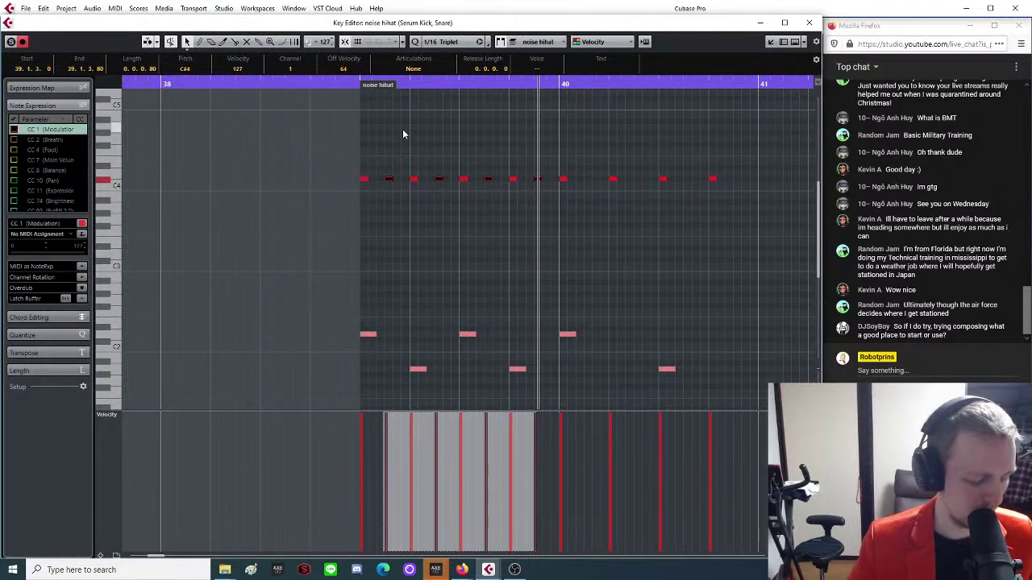
pyautogui.press('Delete')
# Move the four bar 39 hihat notes to the offbeats, starting at 39.1.3.0, and play the pattern from bar 39.
pyautogui.moveTo(335, 157); pyautogui.dragTo(532, 186)
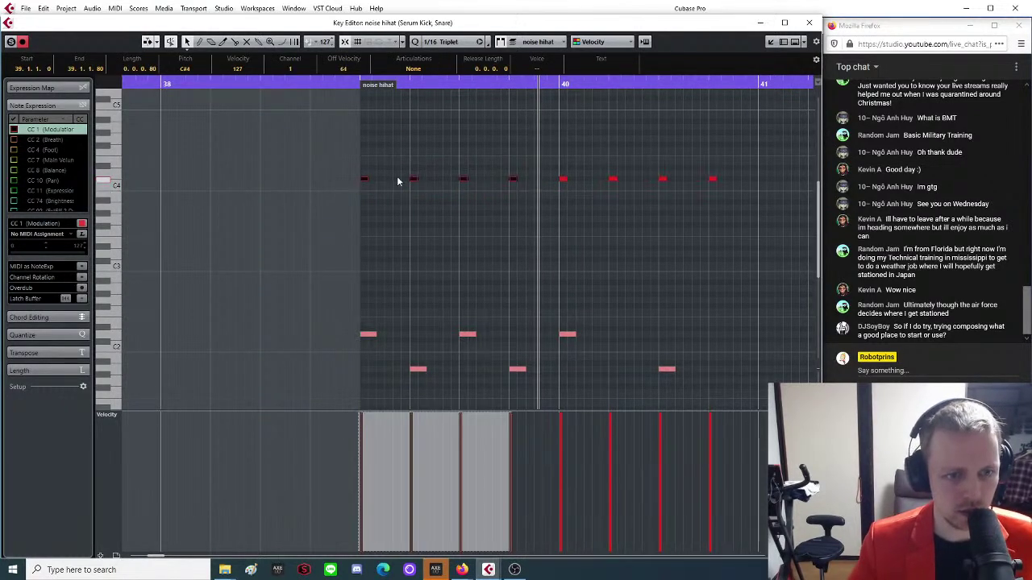
pyautogui.moveTo(371, 183); pyautogui.dragTo(391, 184)
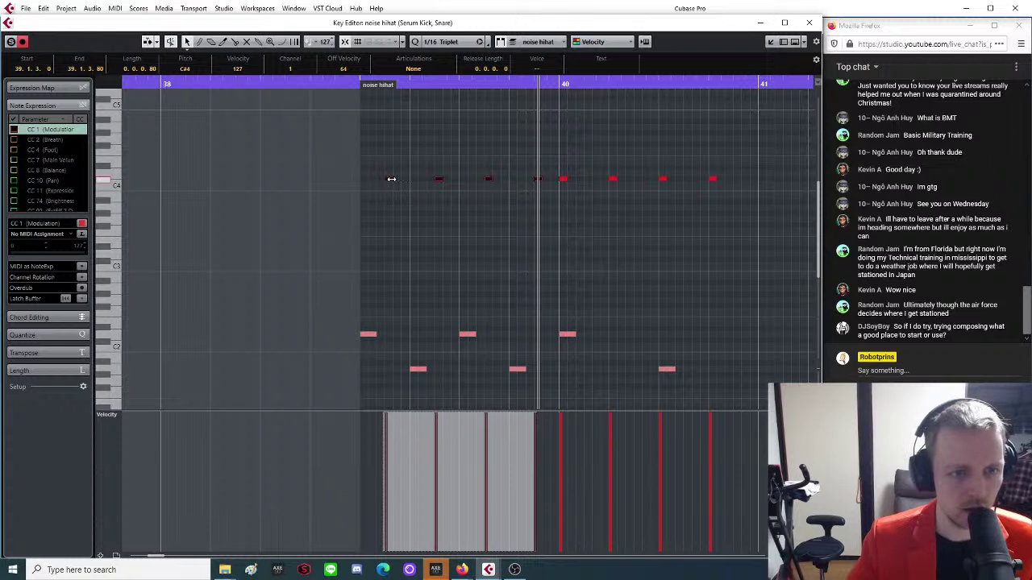
pyautogui.click(418, 371)
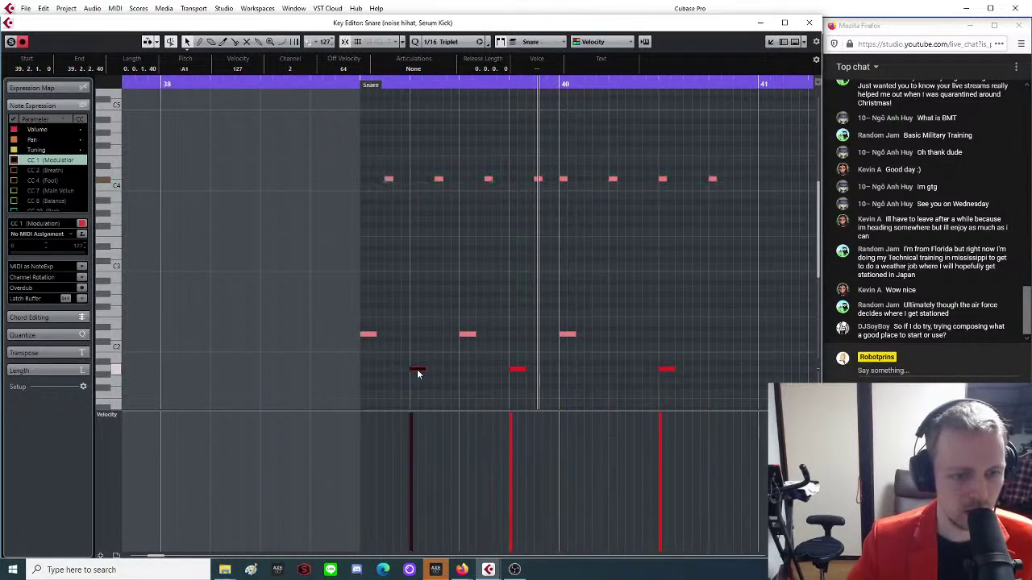
pyautogui.click(439, 179)
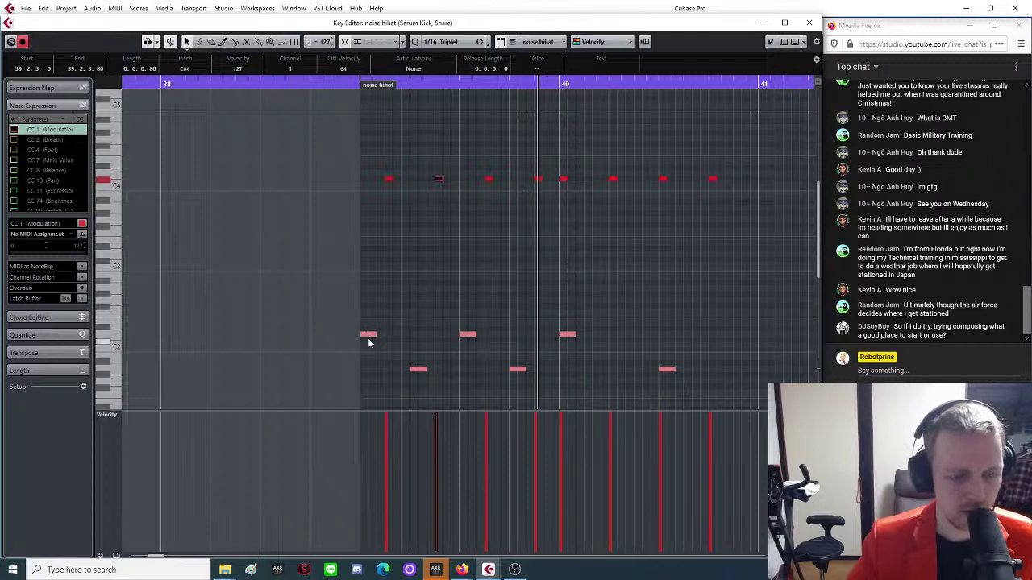
pyautogui.moveTo(364, 80); pyautogui.dragTo(365, 97)
pyautogui.press('space')
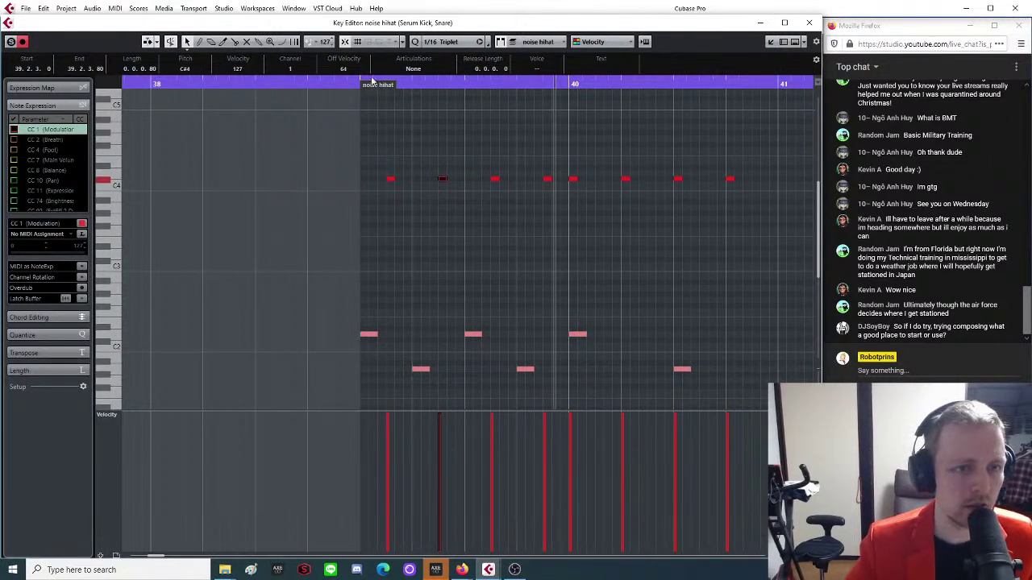
# Move the four bar 39 hihat notes from the offbeats back onto the beats, starting on beat 1.
pyautogui.moveTo(376, 75); pyautogui.dragTo(379, 88)
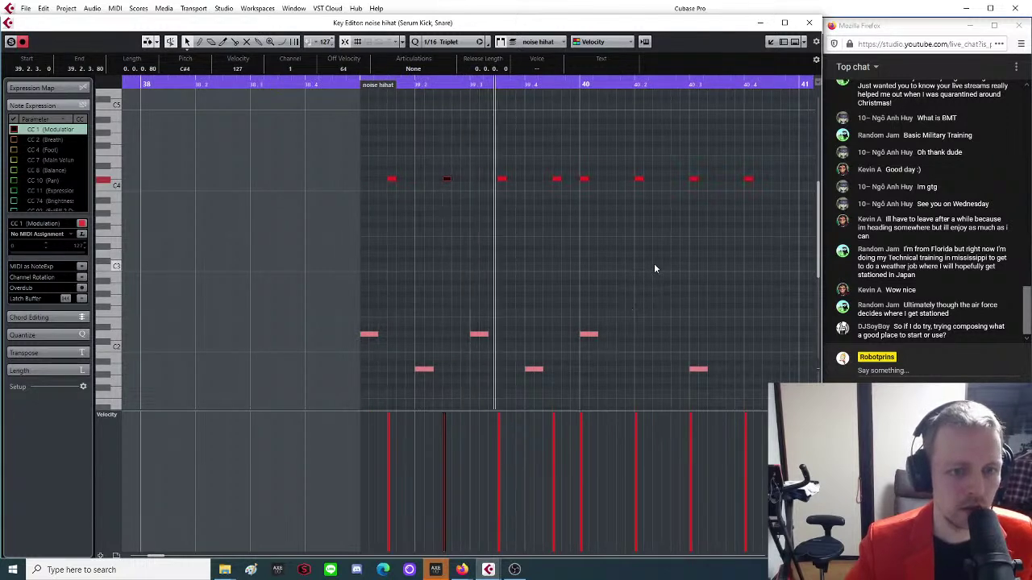
pyautogui.press('g')
pyautogui.moveTo(470, 161); pyautogui.dragTo(306, 181)
pyautogui.click(337, 231)
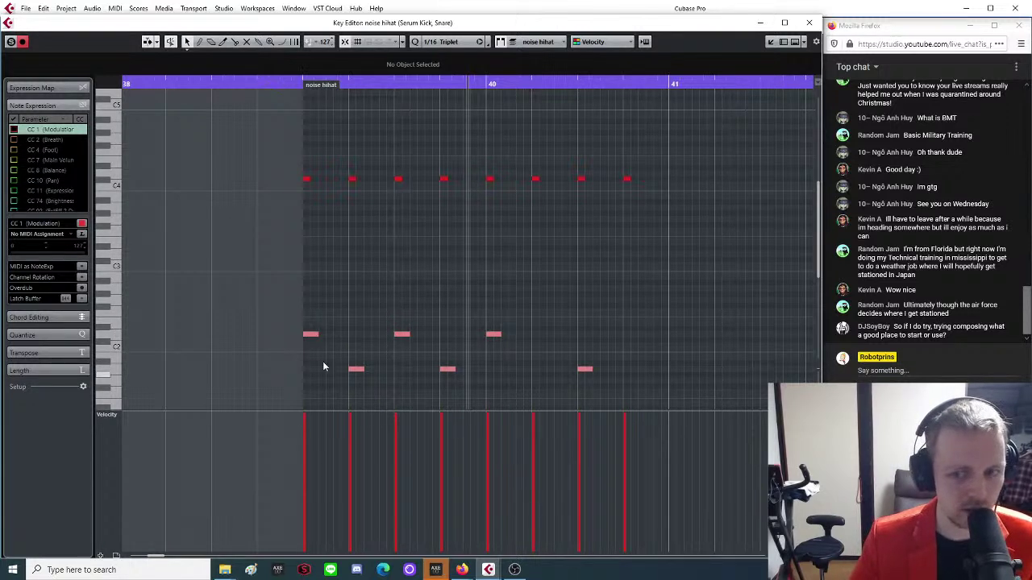
# Try moving the beat 3 kick in bar 39 to 39.2.3.0 and play the pattern from bar 39.
pyautogui.press('g')
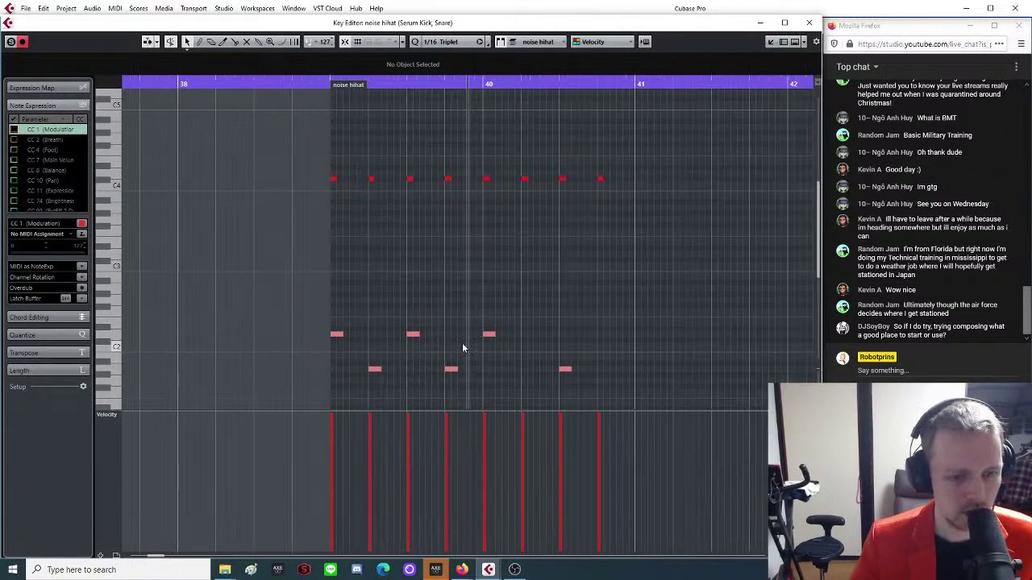
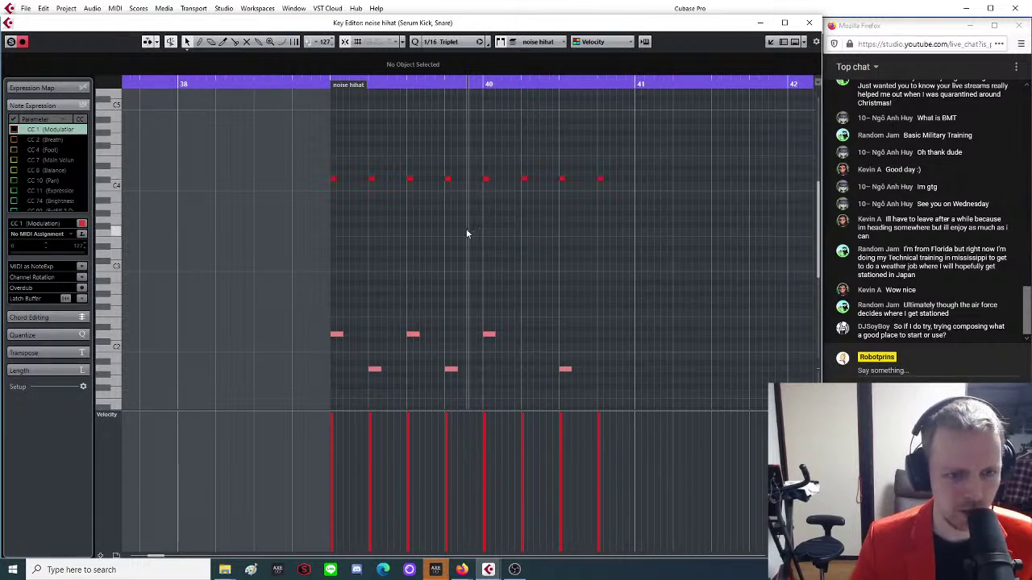
pyautogui.press('g')
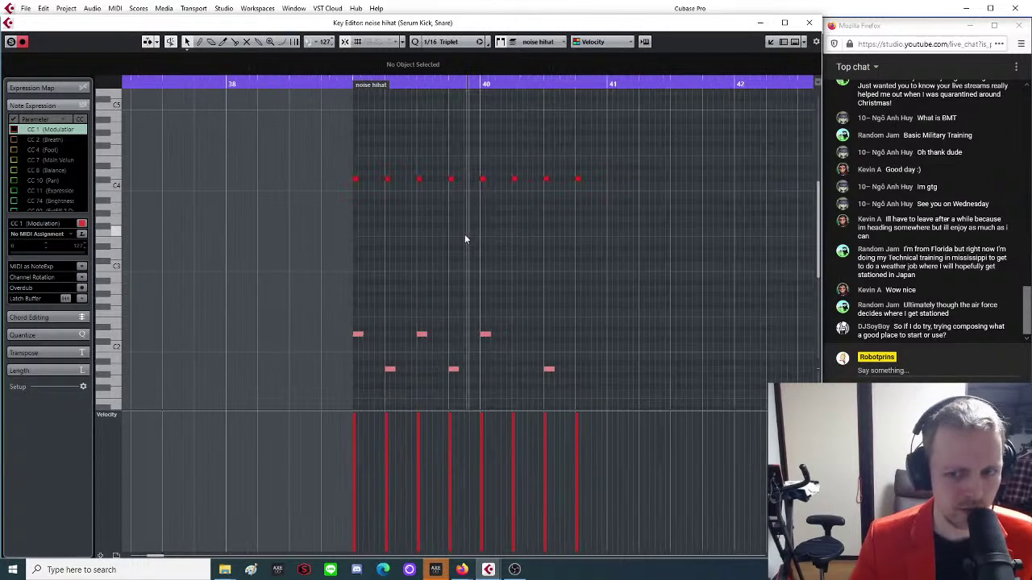
pyautogui.scroll(-4, 488, 200)
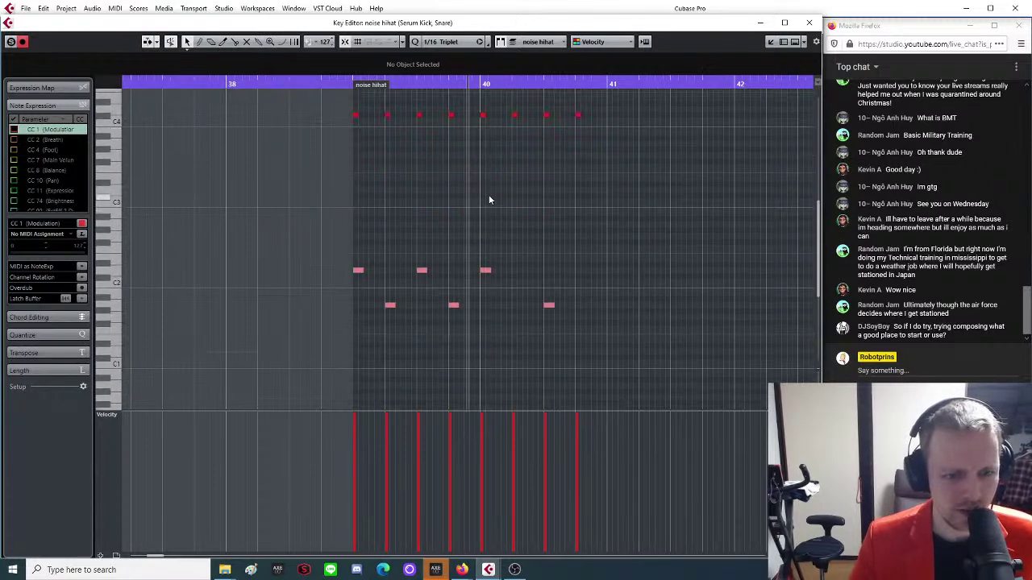
pyautogui.press('h')
pyautogui.press('h')
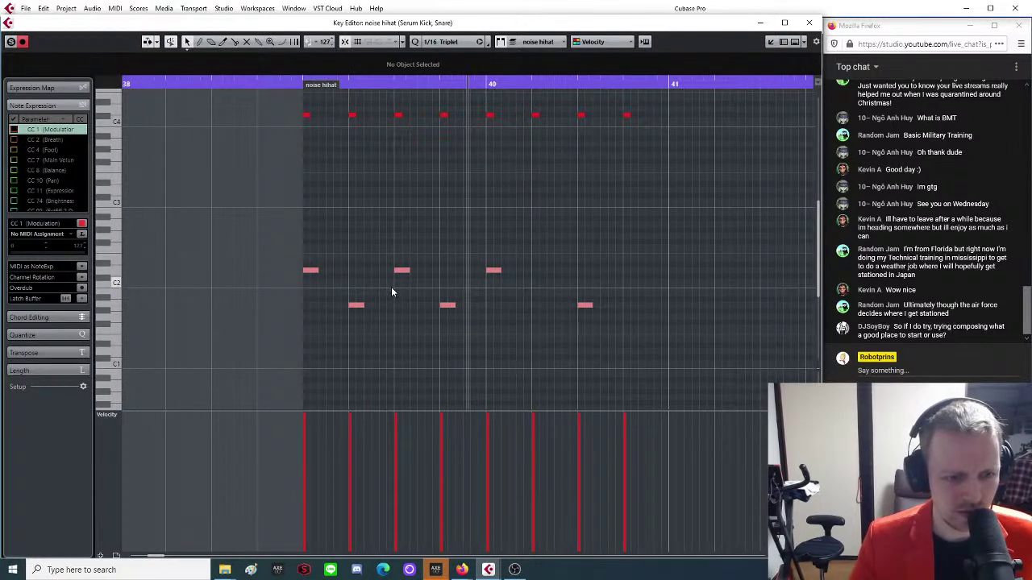
pyautogui.scroll(4, 421, 330)
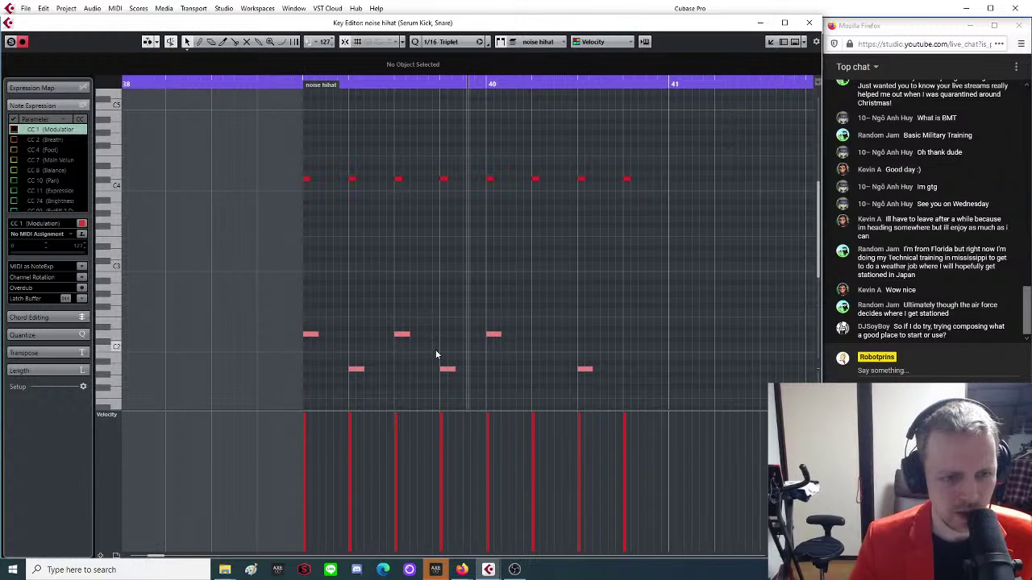
pyautogui.moveTo(343, 357)
pyautogui.mouseDown()
pyautogui.moveTo(461, 380)
pyautogui.moveTo(360, 383)
pyautogui.moveTo(342, 365)
pyautogui.moveTo(347, 355)
pyautogui.mouseUp()
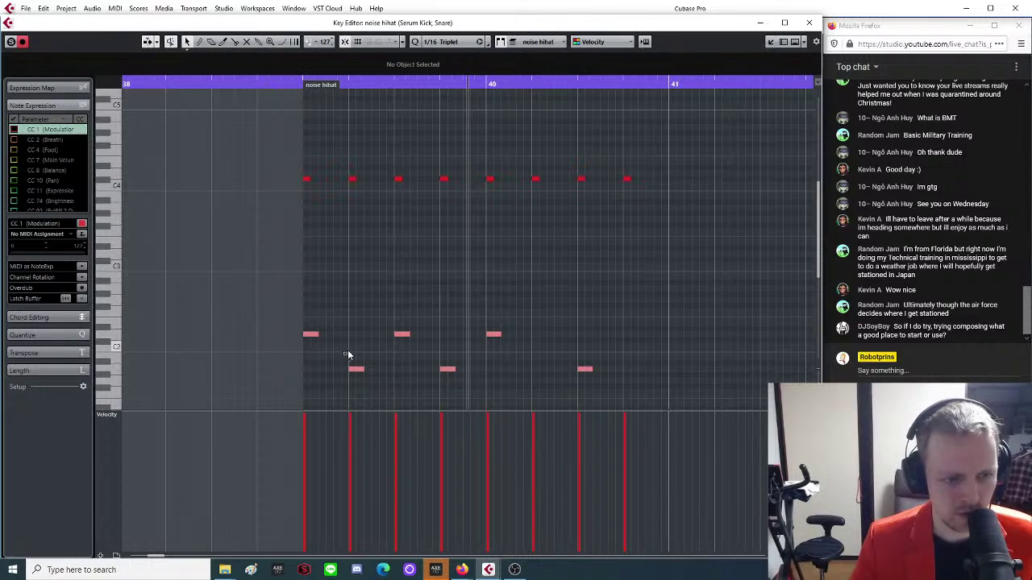
pyautogui.click(401, 337)
pyautogui.moveTo(394, 337); pyautogui.dragTo(374, 337)
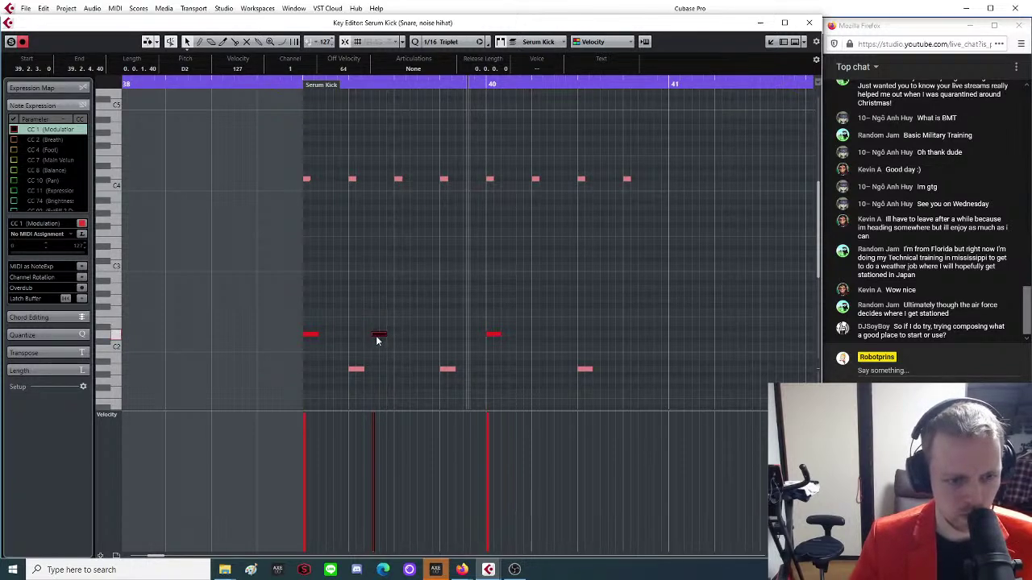
pyautogui.click(300, 81)
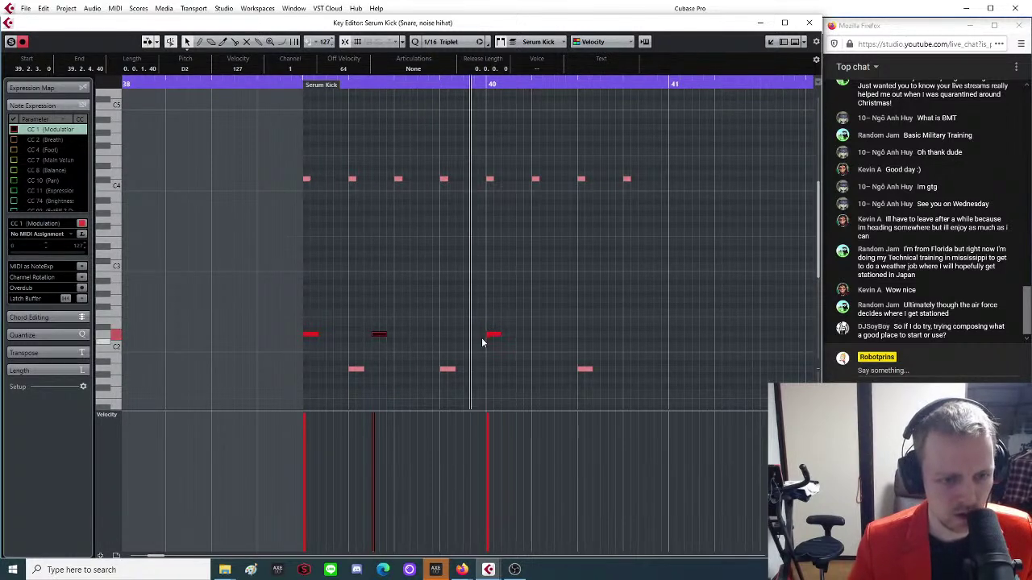
pyautogui.press('g')
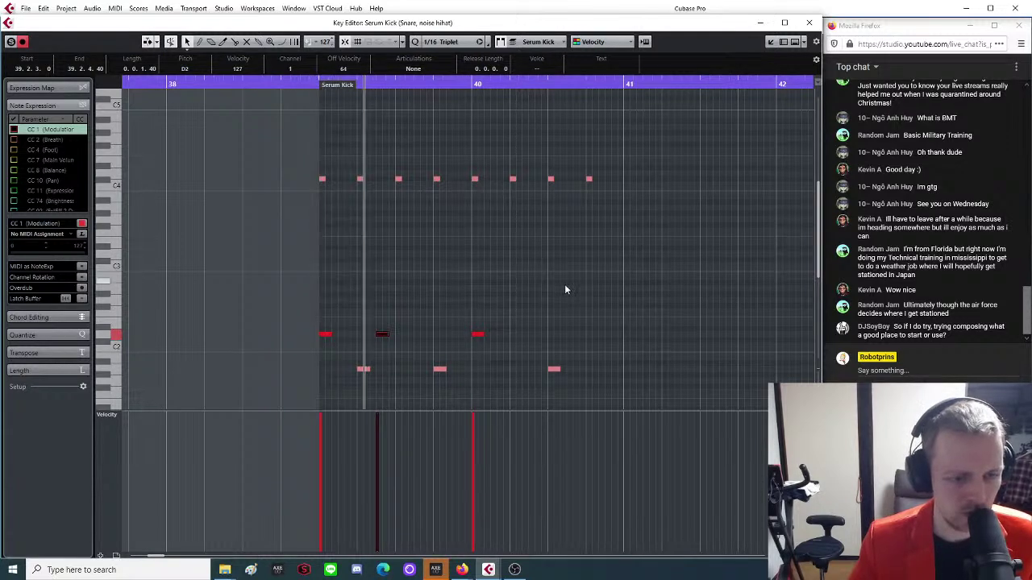
# Try copying the kick at 39.2.3.0 to 39.3.3.0 and play the pattern from bar 39.
pyautogui.doubleClick(382, 333)
pyautogui.doubleClick(381, 334)
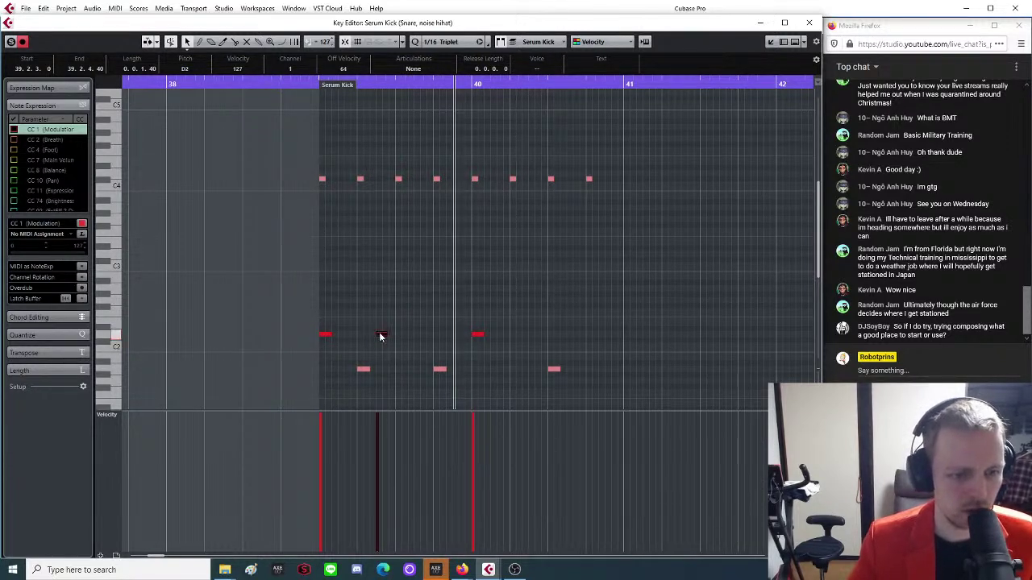
pyautogui.moveTo(381, 337); pyautogui.dragTo(419, 338)
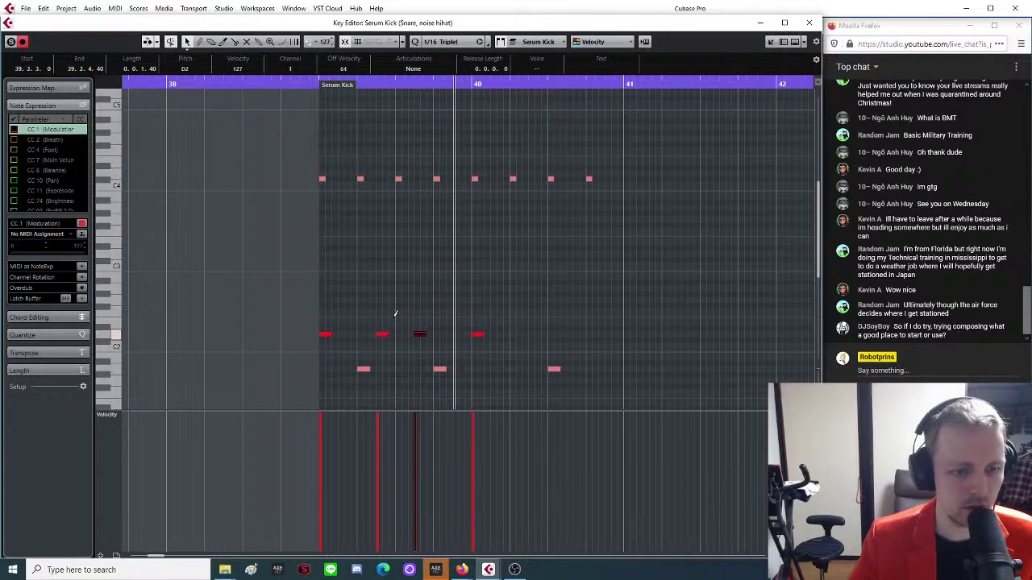
pyautogui.click(314, 86)
pyautogui.press('space')
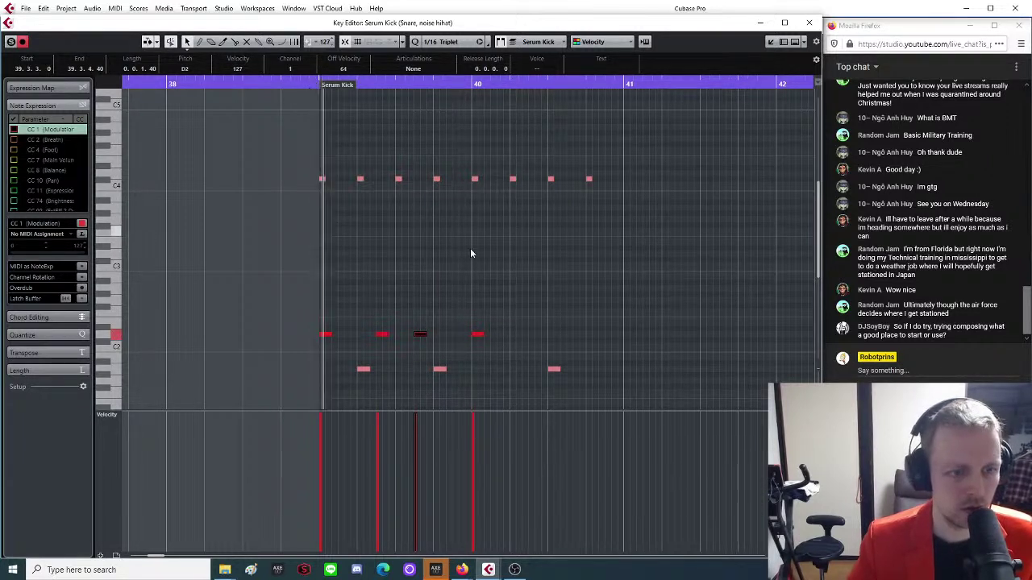
pyautogui.press('space')
# Replace the bar 40 notes with a copy of the whole bar 39 pattern at 40.1.1.0 and play both bars.
pyautogui.moveTo(468, 153); pyautogui.dragTo(639, 409)
pyautogui.press('Delete')
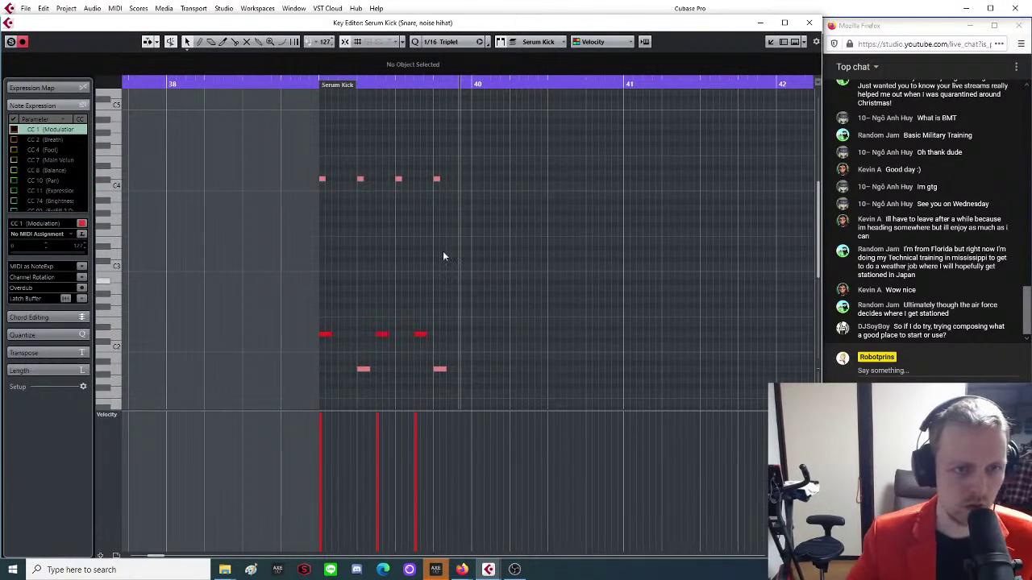
pyautogui.moveTo(491, 163); pyautogui.dragTo(510, 332)
pyautogui.click(311, 84)
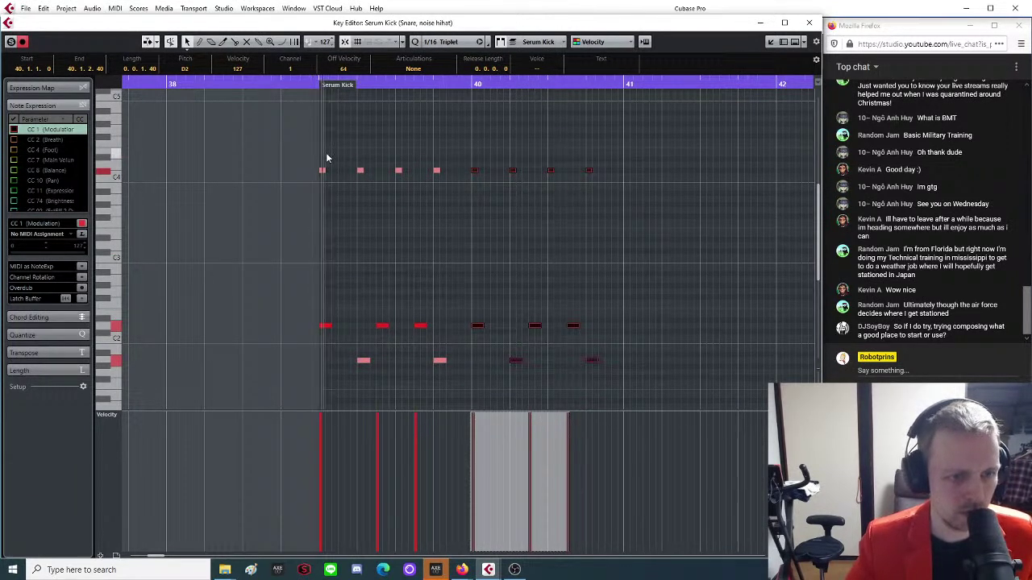
pyautogui.click(619, 275)
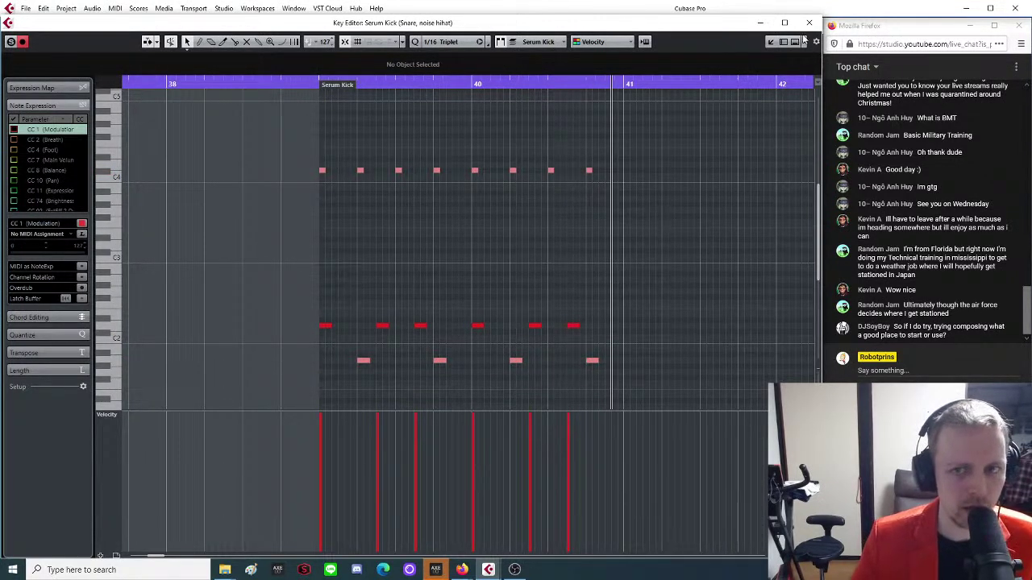
pyautogui.press('g')
pyautogui.press('g')
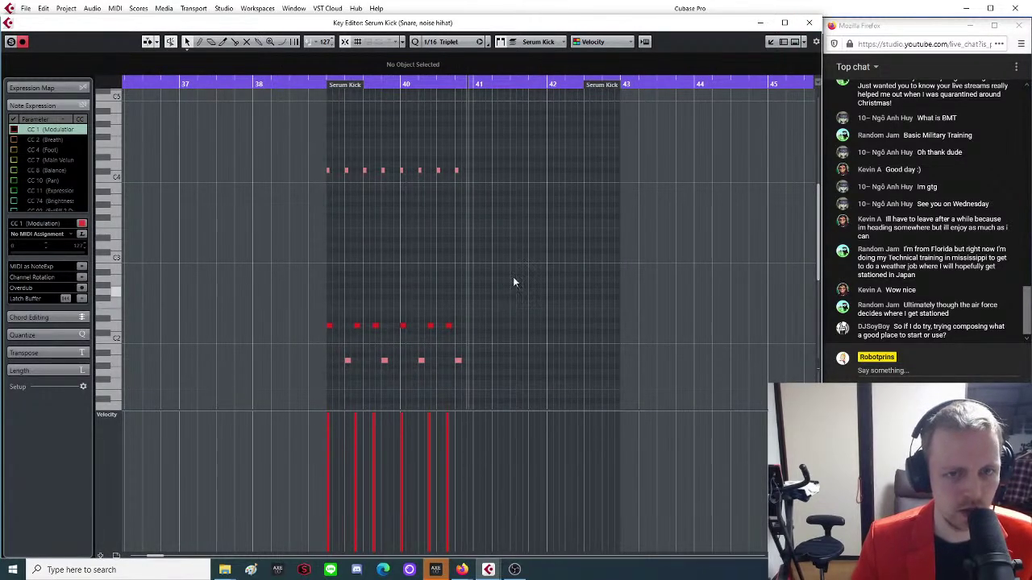
pyautogui.press('h')
pyautogui.press('h')
pyautogui.press('h')
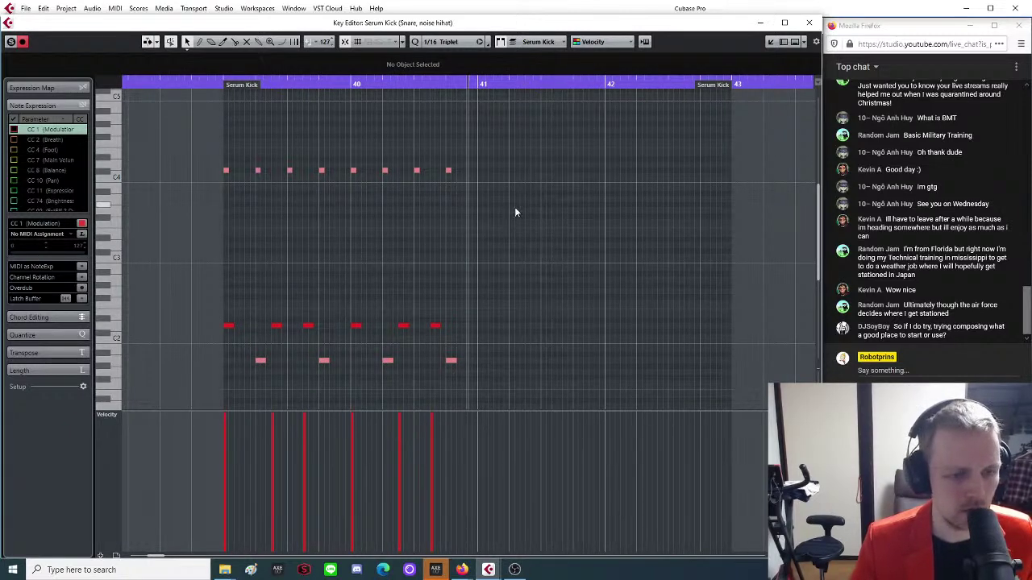
pyautogui.moveTo(310, 84); pyautogui.dragTo(468, 353)
pyautogui.press('h')
pyautogui.press('h')
pyautogui.press('g')
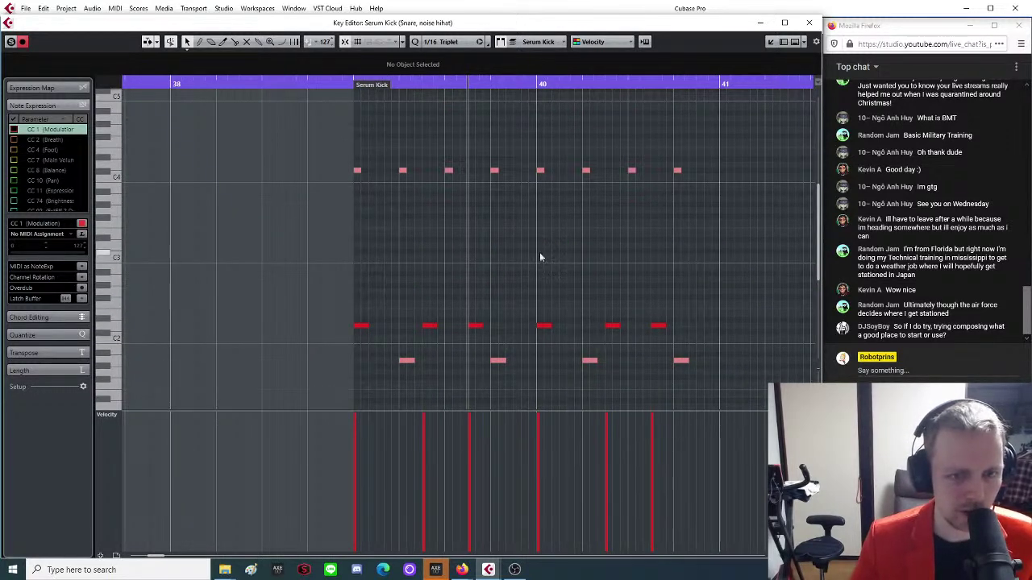
pyautogui.press('g')
pyautogui.press('g')
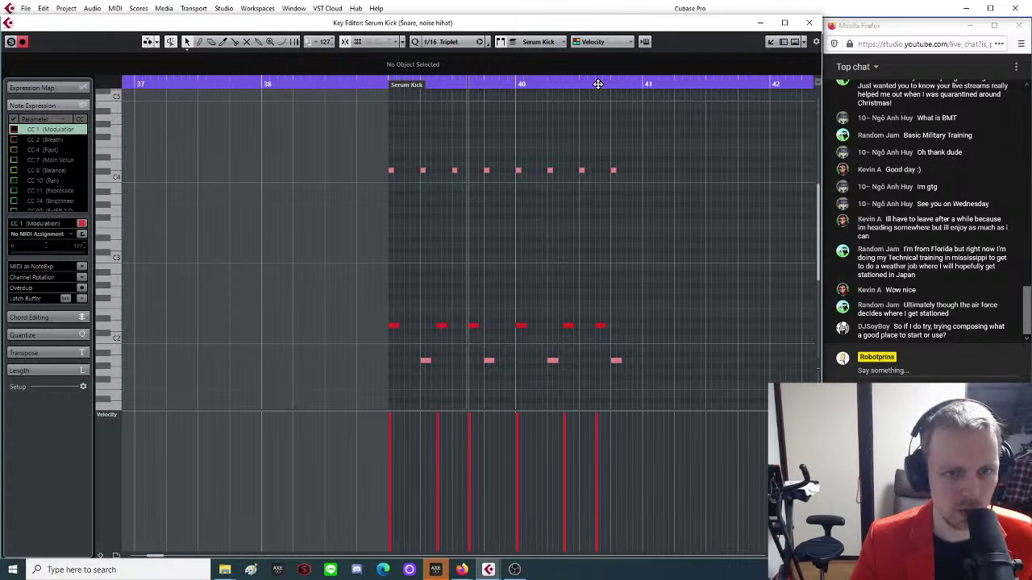
pyautogui.moveTo(601, 81); pyautogui.dragTo(527, 187)
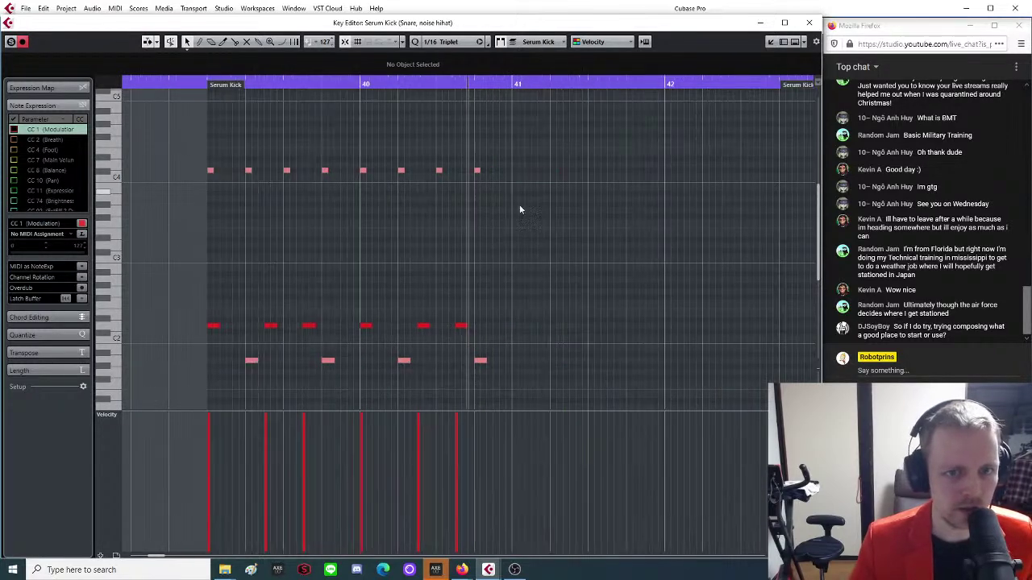
# Double the hihat to eighth notes across bars 39 and 40, and delete all snares and every kick except the first.
pyautogui.moveTo(266, 85); pyautogui.dragTo(435, 181)
pyautogui.click(495, 241)
pyautogui.moveTo(748, 304); pyautogui.dragTo(461, 371)
pyautogui.press('Delete')
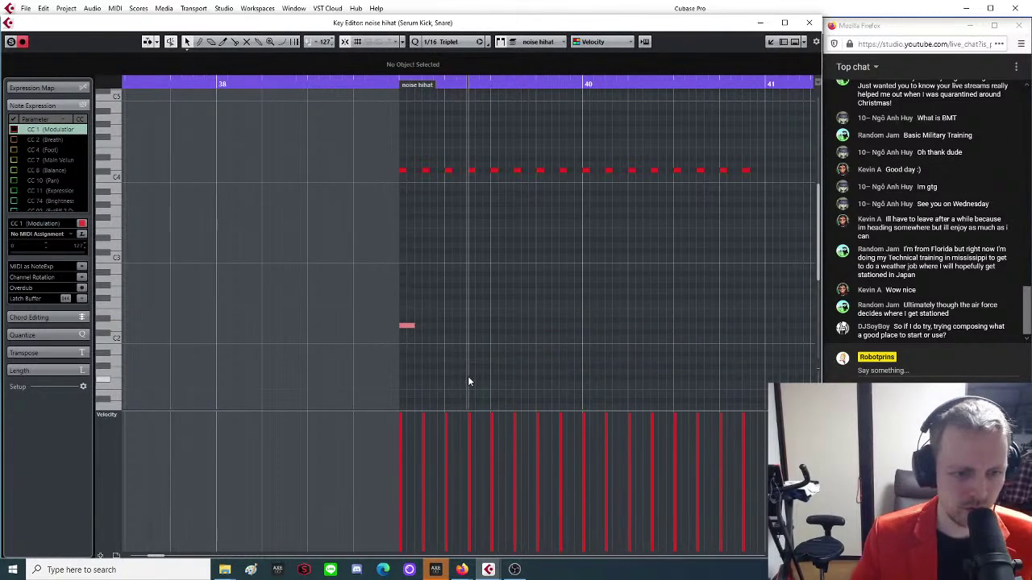
# Shorten the first kick to 0.0.0.80, copy it to every beat of bar 39 and each beat's 3.80 position, and play the bar.
pyautogui.press('h')
pyautogui.moveTo(388, 326); pyautogui.dragTo(374, 330)
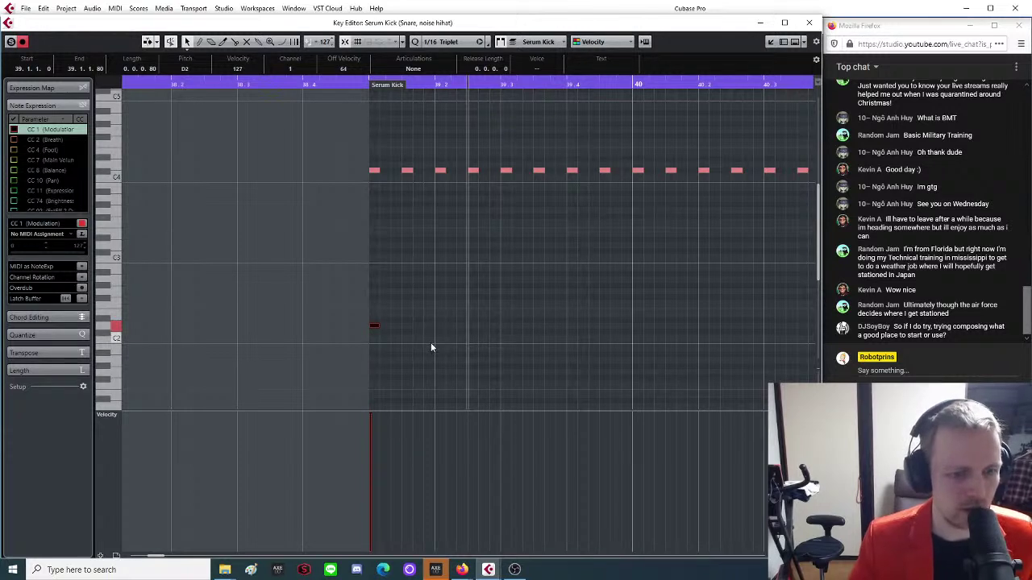
pyautogui.moveTo(373, 326); pyautogui.dragTo(551, 327)
pyautogui.moveTo(552, 328); pyautogui.dragTo(616, 327)
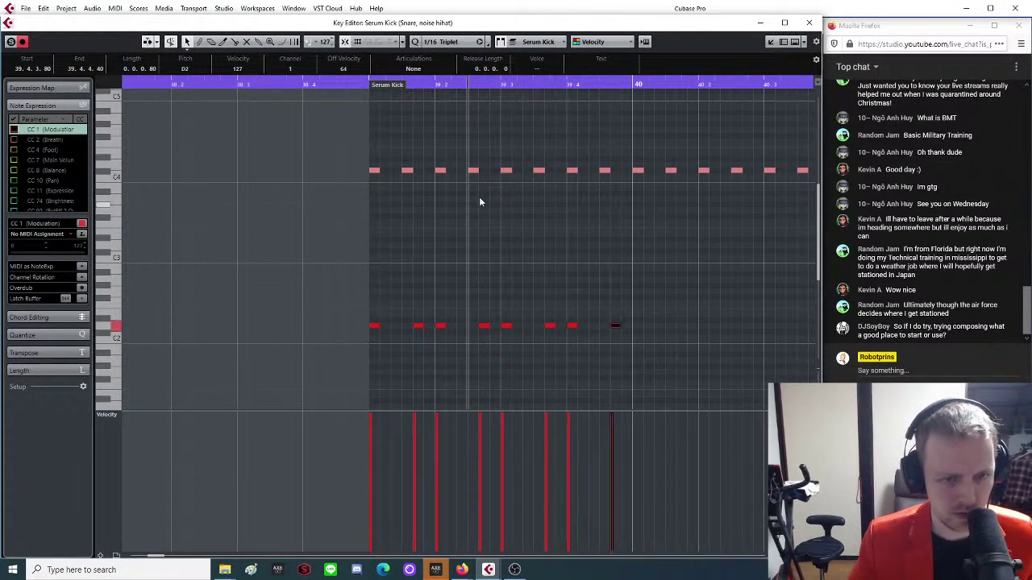
pyautogui.click(370, 86)
pyautogui.press('space')
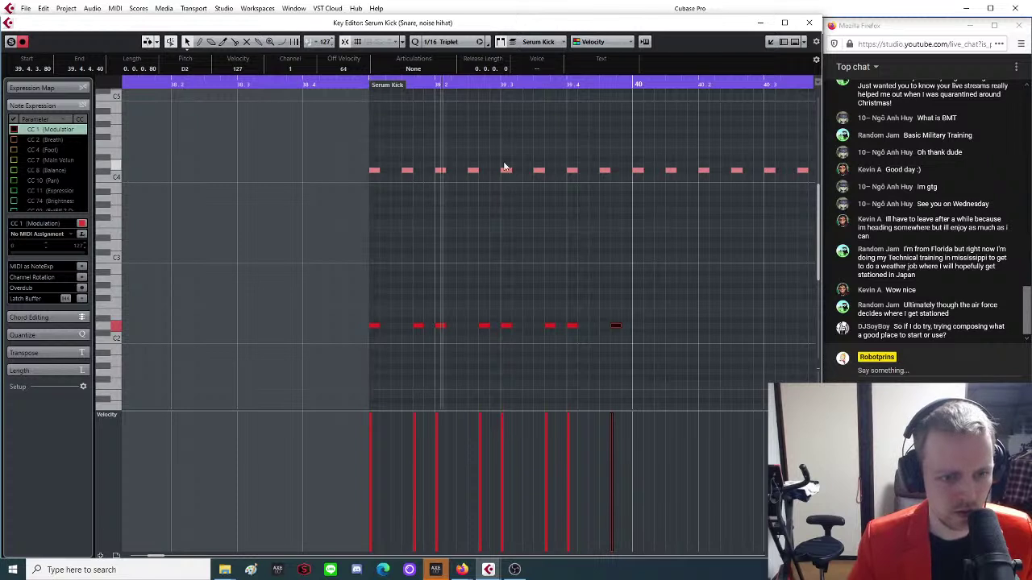
pyautogui.press('space')
# Reduce the bar 39 kicks to beats 1 and 3 plus notes at 39.2.3.0 and 39.4.3.0, and play the result.
pyautogui.scroll(-2, 414, 311)
pyautogui.moveTo(413, 311); pyautogui.dragTo(446, 335)
pyautogui.press('Delete')
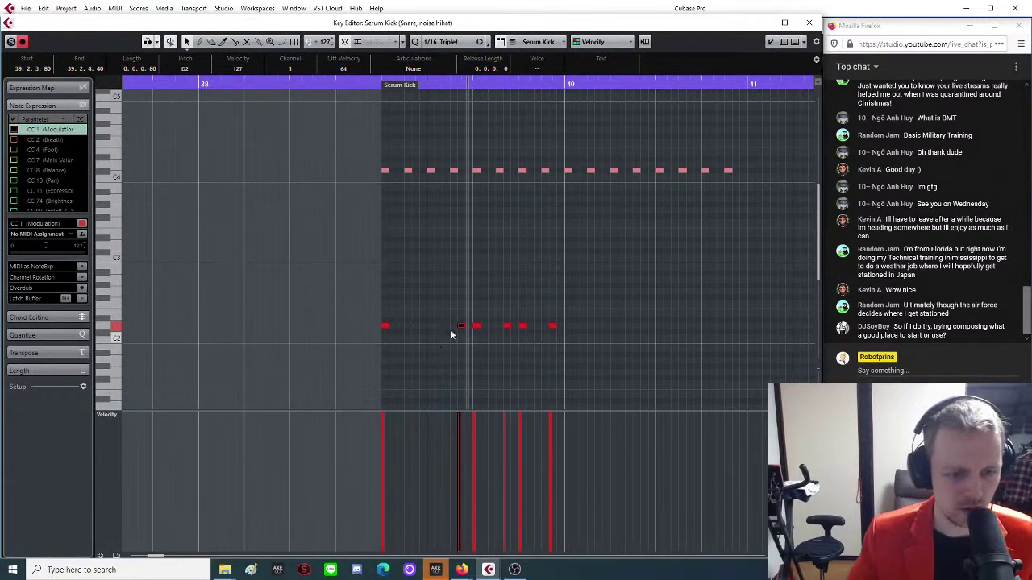
pyautogui.moveTo(459, 327); pyautogui.dragTo(532, 348)
pyautogui.press('Delete')
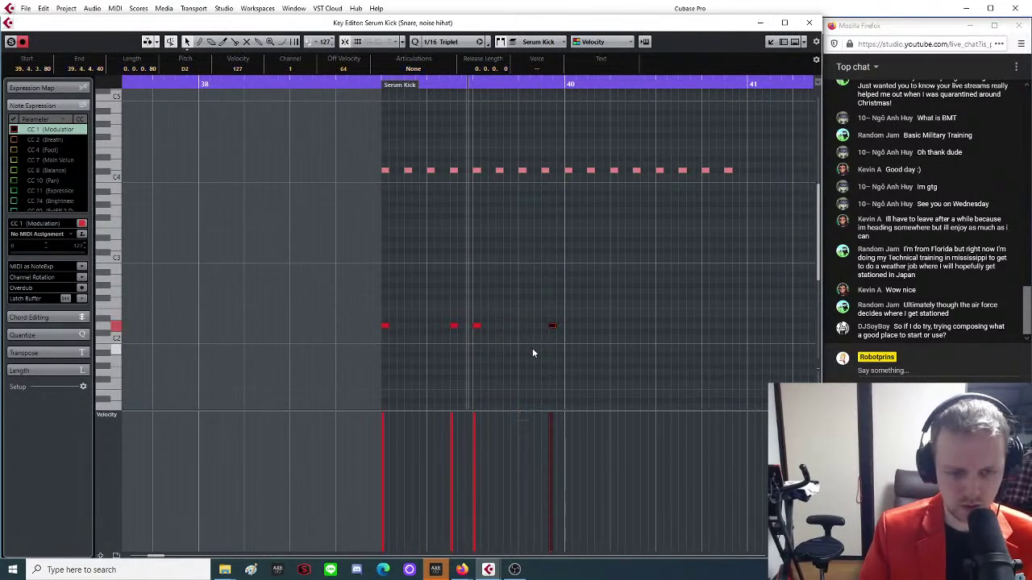
pyautogui.moveTo(552, 324); pyautogui.dragTo(543, 322)
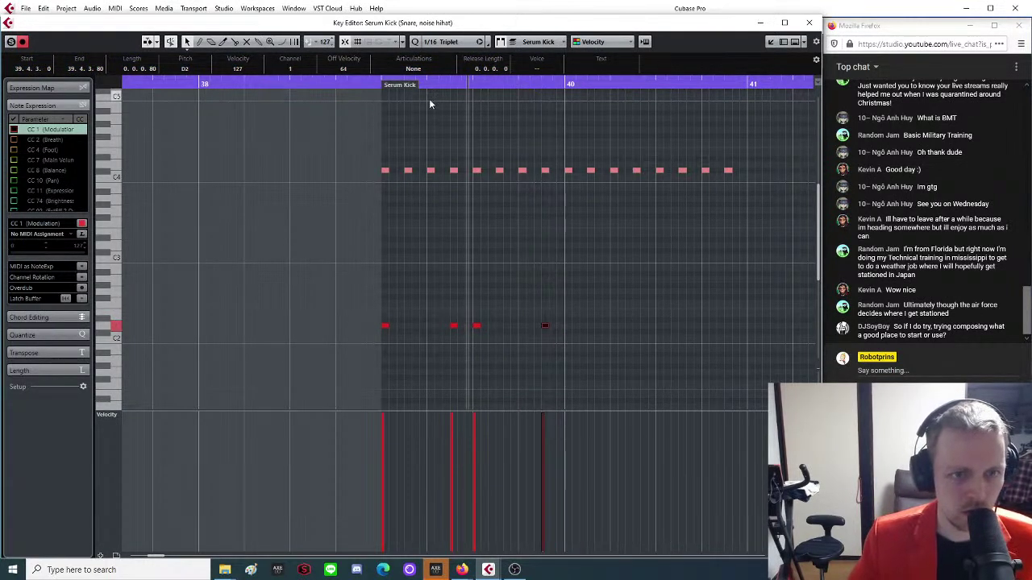
pyautogui.click(450, 81)
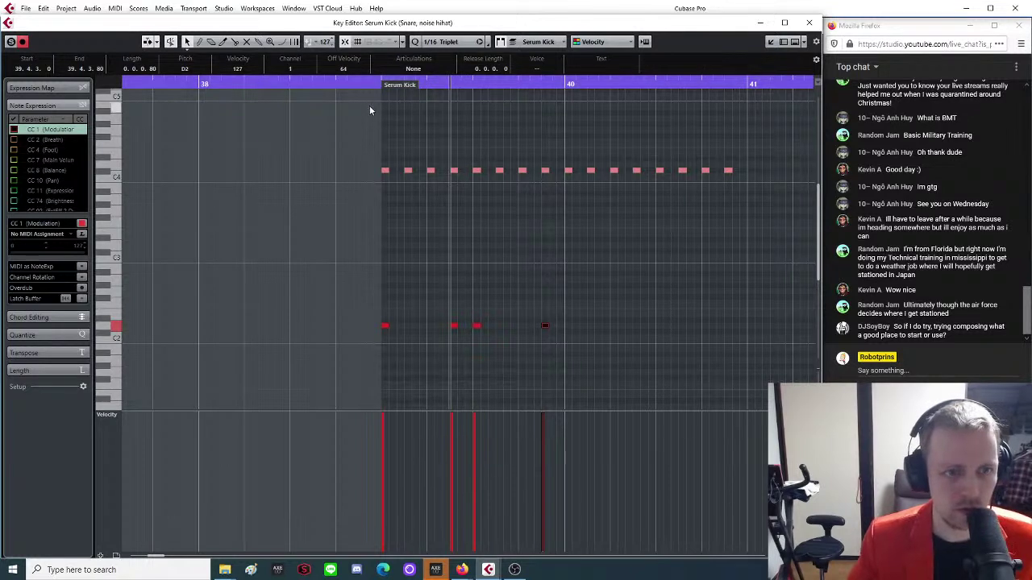
pyautogui.press('space')
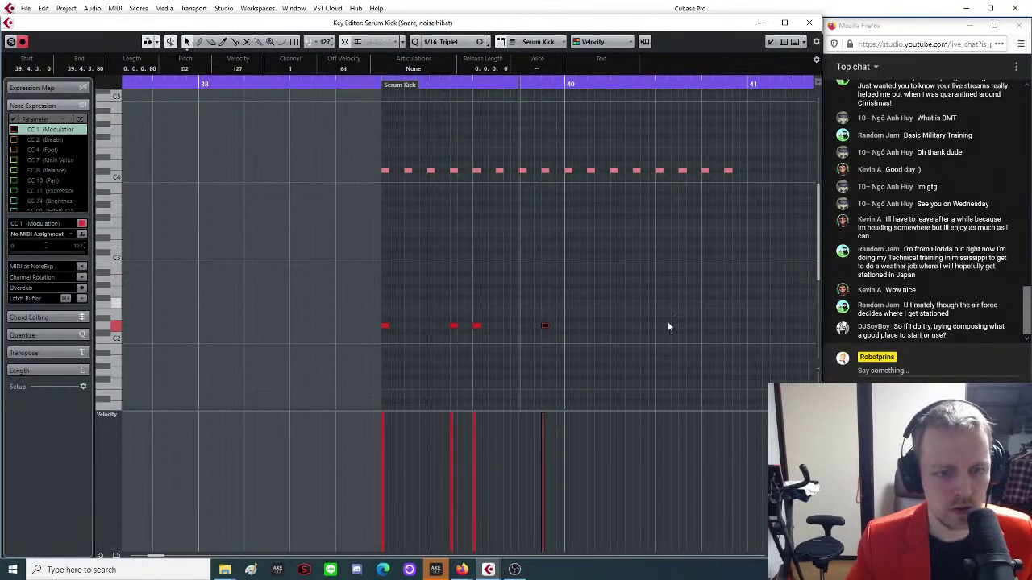
# Copy the four bar 39 kick notes to bar 40, starting at 40.1.1.0, and play the pattern.
pyautogui.moveTo(574, 288); pyautogui.dragTo(569, 328)
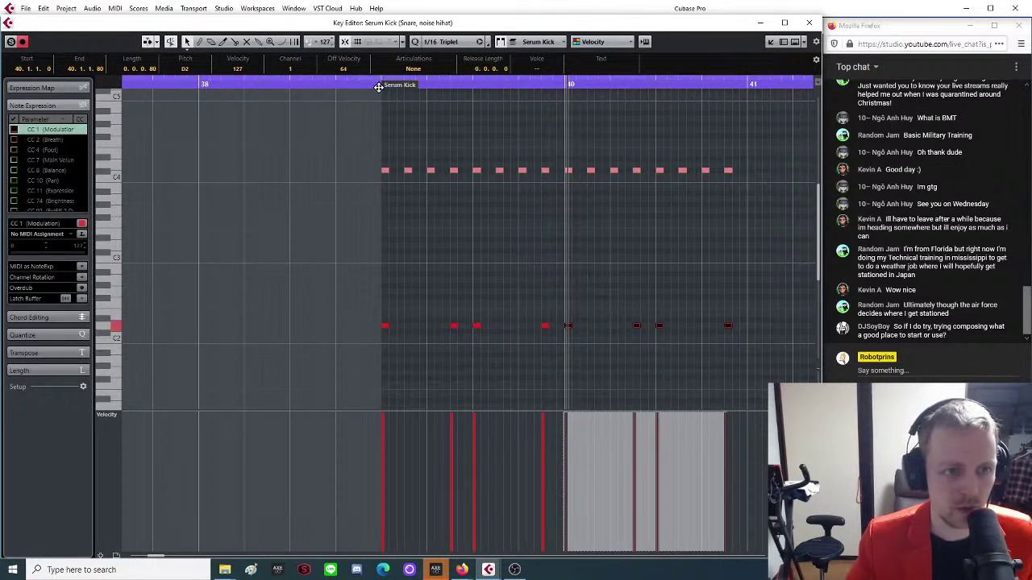
pyautogui.press('g')
pyautogui.press('g')
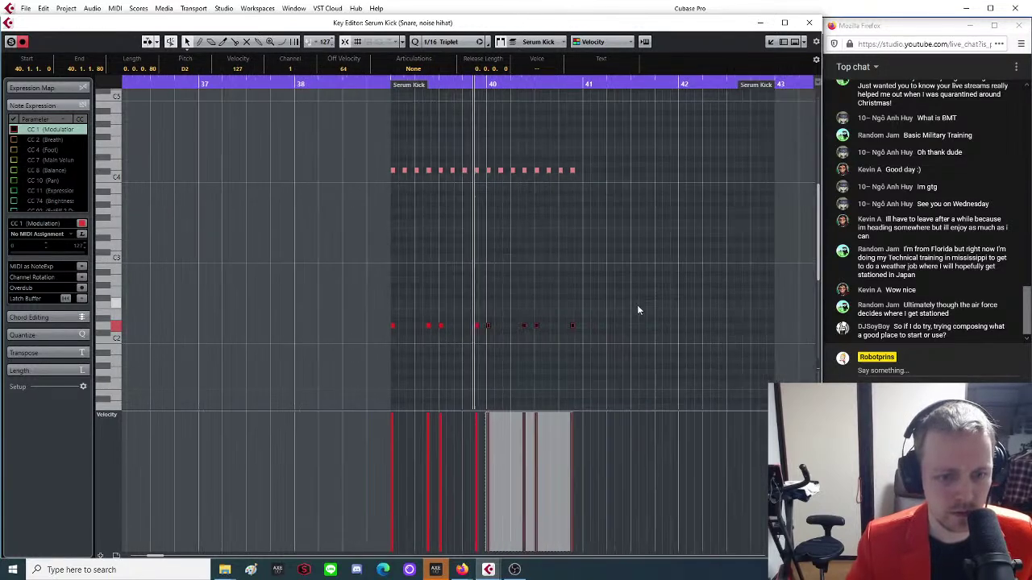
pyautogui.click(511, 316)
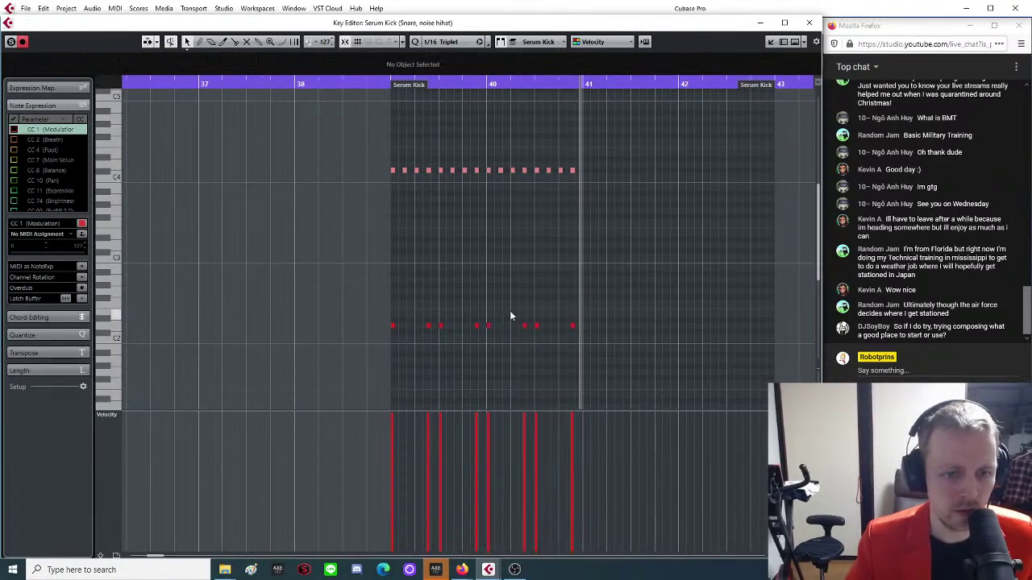
# Make the Snare part active and add a G1 snare note at 39.2.1.0, 0.0.0.80 long, with velocity 68.
pyautogui.press('h')
pyautogui.press('h')
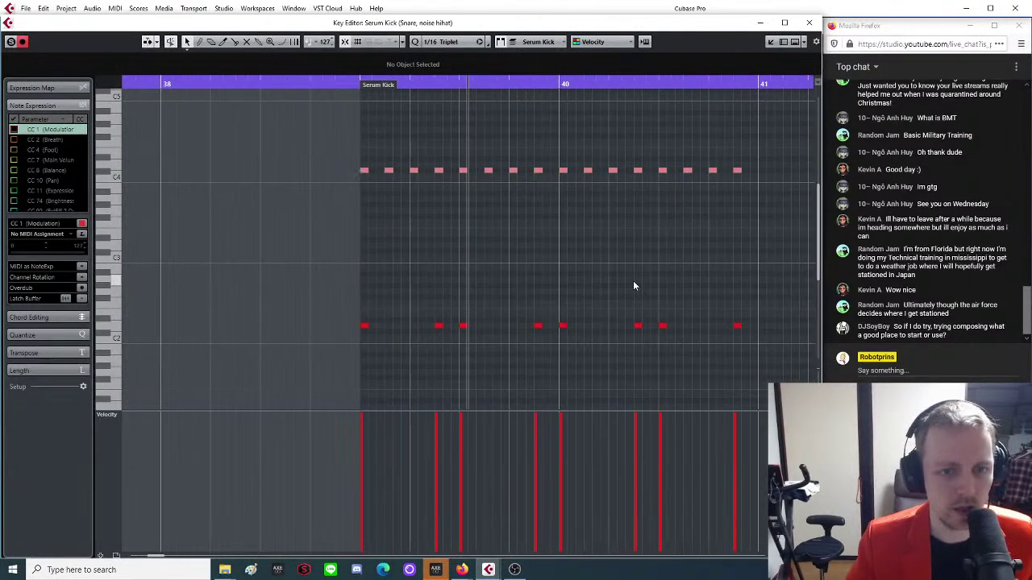
pyautogui.press('g')
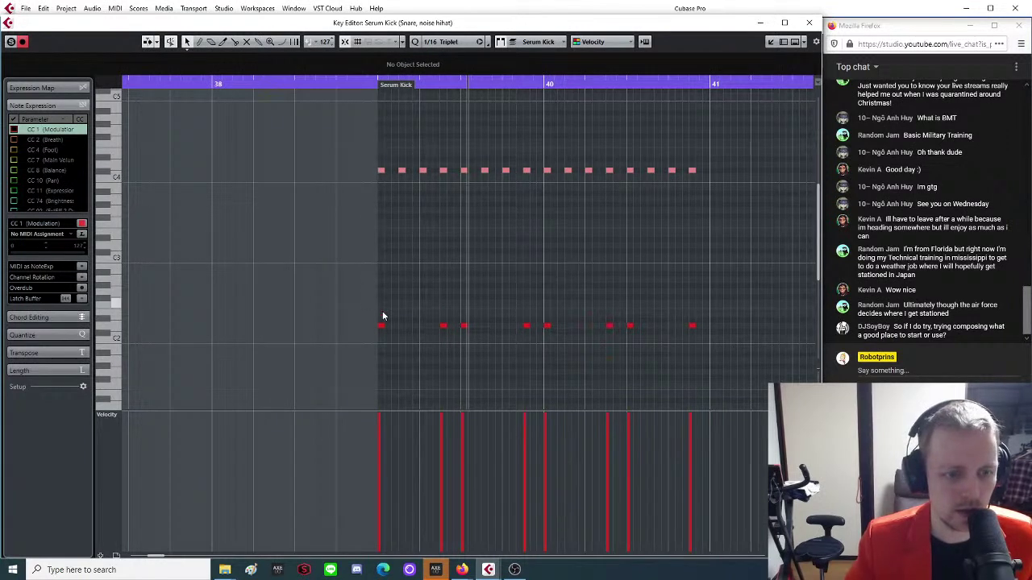
pyautogui.click(546, 42)
pyautogui.click(564, 69)
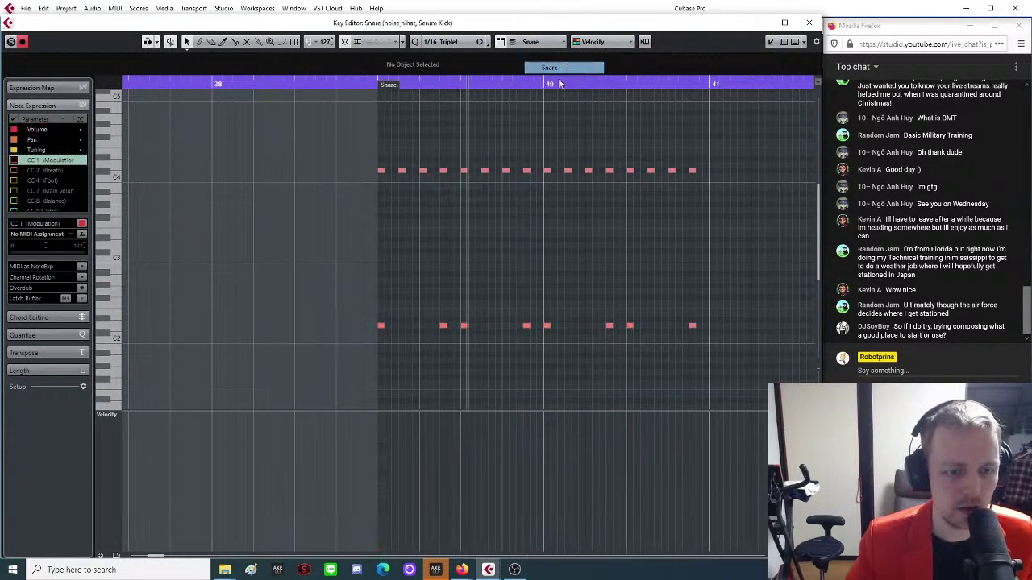
pyautogui.scroll(-2, 453, 329)
pyautogui.press('h')
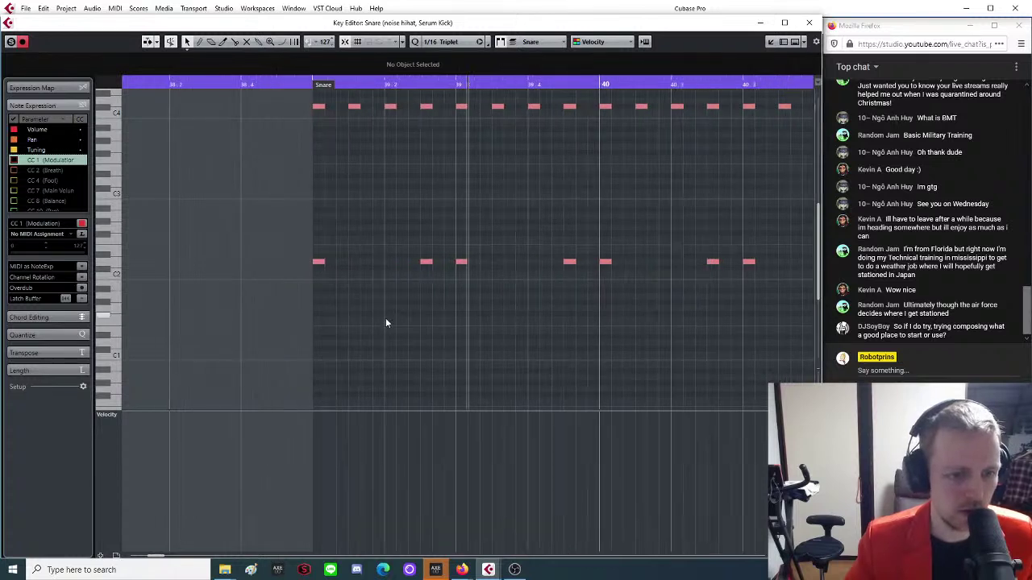
pyautogui.click(387, 337)
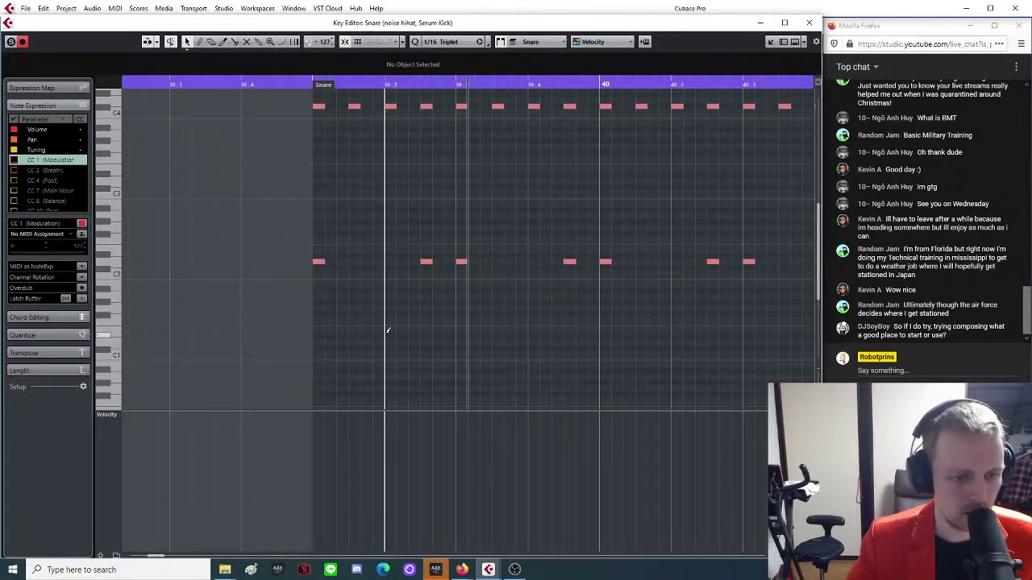
pyautogui.moveTo(390, 349)
pyautogui.mouseDown()
pyautogui.moveTo(395, 296)
pyautogui.moveTo(392, 313)
pyautogui.mouseUp()
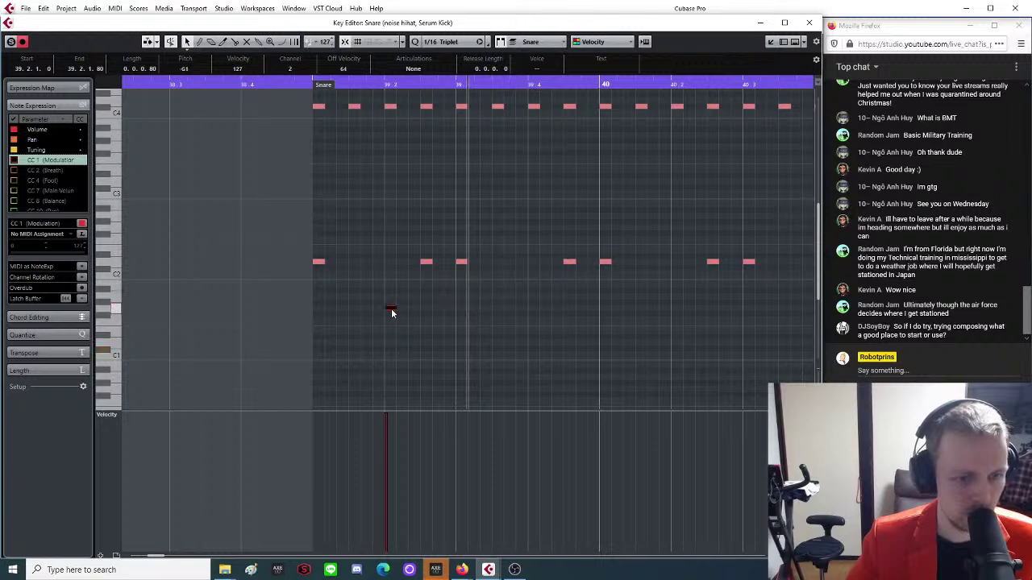
pyautogui.press('g')
pyautogui.click(404, 448)
pyautogui.click(428, 343)
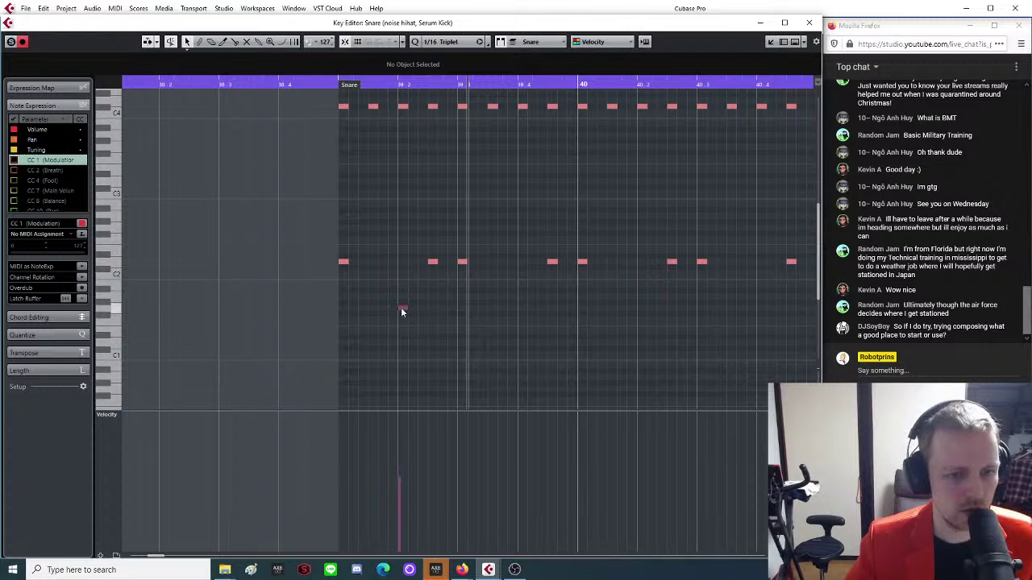
# Copy the snare note to 39.3.3.0 and 40.1.1.0, playing the pattern from bar 39 after each copy.
pyautogui.moveTo(402, 308); pyautogui.dragTo(490, 311)
pyautogui.press('g')
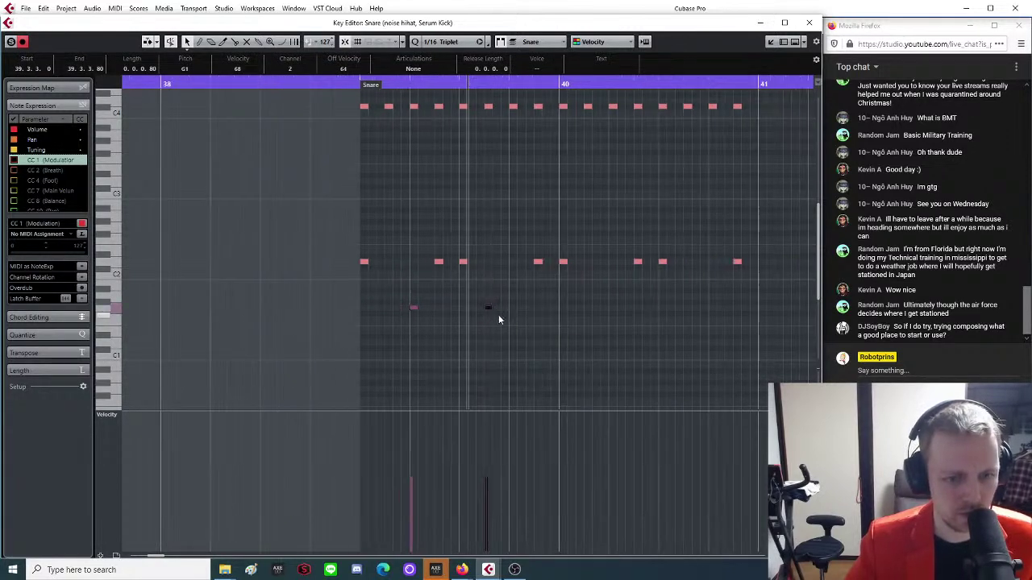
pyautogui.press('g')
pyautogui.click(380, 85)
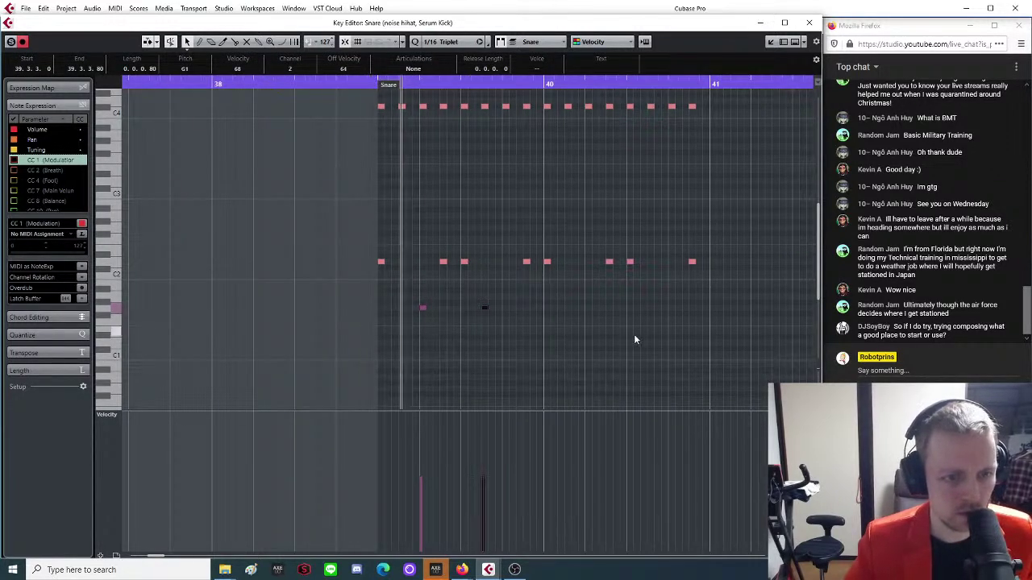
pyautogui.moveTo(482, 308); pyautogui.dragTo(546, 306)
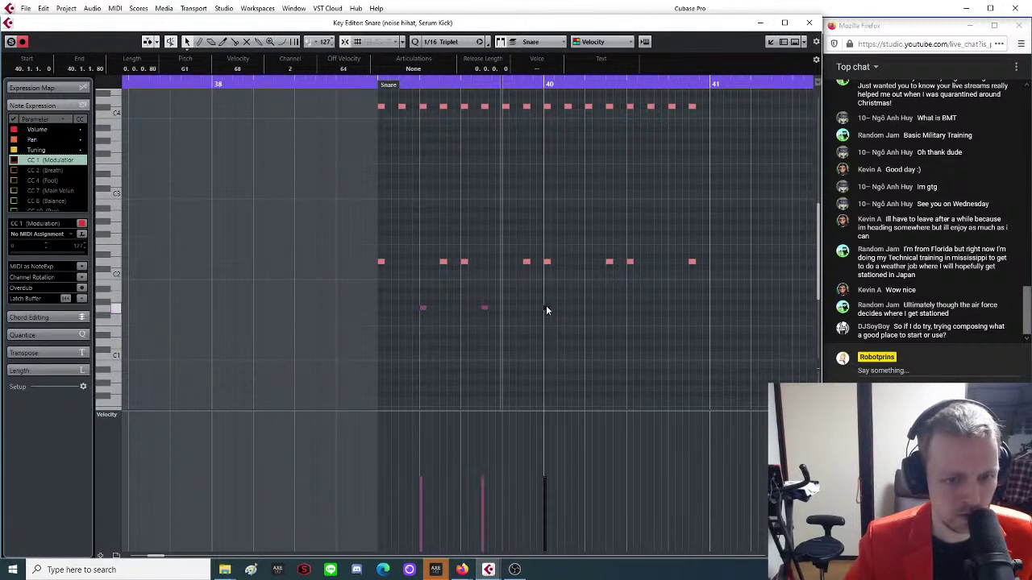
pyautogui.click(361, 85)
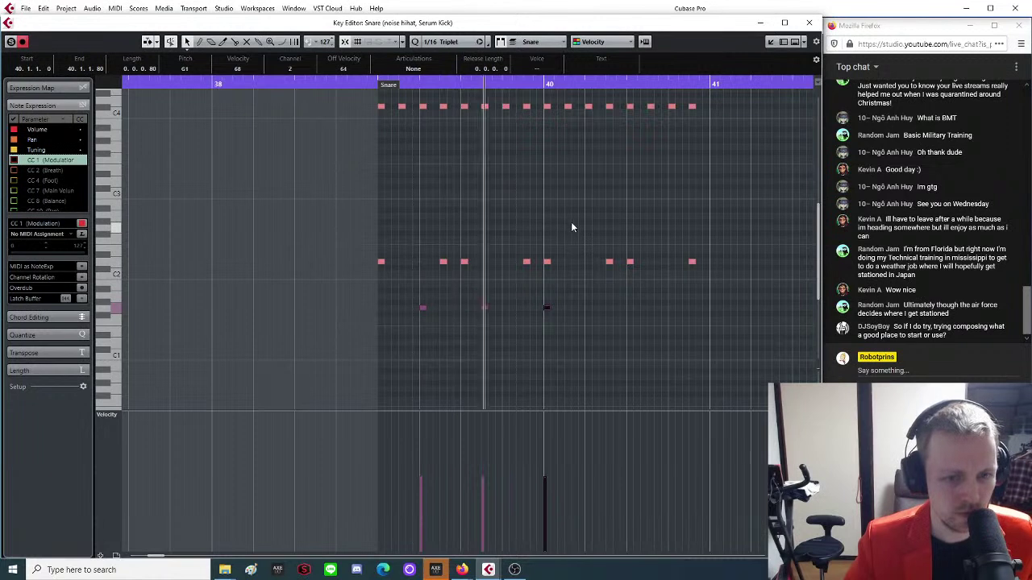
# Copy the snare note to 40.2.3.0 and 40.4.1.0, and play the two-bar pattern.
pyautogui.moveTo(547, 307); pyautogui.dragTo(613, 313)
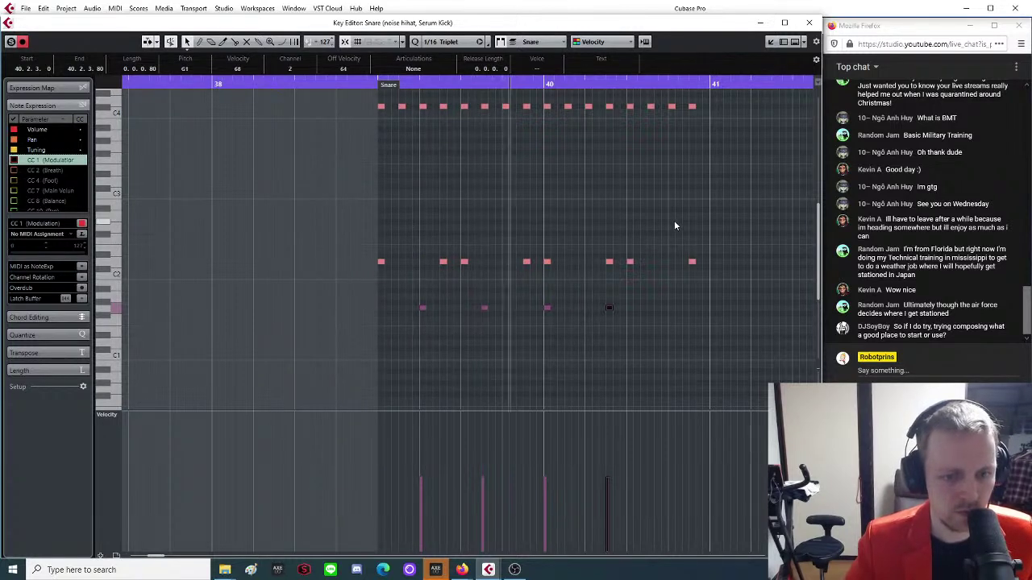
pyautogui.moveTo(609, 307); pyautogui.dragTo(672, 317)
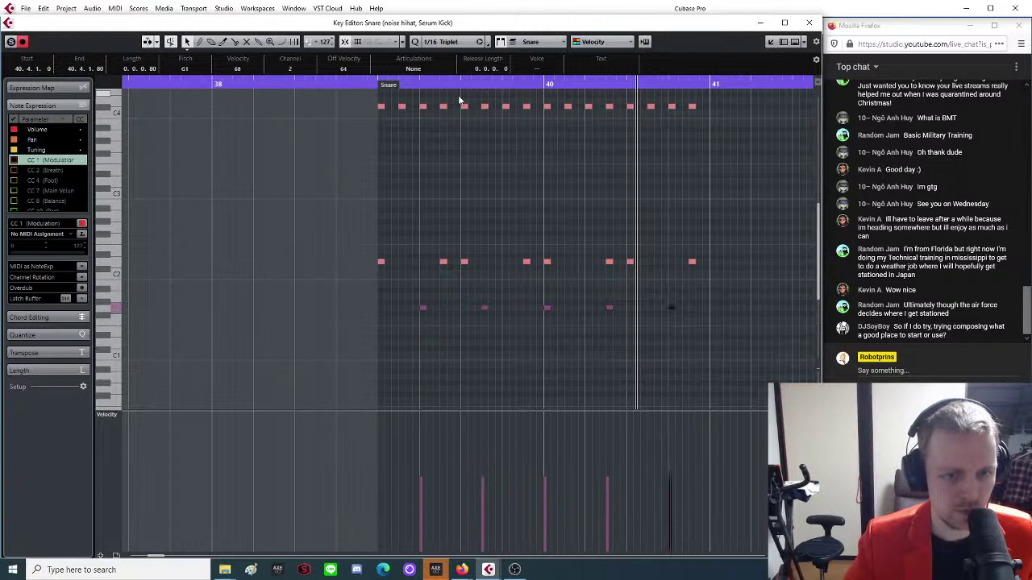
pyautogui.click(376, 87)
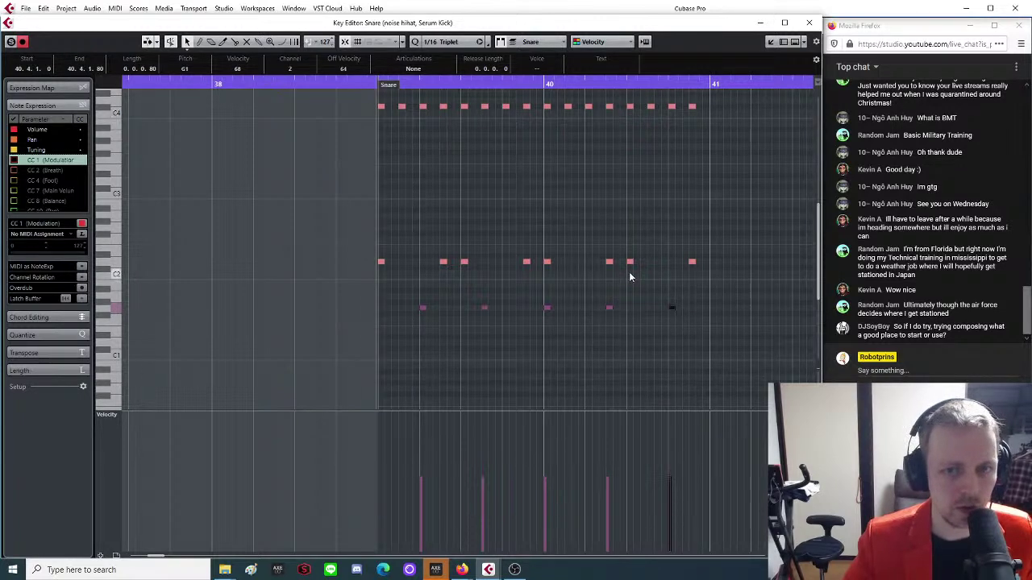
pyautogui.press('space')
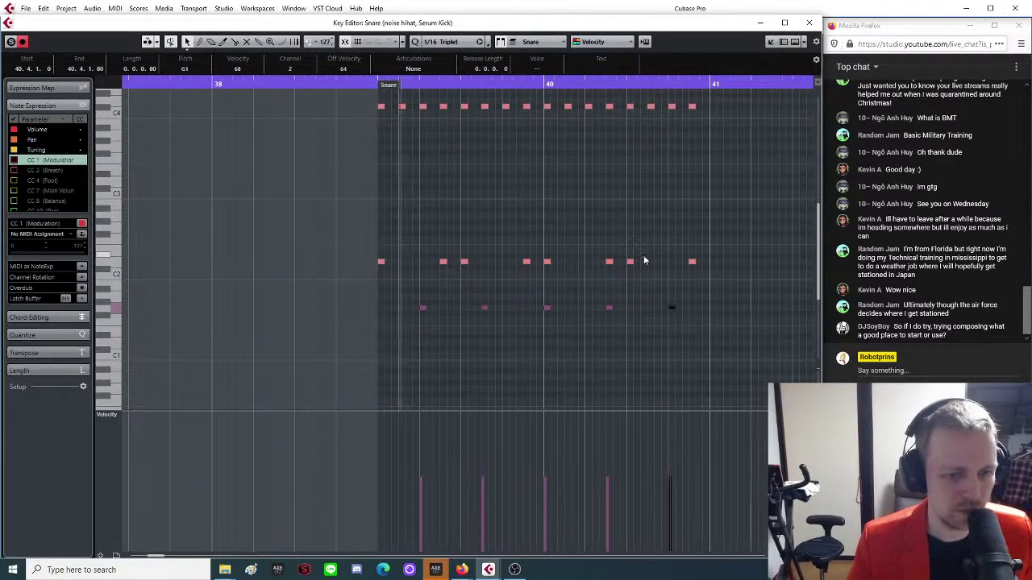
# Duplicate all kick, snare and hihat notes of bars 39 and 40 into bars 41 and 42.
pyautogui.press('g')
pyautogui.press('g')
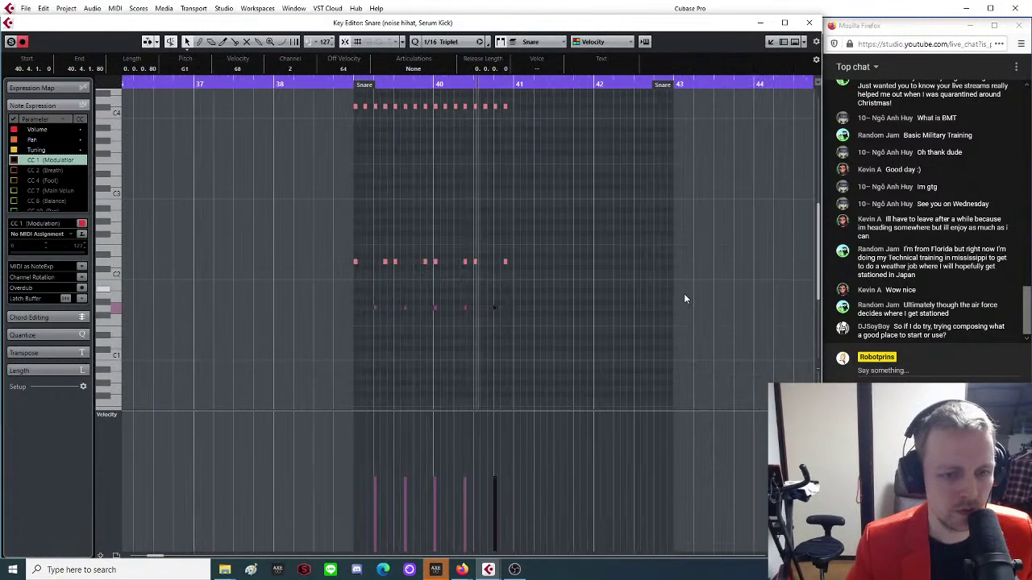
pyautogui.press('h')
pyautogui.press('h')
pyautogui.scroll(3, 465, 113)
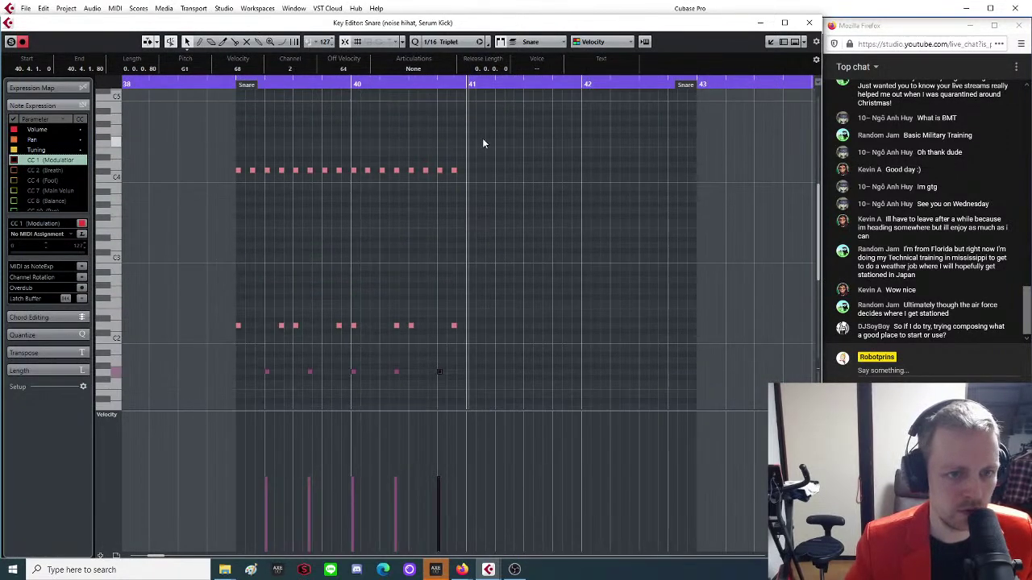
pyautogui.click(481, 141)
pyautogui.scroll(-5, 244, 349)
pyautogui.scroll(3, 255, 258)
pyautogui.moveTo(224, 152); pyautogui.dragTo(499, 407)
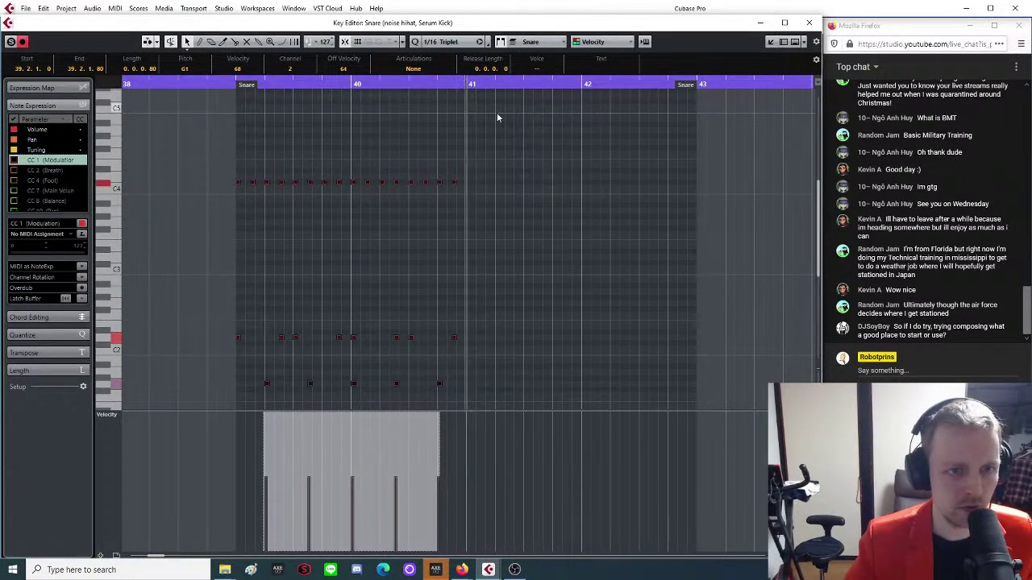
pyautogui.hotkey('ctrl', 'd')
pyautogui.press('space')
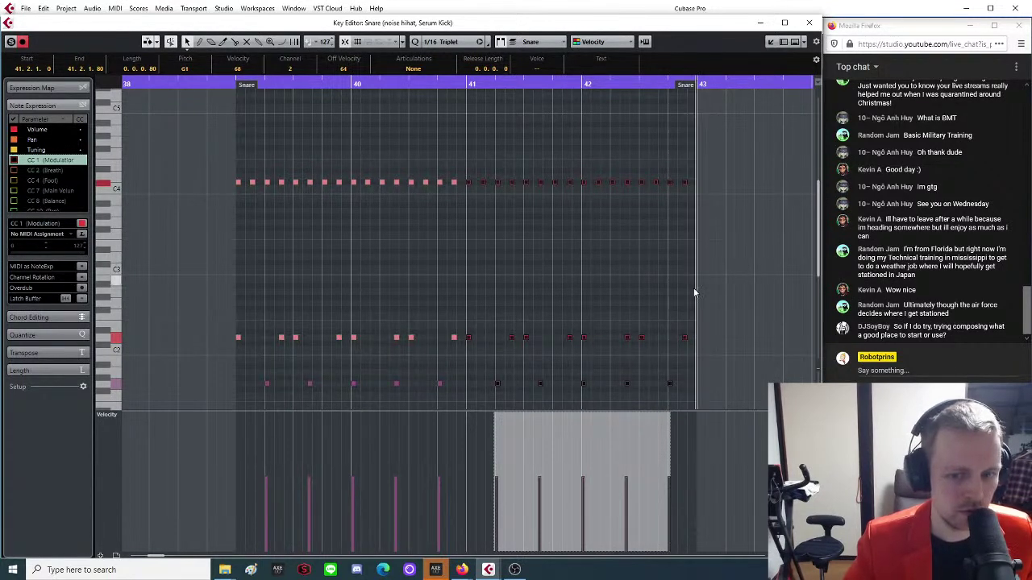
# Play the four-bar kick, snare and hihat pattern from bar 39 to judge the groove.
pyautogui.click(509, 288)
pyautogui.press('g')
pyautogui.moveTo(283, 85); pyautogui.dragTo(360, 130)
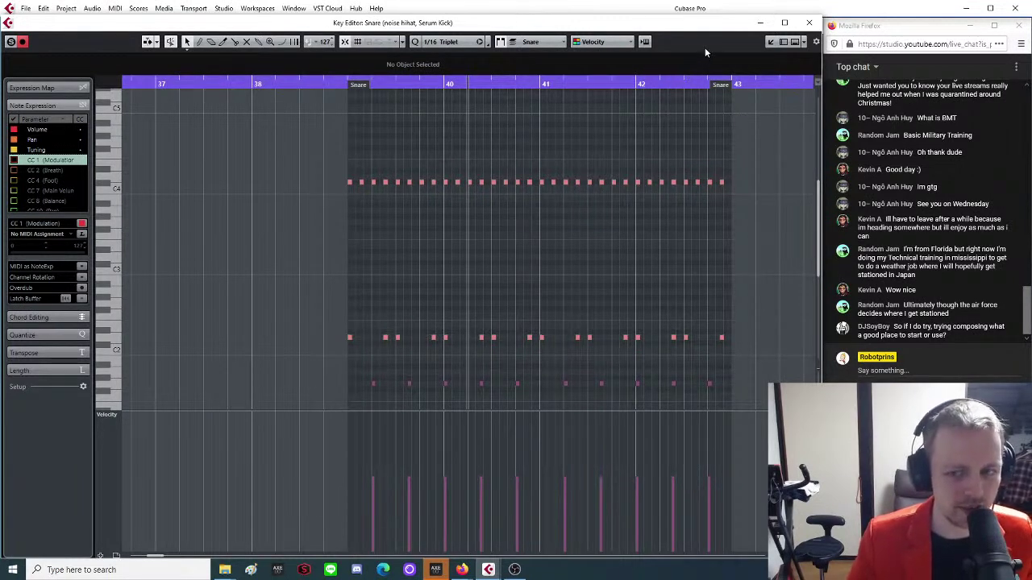
pyautogui.press('g')
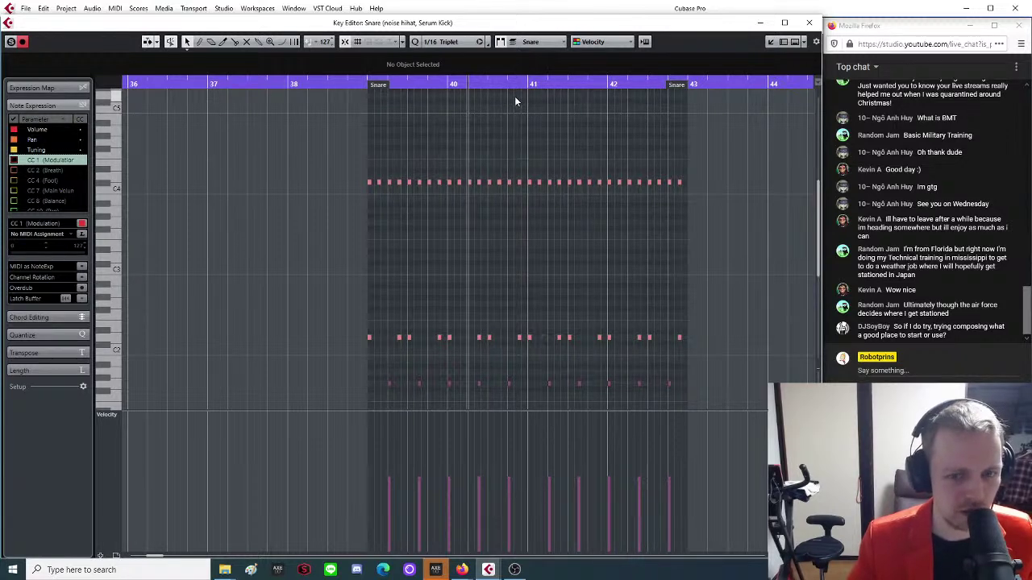
pyautogui.scroll(-2, 543, 114)
pyautogui.press('h')
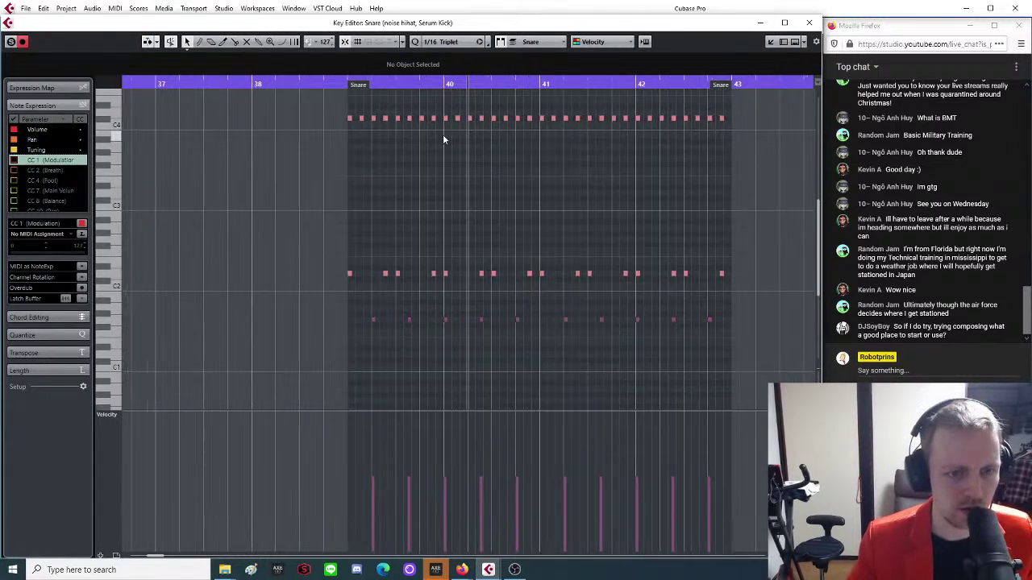
pyautogui.click(346, 80)
pyautogui.press('space')
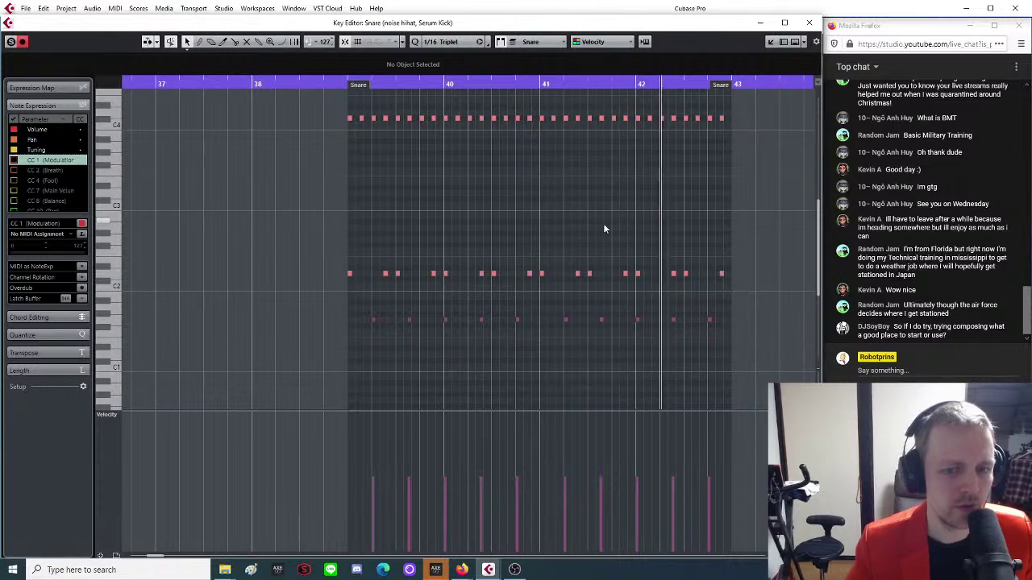
# Delete the Serum Kick, Snare and noise hihat parts covering bars 39 to 42 from the project and turn off all solos.
pyautogui.click(809, 22)
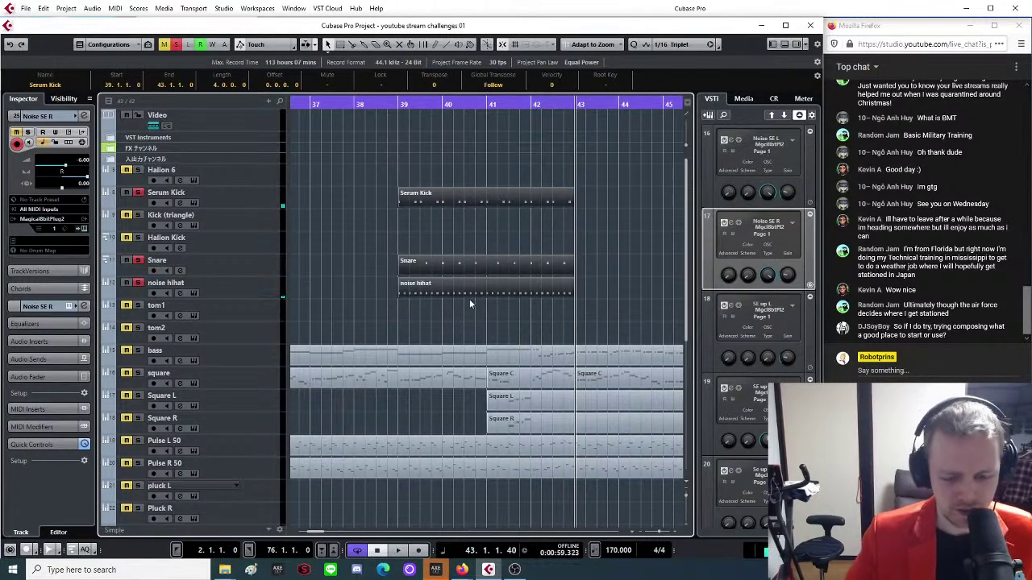
pyautogui.press('Delete')
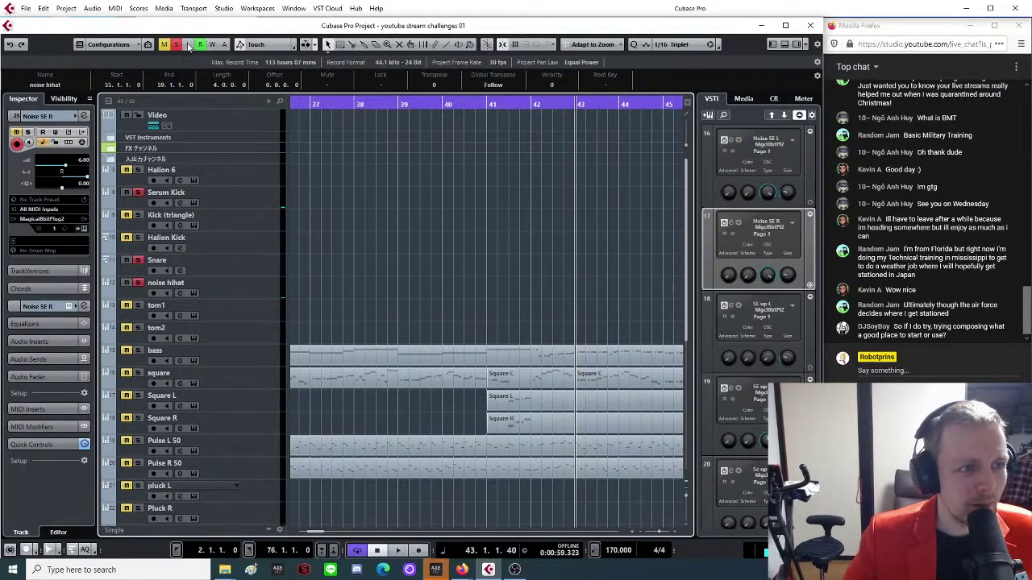
# Review the whole arrangement across all tracks, comparing the section without drums after bar 35 with the parts from bar 55 on.
pyautogui.scroll(-1, 532, 251)
pyautogui.scroll(-6, 534, 290)
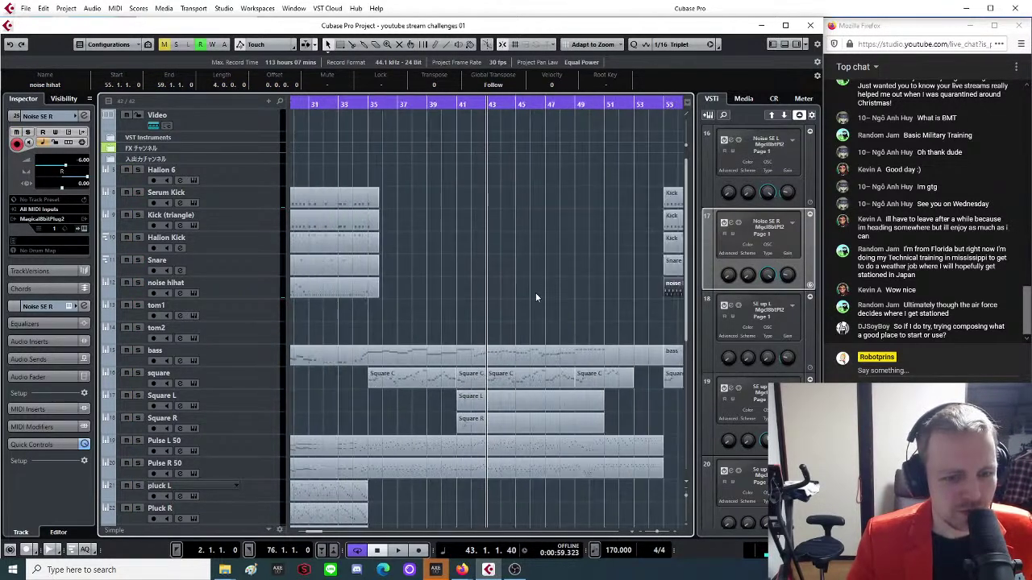
pyautogui.scroll(-2, 528, 290)
pyautogui.scroll(-7, 520, 291)
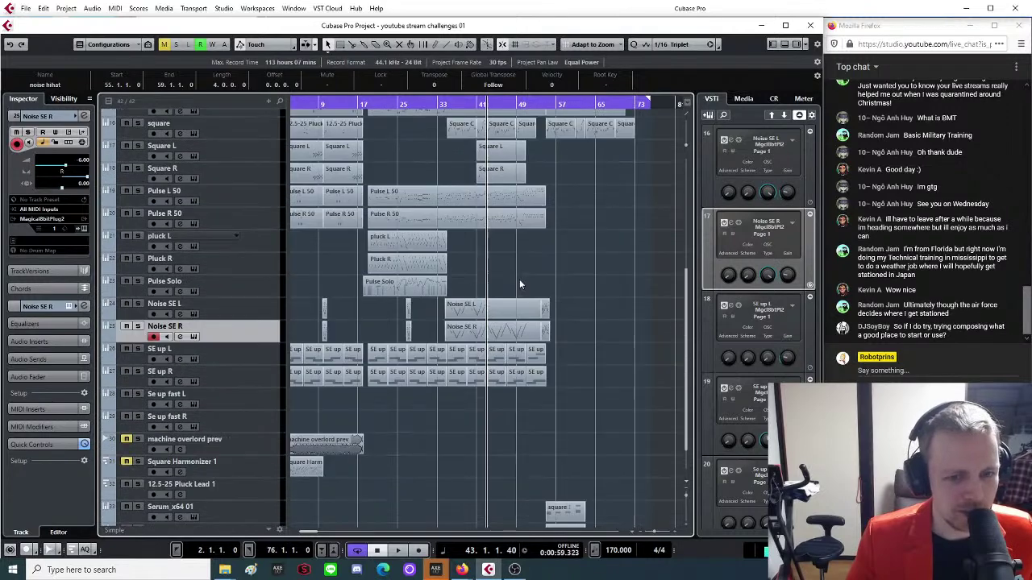
pyautogui.scroll(3, 519, 278)
pyautogui.scroll(-3, 540, 313)
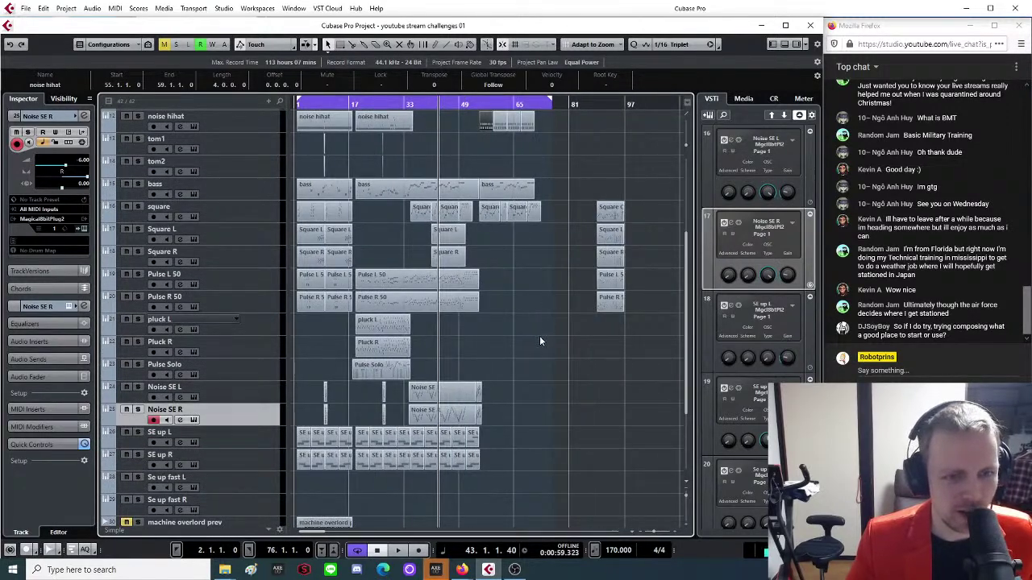
pyautogui.scroll(5, 539, 335)
pyautogui.click(500, 100)
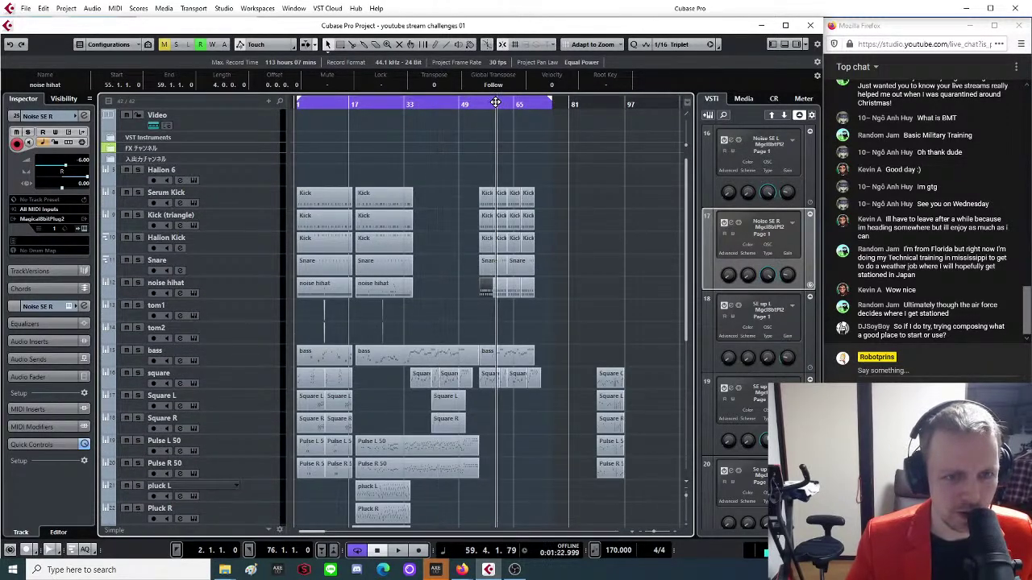
pyautogui.scroll(3, 553, 199)
pyautogui.scroll(-5, 591, 321)
pyautogui.scroll(-5, 596, 338)
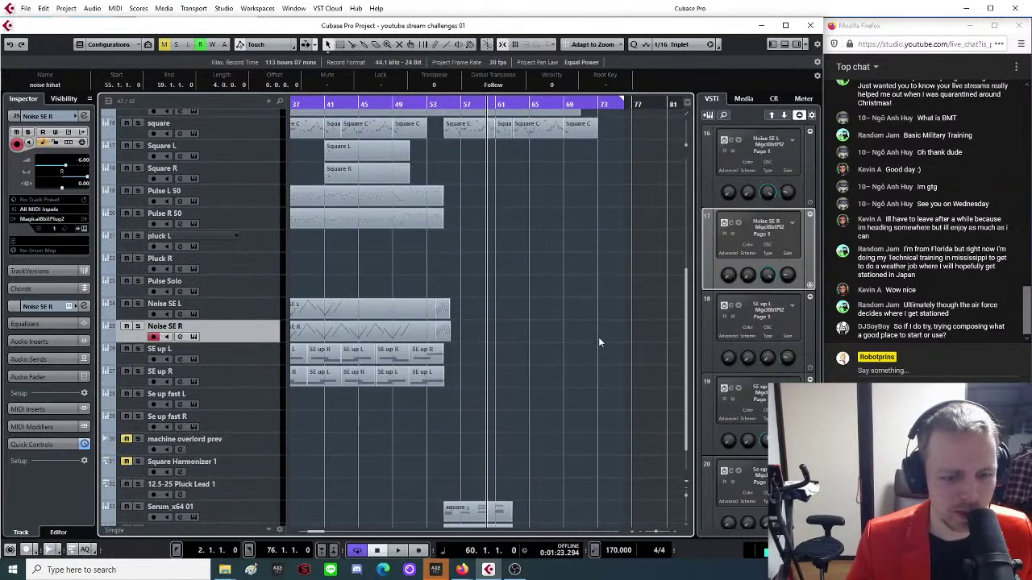
pyautogui.scroll(1, 591, 323)
pyautogui.scroll(7, 586, 335)
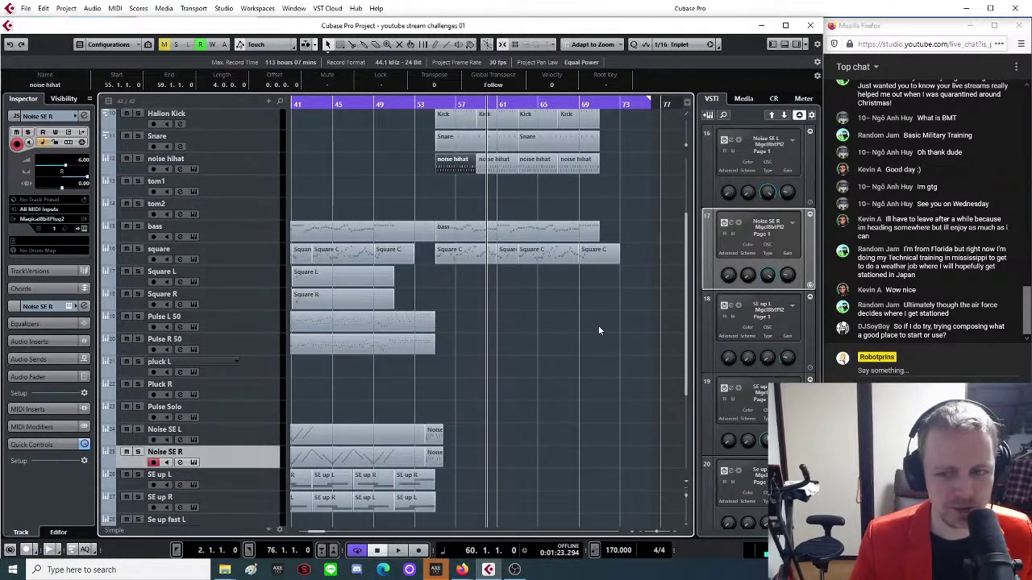
pyautogui.scroll(-1, 594, 331)
pyautogui.scroll(5, 587, 335)
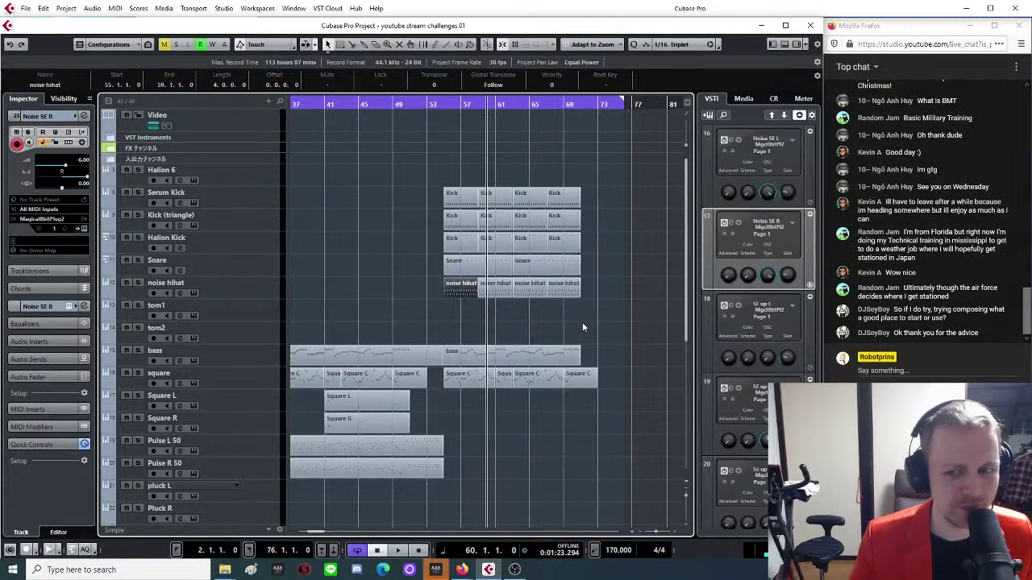
pyautogui.scroll(-6, 596, 317)
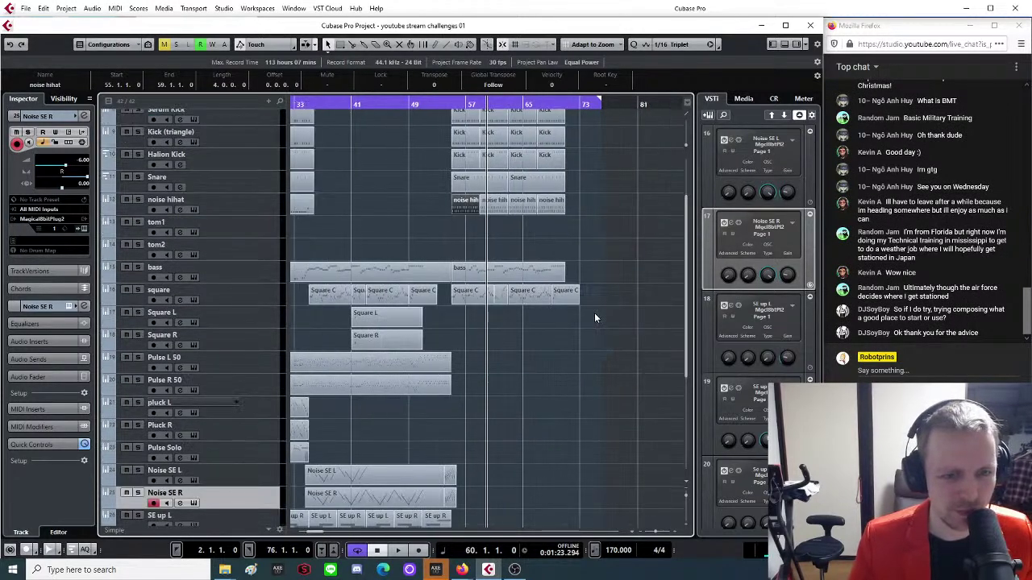
pyautogui.scroll(5, 594, 318)
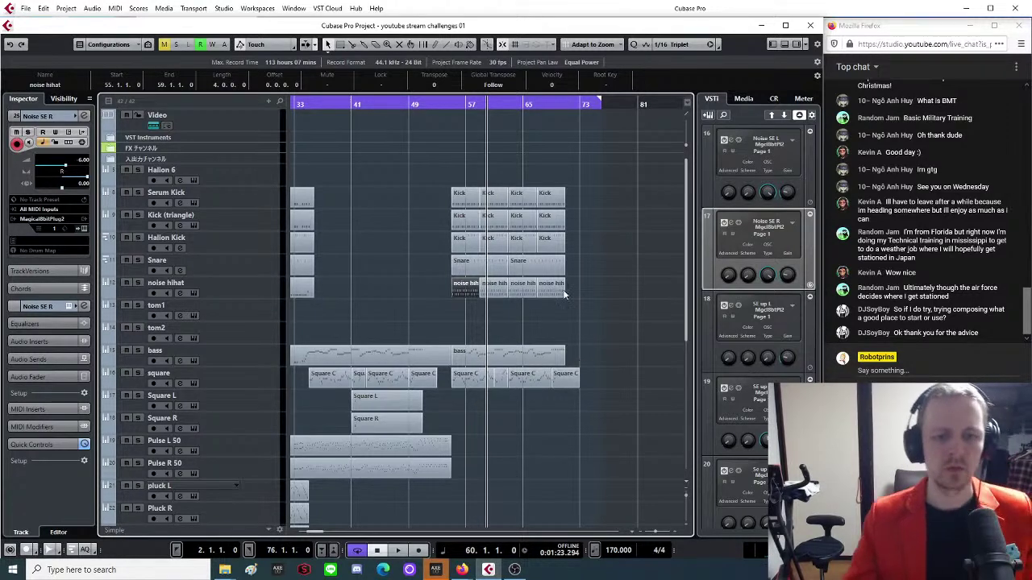
pyautogui.click(481, 144)
pyautogui.press('g')
pyautogui.press('g')
pyautogui.press('g')
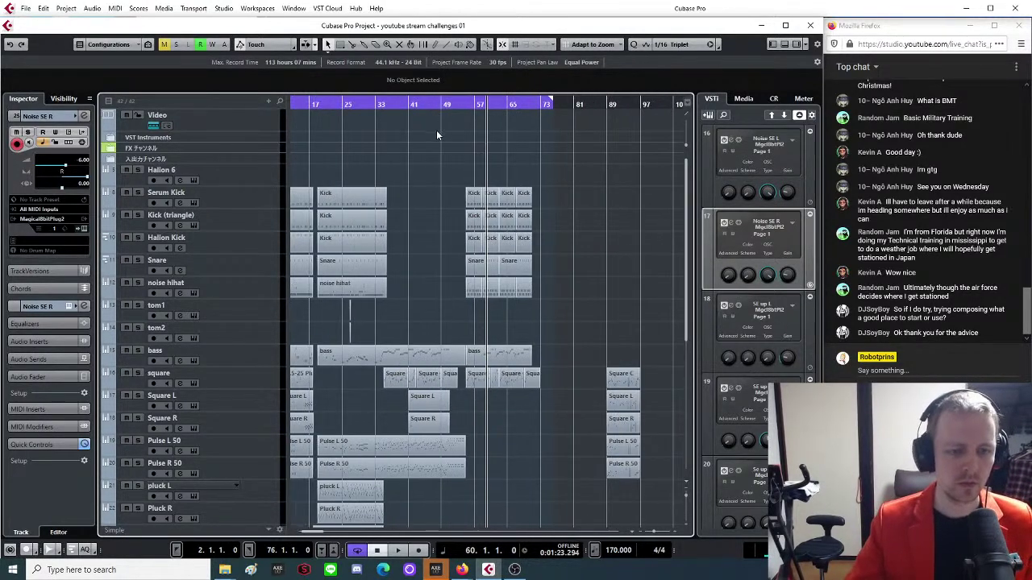
# Open the long Noise SE L part that starts just before bar 35 for note editing.
pyautogui.press('g')
pyautogui.click(407, 103)
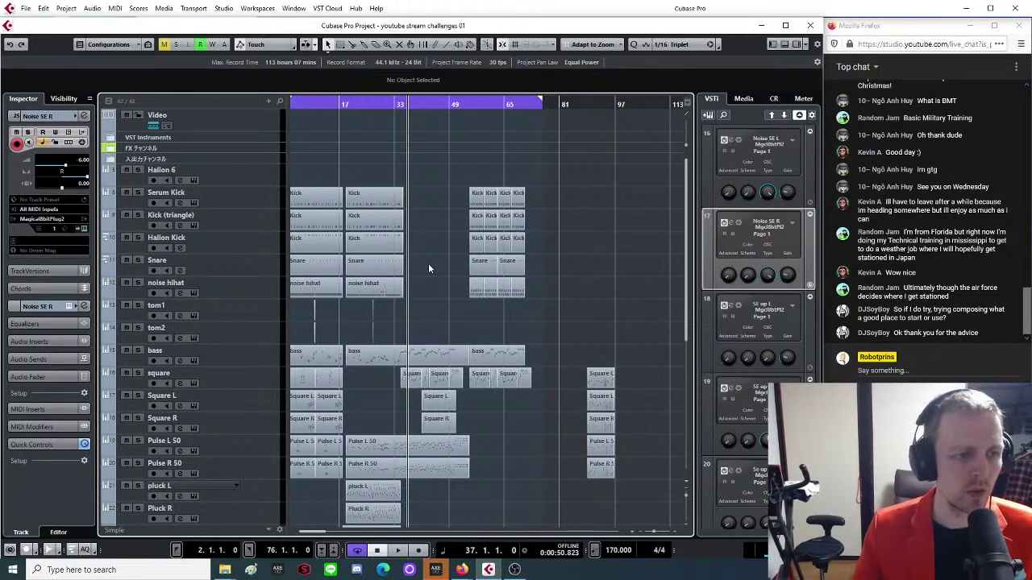
pyautogui.scroll(-10, 428, 262)
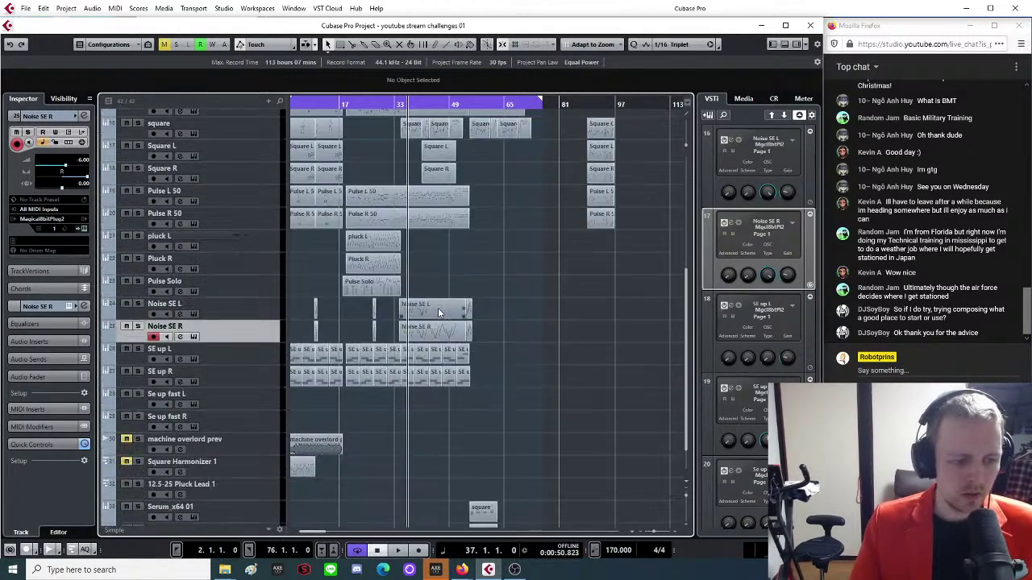
pyautogui.scroll(4, 440, 306)
pyautogui.scroll(2, 548, 319)
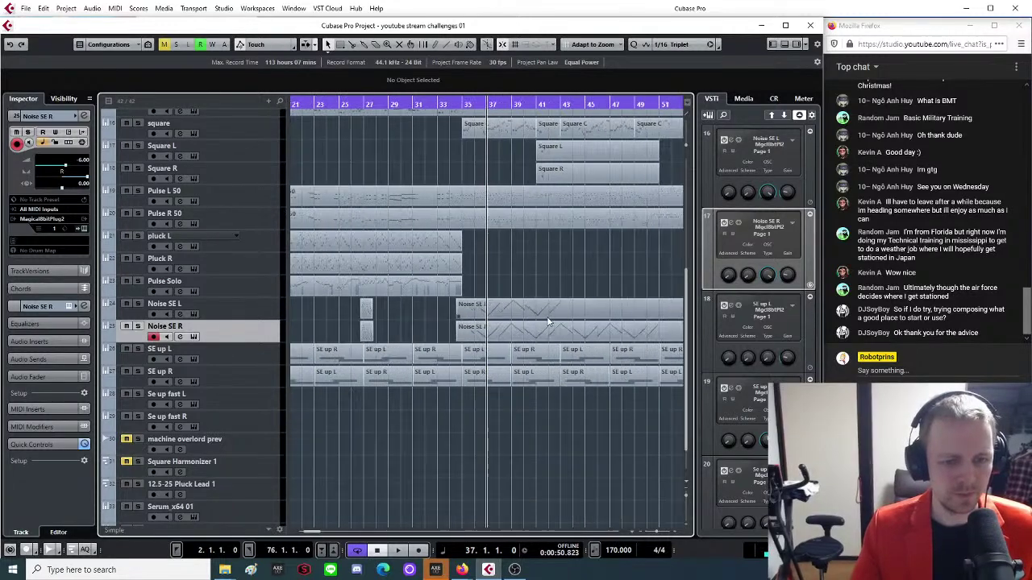
pyautogui.click(563, 309)
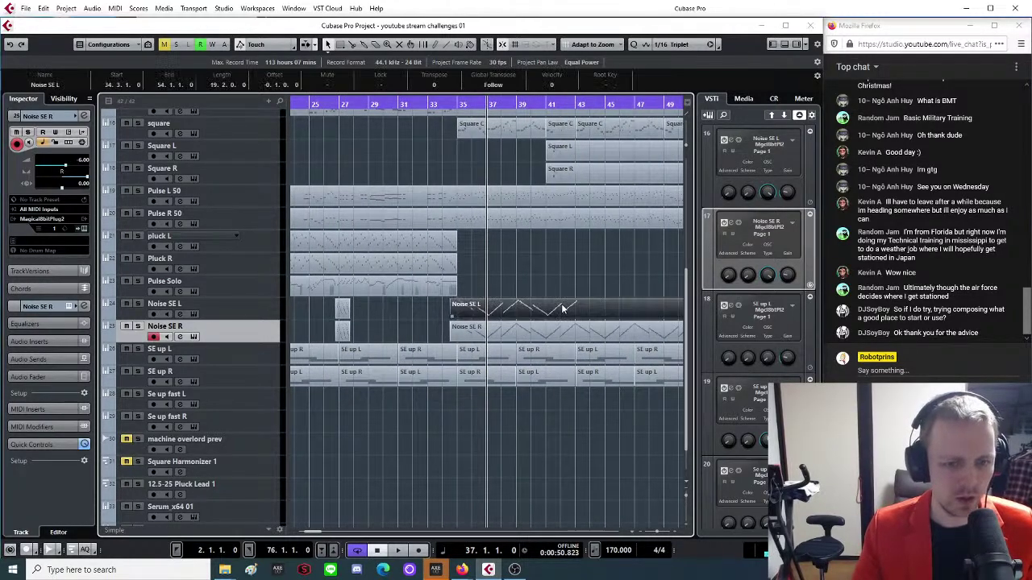
pyautogui.doubleClick(563, 309)
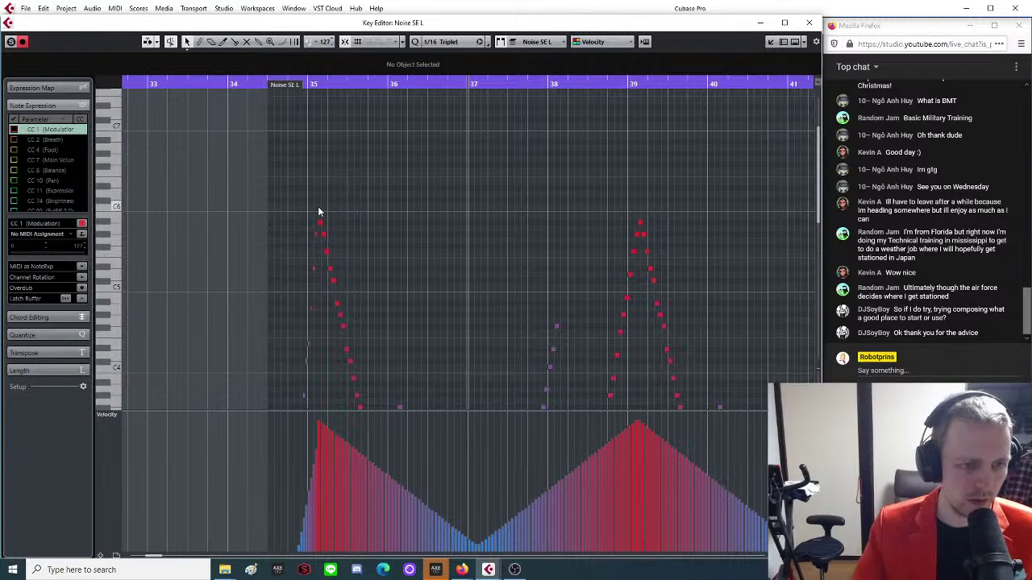
# Select the Noise SE L run notes from 35.1.3 to bar 43 and paste a copy of them starting at 43.1.3.
pyautogui.moveTo(320, 212); pyautogui.dragTo(669, 377)
pyautogui.scroll(5, 497, 331)
pyautogui.scroll(-3, 377, 365)
pyautogui.scroll(6, 562, 318)
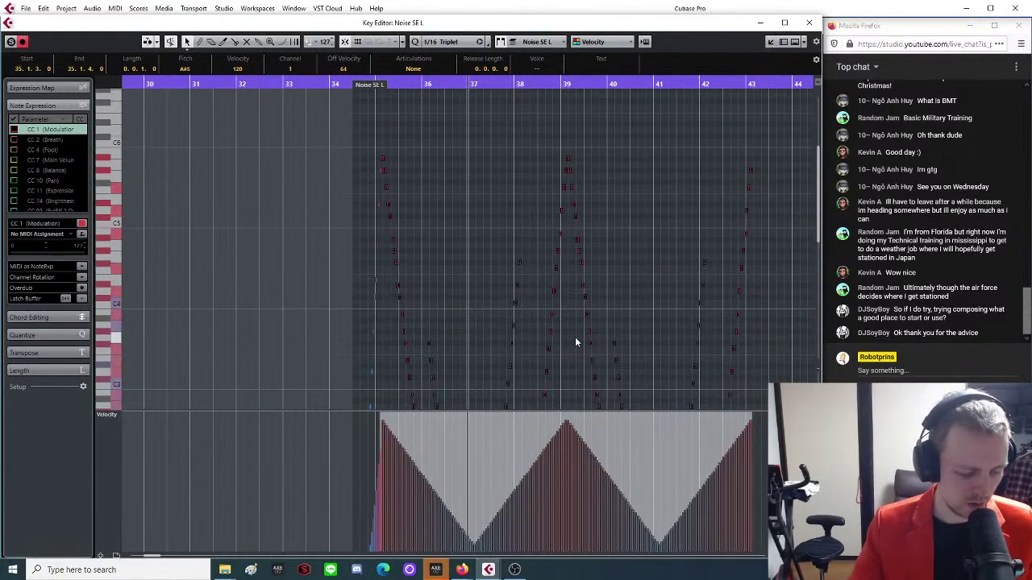
pyautogui.hscroll(5, 751, 96)
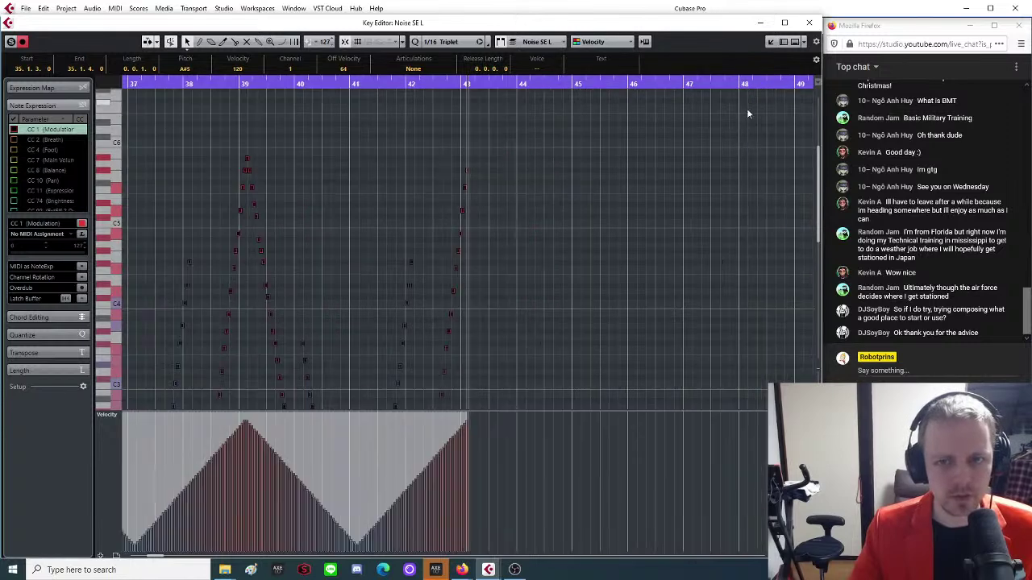
pyautogui.scroll(4, 480, 114)
pyautogui.scroll(2, 471, 110)
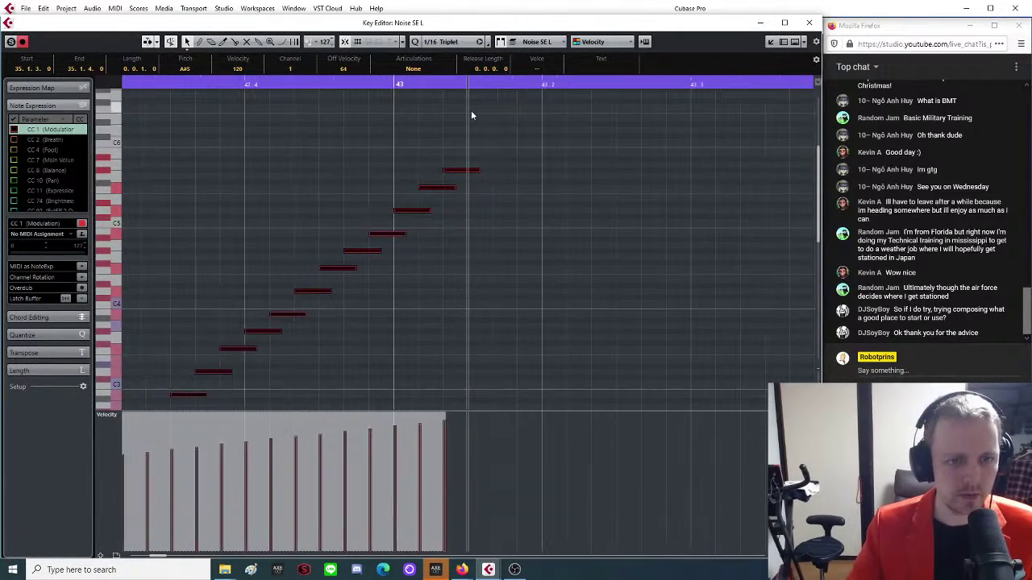
pyautogui.scroll(-2, 451, 145)
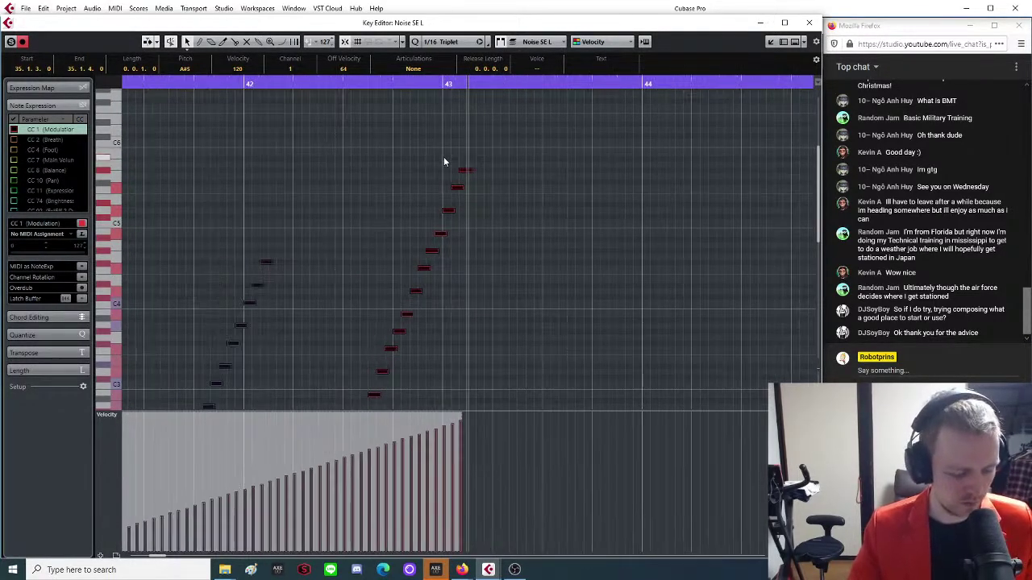
pyautogui.scroll(-4, 444, 162)
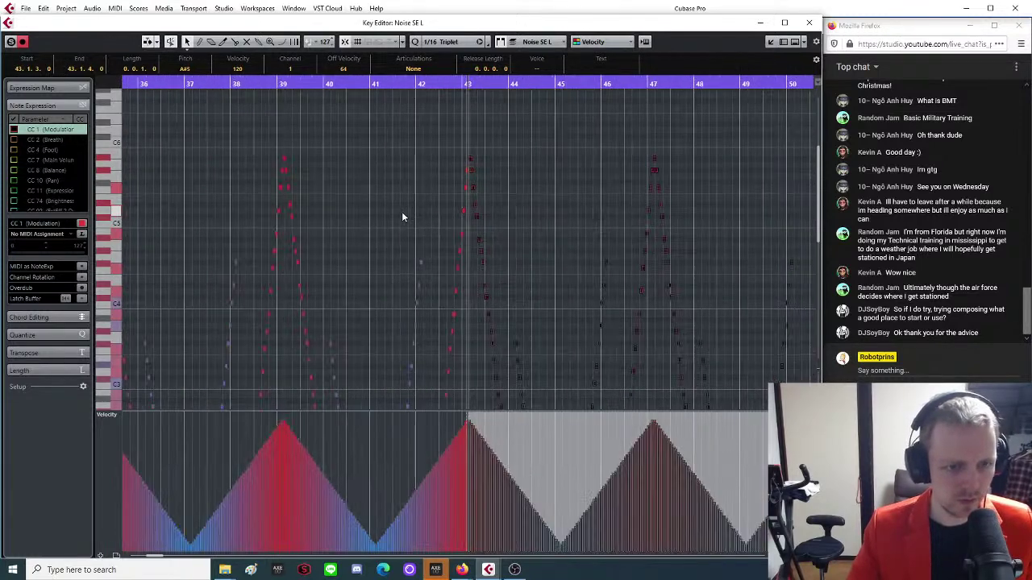
# Play the Noise SE L runs from about bar 37 and examine where the copied runs end near bar 51.
pyautogui.click(187, 83)
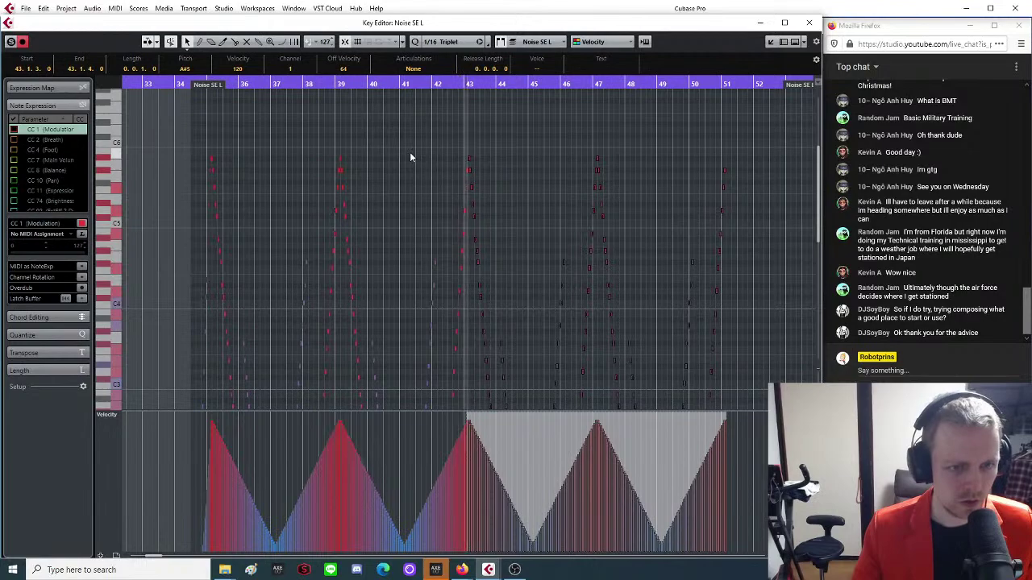
pyautogui.press('h')
pyautogui.press('h')
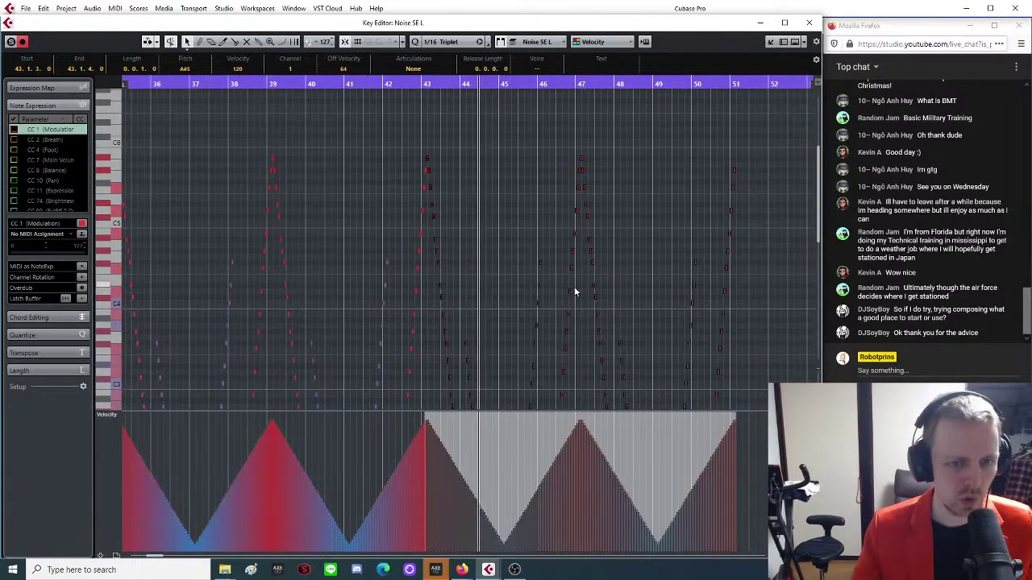
pyautogui.press('g')
pyautogui.press('g')
pyautogui.press('g')
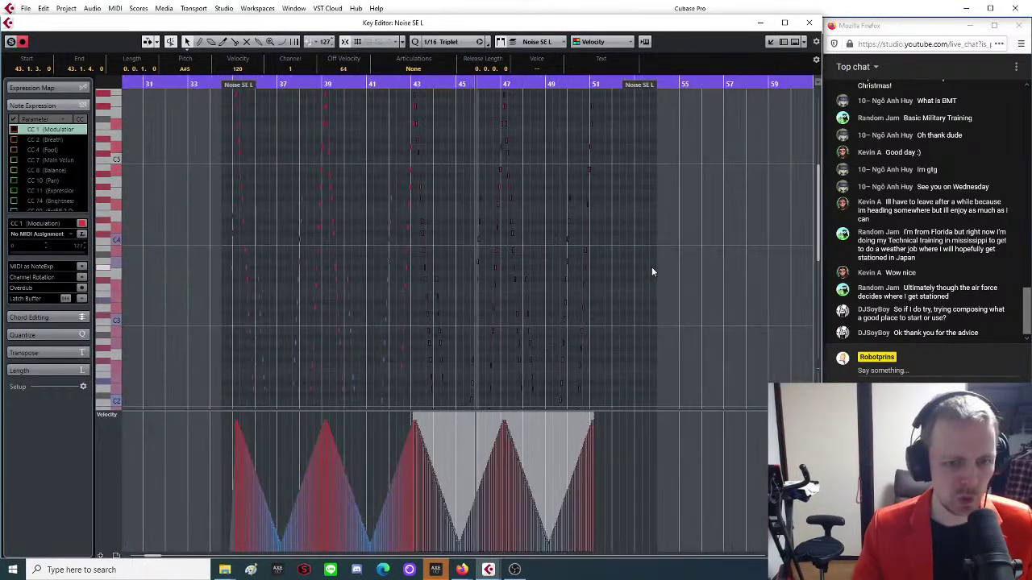
pyautogui.press('h')
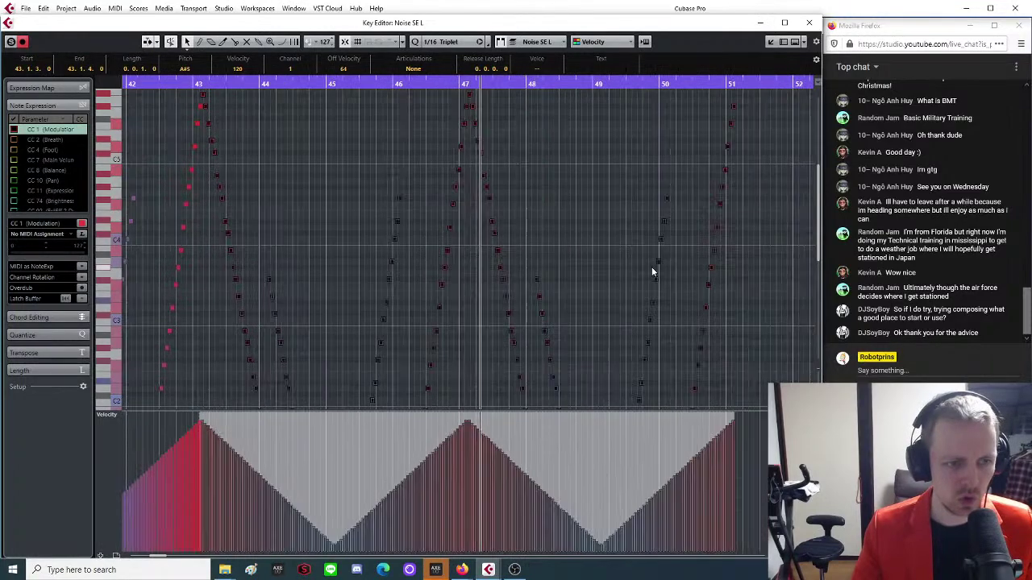
pyautogui.press('g')
pyautogui.press('g')
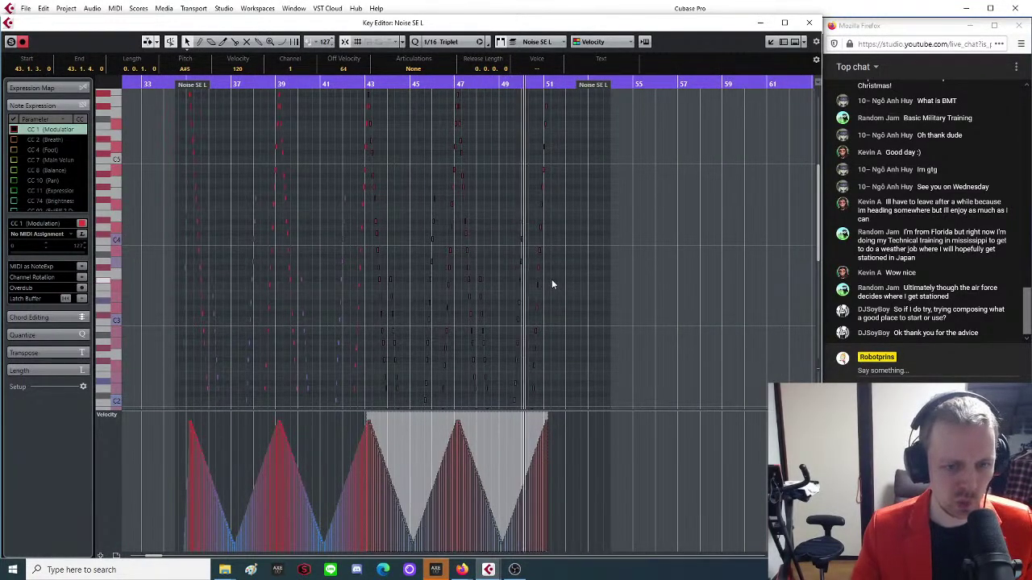
pyautogui.scroll(2, 566, 281)
pyautogui.scroll(5, 566, 287)
pyautogui.scroll(-6, 380, 338)
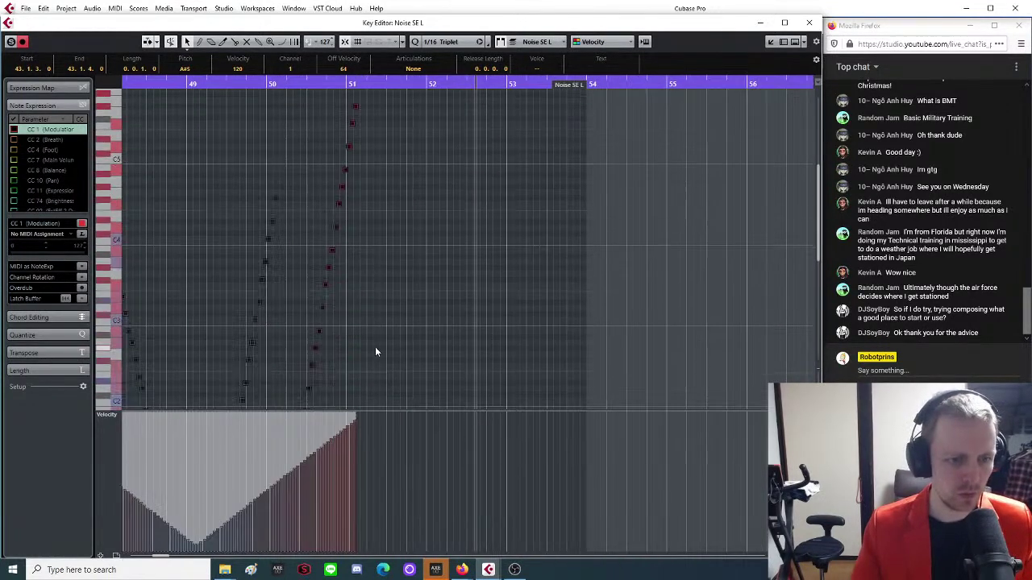
pyautogui.scroll(-4, 395, 329)
pyautogui.click(312, 346)
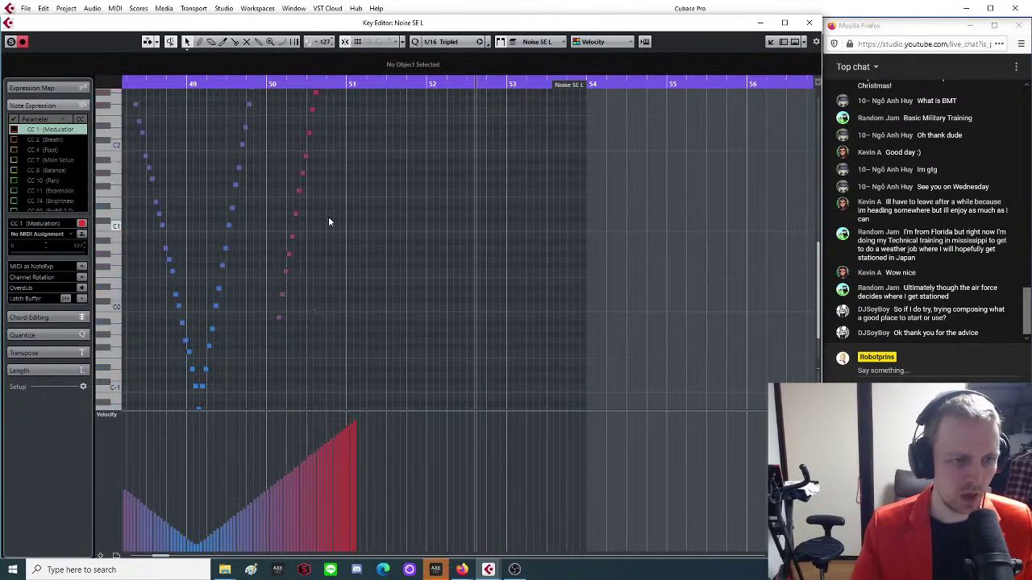
# Close the Noise SE L editor and open the long Noise SE L and Noise SE R parts together for note editing.
pyautogui.click(810, 23)
pyautogui.press('h')
pyautogui.press('h')
pyautogui.press('h')
pyautogui.press('h')
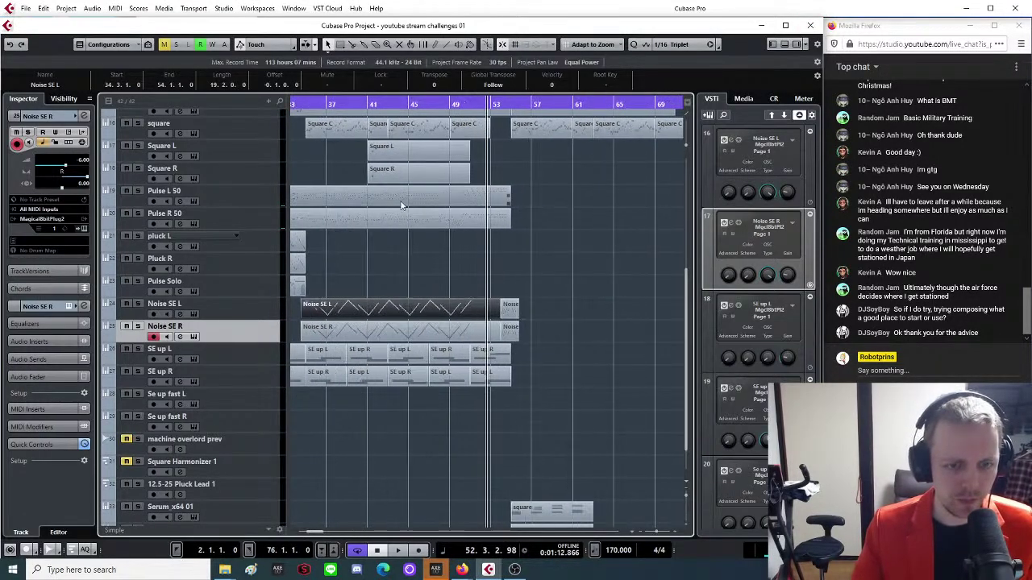
pyautogui.press('h')
pyautogui.press('h')
pyautogui.moveTo(368, 260); pyautogui.dragTo(433, 329)
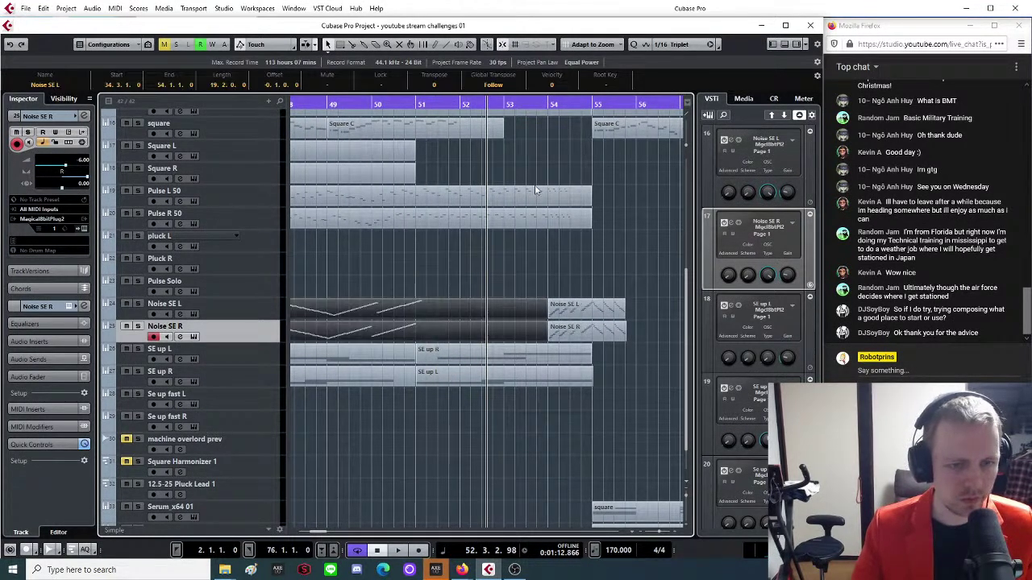
pyautogui.click(438, 332)
pyautogui.click(329, 44)
pyautogui.moveTo(393, 307)
pyautogui.mouseDown()
pyautogui.moveTo(424, 343)
pyautogui.moveTo(425, 266)
pyautogui.moveTo(416, 335)
pyautogui.mouseUp()
pyautogui.doubleClick(416, 336)
pyautogui.scroll(6, 416, 339)
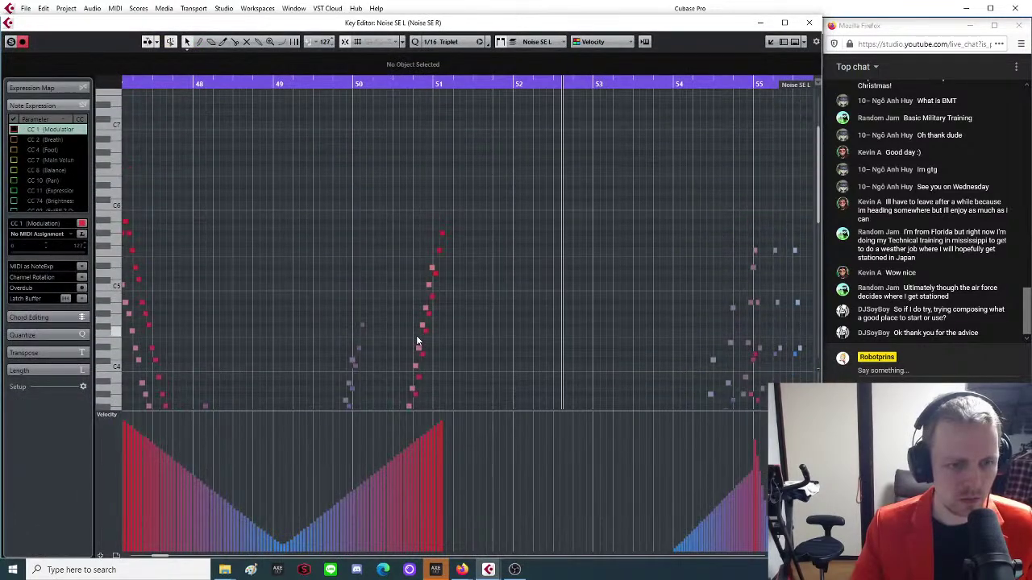
# Make Noise SE R the active part for editing and locate its rising run in bar 50.
pyautogui.scroll(1, 416, 339)
pyautogui.scroll(3, 379, 216)
pyautogui.scroll(-4, 436, 230)
pyautogui.click(537, 41)
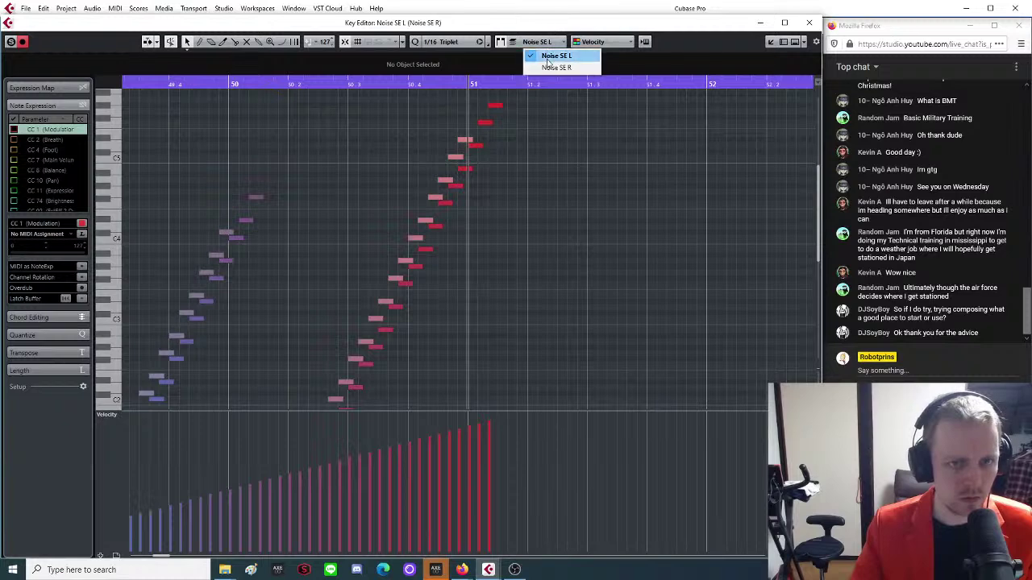
pyautogui.click(548, 67)
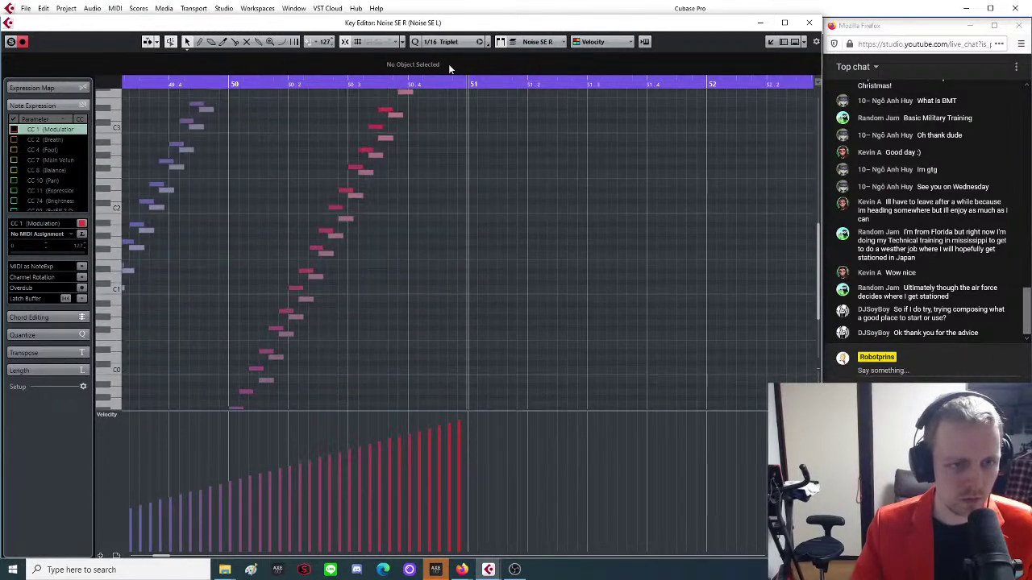
pyautogui.scroll(-7, 520, 138)
pyautogui.scroll(-1, 387, 242)
pyautogui.scroll(-4, 374, 366)
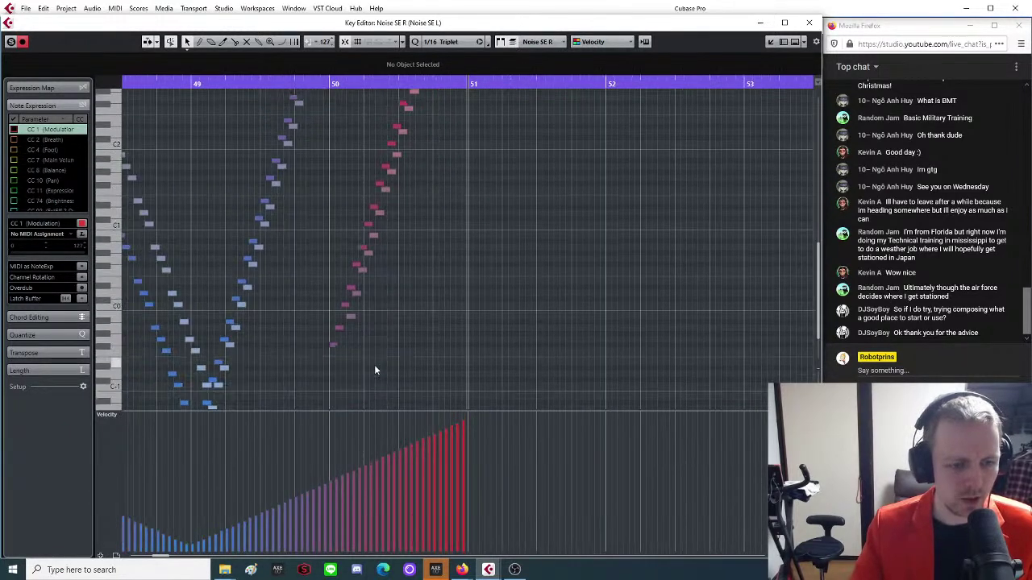
# Duplicate the Noise SE R rising run of bar 50 into bar 51 and scale its velocities down to start at 39.
pyautogui.moveTo(333, 295); pyautogui.dragTo(464, 206)
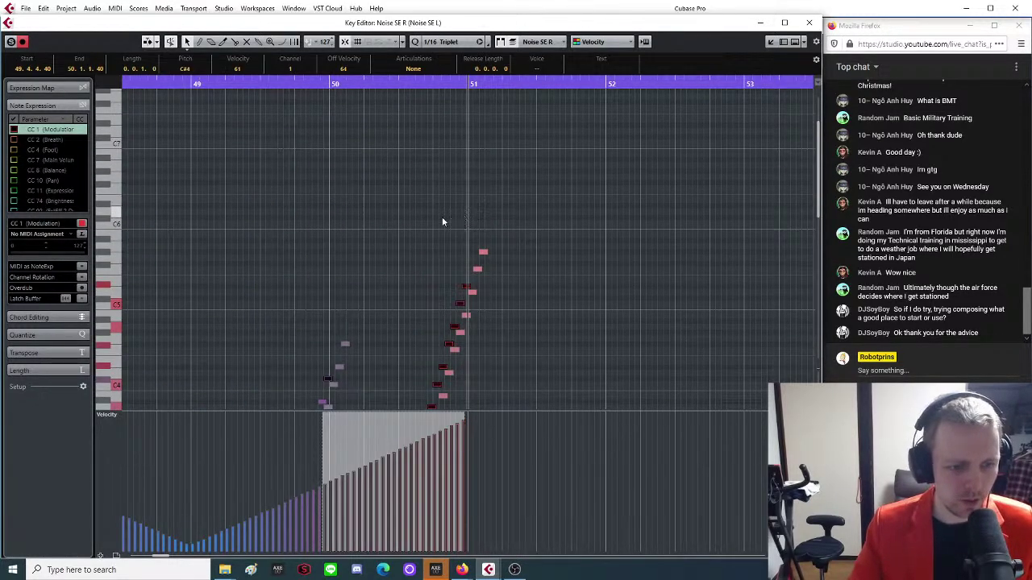
pyautogui.click(327, 378)
pyautogui.scroll(-10, 395, 335)
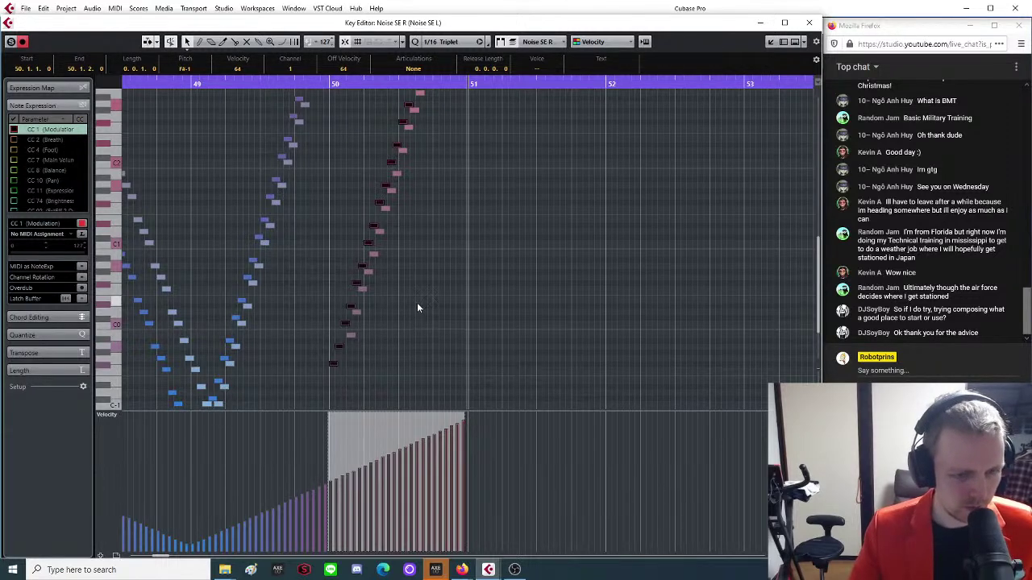
pyautogui.scroll(8, 428, 287)
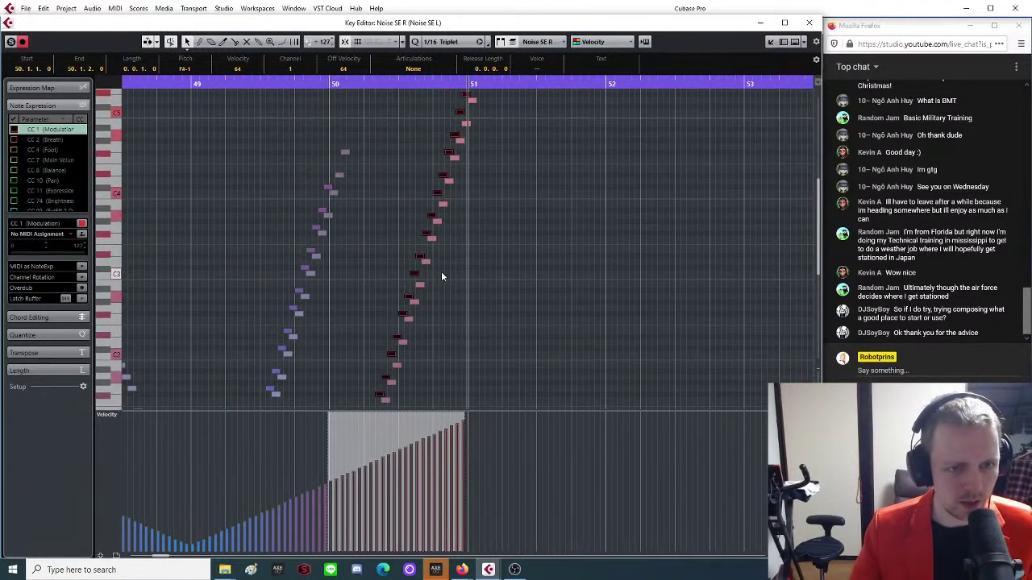
pyautogui.scroll(-3, 613, 278)
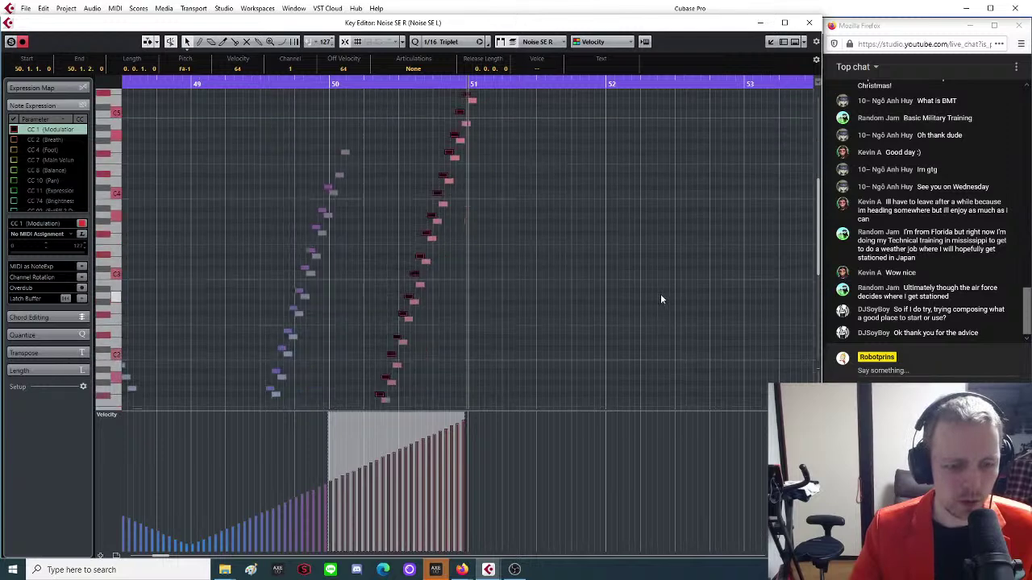
pyautogui.scroll(-4, 629, 255)
pyautogui.scroll(2, 611, 270)
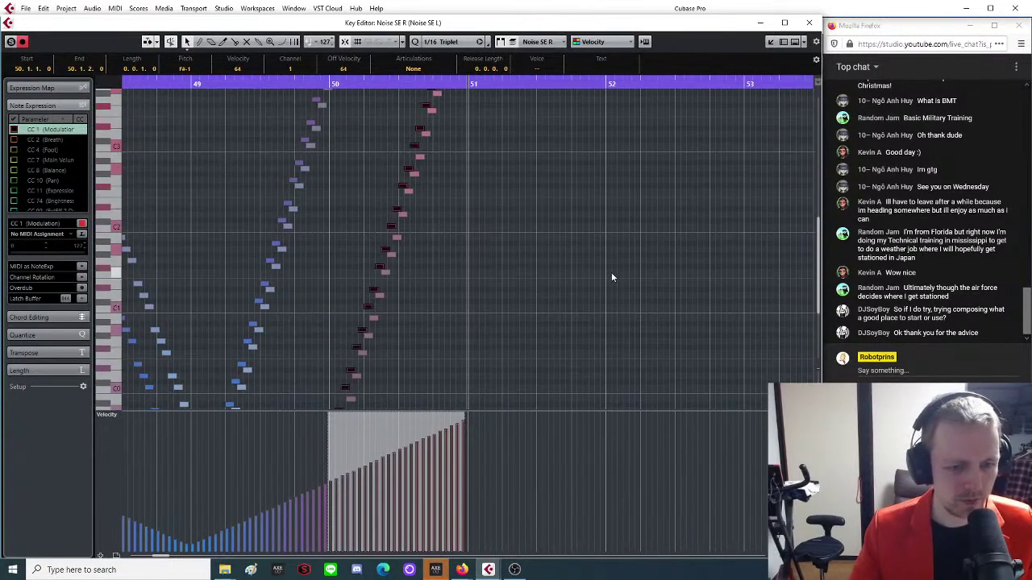
pyautogui.hotkey('alt', 'd')
pyautogui.moveTo(534, 417); pyautogui.dragTo(535, 464)
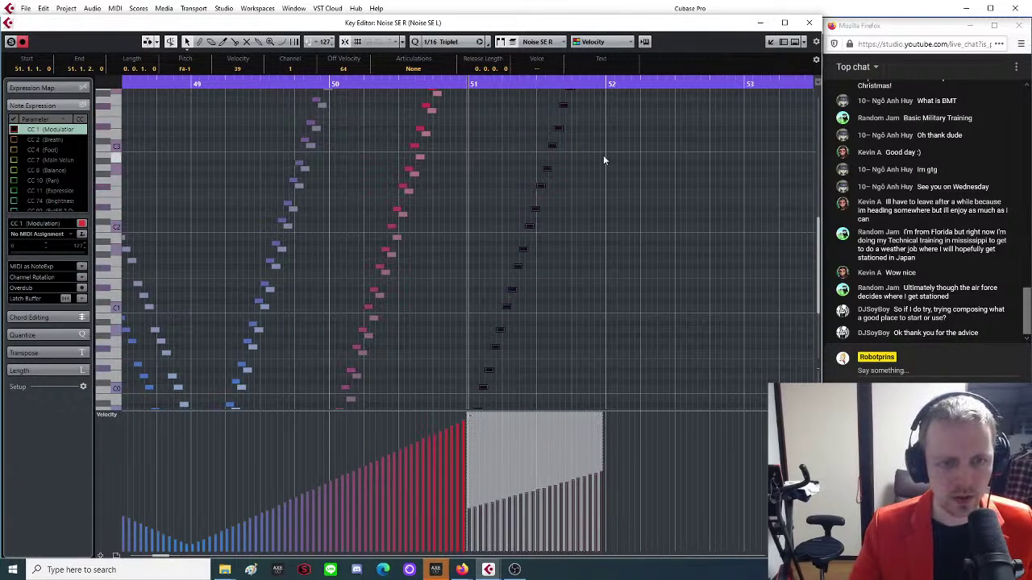
# Paste the rising noise run at bar 52 and scale its velocities down to start at 30.
pyautogui.scroll(6, 604, 145)
pyautogui.click(607, 81)
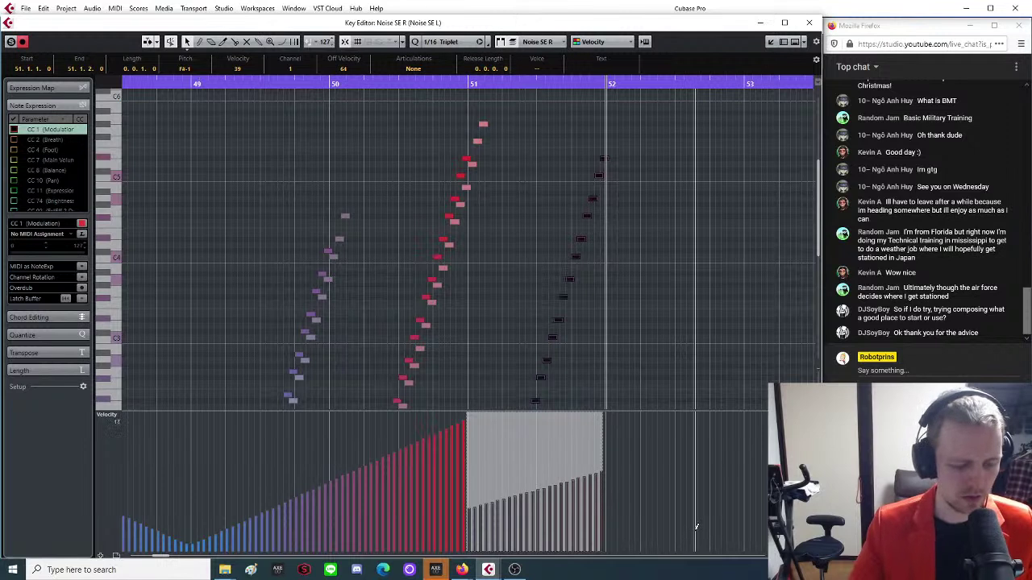
pyautogui.hotkey('ctrl', 'c')
pyautogui.hotkey('ctrl', 'v')
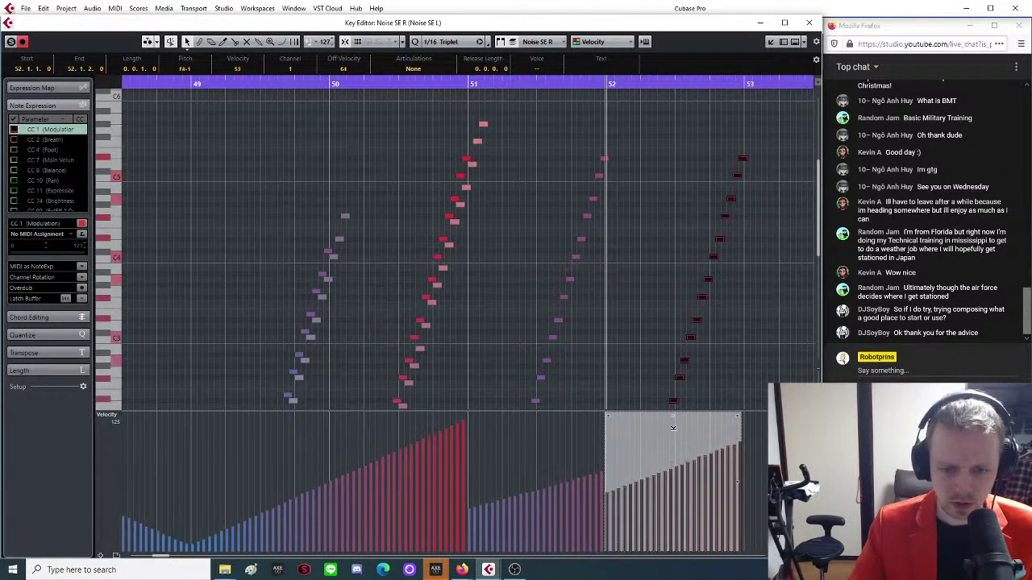
pyautogui.moveTo(674, 425); pyautogui.dragTo(674, 454)
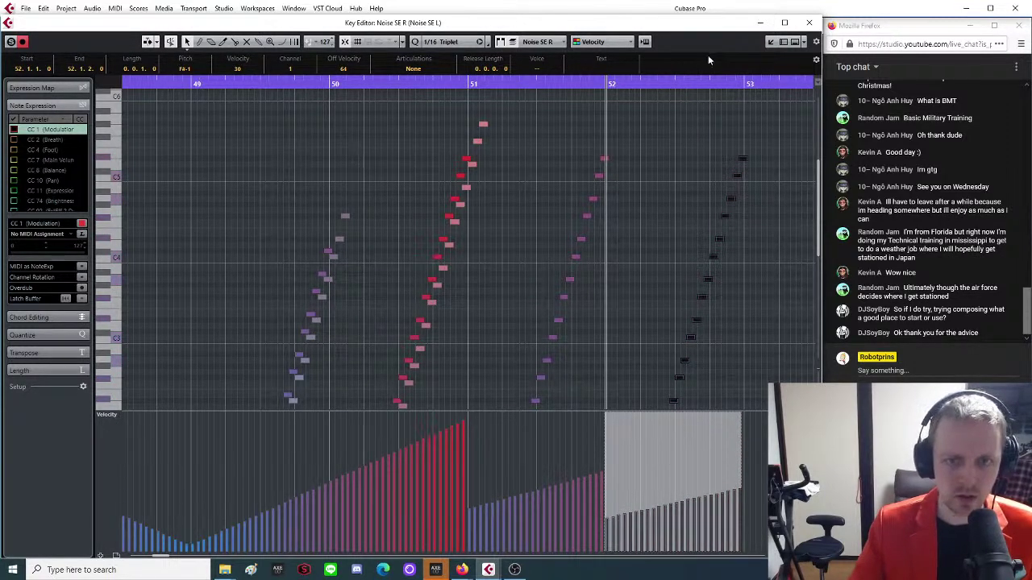
# Paste the rising noise run at bar 53 and scale its velocities down to start at 16.
pyautogui.click(743, 83)
pyautogui.hotkey('ctrl', 'v')
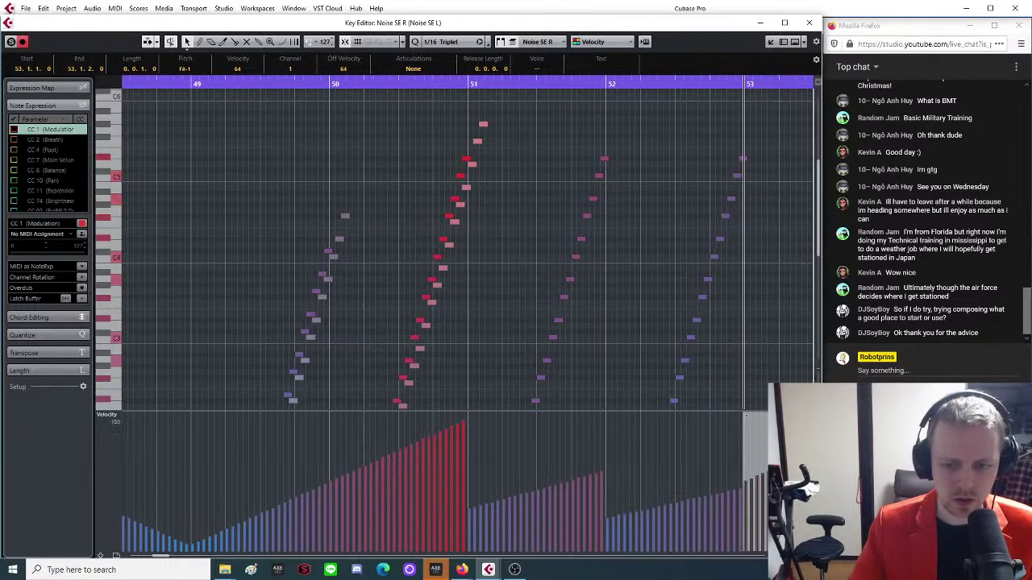
pyautogui.hscroll(3, 555, 413)
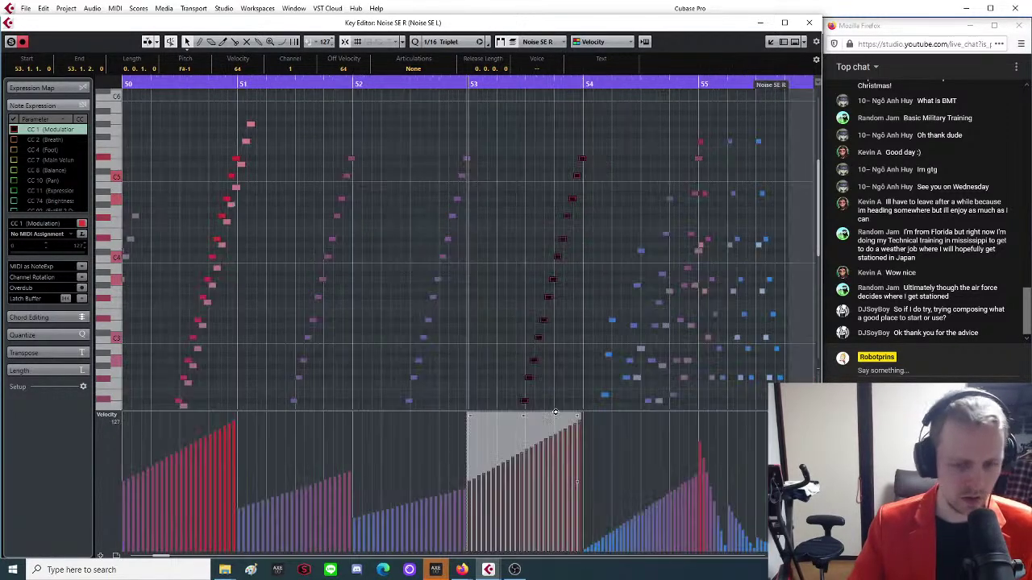
pyautogui.press('h')
pyautogui.moveTo(536, 415); pyautogui.dragTo(545, 487)
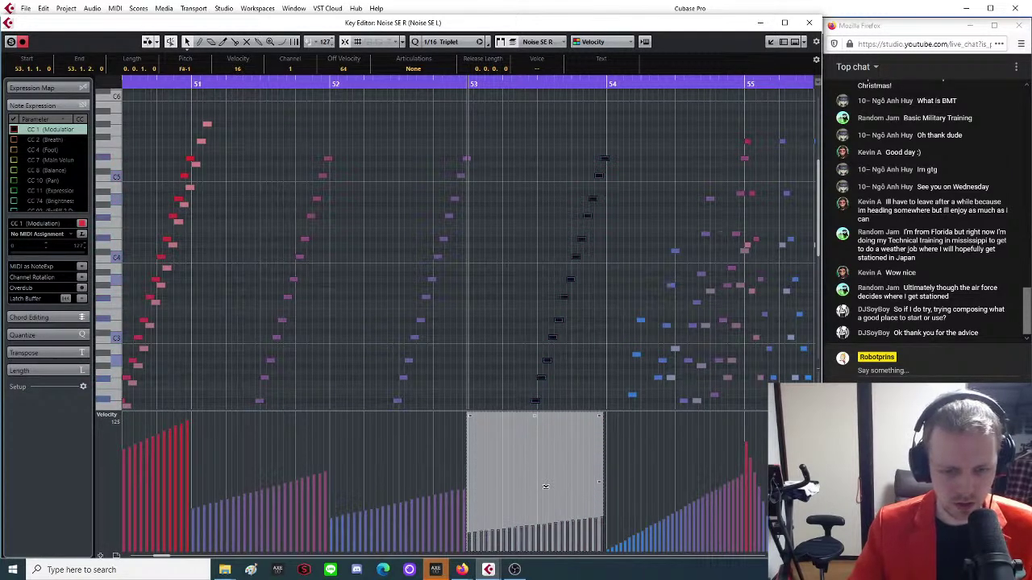
# Examine the fading Noise SE R runs in bars 51 to 53 in the context of the surrounding bars.
pyautogui.press('g')
pyautogui.press('g')
pyautogui.press('g')
pyautogui.press('g')
pyautogui.press('g')
pyautogui.scroll(-2, 371, 308)
pyautogui.scroll(2, 376, 304)
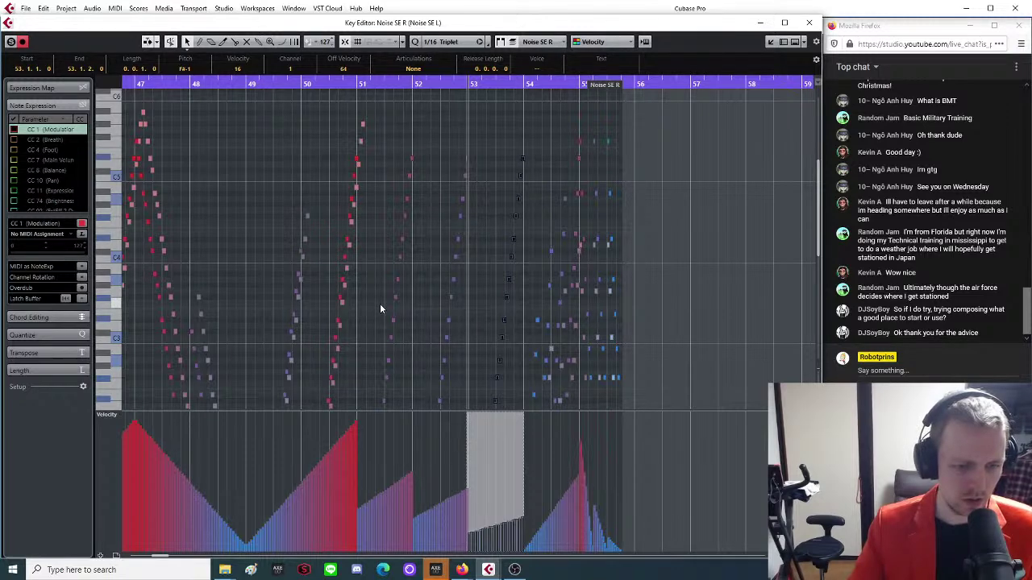
pyautogui.press('h')
pyautogui.press('h')
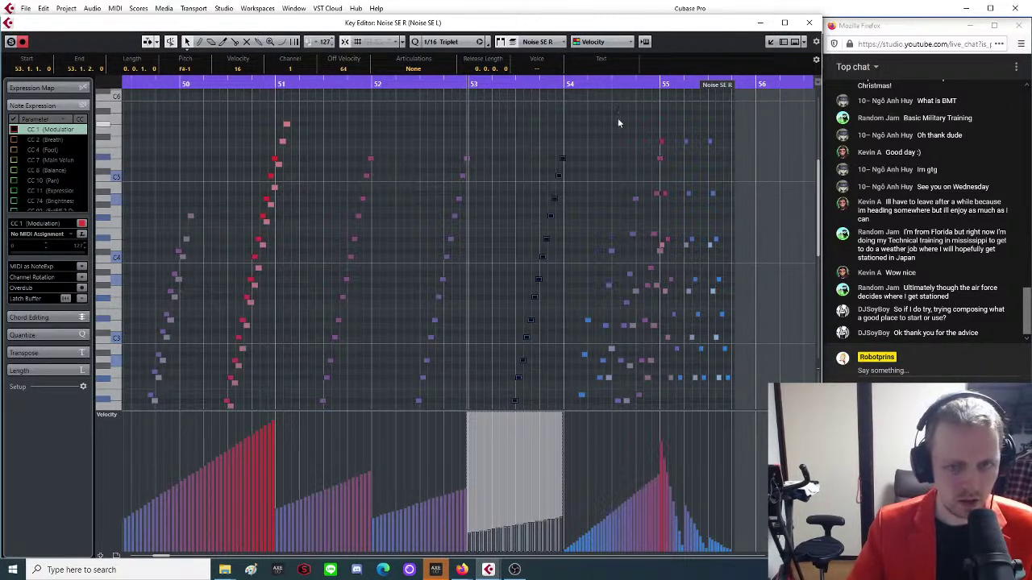
# Make Noise SE L the active part for editing and locate the low start of its rising run in bar 50.
pyautogui.click(543, 42)
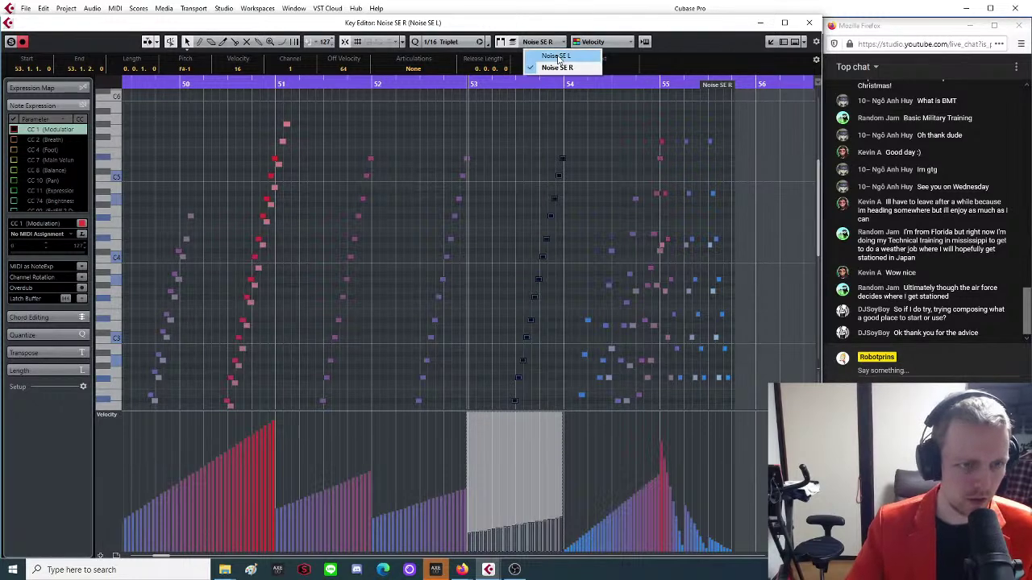
pyautogui.click(545, 53)
pyautogui.moveTo(251, 84); pyautogui.dragTo(485, 309)
pyautogui.scroll(-3, 486, 296)
pyautogui.scroll(-3, 488, 292)
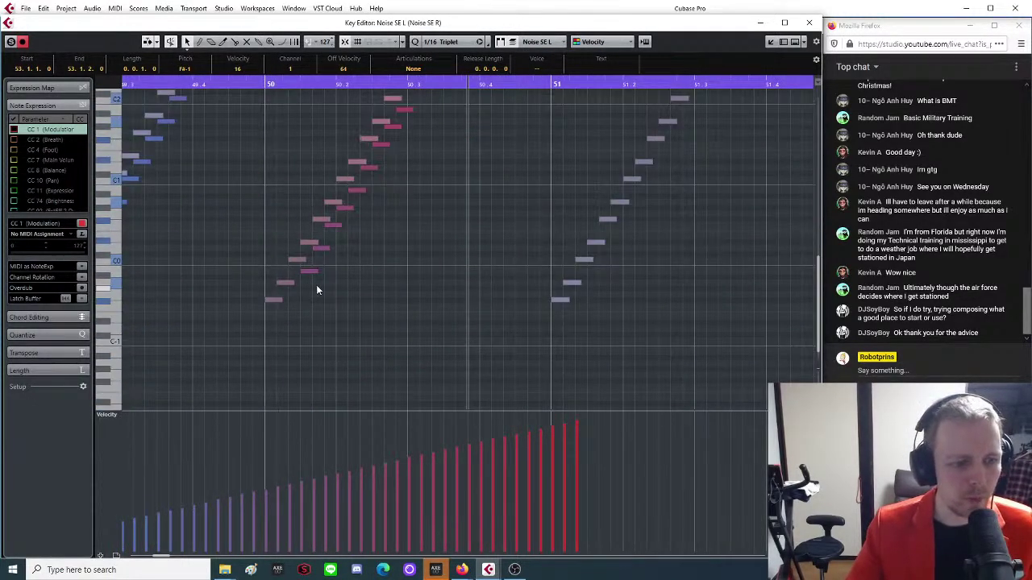
# Select the Noise SE L rising run starting at 50.1.3.0, excluding the last note of the preceding run.
pyautogui.moveTo(300, 286); pyautogui.dragTo(626, 213)
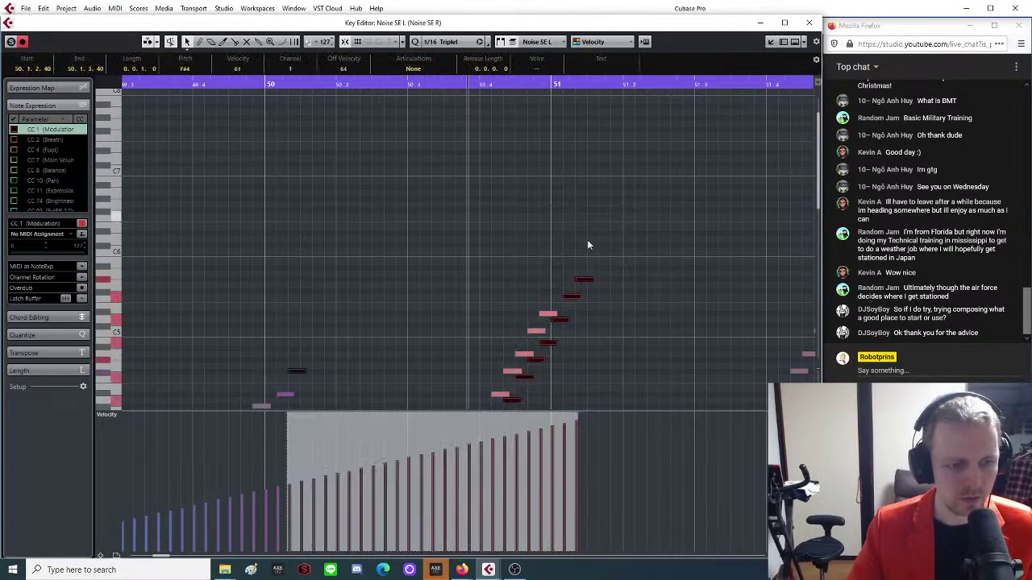
pyautogui.keyDown('shift'); pyautogui.click(299, 372); pyautogui.keyUp('shift')
pyautogui.scroll(-10, 354, 332)
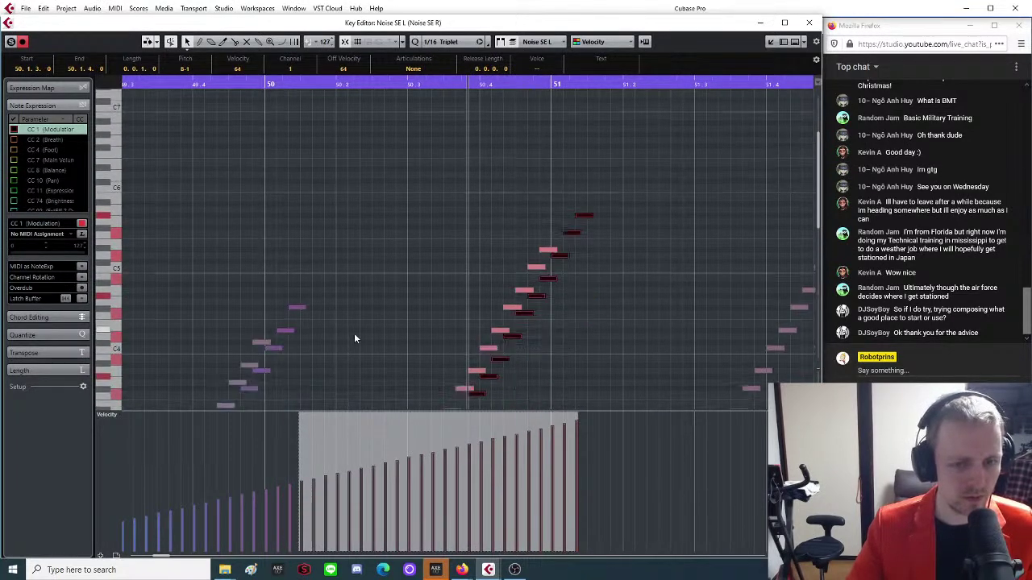
pyautogui.scroll(-4, 354, 340)
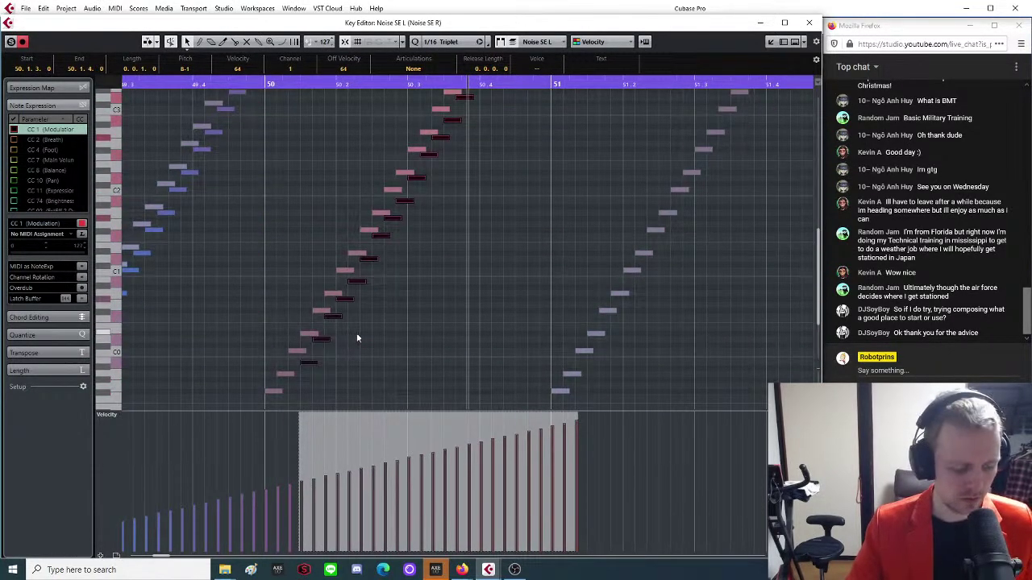
pyautogui.press('g')
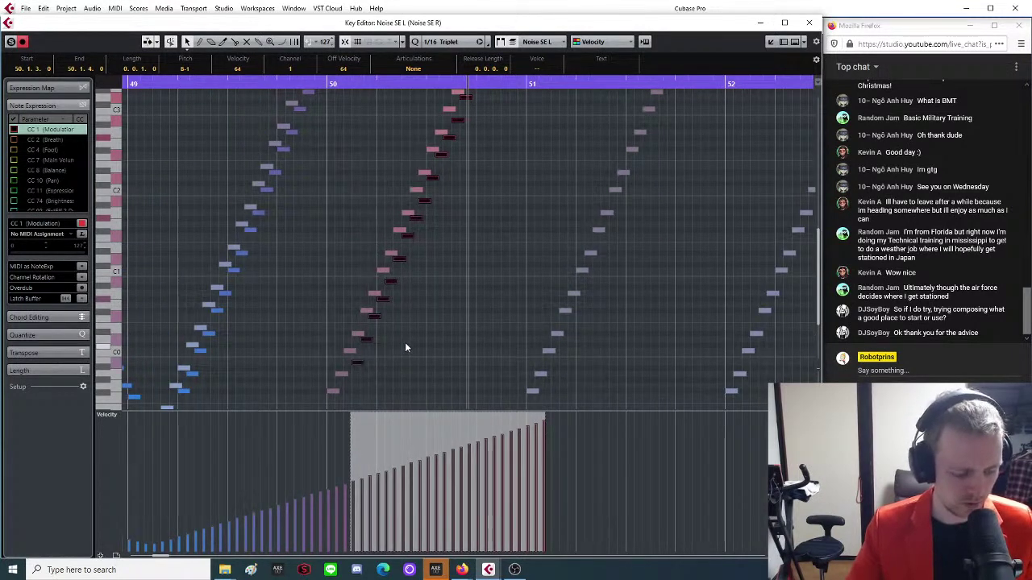
# Duplicate the selected bar 50 run to start at 51.1.3 and scale its velocities down so the first note is 37.
pyautogui.scroll(8, 405, 347)
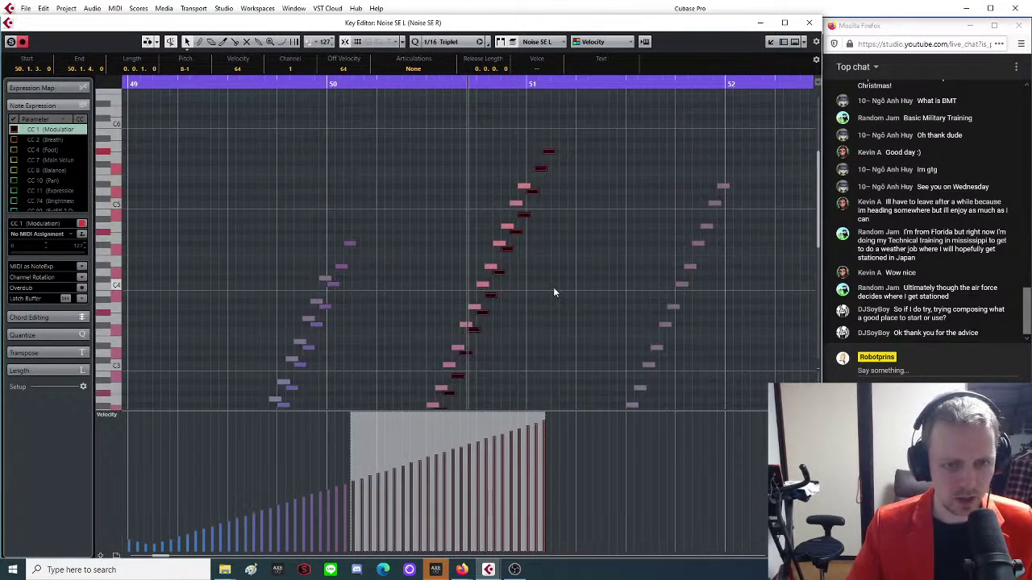
pyautogui.scroll(-11, 553, 291)
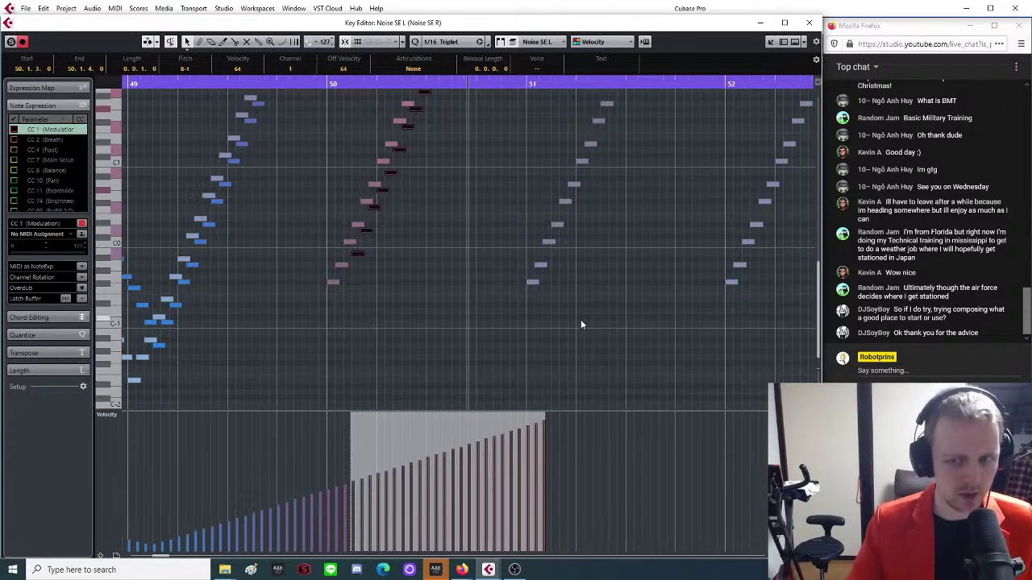
pyautogui.scroll(2, 581, 324)
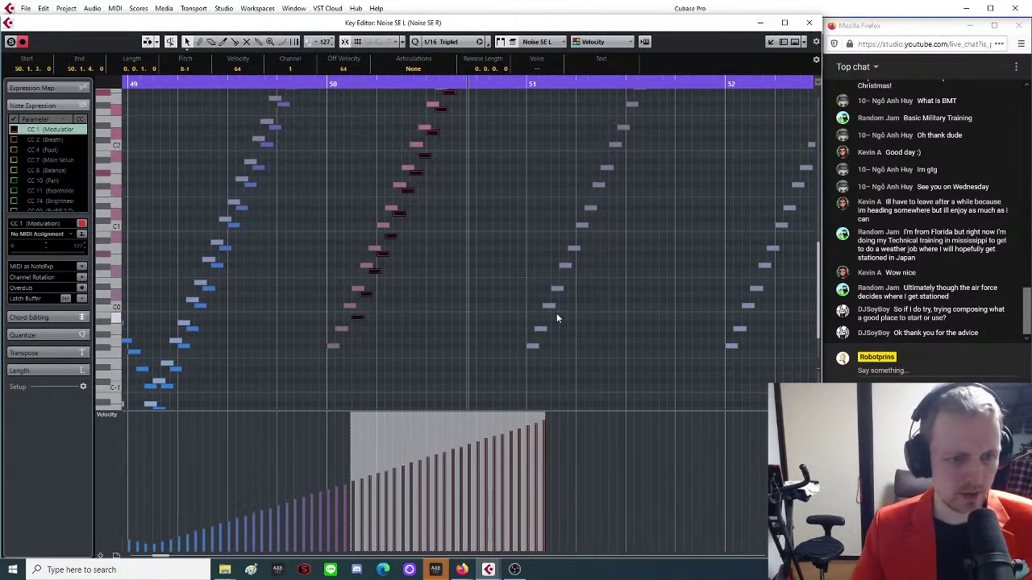
pyautogui.scroll(7, 558, 329)
pyautogui.scroll(4, 548, 246)
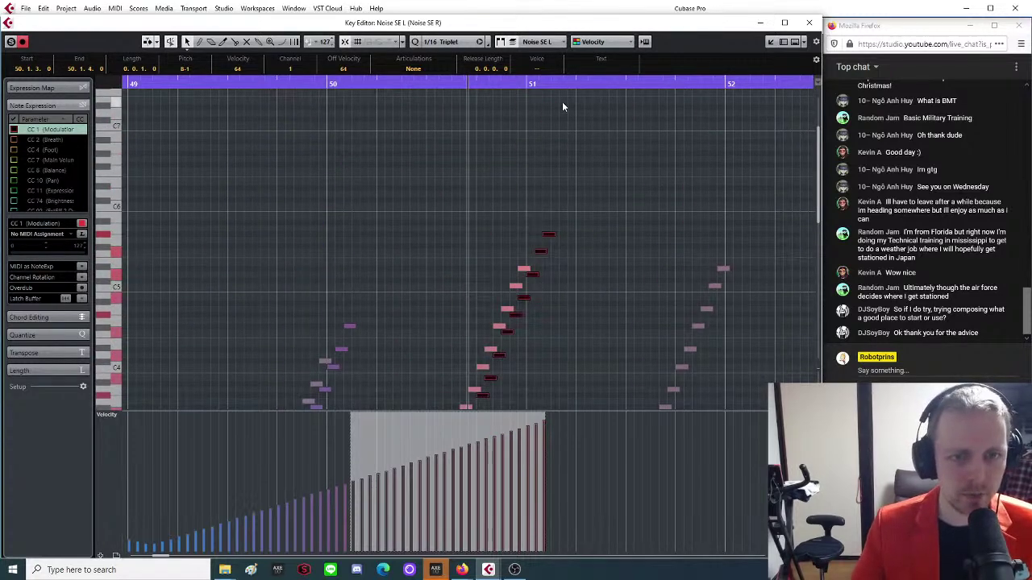
pyautogui.scroll(-8, 578, 213)
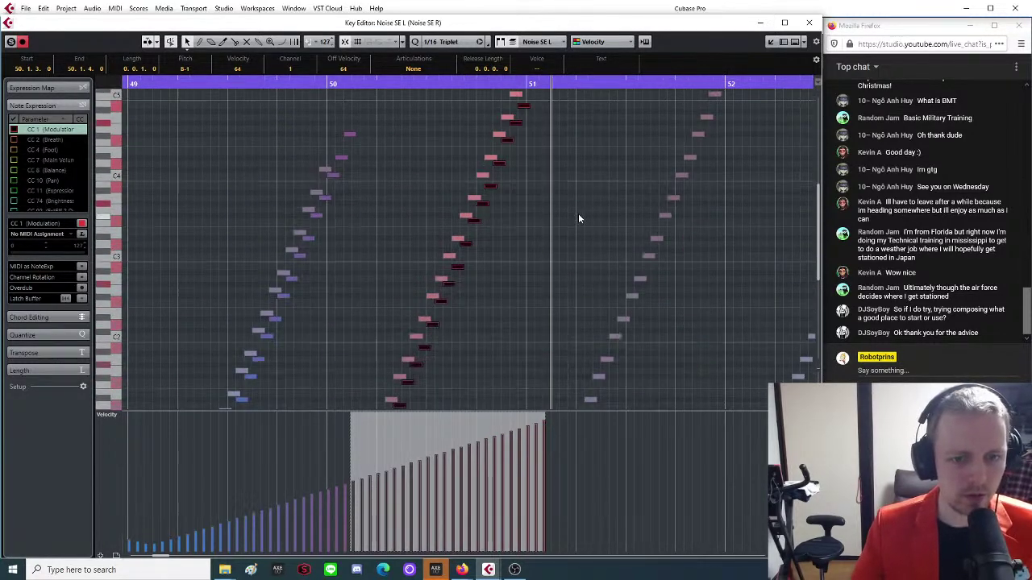
pyautogui.keyDown('ctrl'); pyautogui.scroll(-3, 570, 226); pyautogui.keyUp('ctrl')
pyautogui.scroll(-5, 489, 313)
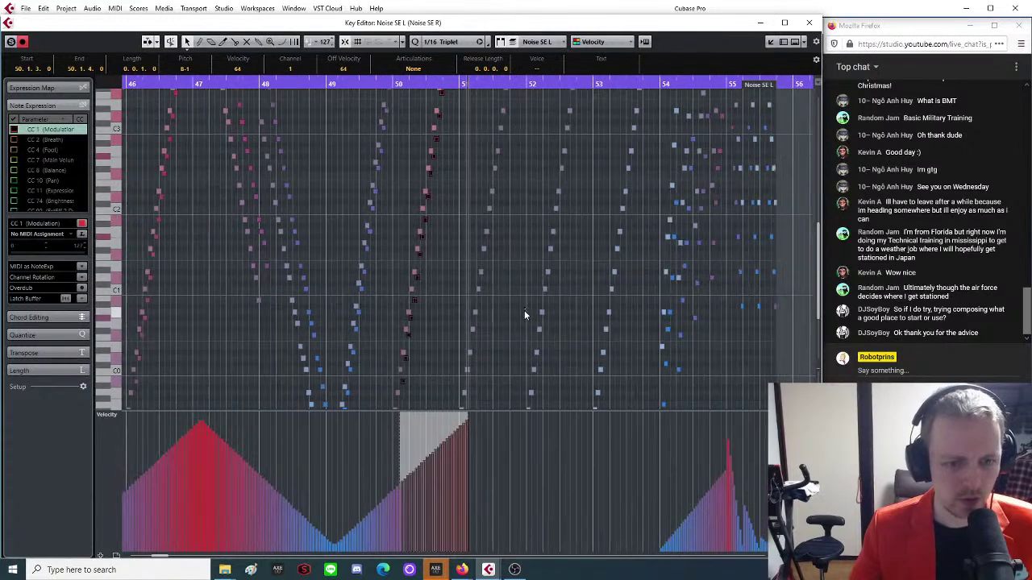
pyautogui.hotkey('ctrl', 'd')
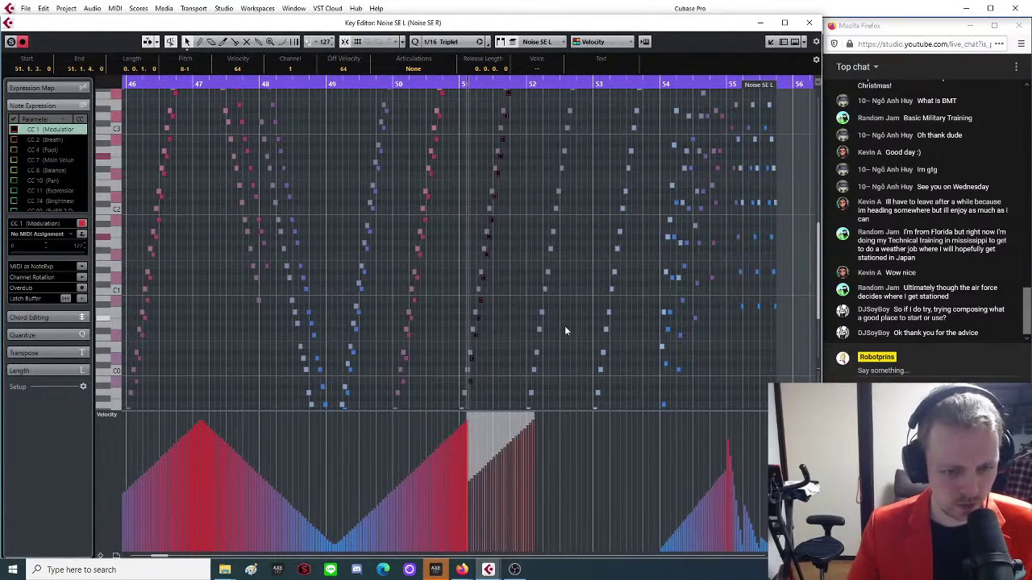
pyautogui.moveTo(500, 416); pyautogui.dragTo(501, 430)
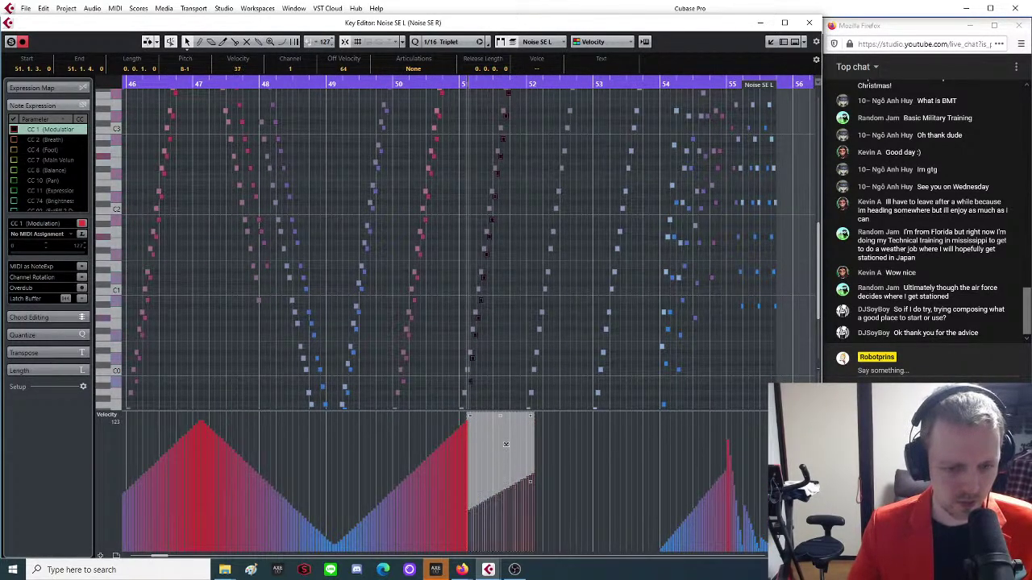
# Place another copy of the ascending run at 52.1.3 and scale its velocities down so the first note is 30.
pyautogui.scroll(4, 526, 228)
pyautogui.scroll(4, 527, 222)
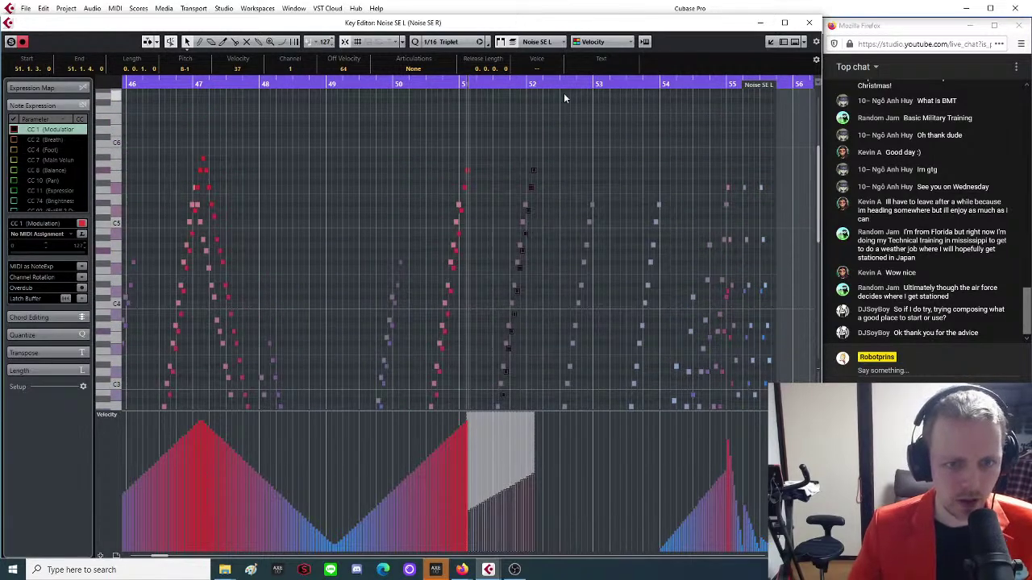
pyautogui.click(539, 84)
pyautogui.moveTo(545, 89); pyautogui.dragTo(481, 125)
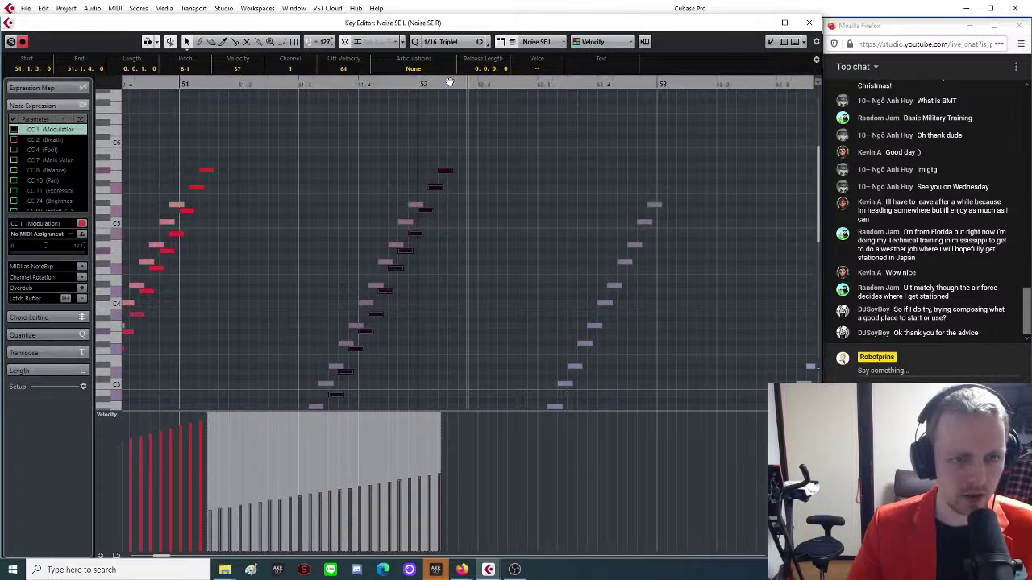
pyautogui.moveTo(449, 87); pyautogui.dragTo(449, 85)
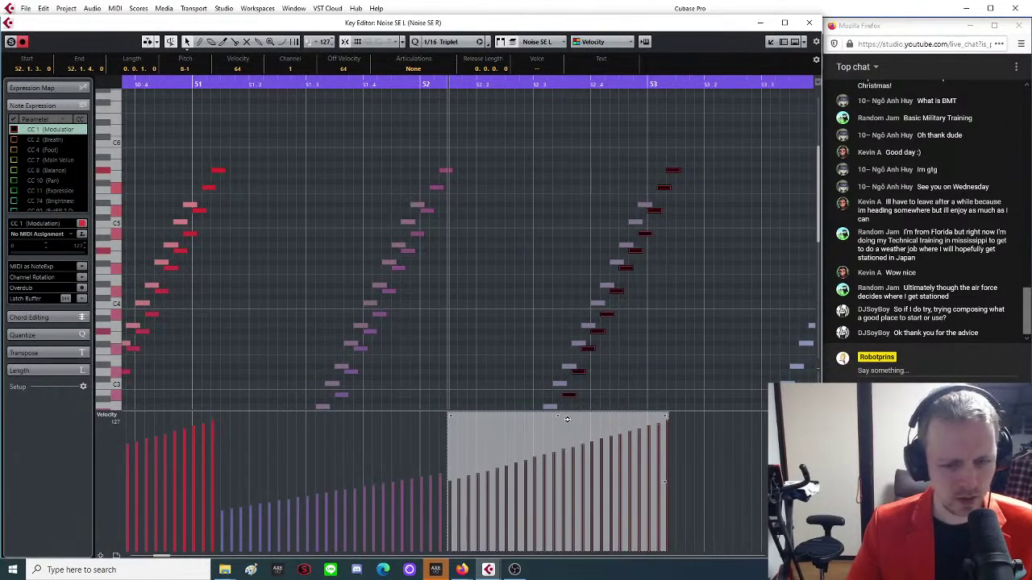
pyautogui.moveTo(558, 417); pyautogui.dragTo(559, 453)
# Add another copy of the run at 53.1.3, scale its velocities down to start at 19, and deselect the notes.
pyautogui.press('g')
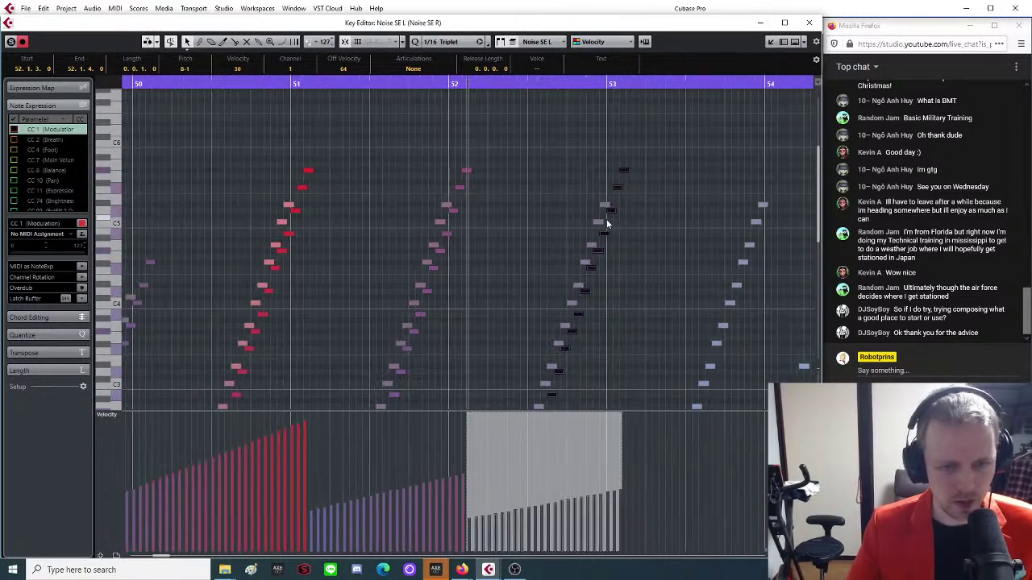
pyautogui.click(622, 90)
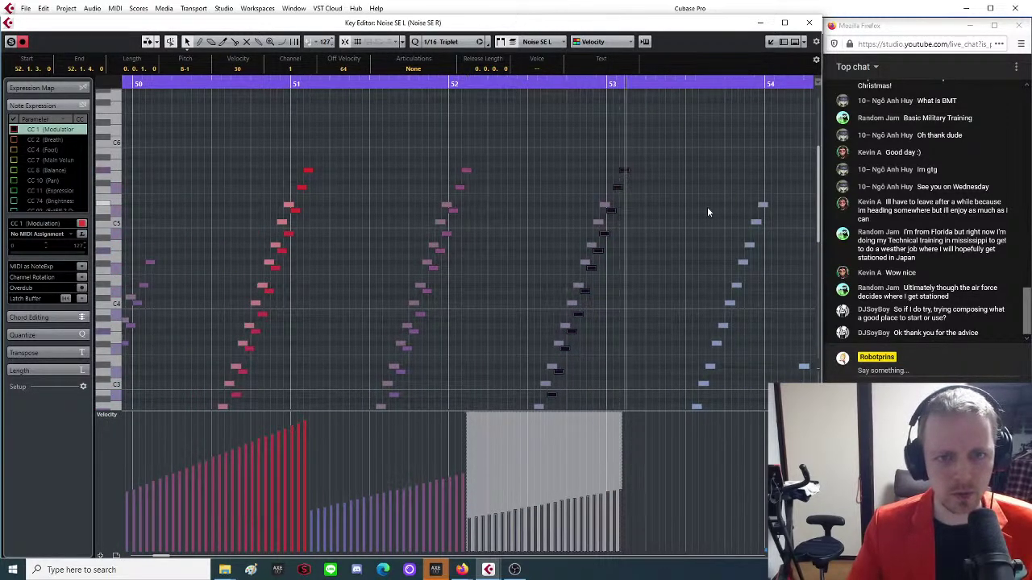
pyautogui.scroll(-6, 669, 250)
pyautogui.press('g')
pyautogui.hscroll(3, 596, 286)
pyautogui.scroll(3, 533, 309)
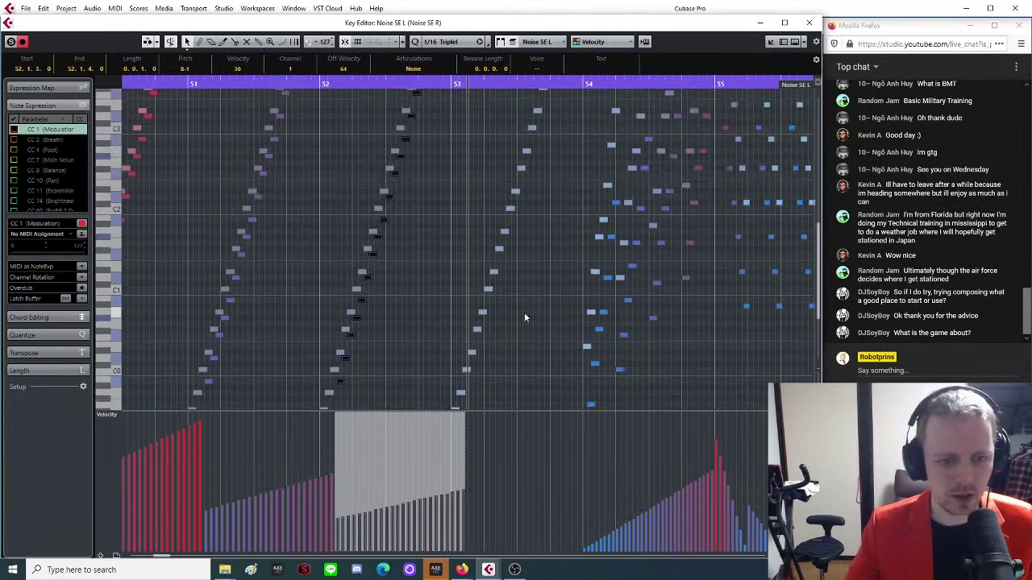
pyautogui.scroll(3, 494, 326)
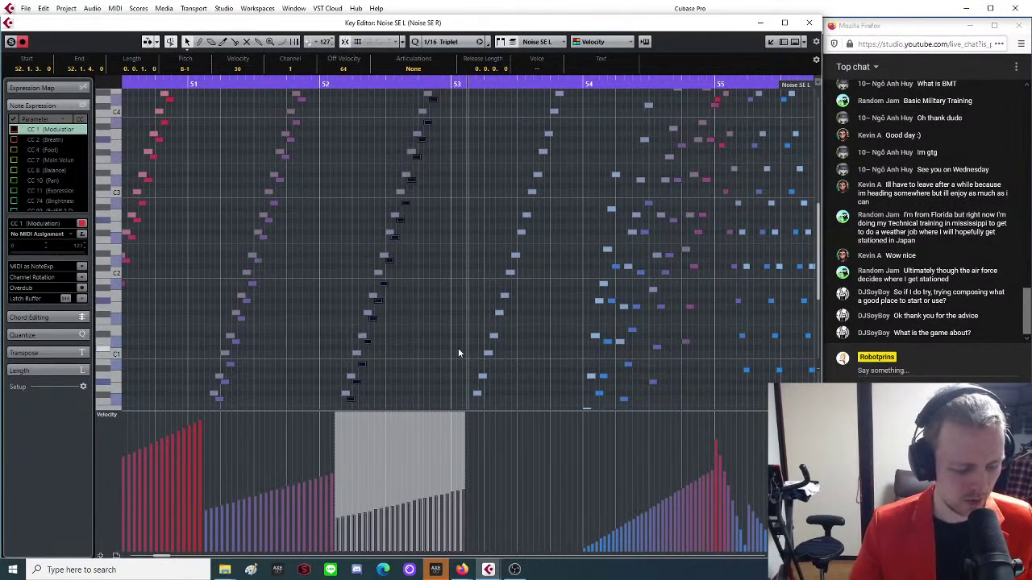
pyautogui.hotkey('ctrl', 'd')
pyautogui.moveTo(531, 416); pyautogui.dragTo(522, 468)
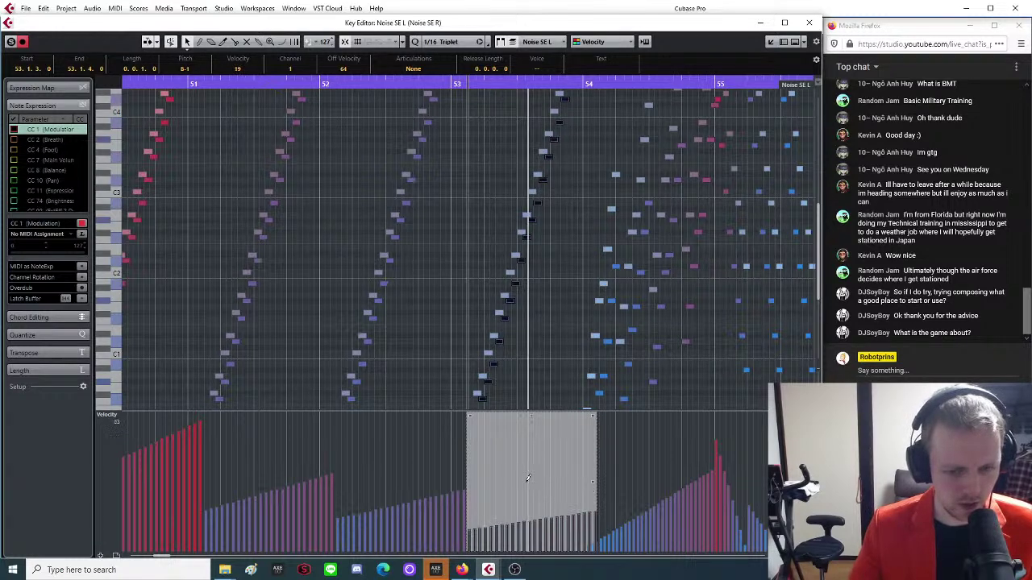
pyautogui.click(558, 329)
# Examine the repeated ascending runs across bars 50 to 54, their velocity ramps and the transition into the scattered notes at bar 54.
pyautogui.scroll(4, 582, 300)
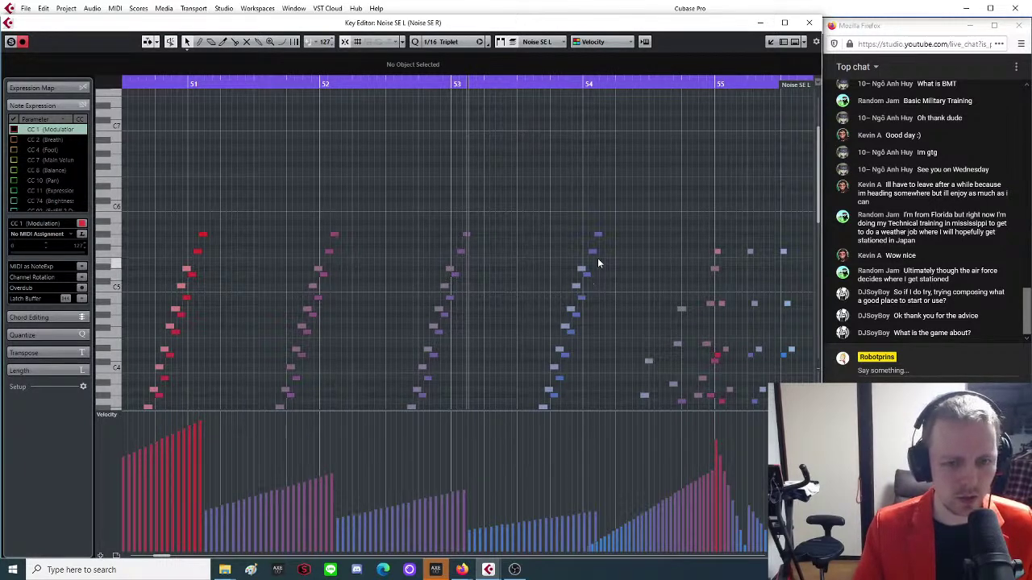
pyautogui.scroll(-6, 598, 258)
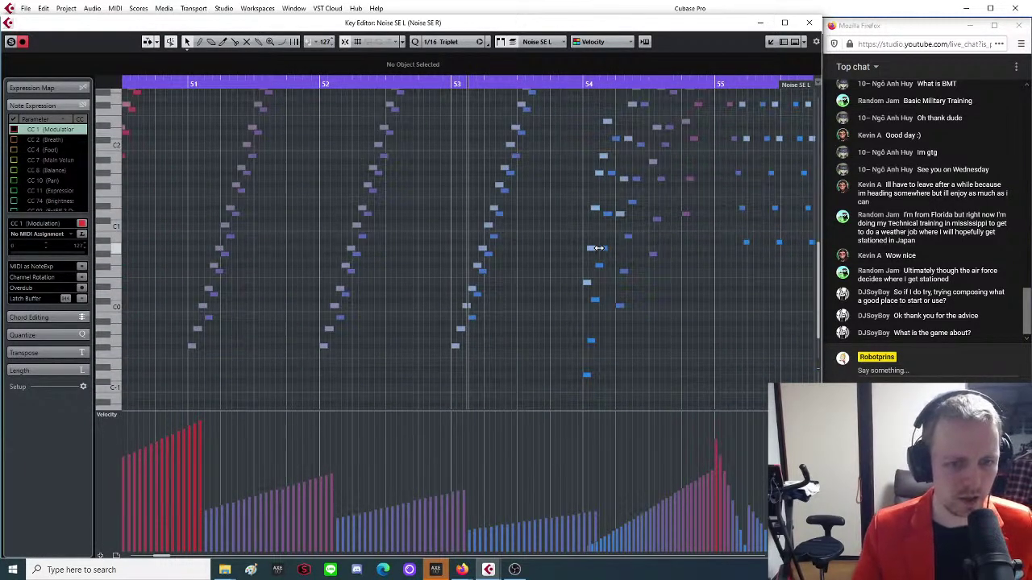
pyautogui.scroll(4, 599, 244)
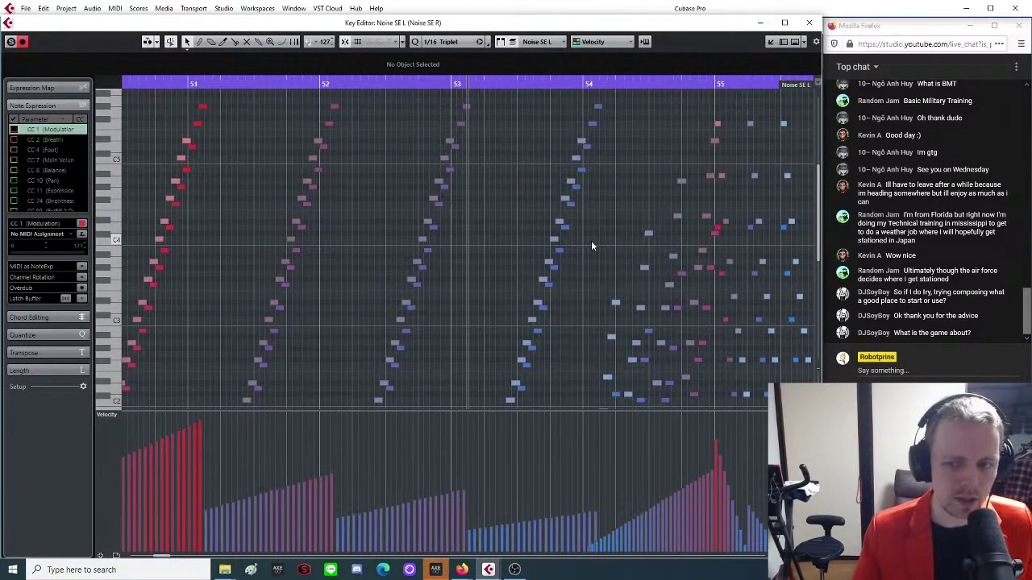
pyautogui.press('g')
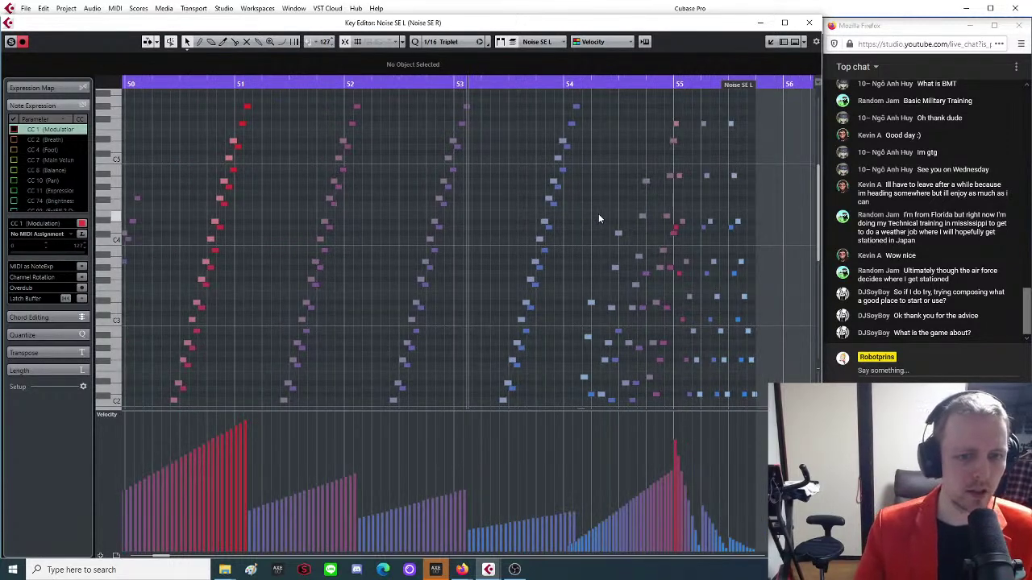
pyautogui.press('g')
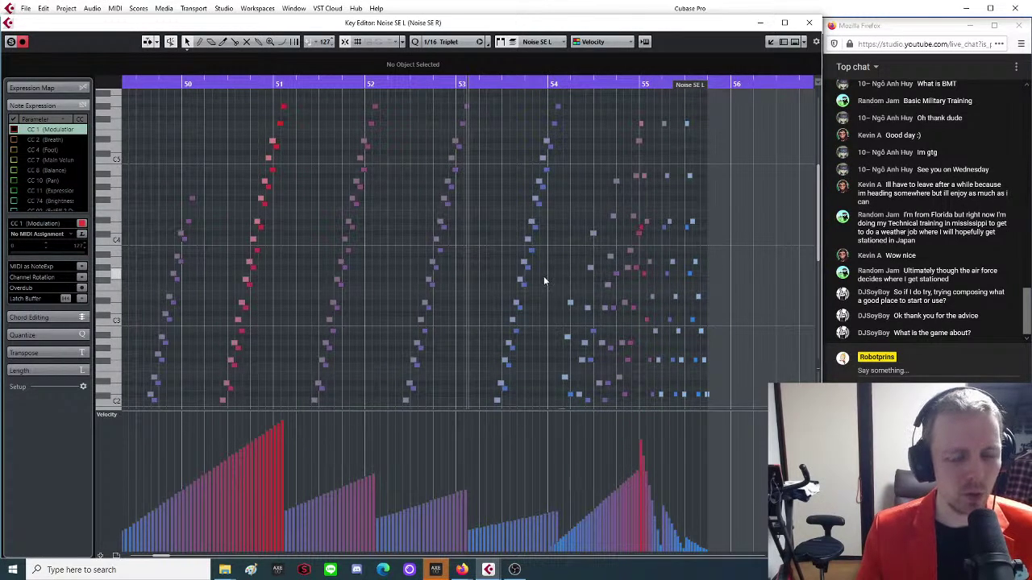
pyautogui.scroll(2, 543, 280)
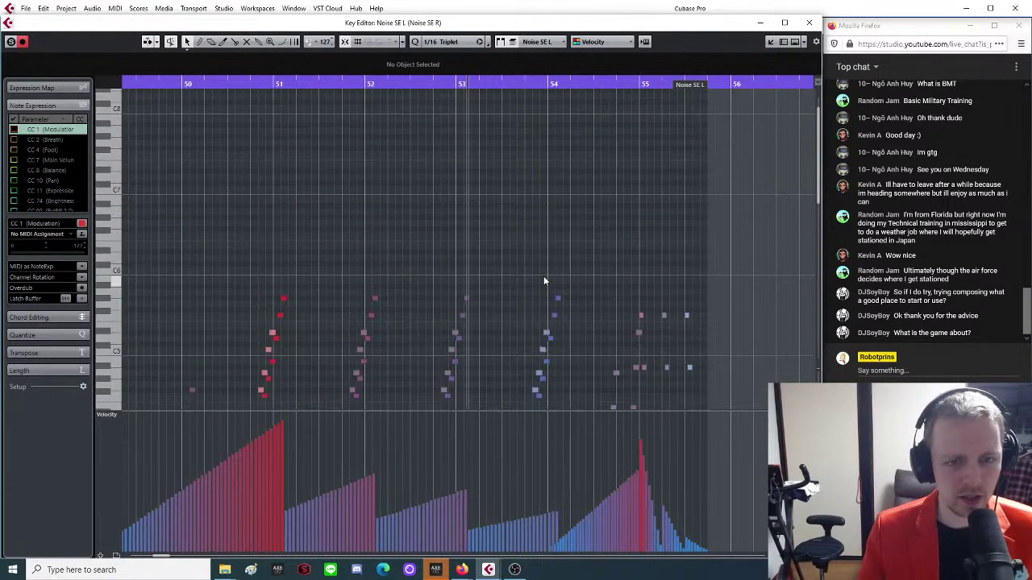
pyautogui.scroll(-12, 532, 300)
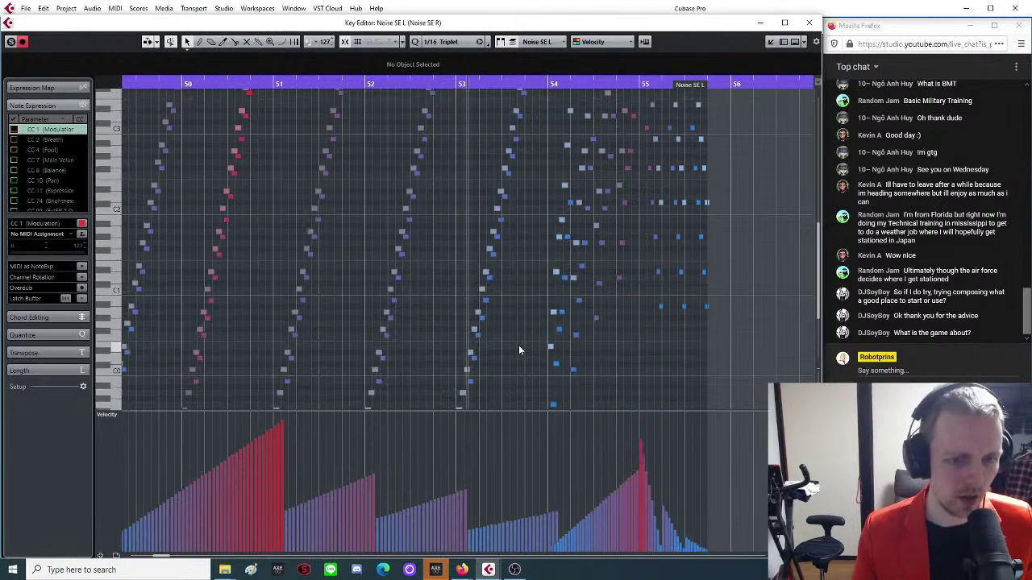
pyautogui.press('h')
pyautogui.press('h')
pyautogui.press('h')
pyautogui.press('h')
pyautogui.press('h')
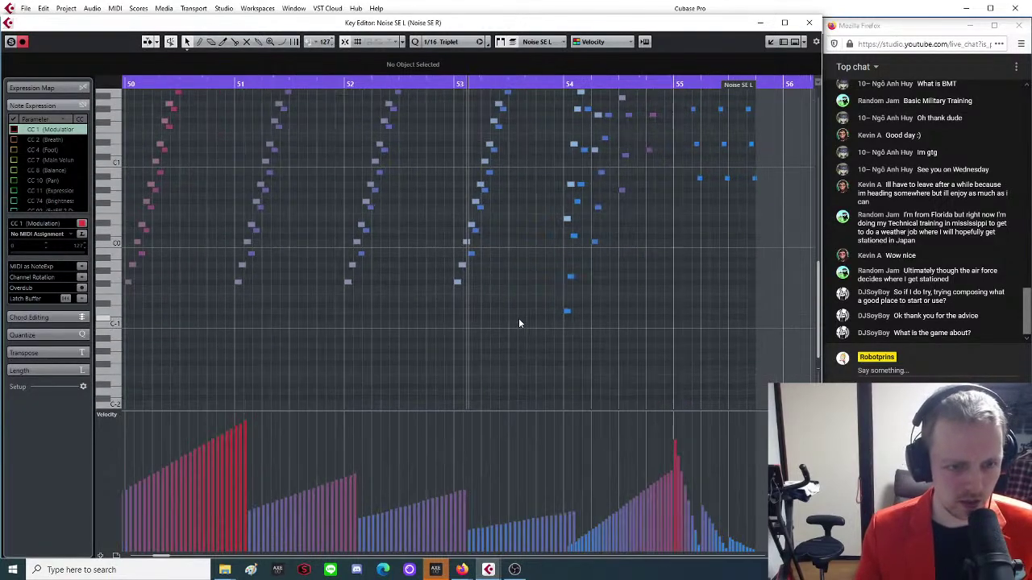
pyautogui.press('g')
pyautogui.press('g')
pyautogui.scroll(12, 495, 314)
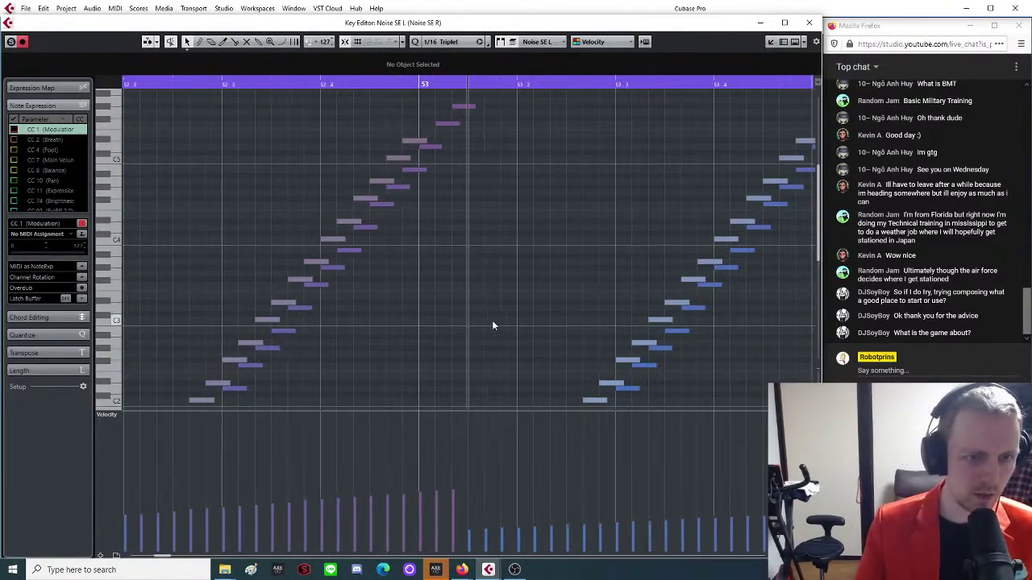
pyautogui.press('g')
pyautogui.press('g')
pyautogui.press('g')
pyautogui.scroll(-8, 516, 291)
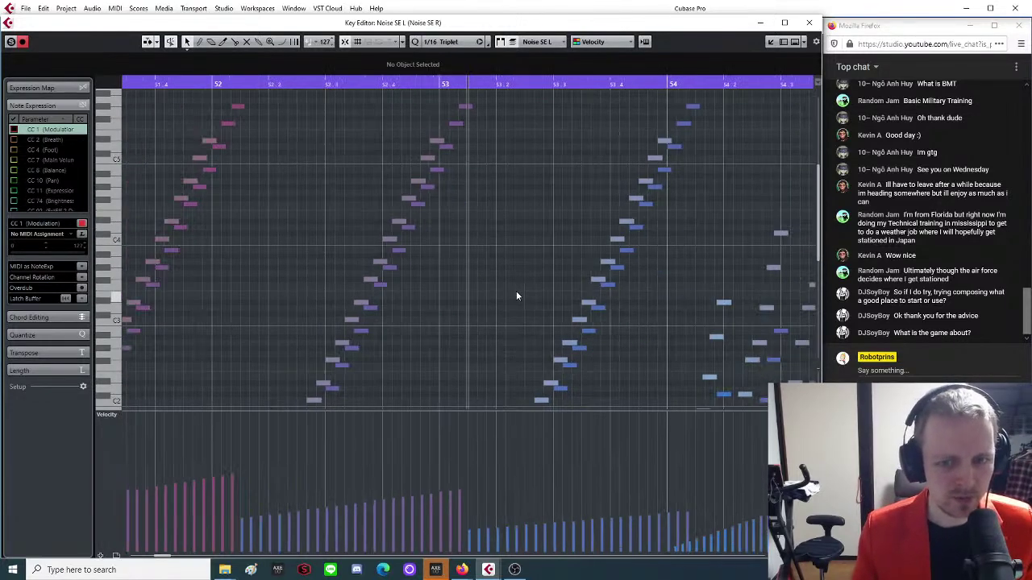
pyautogui.scroll(-6, 520, 278)
pyautogui.press('g')
pyautogui.press('g')
pyautogui.press('g')
pyautogui.press('g')
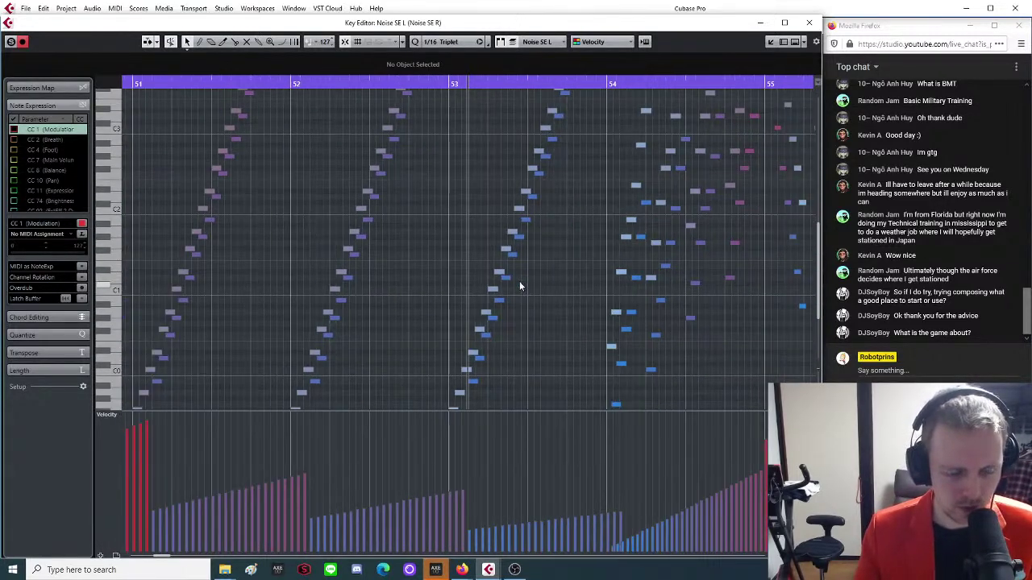
pyautogui.press('g')
pyautogui.press('g')
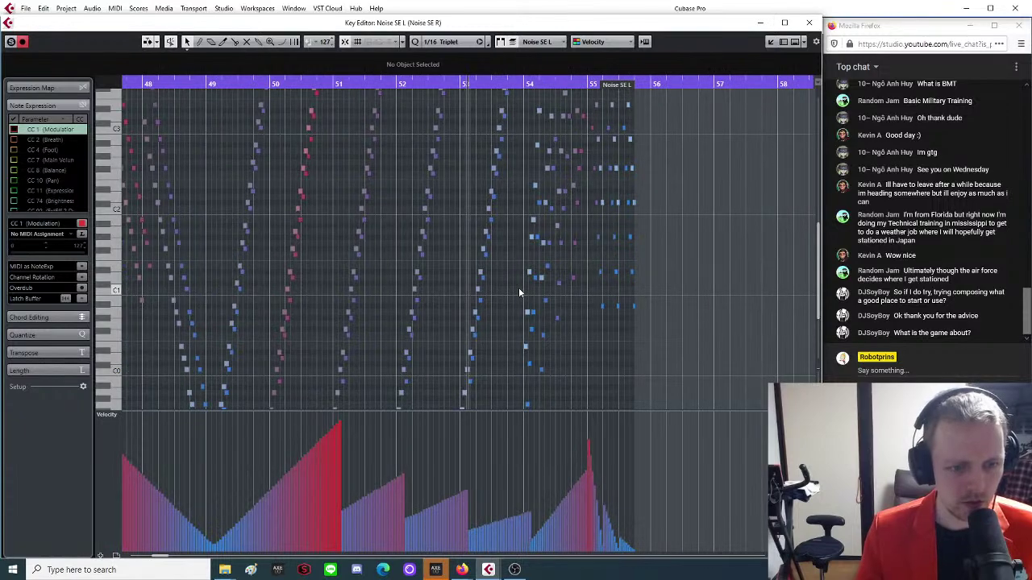
pyautogui.scroll(-2, 519, 287)
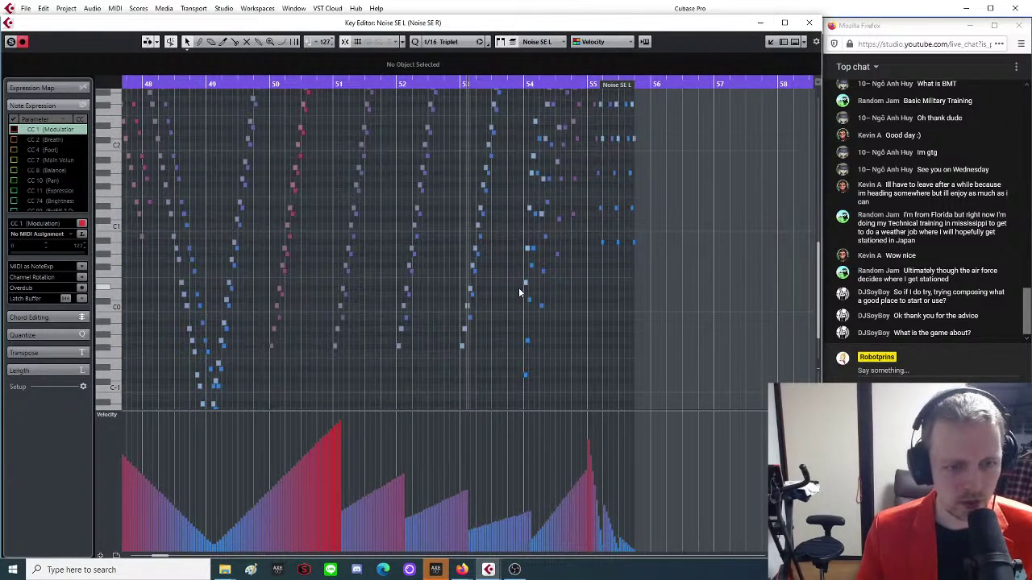
pyautogui.press('h')
pyautogui.press('h')
pyautogui.press('h')
pyautogui.press('h')
pyautogui.press('h')
pyautogui.press('h')
pyautogui.press('h')
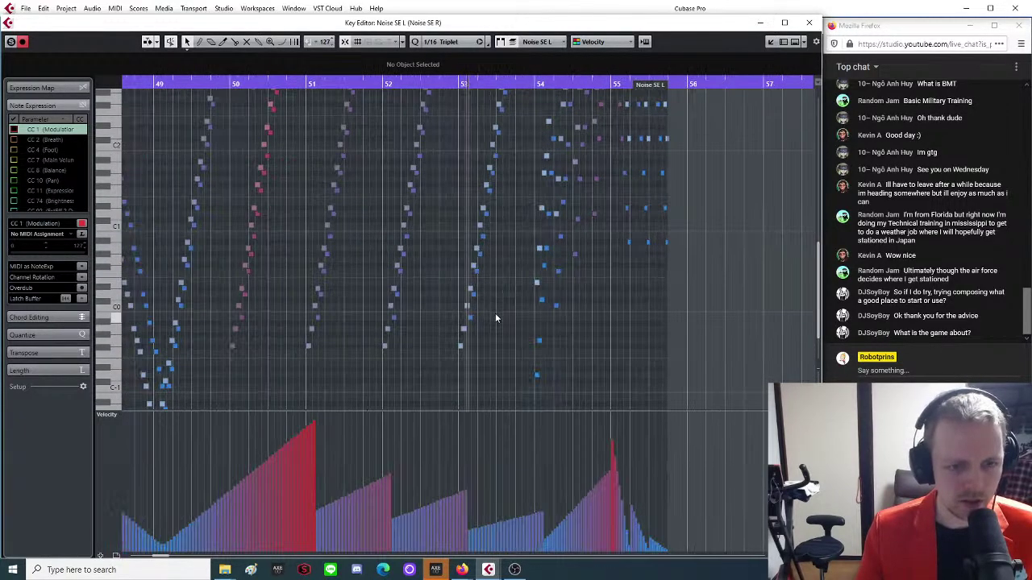
pyautogui.scroll(7, 495, 317)
pyautogui.press('g')
pyautogui.press('g')
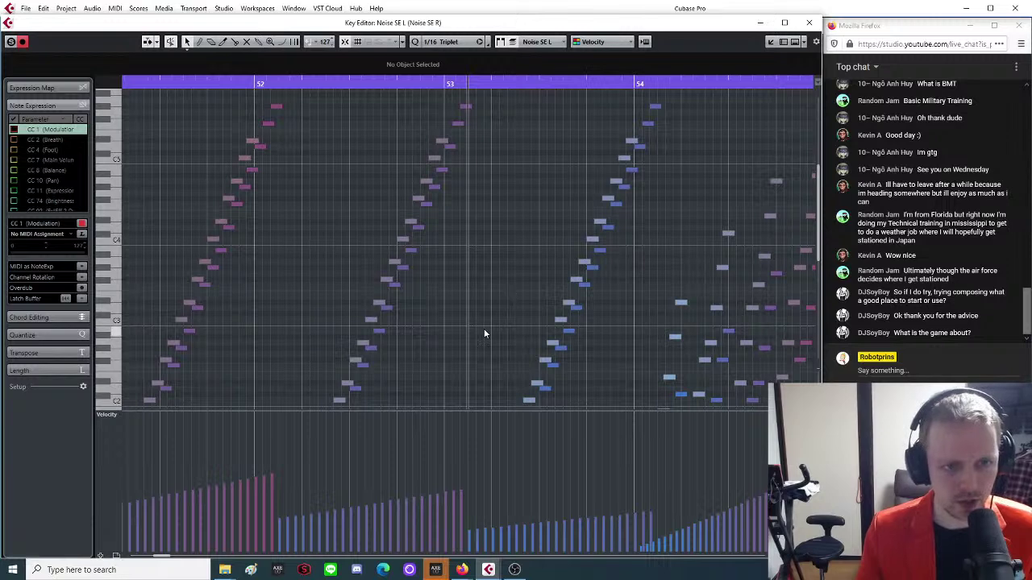
pyautogui.scroll(4, 476, 338)
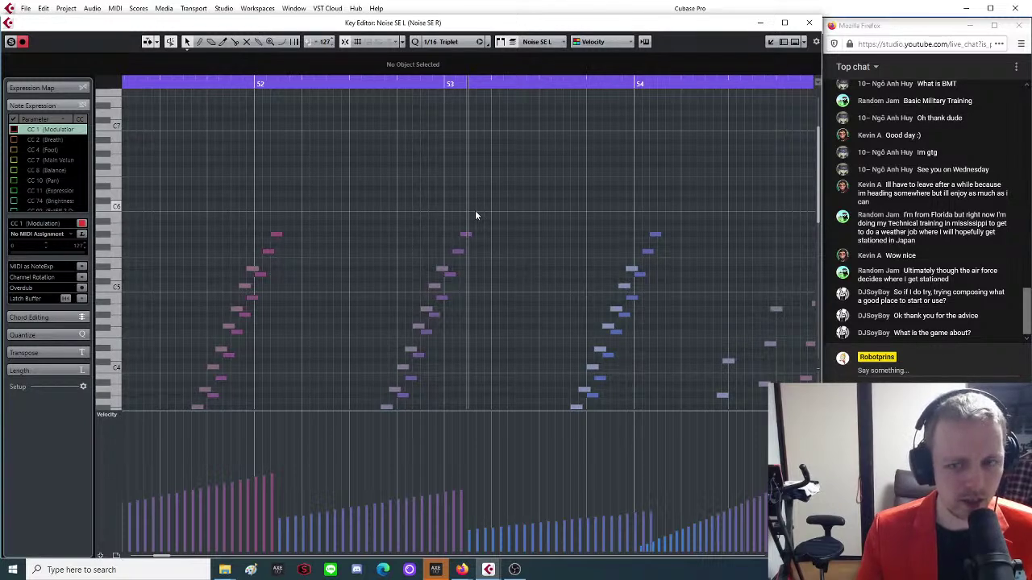
pyautogui.scroll(-10, 481, 211)
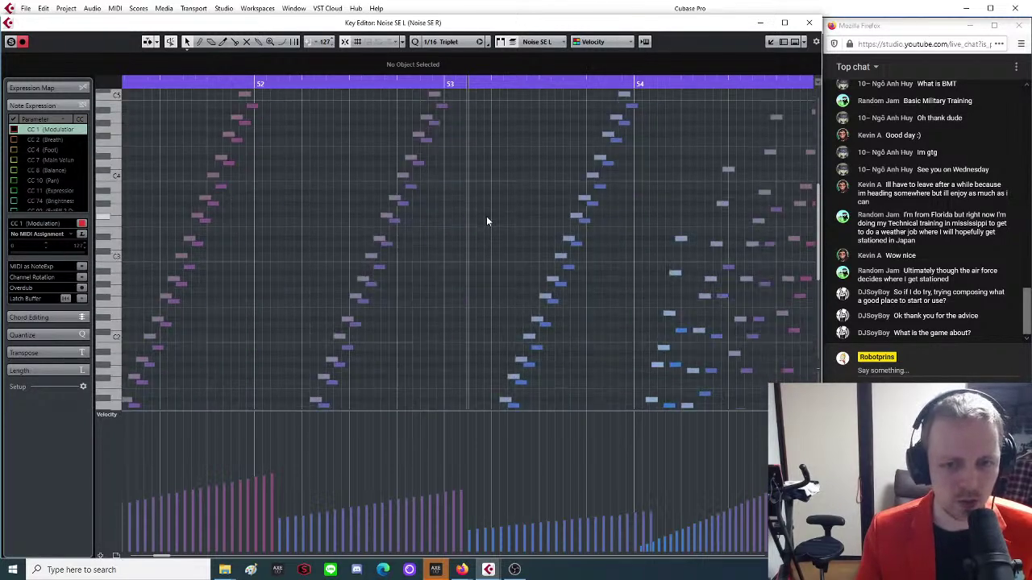
pyautogui.scroll(-3, 494, 210)
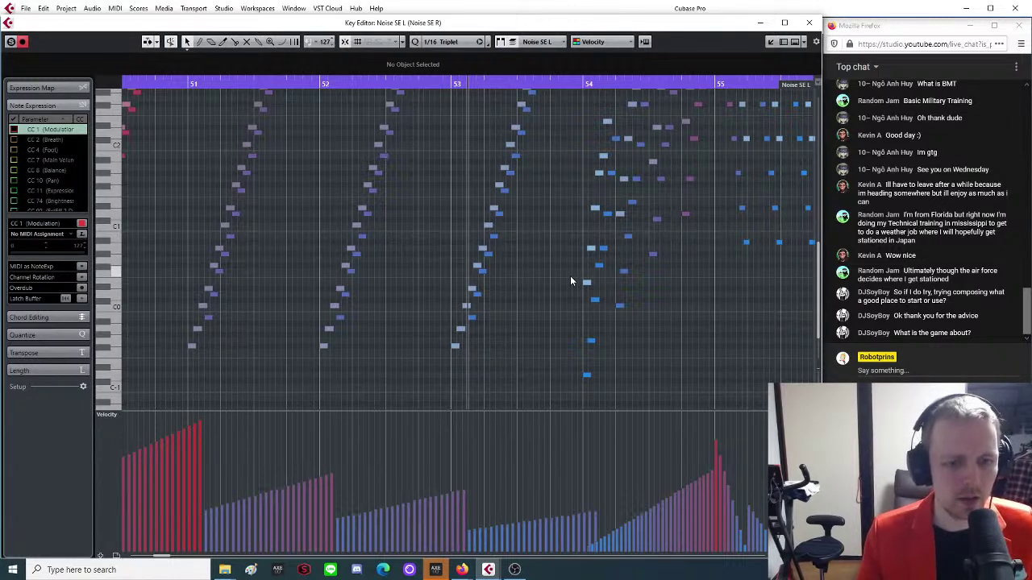
pyautogui.scroll(10, 570, 282)
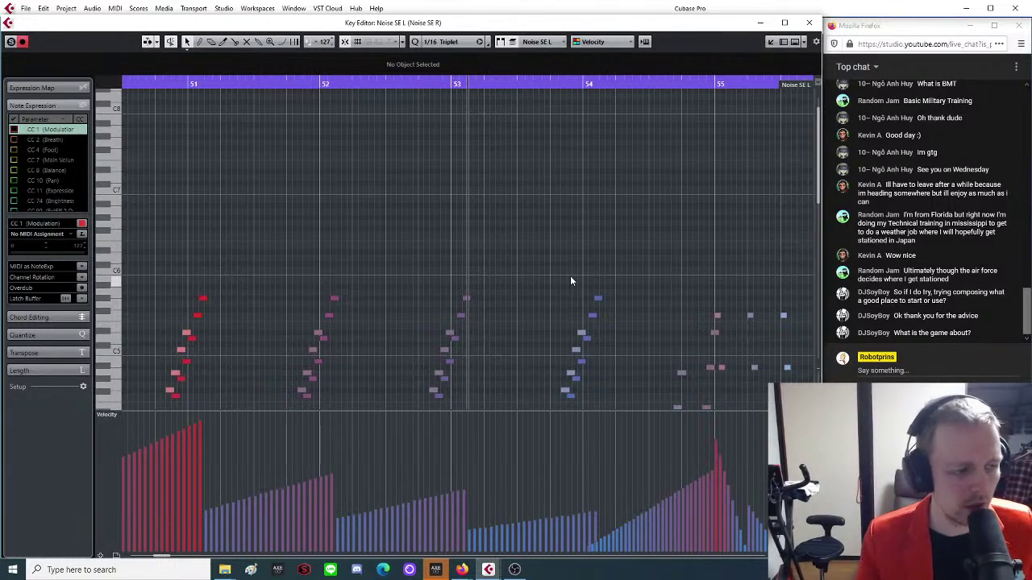
# Inspect how the runs in bars 49 to 53 line up with the low starting notes of the bar 54 figure.
pyautogui.scroll(-4, 570, 281)
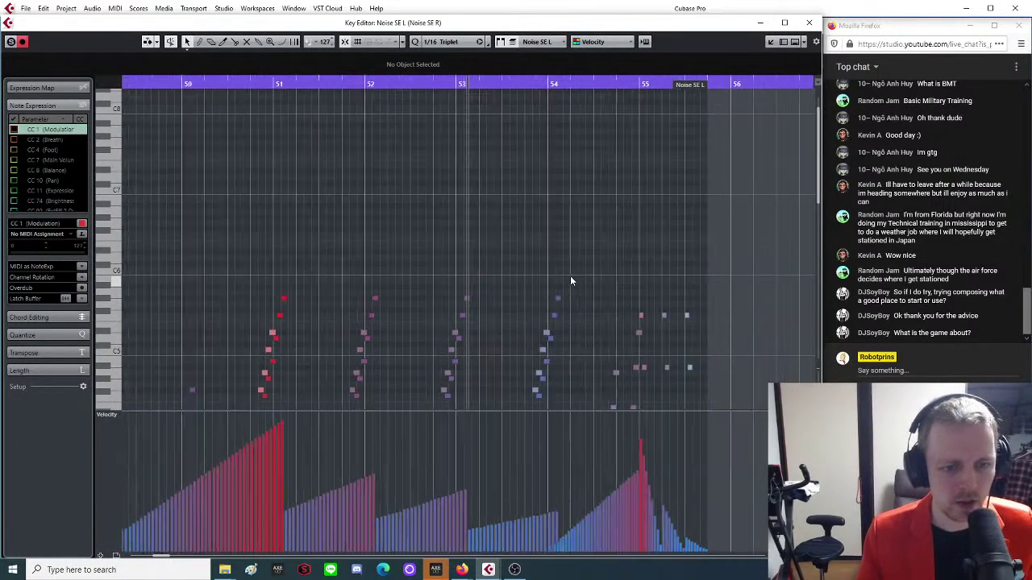
pyautogui.scroll(-2, 533, 335)
pyautogui.scroll(-8, 532, 335)
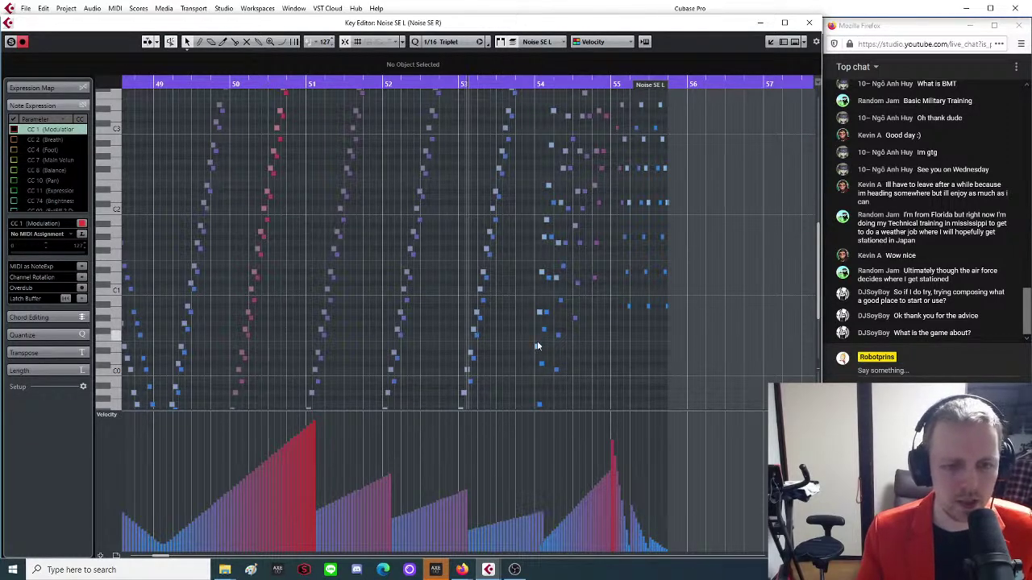
pyautogui.scroll(1, 500, 379)
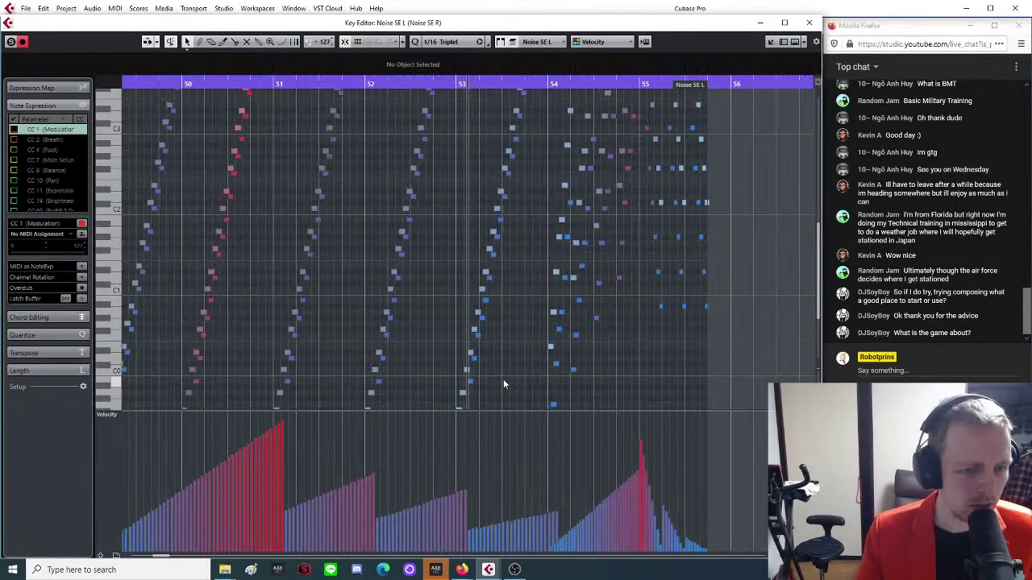
pyautogui.scroll(4, 503, 384)
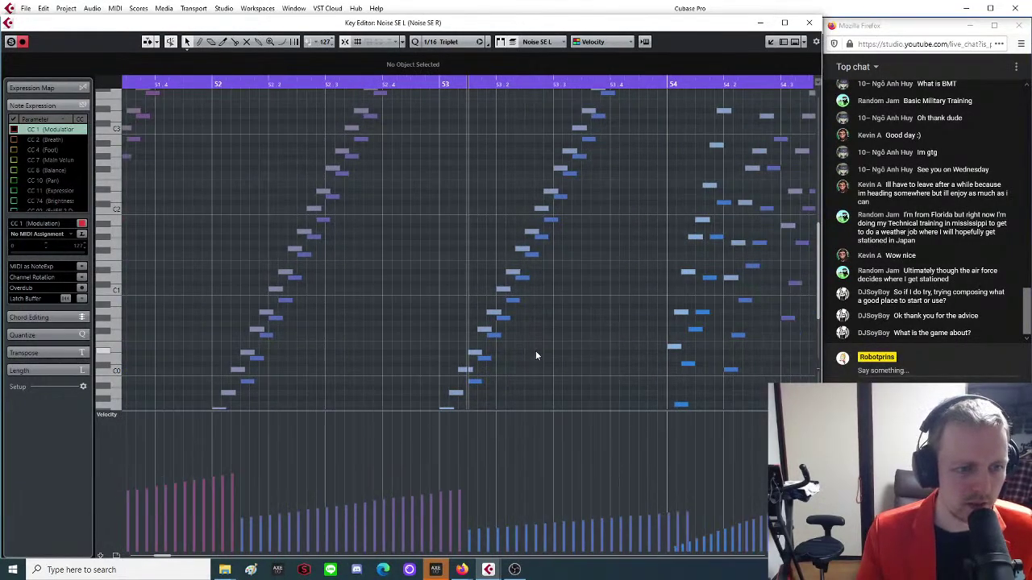
pyautogui.scroll(-5, 535, 351)
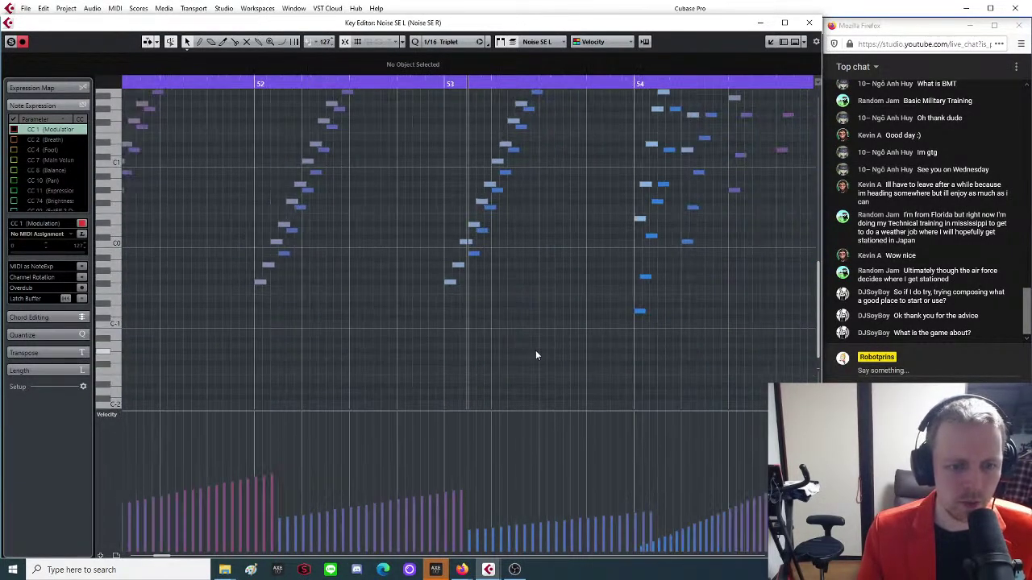
pyautogui.scroll(2, 569, 315)
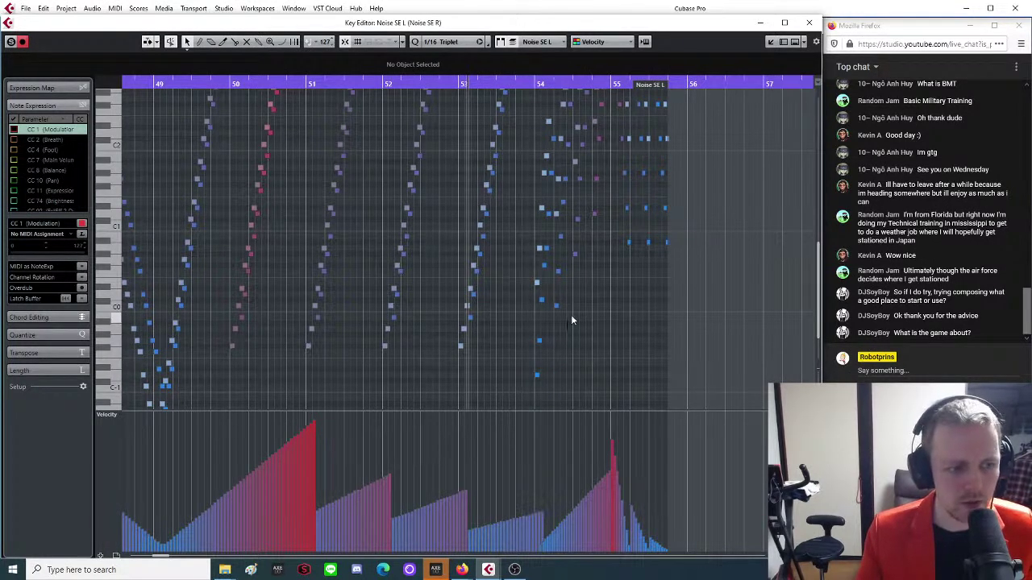
pyautogui.scroll(4, 584, 302)
pyautogui.scroll(-3, 414, 213)
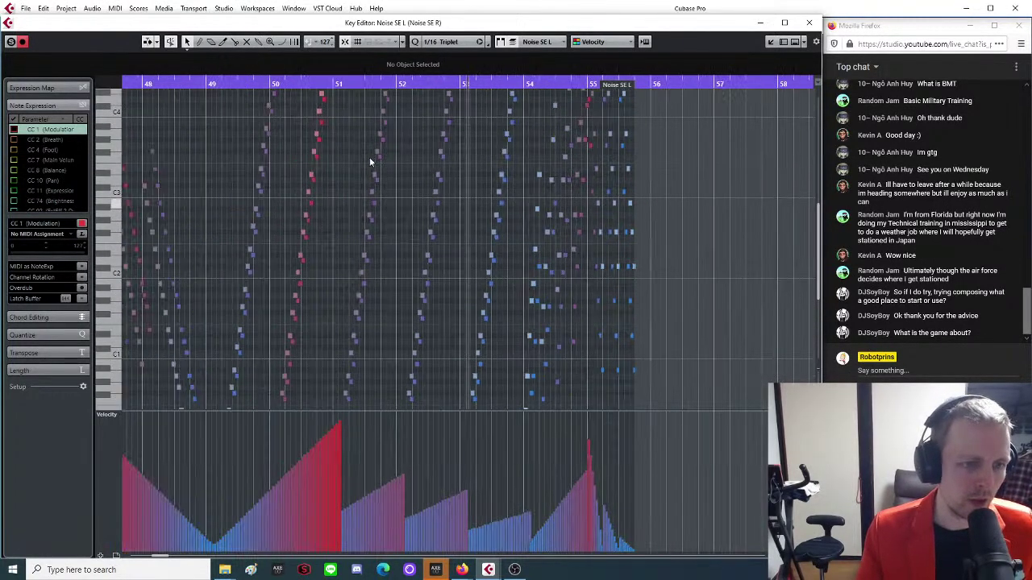
# Play back the passage from the middle of bar 49 through the repeated runs into the bar 54 figure.
pyautogui.click(249, 84)
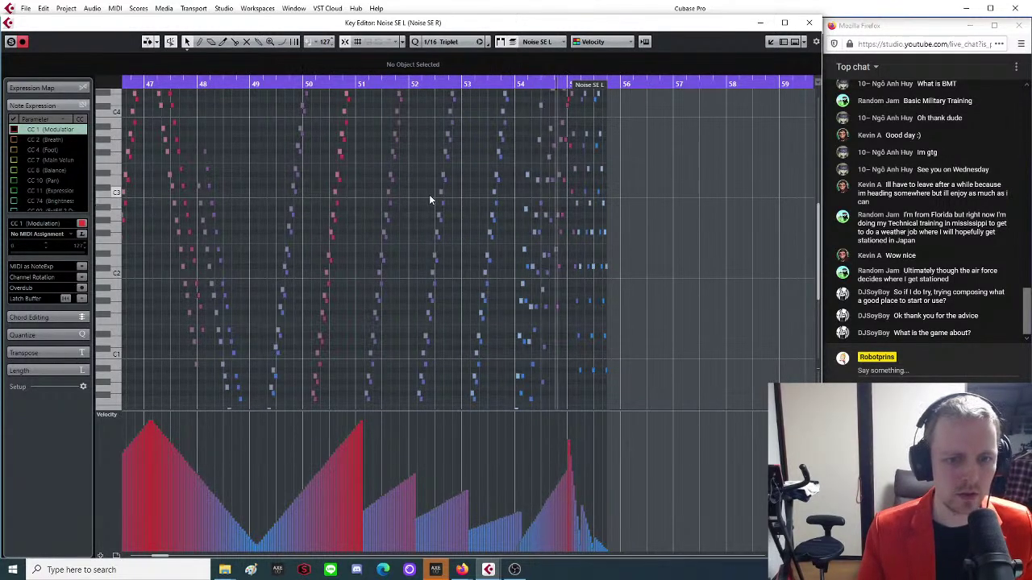
pyautogui.click(292, 84)
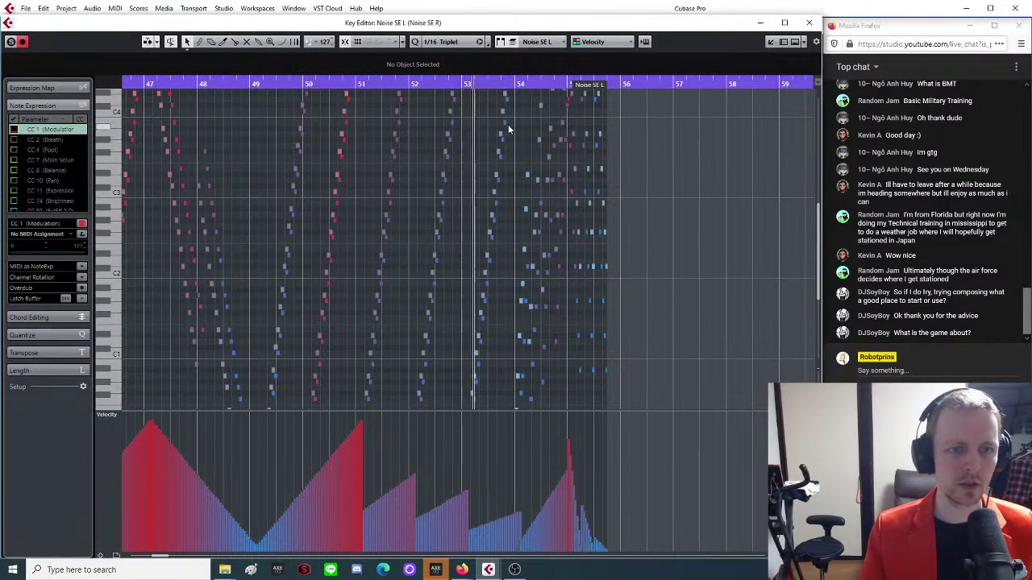
pyautogui.press('h')
pyautogui.press('h')
pyautogui.press('h')
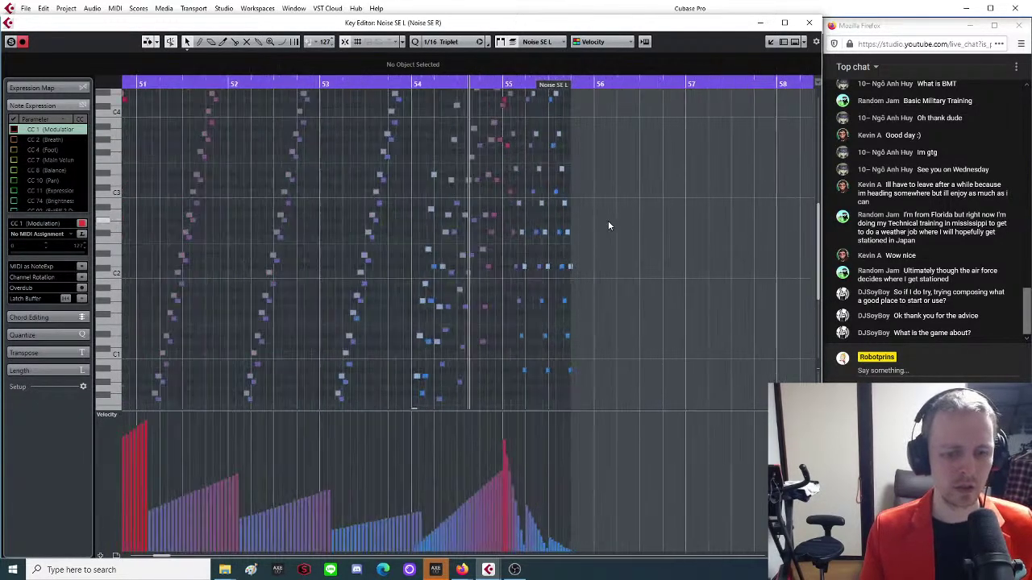
# Examine the scattered figure in bar 54 and the descending repeats in bar 55 across their full pitch range.
pyautogui.scroll(4, 590, 358)
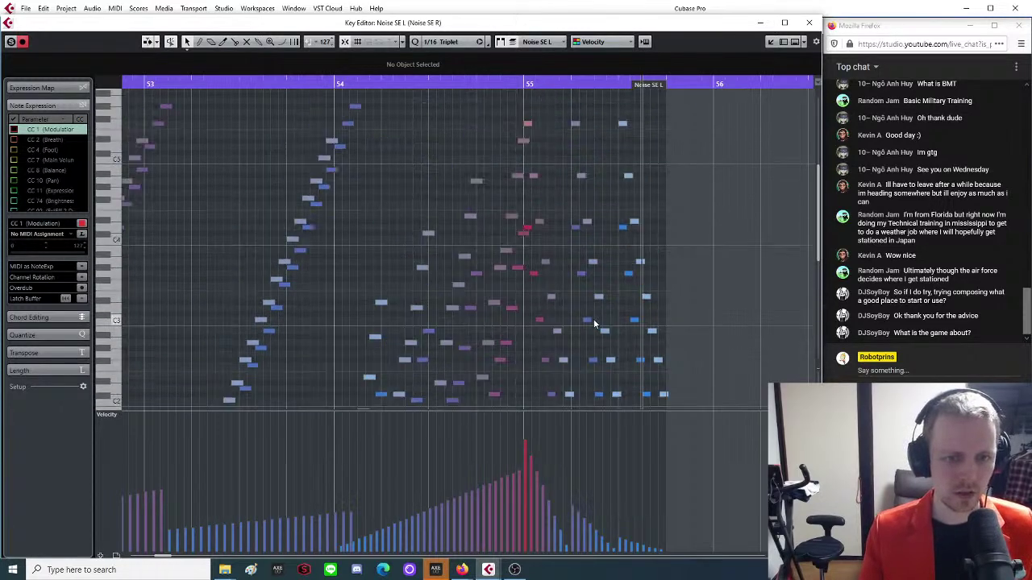
pyautogui.scroll(-8, 540, 310)
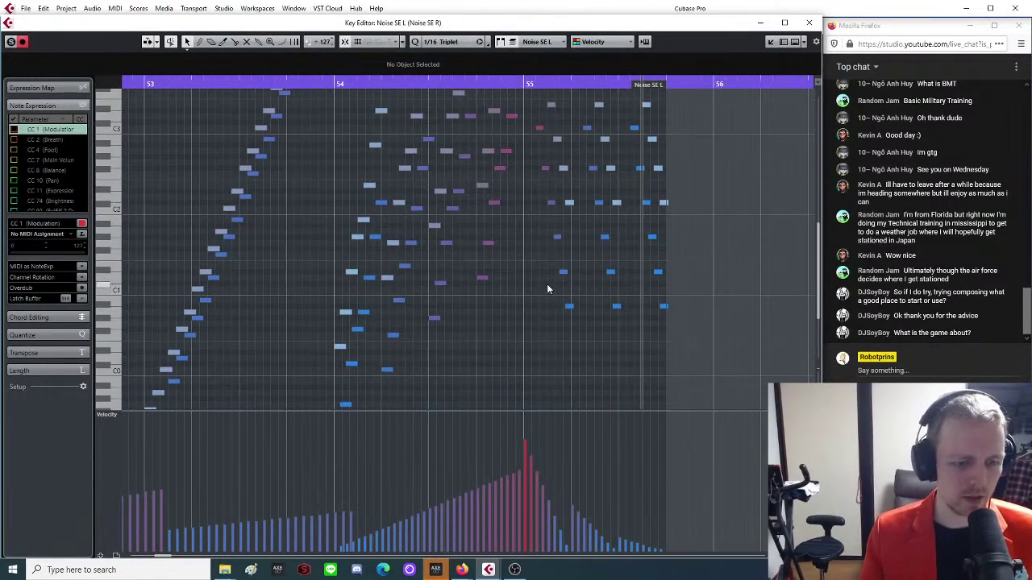
pyautogui.scroll(-8, 379, 358)
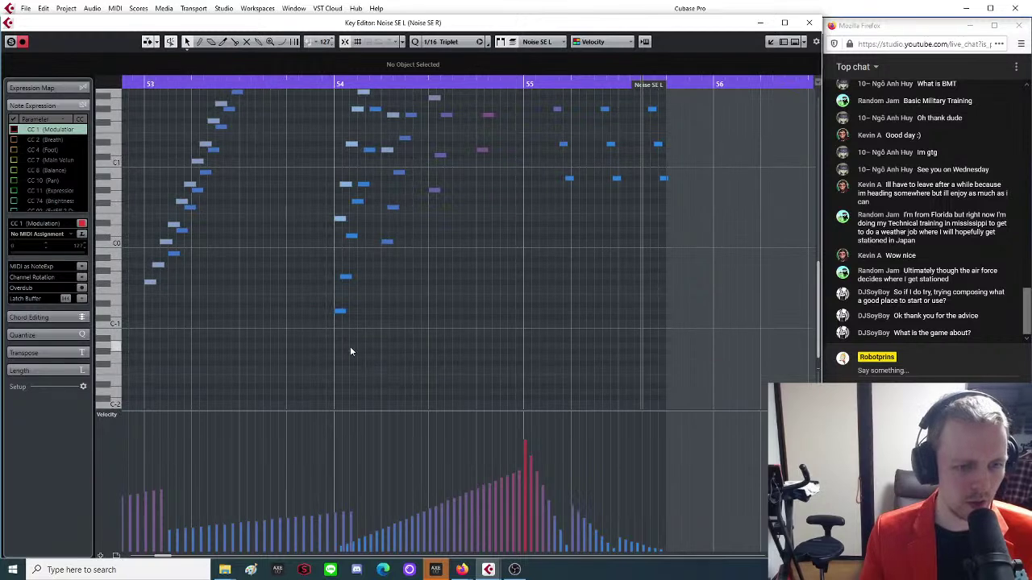
pyautogui.scroll(20, 612, 234)
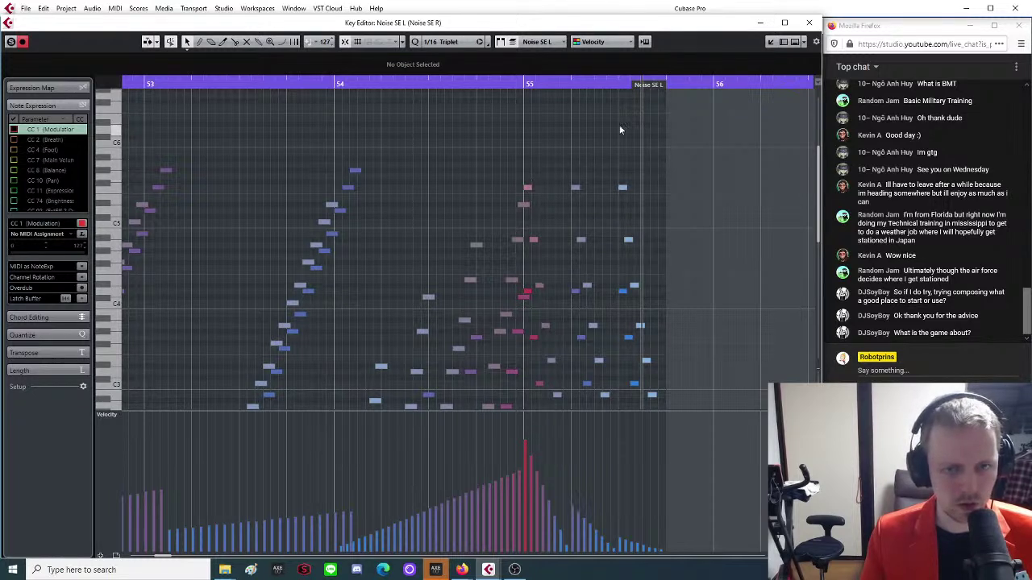
pyautogui.moveTo(658, 80); pyautogui.dragTo(484, 255)
pyautogui.press('h')
pyautogui.scroll(-2, 327, 245)
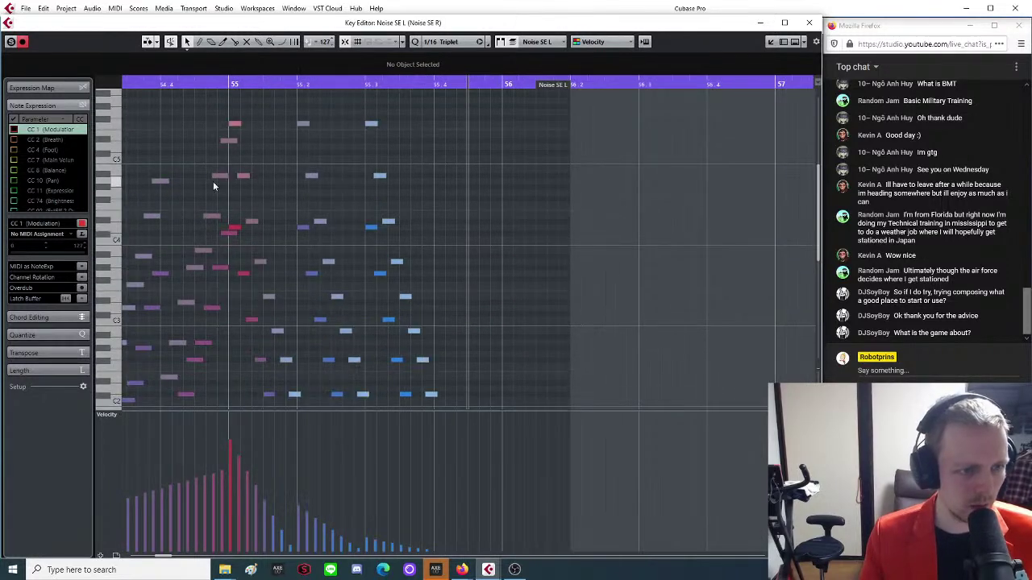
# Select the Noise SE L note D4 at 55.1.1 and play back the descending figures from bar 55.
pyautogui.click(234, 231)
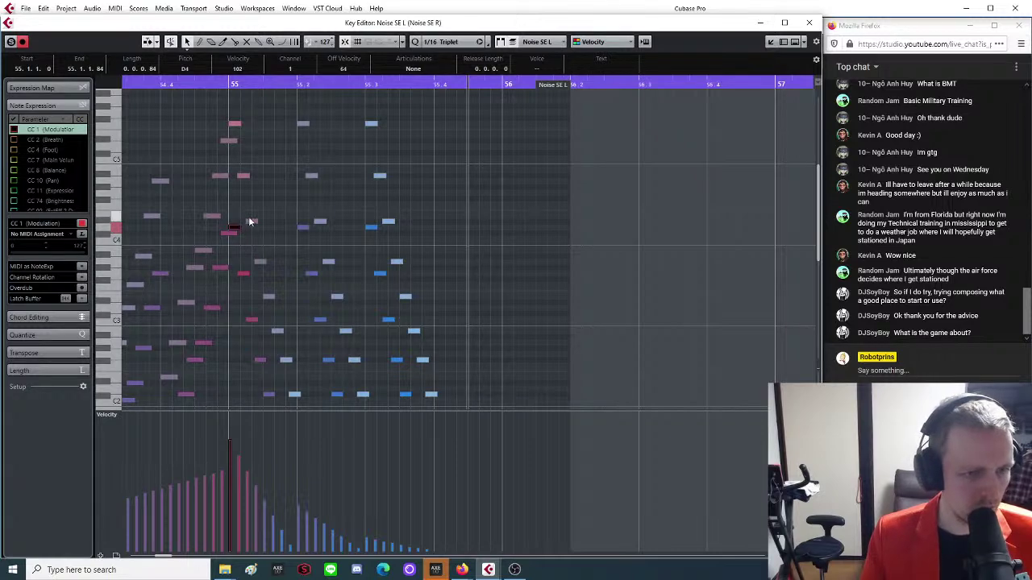
pyautogui.scroll(-3, 252, 214)
pyautogui.scroll(3, 253, 219)
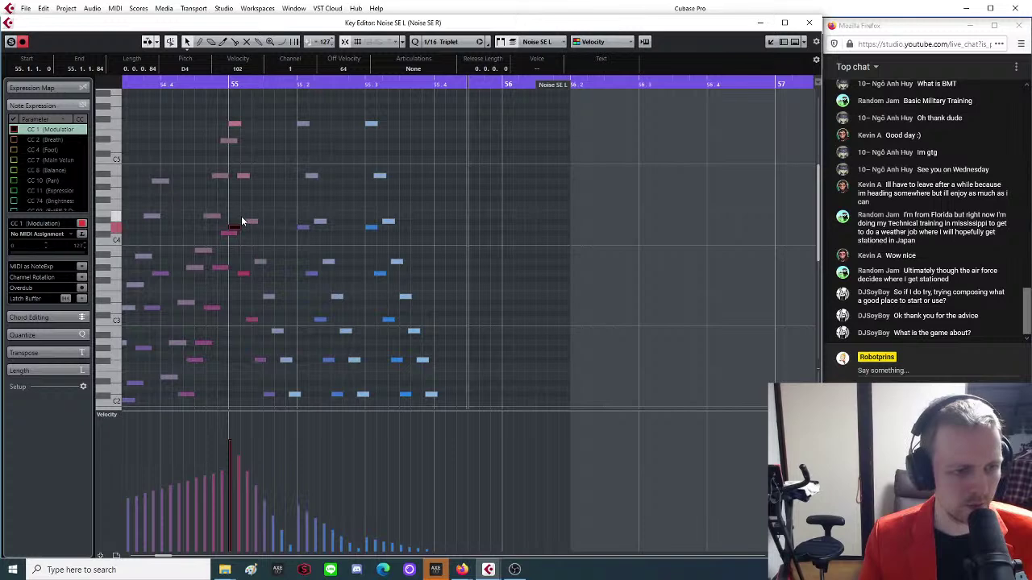
pyautogui.scroll(-2, 242, 218)
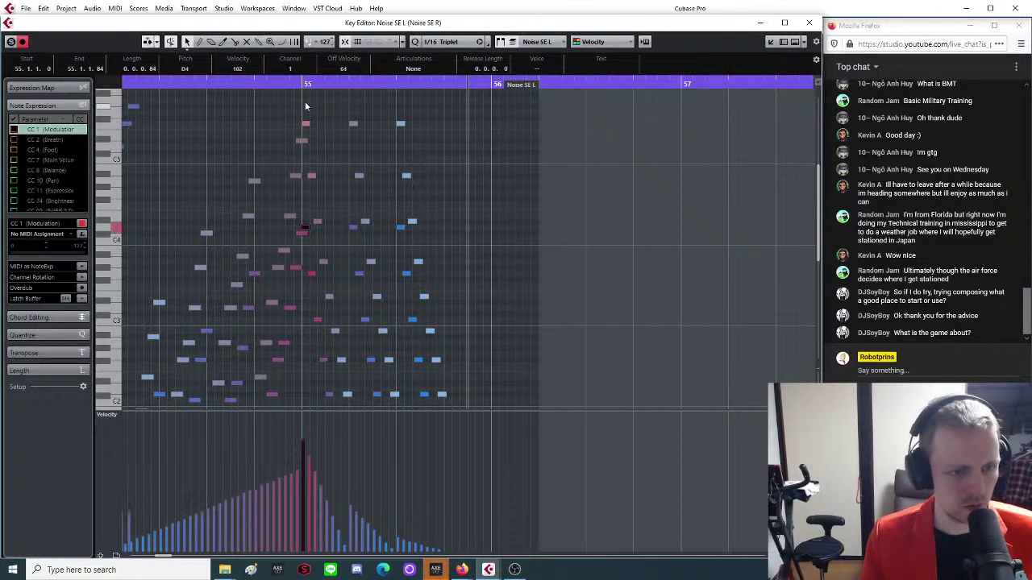
pyautogui.press('space')
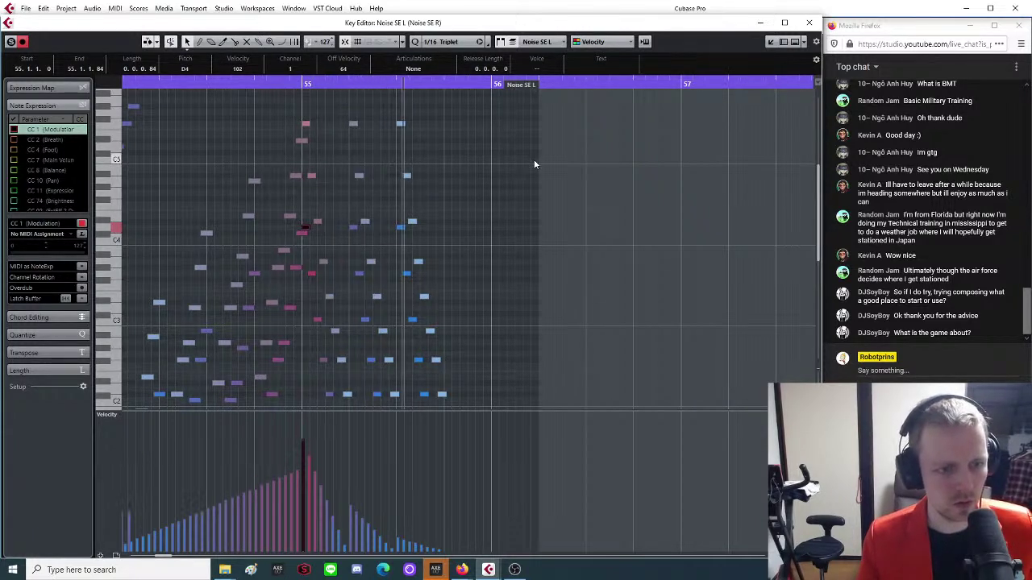
# Delete the Noise SE L notes of the descending repeats from 55.2 onward, keeping the Noise SE R notes.
pyautogui.click(445, 240)
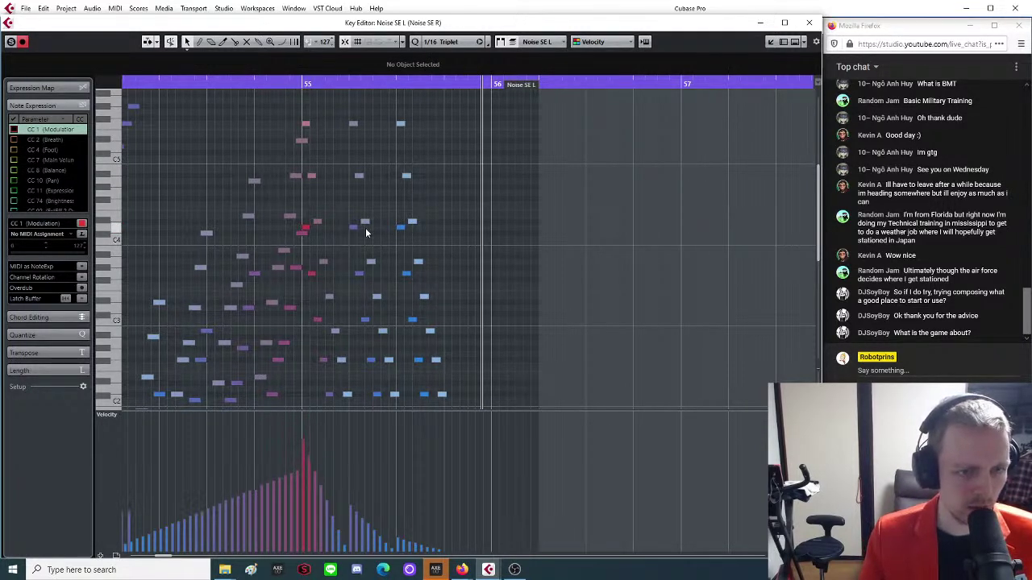
pyautogui.moveTo(355, 218); pyautogui.dragTo(500, 373)
pyautogui.click(526, 427)
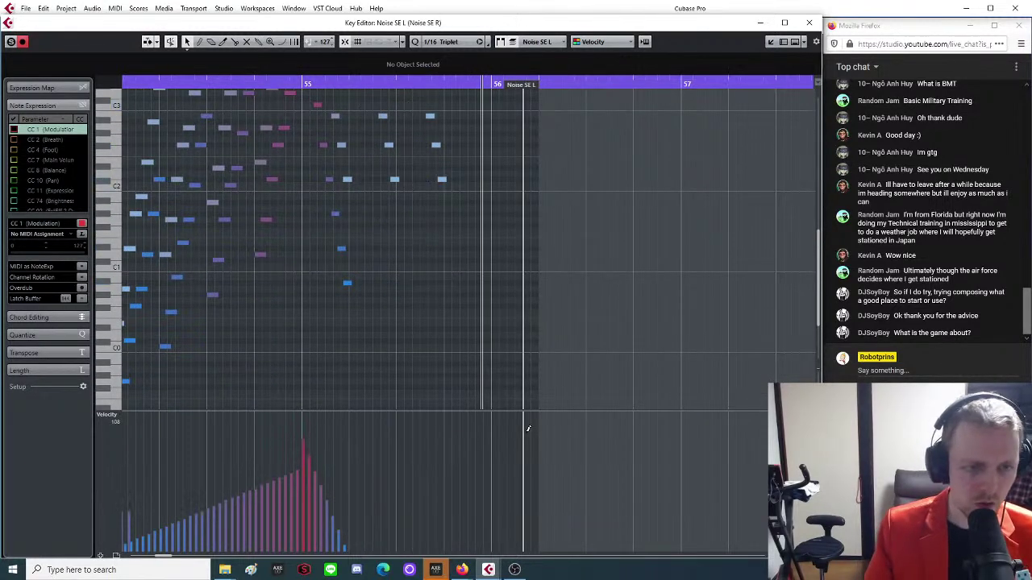
# Select the descending Noise SE L figure at 55.1.1 and raise its velocities so the first note is 119.
pyautogui.scroll(-3, 377, 336)
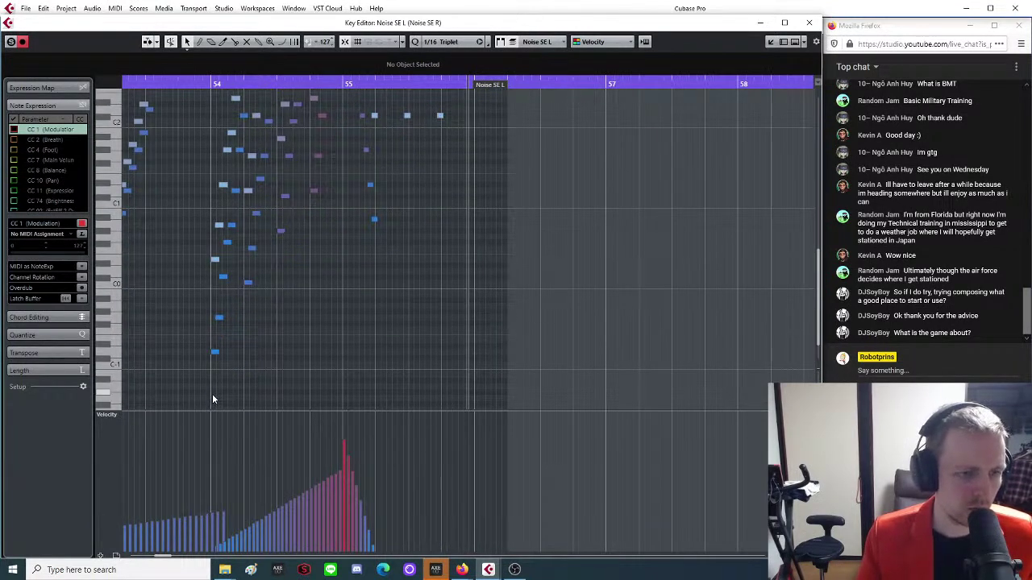
pyautogui.scroll(6, 212, 394)
pyautogui.scroll(5, 191, 268)
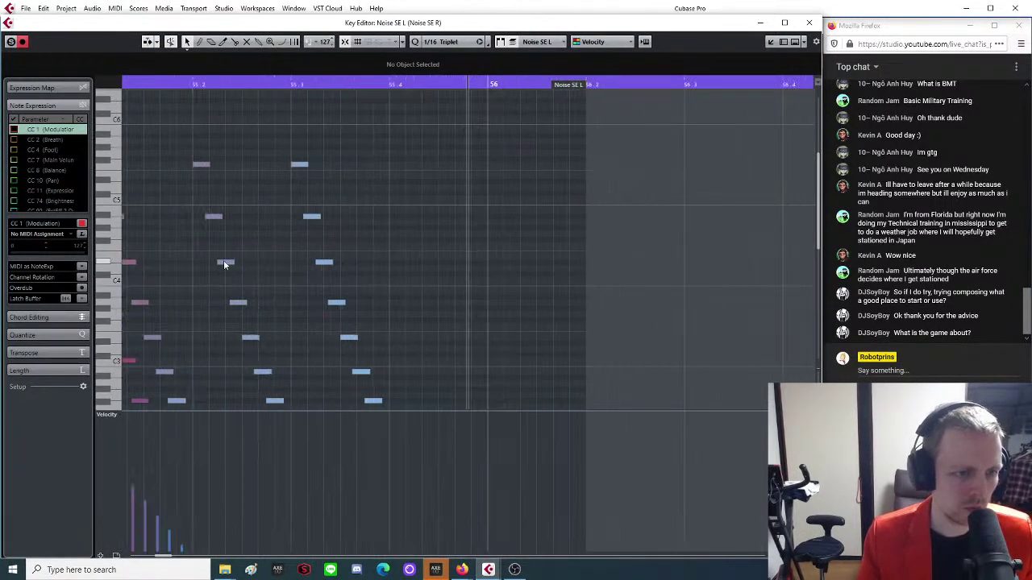
pyautogui.moveTo(164, 274); pyautogui.dragTo(265, 350)
pyautogui.scroll(4, 265, 351)
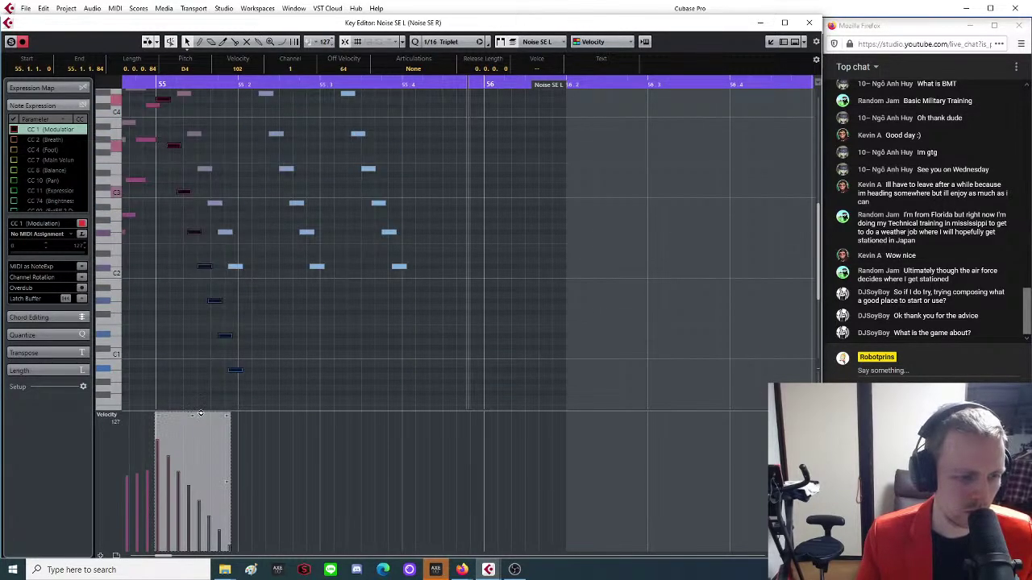
pyautogui.moveTo(190, 417); pyautogui.dragTo(231, 404)
pyautogui.scroll(3, 210, 347)
pyautogui.press('g')
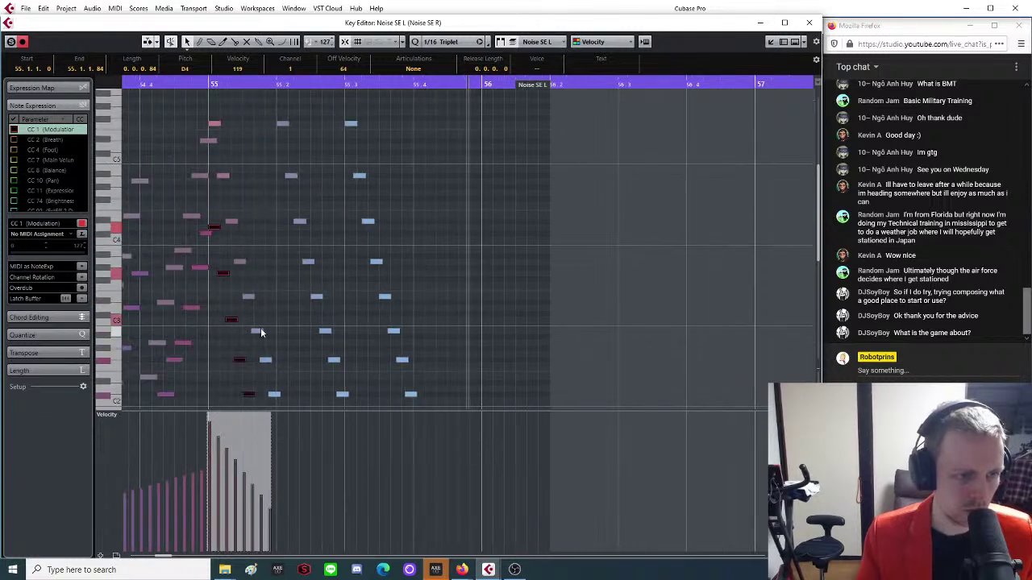
# Place a copy of the descending figure at 55.2.1 and lower its velocities so the first note is 94.
pyautogui.click(276, 84)
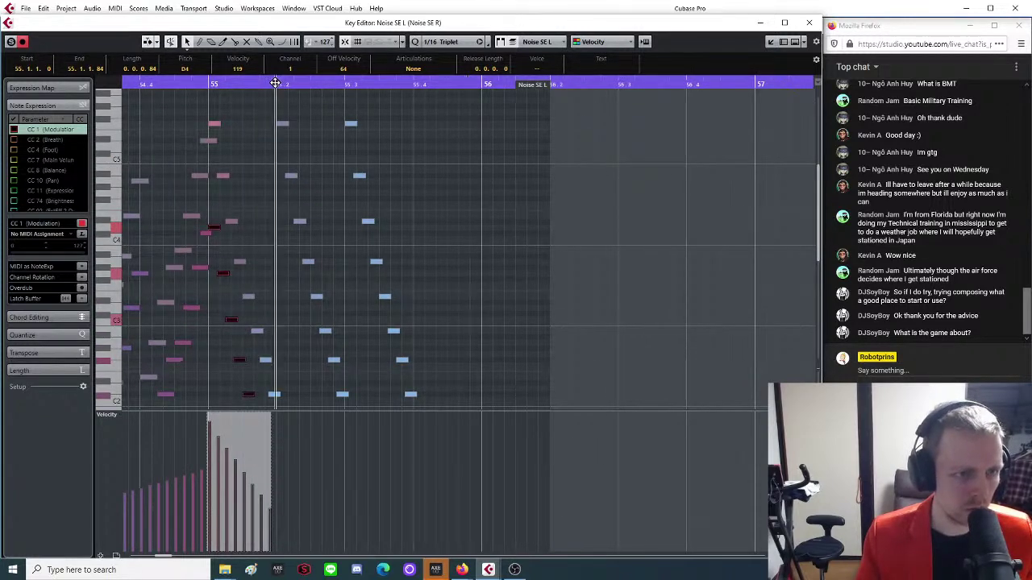
pyautogui.hotkey('ctrl', 'v')
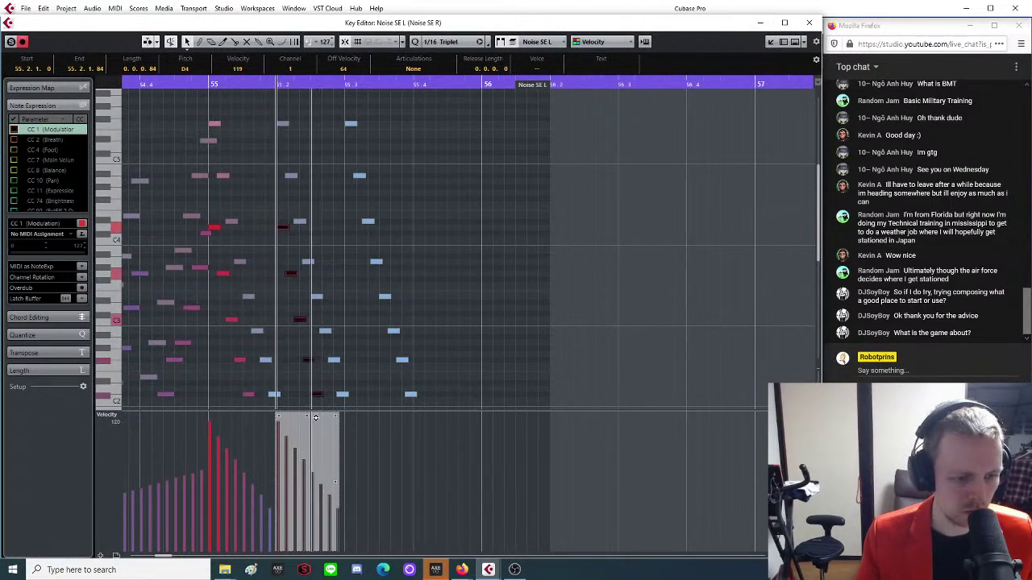
pyautogui.moveTo(306, 415)
pyautogui.mouseDown()
pyautogui.moveTo(302, 443)
pyautogui.moveTo(308, 425)
pyautogui.mouseUp()
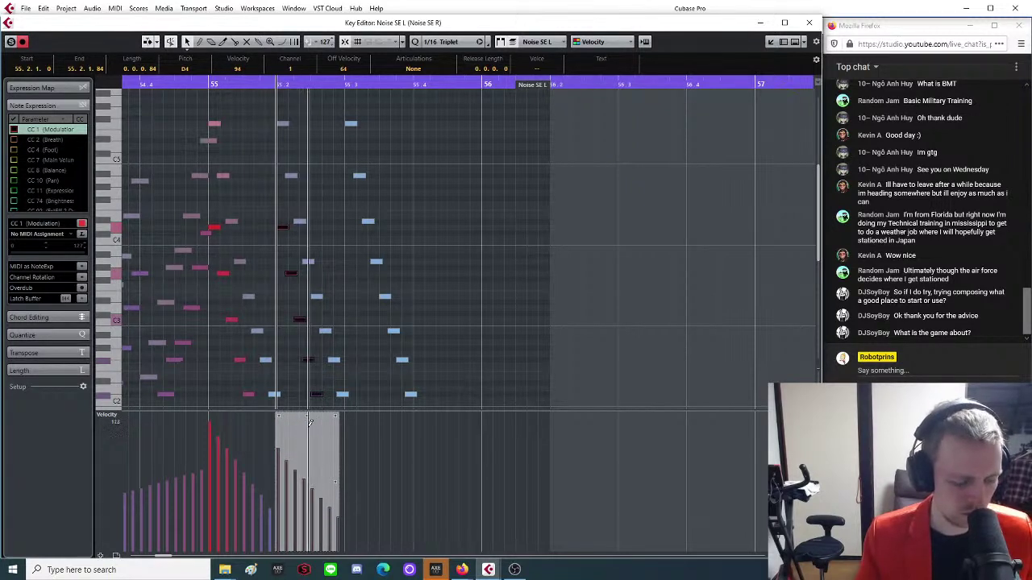
# Place another copy of the descending figure in Noise SE L at 55.3.1 and scale its velocities down below the previous copy.
pyautogui.click(342, 85)
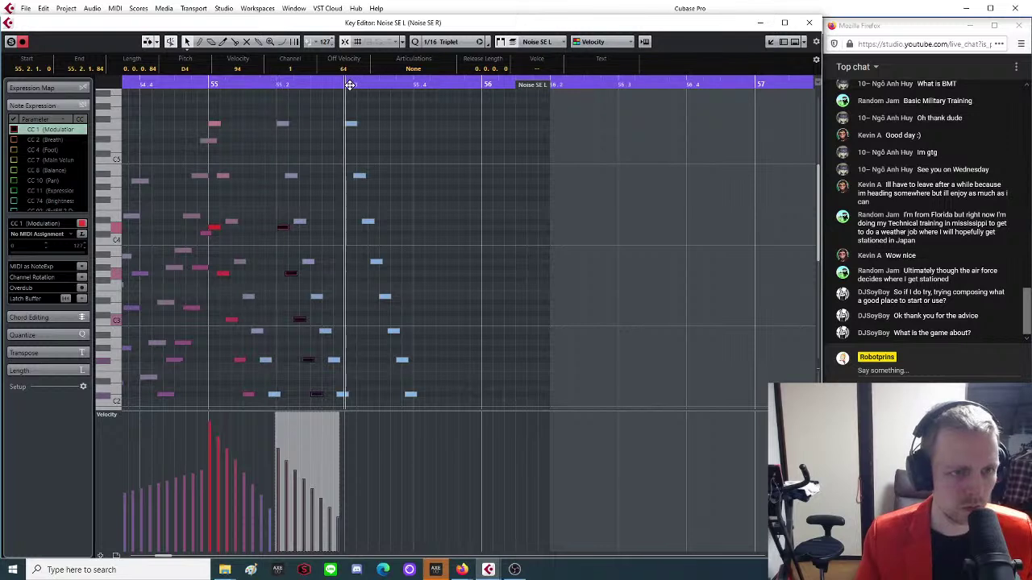
pyautogui.click(549, 42)
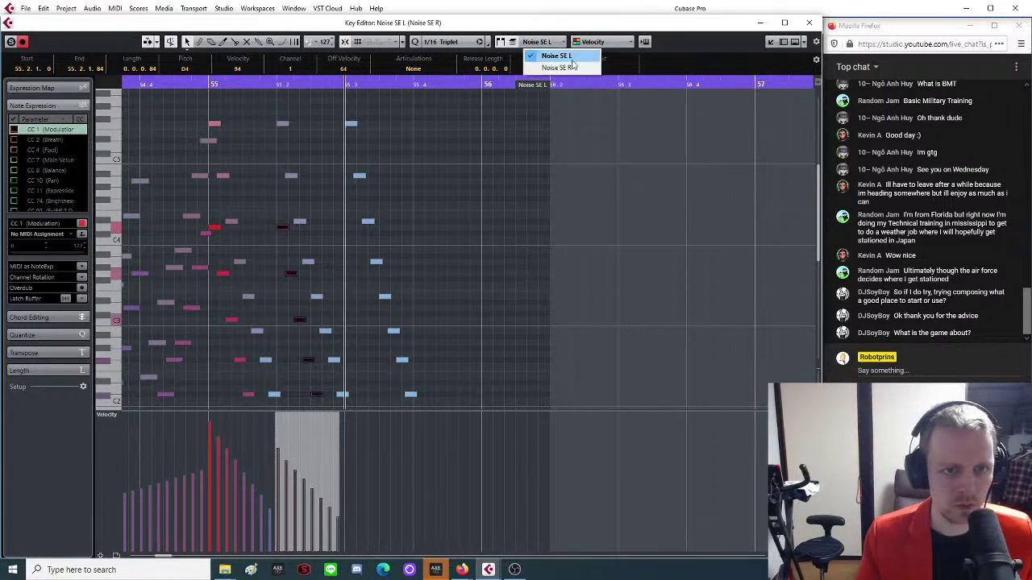
pyautogui.click(542, 51)
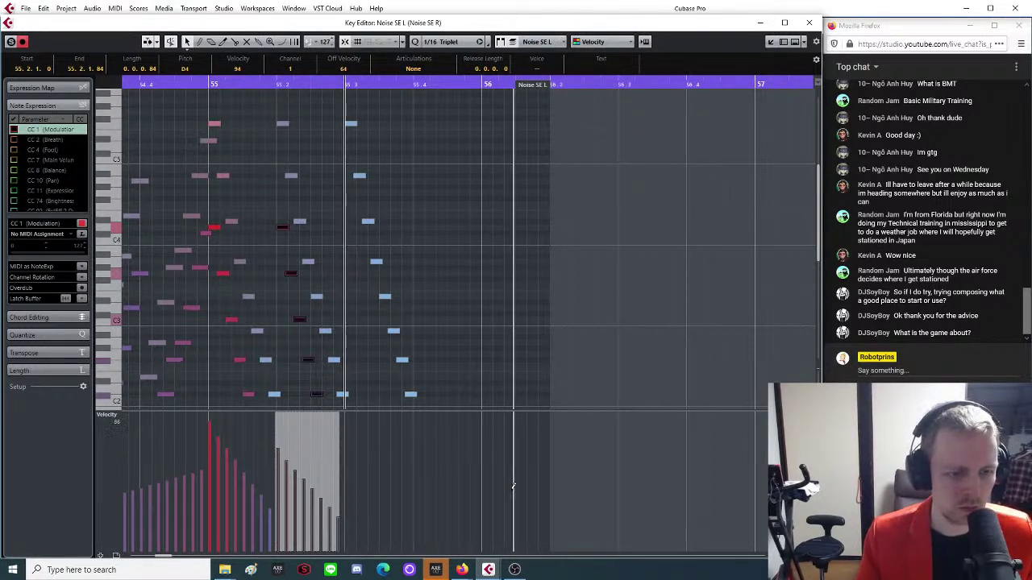
pyautogui.hotkey('ctrl', 'v')
pyautogui.moveTo(375, 421); pyautogui.dragTo(383, 453)
# Add a copy of the descending figure at 55.4.1, scale its velocities down so the first note is 25, and deselect it.
pyautogui.click(412, 86)
pyautogui.hotkey('ctrl', 'v')
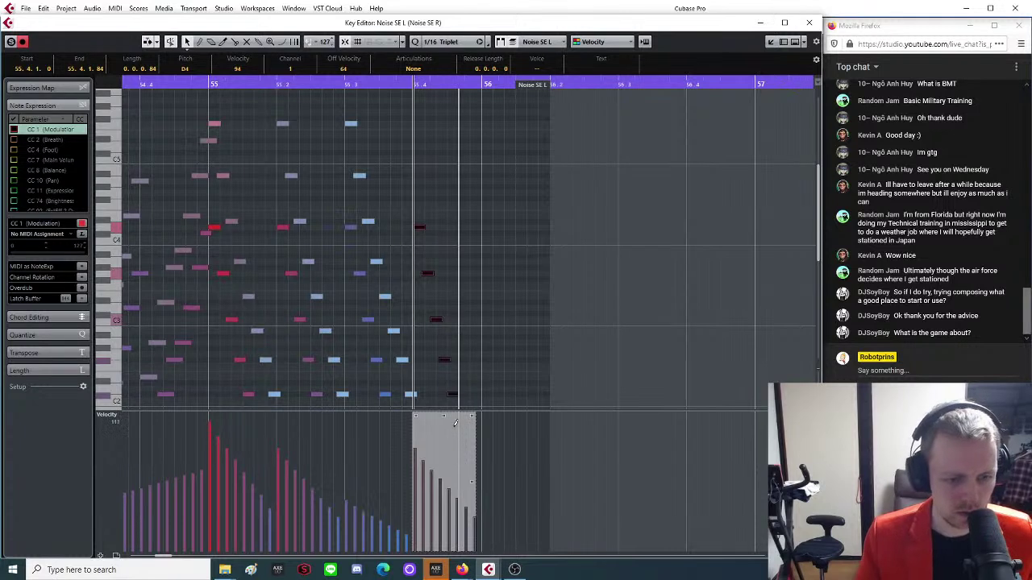
pyautogui.moveTo(443, 417); pyautogui.dragTo(451, 482)
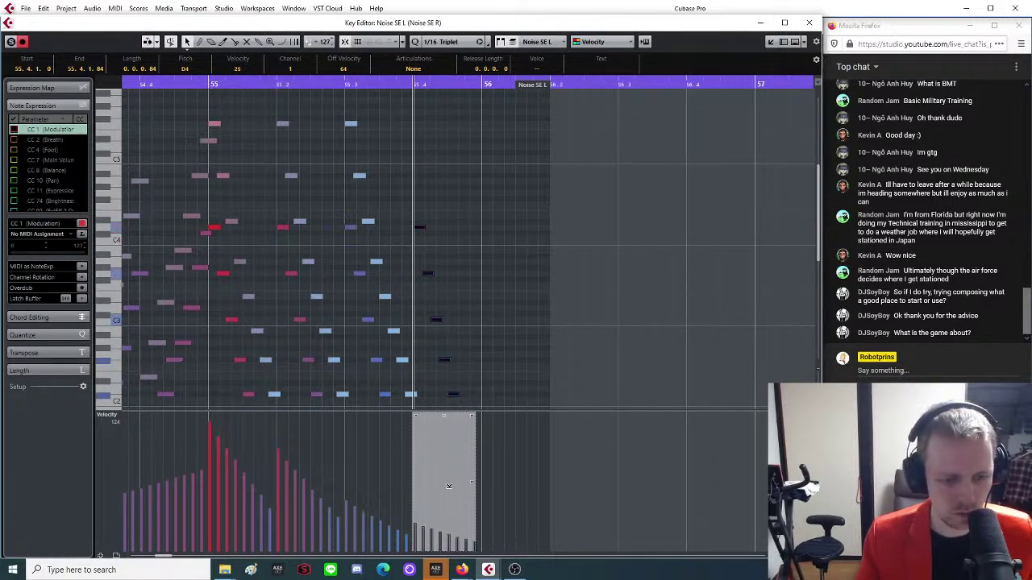
pyautogui.click(259, 200)
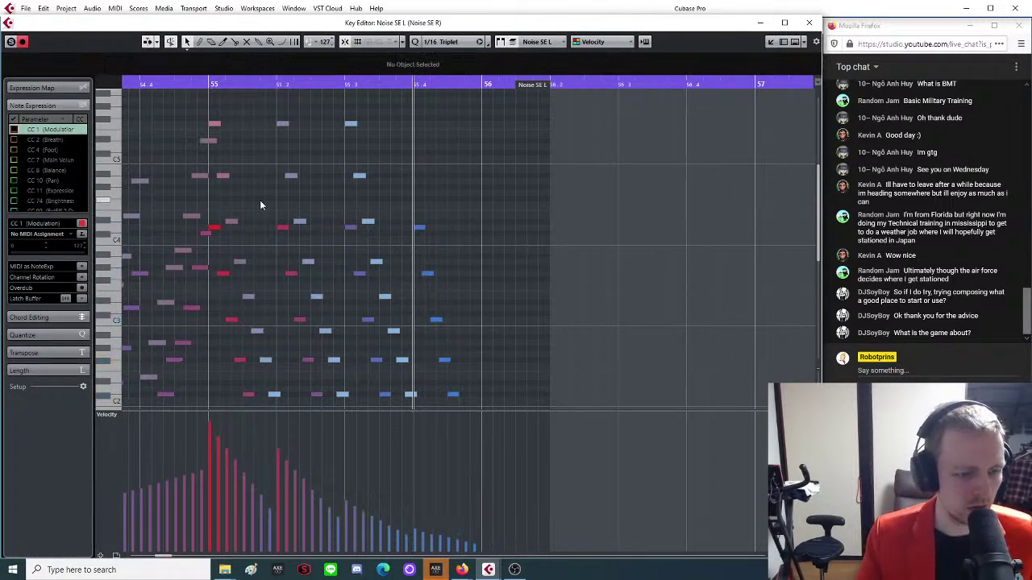
# Copy the four descending Noise SE L figures in bar 55 and delete the existing Noise SE R figures in that bar.
pyautogui.moveTo(218, 213); pyautogui.dragTo(478, 351)
pyautogui.scroll(5, 345, 355)
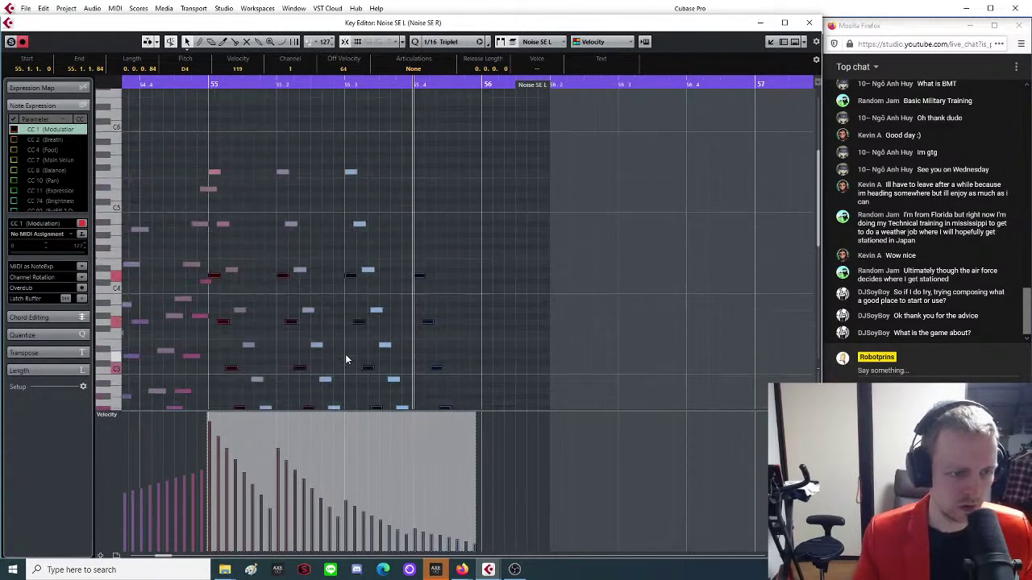
pyautogui.click(216, 172)
pyautogui.moveTo(214, 189); pyautogui.dragTo(208, 196)
pyautogui.click(219, 166)
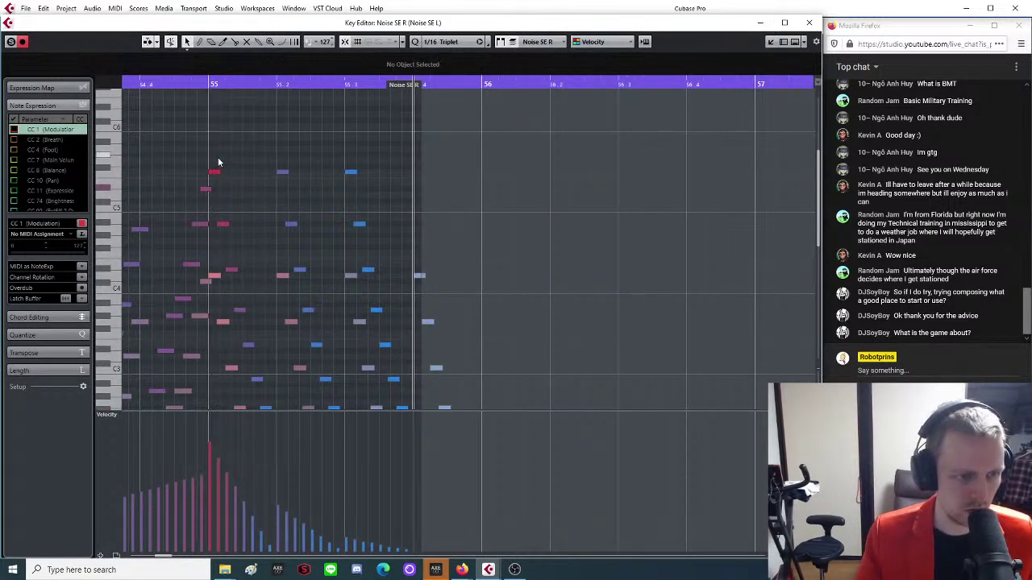
pyautogui.moveTo(215, 160); pyautogui.dragTo(439, 347)
pyautogui.click(438, 347)
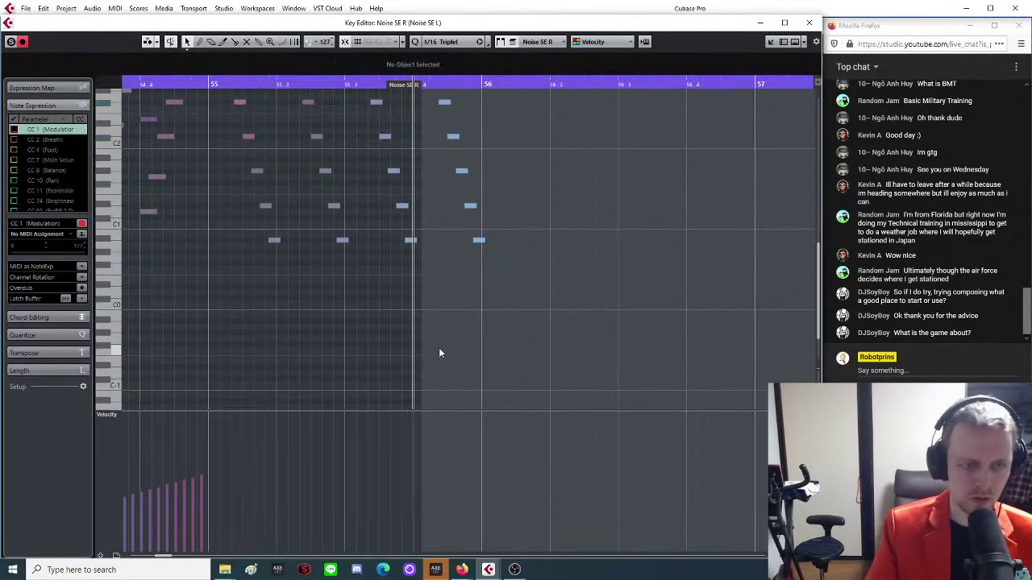
# Extend the Noise SE R part to bar 56 and paste the copied descending figures into it at 55.1.1.
pyautogui.scroll(4, 433, 291)
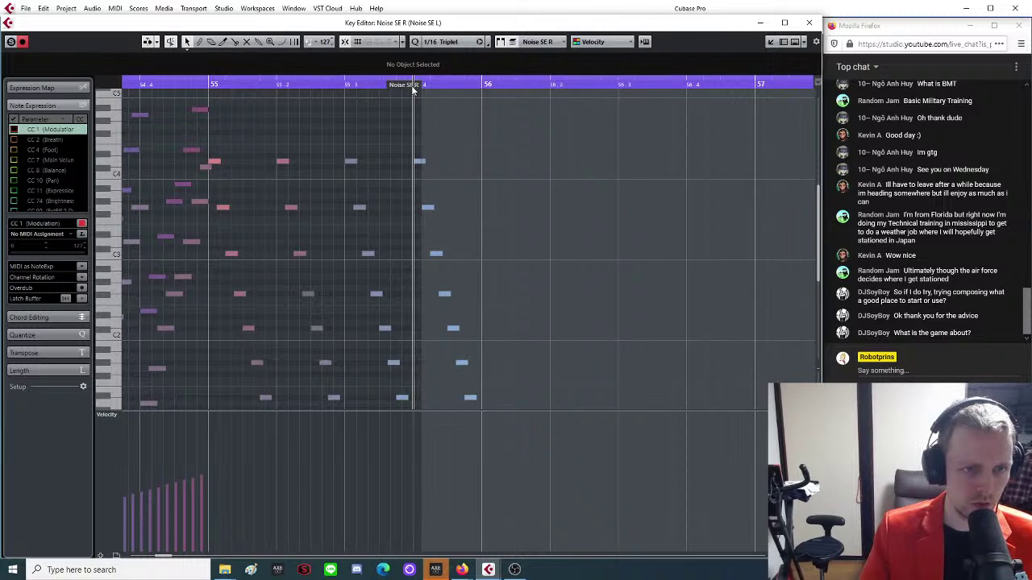
pyautogui.moveTo(415, 86); pyautogui.dragTo(470, 92)
pyautogui.moveTo(212, 85); pyautogui.dragTo(476, 196)
# Transpose the pasted Noise SE R figures up so the first note is F5, and deselect them.
pyautogui.scroll(4, 231, 232)
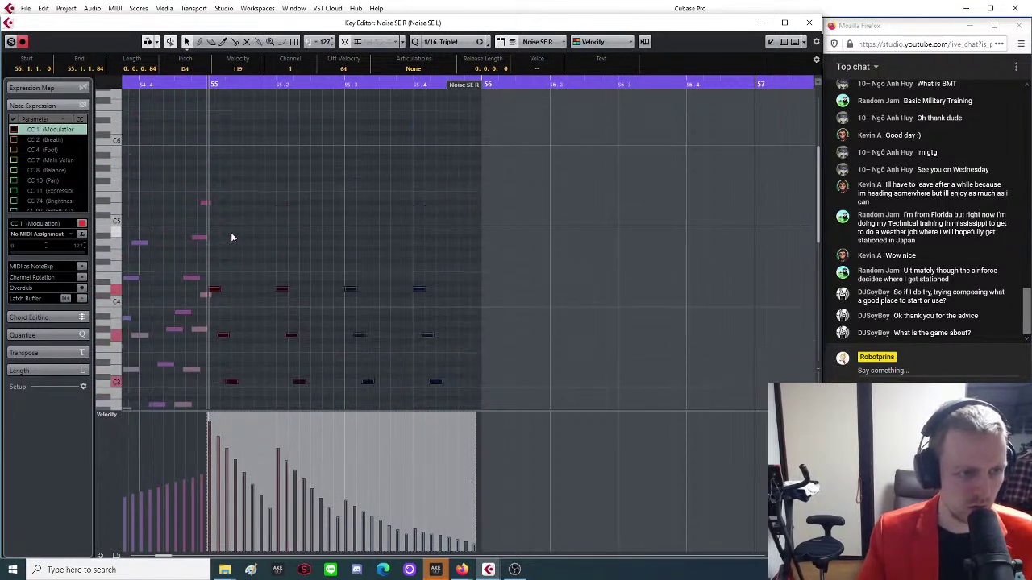
pyautogui.moveTo(214, 294); pyautogui.dragTo(212, 190)
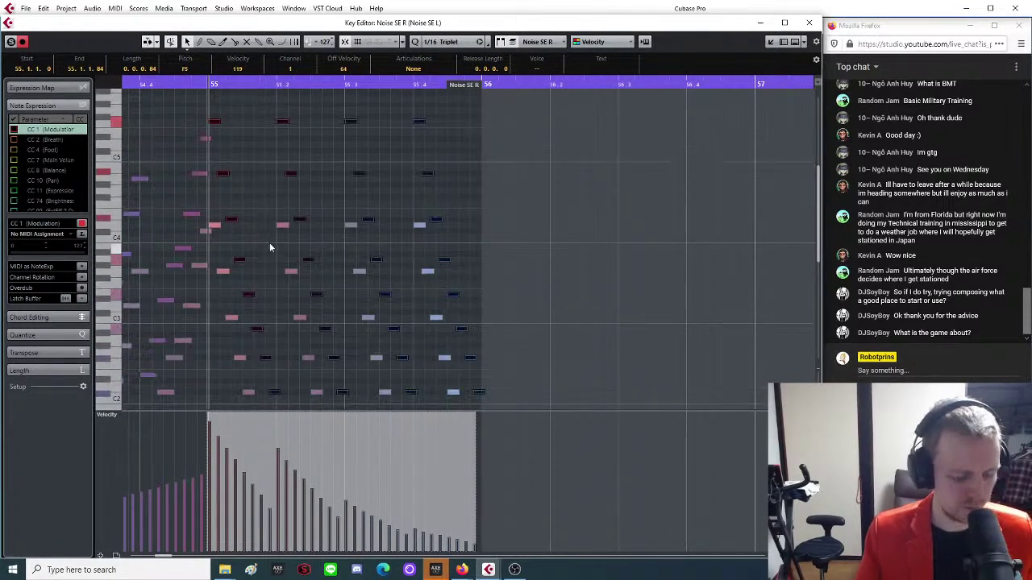
pyautogui.press('h')
pyautogui.scroll(-2, 378, 210)
pyautogui.click(523, 159)
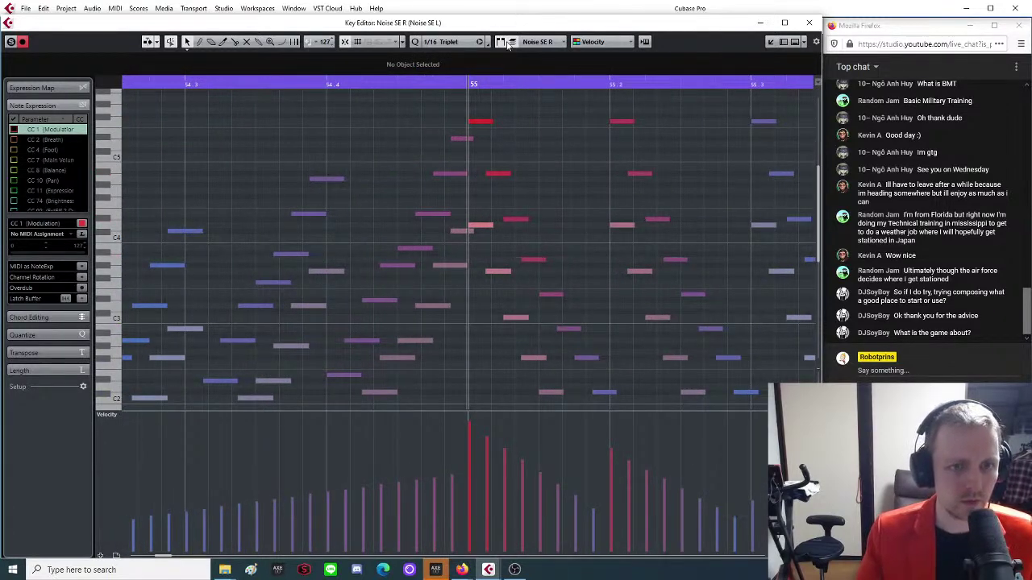
# Lengthen the last note before bar 55 to about 0.0.0.102 in Noise SE R and 0.0.0.104 in Noise SE L.
pyautogui.moveTo(472, 140)
pyautogui.mouseDown()
pyautogui.moveTo(491, 142)
pyautogui.moveTo(474, 139)
pyautogui.mouseUp()
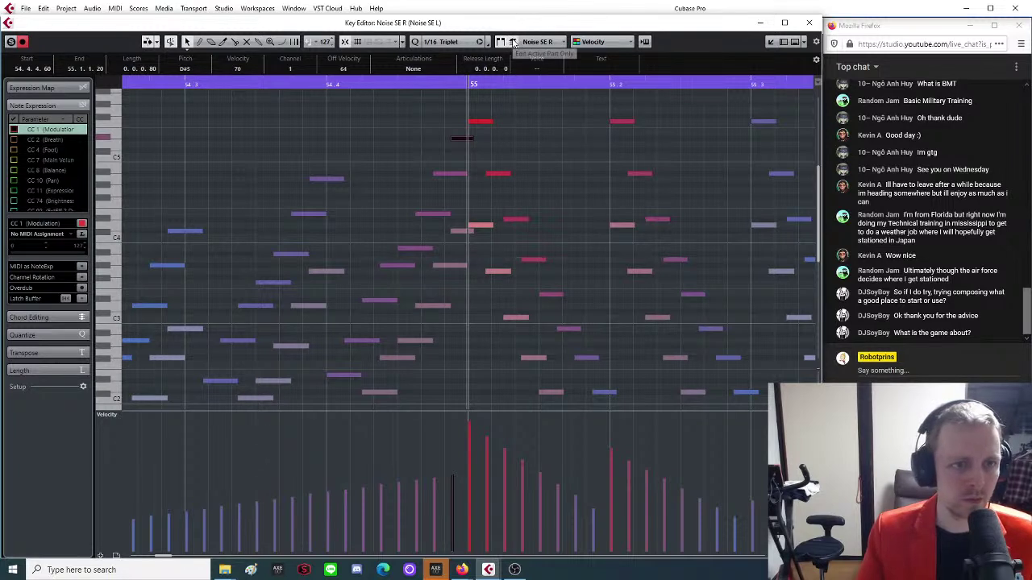
pyautogui.moveTo(472, 141)
pyautogui.mouseDown()
pyautogui.moveTo(483, 141)
pyautogui.moveTo(475, 140)
pyautogui.mouseUp()
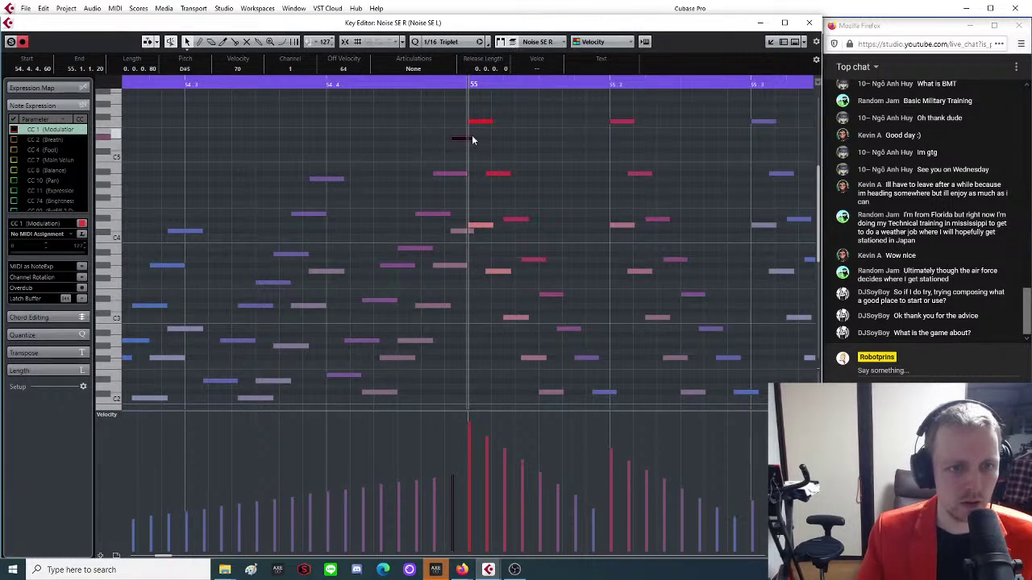
pyautogui.moveTo(473, 137); pyautogui.dragTo(480, 139)
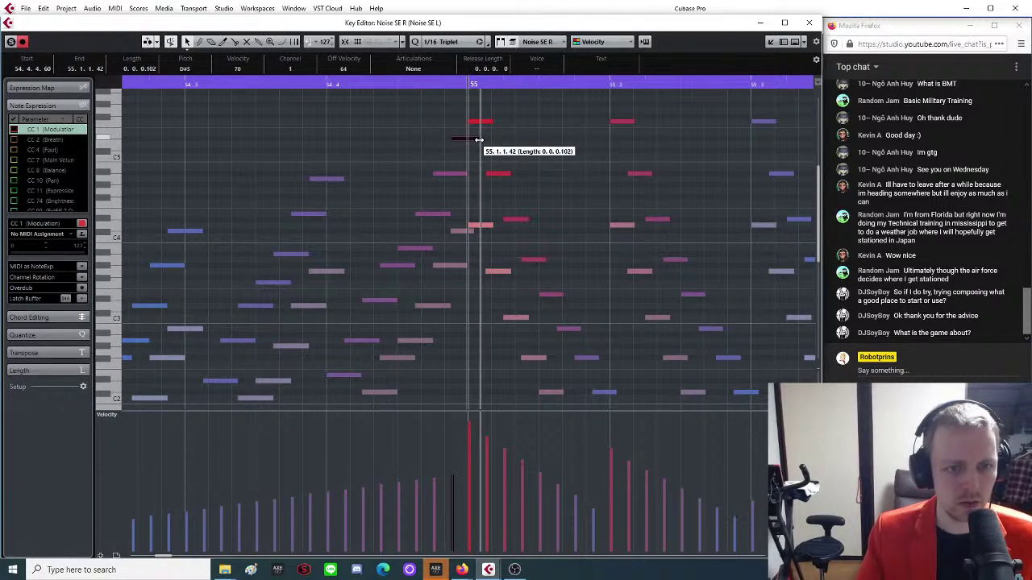
pyautogui.click(469, 231)
pyautogui.moveTo(469, 232); pyautogui.dragTo(477, 231)
# Select the bar 54 notes in Noise SE L and scale their velocities up into a steeper ramp starting at 16.
pyautogui.press('g')
pyautogui.press('g')
pyautogui.press('g')
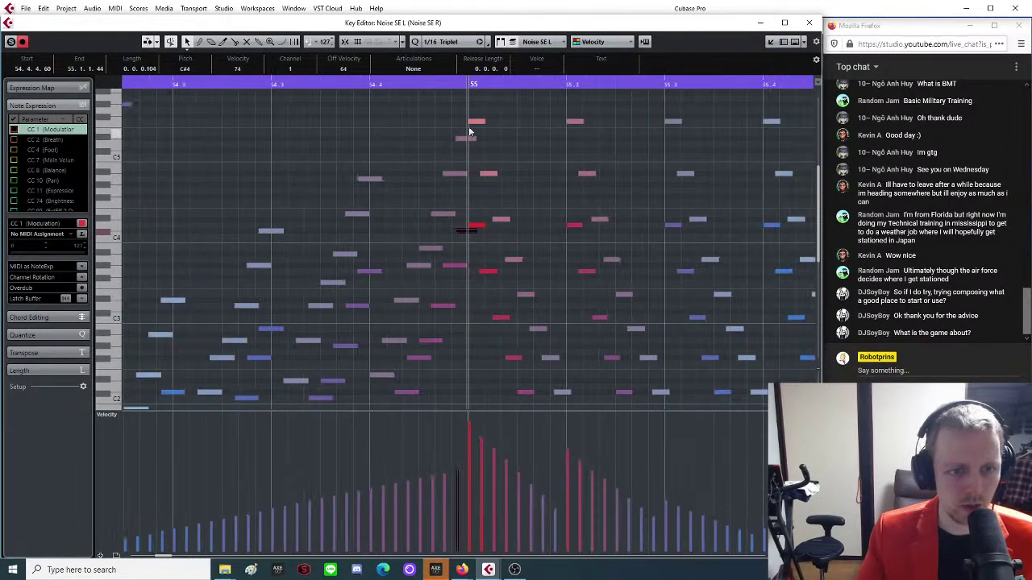
pyautogui.moveTo(461, 140); pyautogui.dragTo(176, 379)
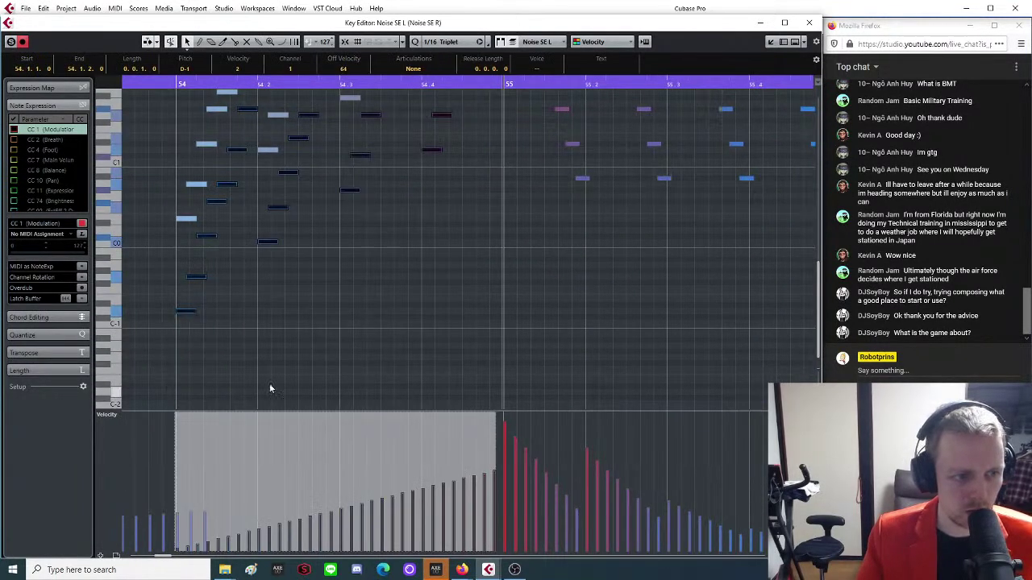
pyautogui.moveTo(493, 416); pyautogui.dragTo(488, 399)
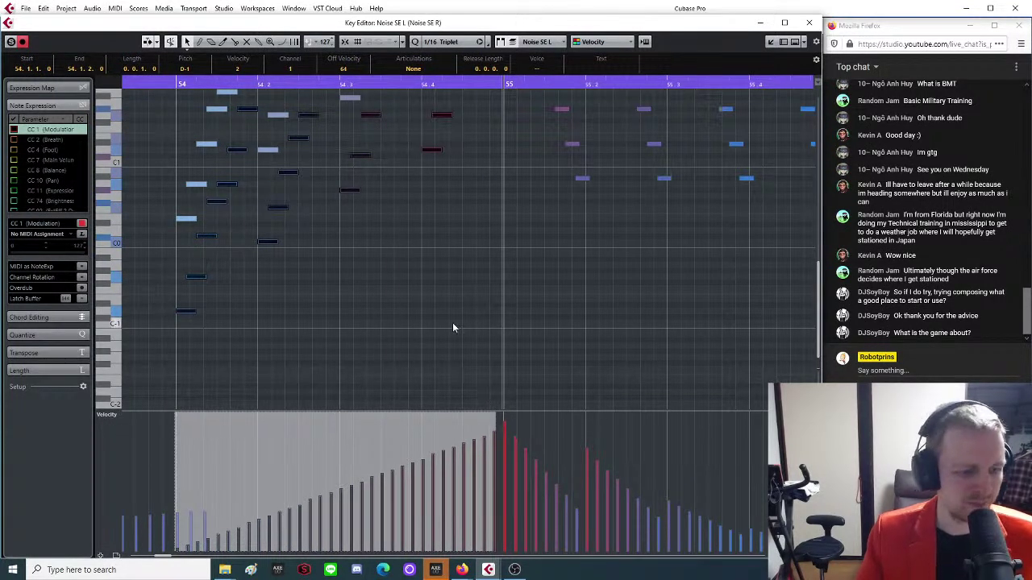
pyautogui.moveTo(178, 416); pyautogui.dragTo(172, 412)
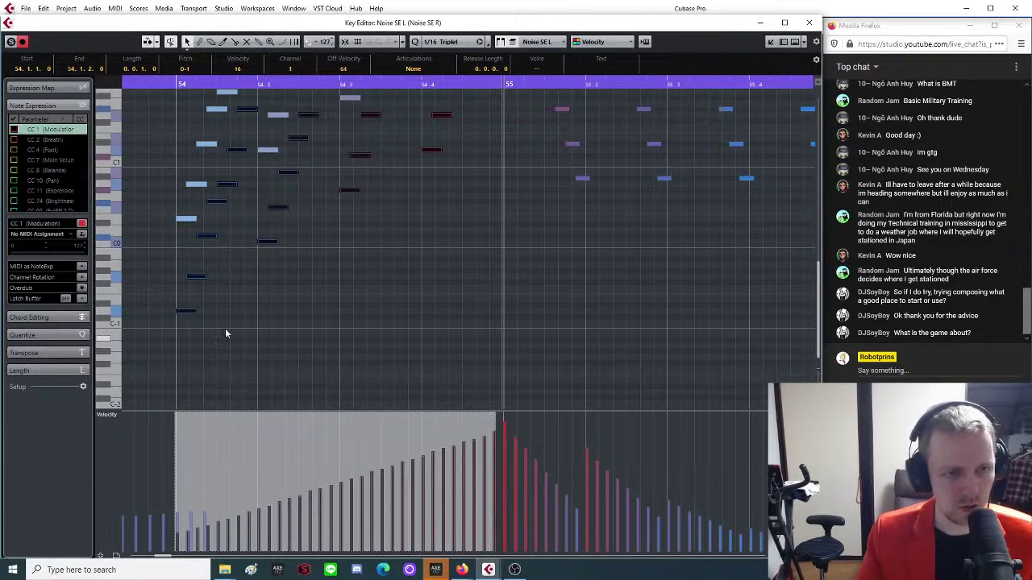
# Scale the bar 54 velocities in Noise SE R up into a matching ramp that starts at 20.
pyautogui.scroll(3, 212, 314)
pyautogui.click(184, 289)
pyautogui.moveTo(161, 311); pyautogui.dragTo(500, 162)
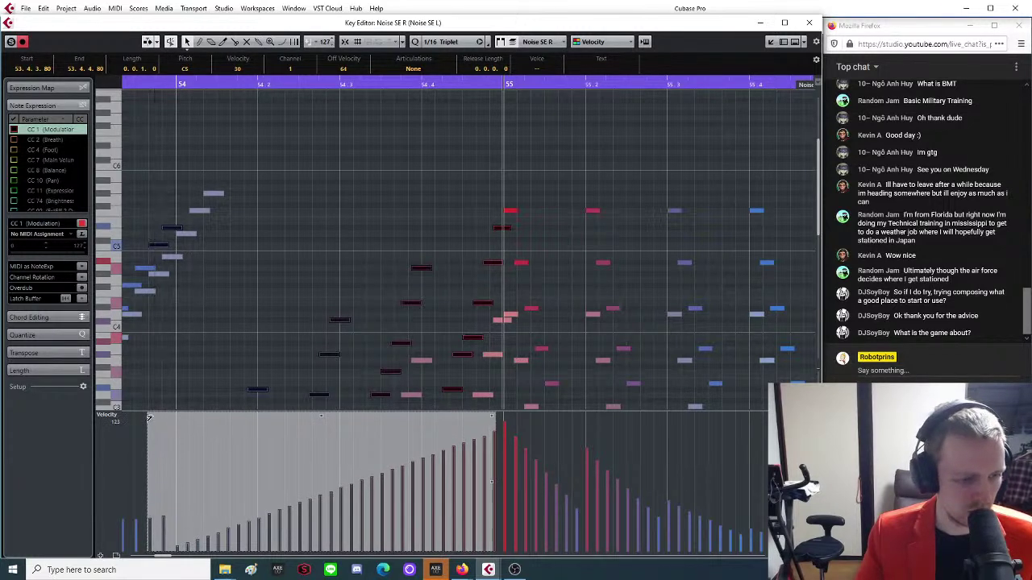
pyautogui.click(165, 368)
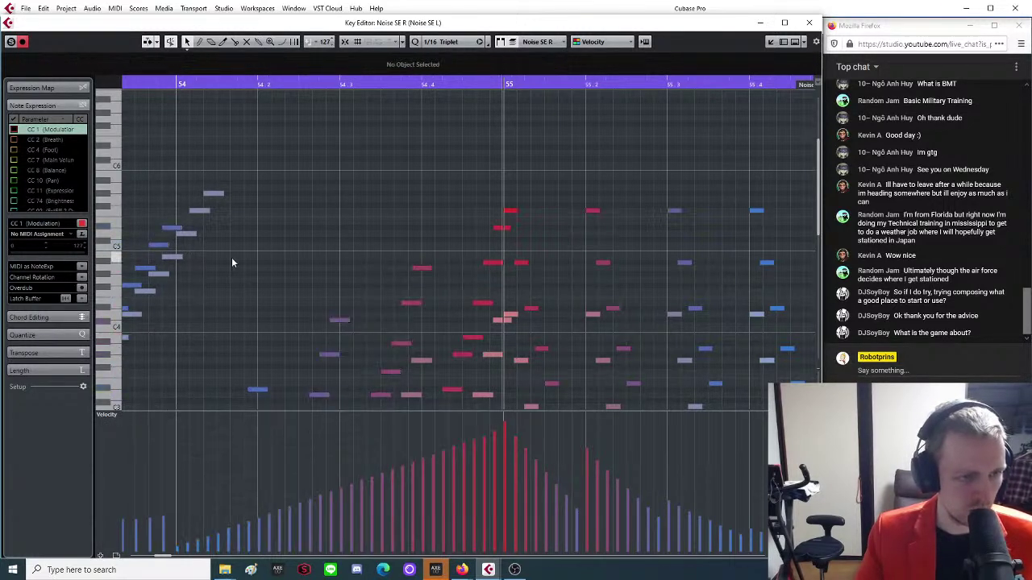
pyautogui.moveTo(497, 217); pyautogui.dragTo(169, 408)
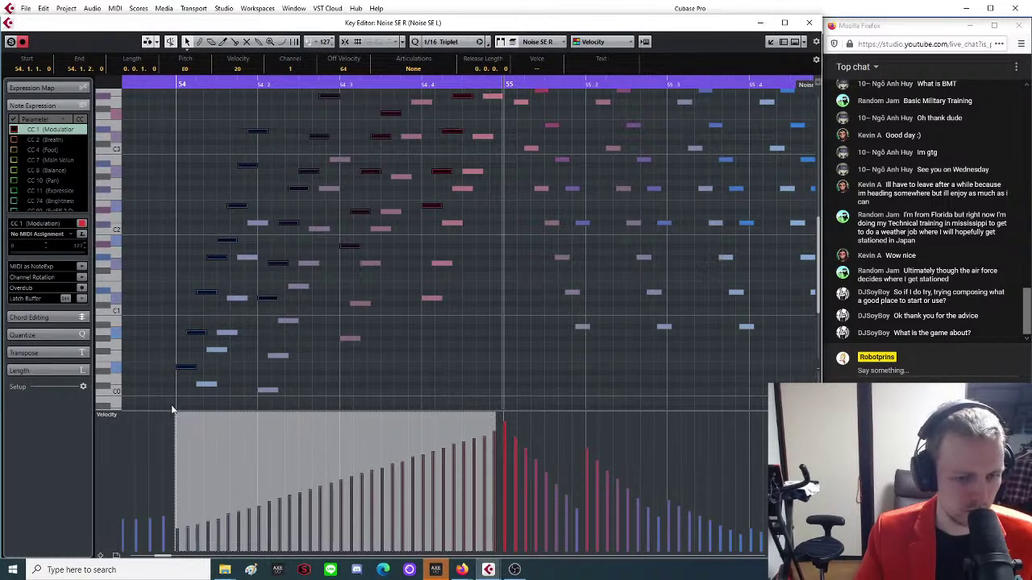
# Play back the revised Noise SE passage through bars 54 and 55, and close the Key Editor.
pyautogui.scroll(-2, 297, 177)
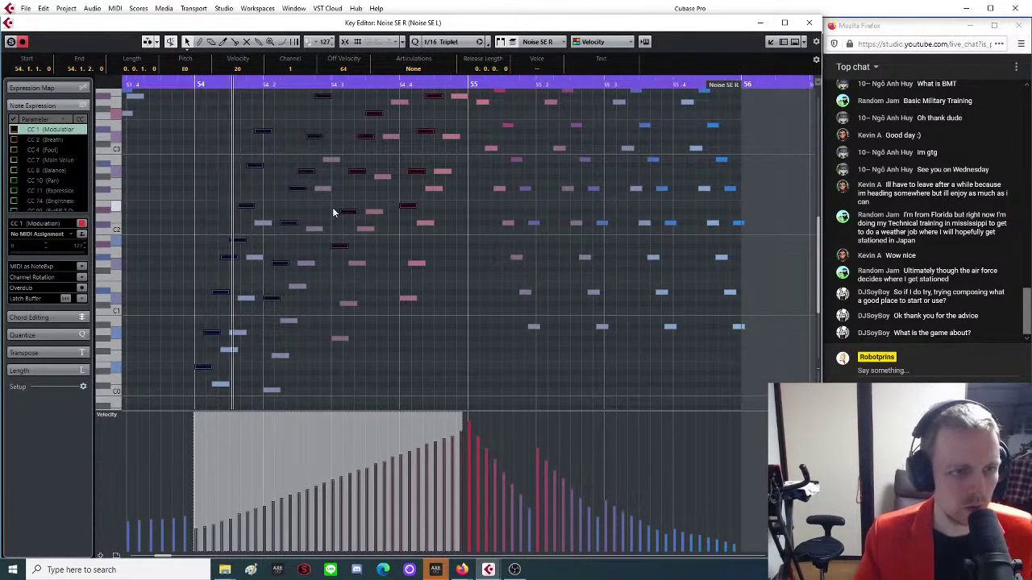
pyautogui.scroll(-2, 405, 233)
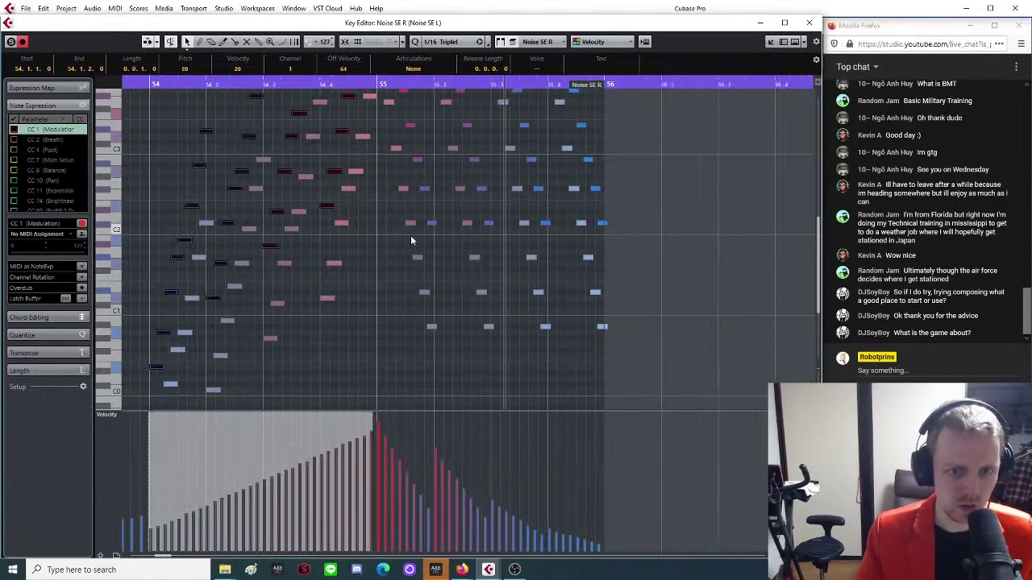
pyautogui.scroll(-3, 405, 229)
pyautogui.scroll(3, 430, 249)
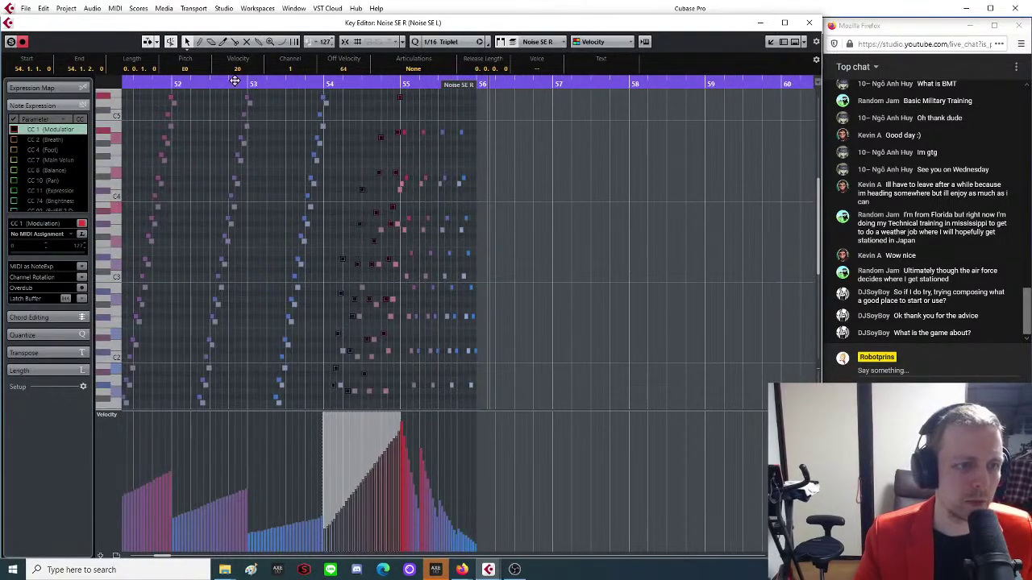
pyautogui.scroll(-2, 247, 83)
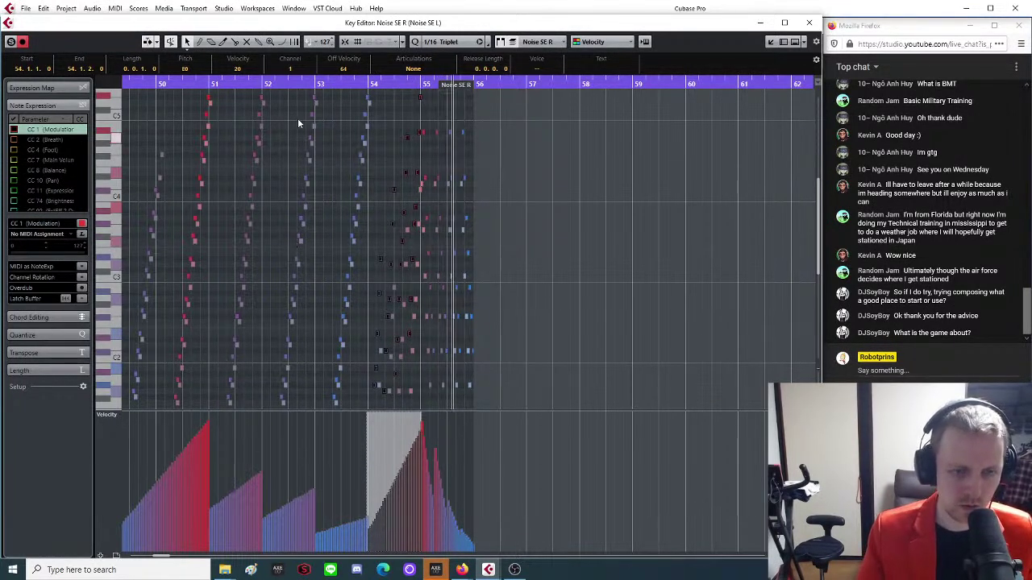
pyautogui.click(809, 23)
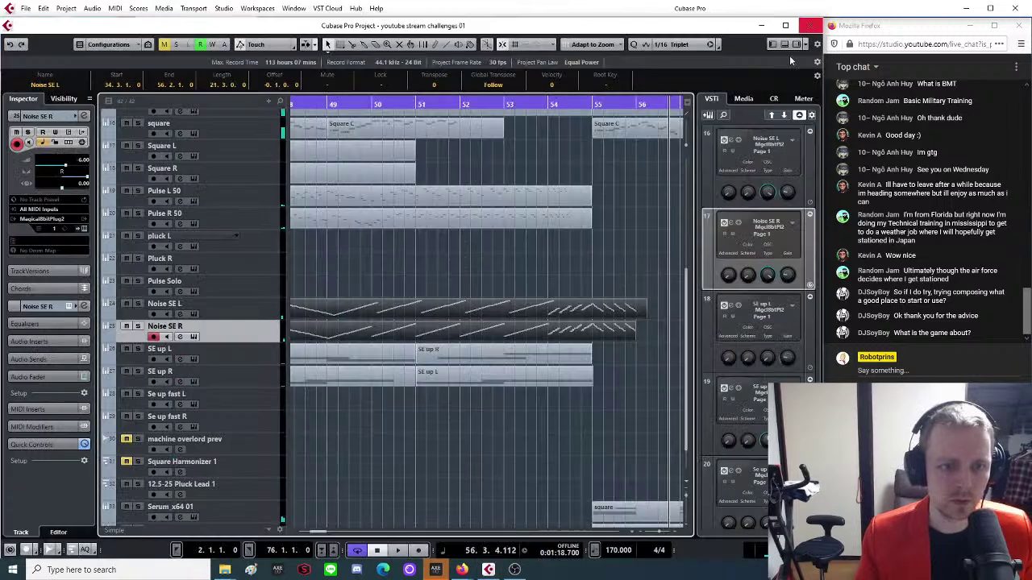
# Add a new instrument track that uses Kontakt 5 to the project.
pyautogui.click(502, 425)
pyautogui.scroll(-2, 498, 390)
pyautogui.press('g')
pyautogui.press('g')
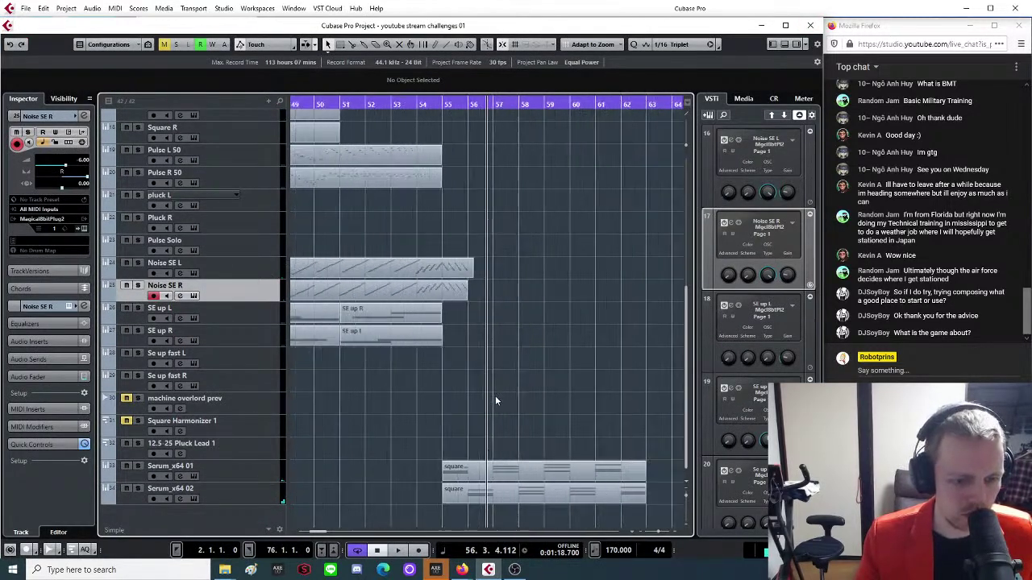
pyautogui.press('g')
pyautogui.press('g')
pyautogui.press('g')
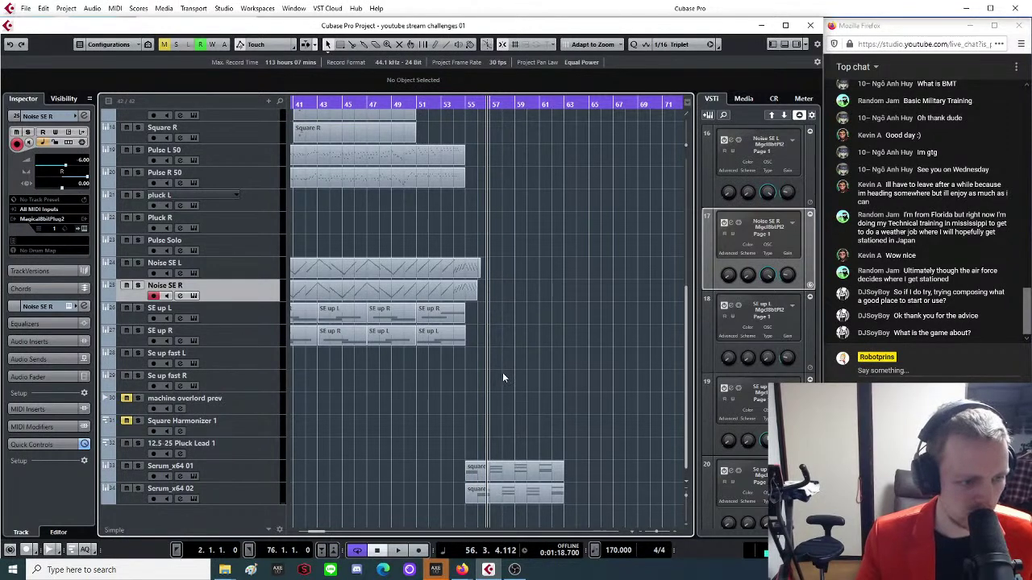
pyautogui.rightClick(199, 509)
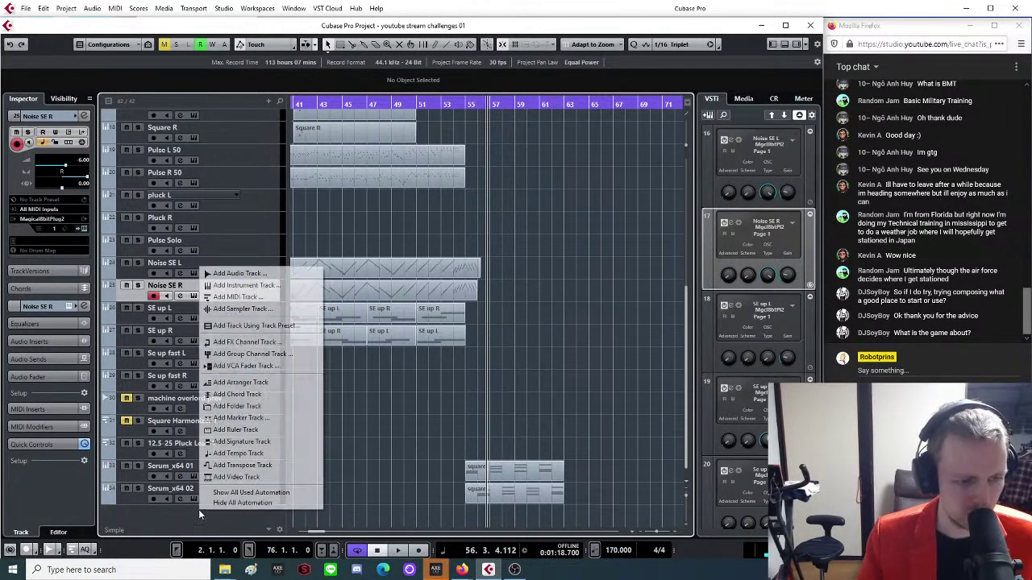
pyautogui.click(253, 286)
pyautogui.click(585, 228)
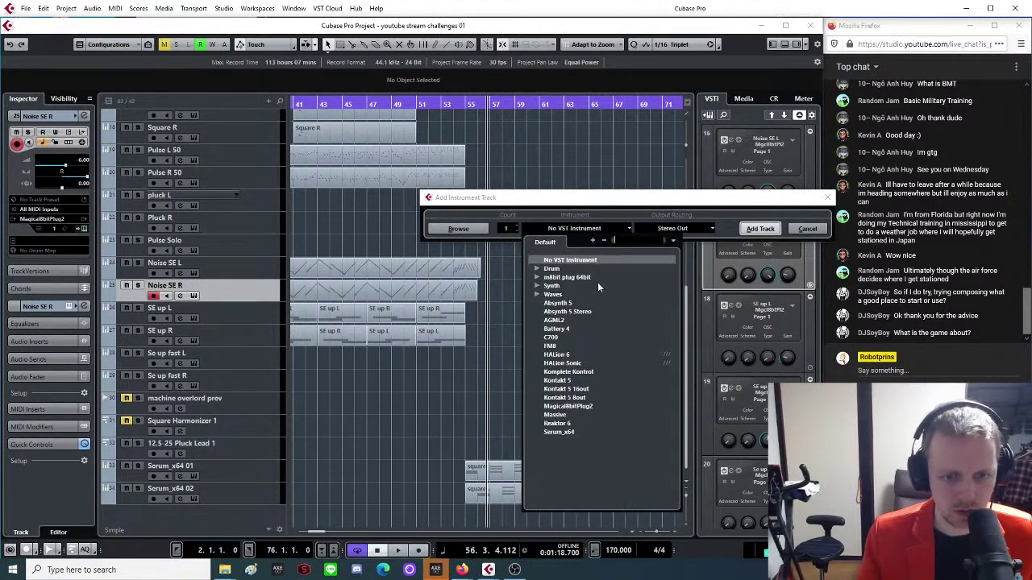
pyautogui.click(585, 381)
pyautogui.click(754, 229)
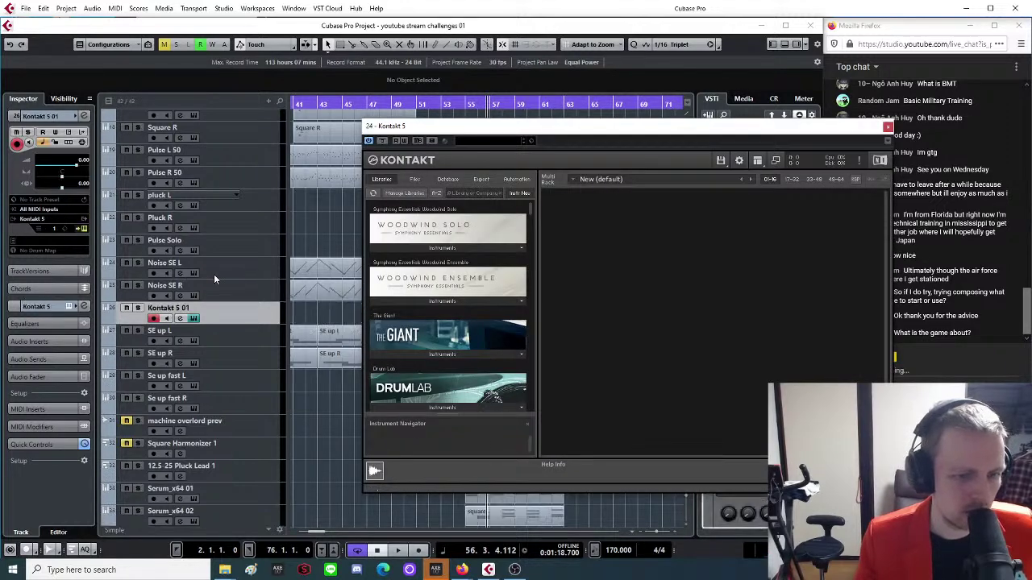
# Open the 09 - Swooshes instruments of the Rise & Hit library in Kontakt.
pyautogui.moveTo(558, 129); pyautogui.dragTo(399, 138)
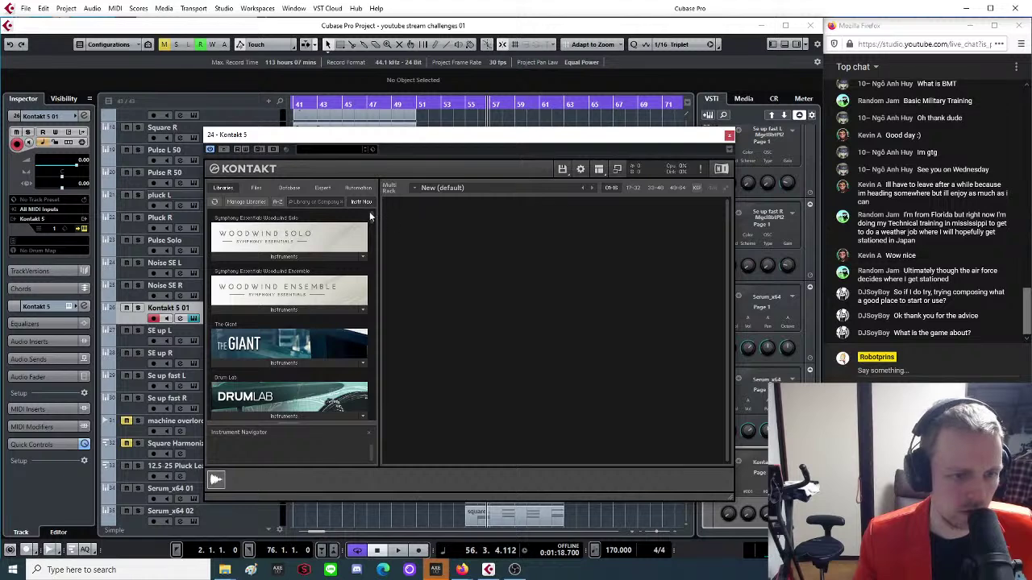
pyautogui.moveTo(371, 217); pyautogui.dragTo(380, 250)
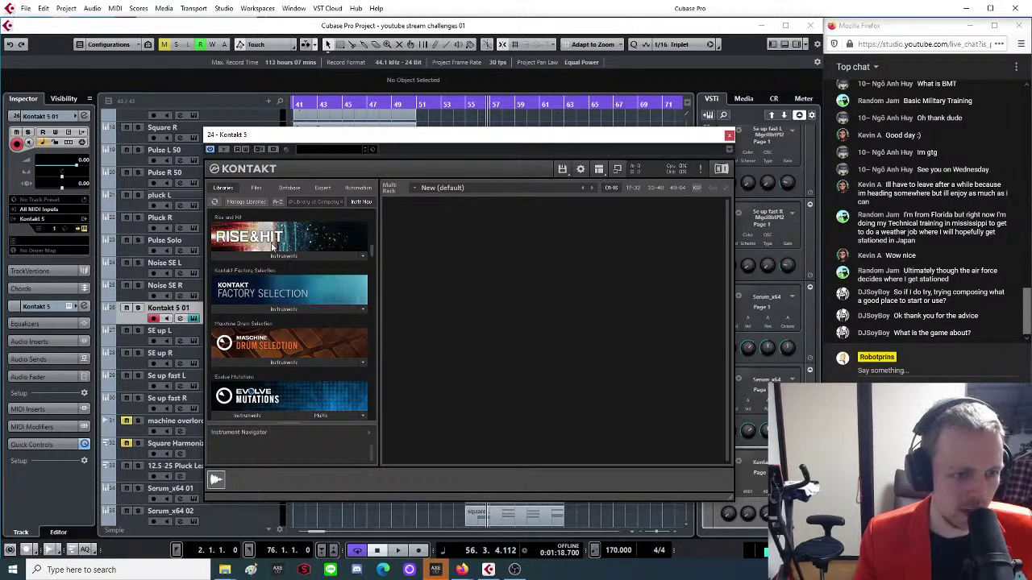
pyautogui.click(275, 258)
pyautogui.scroll(-2, 305, 333)
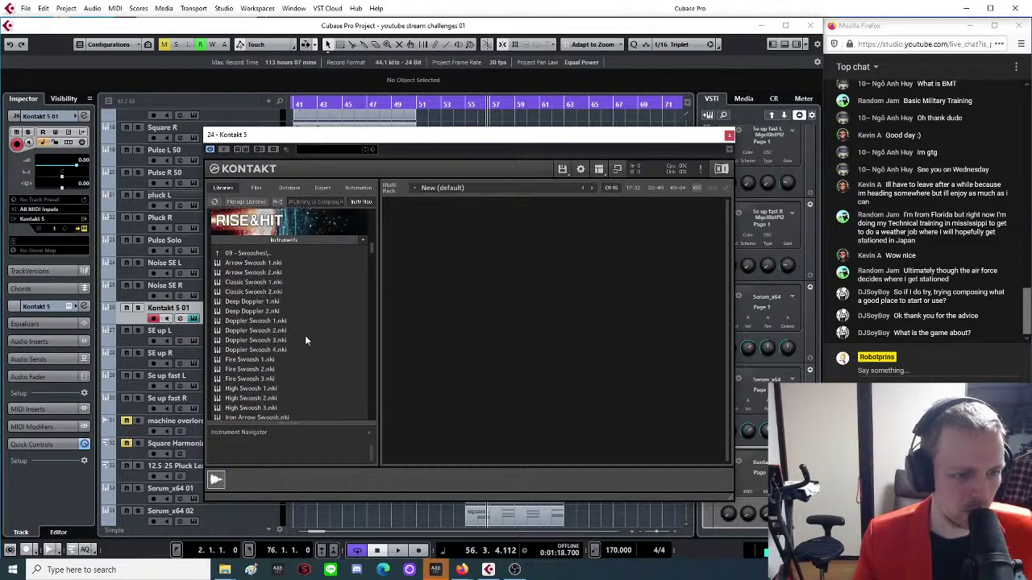
# Browse the swoosh instruments and load Doppler Swoosh 1.nki into Kontakt.
pyautogui.scroll(-3, 308, 335)
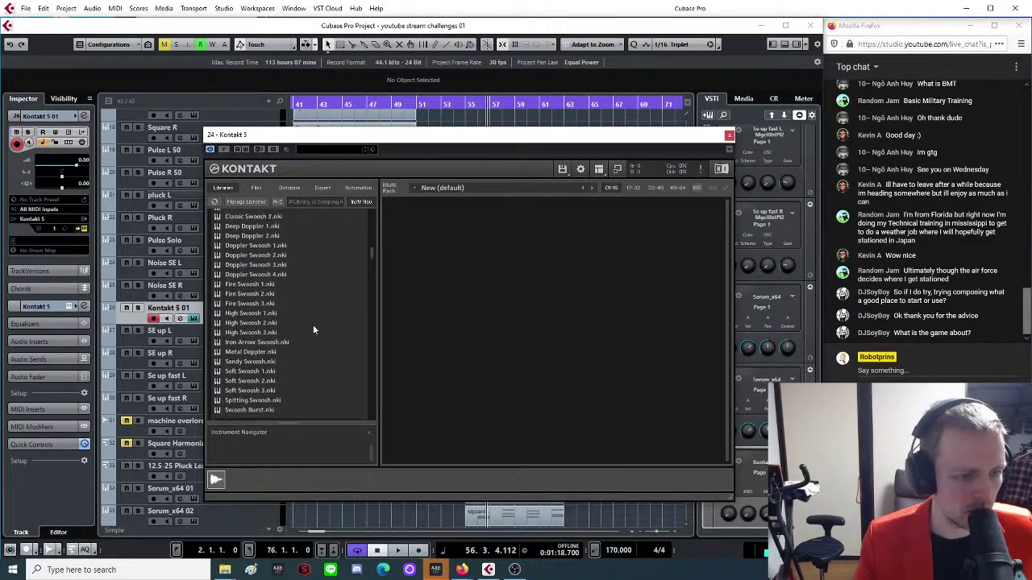
pyautogui.scroll(2, 252, 312)
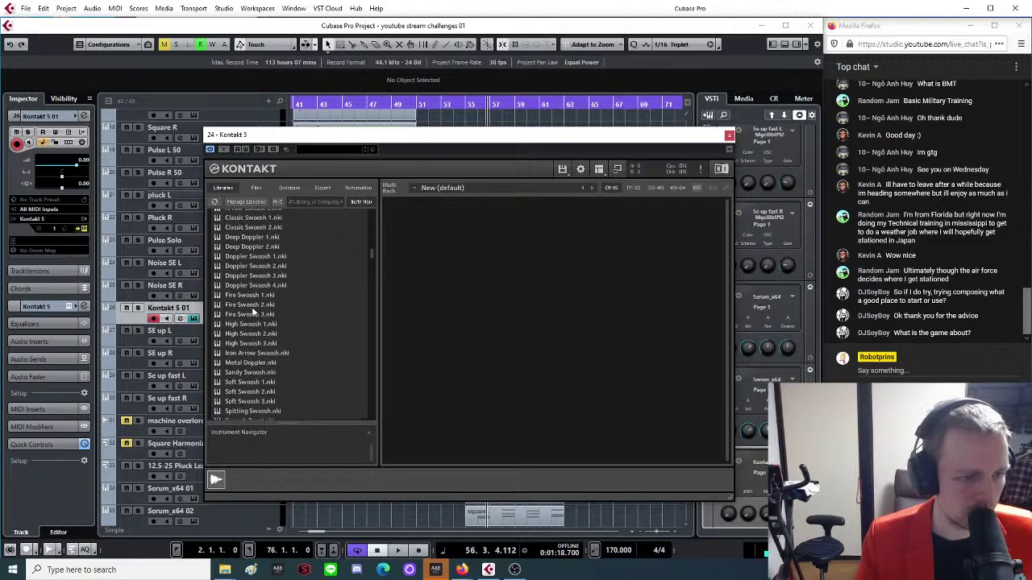
pyautogui.scroll(3, 254, 313)
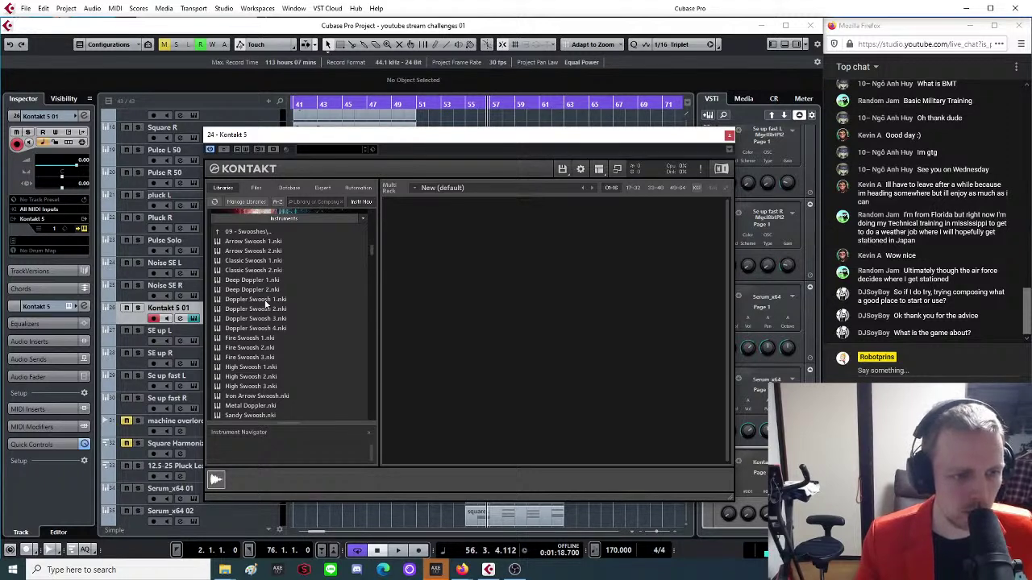
pyautogui.click(264, 300)
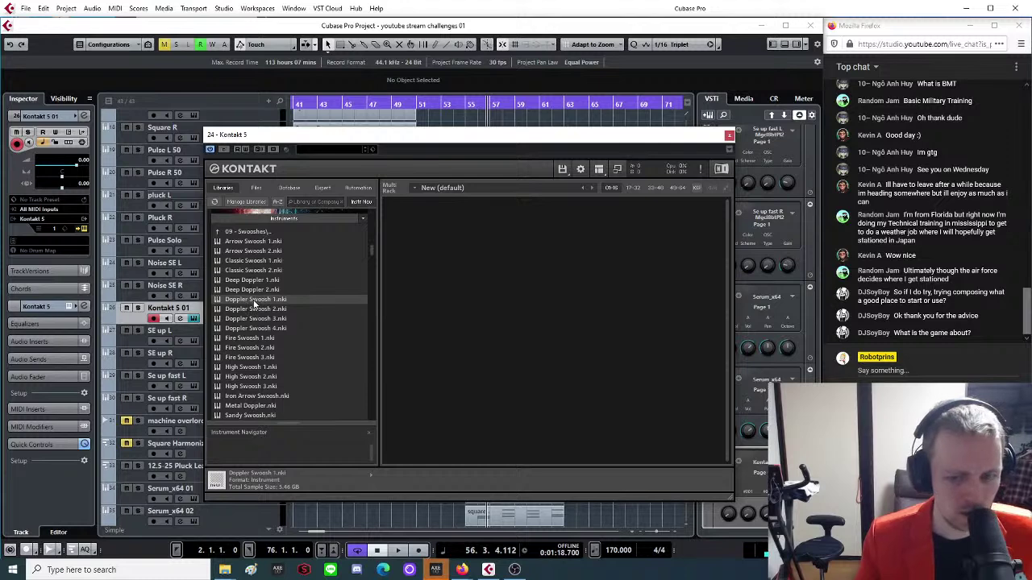
pyautogui.doubleClick(255, 304)
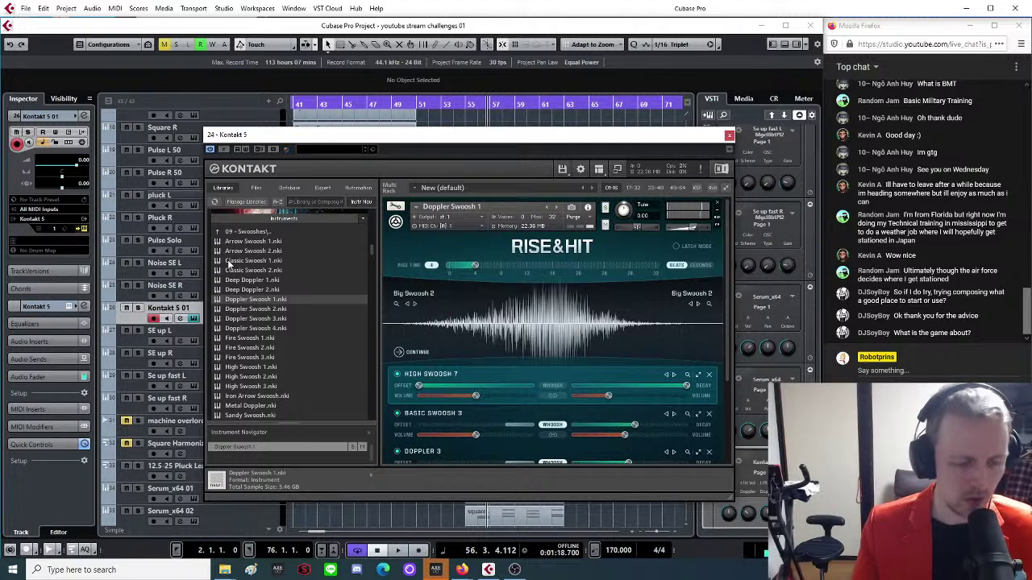
# Set the Kontakt 5 track's volume to -10 dB.
pyautogui.doubleClick(80, 160)
pyautogui.press('Return')
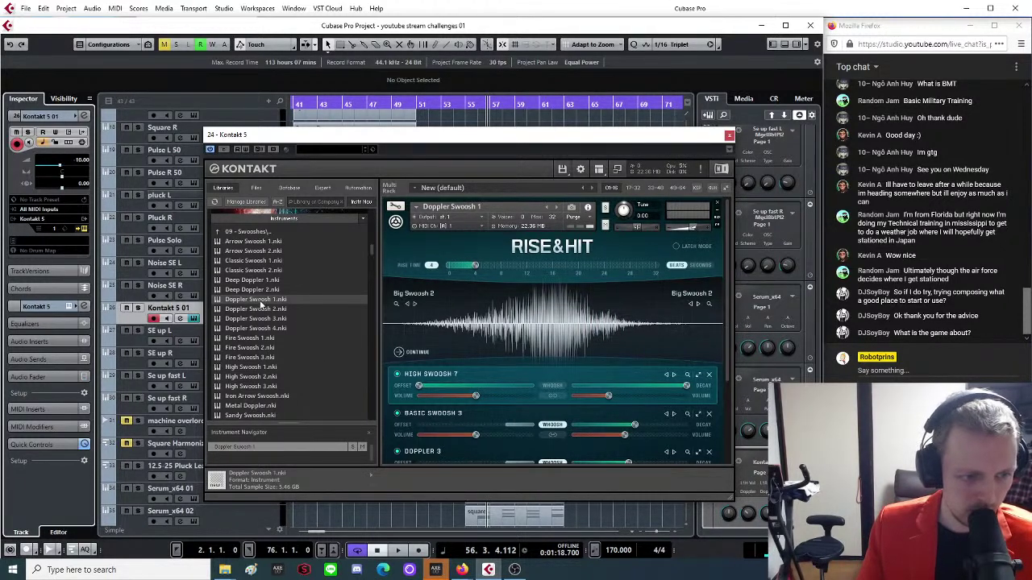
# Try Soft Swoosh 1.nki as a second instrument in the Kontakt rack and remove it again, keeping Doppler Swoosh 1.
pyautogui.scroll(-3, 260, 302)
pyautogui.scroll(-1, 257, 323)
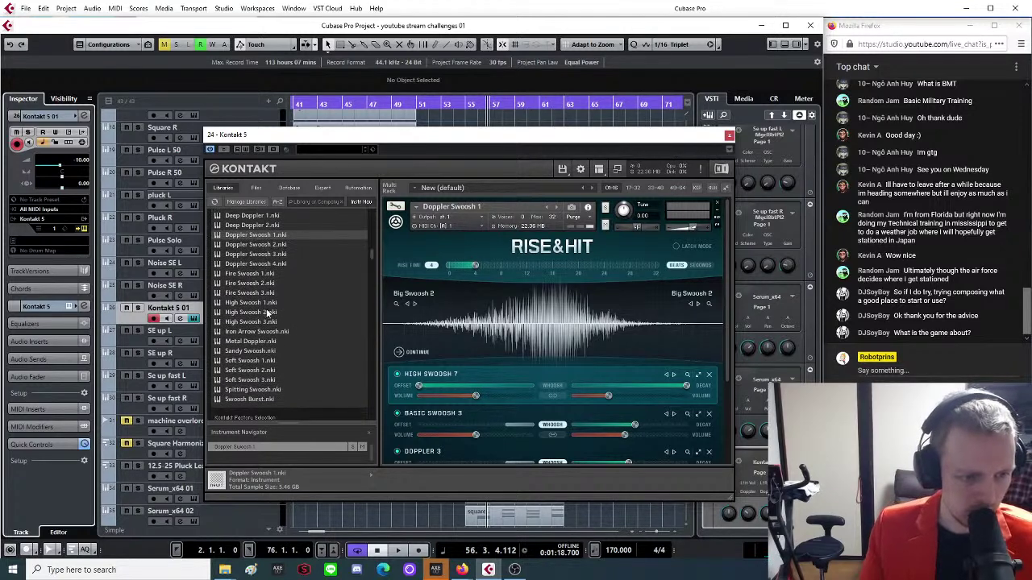
pyautogui.click(261, 353)
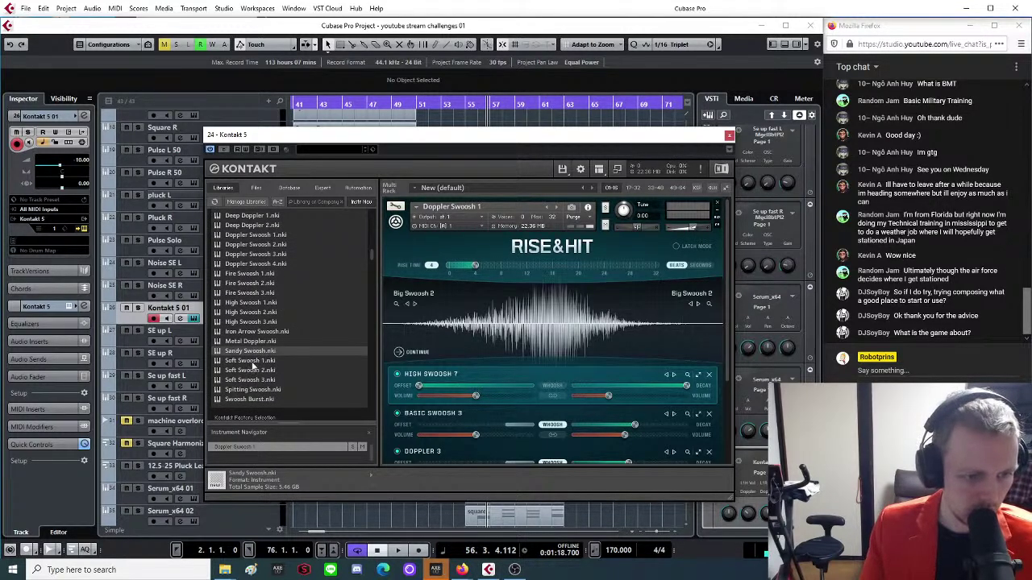
pyautogui.doubleClick(252, 361)
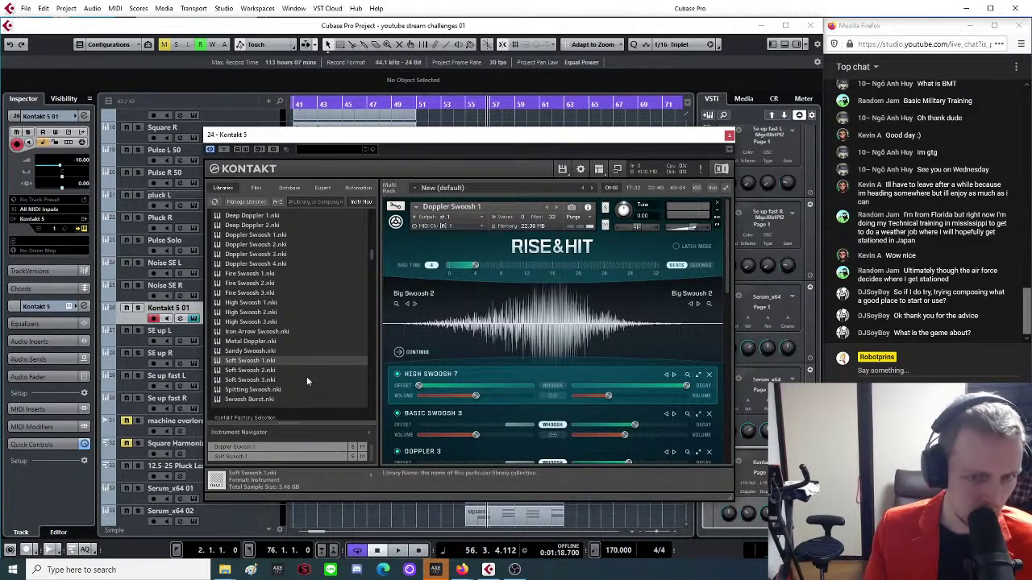
pyautogui.moveTo(728, 255); pyautogui.dragTo(762, 357)
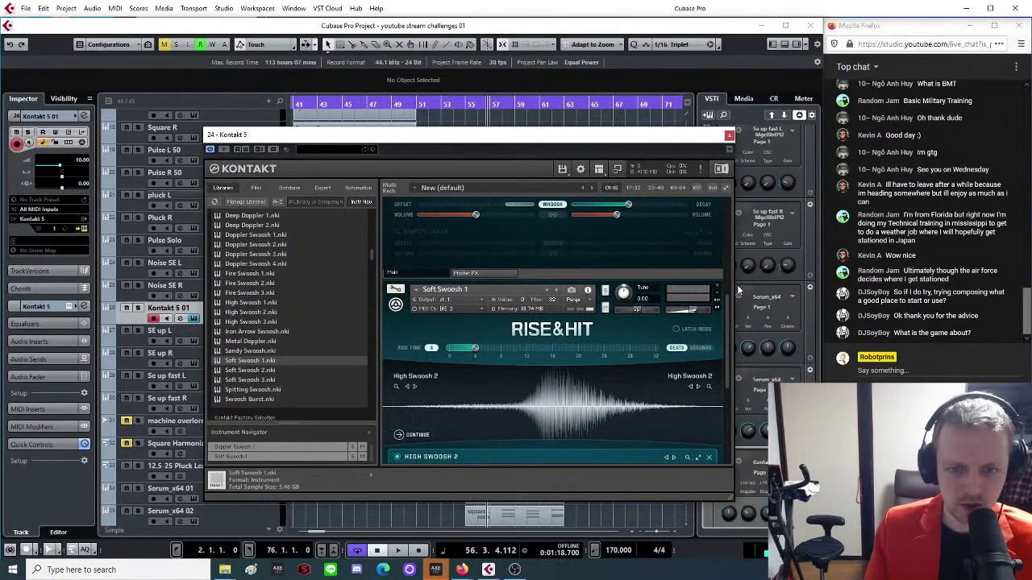
pyautogui.moveTo(718, 288); pyautogui.dragTo(731, 313)
pyautogui.scroll(3, 727, 302)
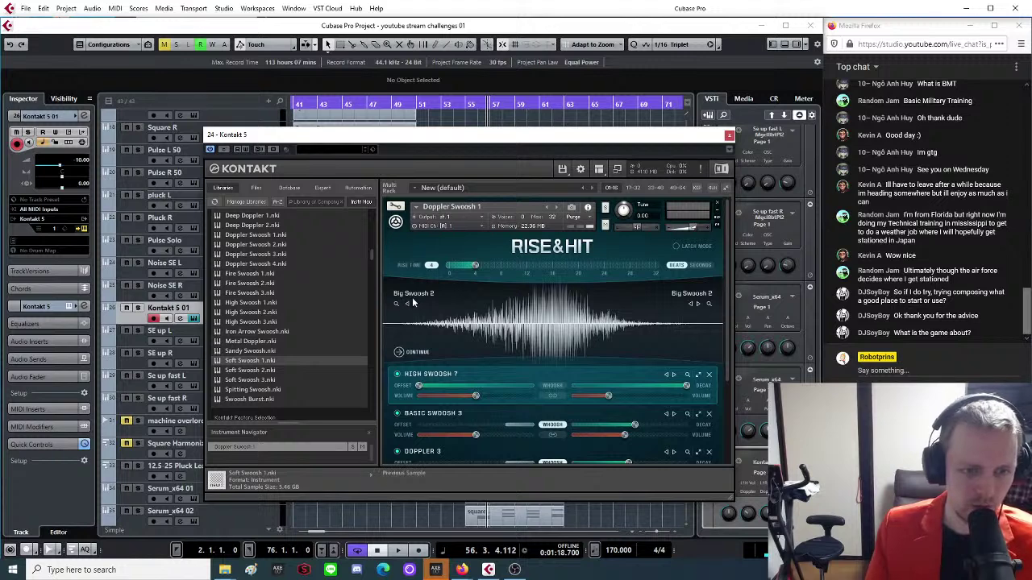
# Try other rise samples in Doppler Swoosh 1, moving from Drum Swoosh 1 through to Drum Swoosh 3.
pyautogui.click(414, 303)
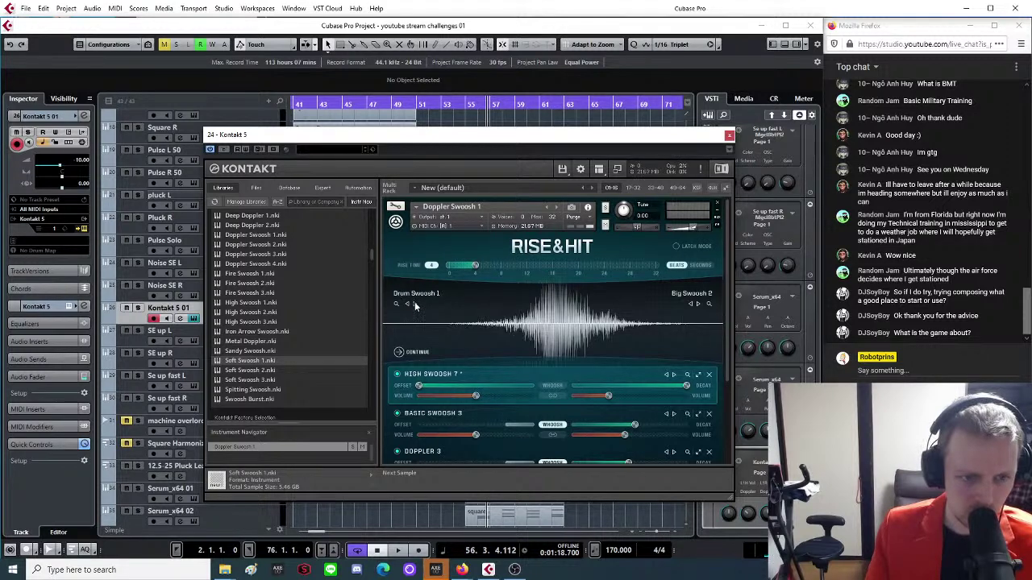
pyautogui.click(415, 304)
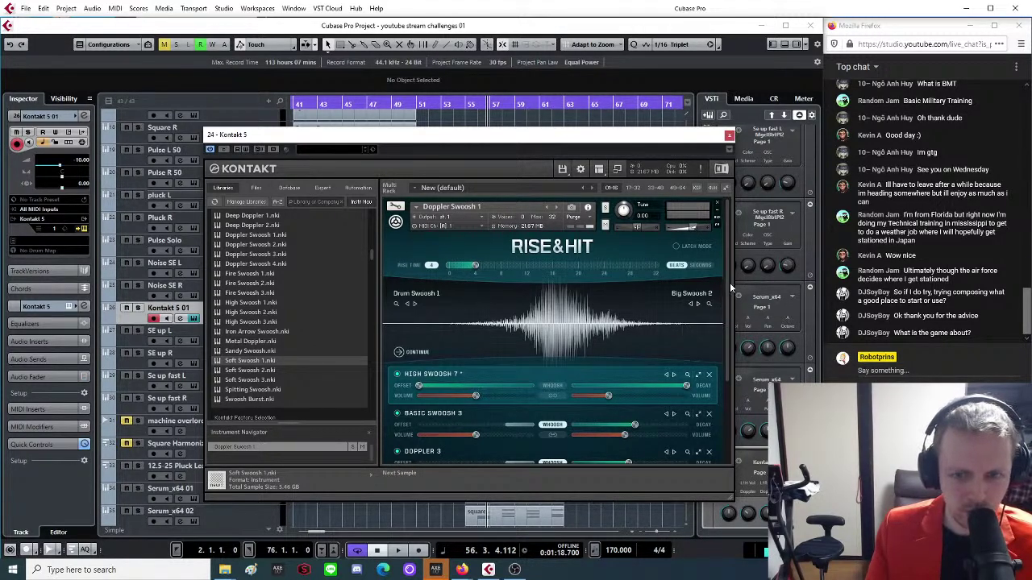
pyautogui.moveTo(725, 282)
pyautogui.mouseDown()
pyautogui.moveTo(717, 391)
pyautogui.moveTo(732, 455)
pyautogui.moveTo(731, 278)
pyautogui.mouseUp()
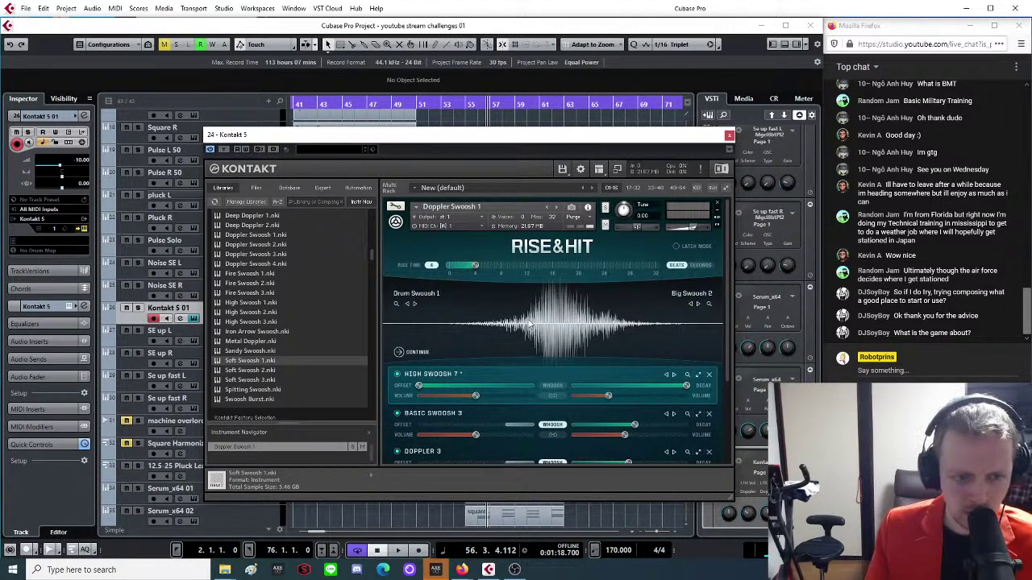
pyautogui.click(413, 304)
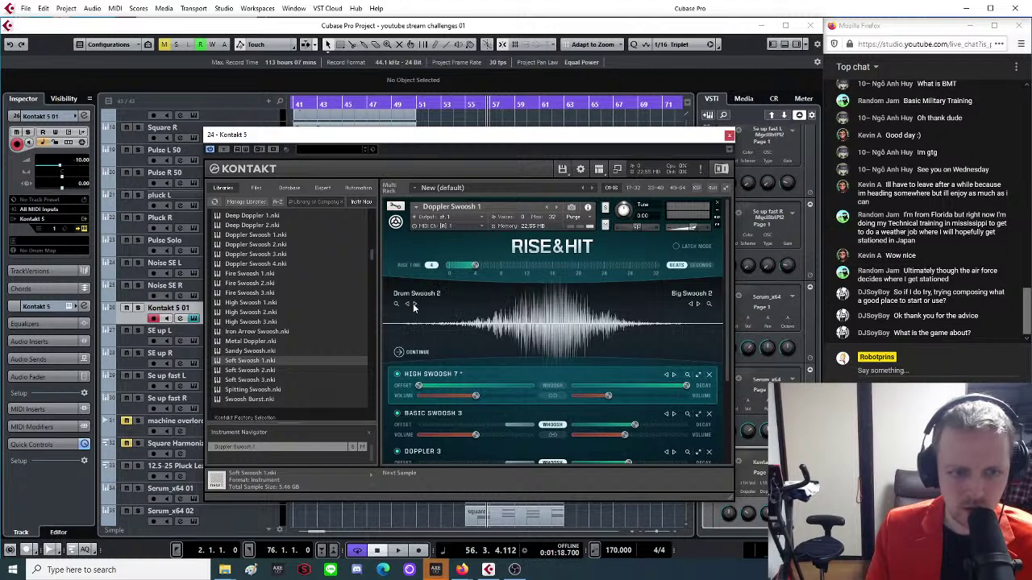
pyautogui.click(413, 304)
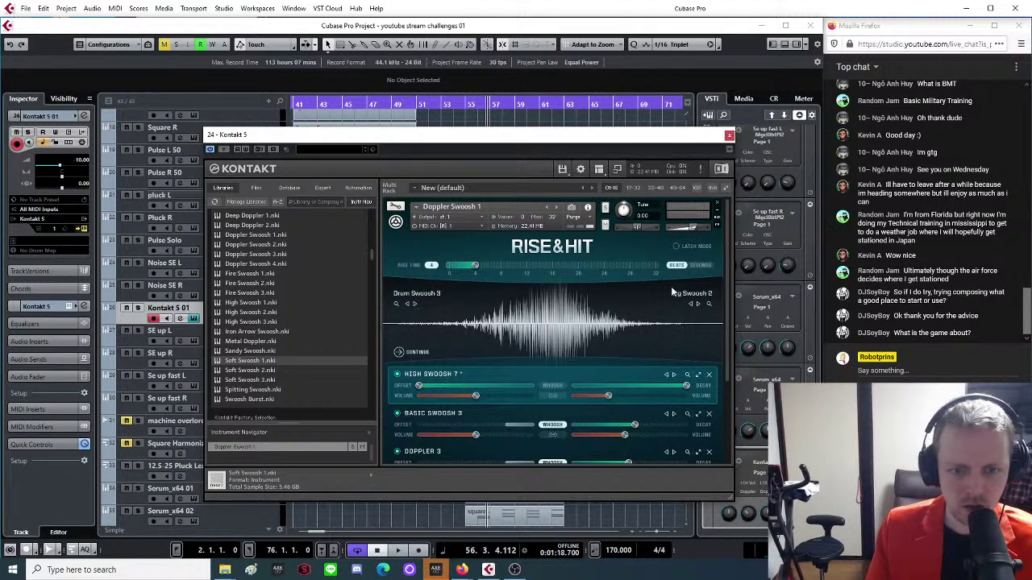
# Try other decay samples in Doppler Swoosh 1, auditioning Big Swoosh 1 and several Basic Swoosh variants, ending on Basic Swoosh 3.
pyautogui.click(690, 304)
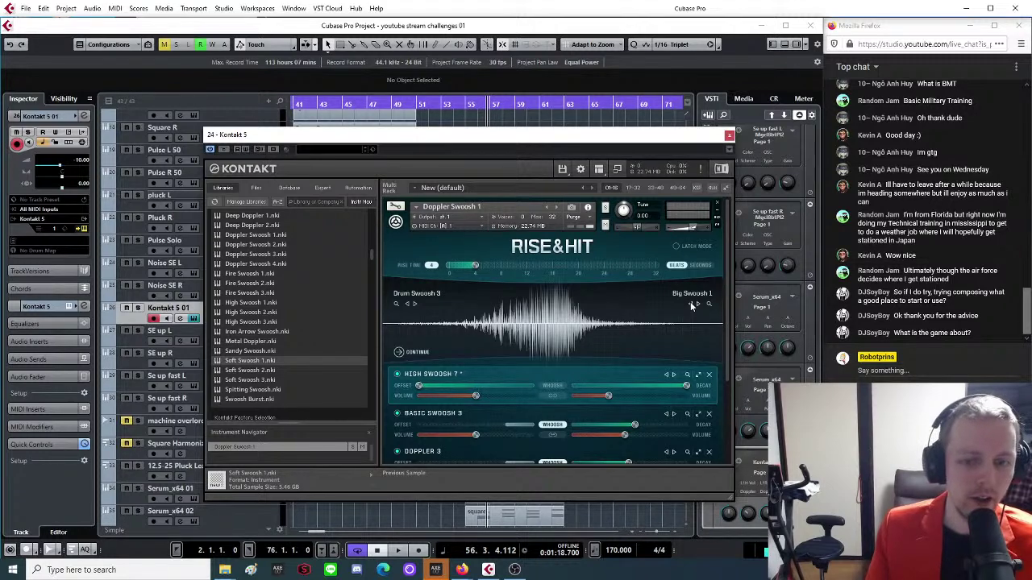
pyautogui.click(690, 304)
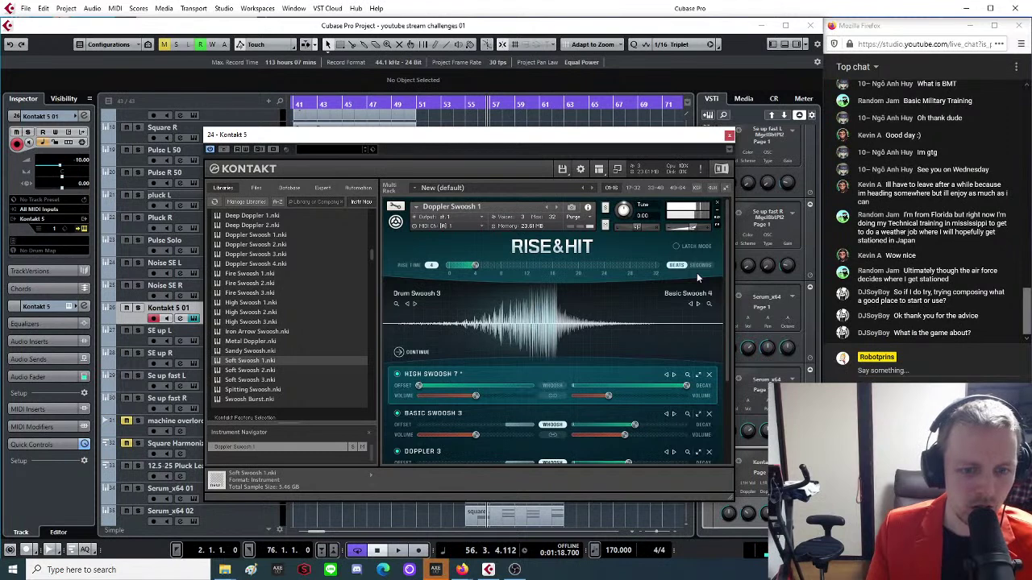
pyautogui.click(690, 304)
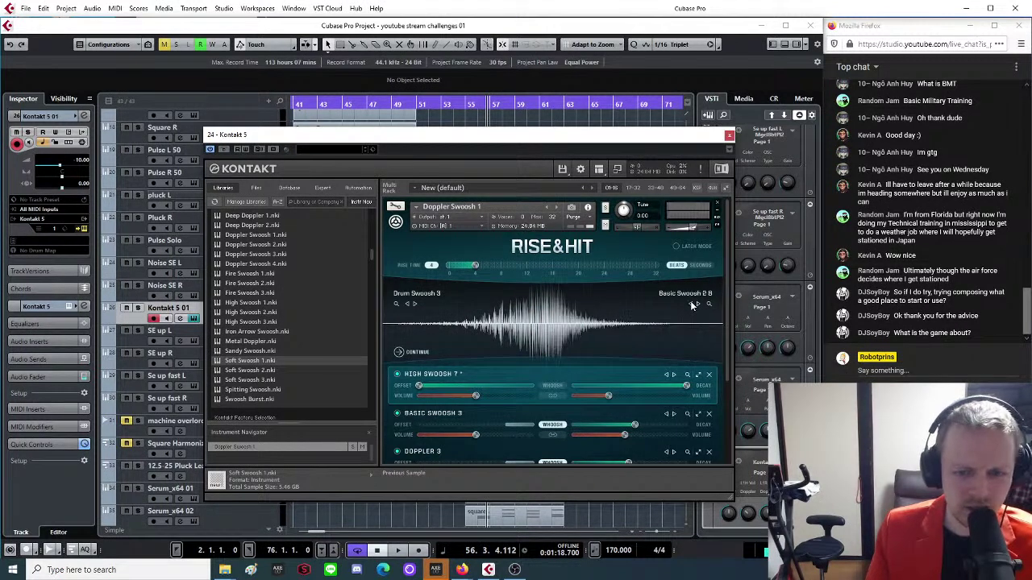
pyautogui.click(697, 303)
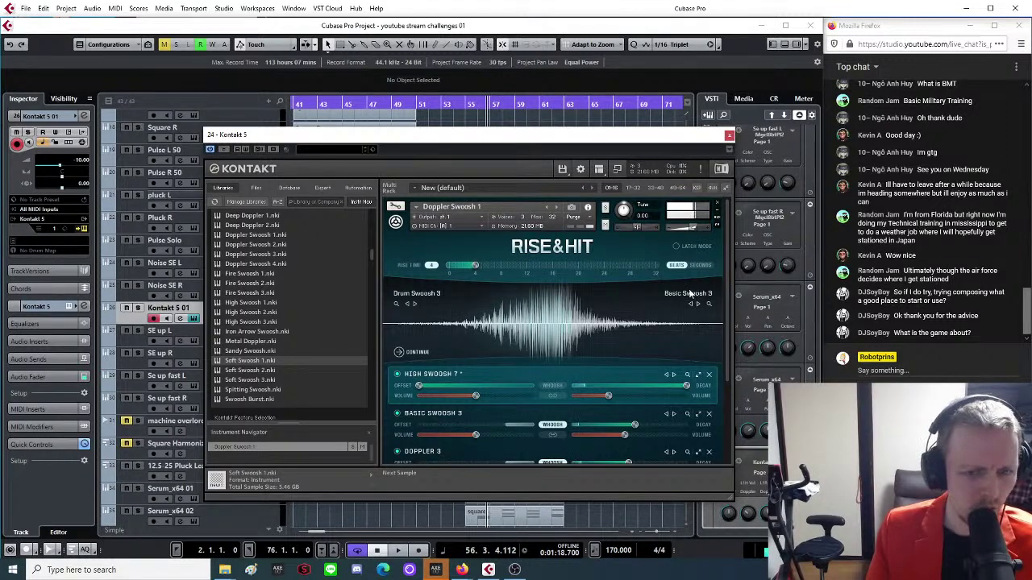
# Audition Fire Swoosh 1 as the rise sample, then pair Big Swoosh 2 as the rise with Arrow Swoosh 2 as the decay.
pyautogui.click(416, 303)
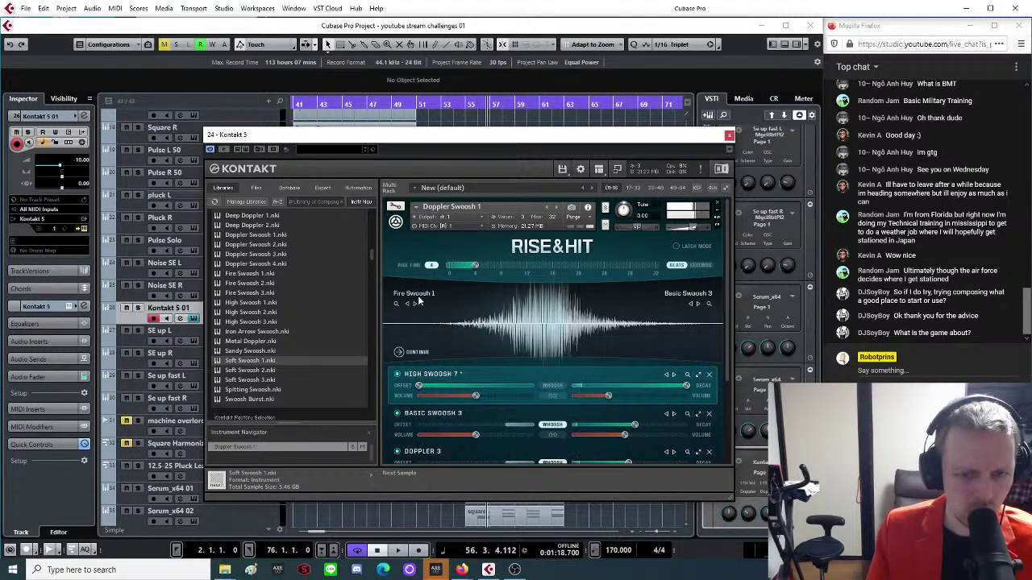
pyautogui.click(690, 304)
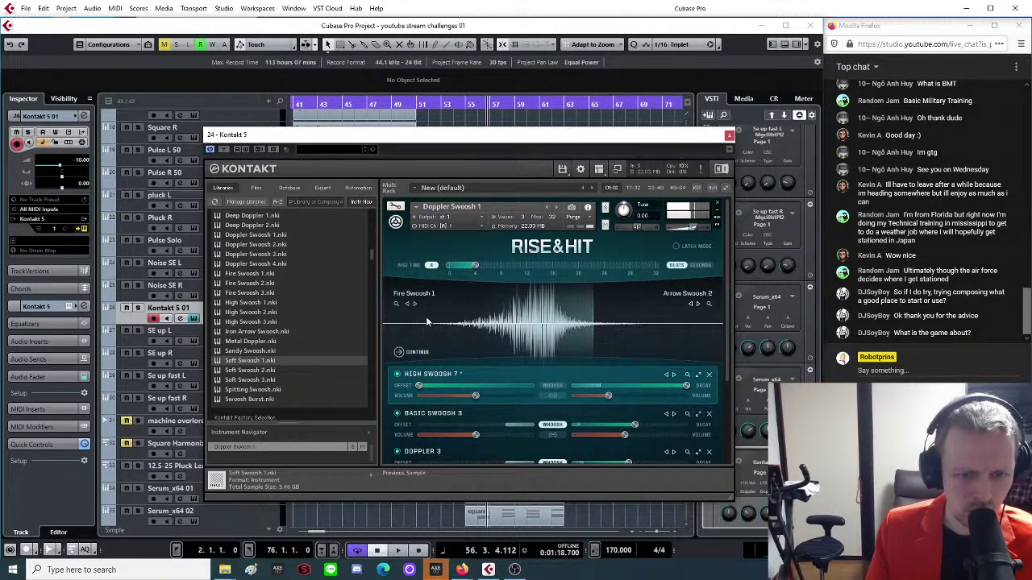
pyautogui.click(405, 304)
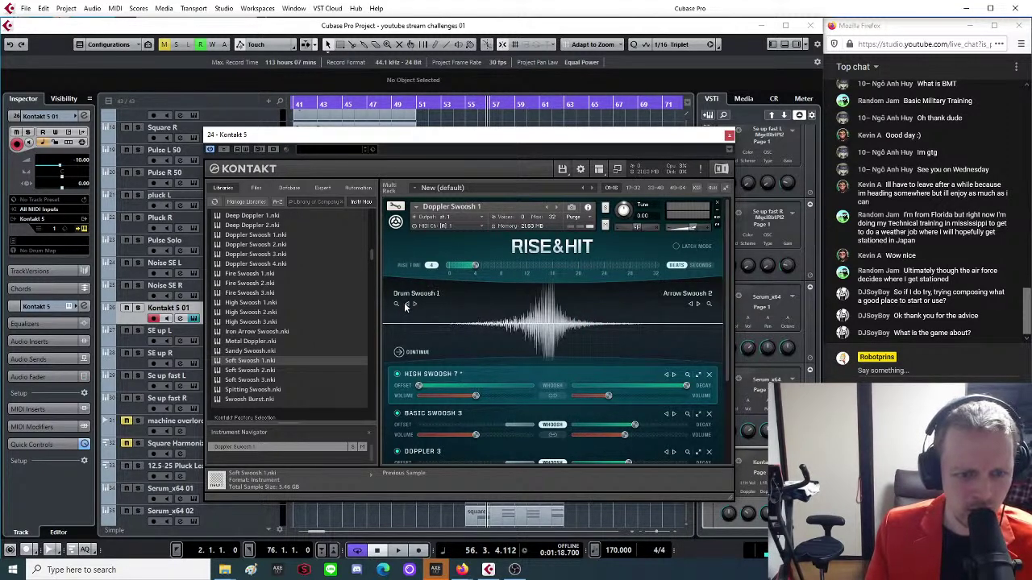
pyautogui.click(406, 305)
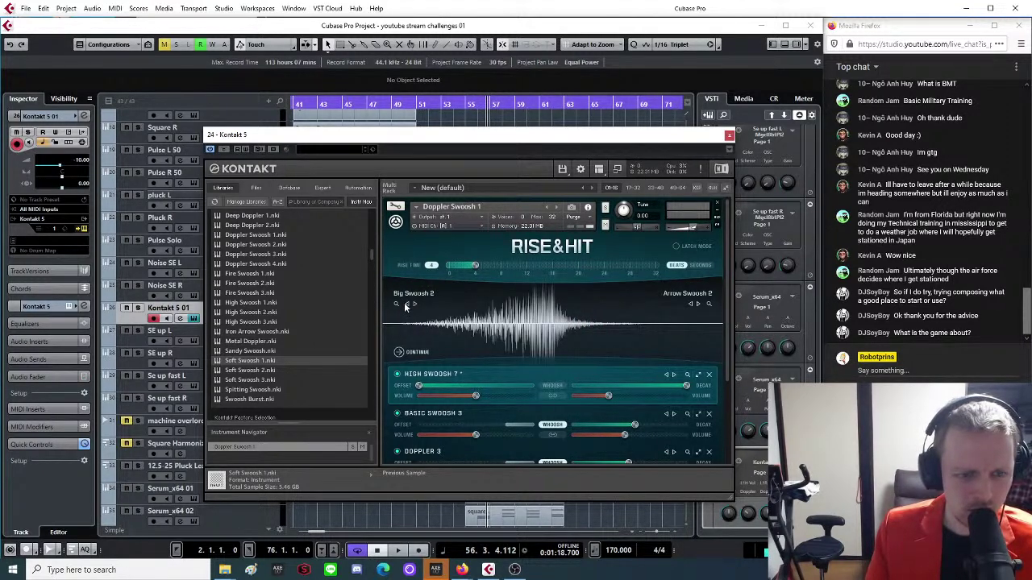
# Replace the loaded instrument with Doppler Swoosh 2, 3 and 4 in turn to audition each one.
pyautogui.click(416, 209)
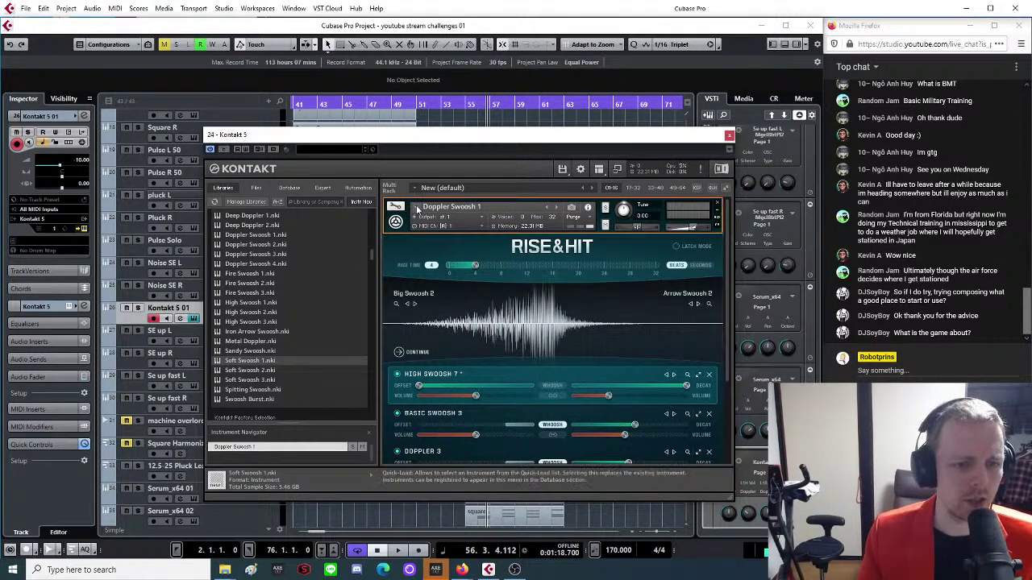
pyautogui.click(556, 209)
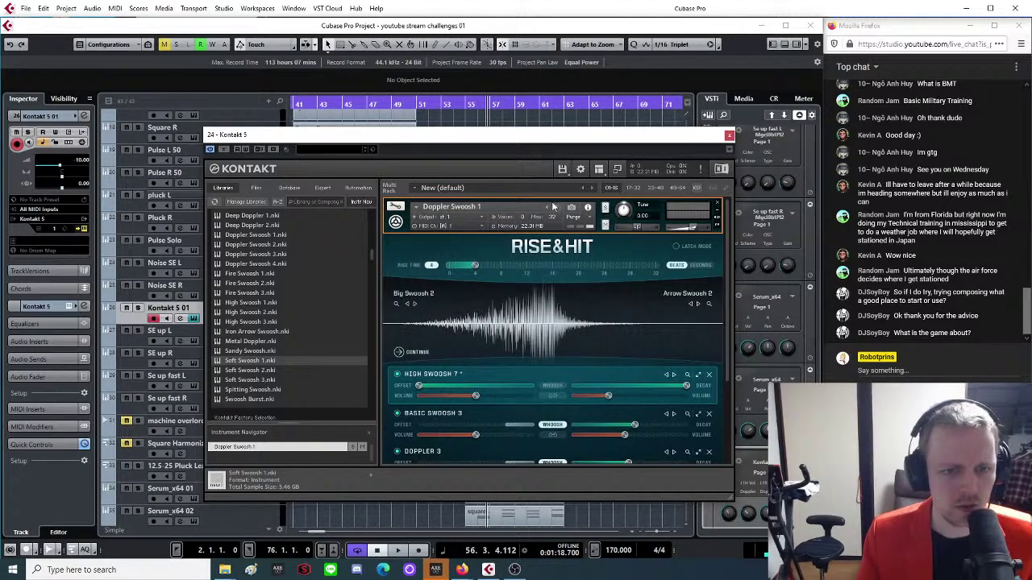
pyautogui.click(556, 208)
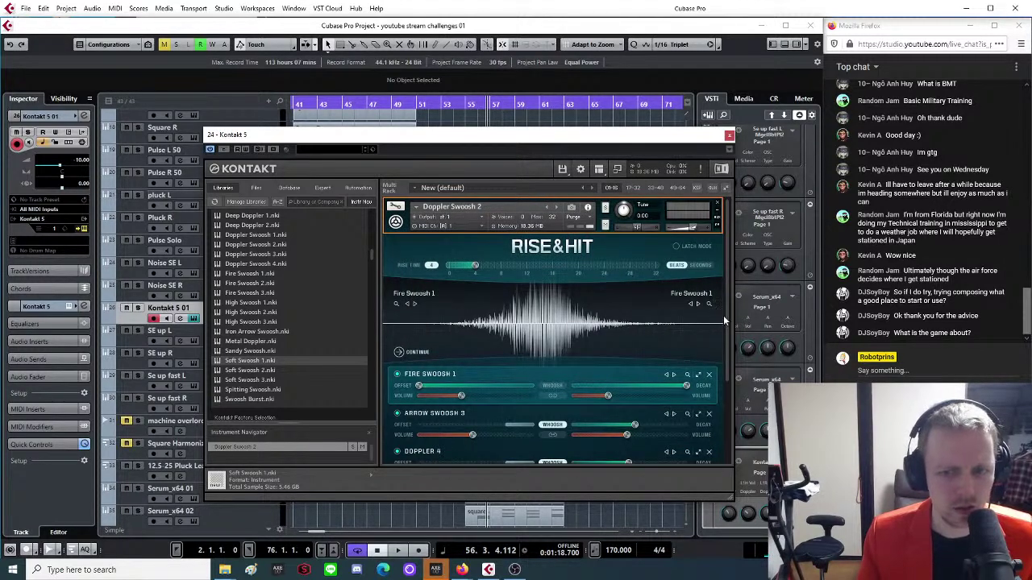
pyautogui.scroll(-3, 712, 449)
pyautogui.scroll(3, 709, 323)
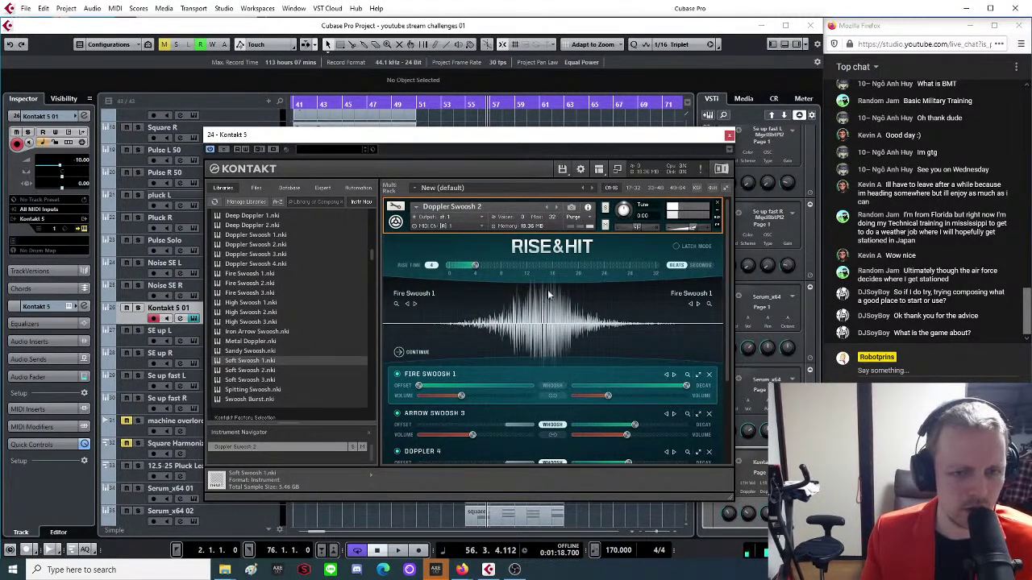
pyautogui.click(556, 207)
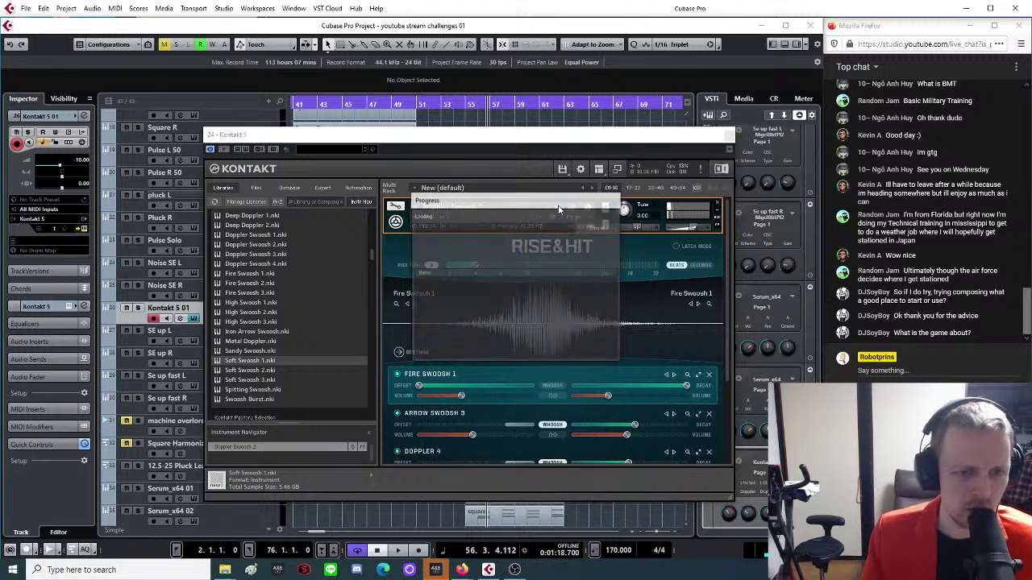
pyautogui.click(558, 208)
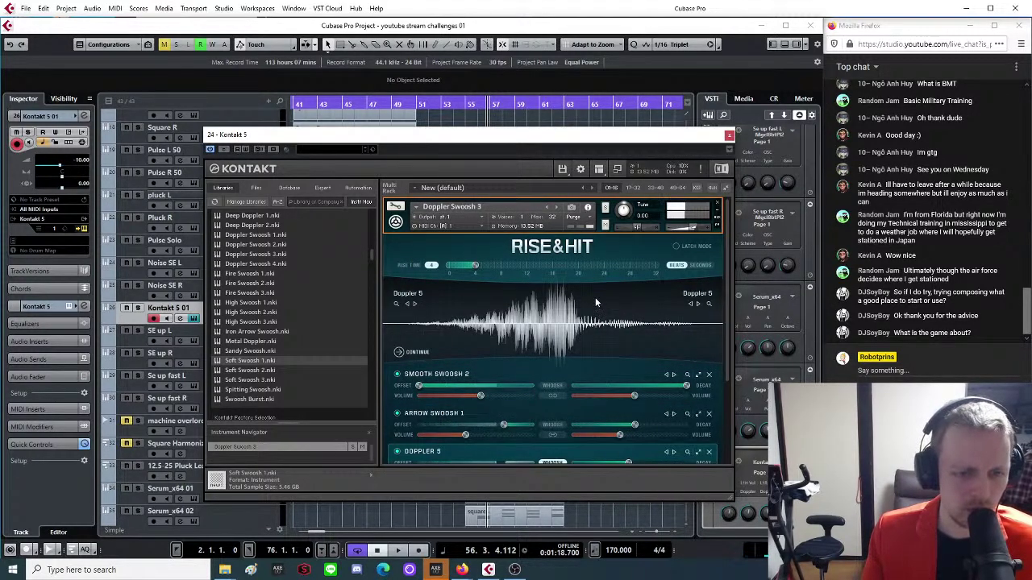
pyautogui.click(557, 210)
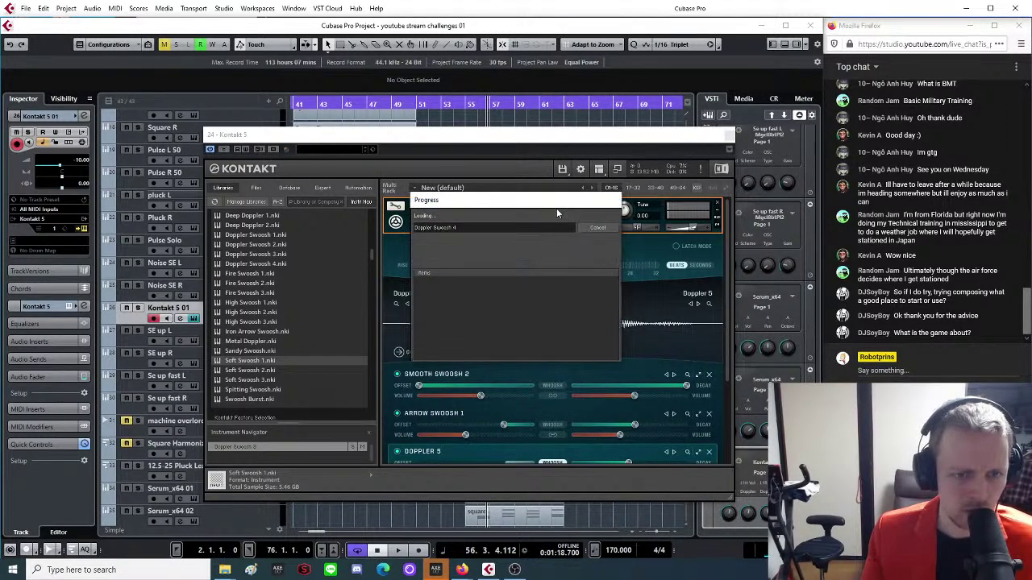
pyautogui.click(556, 211)
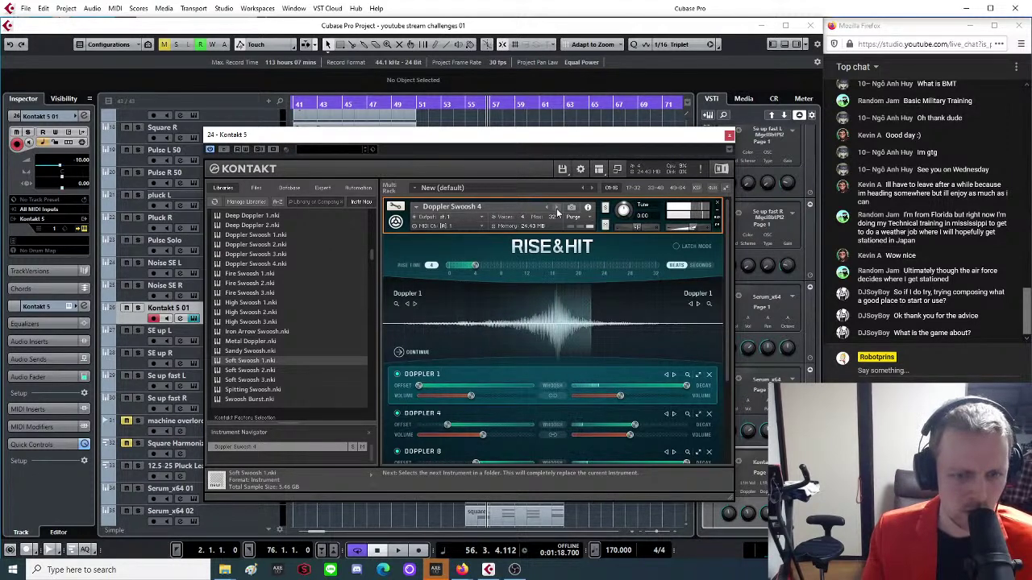
# Audition the Fire Swoosh 1, 2 and 3 instruments in turn in the same Kontakt slot.
pyautogui.click(556, 208)
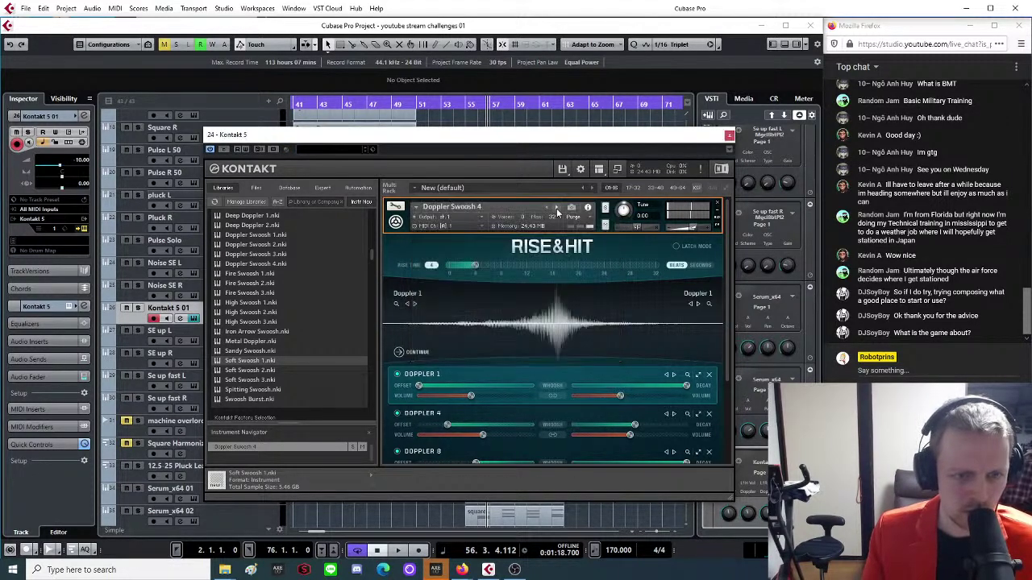
pyautogui.click(556, 208)
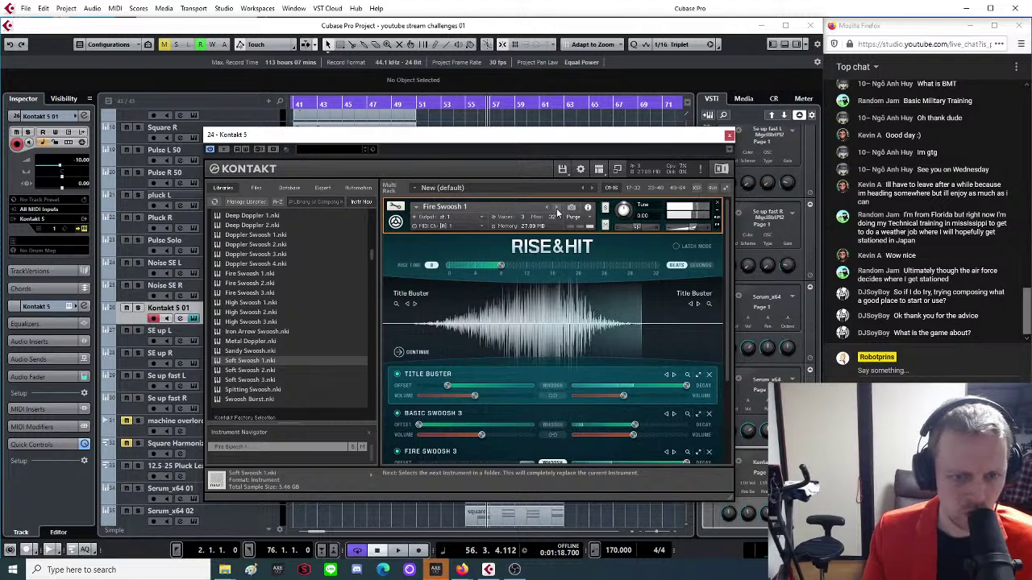
pyautogui.click(556, 208)
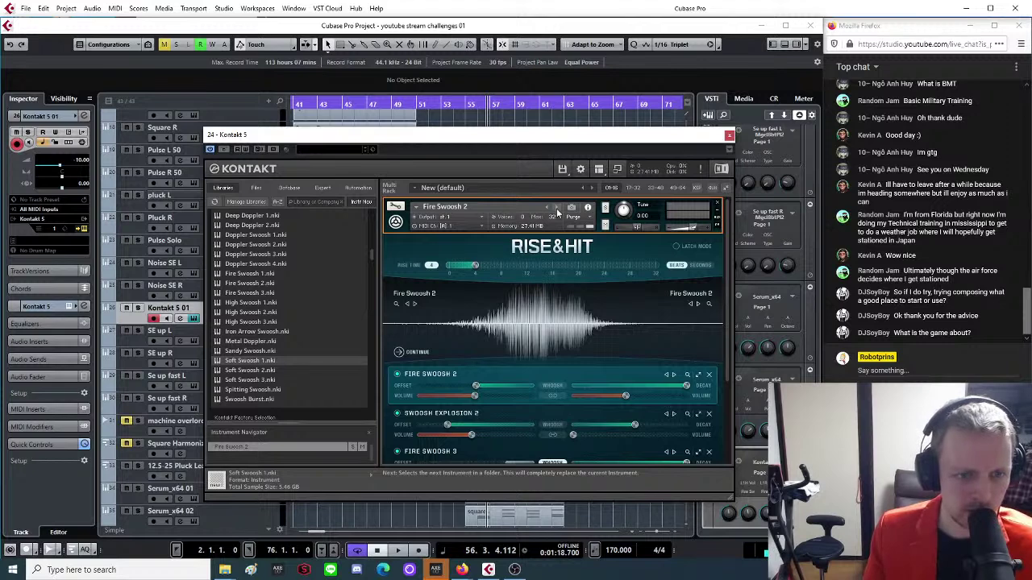
pyautogui.click(556, 208)
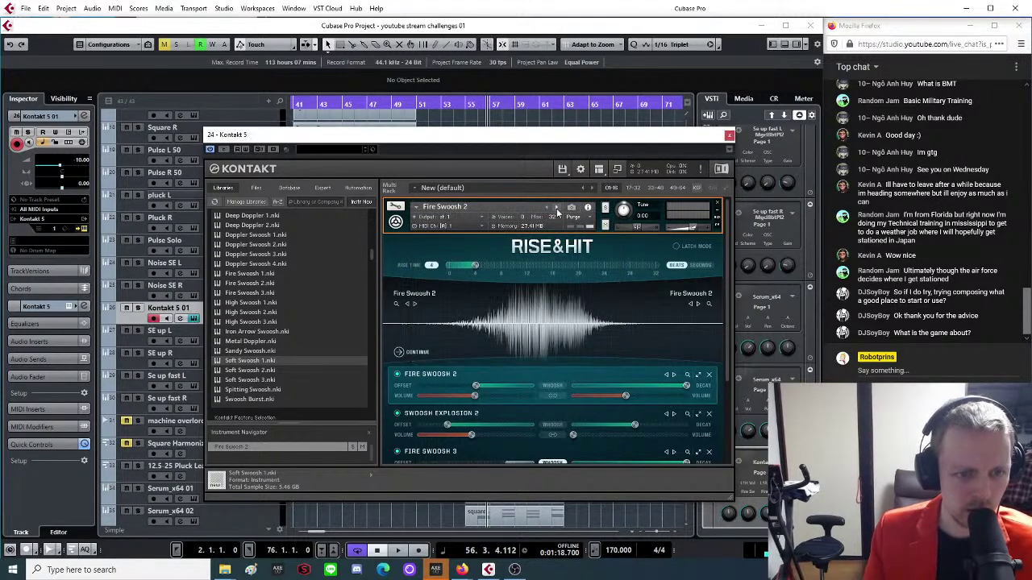
pyautogui.click(557, 208)
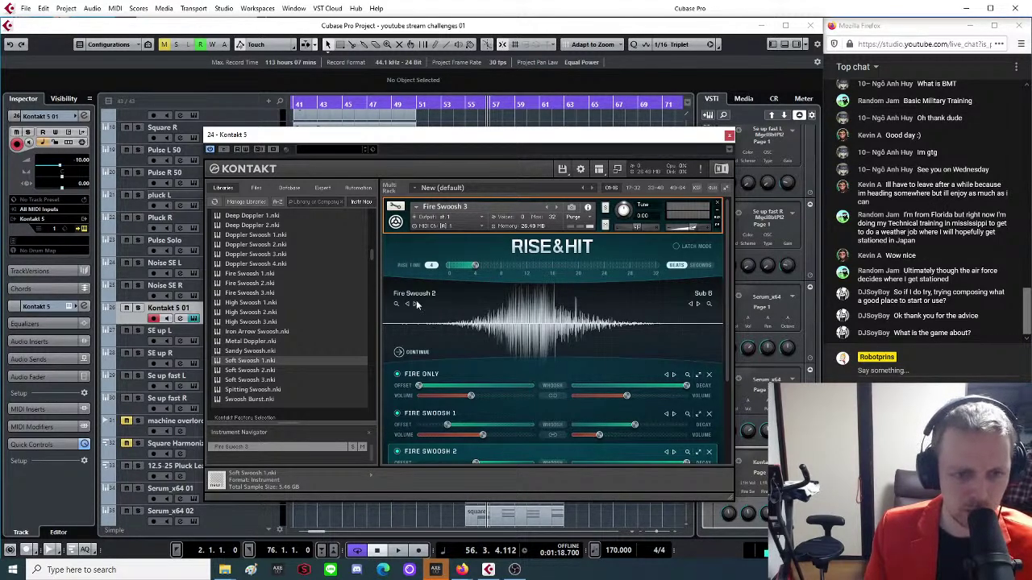
# Load High Swoosh 1 in place of Fire Swoosh 3 and close the Kontakt window.
pyautogui.click(557, 208)
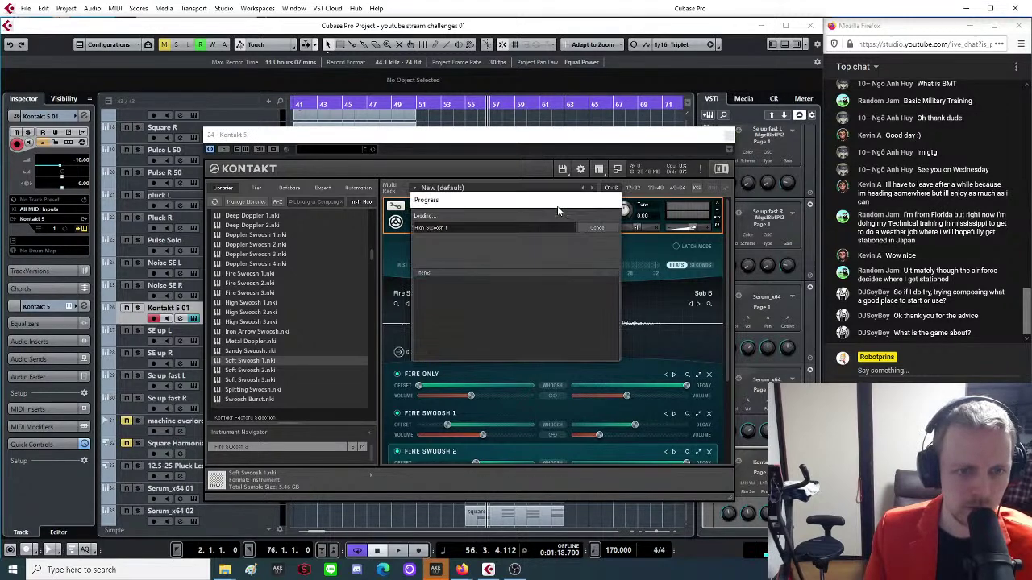
pyautogui.click(557, 208)
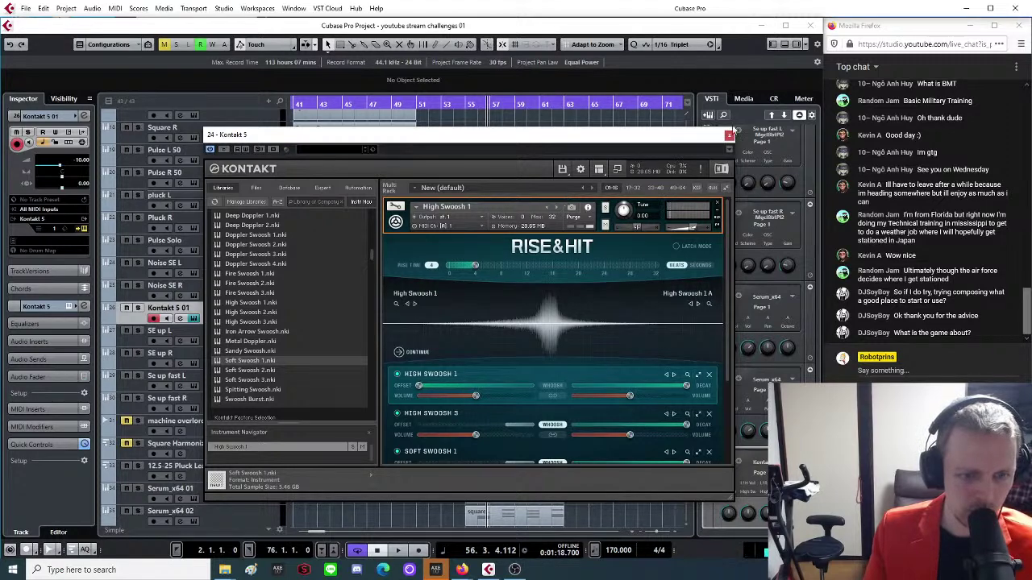
pyautogui.click(730, 137)
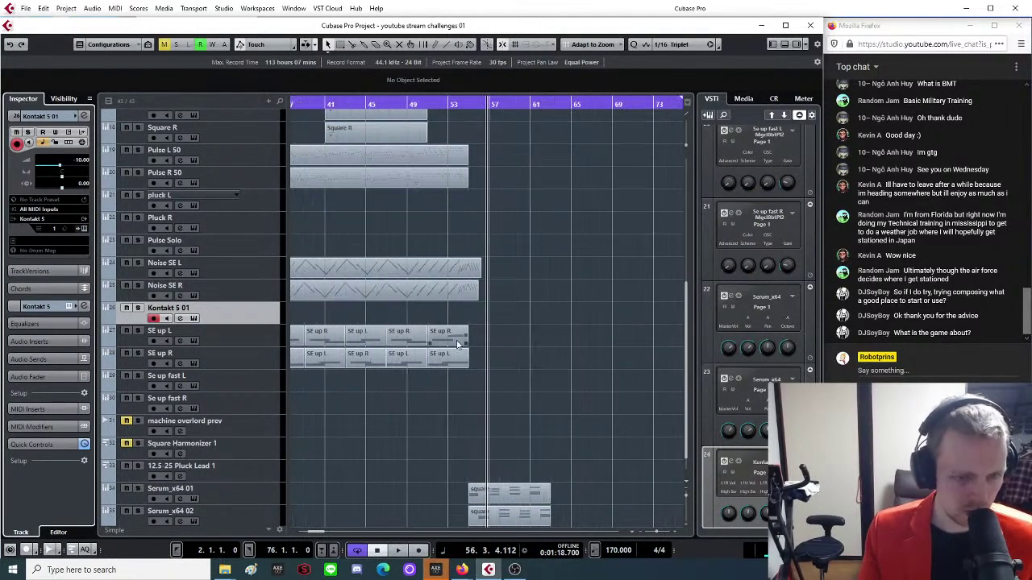
# Draw a MIDI part on the Kontakt 5 01 track spanning bars 51 to 57.
pyautogui.scroll(3, 484, 376)
pyautogui.scroll(-3, 484, 392)
pyautogui.press('h')
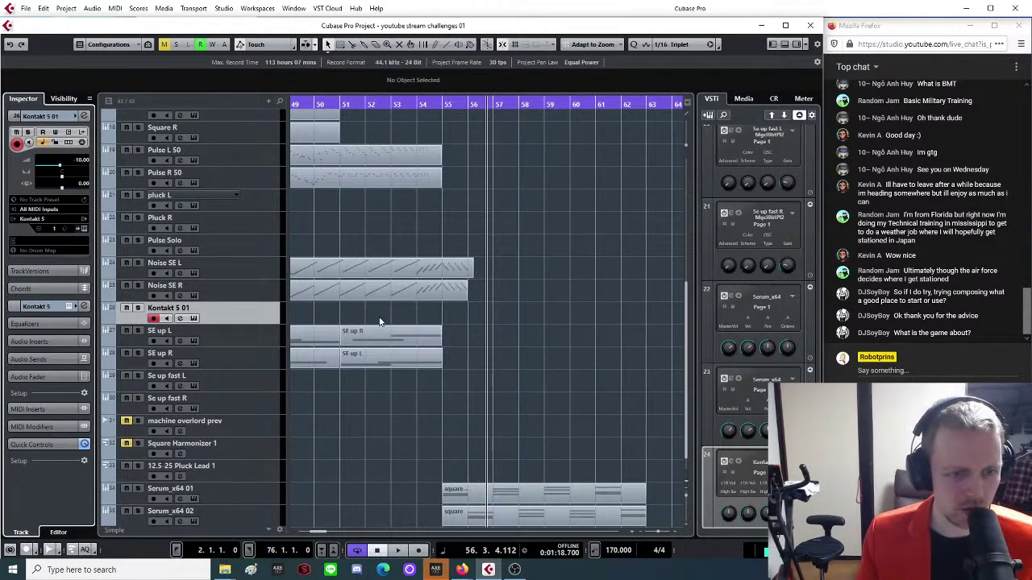
pyautogui.moveTo(342, 312)
pyautogui.mouseDown()
pyautogui.moveTo(500, 291)
pyautogui.moveTo(491, 313)
pyautogui.mouseUp()
pyautogui.scroll(4, 428, 355)
pyautogui.scroll(-3, 427, 365)
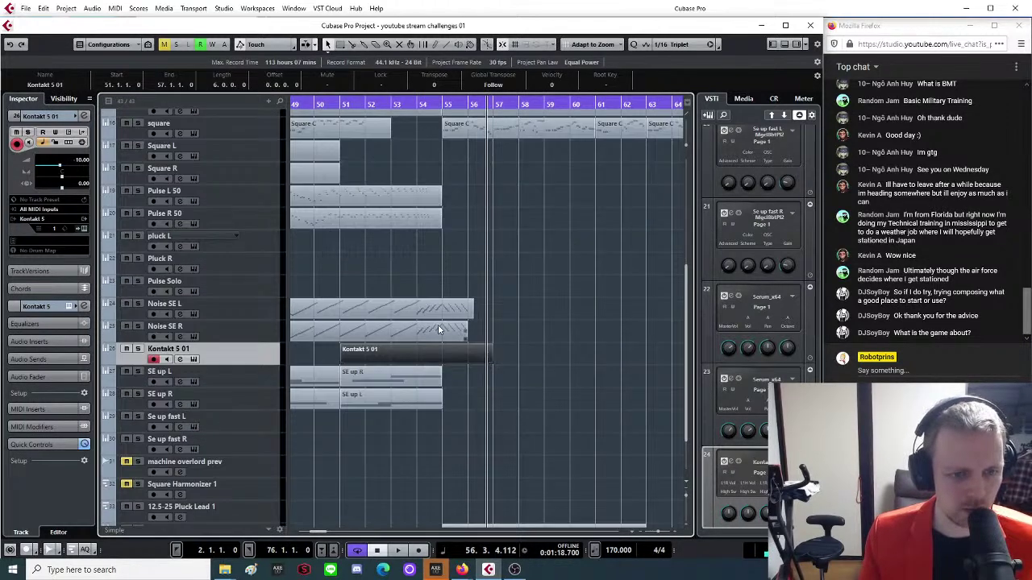
pyautogui.scroll(4, 438, 338)
pyautogui.click(333, 107)
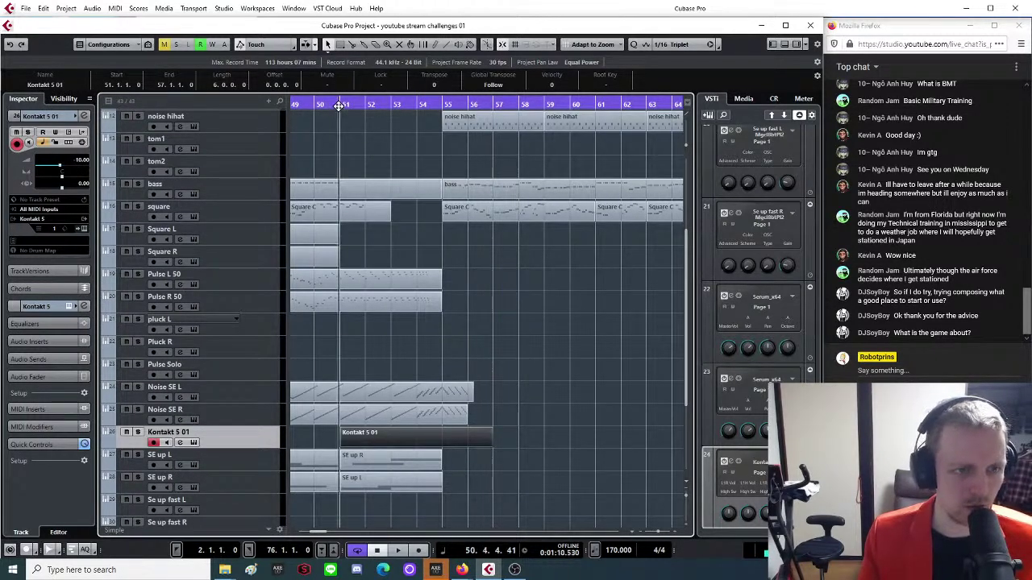
# Draw a full-velocity C2 note about three bars long starting exactly at bar 53 in the new part, and play it back.
pyautogui.doubleClick(386, 433)
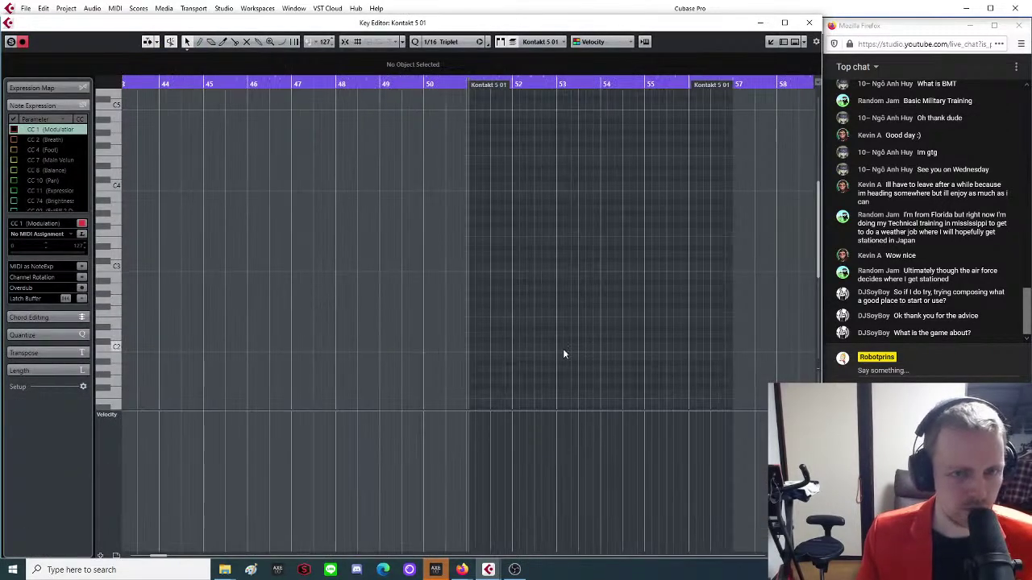
pyautogui.moveTo(558, 345); pyautogui.dragTo(688, 345)
pyautogui.moveTo(652, 83); pyautogui.dragTo(493, 57)
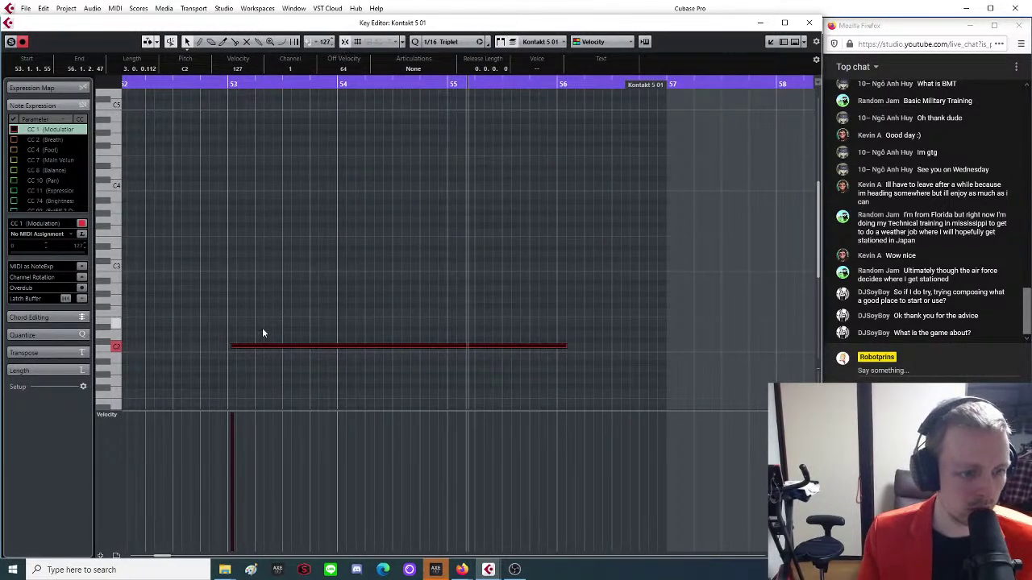
pyautogui.moveTo(241, 348); pyautogui.dragTo(237, 348)
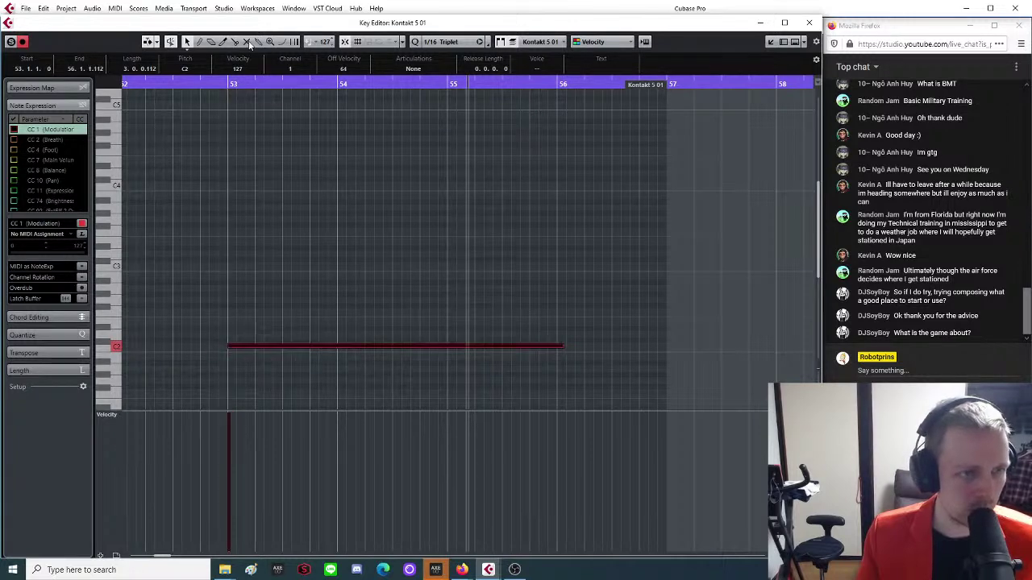
pyautogui.click(224, 84)
pyautogui.press('space')
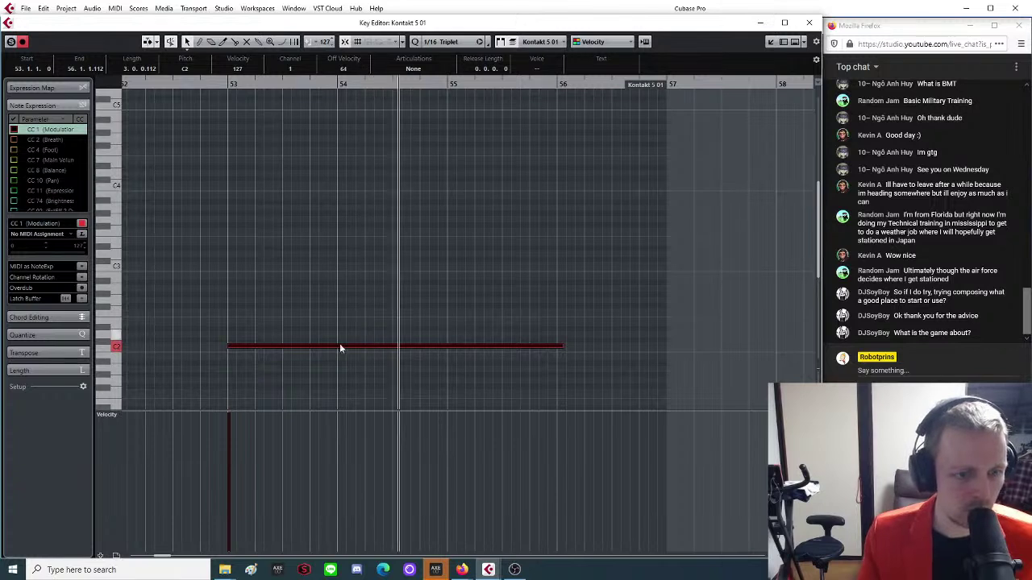
# Move the C2 note to bar 54, enlarging the part, extend its end to 57.4.1.0, and close the Key Editor.
pyautogui.moveTo(281, 348); pyautogui.dragTo(395, 355)
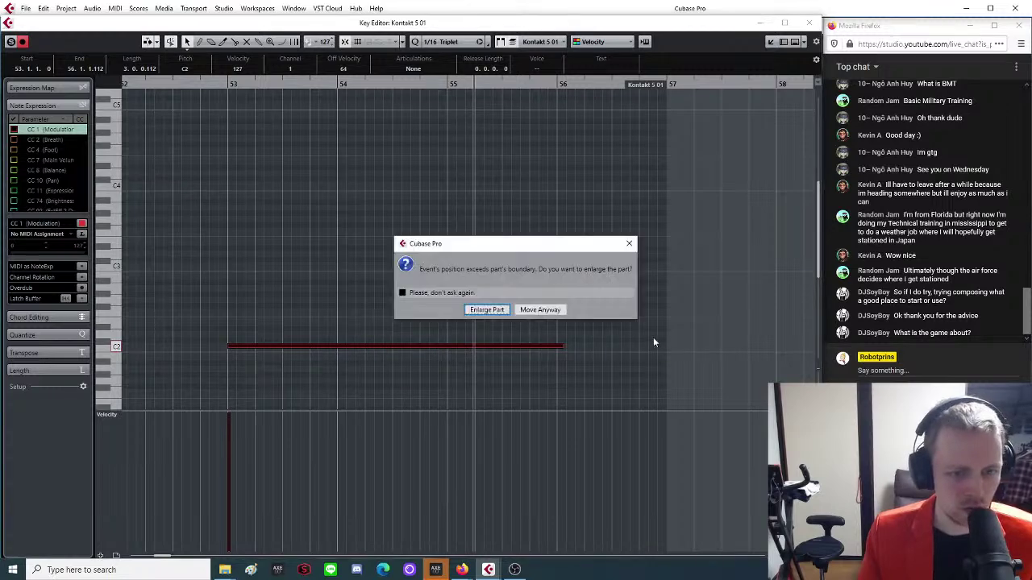
pyautogui.click(487, 309)
pyautogui.press('g')
pyautogui.press('g')
pyautogui.moveTo(577, 91); pyautogui.dragTo(639, 87)
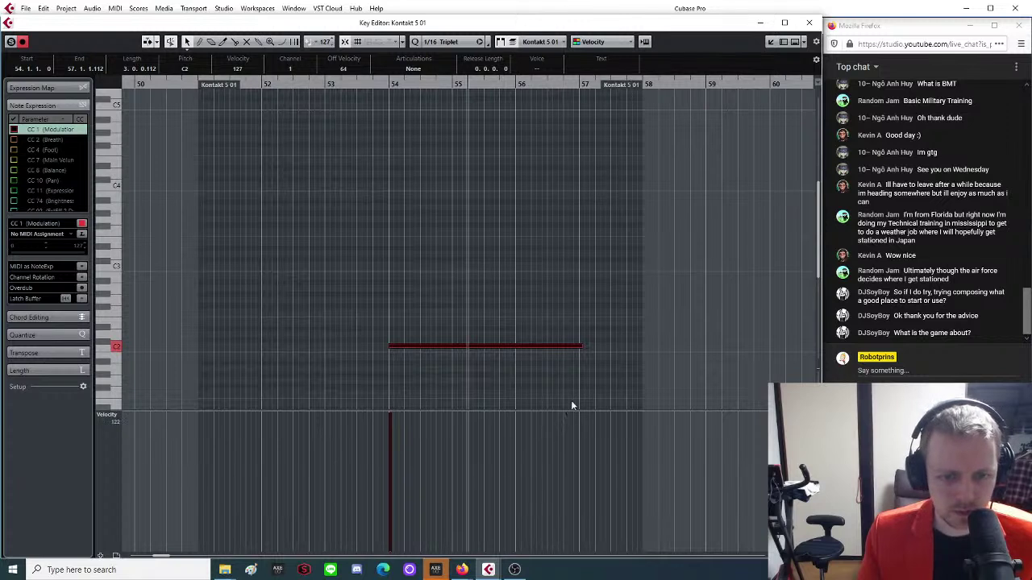
pyautogui.moveTo(580, 347); pyautogui.dragTo(626, 352)
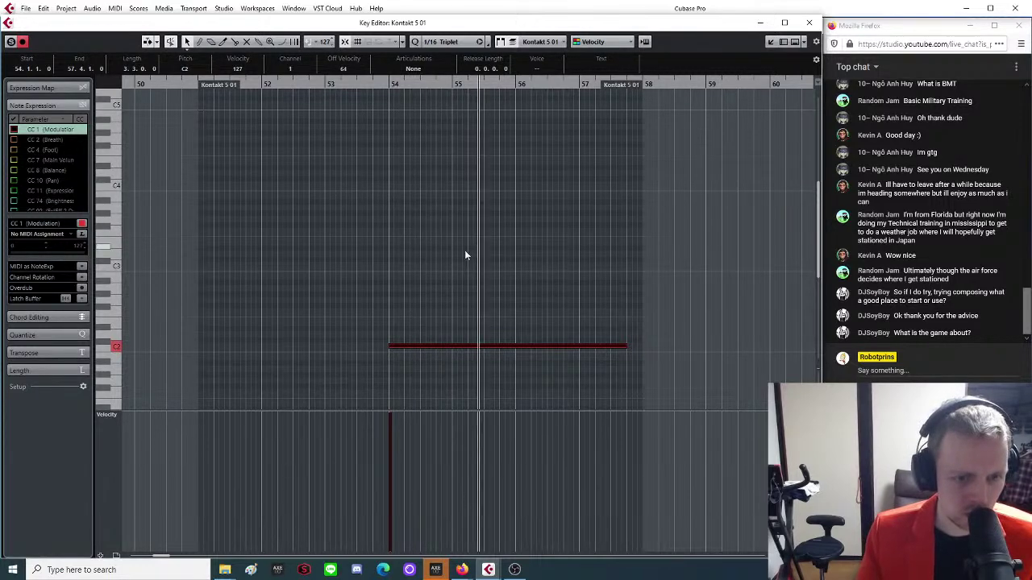
pyautogui.click(810, 23)
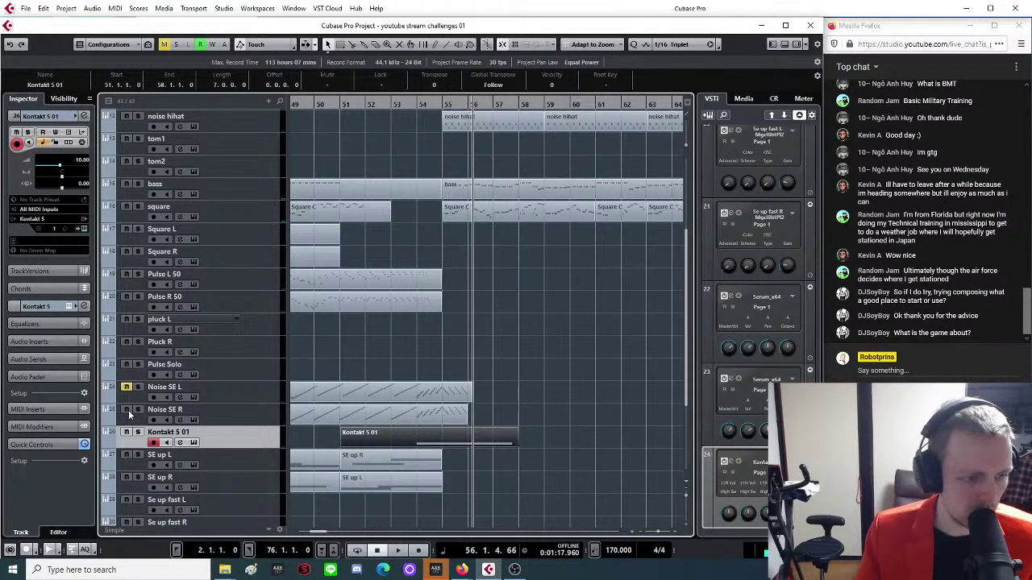
# Mute Noise SE L and R, audition the swoosh from bar 54, and set the Kontakt 5 01 track volume to -7.00.
pyautogui.doubleClick(418, 103)
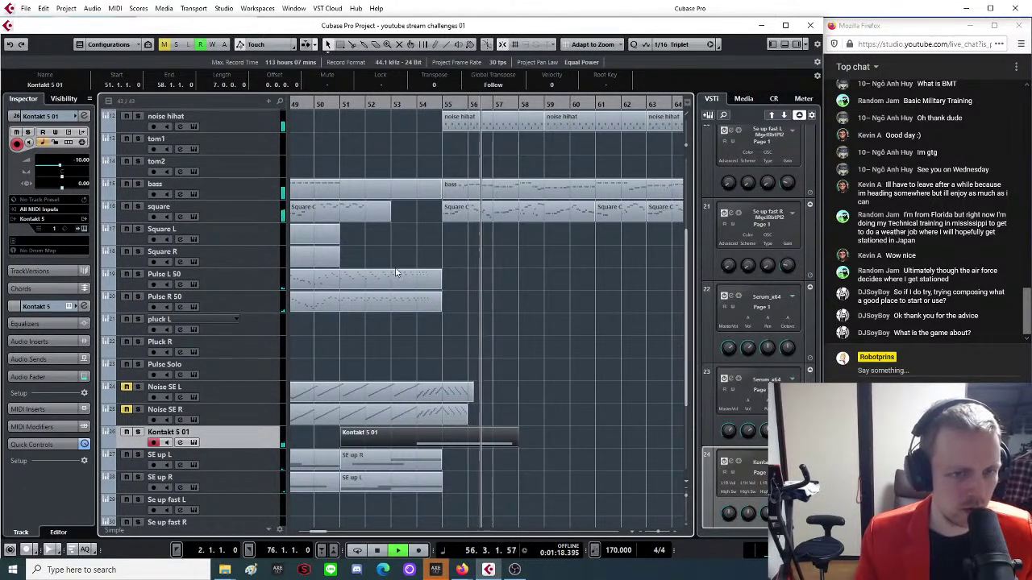
pyautogui.doubleClick(82, 161)
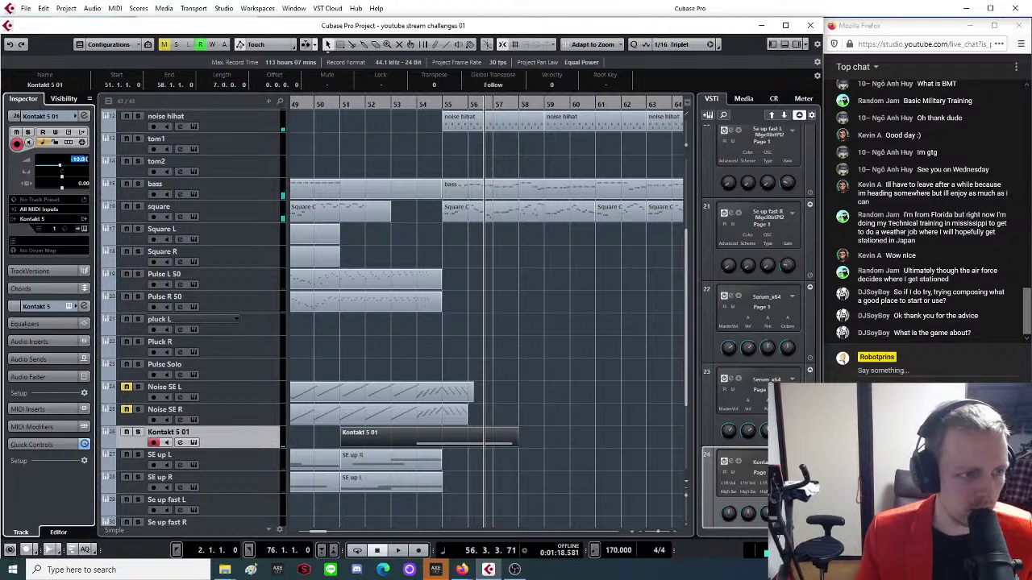
pyautogui.press('BackSpace')
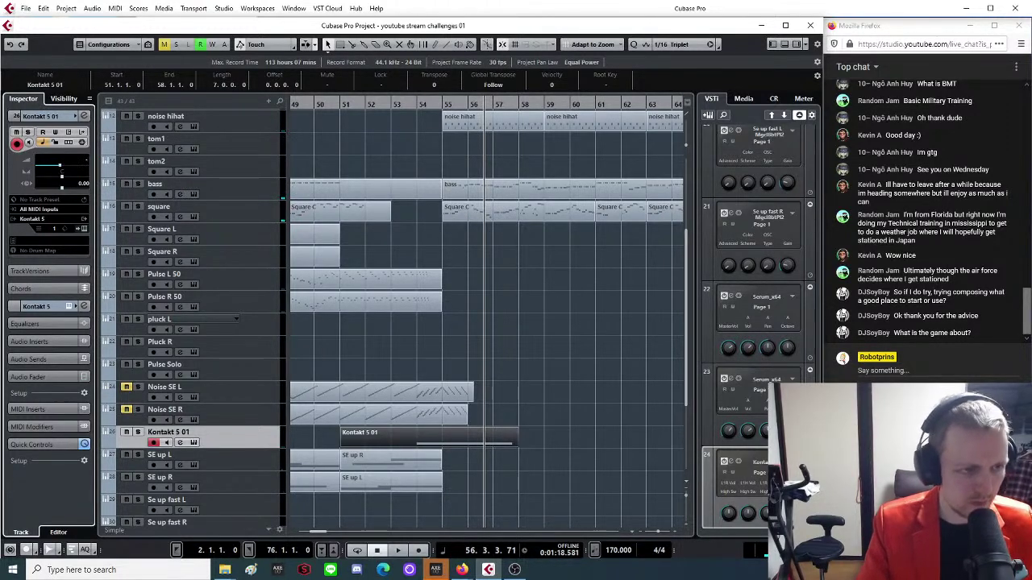
pyautogui.doubleClick(385, 105)
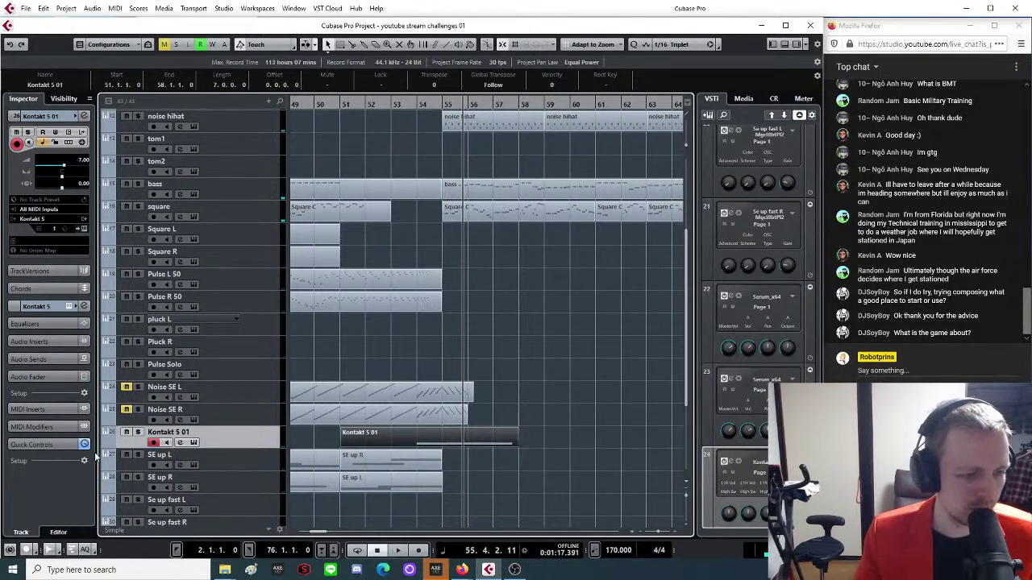
pyautogui.doubleClick(420, 105)
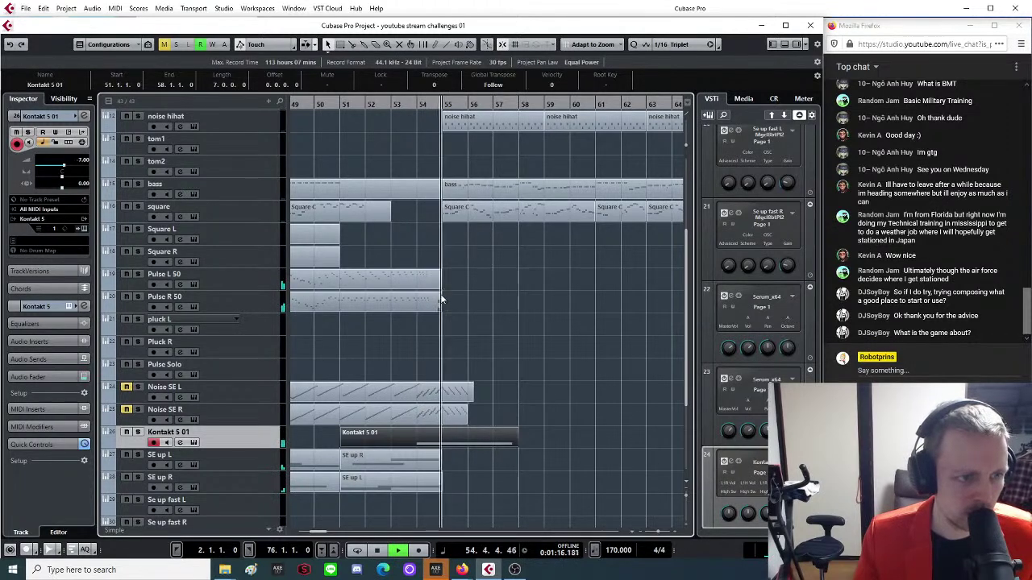
pyautogui.press('space')
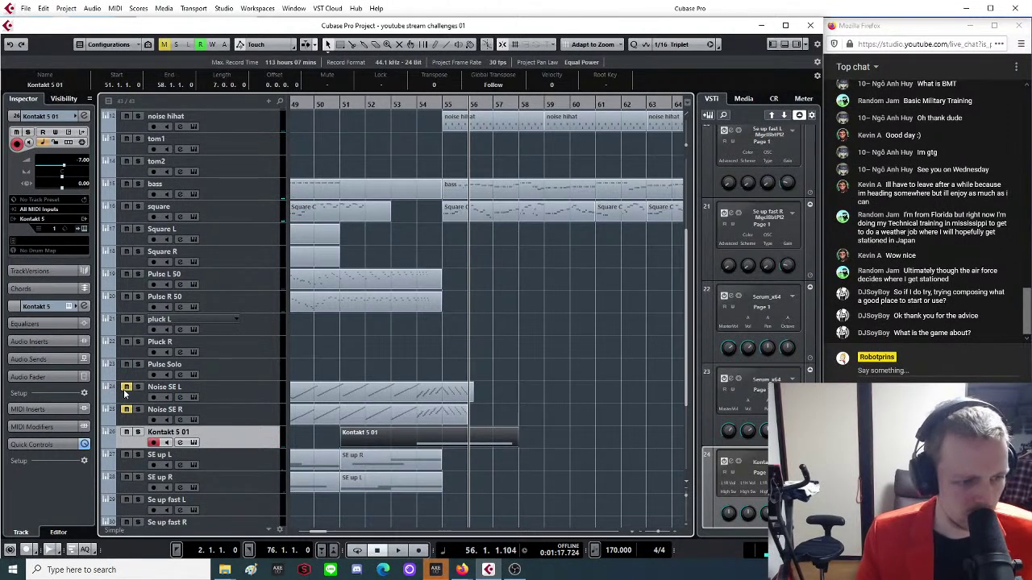
# Unmute both Noise SE tracks and play the transition from bar 54 to hear the swoosh in the mix.
pyautogui.click(432, 100)
pyautogui.press('space')
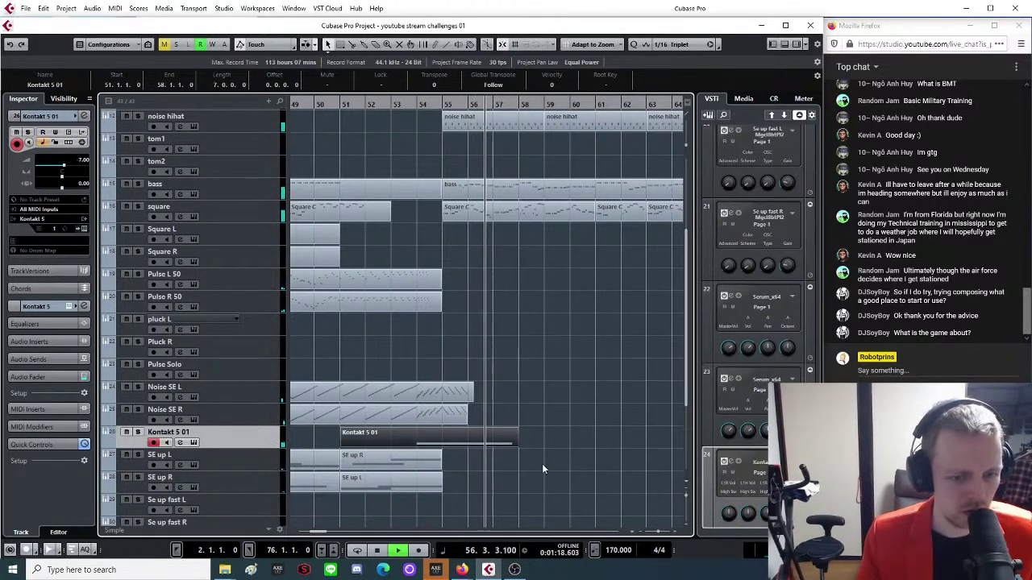
pyautogui.press('g')
pyautogui.press('g')
pyautogui.press('g')
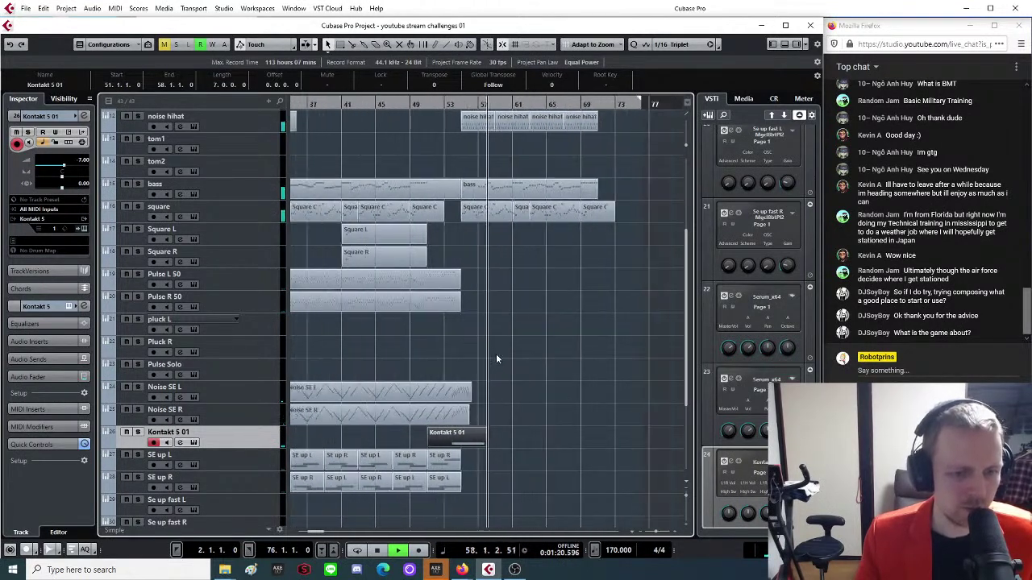
pyautogui.press('g')
pyautogui.press('space')
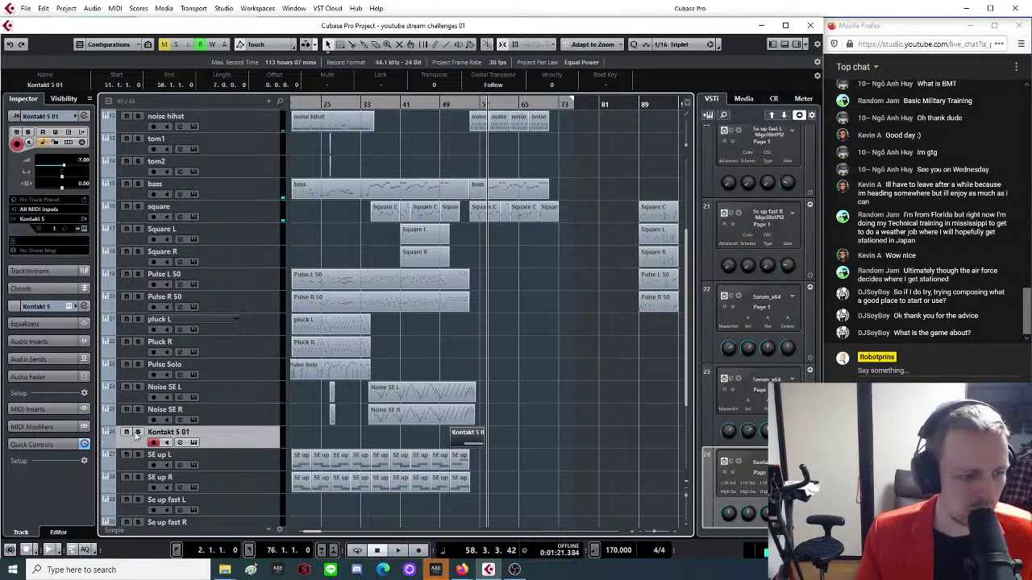
# Reactivate the cycle range and return to the passage around bar 57 in the arrangement.
pyautogui.scroll(-3, 522, 432)
pyautogui.press('g')
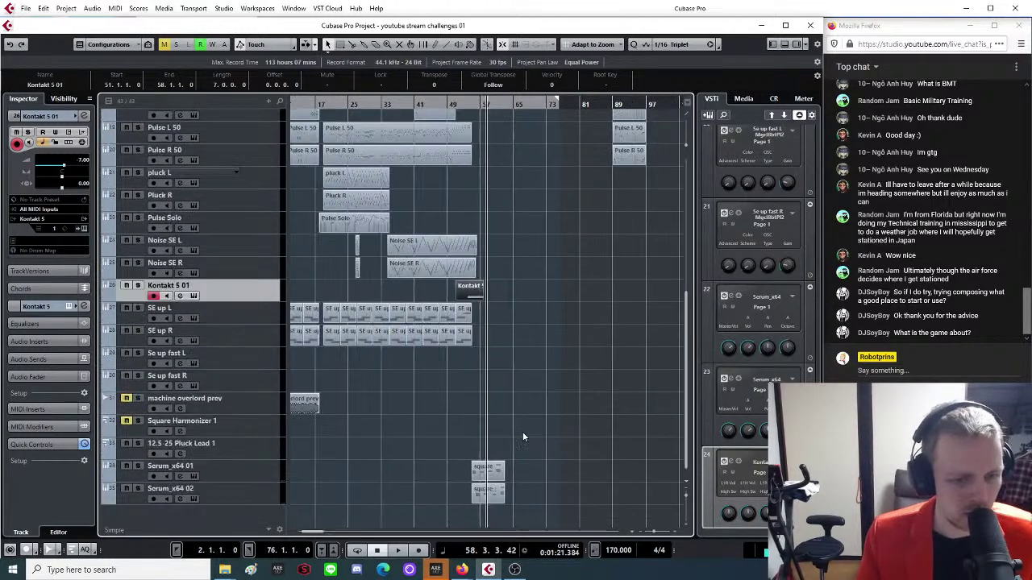
pyautogui.press('g')
pyautogui.scroll(5, 518, 424)
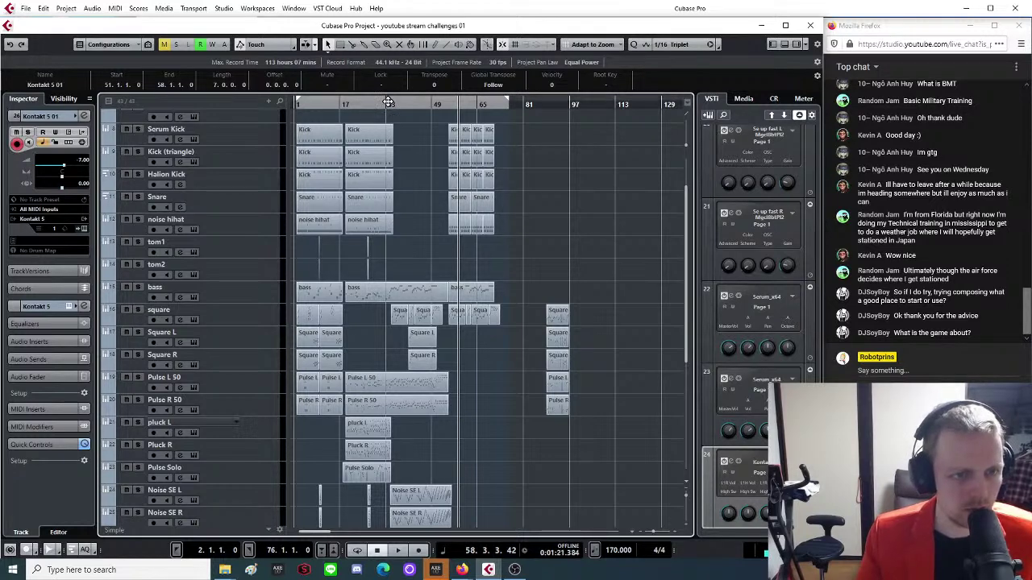
pyautogui.click(388, 103)
pyautogui.scroll(-5, 509, 458)
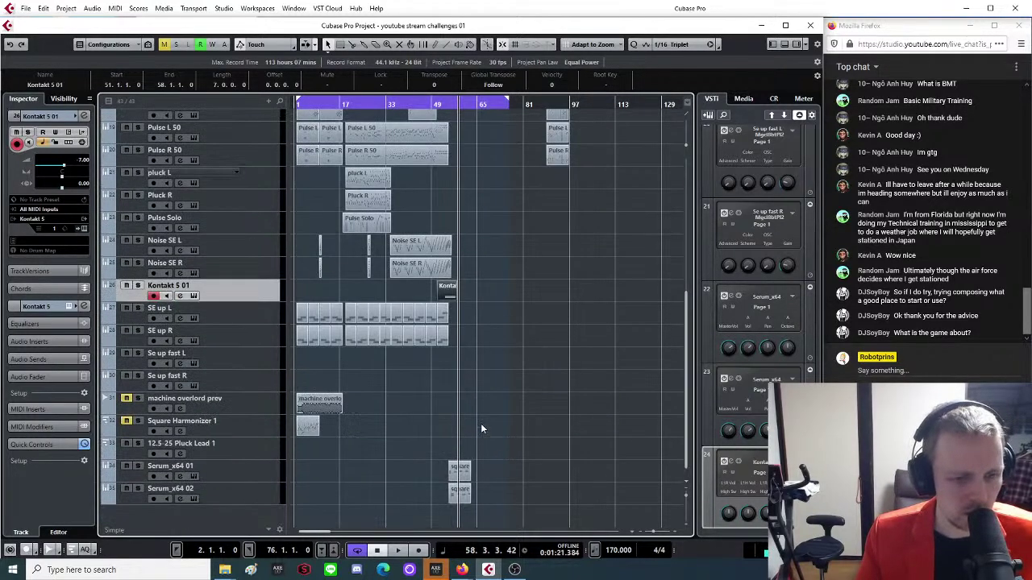
pyautogui.press('h')
pyautogui.press('h')
pyautogui.press('h')
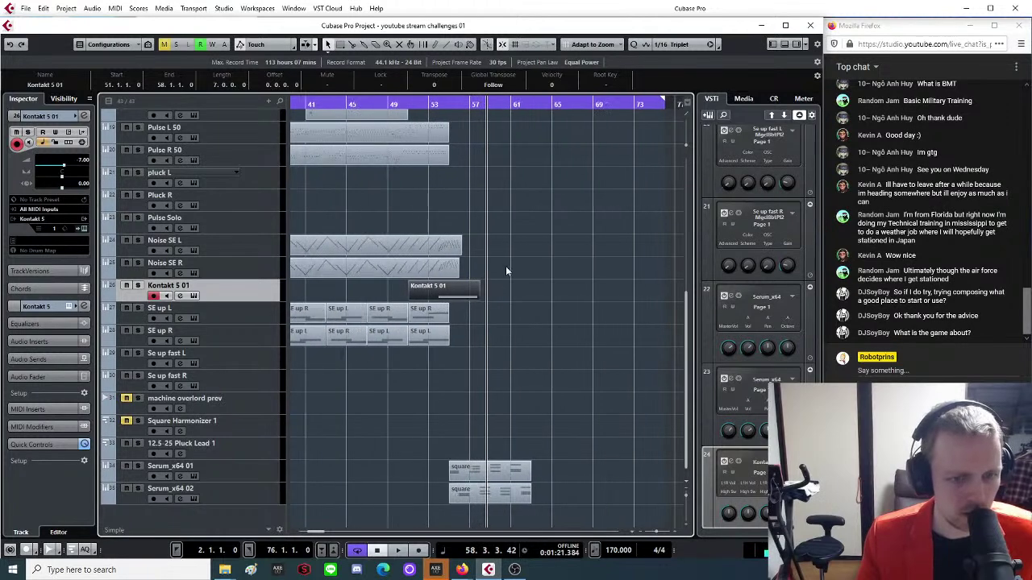
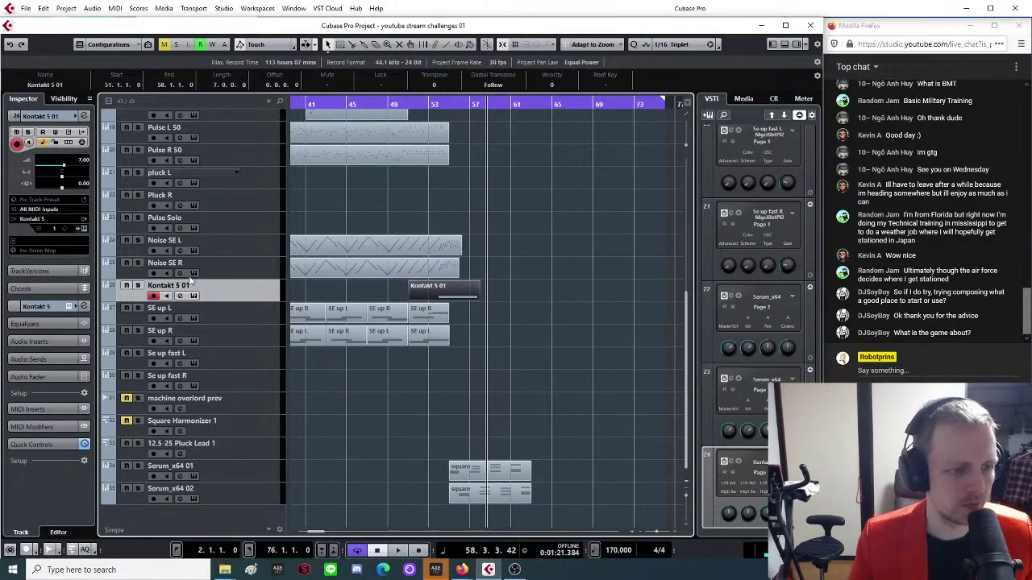
# Move the Kontakt 5 01 track below Serum_x64 02 and rename it Swoosh sfx.
pyautogui.moveTo(205, 285); pyautogui.dragTo(162, 498)
pyautogui.doubleClick(167, 489)
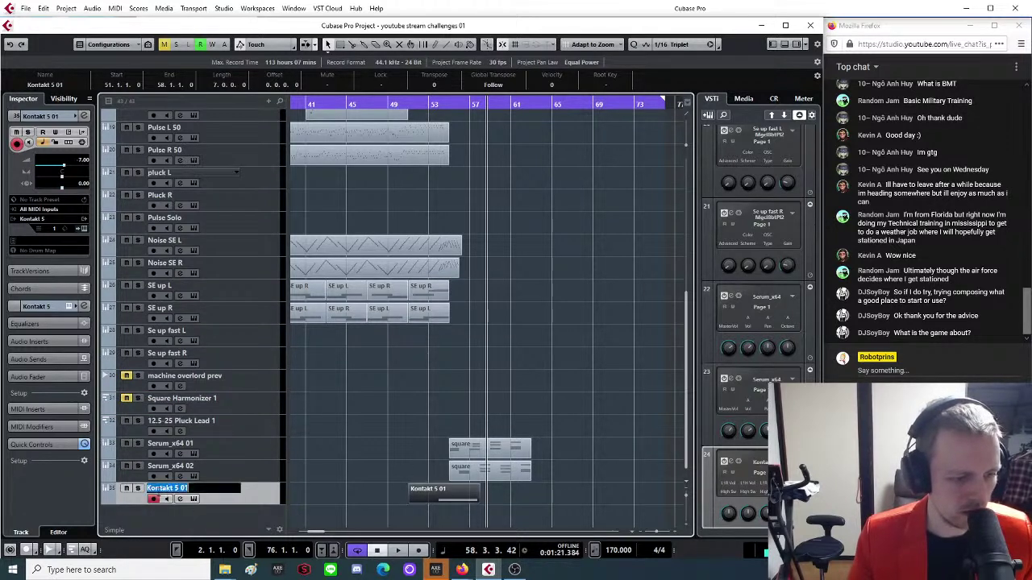
pyautogui.write('Swoo')
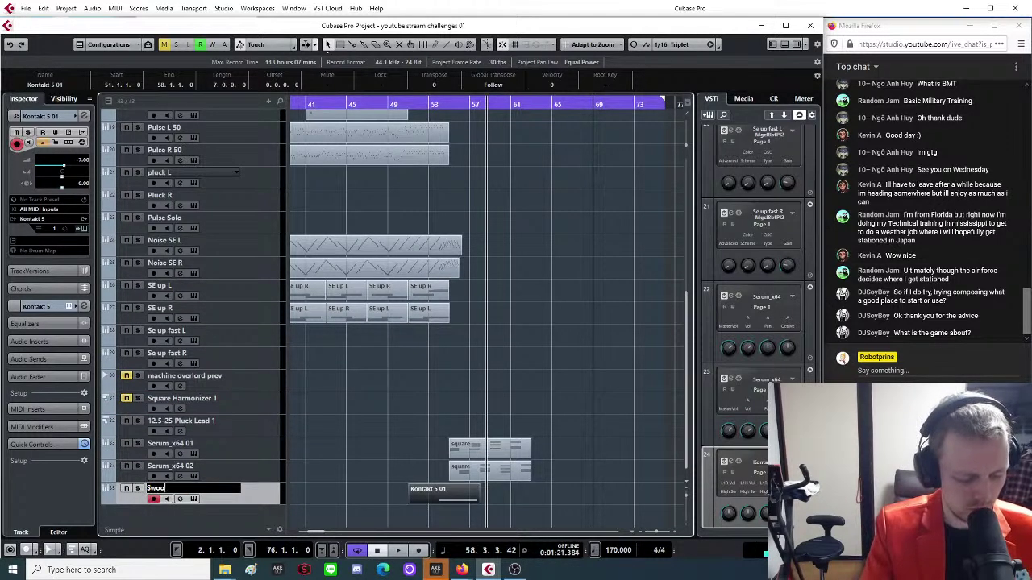
pyautogui.write('sh sfx')
pyautogui.press('Return')
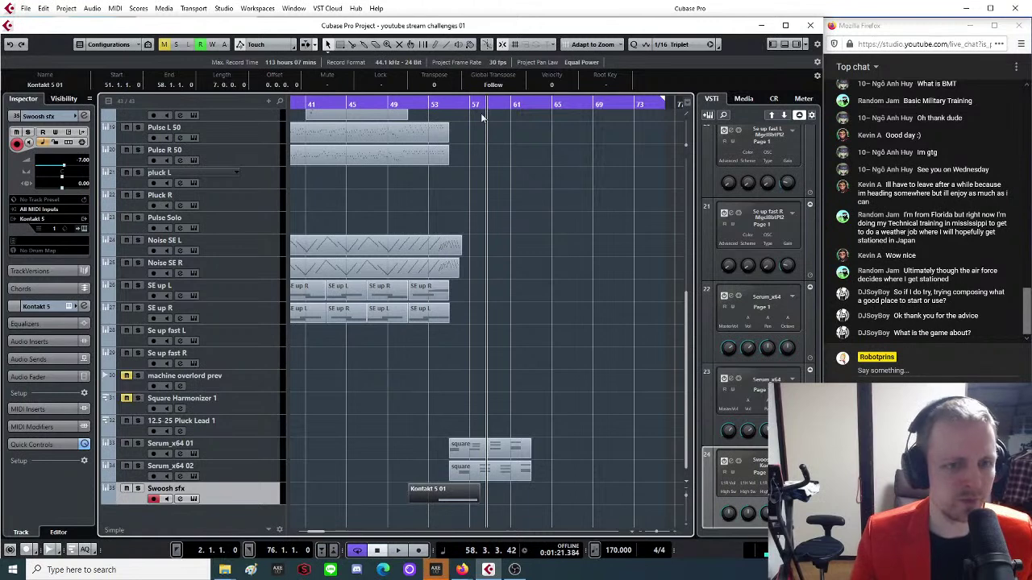
# Play the passage from bar 53 and trim the swoosh part's start to bar 53.
pyautogui.doubleClick(428, 103)
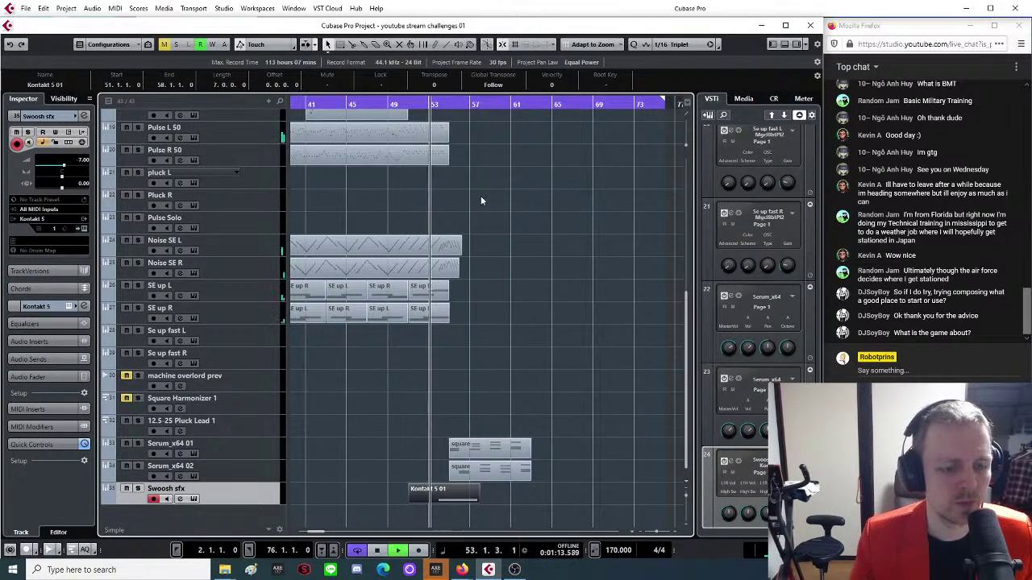
pyautogui.click(423, 417)
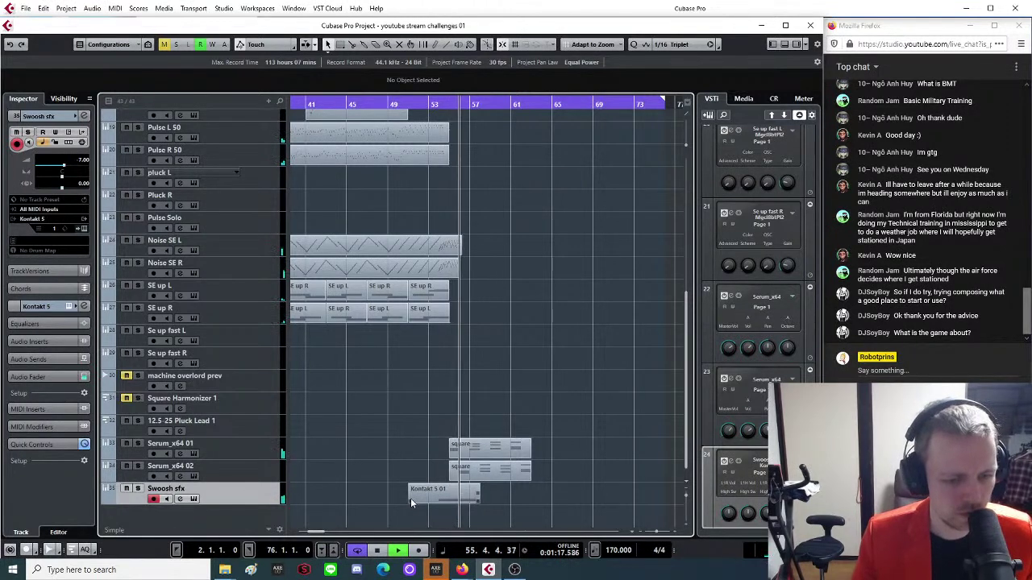
pyautogui.moveTo(410, 498); pyautogui.dragTo(429, 498)
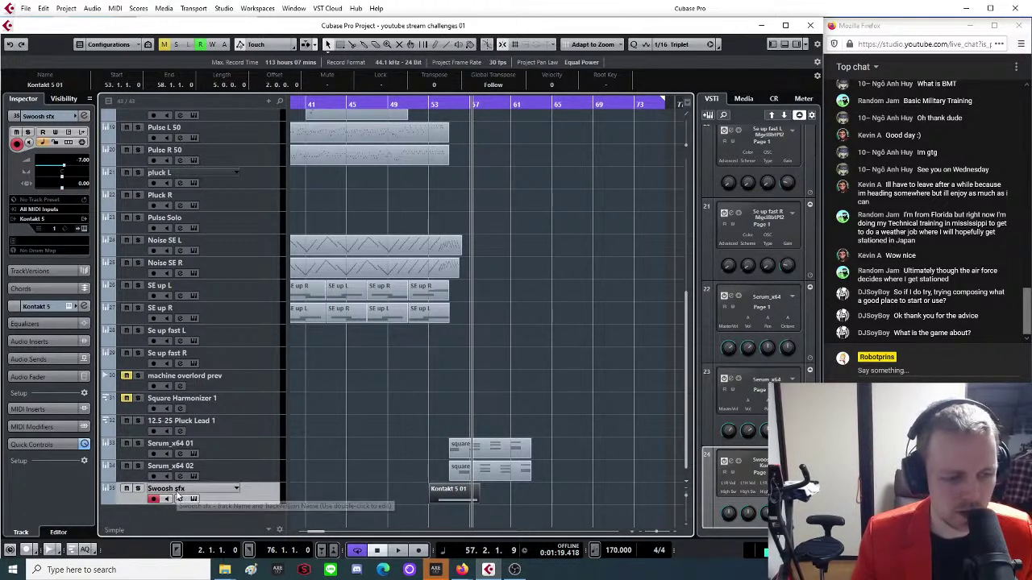
# Rename the MIDI part on the Swoosh sfx track to Swoosh sfx.
pyautogui.click(43, 85)
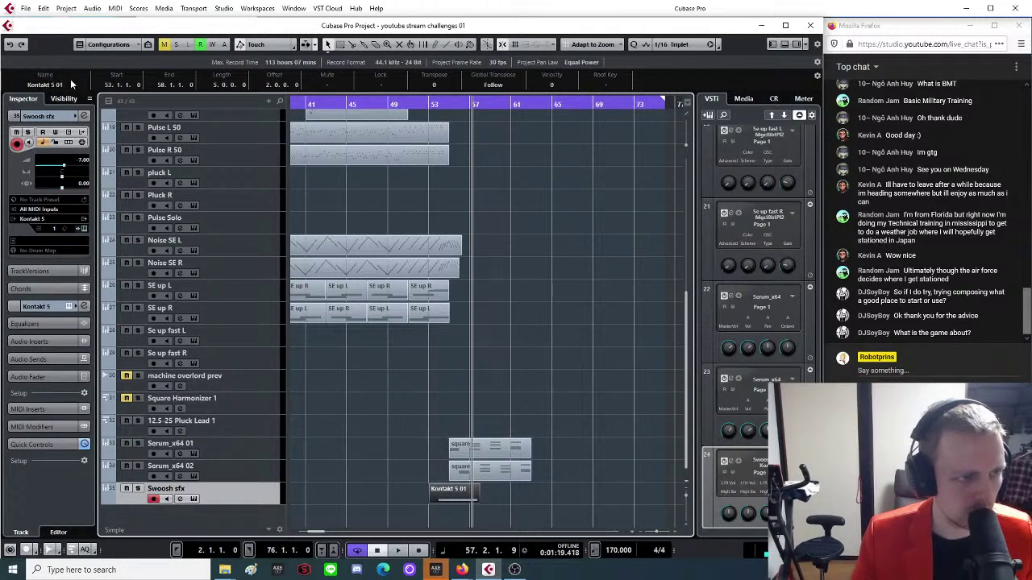
pyautogui.click(71, 84)
pyautogui.write('Swoosh sfx')
pyautogui.press('Return')
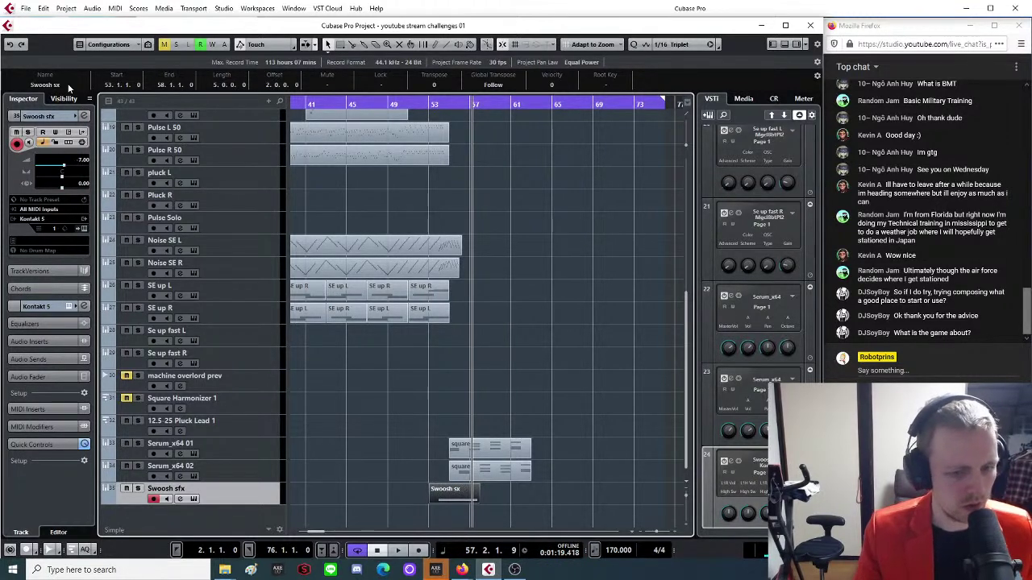
pyautogui.click(65, 84)
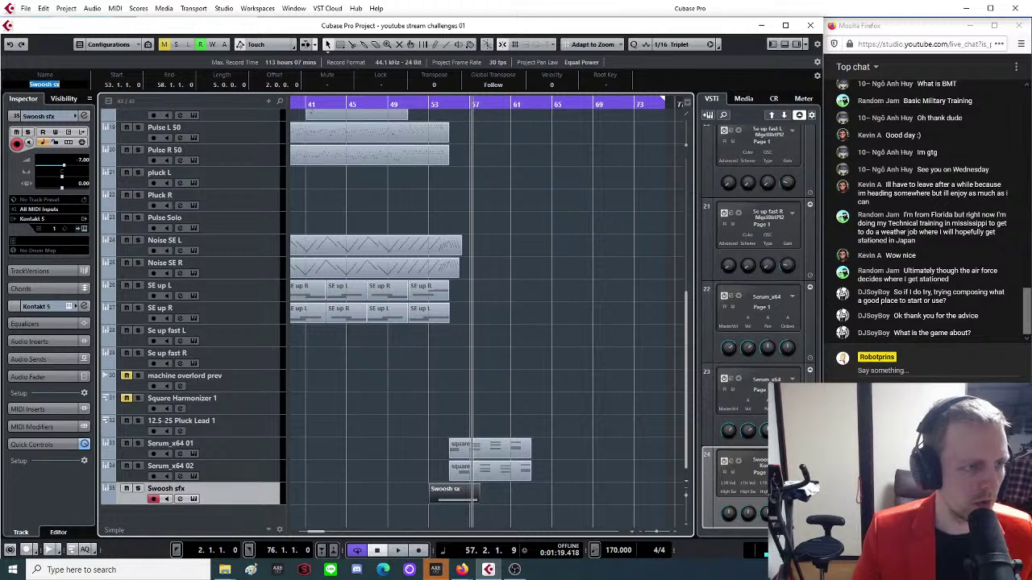
pyautogui.press('Return')
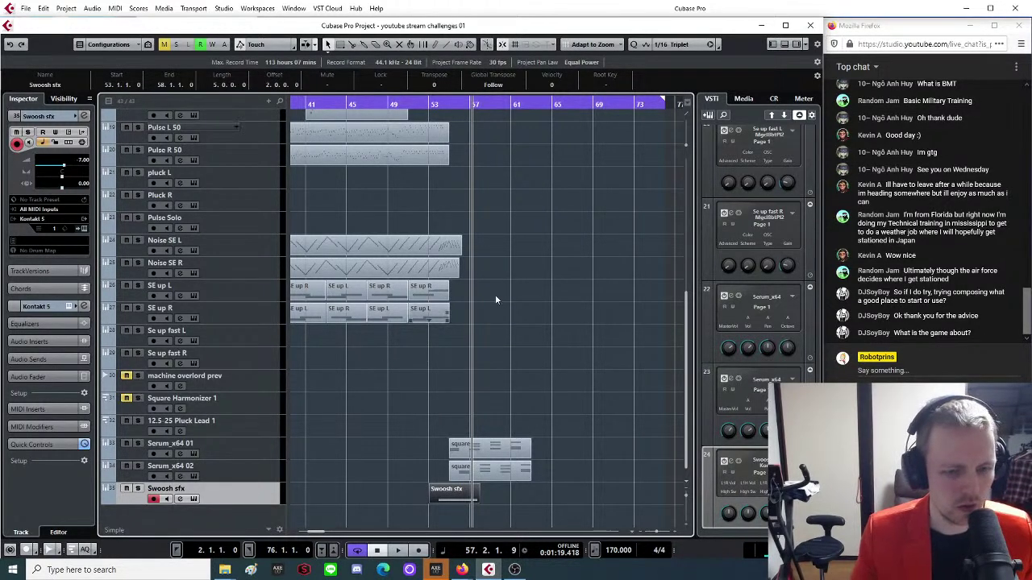
# Search the Loops & Samples media library for "reverse" and widen the media browser to read the full result names.
pyautogui.rightClick(742, 99)
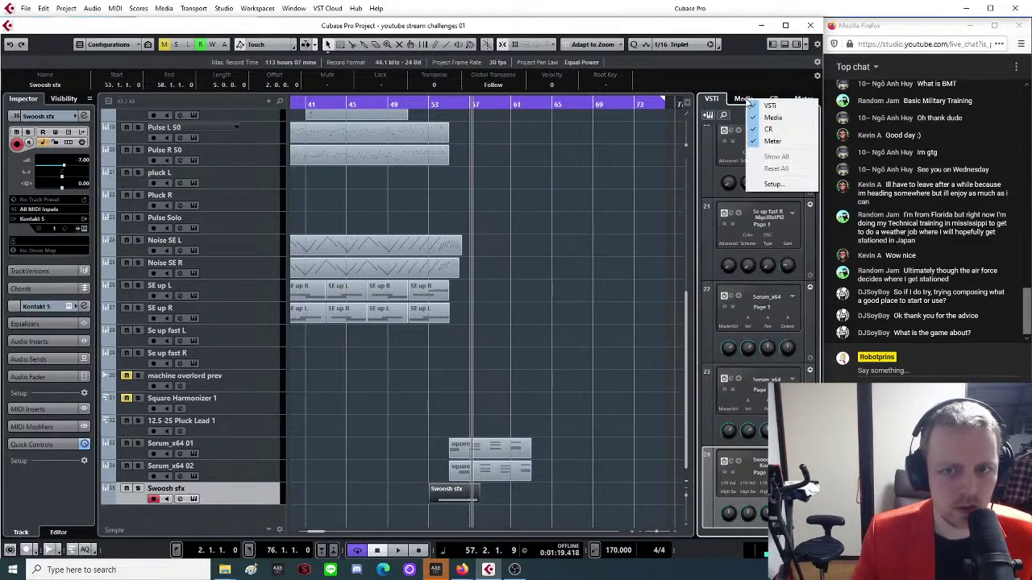
pyautogui.click(743, 98)
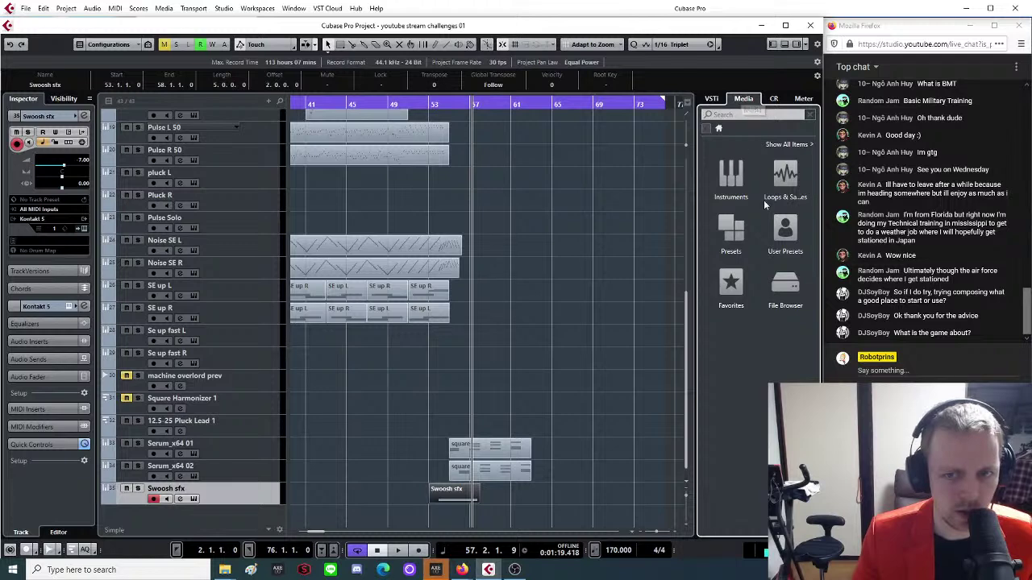
pyautogui.click(789, 170)
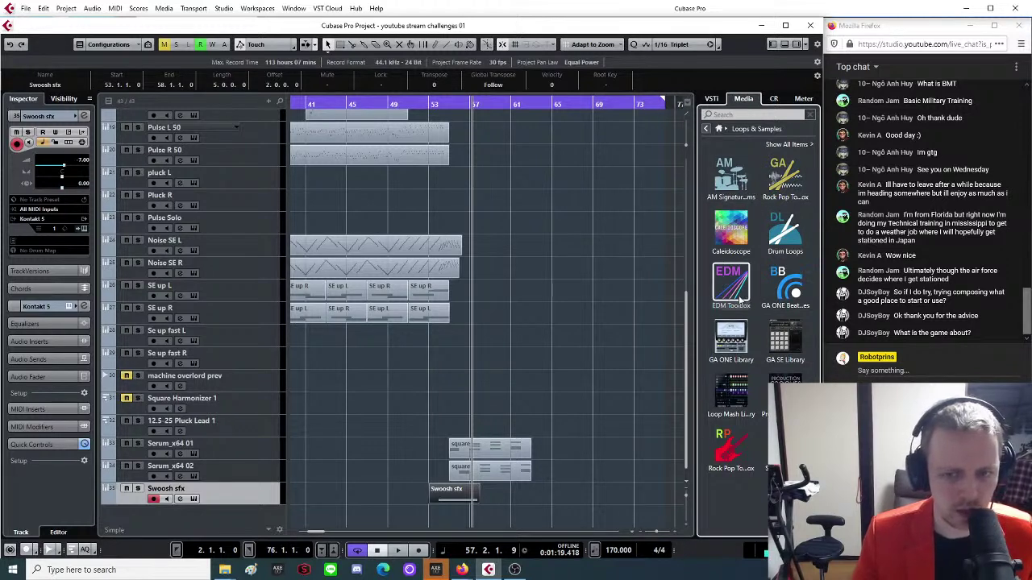
pyautogui.click(745, 115)
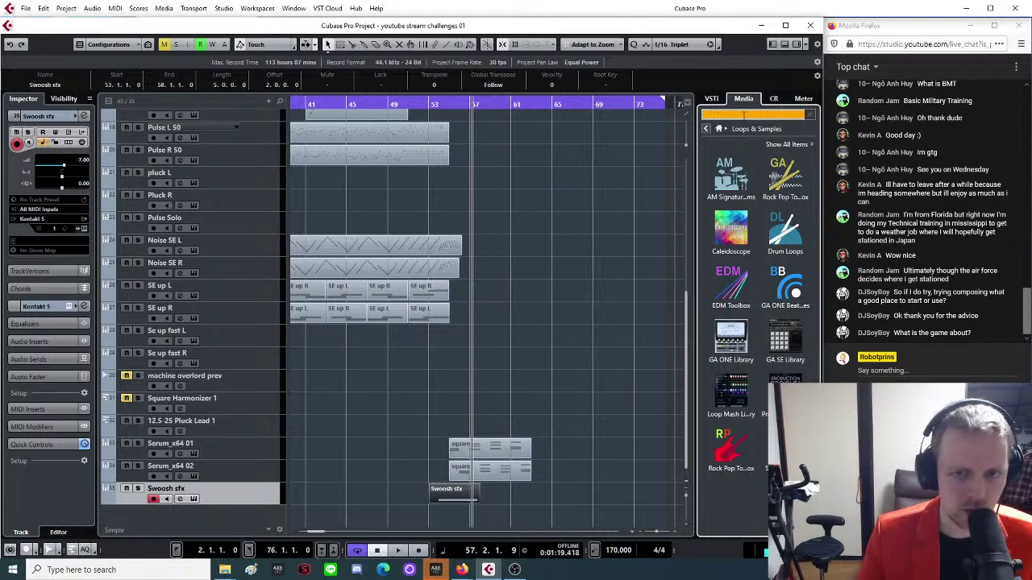
pyautogui.write('swoo')
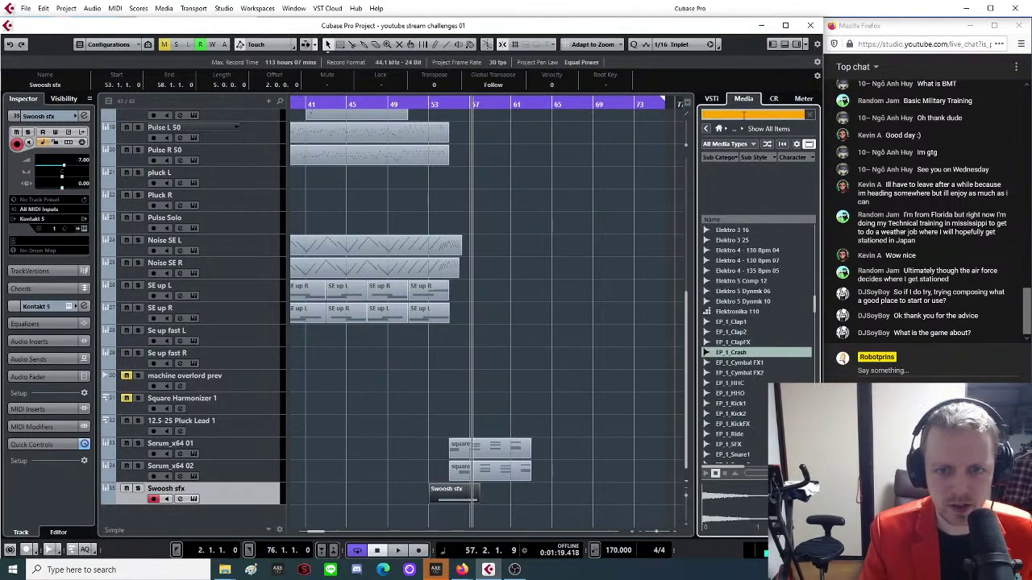
pyautogui.write('rever')
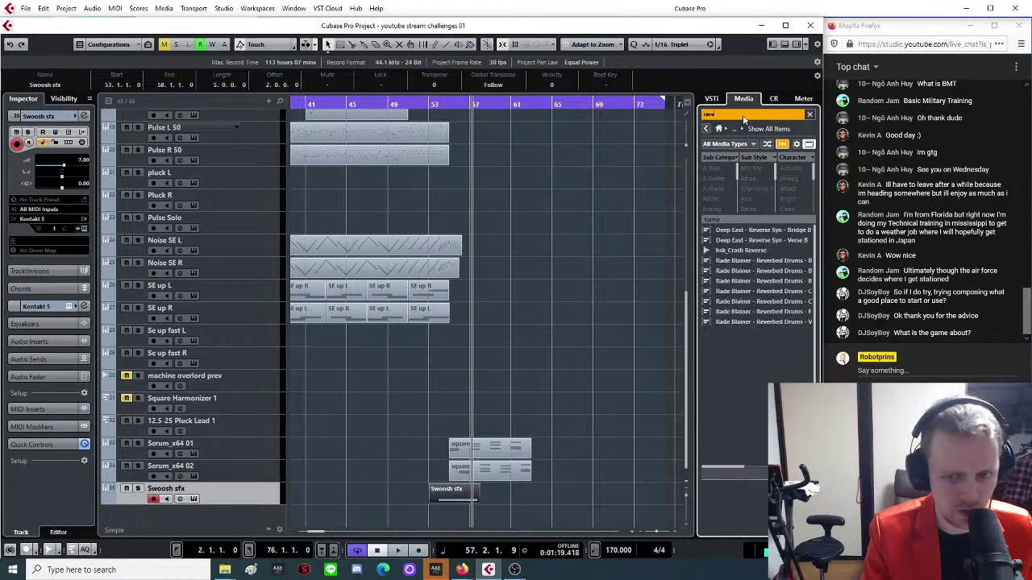
pyautogui.write('s')
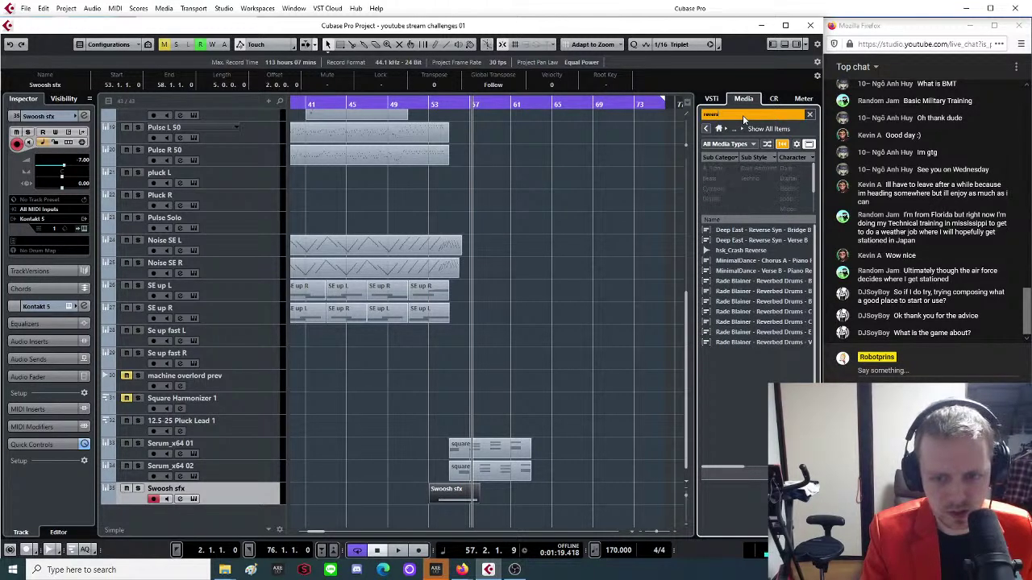
pyautogui.write('e')
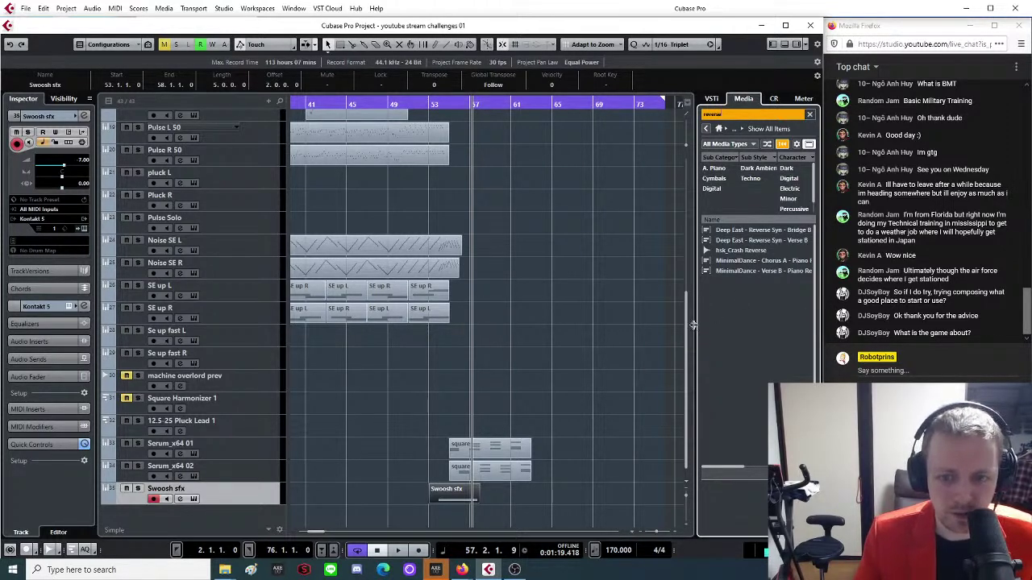
pyautogui.moveTo(696, 328); pyautogui.dragTo(603, 336)
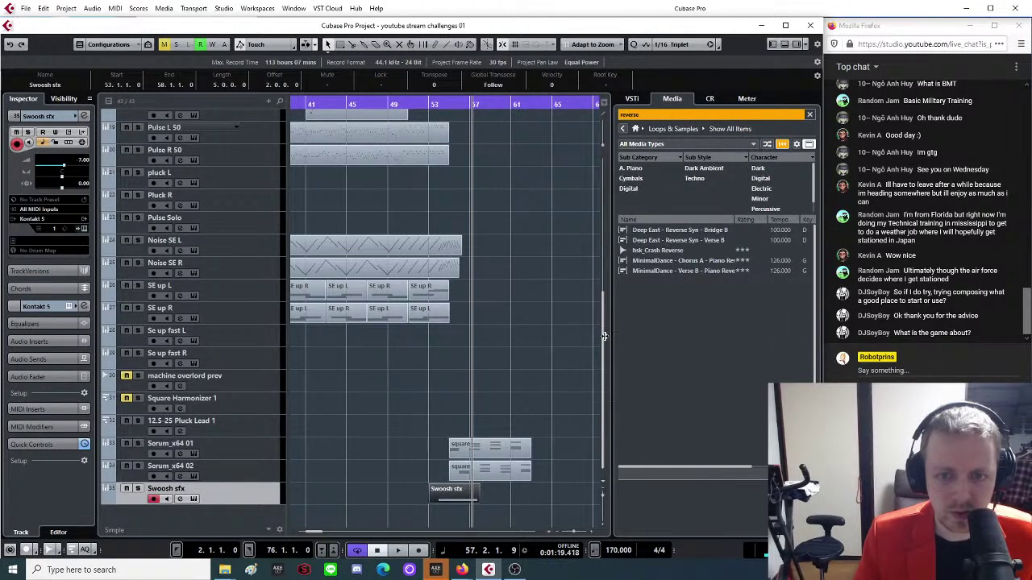
# Audition the reverse samples and place hsk_Crash Reverse at bar 53 on a new track below Swoosh sfx.
pyautogui.click(723, 241)
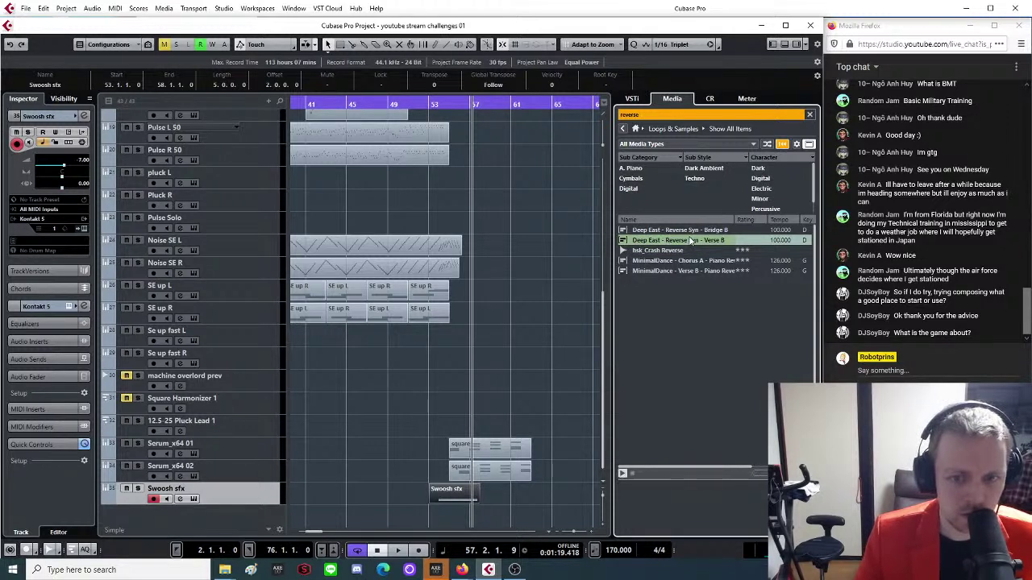
pyautogui.click(662, 249)
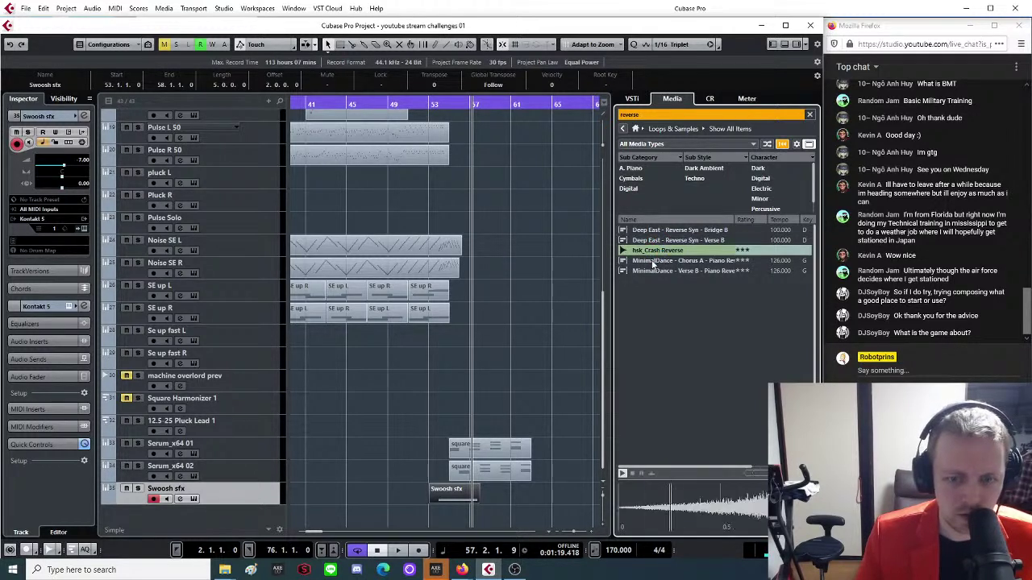
pyautogui.click(630, 474)
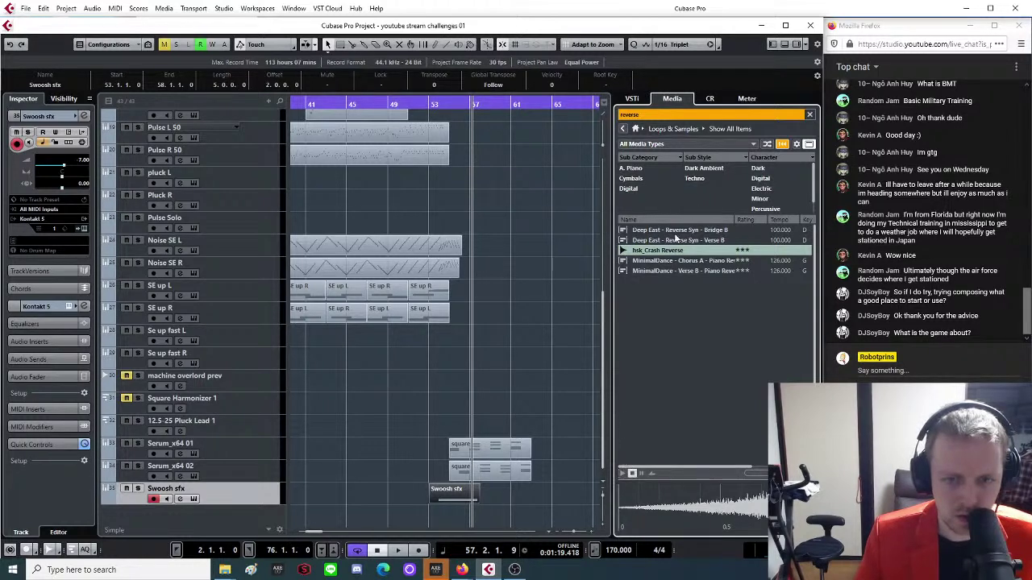
pyautogui.moveTo(655, 254); pyautogui.dragTo(431, 515)
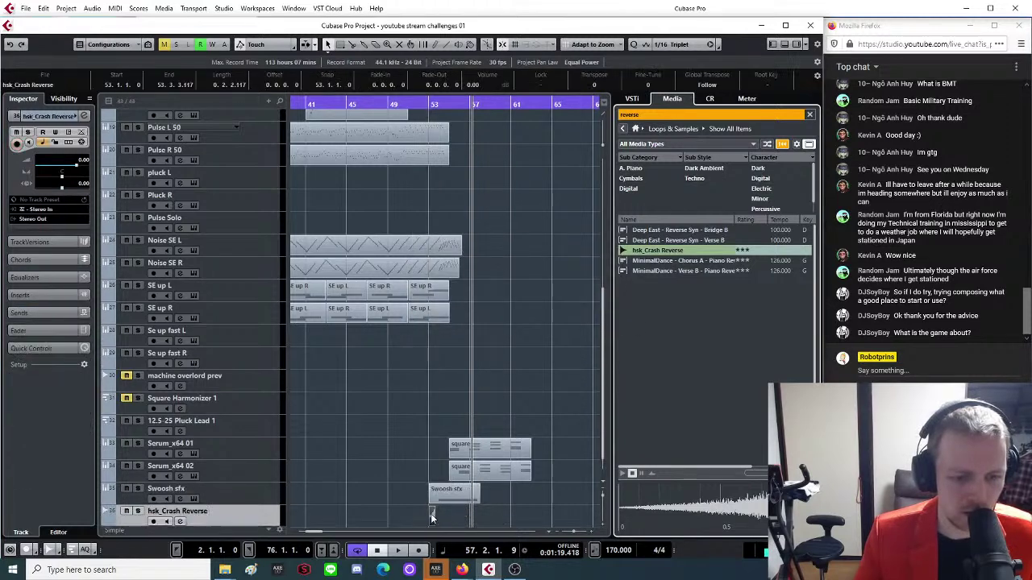
# Solo the hsk_Crash Reverse track and play it from around bar 53.
pyautogui.click(139, 490)
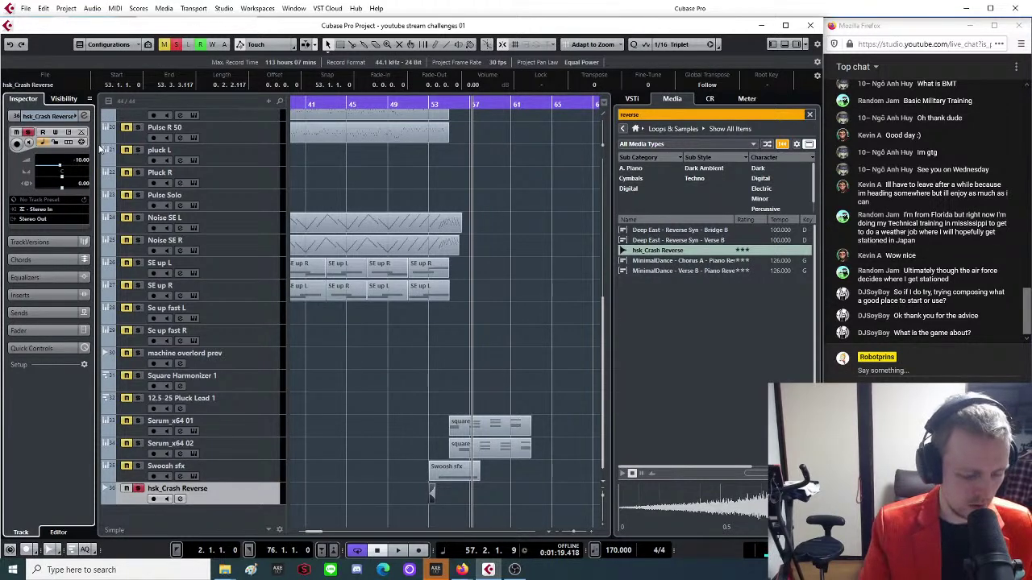
pyautogui.press('h')
pyautogui.press('h')
pyautogui.press('h')
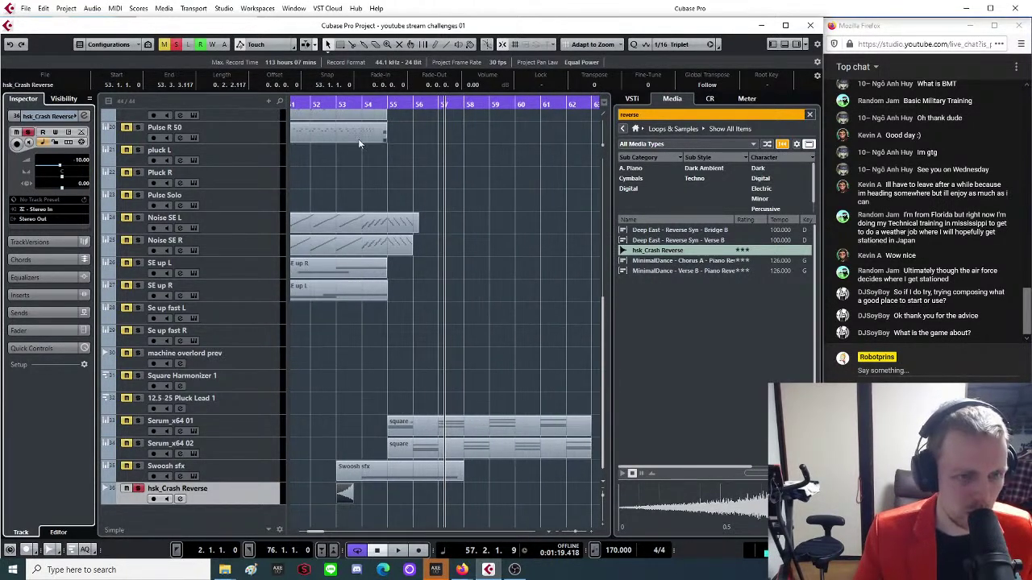
pyautogui.click(346, 104)
pyautogui.press('space')
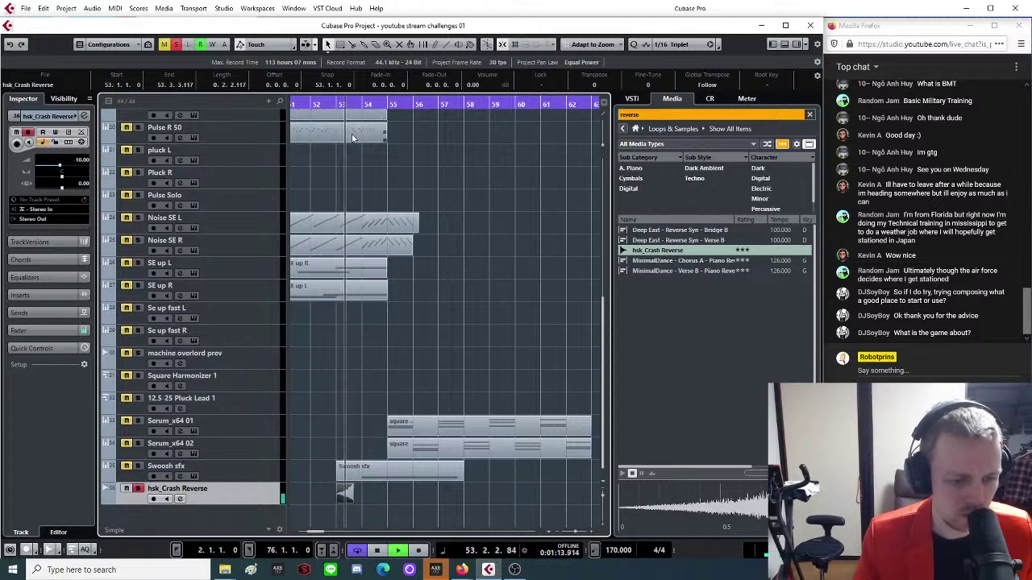
pyautogui.press('g')
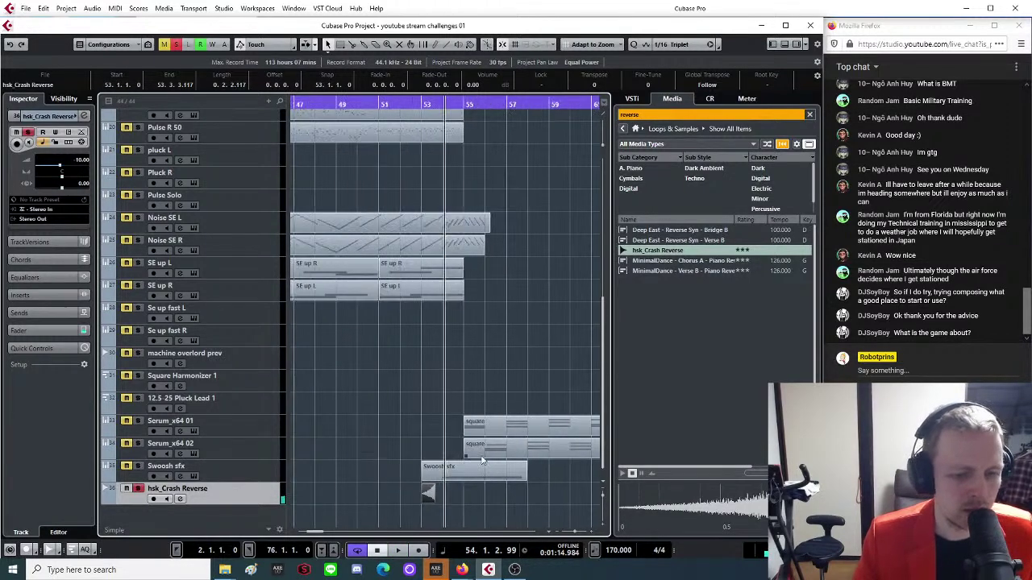
# Move the hsk_Crash Reverse event to start at 54.2.1, just before bar 55.
pyautogui.press('h')
pyautogui.press('h')
pyautogui.press('h')
pyautogui.press('g')
pyautogui.press('g')
pyautogui.press('g')
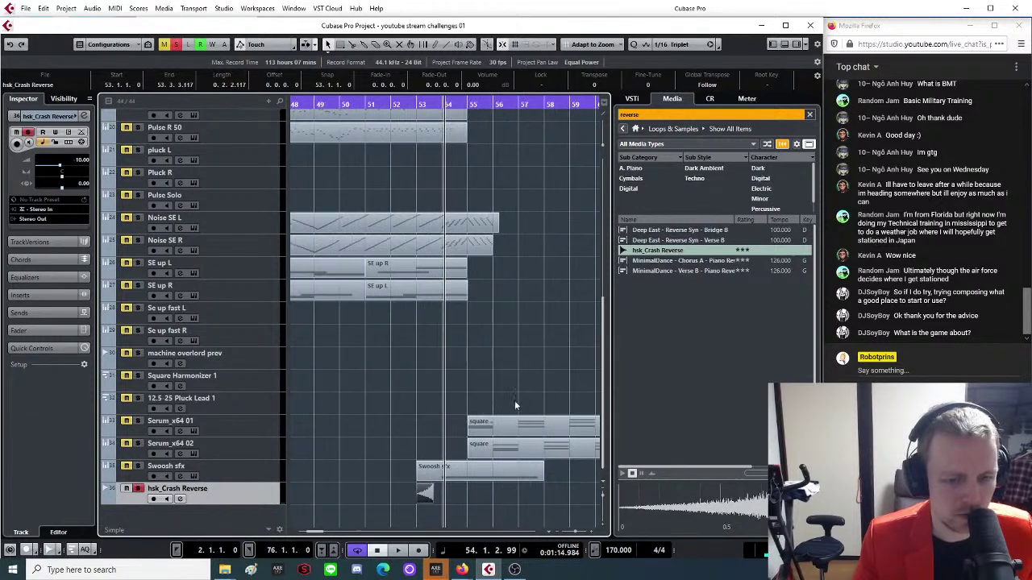
pyautogui.press('h')
pyautogui.press('h')
pyautogui.press('h')
pyautogui.moveTo(408, 497); pyautogui.dragTo(476, 492)
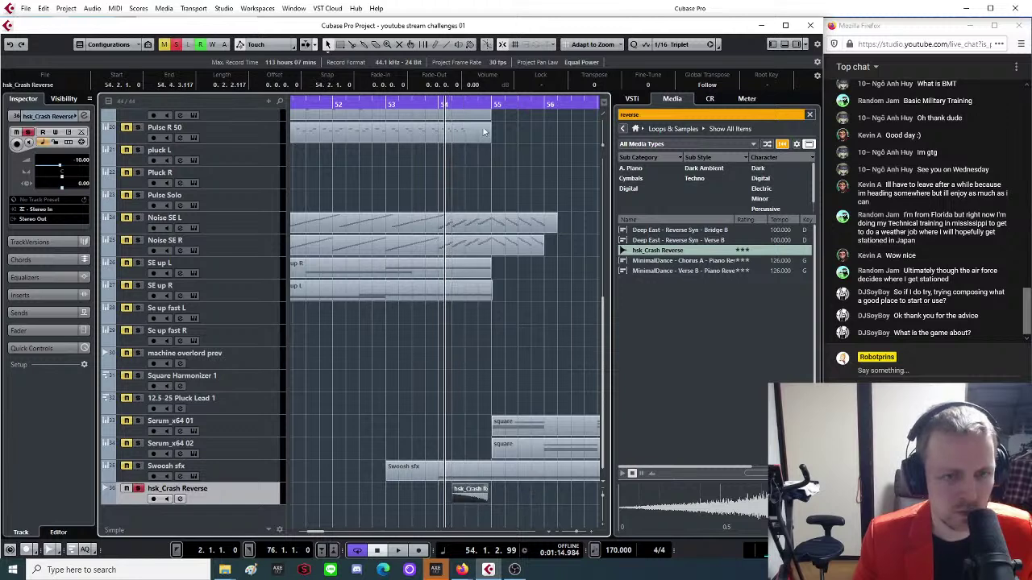
# Nudge the hsk_Crash Reverse event off the grid to start at 54.2.2.21 and give its end a 0.0.0.18 fade-out from bar 55.
pyautogui.moveTo(491, 104); pyautogui.dragTo(510, 291)
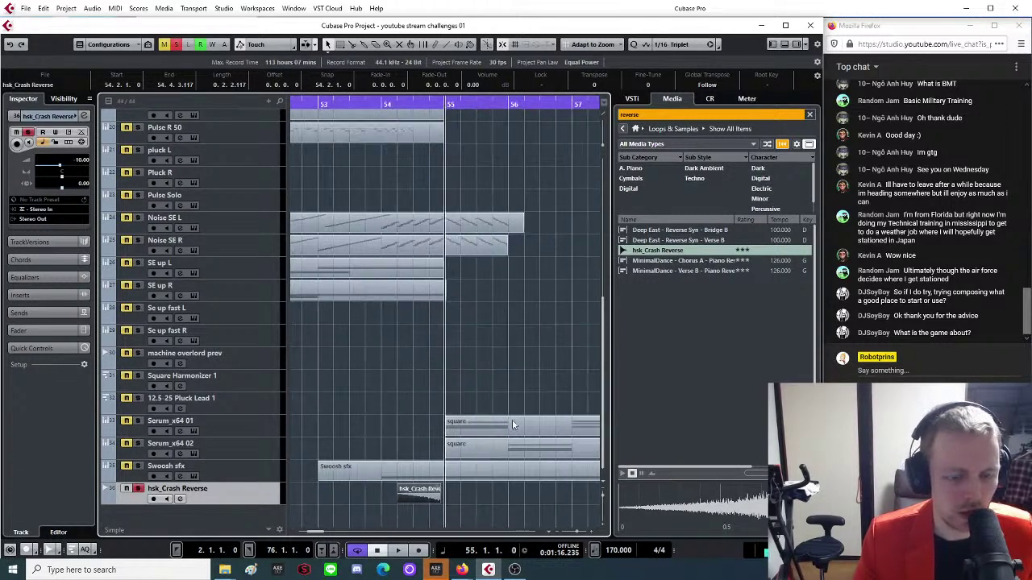
pyautogui.press('h')
pyautogui.press('h')
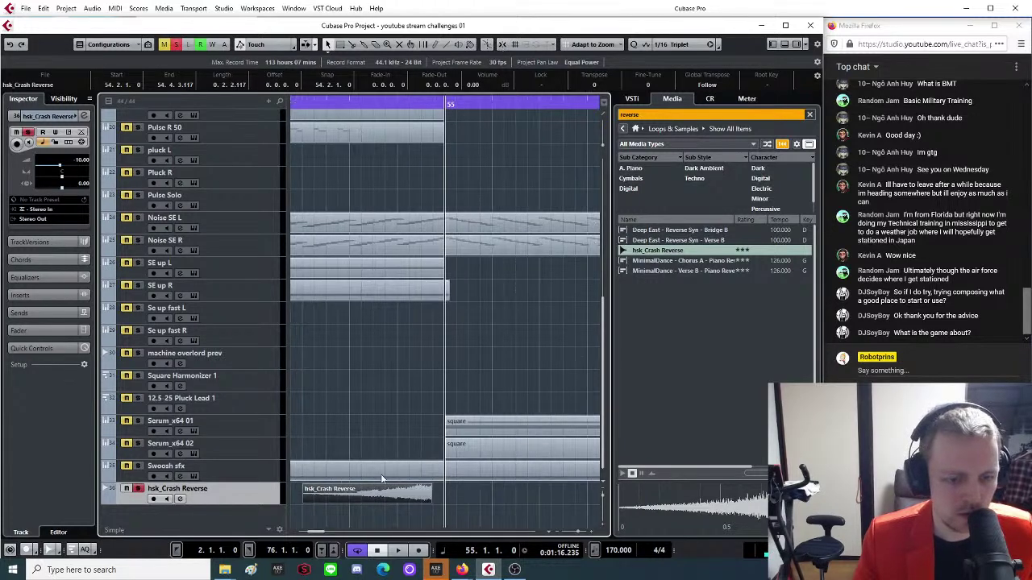
pyautogui.moveTo(370, 496)
pyautogui.mouseDown()
pyautogui.moveTo(383, 504)
pyautogui.moveTo(392, 495)
pyautogui.moveTo(384, 499)
pyautogui.mouseUp()
pyautogui.press('h')
pyautogui.moveTo(460, 489); pyautogui.dragTo(445, 490)
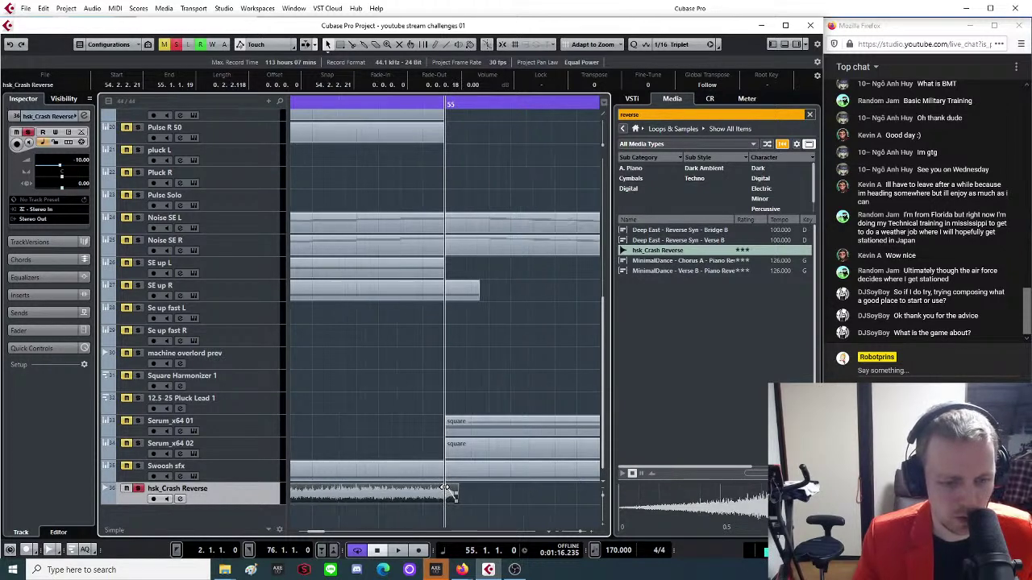
# Add a fade-in of 0.2.1.87 to the hsk_Crash Reverse event and play it from just before its start.
pyautogui.press('g')
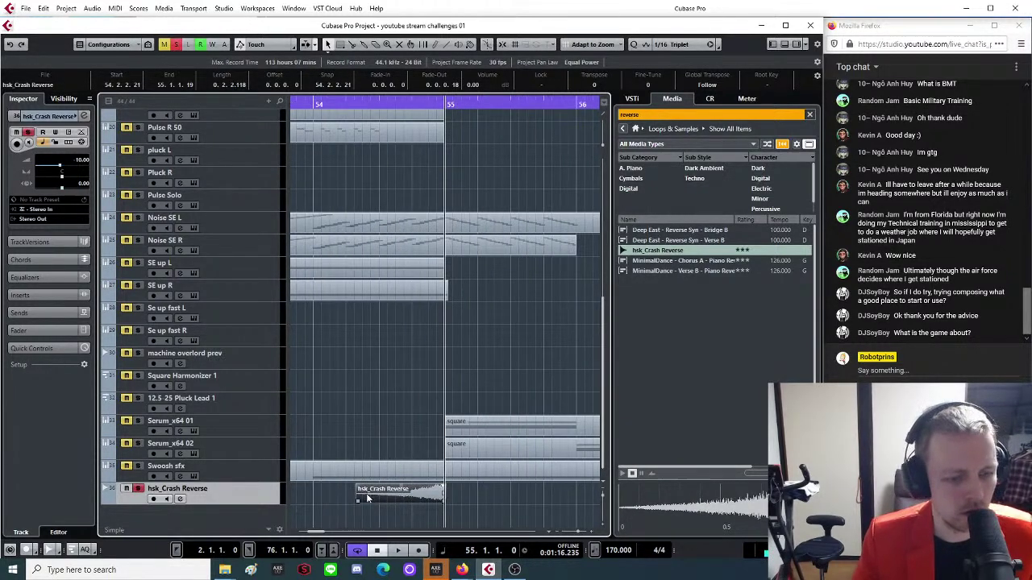
pyautogui.moveTo(360, 489); pyautogui.dragTo(433, 489)
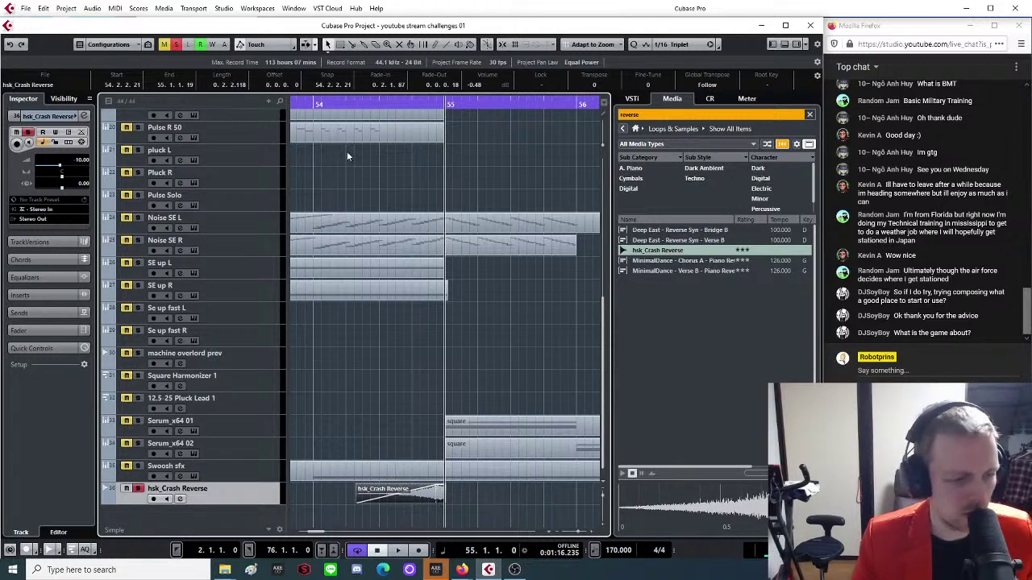
pyautogui.click(347, 103)
pyautogui.press('space')
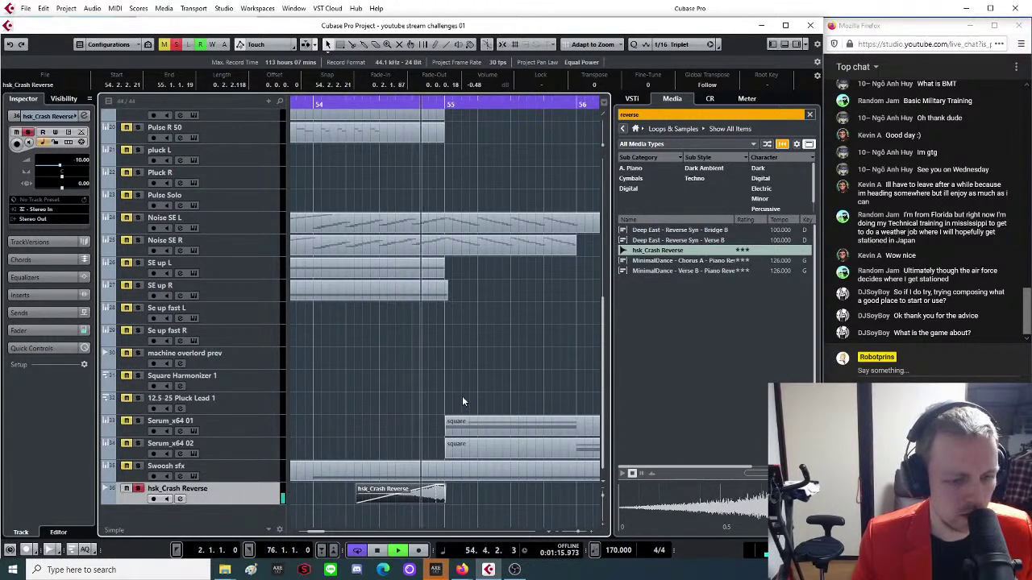
pyautogui.press('space')
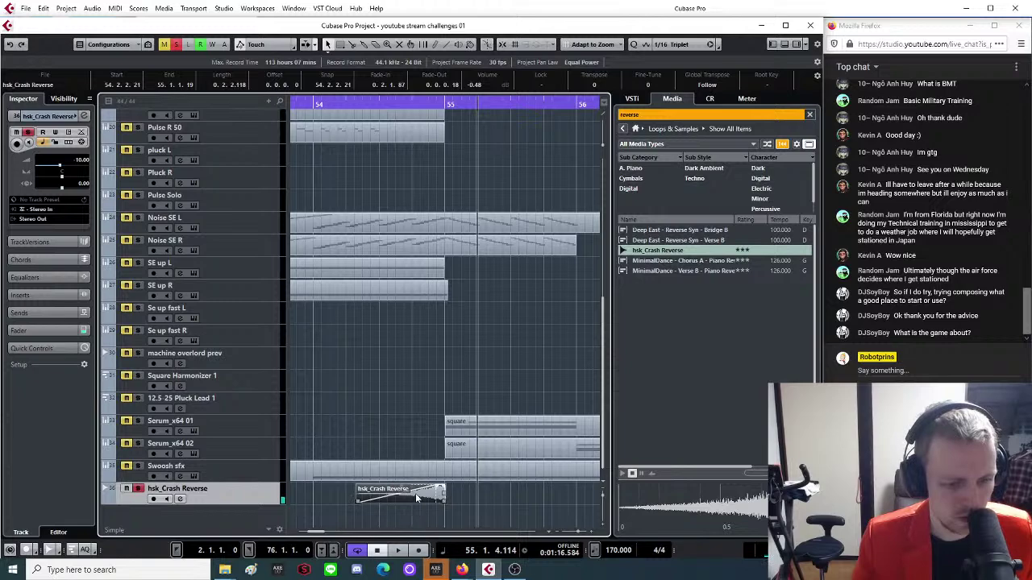
# Apply the steepest slow-starting curve preset to the hsk_Crash Reverse fade-in and play the event again.
pyautogui.doubleClick(417, 495)
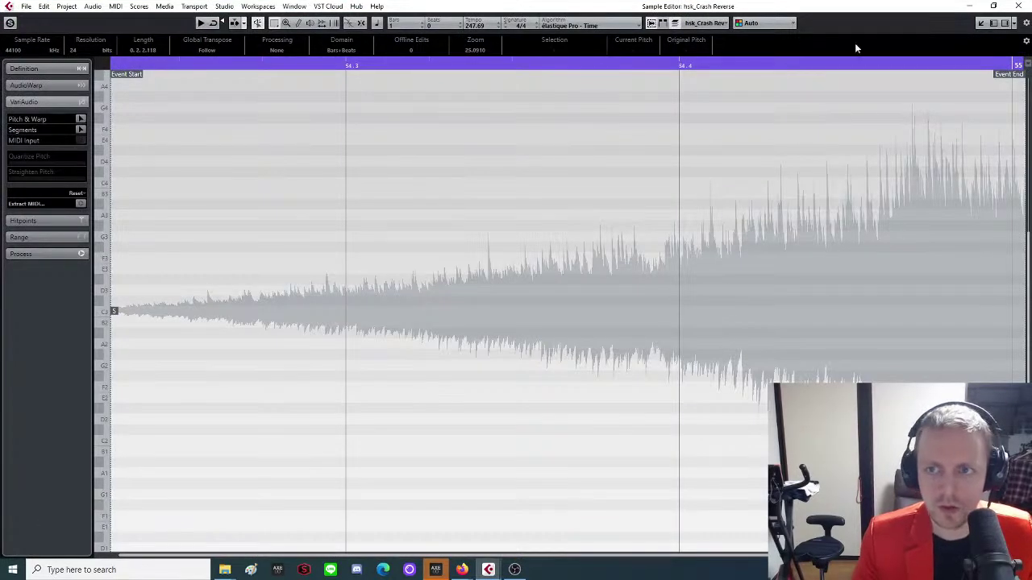
pyautogui.click(1026, 7)
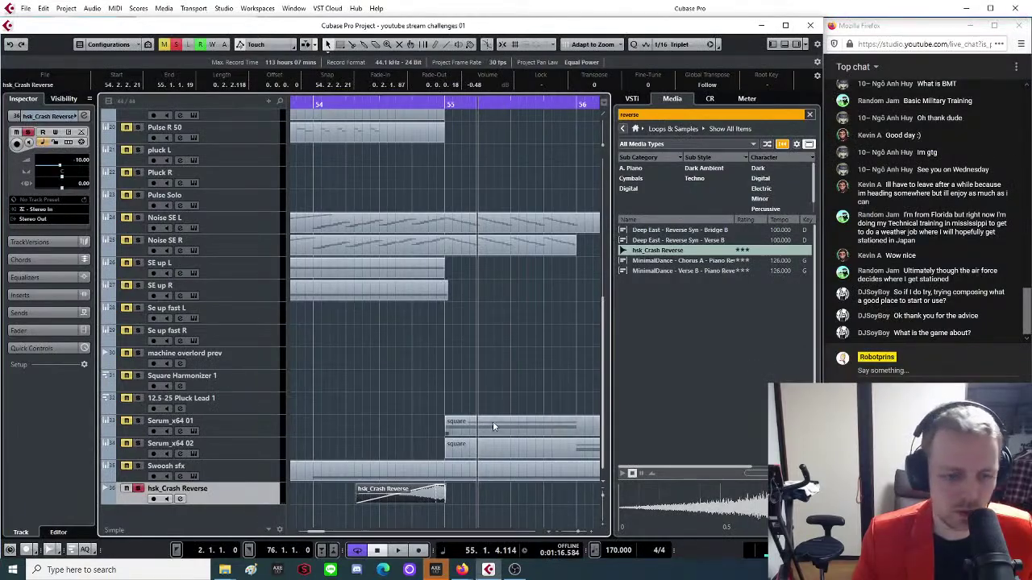
pyautogui.doubleClick(368, 499)
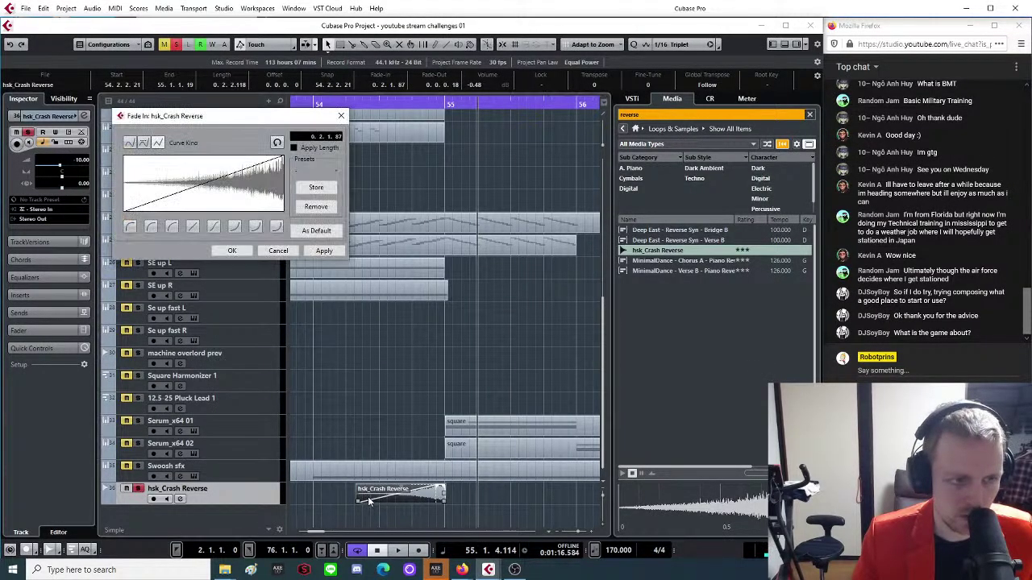
pyautogui.click(256, 227)
pyautogui.click(277, 227)
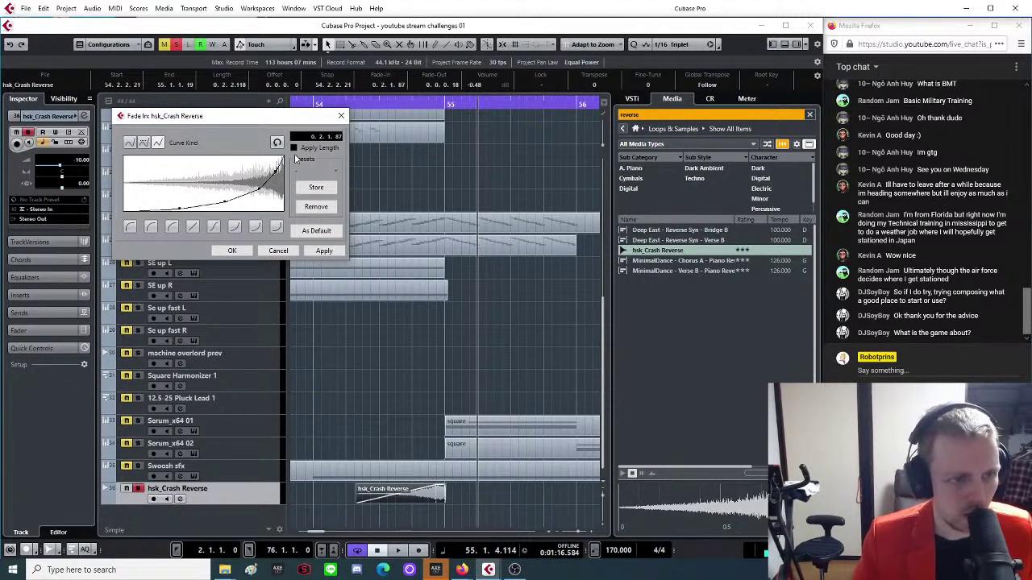
pyautogui.click(335, 251)
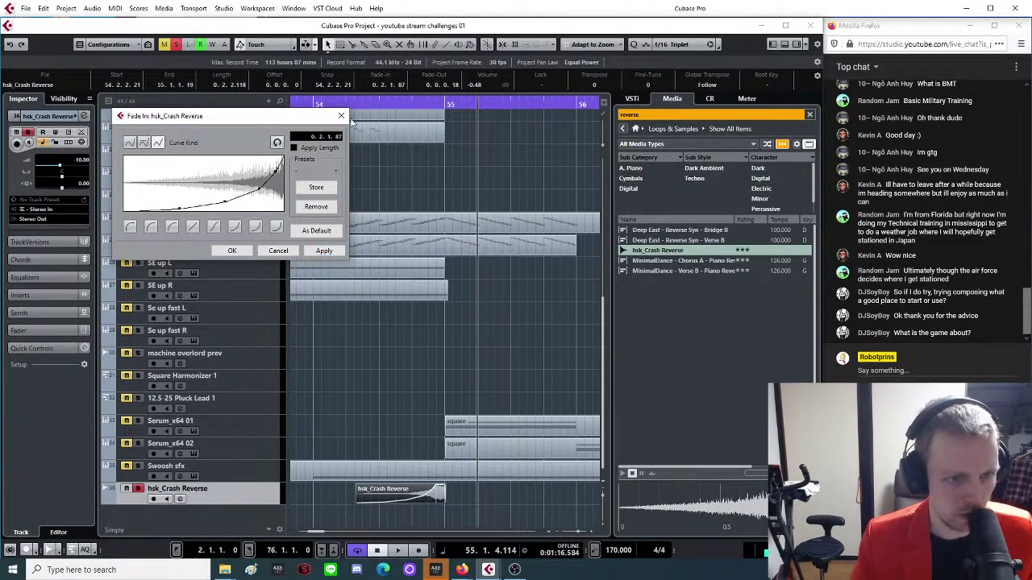
pyautogui.click(342, 117)
pyautogui.click(350, 103)
pyautogui.press('space')
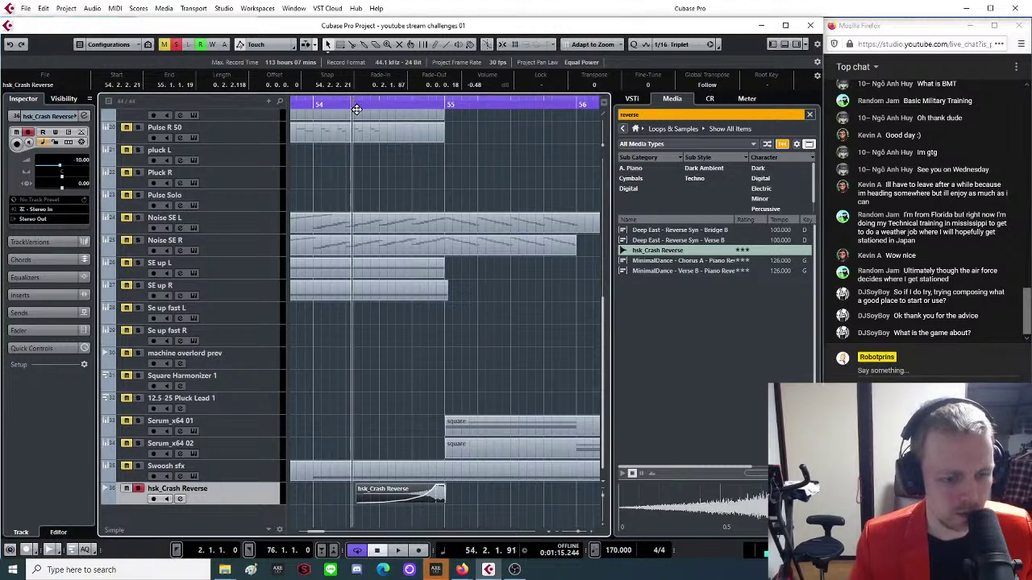
pyautogui.press('space')
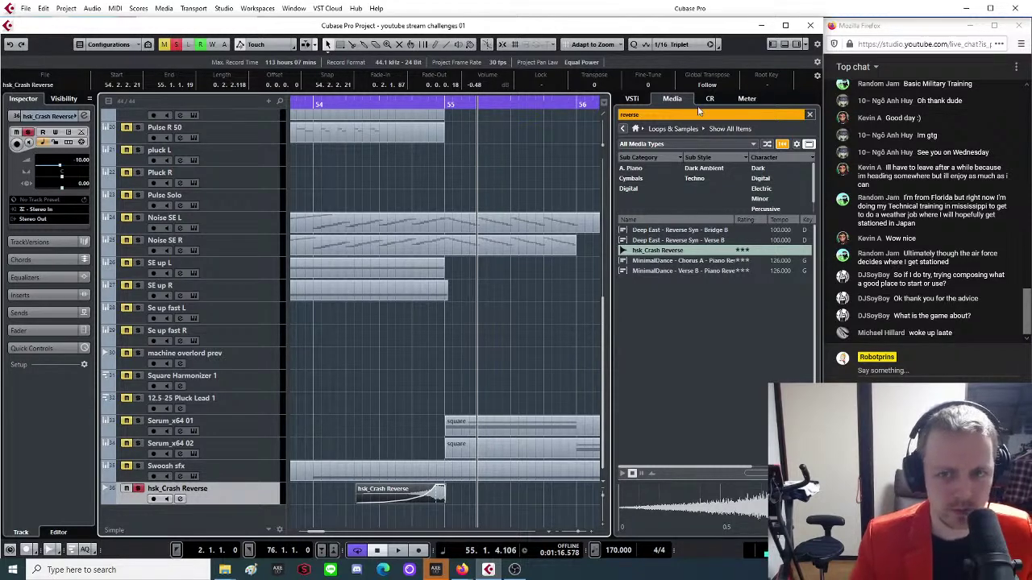
# Clear the "reverse" search from the media browser and deselect the hsk_Crash Reverse event.
pyautogui.click(663, 116)
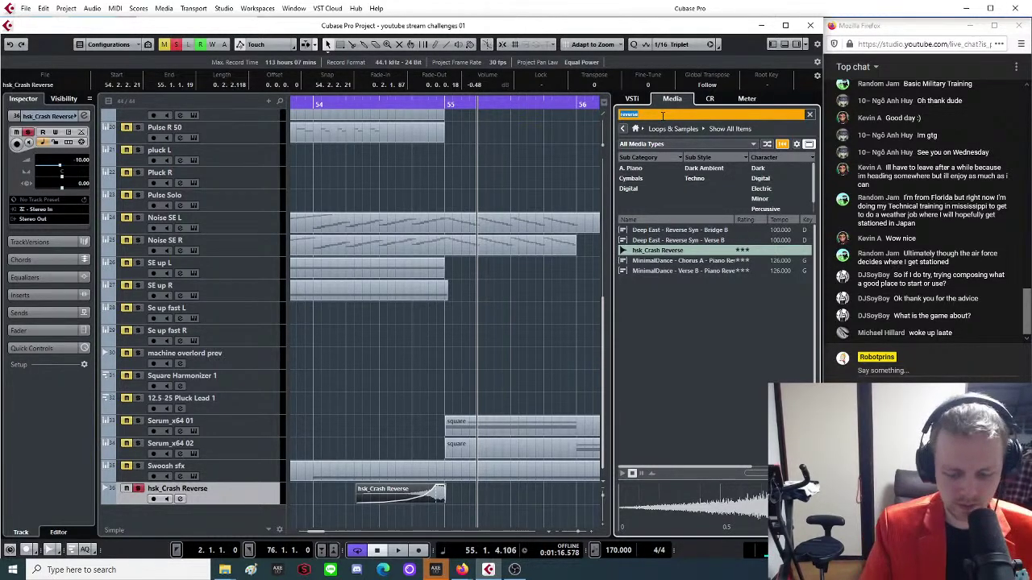
pyautogui.press('BackSpace')
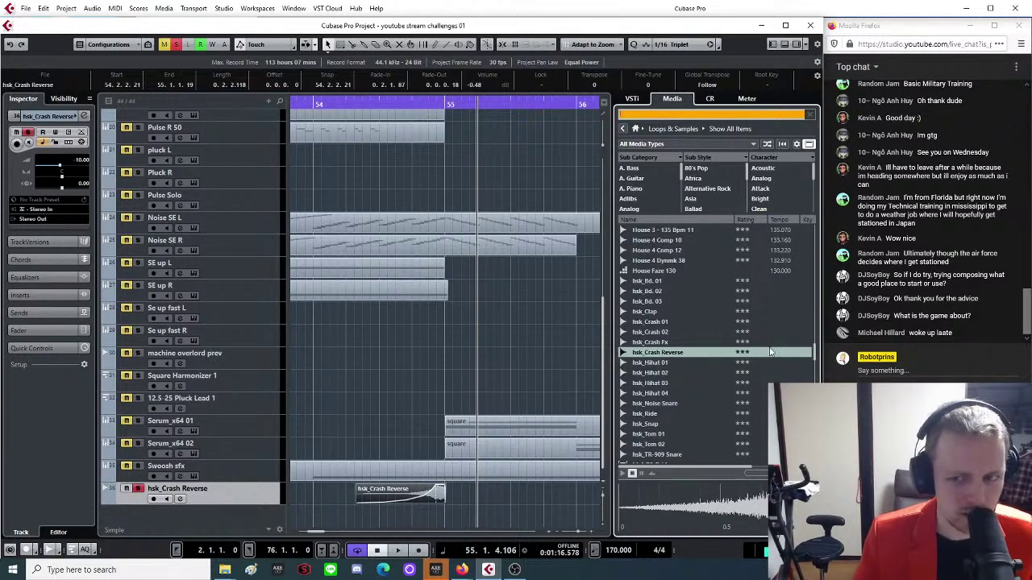
pyautogui.click(460, 497)
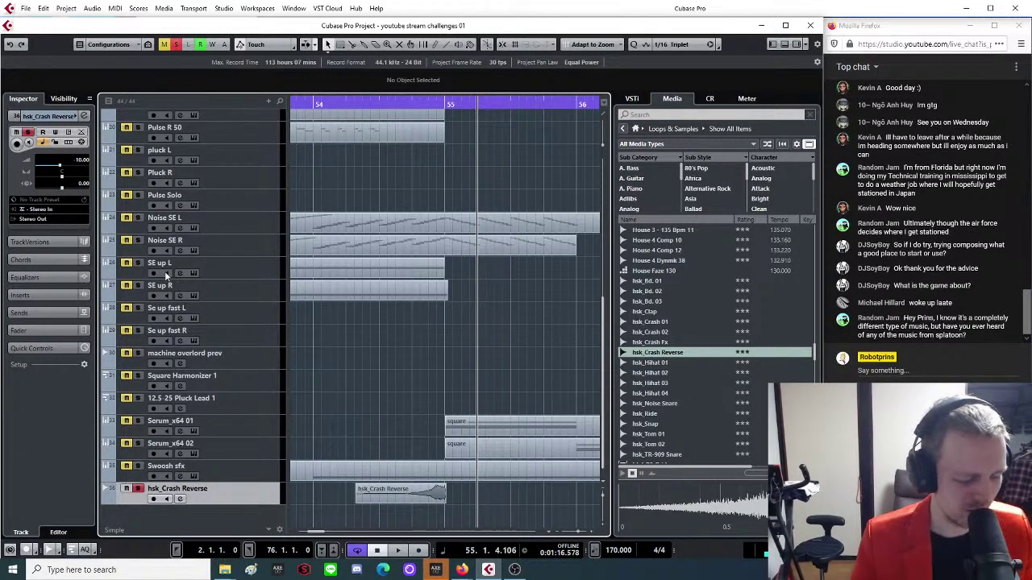
# Insert a StereoDelay in the first insert slot of the hsk_Crash Reverse channel in the MixConsole.
pyautogui.press('F3')
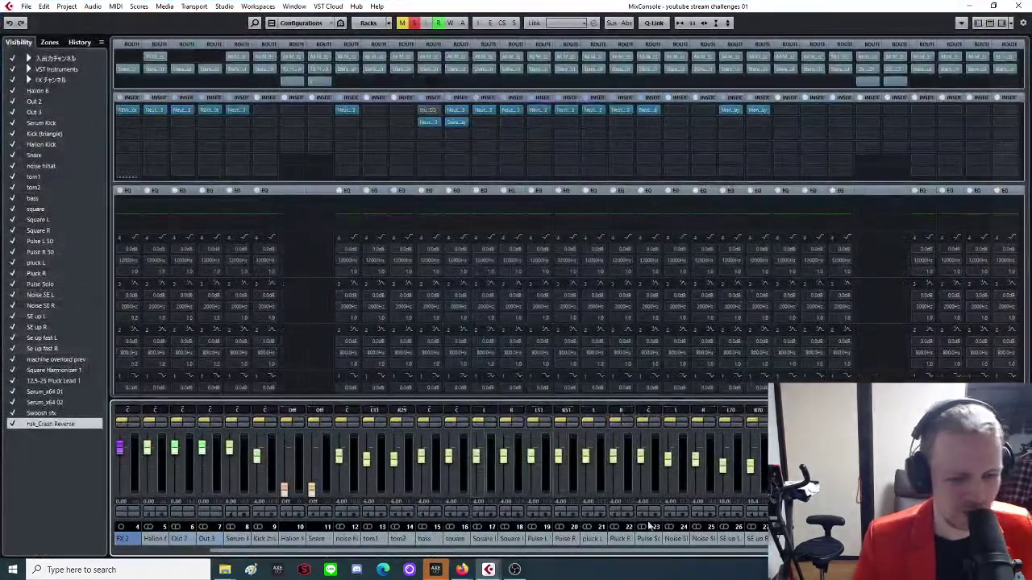
pyautogui.hscroll(1, 558, 553)
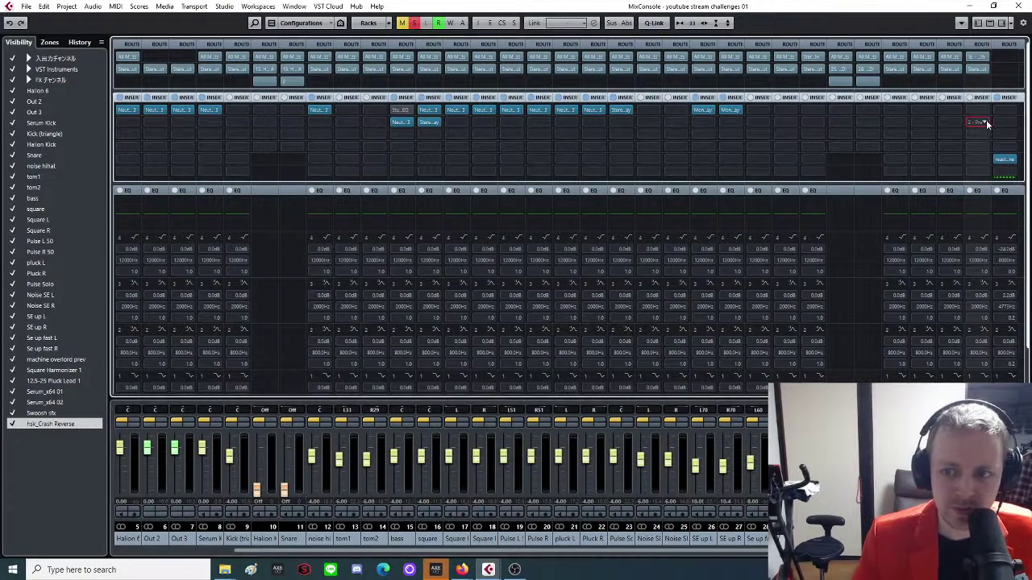
pyautogui.click(984, 122)
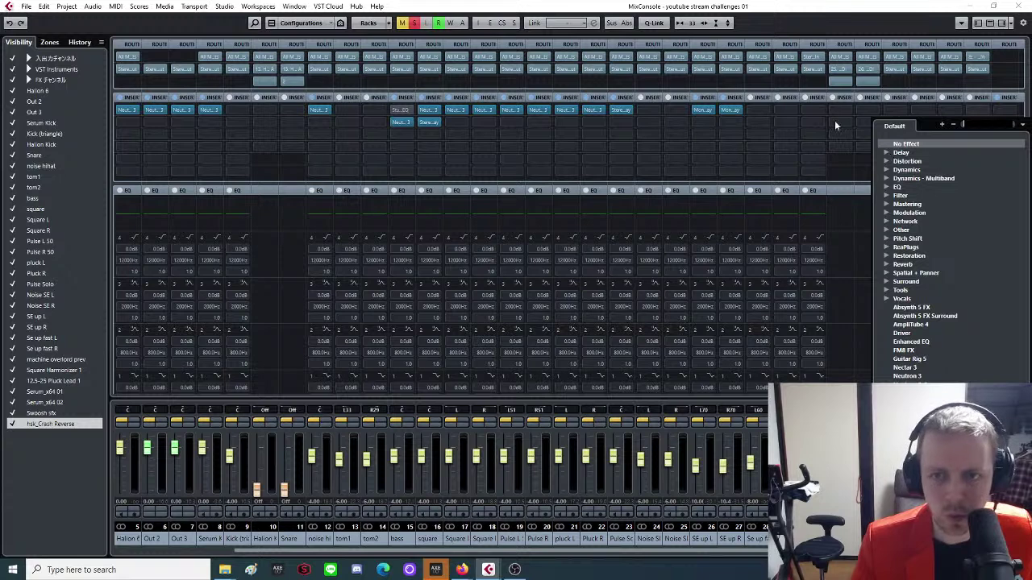
pyautogui.click(850, 174)
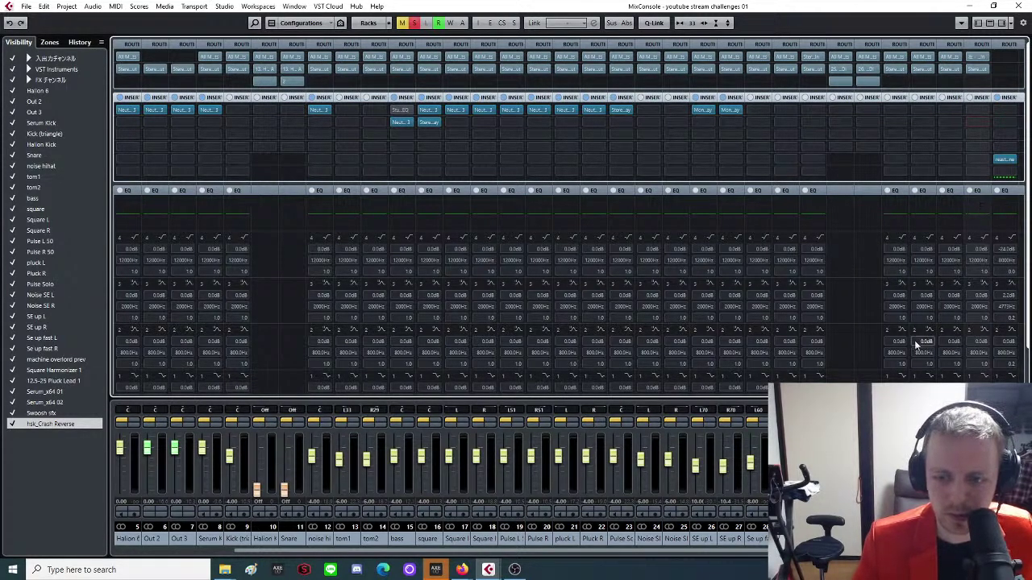
pyautogui.click(984, 110)
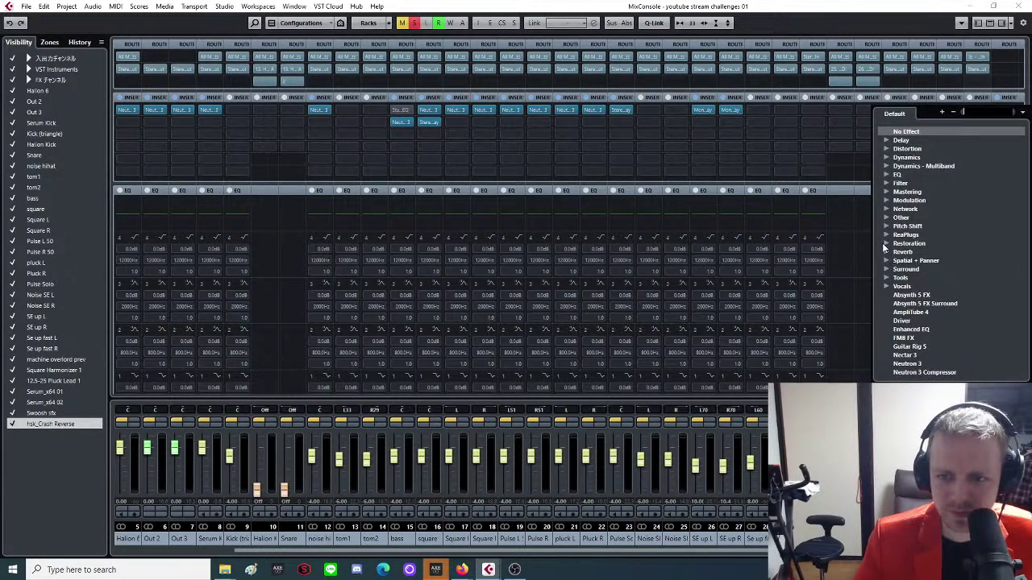
pyautogui.click(885, 140)
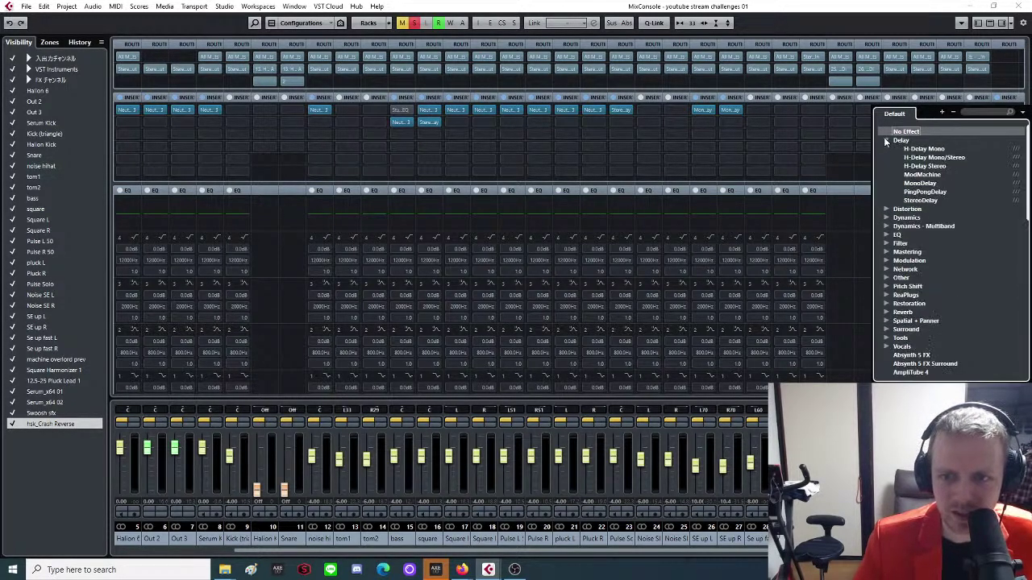
pyautogui.click(919, 202)
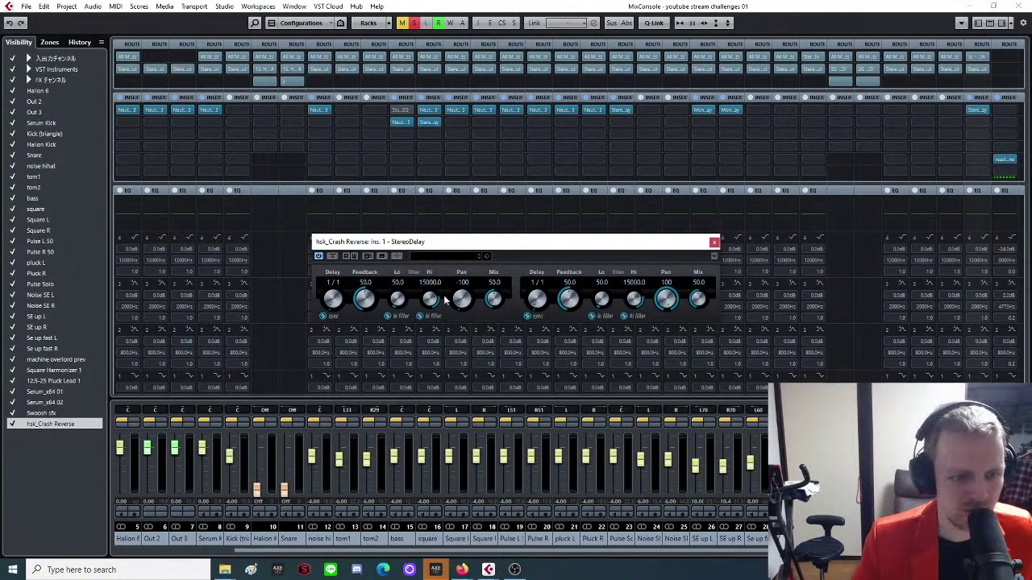
# Set both StereoDelay times to 1/2, low filters to 298.9 and 314.6, high filters to 10864 and 9830, and mixes to 27.5 and 28.
pyautogui.moveTo(399, 284); pyautogui.dragTo(402, 280)
pyautogui.moveTo(435, 300); pyautogui.dragTo(425, 315)
pyautogui.moveTo(601, 300); pyautogui.dragTo(625, 325)
pyautogui.moveTo(497, 301); pyautogui.dragTo(494, 314)
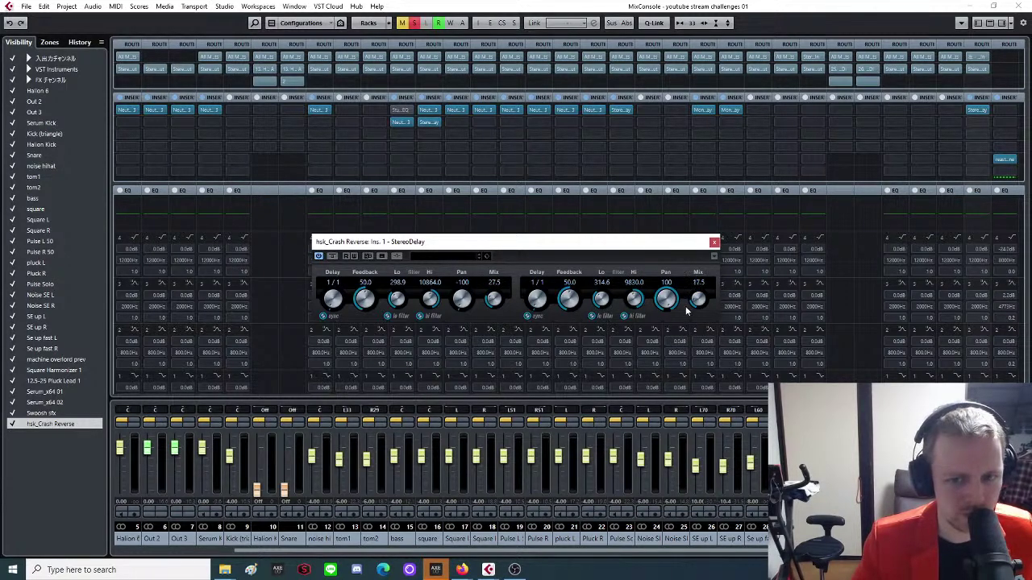
pyautogui.moveTo(543, 302); pyautogui.dragTo(546, 288)
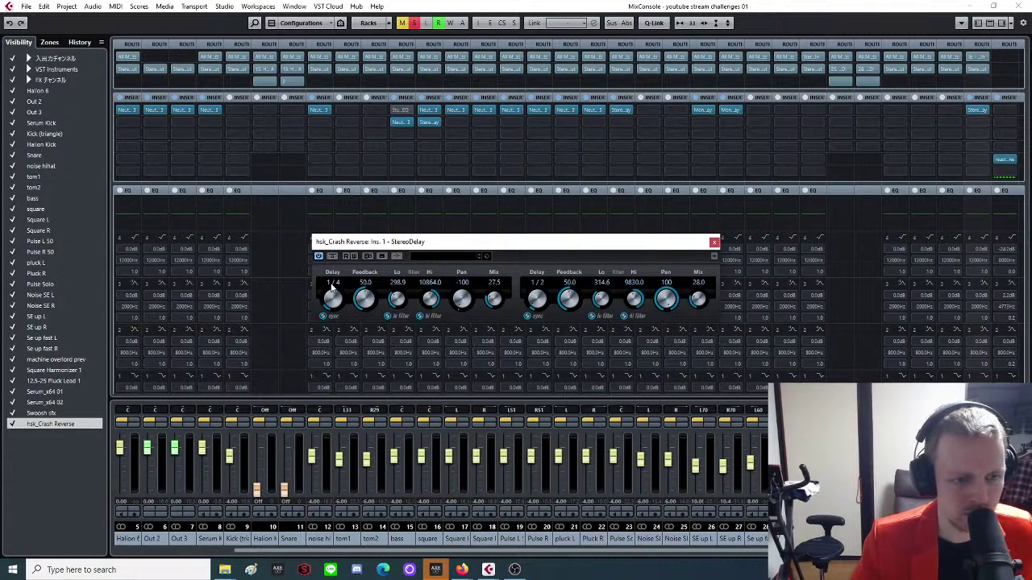
pyautogui.moveTo(328, 289); pyautogui.dragTo(329, 294)
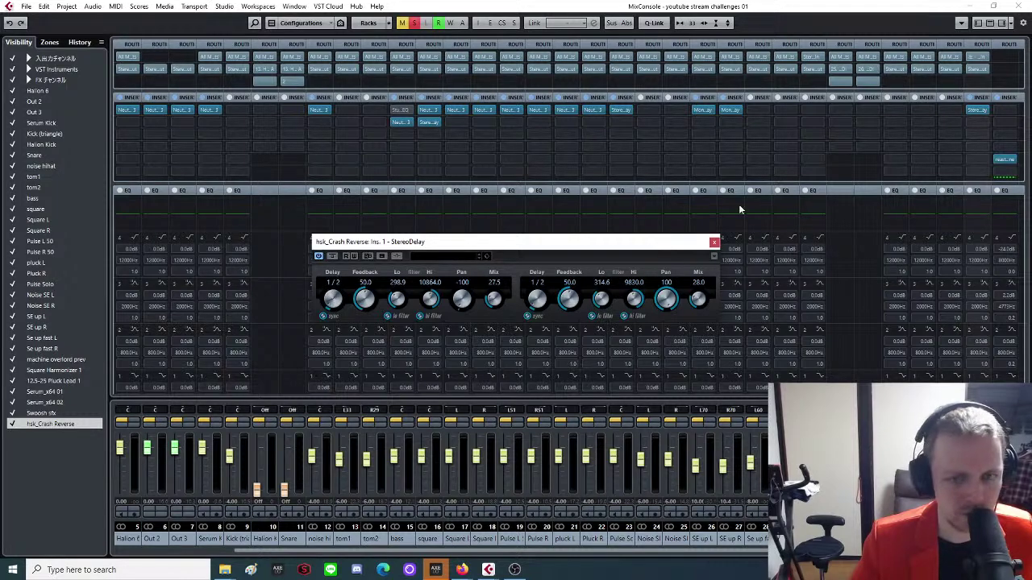
pyautogui.click(714, 241)
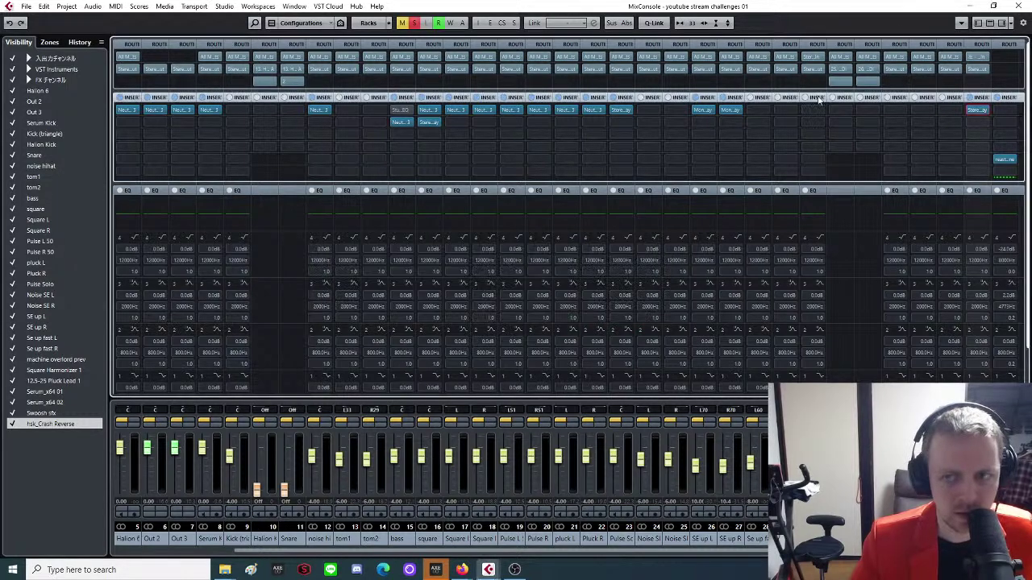
pyautogui.click(1018, 7)
# Play the hsk_Crash Reverse track with its stereo delay from bar 54 twice.
pyautogui.doubleClick(345, 102)
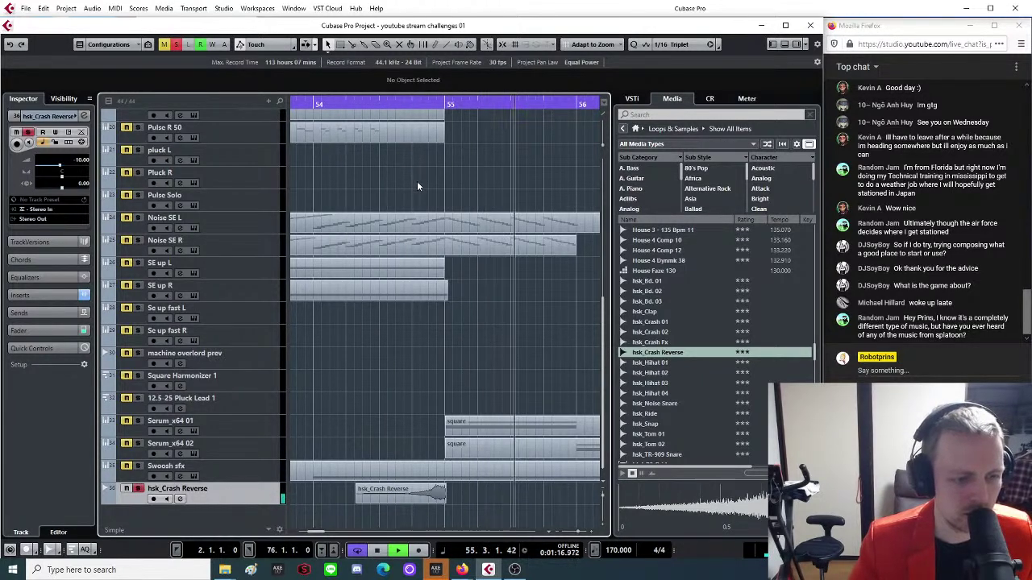
pyautogui.press('g')
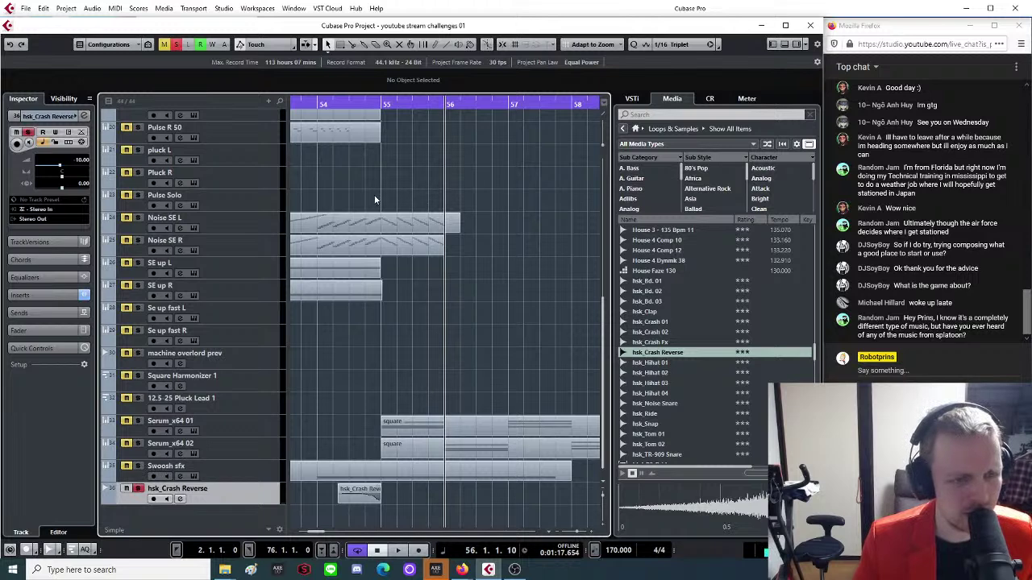
pyautogui.doubleClick(331, 103)
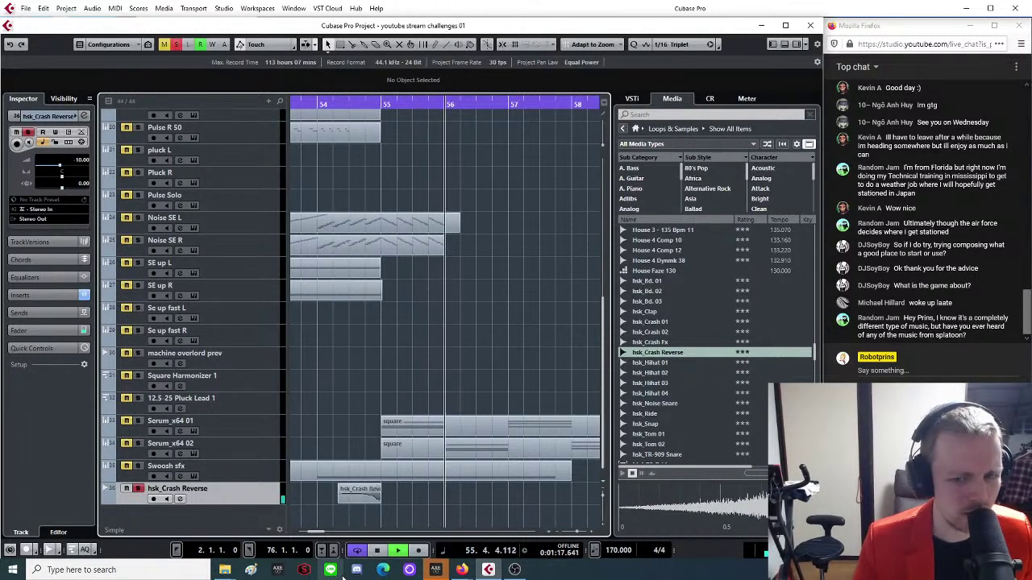
pyautogui.press('g')
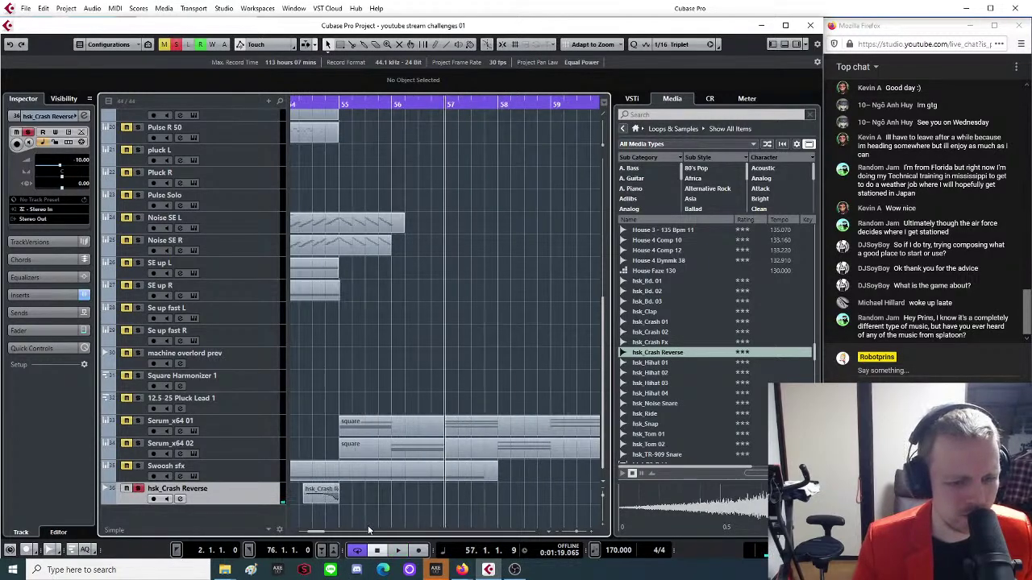
pyautogui.press('g')
pyautogui.press('g')
pyautogui.press('g')
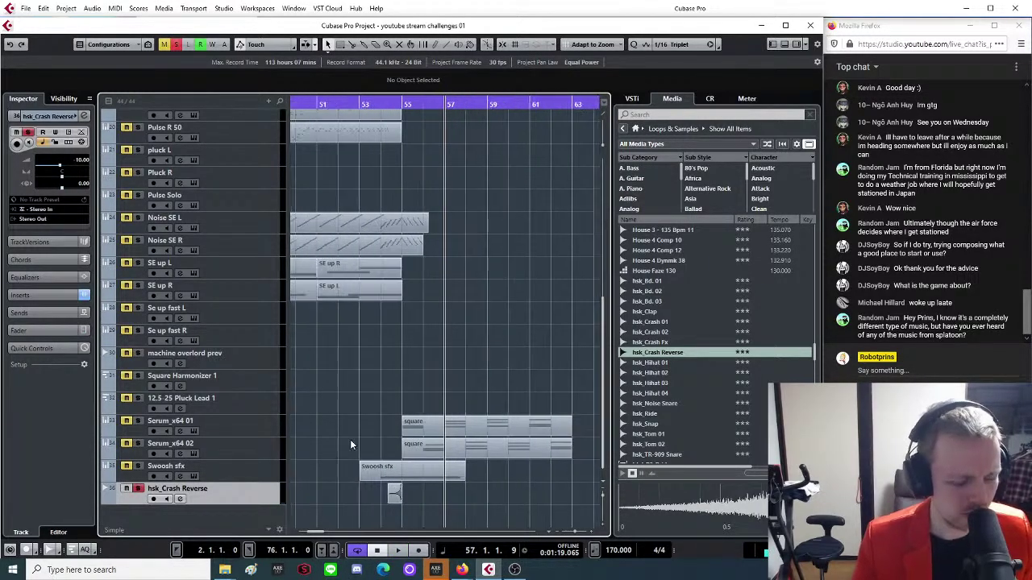
# Replace the StereoDelay on the hsk_Crash Reverse channel with a MonoDelay, discarding the old plug-in's changes.
pyautogui.press('F3')
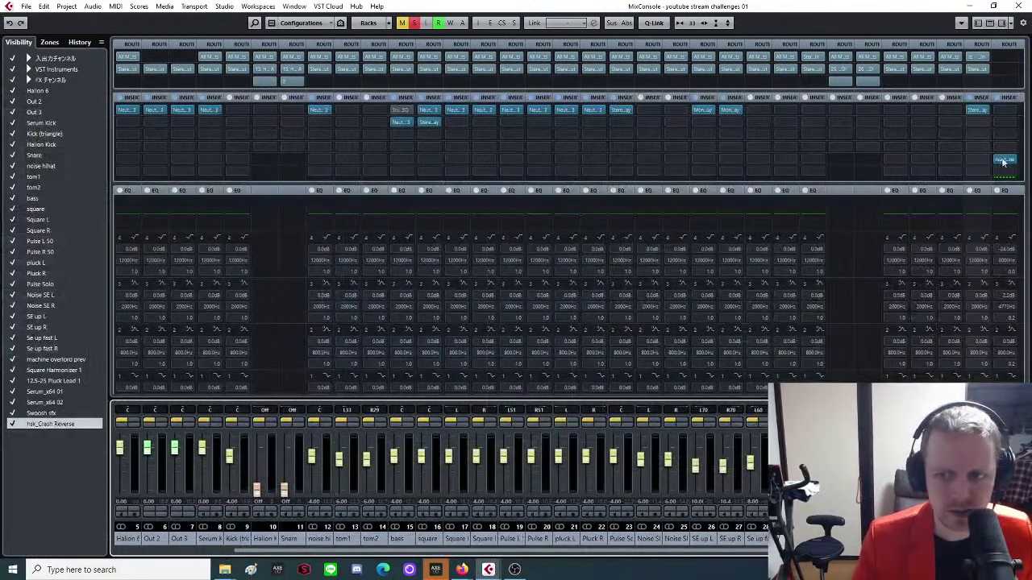
pyautogui.click(976, 111)
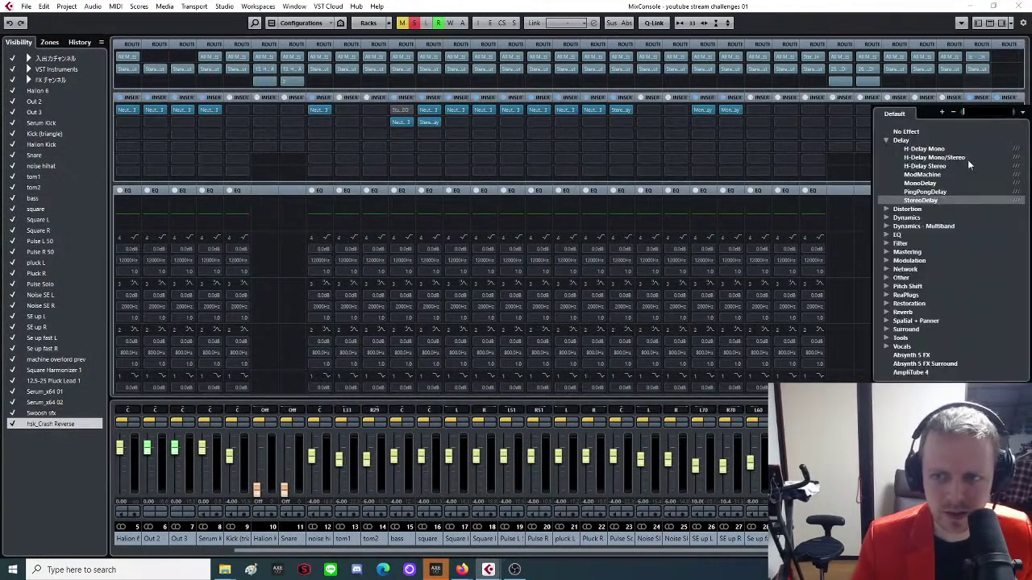
pyautogui.click(934, 199)
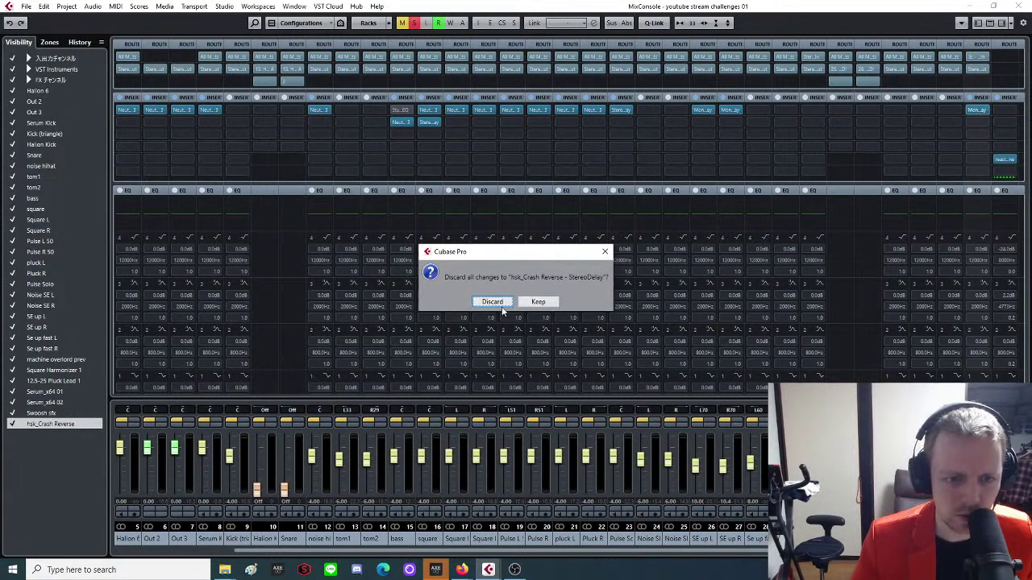
pyautogui.click(496, 302)
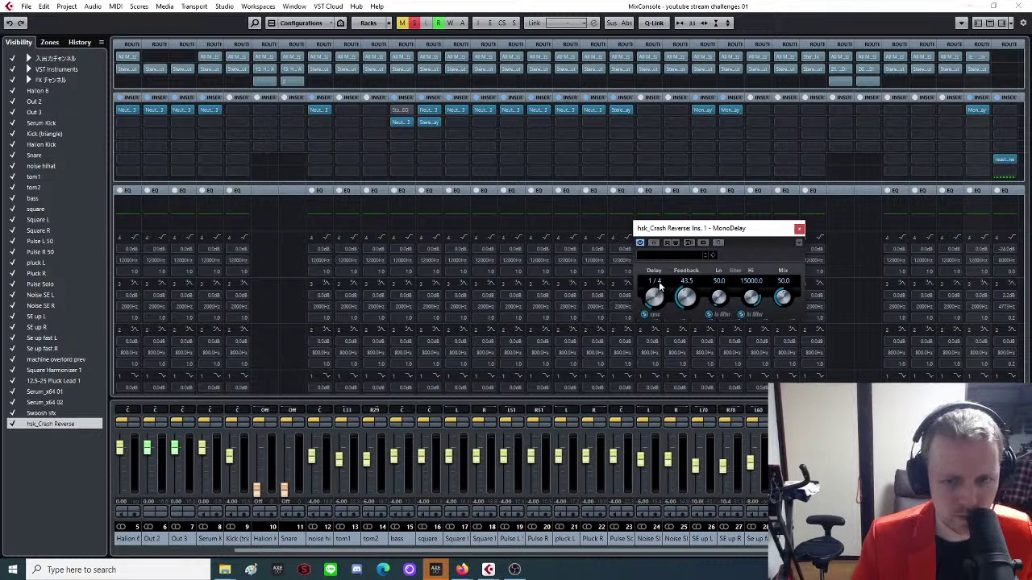
# Set the MonoDelay's low filter to 302.8, high filter to 10206 and mix to 24, and return to the project.
pyautogui.moveTo(718, 298); pyautogui.dragTo(774, 317)
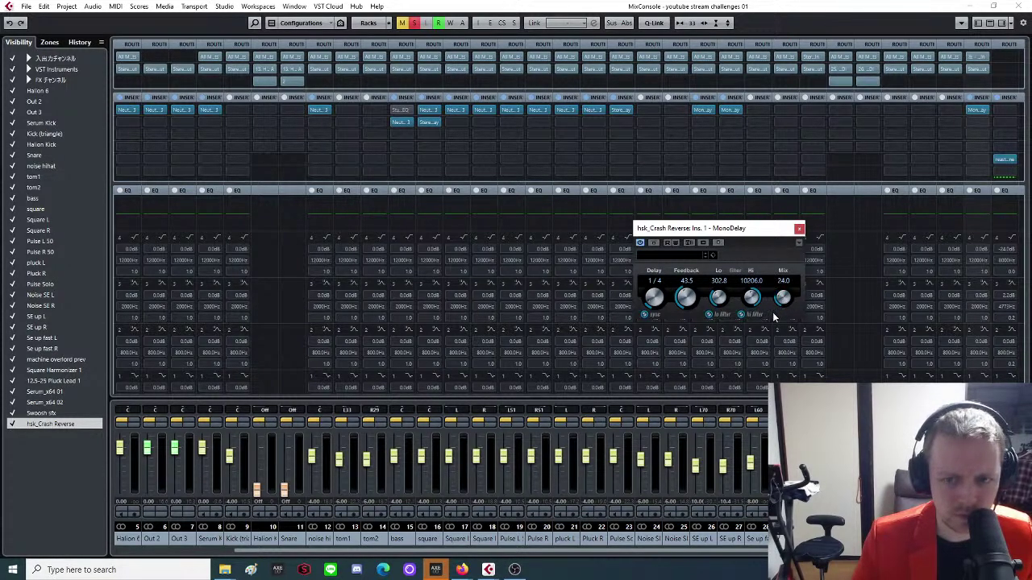
pyautogui.click(799, 229)
pyautogui.click(1023, 5)
# Play the delayed reverse crash from before bar 55 and set the hsk_Crash Reverse track volume to -14.
pyautogui.doubleClick(384, 104)
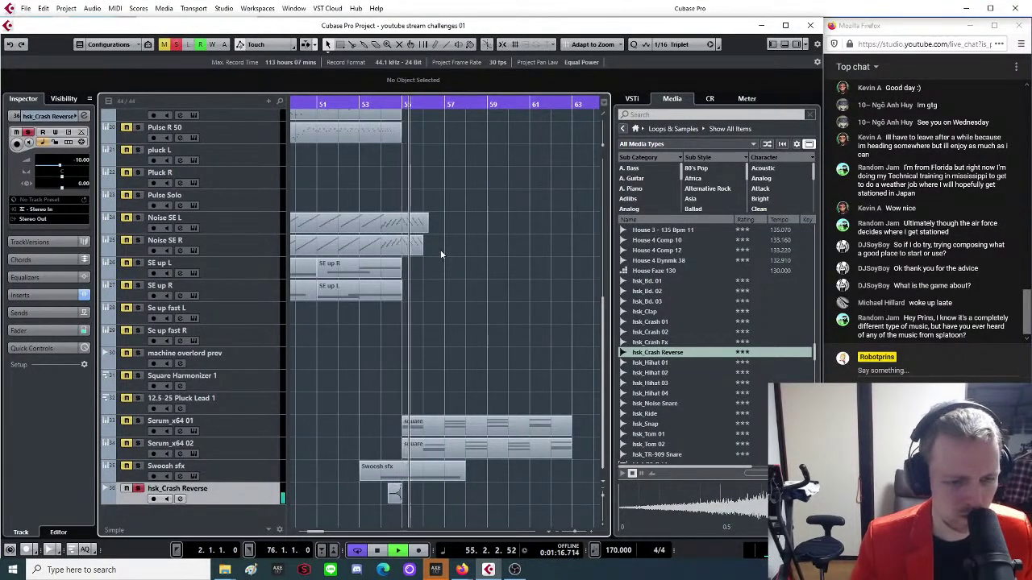
pyautogui.press('space')
pyautogui.click(79, 159)
pyautogui.press('BackSpace')
pyautogui.press('Return')
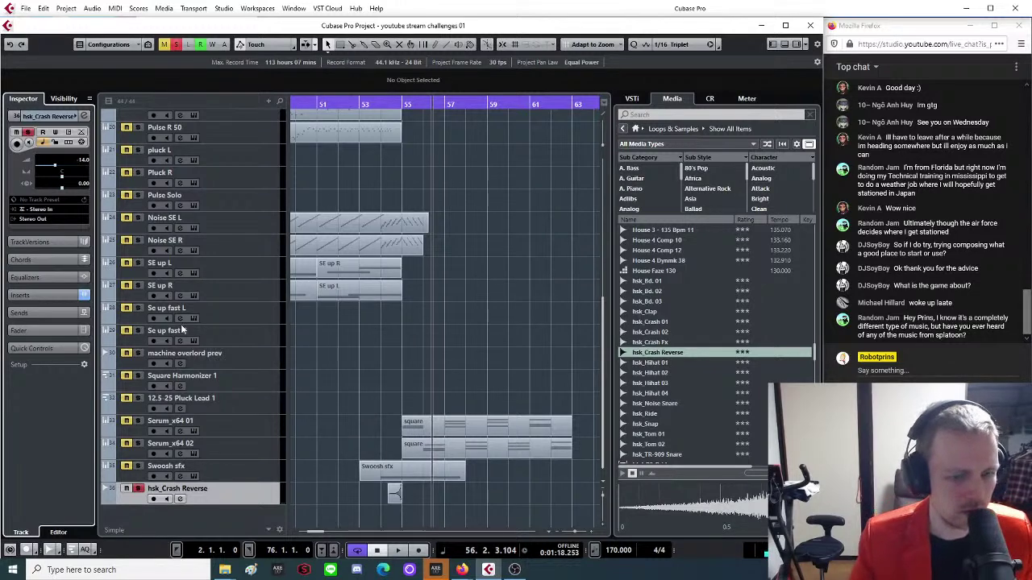
# Select the Swoosh sfx track and show the project's loaded VST instruments.
pyautogui.press('h')
pyautogui.press('h')
pyautogui.press('g')
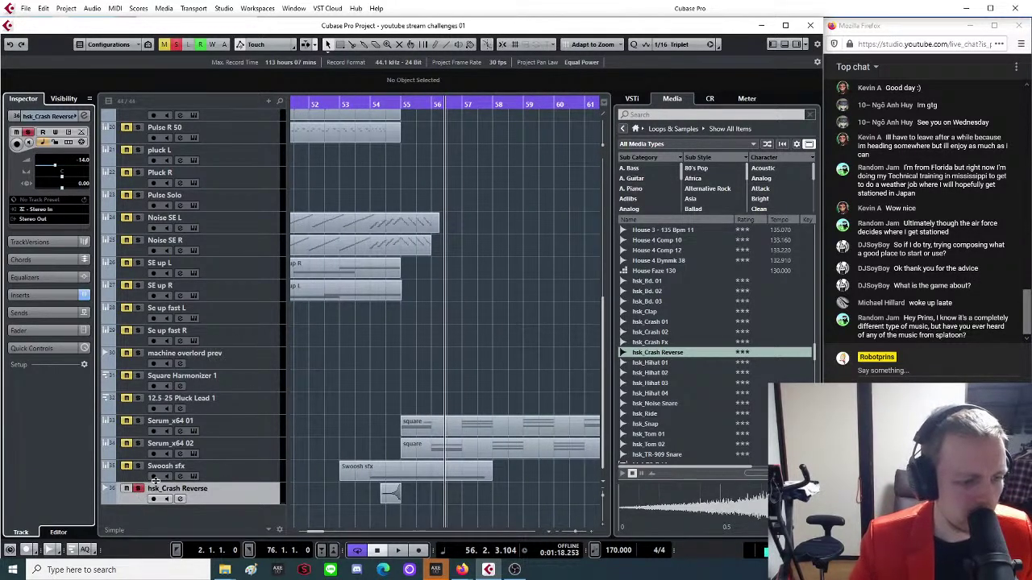
pyautogui.click(136, 476)
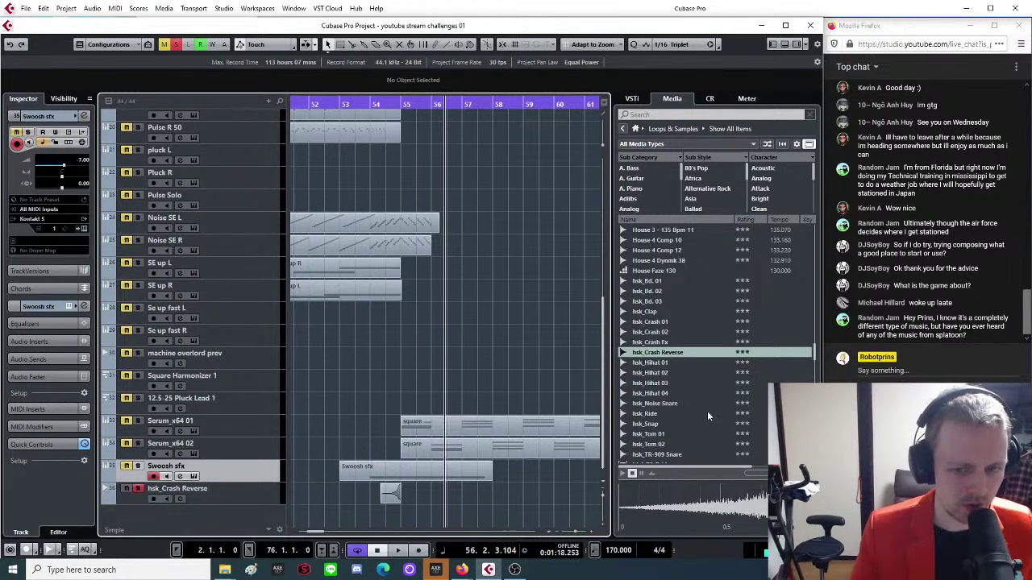
pyautogui.click(639, 97)
pyautogui.click(636, 98)
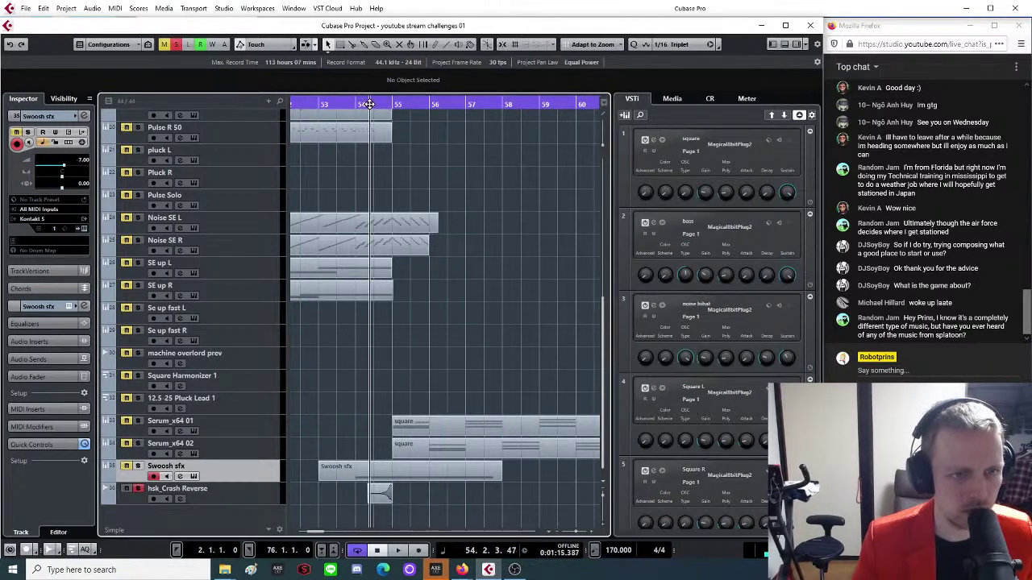
# Solo the Swoosh sfx track alongside hsk_Crash Reverse and play both from bar 54 through the transition.
pyautogui.moveTo(372, 101); pyautogui.dragTo(408, 226)
pyautogui.scroll(2, 457, 399)
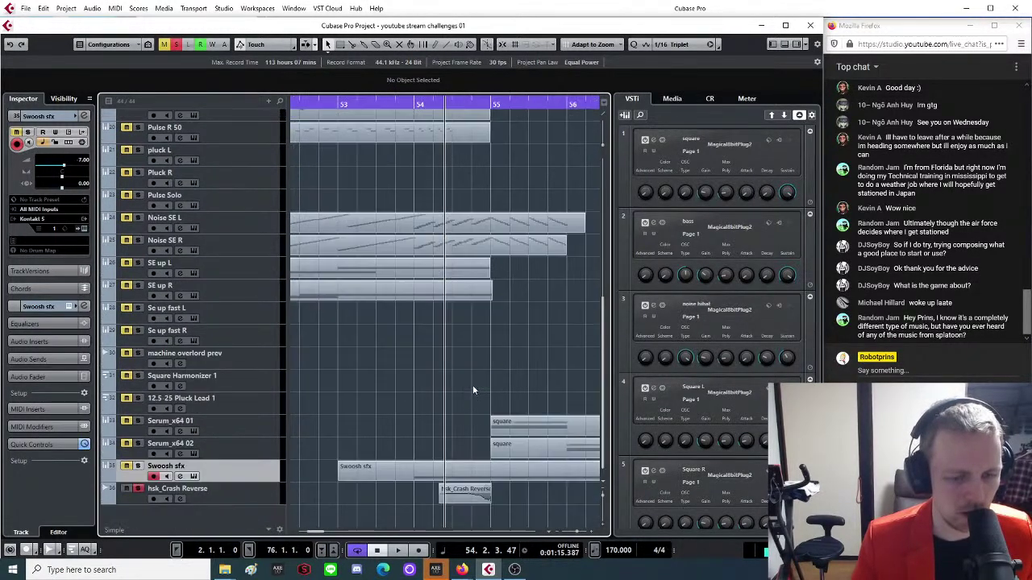
pyautogui.scroll(-1, 479, 377)
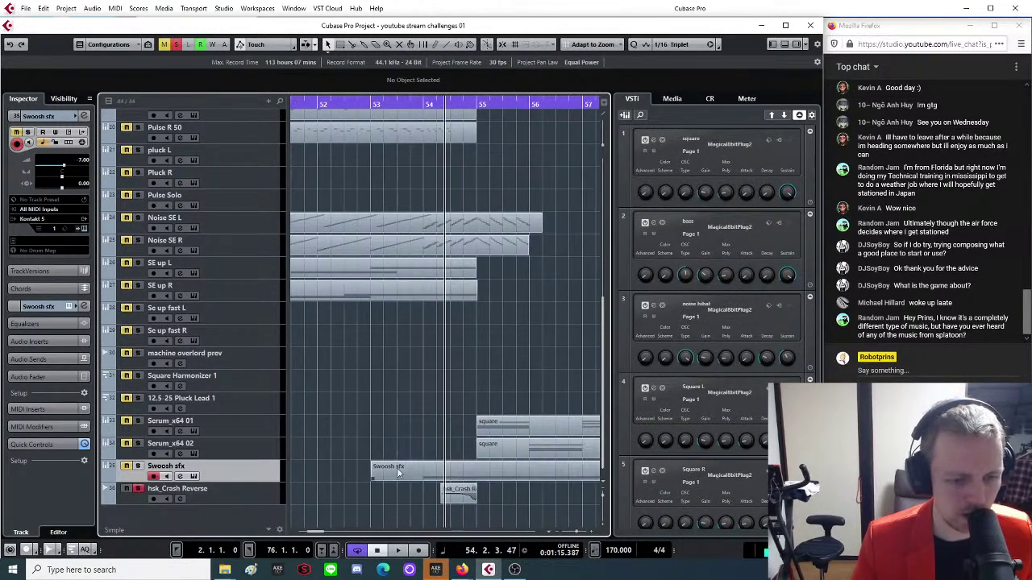
pyautogui.click(138, 467)
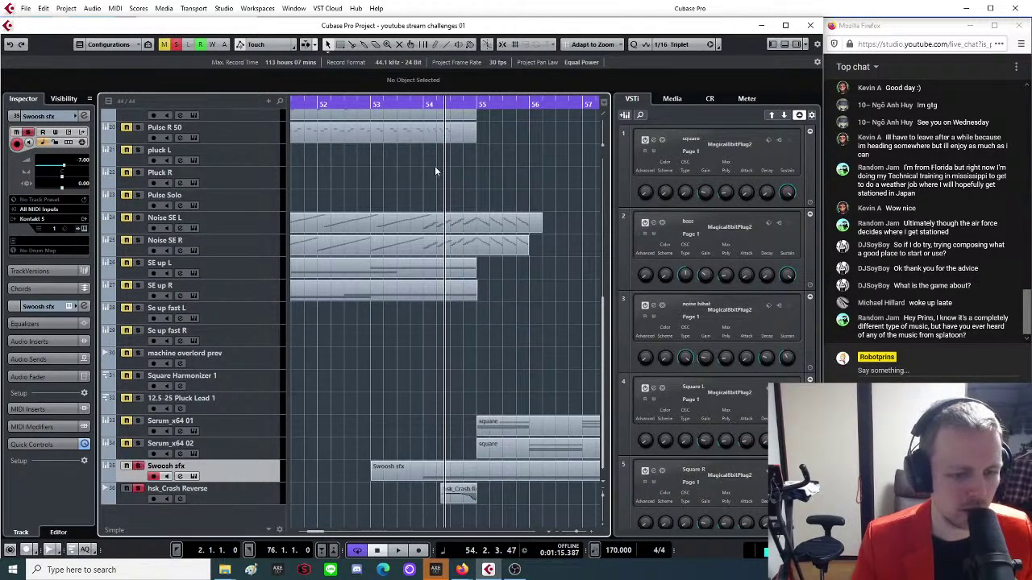
pyautogui.scroll(3, 476, 198)
pyautogui.click(406, 115)
pyautogui.press('space')
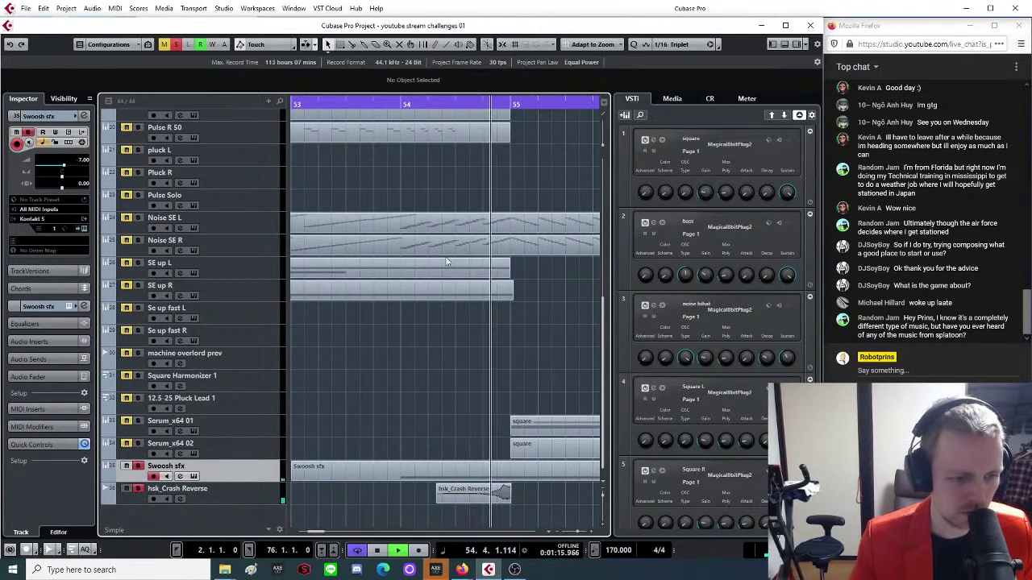
pyautogui.scroll(-5, 388, 346)
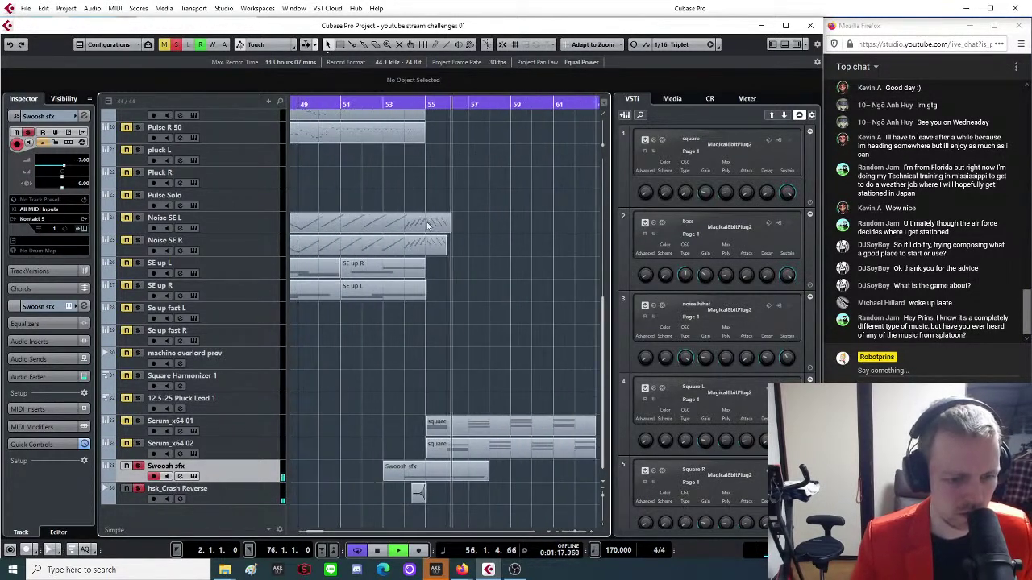
pyautogui.press('space')
pyautogui.press('space')
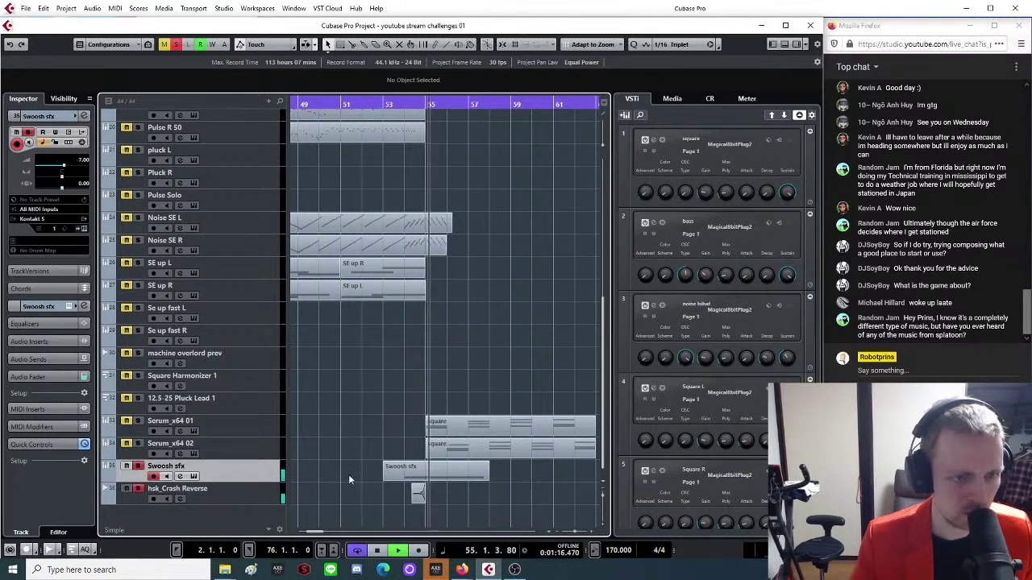
# Clear all track solos and play the full mix from bar 53 through the transition.
pyautogui.press('space')
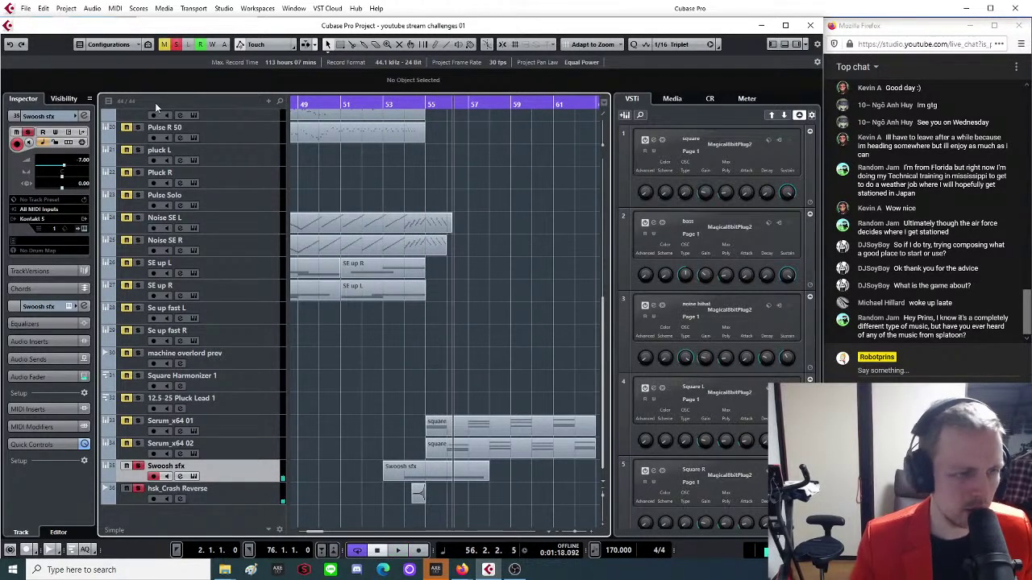
pyautogui.click(176, 44)
pyautogui.moveTo(385, 103); pyautogui.dragTo(386, 105)
pyautogui.press('space')
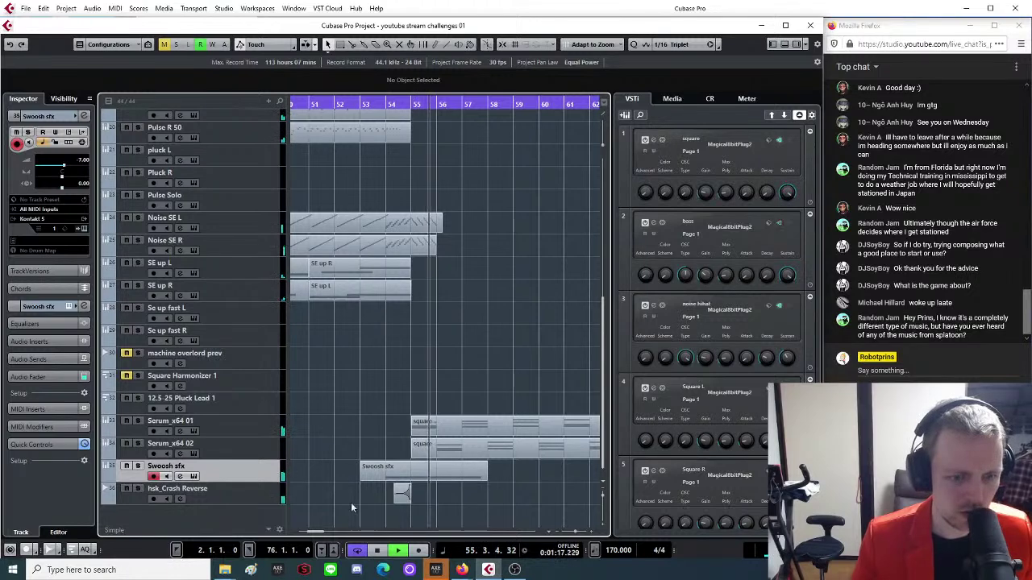
# Set the hsk_Crash Reverse track volume to -18 and play the transition from around bar 54.
pyautogui.rightClick(237, 492)
pyautogui.click(82, 161)
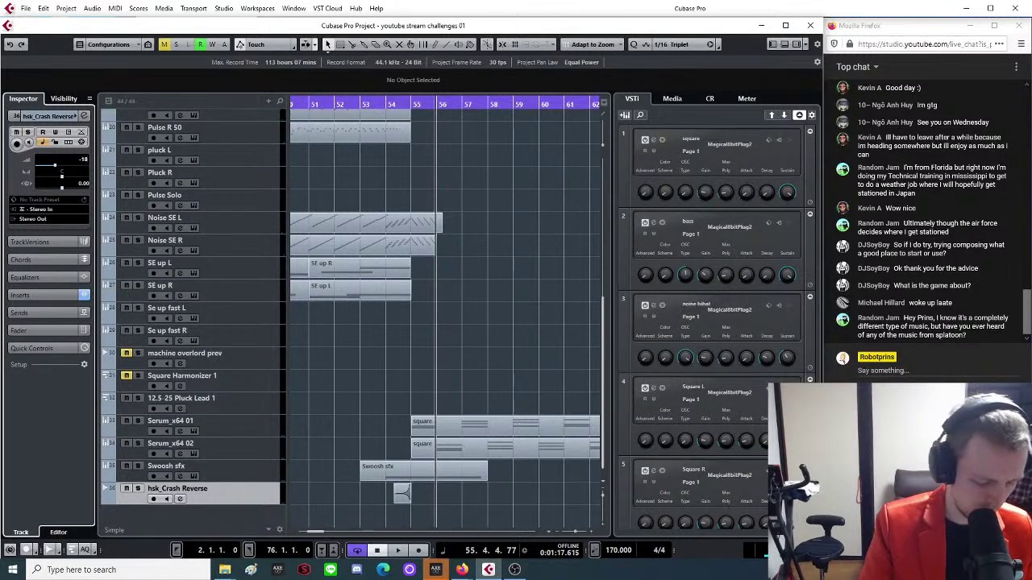
pyautogui.press('h')
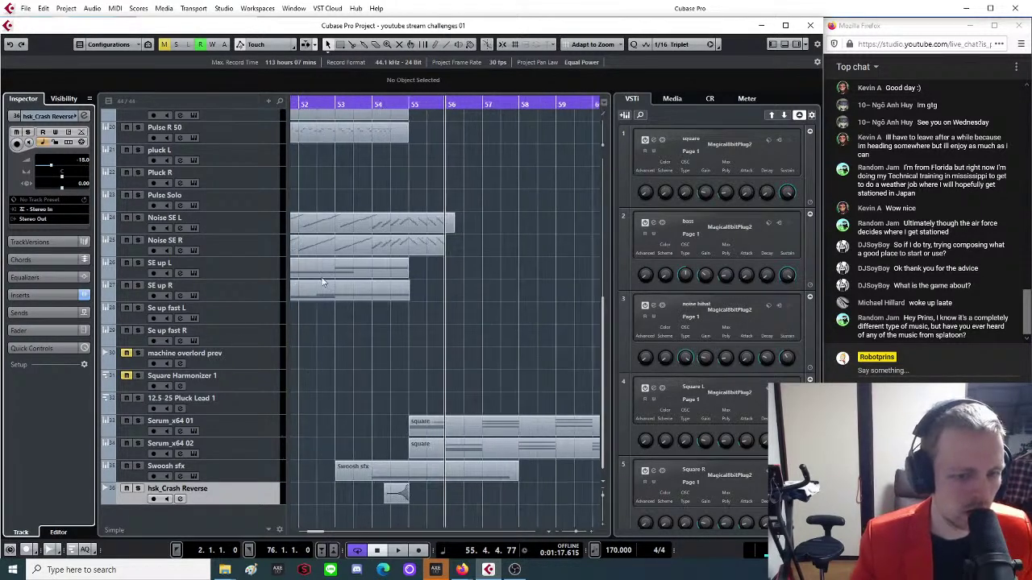
pyautogui.moveTo(353, 106); pyautogui.dragTo(387, 156)
pyautogui.press('space')
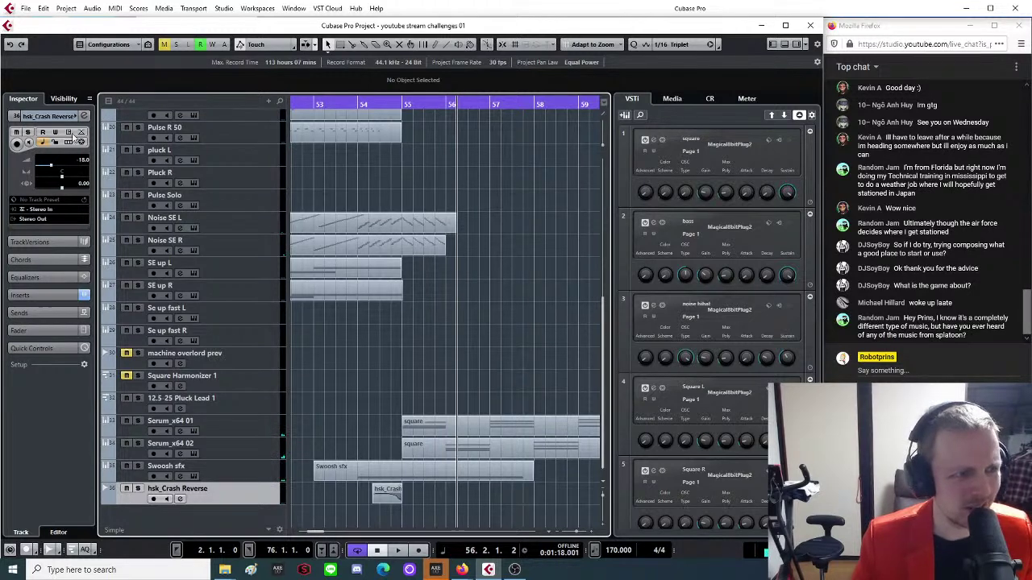
# Set the hsk_Crash Reverse track volume to -20 and play from just before bar 54 to bar 58.
pyautogui.click(83, 159)
pyautogui.write('-20')
pyautogui.press('Return')
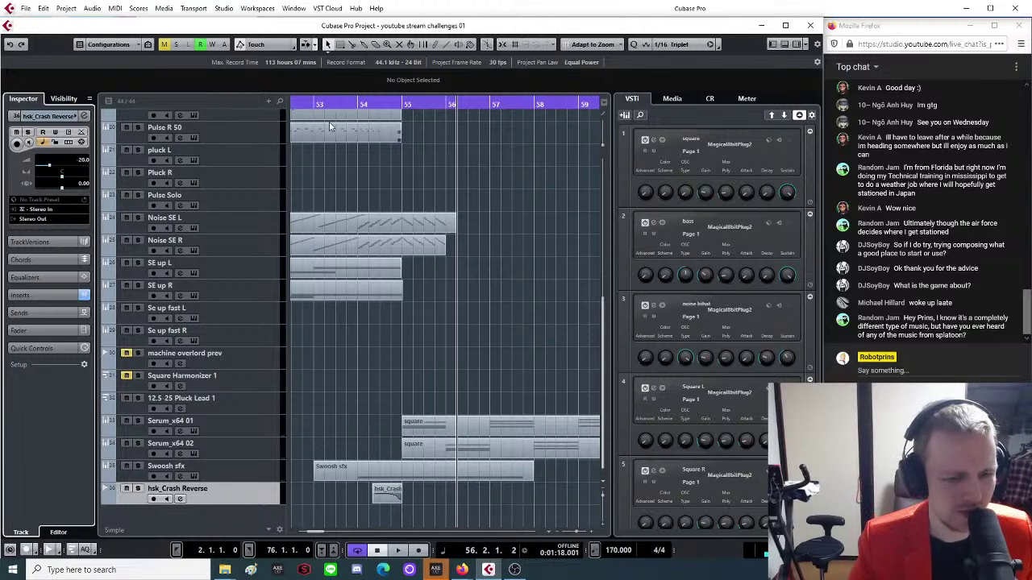
pyautogui.click(355, 103)
pyautogui.press('space')
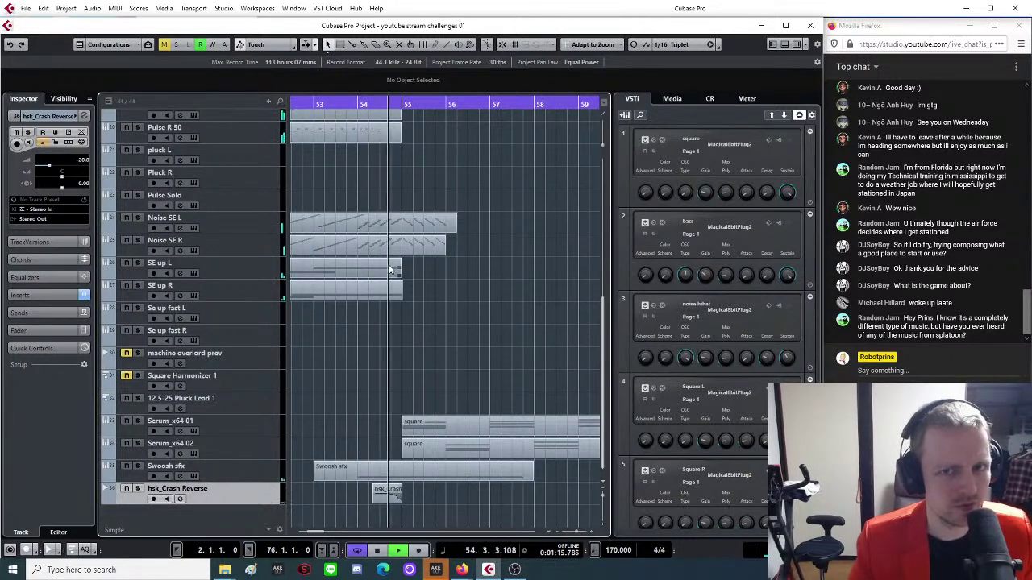
pyautogui.press('g')
pyautogui.press('g')
pyautogui.press('g')
pyautogui.press('g')
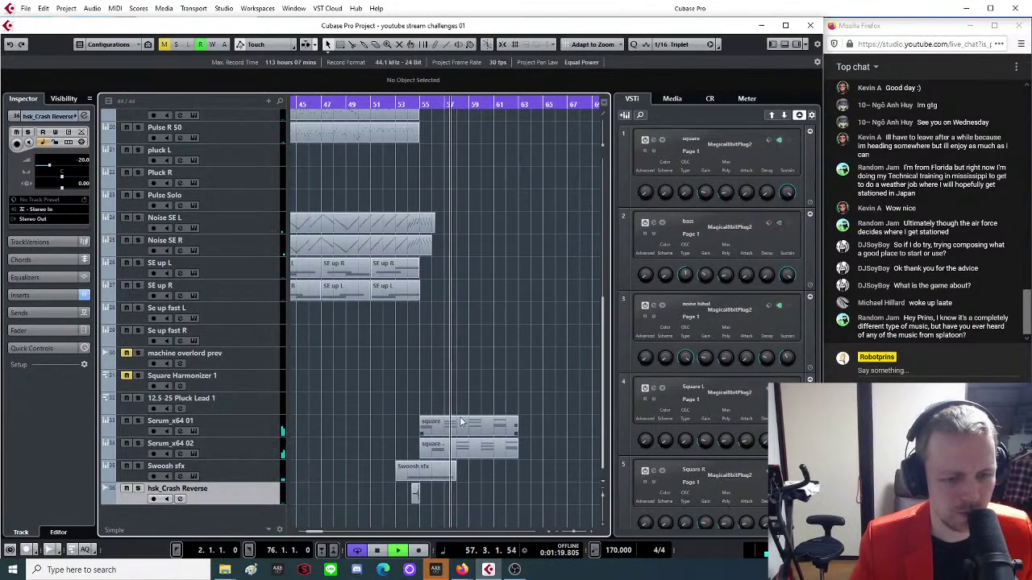
pyautogui.press('space')
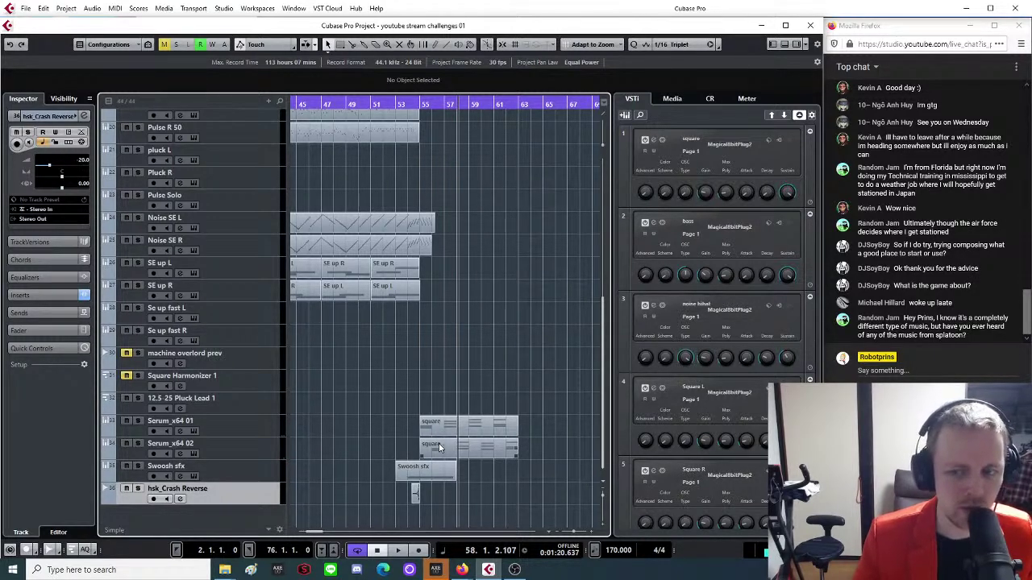
# Examine the whole arrangement, from the drum tracks down to the effect tracks, around bars 33 to 73.
pyautogui.scroll(15, 448, 430)
pyautogui.press('g')
pyautogui.press('g')
pyautogui.press('g')
pyautogui.scroll(-10, 461, 420)
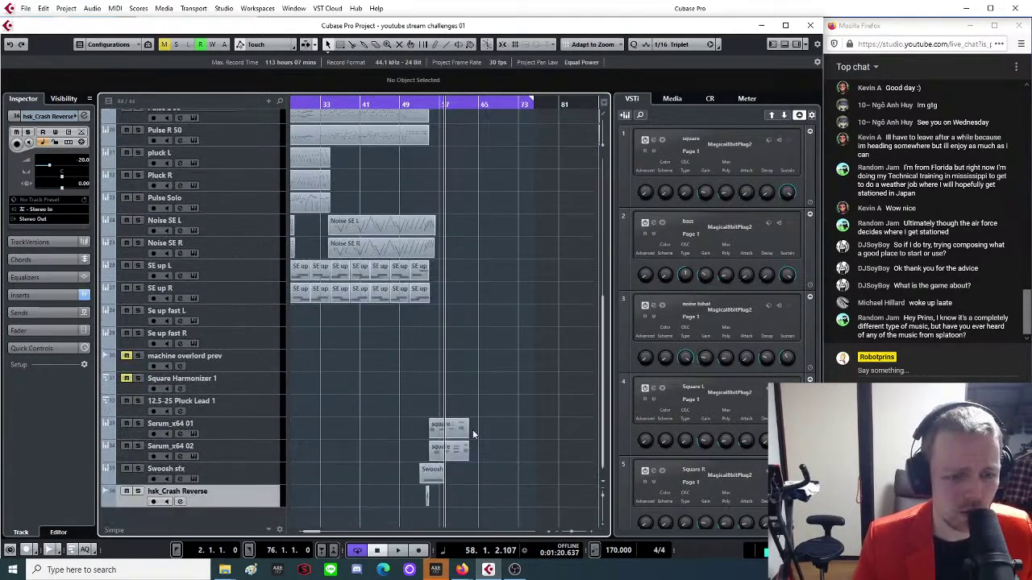
pyautogui.press('g')
pyautogui.scroll(10, 419, 460)
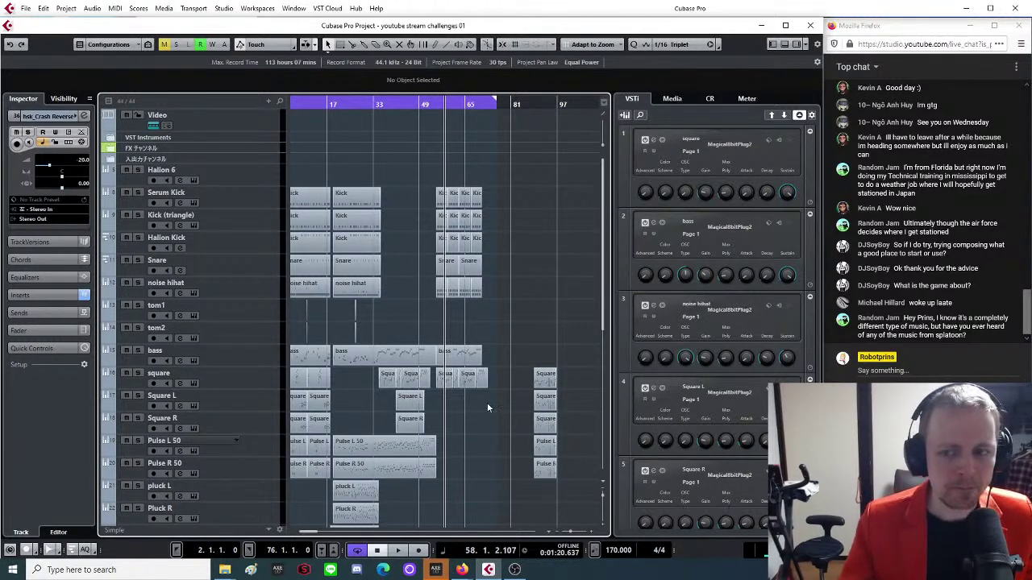
pyautogui.press('h')
pyautogui.press('h')
pyautogui.scroll(-5, 453, 336)
pyautogui.press('g')
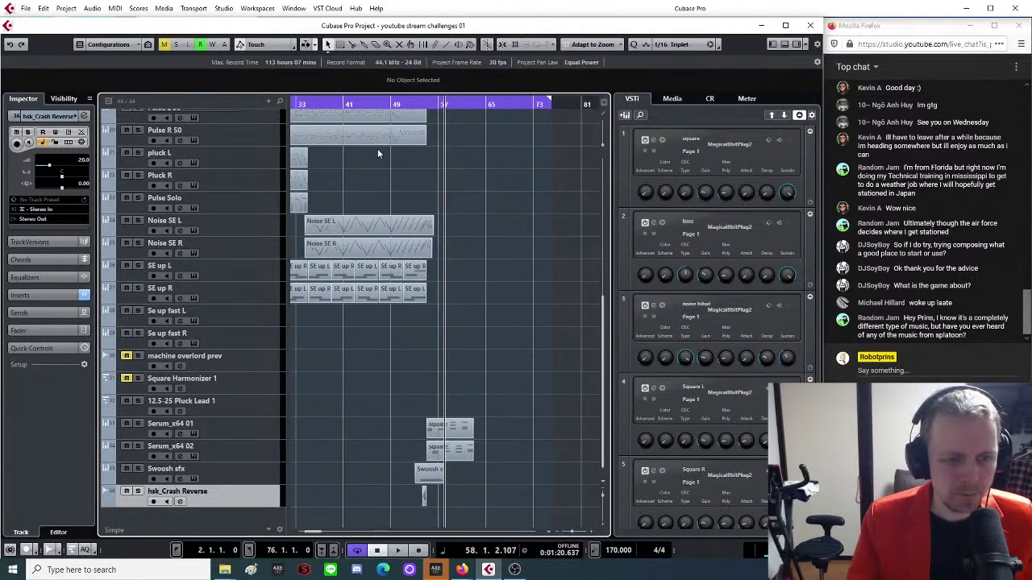
pyautogui.press('g')
# Play the full mix from about bar 31 through the drop at bar 55, following the square, pulse and noise parts.
pyautogui.press('space')
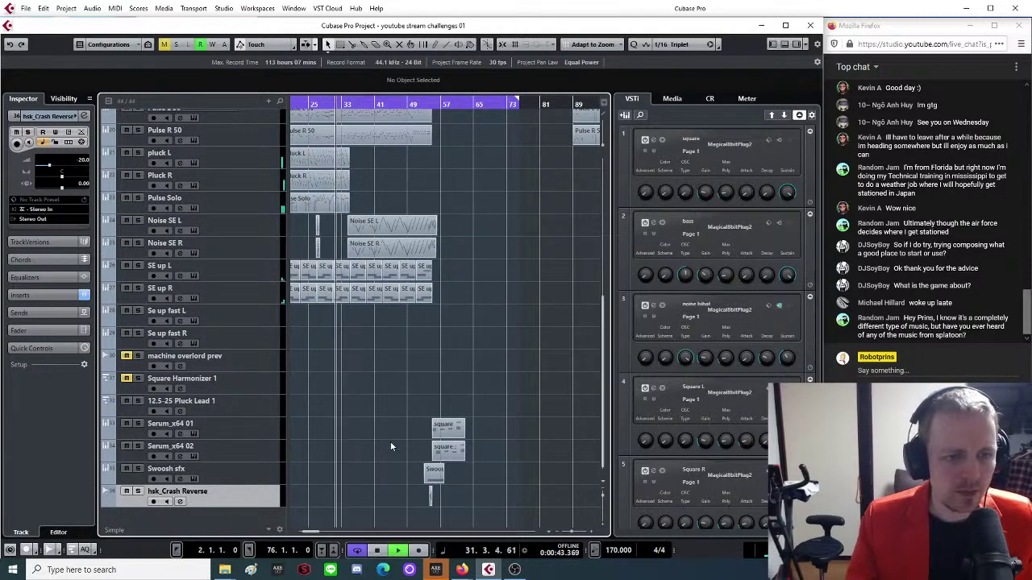
pyautogui.press('h')
pyautogui.press('h')
pyautogui.press('h')
pyautogui.press('h')
pyautogui.scroll(2, 508, 292)
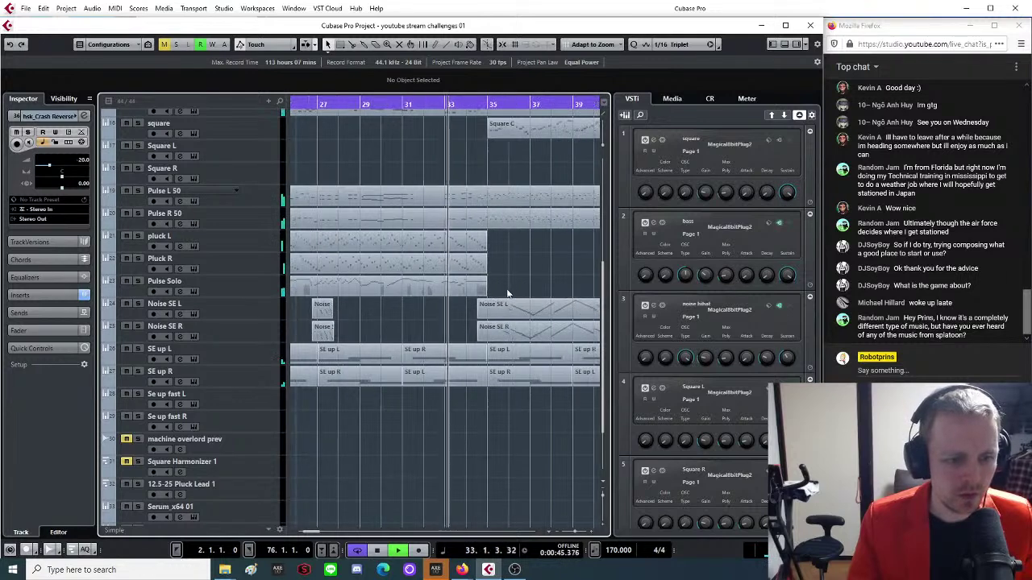
pyautogui.press('g')
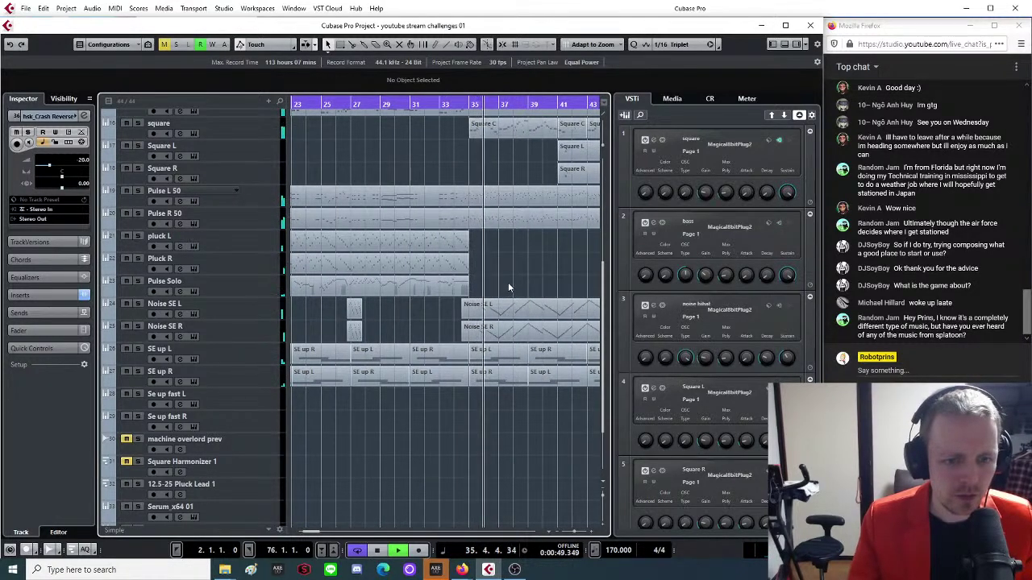
pyautogui.press('g')
pyautogui.press('g')
pyautogui.press('g')
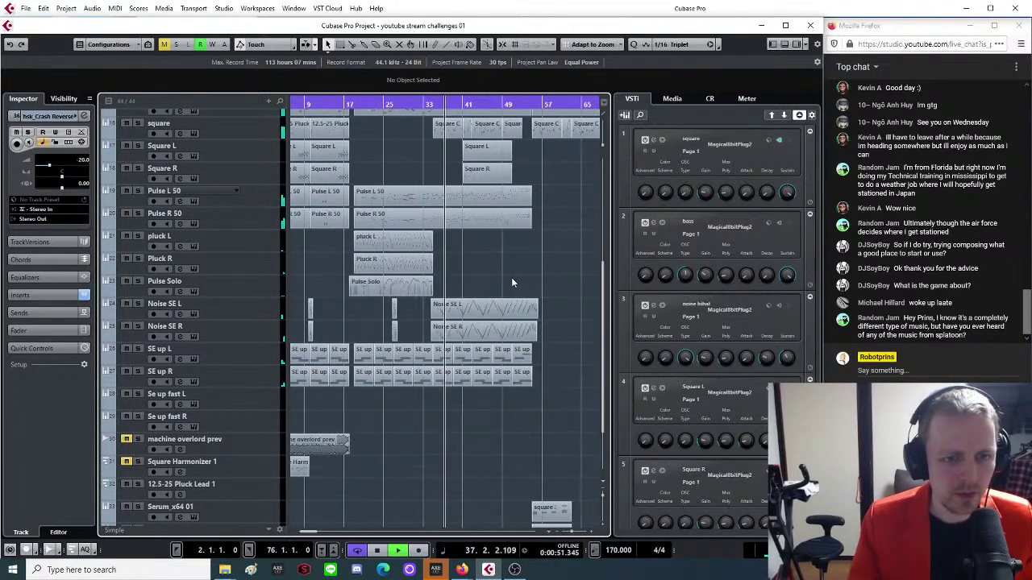
pyautogui.scroll(4, 511, 278)
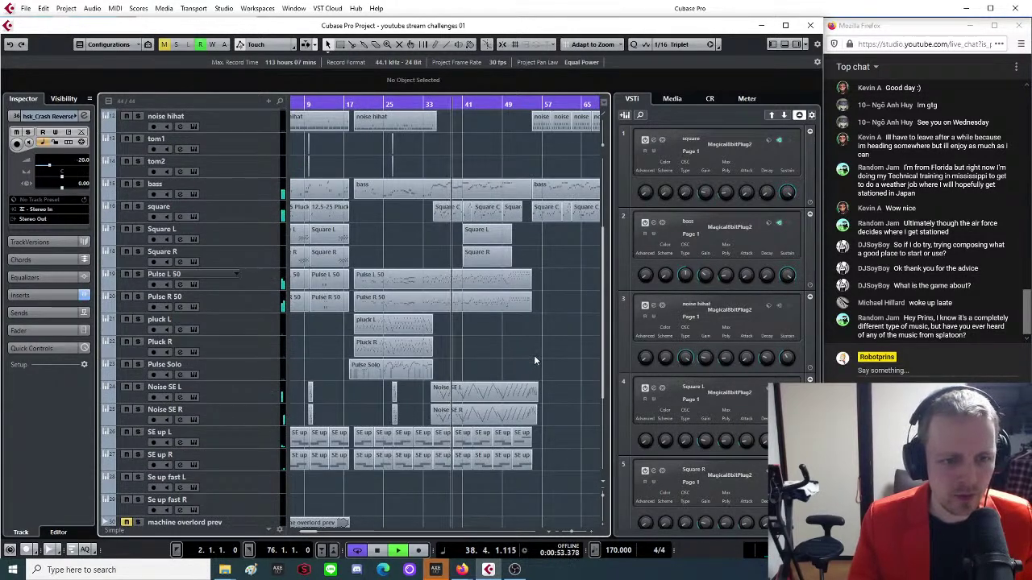
pyautogui.scroll(4, 537, 325)
pyautogui.press('h')
pyautogui.press('h')
pyautogui.press('h')
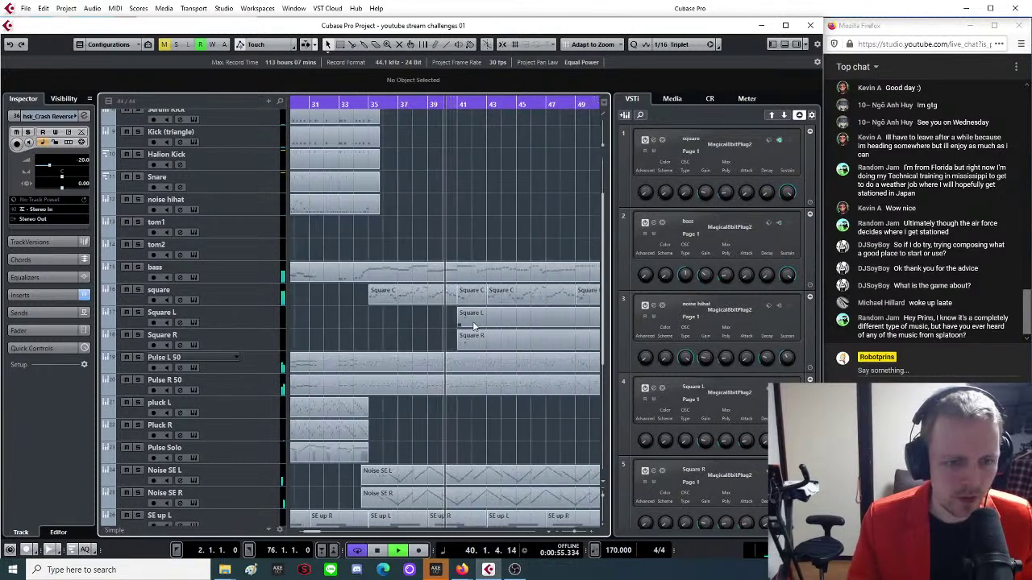
pyautogui.press('h')
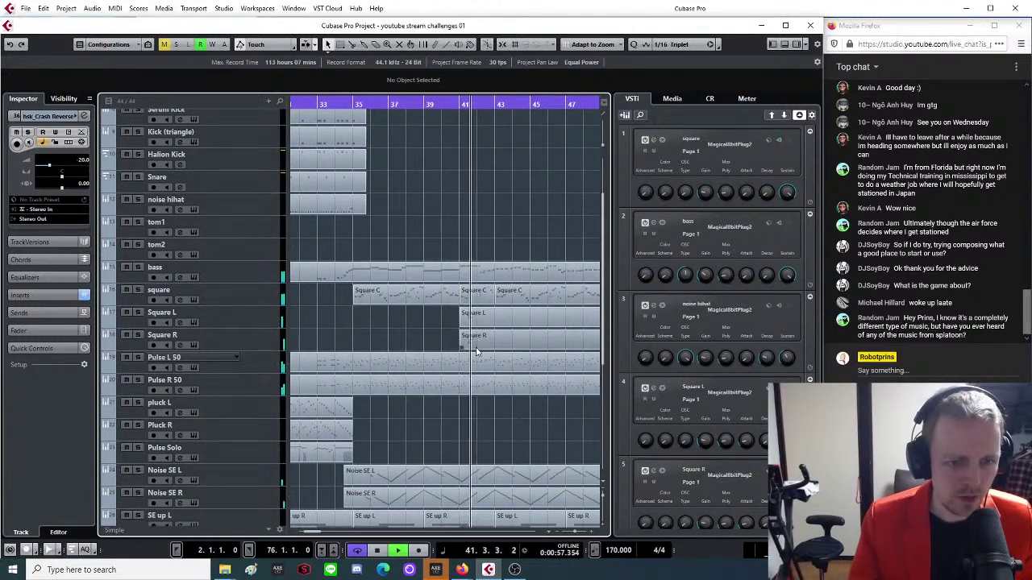
pyautogui.press('g')
pyautogui.press('g')
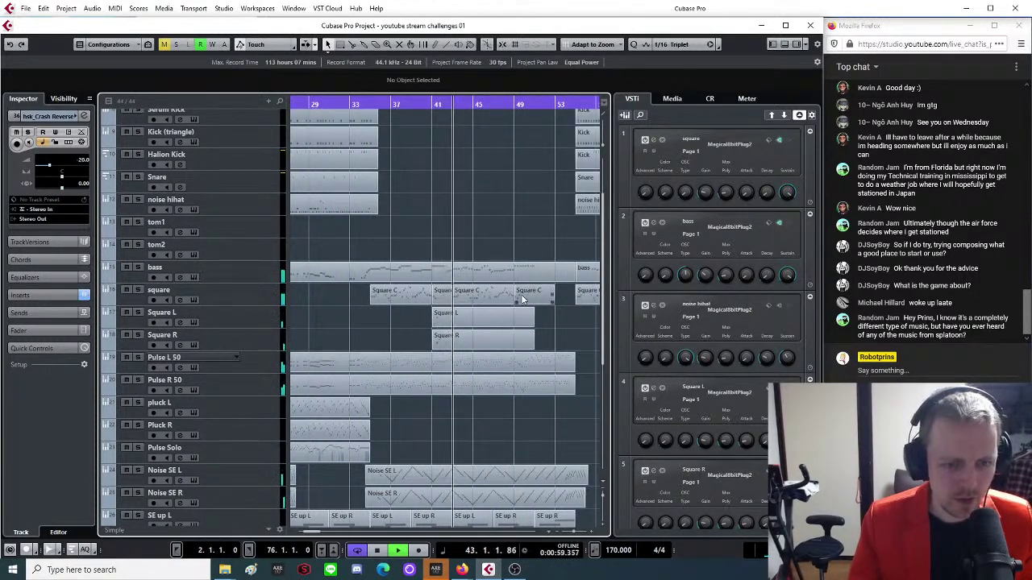
pyautogui.press('h')
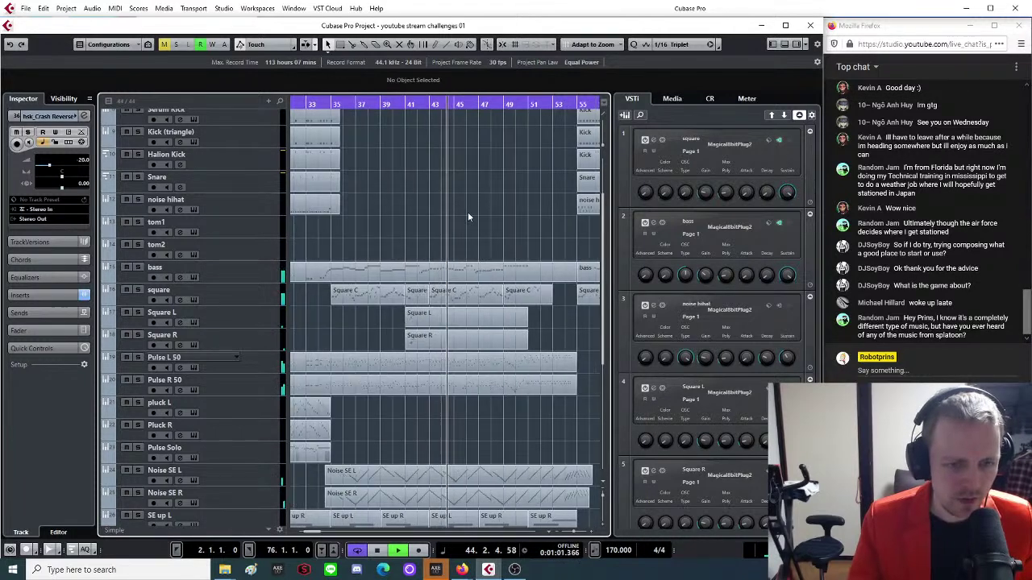
pyautogui.press('h')
pyautogui.press('h')
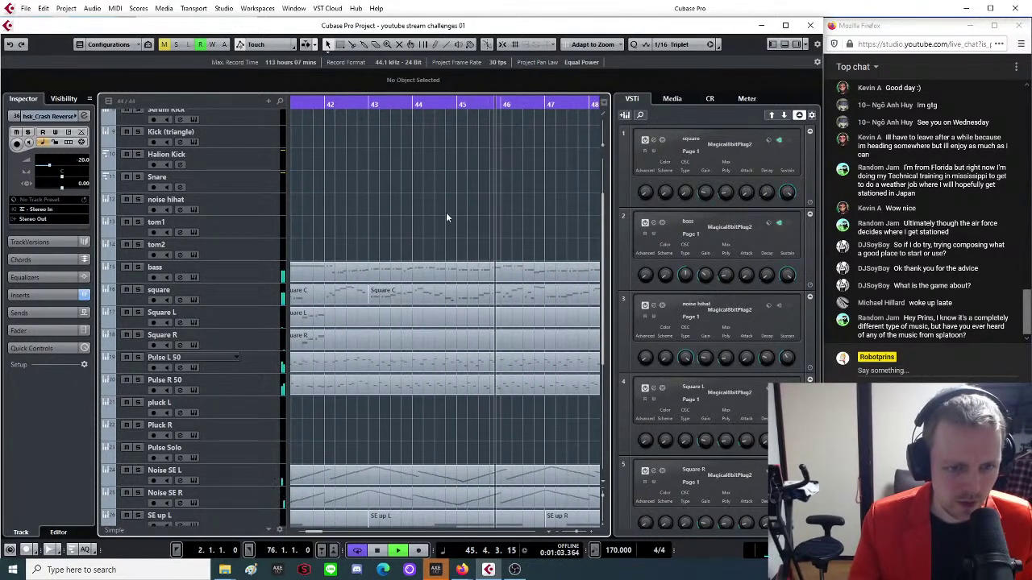
pyautogui.press('g')
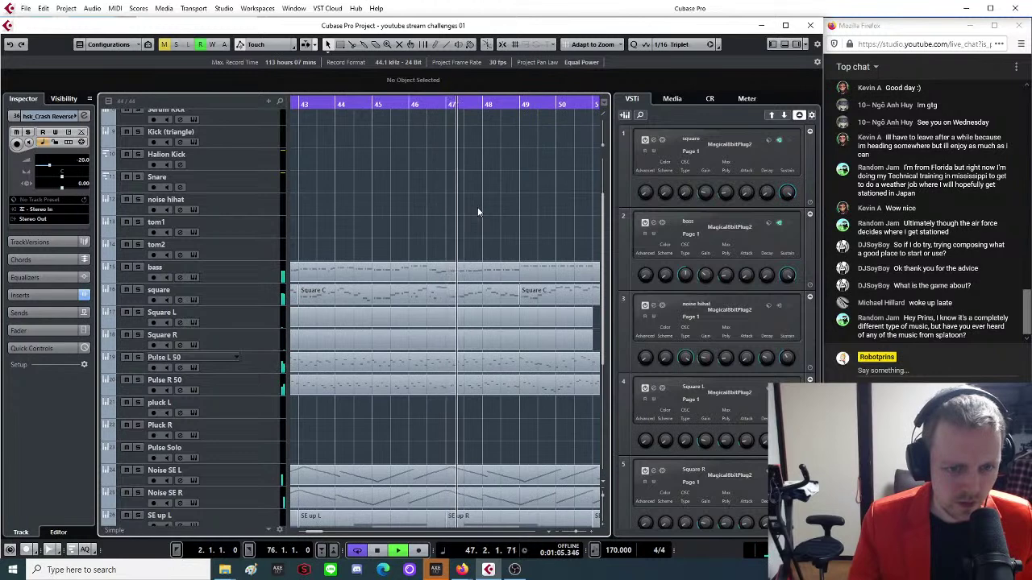
pyautogui.press('g')
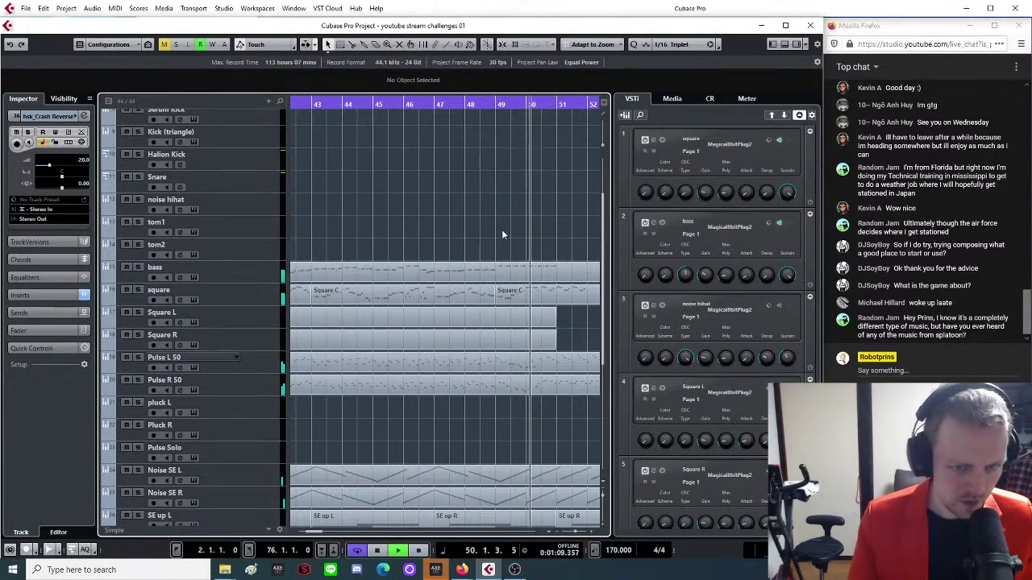
pyautogui.press('g')
pyautogui.press('g')
pyautogui.press('g')
pyautogui.press('h')
pyautogui.press('h')
pyautogui.press('h')
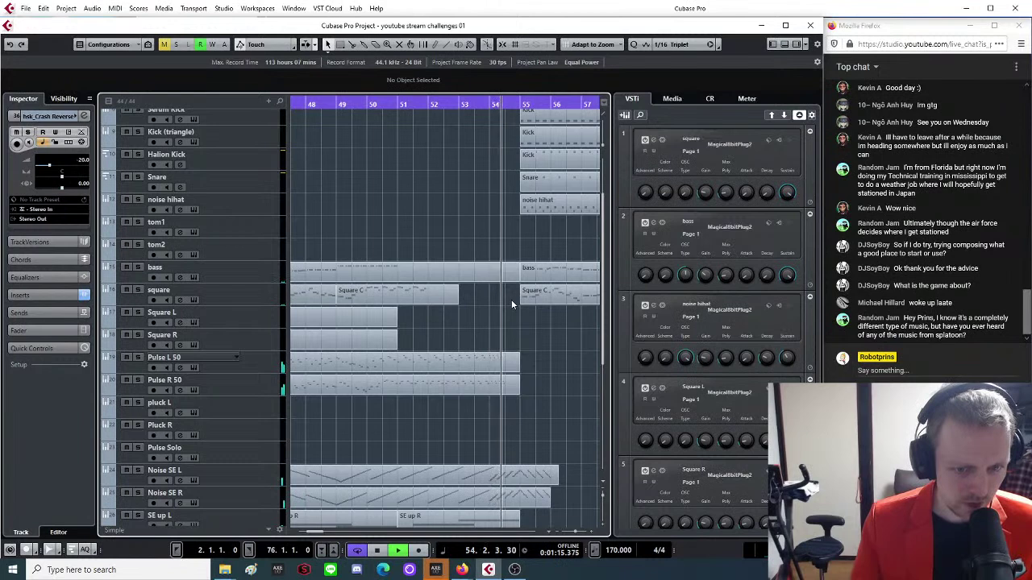
pyautogui.press('g')
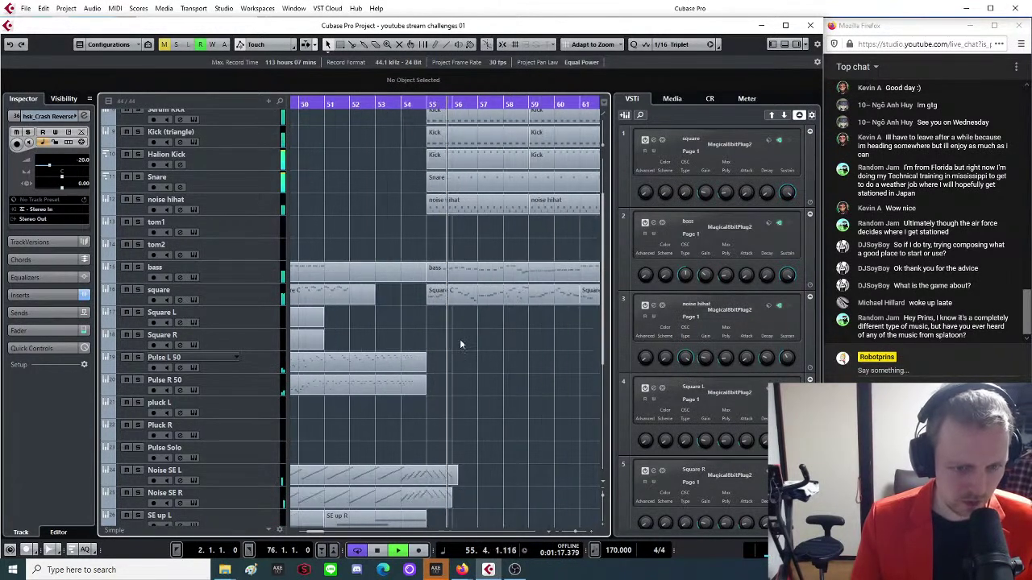
pyautogui.press('space')
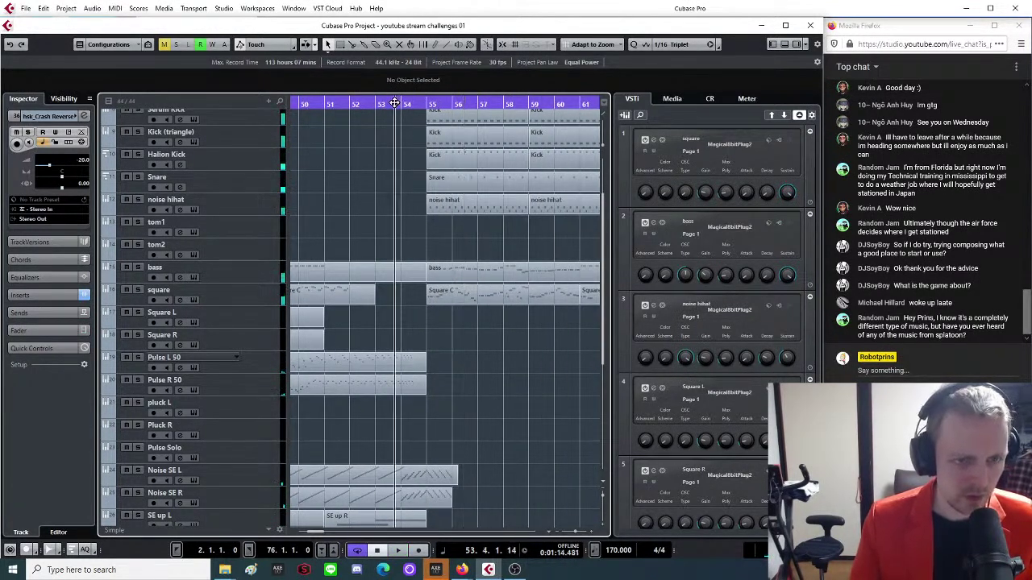
# Replay the transition from late in bar 53 and stop in bar 54 where the Pulse parts' notes end.
pyautogui.click(395, 104)
pyautogui.press('h')
pyautogui.press('h')
pyautogui.press('h')
pyautogui.press('space')
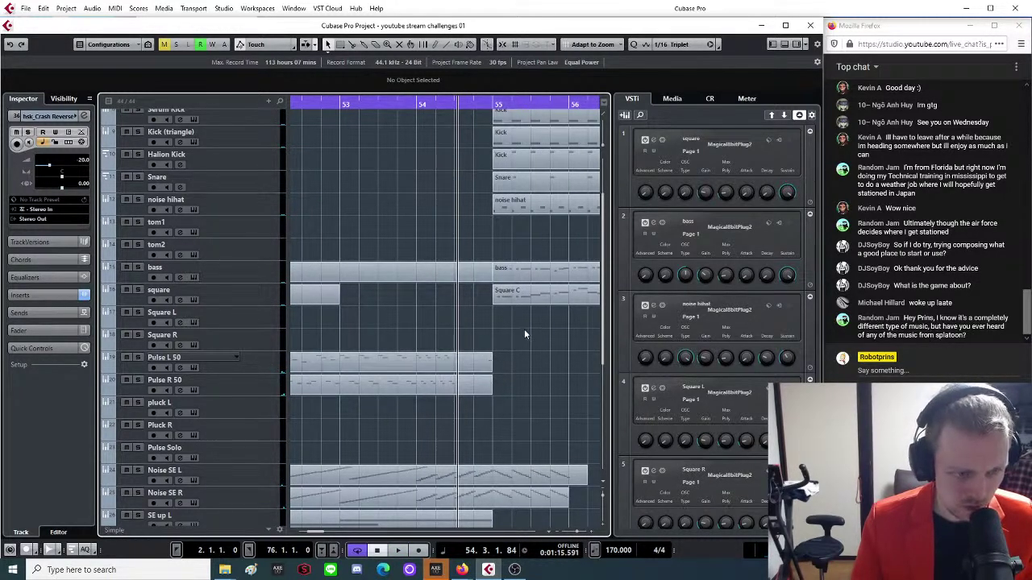
# Open the Pulse L 50 and Pulse R 50 parts together in the Key Editor at bar 54.
pyautogui.moveTo(441, 381); pyautogui.dragTo(452, 395)
pyautogui.doubleClick(427, 370)
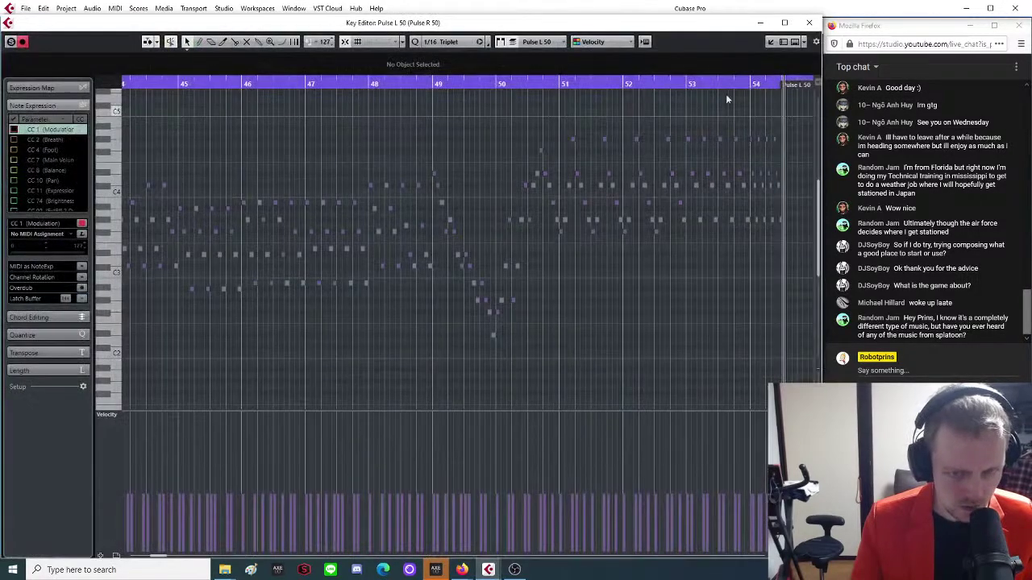
pyautogui.scroll(3, 437, 167)
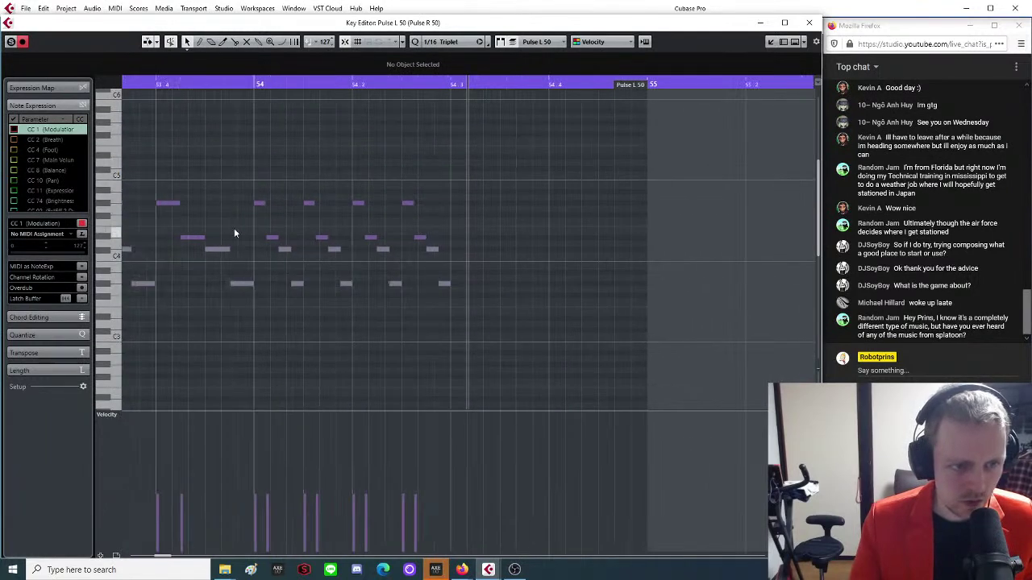
# Select the upper short Pulse notes in bar 54 and set the quantize grid to 1/32.
pyautogui.moveTo(283, 227); pyautogui.dragTo(405, 242)
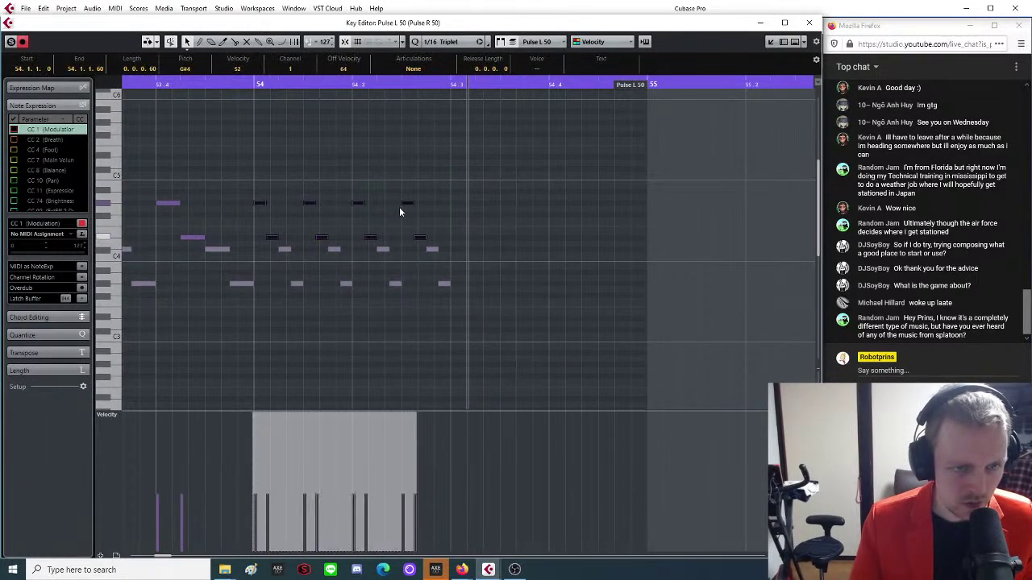
pyautogui.click(455, 45)
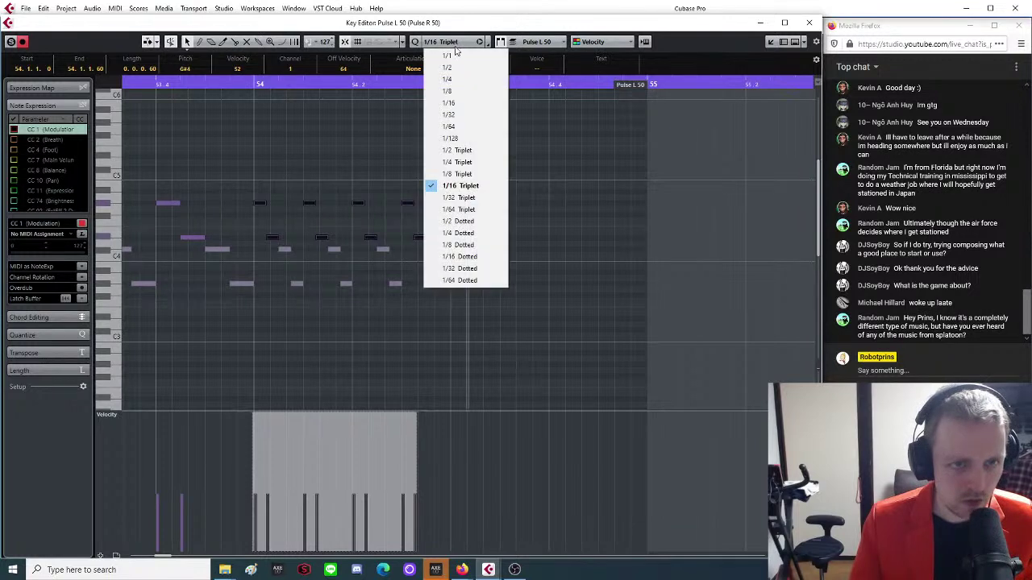
pyautogui.click(454, 107)
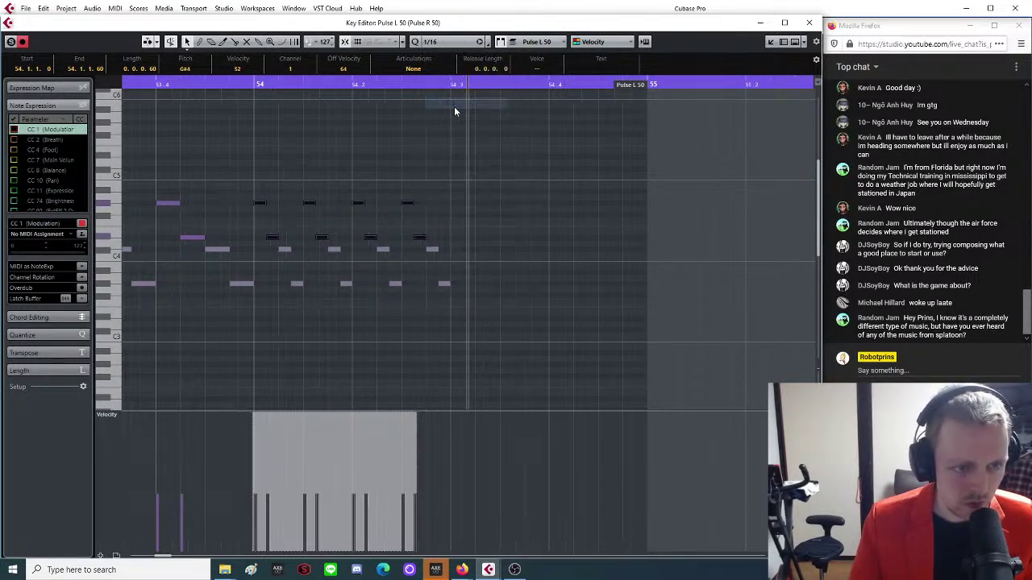
pyautogui.click(451, 42)
pyautogui.click(449, 114)
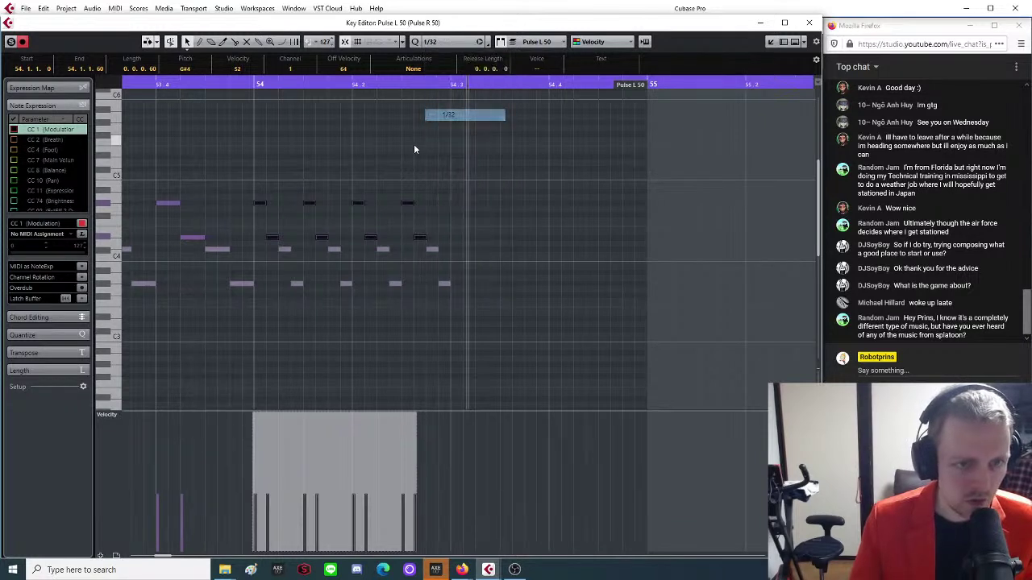
# Select all the short notes of both Pulse parts in bar 54, clear the selection and close the Key Editor.
pyautogui.click(258, 200)
pyautogui.moveTo(259, 184); pyautogui.dragTo(500, 348)
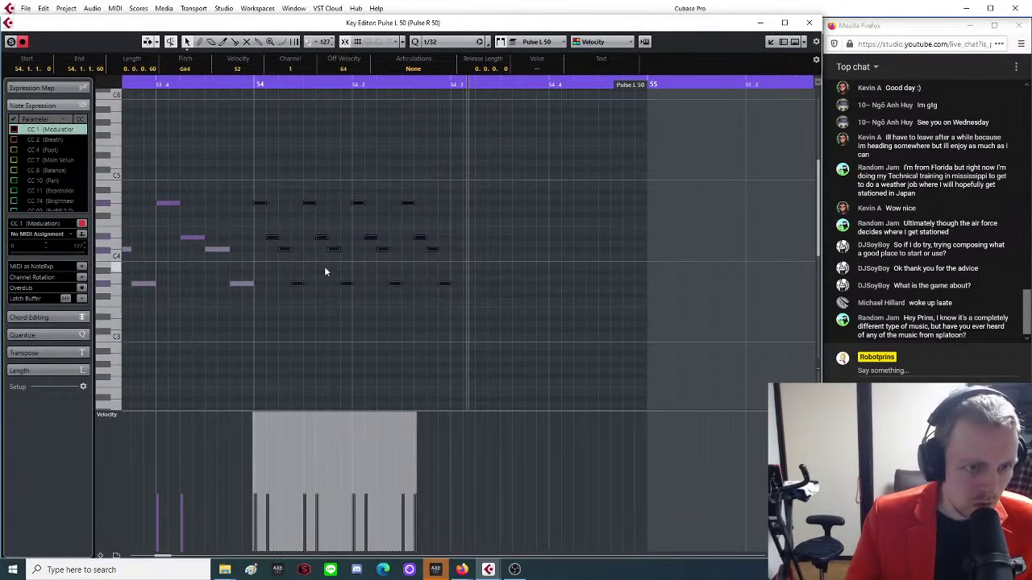
pyautogui.scroll(2, 327, 258)
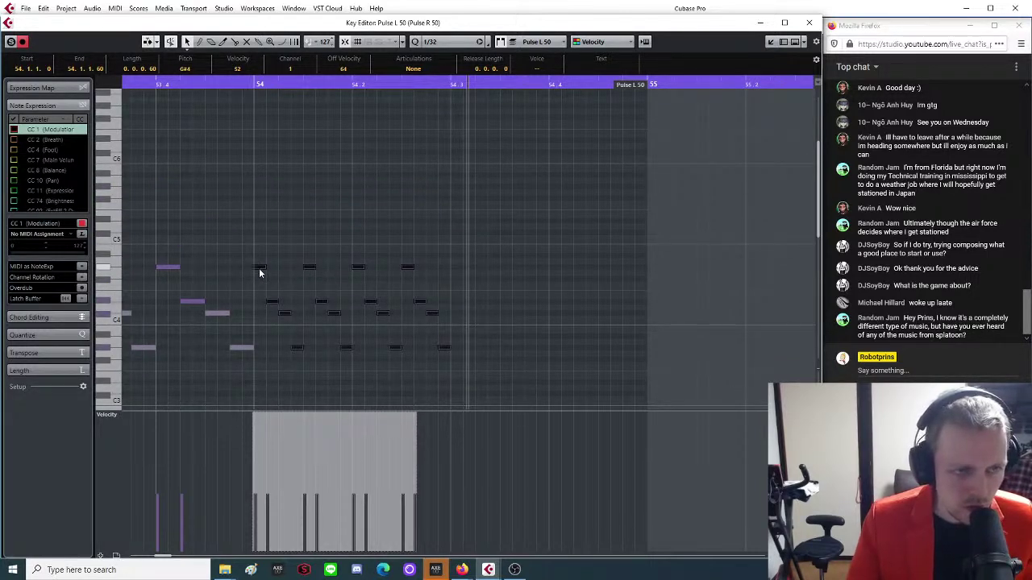
pyautogui.click(349, 172)
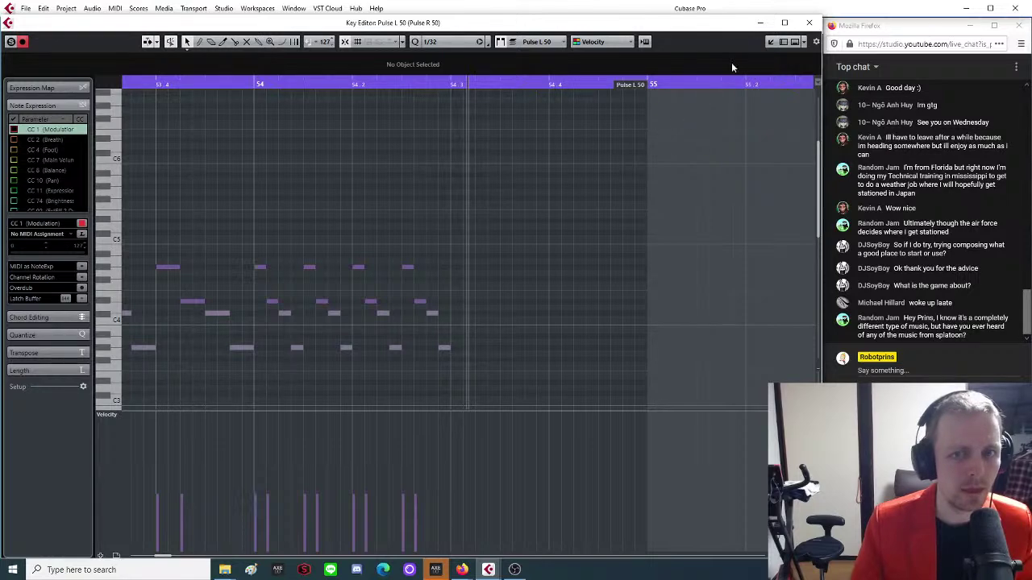
pyautogui.click(816, 23)
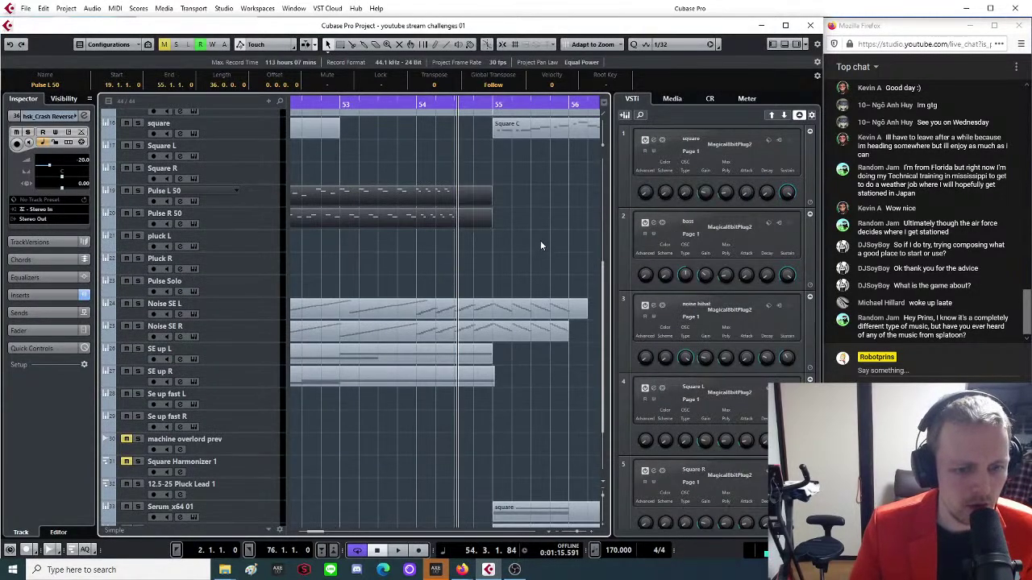
# Examine the drum, melodic and effect tracks around bars 51 to 57 for what surrounds the end of the Pulse parts.
pyautogui.scroll(3, 538, 237)
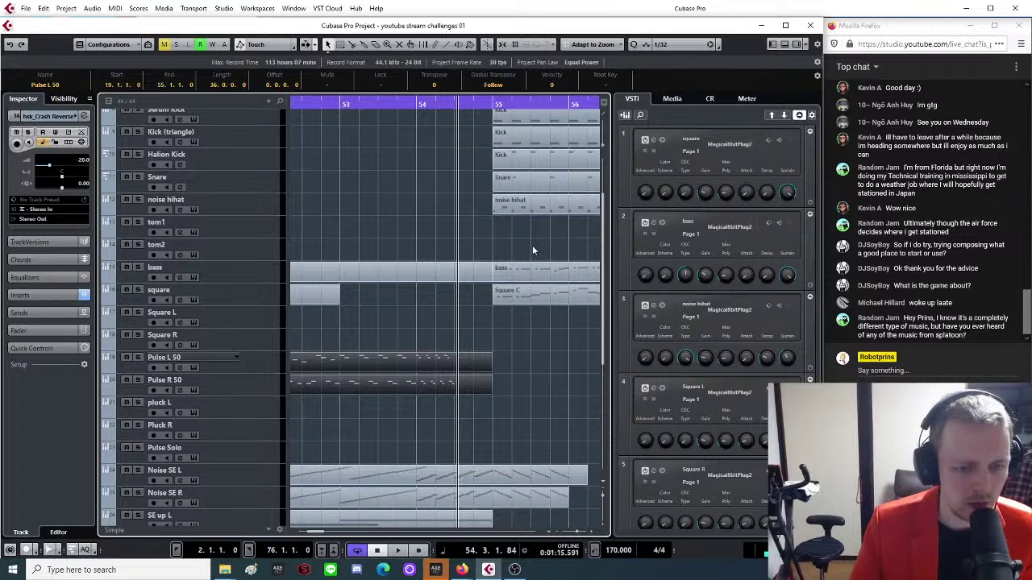
pyautogui.scroll(-2, 532, 250)
pyautogui.scroll(-3, 531, 248)
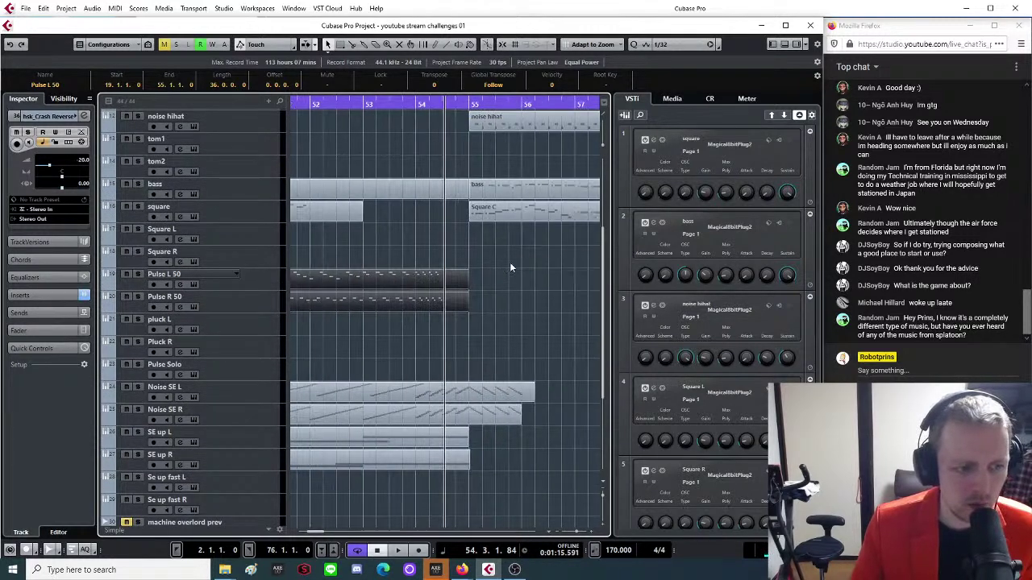
pyautogui.scroll(4, 549, 322)
pyautogui.scroll(-2, 537, 326)
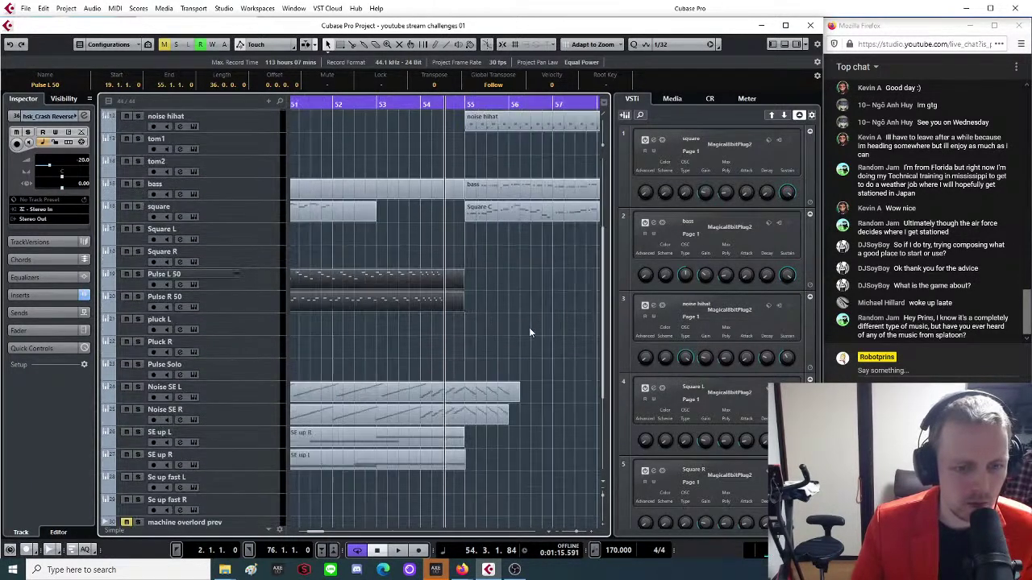
pyautogui.scroll(-2, 516, 331)
pyautogui.scroll(3, 494, 342)
pyautogui.scroll(3, 508, 420)
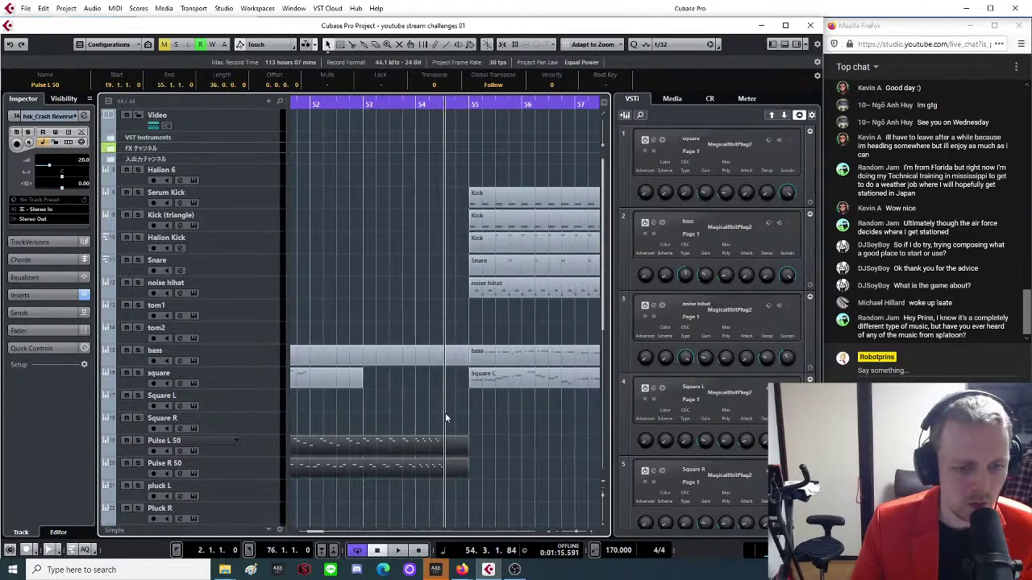
# Turn on snapping and split the Pulse L 50 and Pulse R 50 parts at bar 35.
pyautogui.scroll(-6, 369, 461)
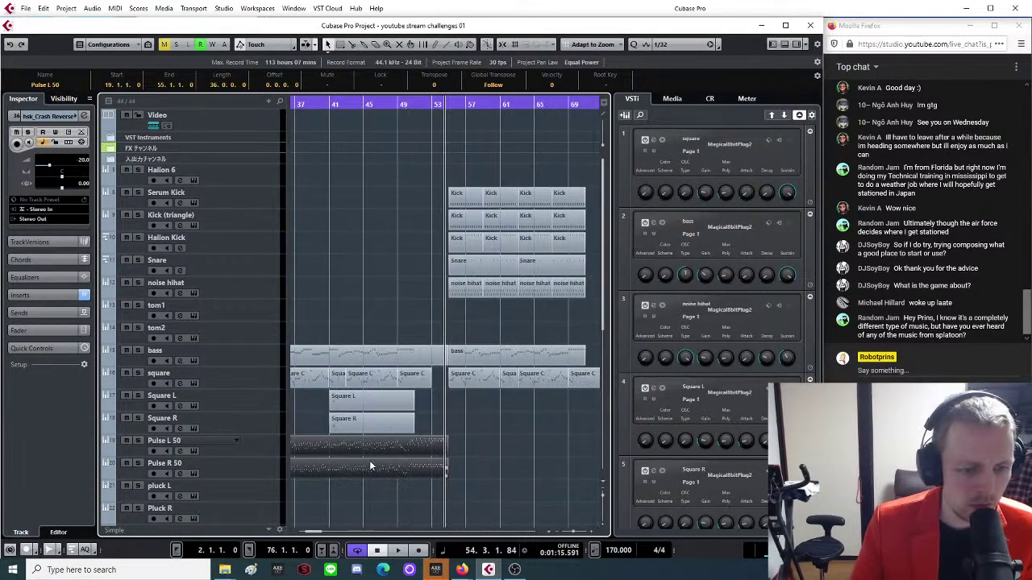
pyautogui.moveTo(327, 106); pyautogui.dragTo(405, 171)
pyautogui.press('h')
pyautogui.press('h')
pyautogui.press('h')
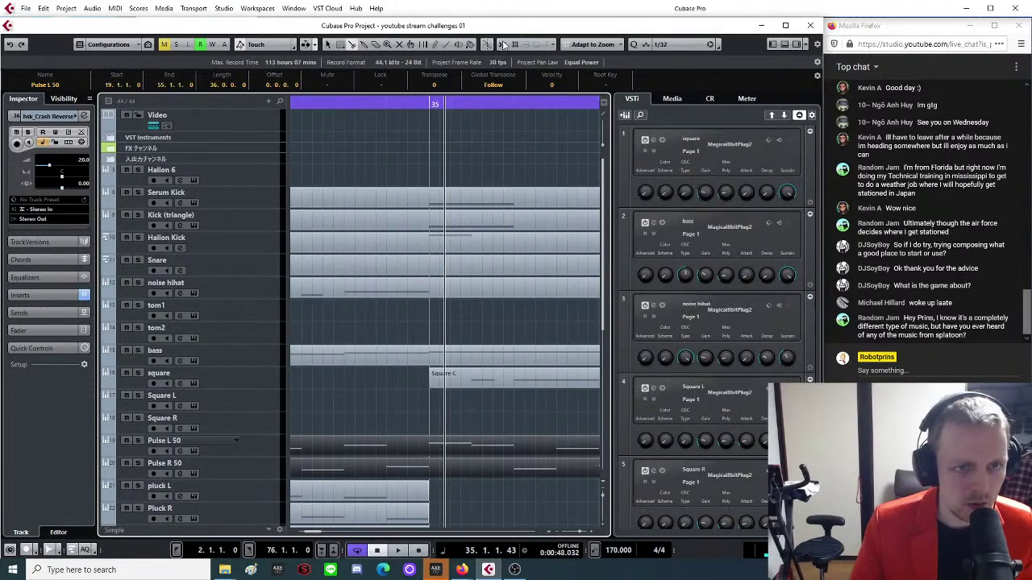
pyautogui.click(433, 445)
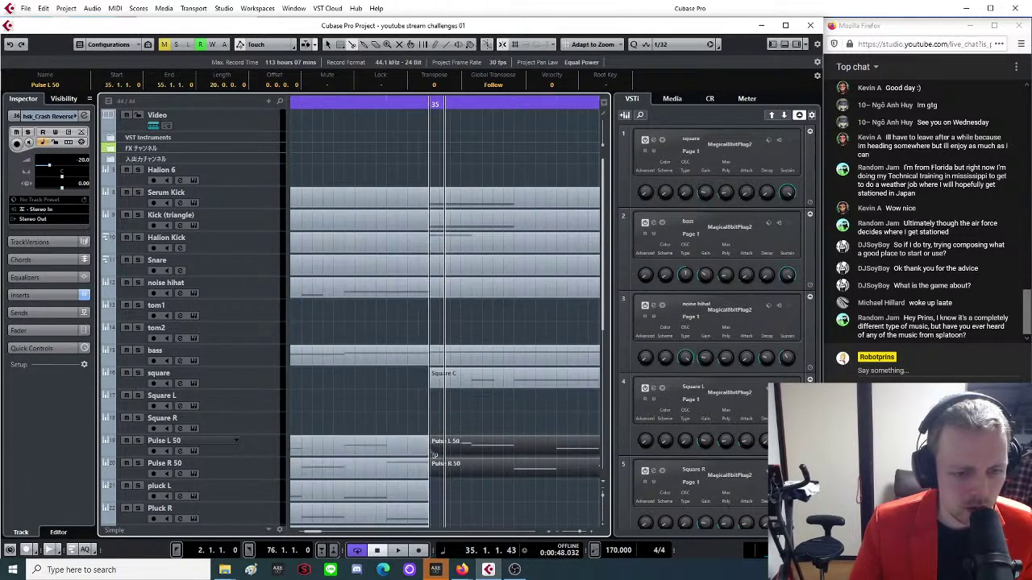
# Copy the split-off Pulse L 50 and Pulse R 50 parts from bar 35 to bar 56.
pyautogui.press('g')
pyautogui.press('g')
pyautogui.press('g')
pyautogui.press('g')
pyautogui.press('g')
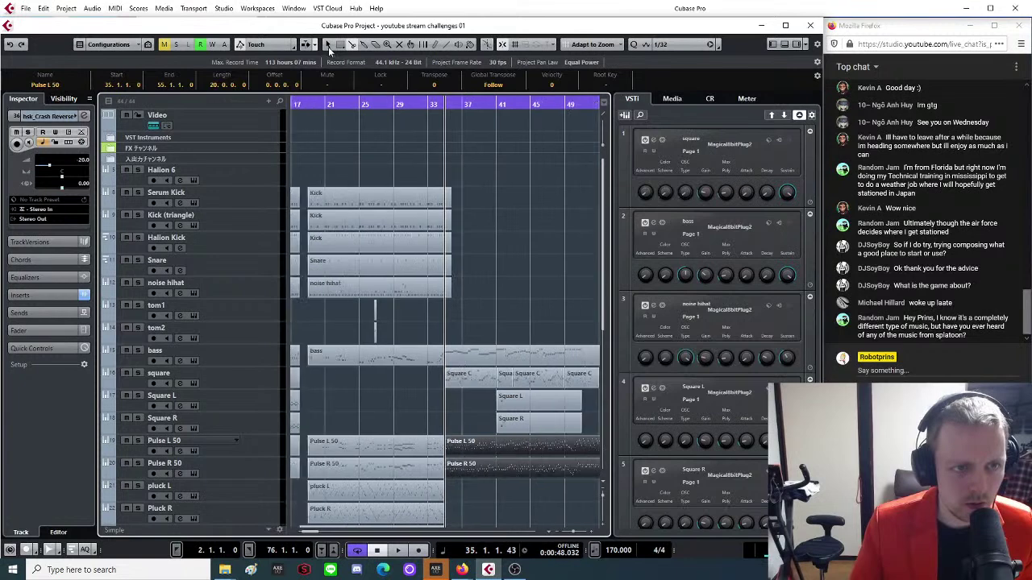
pyautogui.press('g')
pyautogui.press('g')
pyautogui.moveTo(470, 458); pyautogui.dragTo(544, 457)
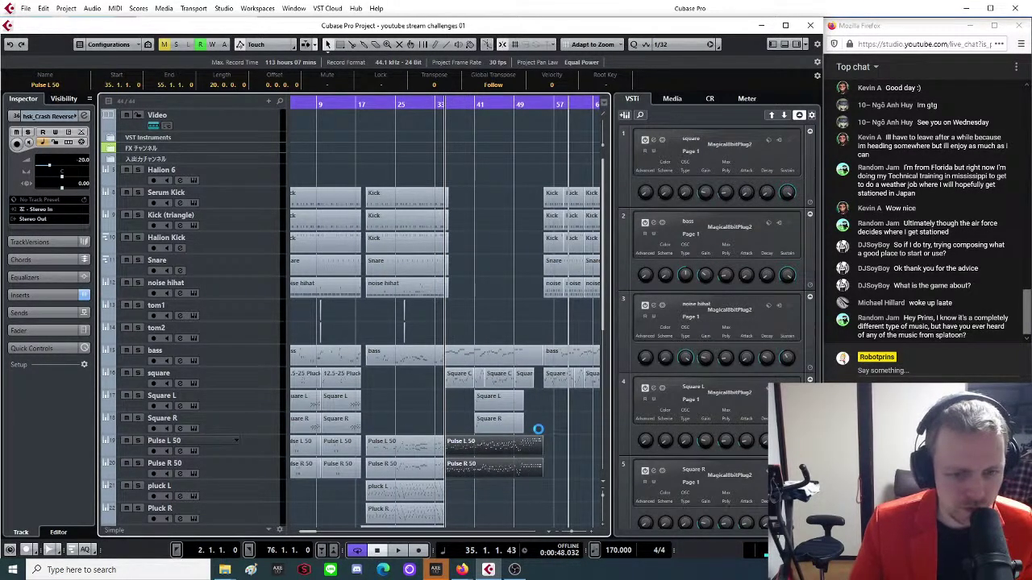
# Move the copied Pulse L 50 and Pulse R 50 parts to start at bar 55.
pyautogui.press('h')
pyautogui.press('h')
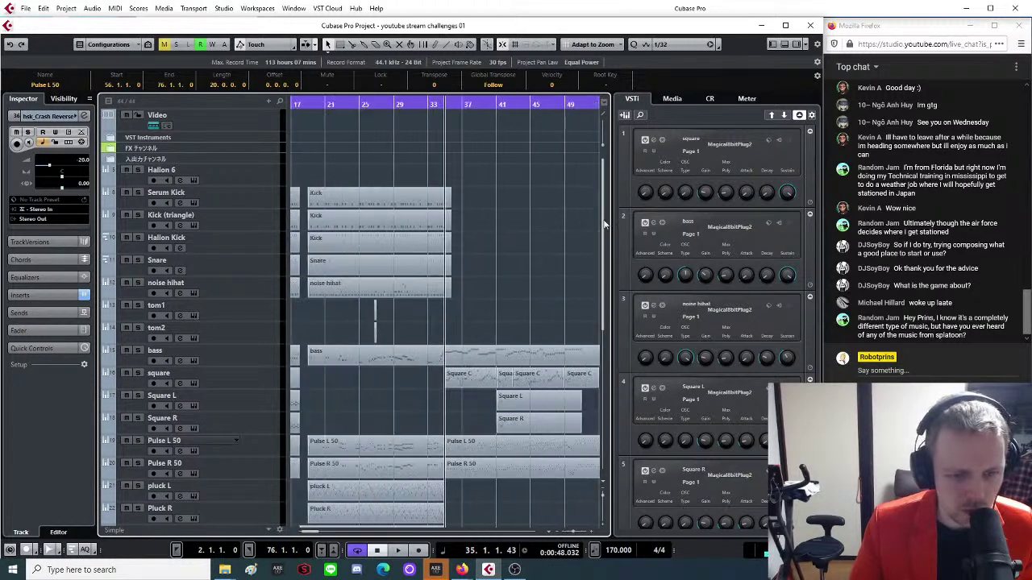
pyautogui.press('g')
pyautogui.press('n')
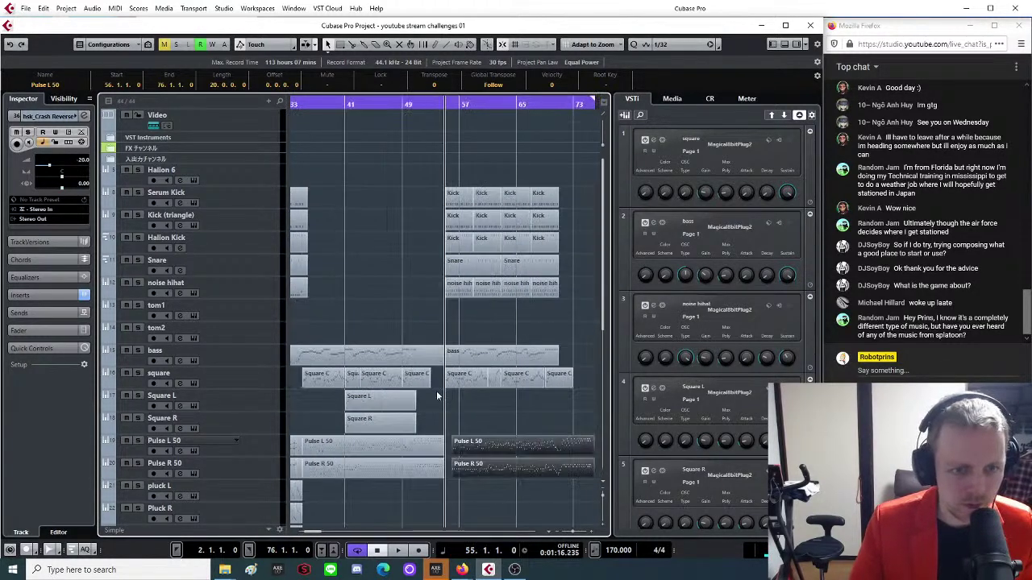
pyautogui.press('h')
pyautogui.press('h')
pyautogui.press('h')
pyautogui.moveTo(570, 442); pyautogui.dragTo(485, 442)
# Play the mix from bar 55 to bar 71, listening to the copied Pulse parts with the drums, bass and square.
pyautogui.press('space')
pyautogui.press('g')
pyautogui.press('g')
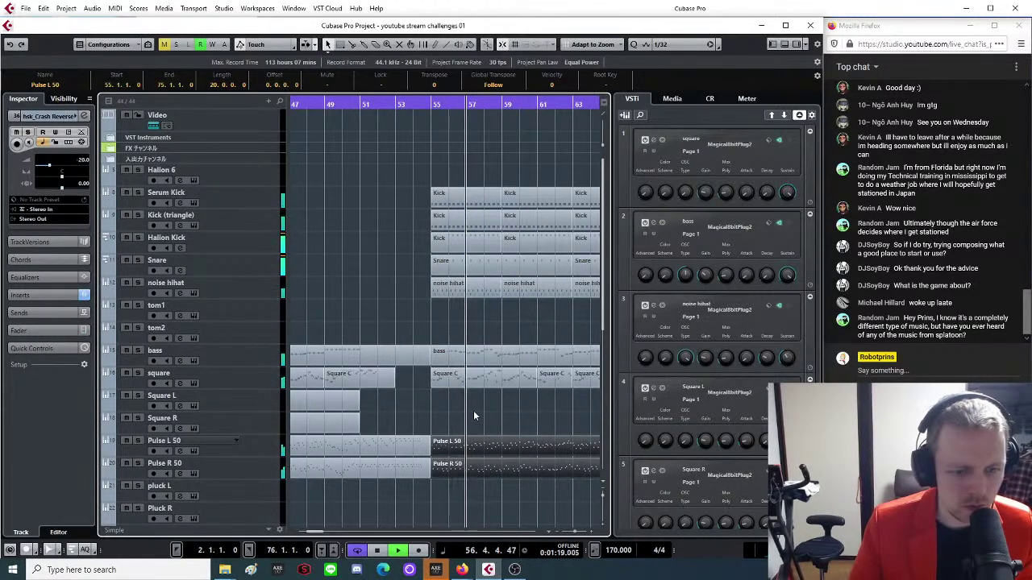
pyautogui.press('g')
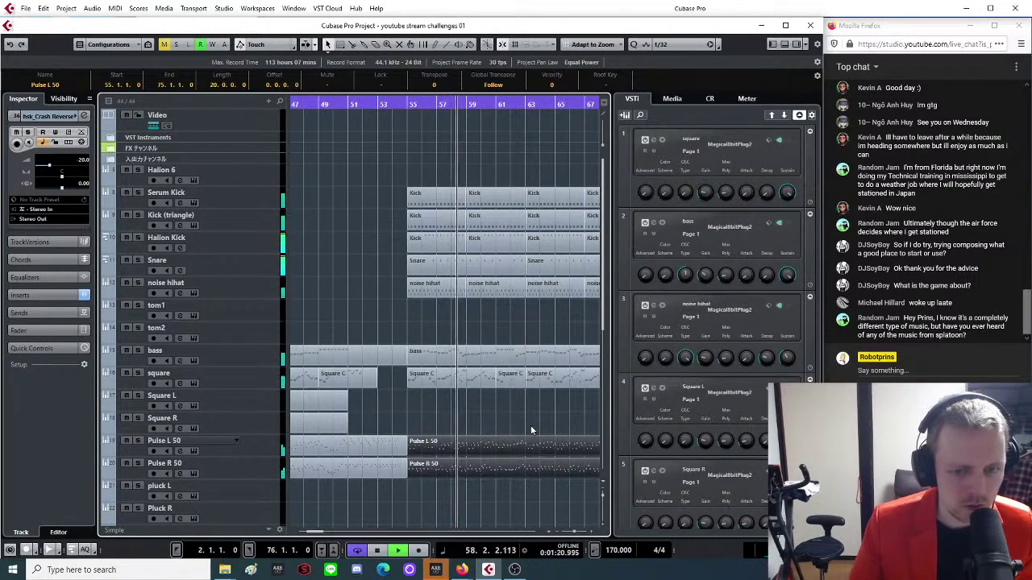
pyautogui.press('g')
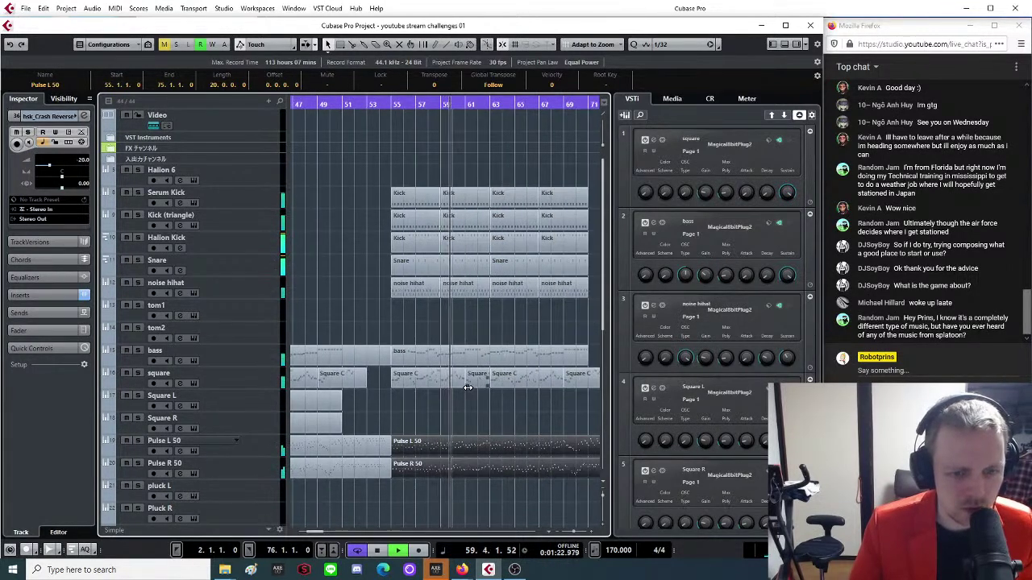
pyautogui.scroll(-3, 469, 389)
pyautogui.scroll(3, 468, 388)
pyautogui.press('h')
pyautogui.press('h')
pyautogui.press('h')
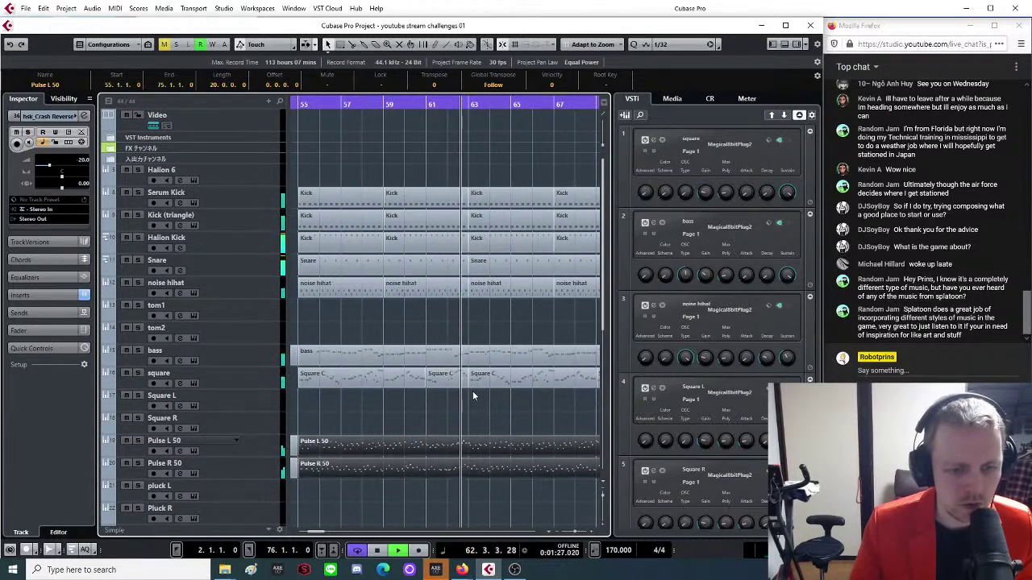
pyautogui.press('g')
pyautogui.press('g')
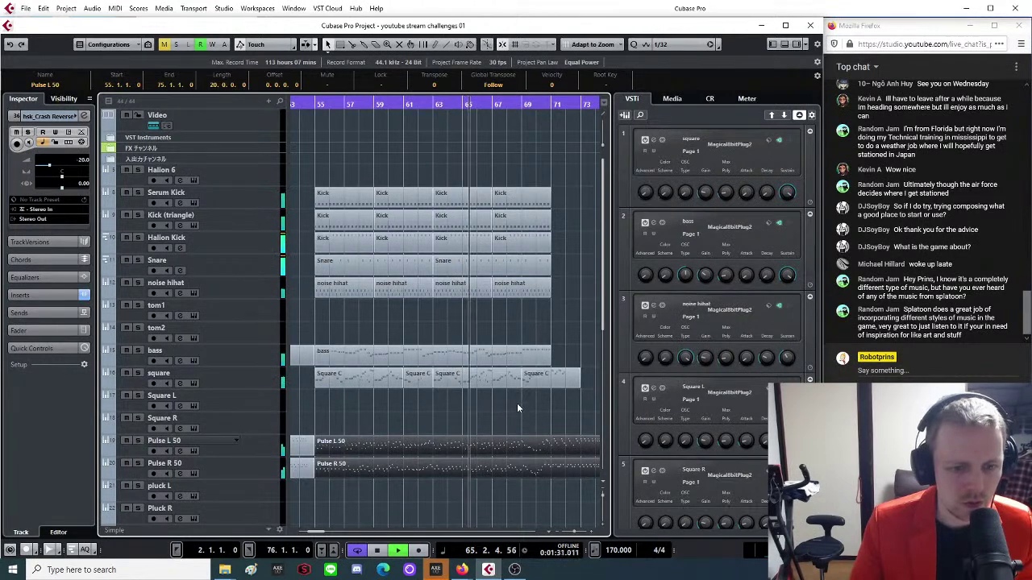
pyautogui.press('g')
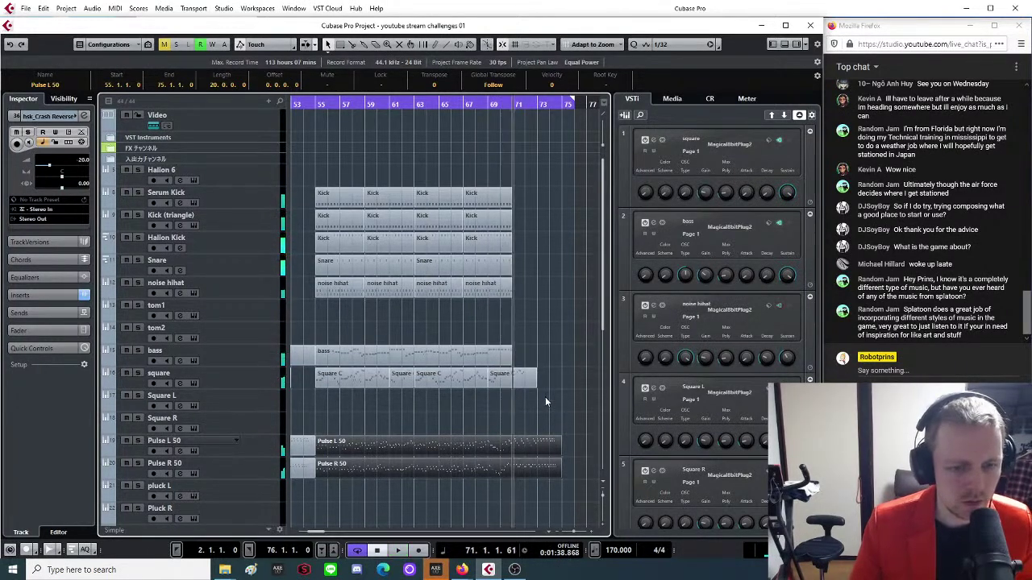
# Examine the arrangement around bars 51 to 65, from the drum tracks down to the Swoosh sfx and reverse crash.
pyautogui.press('g')
pyautogui.press('g')
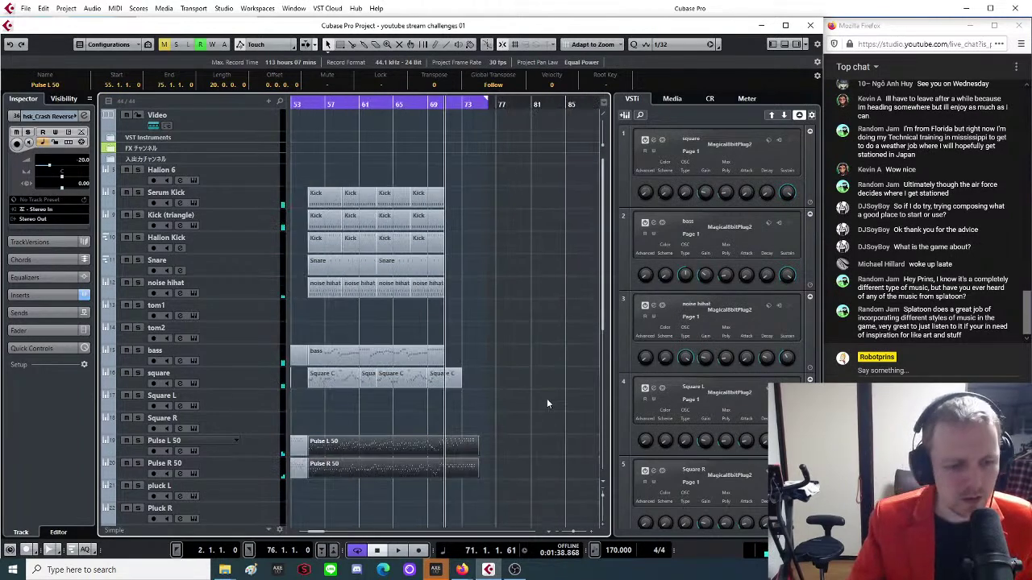
pyautogui.click(363, 100)
pyautogui.press('h')
pyautogui.press('h')
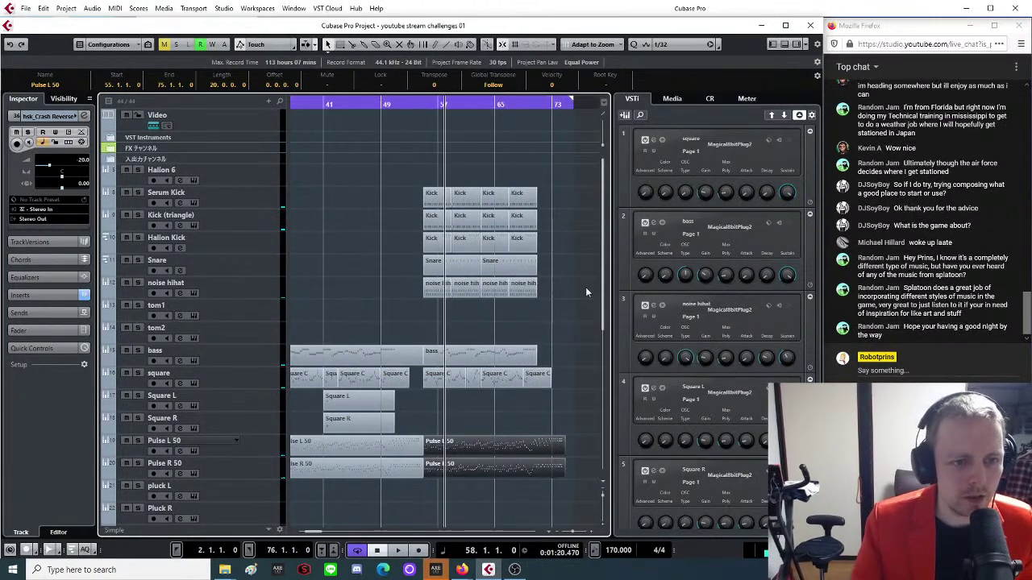
pyautogui.scroll(-3, 430, 395)
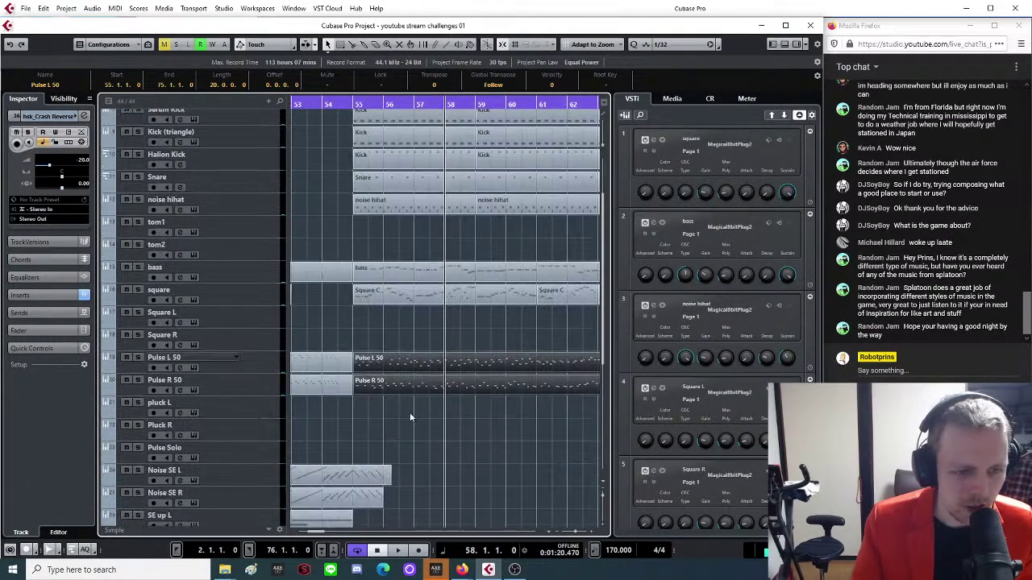
pyautogui.scroll(-3, 410, 417)
pyautogui.press('g')
pyautogui.scroll(-3, 430, 422)
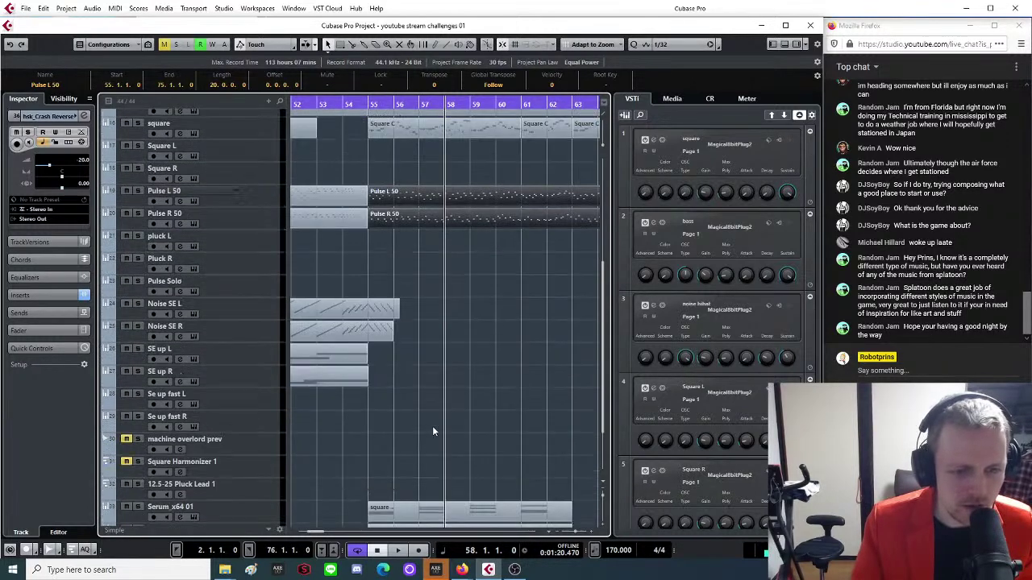
pyautogui.scroll(-3, 431, 423)
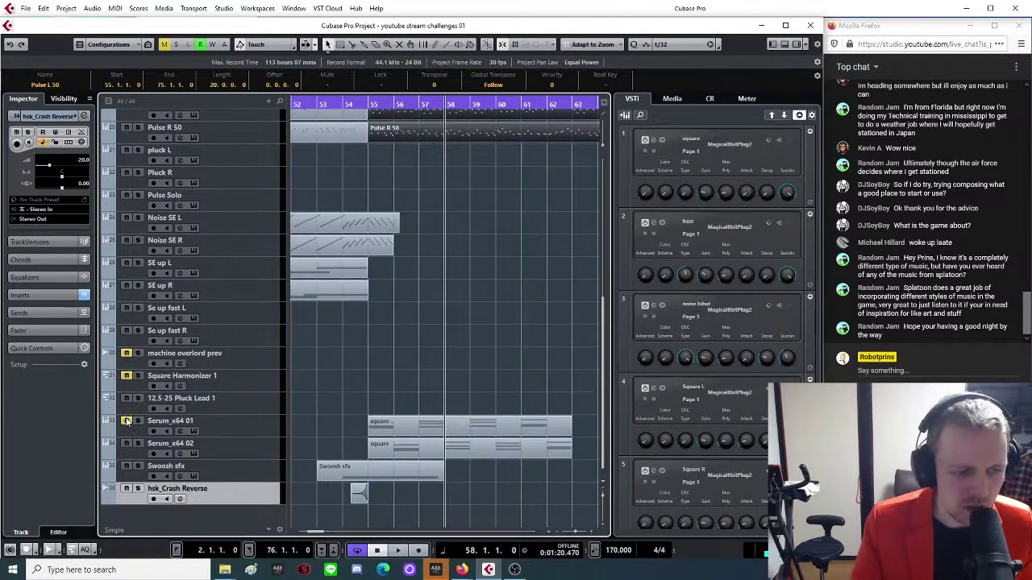
pyautogui.scroll(4, 409, 393)
pyautogui.press('g')
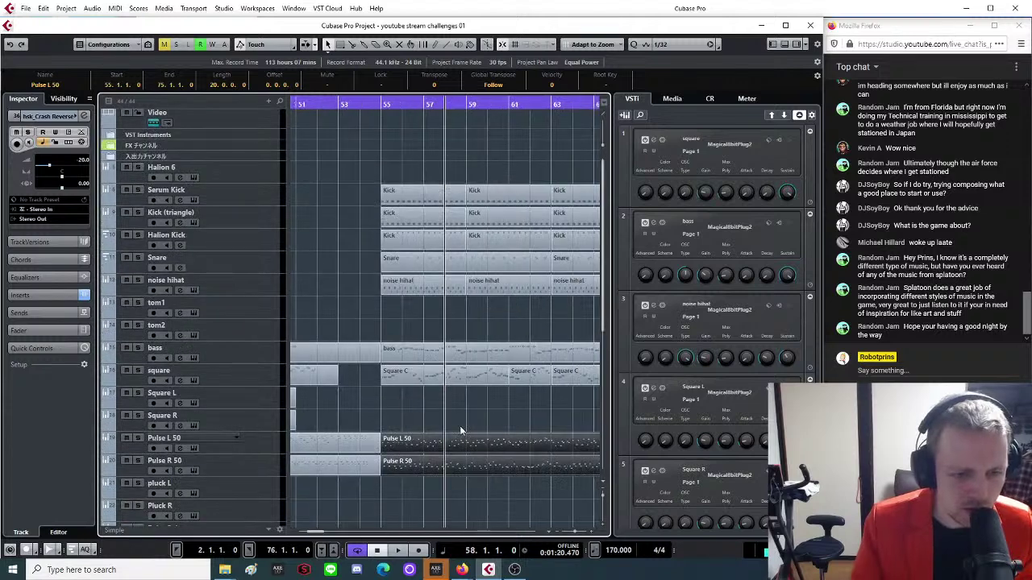
pyautogui.scroll(4, 437, 420)
pyautogui.scroll(1, 459, 339)
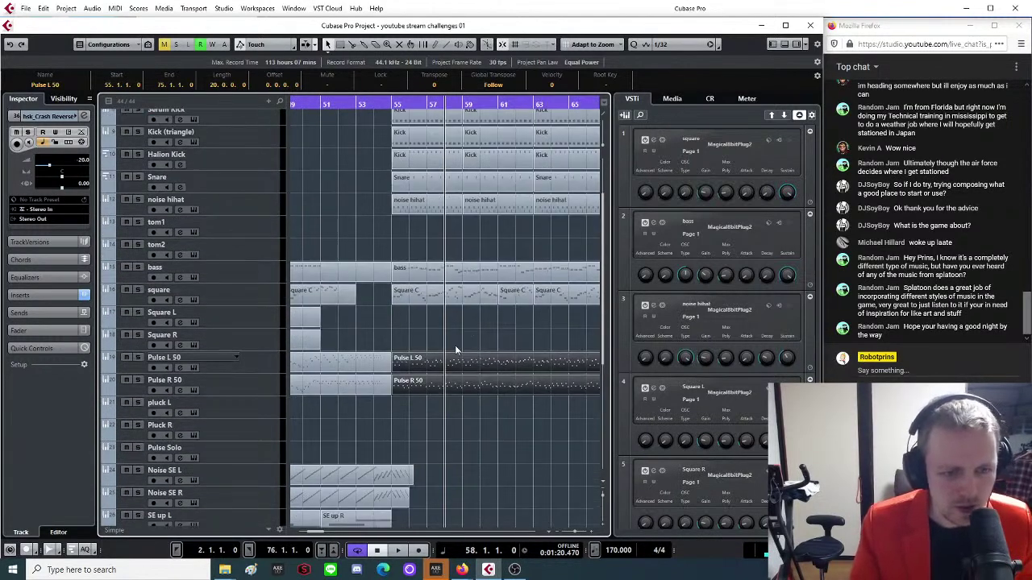
# Play the mix from bar 55 to bar 64, listening to the Pulse parts against the drums, bass and square.
pyautogui.click(387, 105)
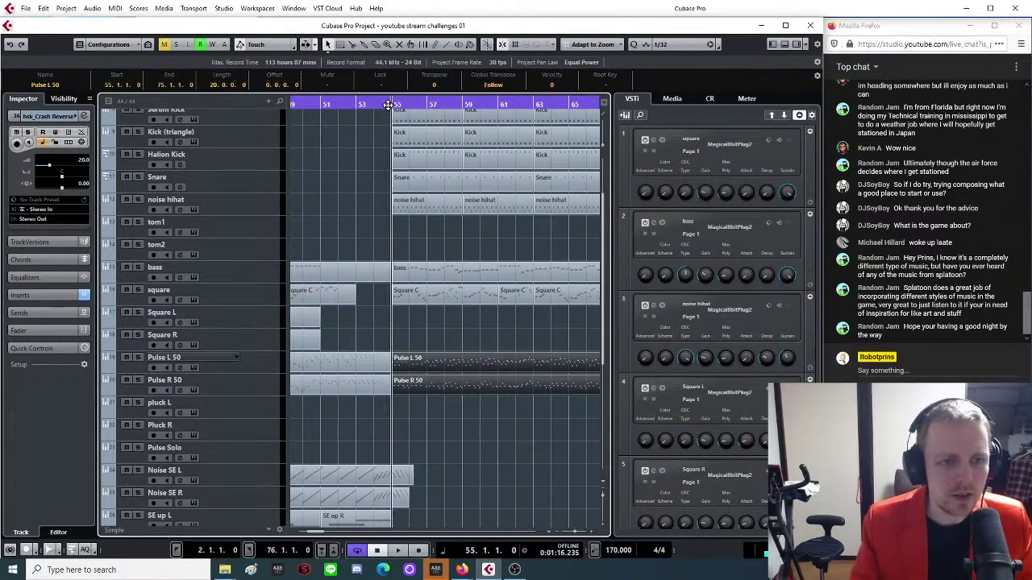
pyautogui.press('space')
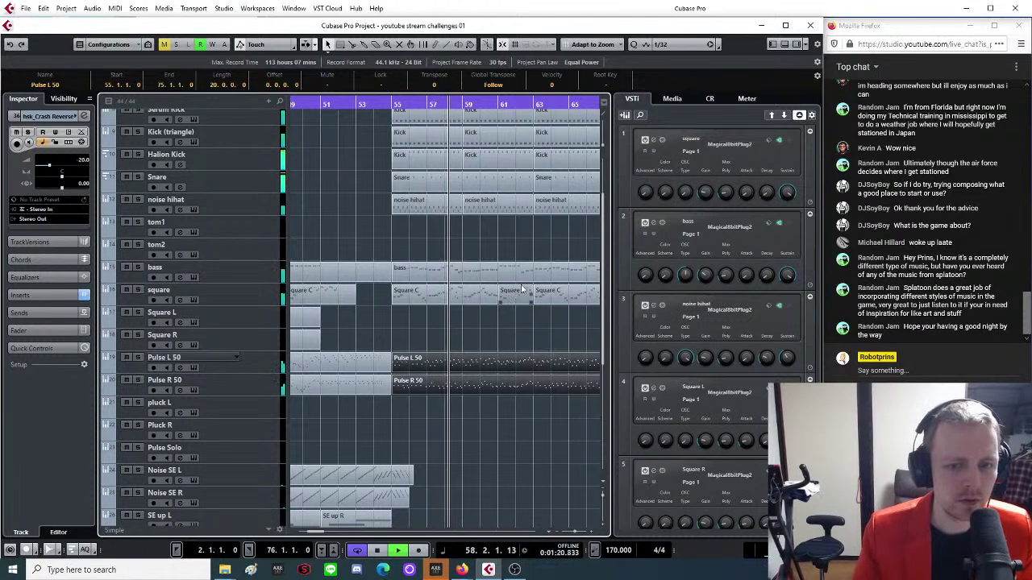
pyautogui.press('g')
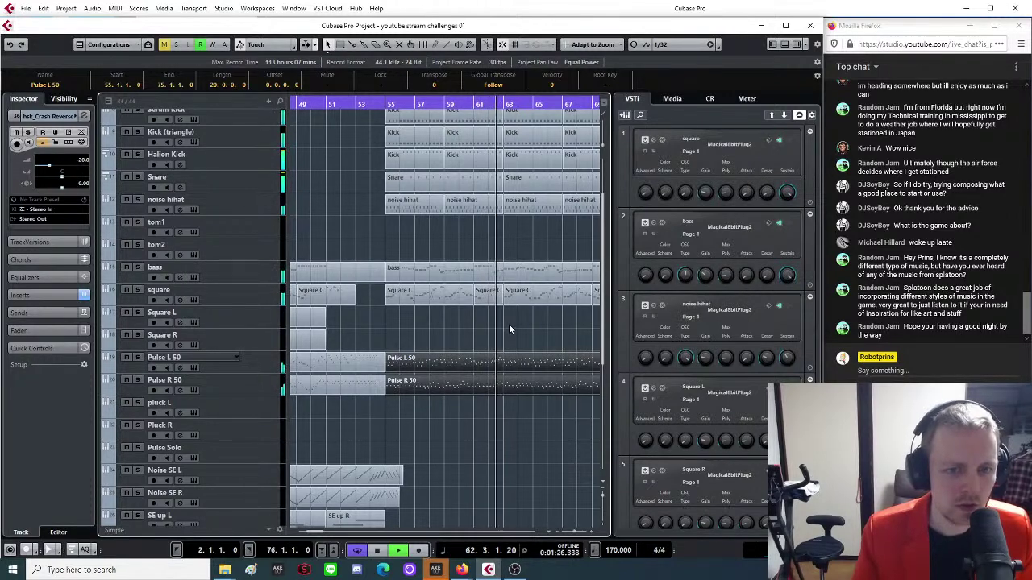
pyautogui.press('g')
pyautogui.press('g')
pyautogui.press('g')
pyautogui.press('g')
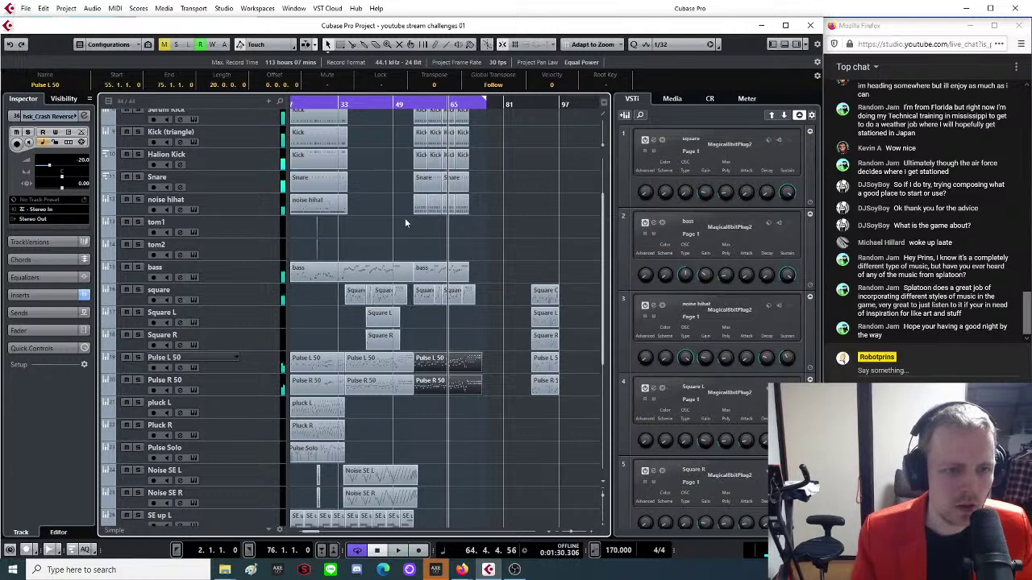
# Move the playback position to bar 56 and survey the arrangement from the earlier drum section through the drop.
pyautogui.scroll(3, 405, 218)
pyautogui.press('h')
pyautogui.moveTo(350, 102); pyautogui.dragTo(517, 427)
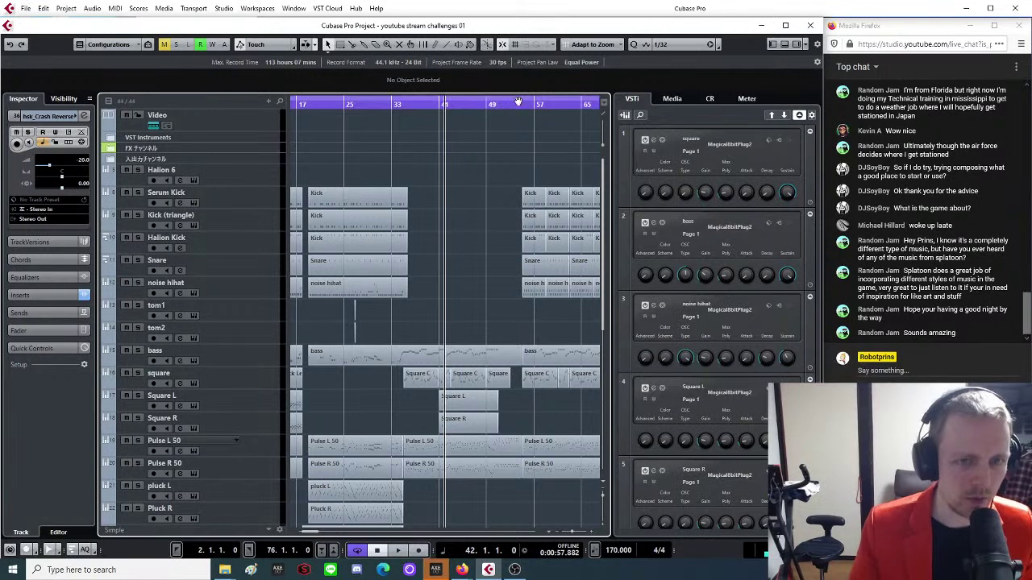
pyautogui.moveTo(529, 110); pyautogui.dragTo(517, 121)
pyautogui.press('h')
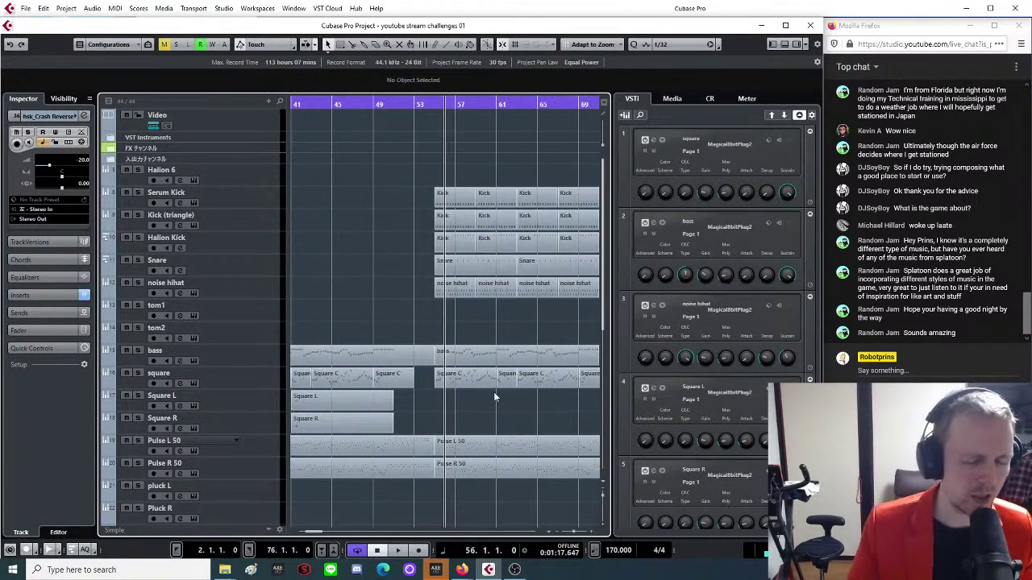
pyautogui.press('g')
pyautogui.press('g')
pyautogui.press('g')
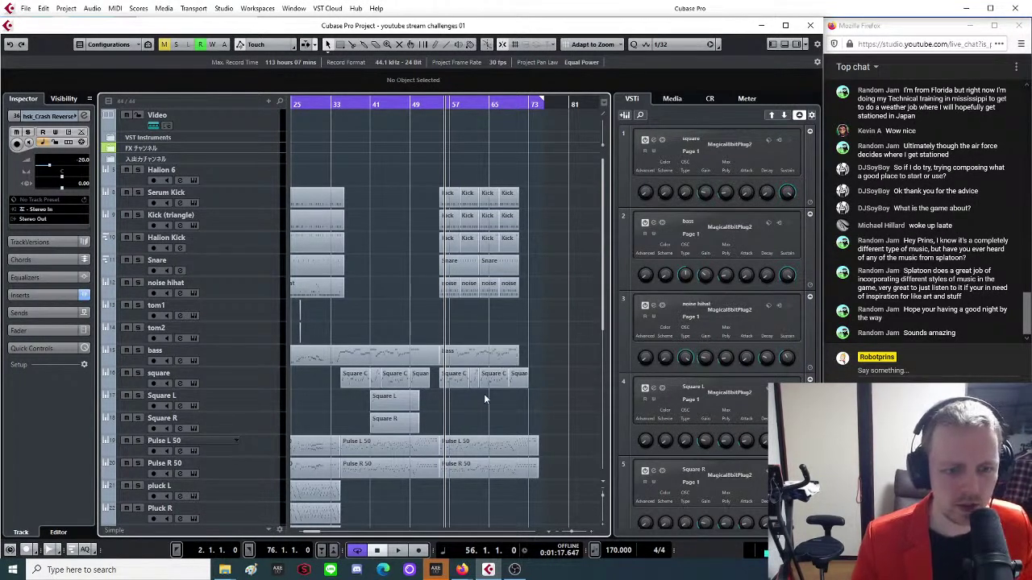
# Examine the parts around bars 41 to 73, from the kick tracks down to the Noise SE and SE up tracks.
pyautogui.scroll(-3, 484, 394)
pyautogui.keyDown('ctrl'); pyautogui.scroll(2, 484, 387); pyautogui.keyUp('ctrl')
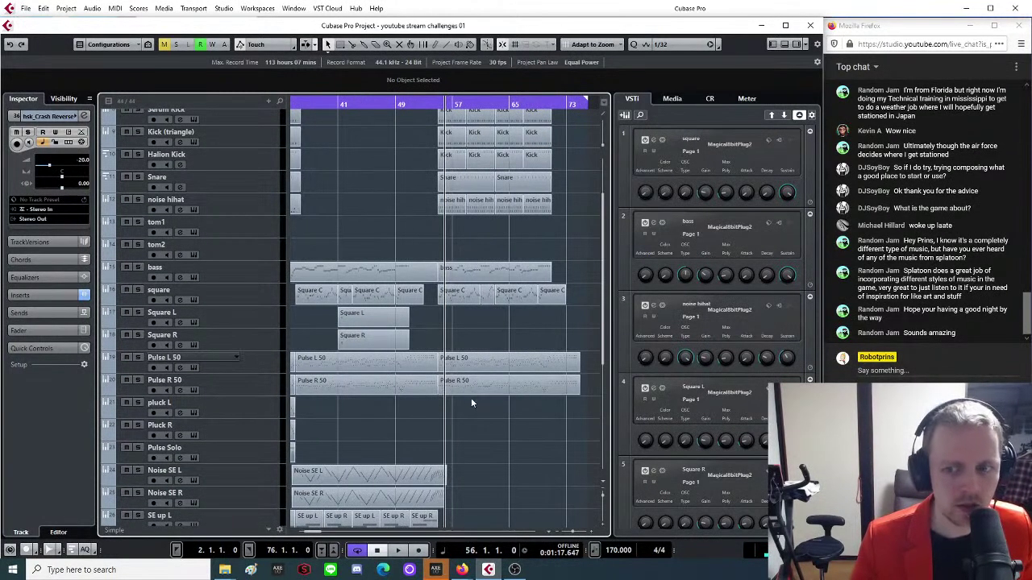
pyautogui.scroll(3, 470, 390)
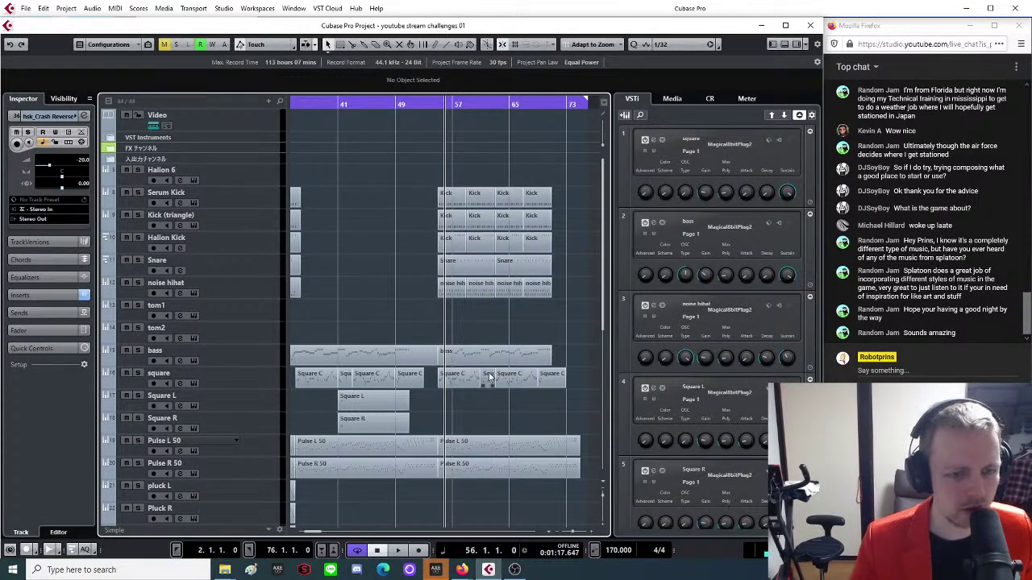
pyautogui.scroll(-2, 469, 395)
pyautogui.scroll(2, 467, 398)
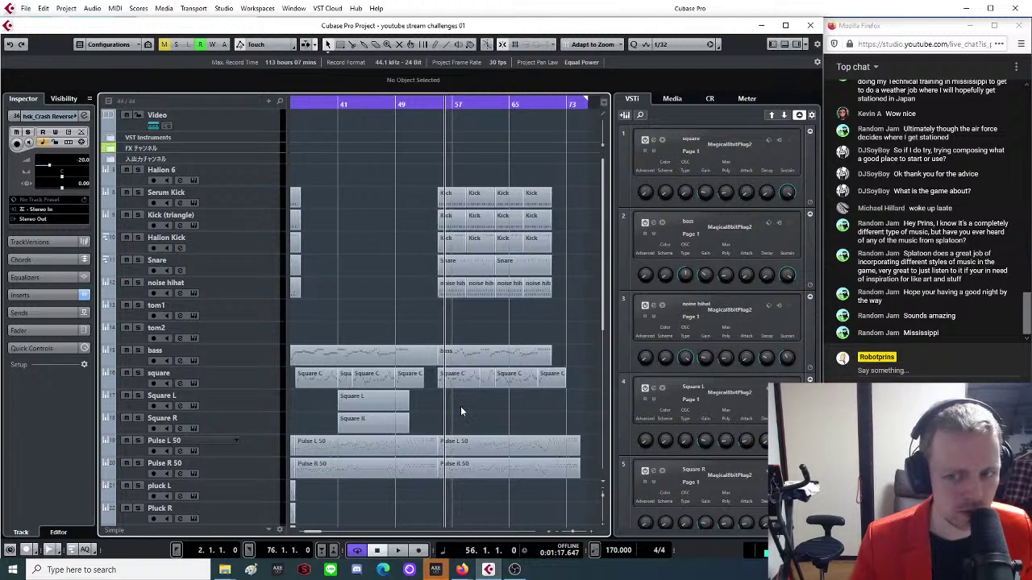
pyautogui.scroll(2, 456, 413)
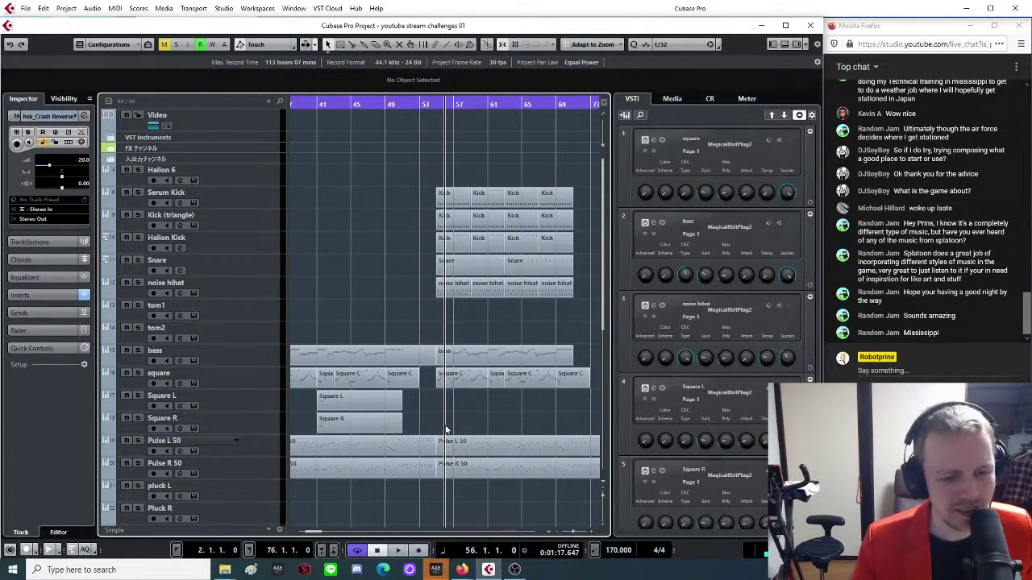
pyautogui.scroll(-2, 506, 421)
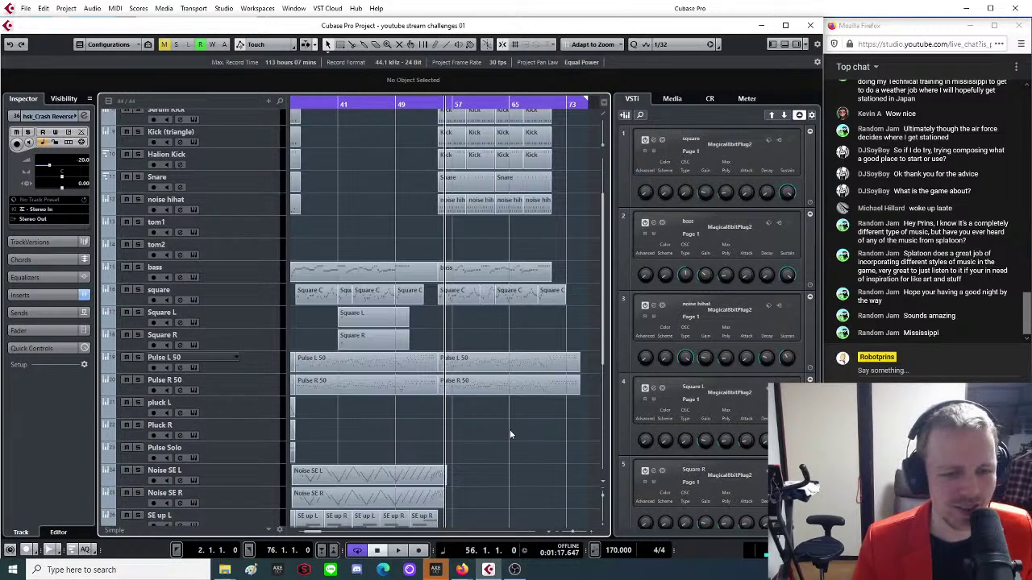
pyautogui.scroll(2, 510, 430)
pyautogui.scroll(1, 509, 428)
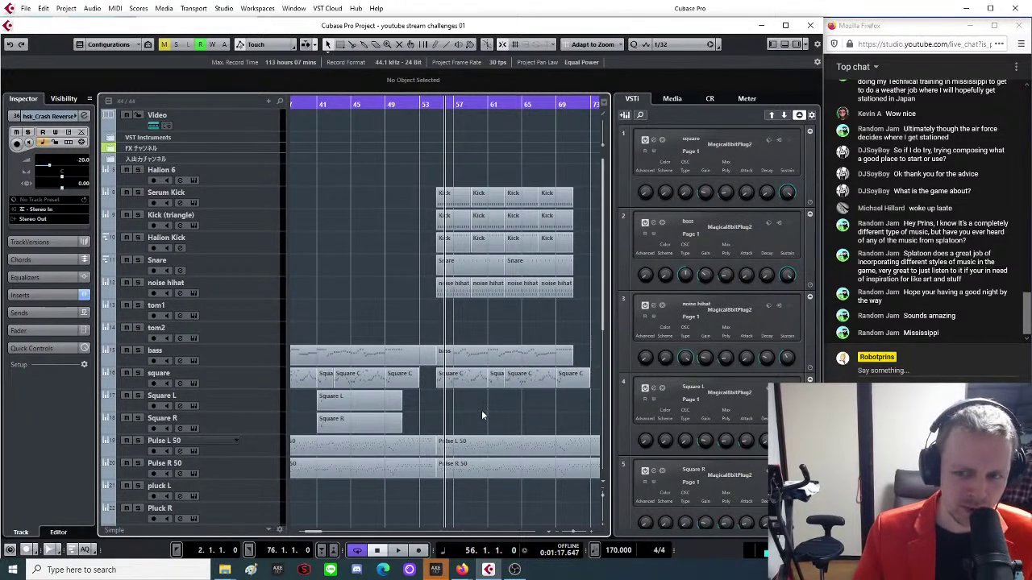
pyautogui.scroll(1, 479, 410)
pyautogui.scroll(-3, 479, 414)
pyautogui.scroll(1, 481, 399)
pyautogui.scroll(3, 481, 373)
pyautogui.scroll(-1, 414, 314)
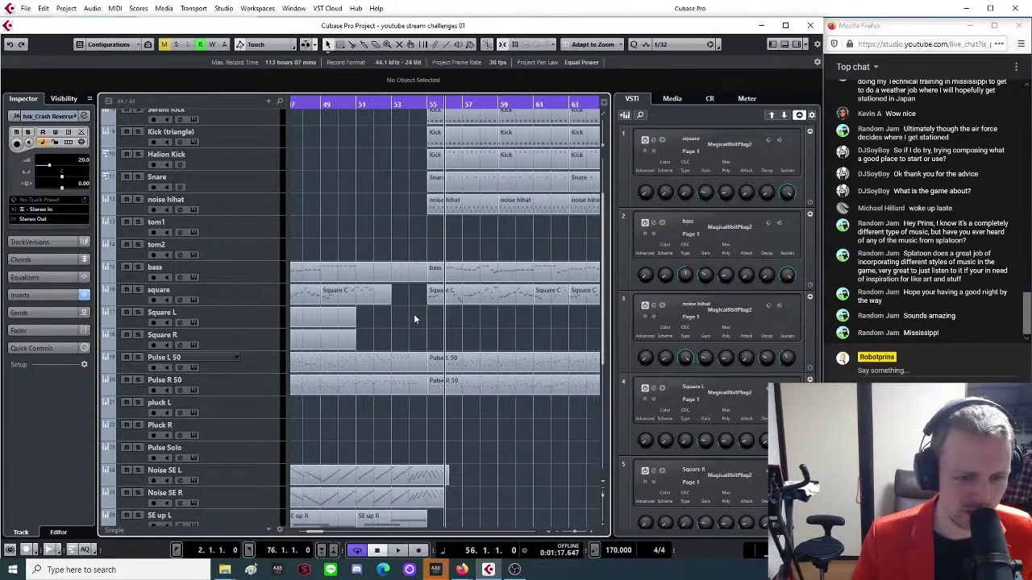
# Play the transition into the bar 55 drop and on to bar 64, checking how the drums and noise hihat sit.
pyautogui.click(402, 107)
pyautogui.press('space')
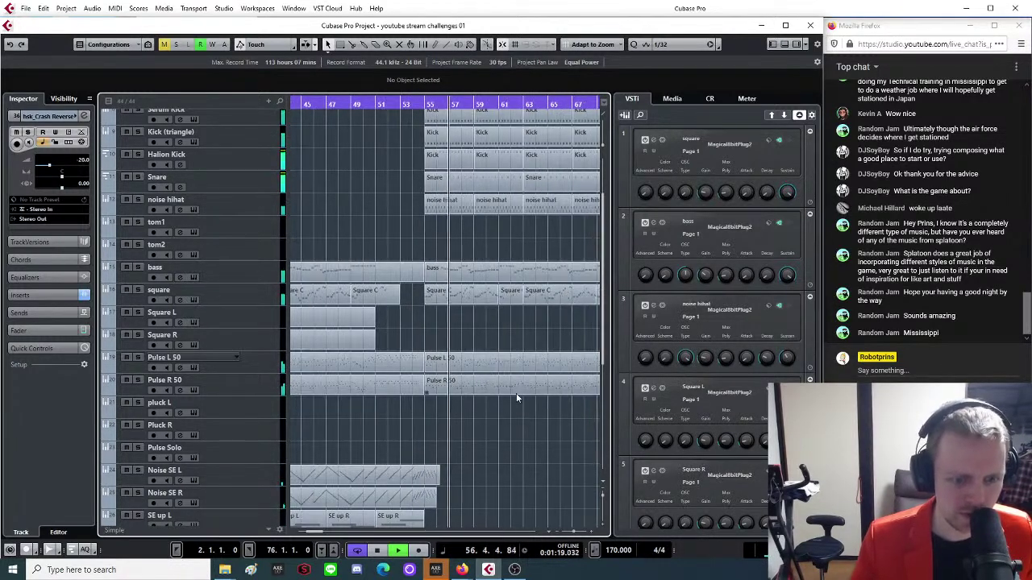
pyautogui.scroll(3, 482, 318)
pyautogui.scroll(-5, 482, 318)
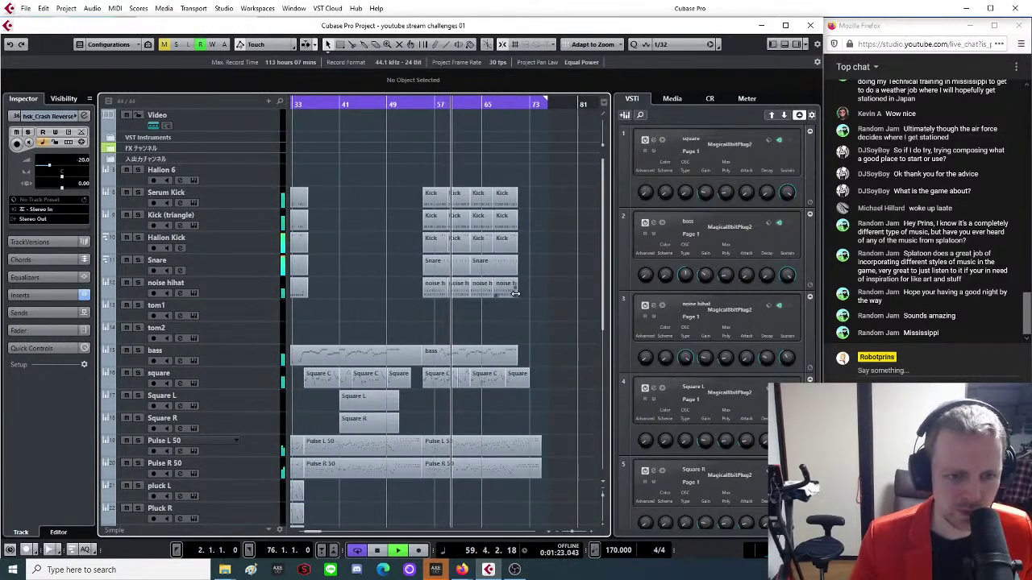
pyautogui.scroll(3, 387, 344)
pyautogui.scroll(4, 388, 345)
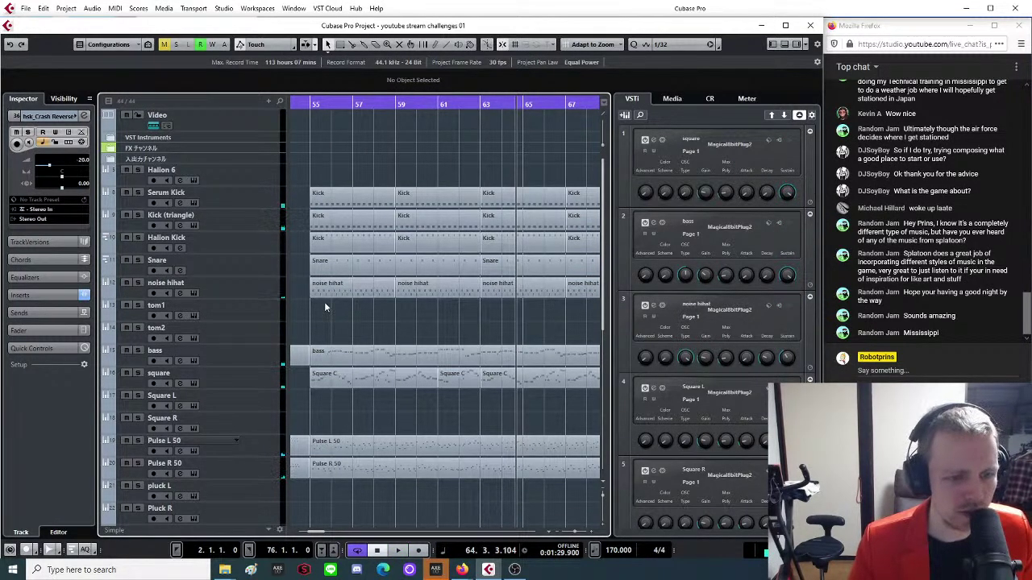
# Select the noise hihat part that starts at bar 55.
pyautogui.moveTo(331, 317); pyautogui.dragTo(348, 292)
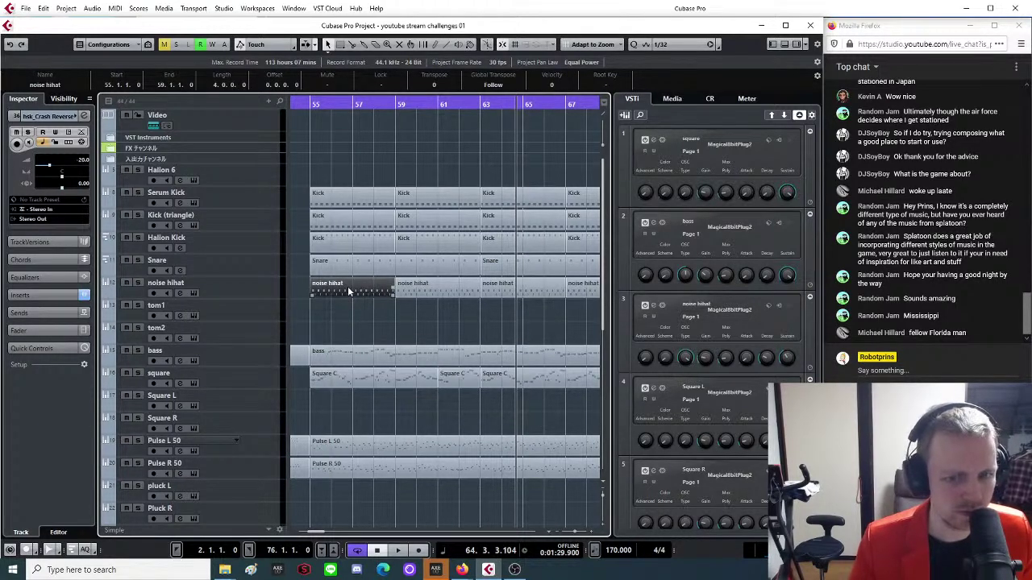
# Move the playback position to bar 55 and open the noise hihat part starting there in the Key Editor.
pyautogui.click(311, 104)
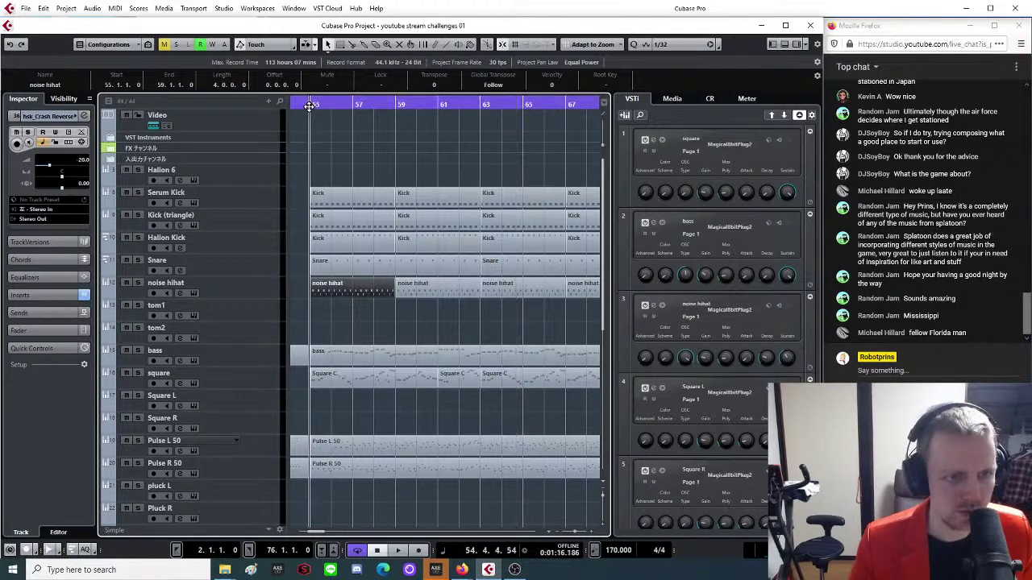
pyautogui.moveTo(323, 320); pyautogui.dragTo(367, 283)
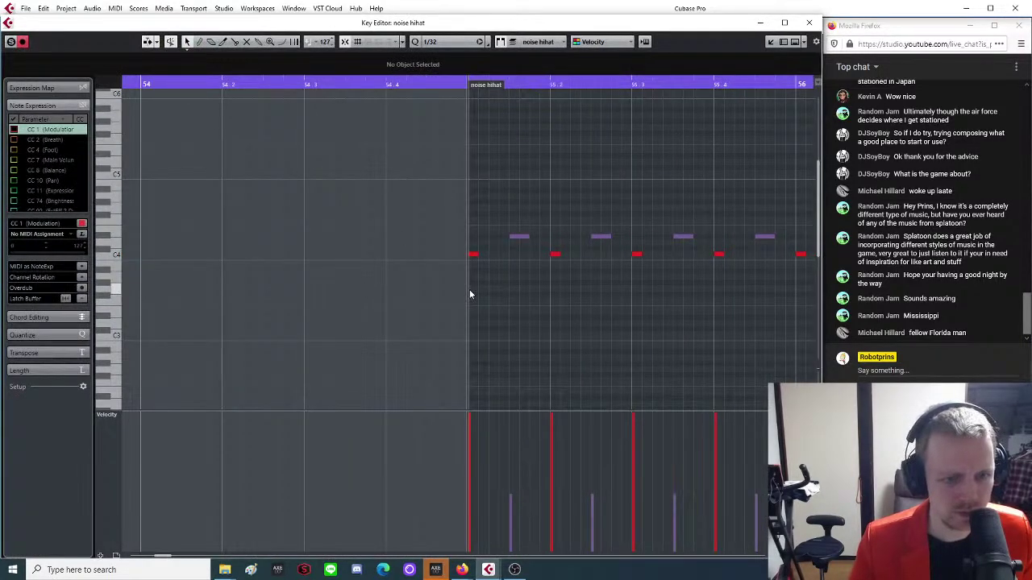
# Try copying the C4 hi-hat notes on the beats of bar 55 one sixteenth later and play them back.
pyautogui.moveTo(476, 255); pyautogui.dragTo(658, 258)
pyautogui.press('g')
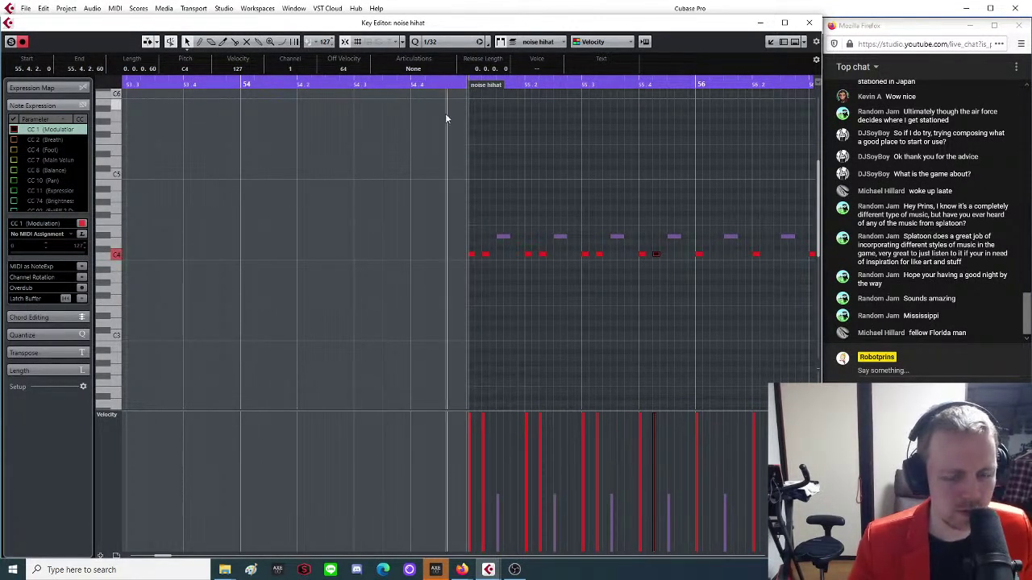
pyautogui.press('space')
pyautogui.press('g')
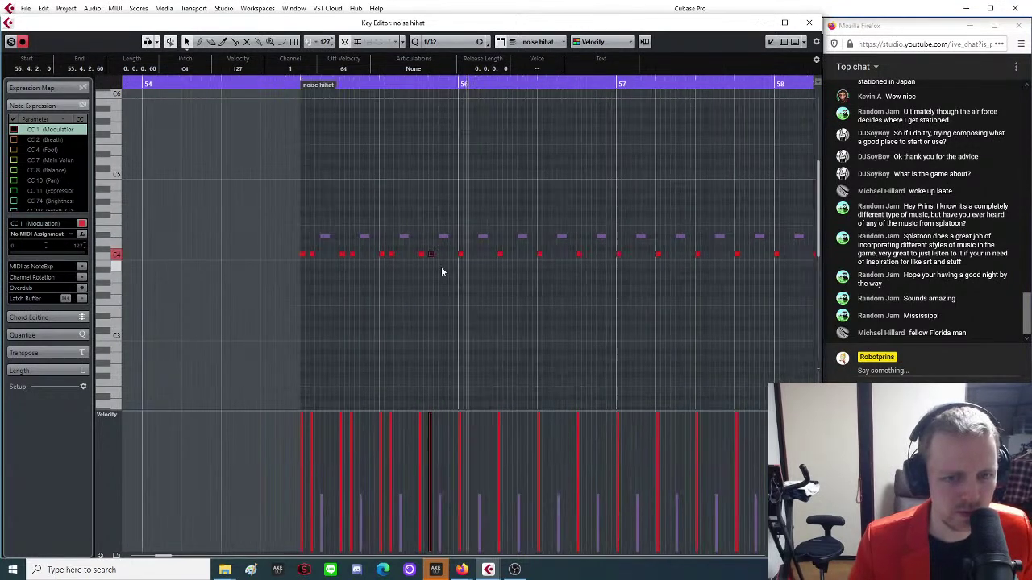
pyautogui.press('h')
pyautogui.click(422, 200)
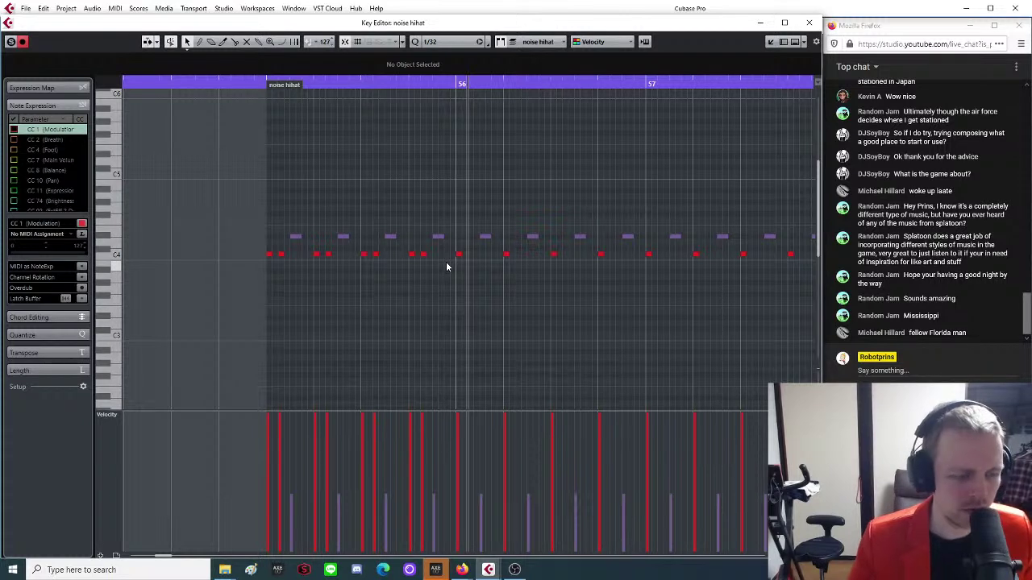
# Undo the extra C4 note copies in bar 55.
pyautogui.hotkey('ctrl', 'z')
pyautogui.hotkey('ctrl', 'z')
pyautogui.hotkey('ctrl', 'z')
pyautogui.hotkey('ctrl', 'z')
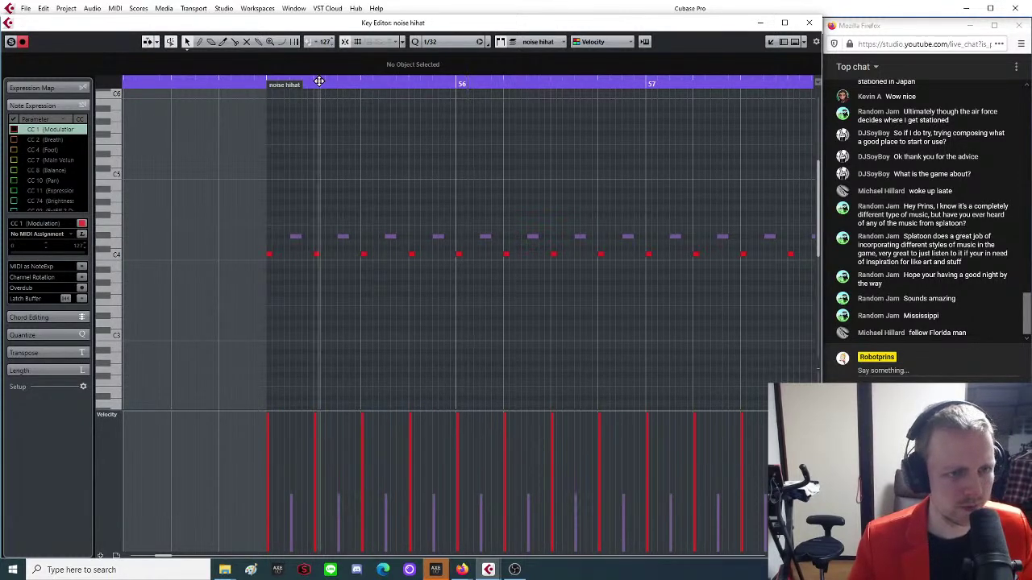
# Copy the first C4 hi-hat note of bar 55 to 55.1.2.
pyautogui.press('h')
pyautogui.press('h')
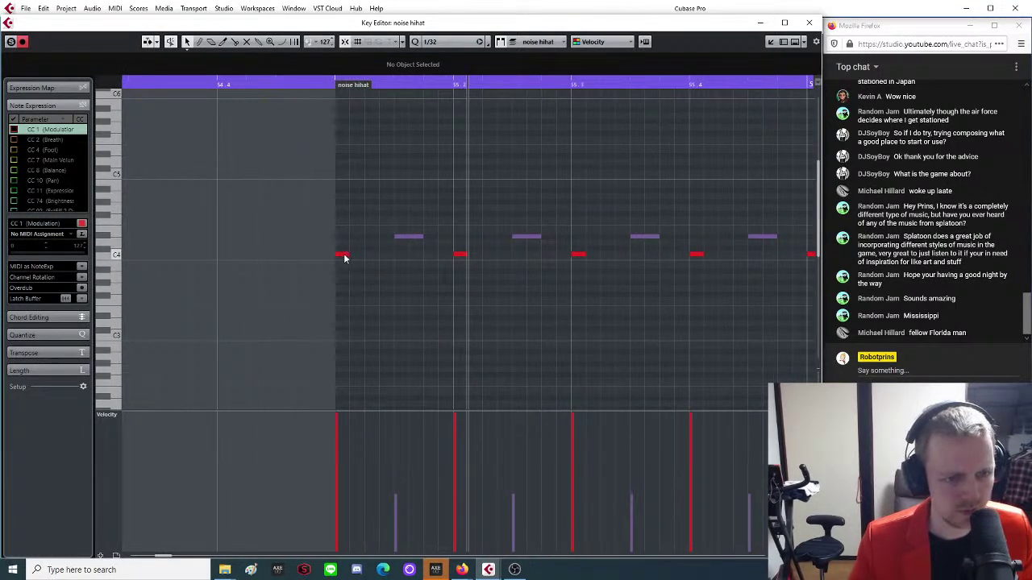
pyautogui.moveTo(347, 258); pyautogui.dragTo(372, 257)
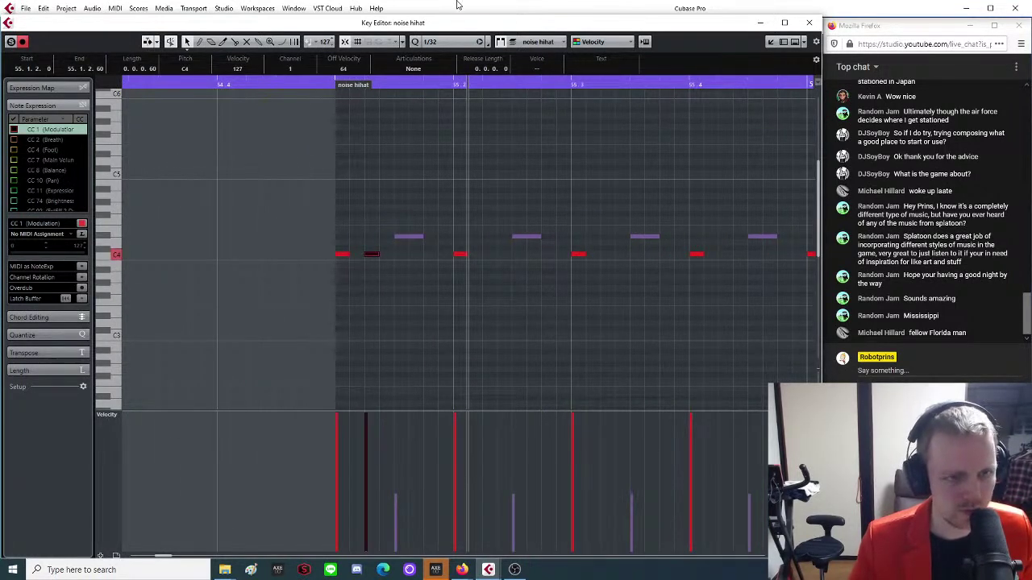
# With quantize set to 1/64, halve the length of the C4 note at 55.1.2 and lower its velocity.
pyautogui.click(439, 41)
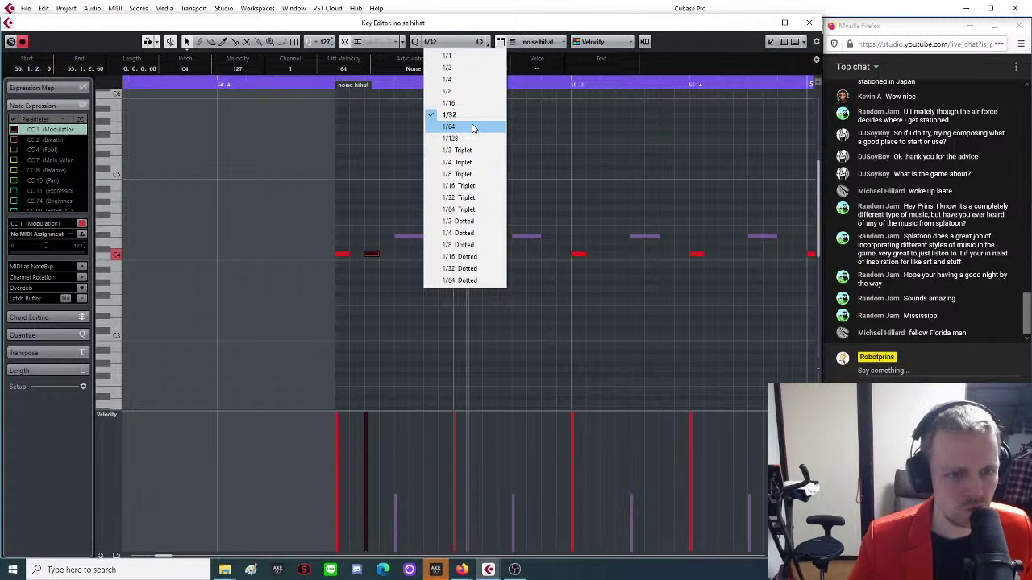
pyautogui.click(473, 128)
pyautogui.moveTo(379, 253); pyautogui.dragTo(372, 252)
pyautogui.click(367, 460)
pyautogui.click(418, 277)
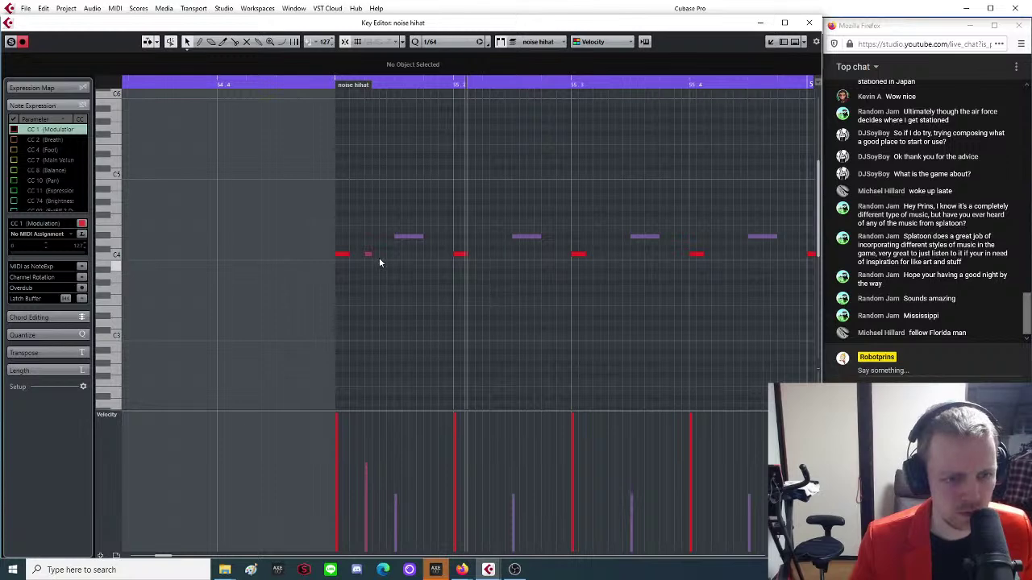
# Solo the noise hihat, three kick and Snare tracks and open their bar 55 parts together in the Key Editor.
pyautogui.click(810, 22)
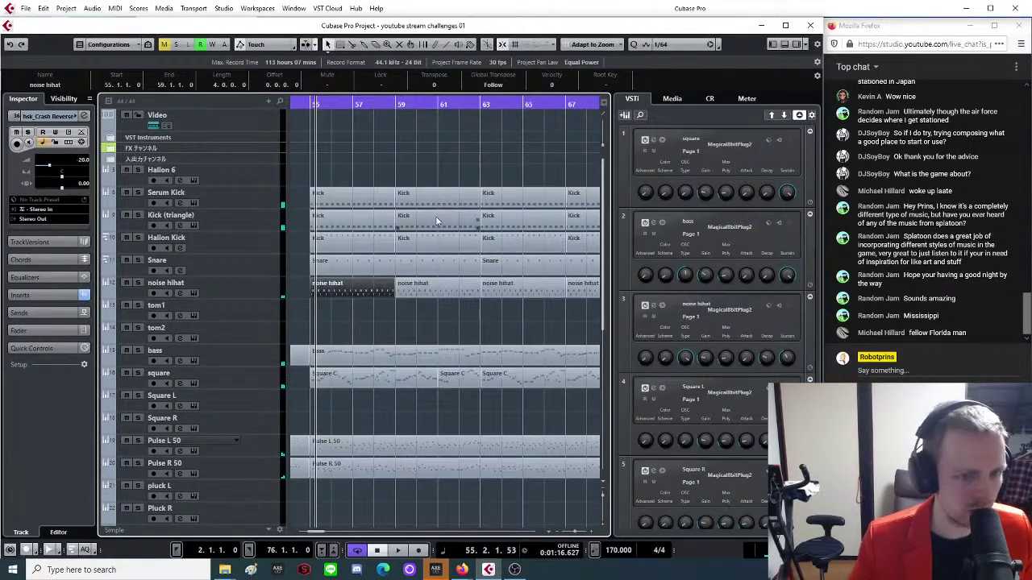
pyautogui.click(138, 283)
pyautogui.click(138, 193)
pyautogui.click(138, 215)
pyautogui.click(138, 238)
pyautogui.click(138, 260)
pyautogui.moveTo(357, 143); pyautogui.dragTo(330, 295)
pyautogui.doubleClick(330, 295)
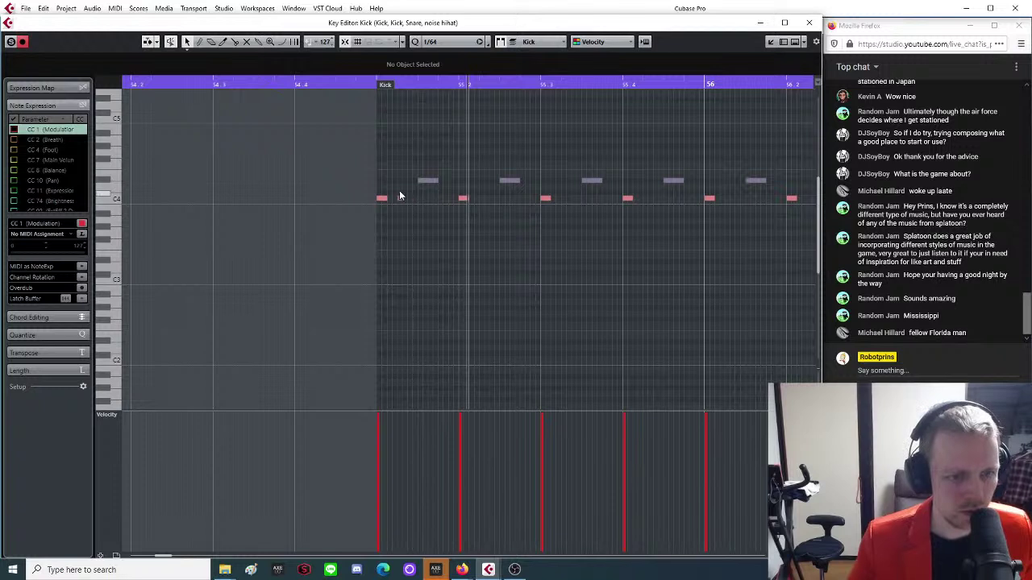
# Shorten the first C4 hi-hat note at 55.1.1 to 0.0.0.30 and lower its velocity to 84.
pyautogui.click(382, 199)
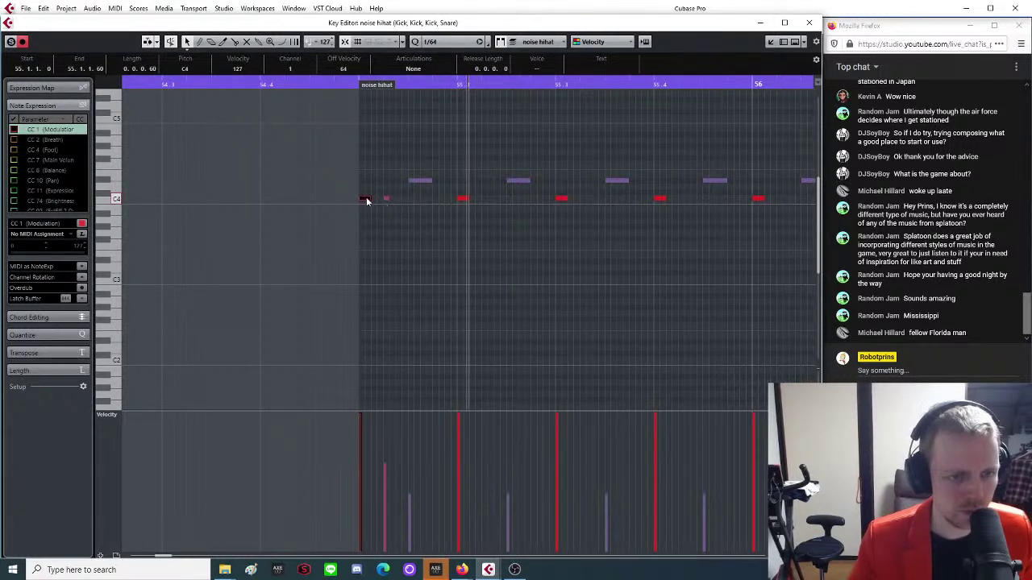
pyautogui.moveTo(366, 200); pyautogui.dragTo(363, 200)
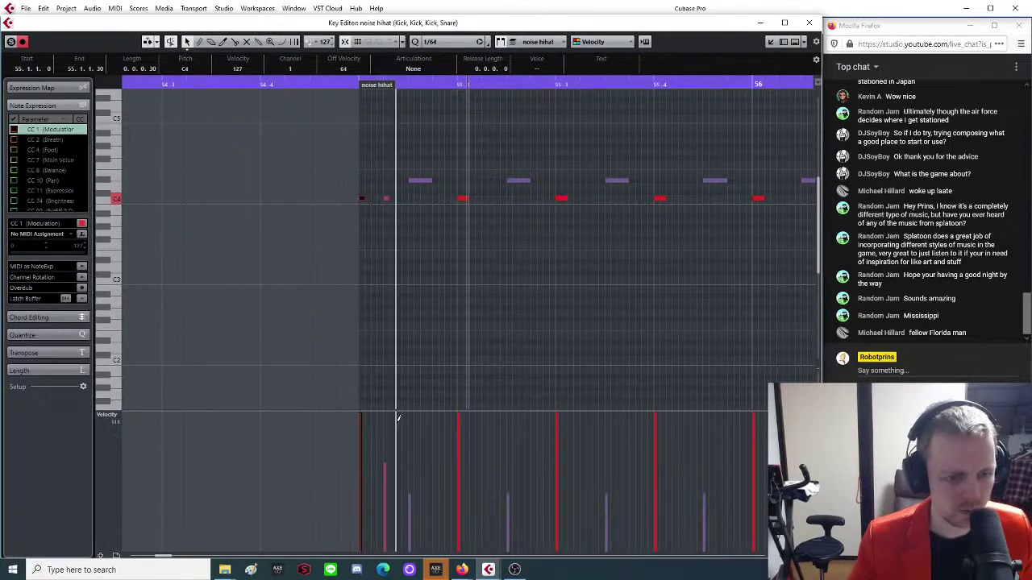
pyautogui.click(362, 454)
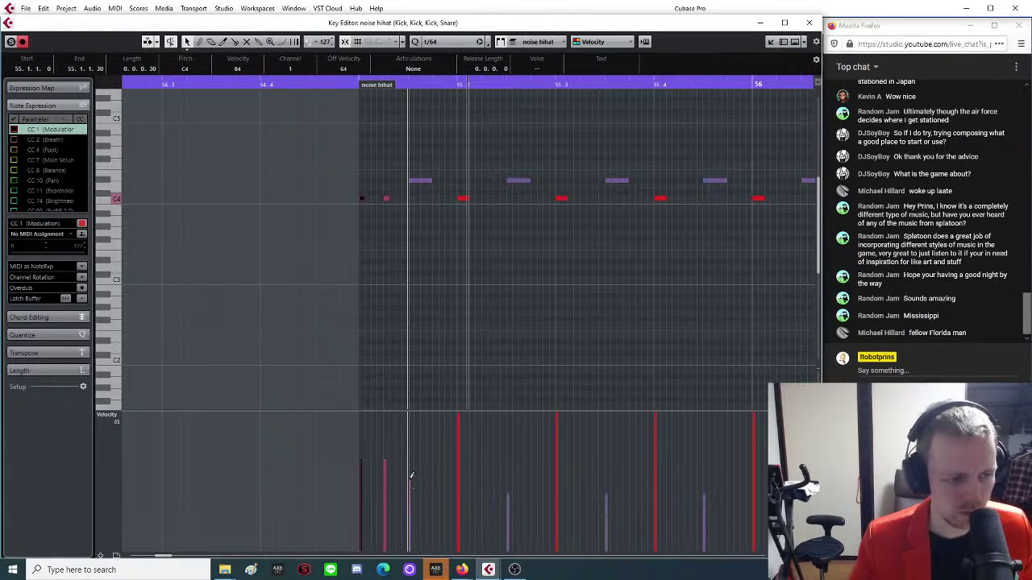
pyautogui.click(436, 310)
# Raise the velocities of the first three hi-hat notes of bar 55 together, bringing the first one to 94.
pyautogui.press('g')
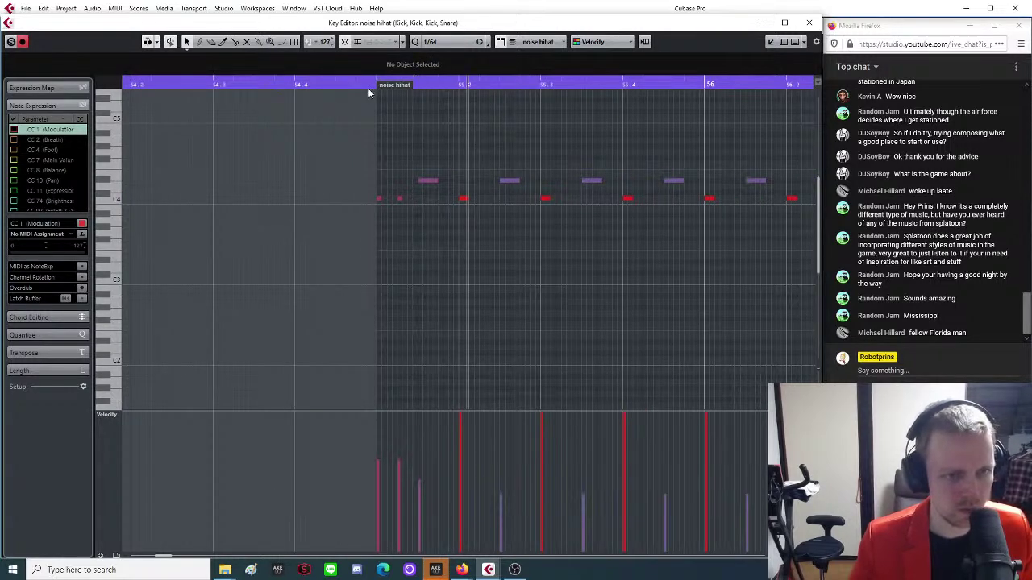
pyautogui.press('g')
pyautogui.press('g')
pyautogui.press('g')
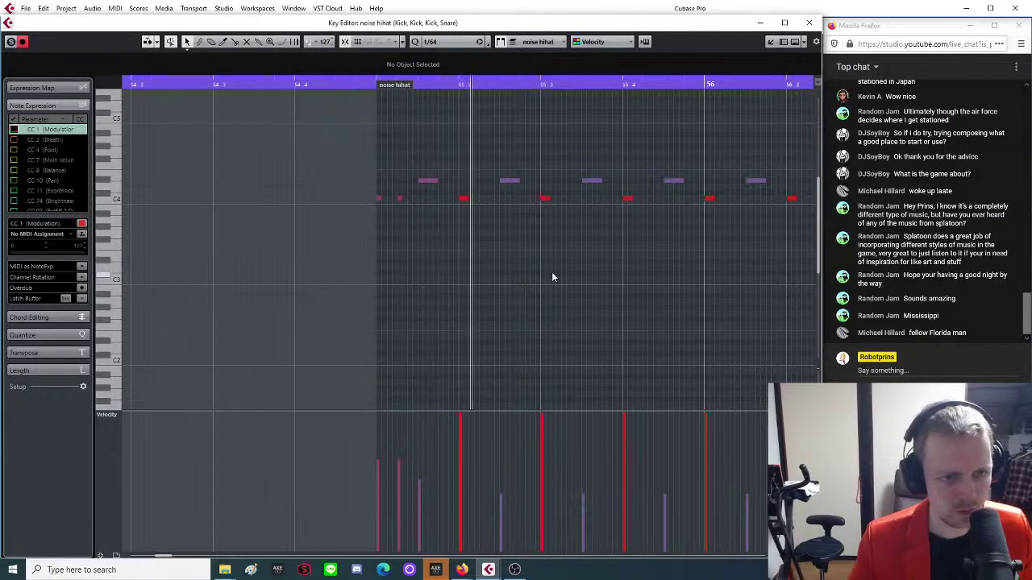
pyautogui.moveTo(386, 159); pyautogui.dragTo(431, 226)
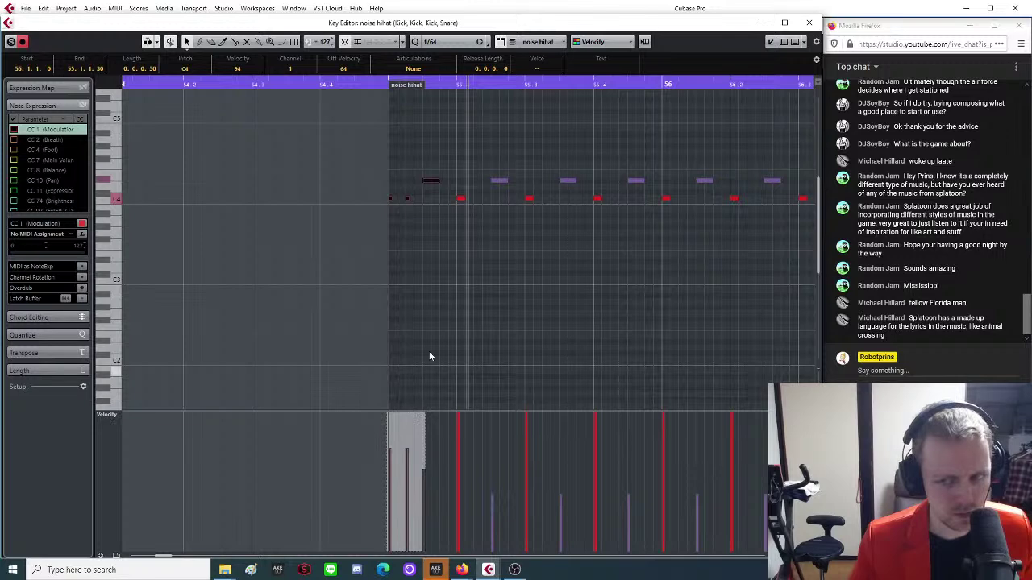
pyautogui.click(455, 253)
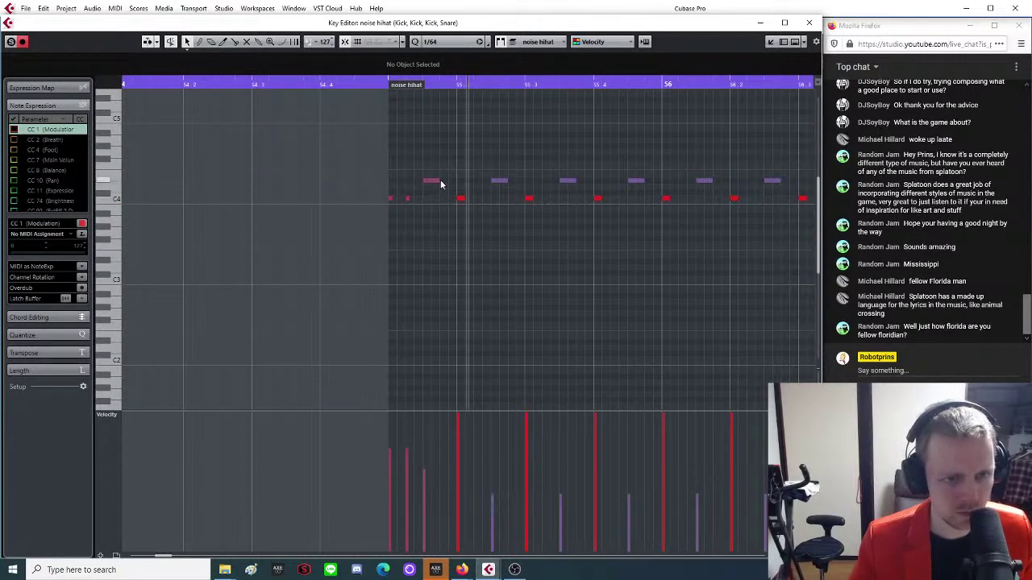
# Lengthen the D#4 hi-hat note at 55.1.3 to 0.0.1.60 and raise its velocity to 87.
pyautogui.moveTo(438, 180); pyautogui.dragTo(449, 180)
pyautogui.click(387, 85)
pyautogui.scroll(-1, 481, 252)
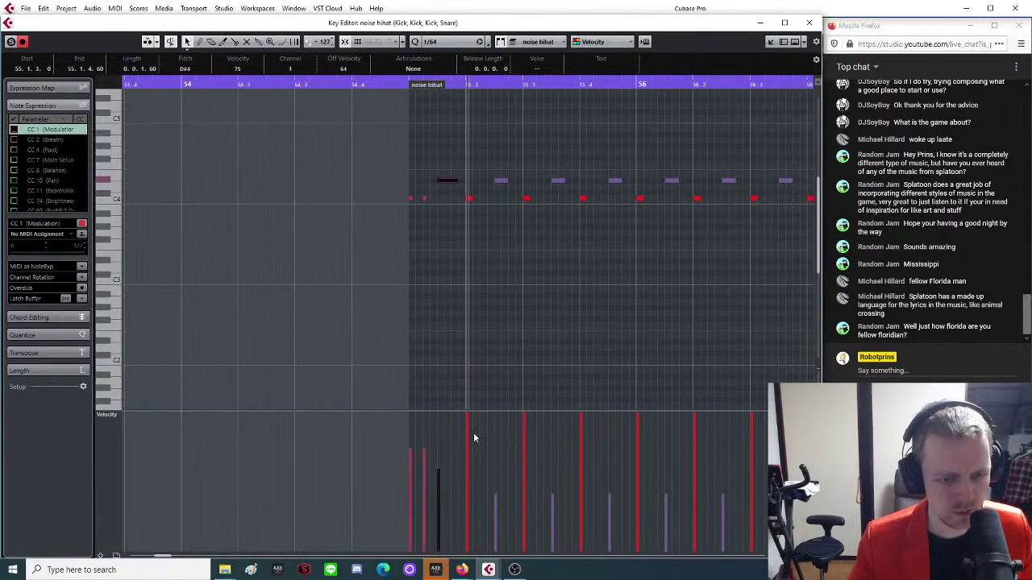
pyautogui.click(438, 456)
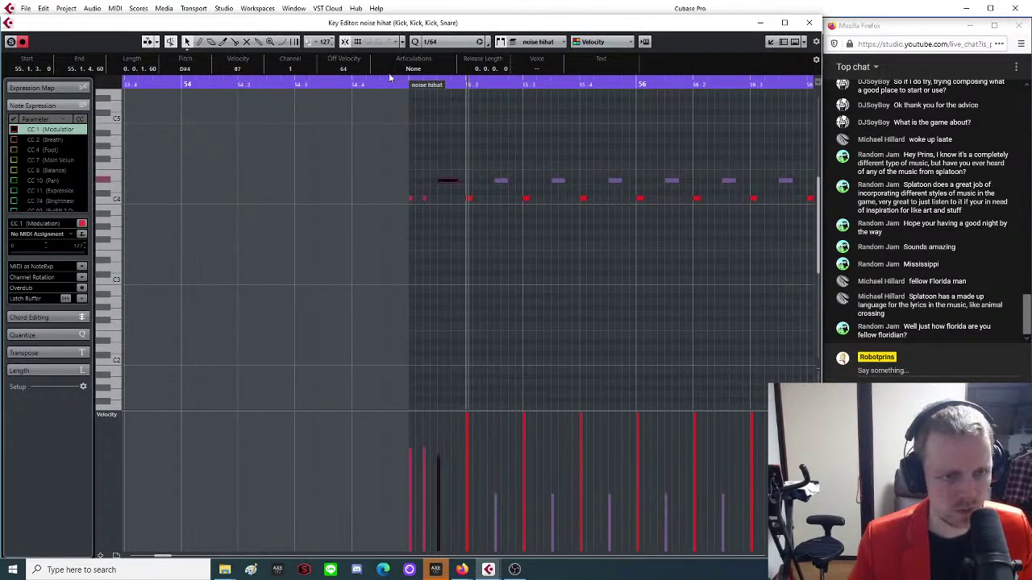
# Delete the hi-hat notes from 55.2 up to bar 57.
pyautogui.press('g')
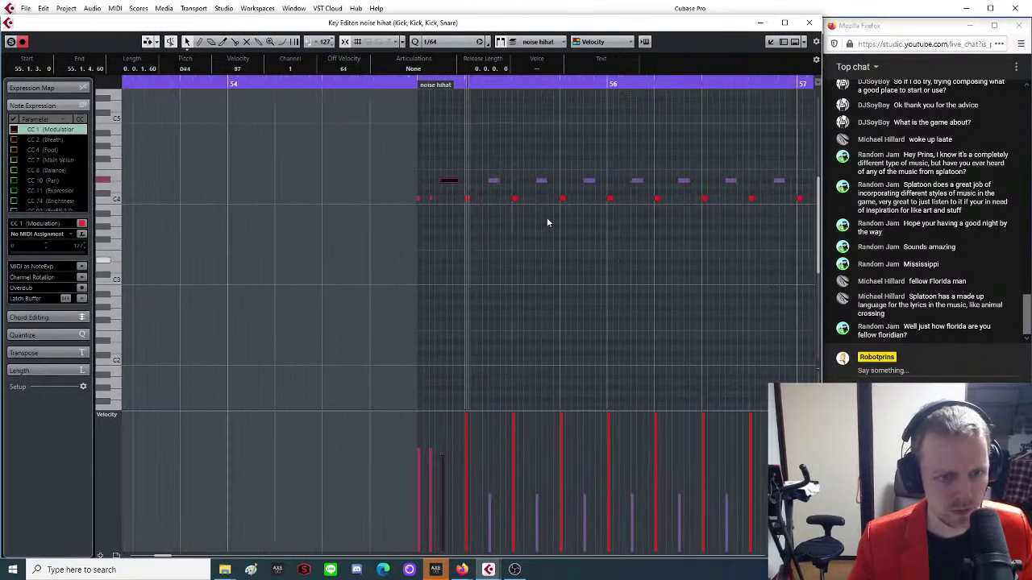
pyautogui.click(516, 168)
pyautogui.press('g')
pyautogui.moveTo(466, 180); pyautogui.dragTo(731, 239)
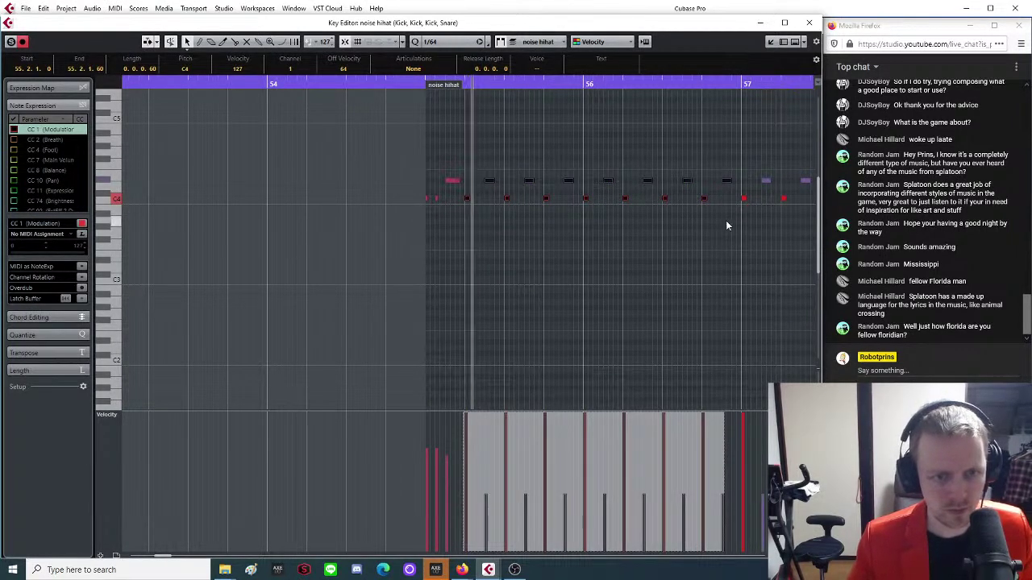
pyautogui.press('g')
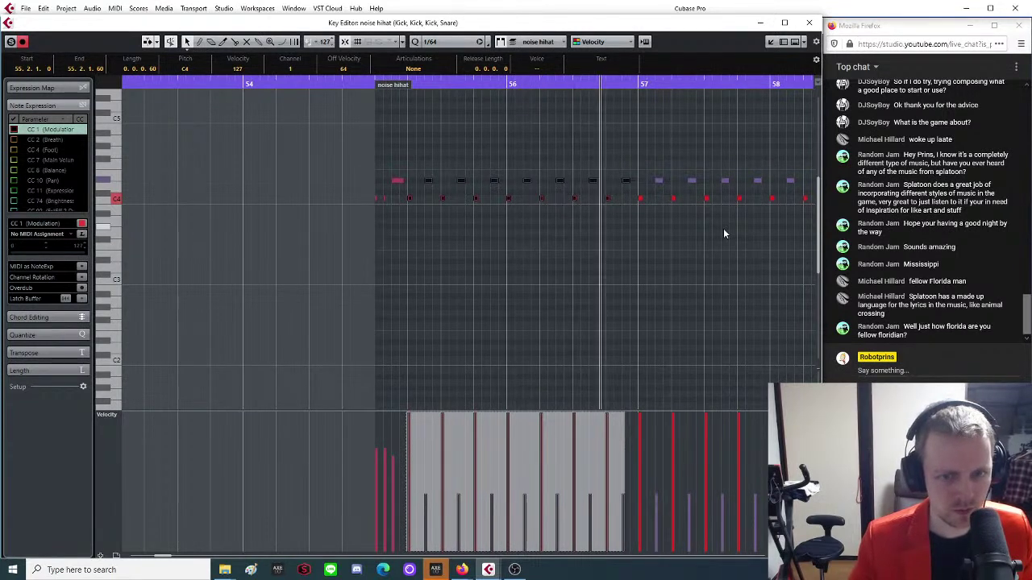
pyautogui.press('Delete')
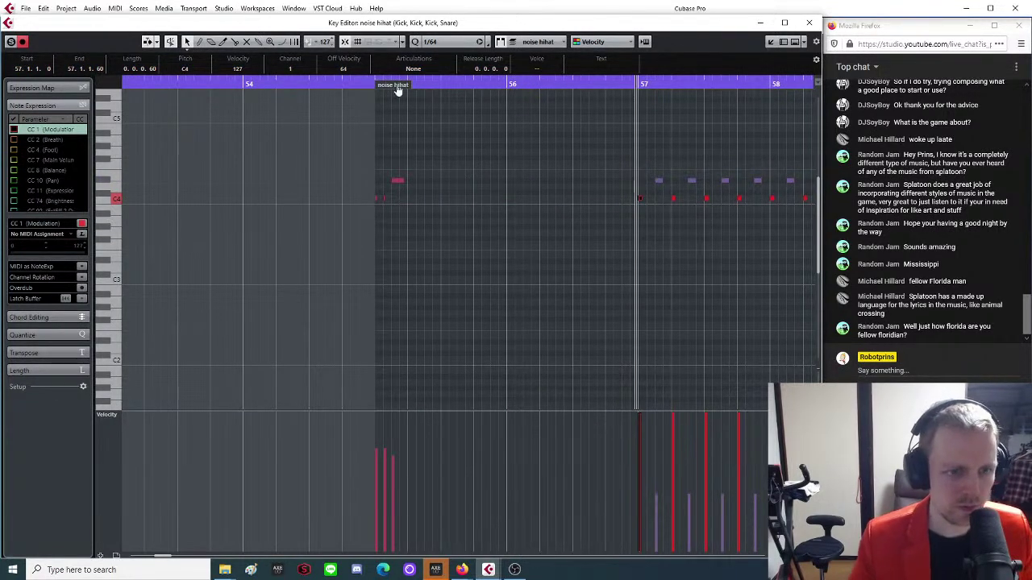
# Set the quantize to 1/32 and copy the three-note hi-hat figure from beat 1 of bar 55 to 55.2.
pyautogui.moveTo(417, 161); pyautogui.dragTo(363, 211)
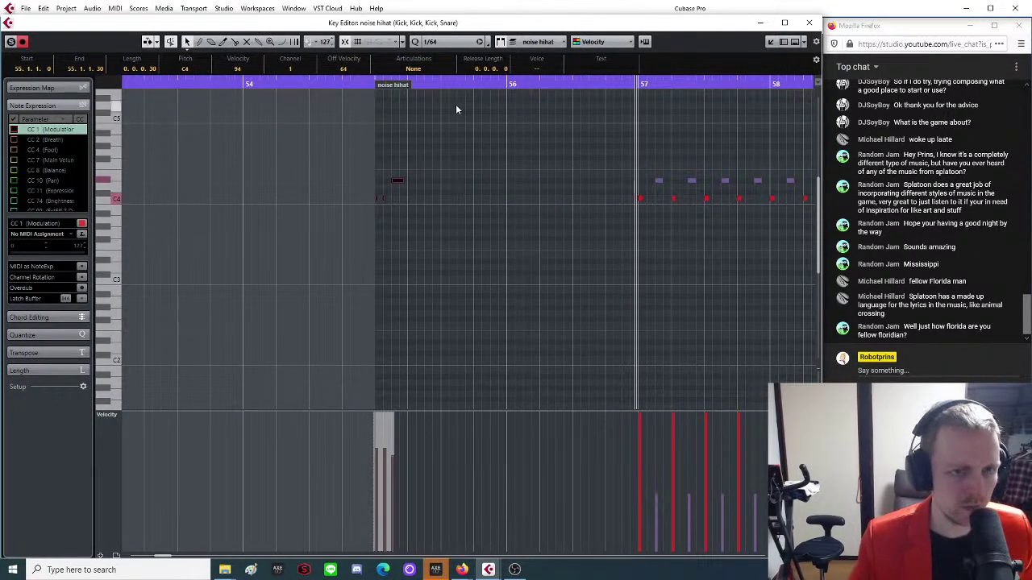
pyautogui.click(405, 84)
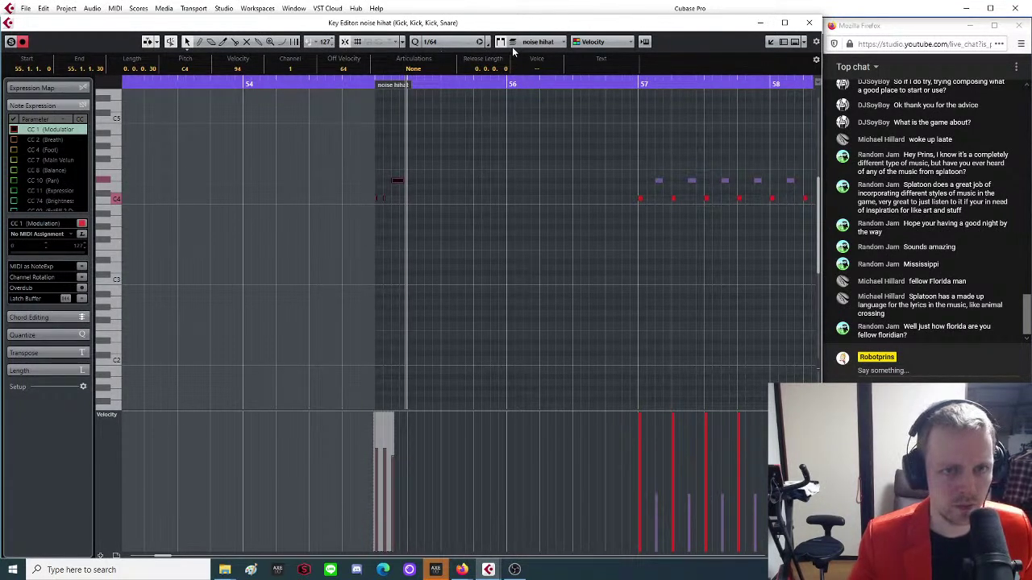
pyautogui.click(420, 84)
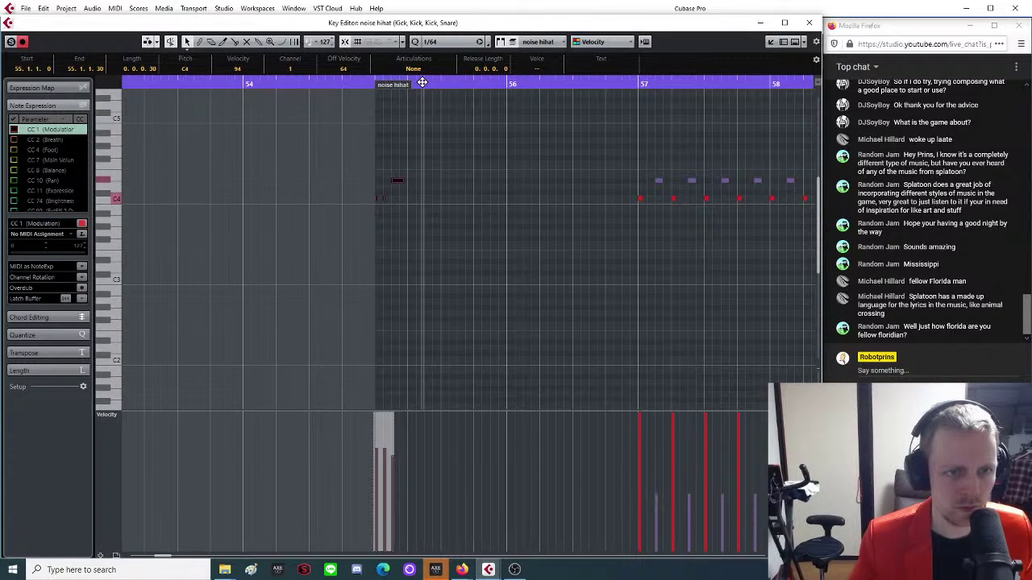
pyautogui.click(450, 42)
pyautogui.click(459, 113)
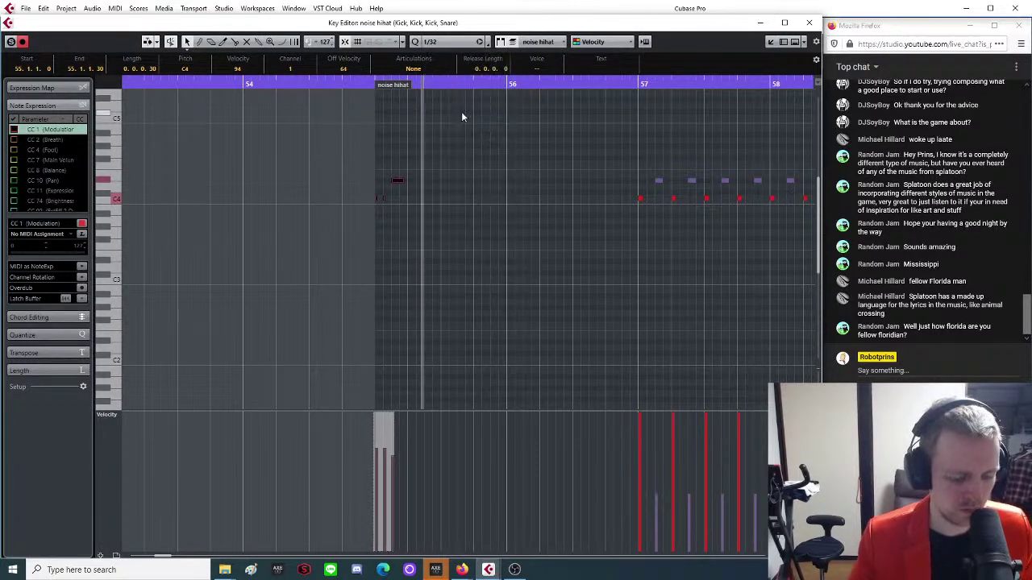
pyautogui.moveTo(426, 84); pyautogui.dragTo(445, 81)
pyautogui.click(437, 84)
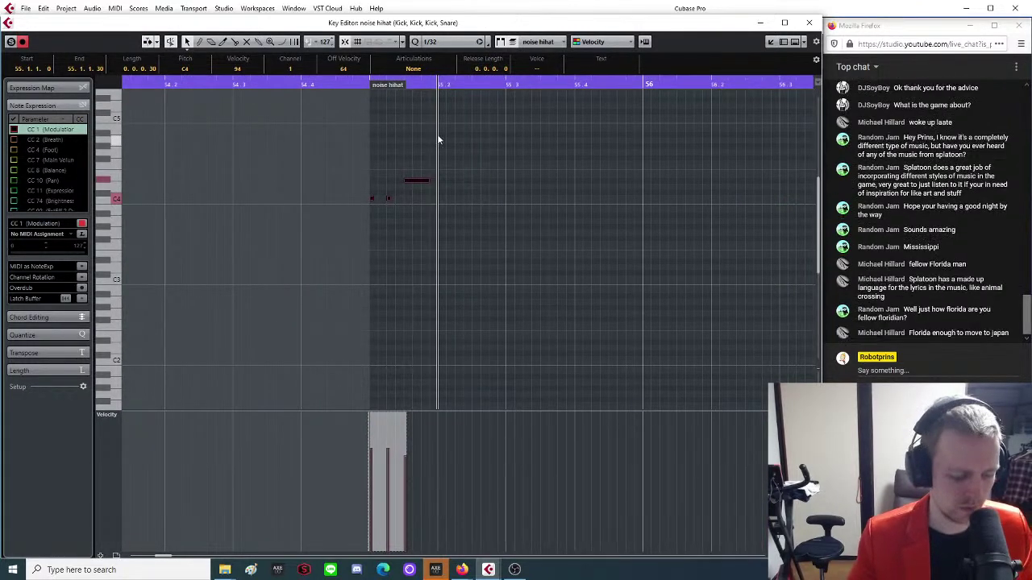
pyautogui.hotkey('ctrl', 'v')
# Copy both hi-hat figures from the first two beats of bar 55 to 55.3.
pyautogui.moveTo(527, 154); pyautogui.dragTo(348, 220)
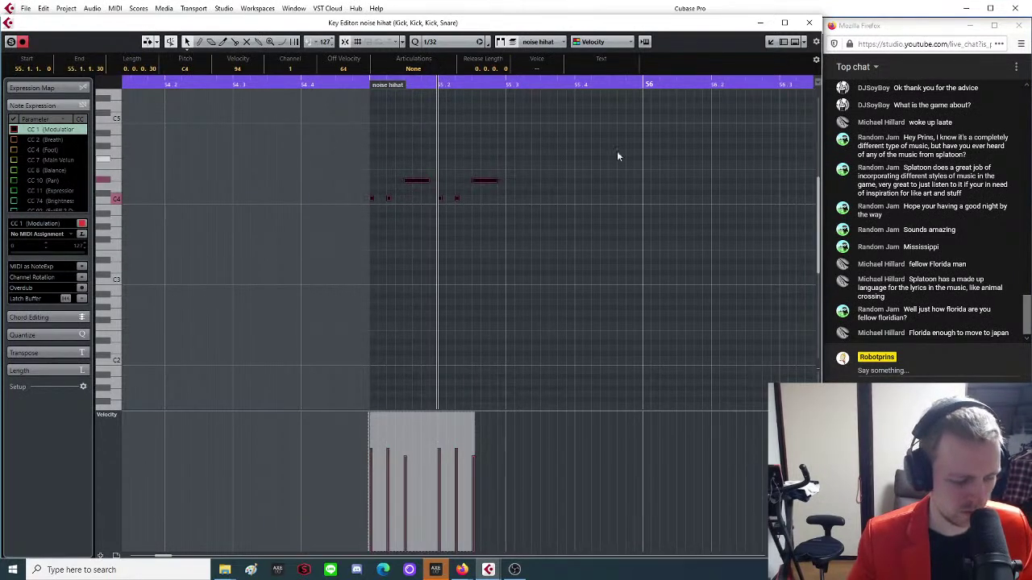
pyautogui.click(508, 84)
pyautogui.hotkey('ctrl', 'v')
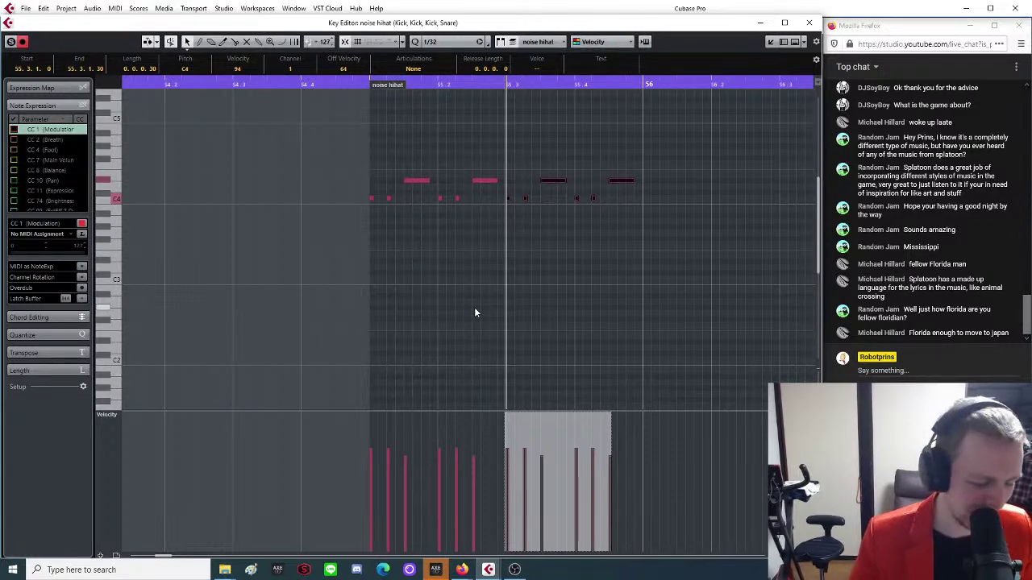
# Duplicate the complete bar 55 hi-hat pattern into bar 56.
pyautogui.press('g')
pyautogui.press('g')
pyautogui.press('g')
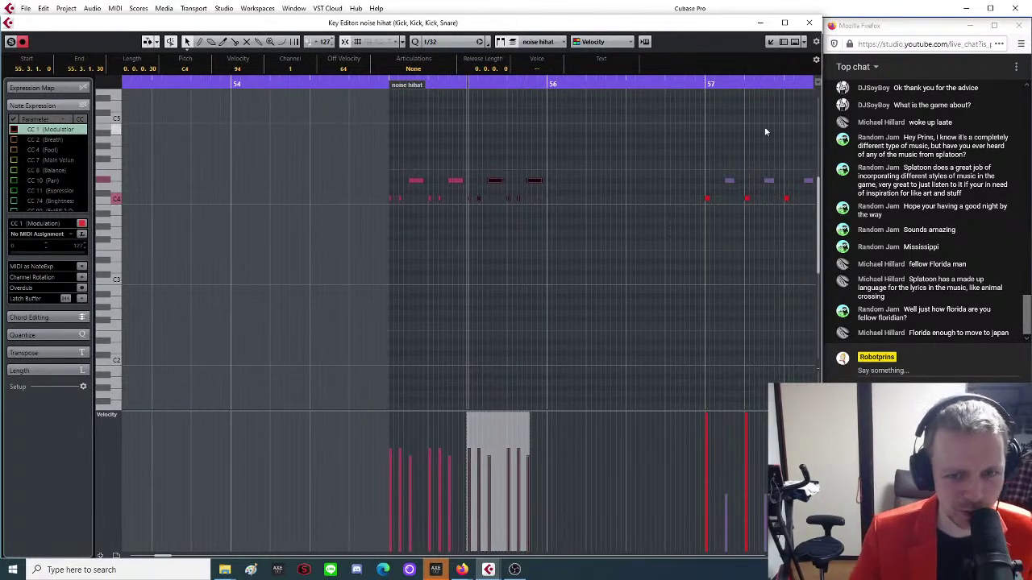
pyautogui.moveTo(597, 129); pyautogui.dragTo(348, 216)
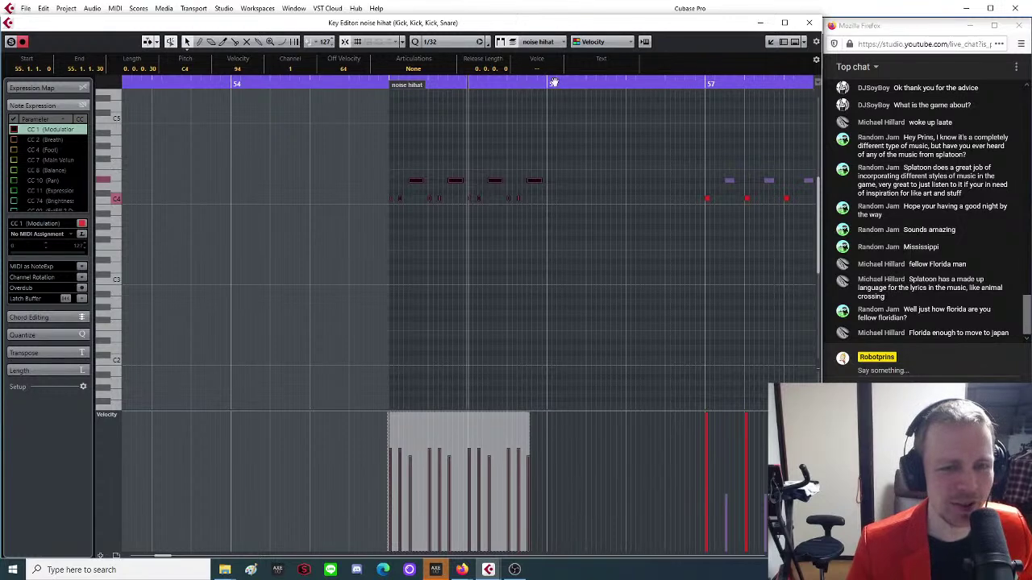
pyautogui.hotkey('ctrl', 'd')
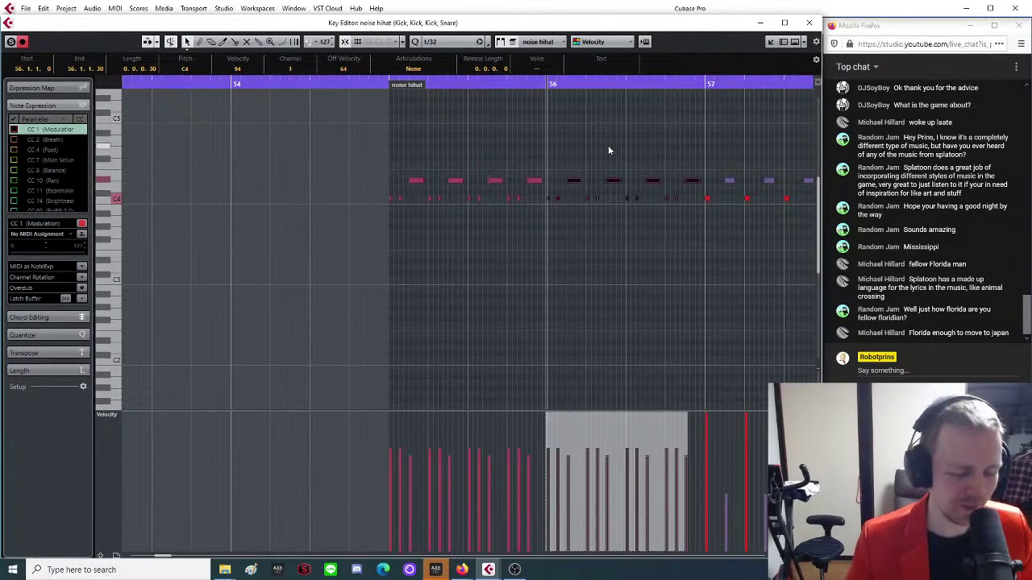
# Delete the old hi-hat notes in bars 57 and 58.
pyautogui.press('g')
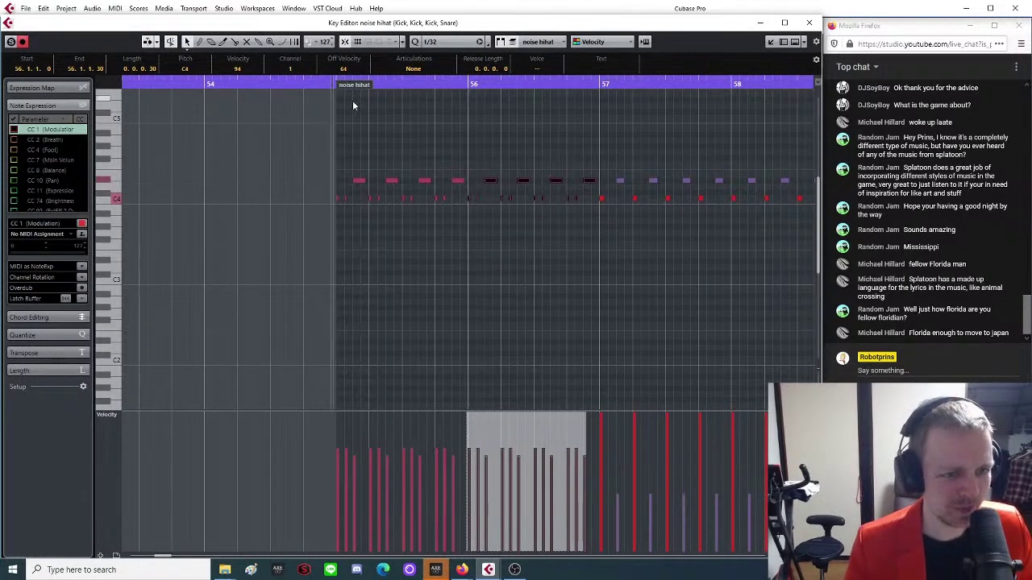
pyautogui.press('g')
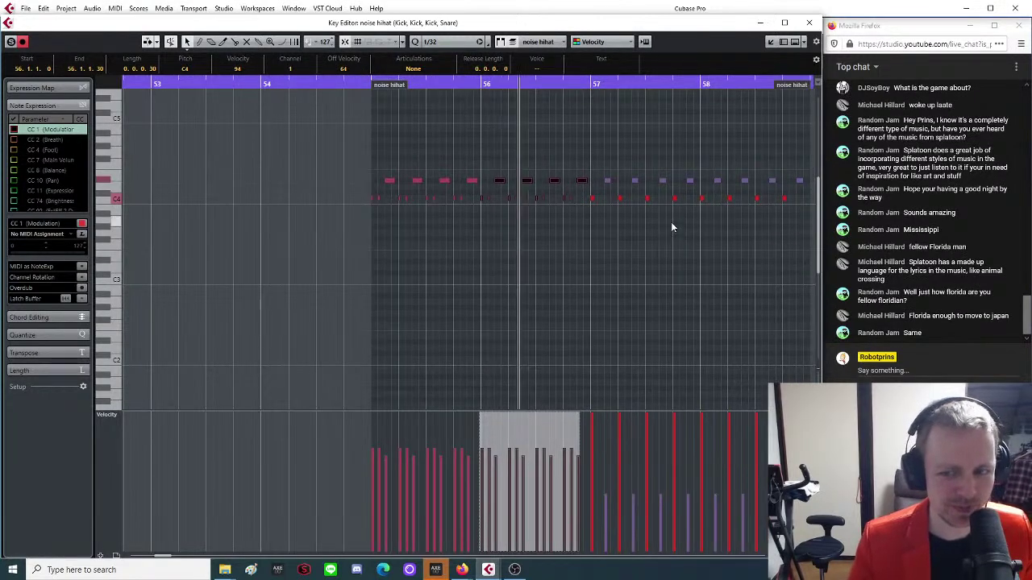
pyautogui.press('g')
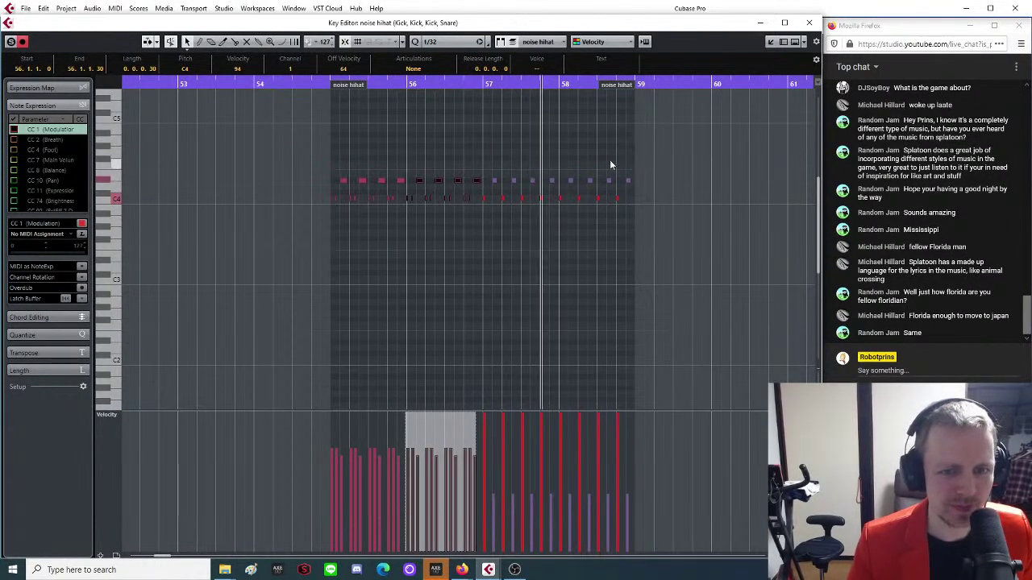
pyautogui.moveTo(636, 166); pyautogui.dragTo(337, 215)
pyautogui.press('Delete')
# Duplicate the two-bar hi-hat pattern from bars 55 and 56 to bar 57.
pyautogui.moveTo(541, 154); pyautogui.dragTo(279, 239)
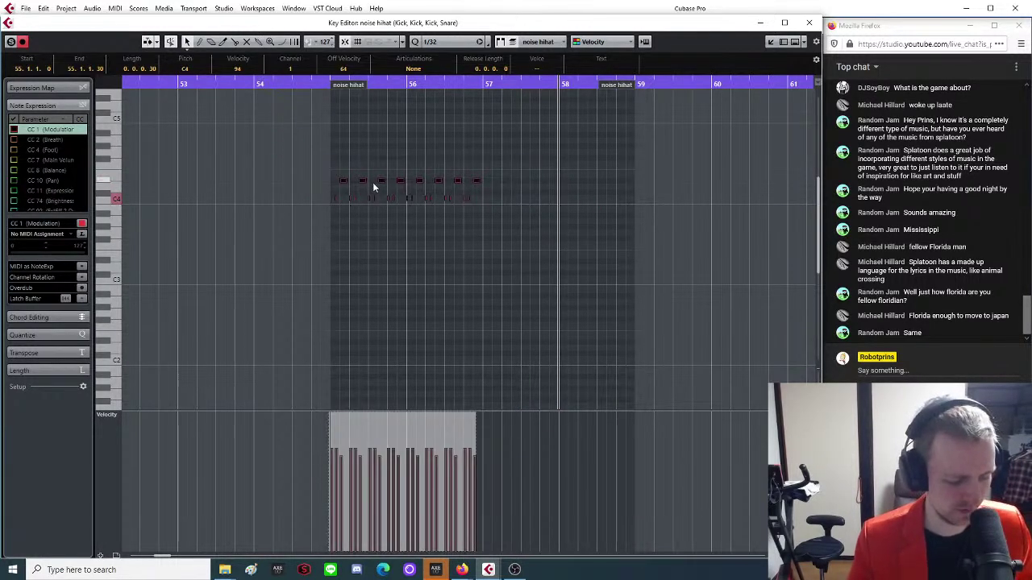
pyautogui.press('g')
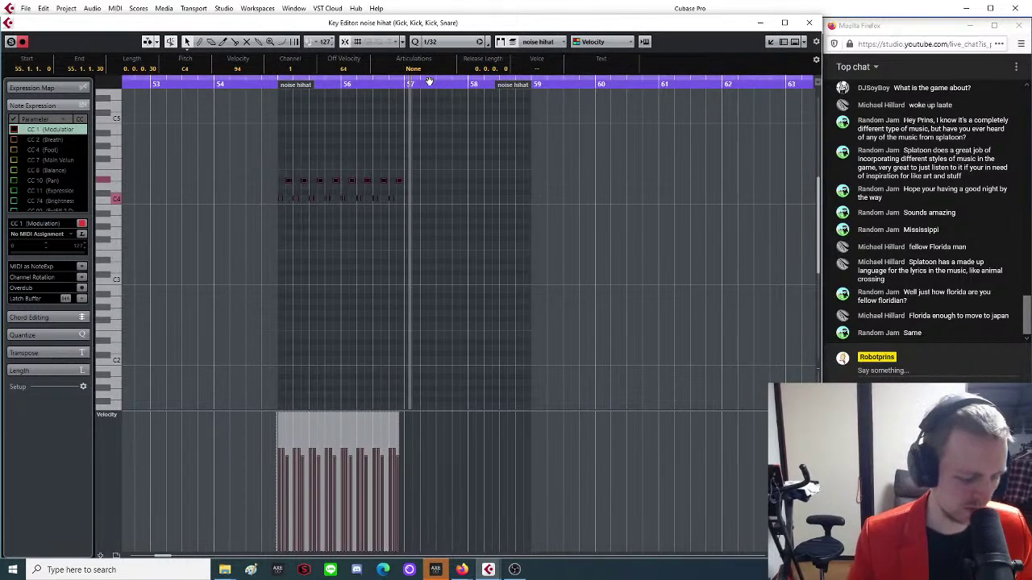
pyautogui.press('h')
pyautogui.press('h')
pyautogui.press('h')
pyautogui.click(442, 84)
pyautogui.hotkey('alt', 'd')
pyautogui.press('g')
pyautogui.press('g')
pyautogui.press('g')
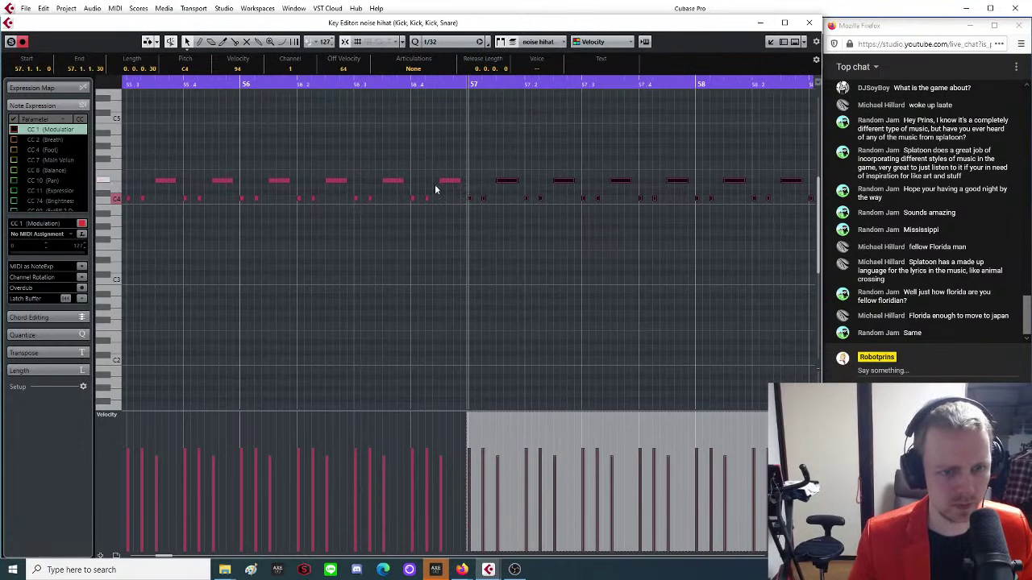
# Play the hi-hat part from bar 55 and clear the note selection.
pyautogui.click(284, 84)
pyautogui.press('space')
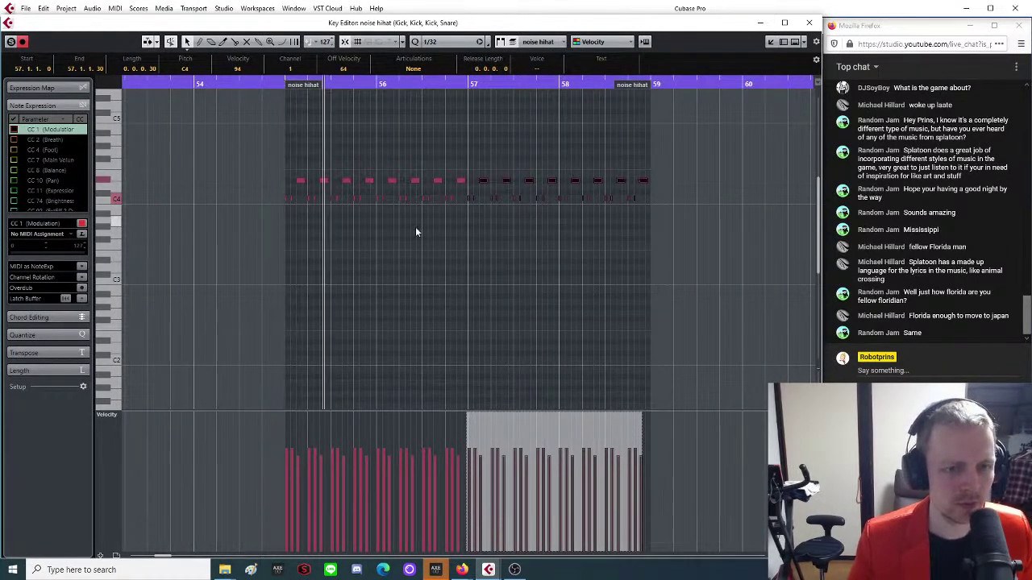
pyautogui.click(444, 251)
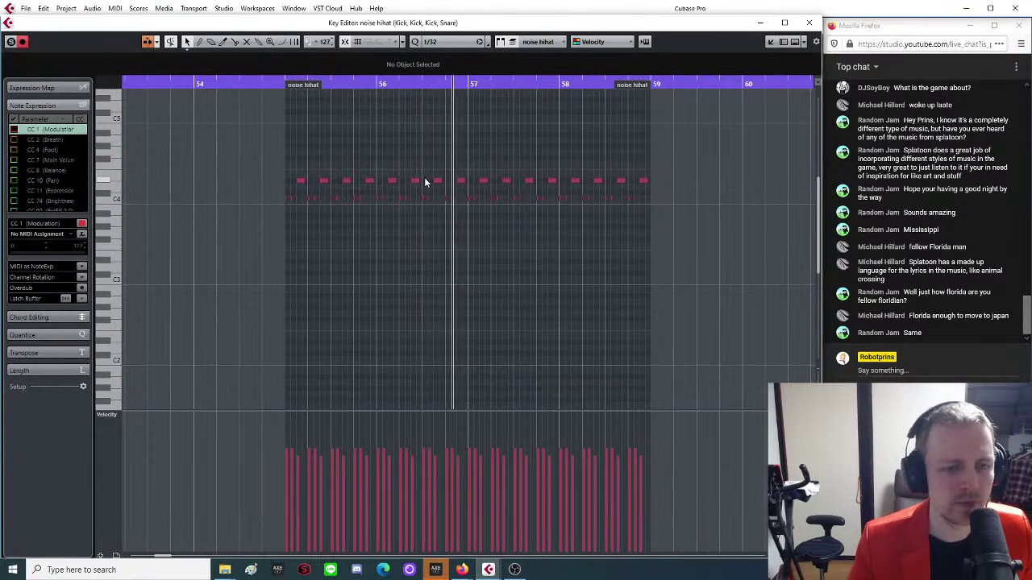
# Close the key editor and play the project from bar 55 with the bass soloed alongside the drums.
pyautogui.click(809, 22)
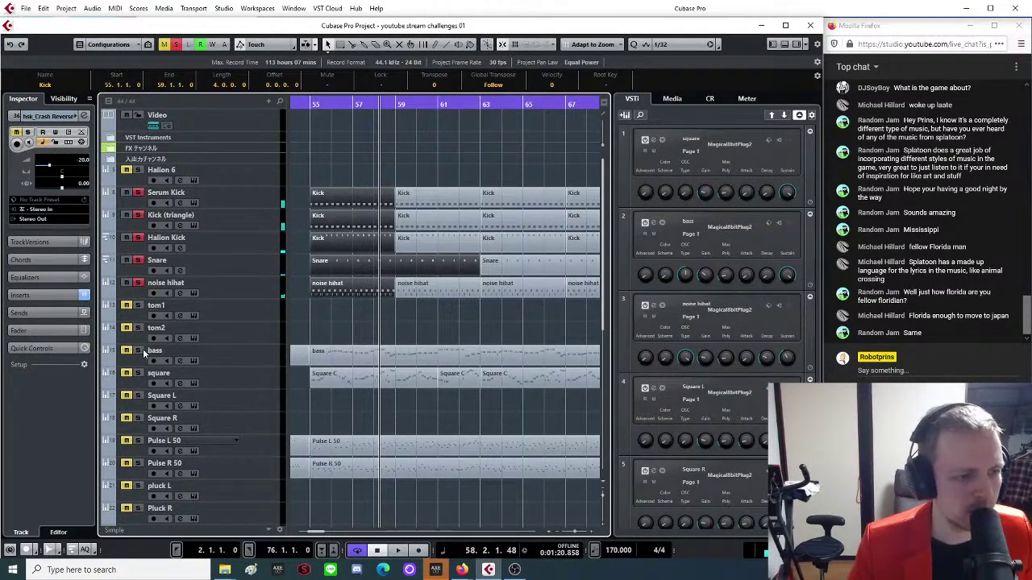
pyautogui.click(313, 104)
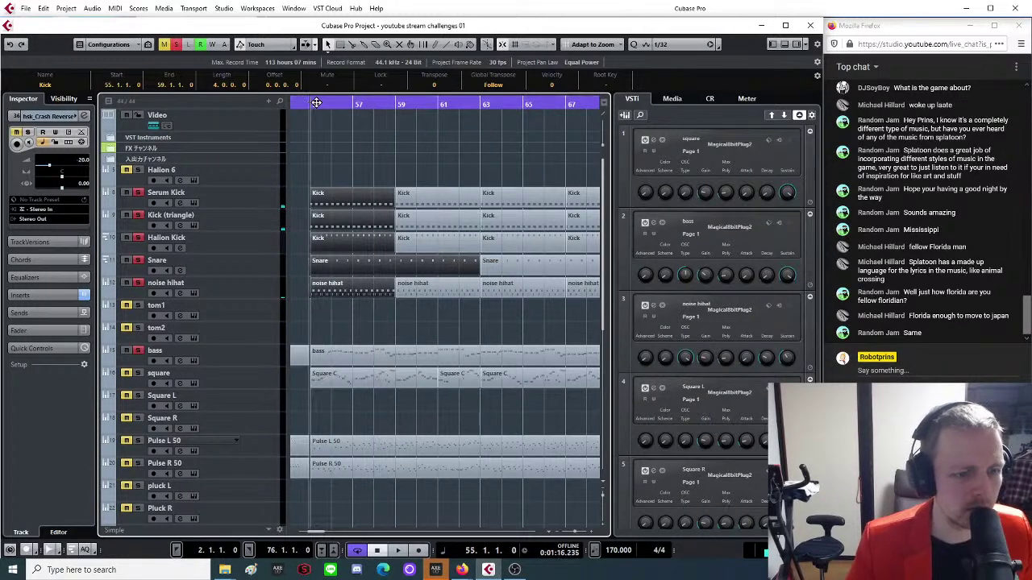
pyautogui.press('space')
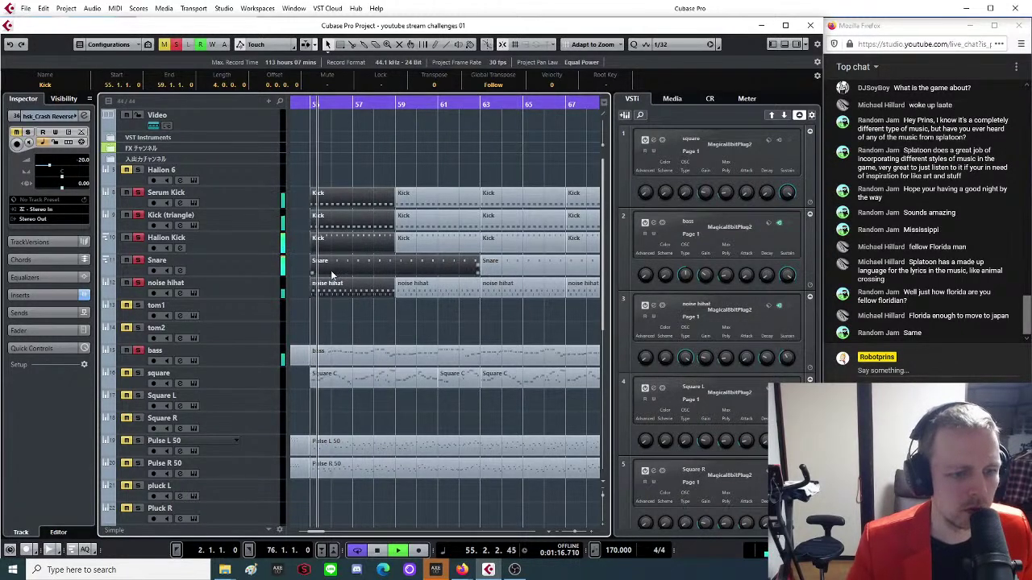
pyautogui.click(457, 315)
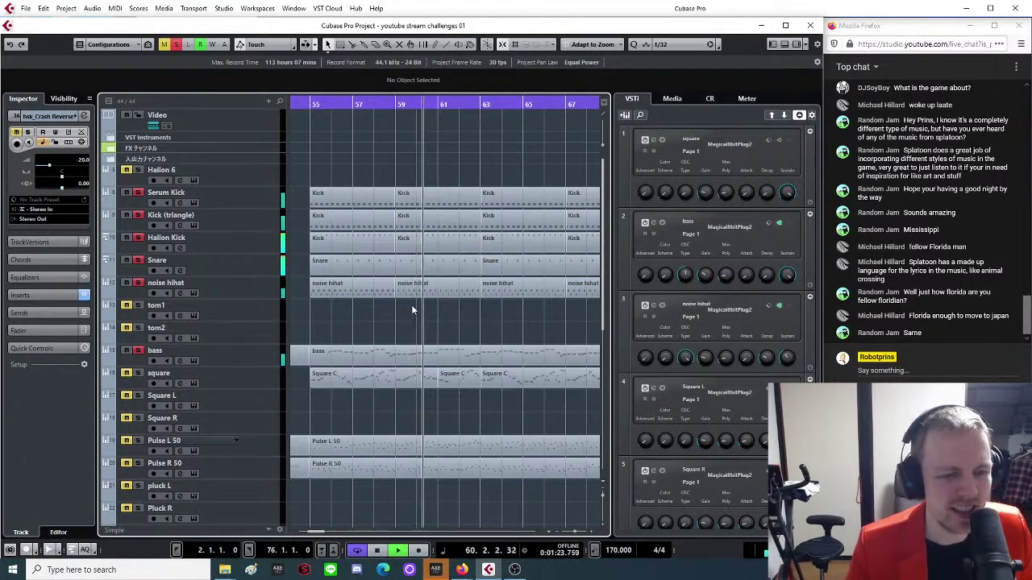
# Delete the old noise hihat parts from bar 59 onward, keeping the reworked part at bar 55.
pyautogui.press('g')
pyautogui.press('g')
pyautogui.press('g')
pyautogui.press('g')
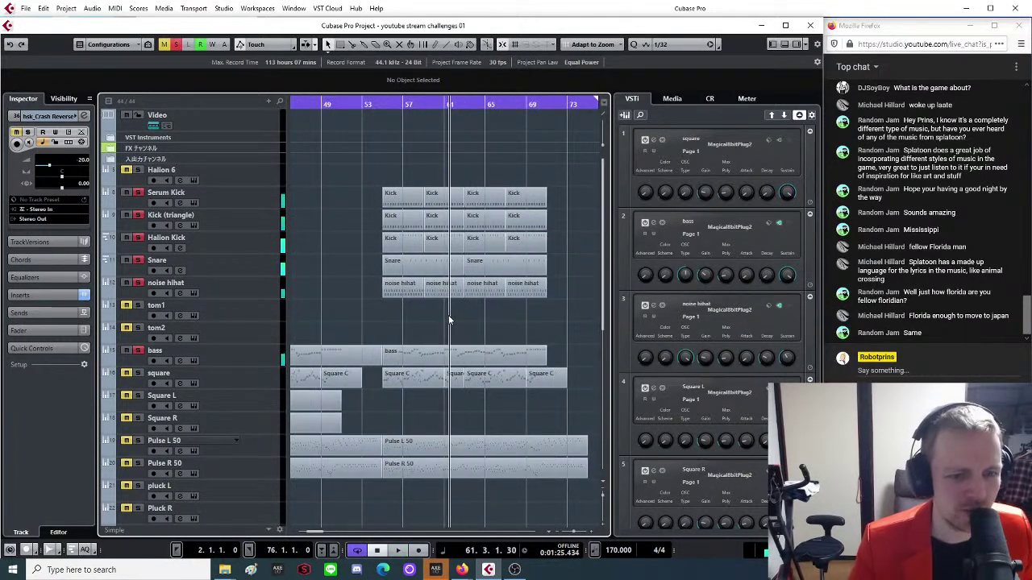
pyautogui.moveTo(509, 295); pyautogui.dragTo(524, 293)
pyautogui.press('Delete')
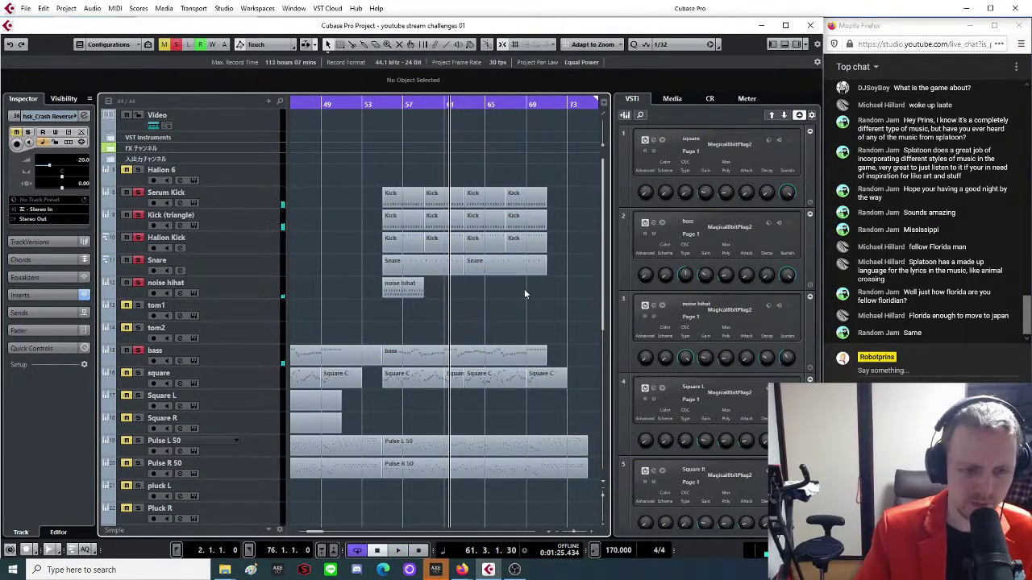
# Copy the reworked noise hihat part to bar 59, and copy both parts to bar 63.
pyautogui.moveTo(406, 295); pyautogui.dragTo(445, 288)
pyautogui.press('space')
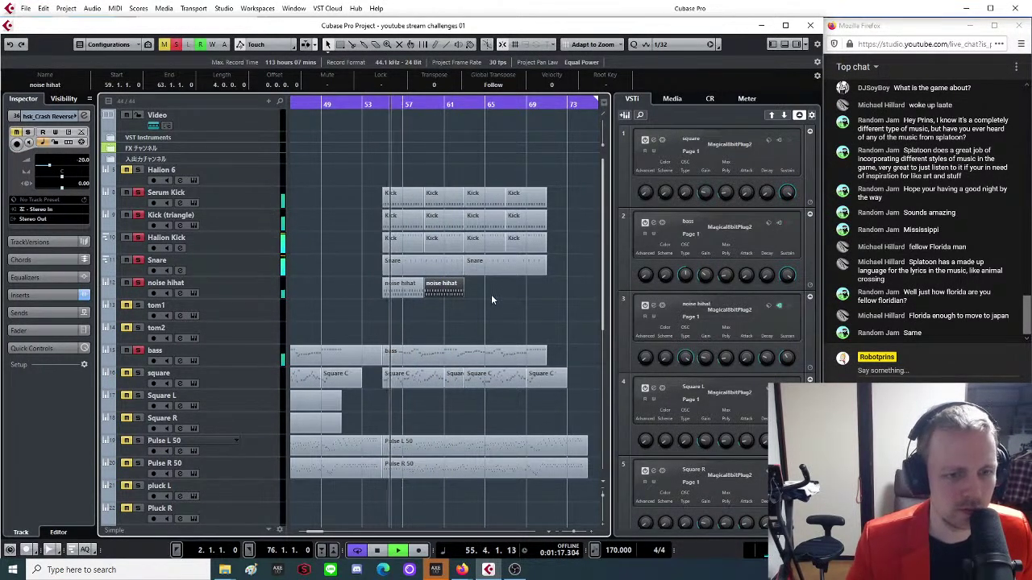
pyautogui.click(396, 295)
pyautogui.keyDown('shift'); pyautogui.click(441, 288); pyautogui.keyUp('shift')
pyautogui.moveTo(398, 291); pyautogui.dragTo(481, 292)
# Play from bar 55 with Pulse L 50 and Pulse R 50 soloed alongside the drums and bass.
pyautogui.press('g')
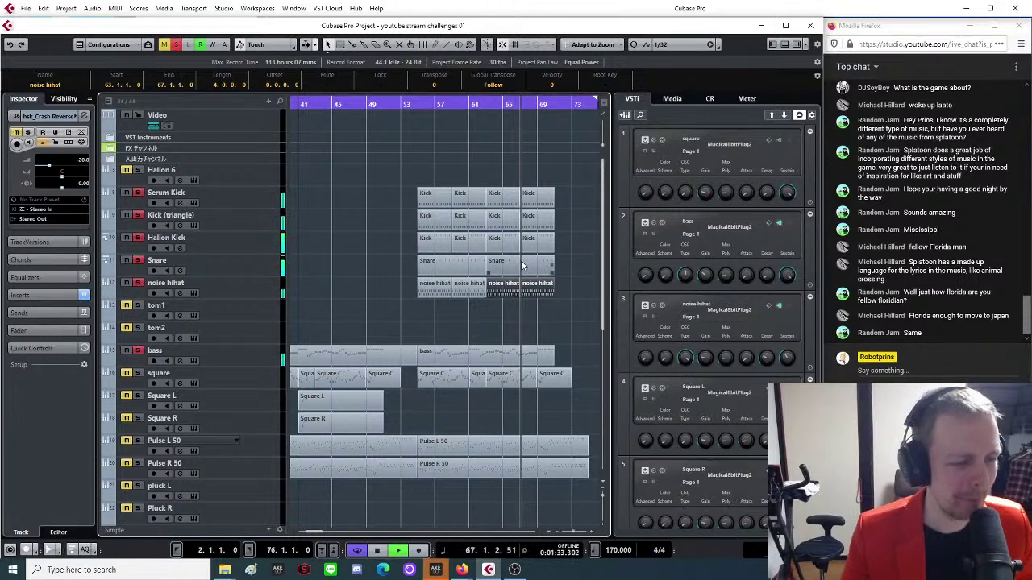
pyautogui.hscroll(3, 409, 288)
pyautogui.scroll(-3, 409, 288)
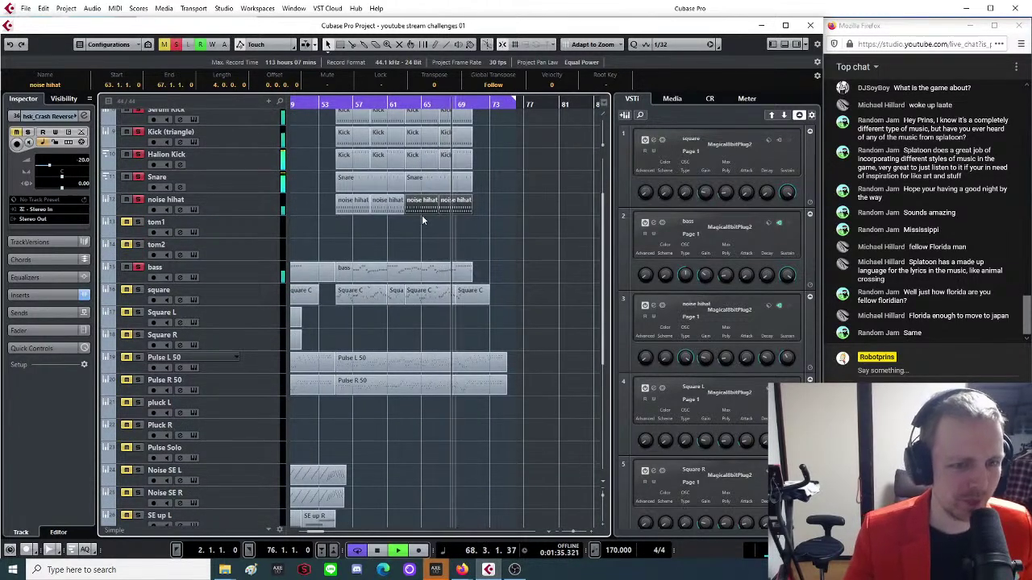
pyautogui.click(334, 101)
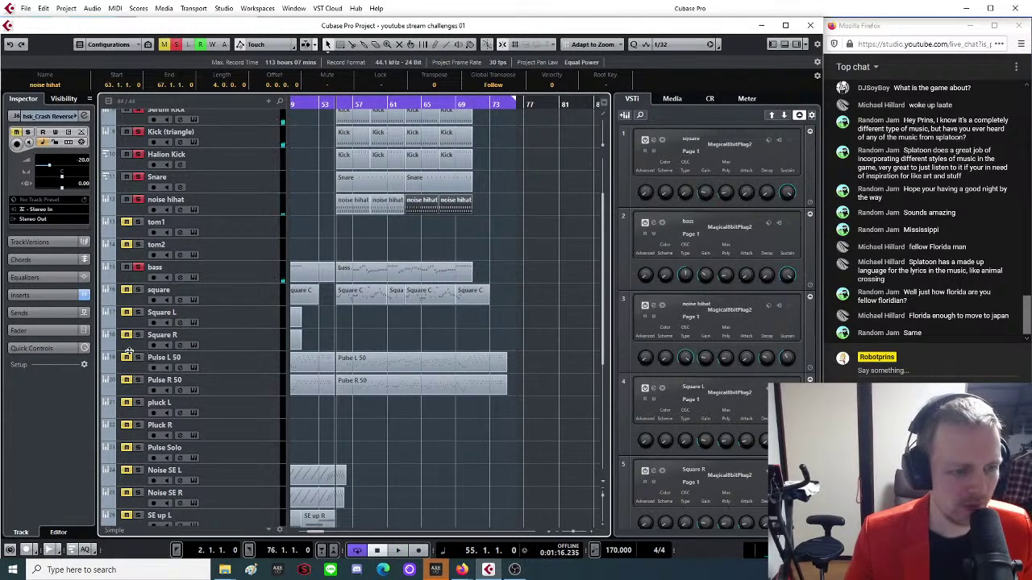
pyautogui.press('space')
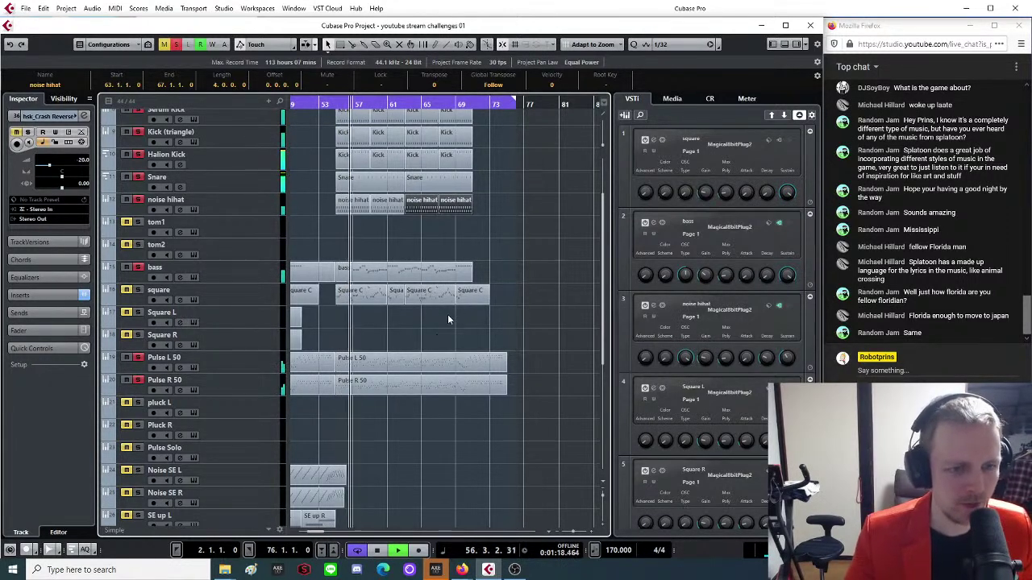
pyautogui.scroll(3, 447, 315)
pyautogui.scroll(-3, 443, 318)
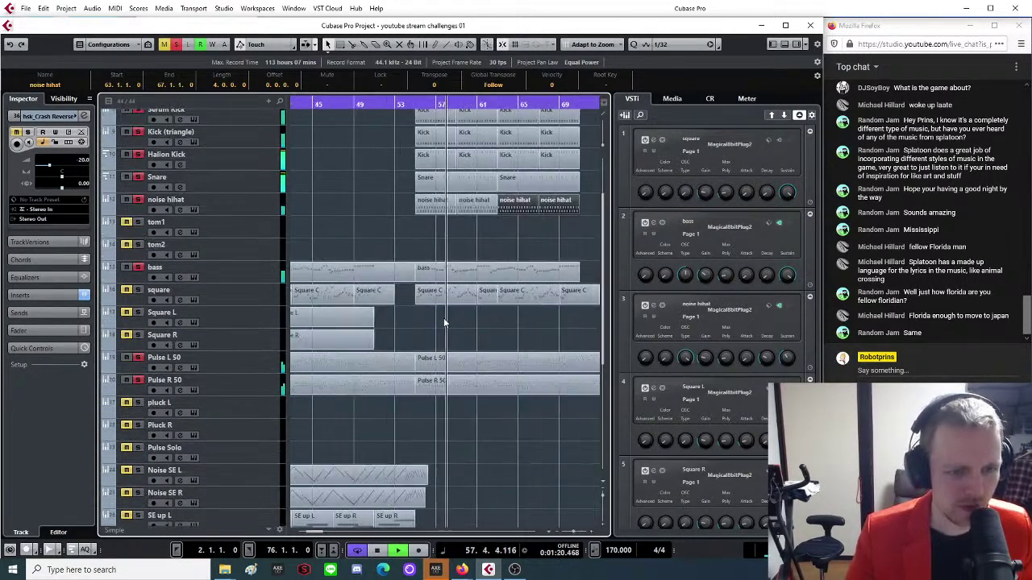
# Examine the arrangement from bar 55 on across all tracks, down to the sound-effect tracks, during playback.
pyautogui.press('h')
pyautogui.scroll(-2, 543, 339)
pyautogui.press('g')
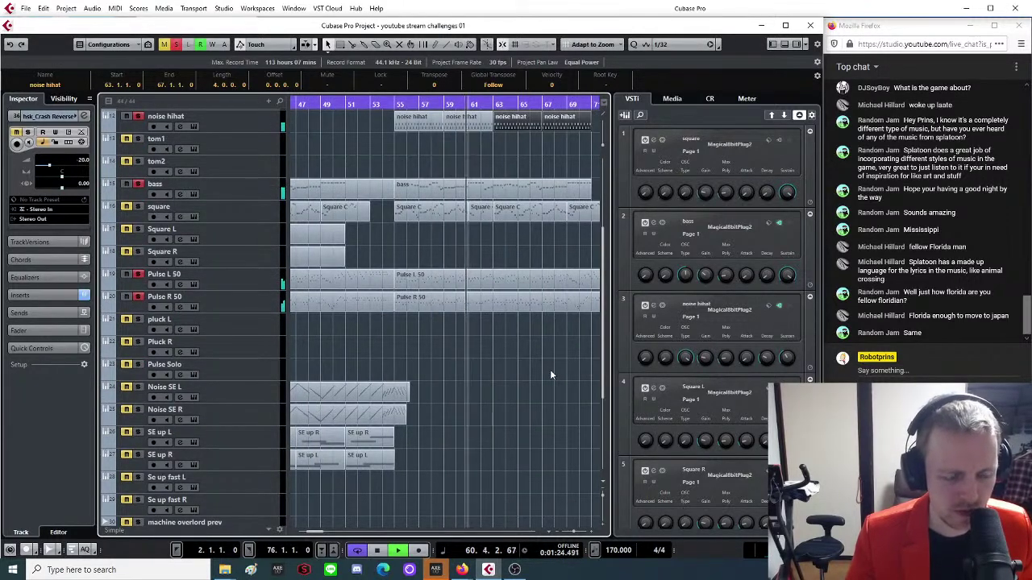
pyautogui.scroll(-3, 540, 363)
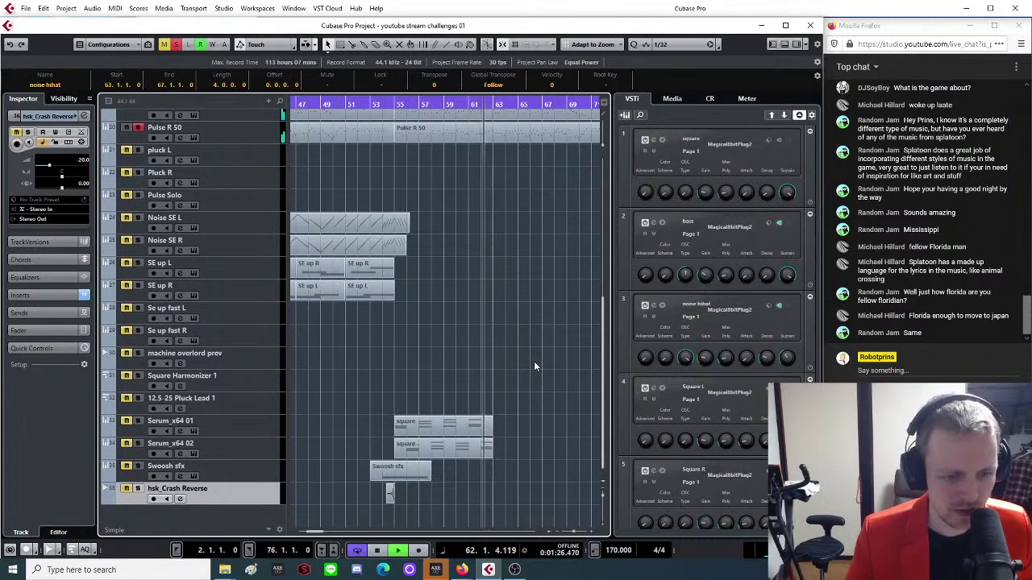
pyautogui.scroll(2, 534, 362)
pyautogui.scroll(2, 534, 362)
pyautogui.press('g')
pyautogui.scroll(4, 534, 367)
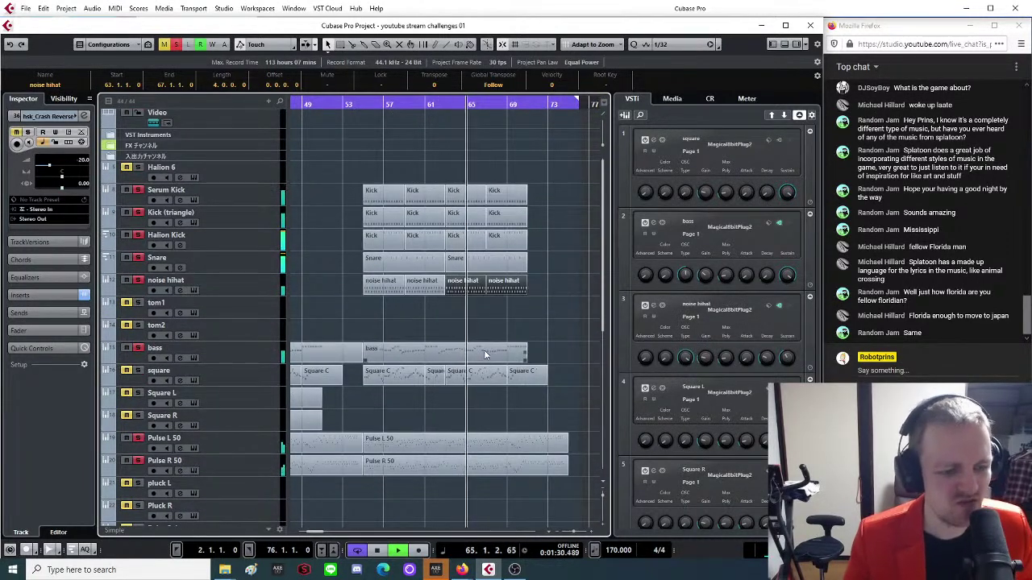
pyautogui.scroll(-4, 486, 363)
pyautogui.scroll(3, 487, 365)
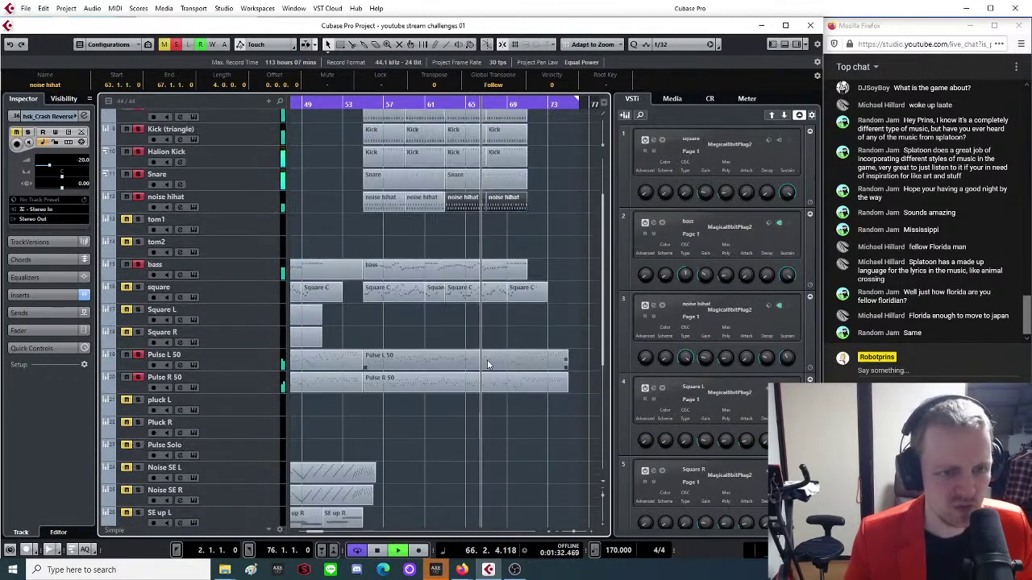
pyautogui.scroll(2, 487, 364)
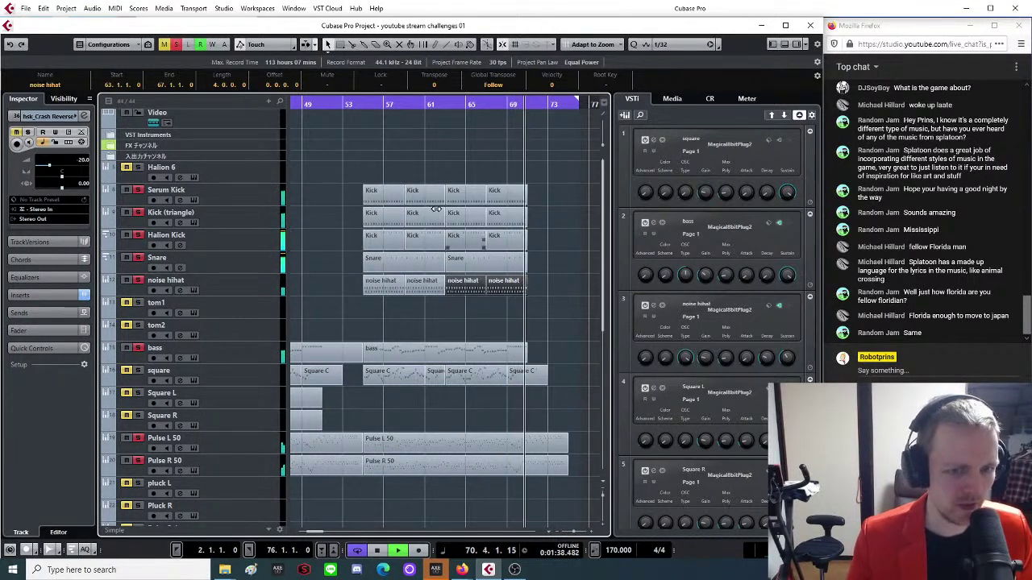
# Deactivate solo on all tracks and play the full arrangement from bar 55.
pyautogui.click(526, 322)
pyautogui.scroll(-3, 534, 346)
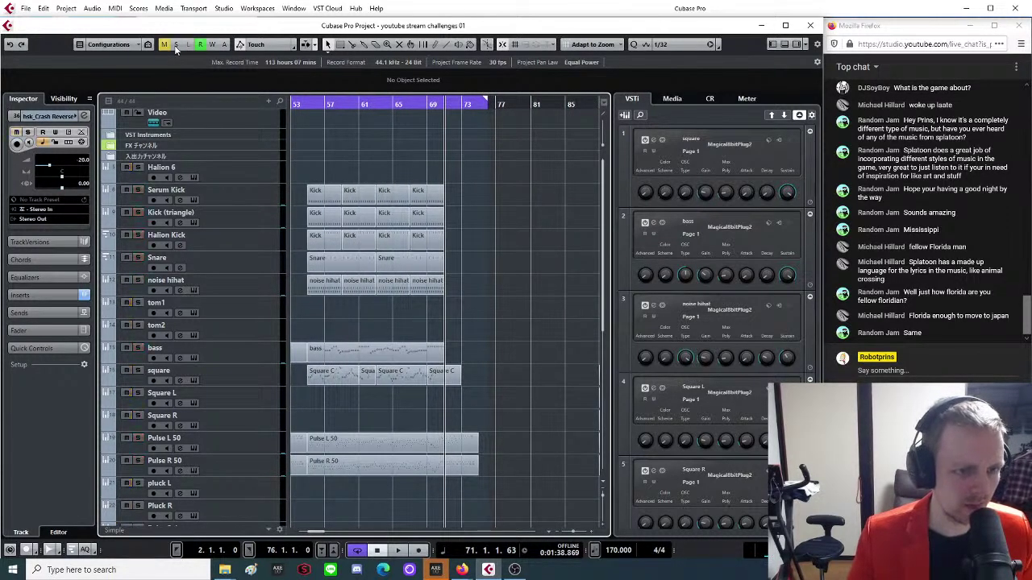
pyautogui.press('g')
pyautogui.doubleClick(321, 104)
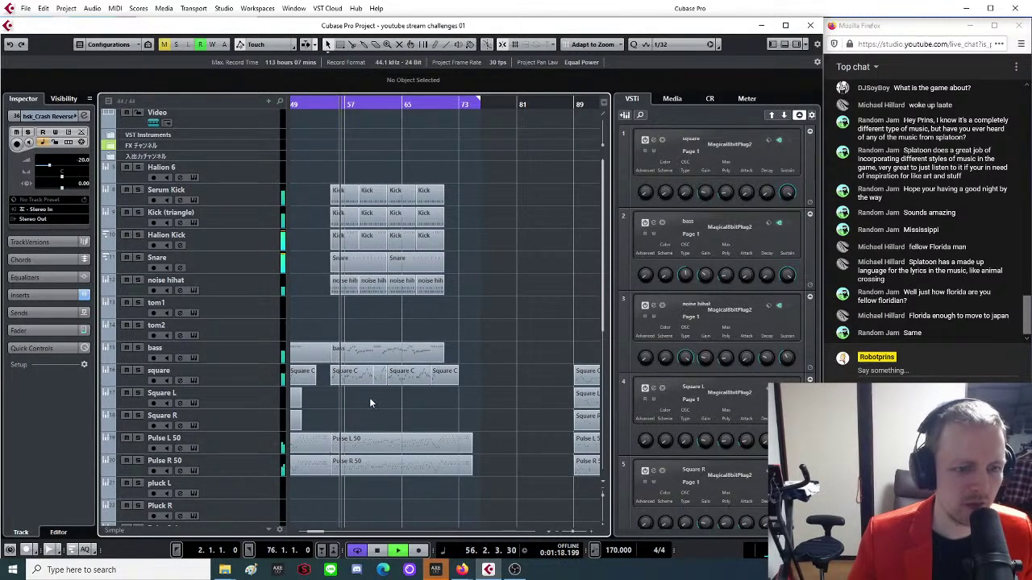
# Copy the Square L and Square R parts from bar 41 to bar 61.
pyautogui.scroll(-5, 387, 395)
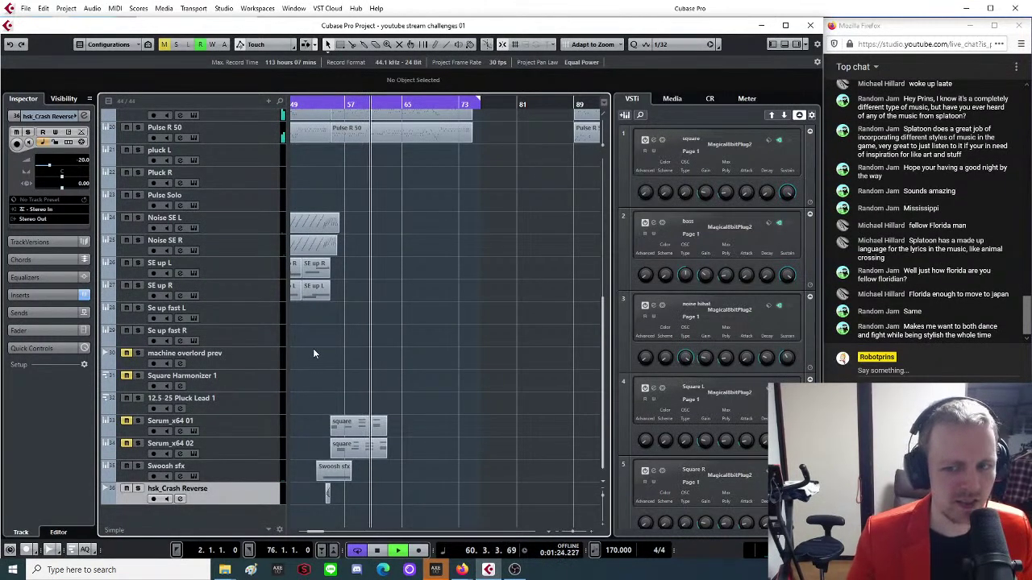
pyautogui.hscroll(-2, 419, 320)
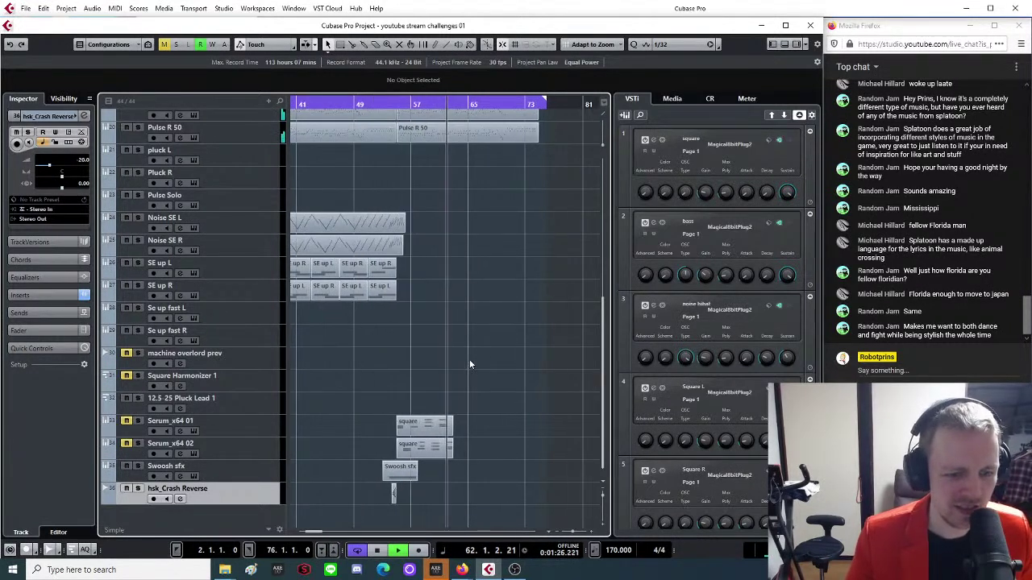
pyautogui.scroll(2, 469, 371)
pyautogui.scroll(5, 466, 371)
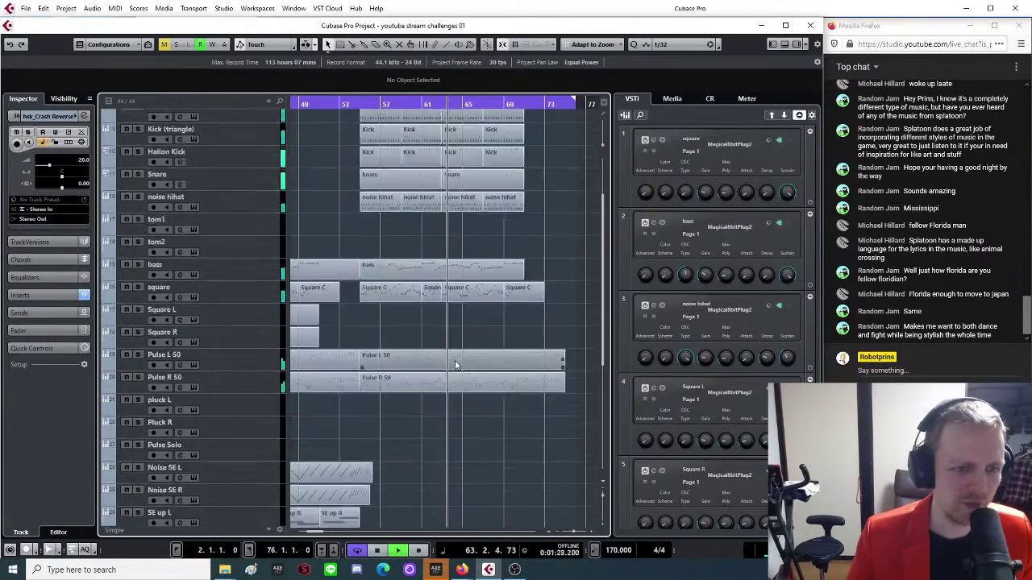
pyautogui.scroll(2, 456, 367)
pyautogui.scroll(-3, 451, 371)
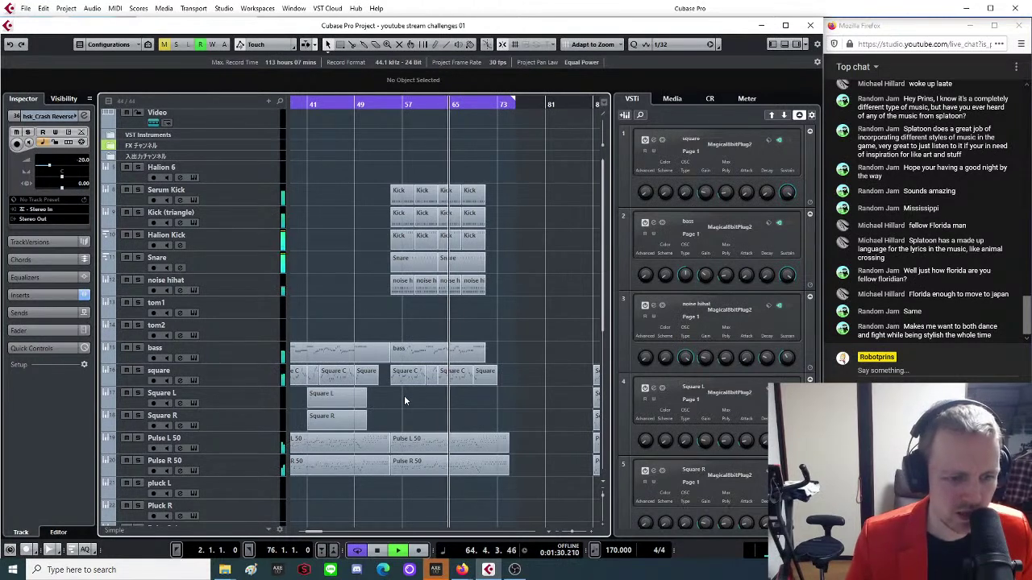
pyautogui.moveTo(403, 395); pyautogui.dragTo(436, 396)
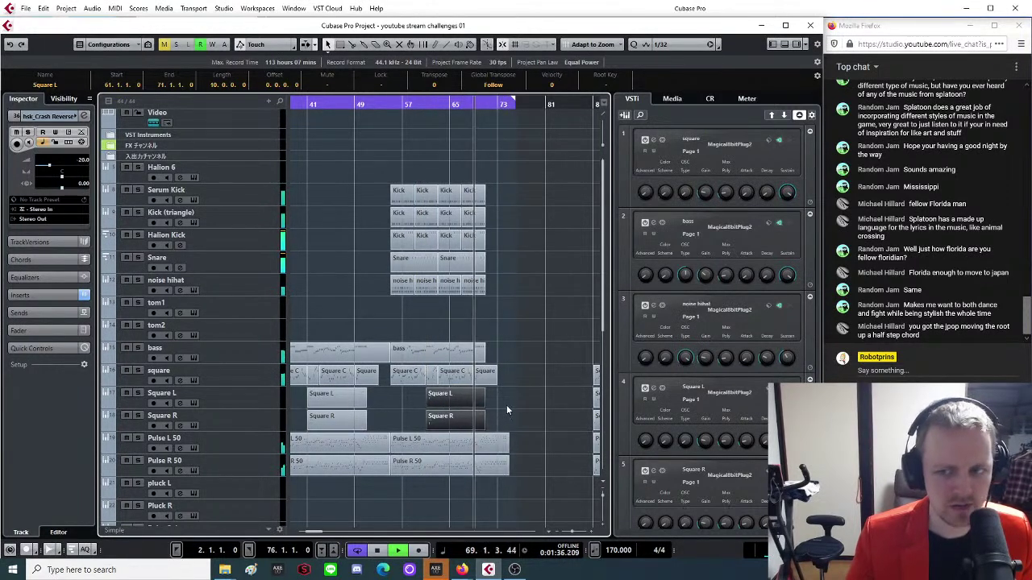
# Play from bar 61 and shorten the copied Square L and Square R parts to two bars, ending at bar 63.
pyautogui.press('h')
pyautogui.press('h')
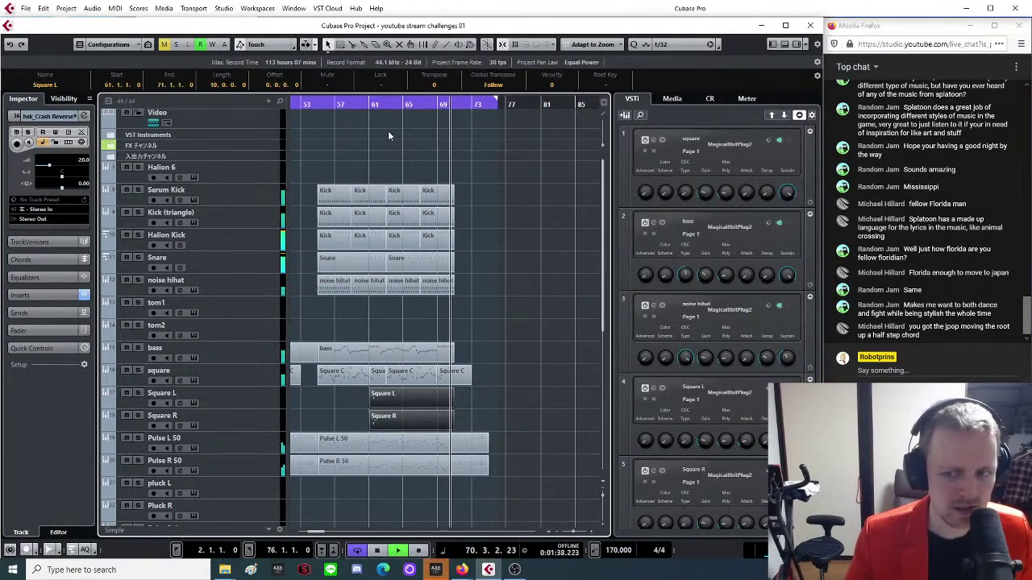
pyautogui.moveTo(369, 103); pyautogui.dragTo(538, 448)
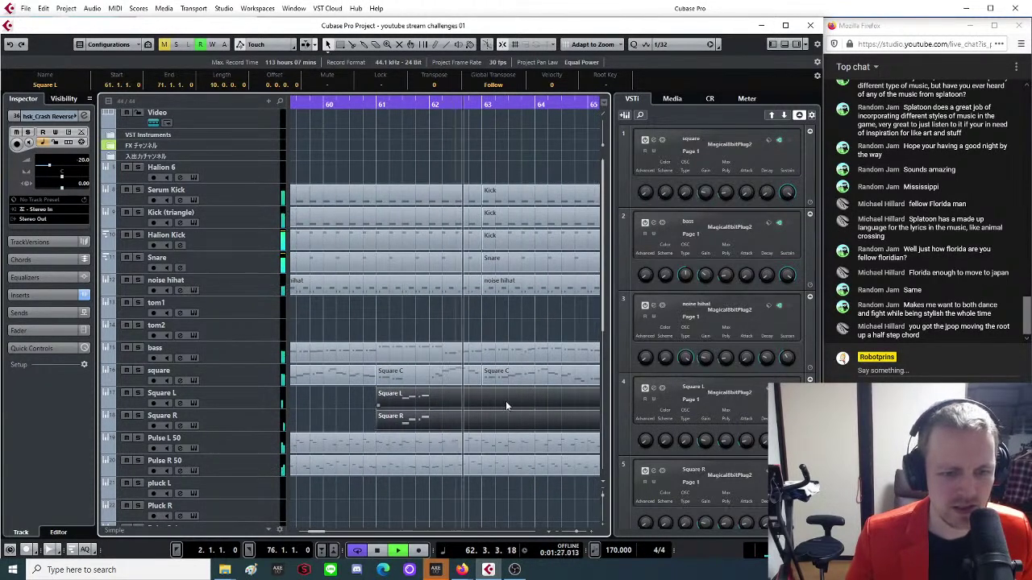
pyautogui.press('g')
pyautogui.press('g')
pyautogui.moveTo(562, 405); pyautogui.dragTo(443, 409)
pyautogui.press('g')
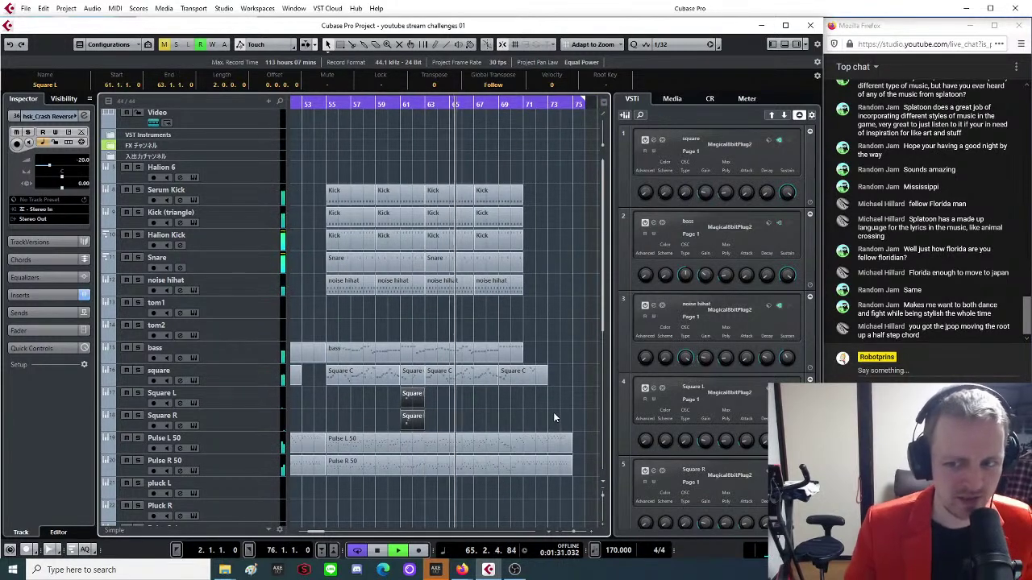
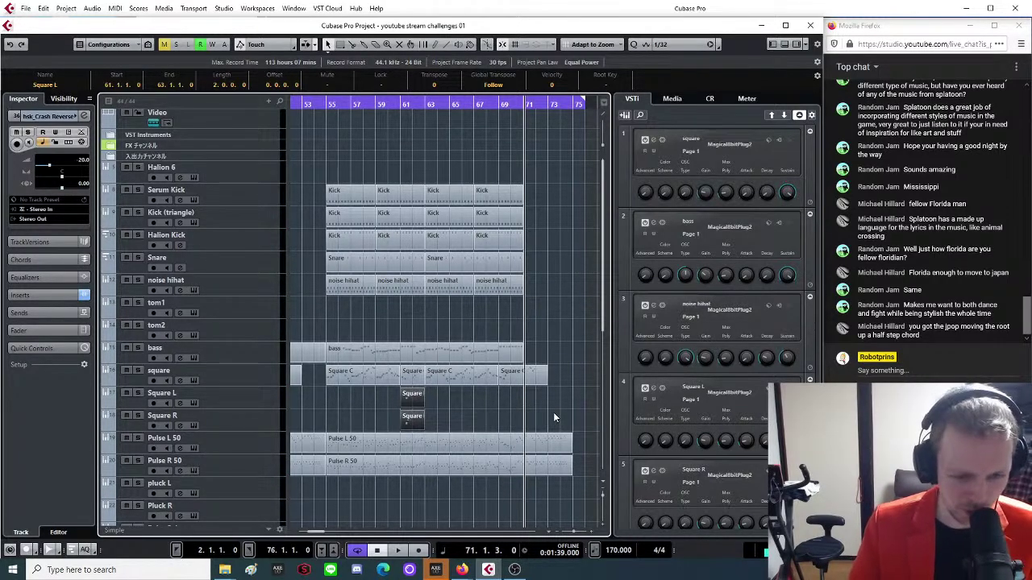
# Examine the arrangement around bar 55 and the preceding section, from the drum tracks down to the Serum and sound-effect tracks.
pyautogui.scroll(-3, 553, 417)
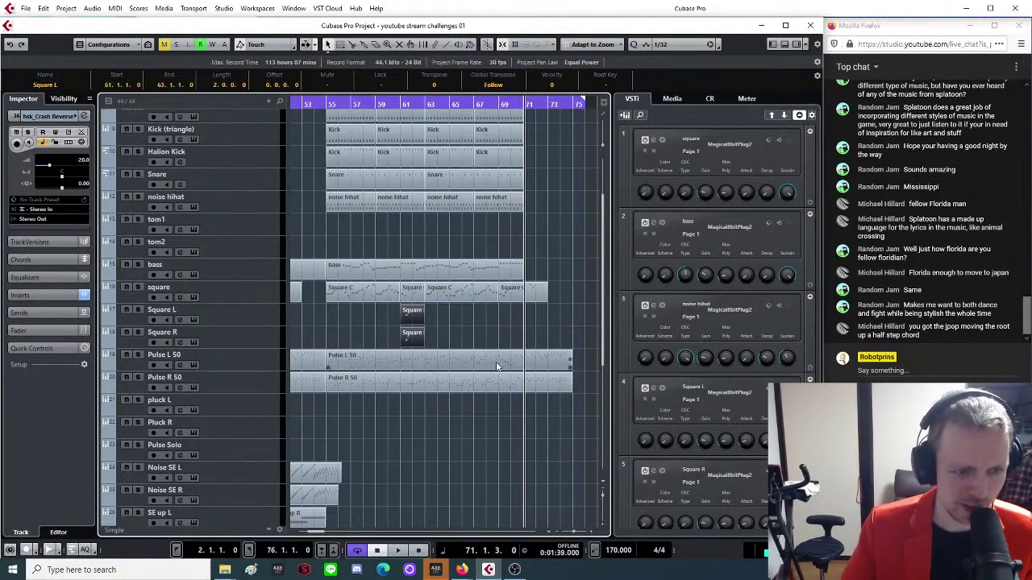
pyautogui.click(325, 102)
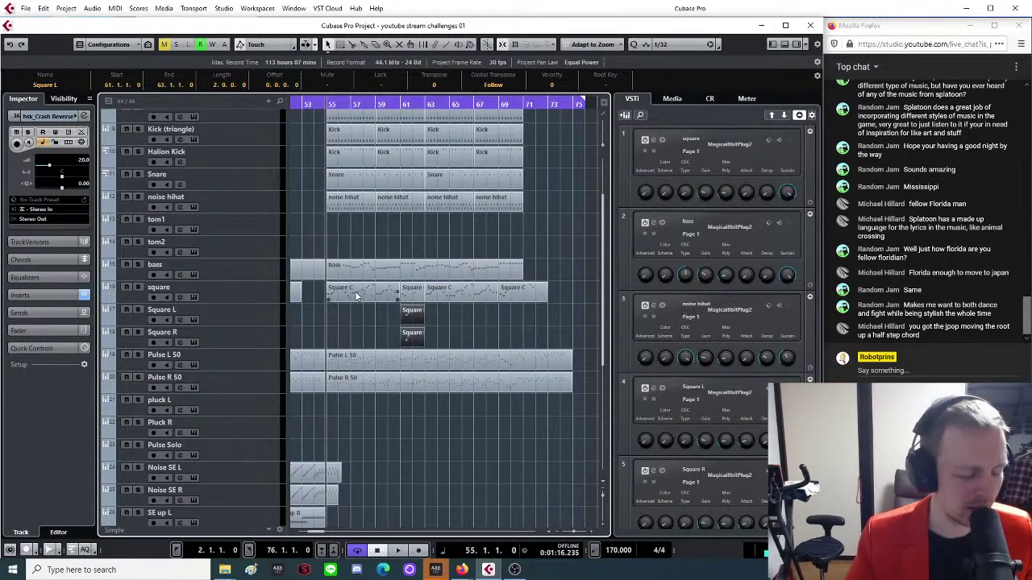
pyautogui.scroll(-5, 411, 299)
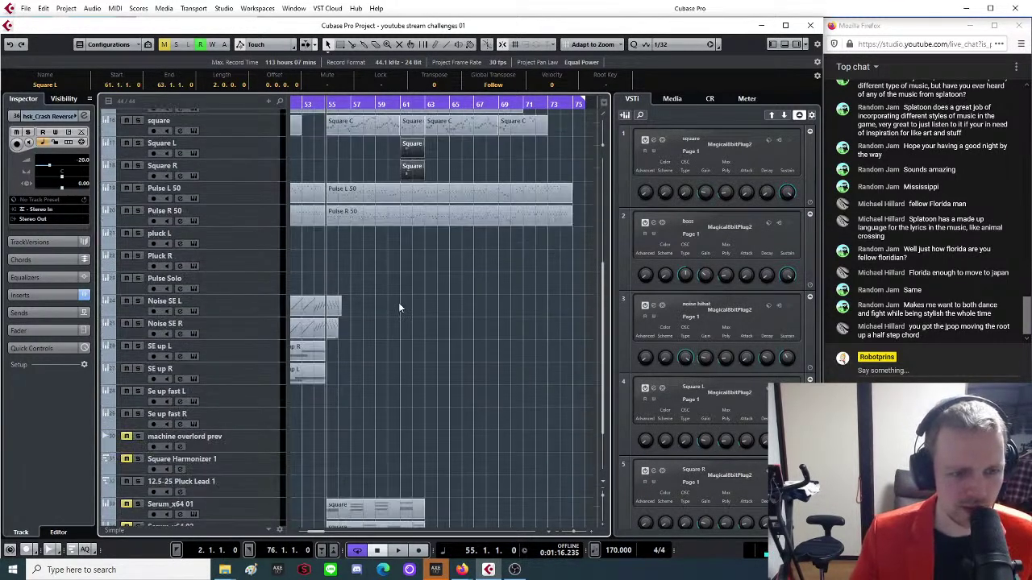
pyautogui.scroll(-3, 334, 322)
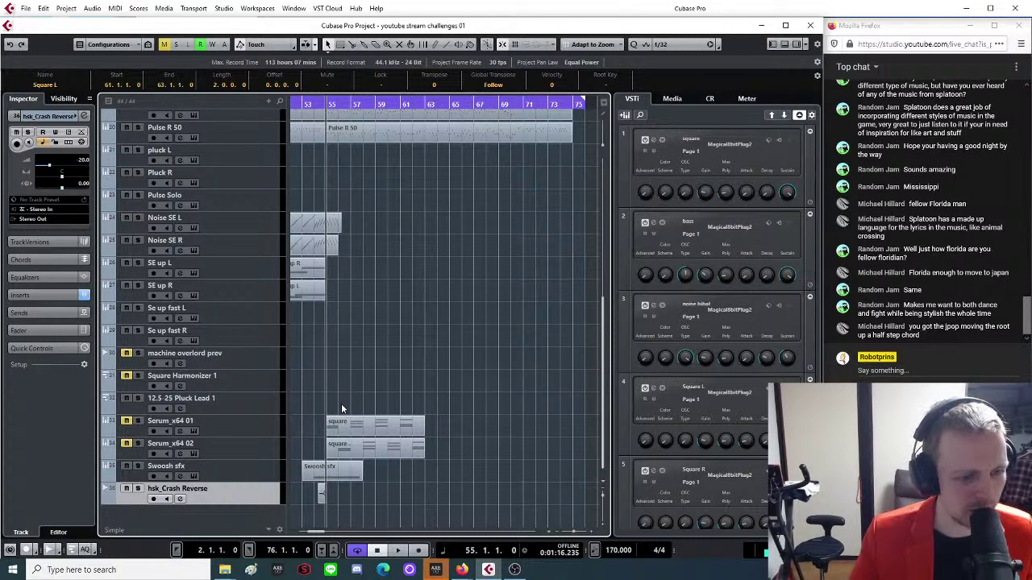
pyautogui.scroll(10, 345, 401)
pyautogui.press('g')
pyautogui.press('g')
pyautogui.press('g')
pyautogui.press('g')
pyautogui.press('g')
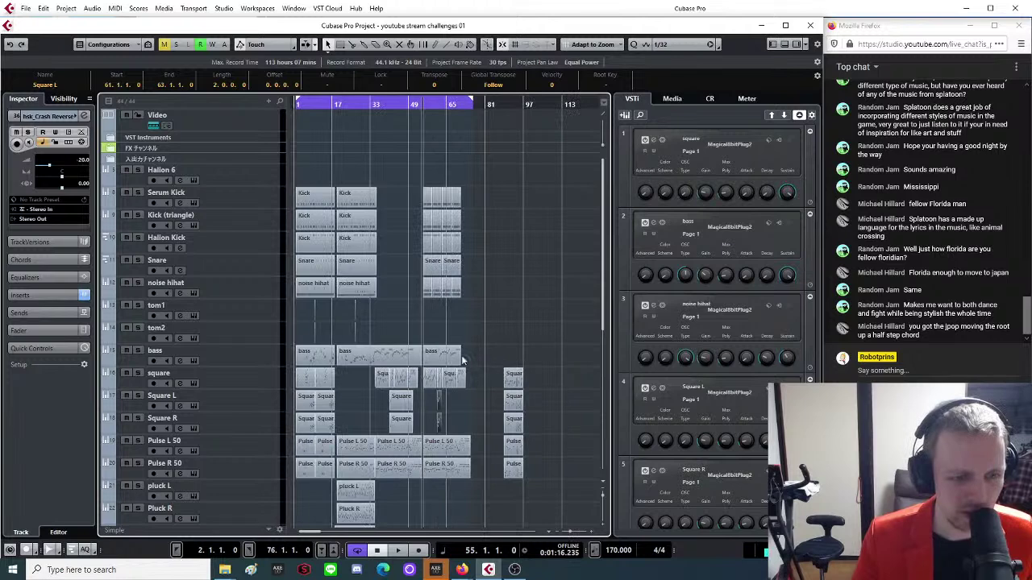
pyautogui.press('h')
pyautogui.press('h')
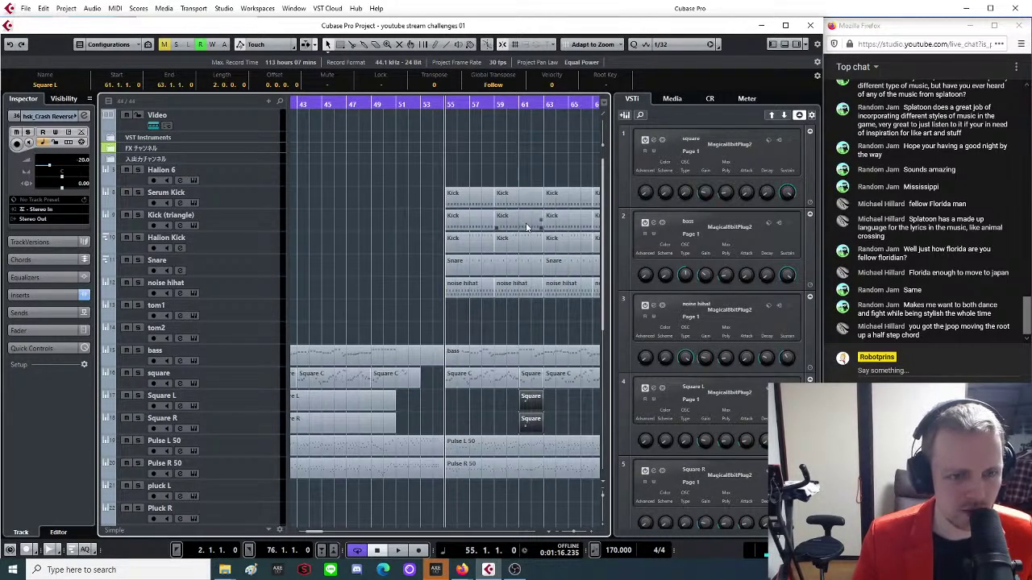
pyautogui.scroll(-5, 527, 227)
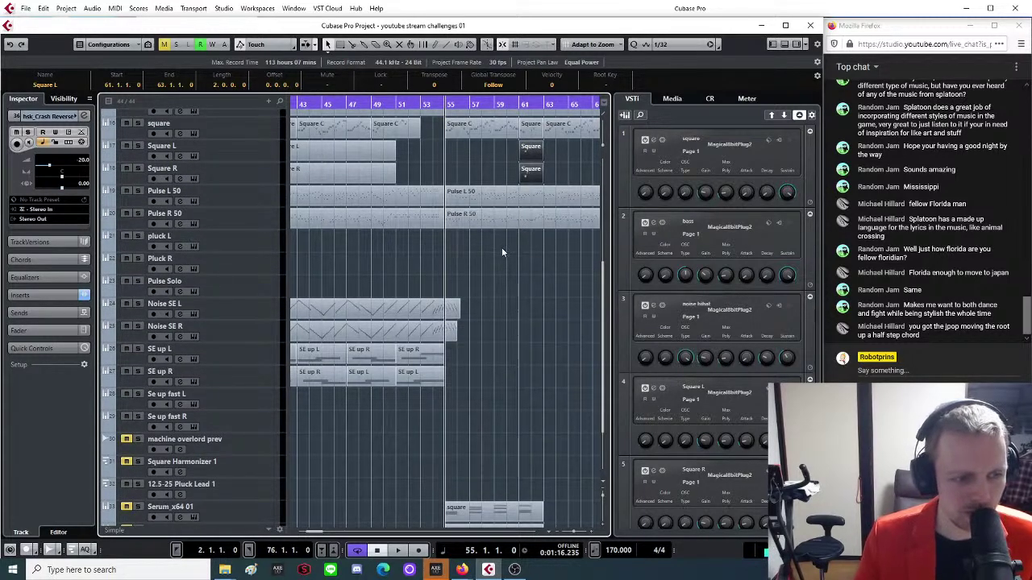
pyautogui.scroll(-2, 462, 281)
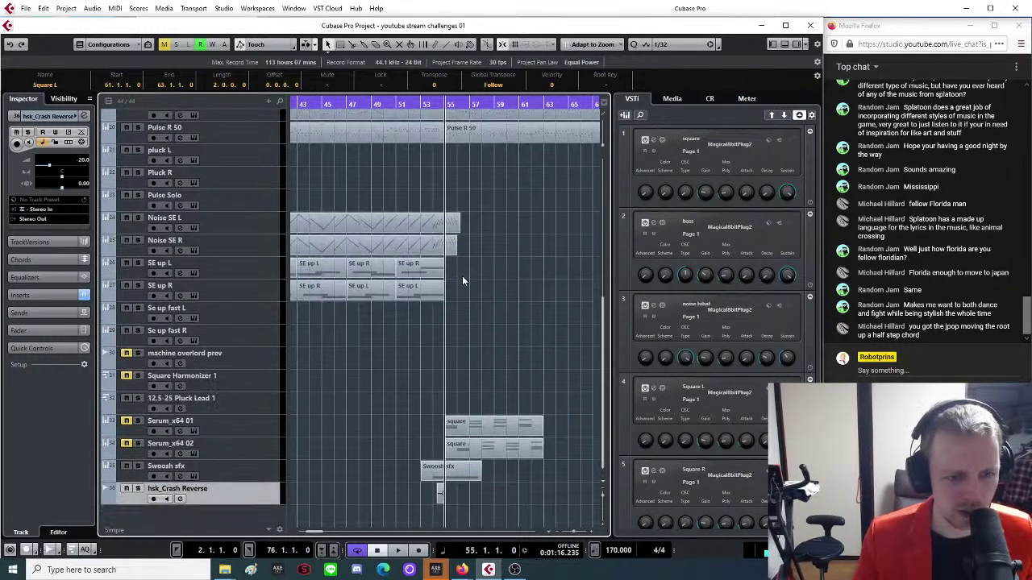
# Unmute the Serum_x64 01 and Serum_x64 02 tracks and duplicate their square parts from bar 55 to bars 63–71.
pyautogui.press('g')
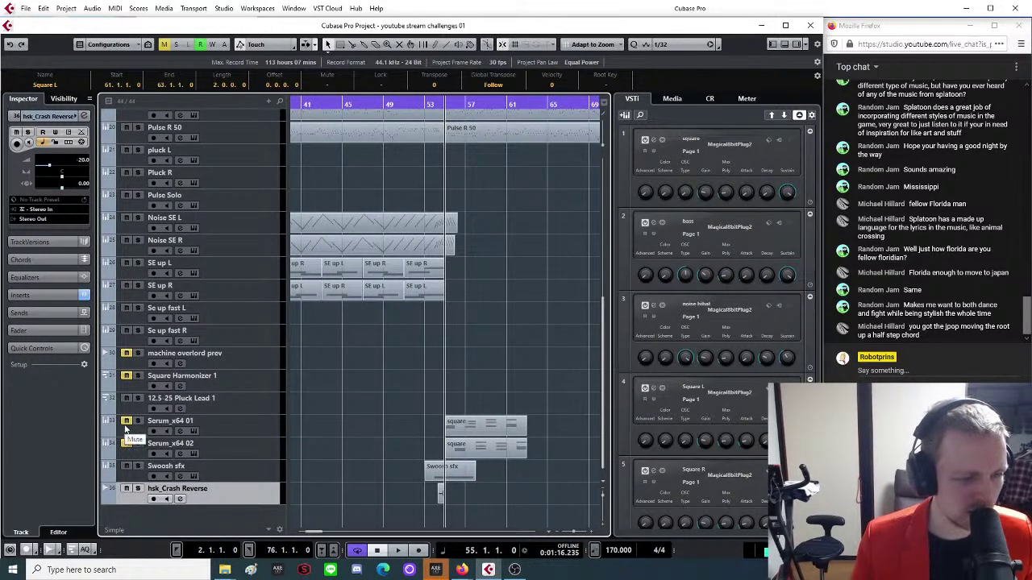
pyautogui.press('g')
pyautogui.press('g')
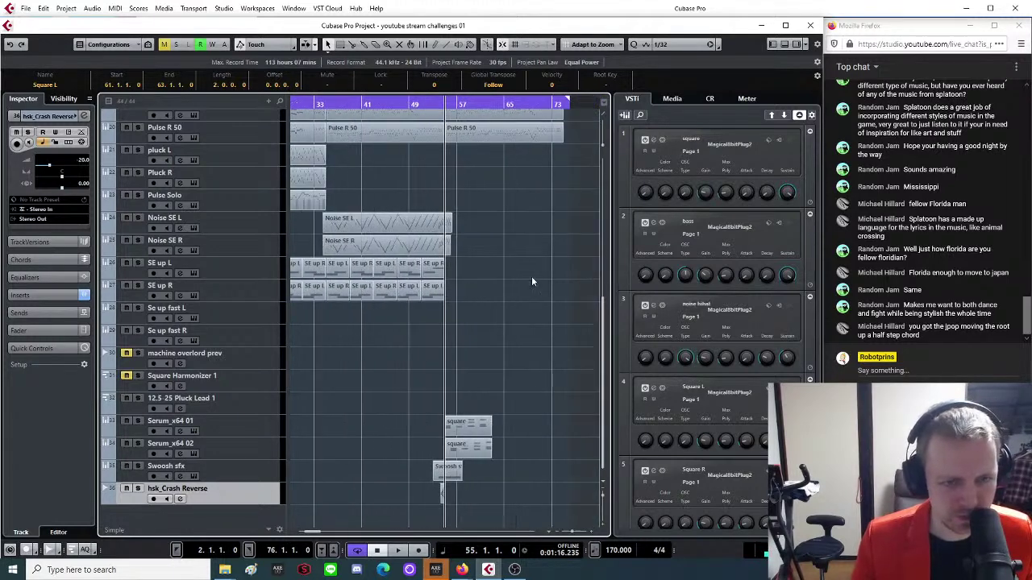
pyautogui.moveTo(500, 105); pyautogui.dragTo(471, 437)
pyautogui.scroll(5, 373, 304)
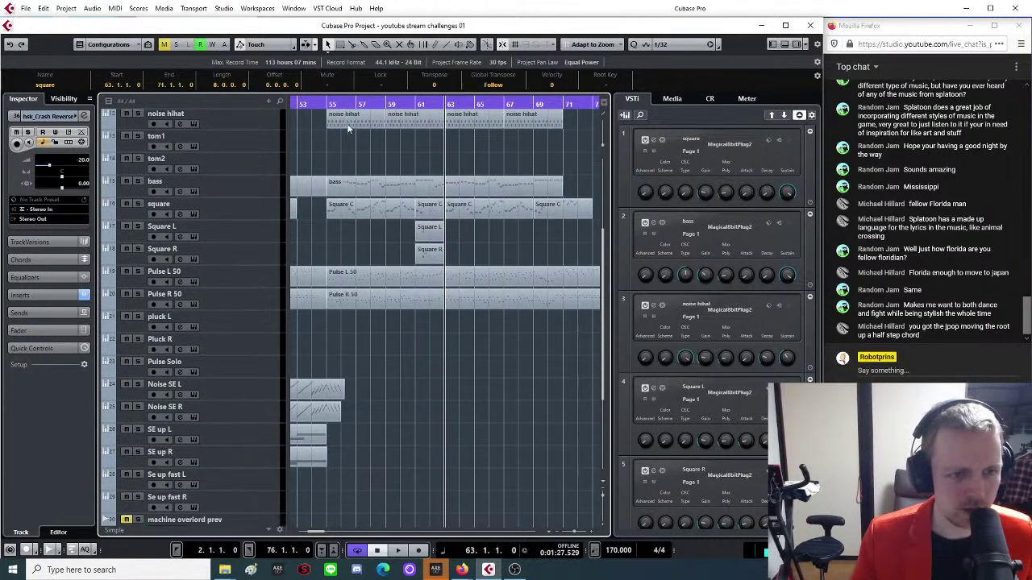
# Play the arrangement from bar 53 and check the Serum parts against the drum, bass, square and pulse tracks.
pyautogui.click(329, 107)
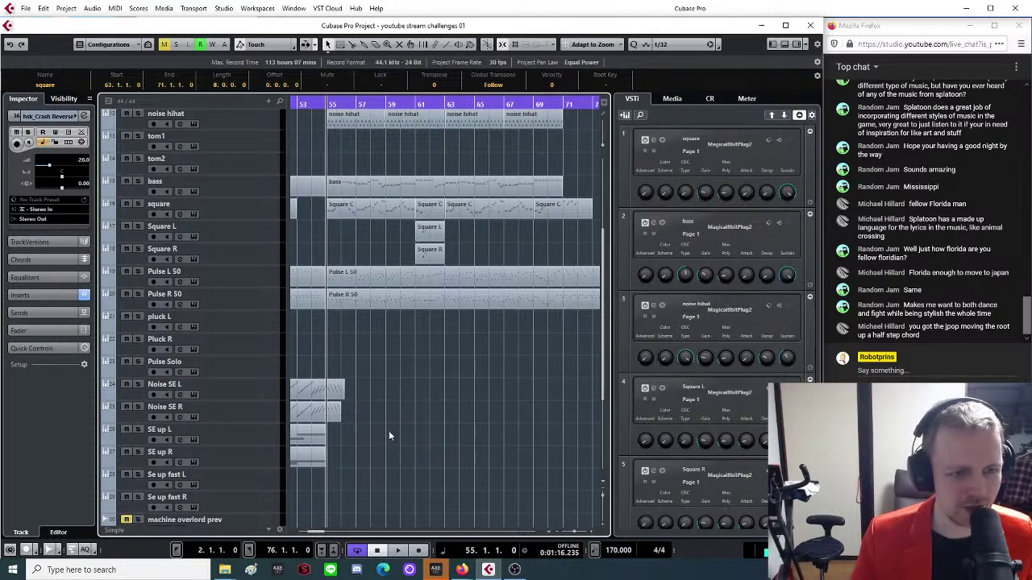
pyautogui.hscroll(-5, 428, 158)
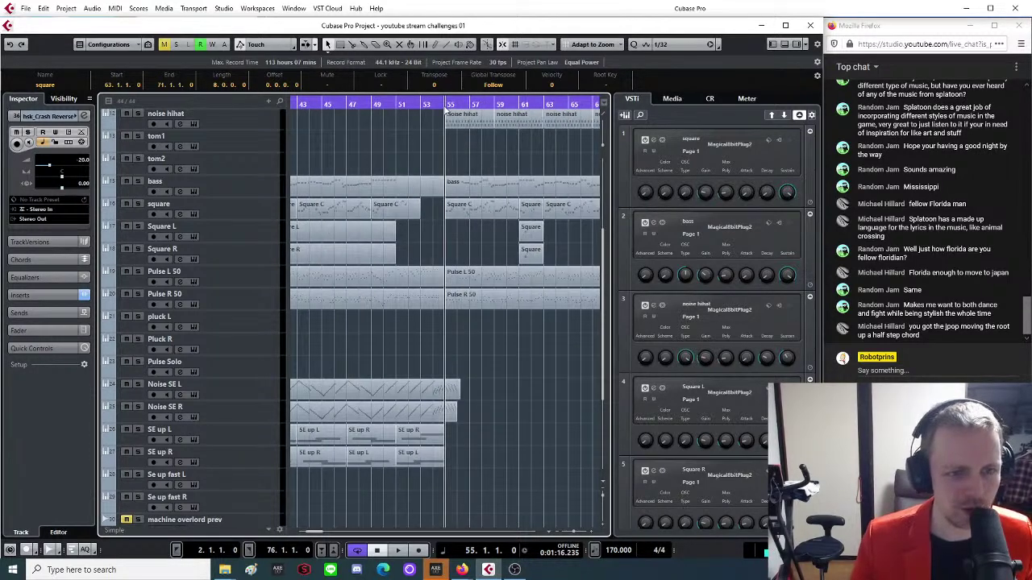
pyautogui.click(421, 105)
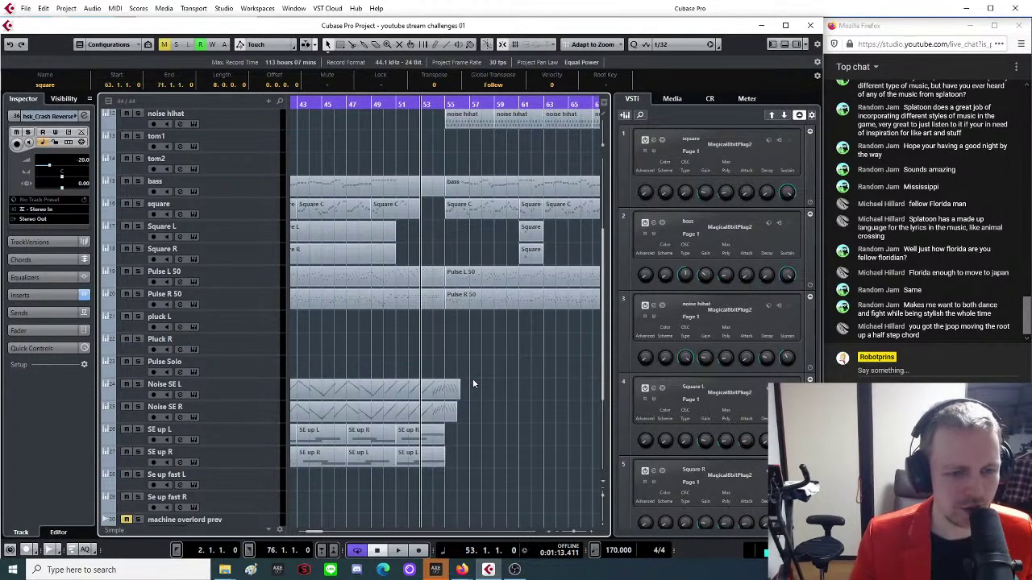
pyautogui.press('space')
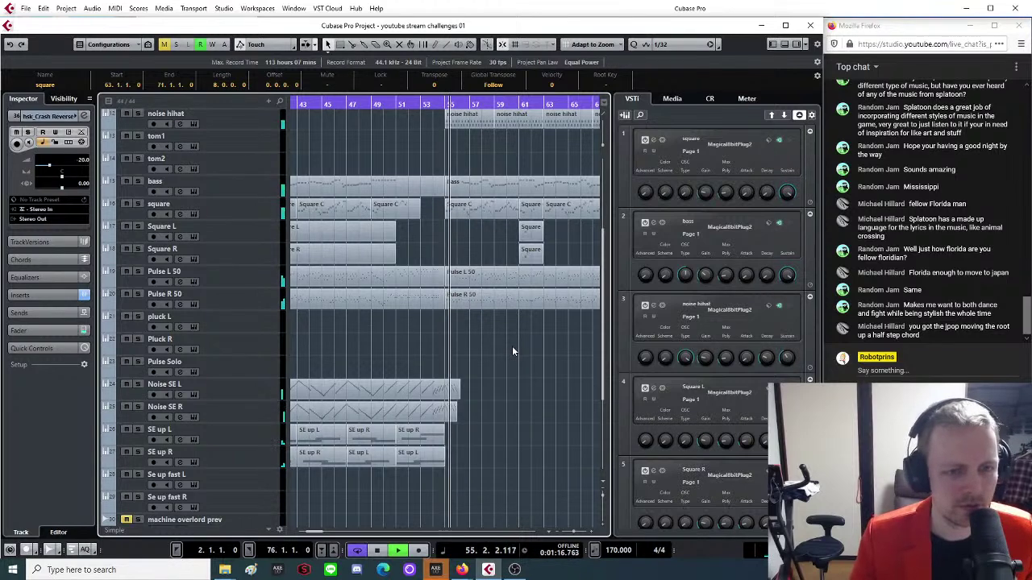
pyautogui.press('g')
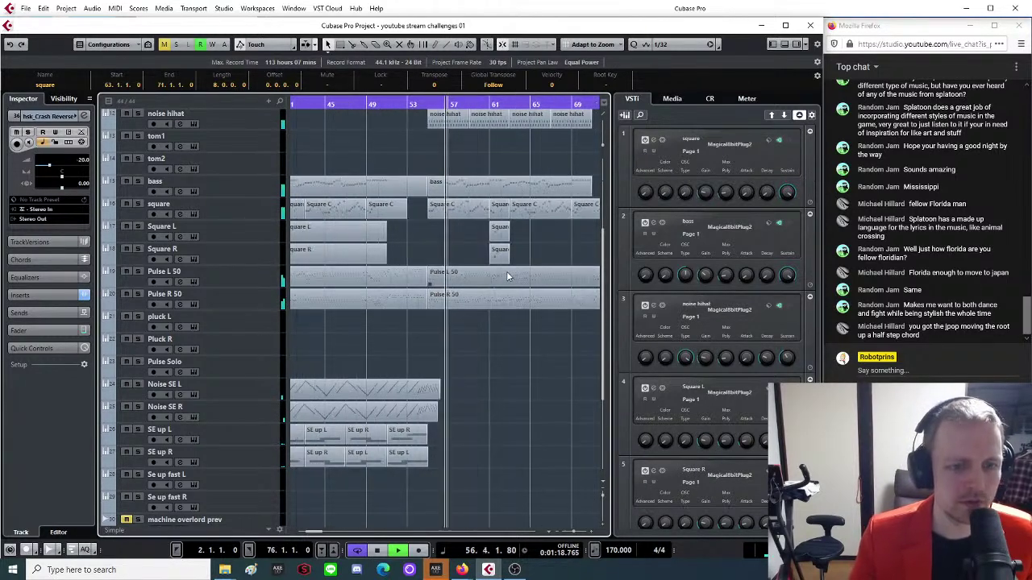
pyautogui.press('g')
pyautogui.press('g')
pyautogui.press('g')
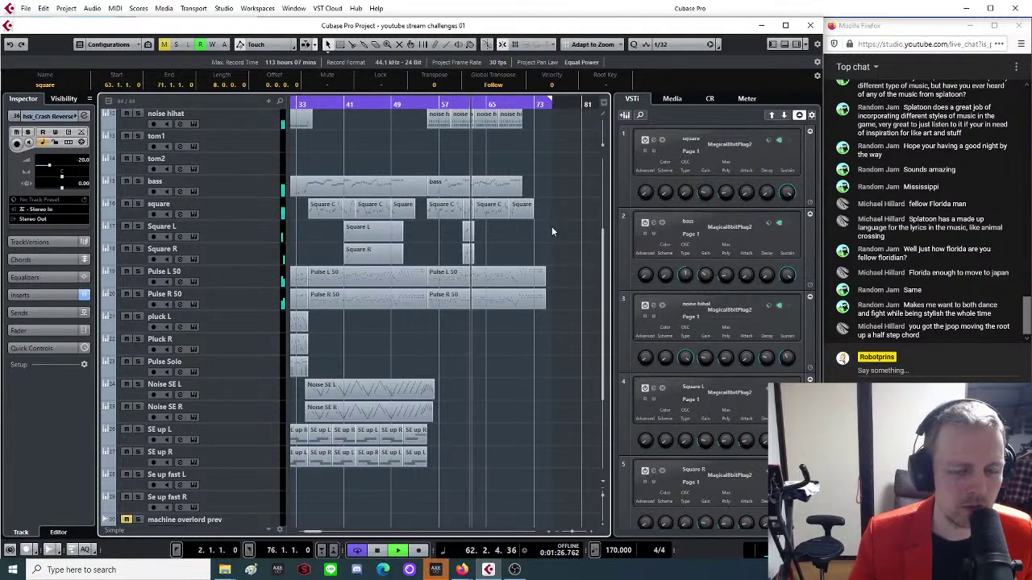
pyautogui.press('g')
pyautogui.scroll(5, 479, 241)
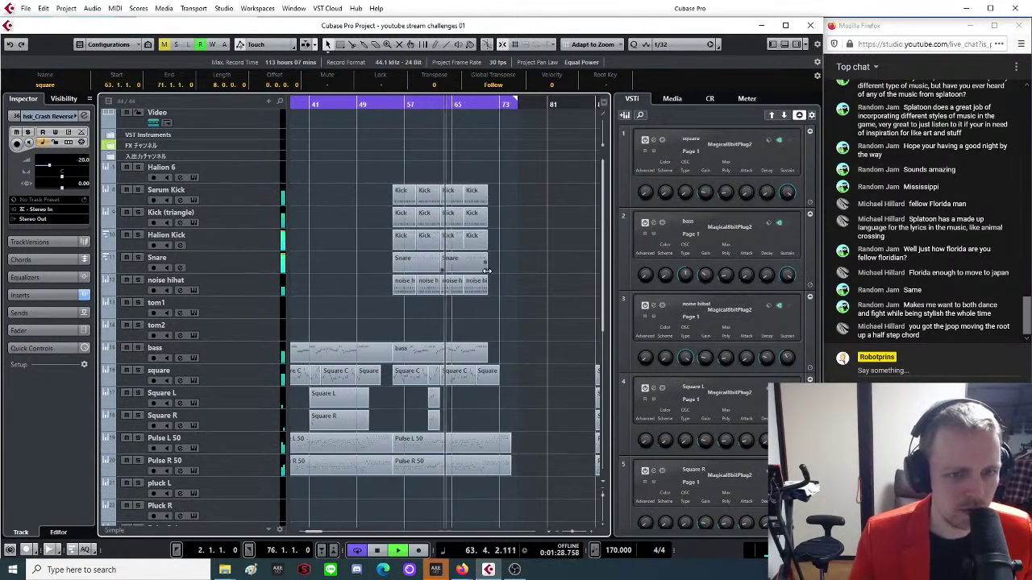
pyautogui.press('h')
pyautogui.scroll(-5, 484, 295)
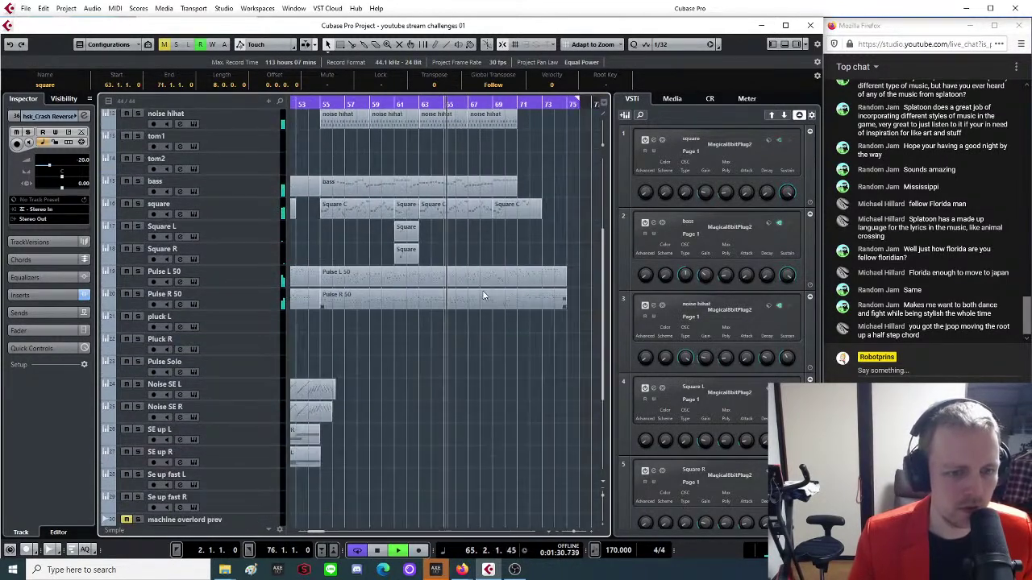
pyautogui.scroll(5, 480, 286)
pyautogui.scroll(-5, 484, 283)
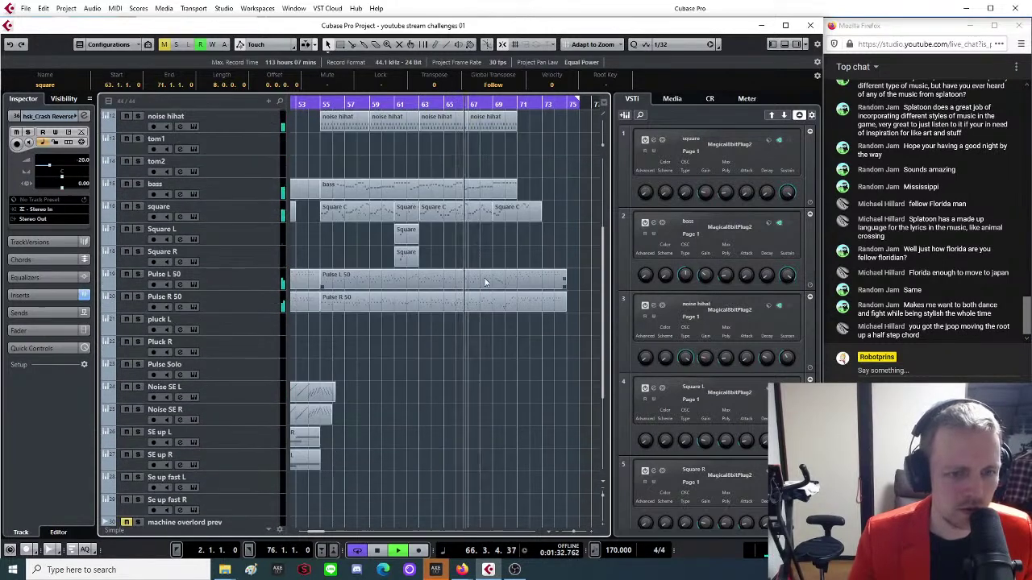
pyautogui.scroll(-3, 485, 284)
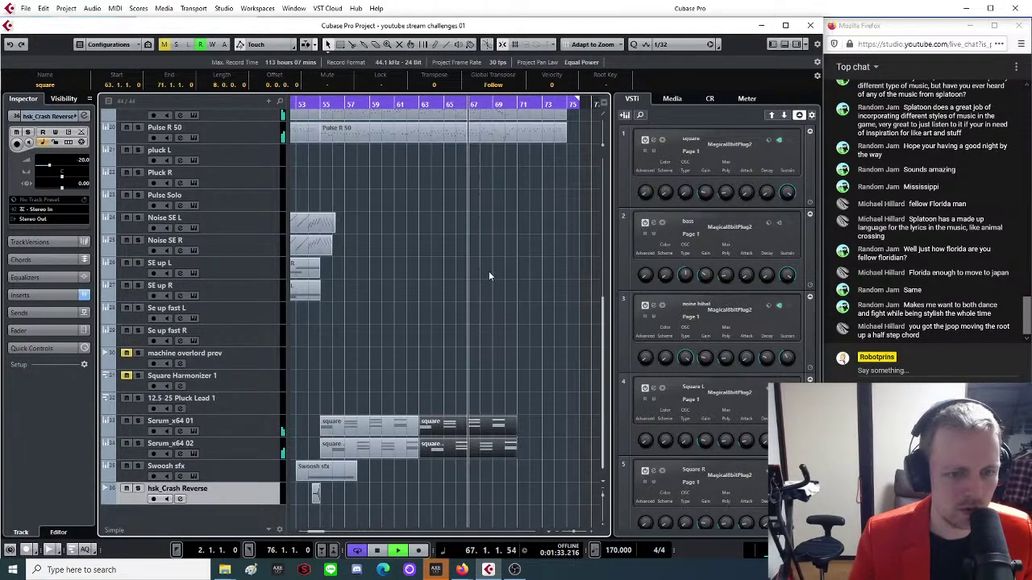
pyautogui.click(447, 333)
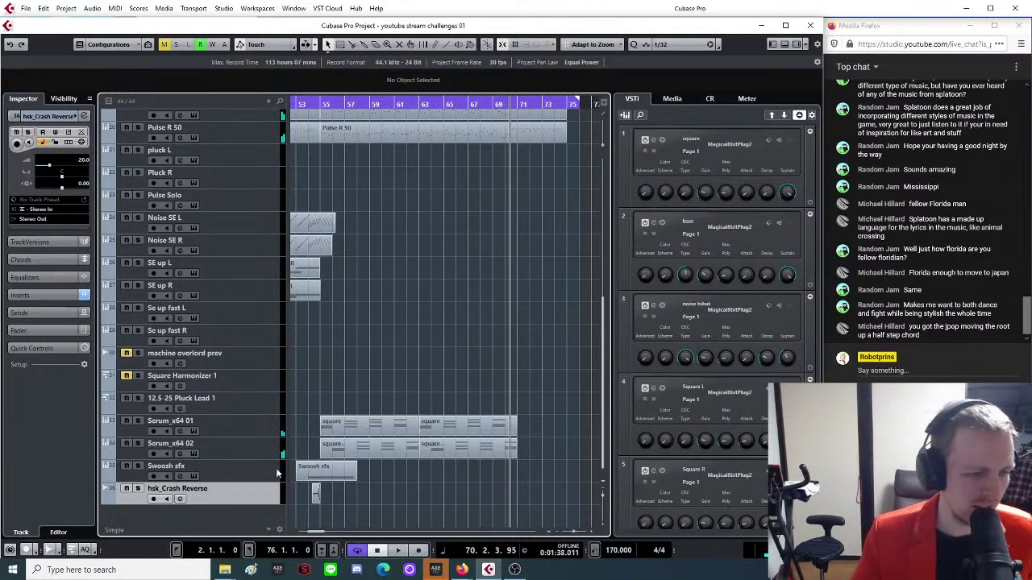
# Mute both square parts on the Serum_x64 02 track and play from bar 55 with the Serum_x64 01 track selected.
pyautogui.click(398, 45)
pyautogui.moveTo(308, 450); pyautogui.dragTo(514, 443)
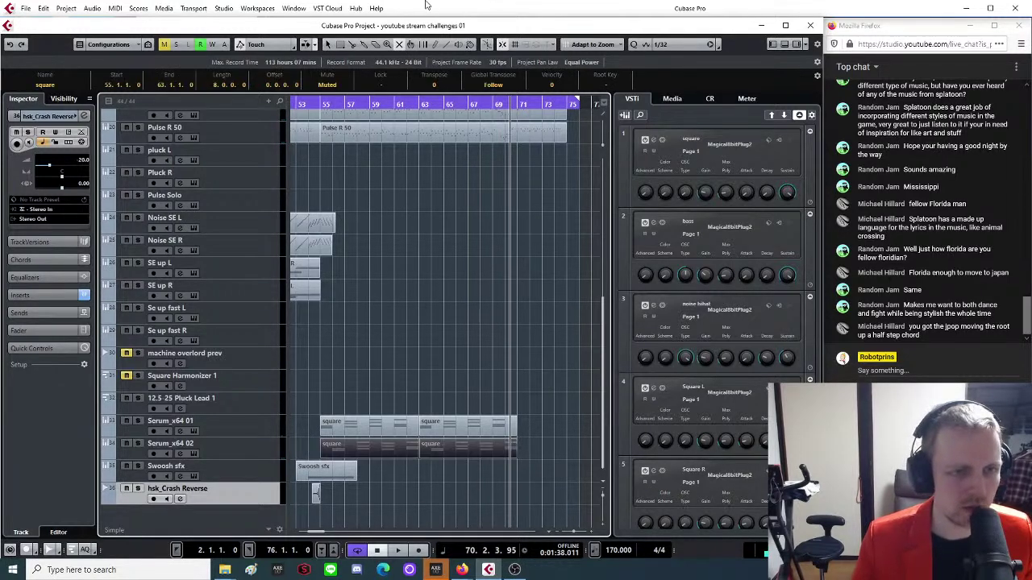
pyautogui.click(327, 104)
pyautogui.press('space')
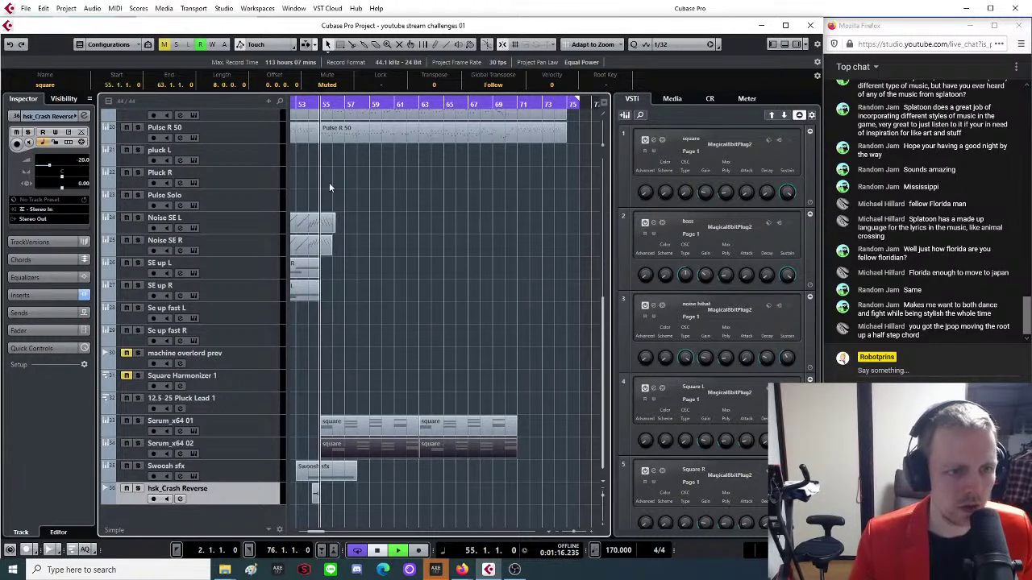
pyautogui.click(246, 427)
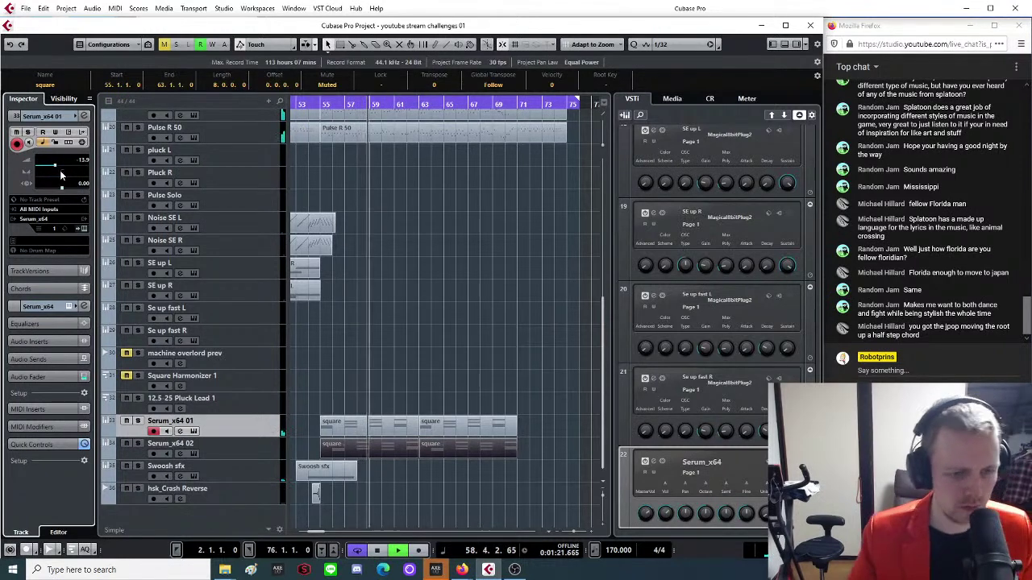
pyautogui.click(479, 313)
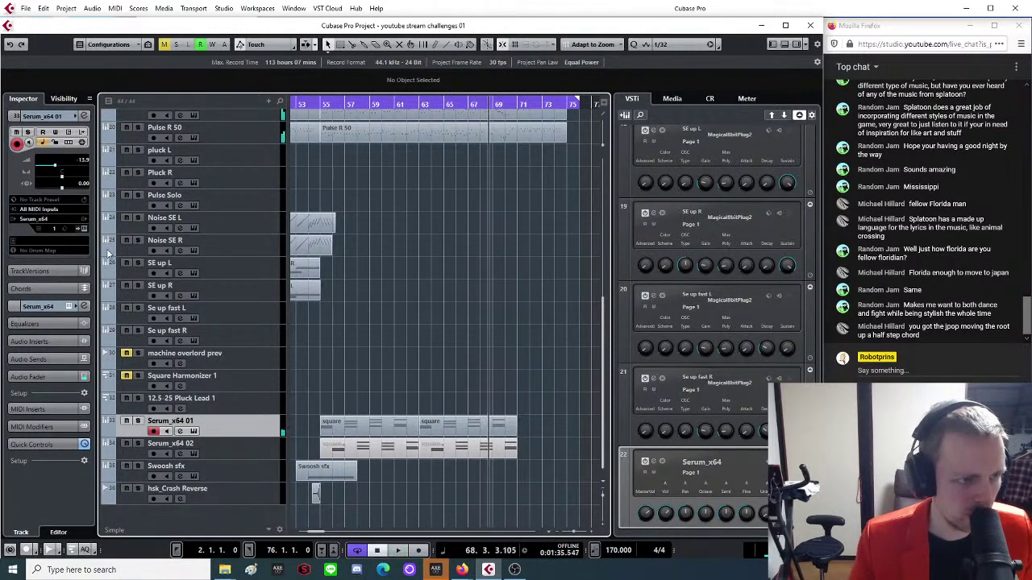
# Solo the Serum_x64 01 track and load StudioEQ into its first insert slot in the MixConsole.
pyautogui.click(139, 421)
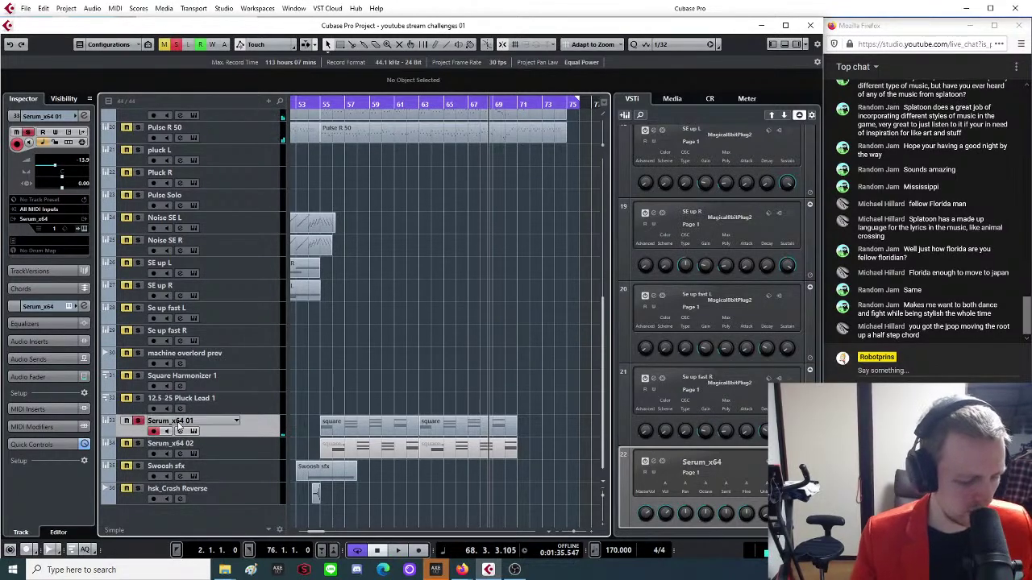
pyautogui.press('F3')
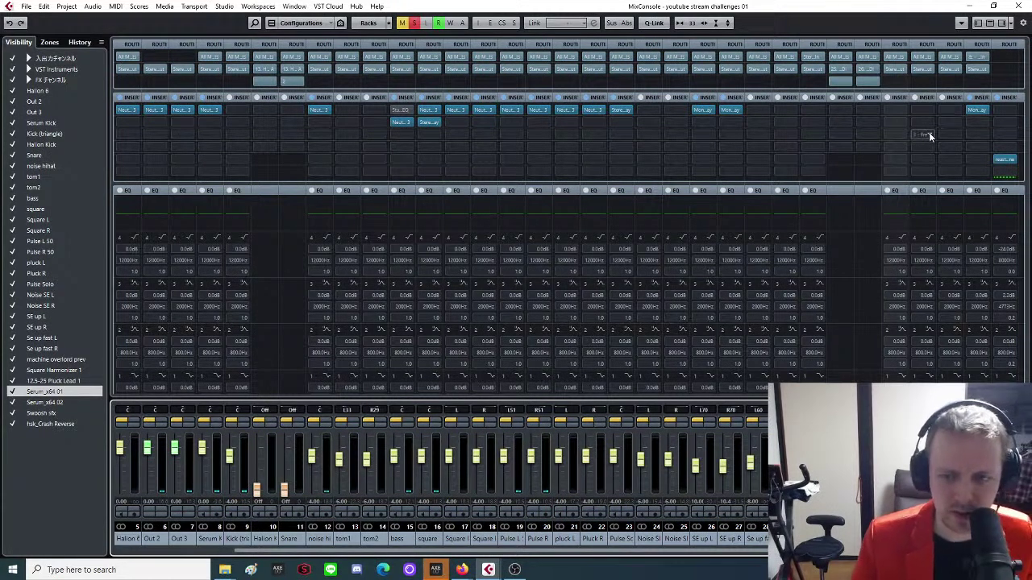
pyautogui.click(903, 109)
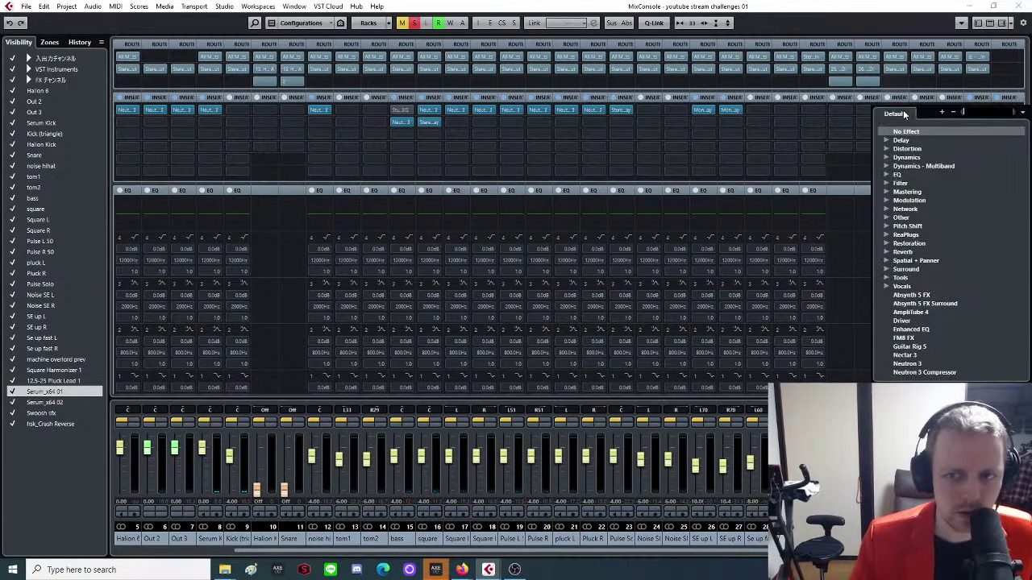
pyautogui.click(888, 176)
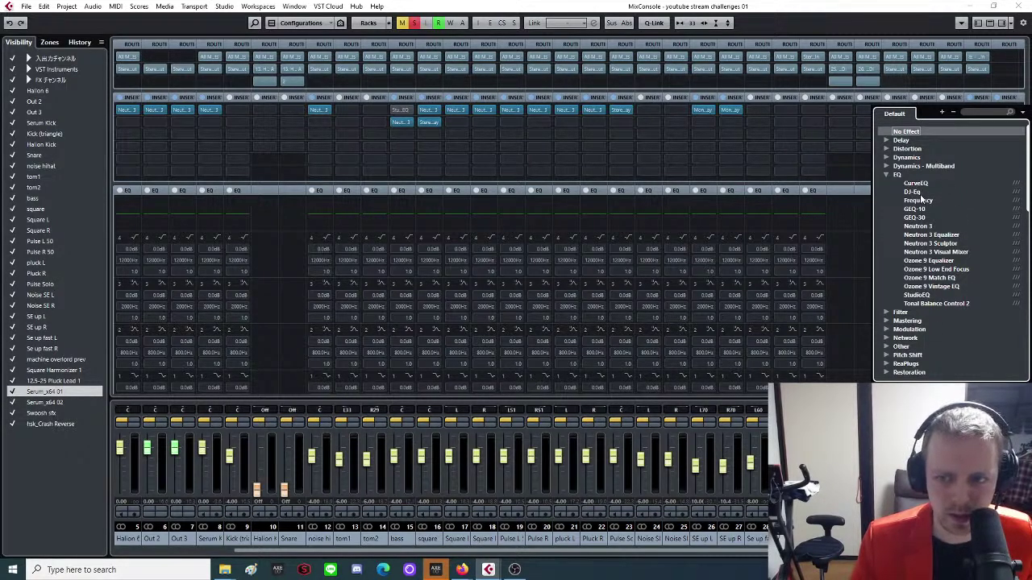
pyautogui.click(919, 295)
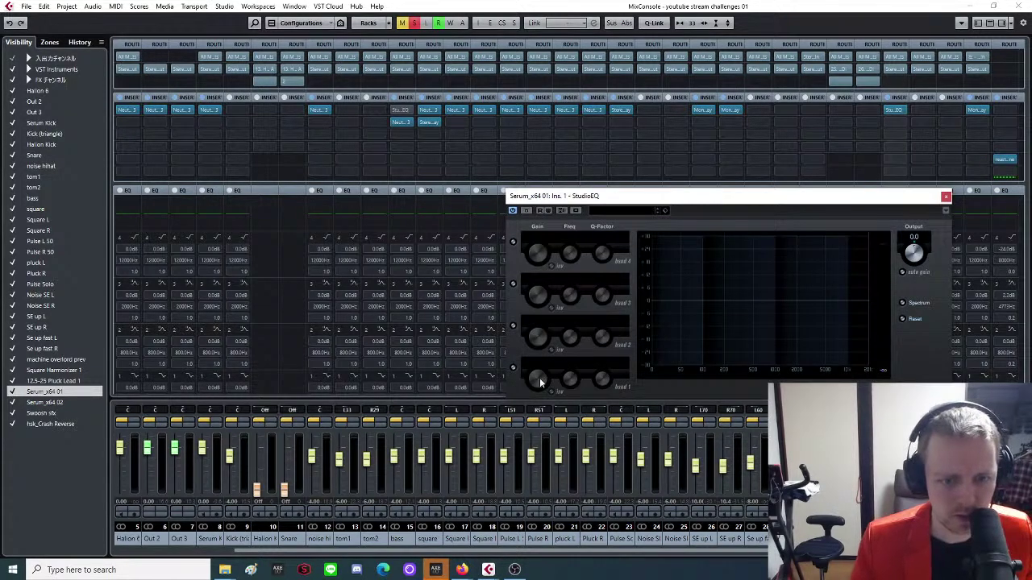
# Enable StudioEQ band 1 with gain -24.0, set its filter type to Cut and raise its Q-factor to 4.6.
pyautogui.click(512, 368)
pyautogui.moveTo(535, 386); pyautogui.dragTo(495, 489)
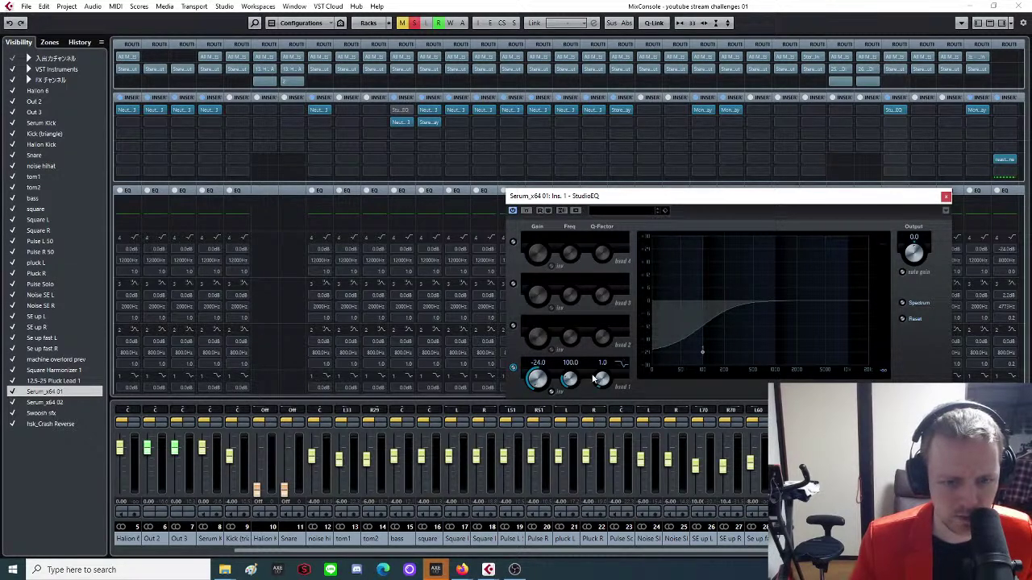
pyautogui.moveTo(600, 353)
pyautogui.mouseDown()
pyautogui.moveTo(613, 328)
pyautogui.moveTo(603, 355)
pyautogui.mouseUp()
pyautogui.click(621, 365)
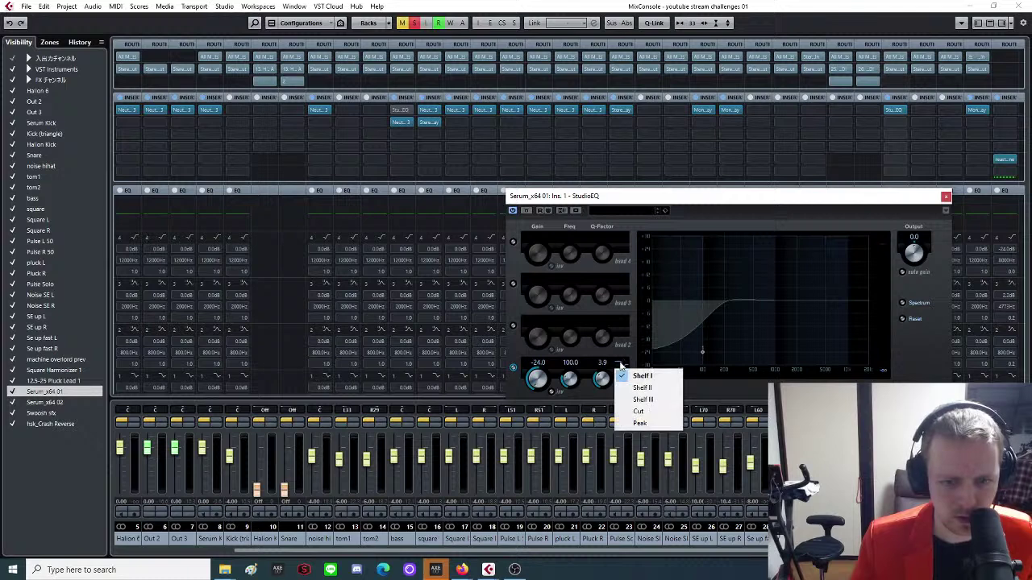
pyautogui.click(640, 412)
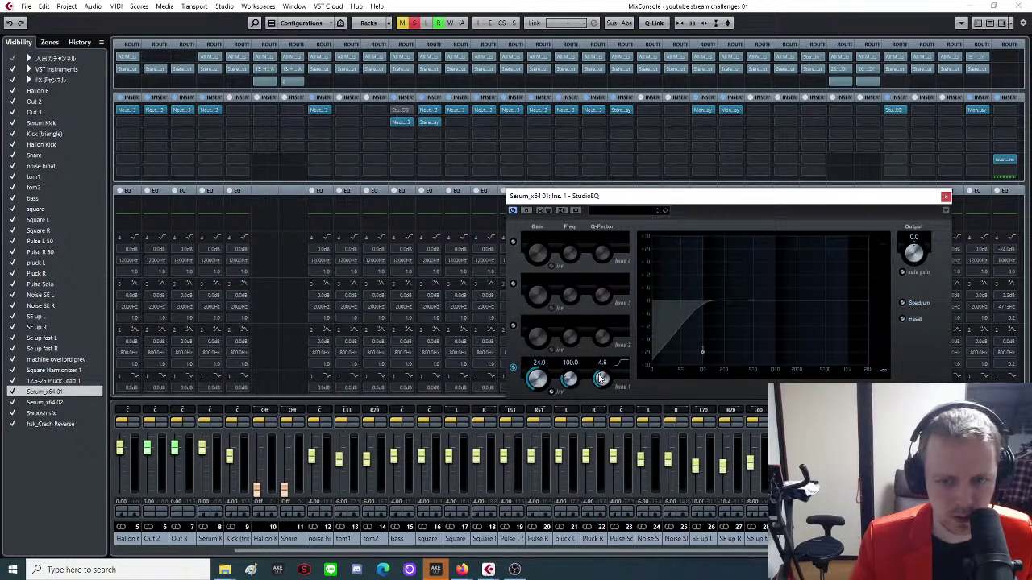
# Lower the StudioEQ band 1 frequency to 94.0 Hz and return to the project window.
pyautogui.moveTo(569, 379); pyautogui.dragTo(575, 385)
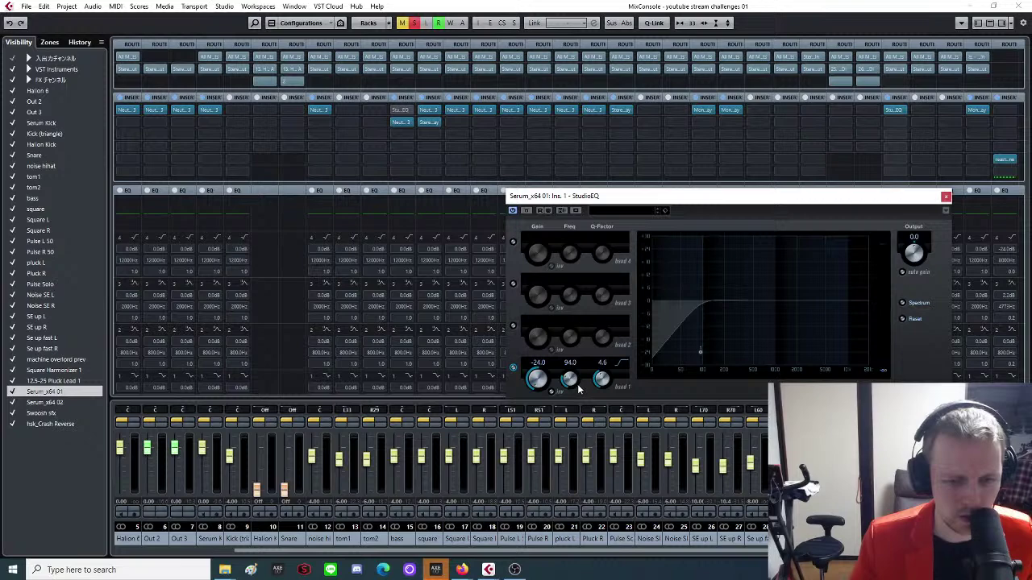
pyautogui.click(946, 197)
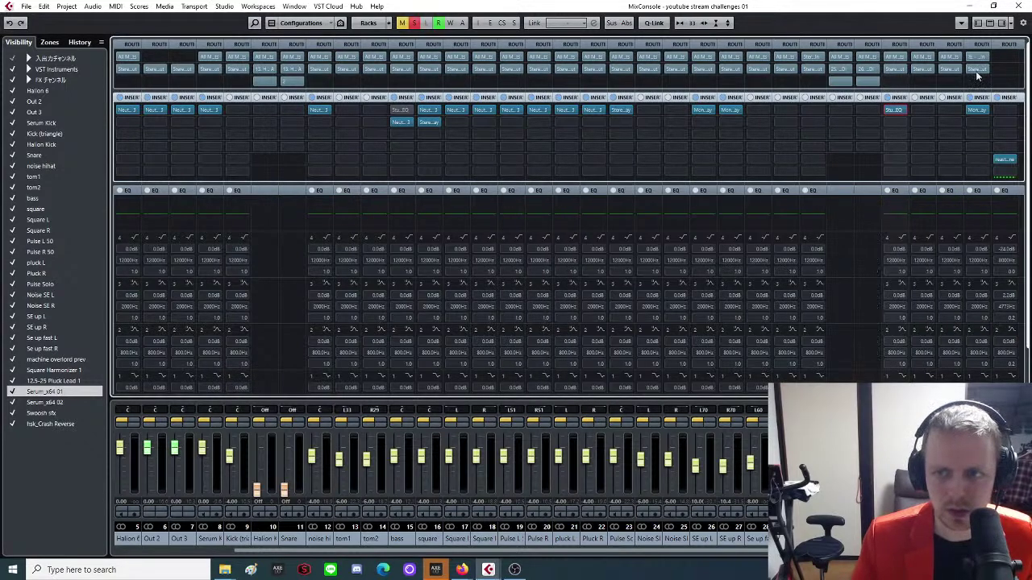
pyautogui.click(1021, 7)
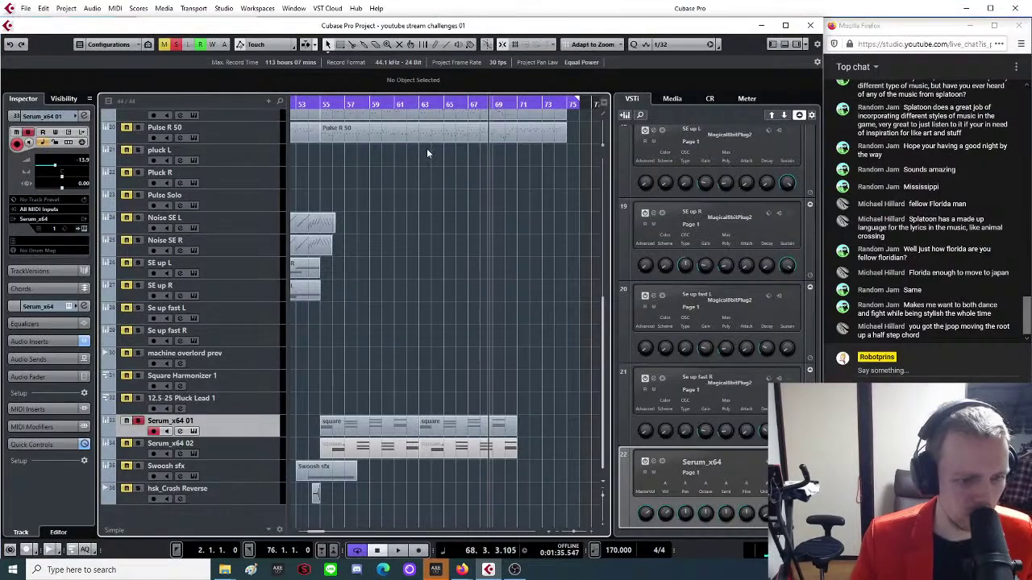
# Set the cycle range from bar 55 to bar 71 and start playback from bar 55.
pyautogui.click(321, 105)
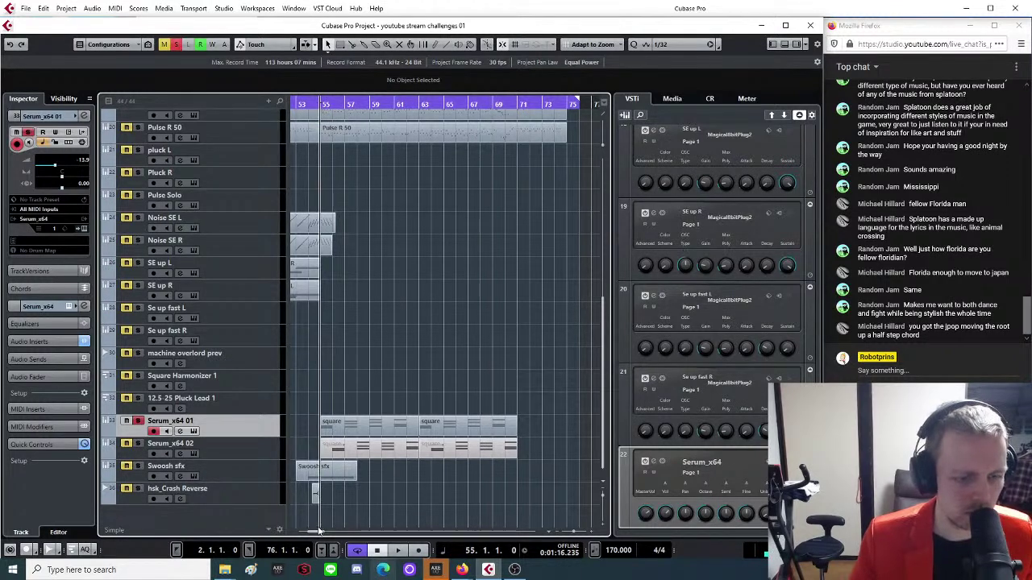
pyautogui.doubleClick(216, 551)
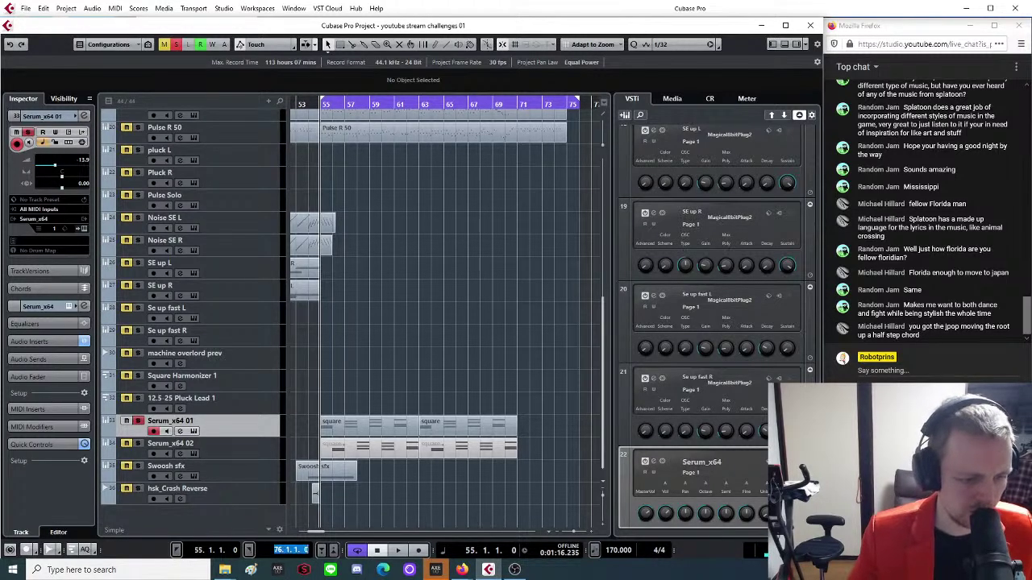
pyautogui.write('71')
pyautogui.press('Return')
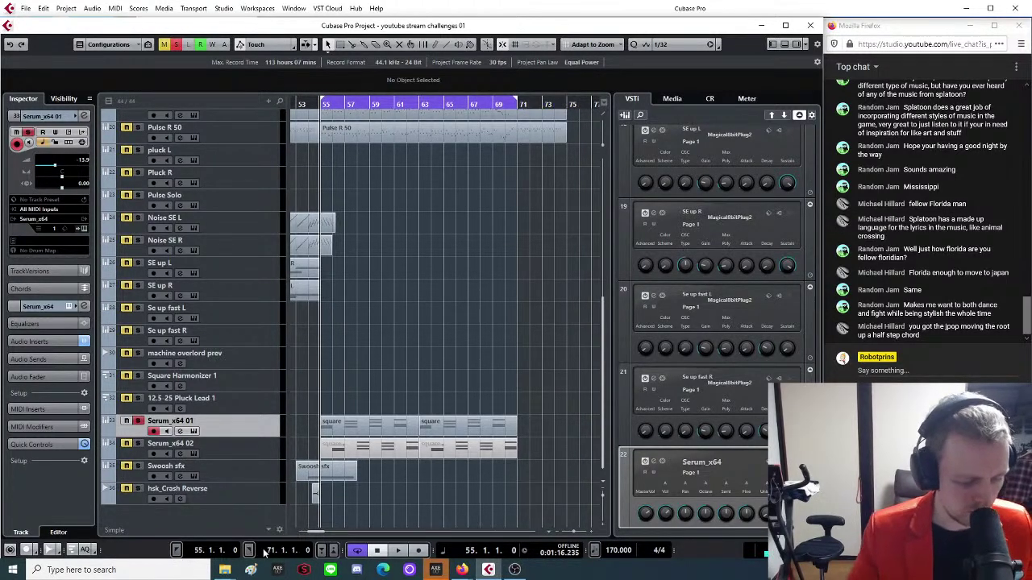
pyautogui.press('g')
pyautogui.press('space')
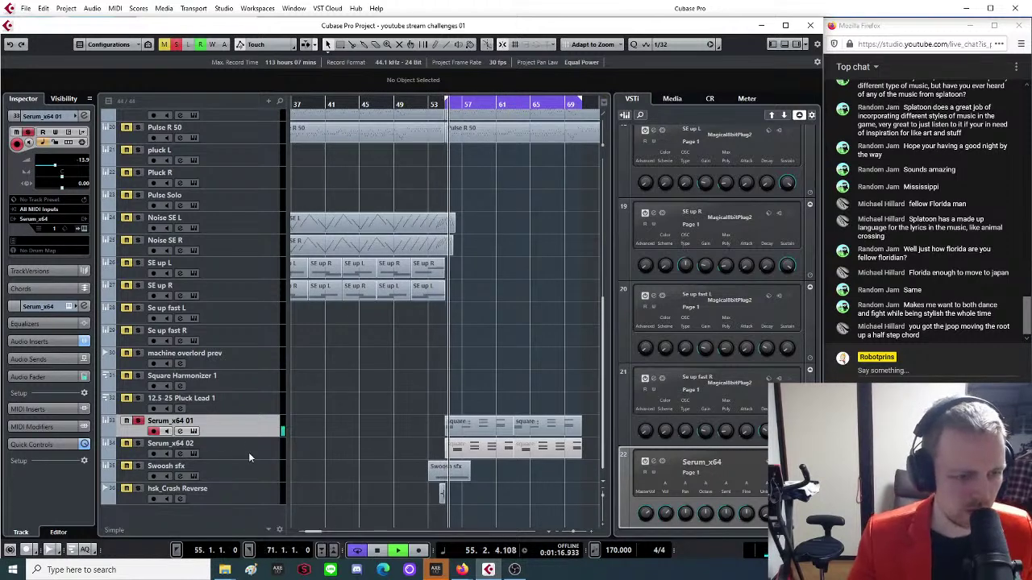
# Reopen StudioEQ on the Serum_x64 01 channel and raise band 1's frequency to 508.6 Hz during playback.
pyautogui.click(84, 230)
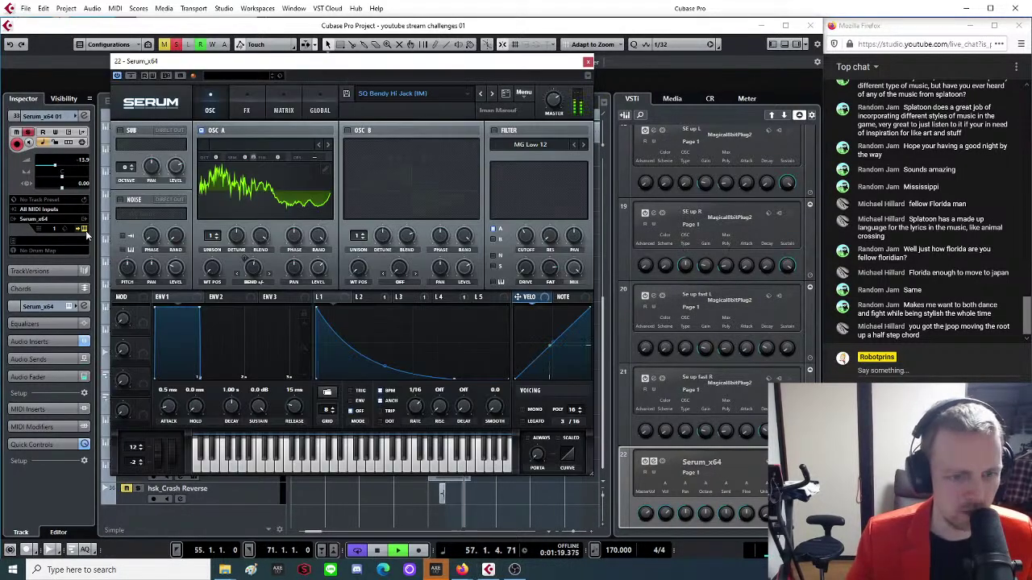
pyautogui.click(588, 63)
pyautogui.press('F3')
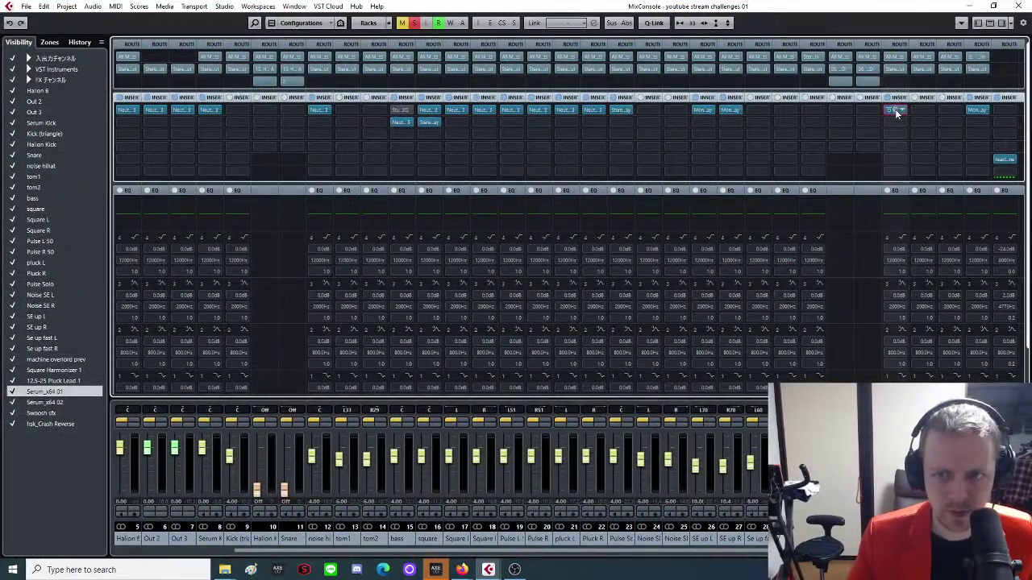
pyautogui.click(895, 109)
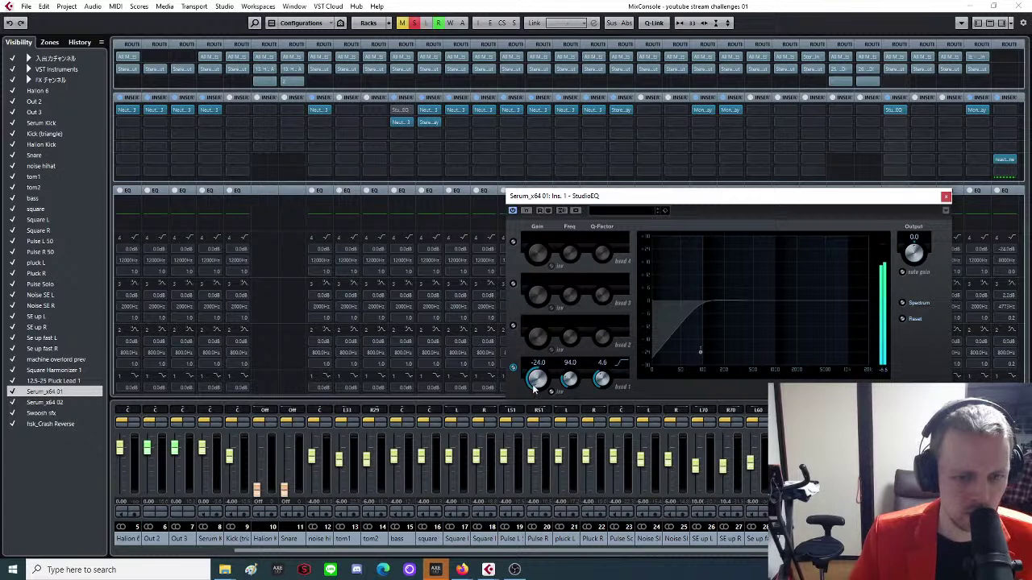
pyautogui.moveTo(537, 379); pyautogui.dragTo(570, 372)
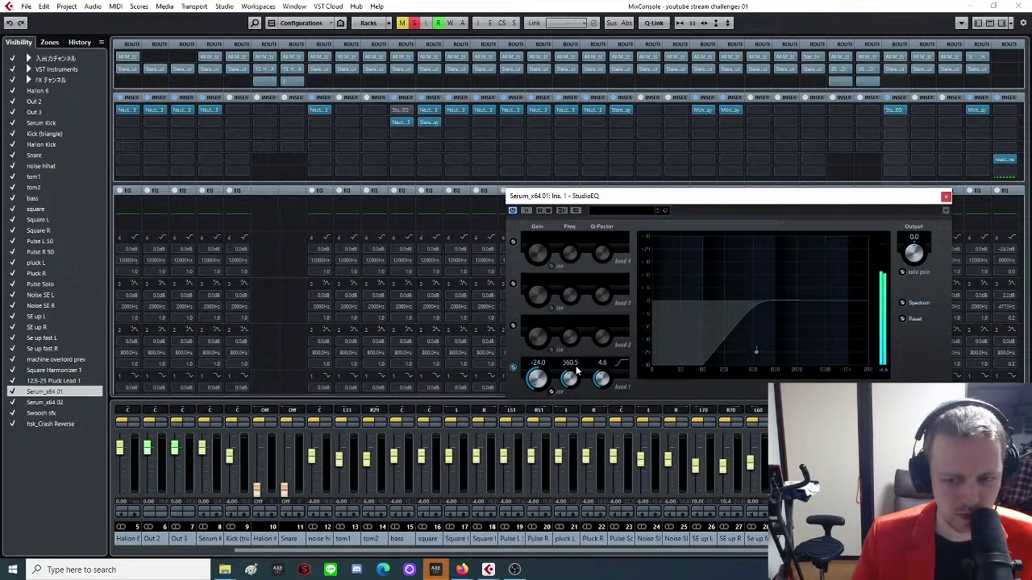
pyautogui.moveTo(567, 385); pyautogui.dragTo(567, 387)
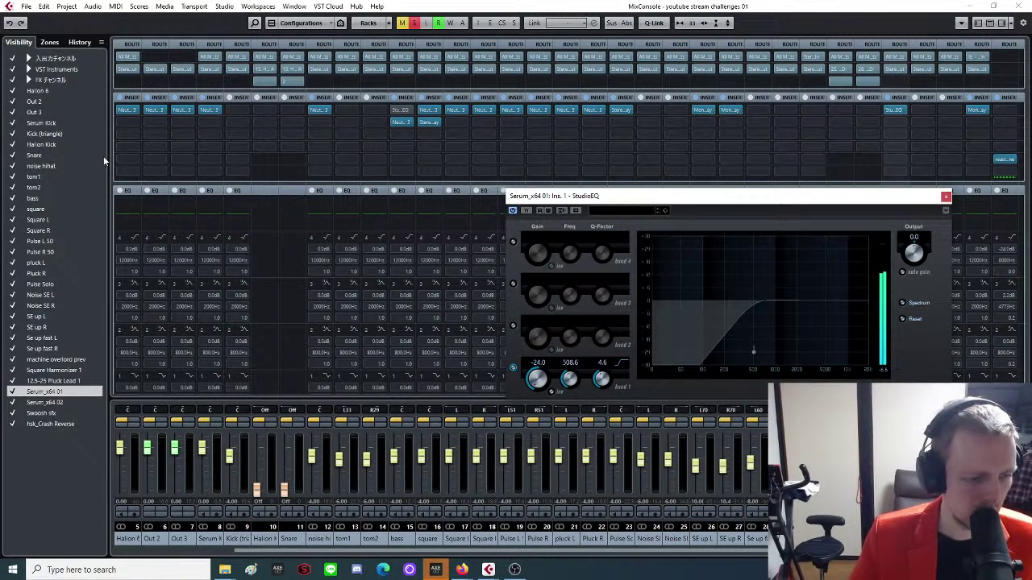
pyautogui.click(1021, 6)
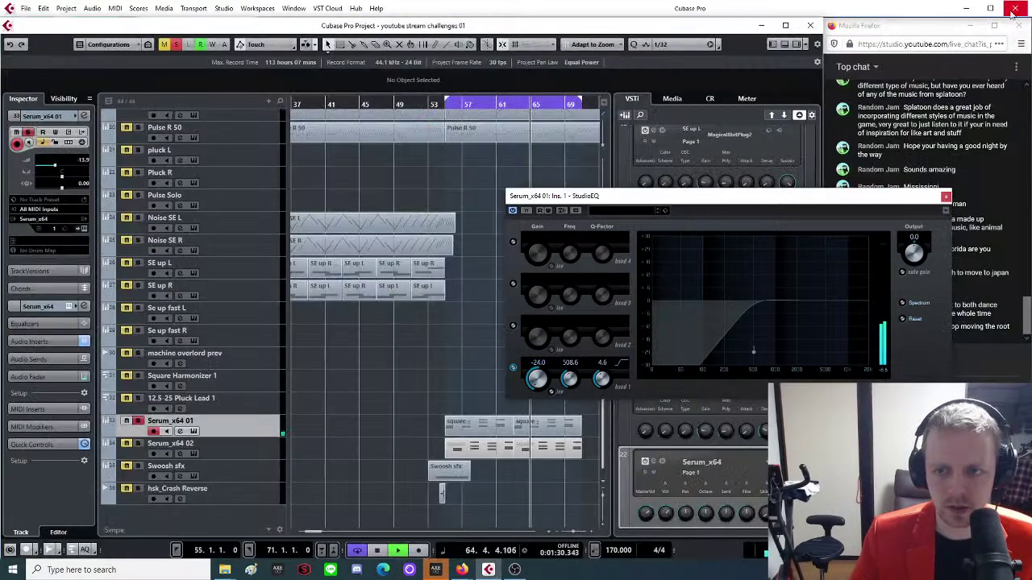
# Solo the bass, Serum Kick, Kick (triangle) and Halion Kick tracks alongside Serum_x64 01.
pyautogui.scroll(5, 339, 266)
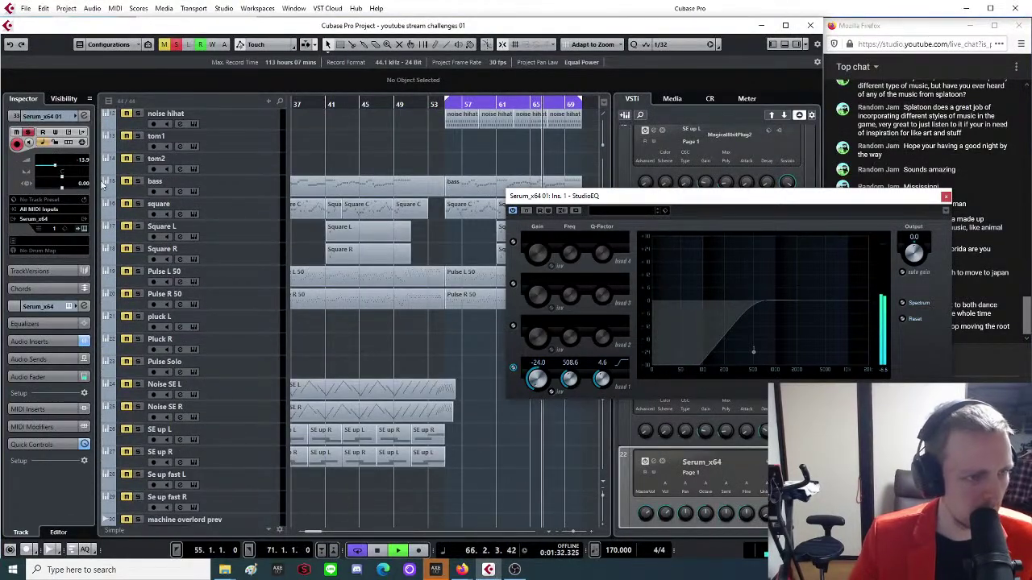
pyautogui.click(195, 191)
pyautogui.scroll(5, 194, 190)
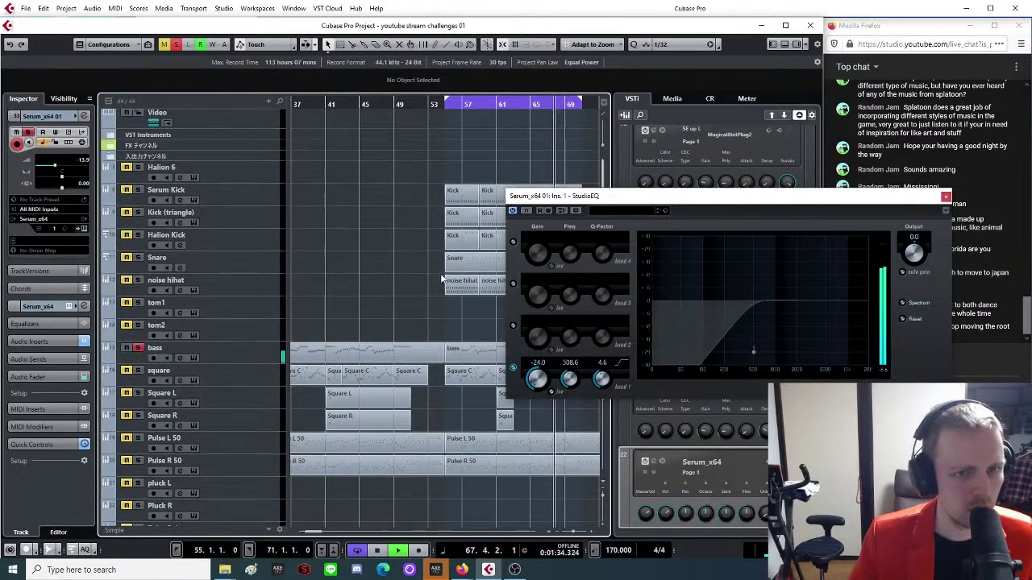
pyautogui.click(137, 215)
pyautogui.click(138, 238)
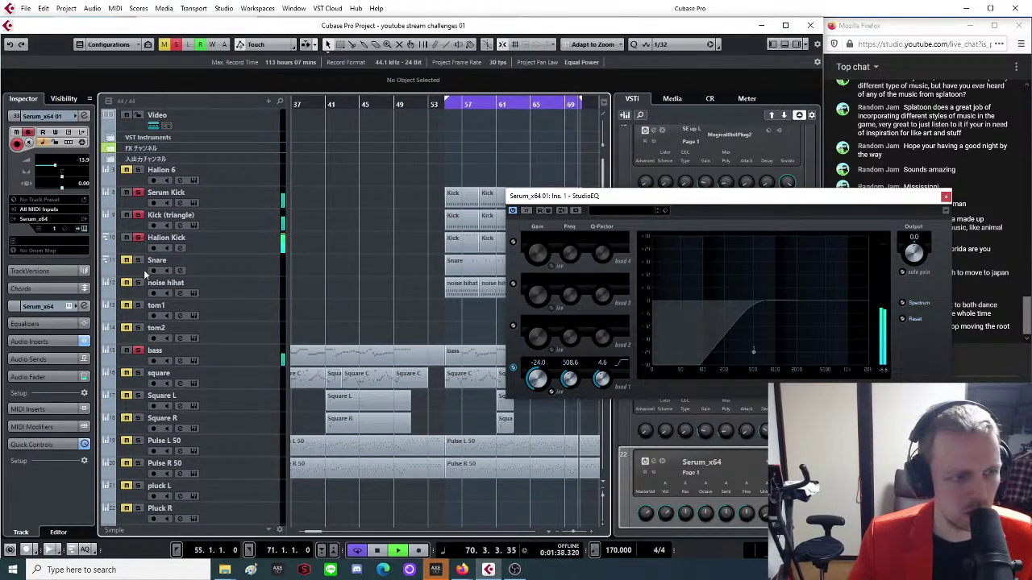
# Sweep StudioEQ band 1's frequency against the soloed kicks and bass and settle it at 438.1 Hz.
pyautogui.scroll(-10, 403, 241)
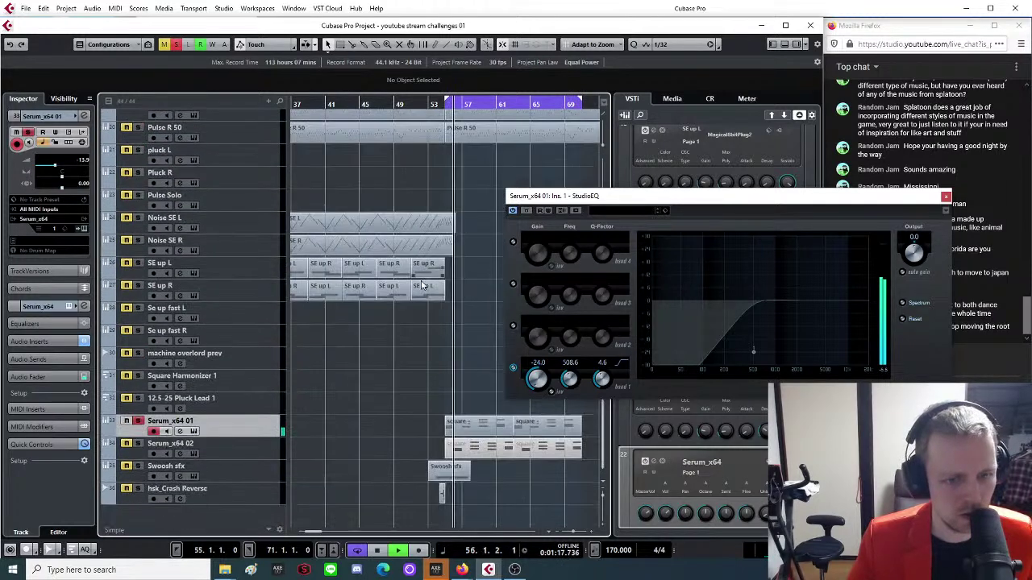
pyautogui.scroll(2, 436, 412)
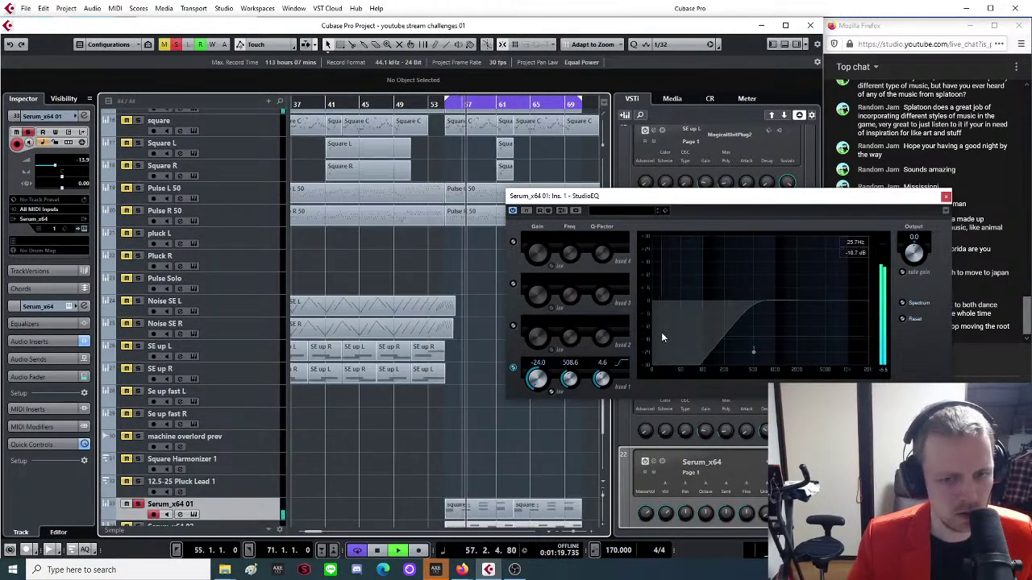
pyautogui.scroll(-4, 566, 390)
pyautogui.scroll(-10, 566, 390)
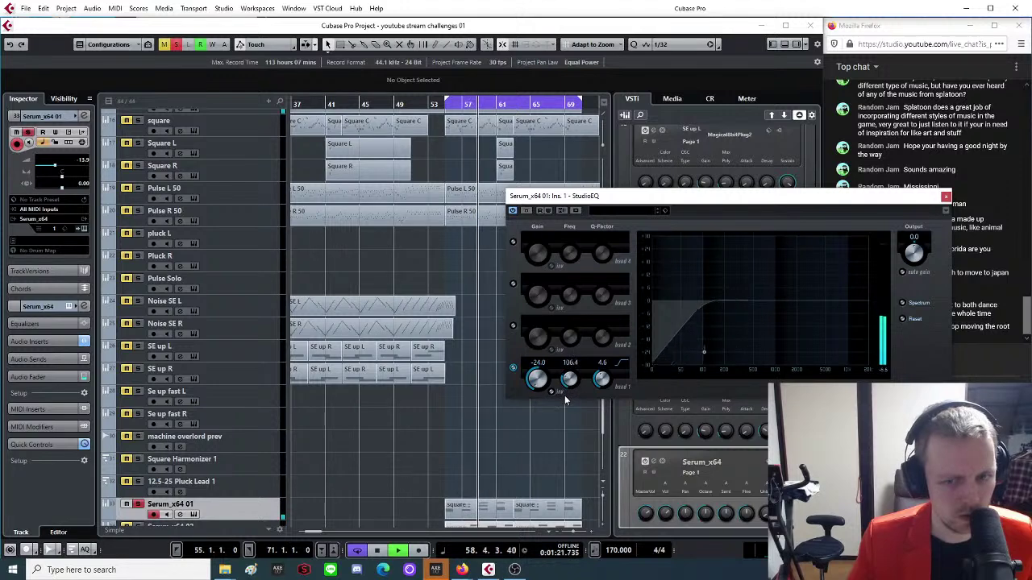
pyautogui.scroll(12, 569, 390)
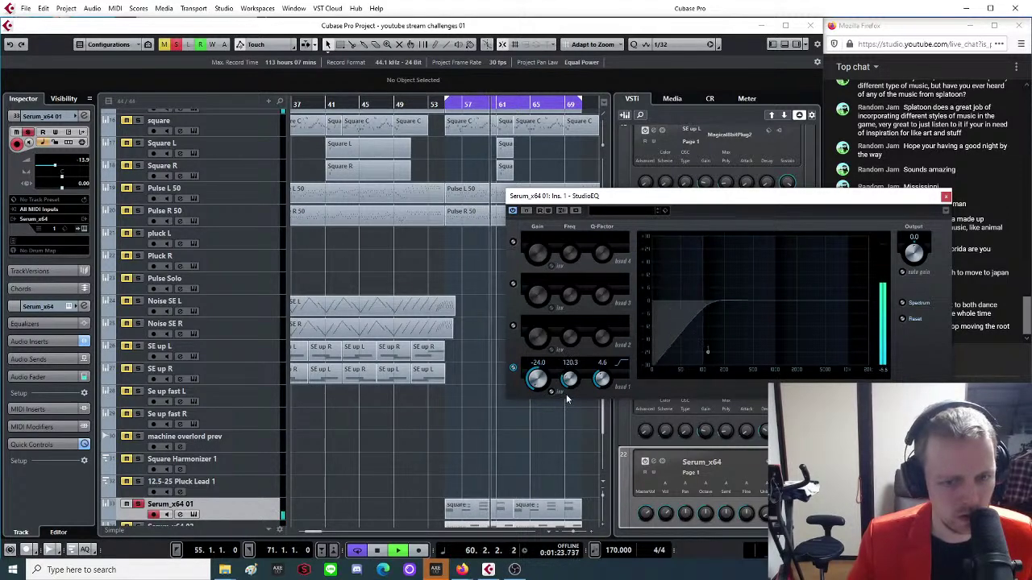
pyautogui.scroll(3, 568, 390)
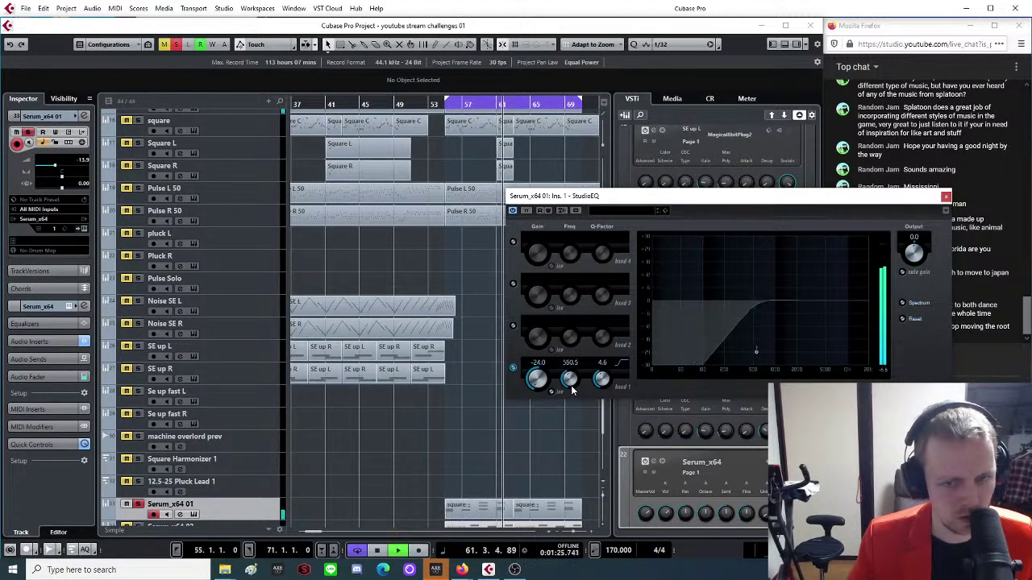
pyautogui.scroll(-1, 571, 390)
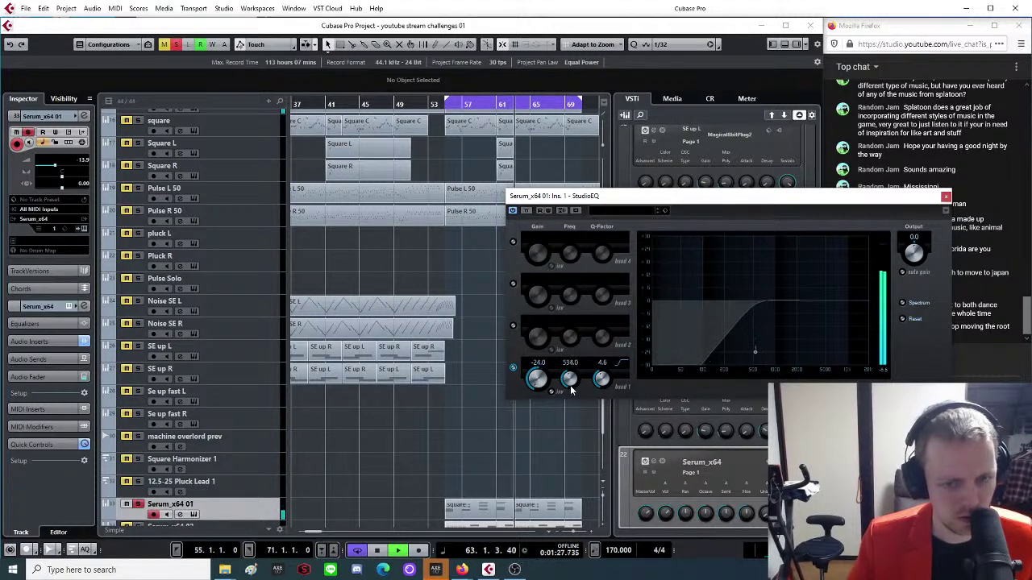
pyautogui.scroll(-2, 571, 390)
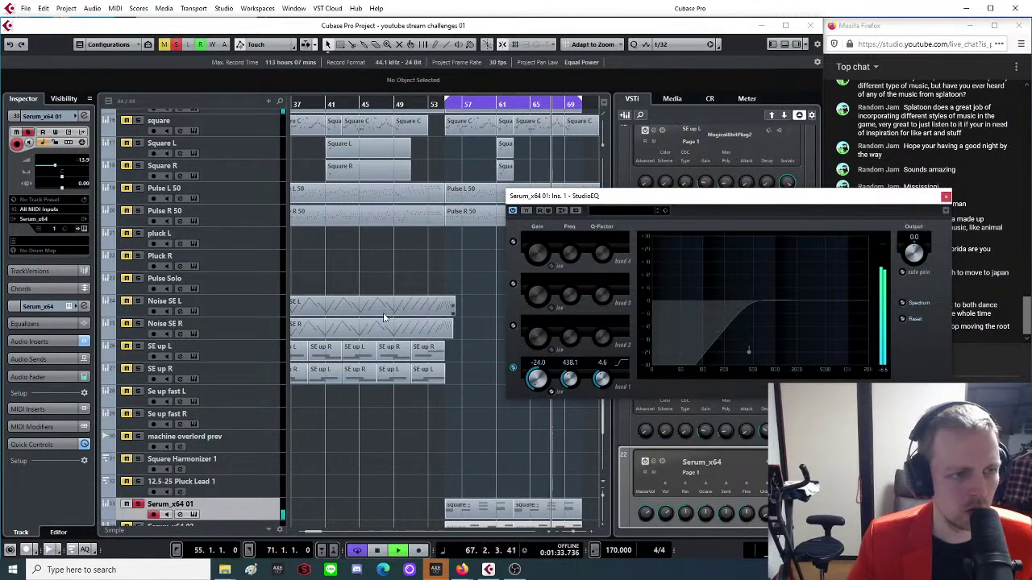
# Add the square track to the soloed tracks and set the Serum_x64 01 volume to -15.0.
pyautogui.scroll(4, 192, 295)
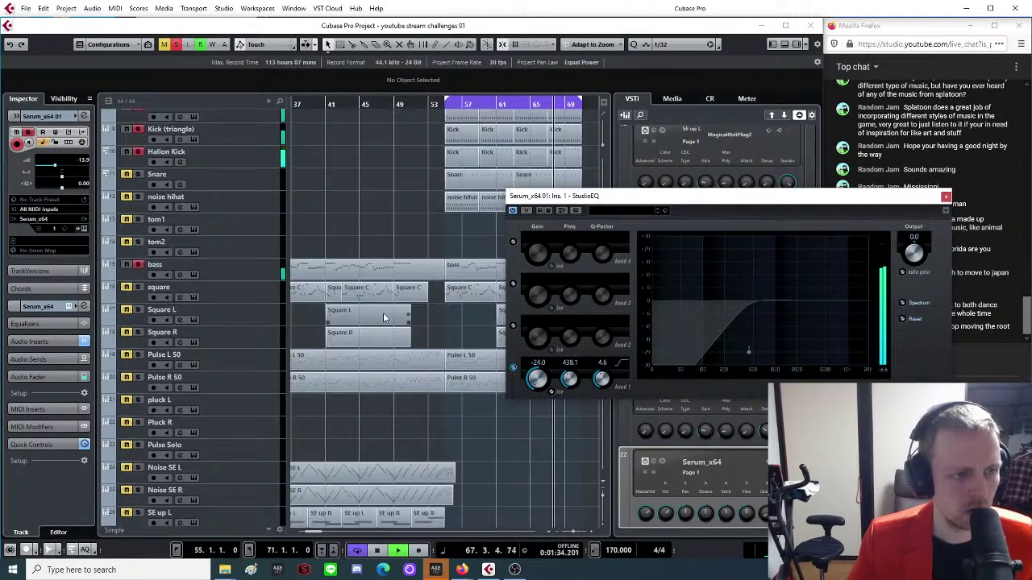
pyautogui.click(137, 288)
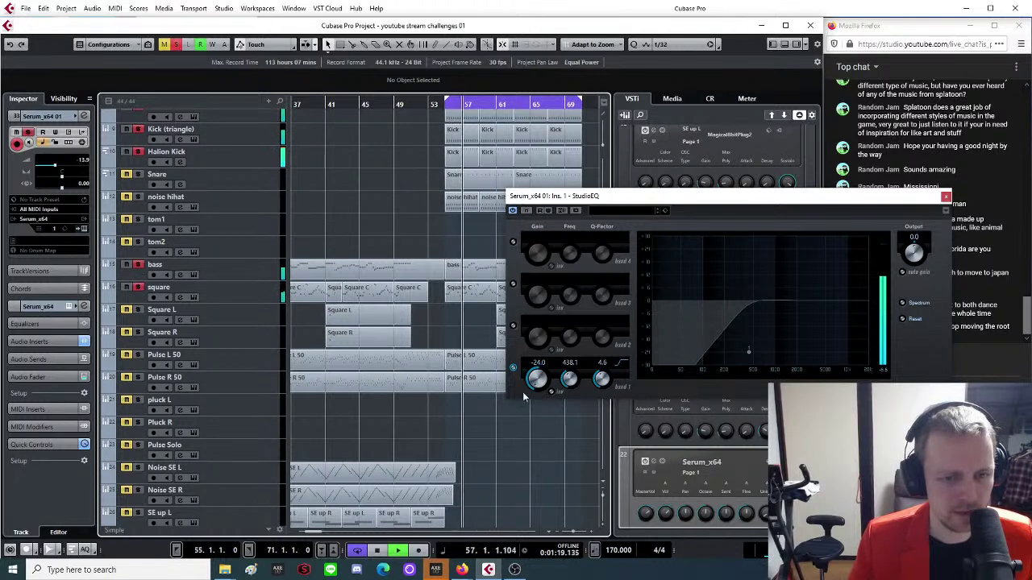
pyautogui.scroll(-5, 574, 432)
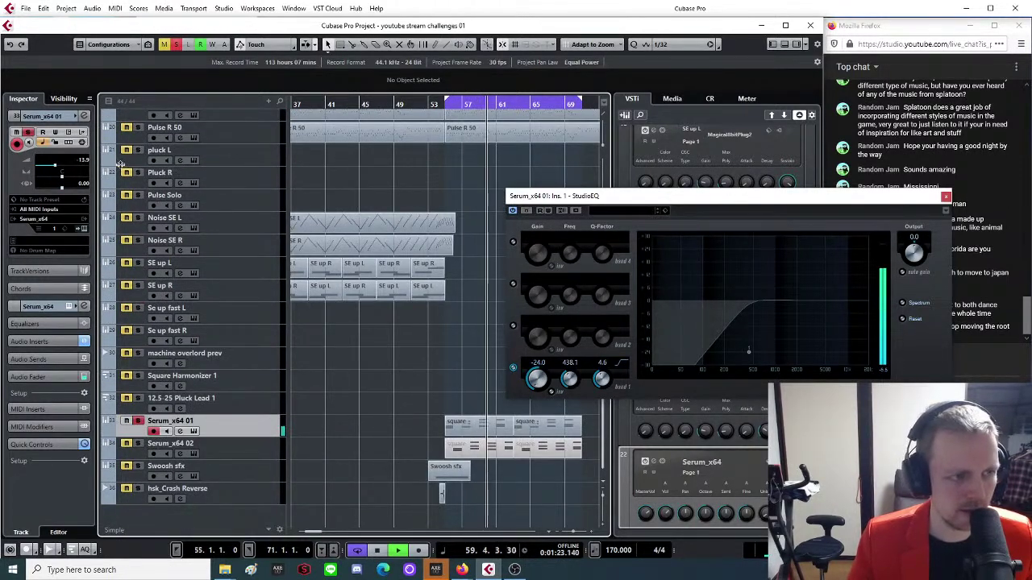
pyautogui.doubleClick(80, 159)
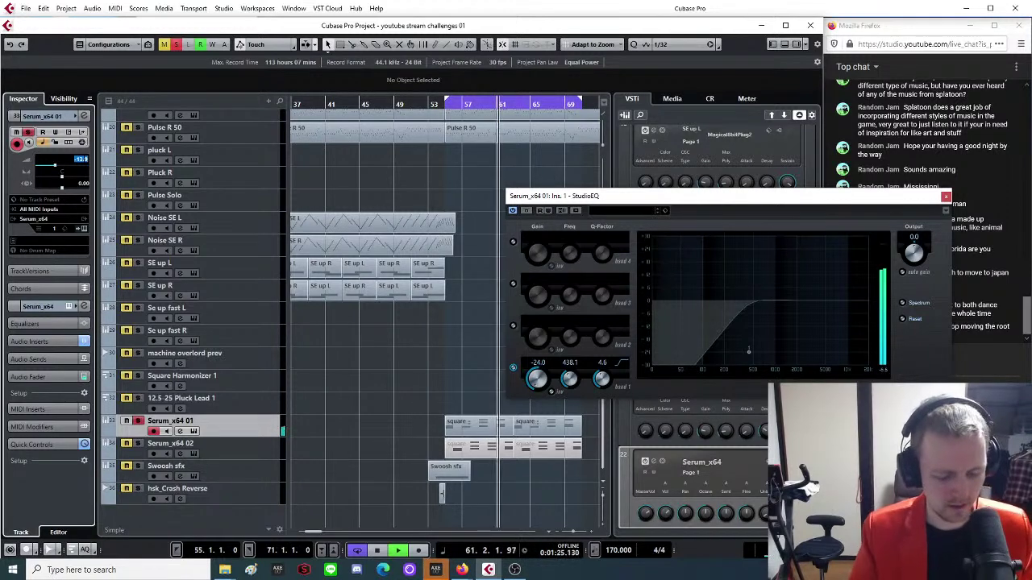
pyautogui.write('-15')
pyautogui.press('Return')
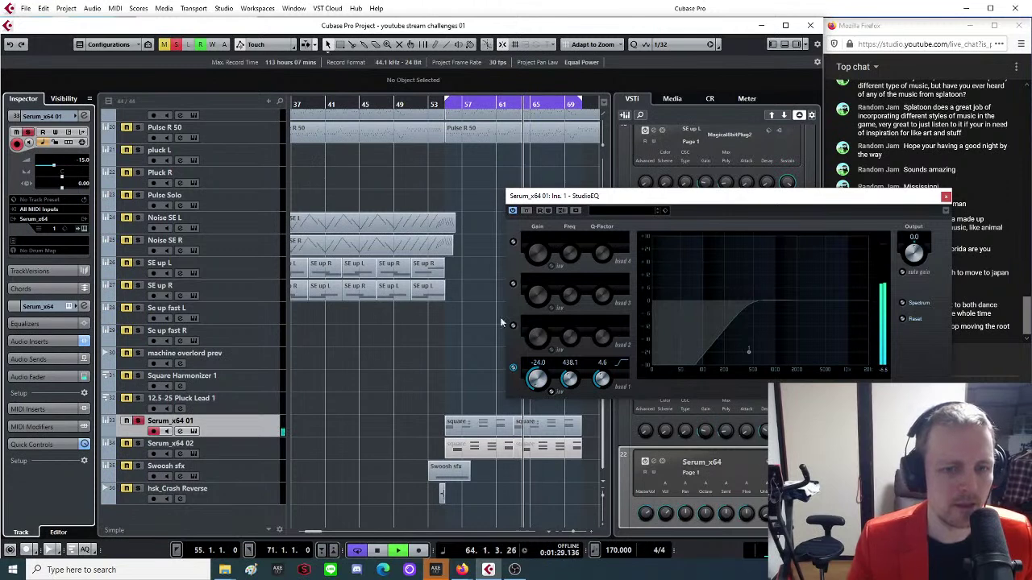
# Close StudioEQ, and try Serum_x64 01 panned hard right before returning its pan to centre.
pyautogui.moveTo(641, 199); pyautogui.dragTo(573, 204)
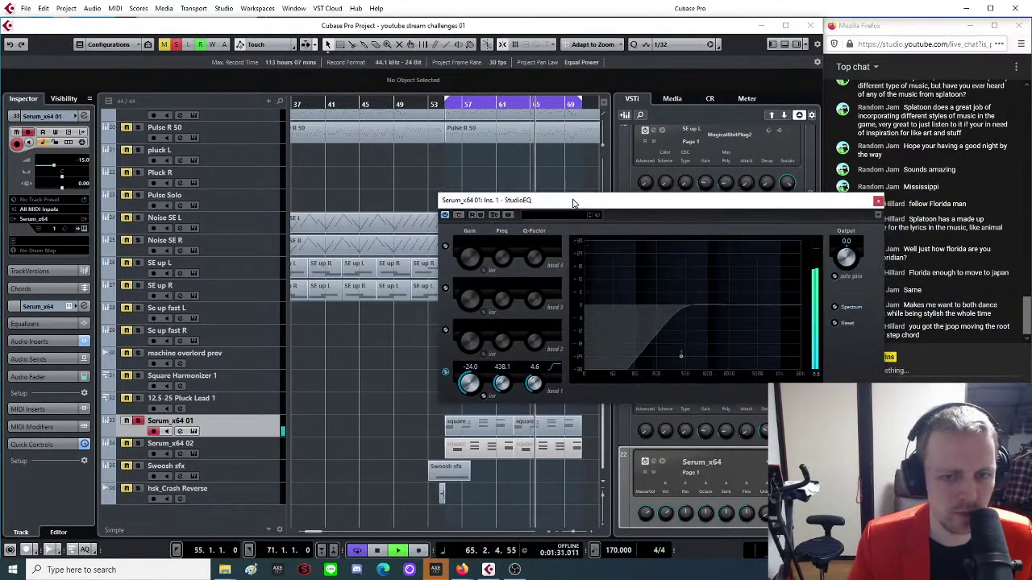
pyautogui.click(878, 200)
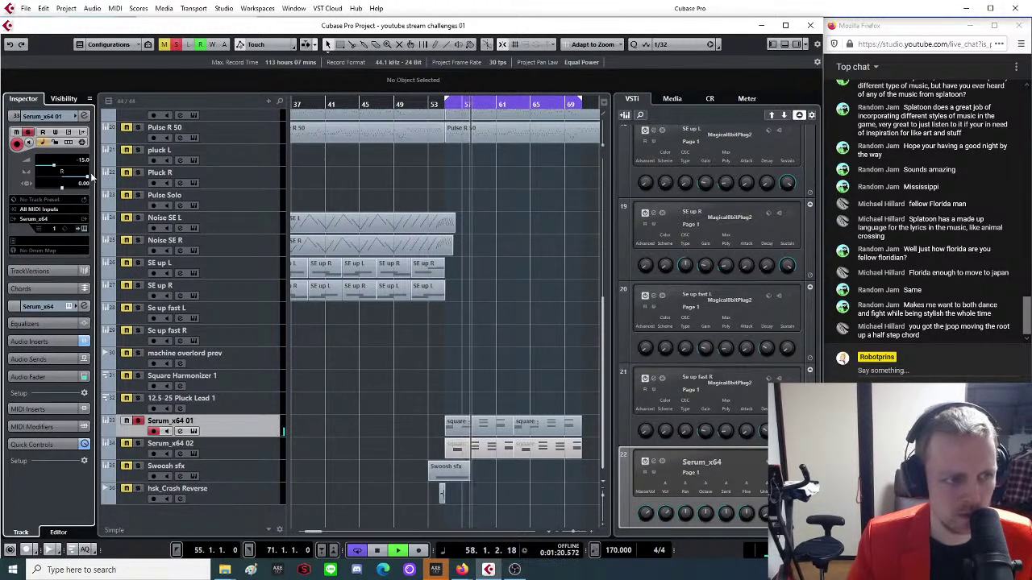
pyautogui.moveTo(63, 179); pyautogui.dragTo(61, 178)
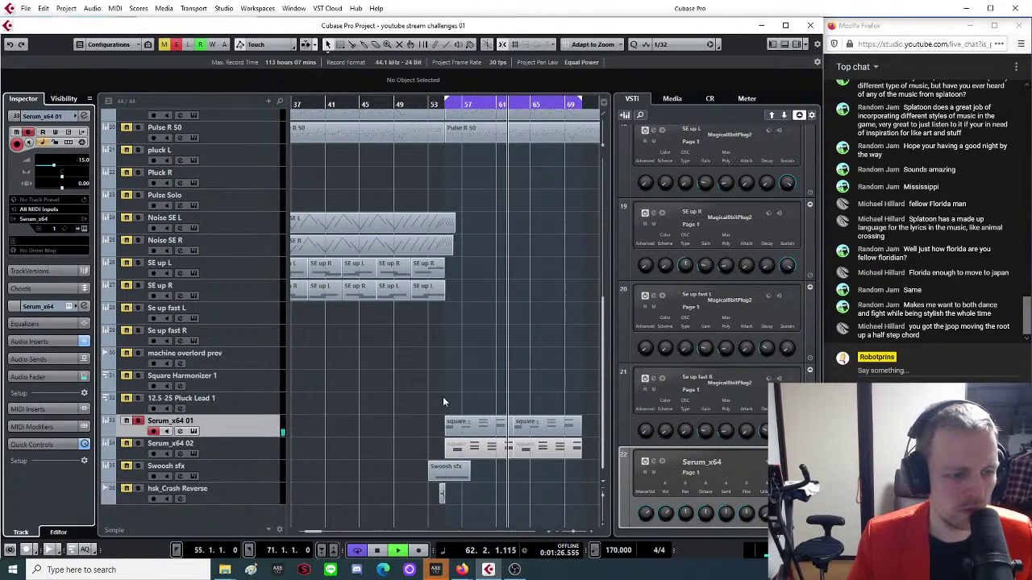
# Solo the Pulse L 50, Pulse R 50, Snare, noise hihat, Square L and Square R tracks as well.
pyautogui.scroll(5, 445, 399)
pyautogui.click(138, 355)
pyautogui.click(138, 379)
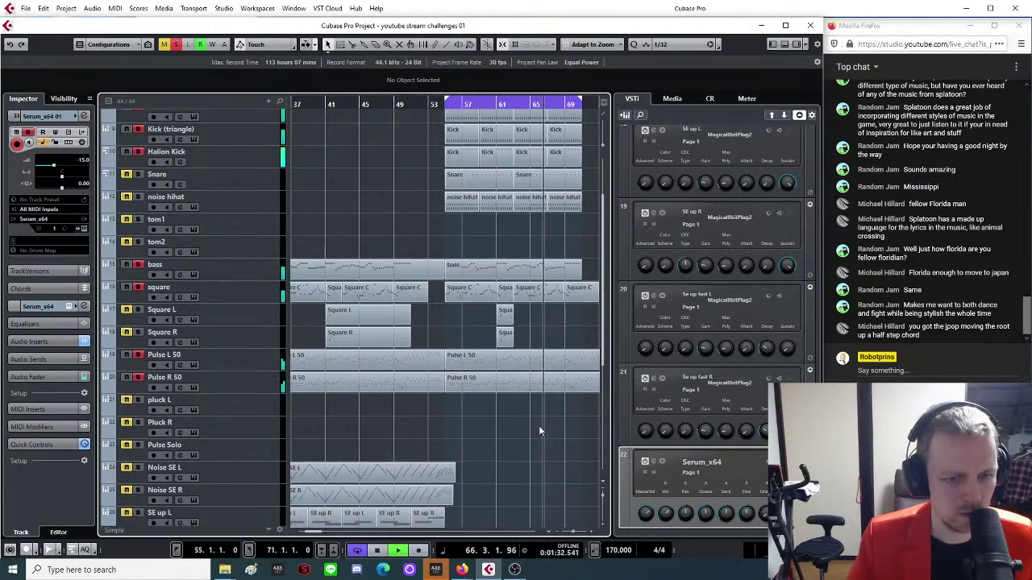
pyautogui.scroll(-5, 538, 426)
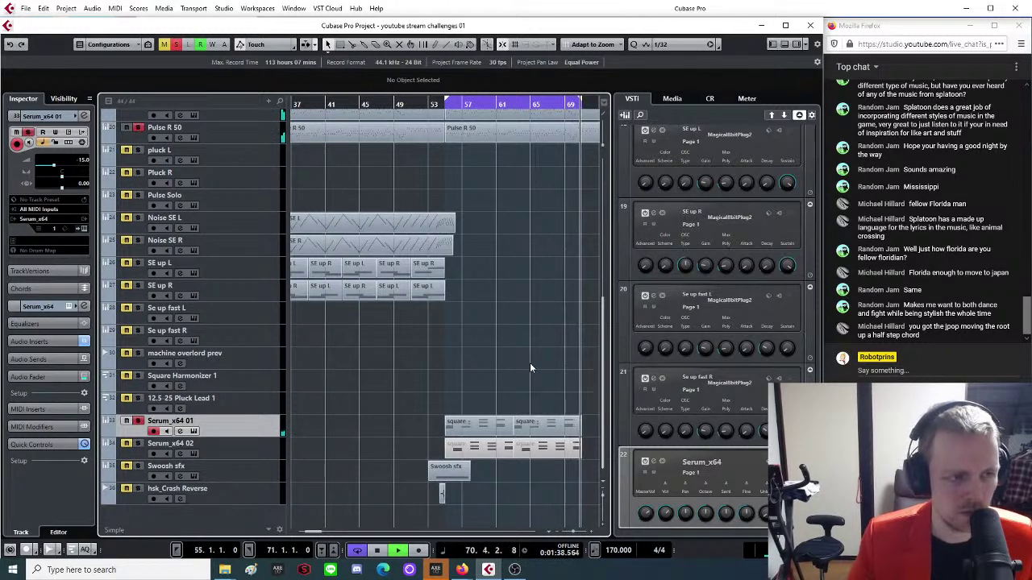
pyautogui.scroll(10, 523, 363)
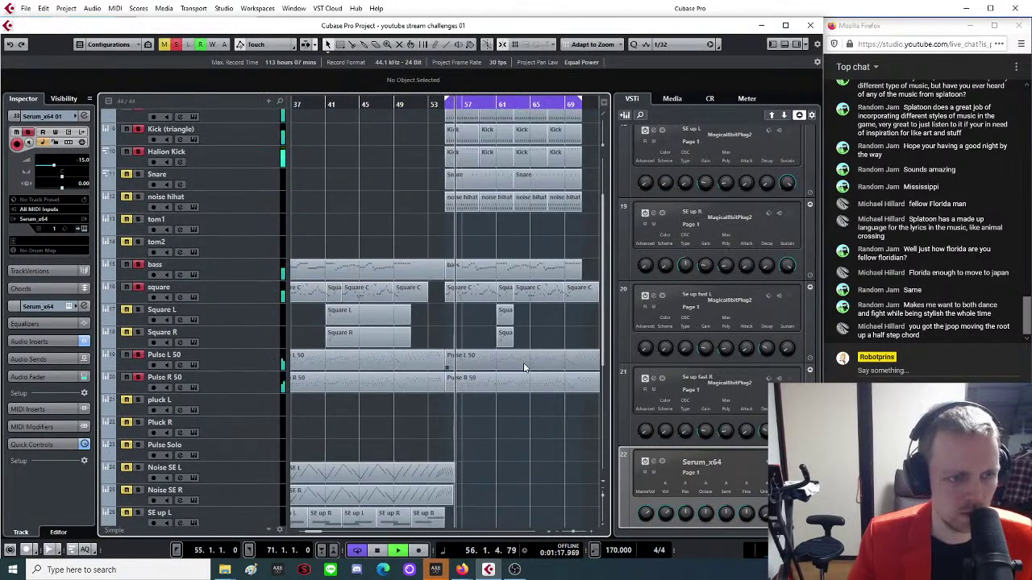
pyautogui.click(137, 261)
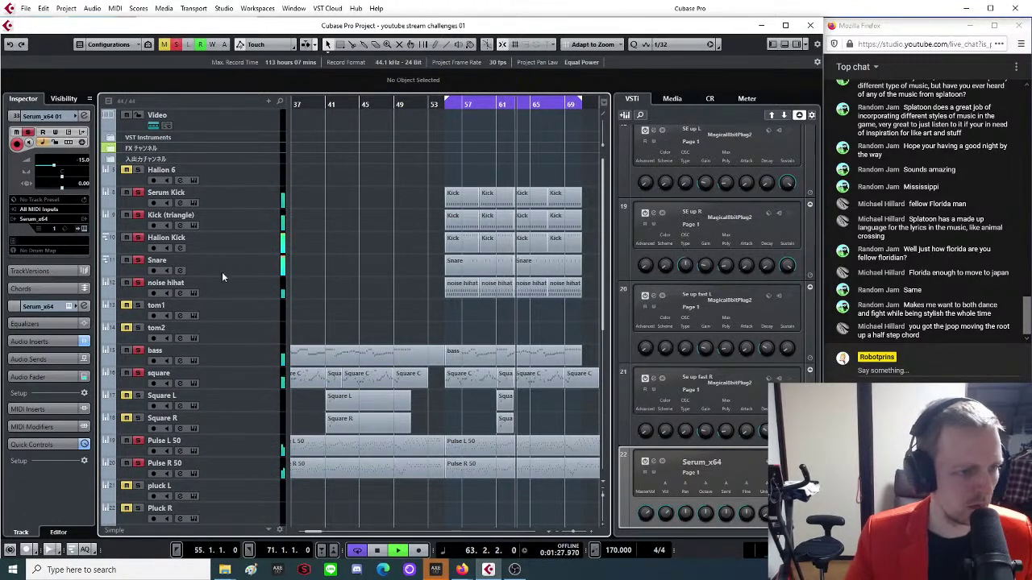
# Clear the solo on all tracks and play the full arrangement from bar 55, checking the MixConsole and the Serum parts.
pyautogui.press('F3')
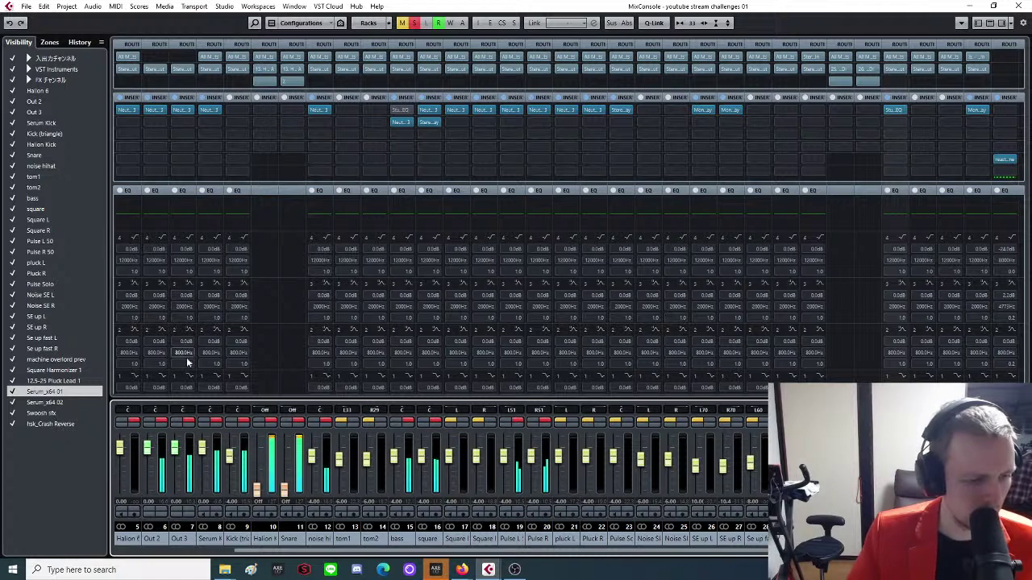
pyautogui.click(1017, 6)
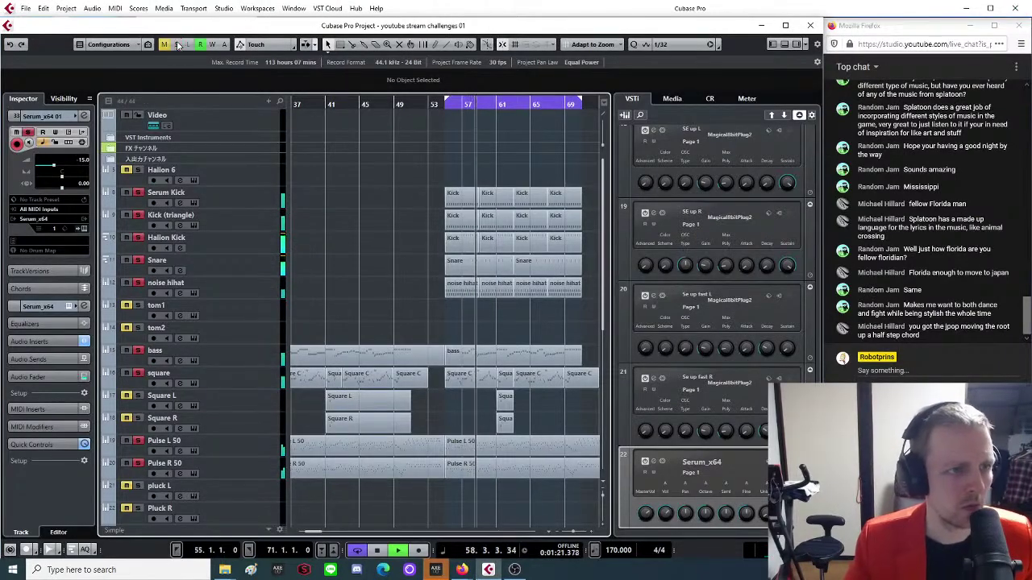
pyautogui.scroll(-2, 453, 400)
pyautogui.scroll(-5, 484, 307)
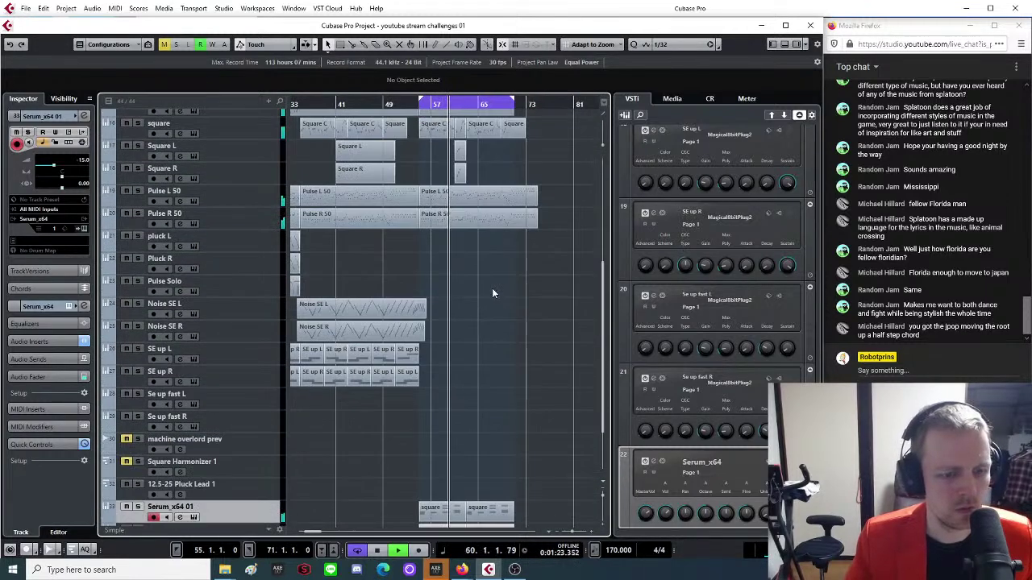
pyautogui.scroll(-3, 492, 293)
pyautogui.scroll(1, 487, 322)
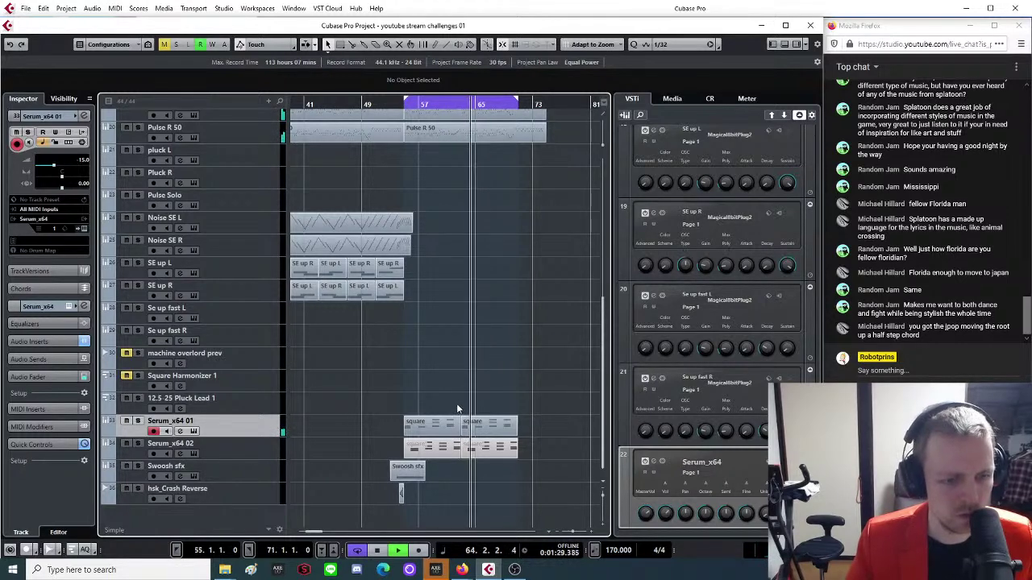
pyautogui.scroll(5, 445, 375)
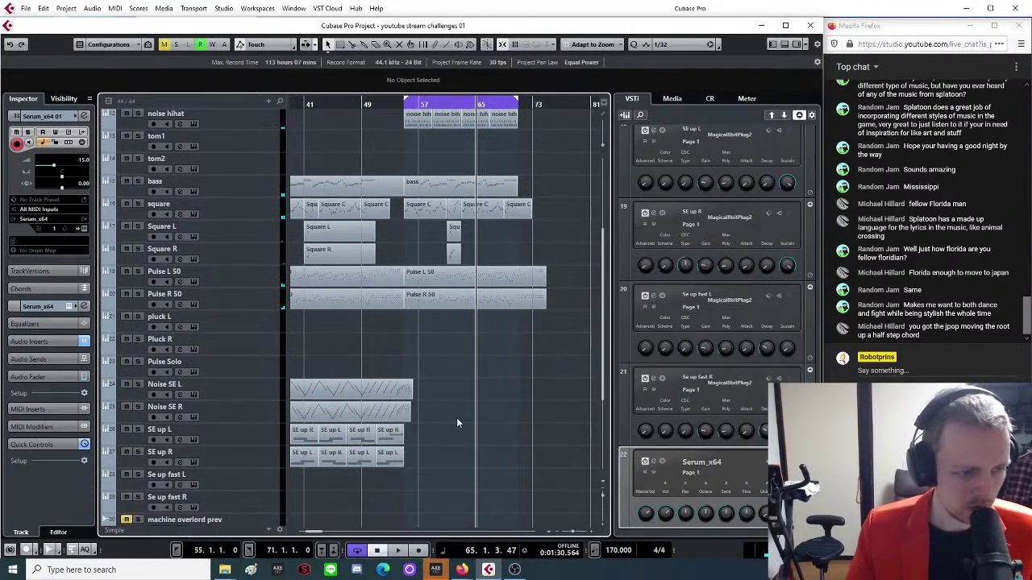
# Draw empty parts spanning bars 55 to 71 on the pluck L and Pluck R tracks.
pyautogui.moveTo(408, 319); pyautogui.dragTo(519, 325)
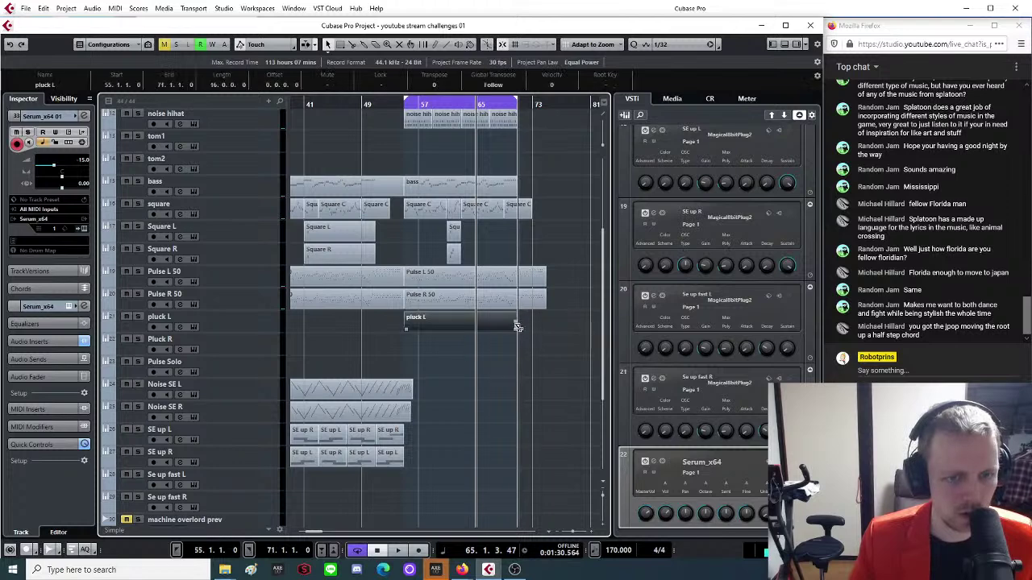
pyautogui.moveTo(408, 344)
pyautogui.mouseDown()
pyautogui.moveTo(532, 367)
pyautogui.moveTo(517, 367)
pyautogui.mouseUp()
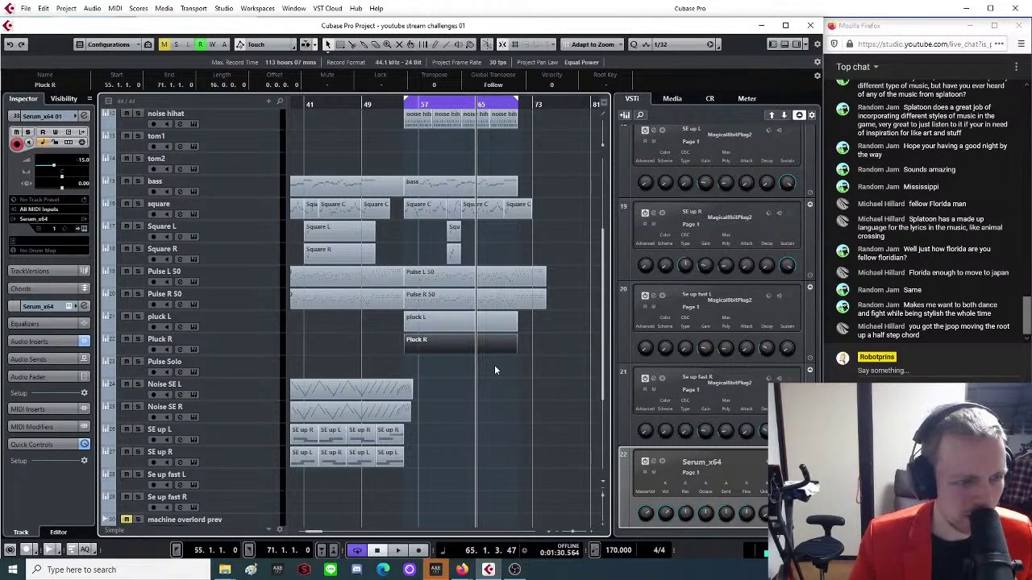
pyautogui.scroll(-3, 403, 326)
pyautogui.scroll(3, 403, 326)
pyautogui.press('h')
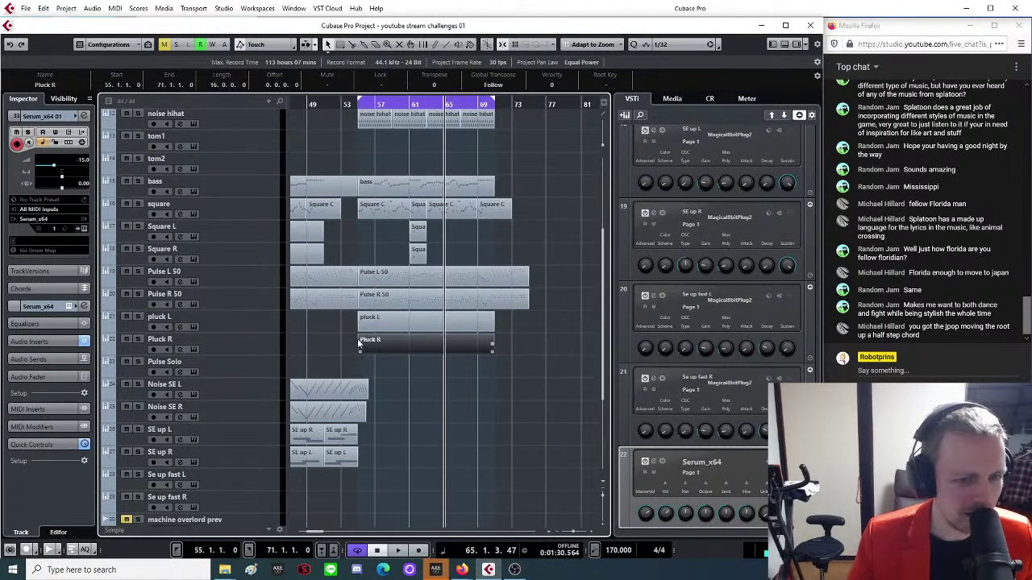
pyautogui.click(375, 104)
pyautogui.press('h')
pyautogui.press('h')
pyautogui.moveTo(441, 372); pyautogui.dragTo(465, 320)
pyautogui.doubleClick(466, 320)
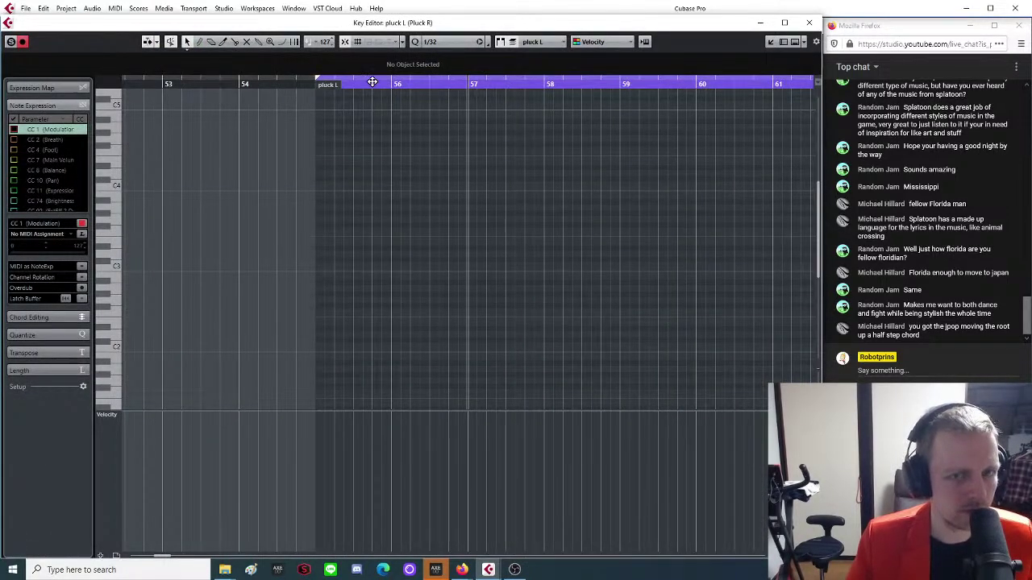
pyautogui.click(806, 22)
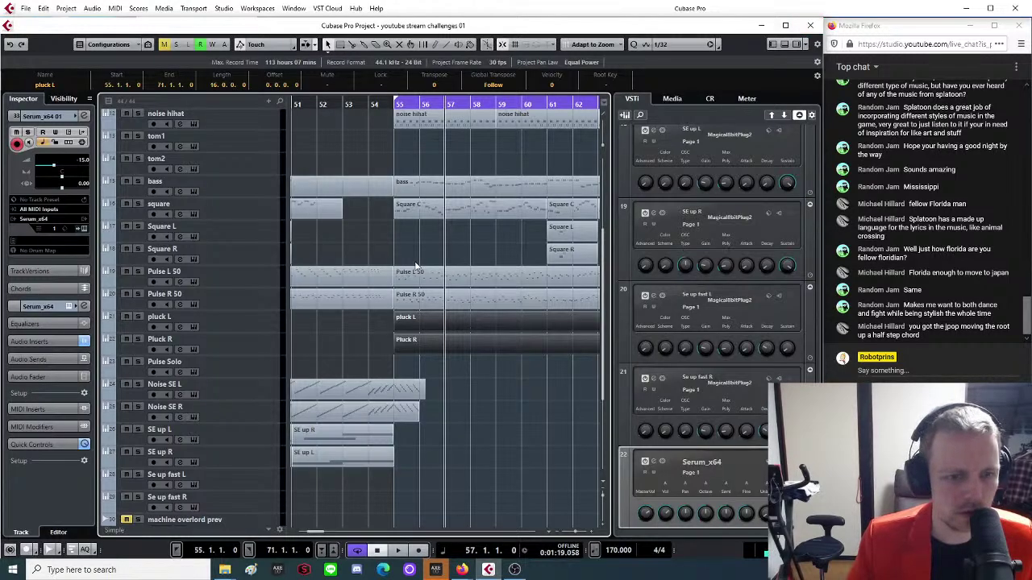
# Solo the bass, Serum Kick, Kick (triangle), Halion Kick, Snare, noise hihat, pluck L and Pluck R tracks.
pyautogui.scroll(3, 328, 311)
pyautogui.press('h')
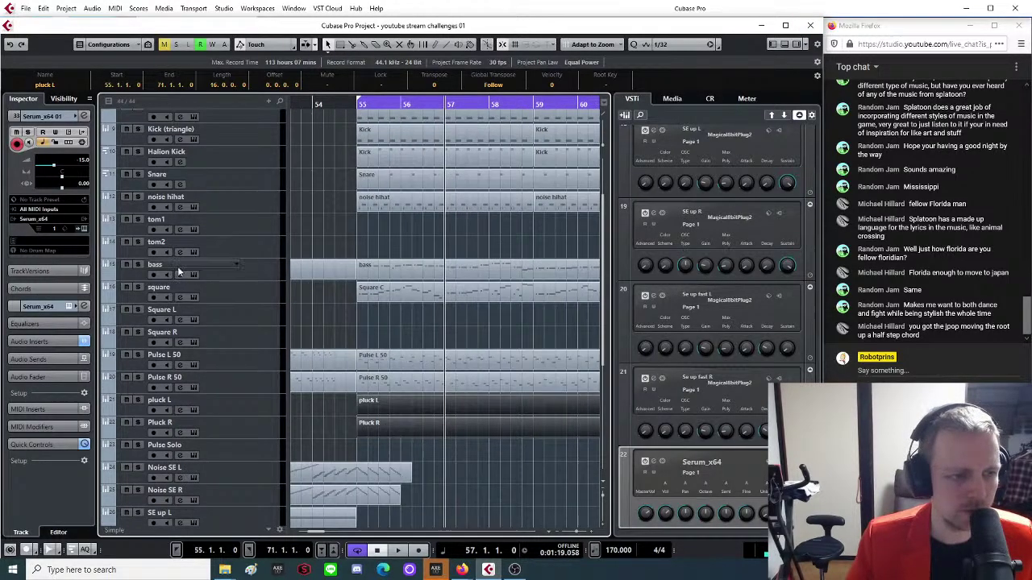
pyautogui.click(138, 265)
pyautogui.scroll(3, 385, 356)
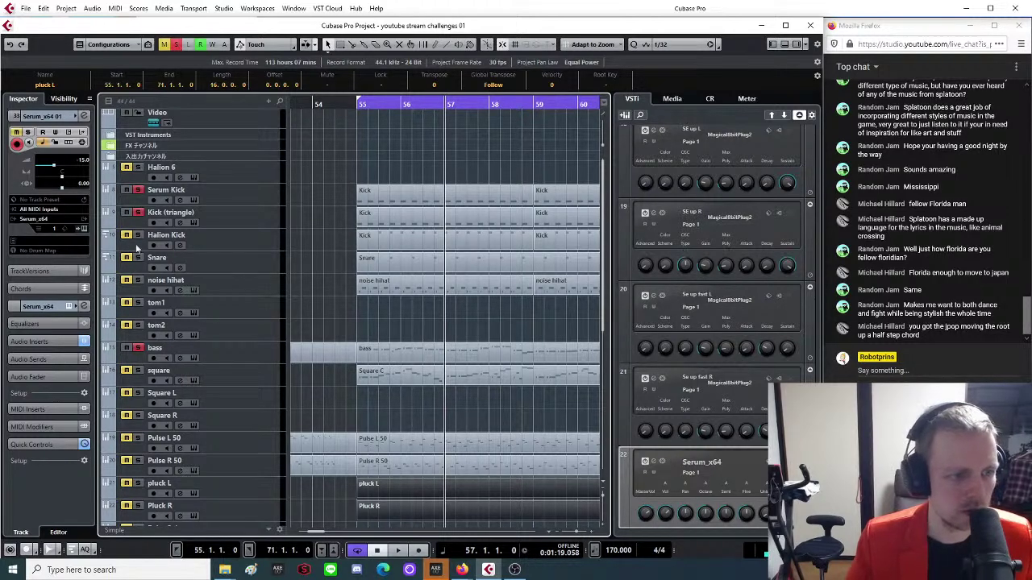
pyautogui.click(151, 281)
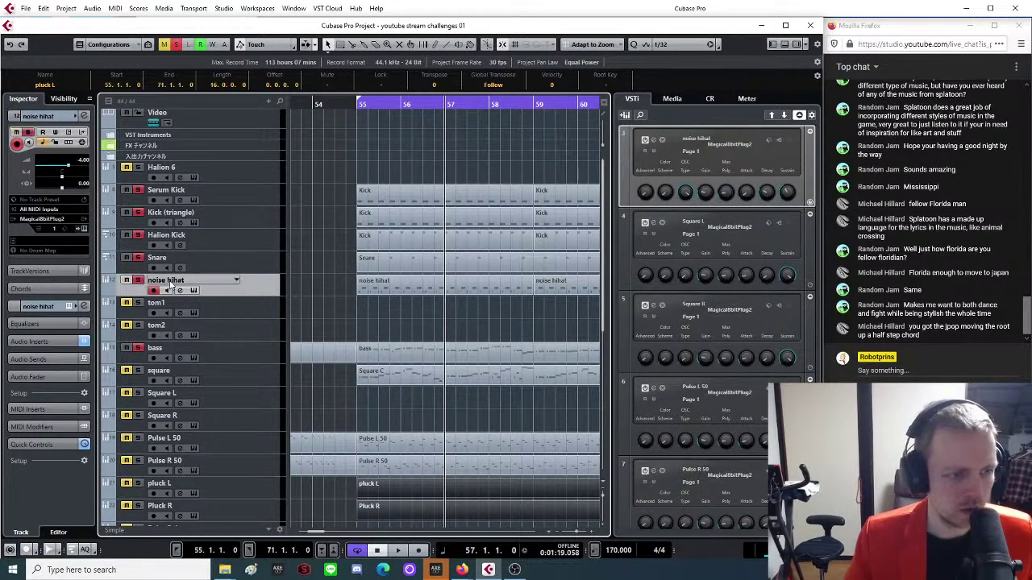
pyautogui.scroll(-6, 338, 361)
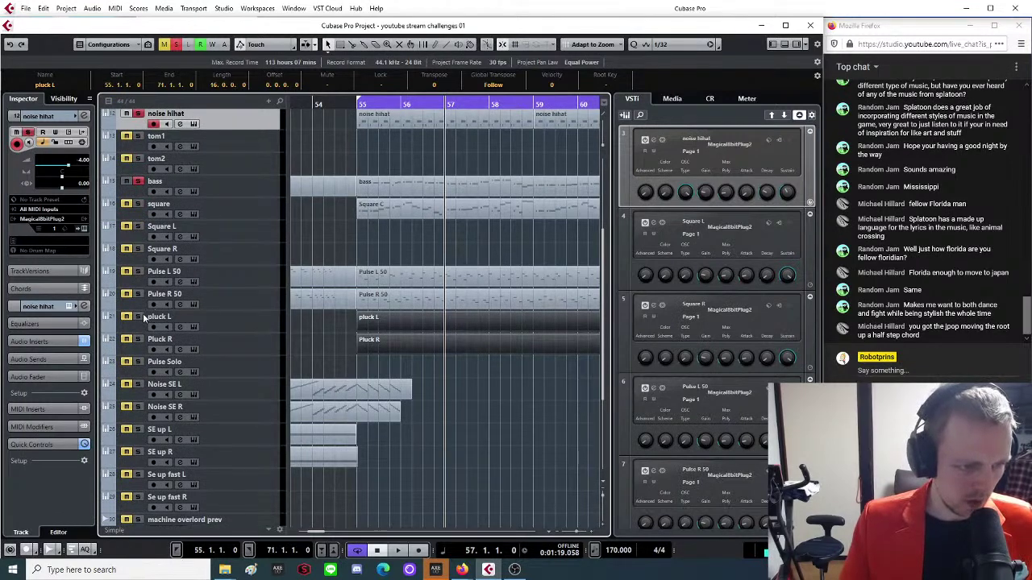
# Open the pluck L and Pluck R parts together, add a short pluck L note at the start of bar 55 and move it to G#3.
pyautogui.doubleClick(389, 328)
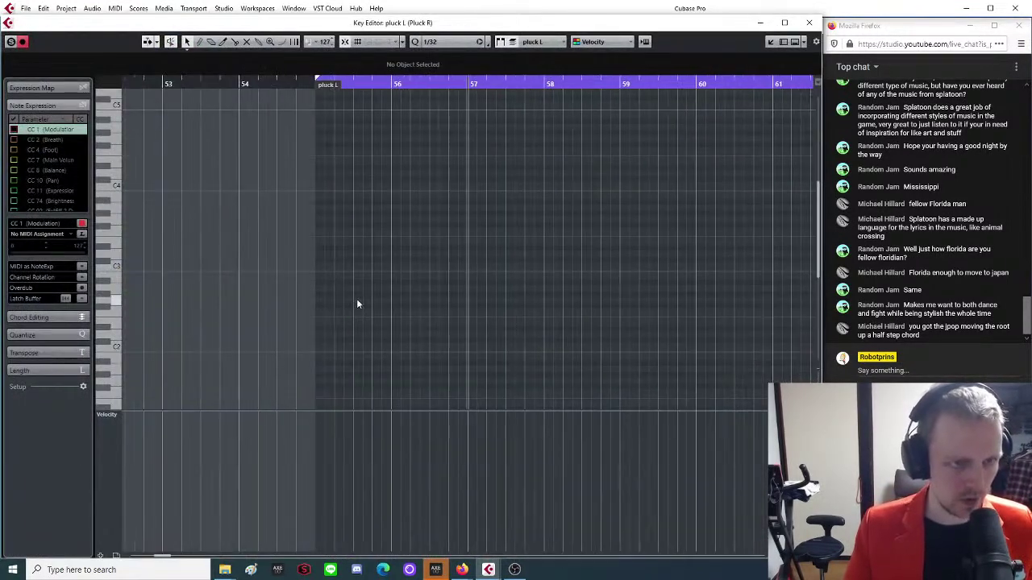
pyautogui.moveTo(266, 80); pyautogui.dragTo(407, 314)
pyautogui.click(401, 218)
pyautogui.moveTo(401, 219); pyautogui.dragTo(320, 165)
pyautogui.click(325, 176)
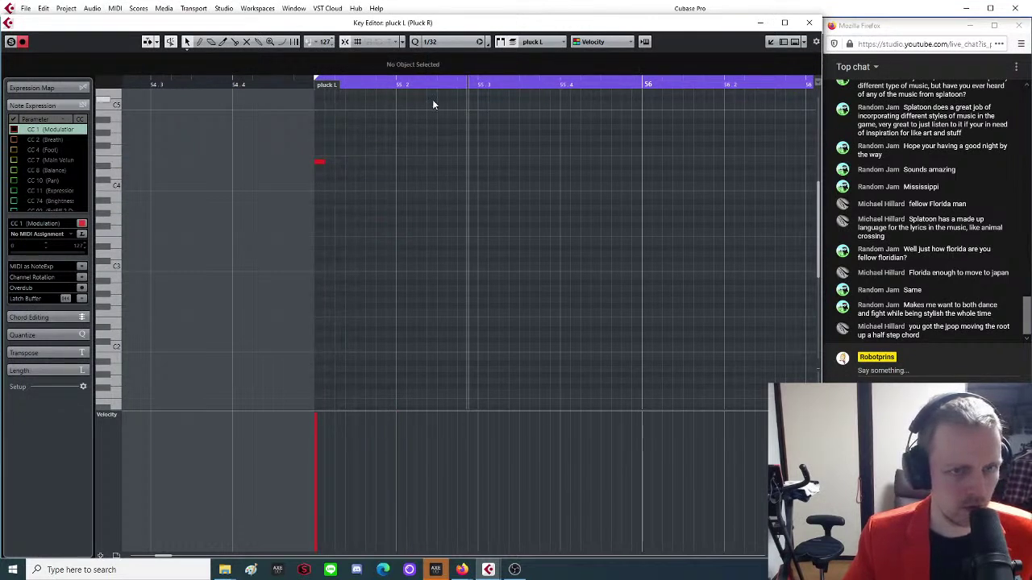
pyautogui.scroll(3, 342, 224)
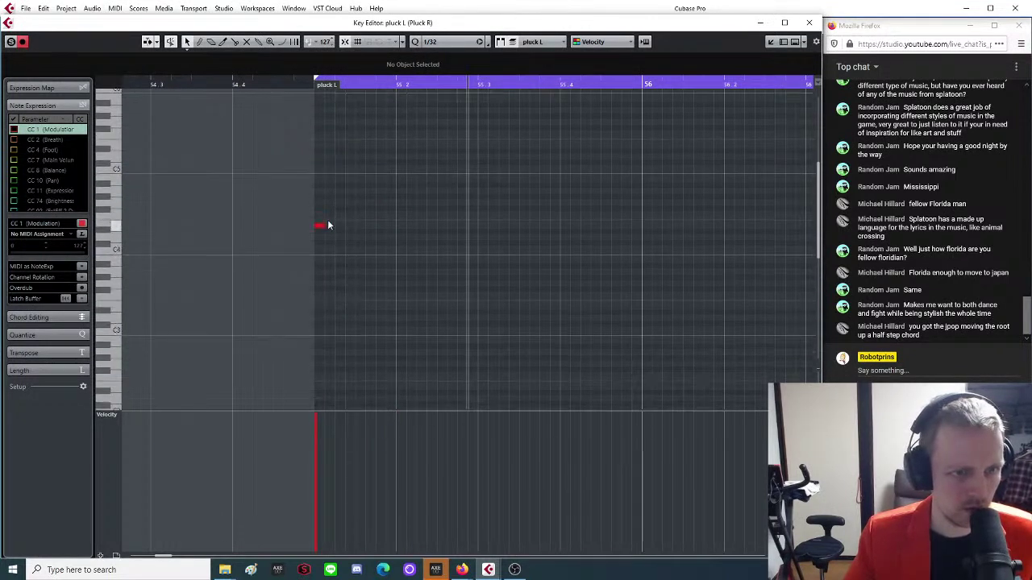
pyautogui.moveTo(320, 226); pyautogui.dragTo(320, 277)
pyautogui.click(351, 301)
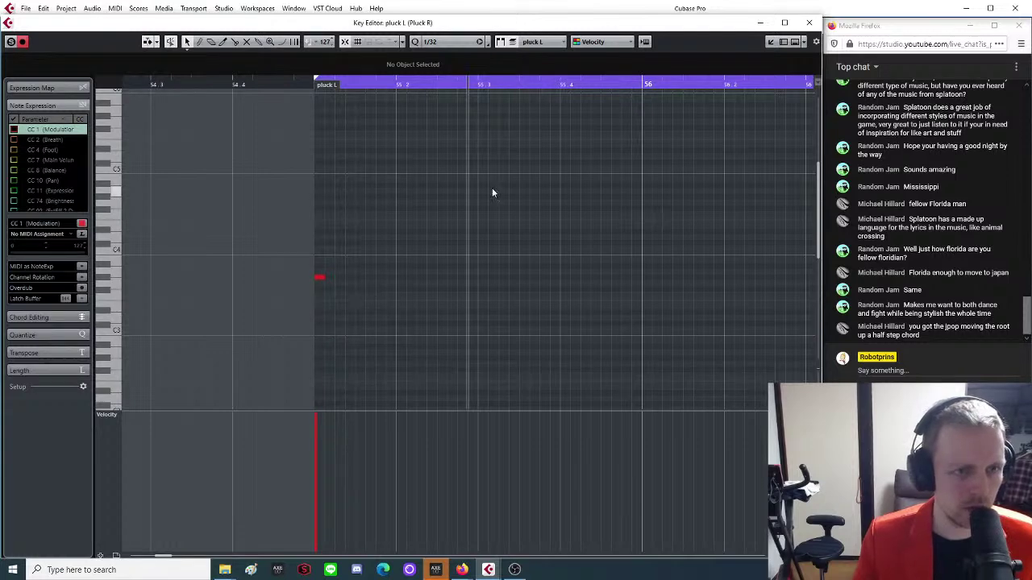
pyautogui.click(810, 23)
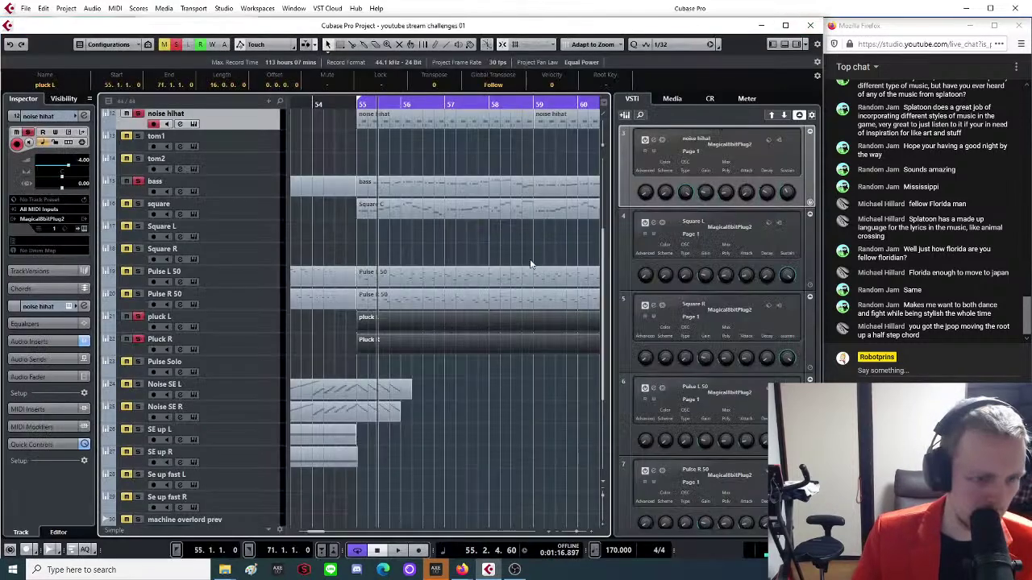
# Open the Pulse L 50 and Pulse R 50 parts together with both pluck parts and move the pluck L note to E3.
pyautogui.moveTo(387, 251); pyautogui.dragTo(407, 366)
pyautogui.doubleClick(389, 275)
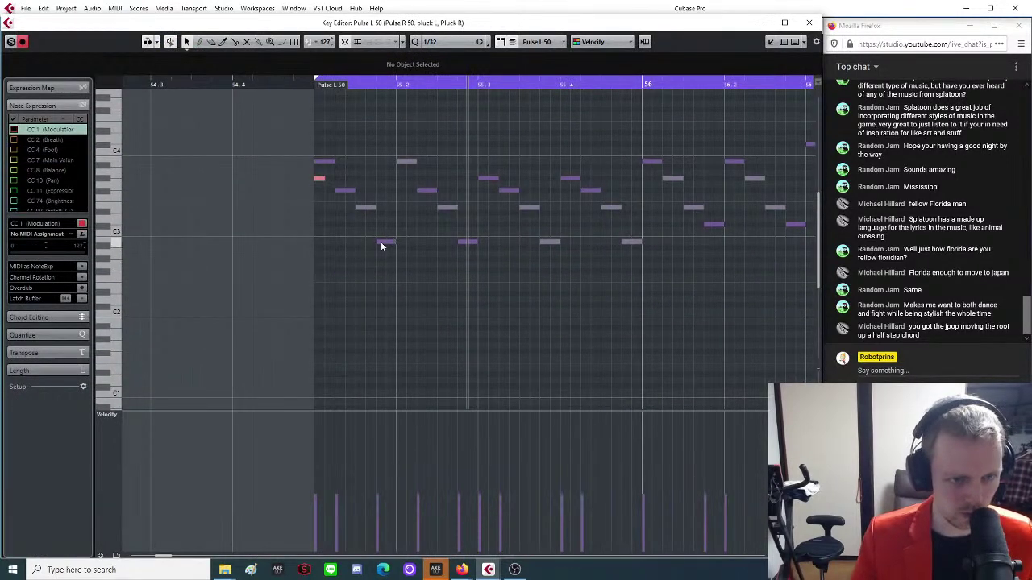
pyautogui.scroll(3, 347, 195)
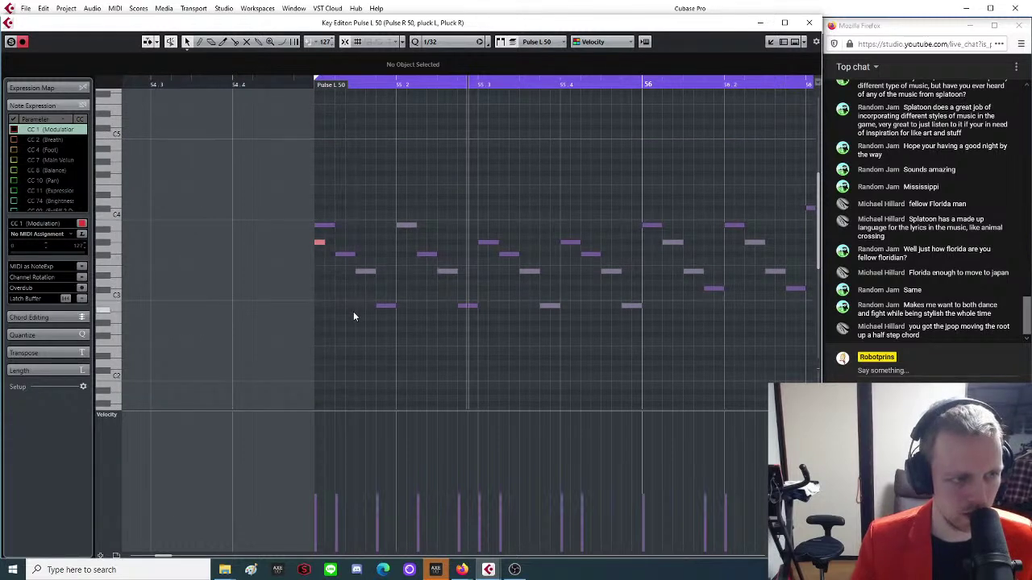
pyautogui.click(319, 243)
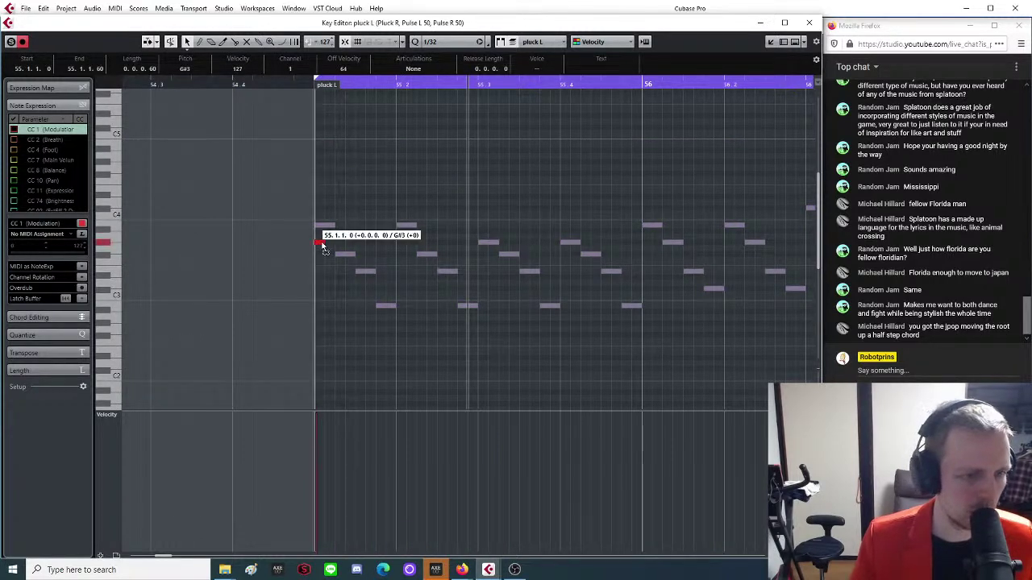
pyautogui.moveTo(323, 249); pyautogui.dragTo(322, 273)
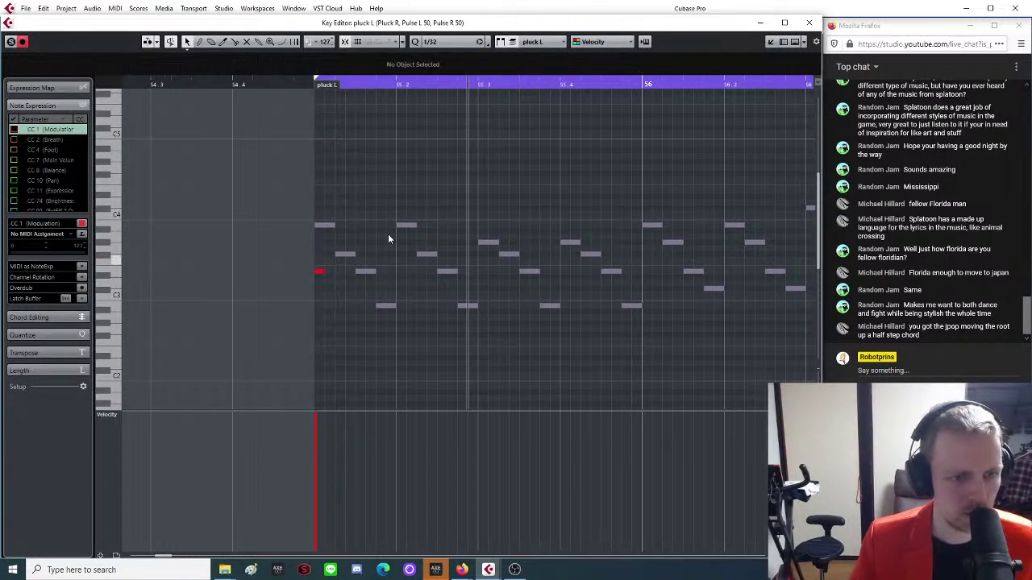
# Make Pluck R the edited part and add a short B2 note at the start of bar 55.
pyautogui.click(548, 41)
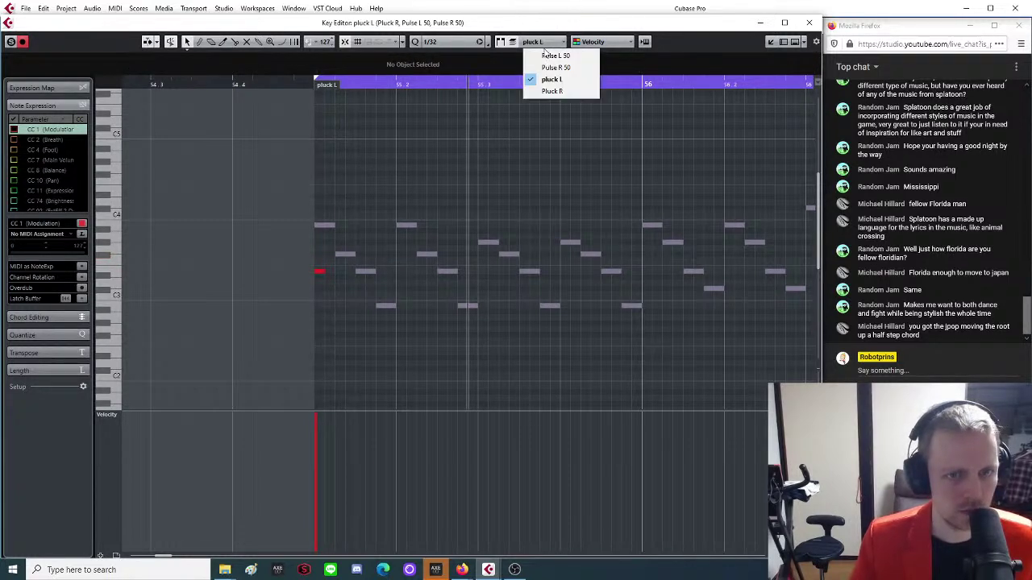
pyautogui.click(550, 95)
pyautogui.doubleClick(320, 306)
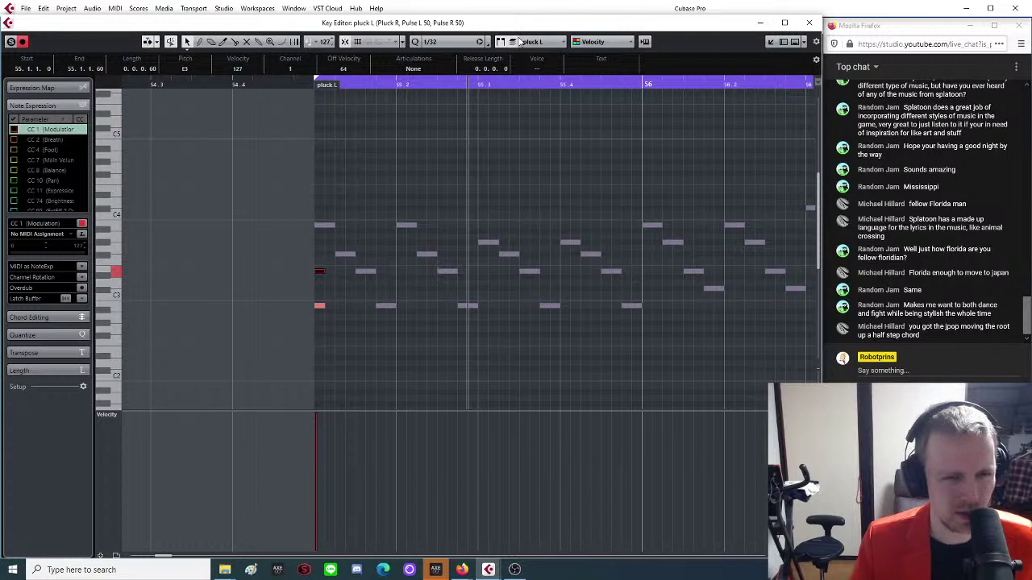
pyautogui.click(360, 320)
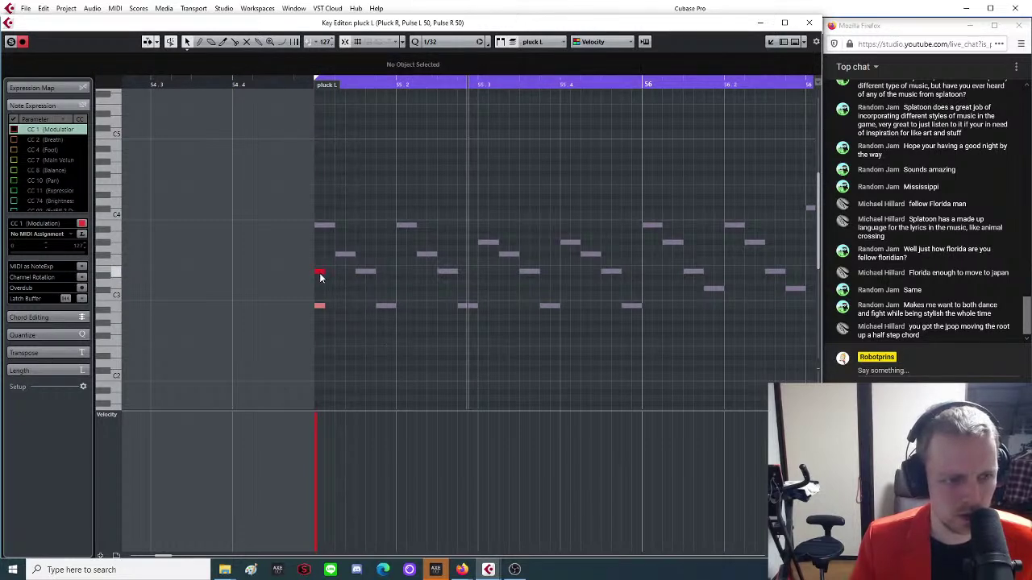
pyautogui.click(341, 307)
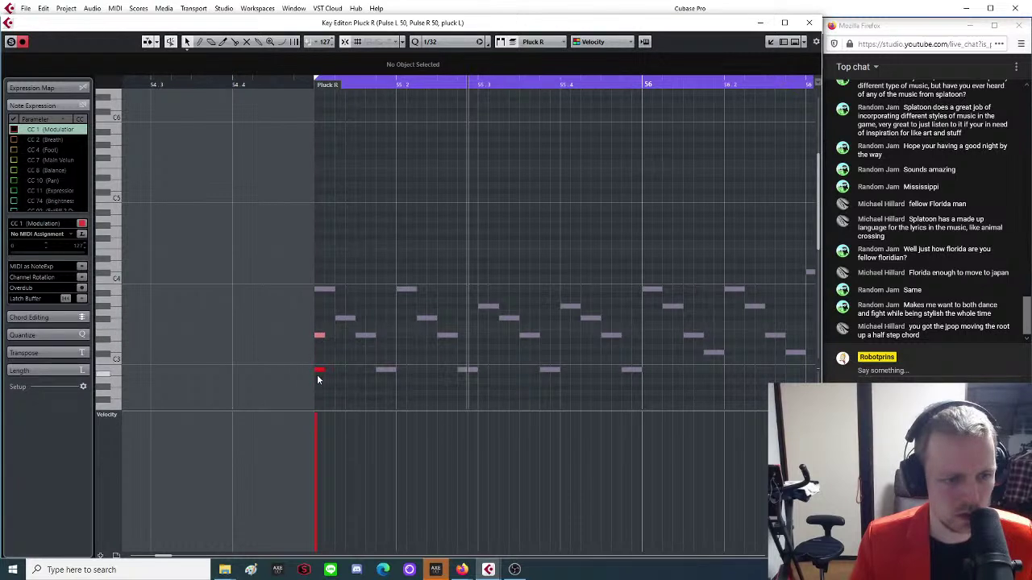
# Copy the pluck L note up to B4 and the Pluck R note up to E4, audition the chord and close the editor.
pyautogui.click(319, 337)
pyautogui.moveTo(321, 337); pyautogui.dragTo(323, 208)
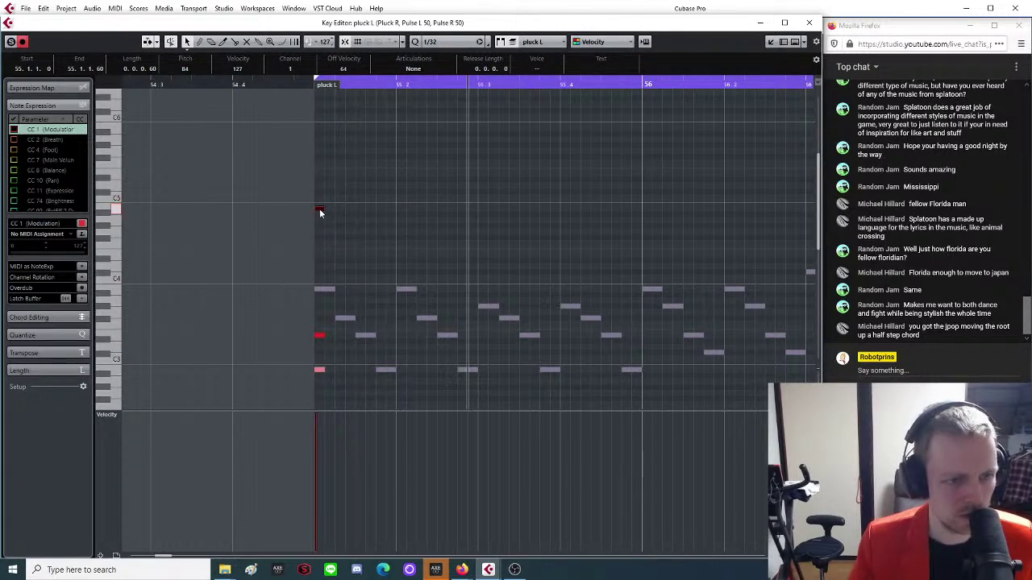
pyautogui.click(318, 371)
pyautogui.moveTo(319, 372); pyautogui.dragTo(321, 256)
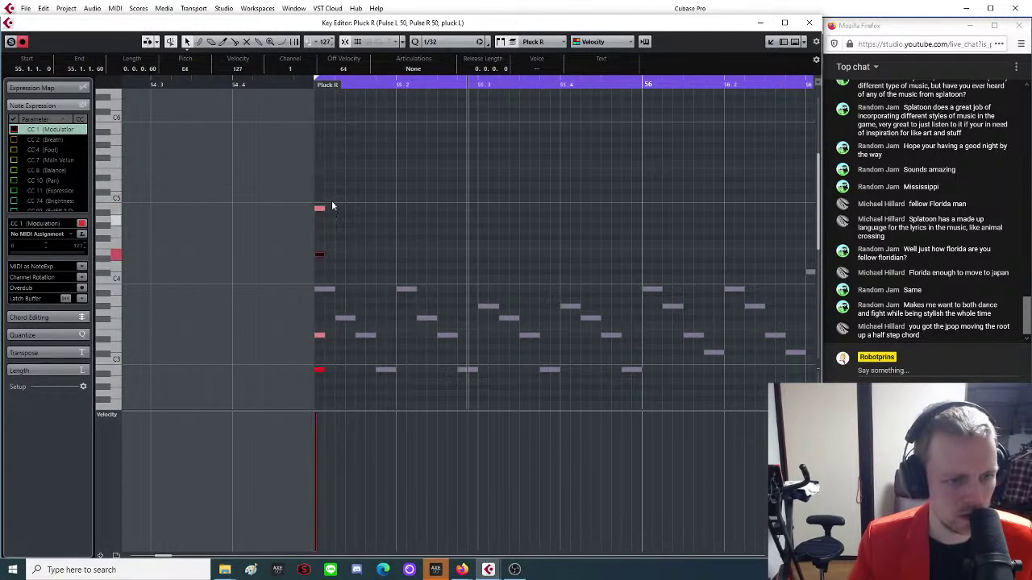
pyautogui.press('g')
pyautogui.press('space')
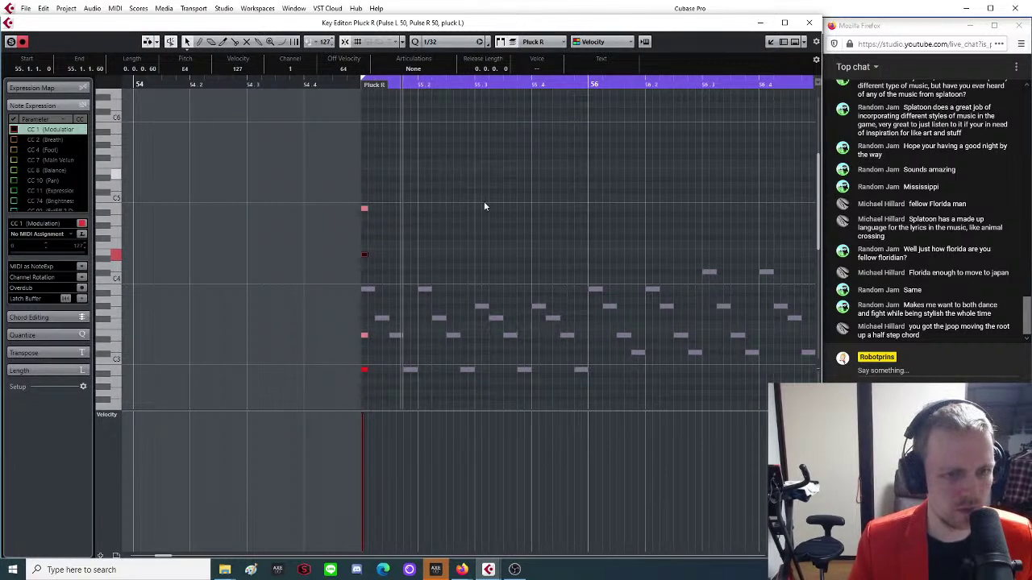
pyautogui.scroll(2, 490, 179)
pyautogui.click(388, 269)
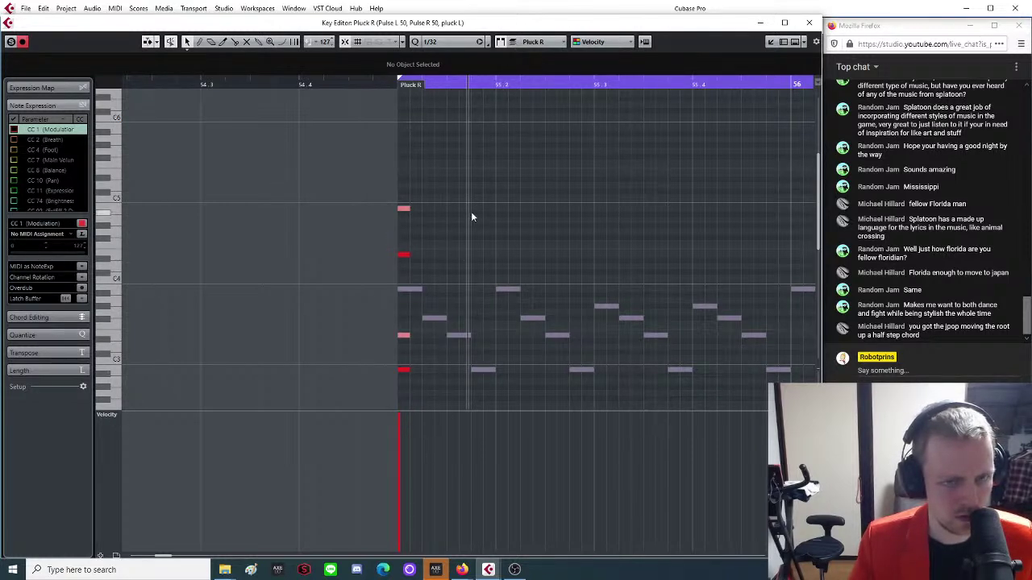
pyautogui.click(808, 24)
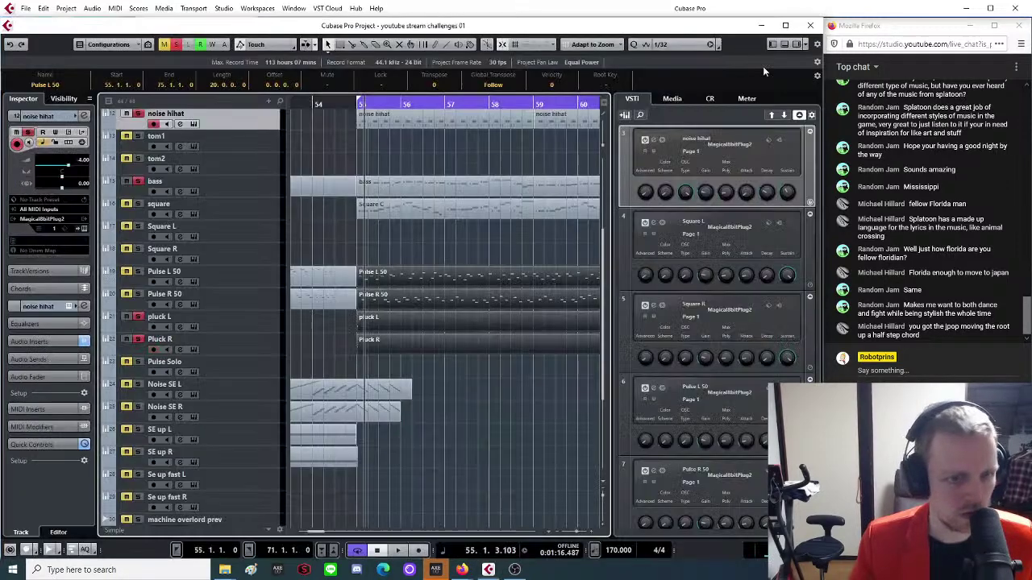
# Open only the pluck L and Pluck R parts and repeat the four-note chord at 55.1.4 and 55.2.3.
pyautogui.moveTo(383, 377); pyautogui.dragTo(392, 314)
pyautogui.doubleClick(392, 315)
pyautogui.press('h')
pyautogui.press('h')
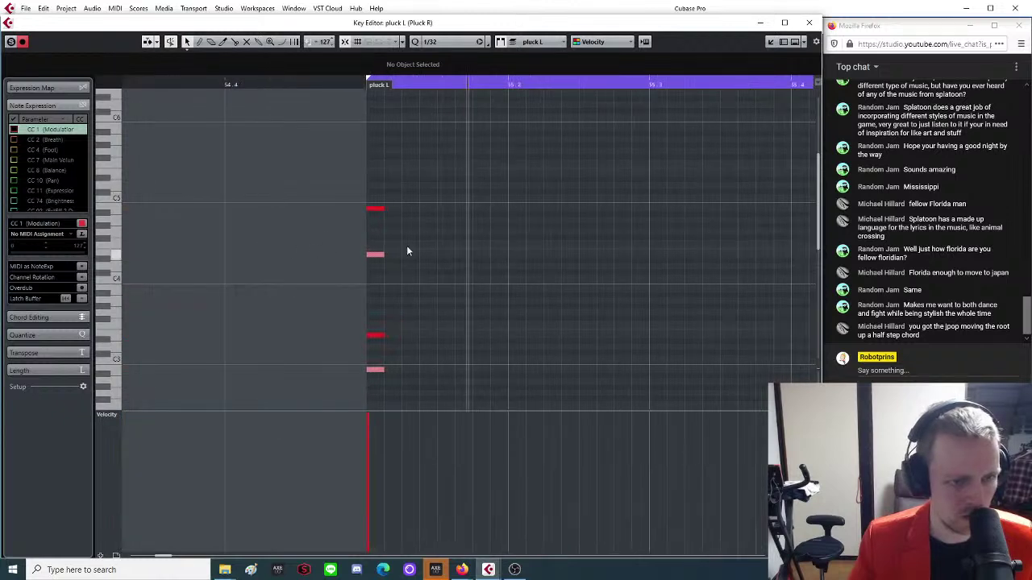
pyautogui.click(357, 208)
pyautogui.click(359, 256)
pyautogui.click(353, 337)
pyautogui.click(358, 371)
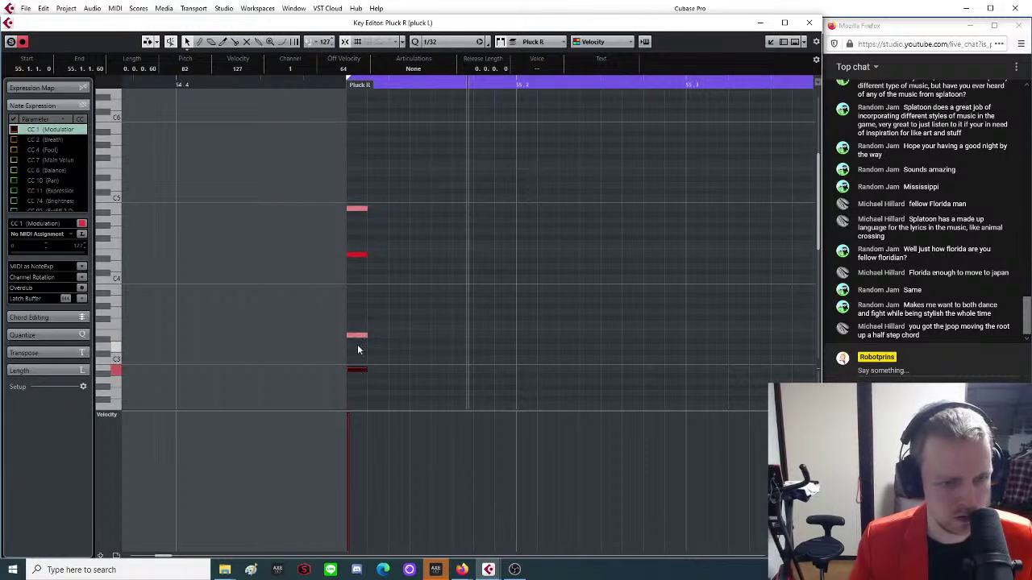
pyautogui.click(362, 335)
pyautogui.moveTo(391, 159); pyautogui.dragTo(586, 372)
pyautogui.press('g')
pyautogui.press('g')
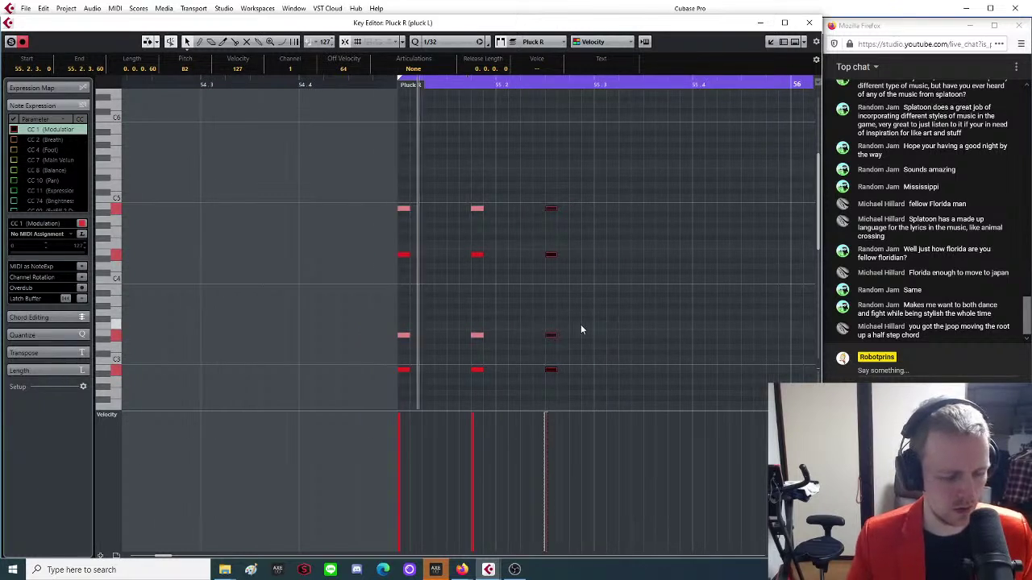
# Lower the velocities of the three chords in bar 55 to about 78 on Pluck R and about 64 on pluck L.
pyautogui.press('g')
pyautogui.click(516, 279)
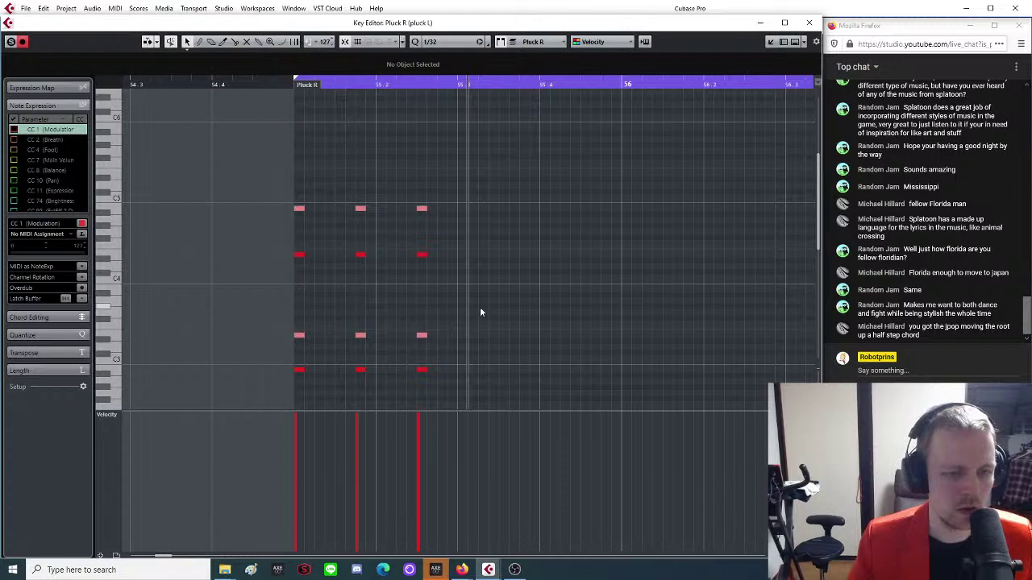
pyautogui.moveTo(482, 169); pyautogui.dragTo(254, 407)
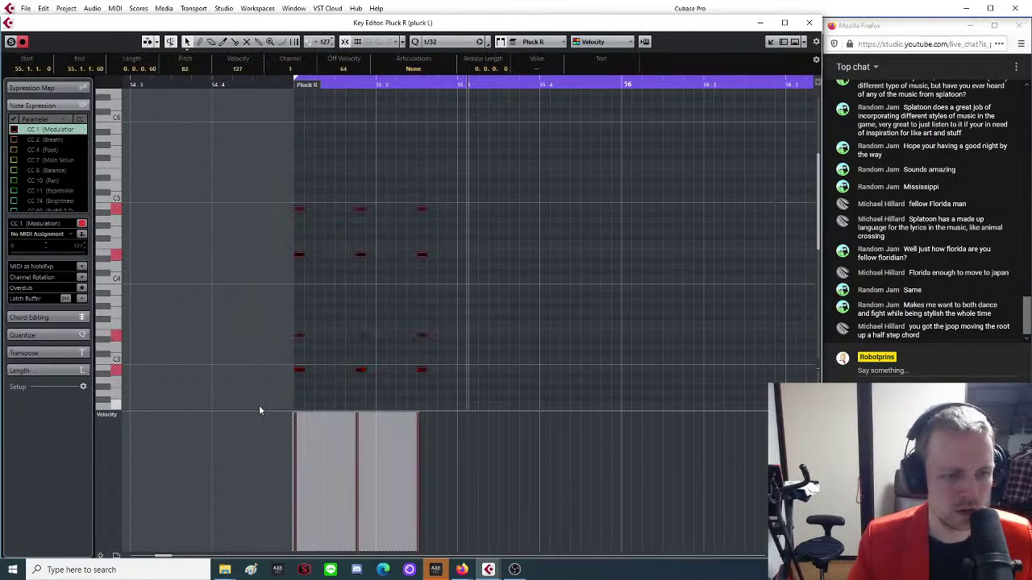
pyautogui.moveTo(356, 414); pyautogui.dragTo(356, 445)
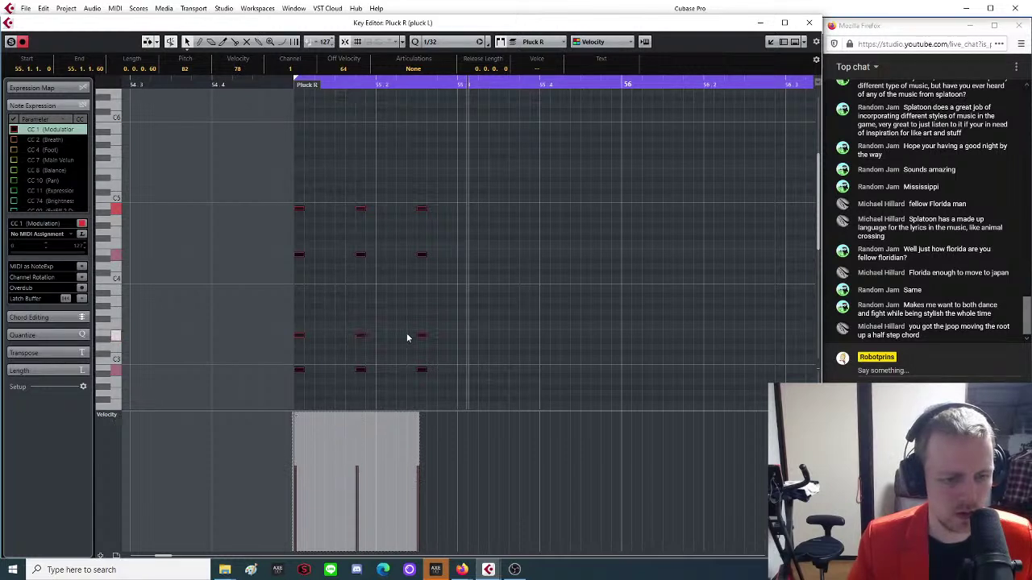
pyautogui.click(407, 336)
pyautogui.click(547, 47)
pyautogui.click(552, 55)
pyautogui.moveTo(492, 142); pyautogui.dragTo(267, 400)
pyautogui.moveTo(360, 420); pyautogui.dragTo(348, 451)
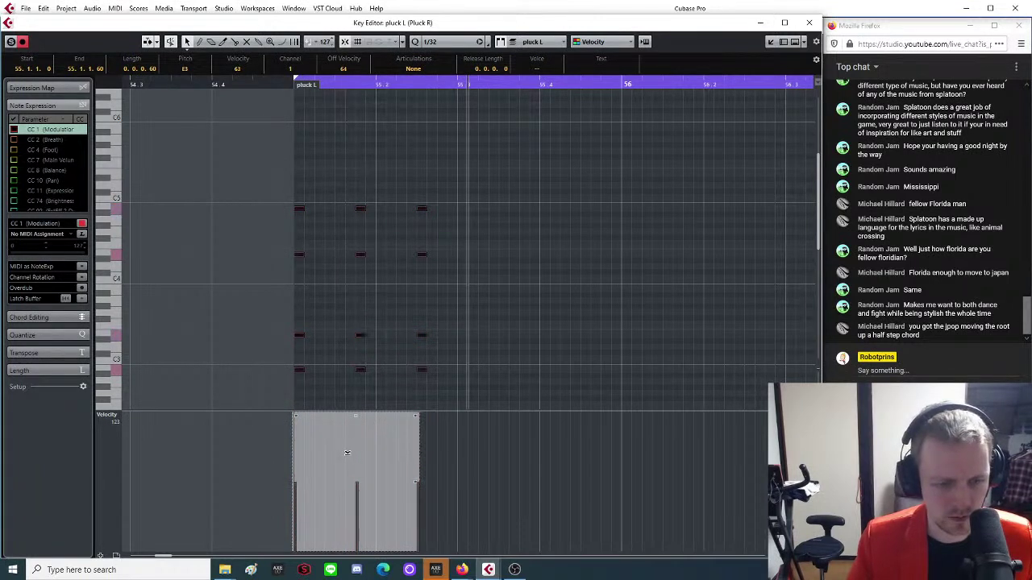
# Make Pluck R the edited part again and lower its chord note velocities to about 63.
pyautogui.click(536, 42)
pyautogui.click(553, 68)
pyautogui.moveTo(357, 468); pyautogui.dragTo(356, 482)
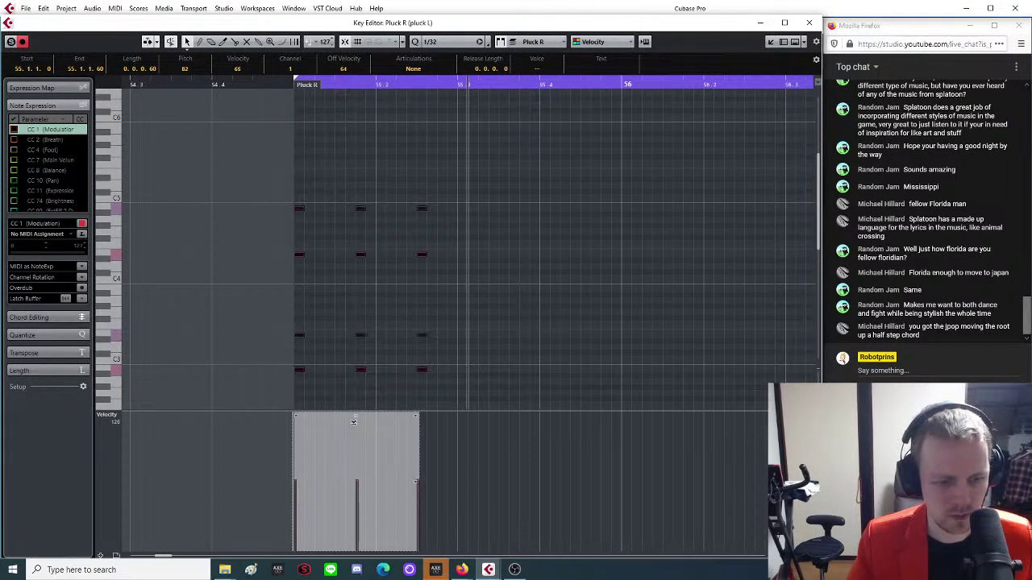
pyautogui.click(515, 277)
pyautogui.press('g')
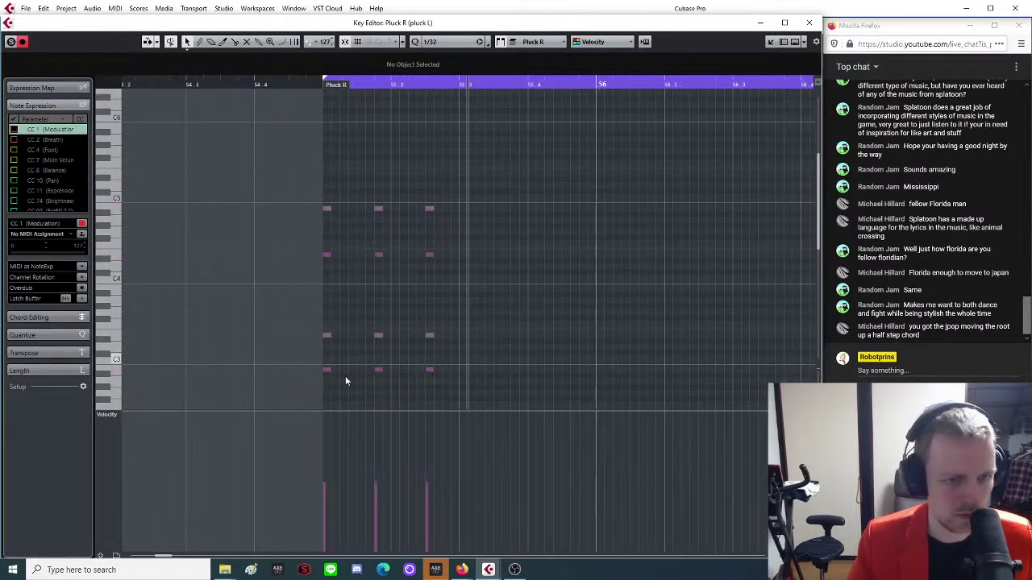
# Play the softened chords from the start of bar 55 and check the inner E3 and E4 notes.
pyautogui.click(336, 89)
pyautogui.press('space')
pyautogui.press('h')
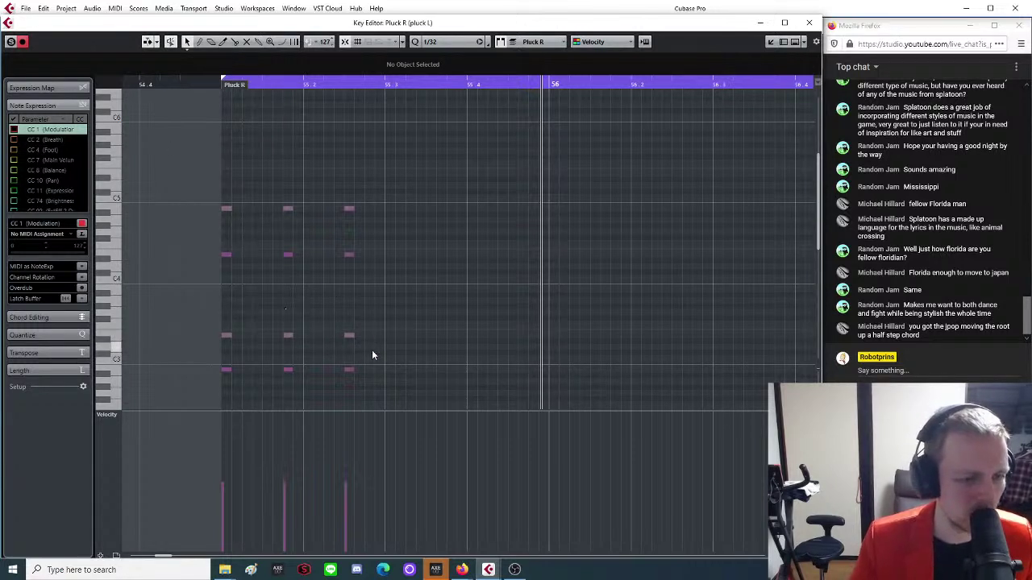
pyautogui.click(227, 335)
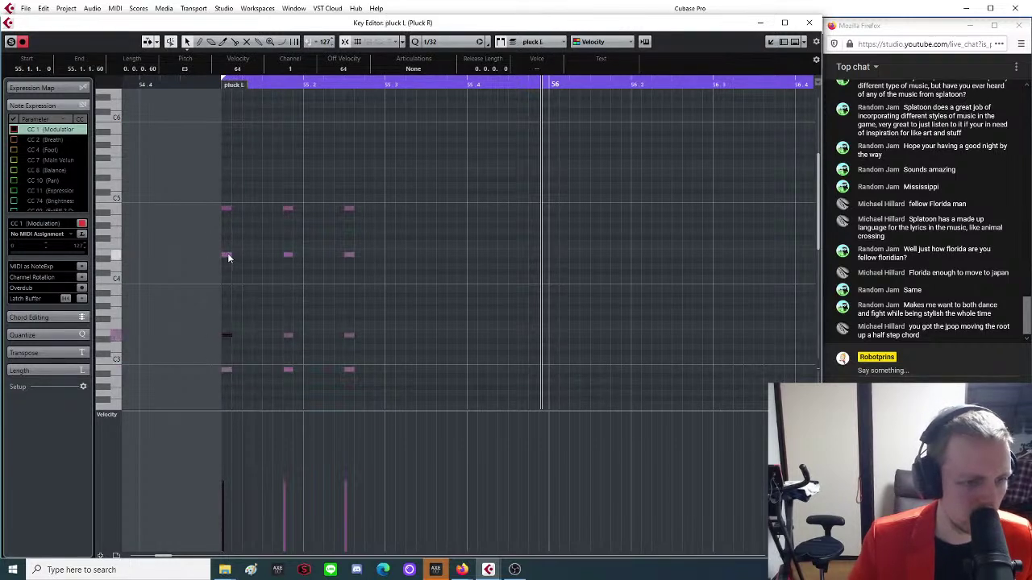
pyautogui.moveTo(214, 237); pyautogui.dragTo(345, 264)
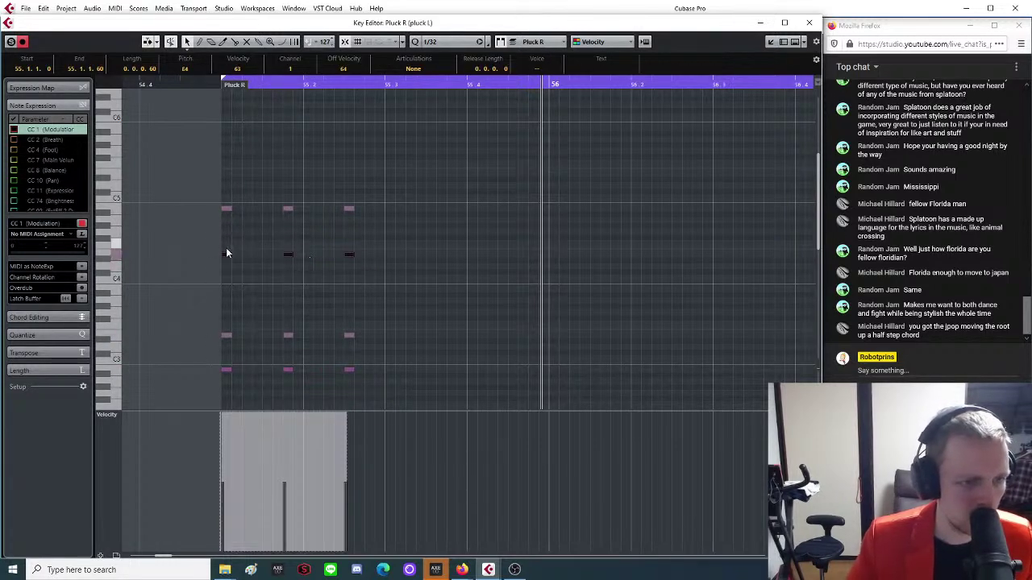
pyautogui.moveTo(227, 254)
pyautogui.mouseDown()
pyautogui.moveTo(229, 292)
pyautogui.moveTo(230, 255)
pyautogui.mouseUp()
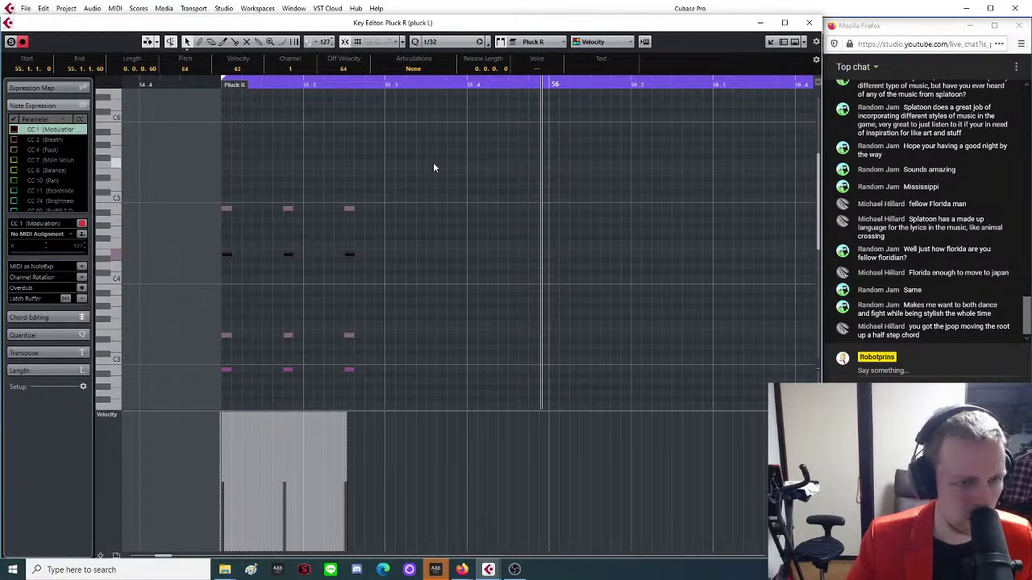
pyautogui.press('space')
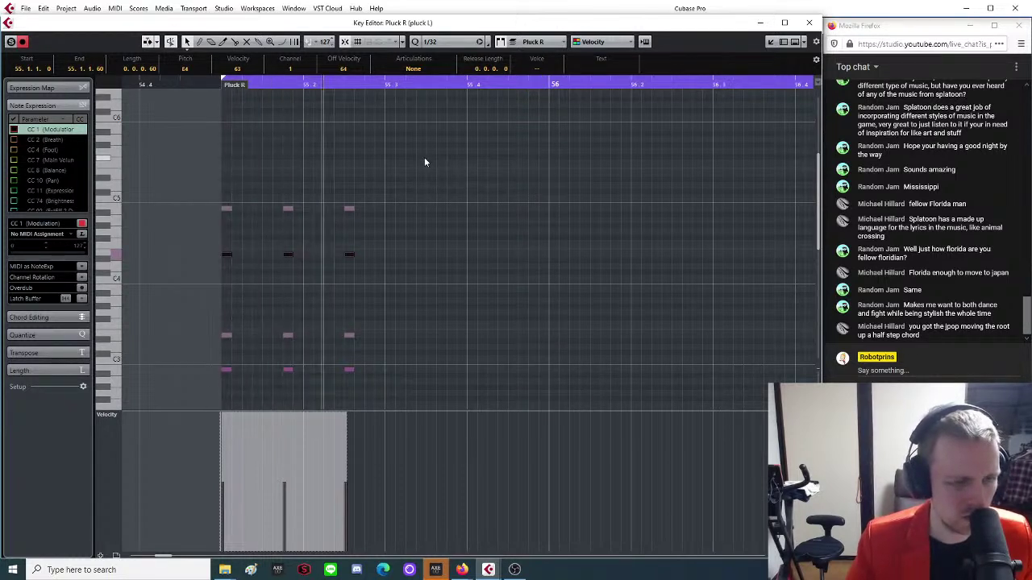
# Copy the four-note chord to 55.3.2 and 55.4.1, and play the extended pattern.
pyautogui.moveTo(388, 168); pyautogui.dragTo(324, 384)
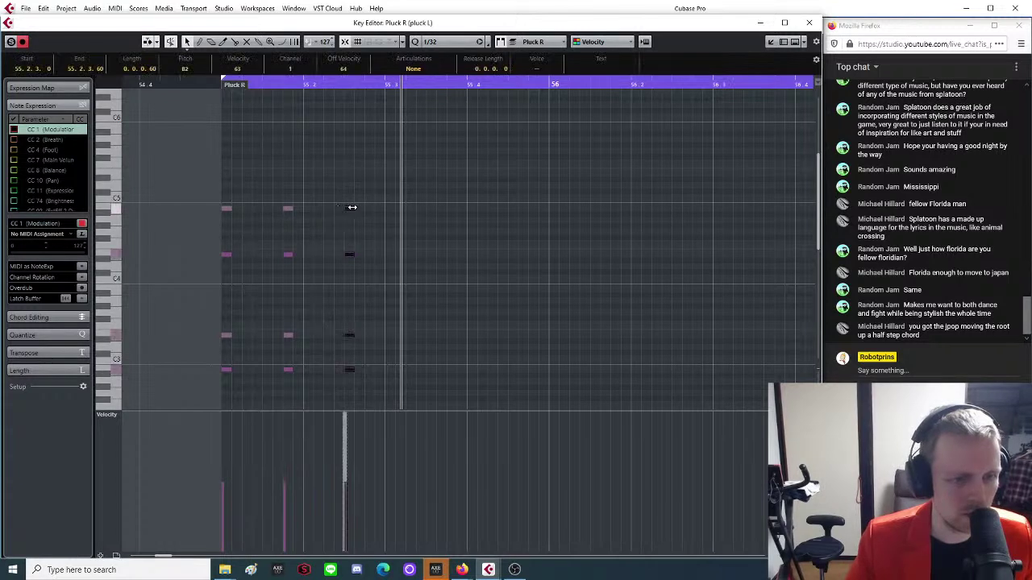
pyautogui.moveTo(401, 168); pyautogui.dragTo(436, 340)
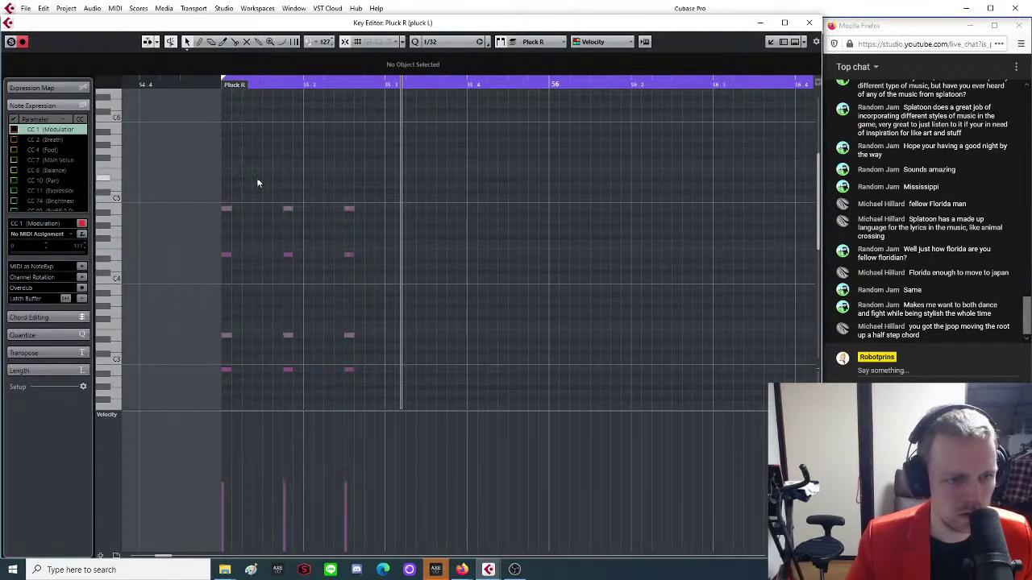
pyautogui.moveTo(386, 193); pyautogui.dragTo(340, 399)
pyautogui.moveTo(348, 209); pyautogui.dragTo(418, 326)
pyautogui.moveTo(454, 138); pyautogui.dragTo(371, 352)
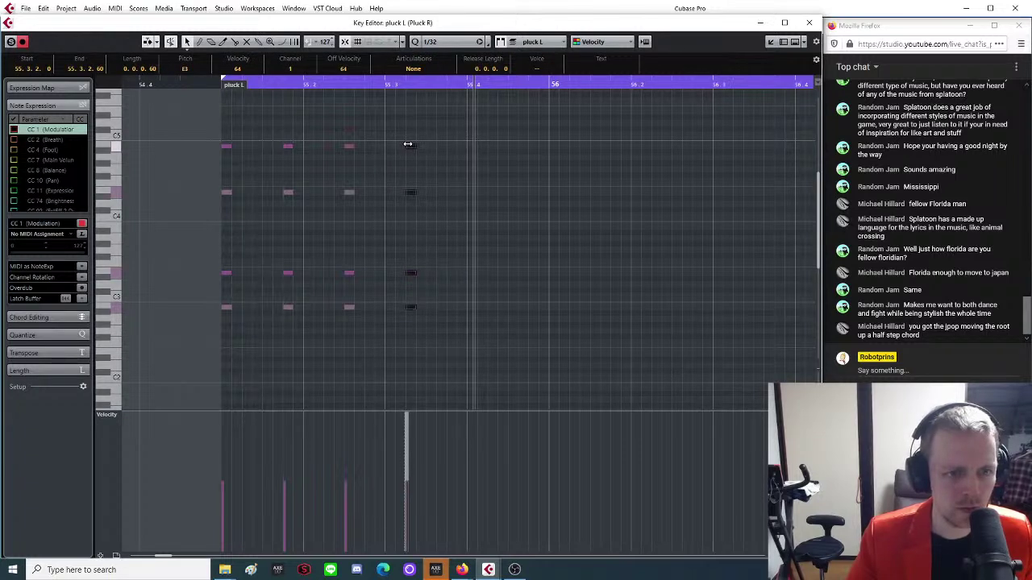
pyautogui.moveTo(411, 147); pyautogui.dragTo(471, 160)
pyautogui.press('g')
pyautogui.press('space')
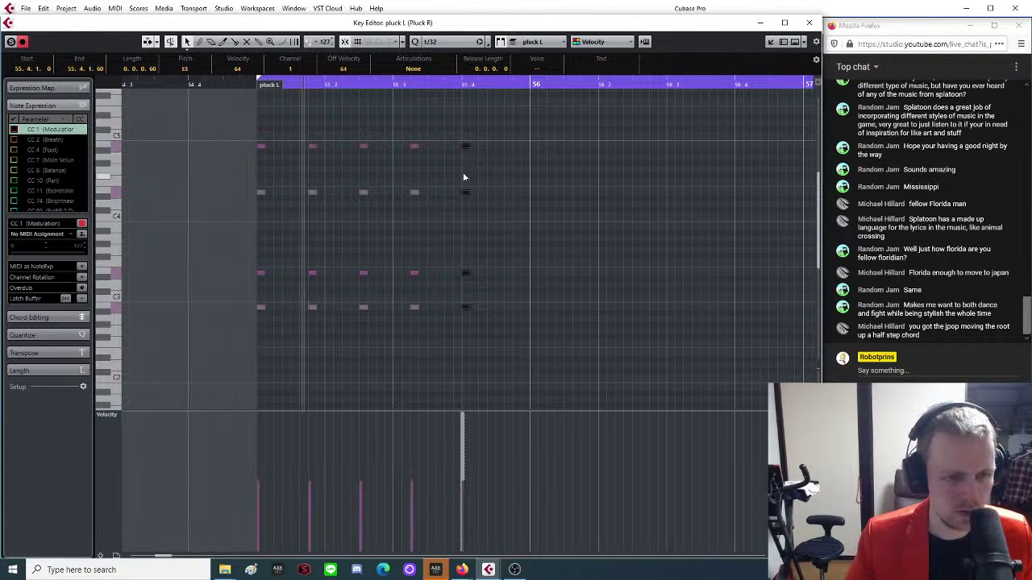
pyautogui.press('g')
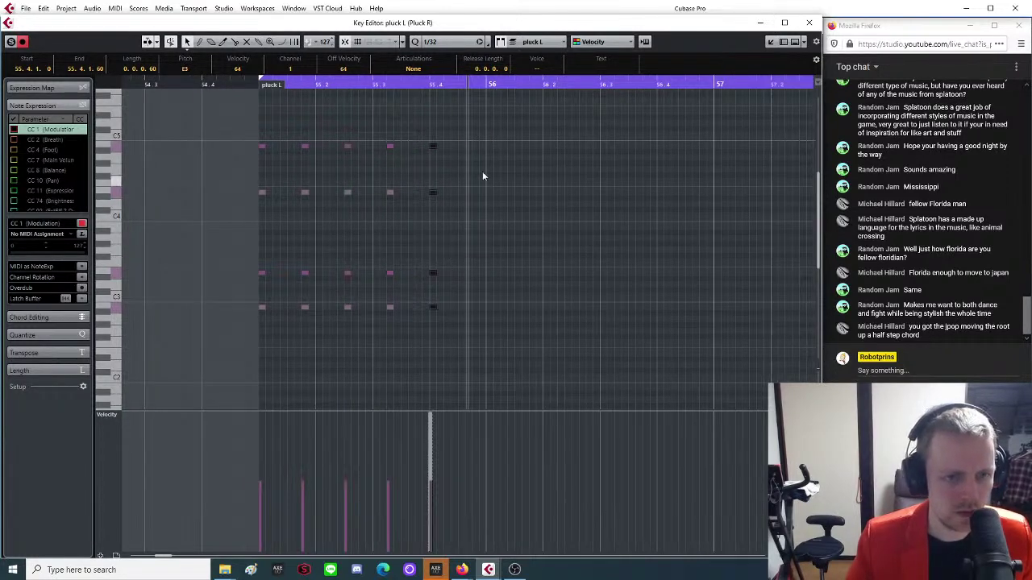
# Copy all five chords of bar 55 to the start of bar 56 and play them back.
pyautogui.press('g')
pyautogui.scroll(2, 466, 166)
pyautogui.moveTo(462, 176); pyautogui.dragTo(274, 402)
pyautogui.moveTo(296, 209); pyautogui.dragTo(488, 206)
pyautogui.press('h')
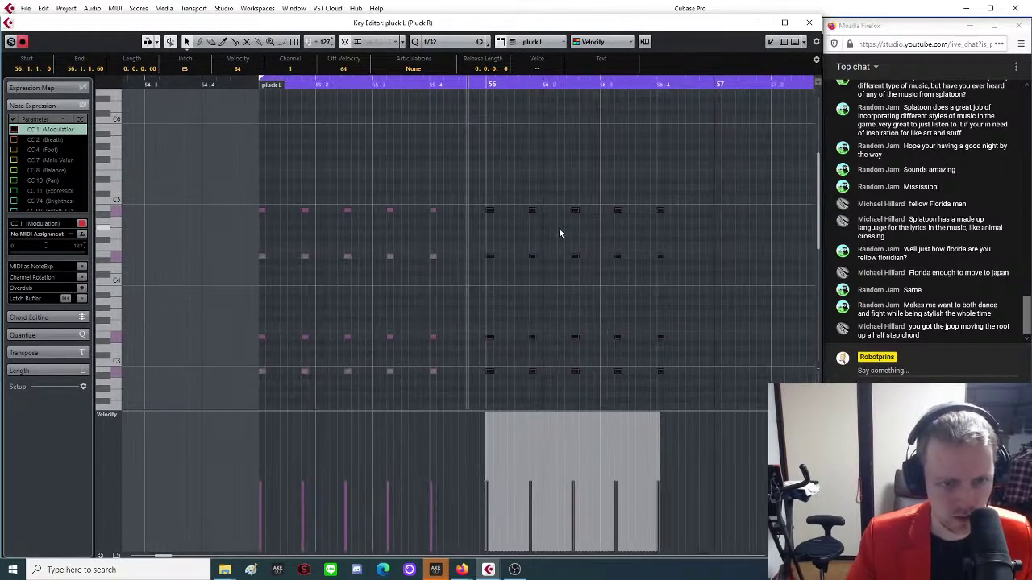
pyautogui.press('space')
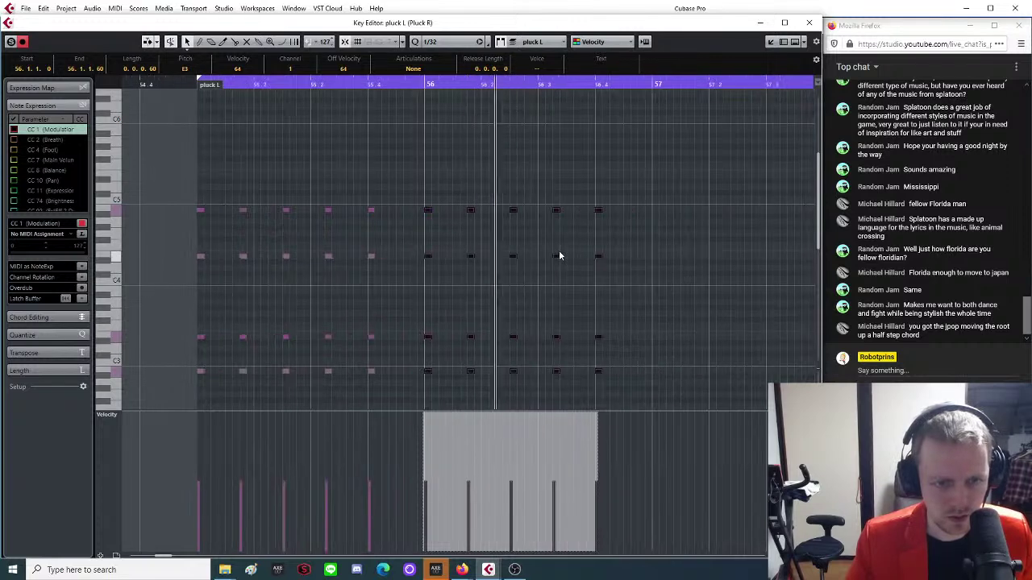
pyautogui.press('space')
pyautogui.click(635, 321)
pyautogui.press('h')
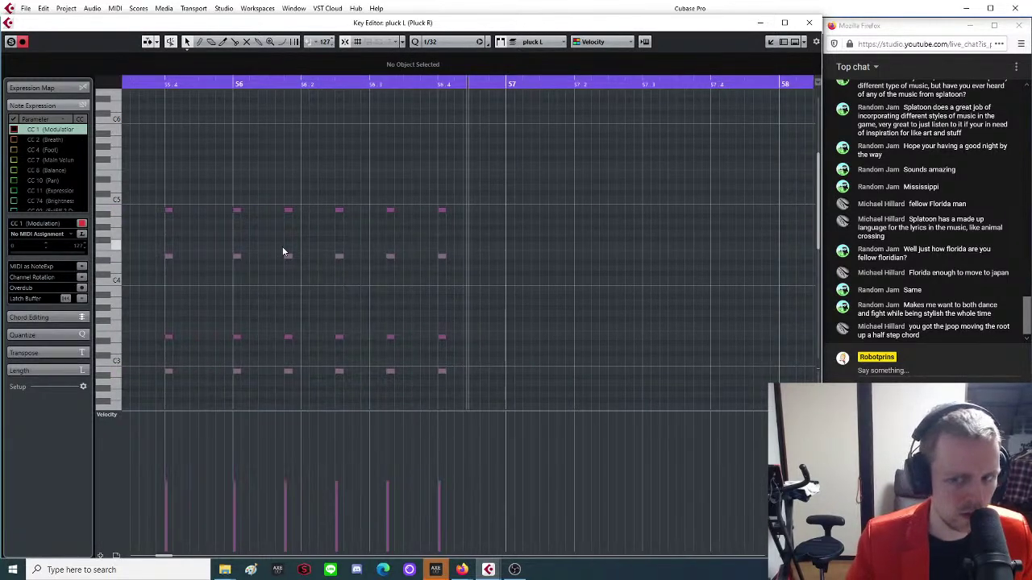
# Raise the five Pluck R E4 notes in bar 56 to F#4.
pyautogui.press('g')
pyautogui.click(274, 209)
pyautogui.moveTo(474, 235); pyautogui.dragTo(279, 239)
pyautogui.moveTo(477, 315); pyautogui.dragTo(373, 334)
pyautogui.press('g')
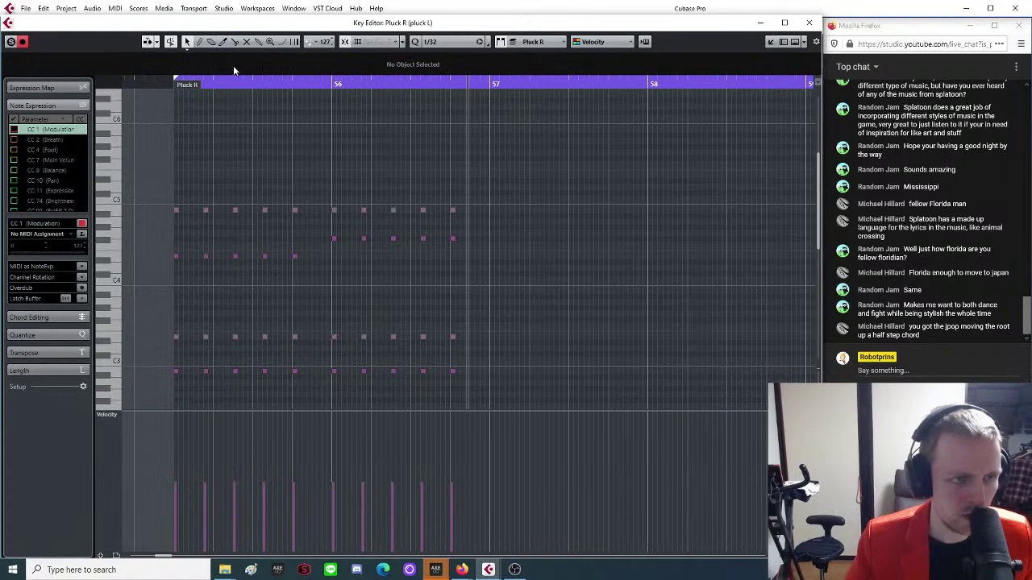
# Raise bar 55's low pluck L notes to D#4 and low Pluck R notes to B3, and audition the chords.
pyautogui.press('h')
pyautogui.press('h')
pyautogui.moveTo(694, 319); pyautogui.dragTo(318, 267)
pyautogui.moveTo(679, 359); pyautogui.dragTo(315, 296)
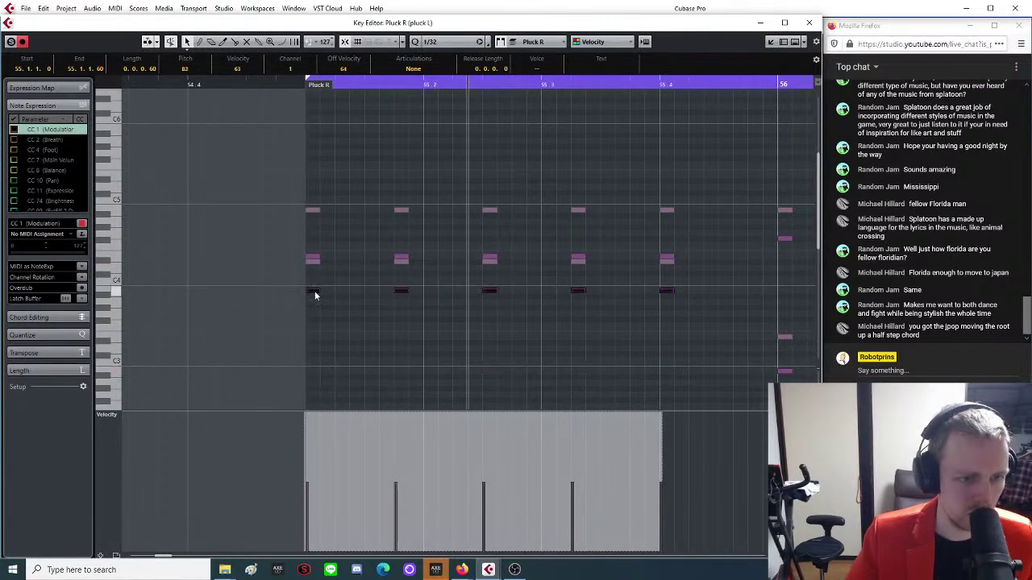
pyautogui.press('space')
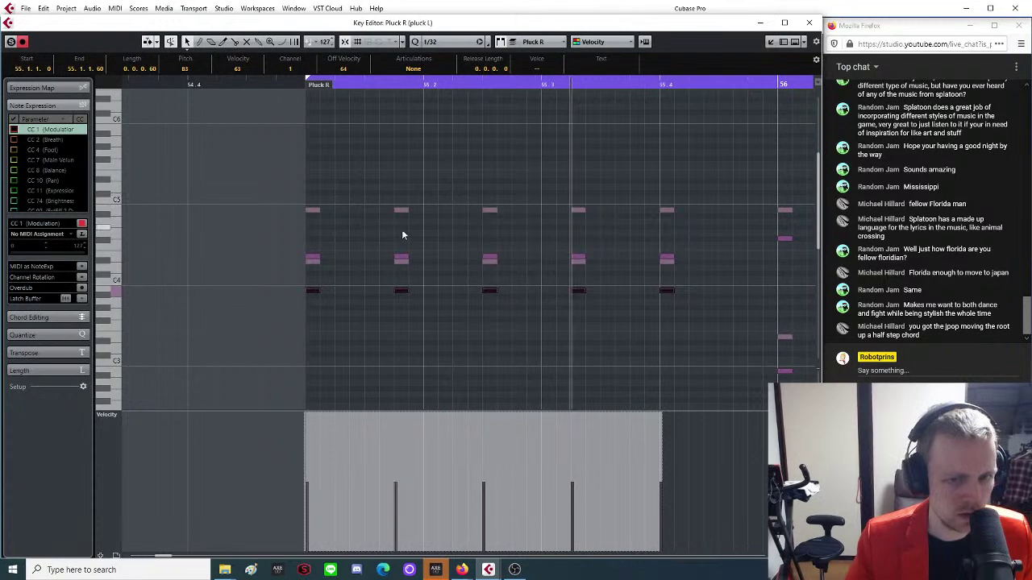
# In bar 55, raise the Pluck R E4 notes to F#4 and the pluck L D#4 notes to E4.
pyautogui.press('g')
pyautogui.press('g')
pyautogui.press('g')
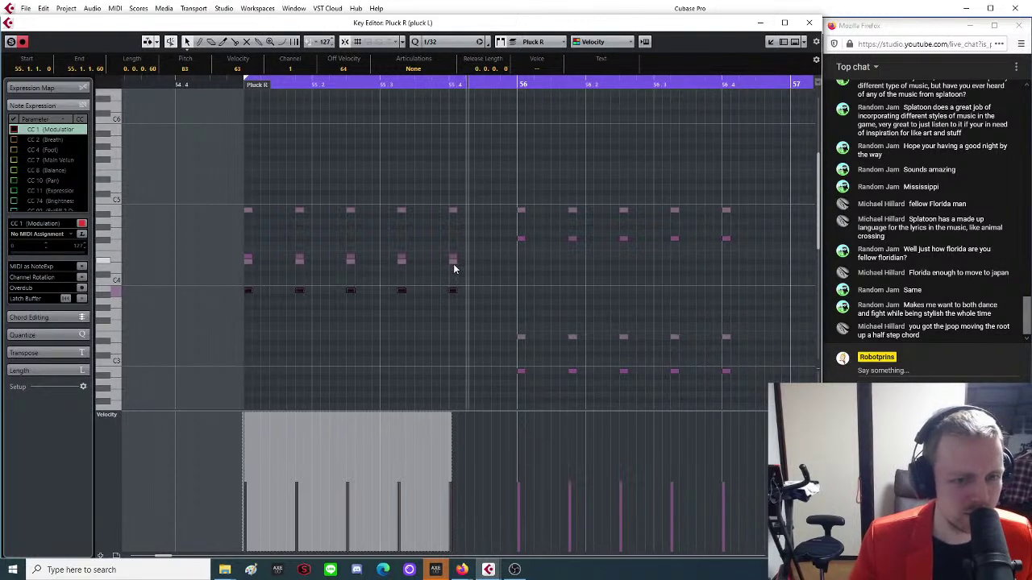
pyautogui.click(453, 261)
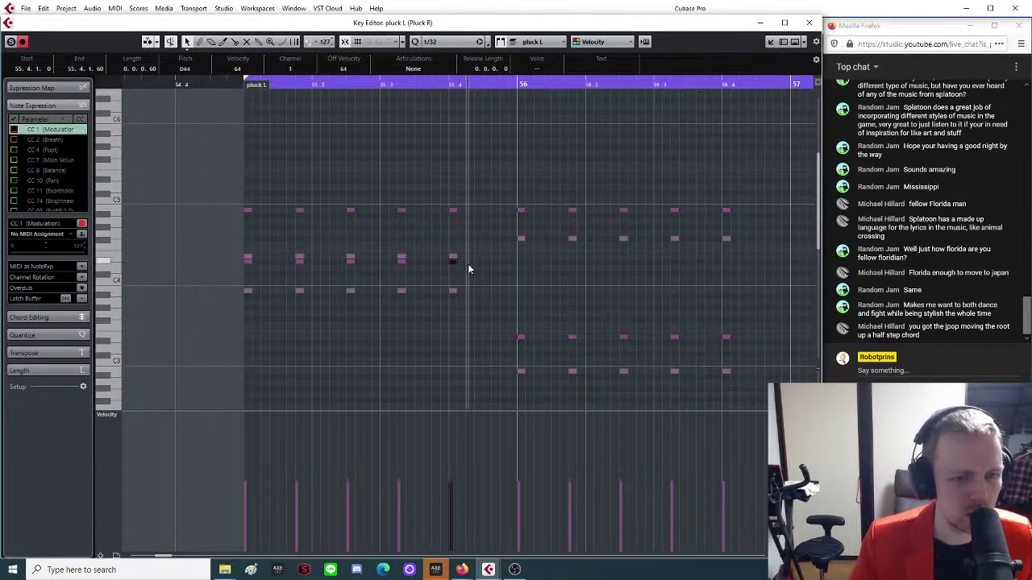
pyautogui.moveTo(454, 251); pyautogui.dragTo(251, 257)
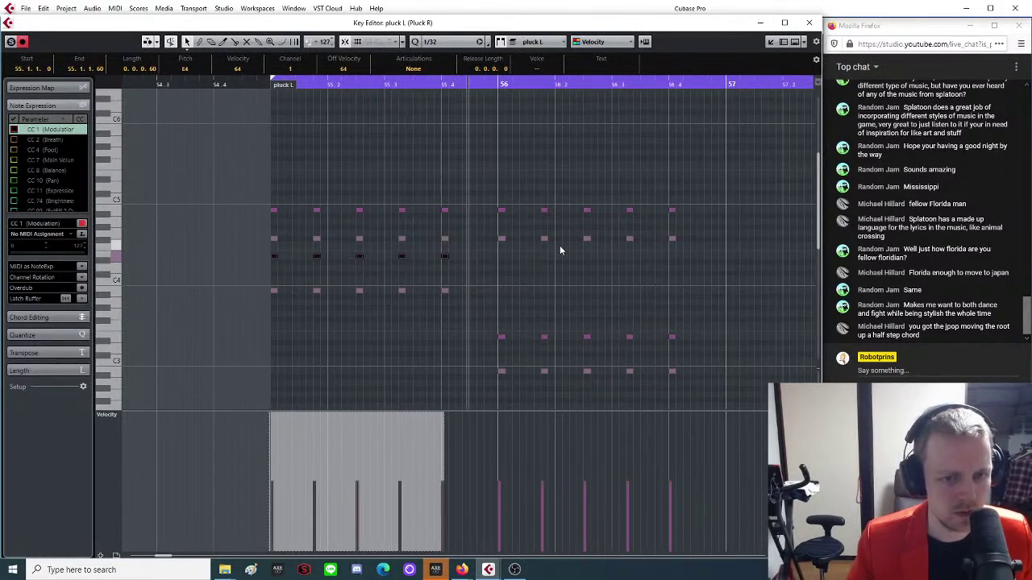
pyautogui.click(552, 250)
# Raise the first two Pluck R F#4 notes in bar 56 to G#4, keeping the third at F#4.
pyautogui.press('h')
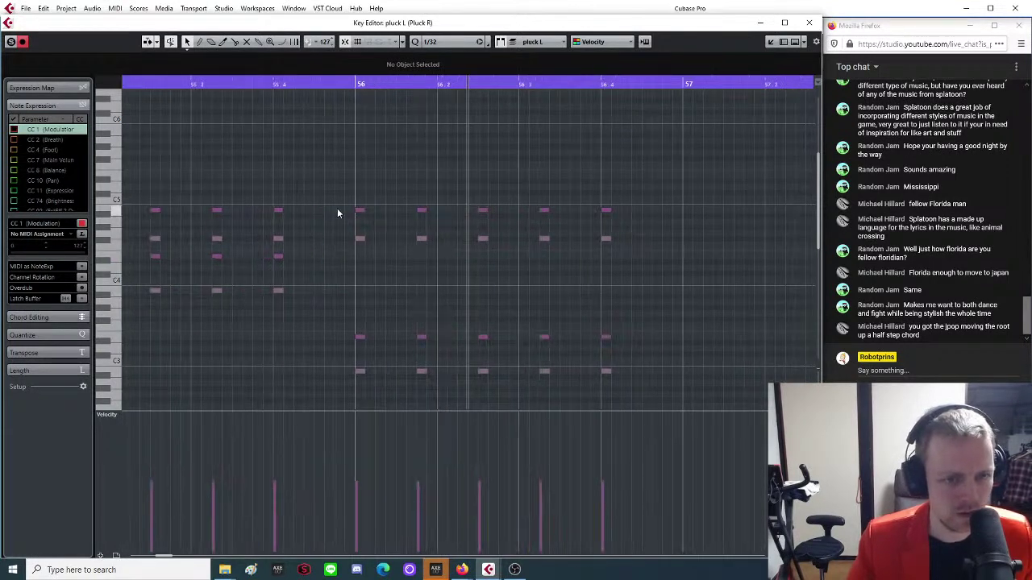
pyautogui.click(359, 210)
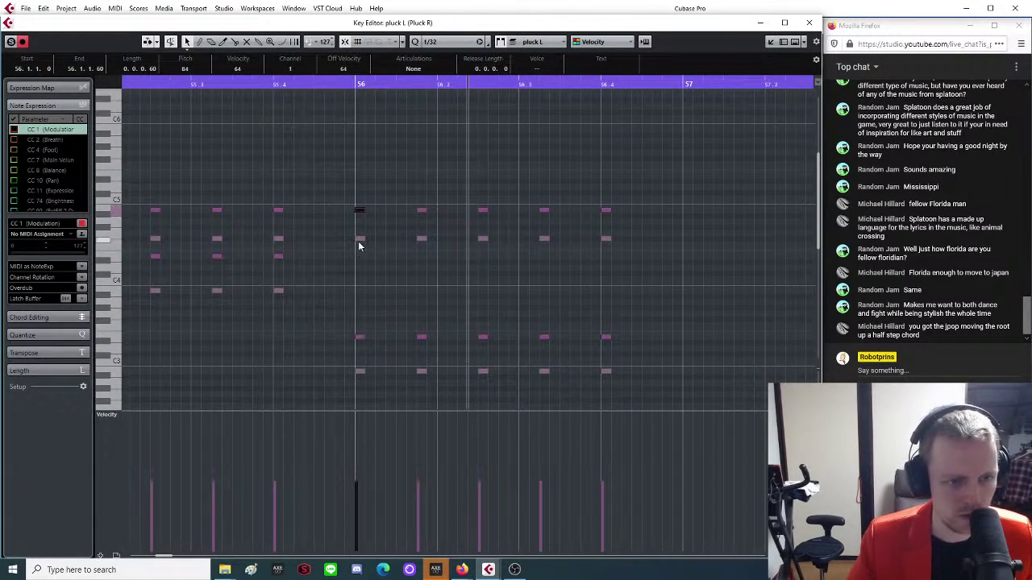
pyautogui.click(358, 238)
pyautogui.click(358, 239)
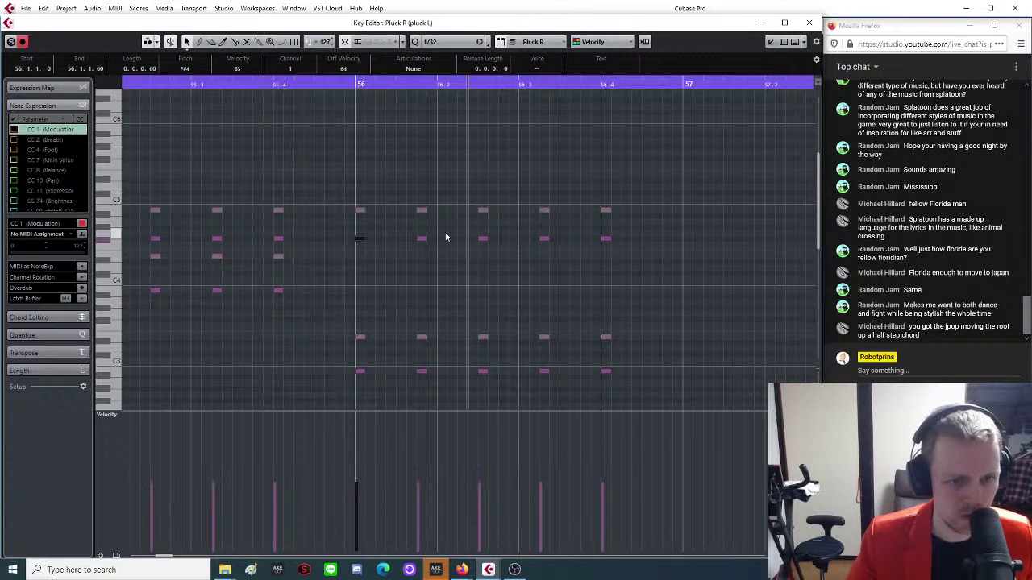
pyautogui.moveTo(501, 224); pyautogui.dragTo(362, 226)
pyautogui.click(400, 245)
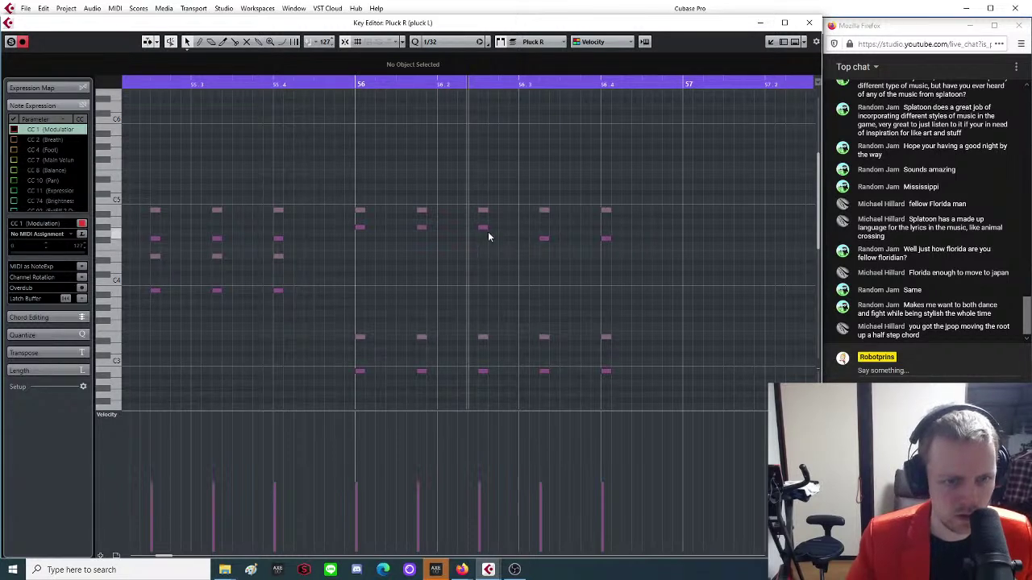
pyautogui.moveTo(483, 228); pyautogui.dragTo(484, 240)
# Raise the low E3 and B2 notes in bar 56 one octave to E4 and B3, and play from bar 56.
pyautogui.click(587, 326)
pyautogui.moveTo(587, 327); pyautogui.dragTo(357, 380)
pyautogui.moveTo(360, 337); pyautogui.dragTo(365, 258)
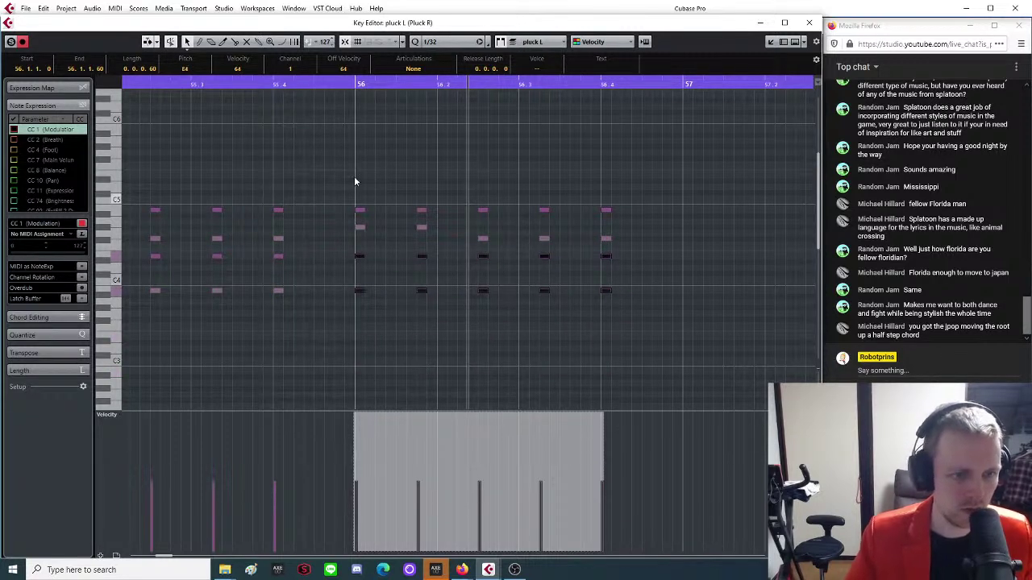
pyautogui.click(359, 86)
pyautogui.press('space')
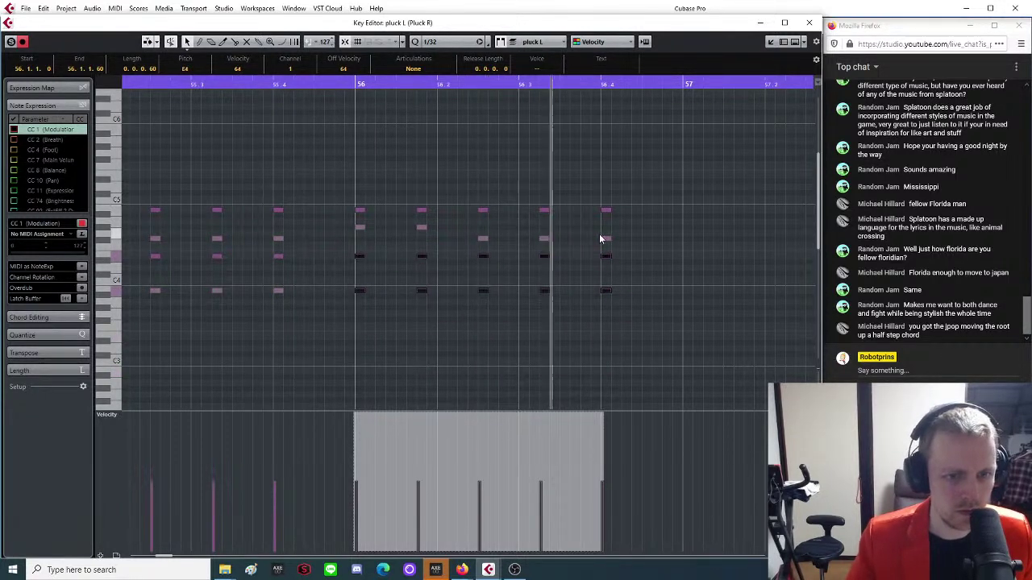
# Copy the five chords of bar 55 on both pluck parts to the start of bar 57.
pyautogui.press('g')
pyautogui.press('g')
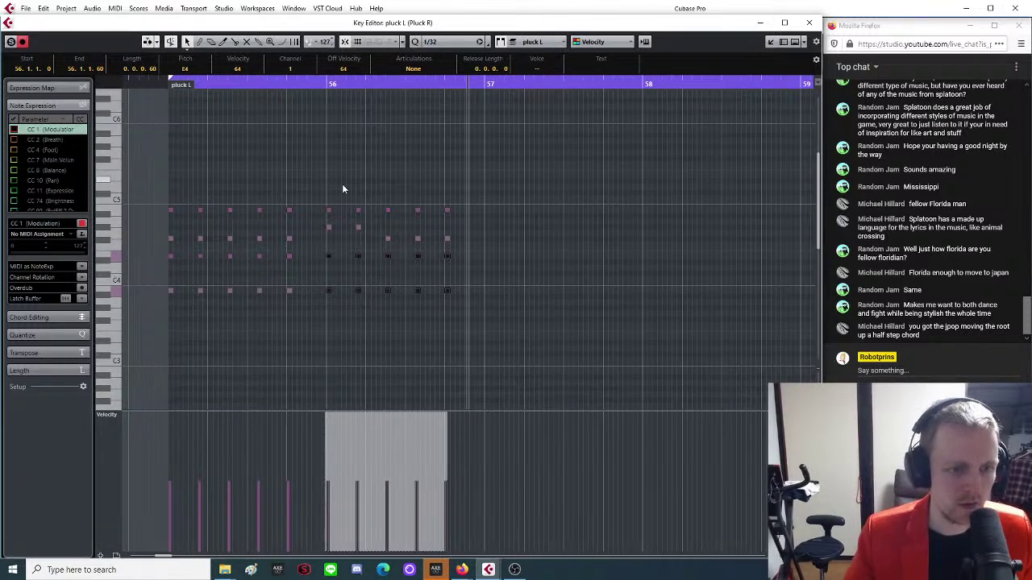
pyautogui.moveTo(301, 180); pyautogui.dragTo(153, 327)
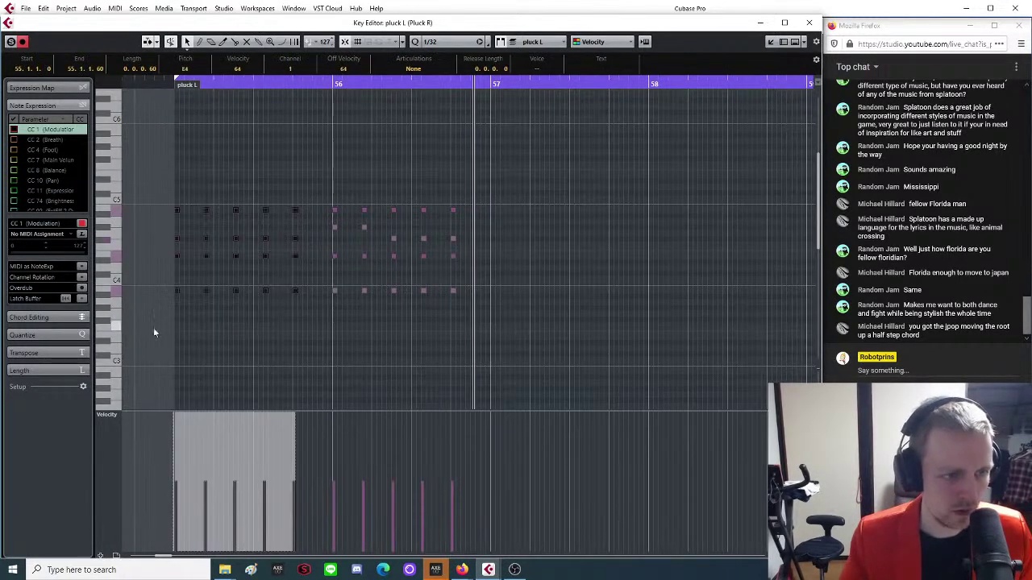
pyautogui.click(491, 84)
pyautogui.hotkey('ctrl', 'v')
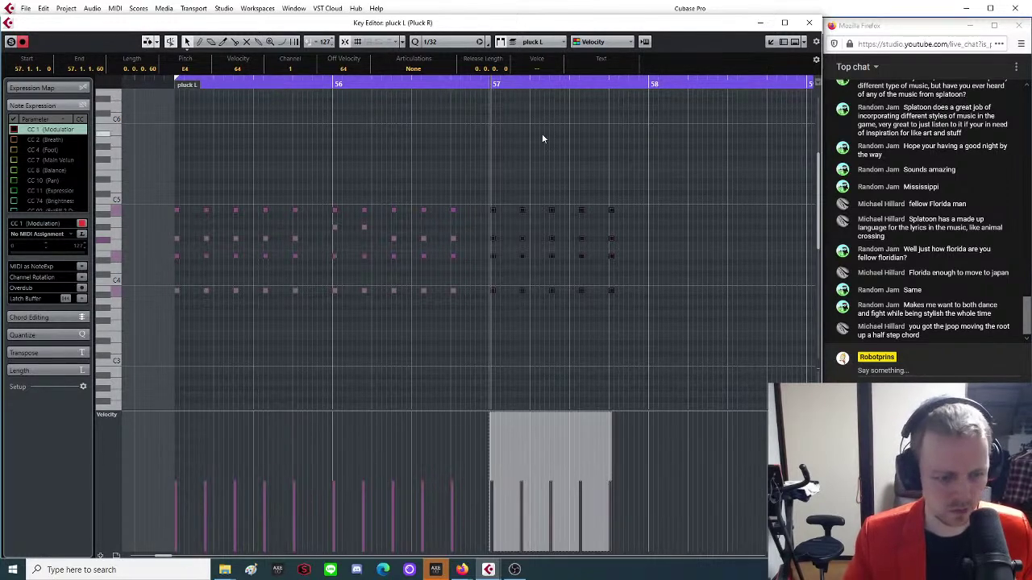
pyautogui.scroll(1, 587, 176)
pyautogui.scroll(3, 590, 184)
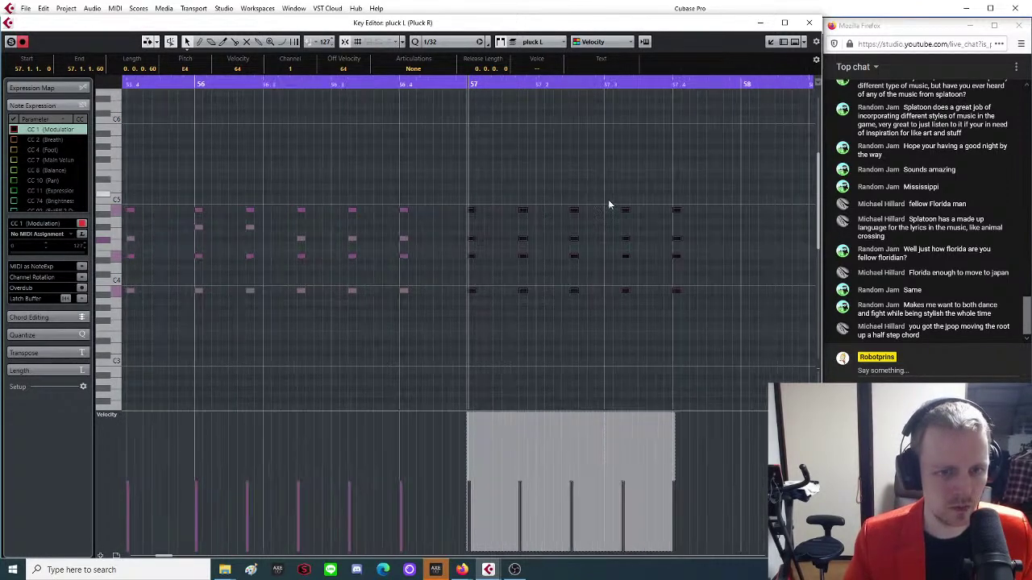
# Reshape the five bar 57 chords by lowering the pluck L notes to A#4 and D#4 and raising the Pluck R B3 notes to C#4.
pyautogui.click(473, 215)
pyautogui.moveTo(717, 193); pyautogui.dragTo(473, 223)
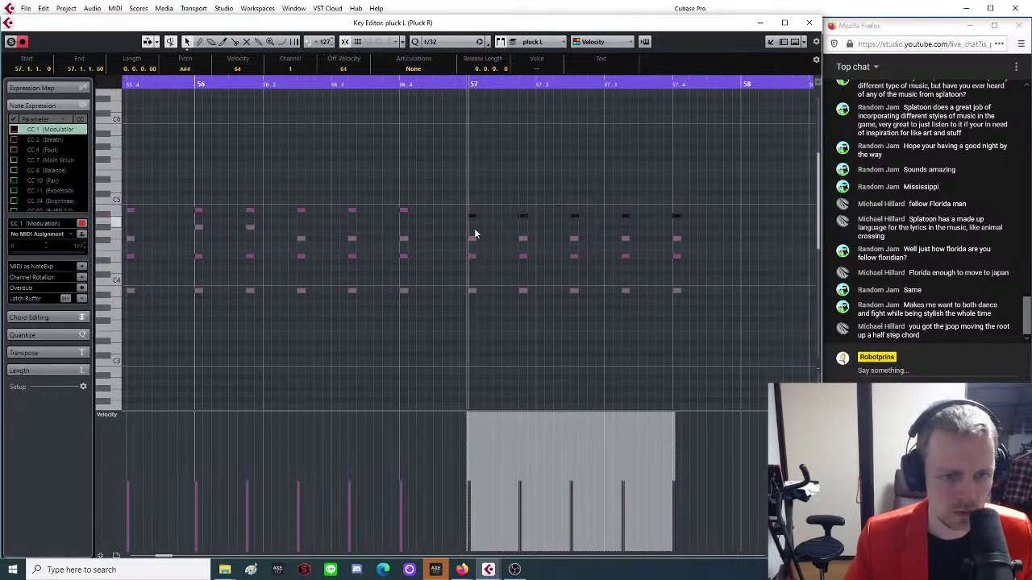
pyautogui.click(472, 235)
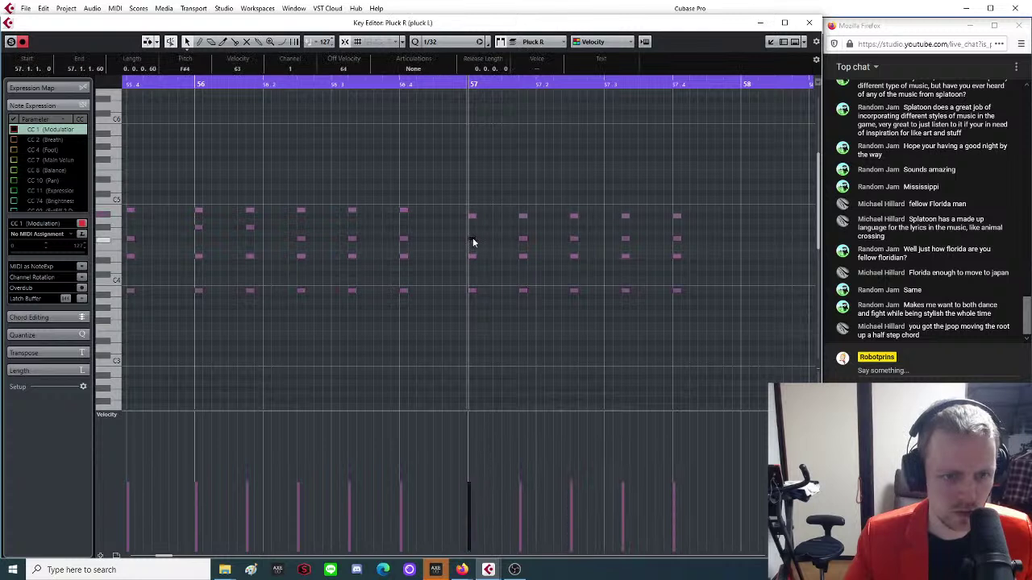
pyautogui.moveTo(466, 253); pyautogui.dragTo(620, 255)
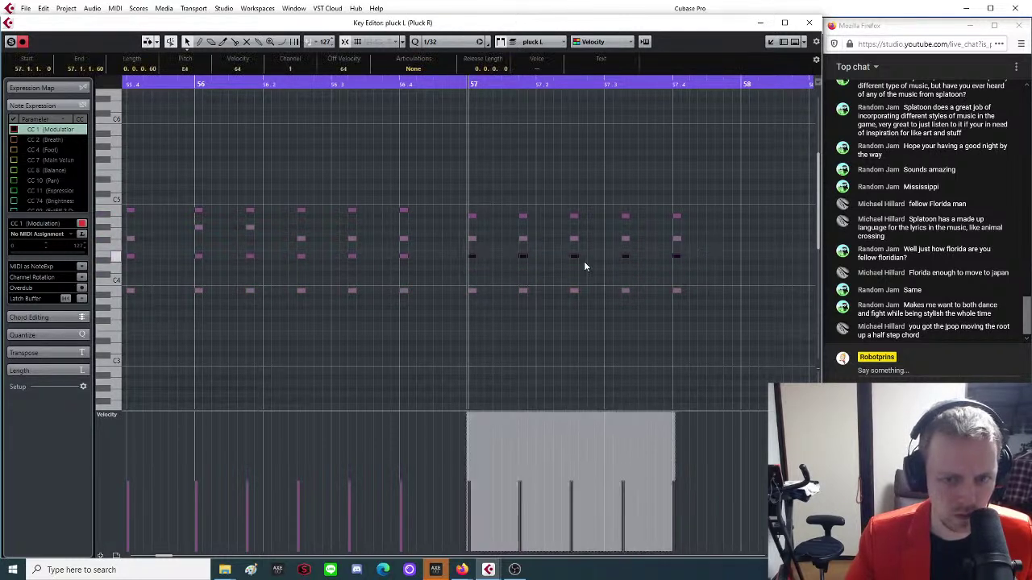
pyautogui.moveTo(472, 257); pyautogui.dragTo(475, 268)
pyautogui.click(473, 293)
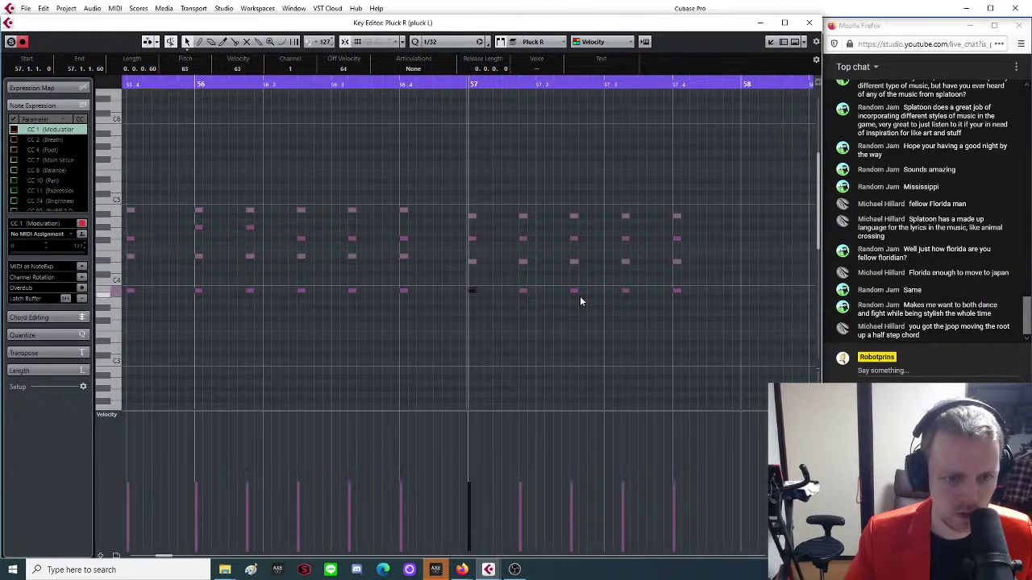
pyautogui.moveTo(711, 284); pyautogui.dragTo(473, 272)
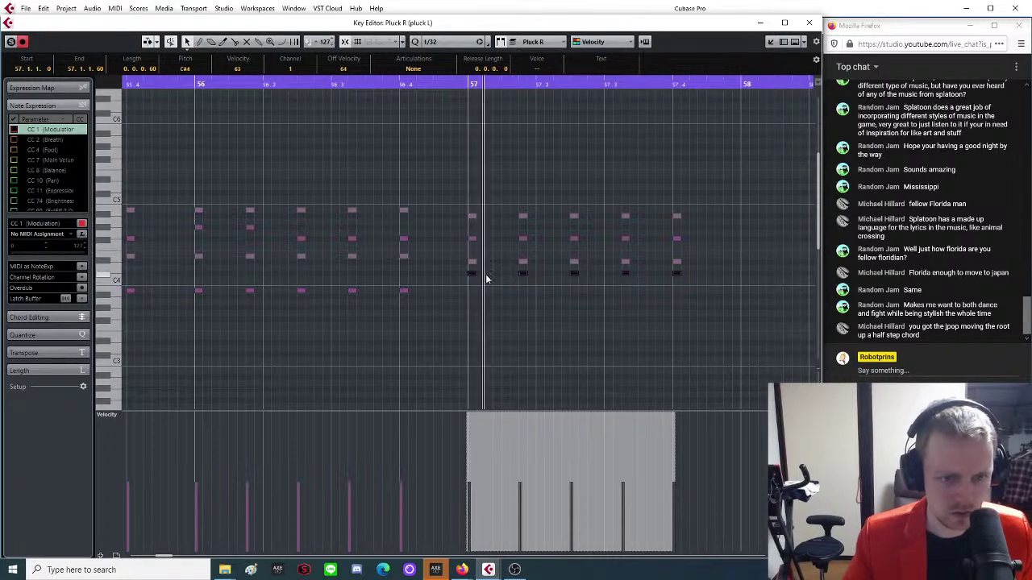
# Copy the five chords of bar 57 on both pluck parts to the start of bar 58.
pyautogui.press('g')
pyautogui.press('g')
pyautogui.press('h')
pyautogui.press('h')
pyautogui.press('h')
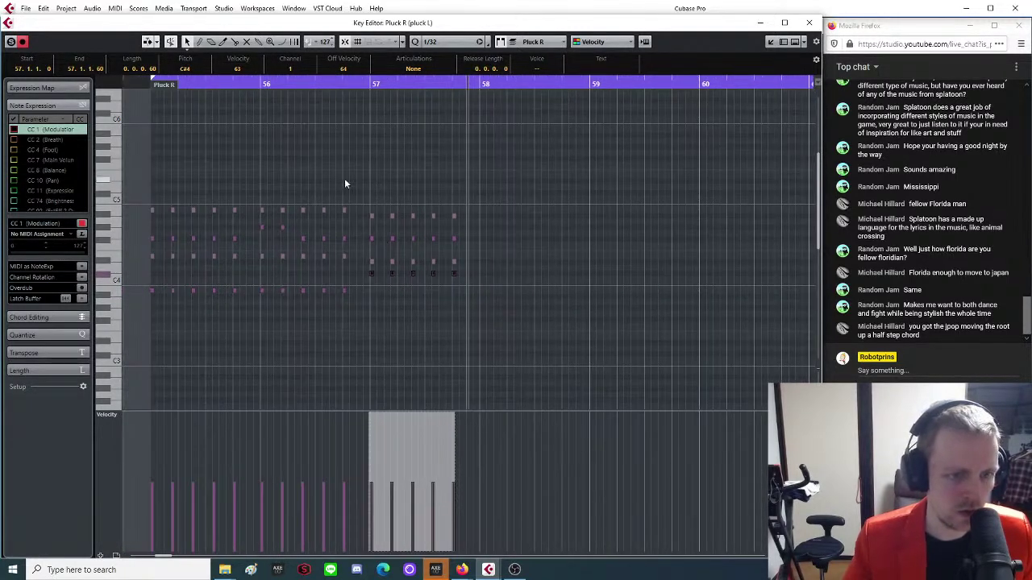
pyautogui.moveTo(464, 191); pyautogui.dragTo(316, 310)
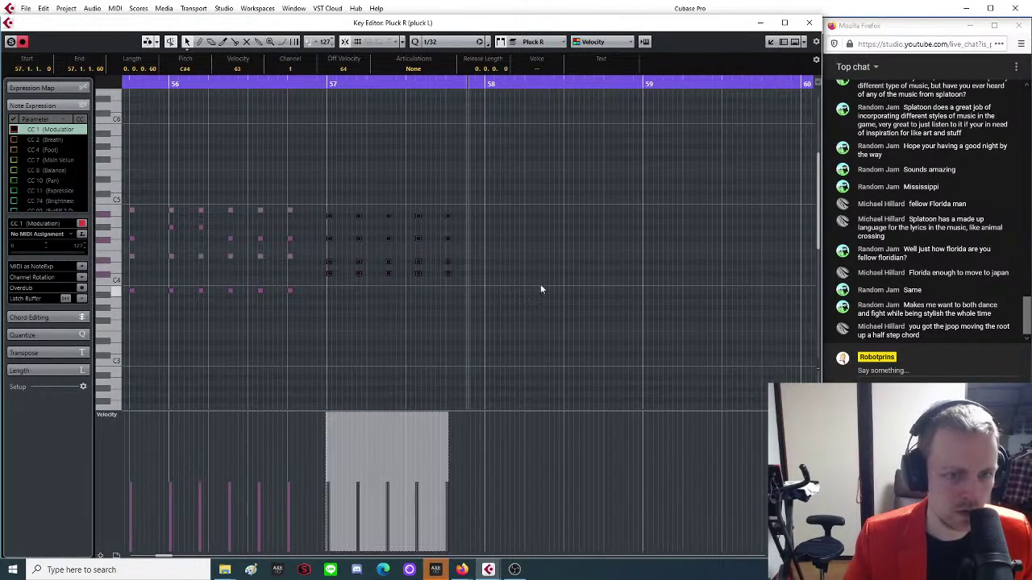
pyautogui.click(482, 85)
pyautogui.hotkey('ctrl', 'v')
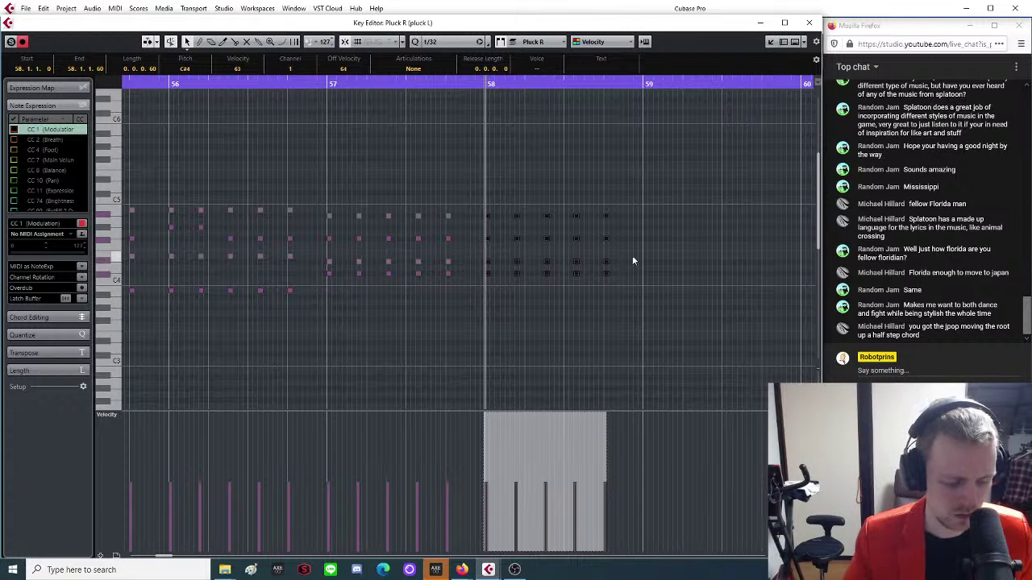
# In bar 58, raise the pluck L A#4 notes to B4 and lower the Pluck R C#4 notes to B3, auditioning the result.
pyautogui.press('g')
pyautogui.press('h')
pyautogui.press('h')
pyautogui.moveTo(706, 195); pyautogui.dragTo(474, 263)
pyautogui.moveTo(694, 270); pyautogui.dragTo(470, 313)
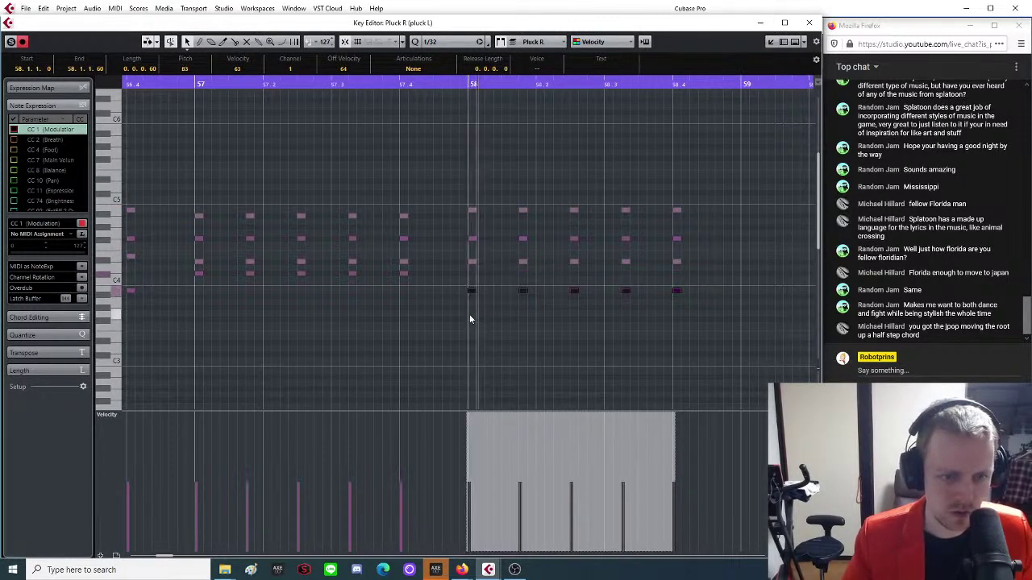
pyautogui.press('space')
# Paste the copied bar 57 chords again at the start of bar 59 and play them.
pyautogui.press('g')
pyautogui.press('g')
pyautogui.press('g')
pyautogui.press('g')
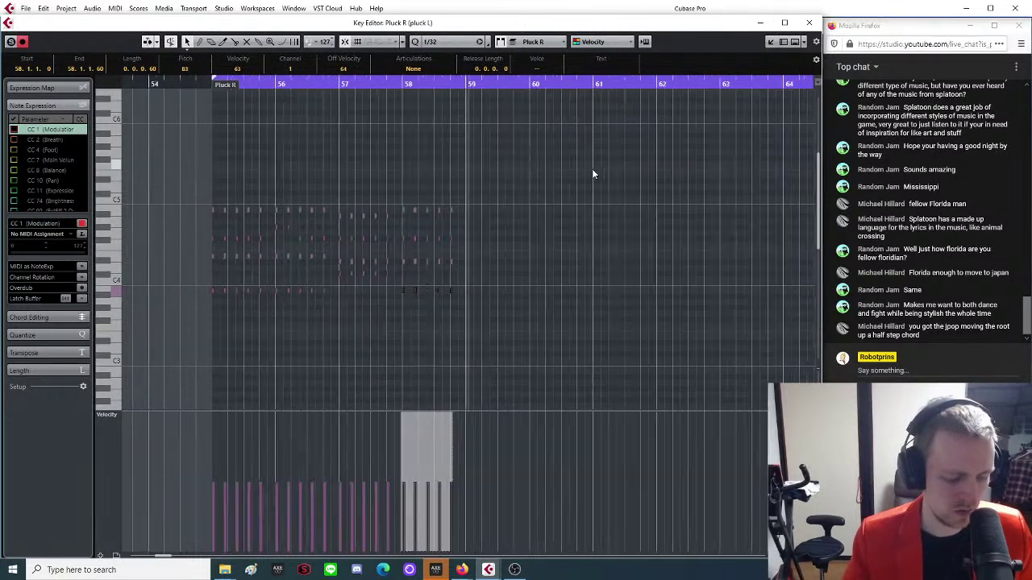
pyautogui.press('h')
pyautogui.press('h')
pyautogui.click(462, 87)
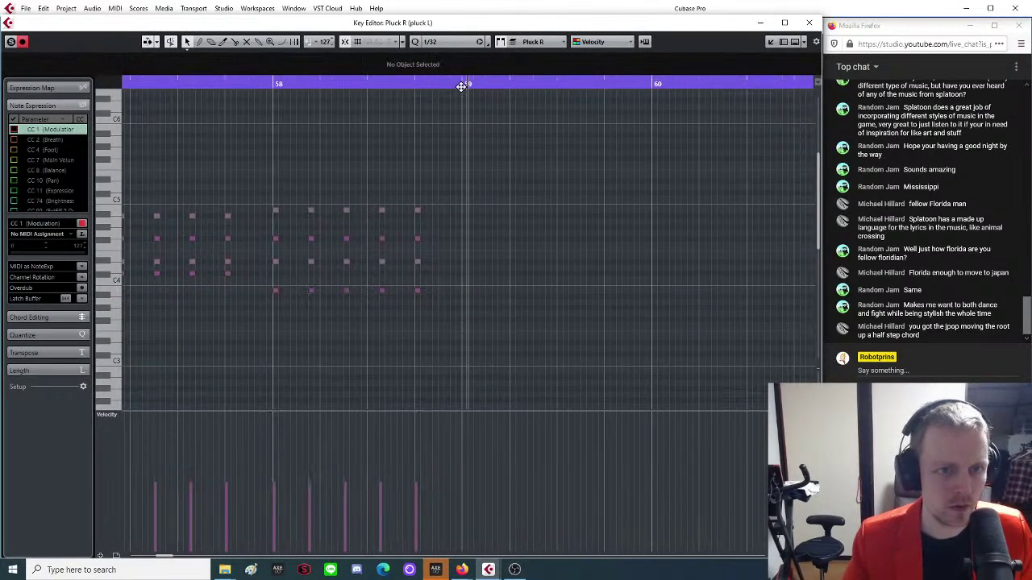
pyautogui.hotkey('ctrl', 'v')
pyautogui.press('space')
# In bar 59, raise the pluck L A#4 notes to B4 and the D#4 notes to E4, and play from bar 59.
pyautogui.moveTo(633, 194); pyautogui.dragTo(465, 209)
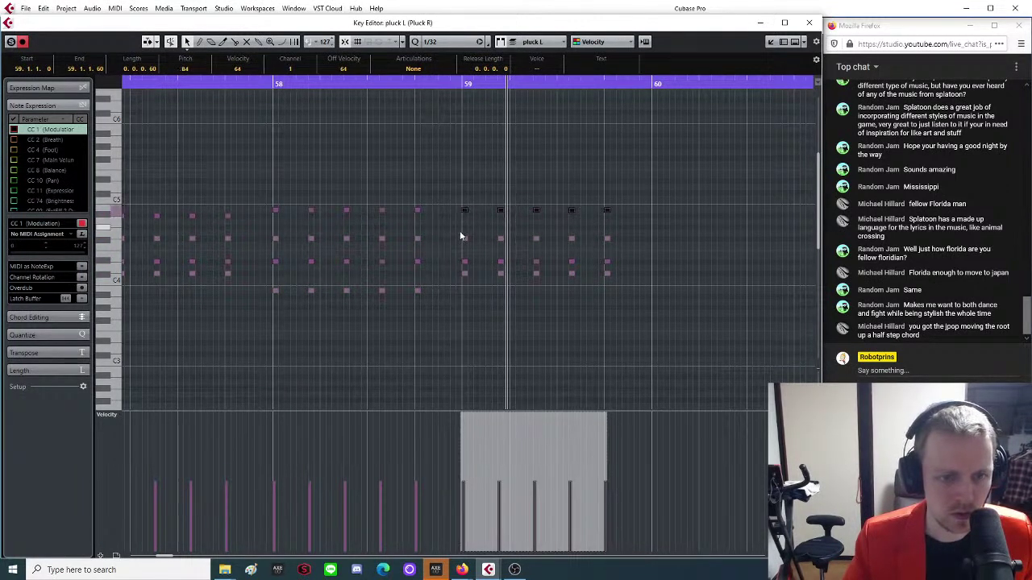
pyautogui.click(465, 240)
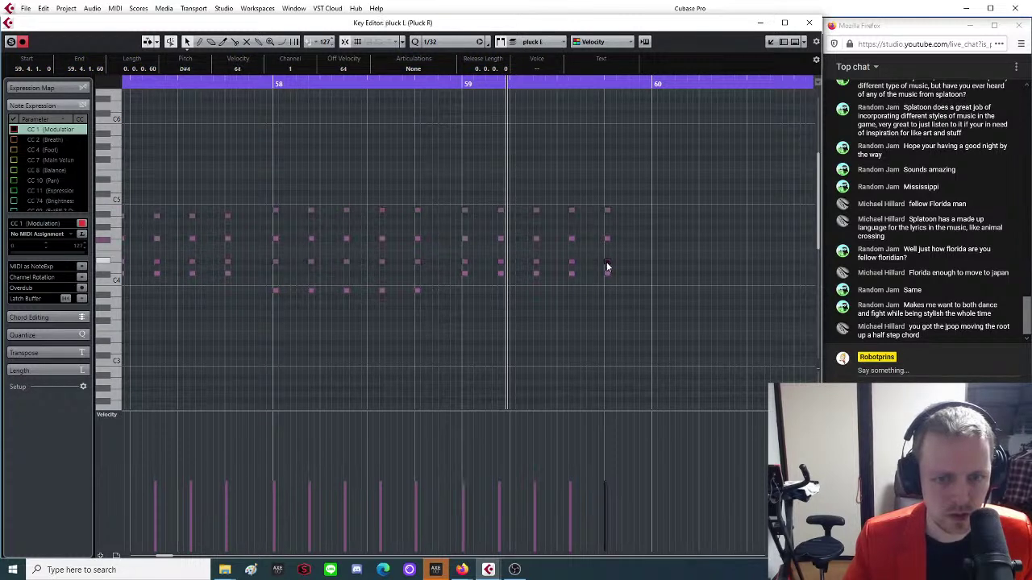
pyautogui.moveTo(609, 268); pyautogui.dragTo(464, 257)
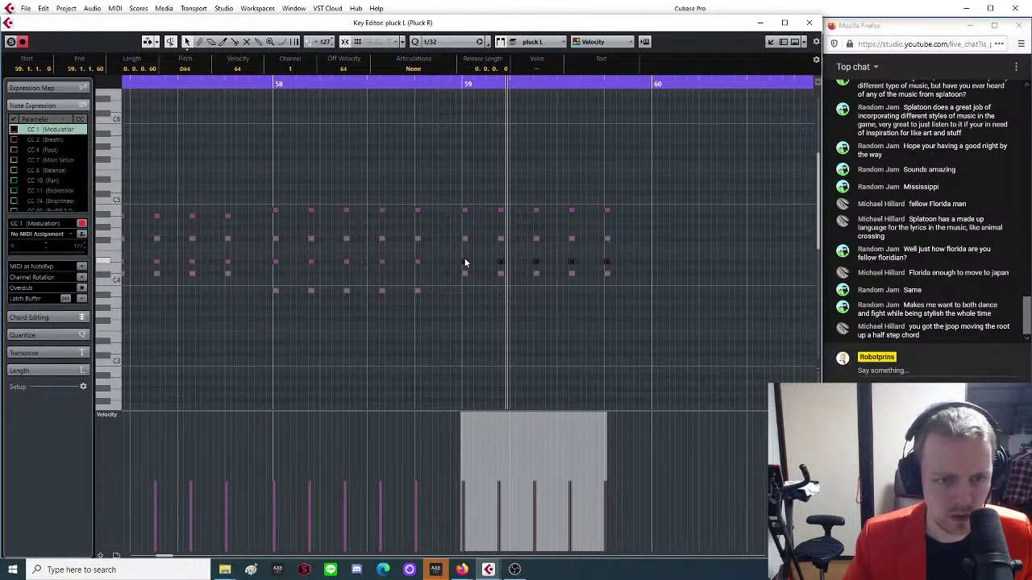
pyautogui.click(465, 273)
pyautogui.click(453, 271)
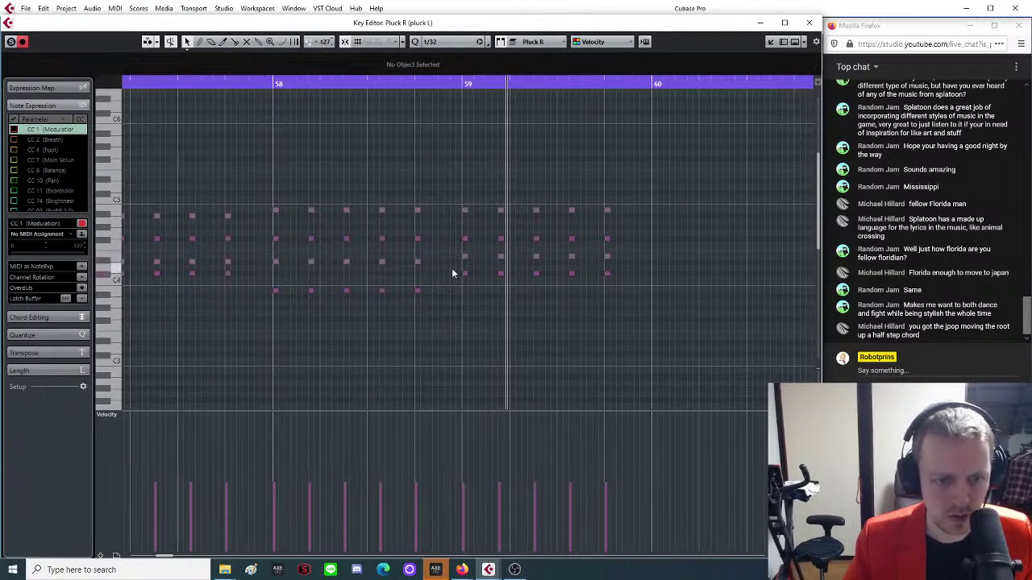
pyautogui.click(465, 83)
pyautogui.press('space')
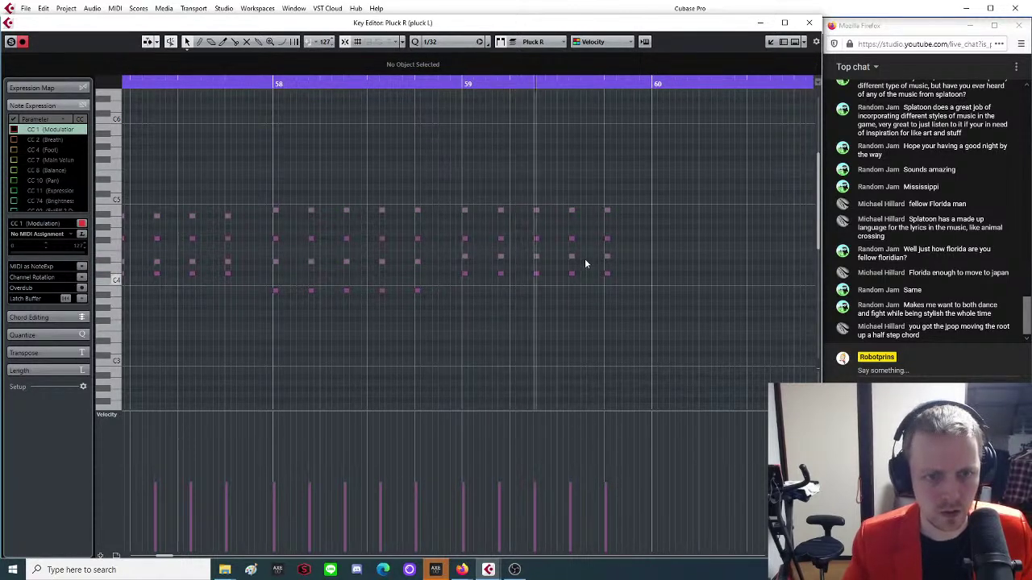
# Copy the five chords of bar 59 on both pluck parts to the start of bar 60.
pyautogui.press('g')
pyautogui.moveTo(482, 165); pyautogui.dragTo(322, 309)
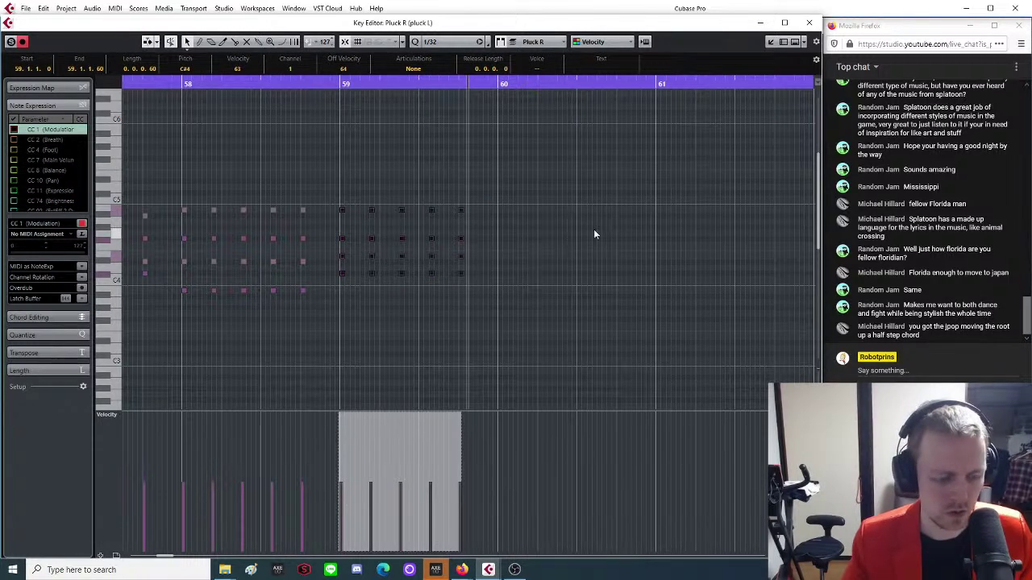
pyautogui.click(499, 82)
pyautogui.hotkey('ctrl', 'v')
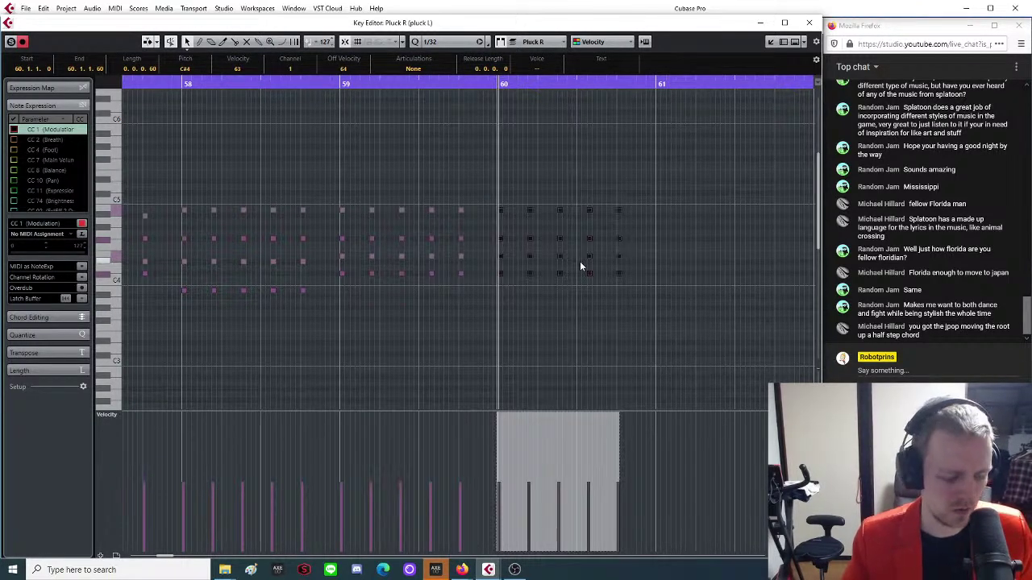
# Lower the five pluck L B4 notes in bar 60 to A#4.
pyautogui.press('h')
pyautogui.press('h')
pyautogui.press('h')
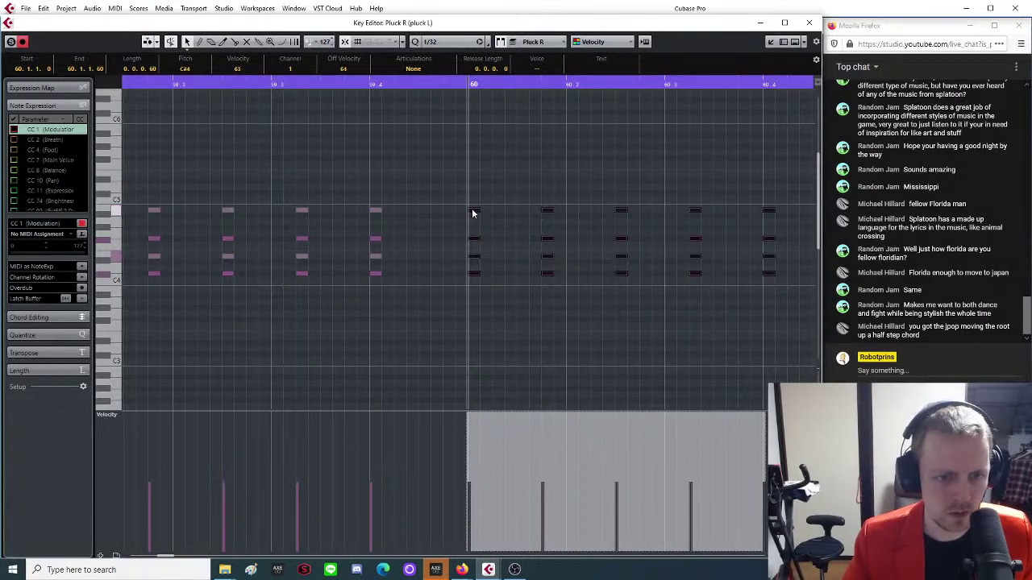
pyautogui.click(471, 210)
pyautogui.press('g')
pyautogui.moveTo(457, 194); pyautogui.dragTo(746, 211)
pyautogui.moveTo(474, 213); pyautogui.dragTo(474, 218)
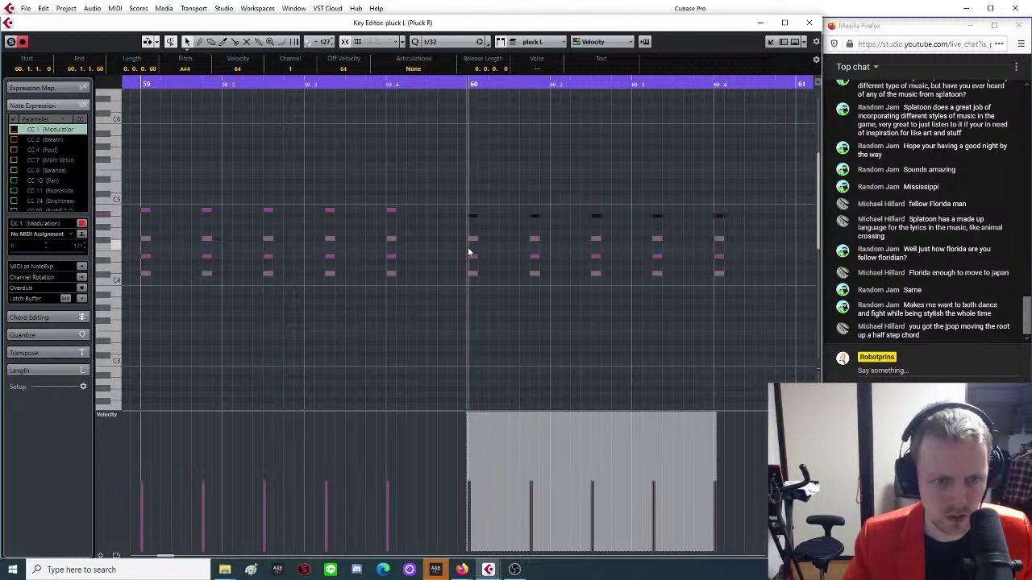
# In bar 60, raise the Pluck R F#4 notes to G4 and lower the pluck L E4 notes to D#4.
pyautogui.click(472, 239)
pyautogui.moveTo(722, 226); pyautogui.dragTo(473, 234)
pyautogui.click(471, 256)
pyautogui.moveTo(705, 252); pyautogui.dragTo(725, 289)
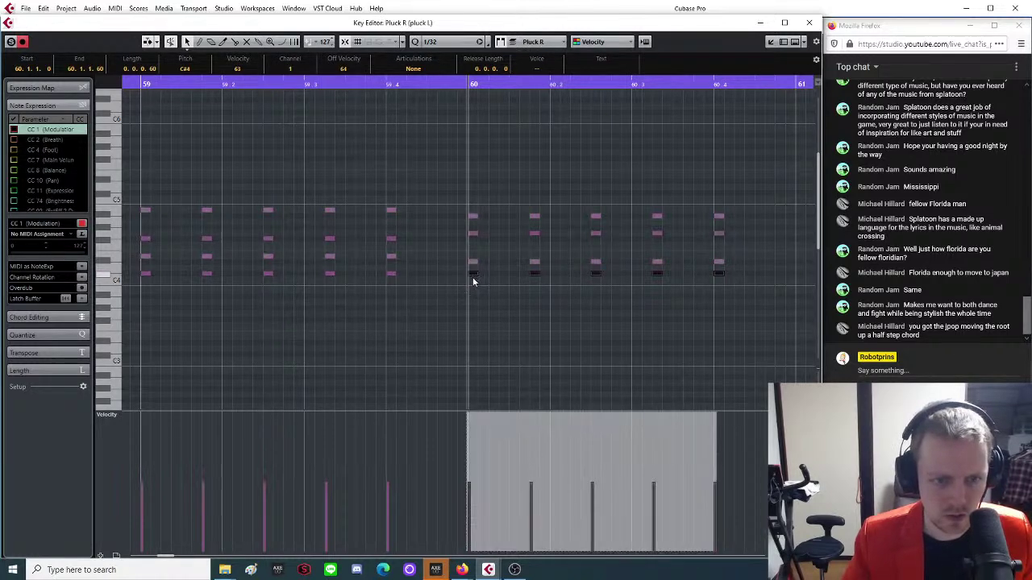
# Paste the copied bar 59 chords at the start of bar 61.
pyautogui.press('g')
pyautogui.press('g')
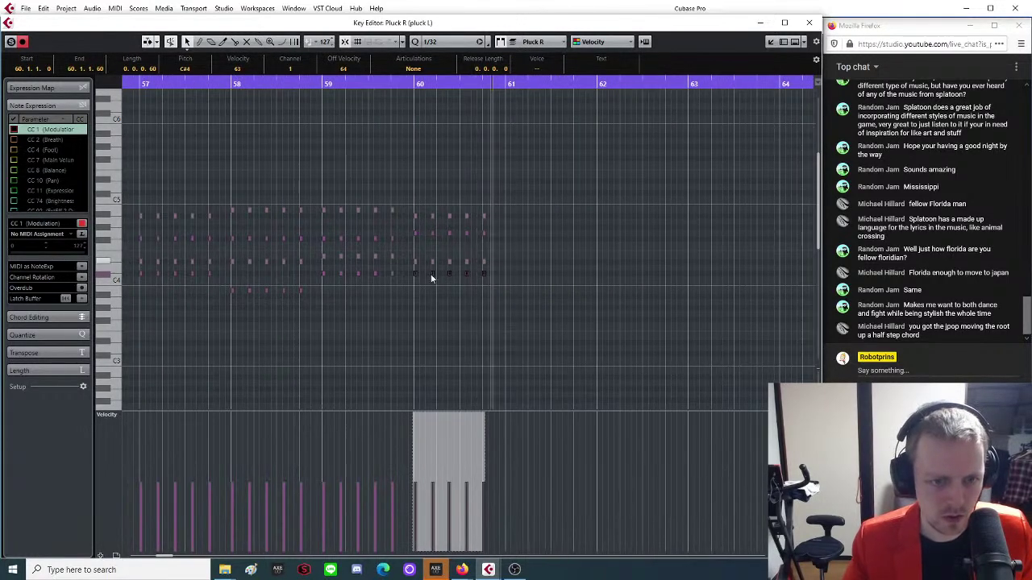
pyautogui.press('h')
pyautogui.press('h')
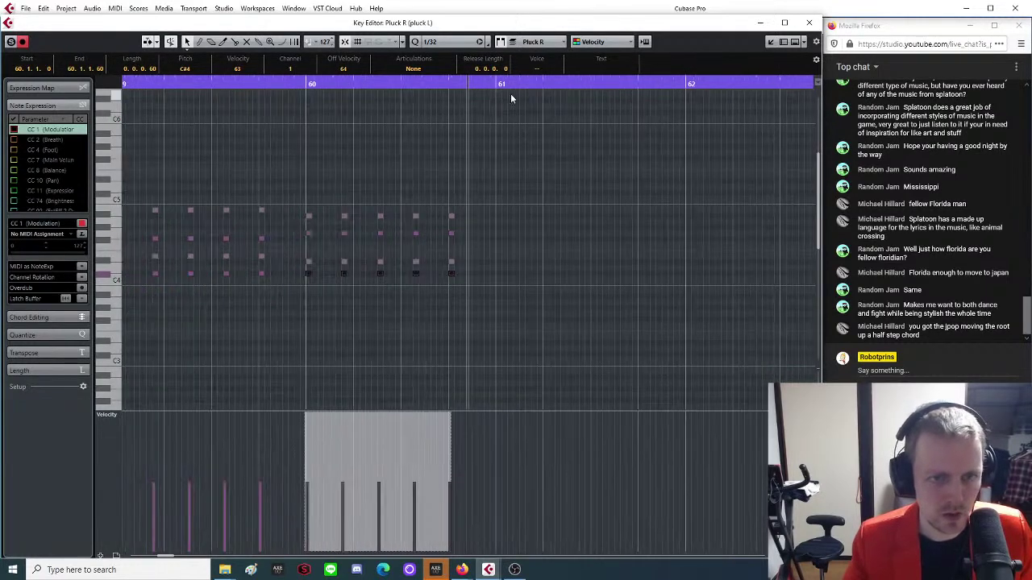
pyautogui.click(508, 91)
pyautogui.hotkey('ctrl', 'v')
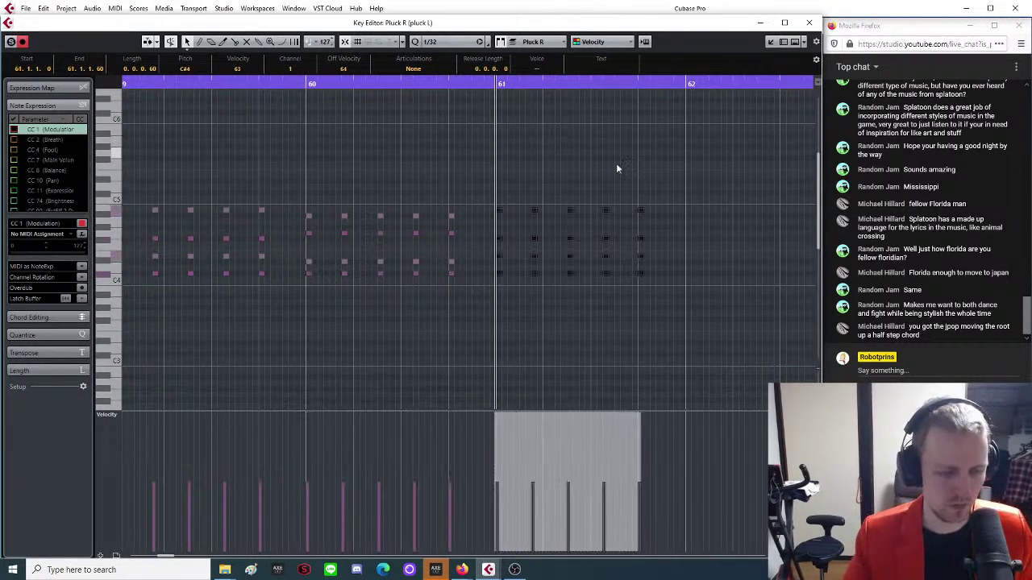
# Lower the five pluck L E4 notes in bar 61 to D#4.
pyautogui.click(498, 211)
pyautogui.click(499, 240)
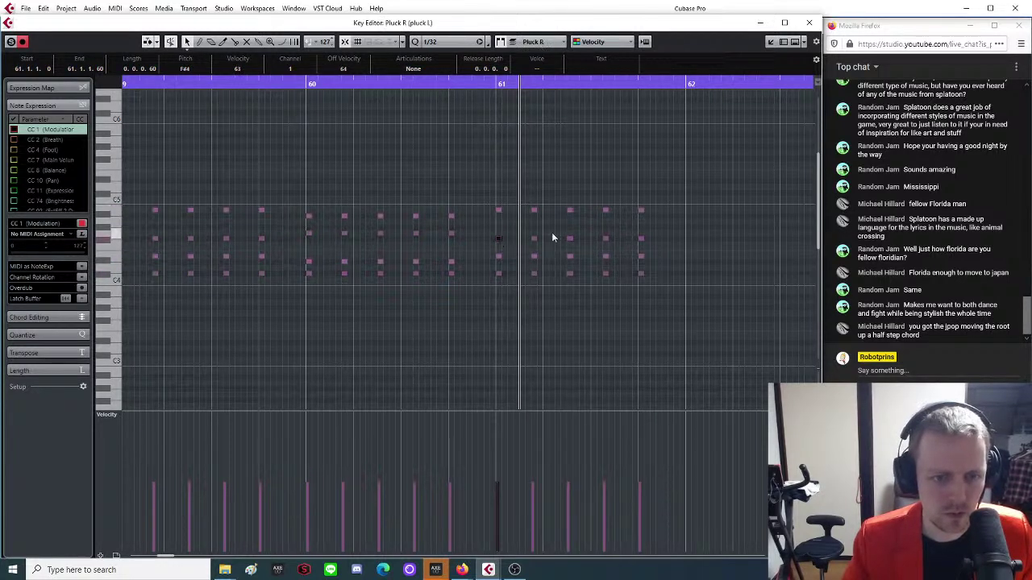
pyautogui.click(498, 259)
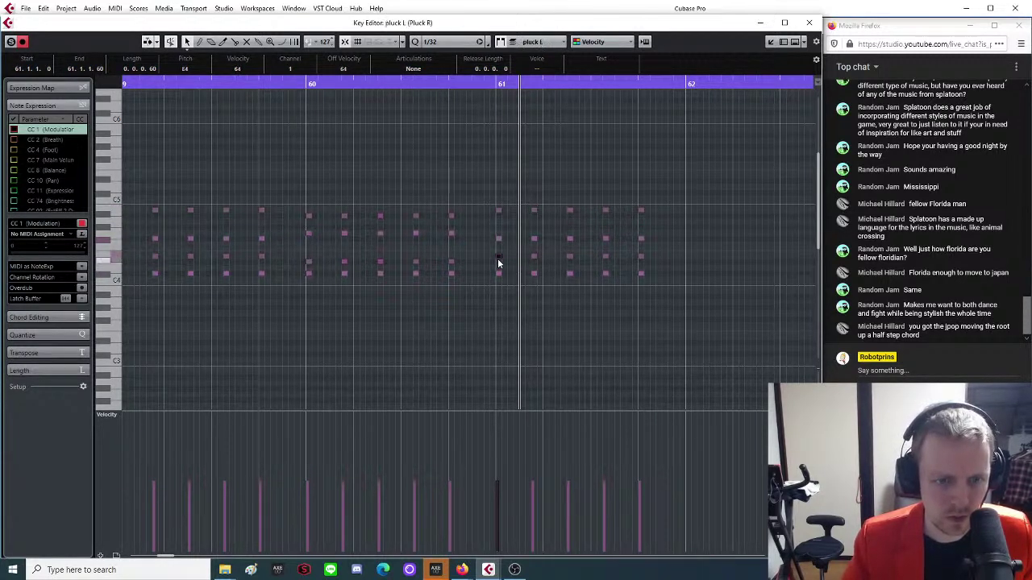
pyautogui.click(641, 247)
# Lower the five Pluck R C#4 notes in bar 61 to B3 and set the playback position to the start of bar 61.
pyautogui.moveTo(650, 251); pyautogui.dragTo(679, 312)
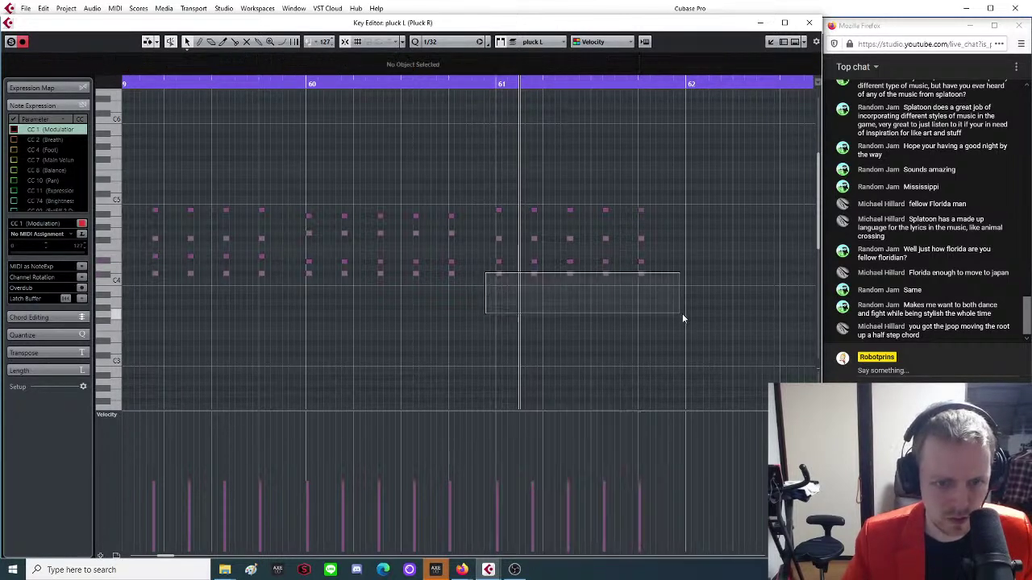
pyautogui.click(499, 274)
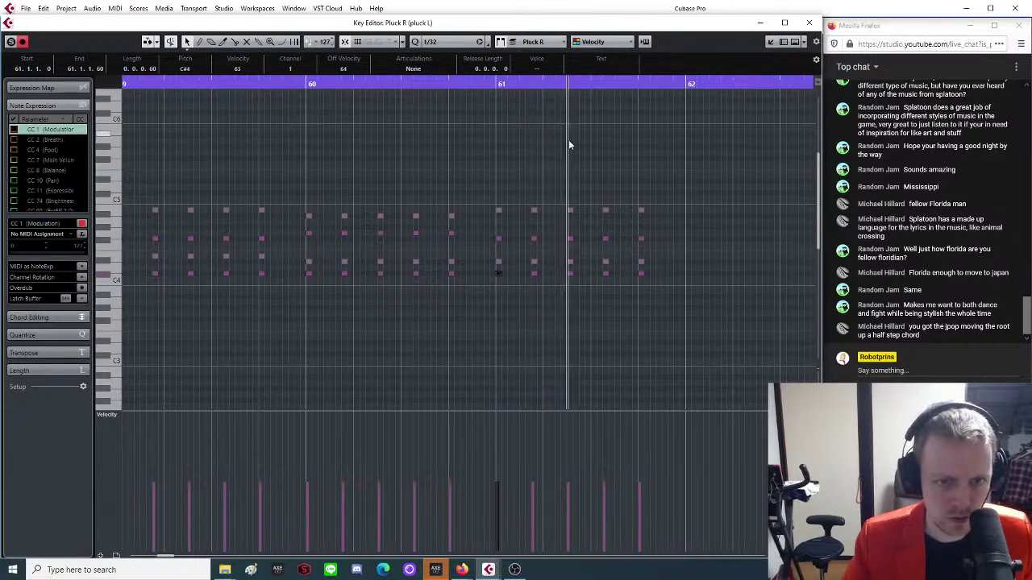
pyautogui.press('h')
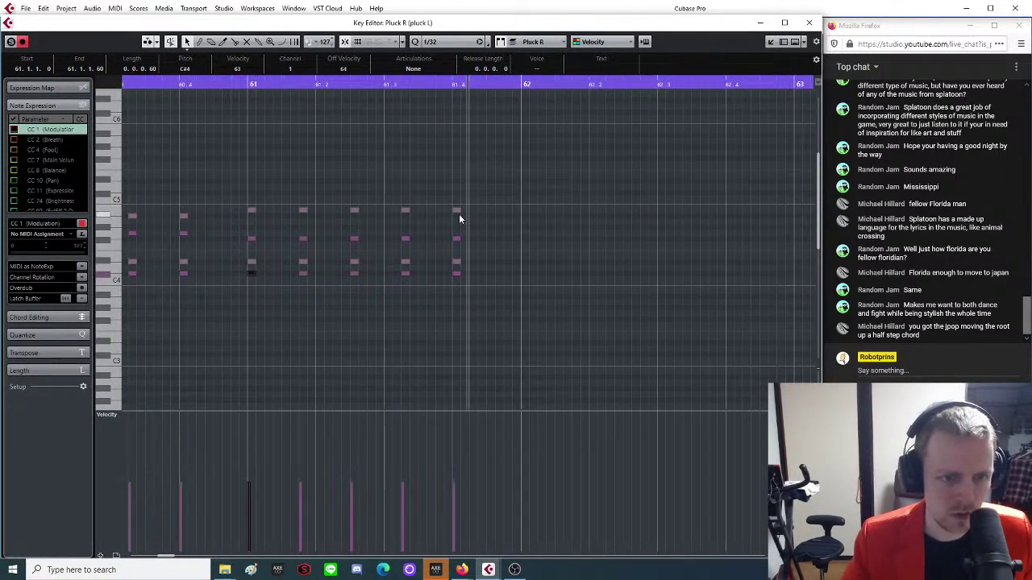
pyautogui.click(455, 211)
pyautogui.click(456, 238)
pyautogui.click(457, 260)
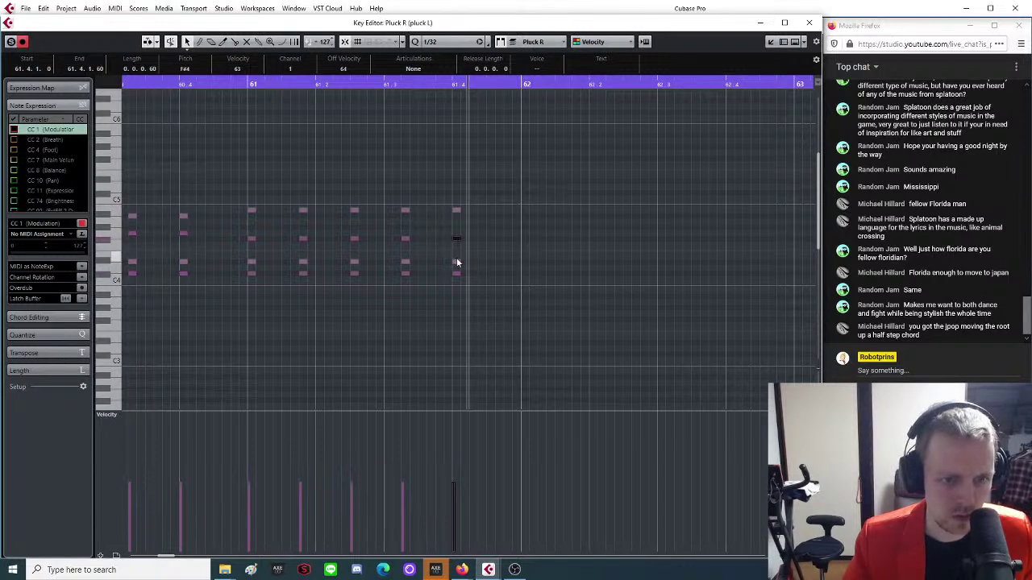
pyautogui.moveTo(466, 272); pyautogui.dragTo(253, 297)
pyautogui.click(249, 83)
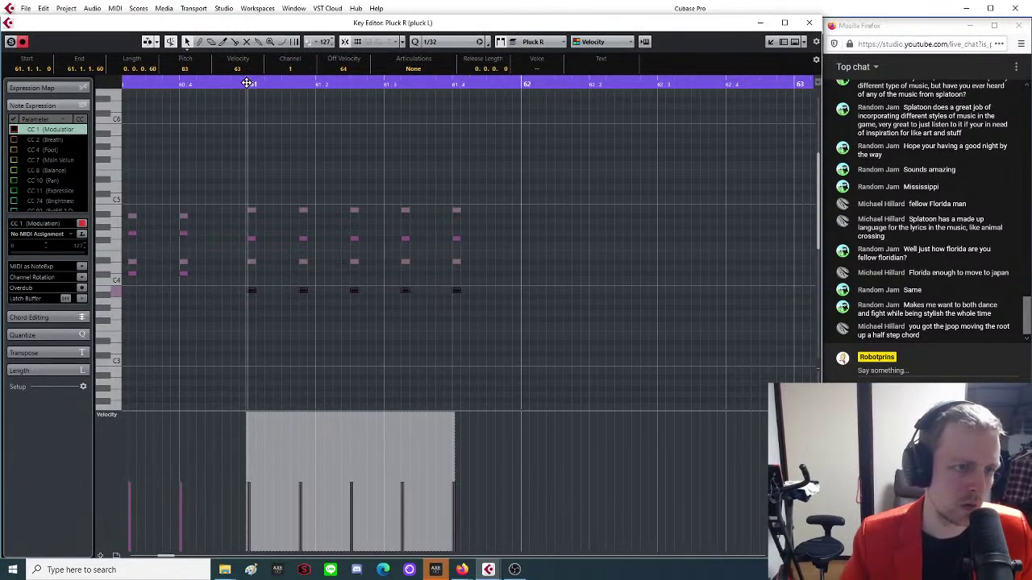
# Copy the last chord of bar 61 on both pluck parts to positions 62.1.2 and 62.1.3.
pyautogui.press('g')
pyautogui.press('g')
pyautogui.moveTo(546, 186); pyautogui.dragTo(514, 317)
pyautogui.click(571, 83)
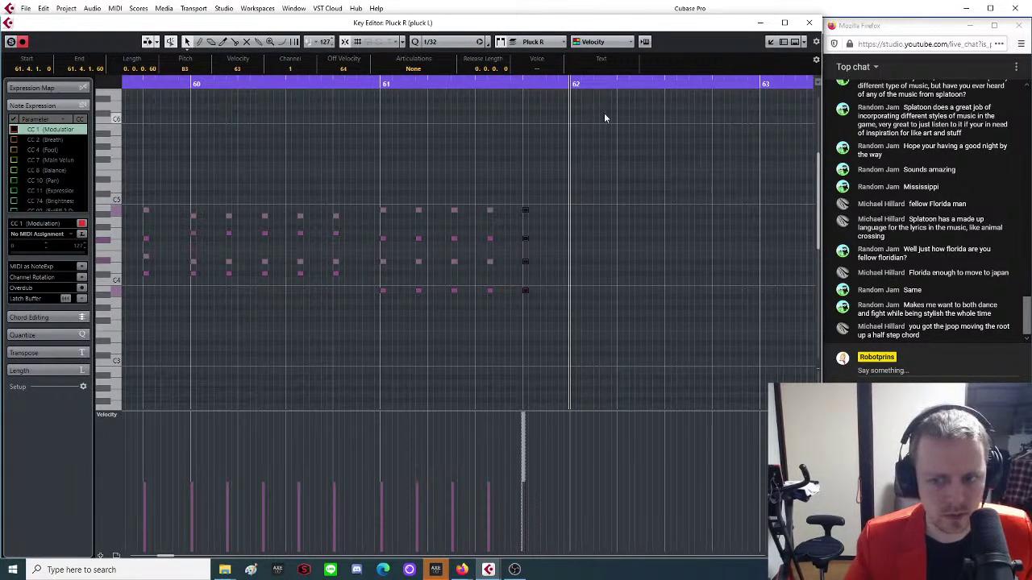
pyautogui.click(592, 81)
pyautogui.click(576, 83)
pyautogui.hotkey('ctrl', 'v')
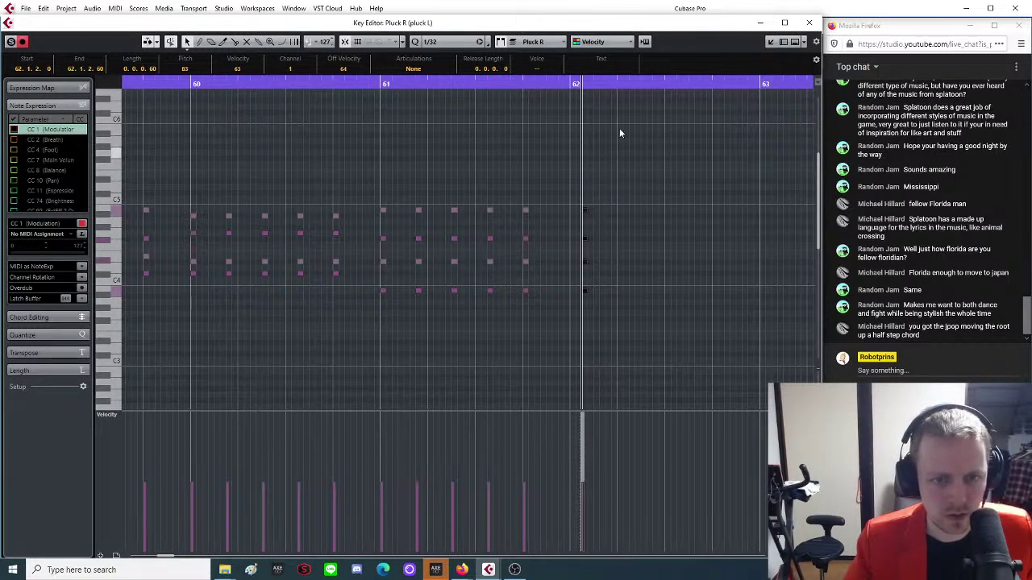
pyautogui.click(594, 84)
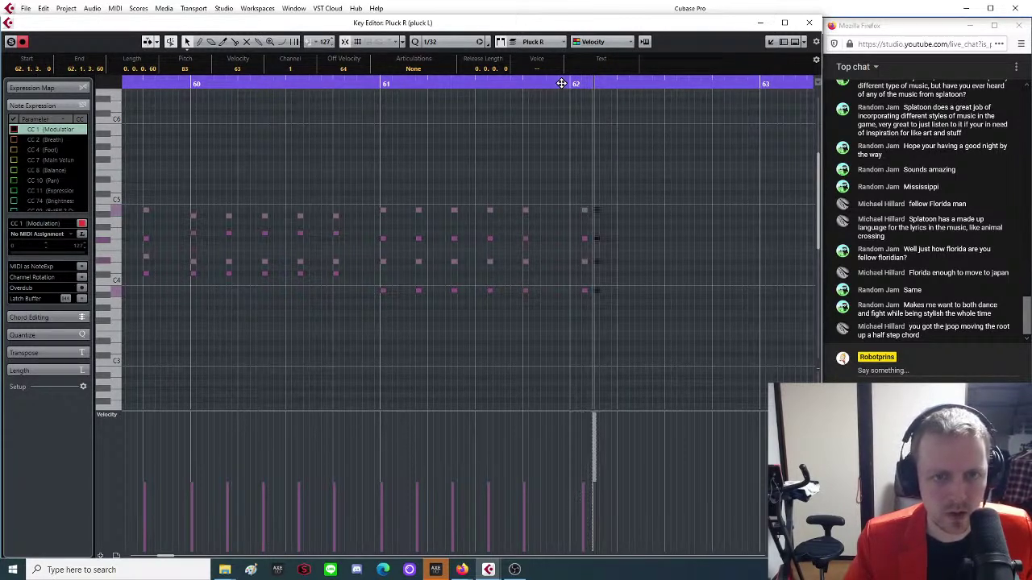
# Copy the two chords at 62.1.2 and 62.1.3 on both pluck parts to 62.2.2 and 62.2.3, and play them back.
pyautogui.click(677, 149)
pyautogui.moveTo(606, 196); pyautogui.dragTo(582, 297)
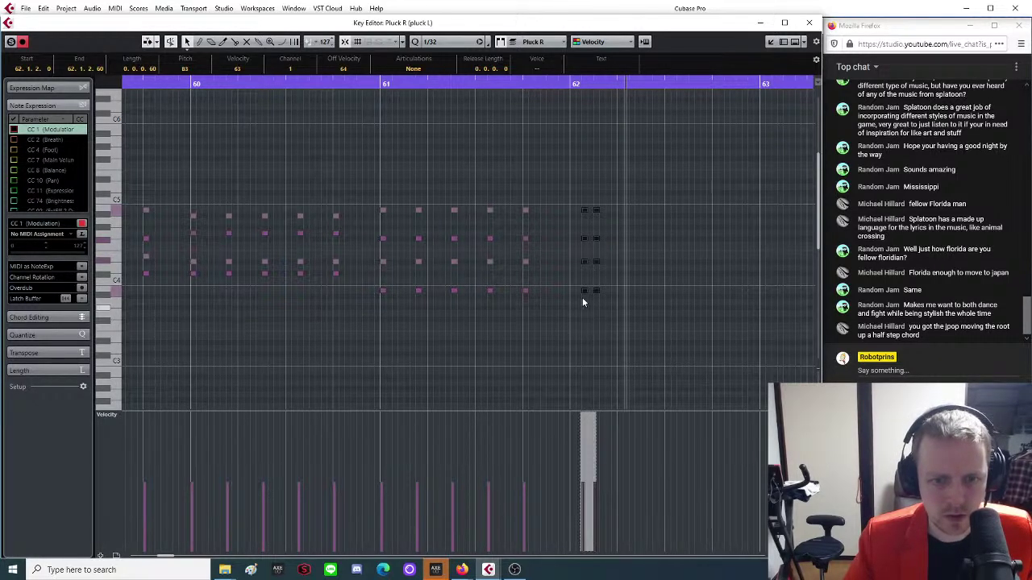
pyautogui.click(630, 82)
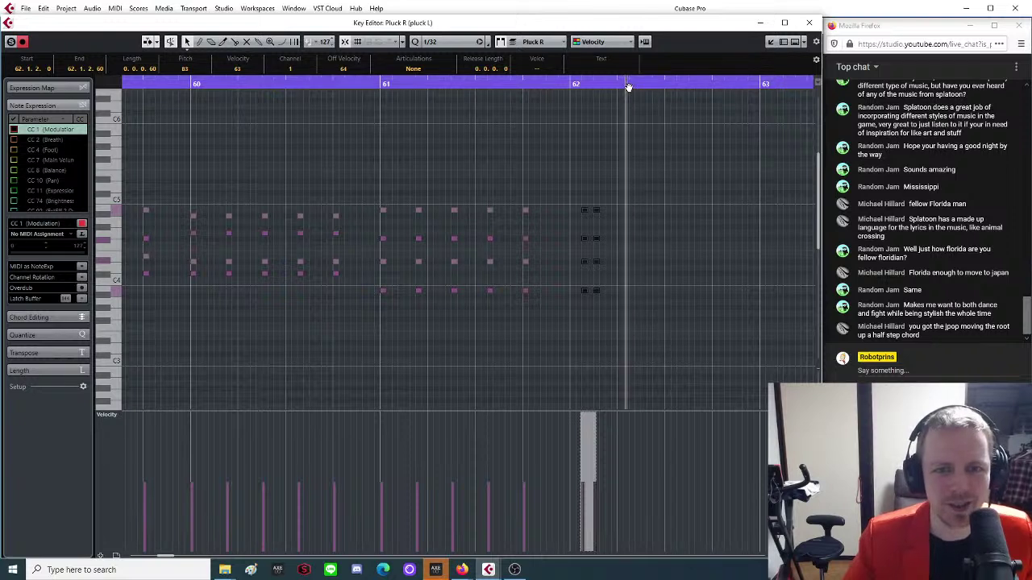
pyautogui.hotkey('ctrl', 'v')
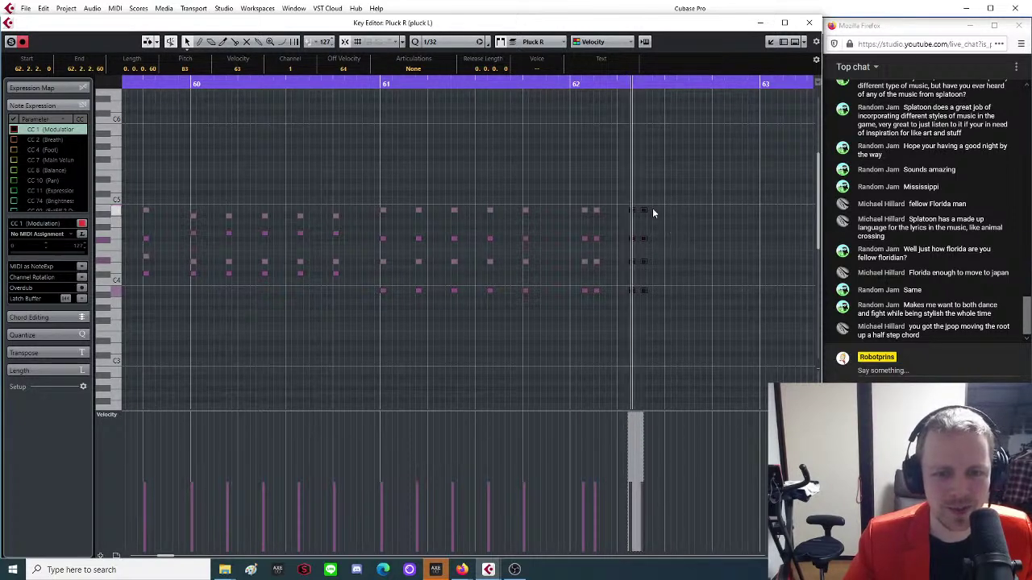
pyautogui.press('space')
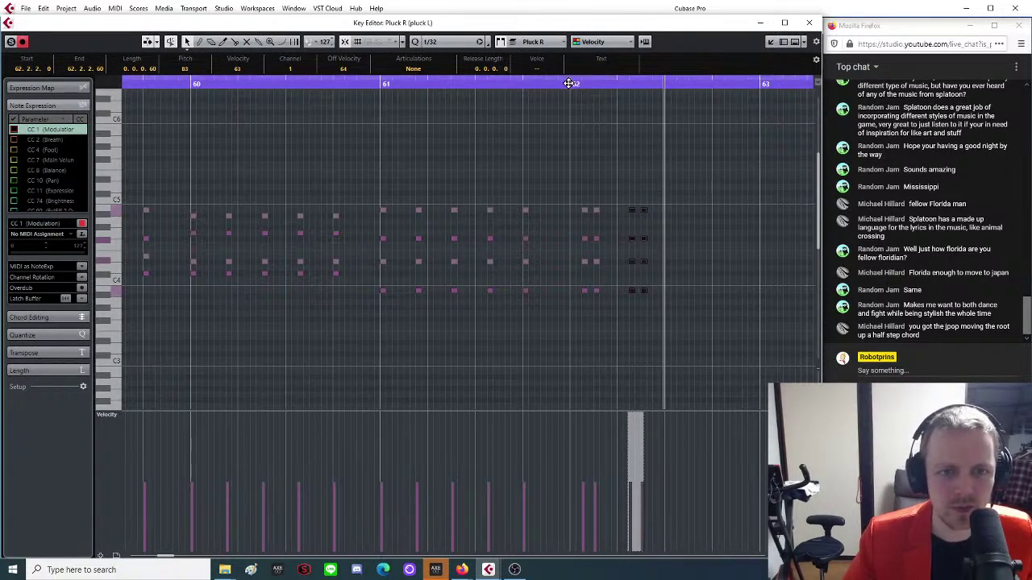
pyautogui.press('space')
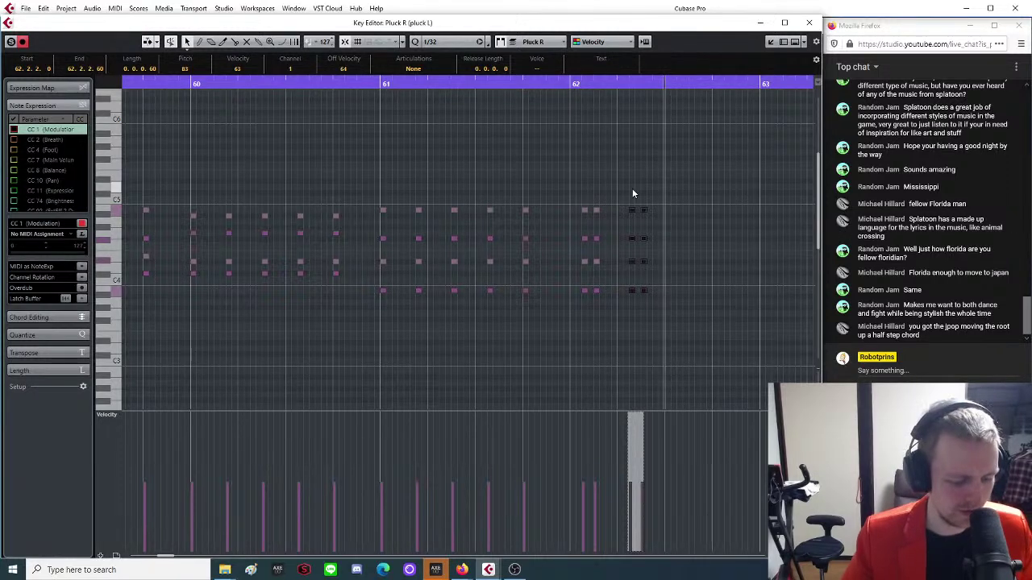
# Paste the pair of pluck chords again on beat 3 of bar 62, starting at 62.3.2.
pyautogui.press('h')
pyautogui.press('h')
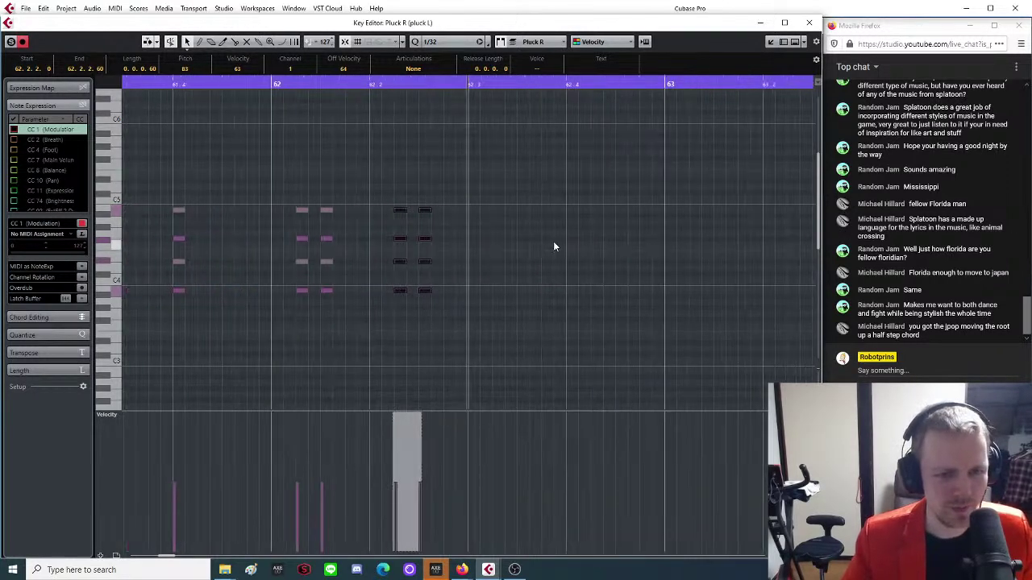
pyautogui.click(492, 83)
pyautogui.moveTo(492, 83); pyautogui.dragTo(465, 84)
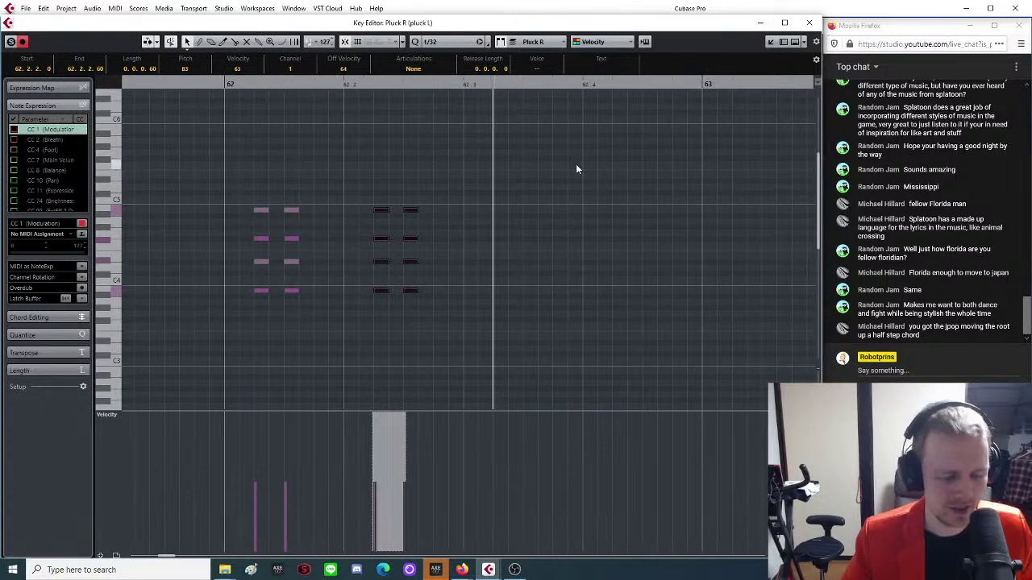
pyautogui.press('g')
pyautogui.press('g')
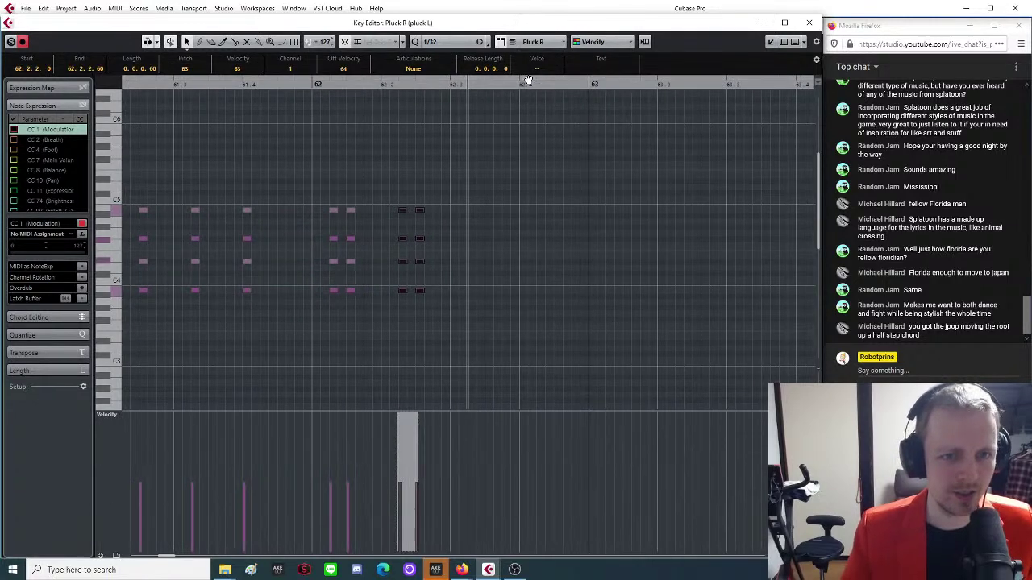
pyautogui.hotkey('ctrl', 'd')
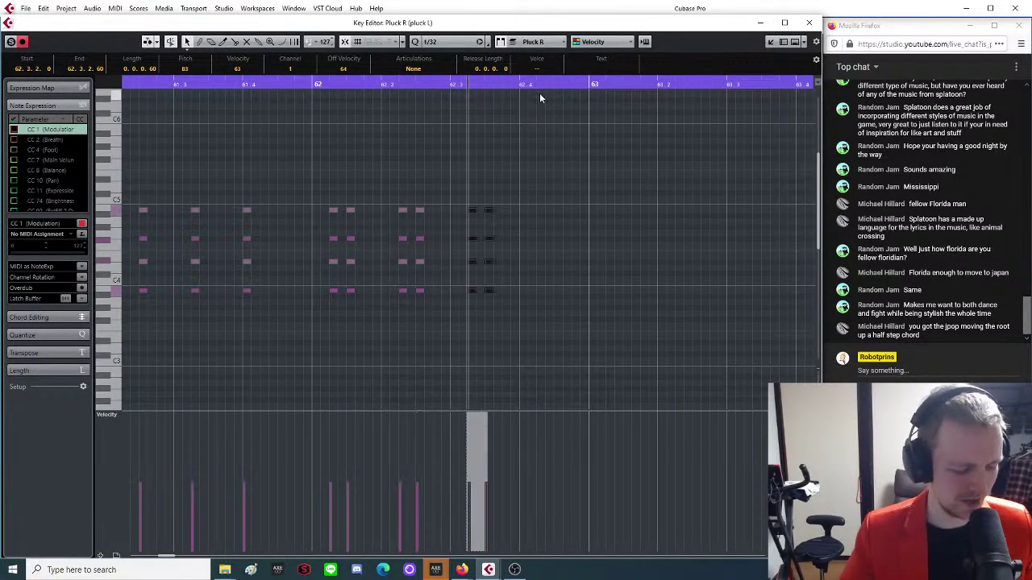
# Audition the individual notes of the chords on beat 3 of bar 62 and play back from the start of the bar.
pyautogui.press('h')
pyautogui.moveTo(510, 197); pyautogui.dragTo(468, 245)
pyautogui.click(471, 209)
pyautogui.click(484, 232)
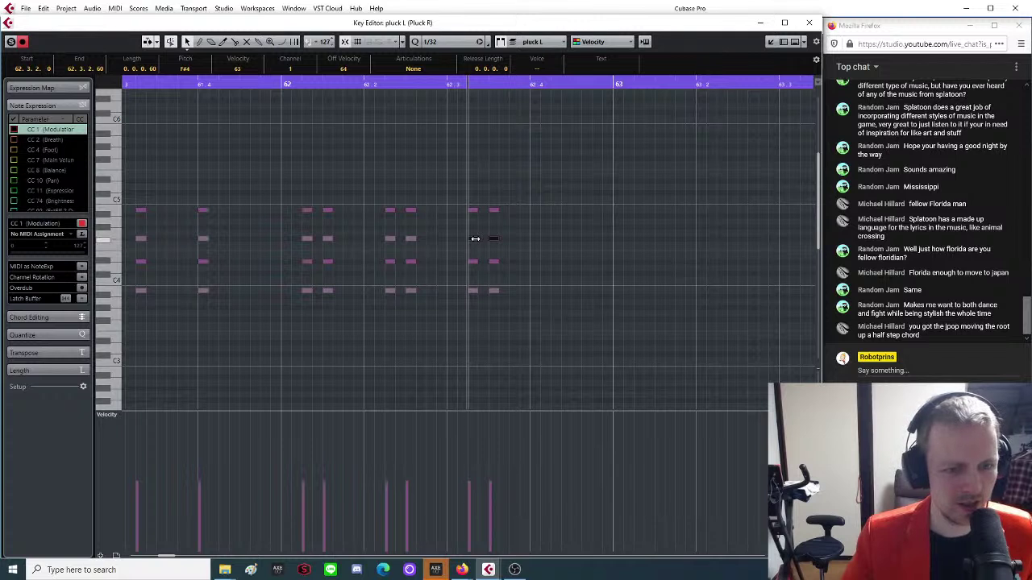
pyautogui.click(473, 239)
pyautogui.click(474, 261)
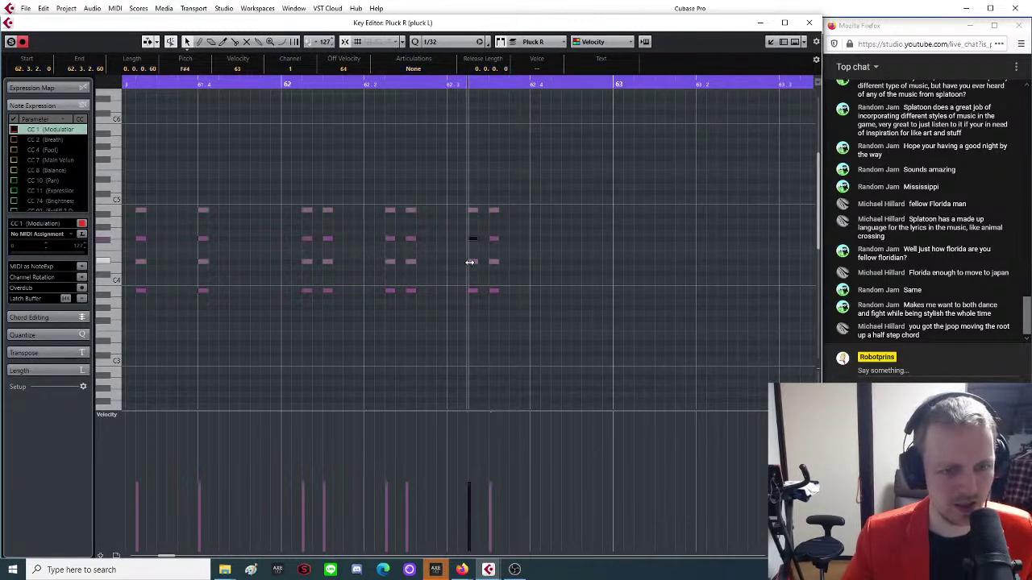
pyautogui.click(282, 84)
pyautogui.press('space')
# Raise the two B4 notes on beat 3 of bar 62 to C#5 and the two F#4 notes to G#4.
pyautogui.click(473, 210)
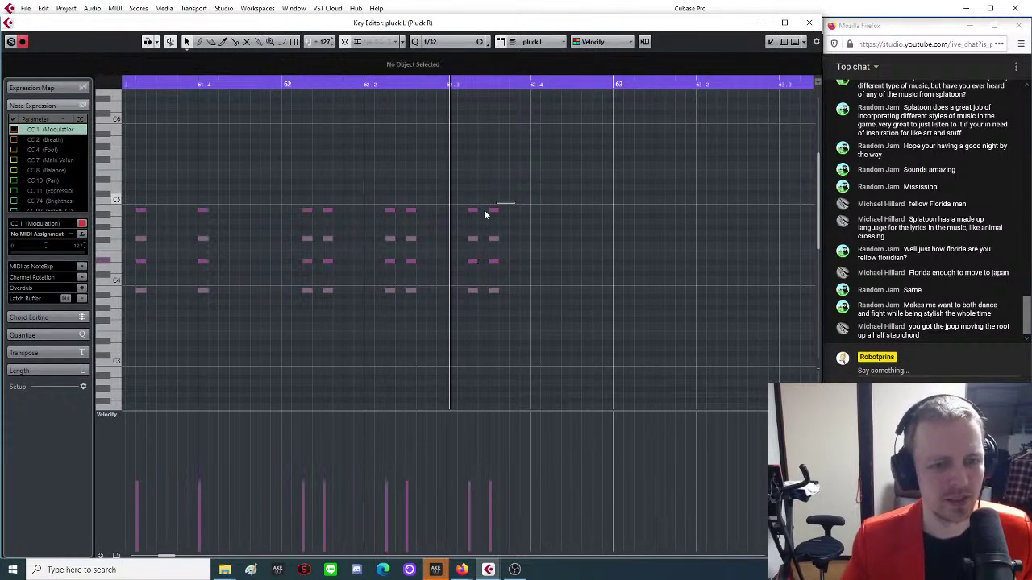
pyautogui.keyDown('shift'); pyautogui.click(494, 210); pyautogui.keyUp('shift')
pyautogui.moveTo(473, 214); pyautogui.dragTo(474, 198)
pyautogui.moveTo(518, 223); pyautogui.dragTo(473, 228)
pyautogui.click(472, 262)
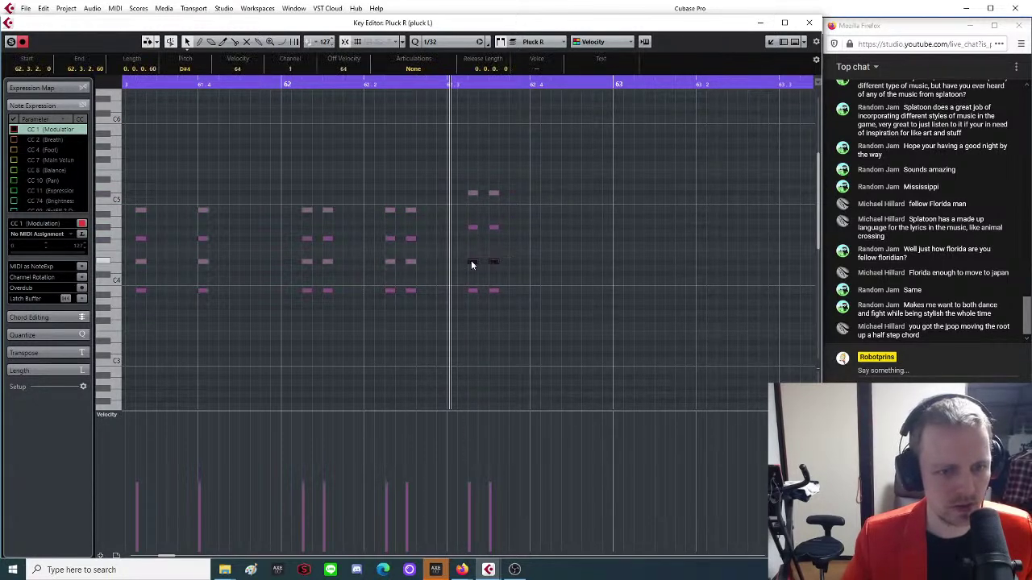
# Copy the two chords on beat 3 of bar 62 to beat 4, starting at 62.4.2, and close the Key Editor.
pyautogui.moveTo(526, 158); pyautogui.dragTo(461, 312)
pyautogui.hotkey('ctrl', 'c')
pyautogui.click(565, 85)
pyautogui.hotkey('ctrl', 'v')
pyautogui.press('g')
pyautogui.press('g')
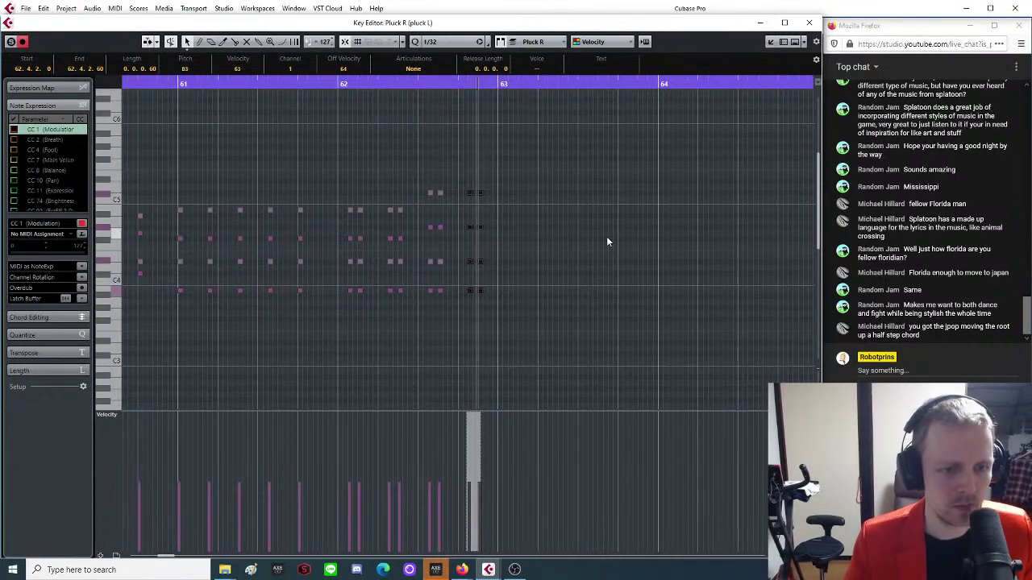
pyautogui.press('g')
pyautogui.press('g')
pyautogui.press('g')
pyautogui.press('g')
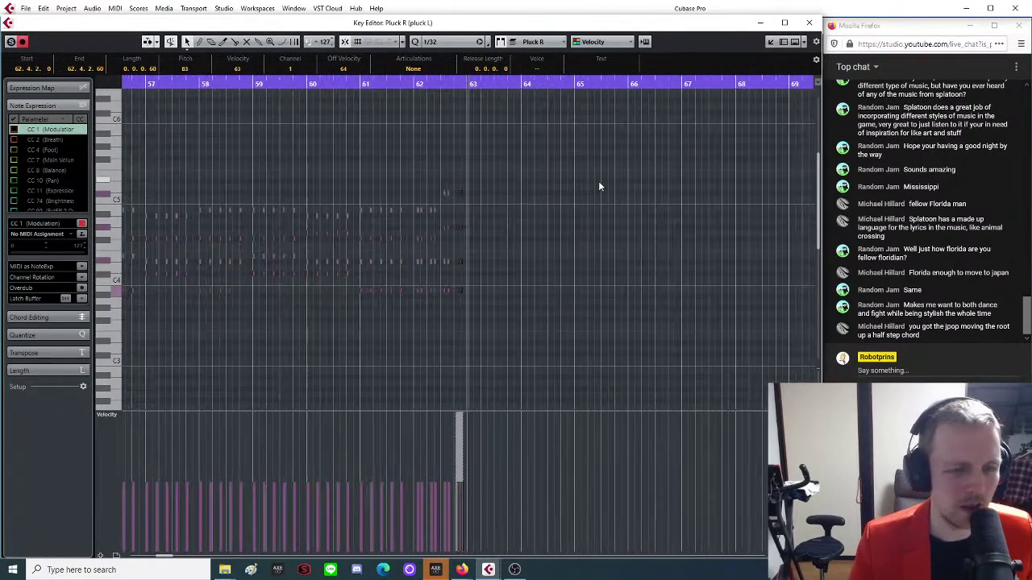
pyautogui.click(810, 22)
# Solo the Pulse L 50 track and play back bars 55 through 62 to check the pluck chords in context.
pyautogui.click(138, 271)
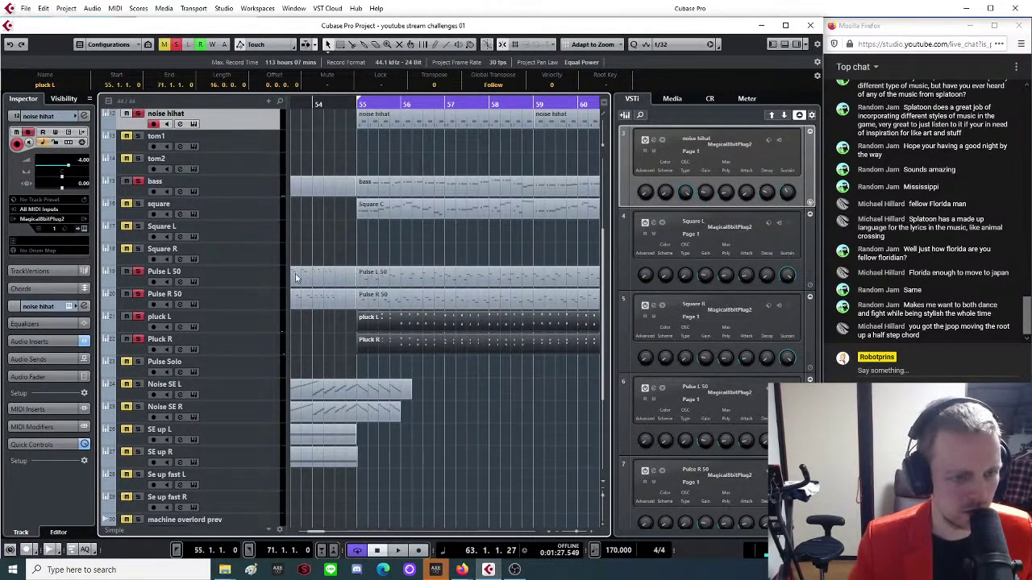
pyautogui.press('space')
pyautogui.press('space')
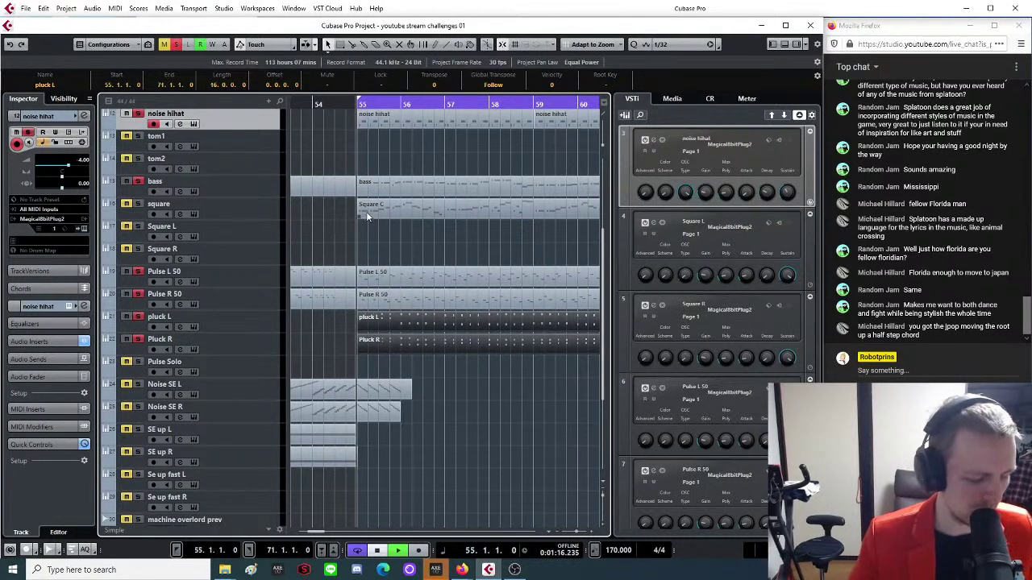
pyautogui.press('g')
pyautogui.press('g')
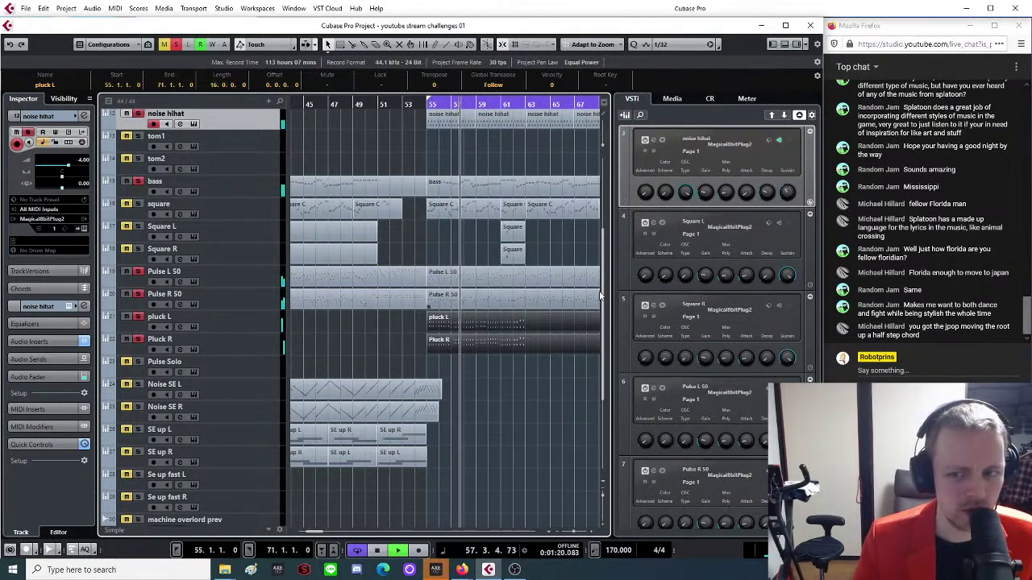
pyautogui.press('g')
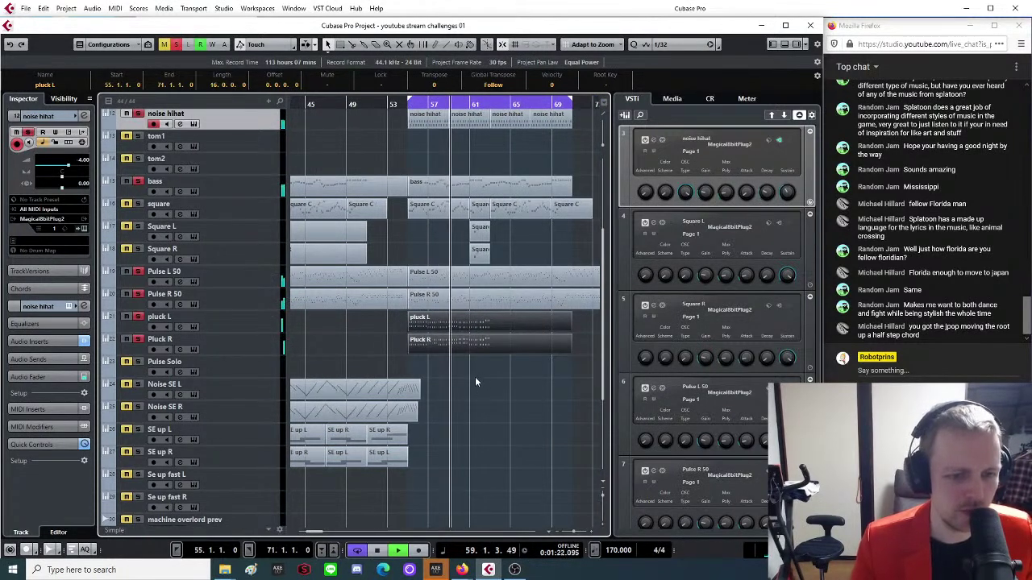
pyautogui.click(498, 342)
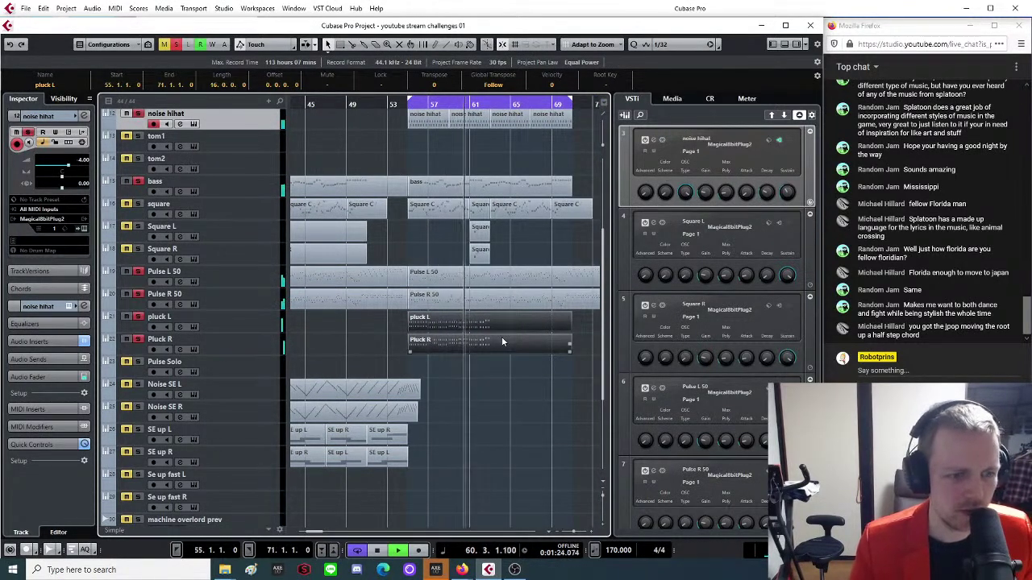
pyautogui.press('h')
pyautogui.press('h')
pyautogui.press('h')
pyautogui.press('h')
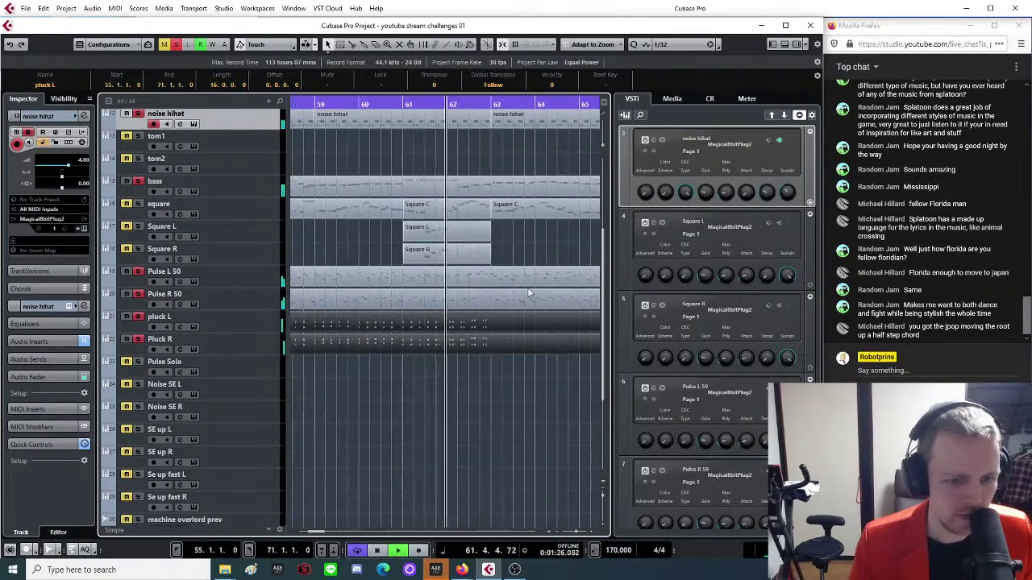
pyautogui.click(481, 337)
pyautogui.press('g')
pyautogui.press('g')
pyautogui.press('g')
pyautogui.press('g')
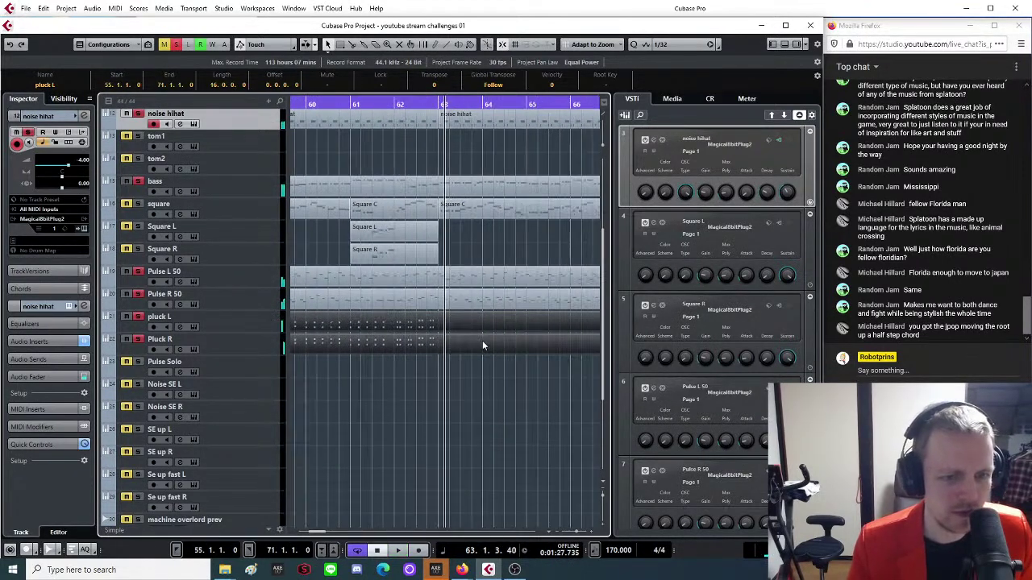
# Trim the pluck L and Pluck R parts to end at bar 63 and place copies of both at bar 63.
pyautogui.moveTo(528, 329); pyautogui.dragTo(442, 353)
pyautogui.press('h')
pyautogui.moveTo(392, 319); pyautogui.dragTo(474, 325)
pyautogui.press('h')
pyautogui.press('g')
# Play back the section from bar 55 with the repeated pluck parts and turn off all track solos.
pyautogui.press('KP_1')
pyautogui.press('space')
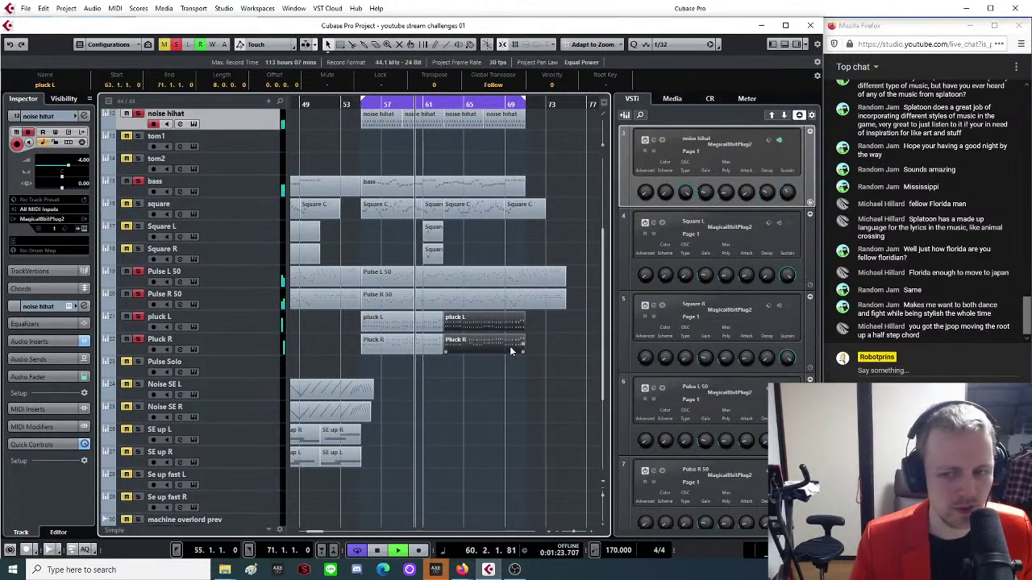
pyautogui.click(462, 370)
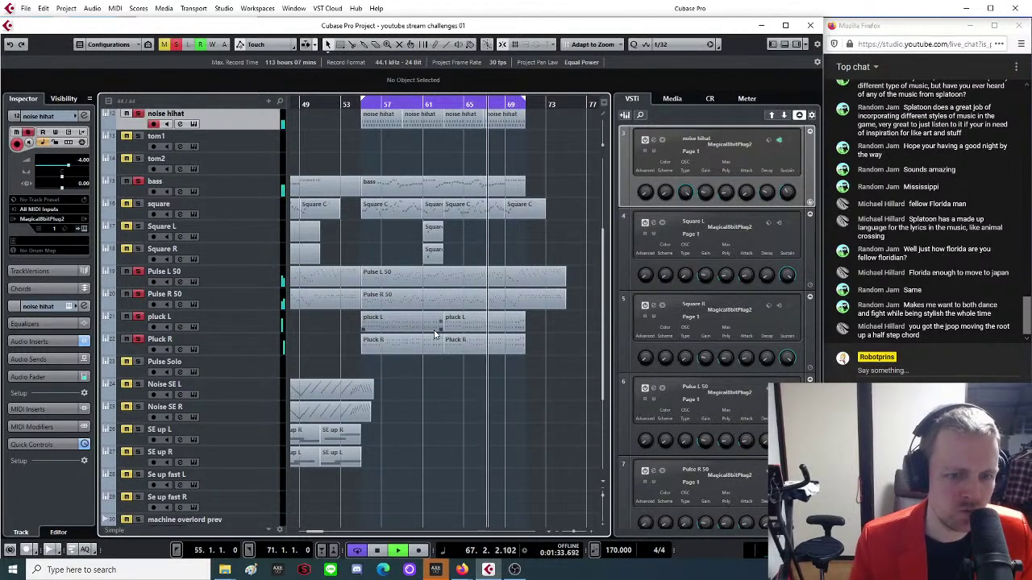
pyautogui.press('g')
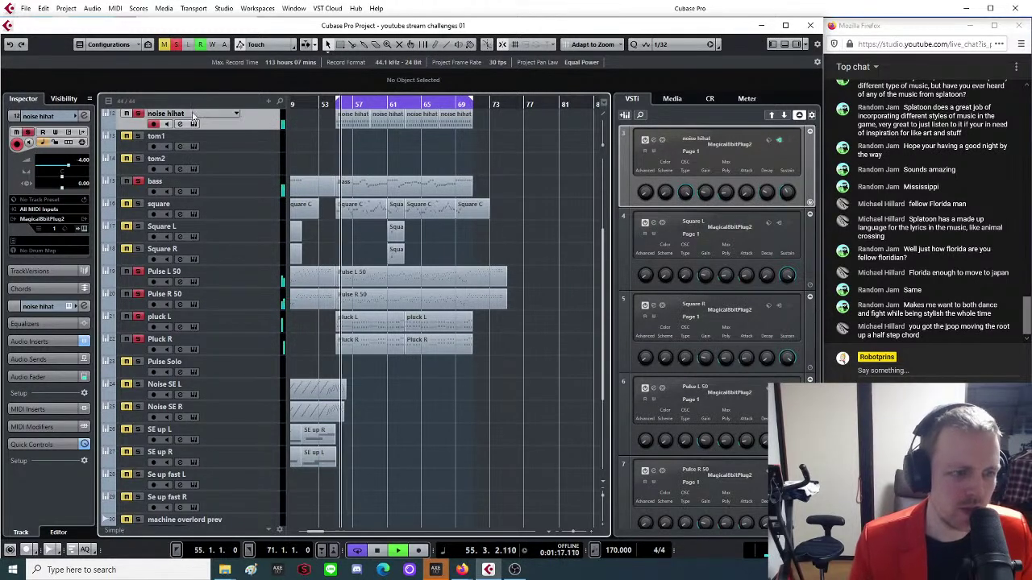
pyautogui.press('space')
pyautogui.click(176, 46)
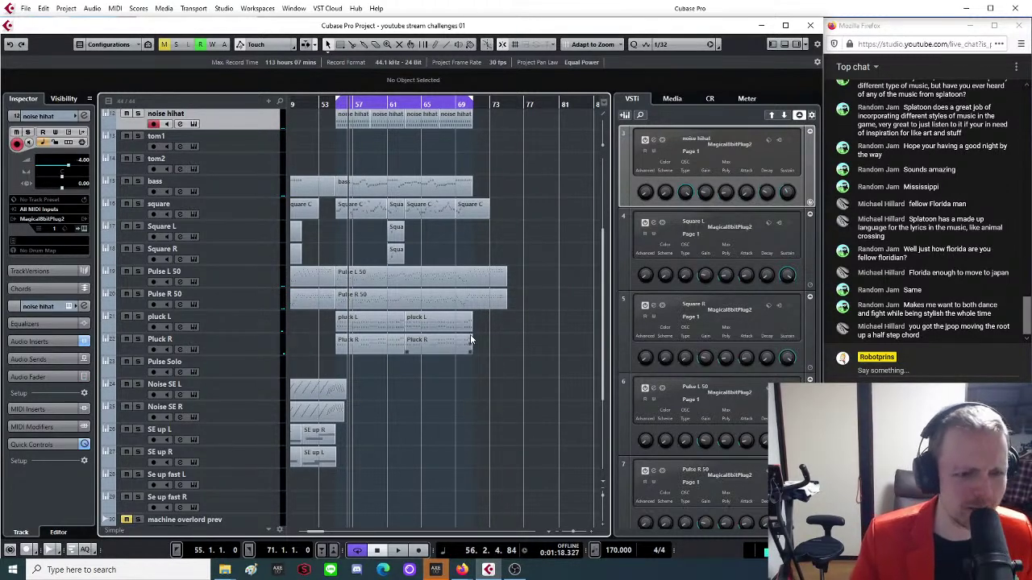
# Extend the cycle range to begin at bar 33 and play the full arrangement from there.
pyautogui.scroll(-4, 391, 372)
pyautogui.scroll(2, 348, 410)
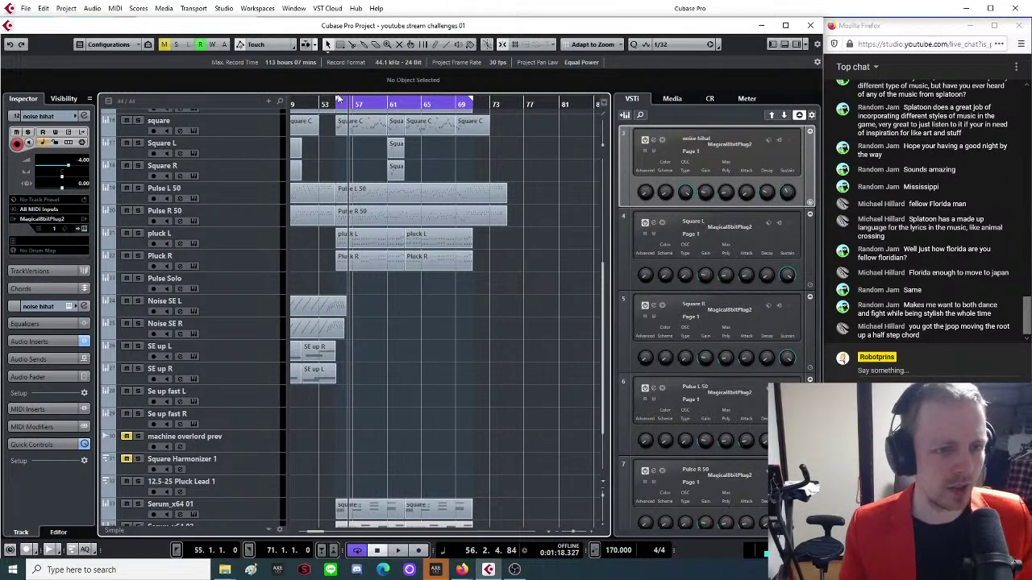
pyautogui.moveTo(304, 99); pyautogui.dragTo(358, 110)
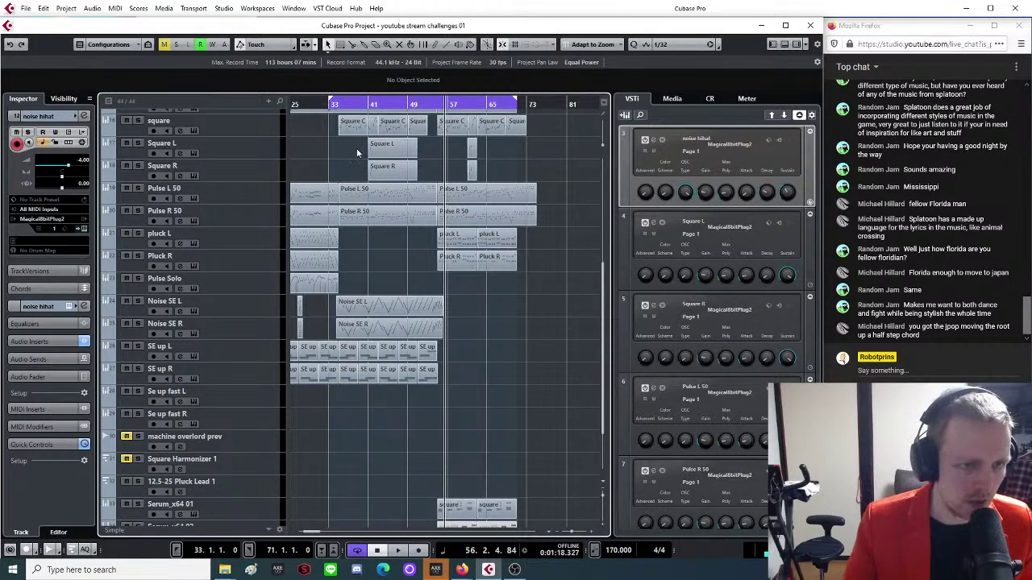
pyautogui.press('KP_1')
pyautogui.press('space')
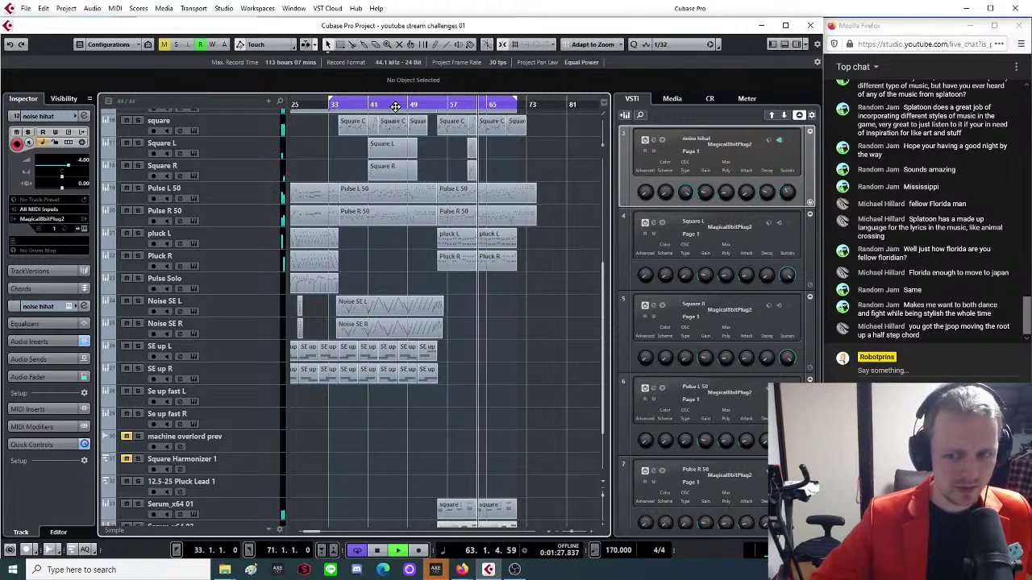
# Glue the two pluck L parts together and the two Pluck R parts together, each into one part from bar 55 to 71.
pyautogui.moveTo(396, 105); pyautogui.dragTo(480, 249)
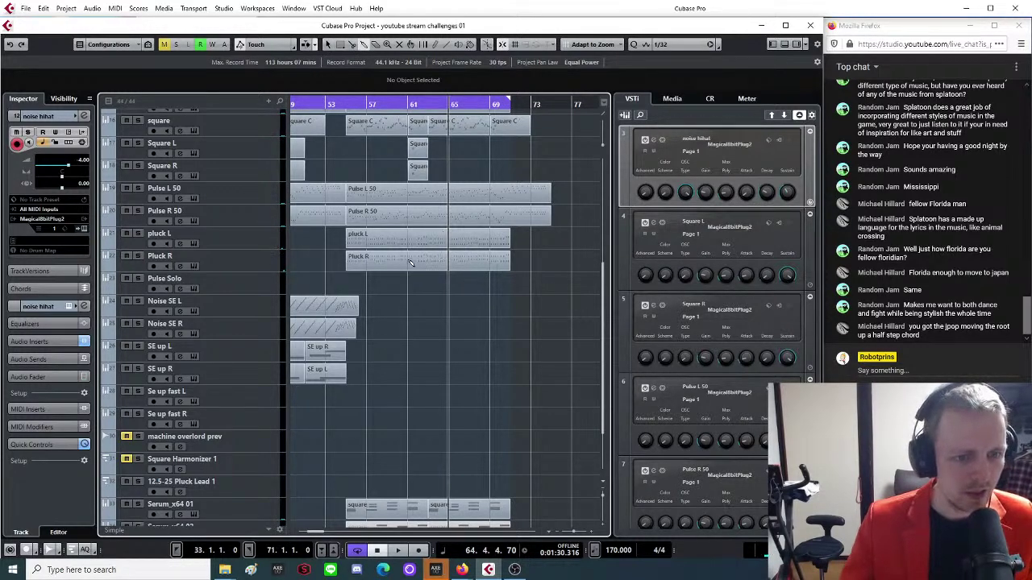
pyautogui.scroll(-3, 409, 262)
pyautogui.scroll(6, 403, 212)
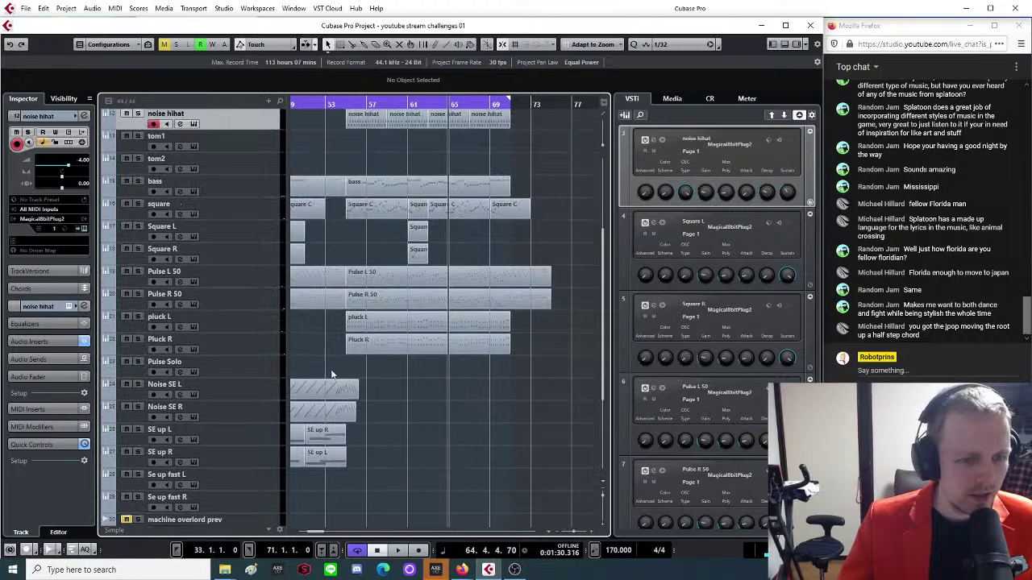
# Open both glued pluck parts for note editing and lower the velocity of all pluck L notes to about 45.
pyautogui.moveTo(379, 346); pyautogui.dragTo(379, 347)
pyautogui.doubleClick(379, 346)
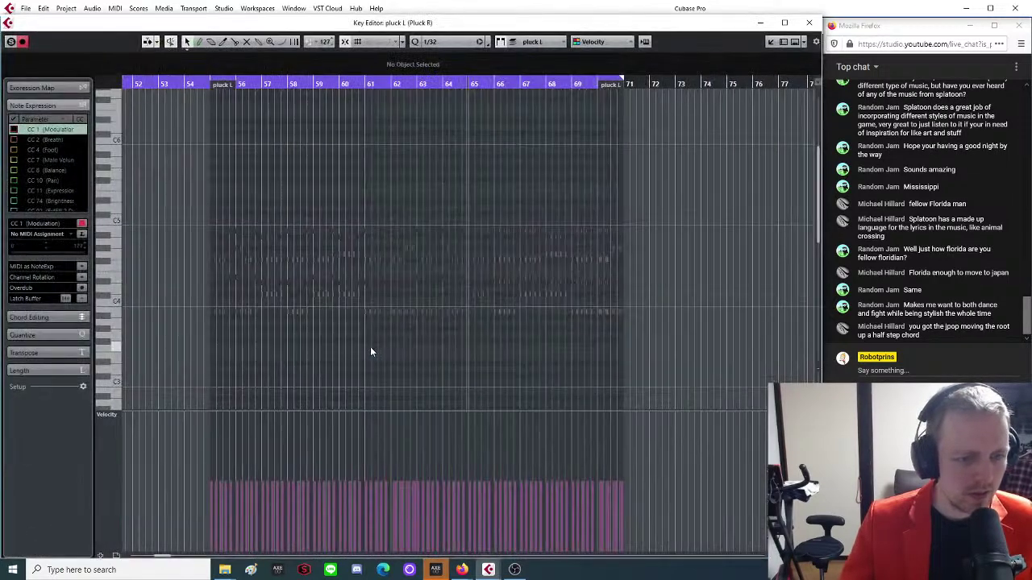
pyautogui.moveTo(192, 170); pyautogui.dragTo(660, 369)
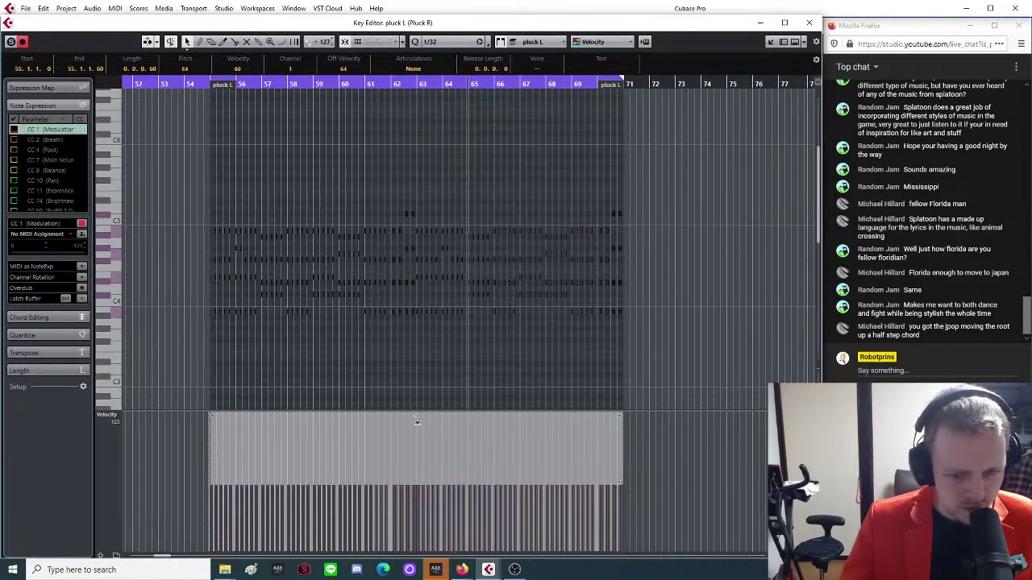
pyautogui.moveTo(415, 416); pyautogui.dragTo(418, 435)
# Switch the note editor to the Pluck R part, lower the velocity of all its notes to about 44, and close the editor.
pyautogui.click(565, 43)
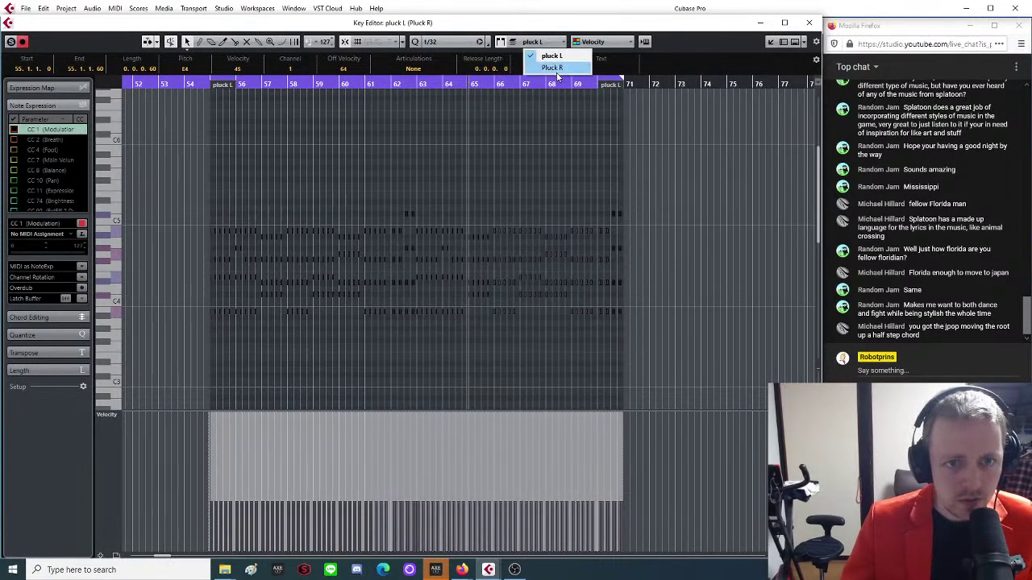
pyautogui.click(555, 68)
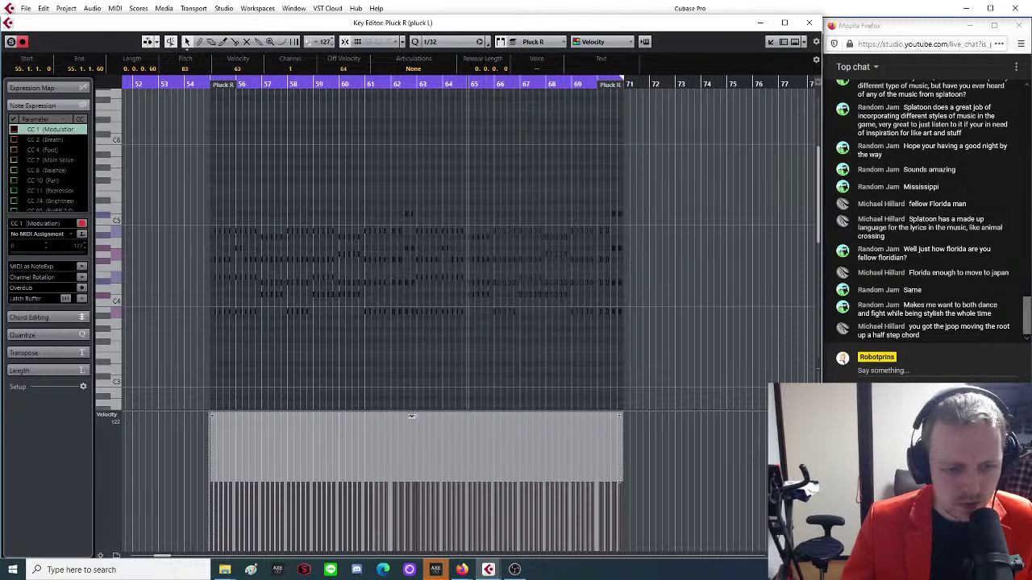
pyautogui.moveTo(412, 417); pyautogui.dragTo(407, 435)
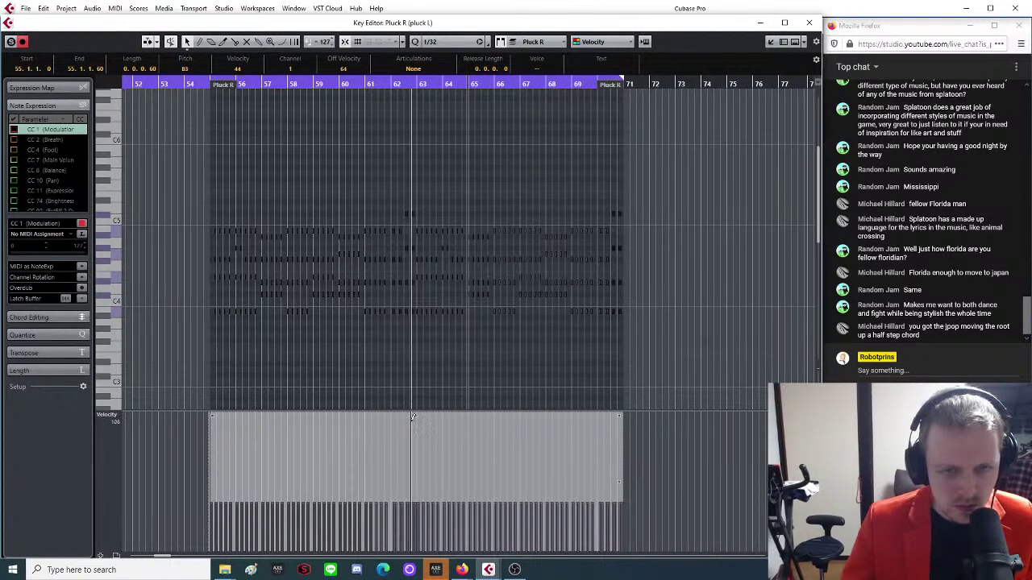
pyautogui.click(808, 23)
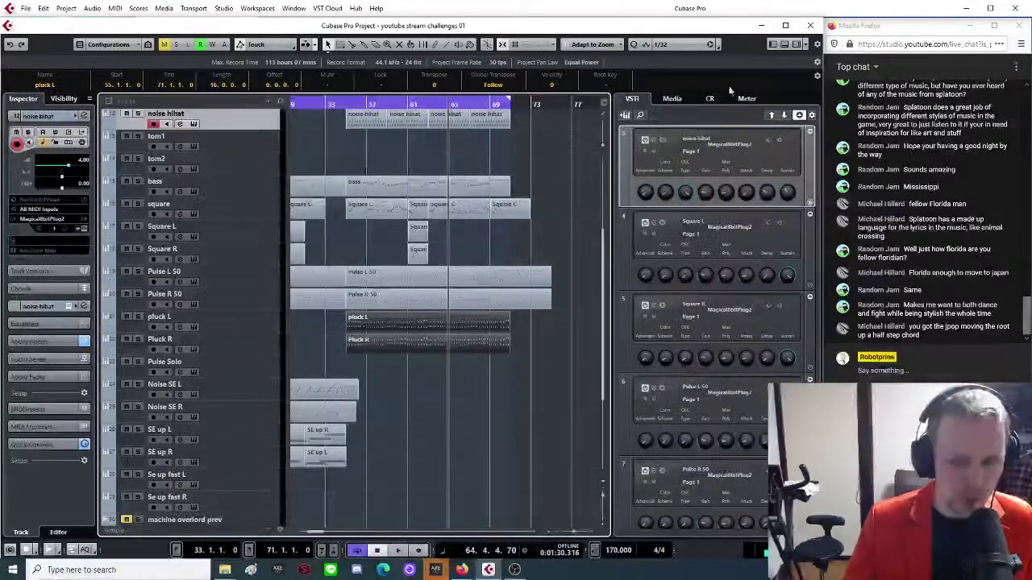
# Play back the section from bar 55 to hear the quieter pluck parts in the full mix.
pyautogui.click(347, 104)
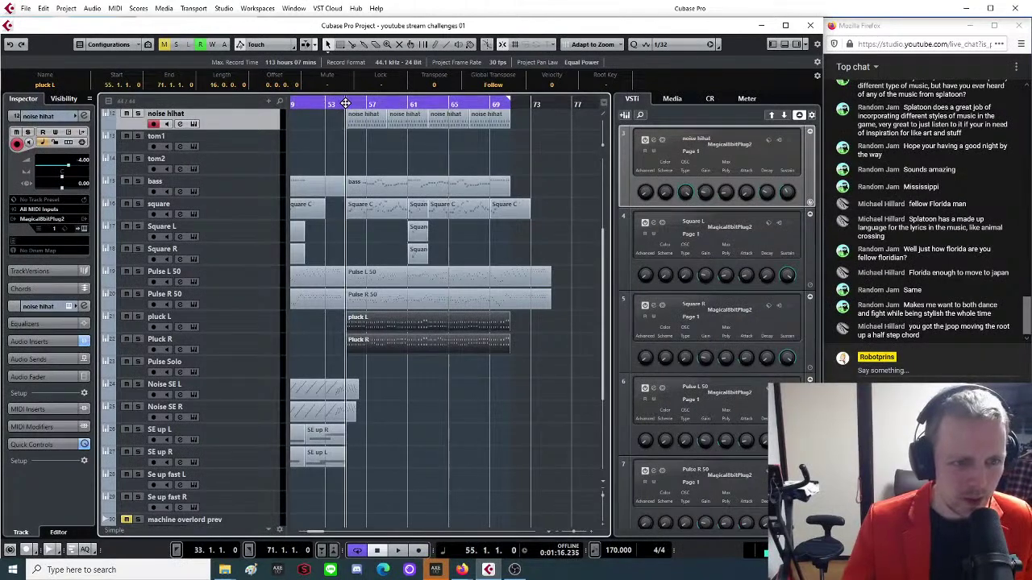
pyautogui.moveTo(331, 101); pyautogui.dragTo(355, 132)
pyautogui.press('space')
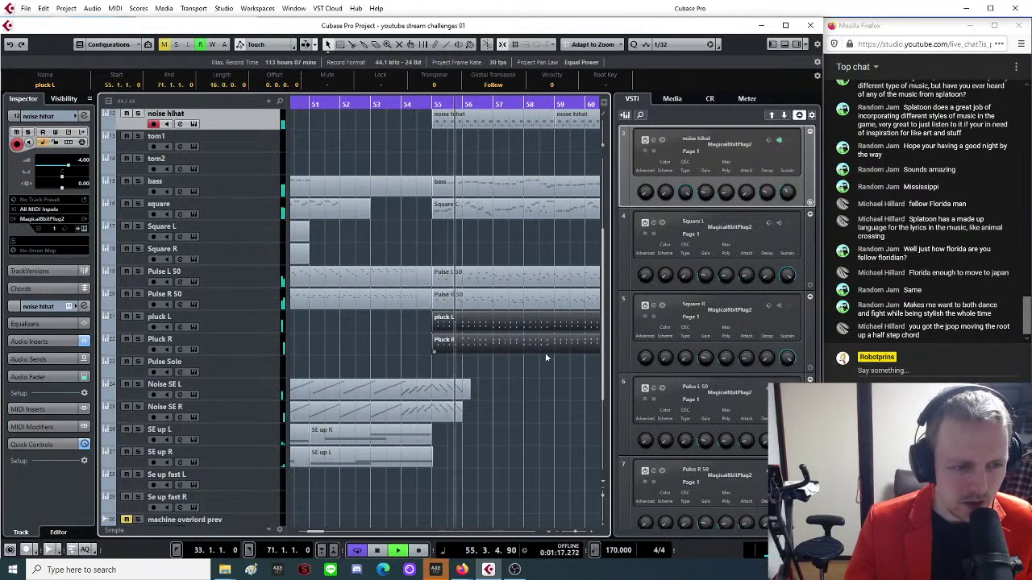
pyautogui.press('g')
pyautogui.press('g')
pyautogui.press('g')
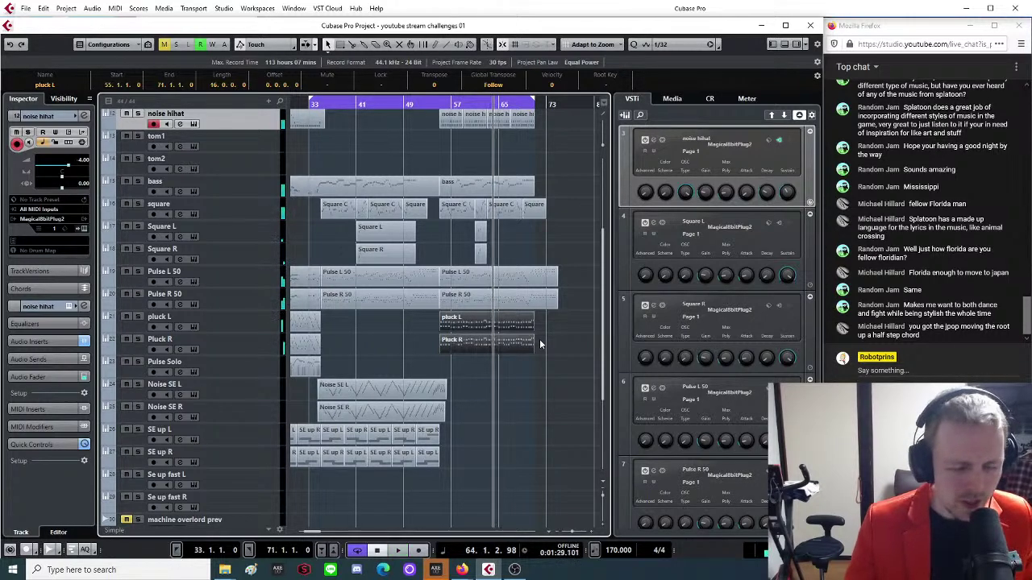
pyautogui.press('h')
pyautogui.press('h')
pyautogui.press('h')
pyautogui.press('h')
pyautogui.press('h')
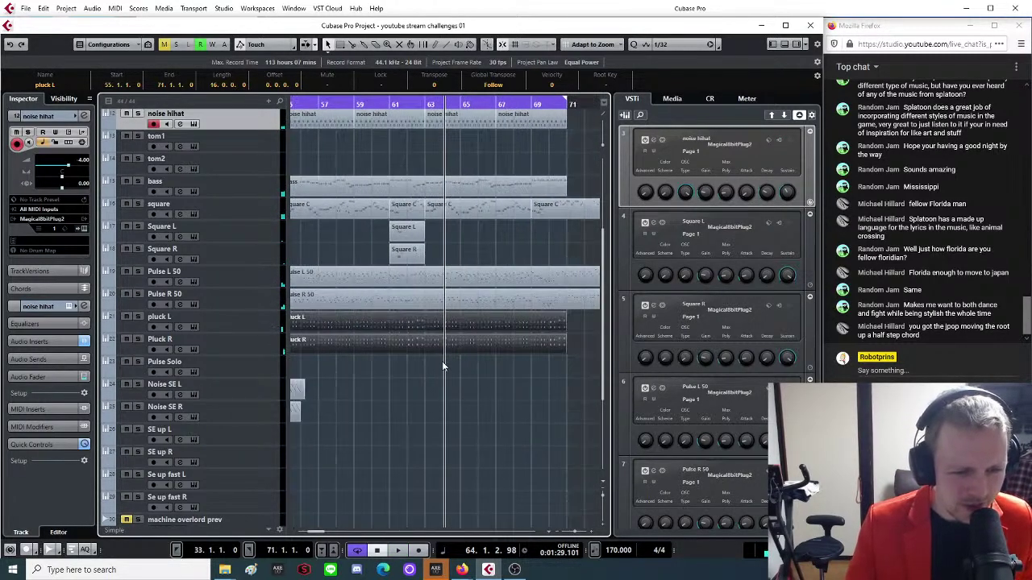
# Extend the cycle range to start at bar 2 and play the whole arrangement through to bar 70.
pyautogui.moveTo(343, 105); pyautogui.dragTo(408, 363)
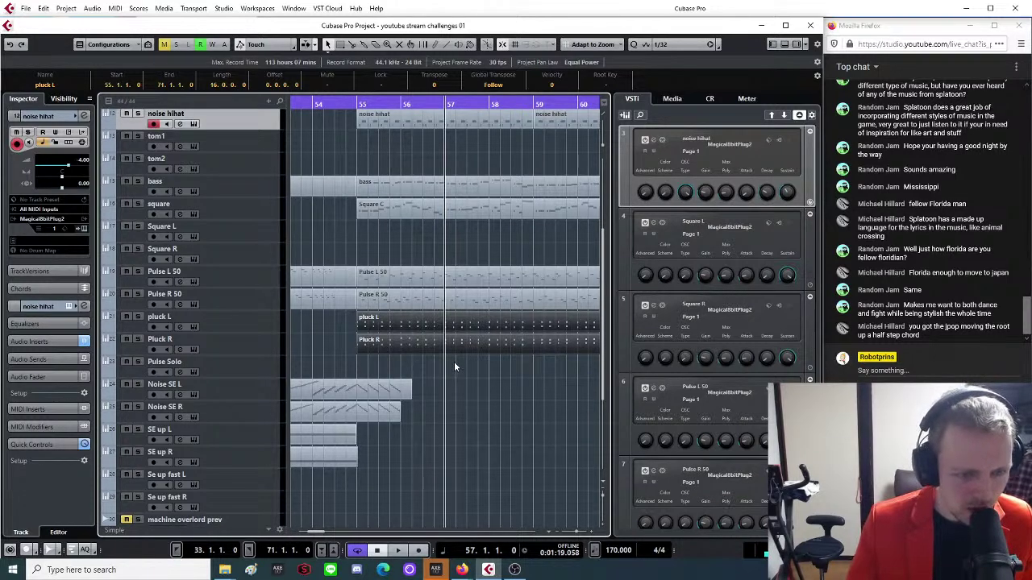
pyautogui.press('g')
pyautogui.press('g')
pyautogui.press('g')
pyautogui.press('g')
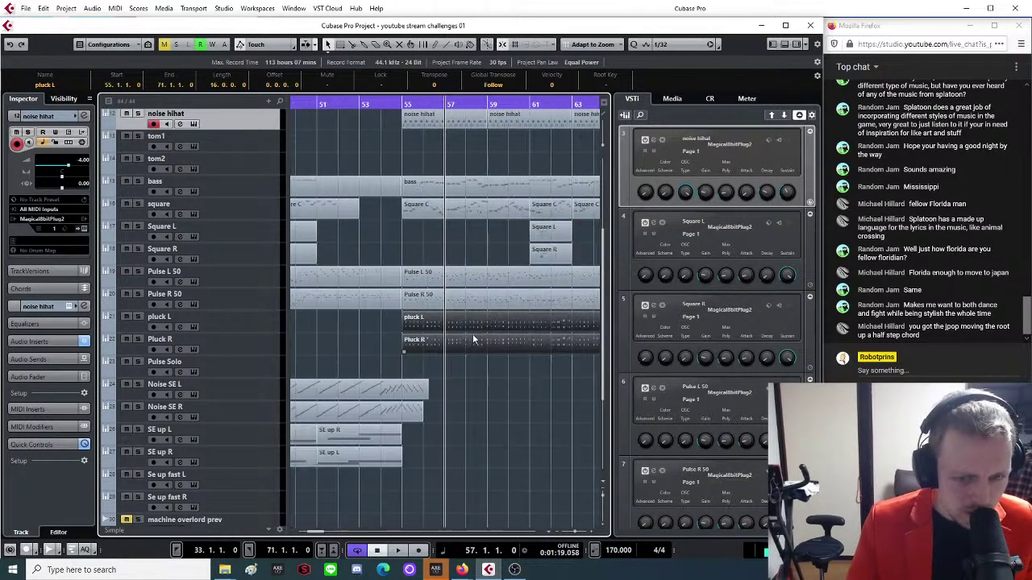
pyautogui.press('g')
pyautogui.press('g')
pyautogui.press('g')
pyautogui.press('g')
pyautogui.press('g')
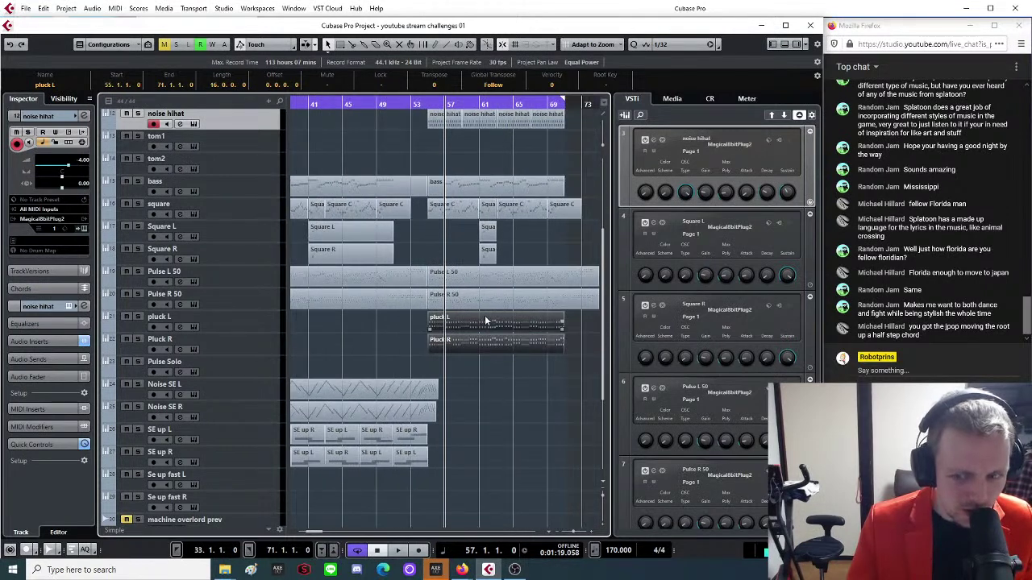
pyautogui.press('g')
pyautogui.press('g')
pyautogui.press('g')
pyautogui.press('g')
pyautogui.press('g')
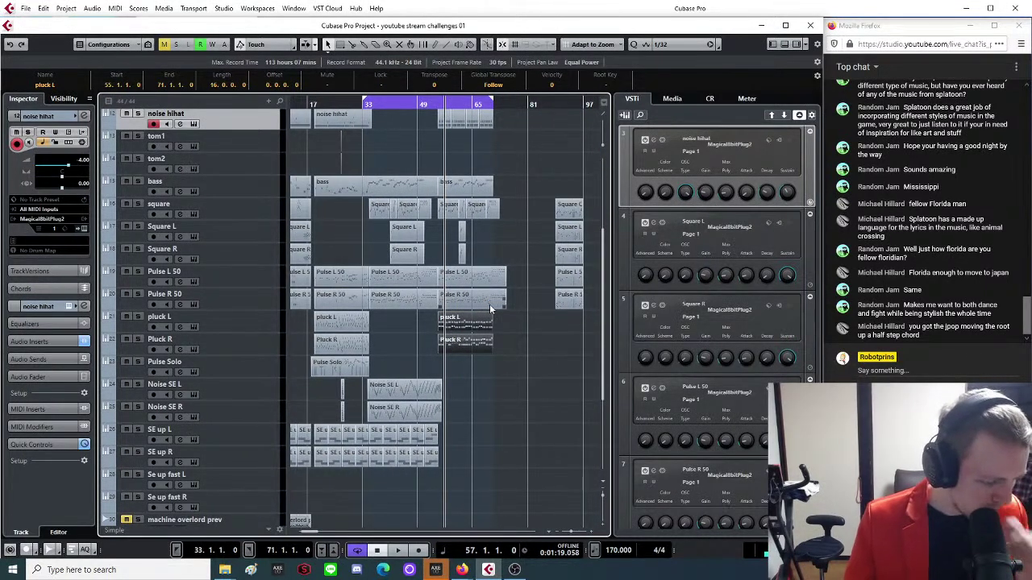
pyautogui.press('g')
pyautogui.press('g')
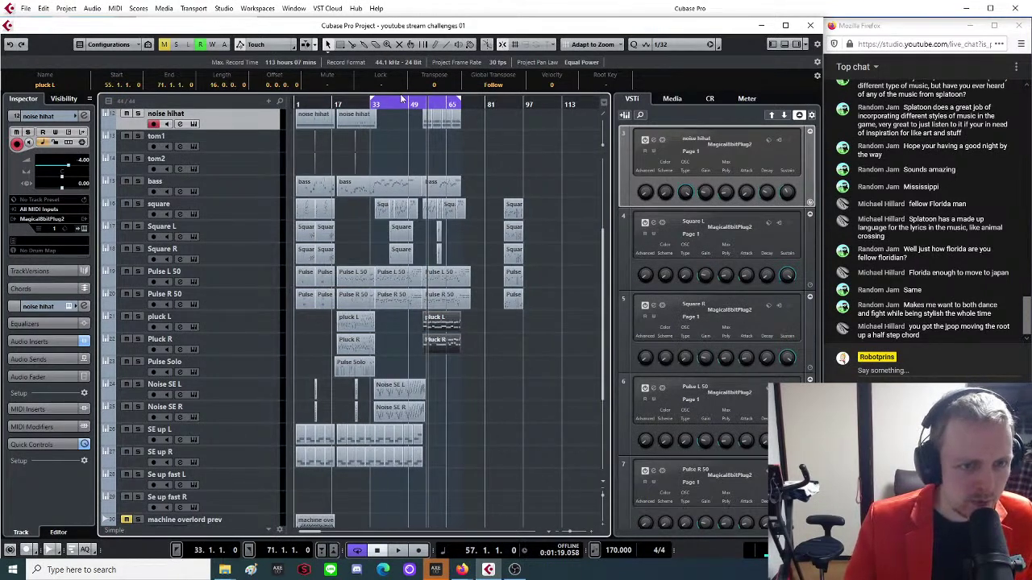
pyautogui.moveTo(372, 98); pyautogui.dragTo(345, 109)
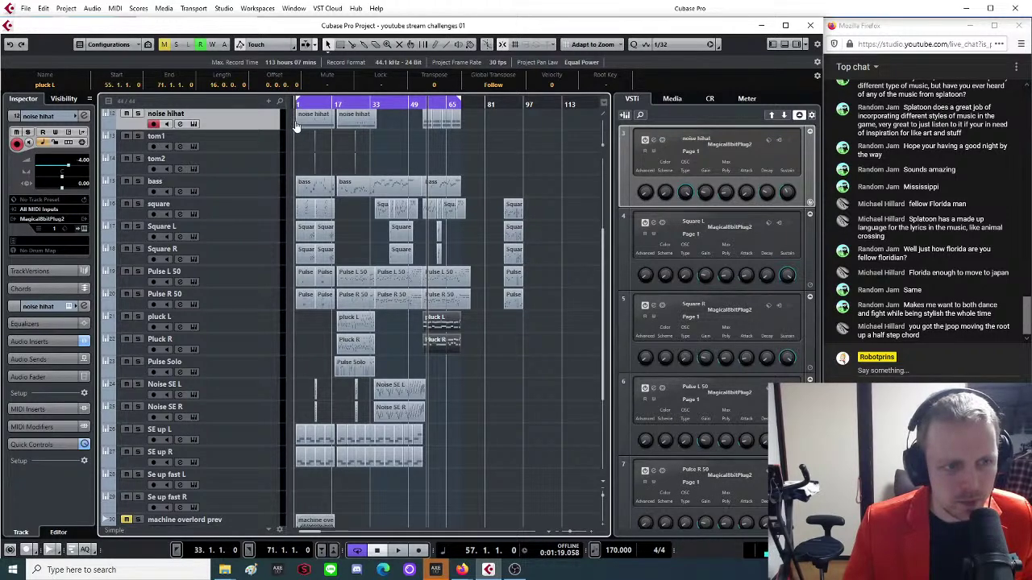
pyautogui.press('space')
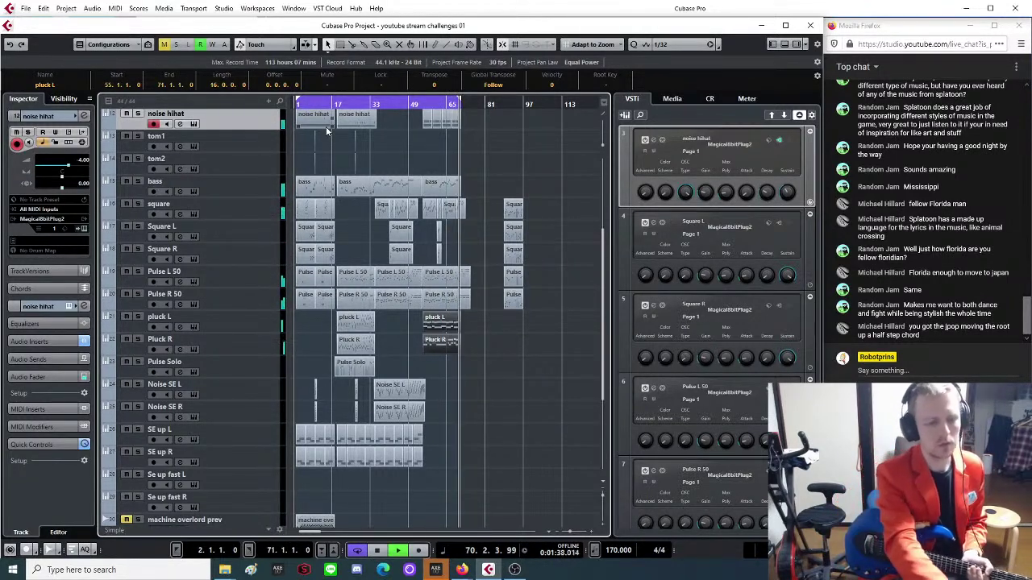
pyautogui.press('space')
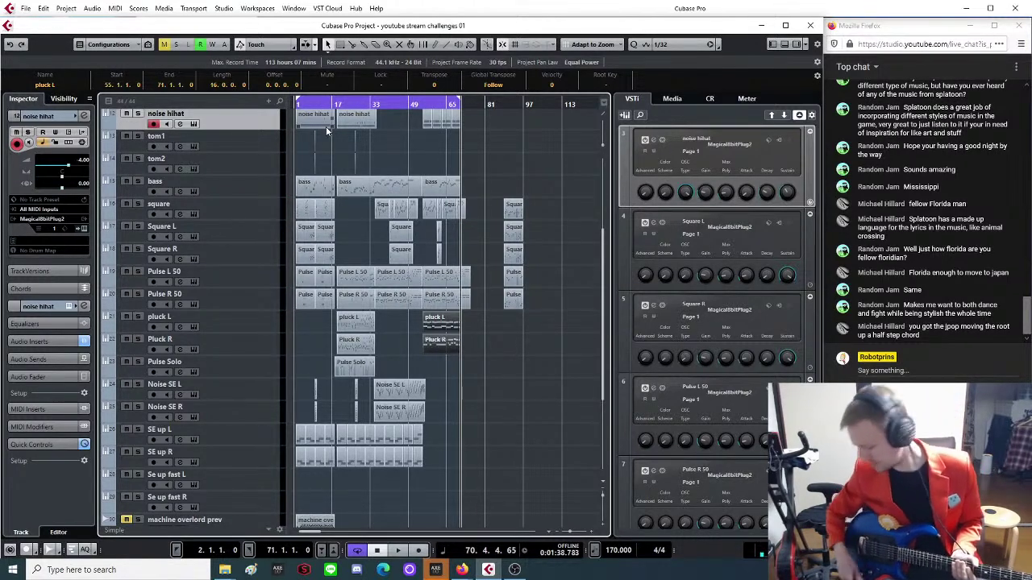
# Switch to File Explorer, listen to Ikebaby.wav from the burn folder, close the player, and return to the Cubase project with nothing selected.
pyautogui.click(225, 570)
pyautogui.click(198, 520)
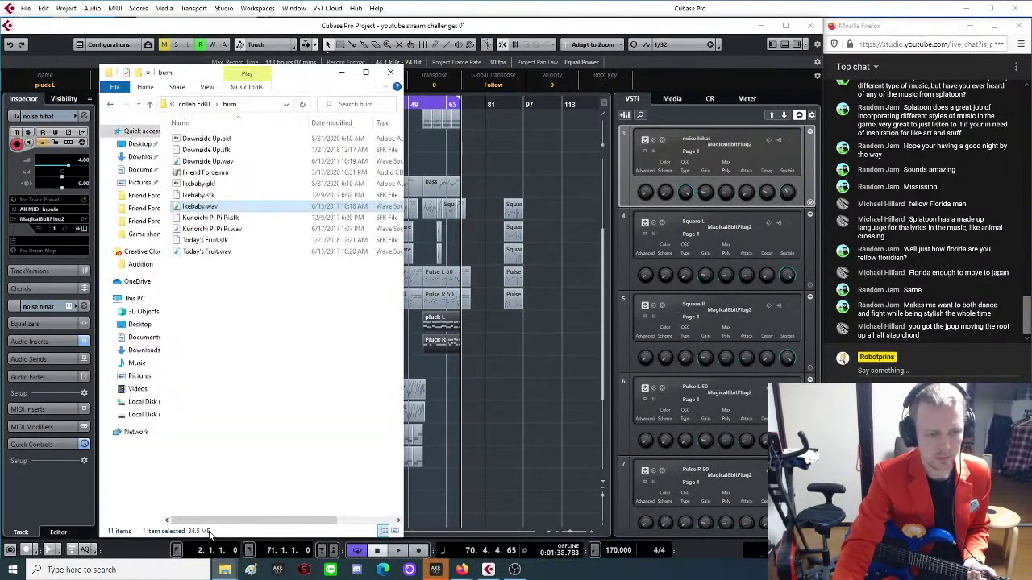
pyautogui.doubleClick(189, 207)
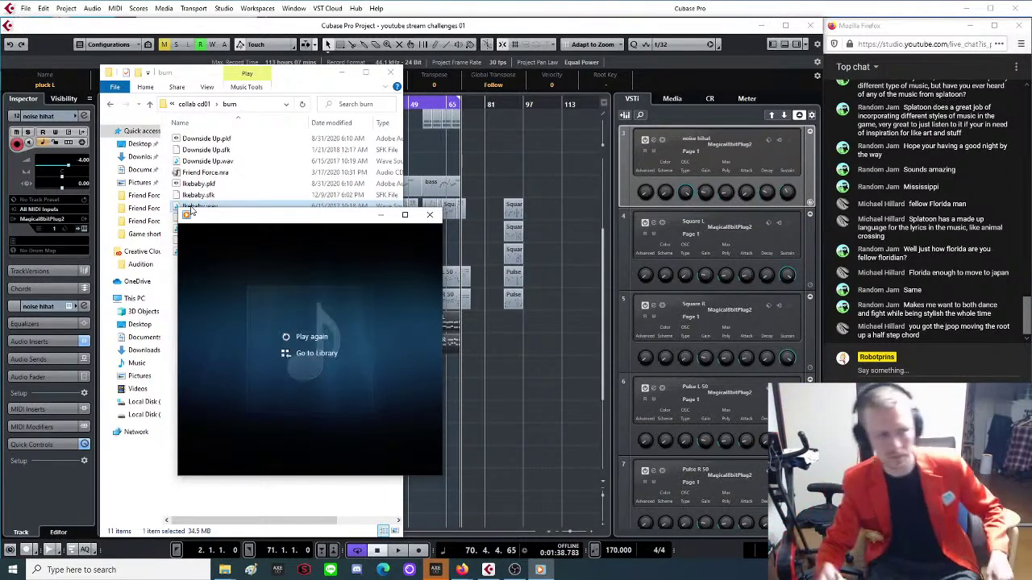
pyautogui.click(430, 218)
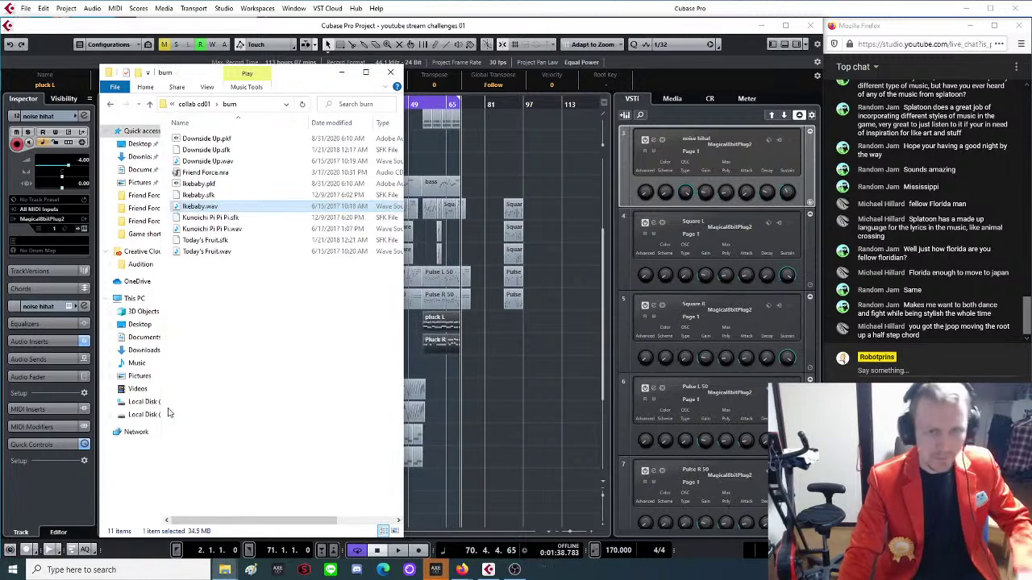
pyautogui.click(548, 158)
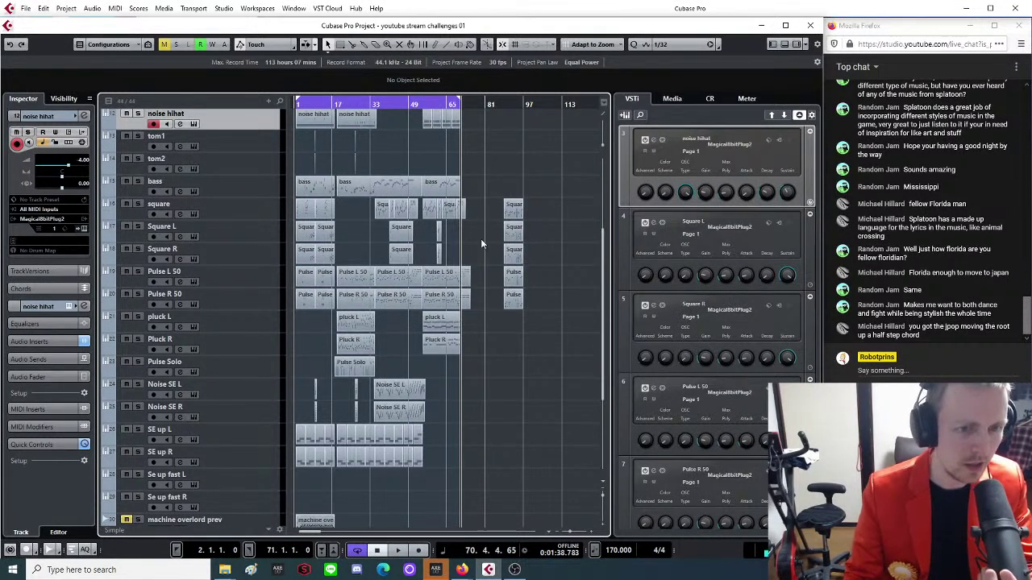
# Examine the arrangement across all tracks, from the drums down to the Serum and effects tracks, to see which parts each section contains.
pyautogui.scroll(3, 438, 354)
pyautogui.scroll(-3, 438, 355)
pyautogui.scroll(-5, 429, 353)
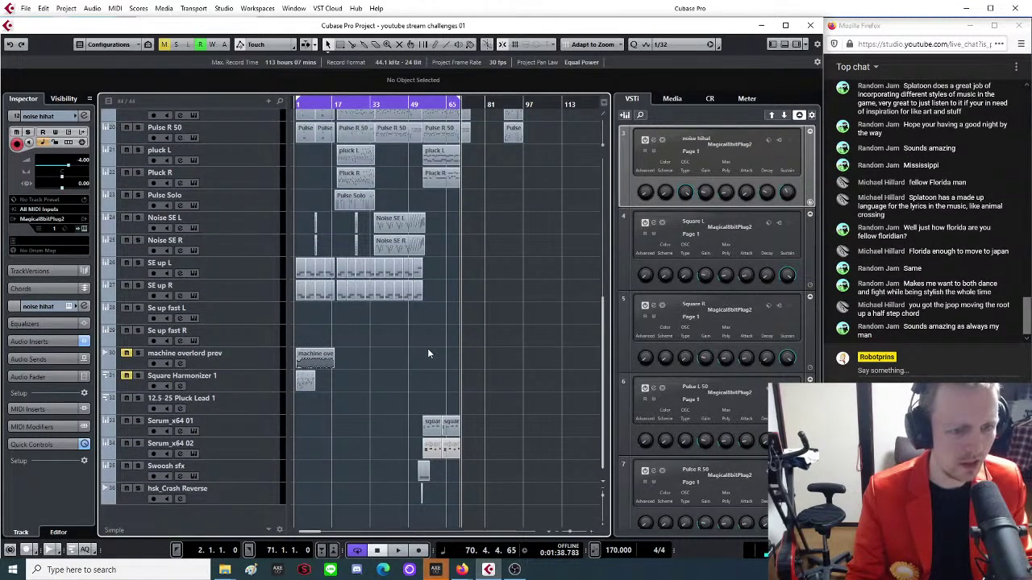
pyautogui.scroll(10, 427, 348)
pyautogui.scroll(-3, 429, 349)
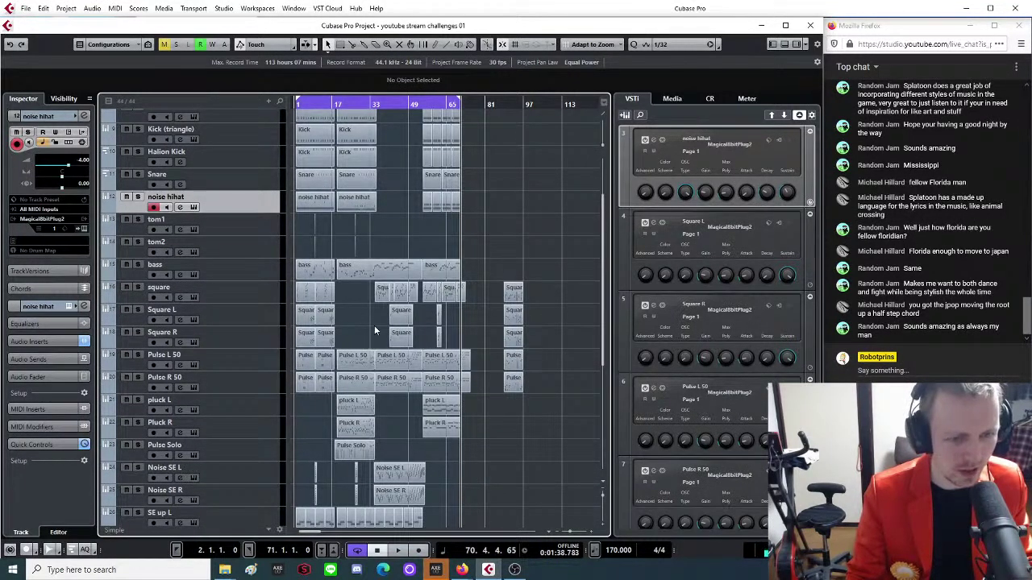
pyautogui.scroll(2, 392, 421)
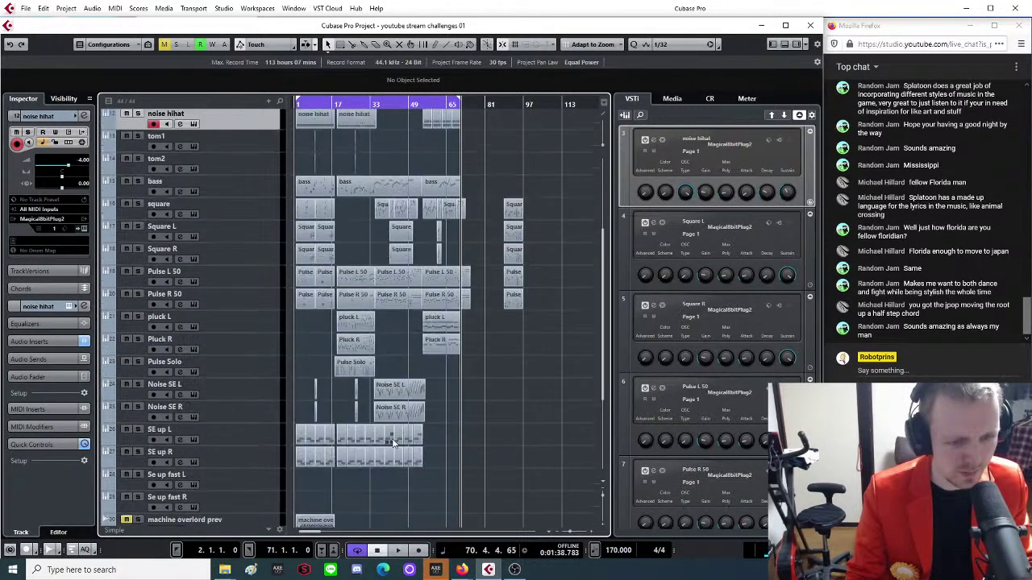
pyautogui.scroll(-2, 393, 443)
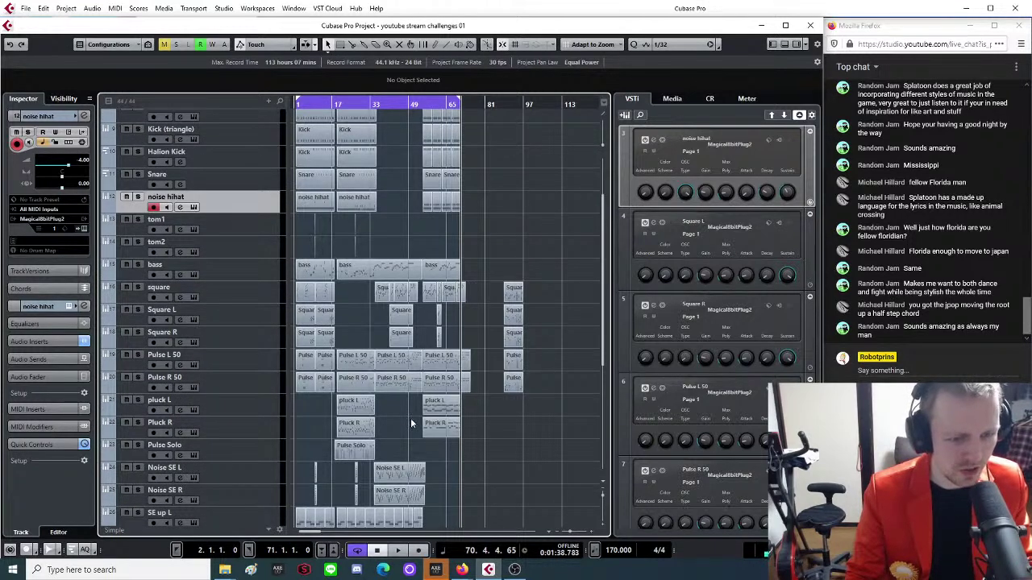
pyautogui.scroll(2, 403, 414)
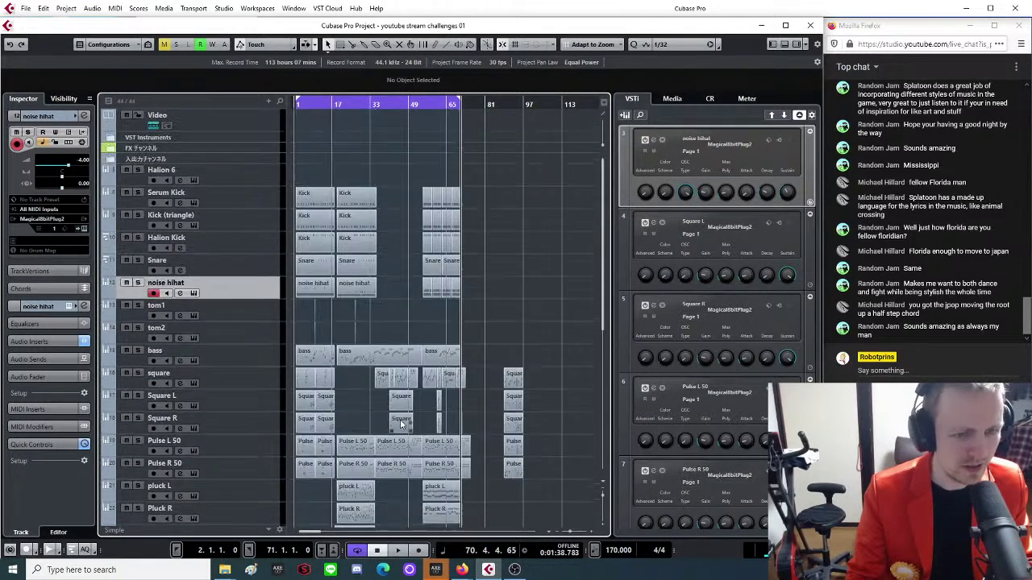
pyautogui.scroll(-2, 394, 440)
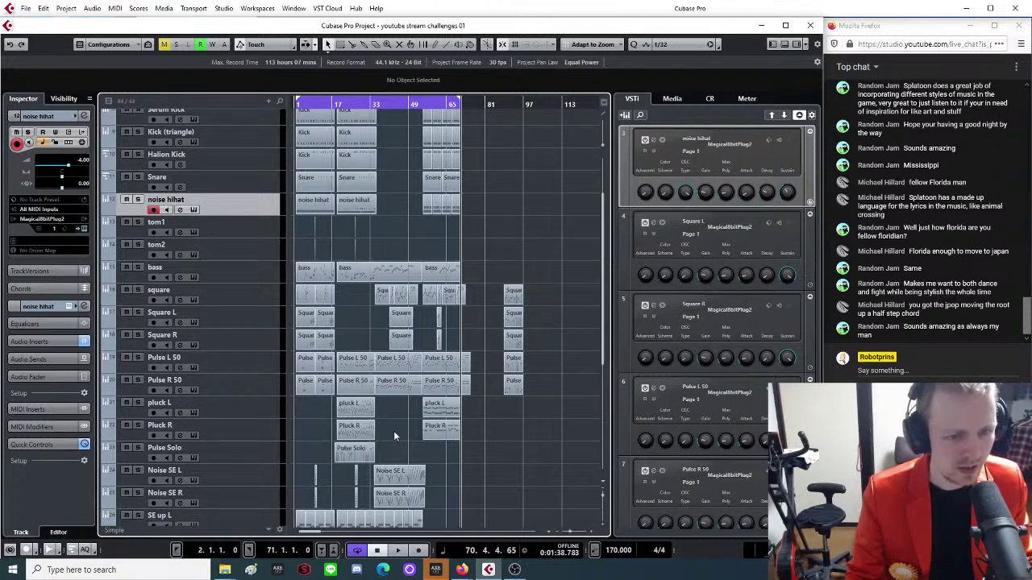
pyautogui.scroll(3, 393, 431)
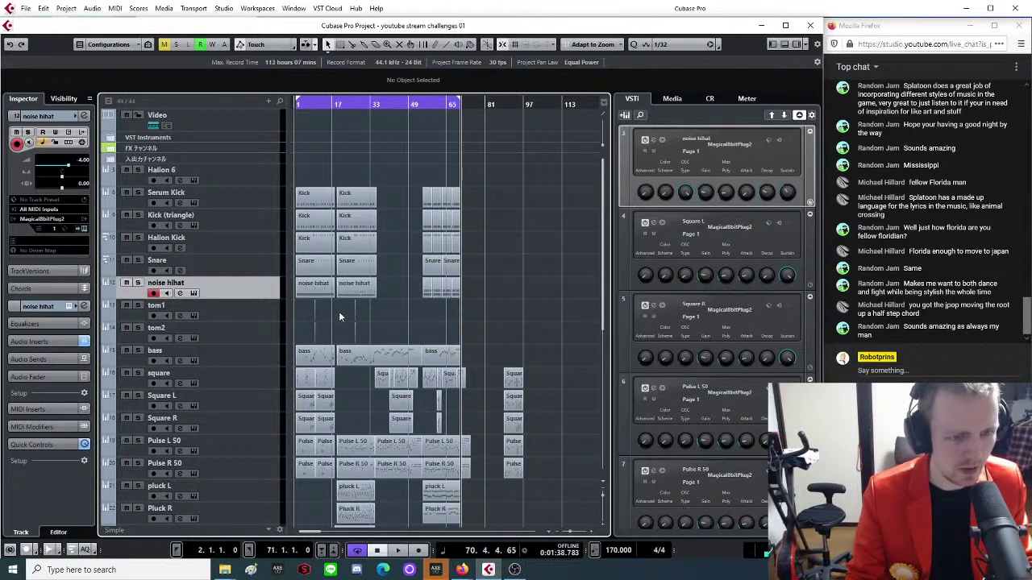
pyautogui.scroll(-3, 365, 364)
pyautogui.scroll(-3, 364, 365)
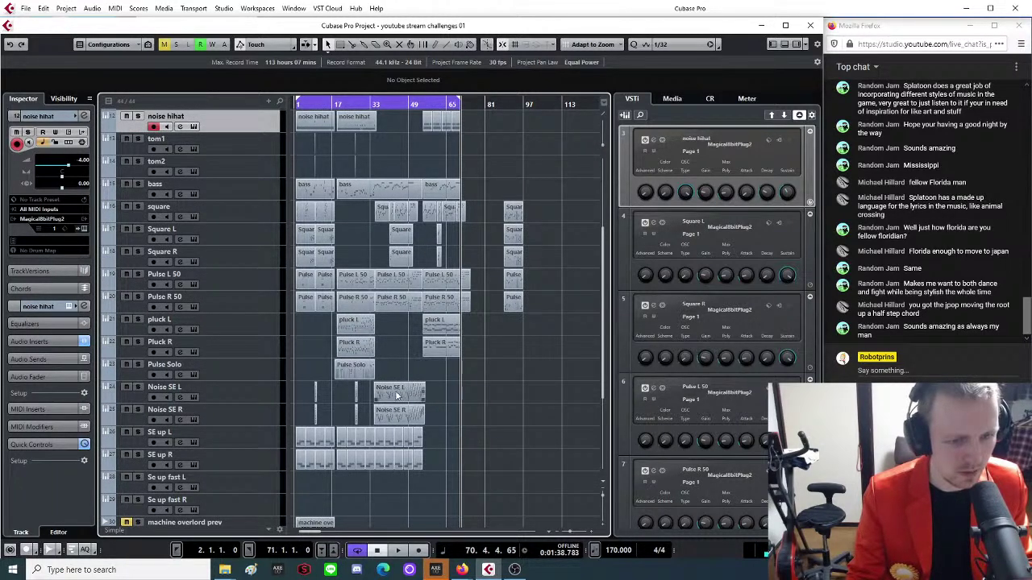
pyautogui.scroll(6, 397, 380)
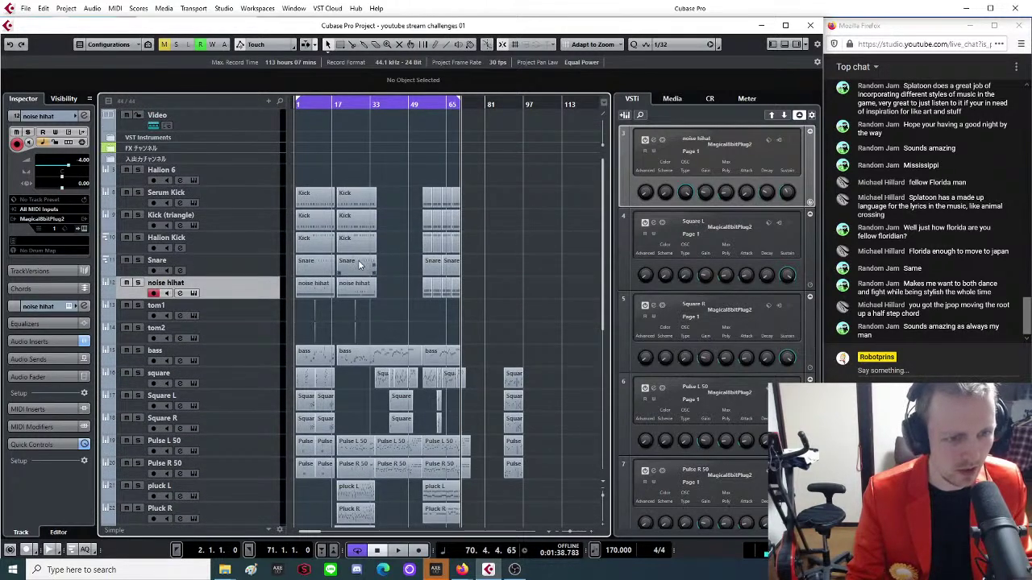
pyautogui.scroll(-10, 415, 346)
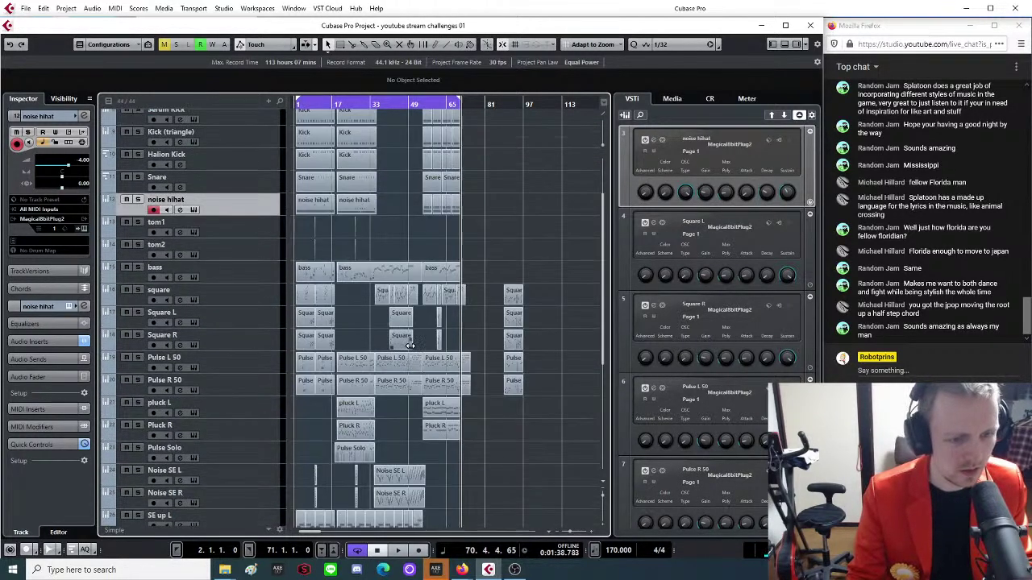
pyautogui.scroll(3, 411, 346)
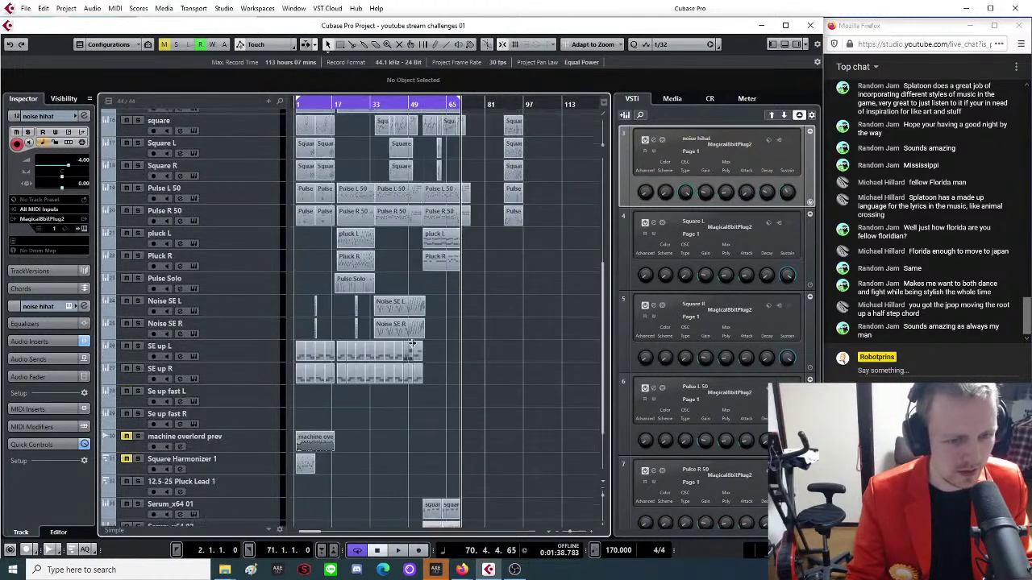
pyautogui.scroll(3, 413, 339)
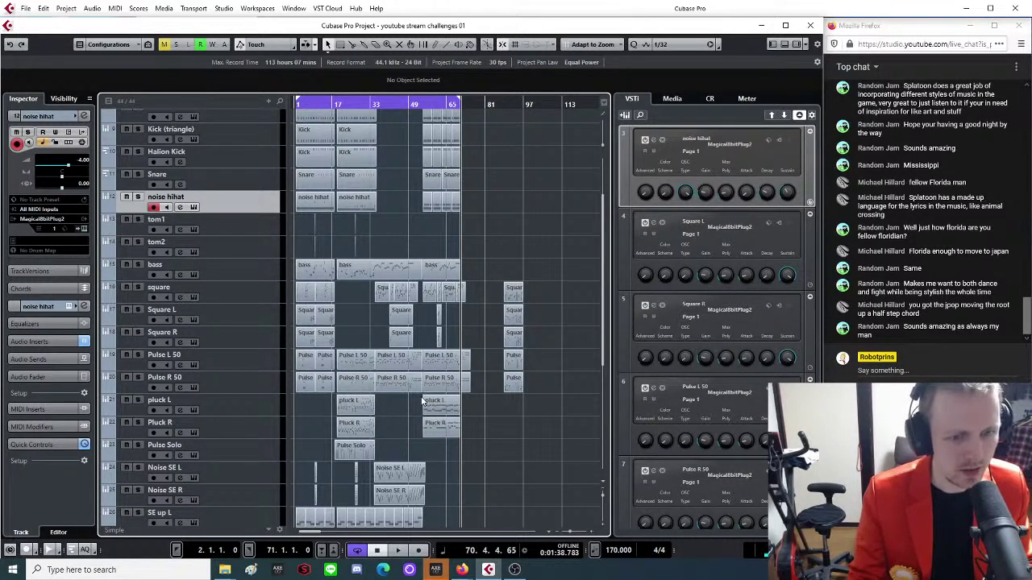
pyautogui.scroll(-8, 420, 431)
pyautogui.scroll(11, 420, 430)
pyautogui.scroll(-6, 423, 423)
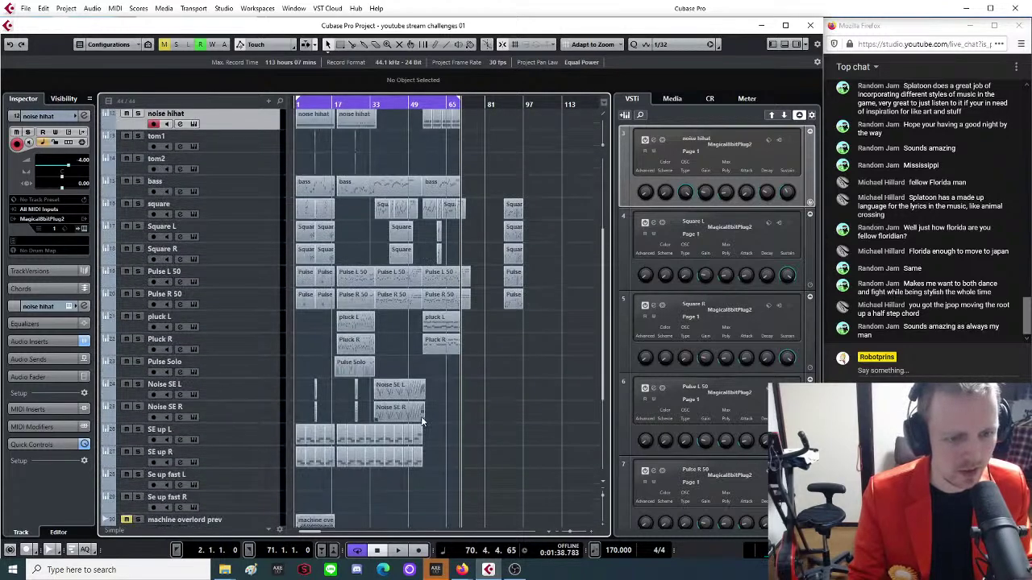
pyautogui.scroll(6, 422, 419)
pyautogui.scroll(-3, 427, 407)
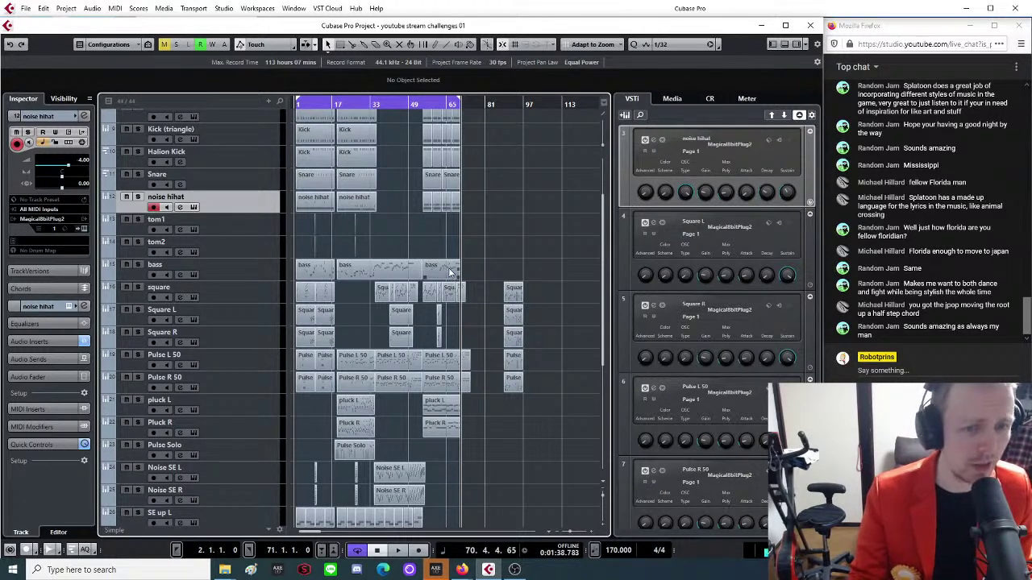
pyautogui.scroll(-3, 441, 415)
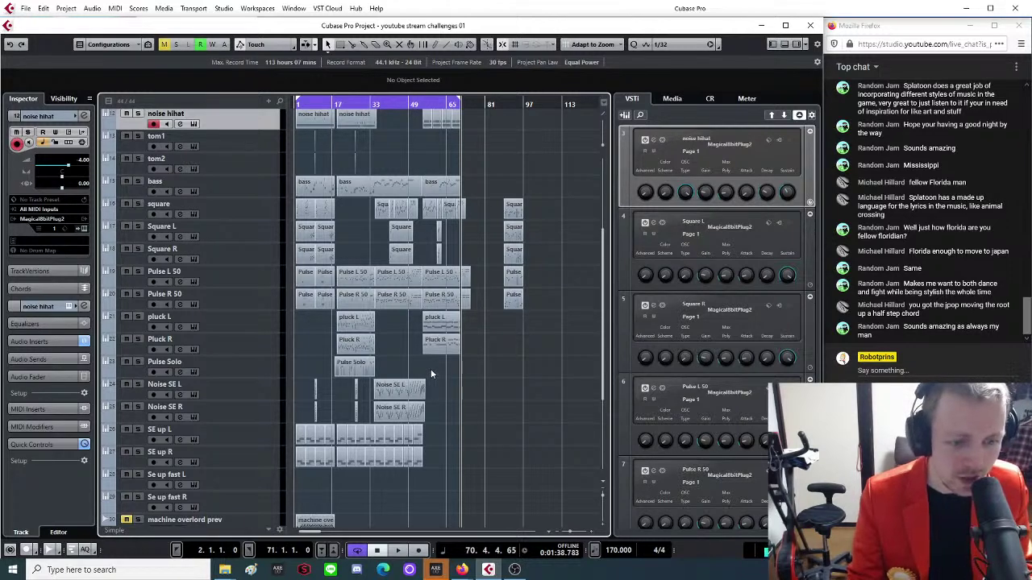
# Play back the isolated square and pulse parts from bar 89 through bar 96, then stop playback.
pyautogui.scroll(-3, 432, 369)
pyautogui.scroll(-3, 437, 367)
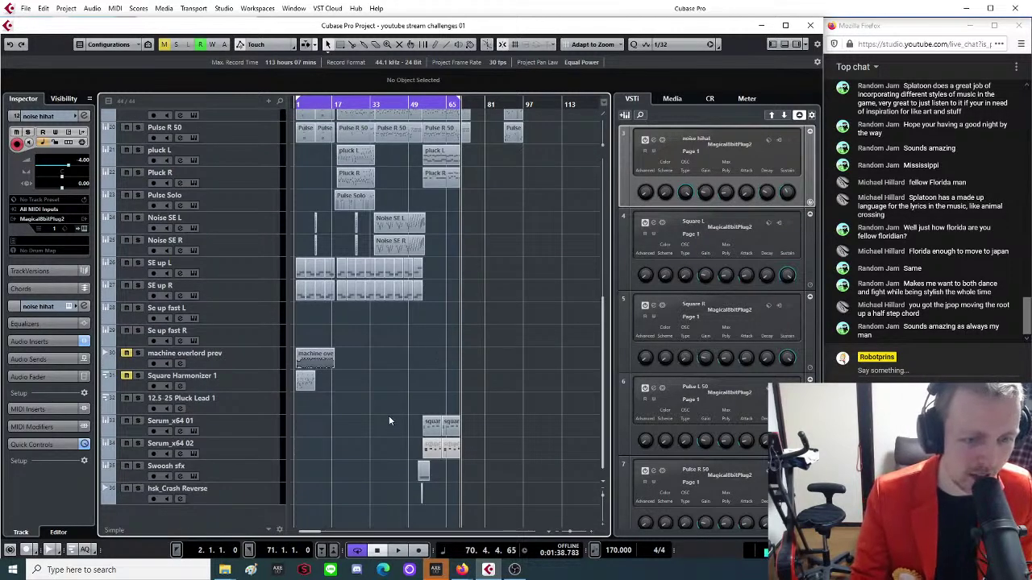
pyautogui.scroll(3, 359, 446)
pyautogui.scroll(6, 358, 444)
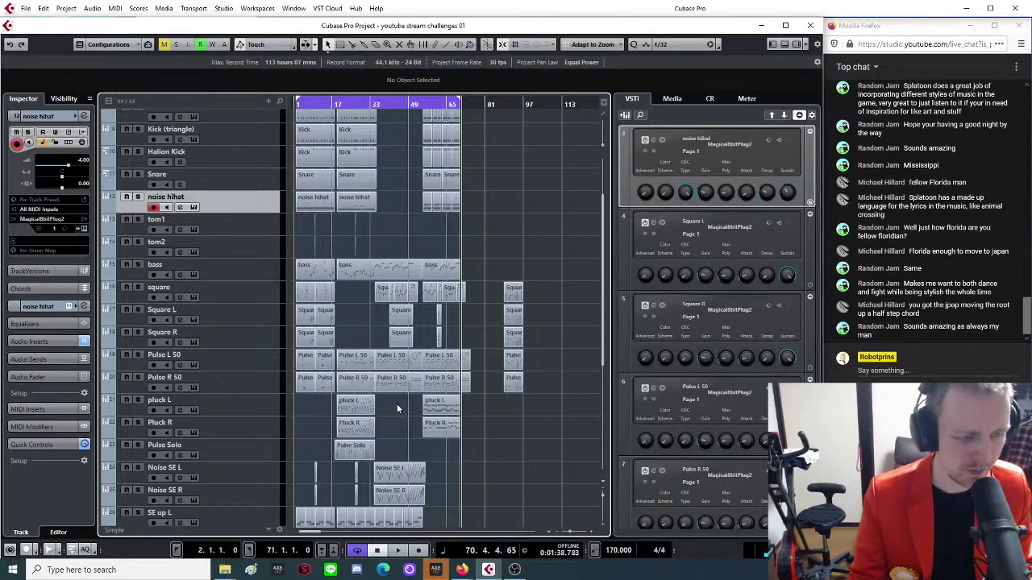
pyautogui.press('h')
pyautogui.press('h')
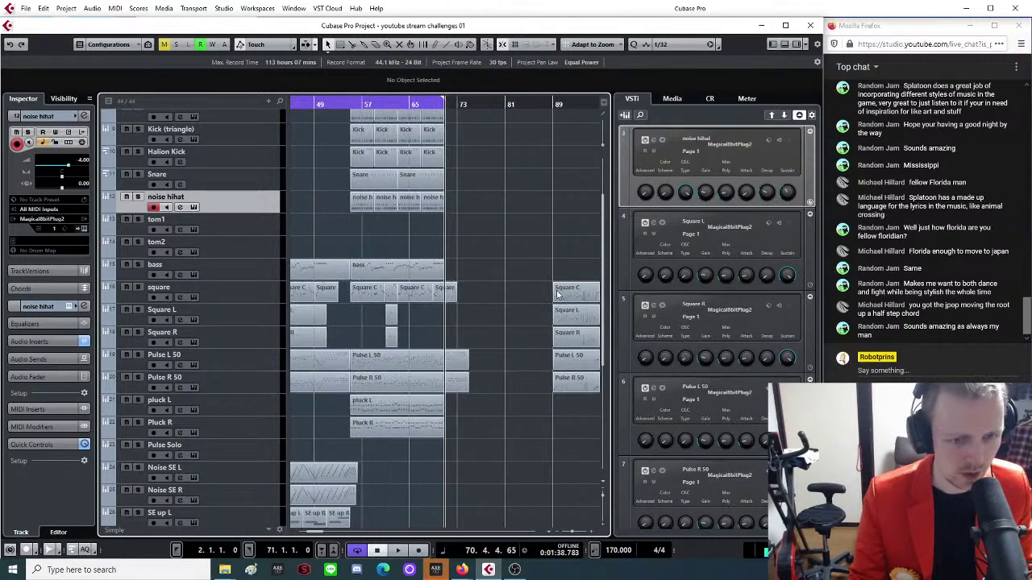
pyautogui.click(553, 107)
pyautogui.press('space')
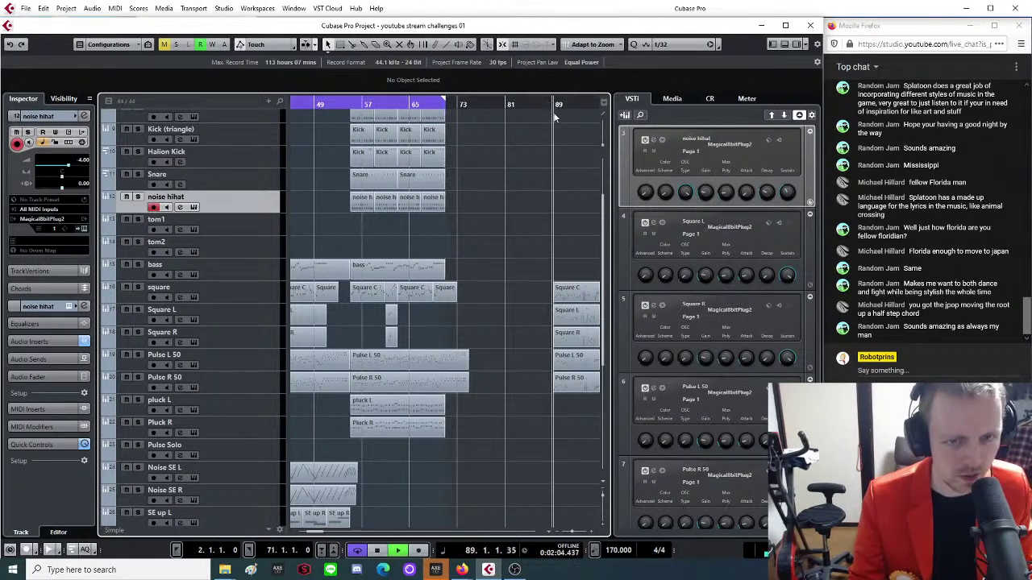
pyautogui.press('h')
pyautogui.press('h')
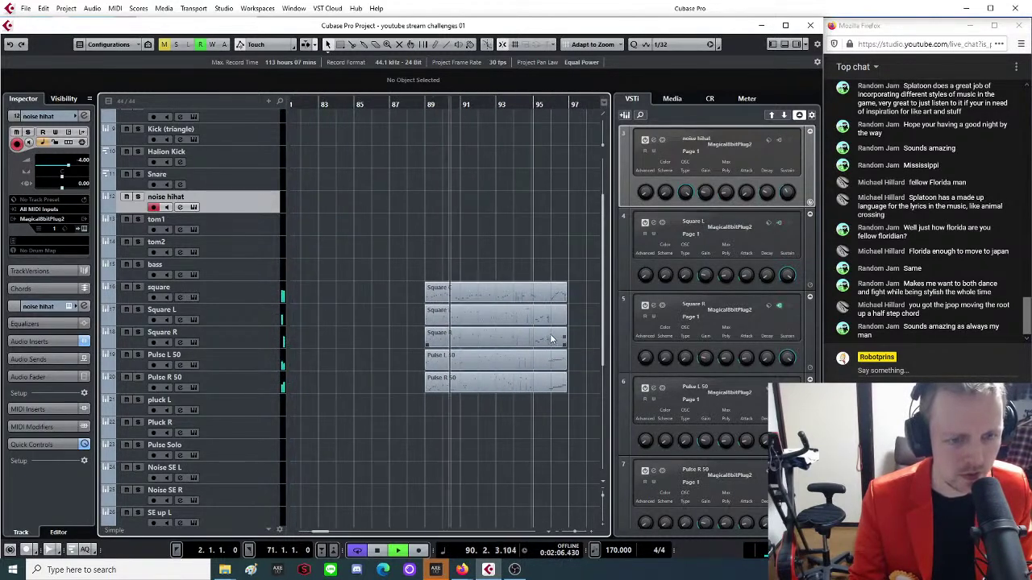
pyautogui.press('g')
pyautogui.press('g')
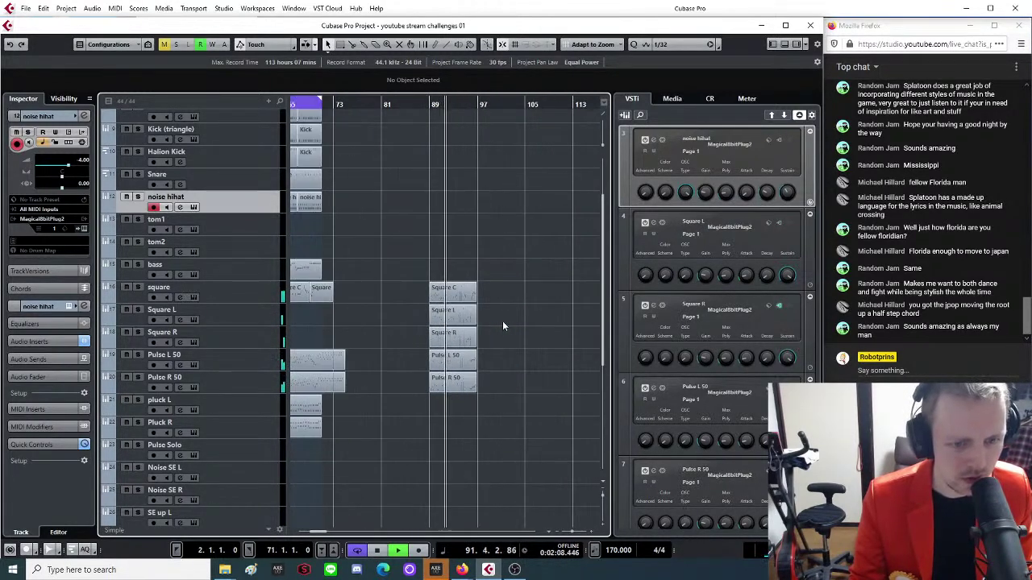
pyautogui.press('g')
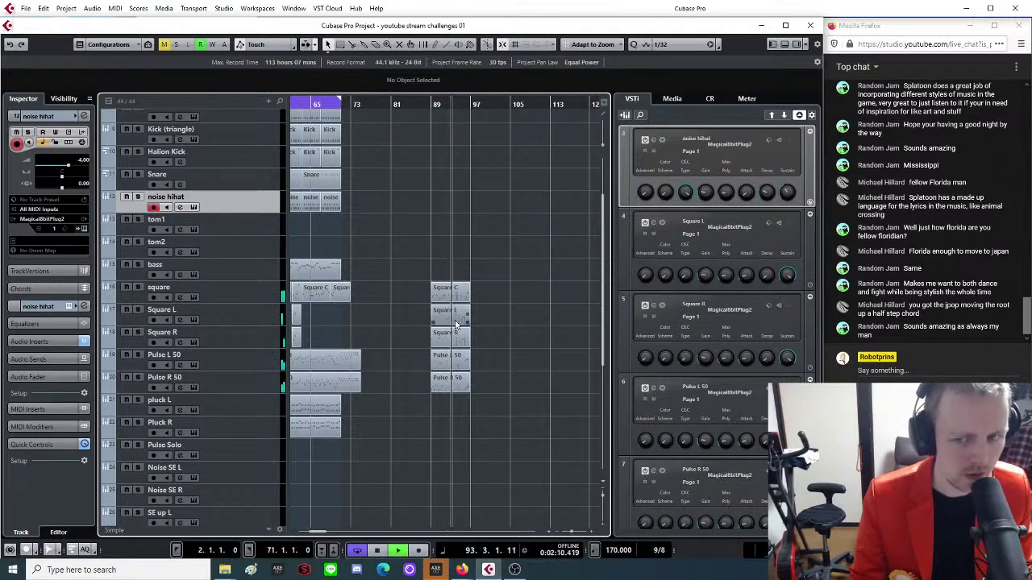
pyautogui.press('h')
pyautogui.press('h')
pyautogui.press('h')
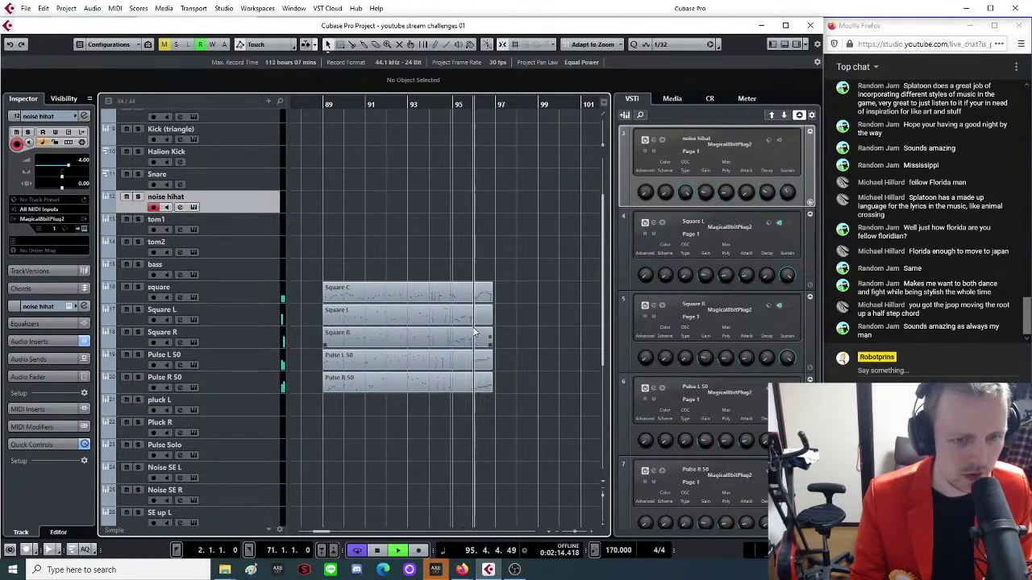
pyautogui.press('g')
pyautogui.press('g')
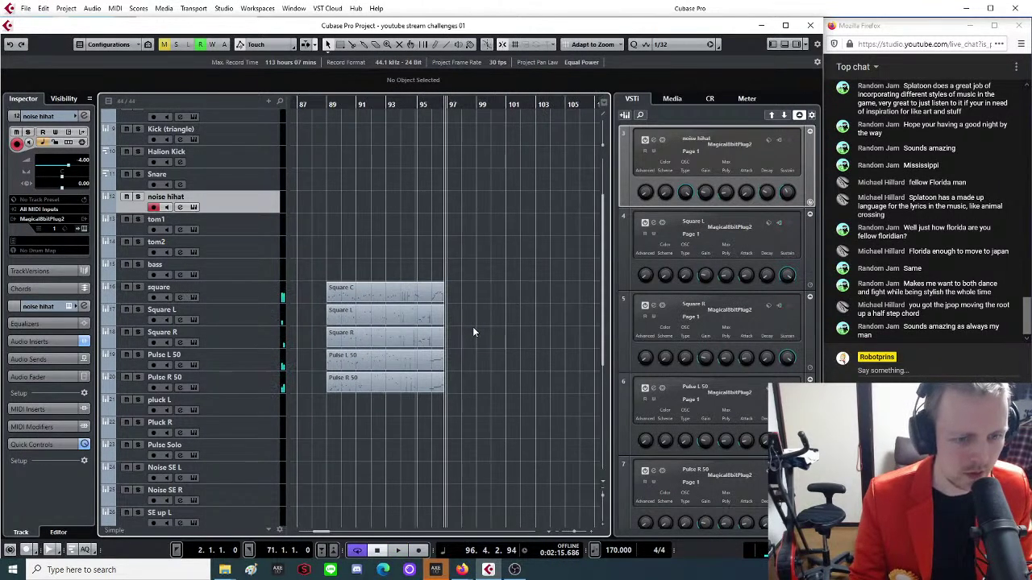
pyautogui.press('g')
pyautogui.press('g')
pyautogui.press('g')
pyautogui.press('g')
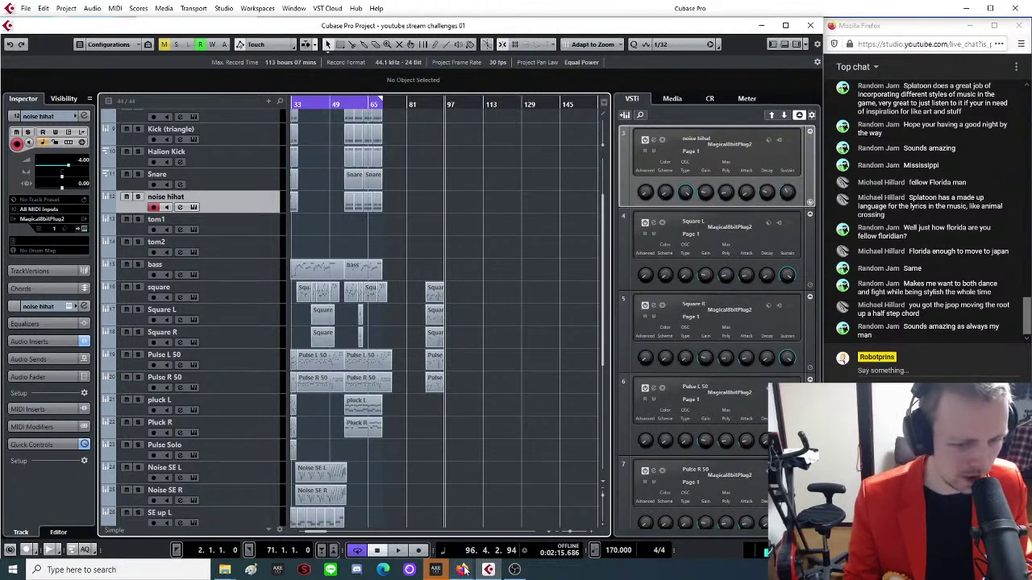
pyautogui.moveTo(465, 571)
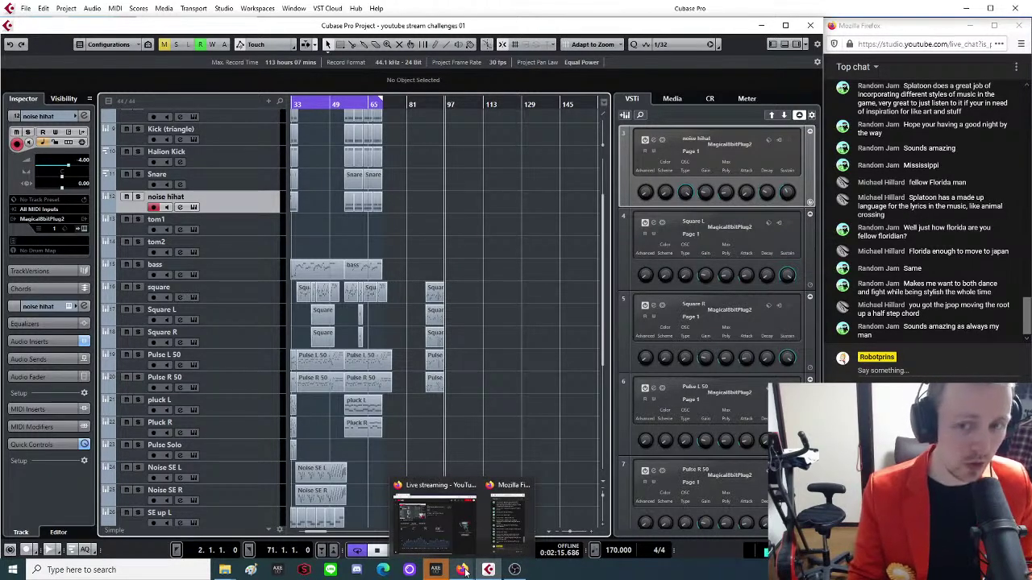